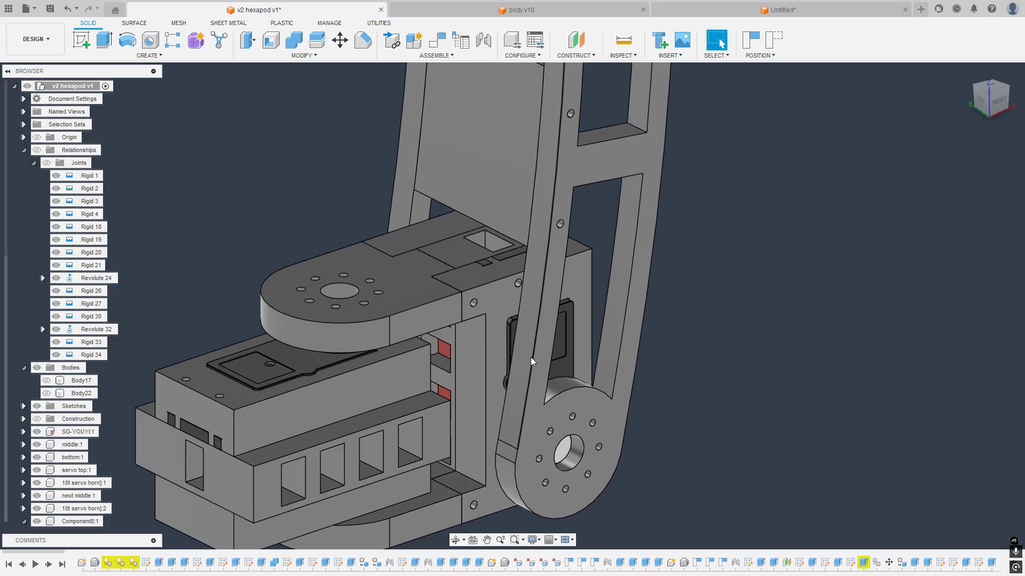
# Step: Swing the two-arm leg link about its lower servo joint until it slants outward toward the loose servo
pyautogui.scroll(-5, 554, 326)
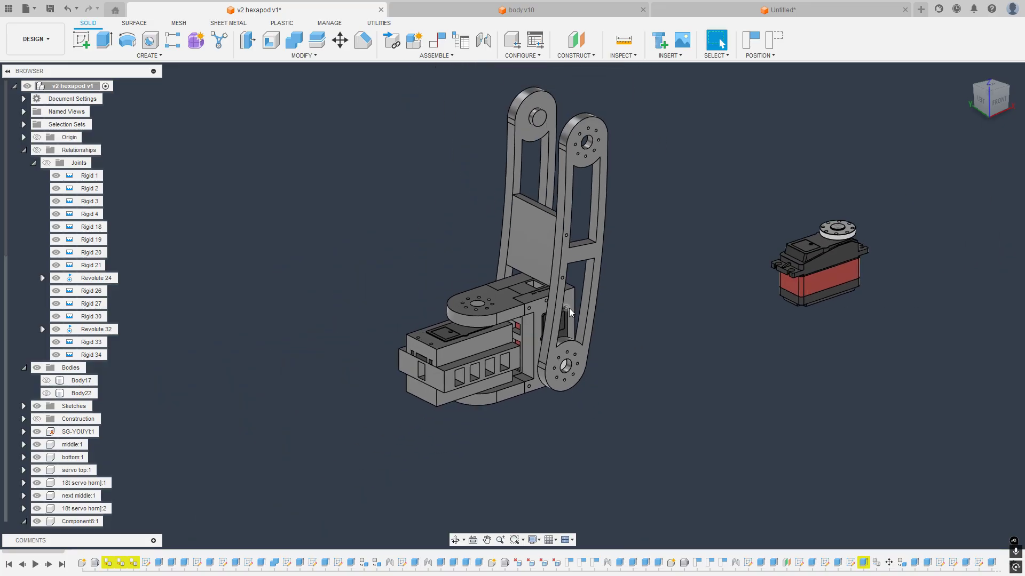
pyautogui.keyDown('shift'); pyautogui.moveTo(569, 309); pyautogui.dragTo(606, 171, button='middle'); pyautogui.keyUp('shift')
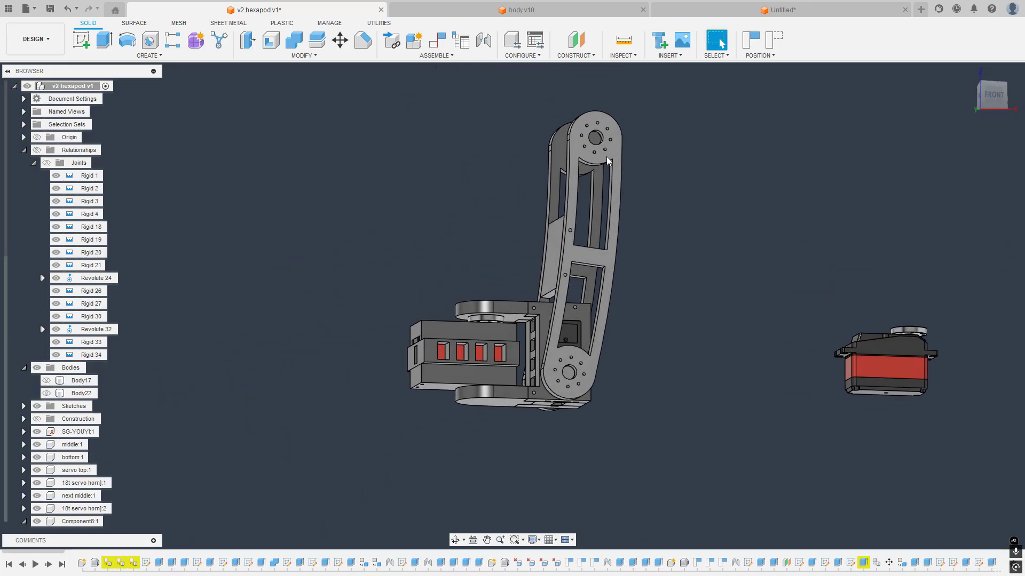
pyautogui.moveTo(606, 156); pyautogui.dragTo(555, 144)
pyautogui.moveTo(767, 267); pyautogui.dragTo(647, 218)
pyautogui.keyDown('shift'); pyautogui.moveTo(646, 218); pyautogui.dragTo(627, 245, button='middle'); pyautogui.keyUp('shift')
pyautogui.scroll(3, 537, 261)
pyautogui.keyDown('shift'); pyautogui.moveTo(521, 264); pyautogui.dragTo(546, 242, button='middle'); pyautogui.keyUp('shift')
pyautogui.scroll(-5, 546, 241)
pyautogui.moveTo(515, 190); pyautogui.dragTo(658, 225)
pyautogui.keyDown('shift'); pyautogui.moveTo(619, 230); pyautogui.dragTo(608, 264, button='middle'); pyautogui.keyUp('shift')
pyautogui.scroll(4, 612, 263)
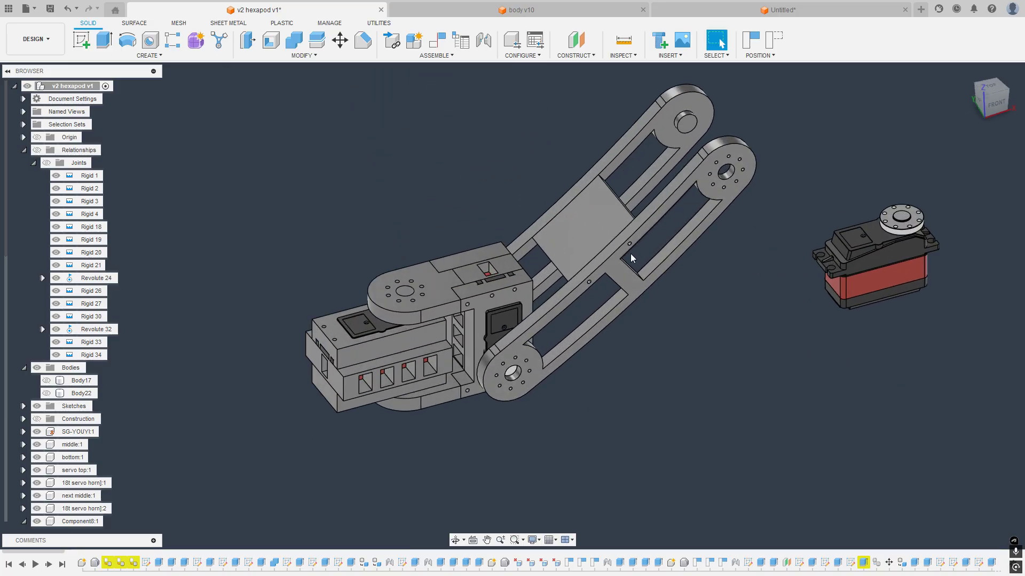
# Step: Start a new sketch on the horizontal XY plane and look at it squarely from the top
pyautogui.scroll(-3, 630, 254)
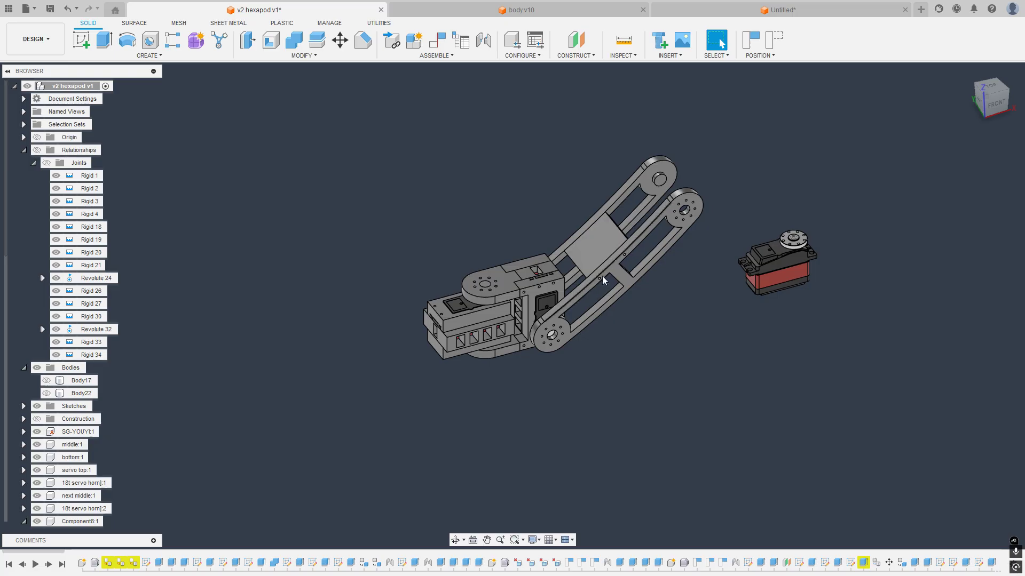
pyautogui.scroll(-3, 621, 265)
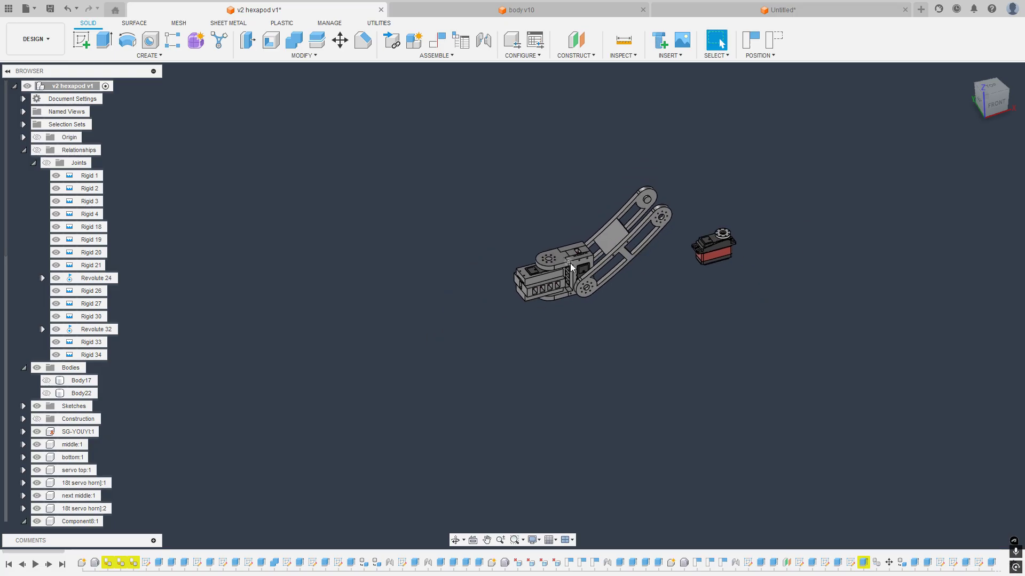
pyautogui.scroll(-3, 779, 222)
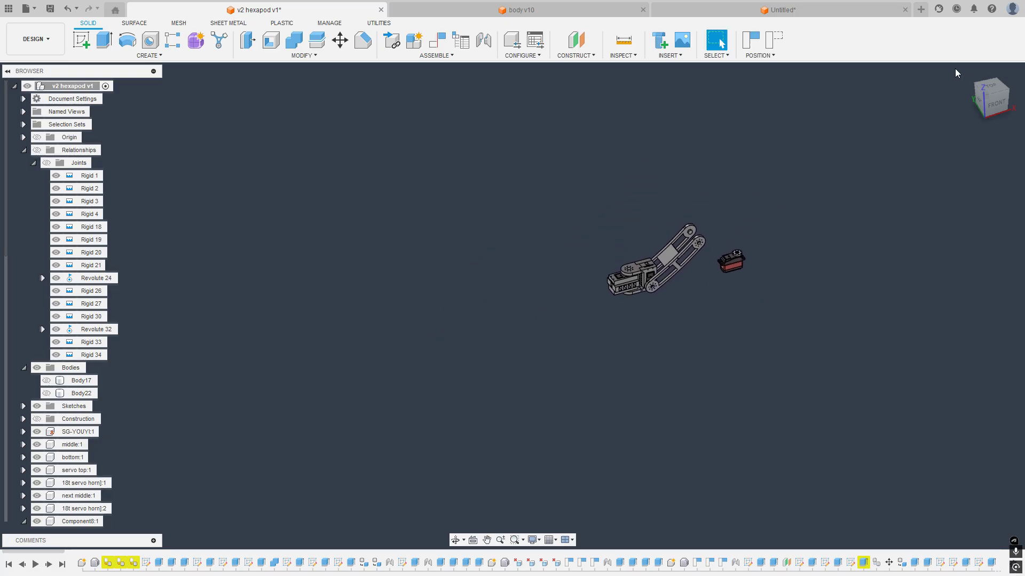
pyautogui.moveTo(987, 87); pyautogui.dragTo(978, 109)
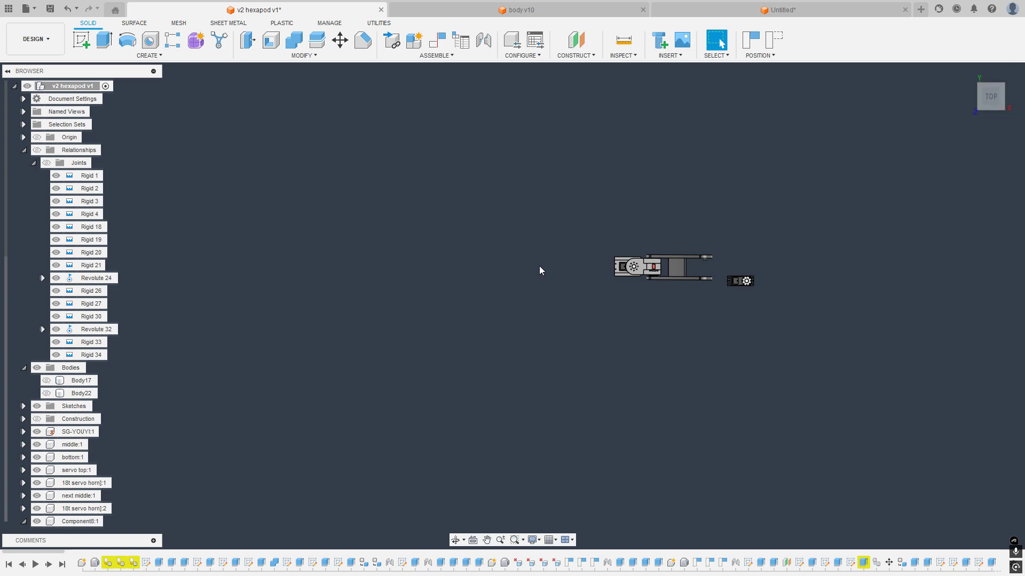
pyautogui.scroll(3, 539, 266)
pyautogui.moveTo(539, 266); pyautogui.dragTo(735, 269, button='middle')
pyautogui.click(82, 39)
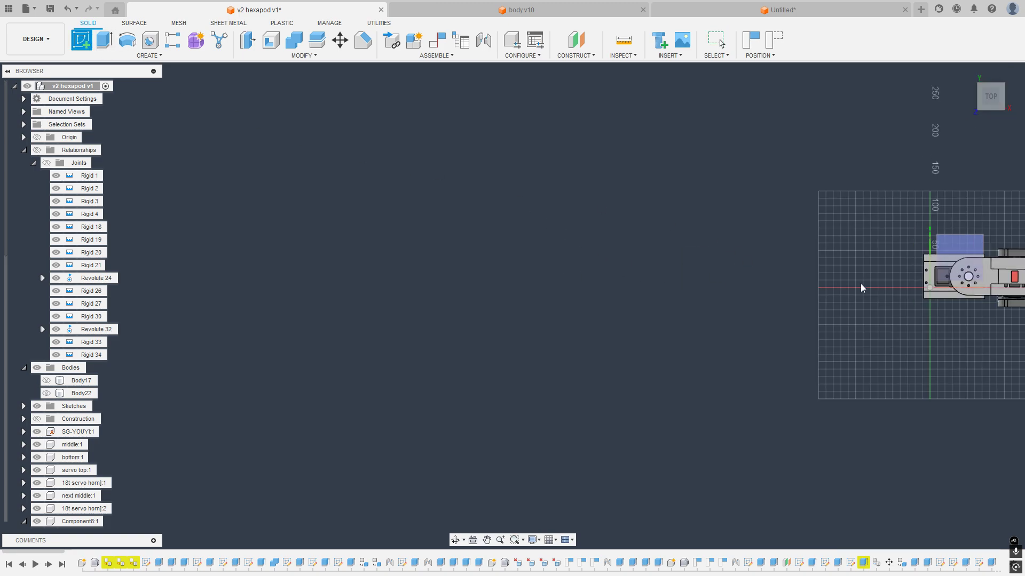
pyautogui.click(595, 304)
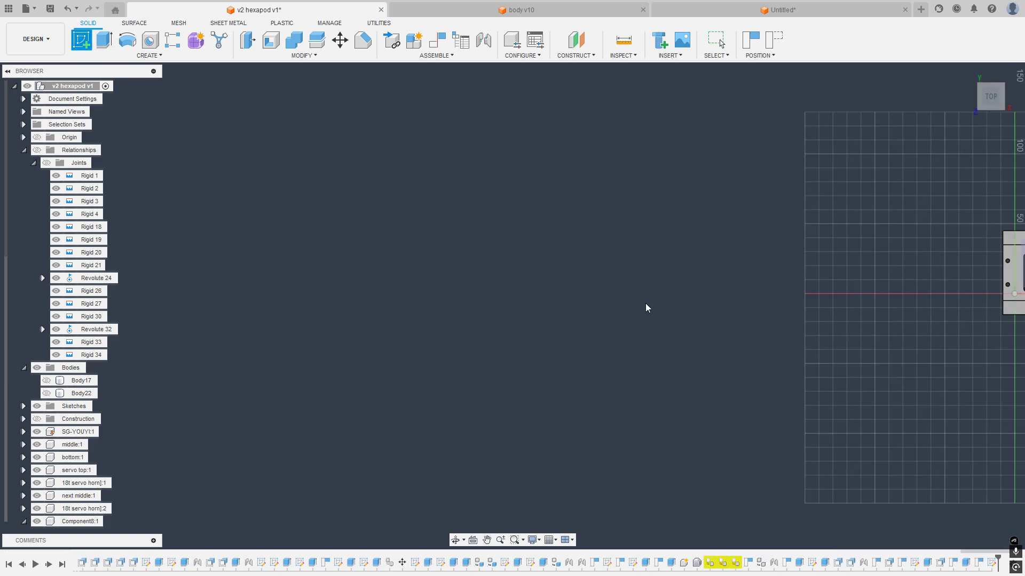
pyautogui.keyDown('shift'); pyautogui.moveTo(733, 278); pyautogui.dragTo(727, 228, button='middle'); pyautogui.keyUp('shift')
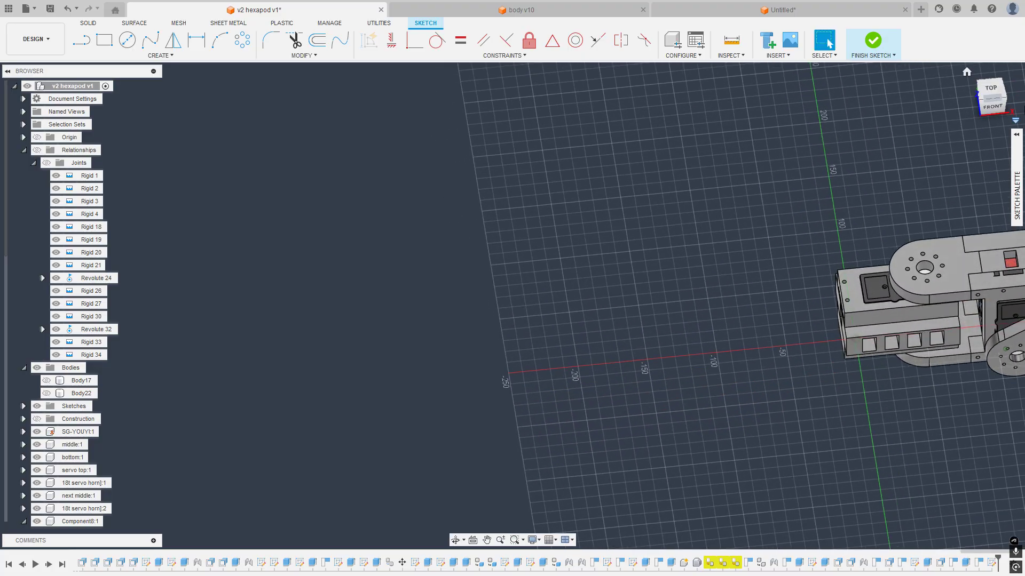
pyautogui.click(992, 89)
# Step: Sketch a circle of 45 mm diameter centred on the red axis, well away from the leg assembly
pyautogui.press('c')
pyautogui.scroll(3, 409, 200)
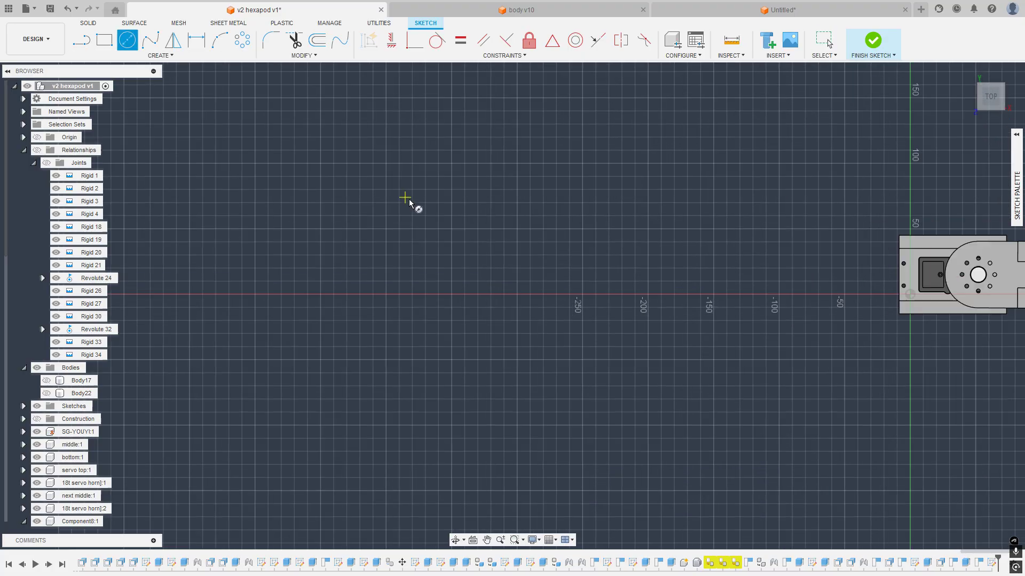
pyautogui.click(472, 343)
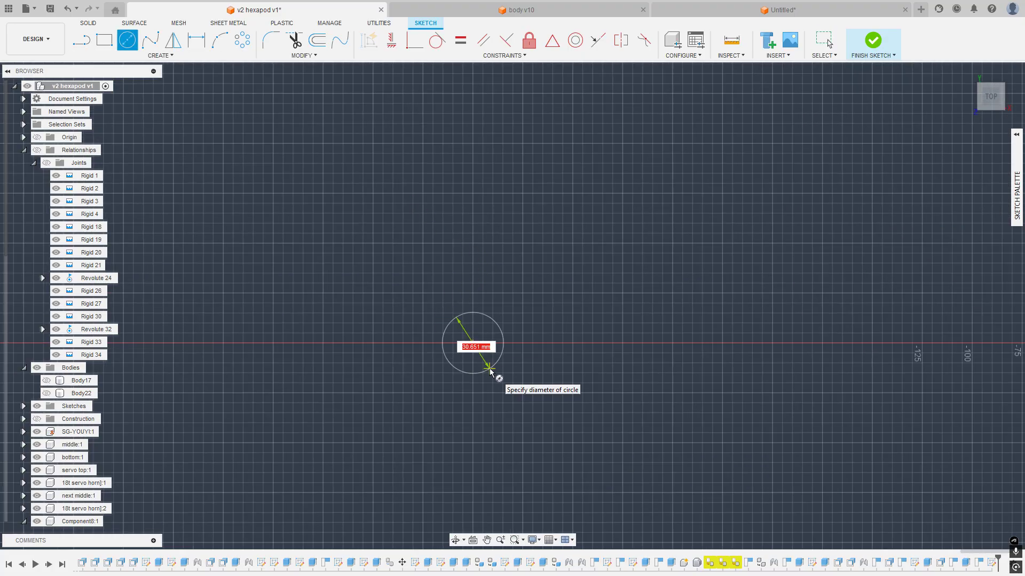
pyautogui.write('45')
pyautogui.press('Return')
# Step: Measure the distance between the outer and inner edges of the leg link's upper rail
pyautogui.scroll(-5, 541, 251)
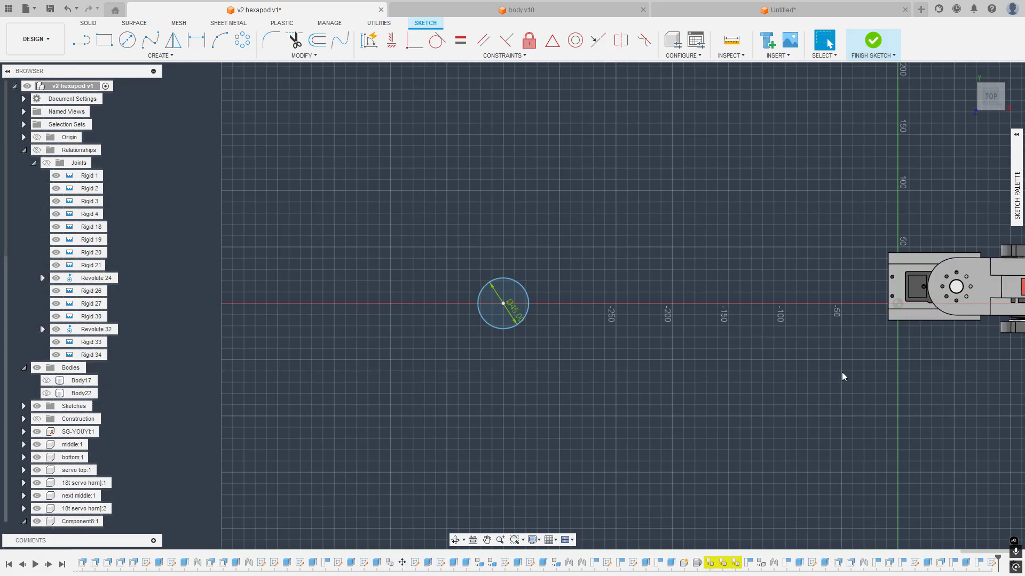
pyautogui.moveTo(843, 375); pyautogui.dragTo(347, 320, button='middle')
pyautogui.scroll(-1, 559, 304)
pyautogui.moveTo(559, 303)
pyautogui.keyDown('shift'); pyautogui.mouseDown(button='middle')
pyautogui.moveTo(558, 242)
pyautogui.moveTo(591, 248)
pyautogui.mouseUp(button='middle'); pyautogui.keyUp('shift')
pyautogui.scroll(5, 591, 249)
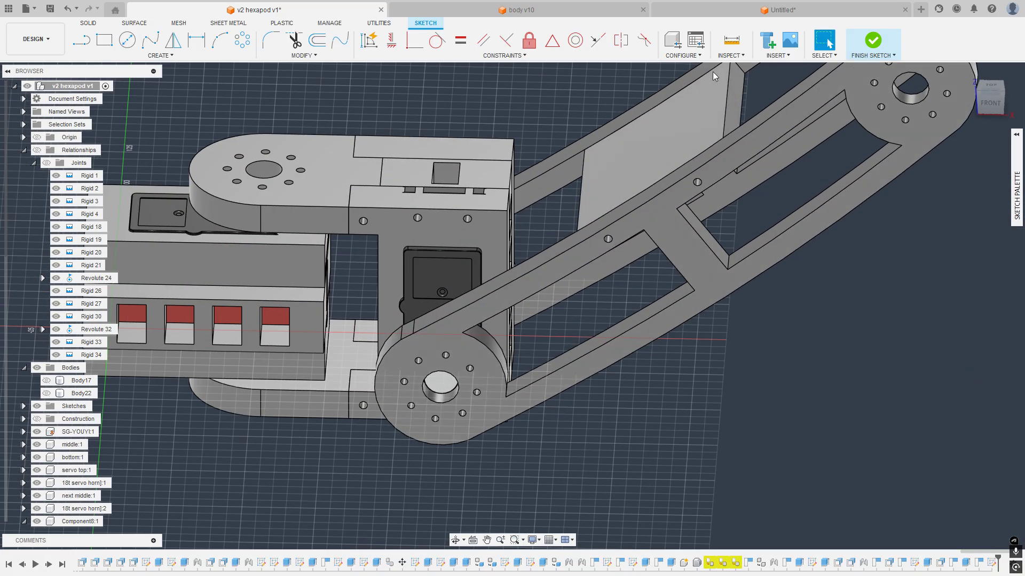
pyautogui.press('i')
pyautogui.click(554, 282)
pyautogui.click(639, 192)
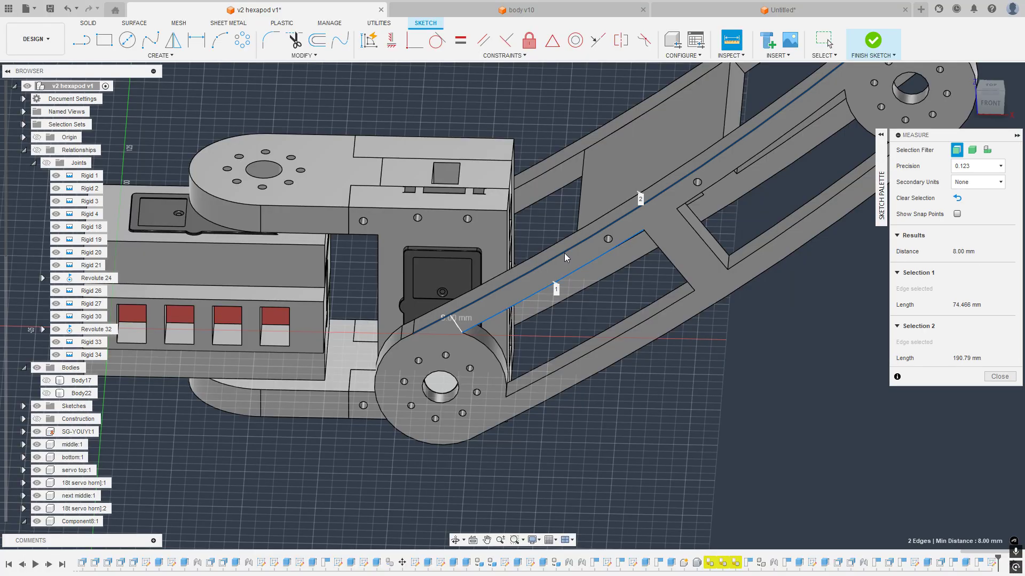
pyautogui.click(1000, 377)
# Step: Measure the diameter of the leg link's rounded lower end
pyautogui.scroll(-3, 658, 315)
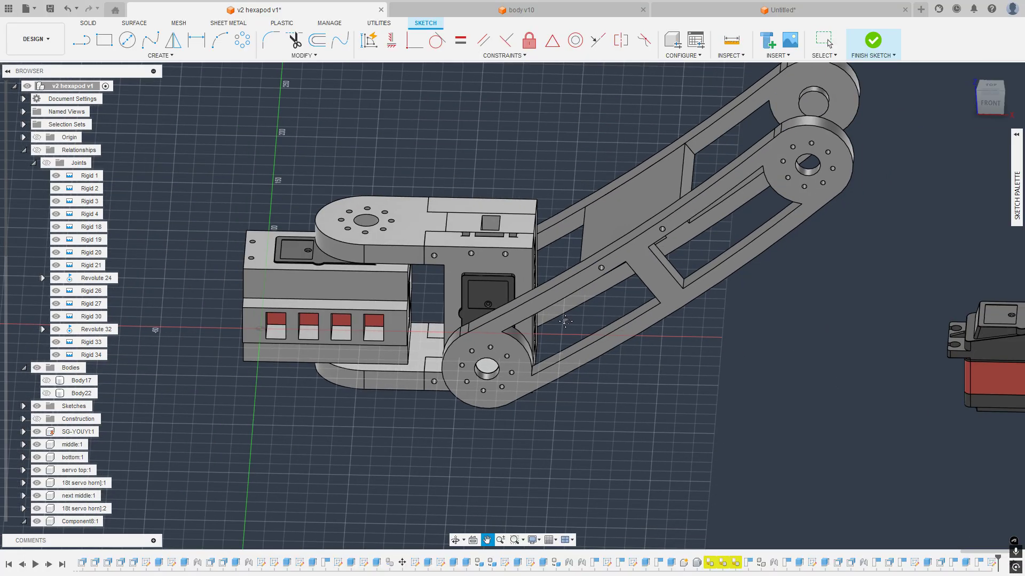
pyautogui.scroll(5, 662, 225)
pyautogui.click(738, 43)
pyautogui.scroll(4, 475, 342)
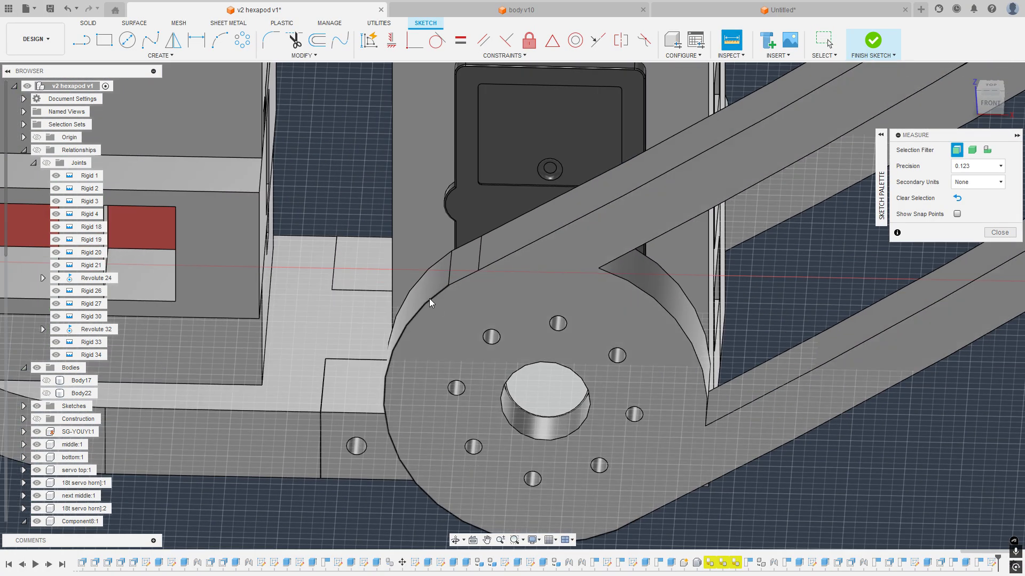
pyautogui.click(429, 299)
pyautogui.scroll(-6, 429, 298)
pyautogui.moveTo(429, 303); pyautogui.dragTo(856, 328, button='middle')
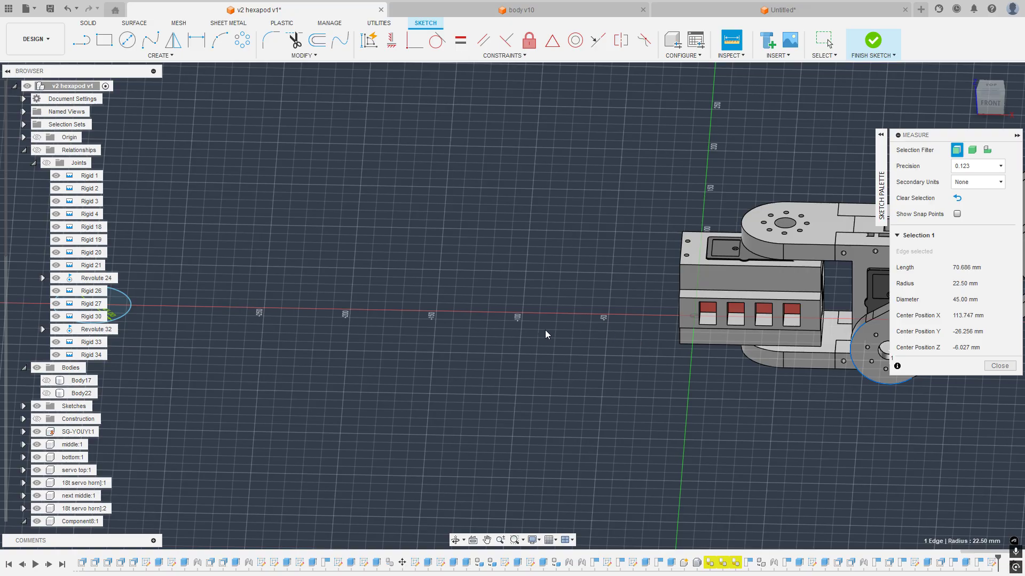
pyautogui.scroll(-3, 545, 330)
pyautogui.click(998, 366)
# Step: Sketch a second 45 mm circle on the red axis, about 200 mm from the first and nearer the leg
pyautogui.moveTo(538, 331); pyautogui.dragTo(655, 323, button='middle')
pyautogui.keyDown('shift'); pyautogui.moveTo(549, 230); pyautogui.dragTo(617, 256, button='middle'); pyautogui.keyUp('shift')
pyautogui.click(990, 88)
pyautogui.scroll(4, 514, 238)
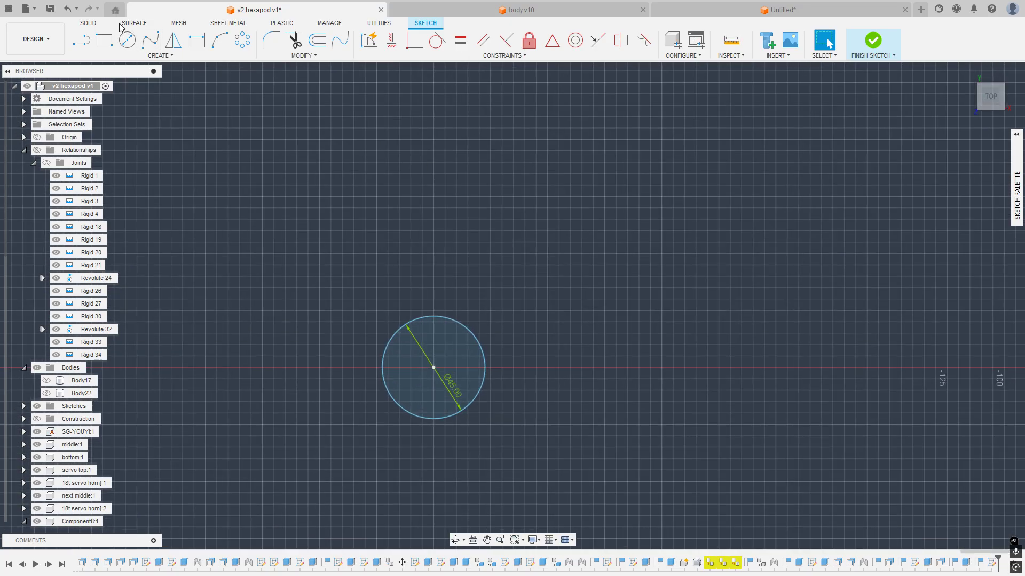
pyautogui.click(128, 39)
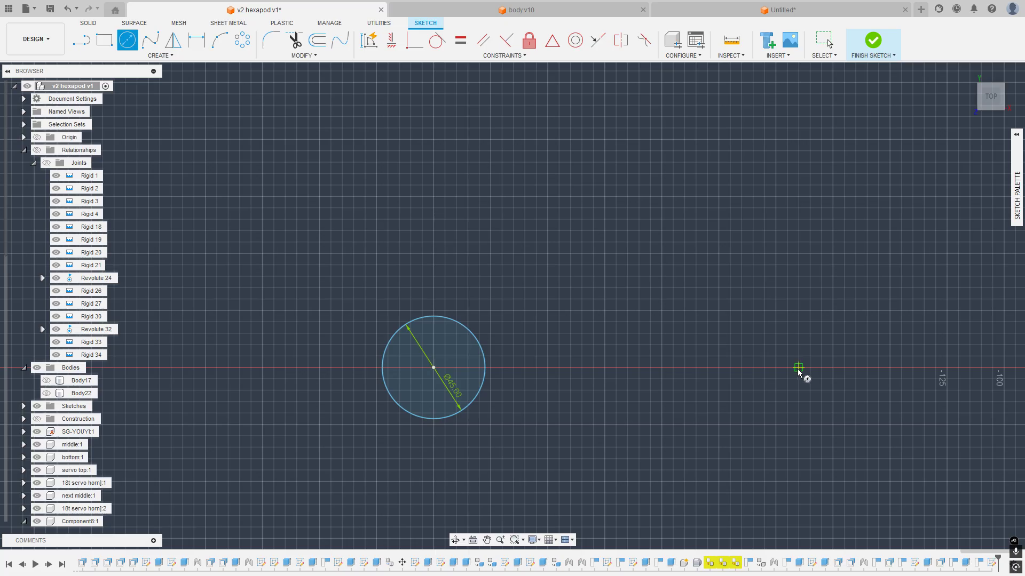
pyautogui.click(889, 367)
pyautogui.press('Return')
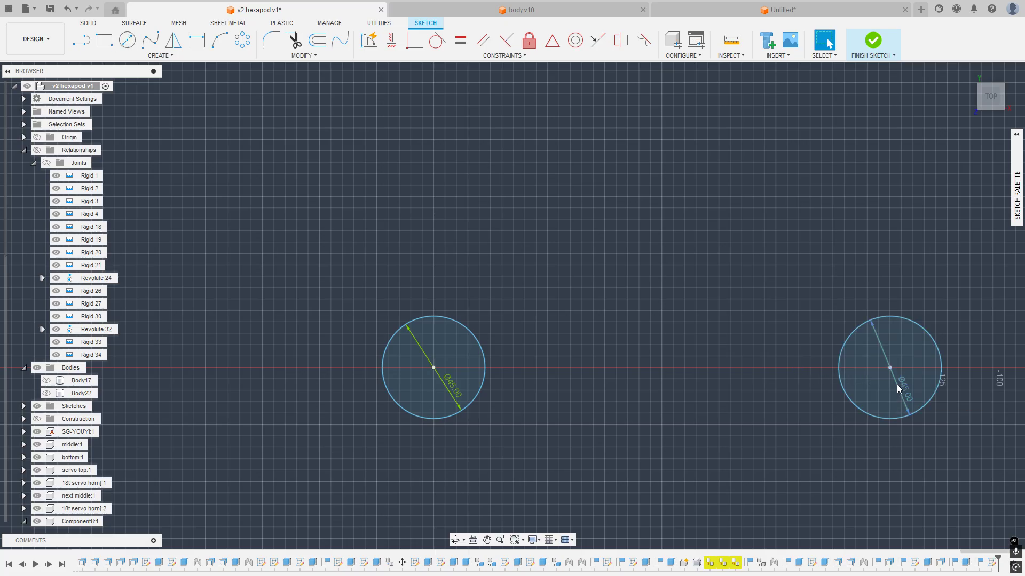
# Step: Draw a horizontal construction line connecting the centres of the two circles
pyautogui.moveTo(632, 268); pyautogui.dragTo(495, 209, button='middle')
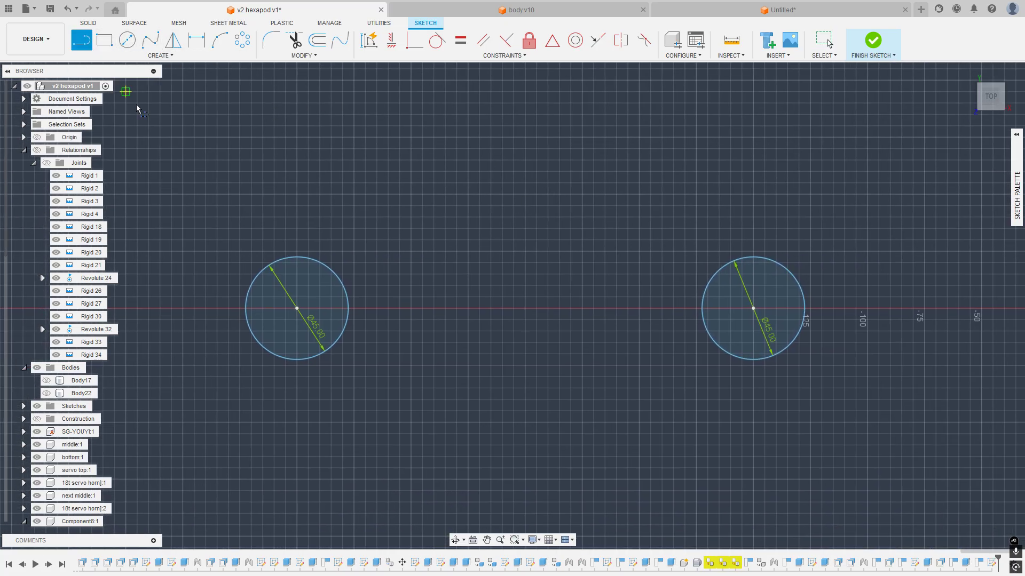
pyautogui.click(297, 308)
pyautogui.click(753, 308)
pyautogui.press('Escape')
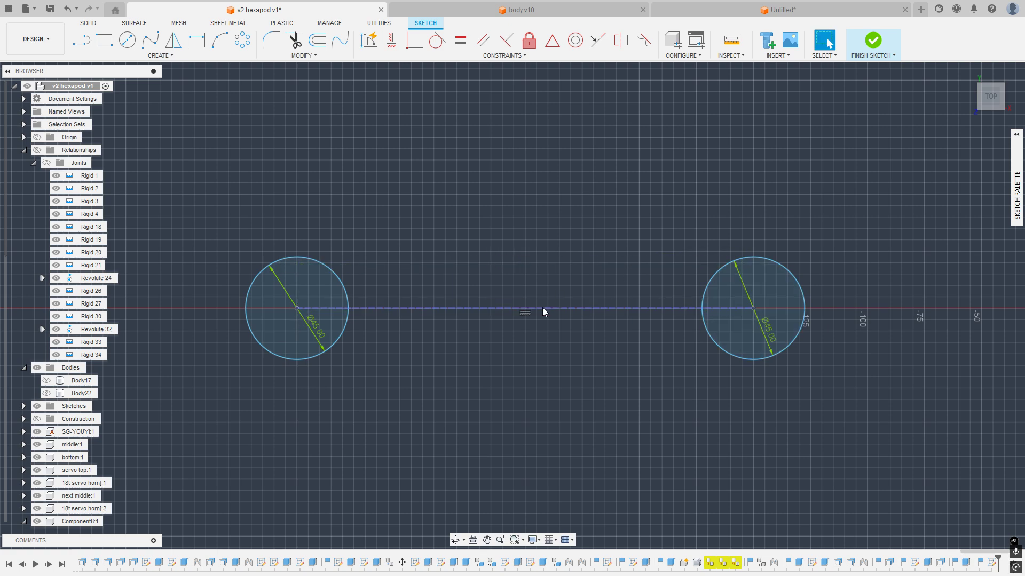
# Step: Dimension the distance between the circle centres with the parameter fem, and place the dimension just below the centre line
pyautogui.click(196, 40)
pyautogui.click(312, 323)
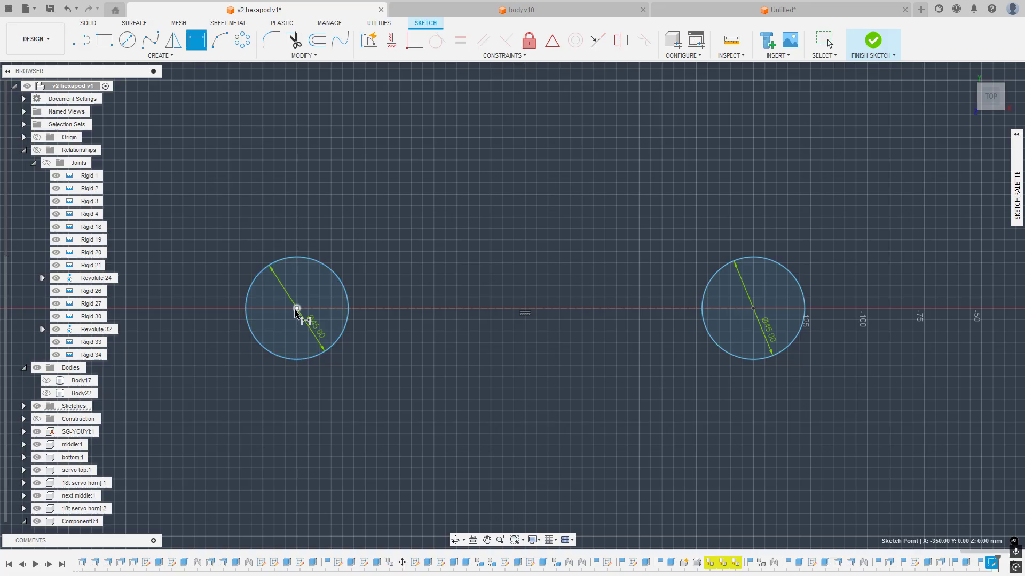
pyautogui.click(753, 308)
pyautogui.click(520, 267)
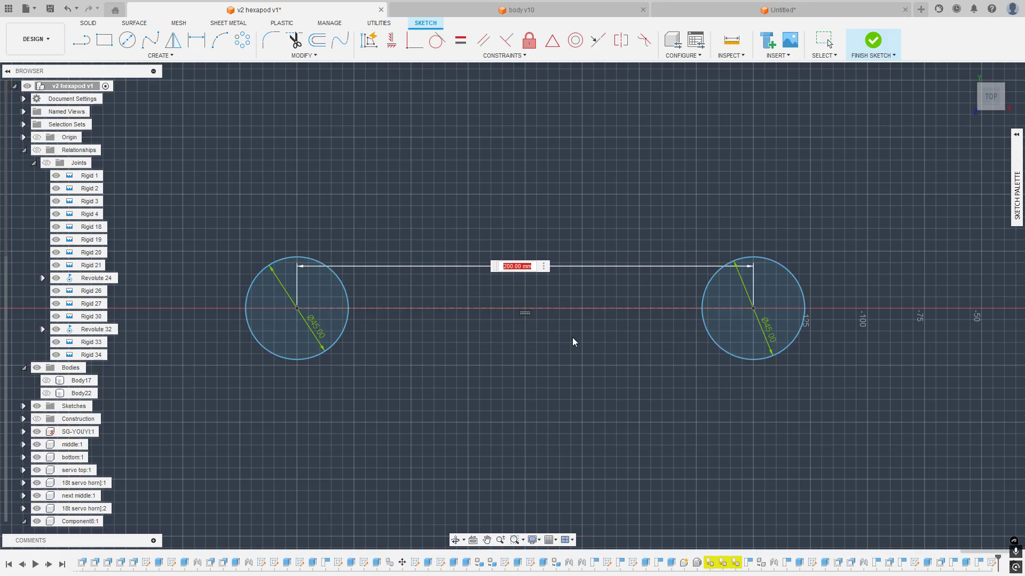
pyautogui.write('femur')
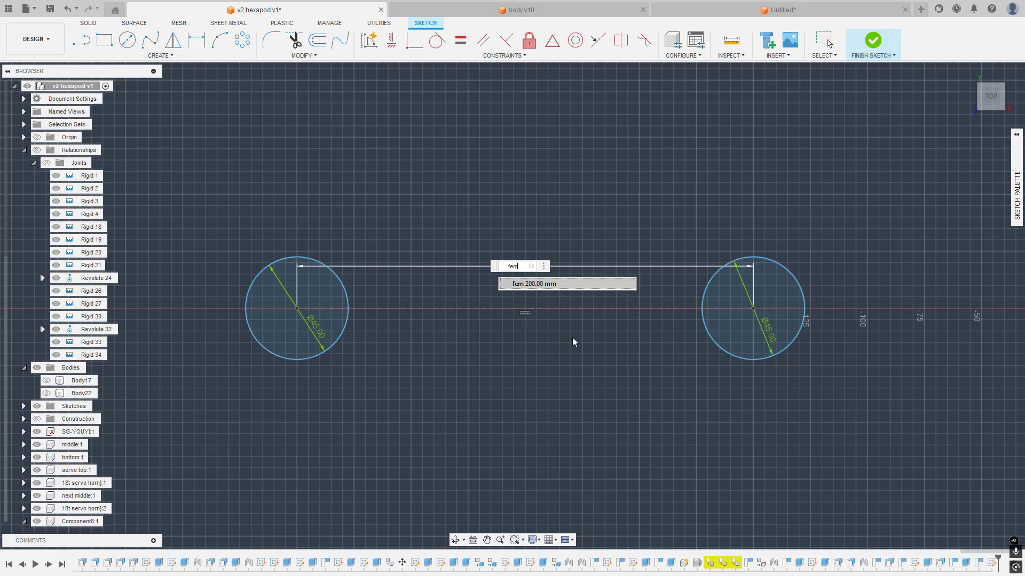
pyautogui.press('Return')
pyautogui.press('Return')
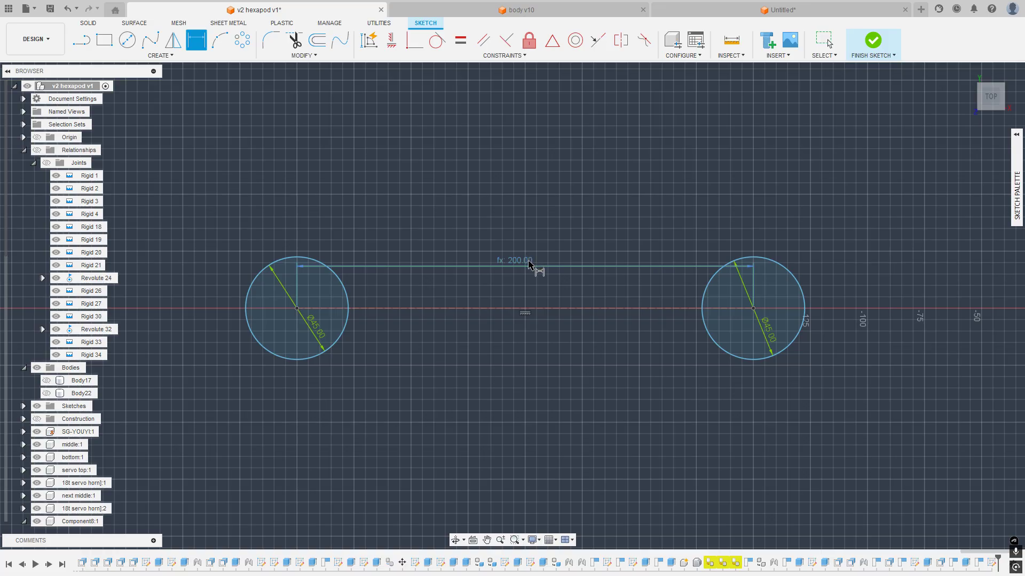
pyautogui.press('Escape')
pyautogui.moveTo(526, 270); pyautogui.dragTo(544, 329)
pyautogui.moveTo(471, 218); pyautogui.dragTo(535, 213, button='middle')
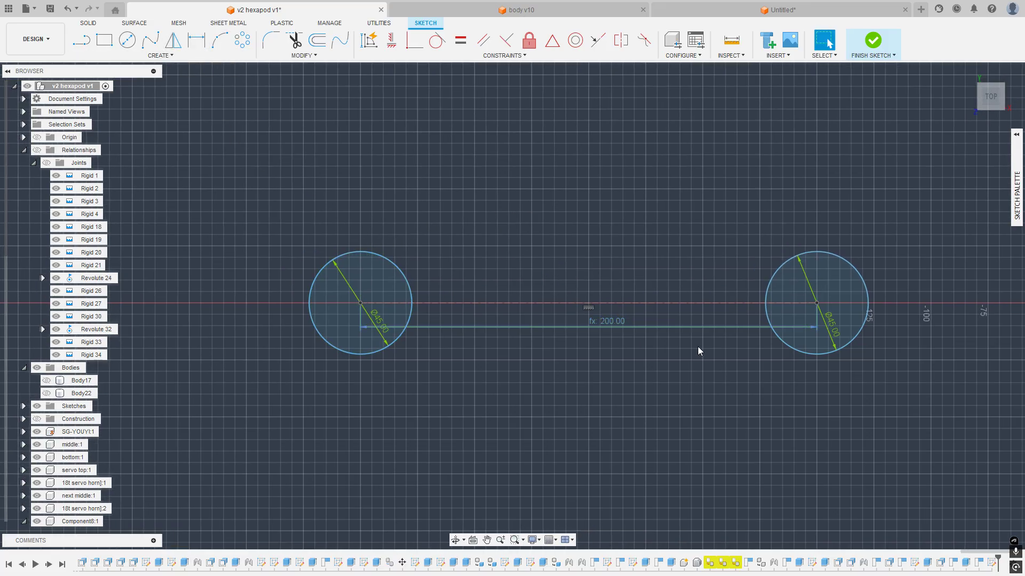
# Step: Draw a vertical line through each circle's centre extending beyond the circle, the one nearer the leg about 95 mm long
pyautogui.click(150, 40)
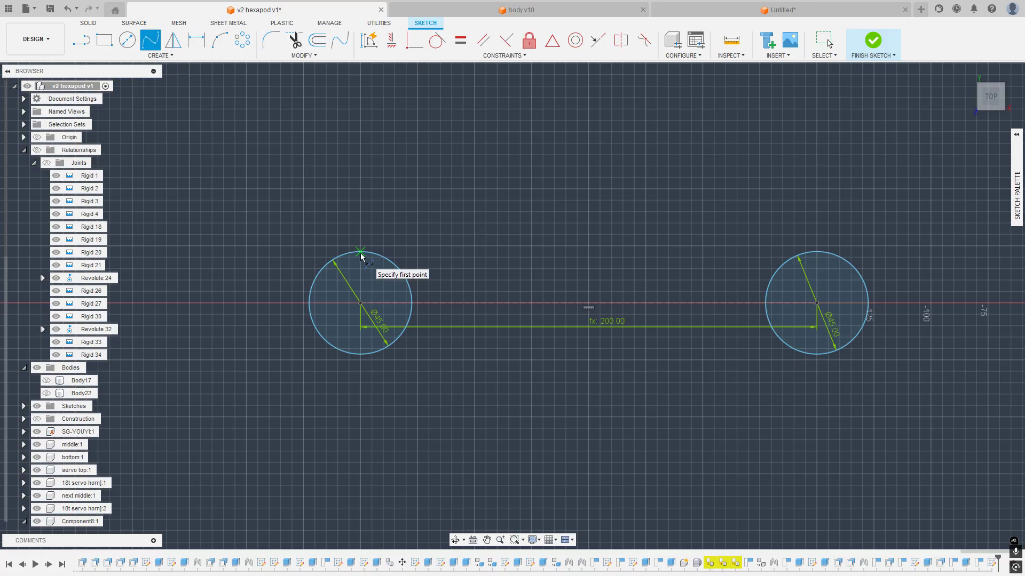
pyautogui.press('Escape')
pyautogui.press('l')
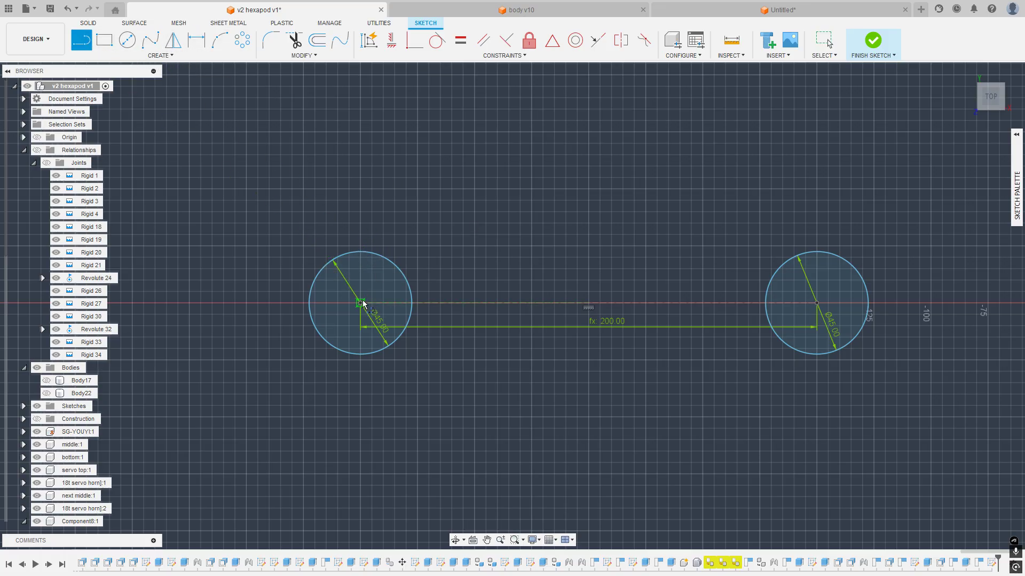
pyautogui.click(360, 212)
pyautogui.click(361, 416)
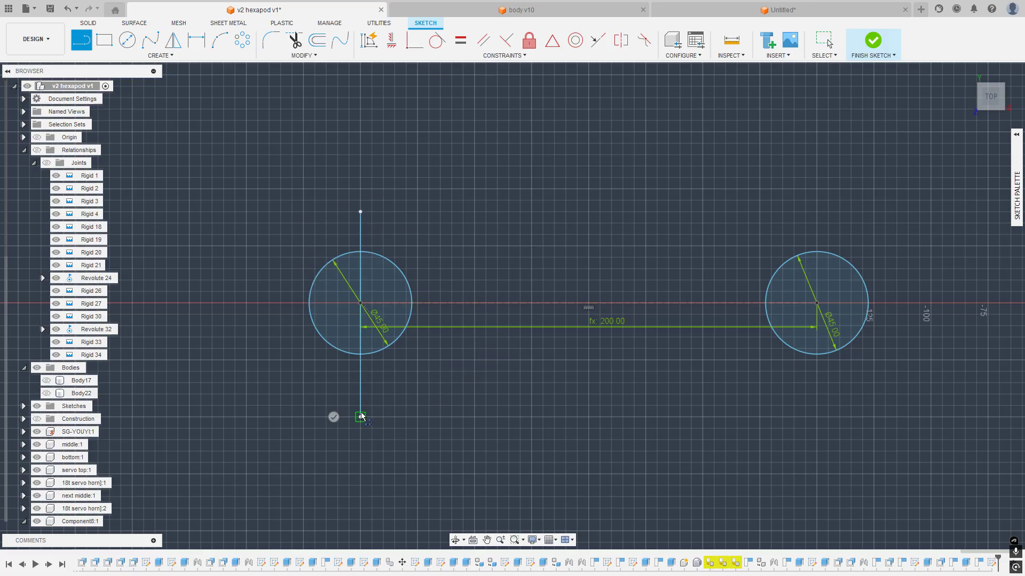
pyautogui.press('Escape')
pyautogui.click(82, 41)
pyautogui.click(816, 224)
pyautogui.click(816, 439)
pyautogui.press('Escape')
# Step: Convert the two vertical lines through the circles into construction lines
pyautogui.click(817, 410)
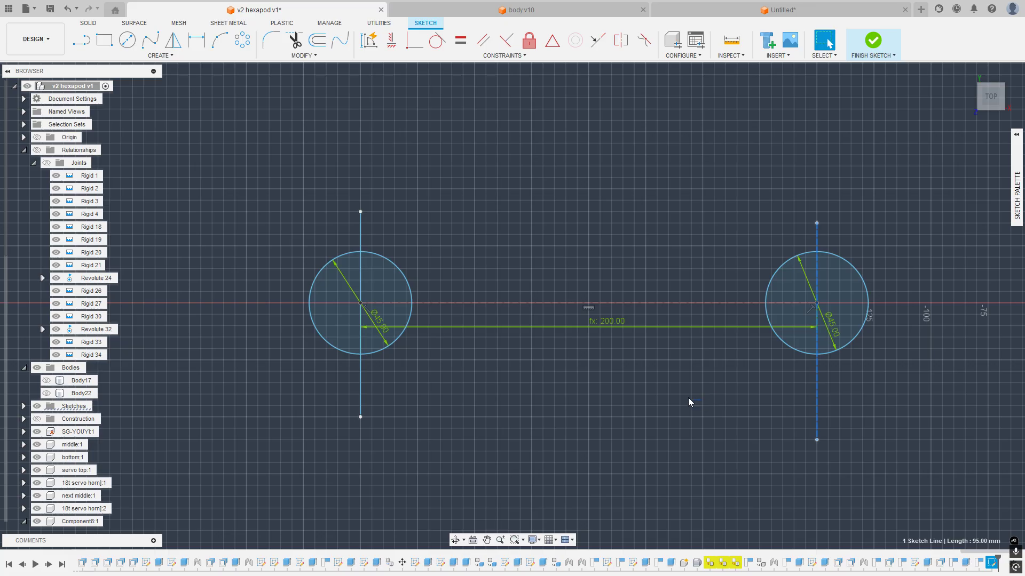
pyautogui.press('x')
pyautogui.click(363, 395)
pyautogui.press('x')
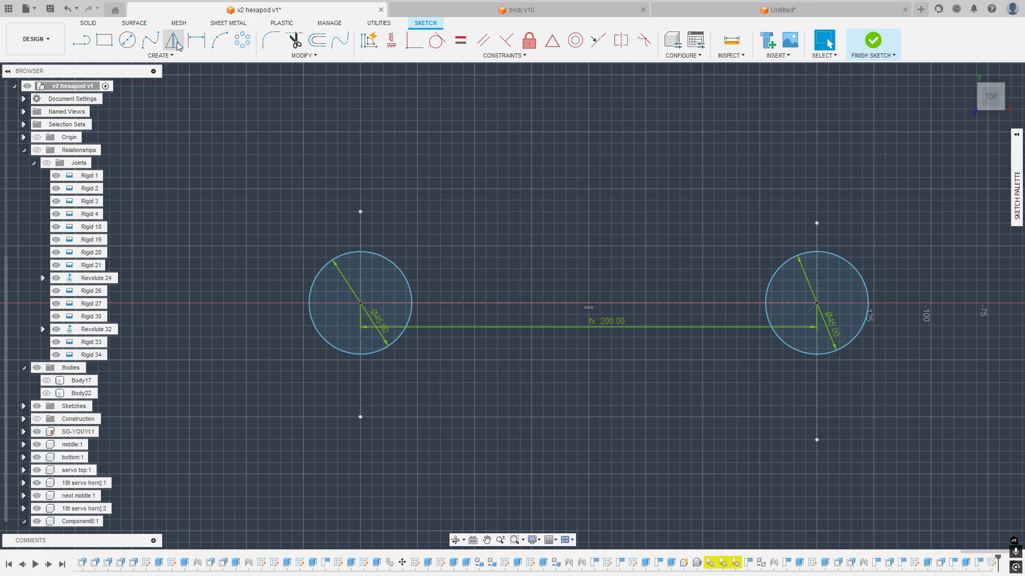
pyautogui.click(150, 40)
pyautogui.click(359, 252)
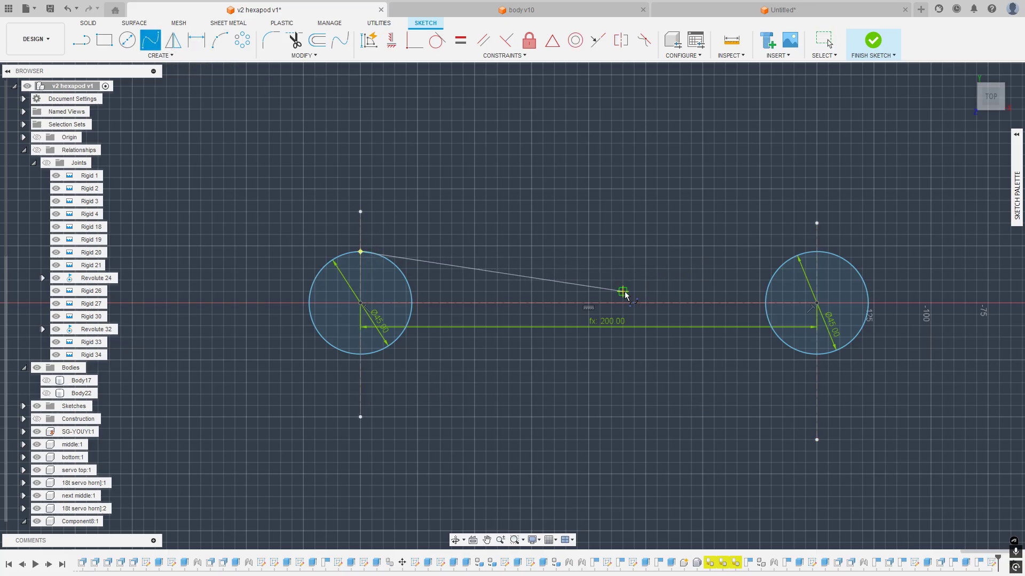
pyautogui.press('Escape')
# Step: Draw a vertical line upward from the midpoint between the two circle centres and convert it into a construction line
pyautogui.click(79, 44)
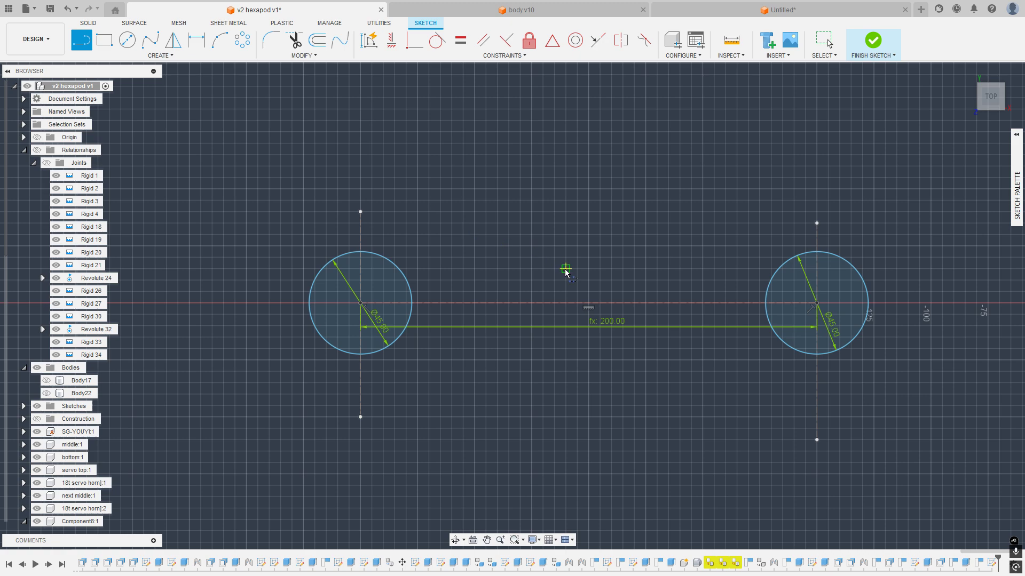
pyautogui.click(588, 303)
pyautogui.click(589, 120)
pyautogui.press('Escape')
pyautogui.click(589, 150)
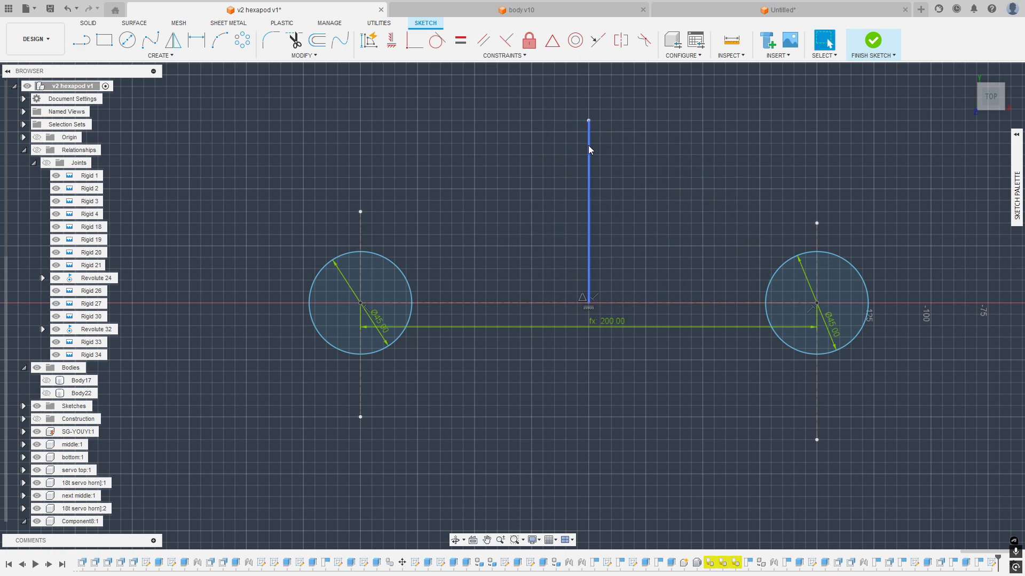
pyautogui.press('x')
# Step: Draw a fit point spline between the tops of both circles, dipping to the middle construction line just above the centre line
pyautogui.click(152, 52)
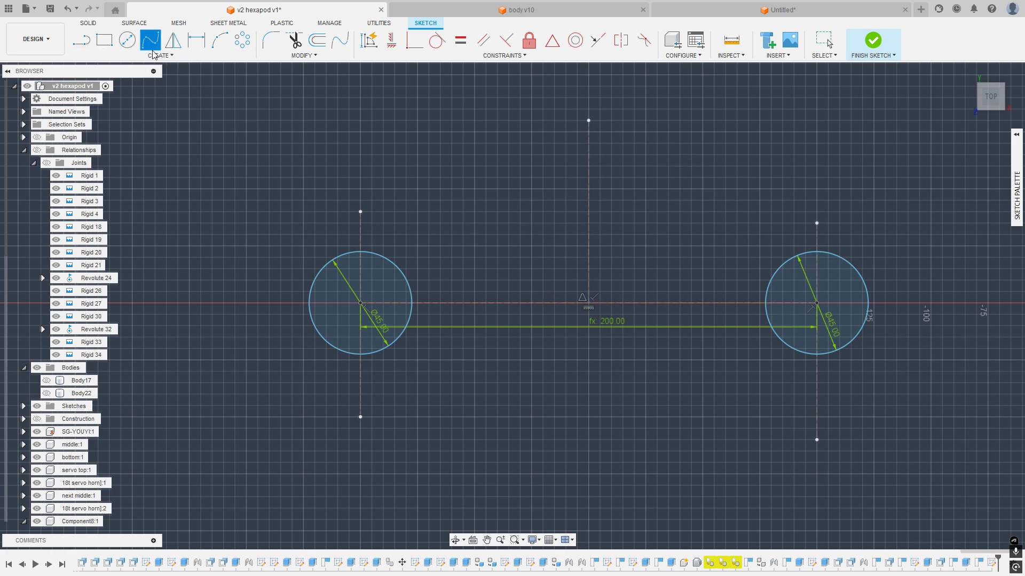
pyautogui.click(361, 251)
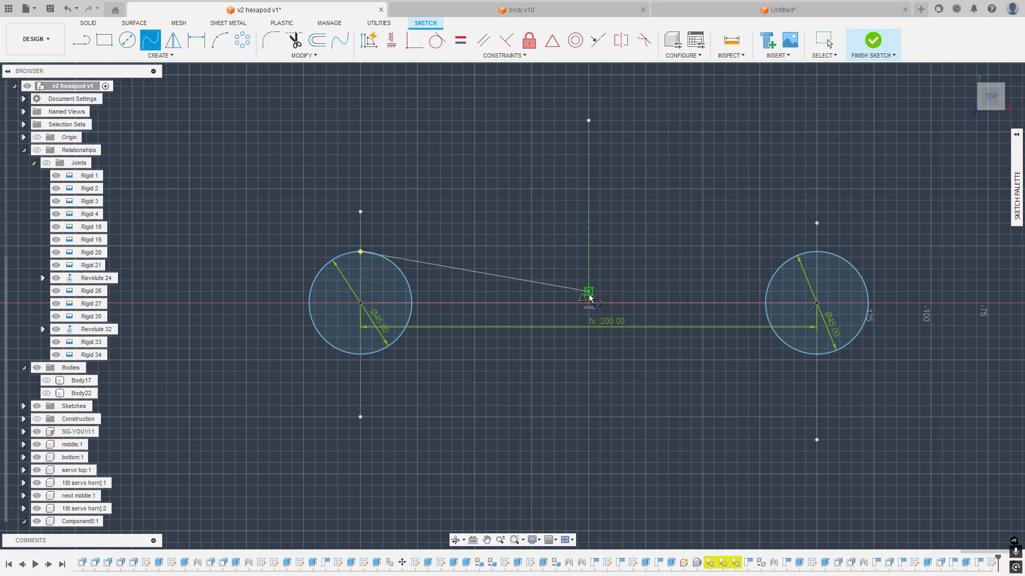
pyautogui.click(589, 303)
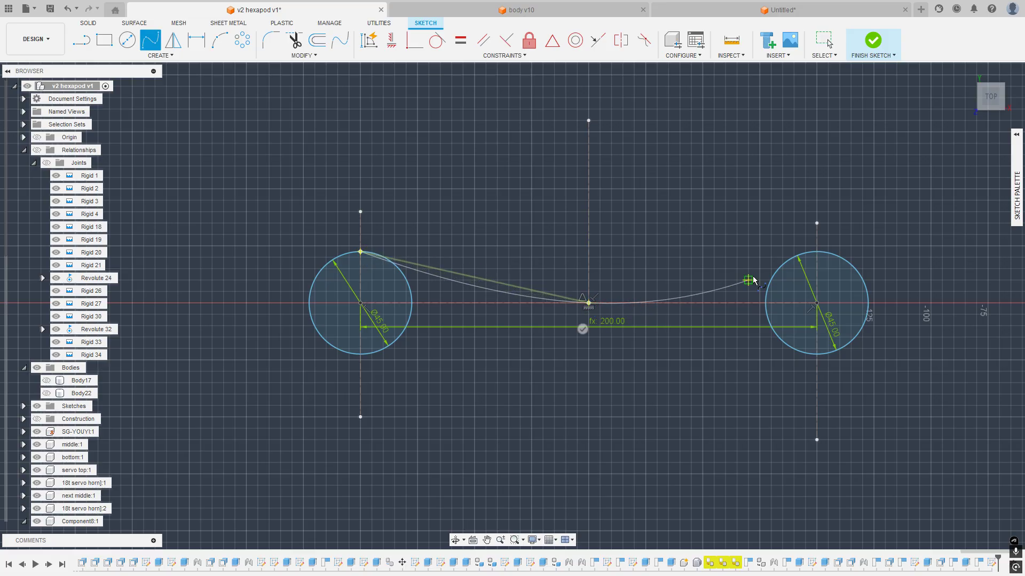
pyautogui.click(817, 252)
pyautogui.press('Escape')
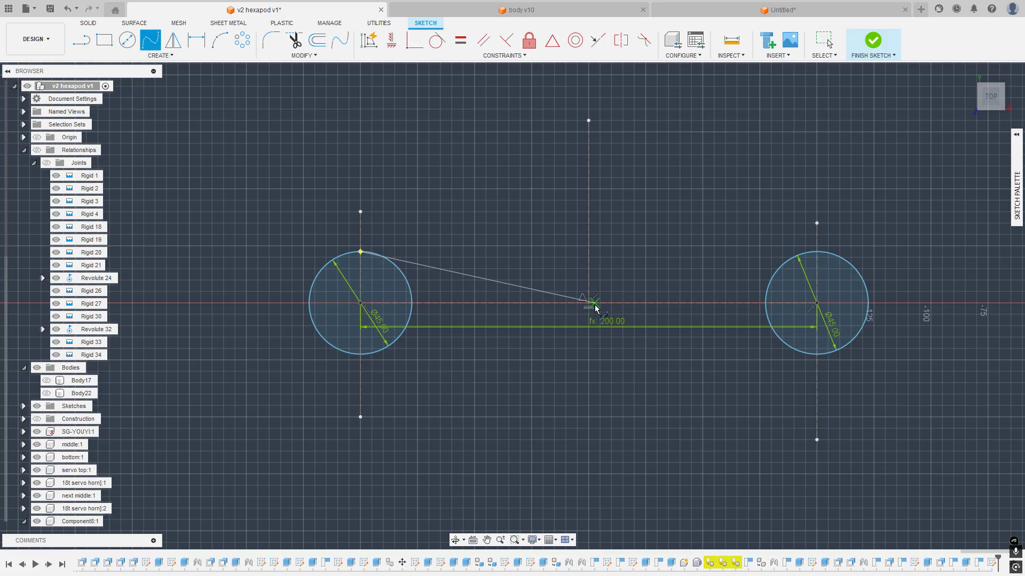
pyautogui.click(589, 292)
pyautogui.click(817, 252)
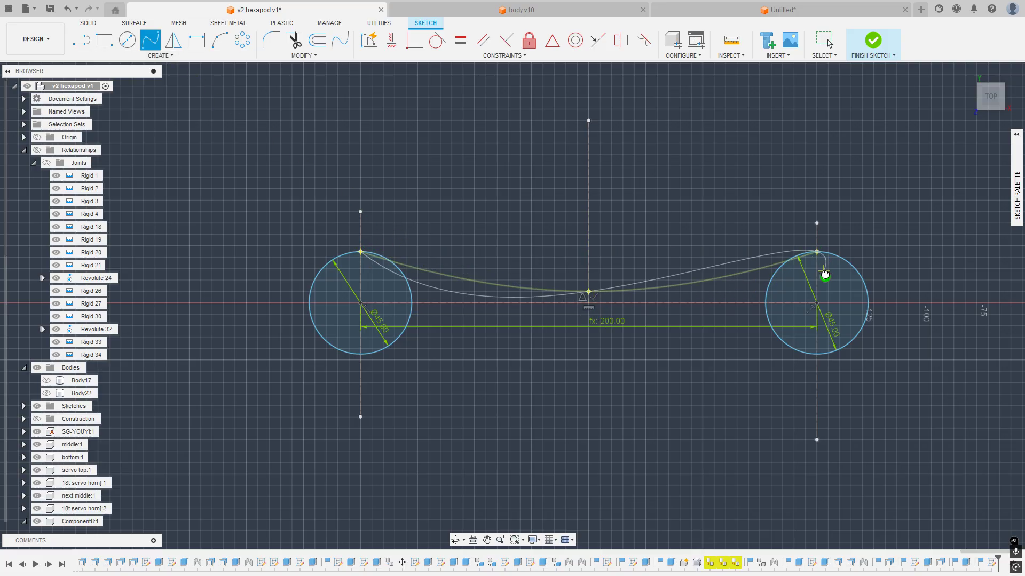
pyautogui.click(825, 276)
pyautogui.press('Escape')
pyautogui.scroll(3, 602, 302)
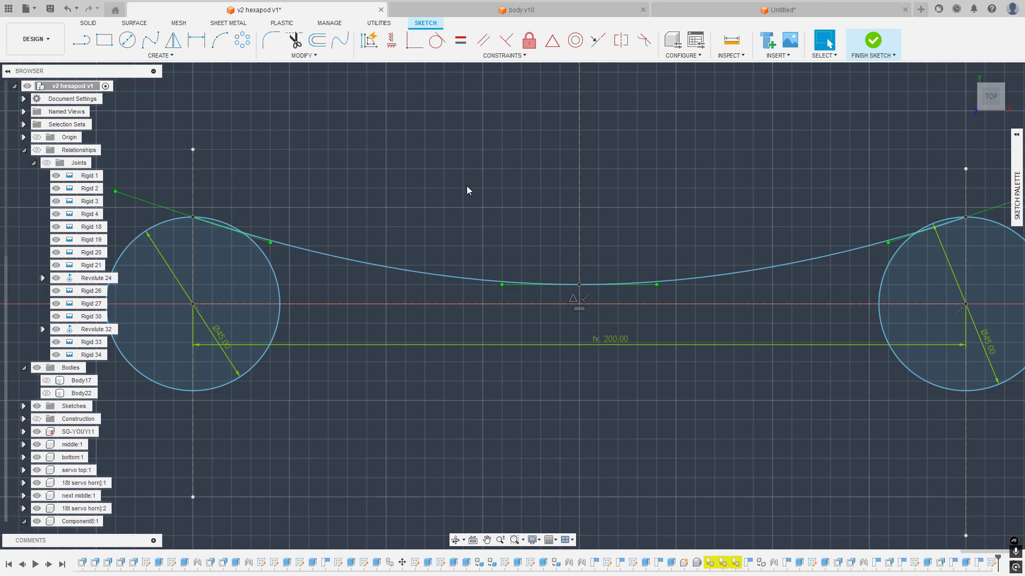
pyautogui.scroll(-3, 468, 192)
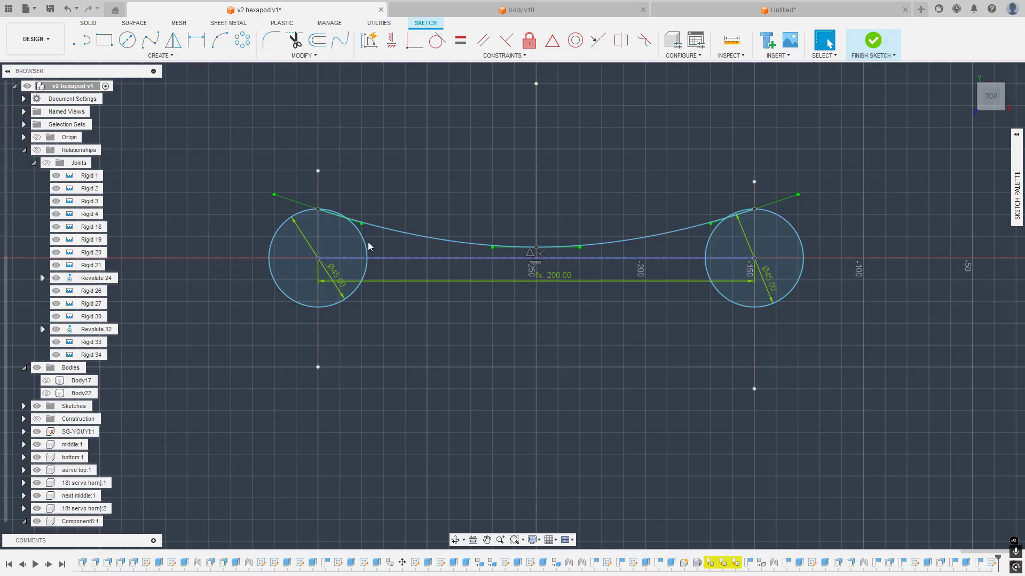
pyautogui.click(150, 40)
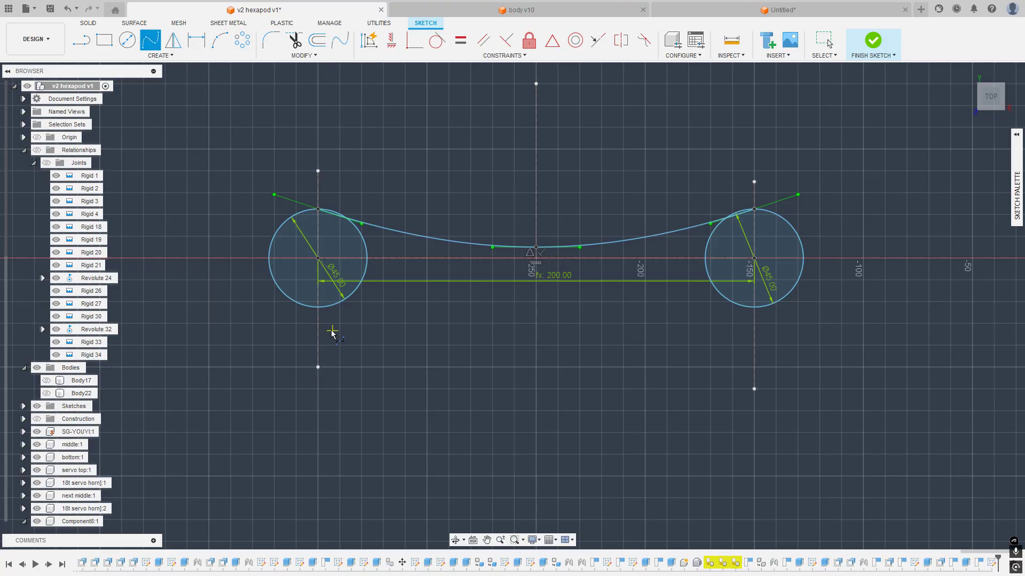
pyautogui.click(303, 306)
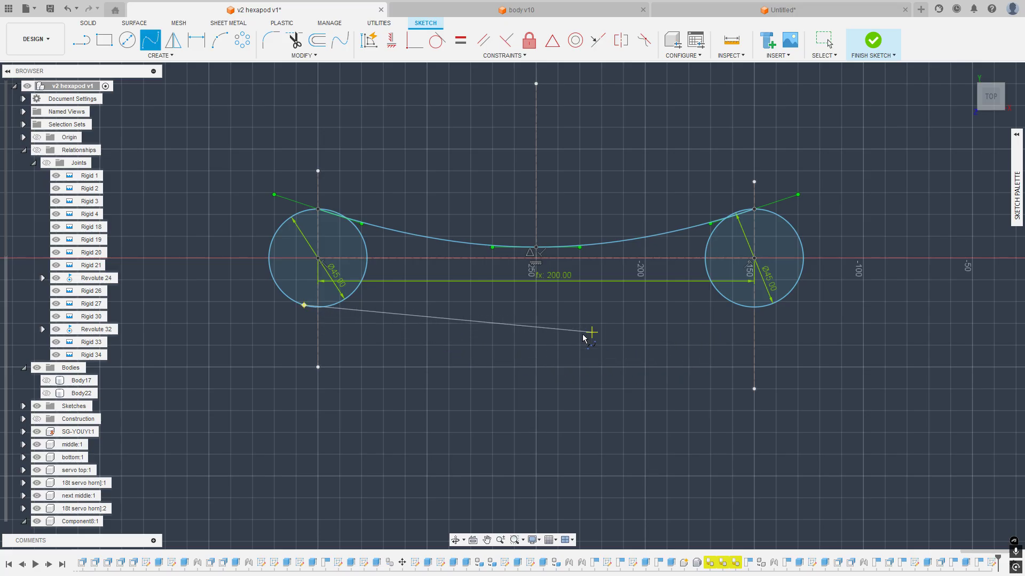
pyautogui.press('Escape')
# Step: Draw a vertical line downward from the midpoint of the centre line and convert it into a construction line
pyautogui.press('l')
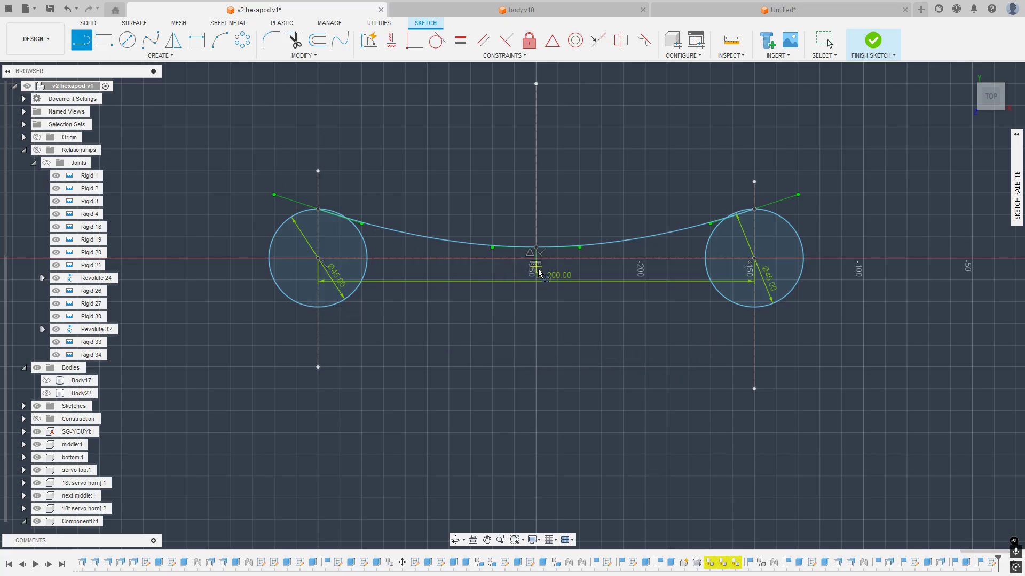
pyautogui.click(537, 260)
pyautogui.click(535, 442)
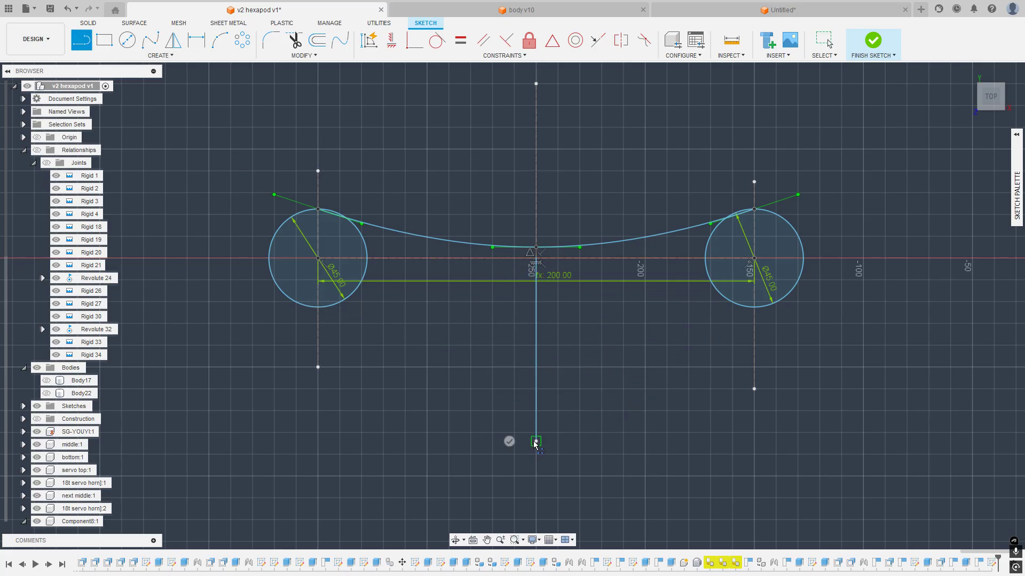
pyautogui.press('Escape')
pyautogui.click(536, 410)
pyautogui.press('x')
# Step: Convert the spline joining the tops of the circles into construction geometry
pyautogui.click(402, 231)
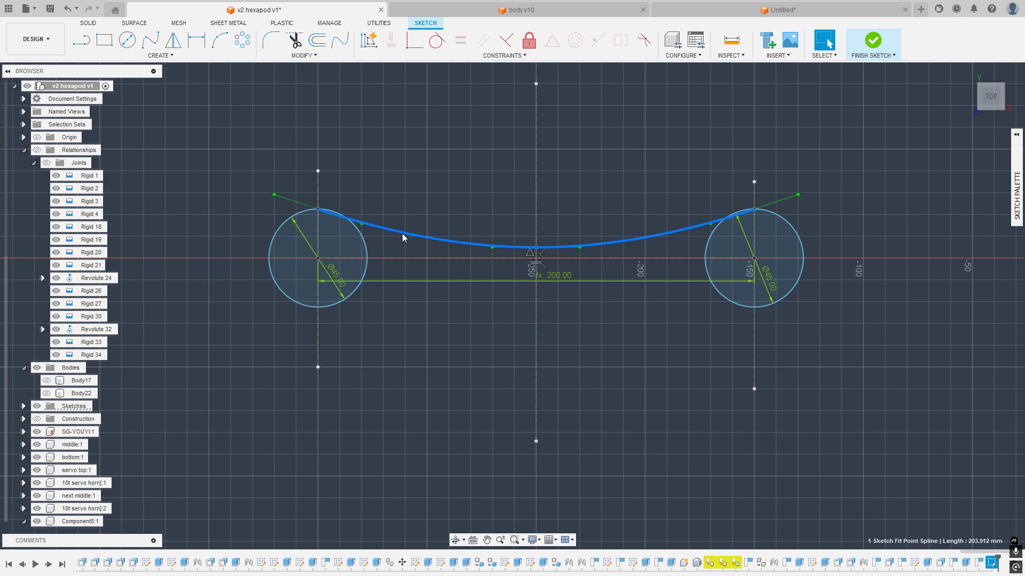
pyautogui.press('x')
pyautogui.click(149, 46)
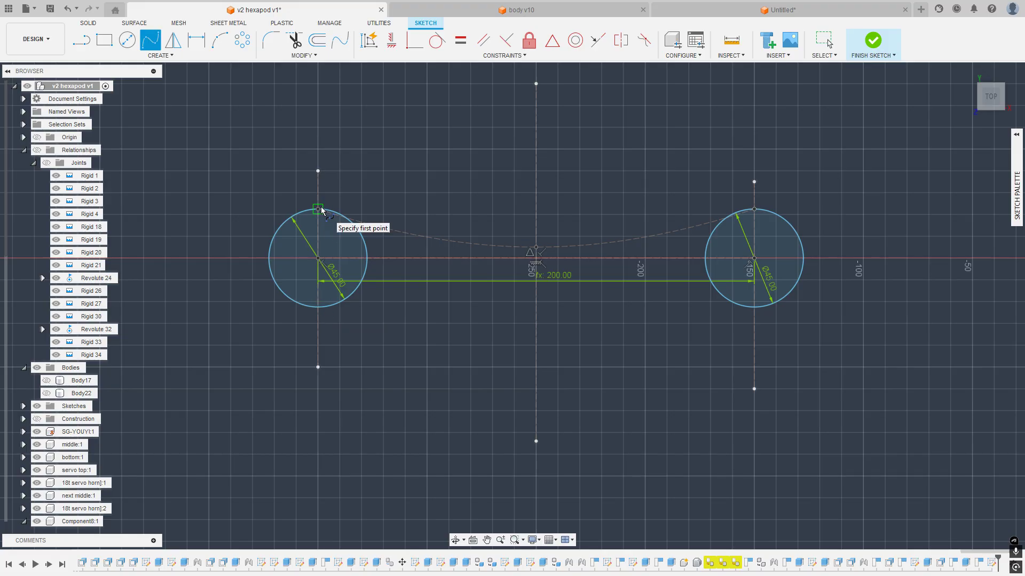
# Step: Draw a slanted construction line about 67 mm long from the top of the left circle, running outward and down past the circle
pyautogui.press('l')
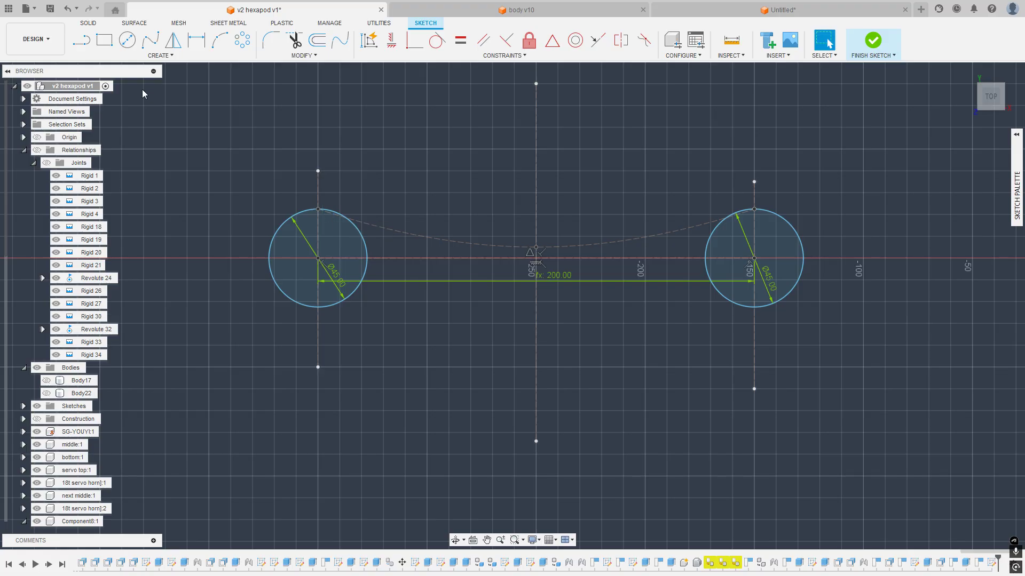
pyautogui.click(318, 210)
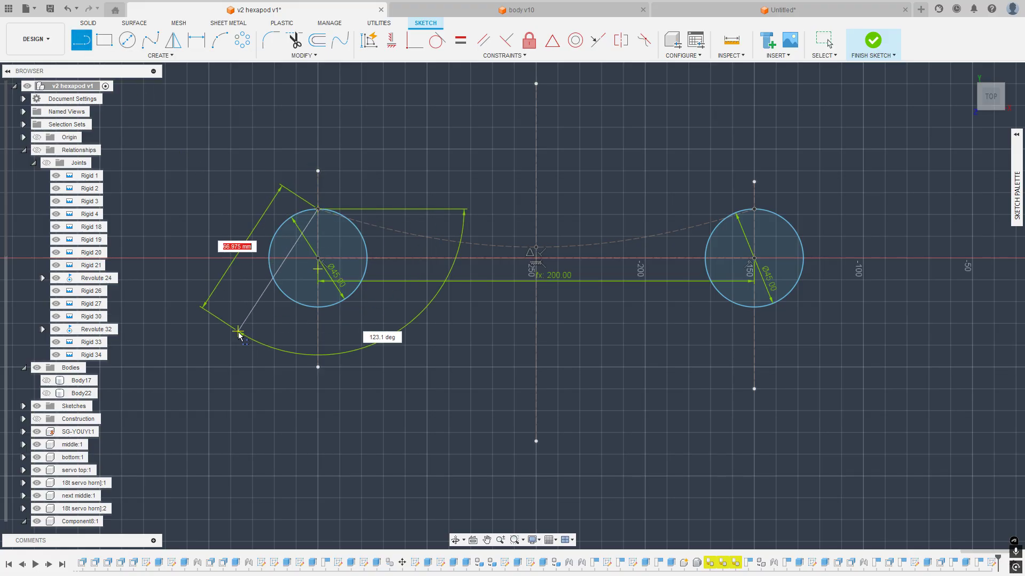
pyautogui.click(238, 332)
pyautogui.press('Escape')
# Step: Make the slanted construction line at the left circle perpendicular to the spline's tangent handle there
pyautogui.moveTo(406, 224); pyautogui.dragTo(517, 207, button='middle')
pyautogui.scroll(4, 517, 207)
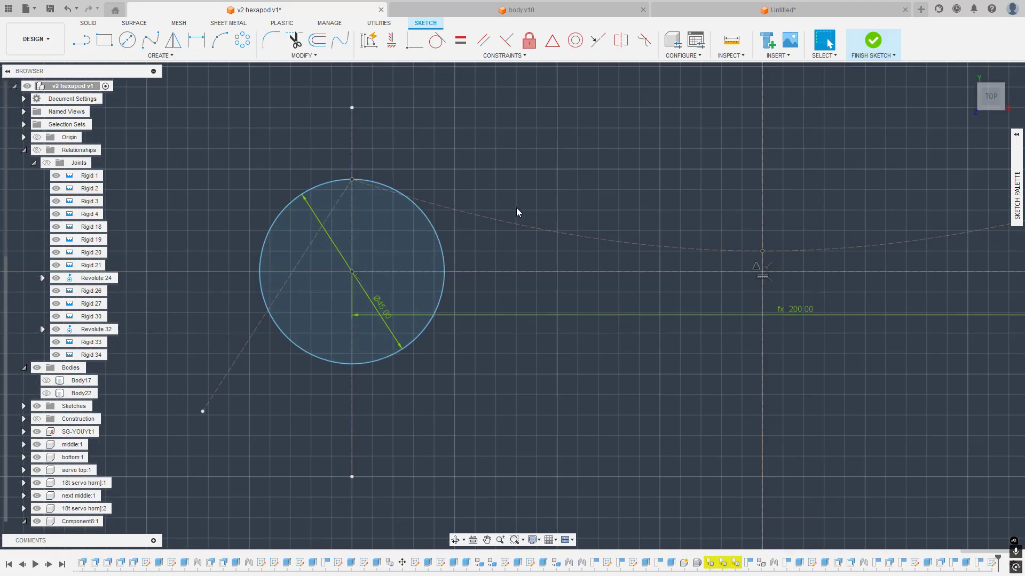
pyautogui.moveTo(367, 213); pyautogui.dragTo(481, 199, button='middle')
pyautogui.click(512, 41)
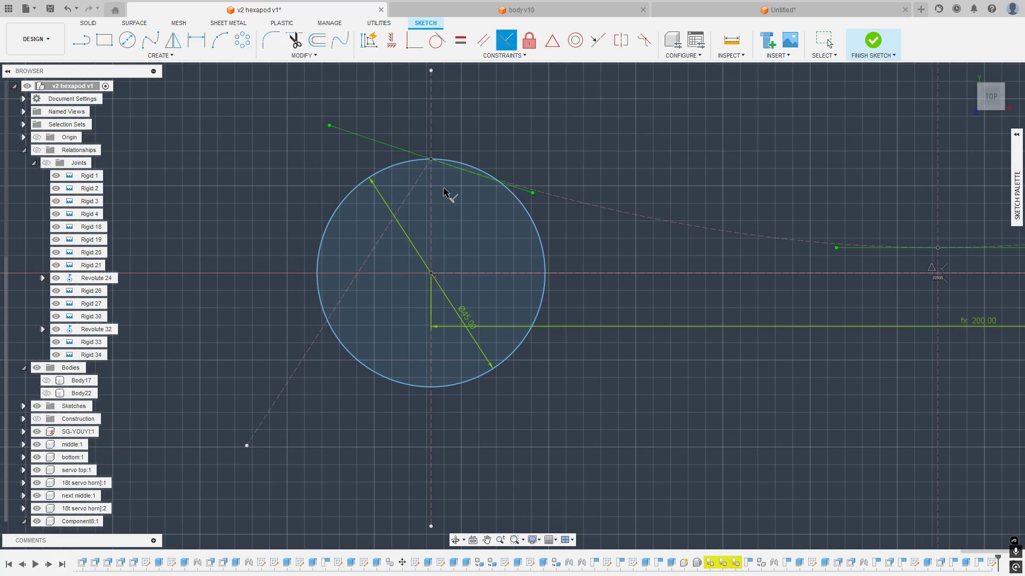
pyautogui.click(413, 193)
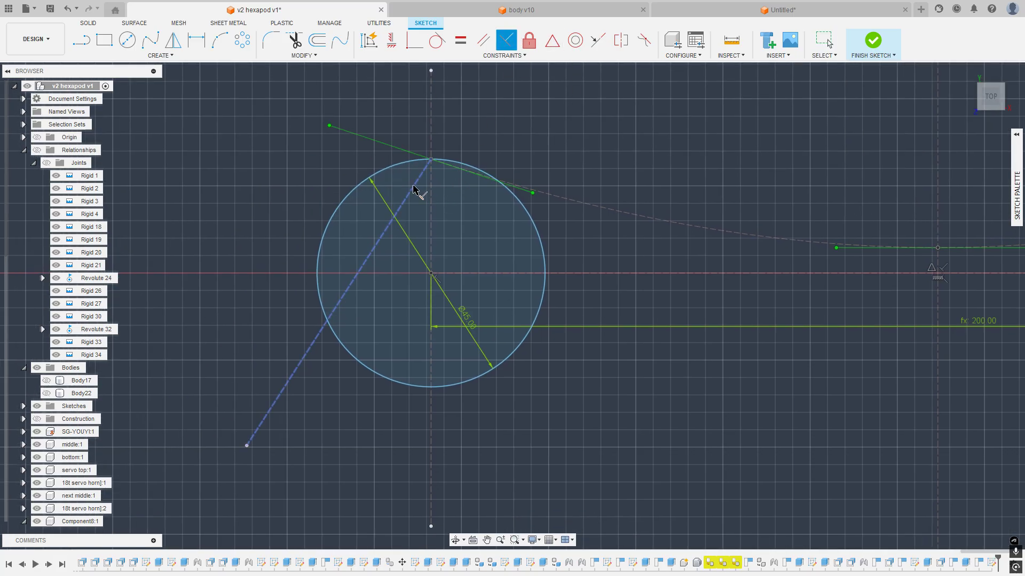
pyautogui.click(499, 191)
pyautogui.press('Escape')
pyautogui.scroll(-3, 513, 213)
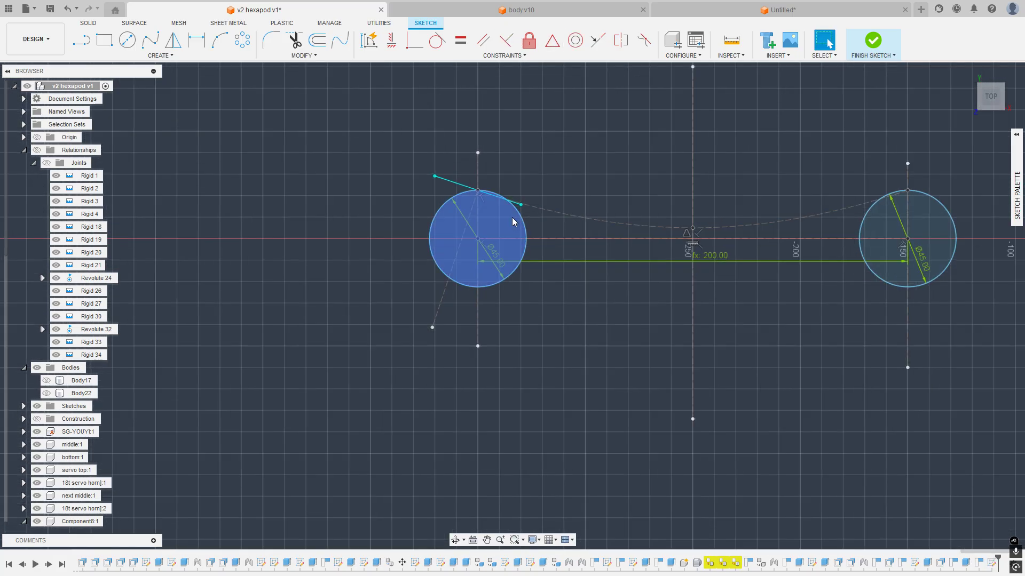
pyautogui.scroll(-1, 512, 218)
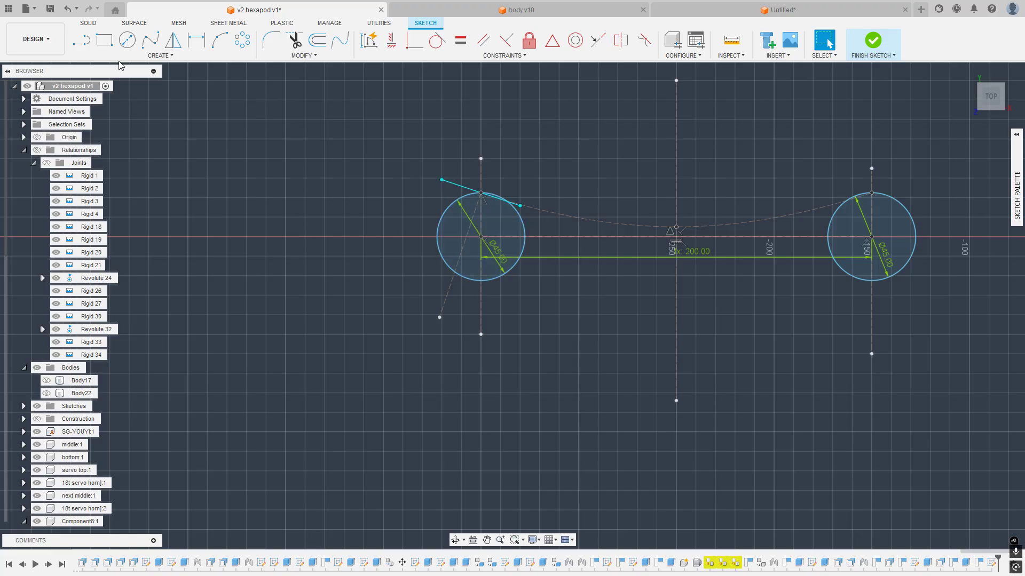
pyautogui.click(150, 40)
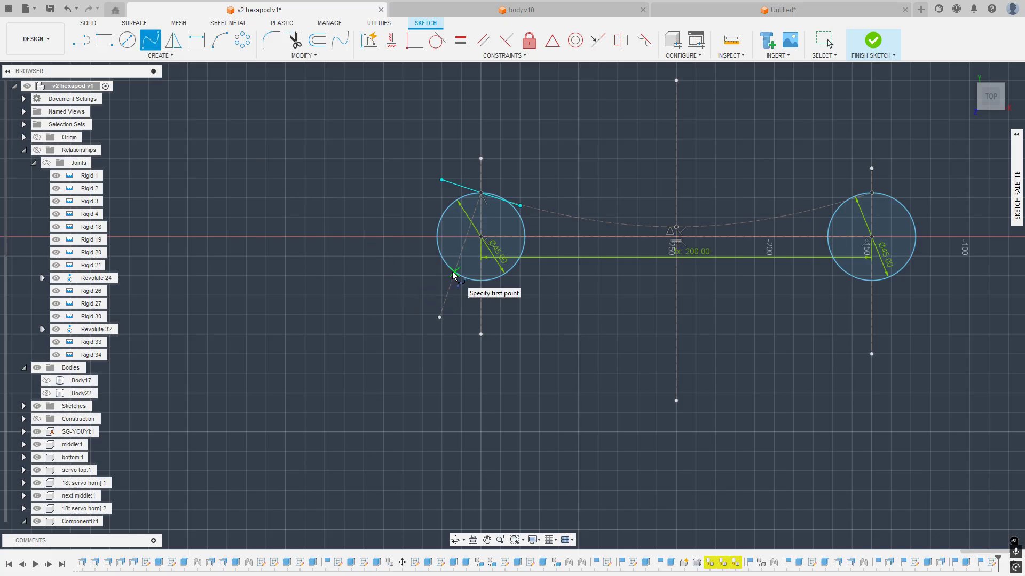
pyautogui.press('Escape')
pyautogui.moveTo(684, 302); pyautogui.dragTo(531, 322, button='middle')
pyautogui.moveTo(445, 213)
pyautogui.mouseDown(button='middle')
pyautogui.moveTo(315, 202)
pyautogui.moveTo(440, 194)
pyautogui.mouseUp(button='middle')
pyautogui.click(218, 41)
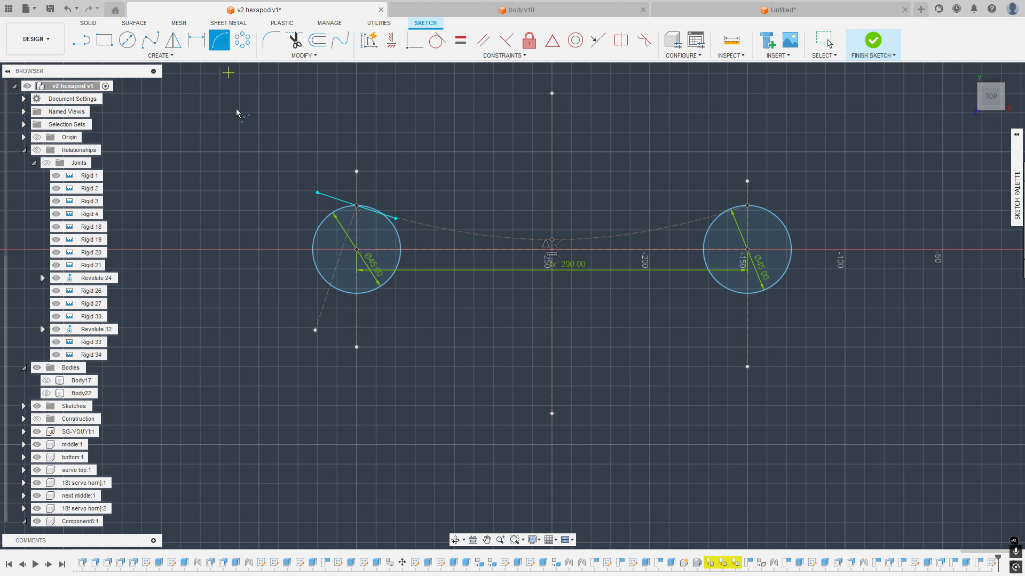
pyautogui.click(150, 40)
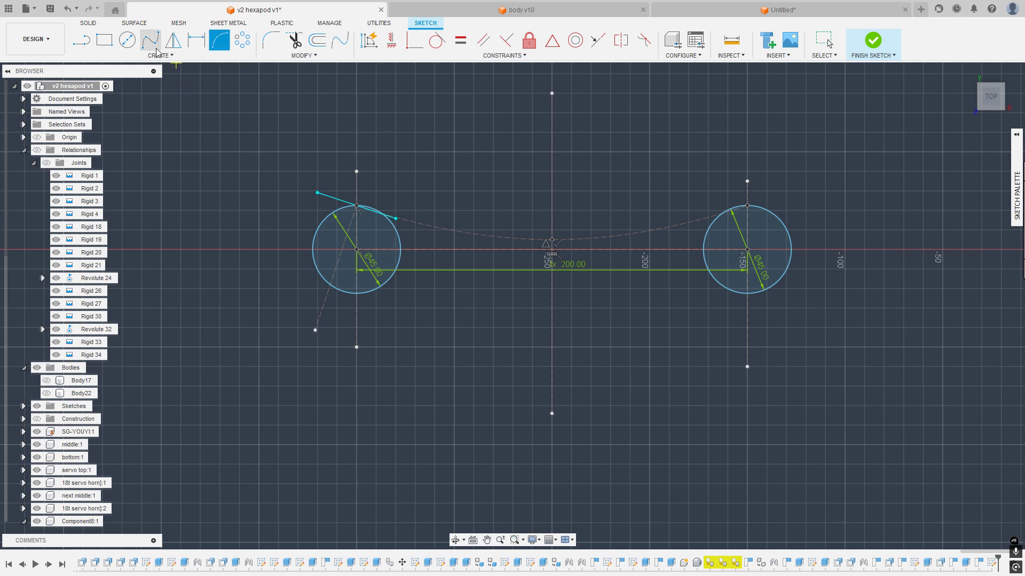
pyautogui.click(330, 285)
pyautogui.click(552, 340)
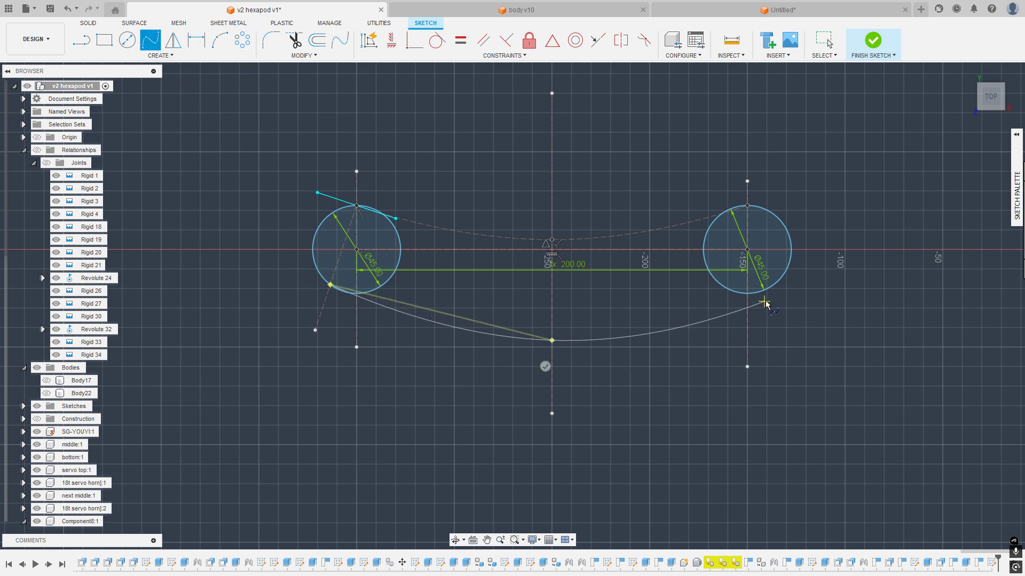
pyautogui.press('Escape')
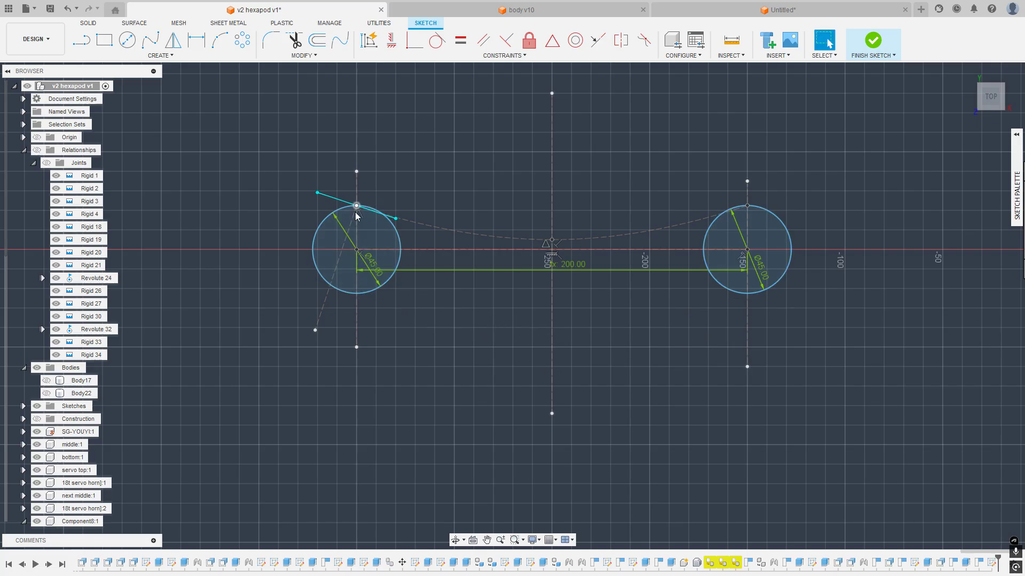
# Step: Draw a slanted construction line from the top of the right circle, running outward and down past the circle
pyautogui.click(81, 40)
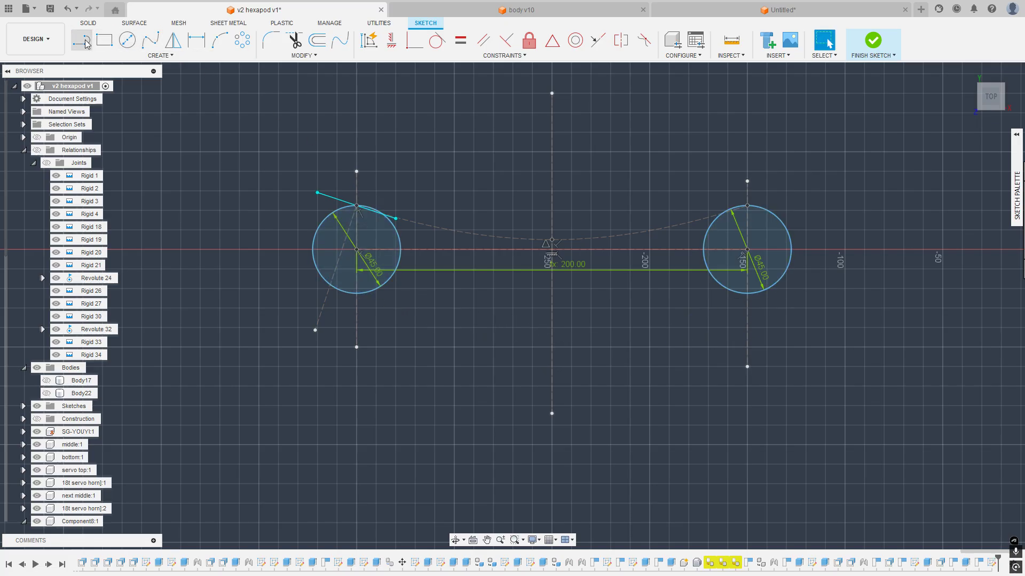
pyautogui.click(747, 207)
pyautogui.click(823, 312)
pyautogui.press('Escape')
pyautogui.click(818, 307)
pyautogui.press('x')
# Step: Constrain the spline's tangent handle at the right circle parallel to its handle at the left circle
pyautogui.moveTo(790, 217); pyautogui.dragTo(732, 229, button='middle')
pyautogui.scroll(1, 731, 228)
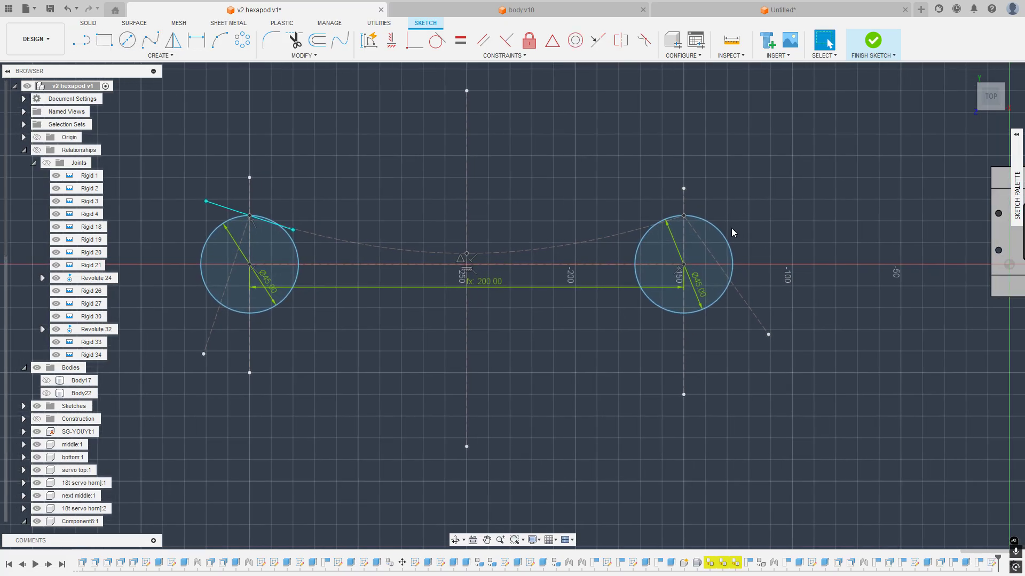
pyautogui.scroll(2, 659, 224)
pyautogui.moveTo(284, 233); pyautogui.dragTo(674, 258, button='middle')
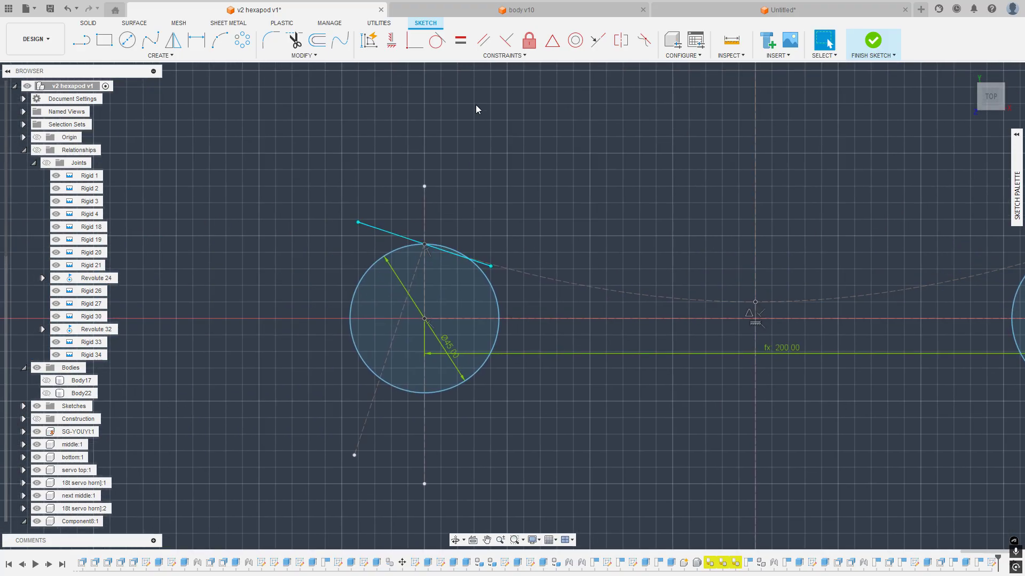
pyautogui.click(484, 40)
pyautogui.click(400, 236)
pyautogui.moveTo(908, 245); pyautogui.dragTo(501, 263, button='middle')
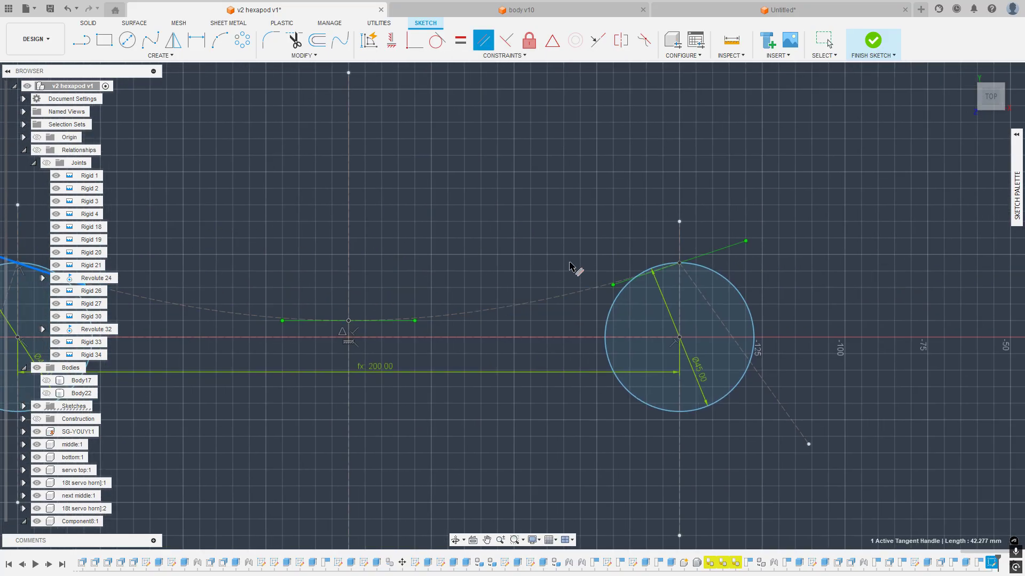
pyautogui.click(720, 255)
pyautogui.scroll(-3, 715, 259)
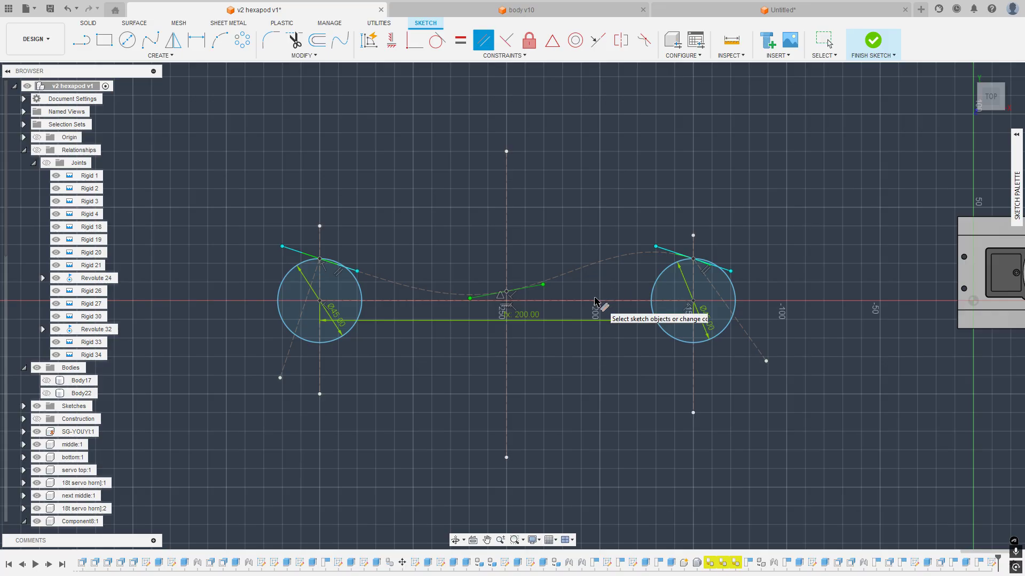
pyautogui.press('Escape')
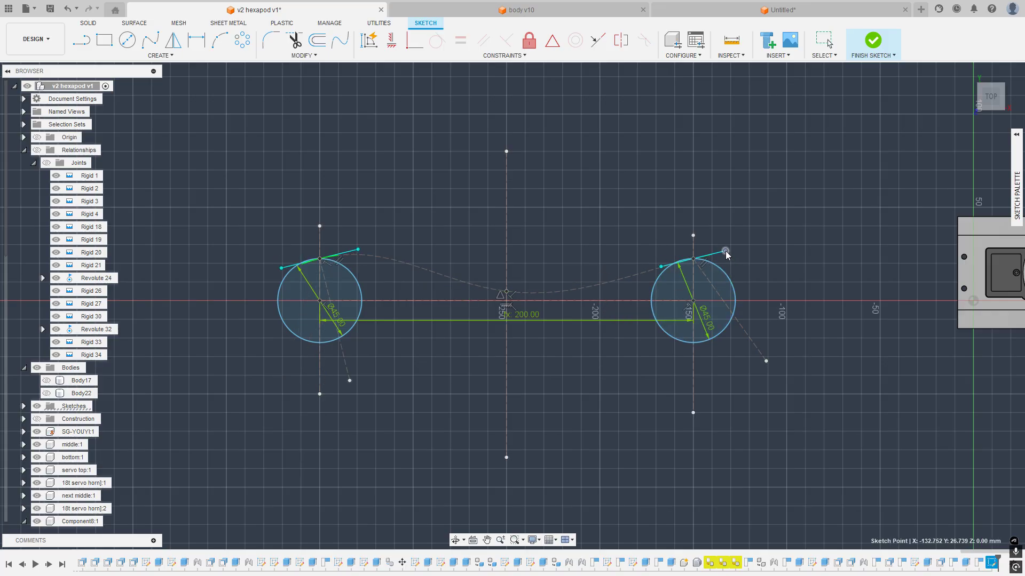
# Step: Delete the spline's tangent handle at the right circle, and reselect the spline
pyautogui.click(726, 270)
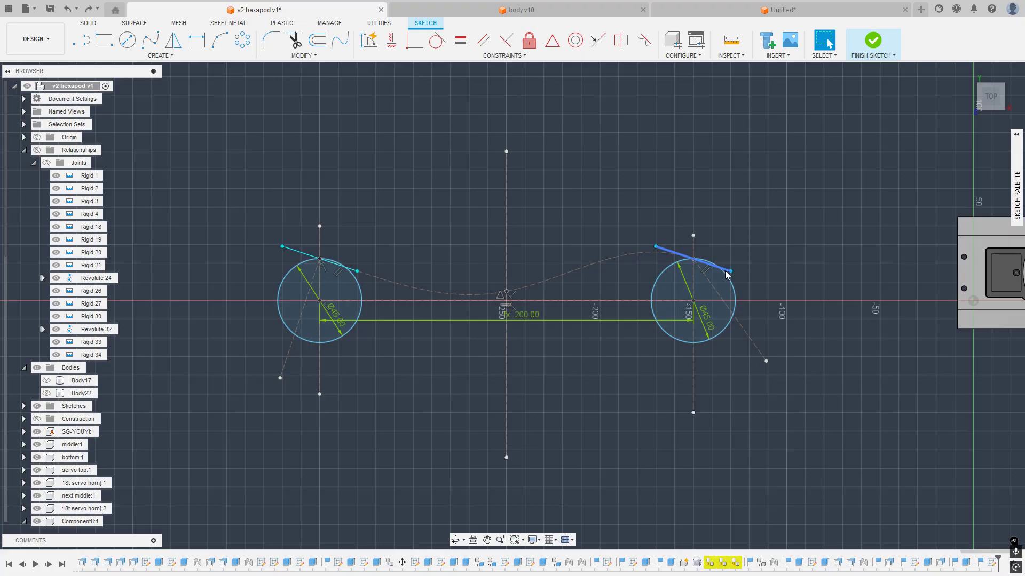
pyautogui.press('Delete')
pyautogui.click(645, 271)
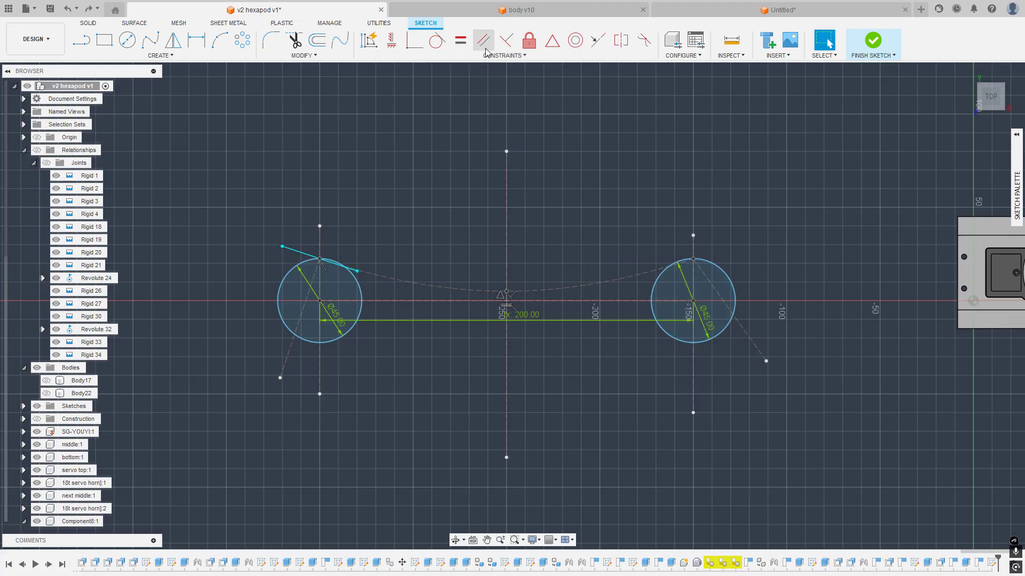
# Step: Constrain the upper spline's tangent handles at the left and right circles to equal length
pyautogui.click(460, 40)
pyautogui.click(305, 250)
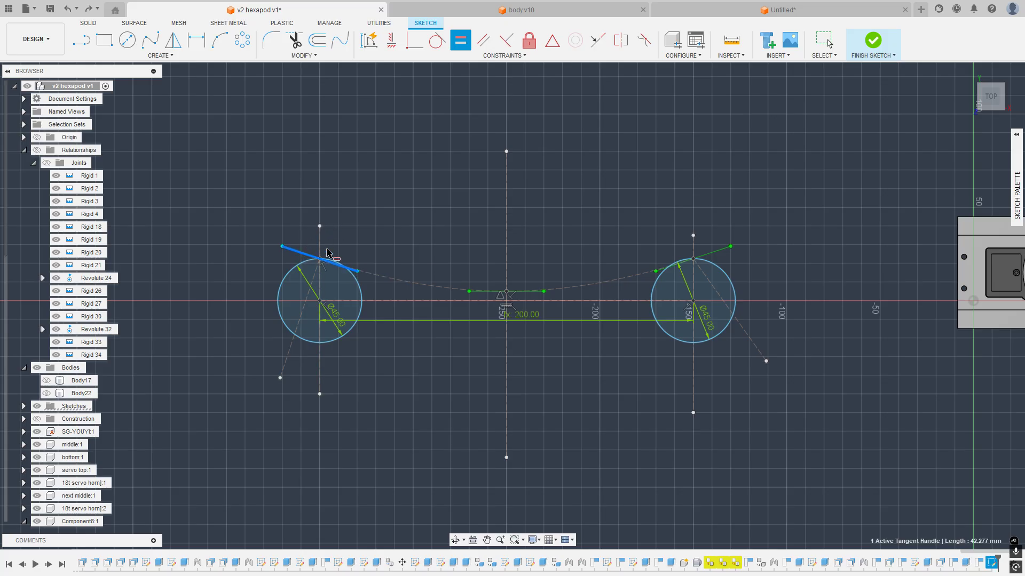
pyautogui.click(709, 253)
pyautogui.press('Escape')
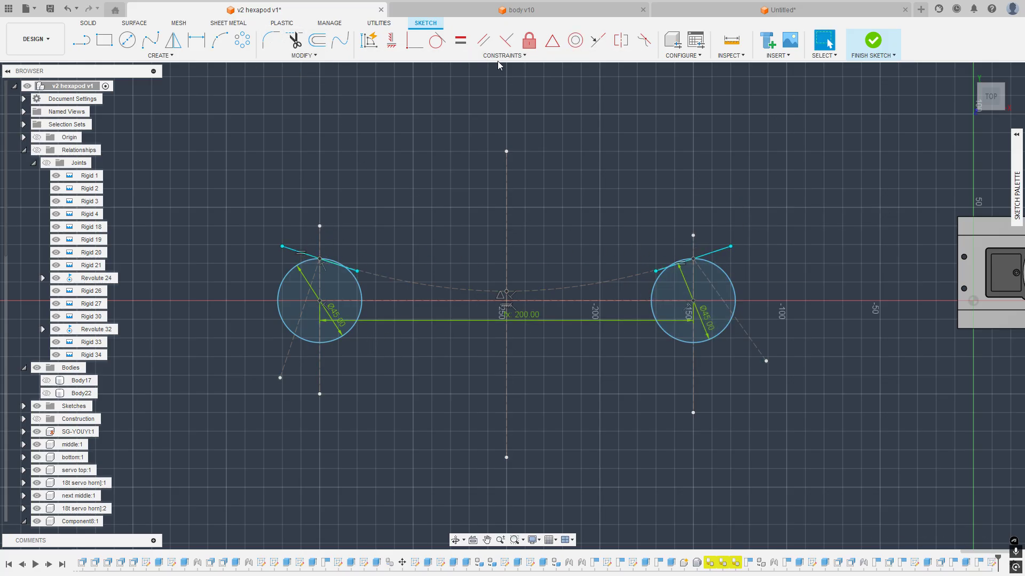
# Step: Make the slanted construction line at the right circle perpendicular to the spline's tangent handle there
pyautogui.click(506, 40)
pyautogui.scroll(3, 755, 247)
pyautogui.click(696, 363)
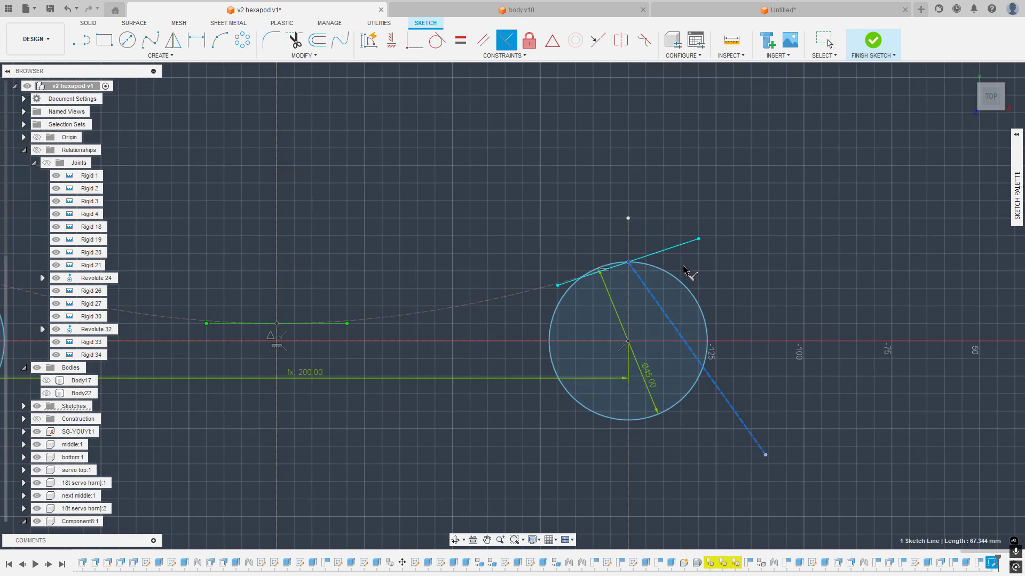
pyautogui.click(678, 250)
pyautogui.scroll(-5, 740, 259)
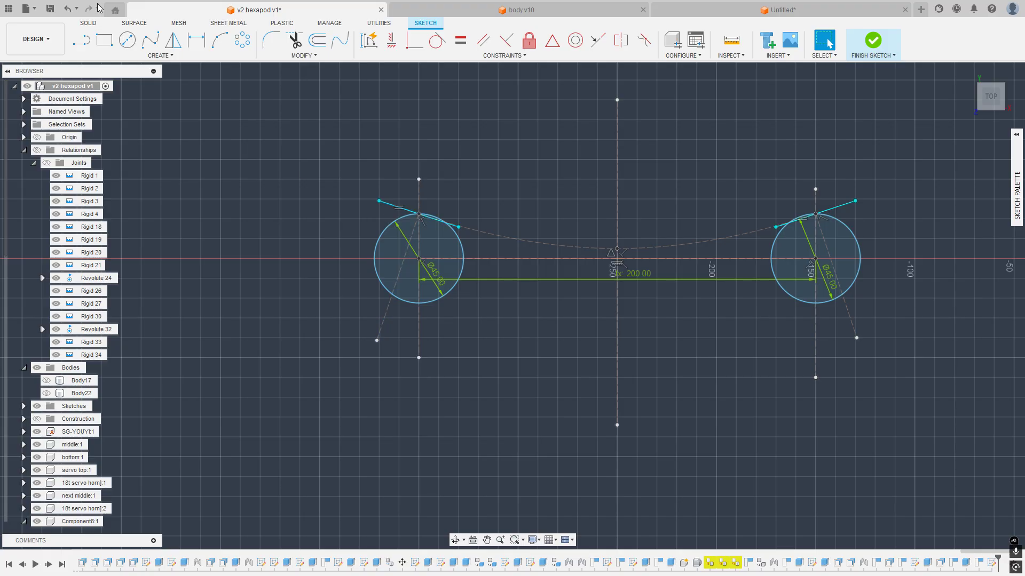
pyautogui.click(150, 40)
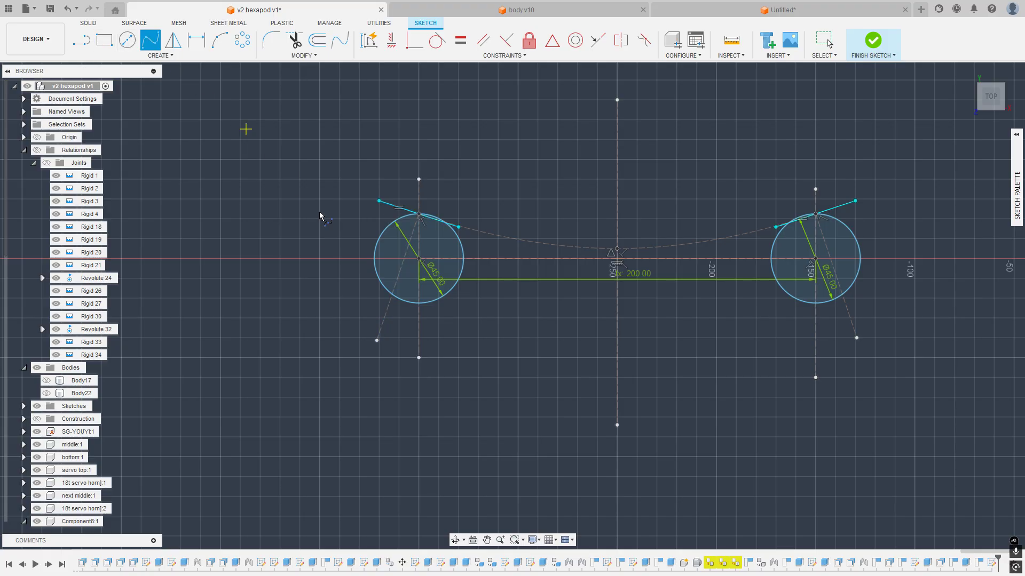
pyautogui.click(392, 295)
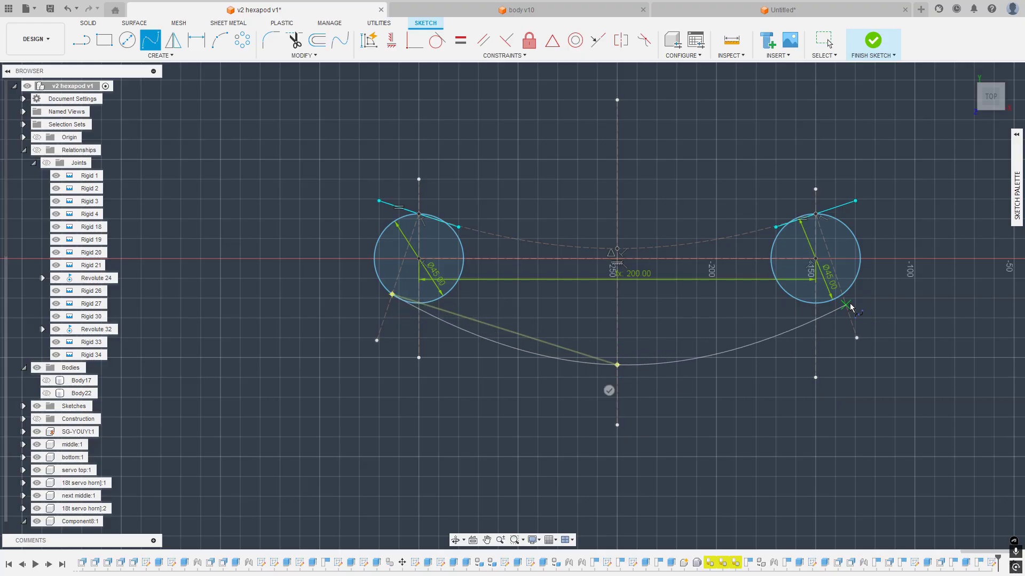
pyautogui.press('Escape')
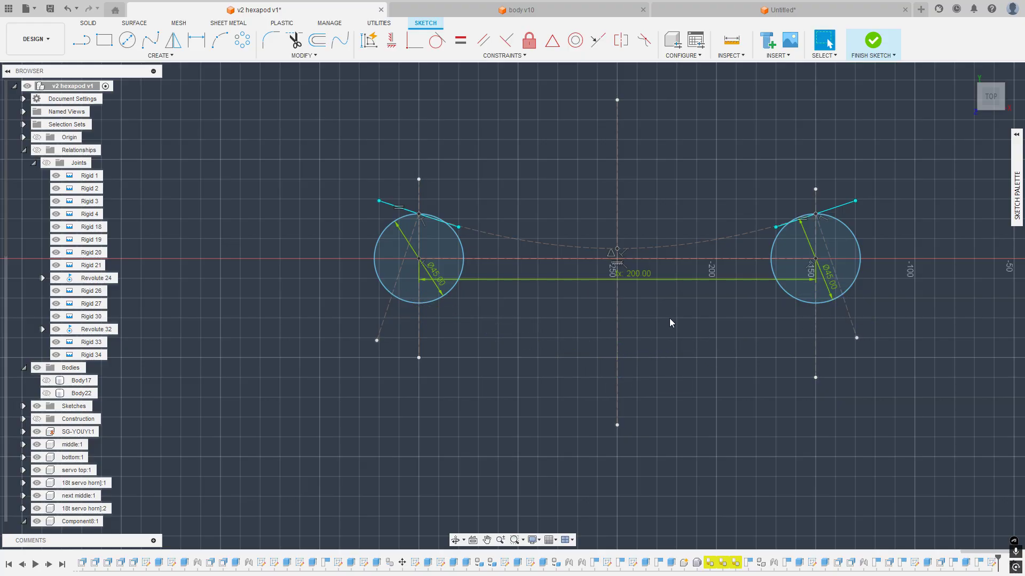
# Step: Draw a lower spline from the left circle's crossing with its slanted line, through the vertical centre line, to the matching crossing on the right circle
pyautogui.click(150, 40)
pyautogui.click(392, 294)
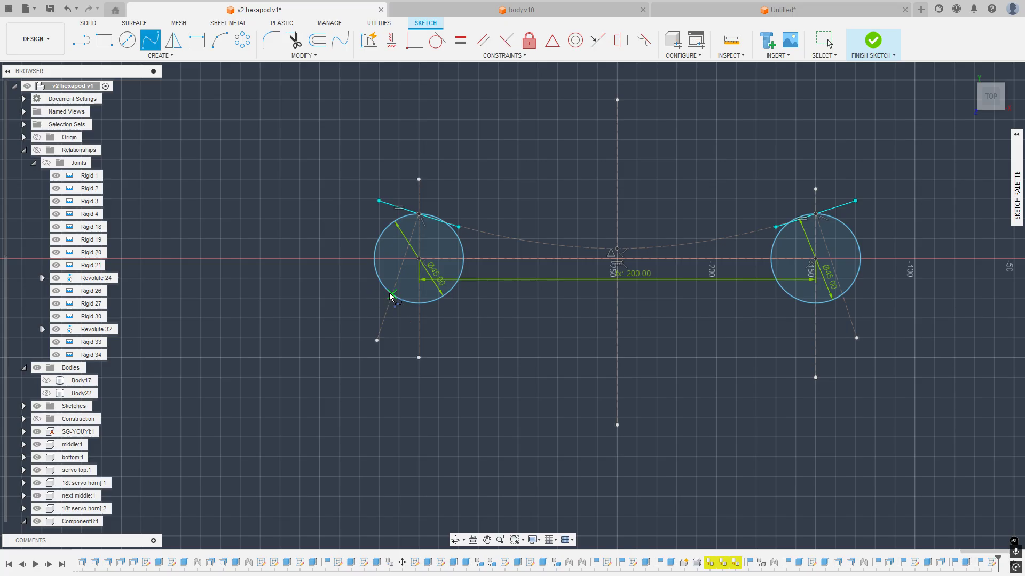
pyautogui.click(617, 352)
pyautogui.click(842, 299)
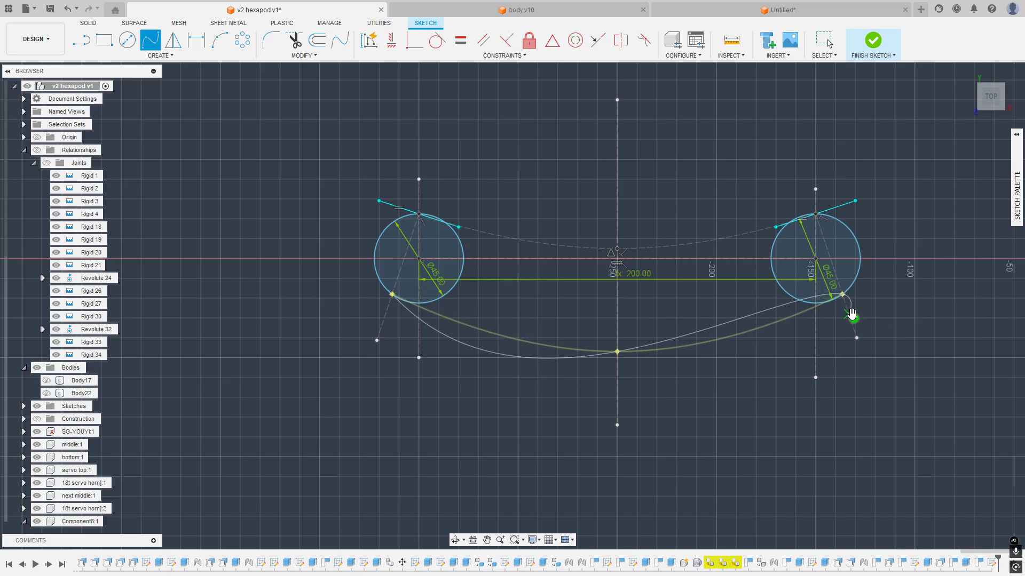
pyautogui.click(853, 318)
pyautogui.press('Escape')
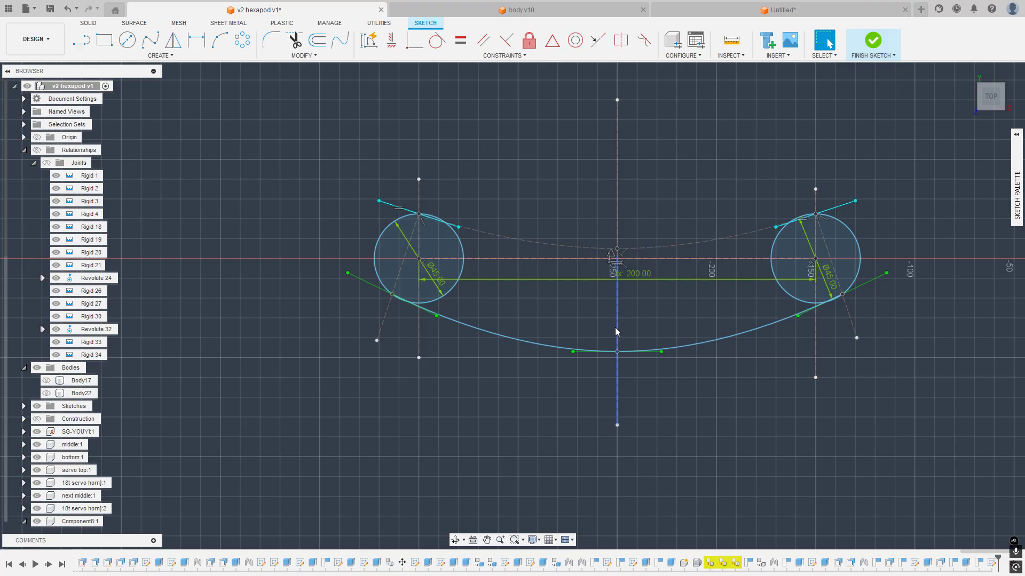
# Step: Dimension the vertical distance between the midpoints of the upper and lower splines as 45 mm
pyautogui.click(196, 40)
pyautogui.scroll(3, 604, 259)
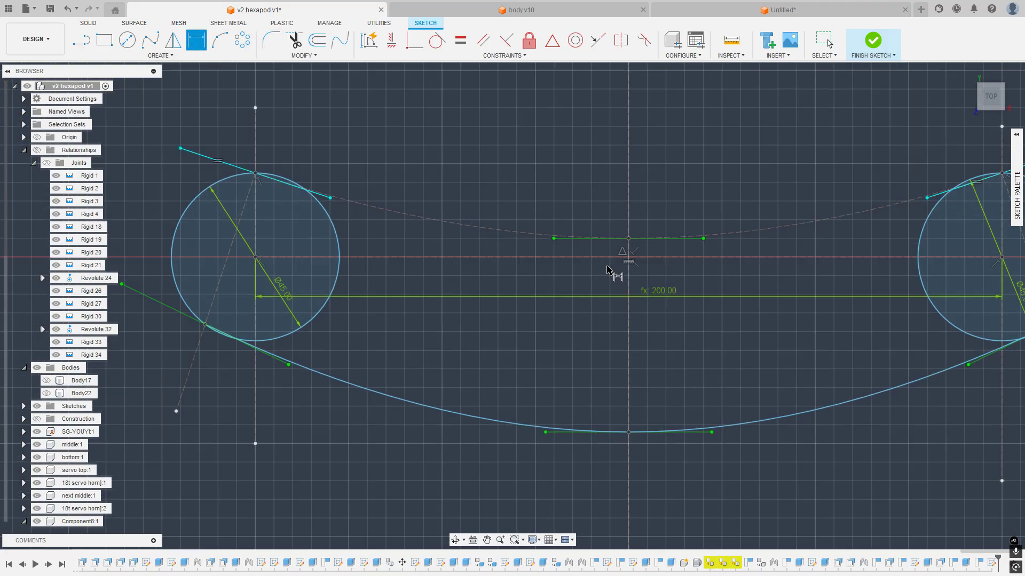
pyautogui.click(629, 239)
pyautogui.click(629, 432)
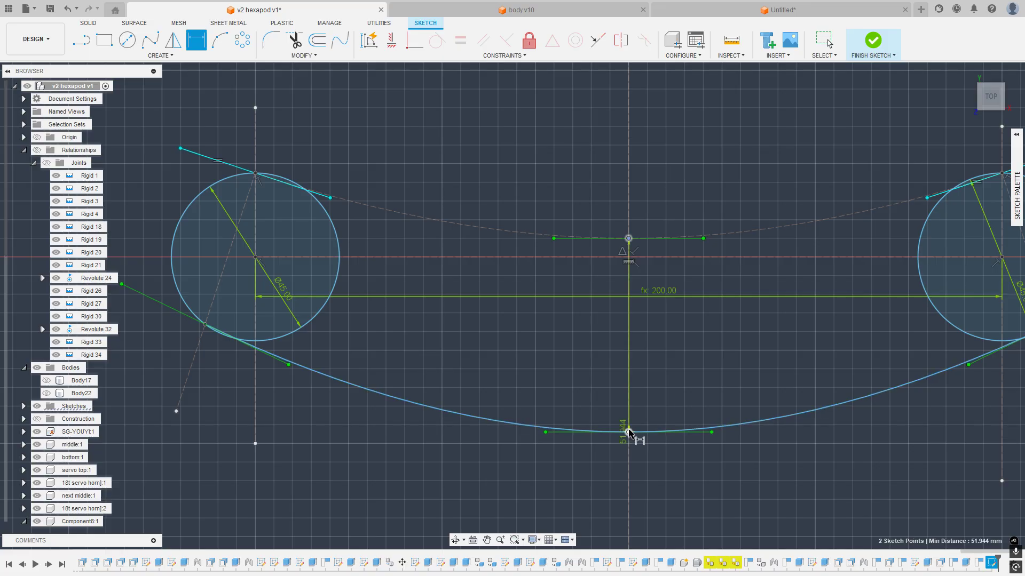
pyautogui.click(649, 345)
pyautogui.scroll(-2, 694, 370)
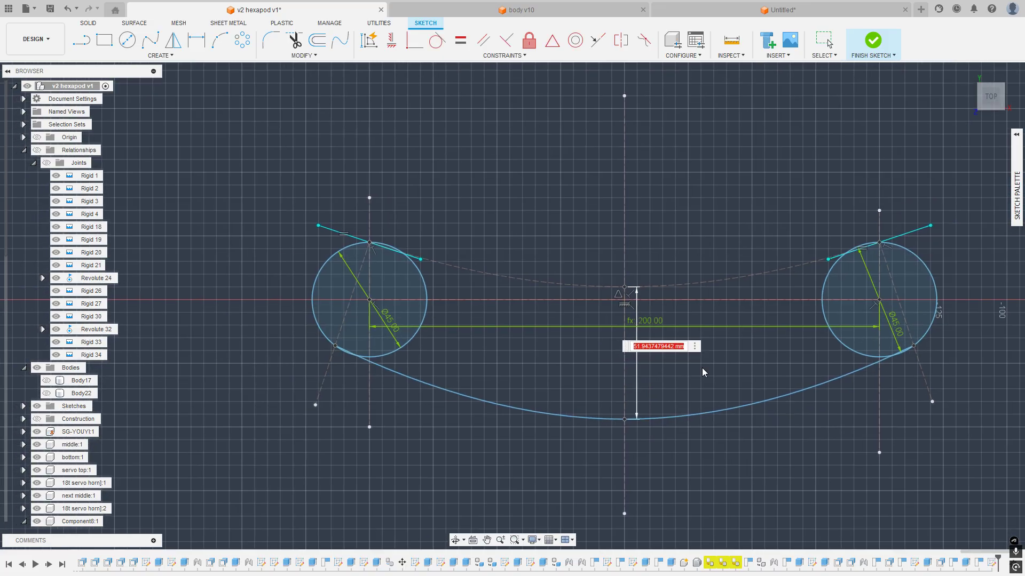
pyautogui.write('45')
pyautogui.press('Return')
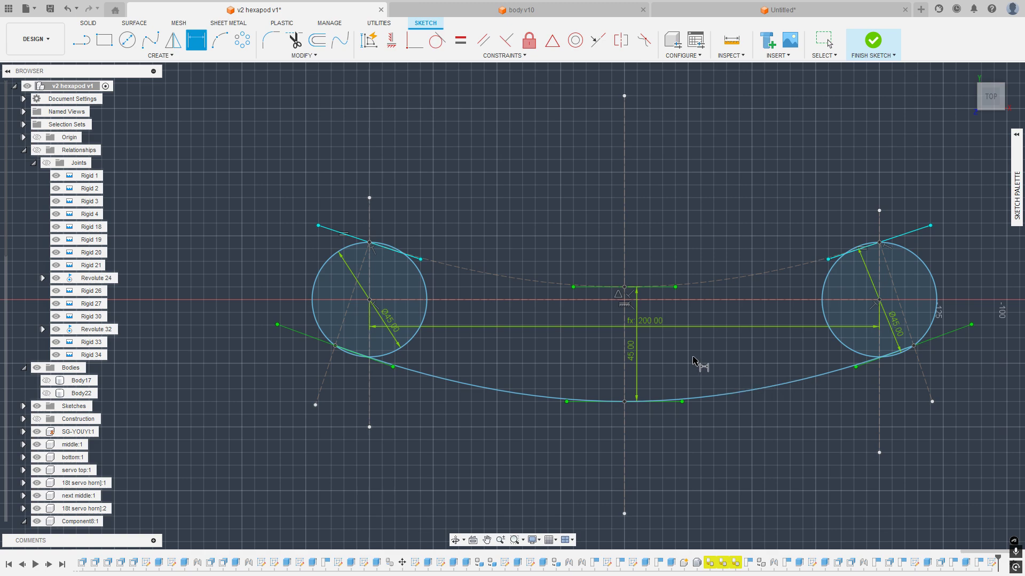
pyautogui.scroll(-5, 789, 332)
pyautogui.scroll(7, 812, 343)
pyautogui.press('Escape')
pyautogui.scroll(-5, 677, 264)
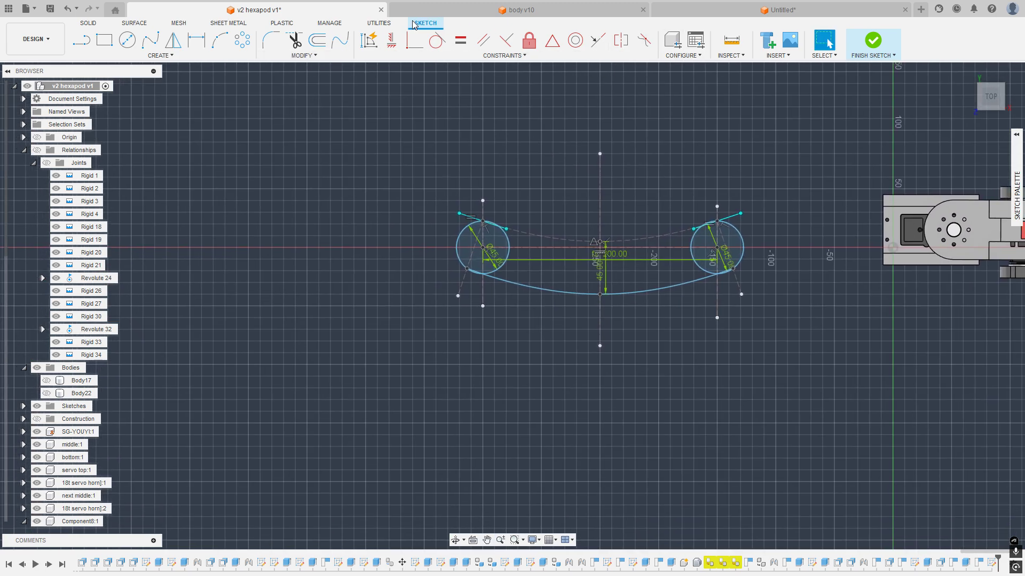
# Step: Add a user parameter named femer_height in mm with the expression 50
pyautogui.click(303, 55)
pyautogui.click(294, 166)
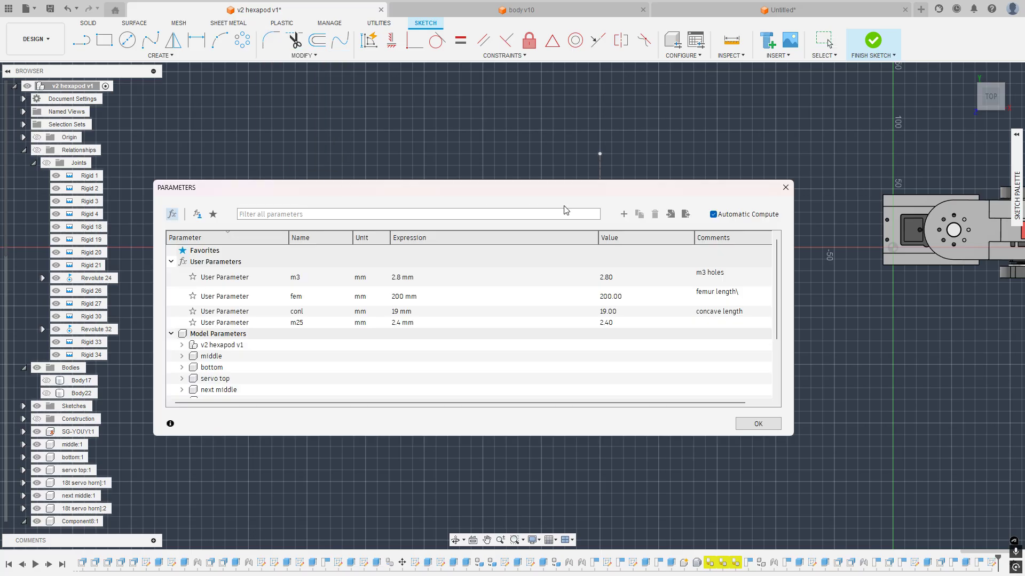
pyautogui.click(624, 214)
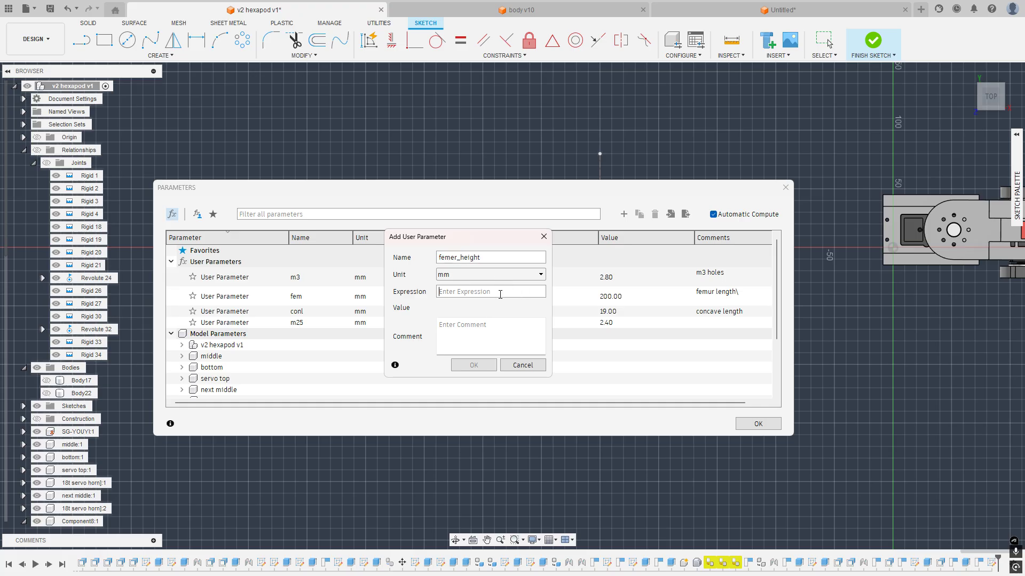
pyautogui.write('45')
pyautogui.press('BackSpace')
pyautogui.press('BackSpace')
pyautogui.write('50')
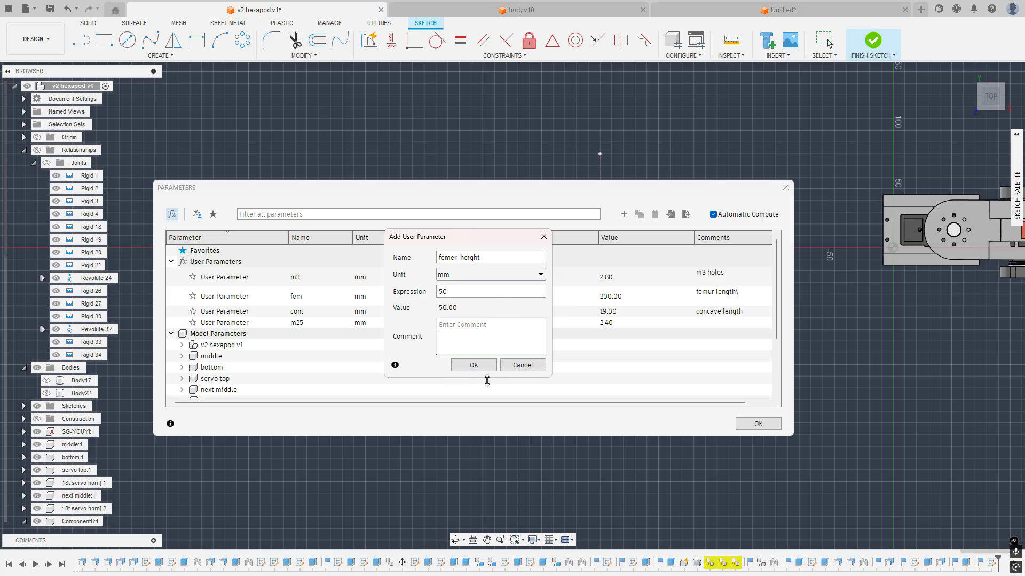
pyautogui.click(473, 365)
pyautogui.click(758, 424)
# Step: Set the vertical dimension between the two splines to the parameter femer_height
pyautogui.scroll(5, 610, 293)
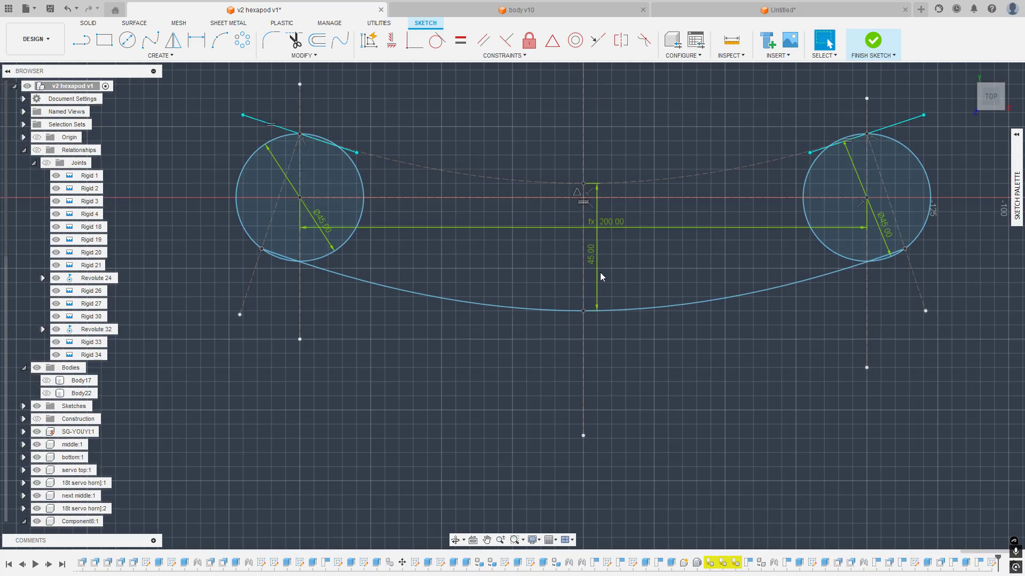
pyautogui.doubleClick(604, 272)
pyautogui.write('fe')
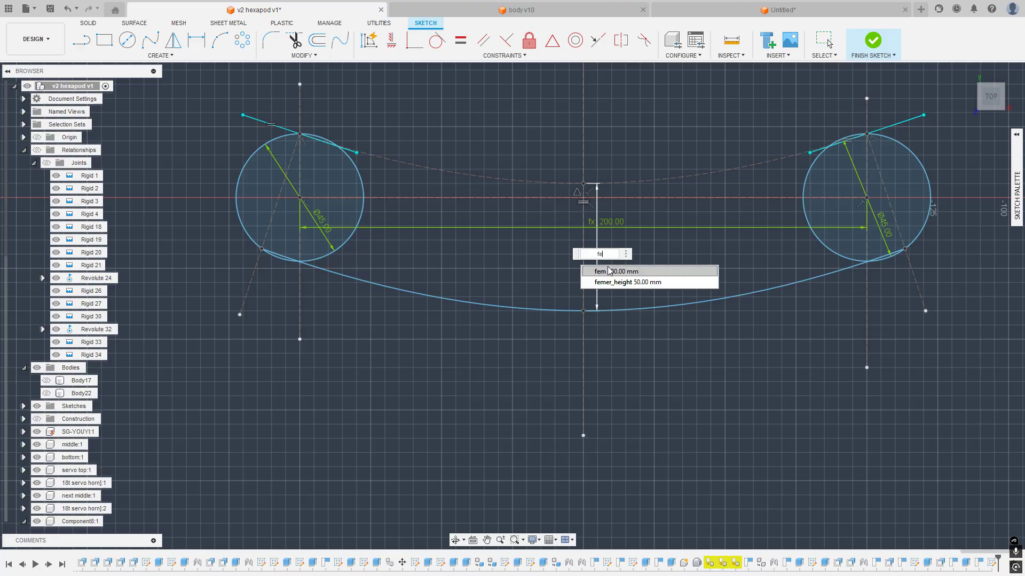
pyautogui.click(606, 283)
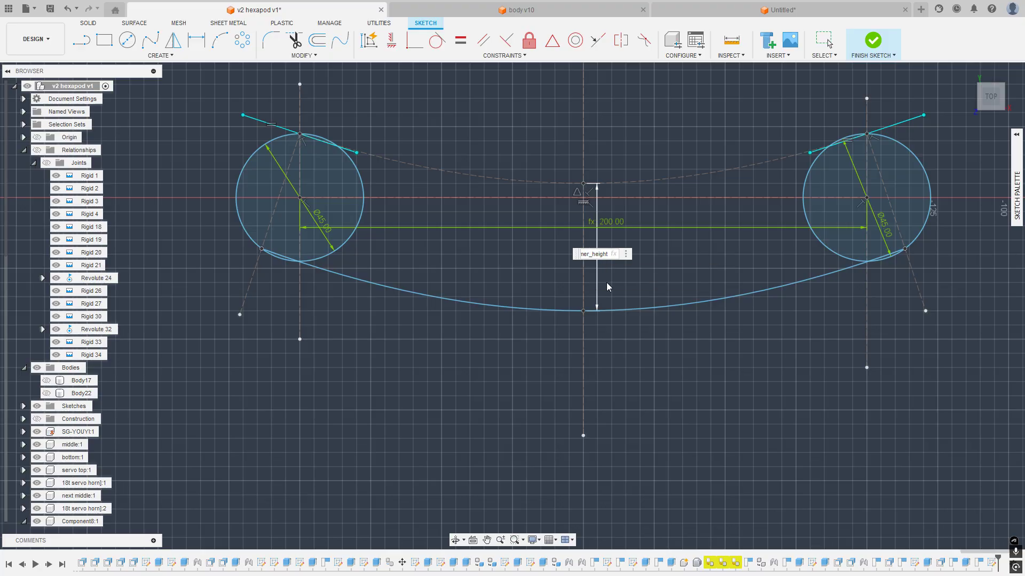
pyautogui.press('Return')
# Step: Set the left circle's diameter to the parameter femer_height
pyautogui.doubleClick(323, 221)
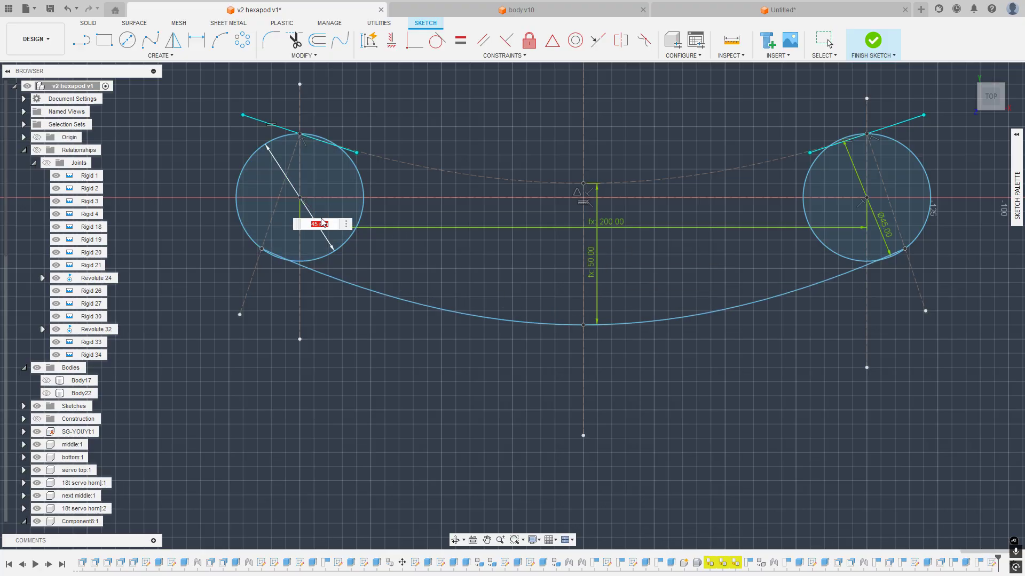
pyautogui.write('fe')
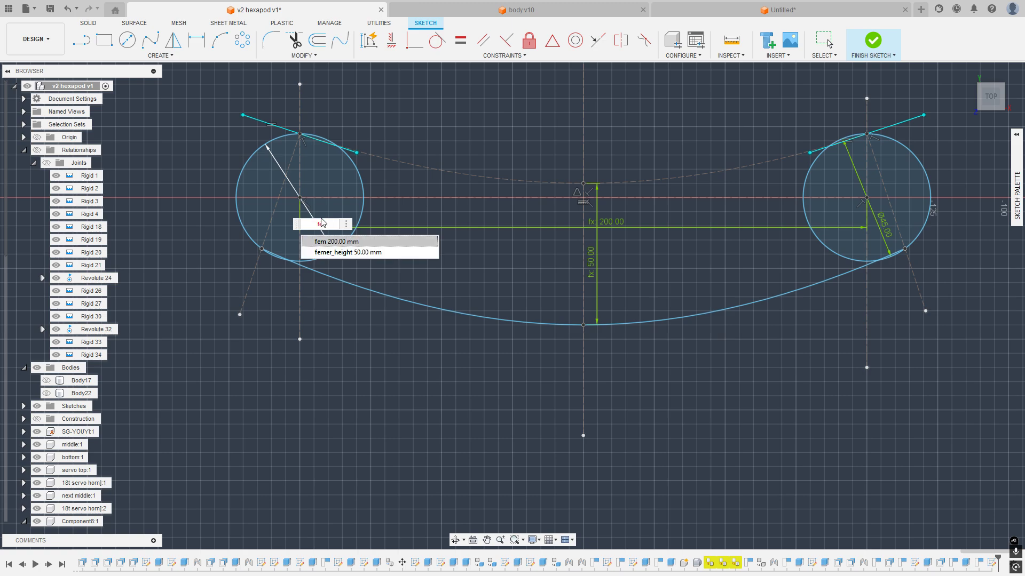
pyautogui.click(373, 252)
pyautogui.press('Return')
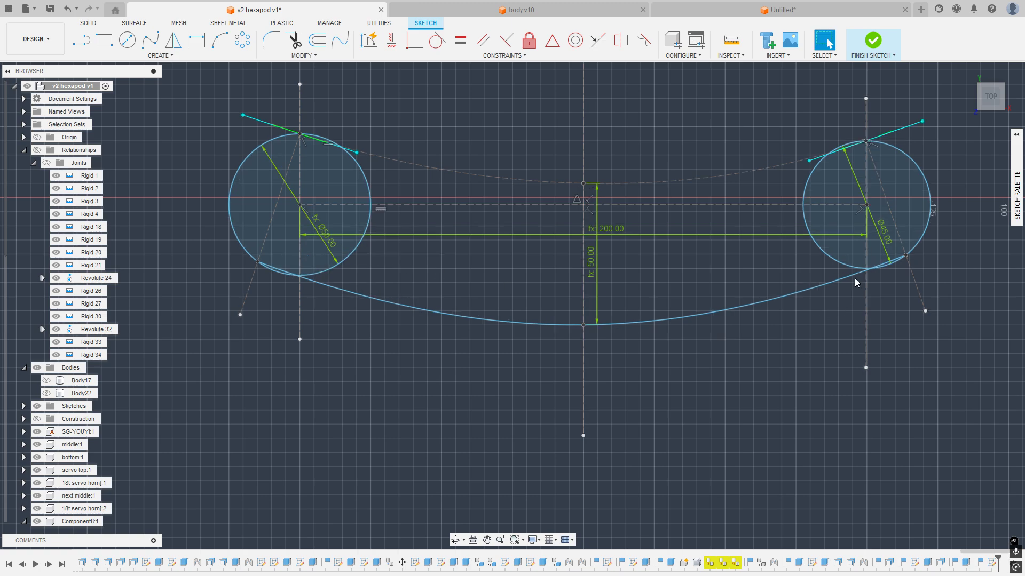
# Step: Try setting the right circle's diameter to the parameter femer_height, and undo the change
pyautogui.moveTo(858, 279); pyautogui.dragTo(789, 291, button='middle')
pyautogui.doubleClick(823, 255)
pyautogui.write('f')
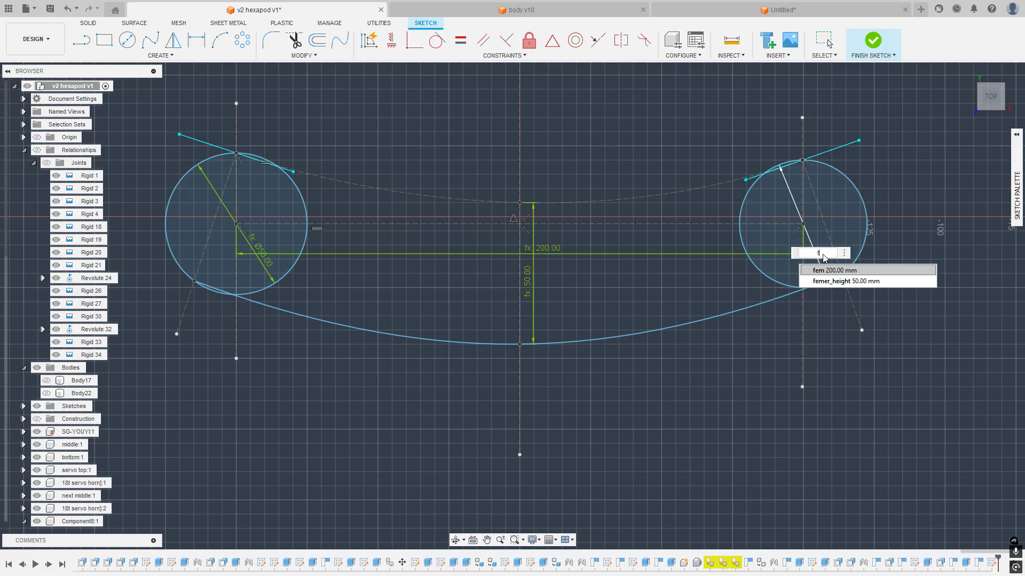
pyautogui.write('em')
pyautogui.click(817, 282)
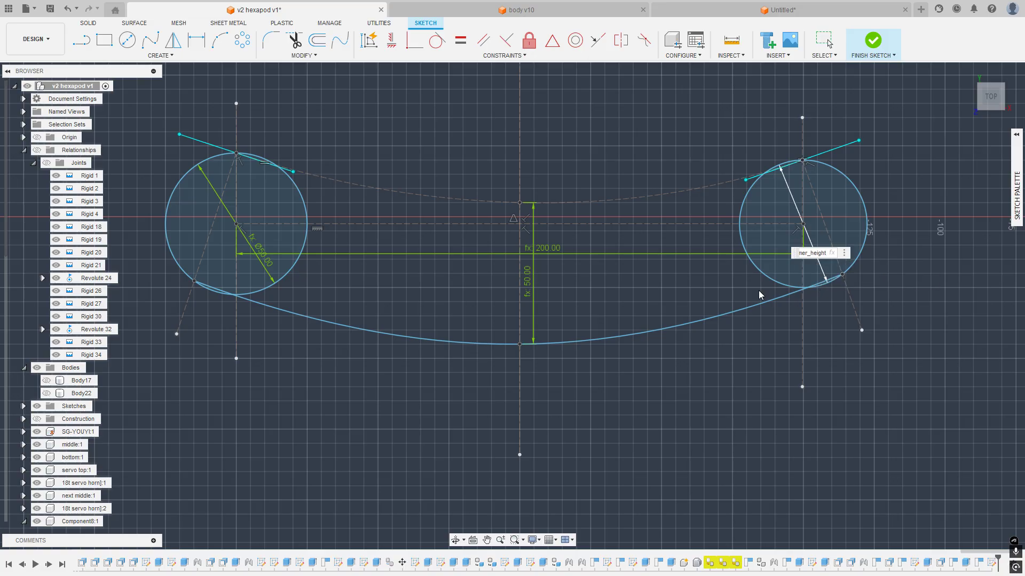
pyautogui.press('Return')
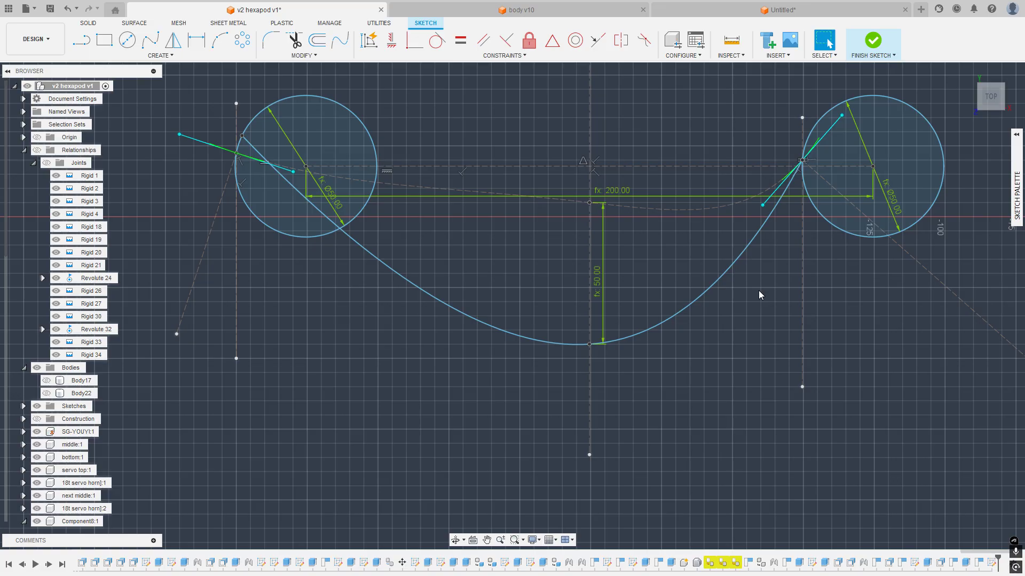
pyautogui.hotkey('ctrl', 'z')
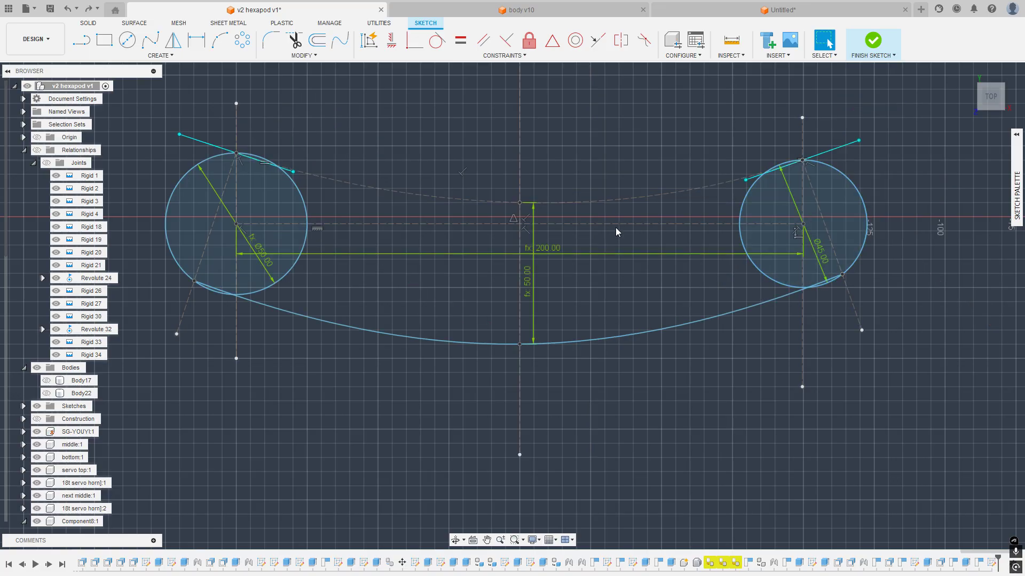
# Step: Shift the line between the circle centres slightly, and undo both that move and the left circle's diameter change
pyautogui.moveTo(617, 228); pyautogui.dragTo(619, 232)
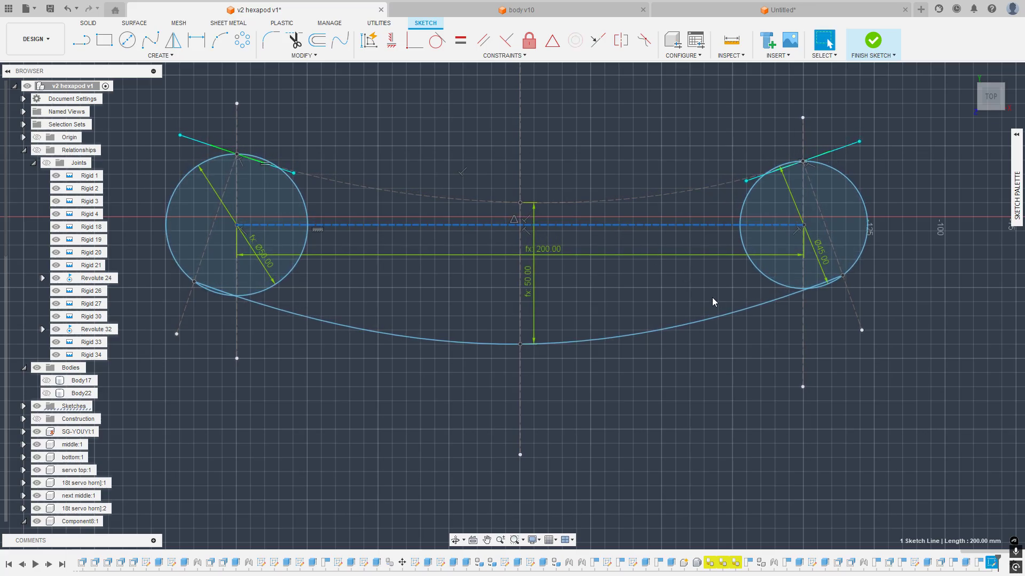
pyautogui.hotkey('ctrl', 'z')
pyautogui.hotkey('ctrl', 'z')
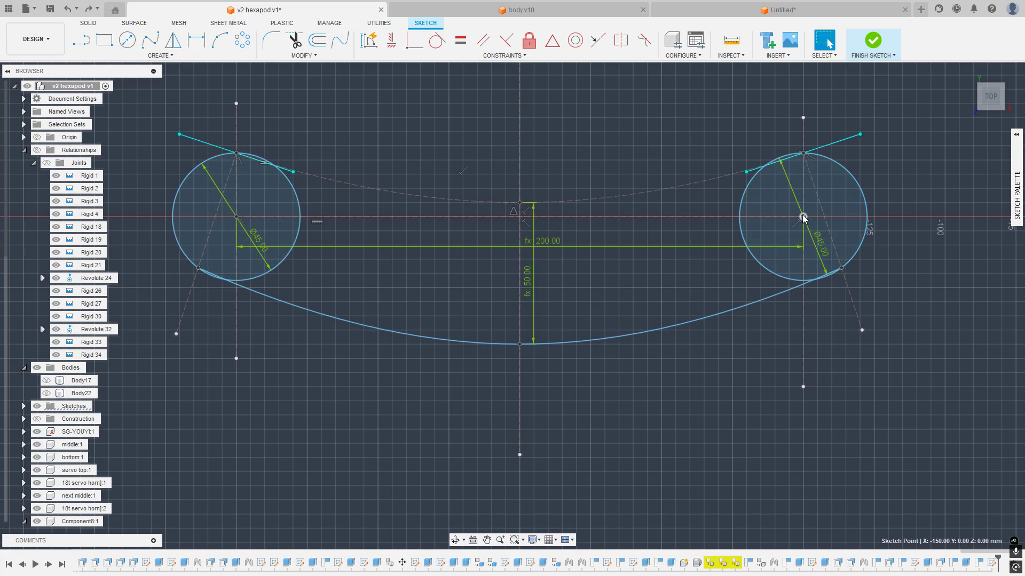
# Step: Fix the centre points of the right and left circles in place
pyautogui.rightClick(802, 217)
pyautogui.click(785, 321)
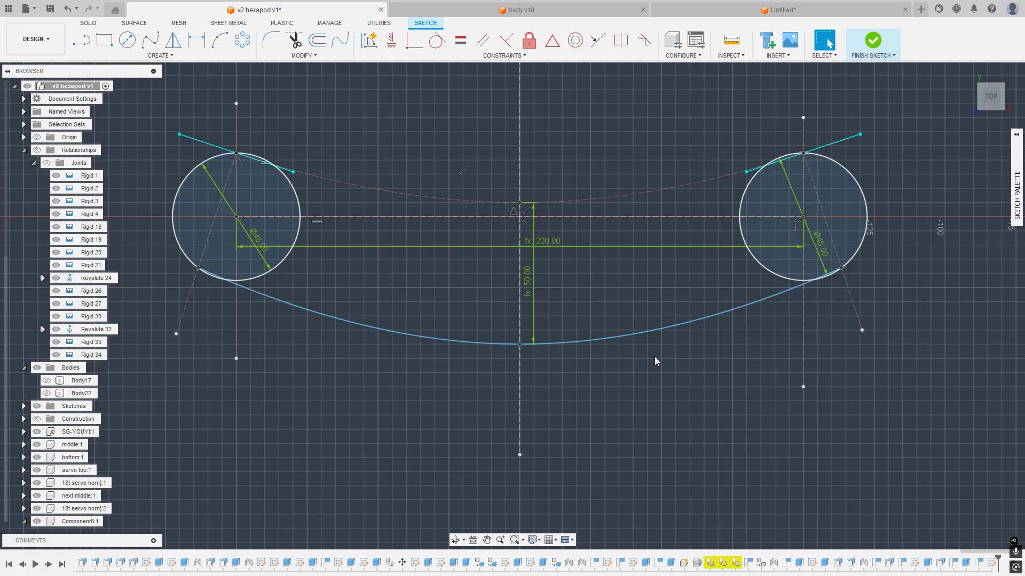
pyautogui.moveTo(312, 226); pyautogui.dragTo(428, 229, button='middle')
pyautogui.rightClick(351, 219)
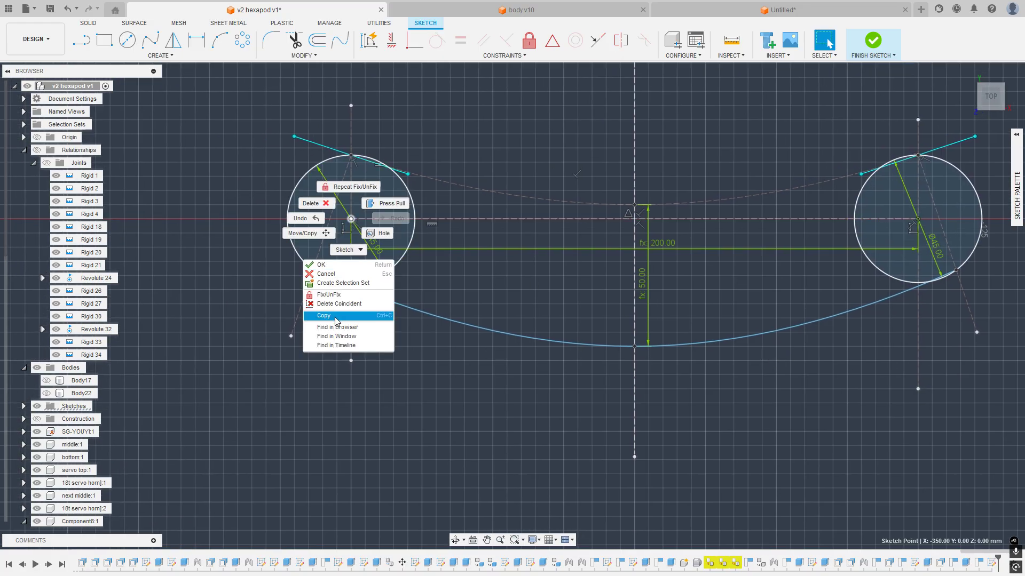
pyautogui.click(335, 295)
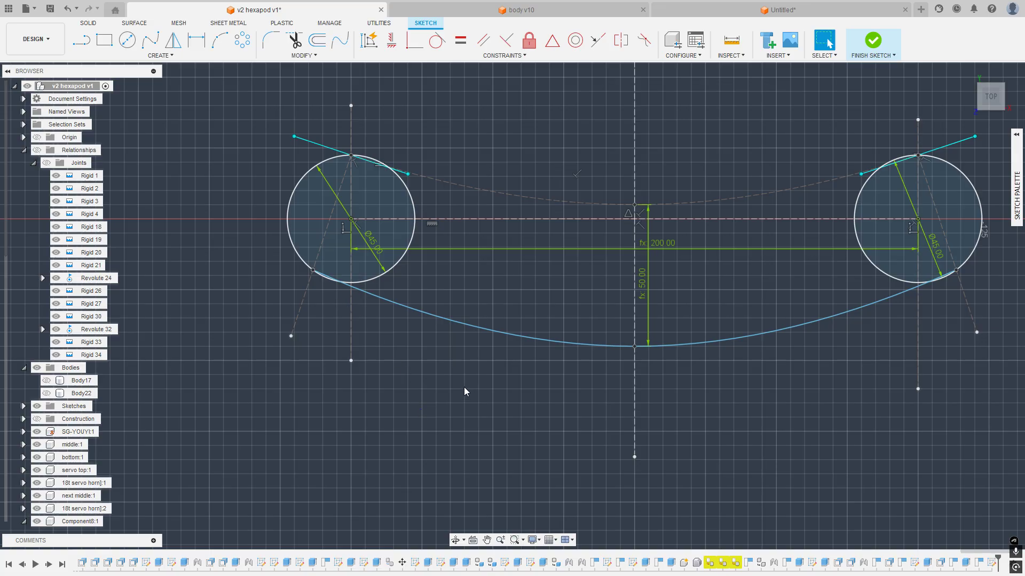
# Step: Try the user parameter fem at 150 mm, and return it to 200 mm
pyautogui.click(304, 55)
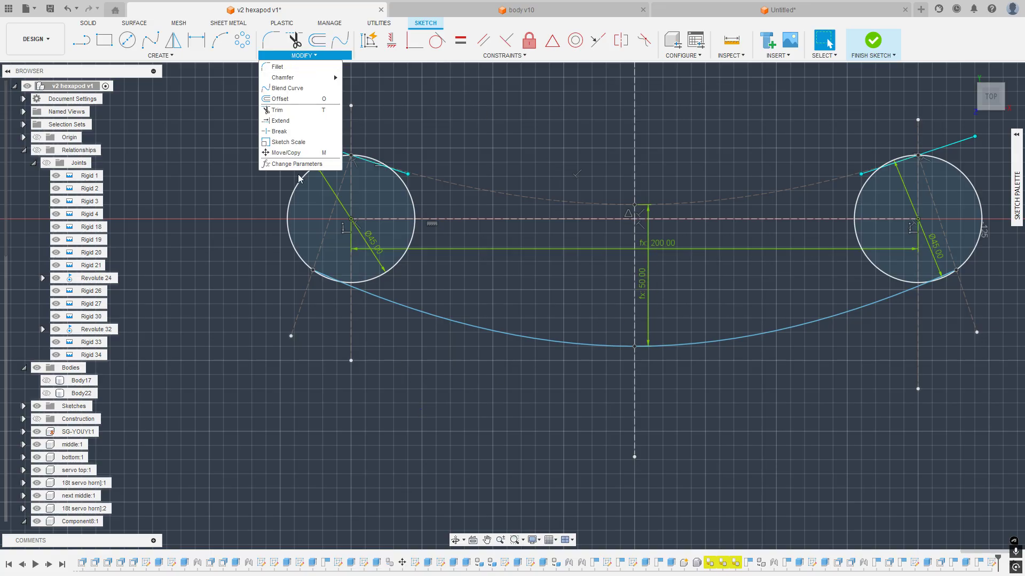
pyautogui.click(301, 166)
pyautogui.moveTo(717, 199); pyautogui.dragTo(890, 185)
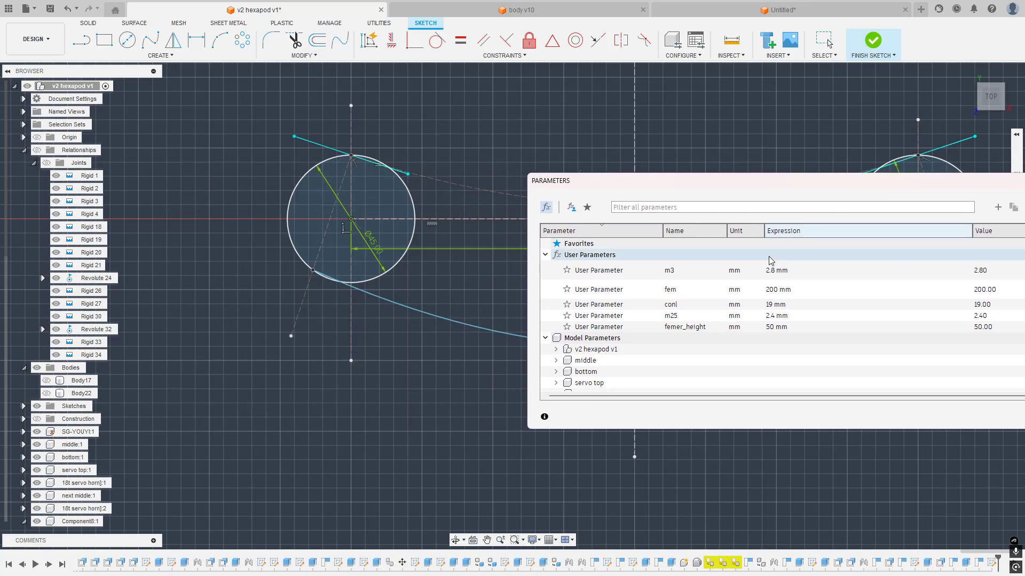
pyautogui.click(779, 289)
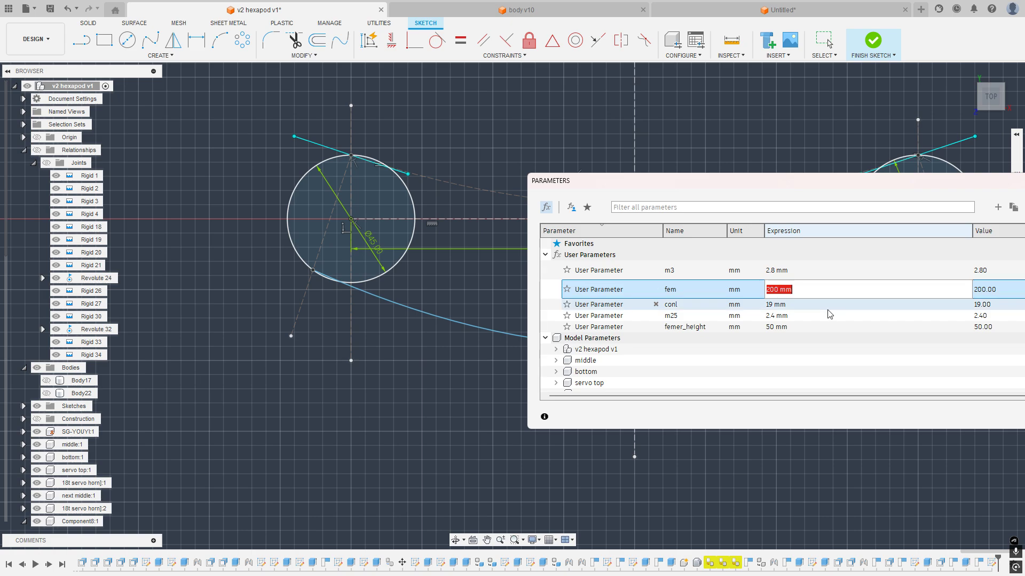
pyautogui.write('200')
pyautogui.press('Return')
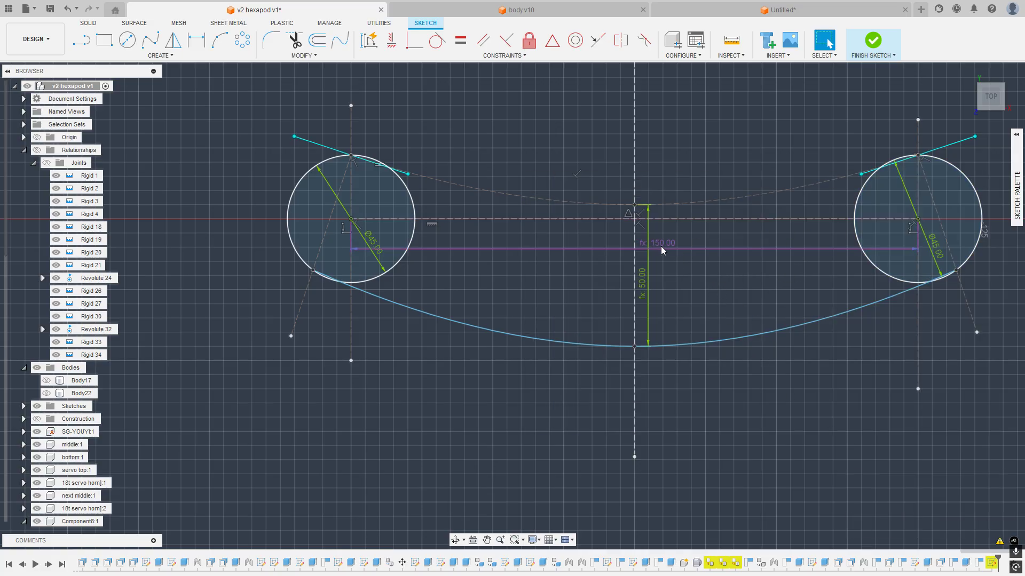
pyautogui.moveTo(773, 274); pyautogui.dragTo(691, 303, button='middle')
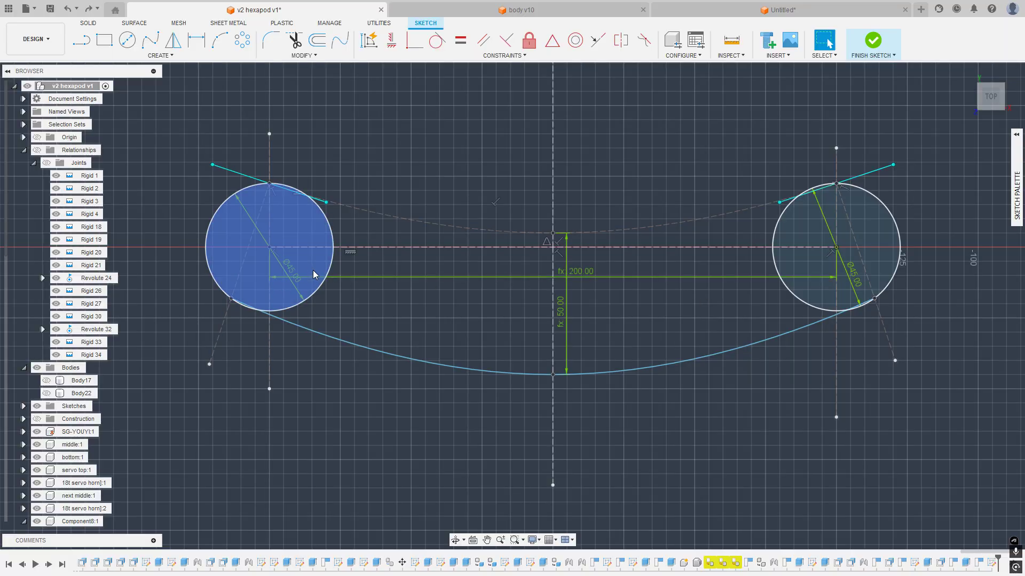
# Step: Set the right circle's diameter to the parameter femer_height
pyautogui.doubleClick(854, 282)
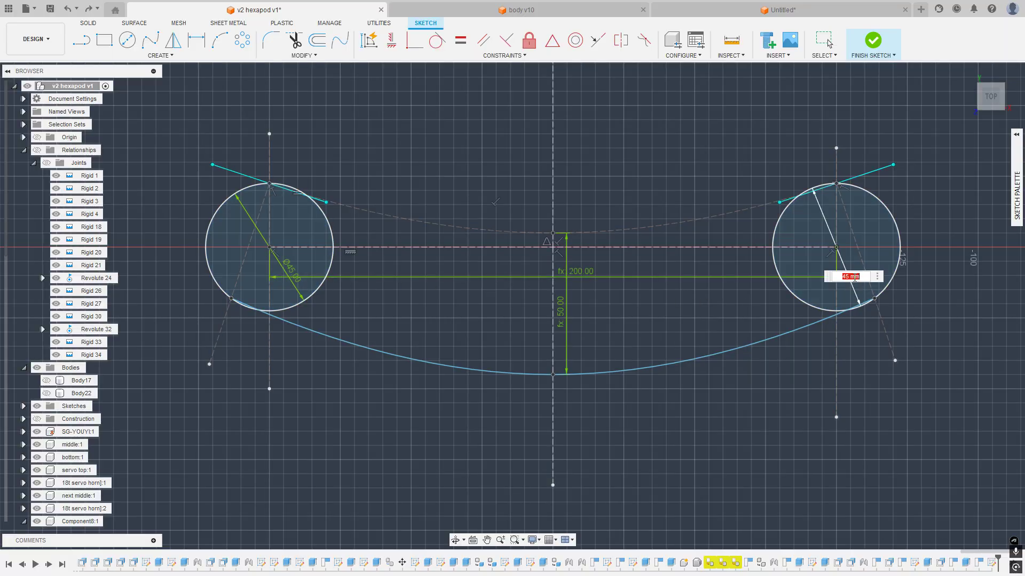
pyautogui.write('femer_height')
pyautogui.click(862, 307)
pyautogui.press('Return')
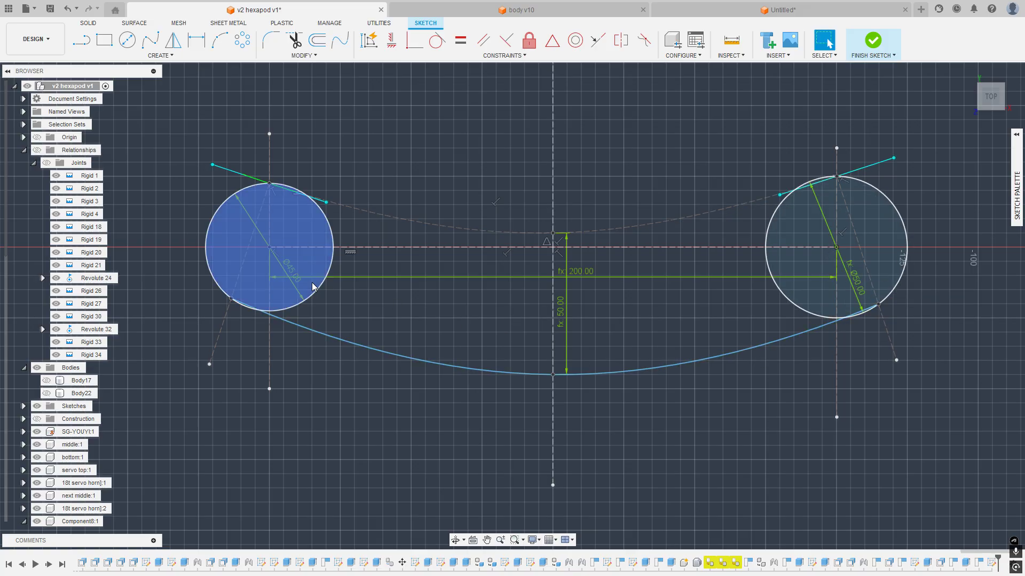
# Step: Set the left circle's diameter to the parameter femer_height
pyautogui.doubleClick(289, 270)
pyautogui.write('fem')
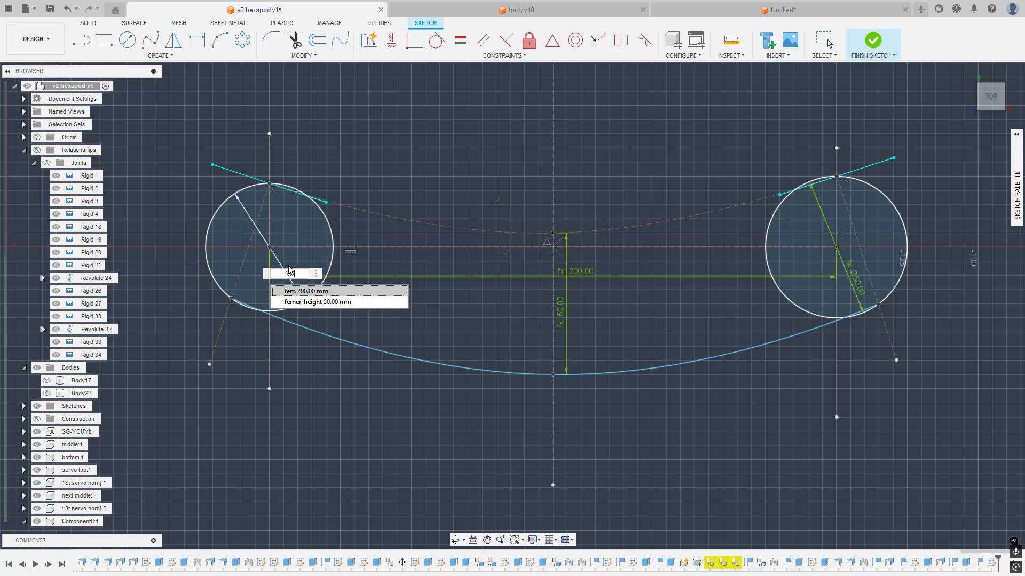
pyautogui.click(325, 302)
pyautogui.press('Return')
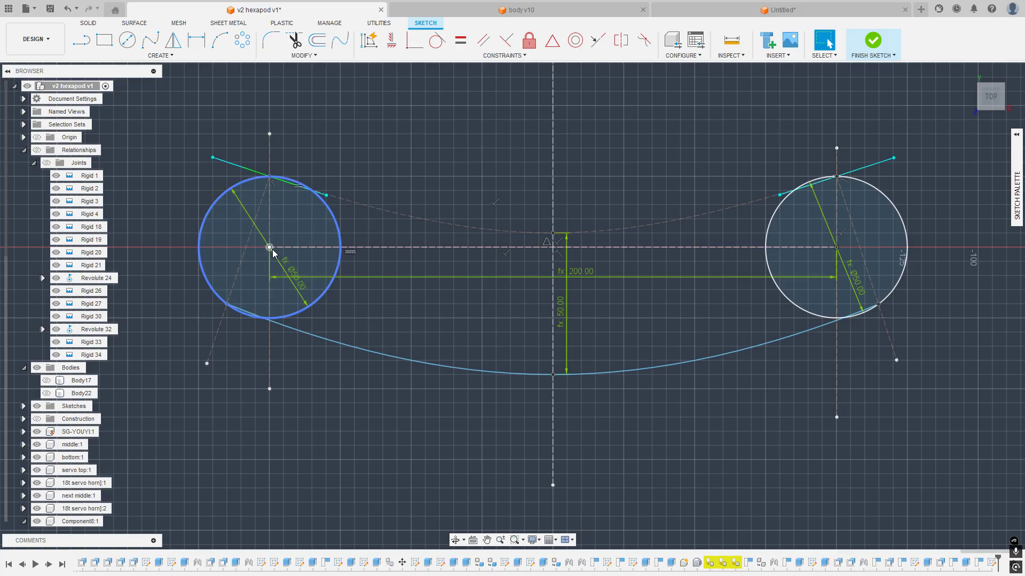
# Step: Convert the upper spline between the two circles from construction geometry to a regular sketch curve
pyautogui.scroll(-3, 543, 300)
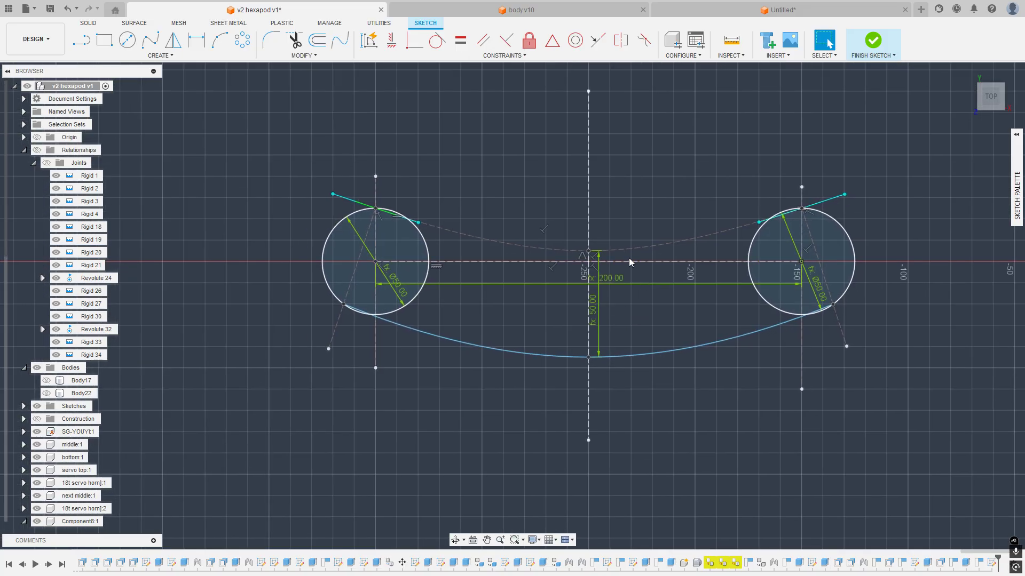
pyautogui.click(644, 248)
pyautogui.click(662, 178)
pyautogui.scroll(2, 763, 227)
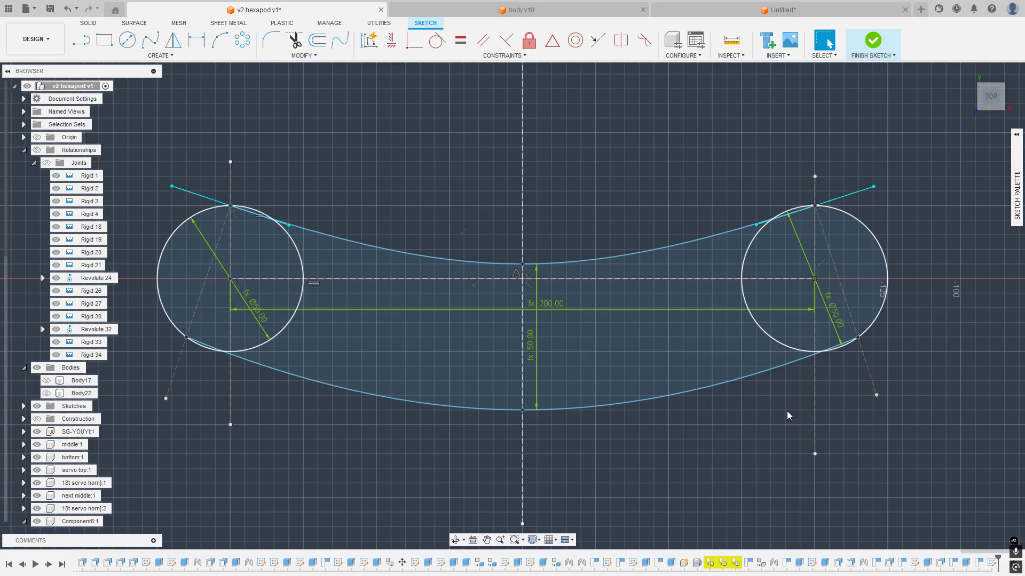
# Step: Shift the slanted construction line through the right circle slightly, and move the circle's diameter dimension to the side facing the link's middle
pyautogui.scroll(4, 848, 307)
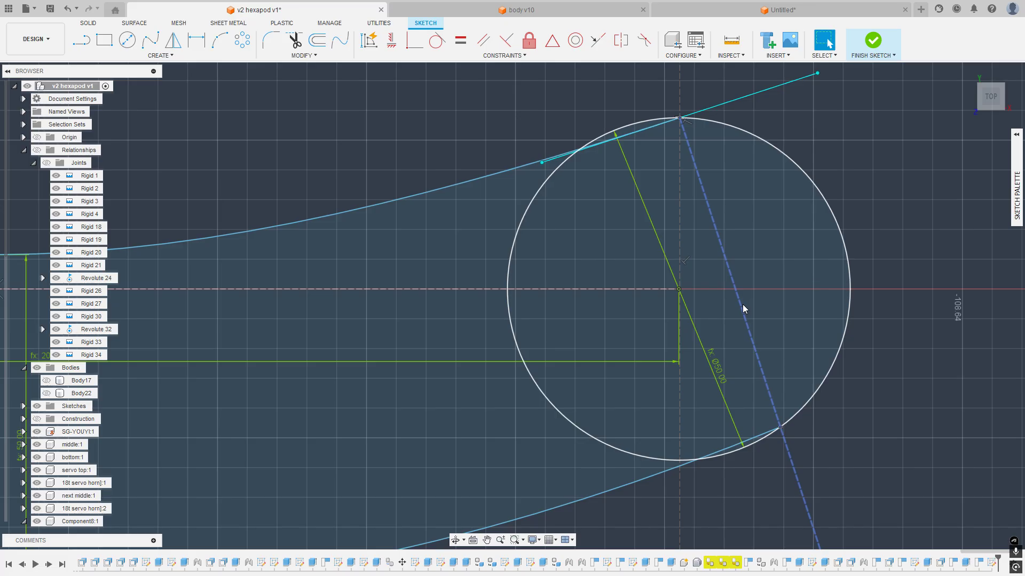
pyautogui.click(742, 305)
pyautogui.moveTo(742, 322)
pyautogui.mouseDown()
pyautogui.moveTo(653, 345)
pyautogui.moveTo(798, 324)
pyautogui.moveTo(696, 338)
pyautogui.moveTo(755, 329)
pyautogui.mouseUp()
pyautogui.scroll(-3, 719, 340)
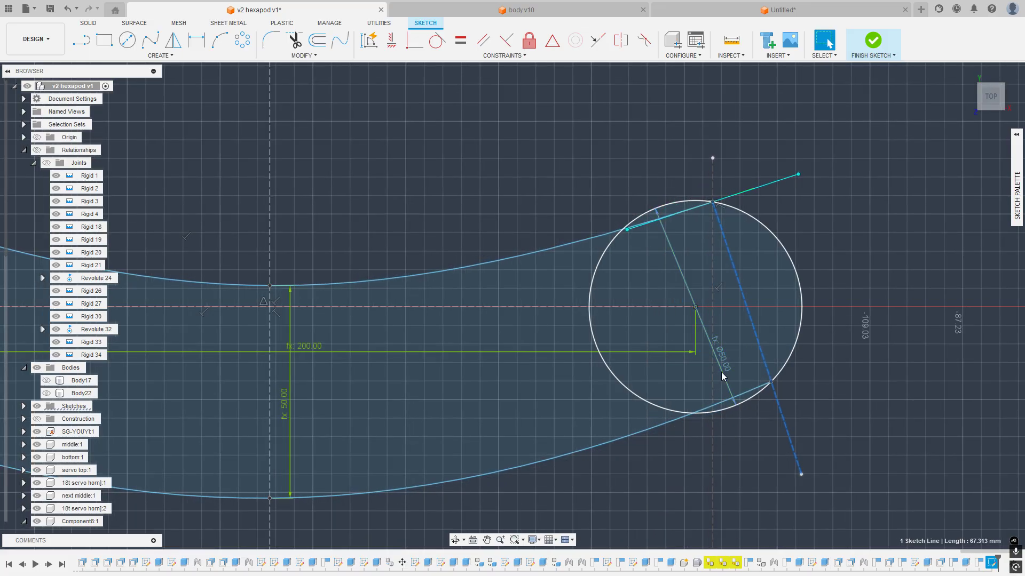
pyautogui.moveTo(726, 379); pyautogui.dragTo(668, 377)
pyautogui.moveTo(763, 365)
pyautogui.mouseDown()
pyautogui.moveTo(684, 363)
pyautogui.moveTo(746, 348)
pyautogui.mouseUp()
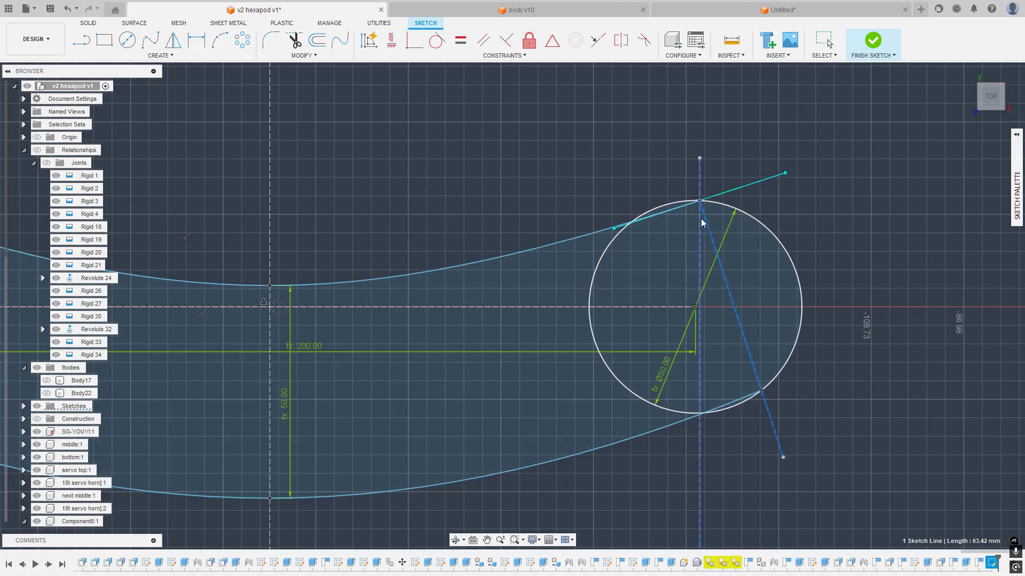
pyautogui.scroll(5, 700, 219)
pyautogui.hotkey('shift', 'p')
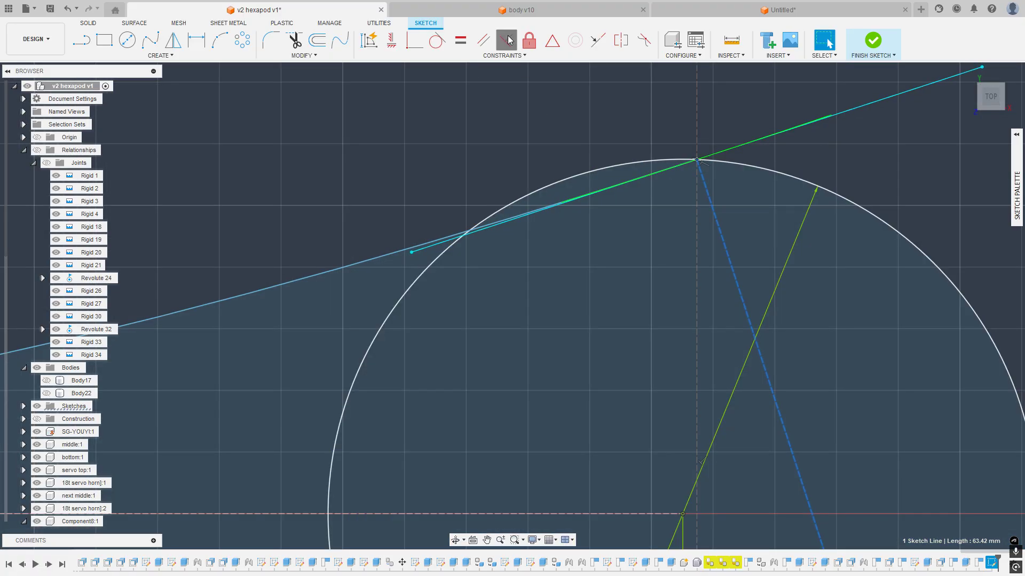
pyautogui.click(721, 229)
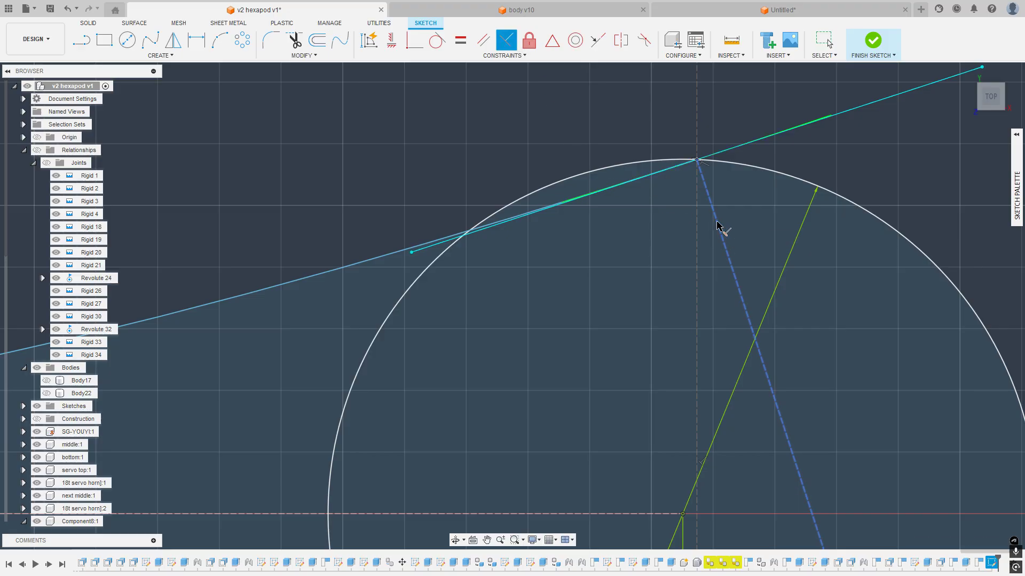
pyautogui.press('Escape')
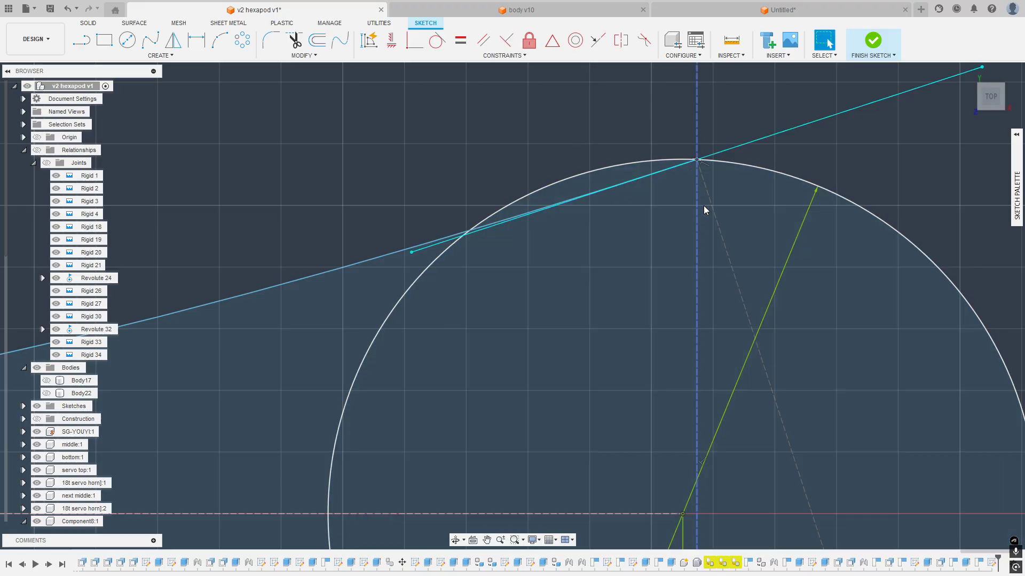
# Step: Draw a construction line about 17 mm long from the upper spline's end on the right circle, outward and perpendicular to its tangent handle
pyautogui.scroll(-4, 704, 210)
pyautogui.moveTo(579, 153); pyautogui.dragTo(448, 167, button='middle')
pyautogui.press('l')
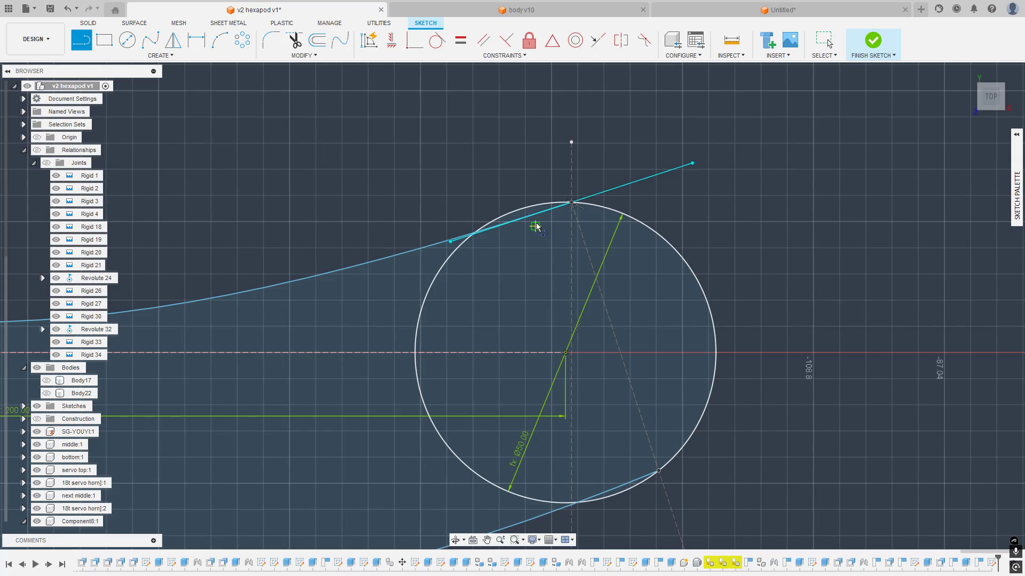
pyautogui.click(571, 203)
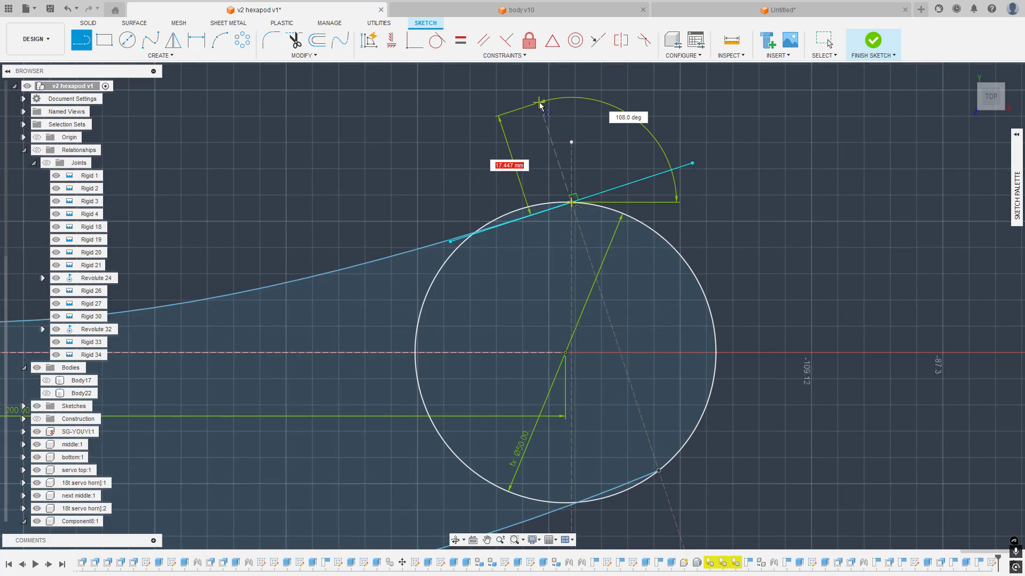
pyautogui.press('Escape')
pyautogui.moveTo(538, 101); pyautogui.dragTo(592, 109, button='middle')
pyautogui.scroll(4, 595, 151)
pyautogui.scroll(-5, 645, 251)
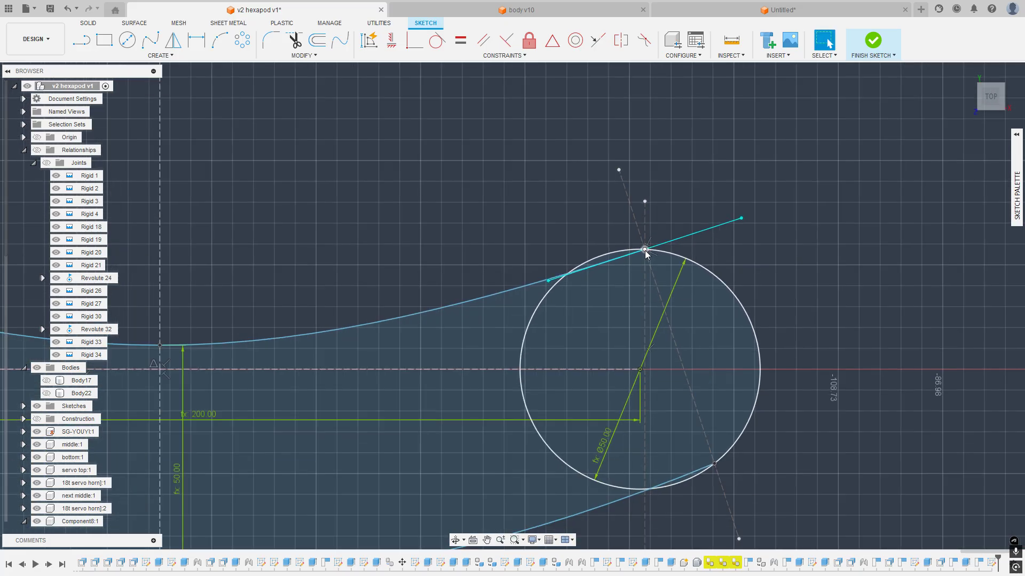
# Step: Shift the slanted construction line through the right circle towards the link's middle
pyautogui.click(701, 393)
pyautogui.moveTo(711, 459)
pyautogui.mouseDown()
pyautogui.moveTo(658, 472)
pyautogui.moveTo(700, 464)
pyautogui.mouseUp()
pyautogui.click(483, 57)
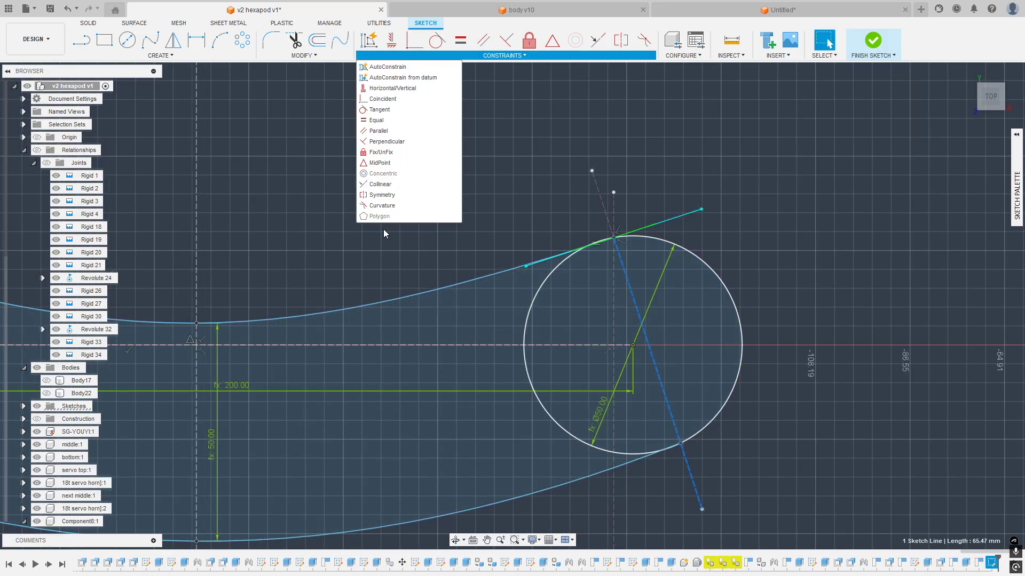
pyautogui.click(382, 206)
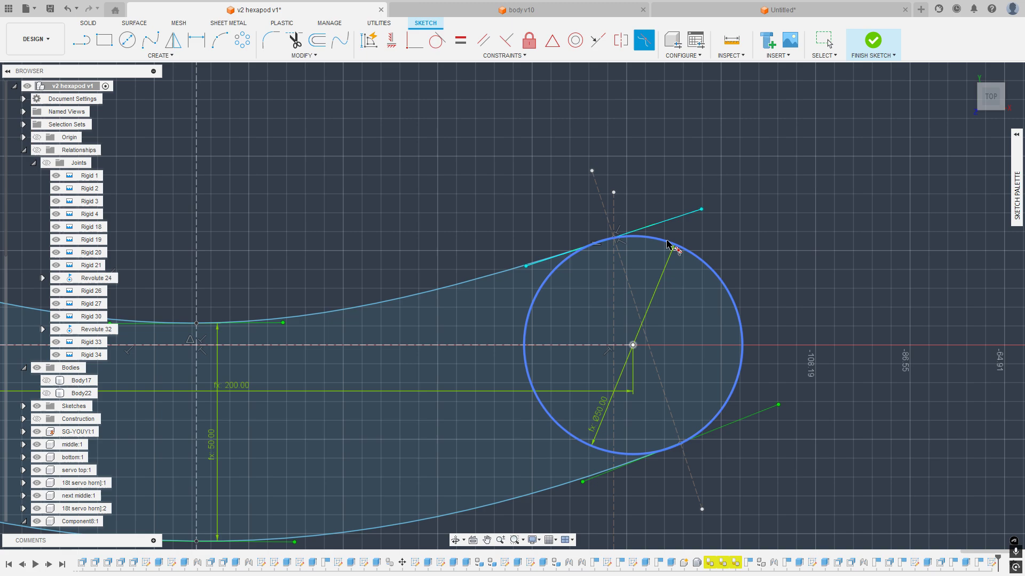
pyautogui.press('Escape')
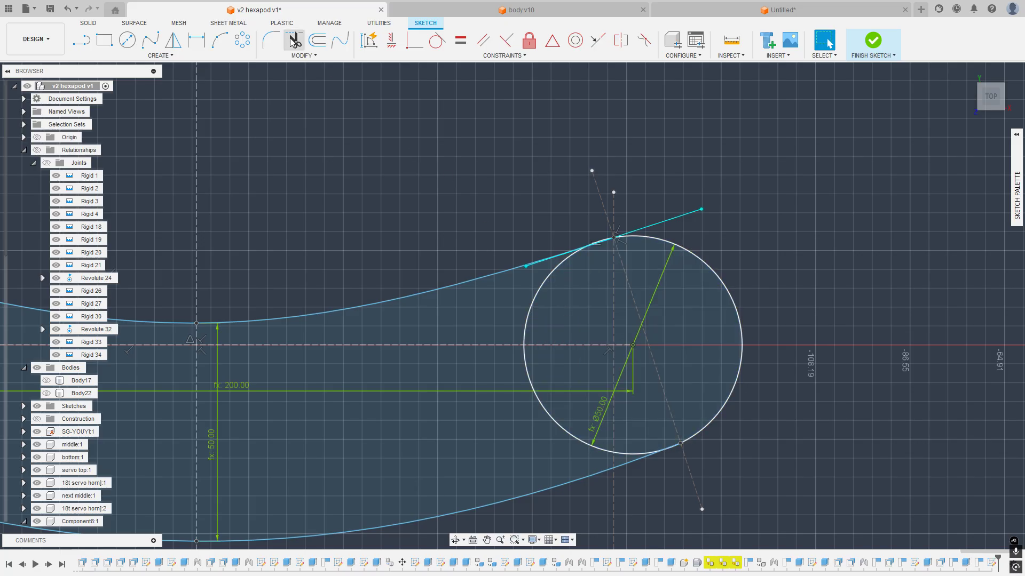
pyautogui.click(340, 40)
pyautogui.click(647, 457)
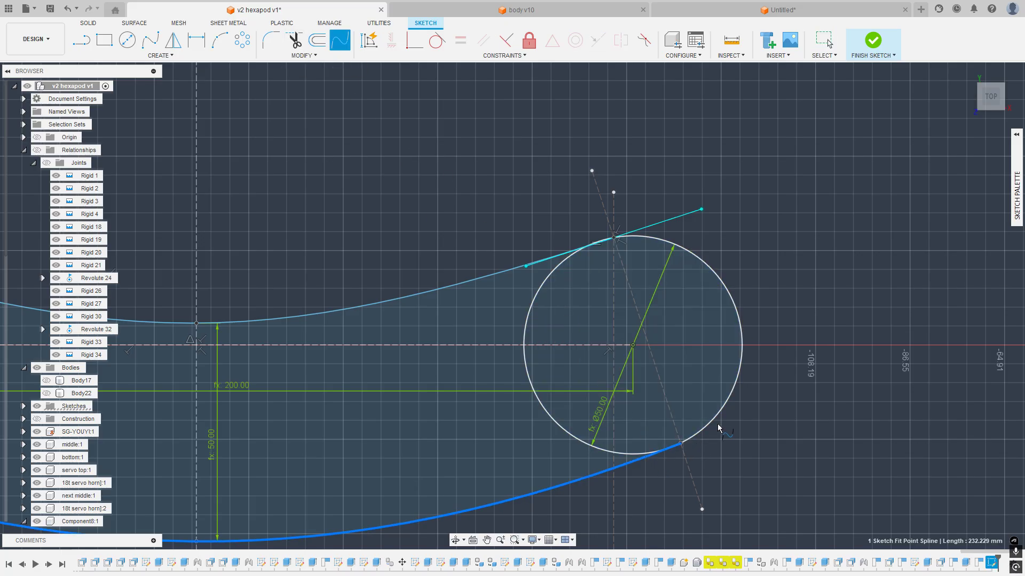
# Step: Constrain the lower spline's tangent handle perpendicular to the slanted construction line at the right circle
pyautogui.click(501, 56)
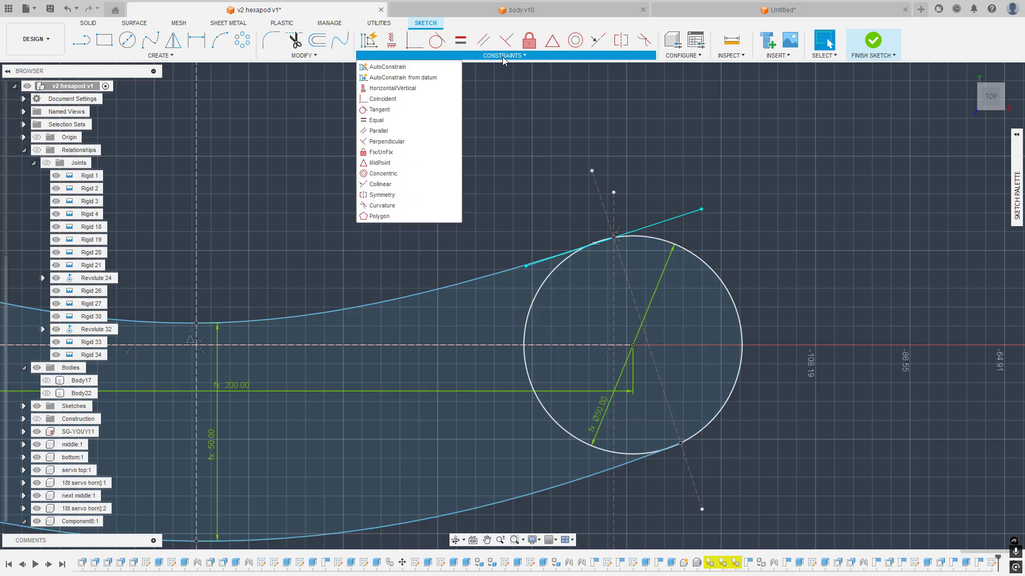
pyautogui.click(405, 145)
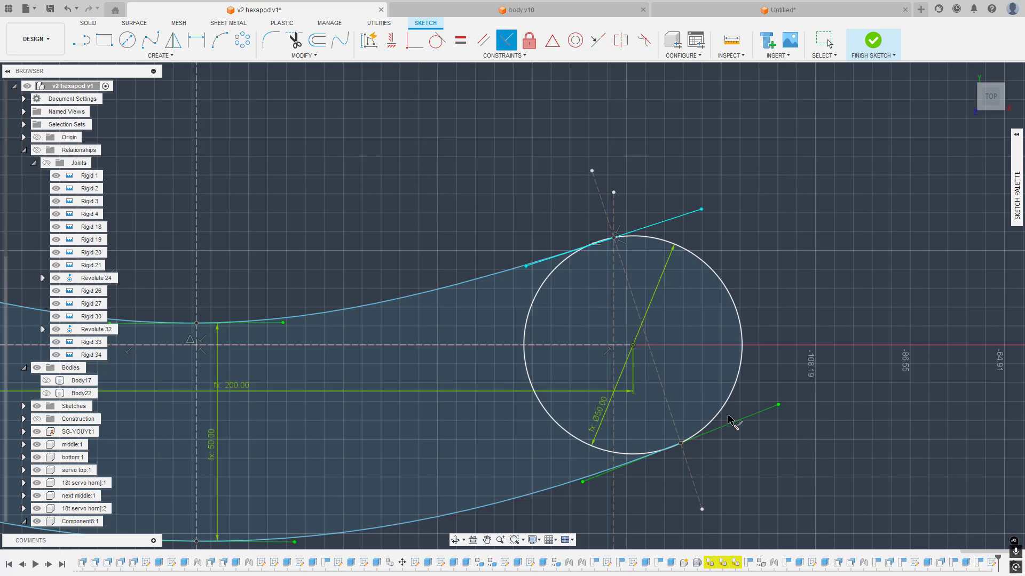
pyautogui.click(716, 432)
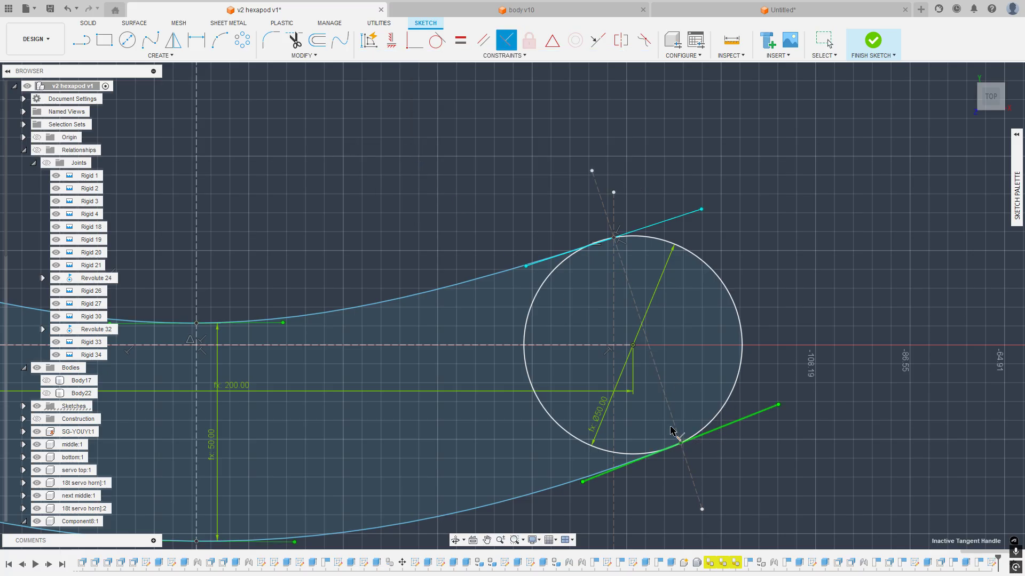
pyautogui.click(678, 429)
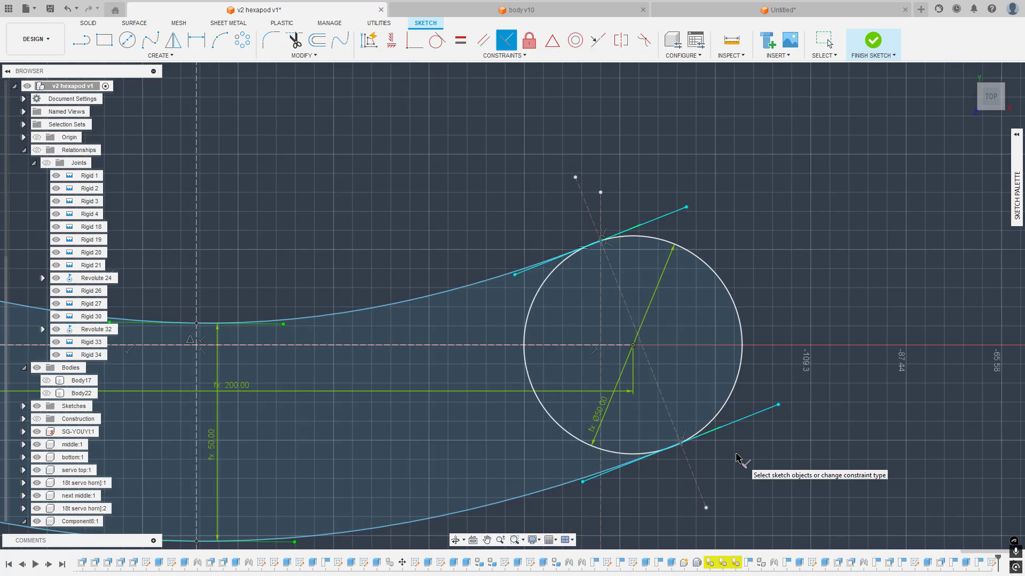
pyautogui.scroll(4, 699, 453)
pyautogui.press('Escape')
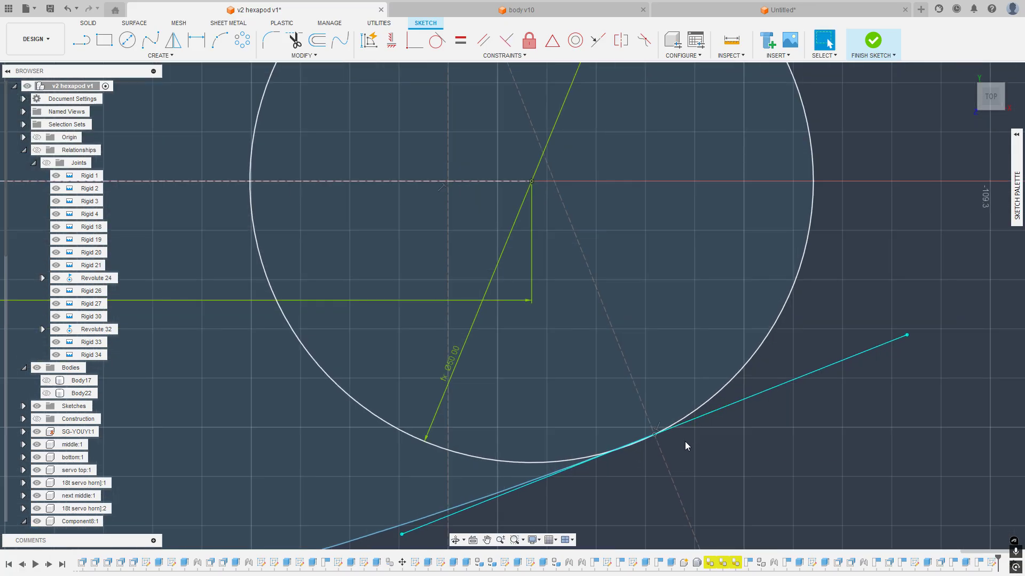
# Step: Constrain the lower spline's tangent handle perpendicular to the slanted construction line at the left circle
pyautogui.click(664, 452)
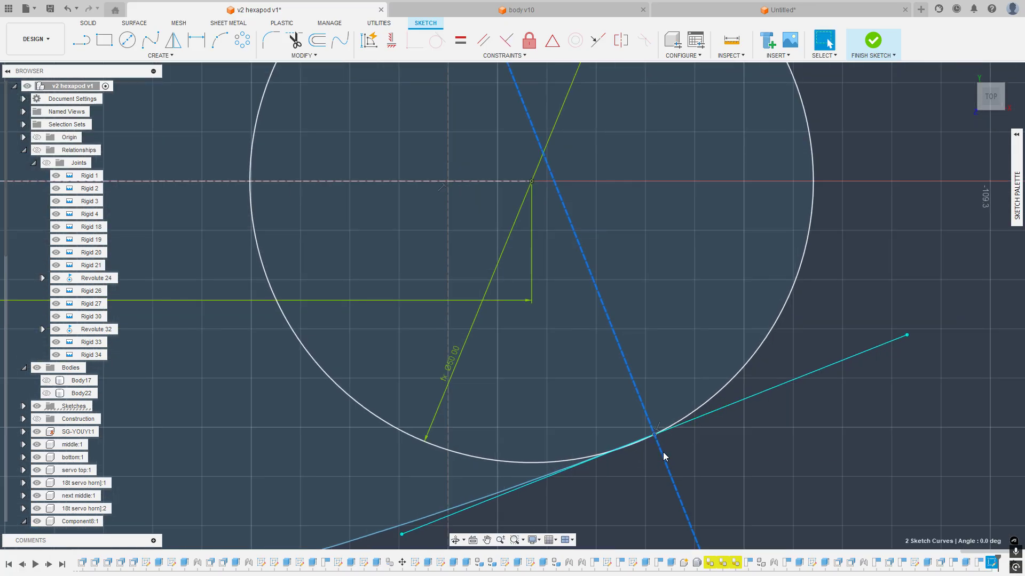
pyautogui.scroll(-5, 674, 427)
pyautogui.scroll(3, 440, 383)
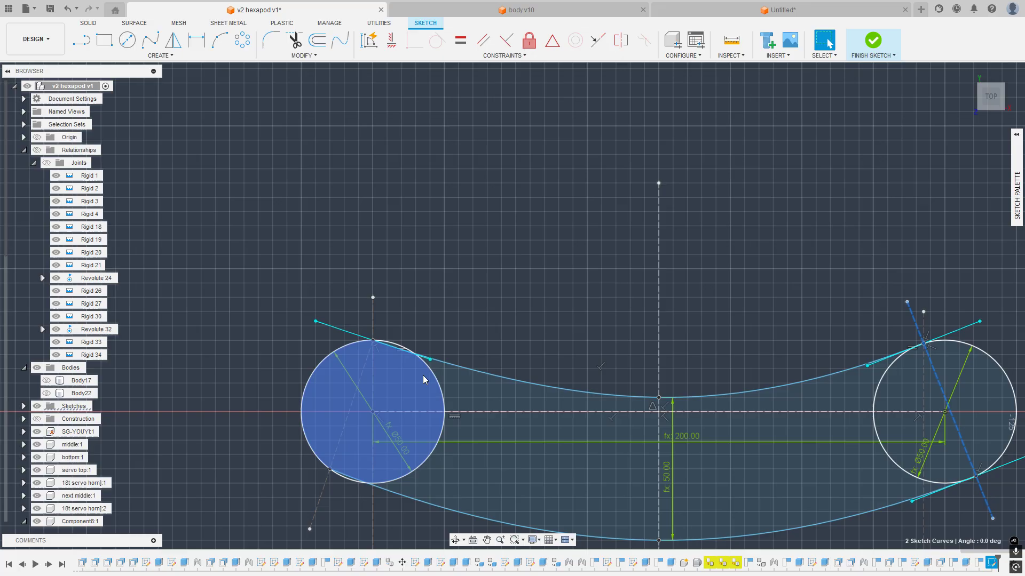
pyautogui.moveTo(463, 317); pyautogui.dragTo(575, 216, button='middle')
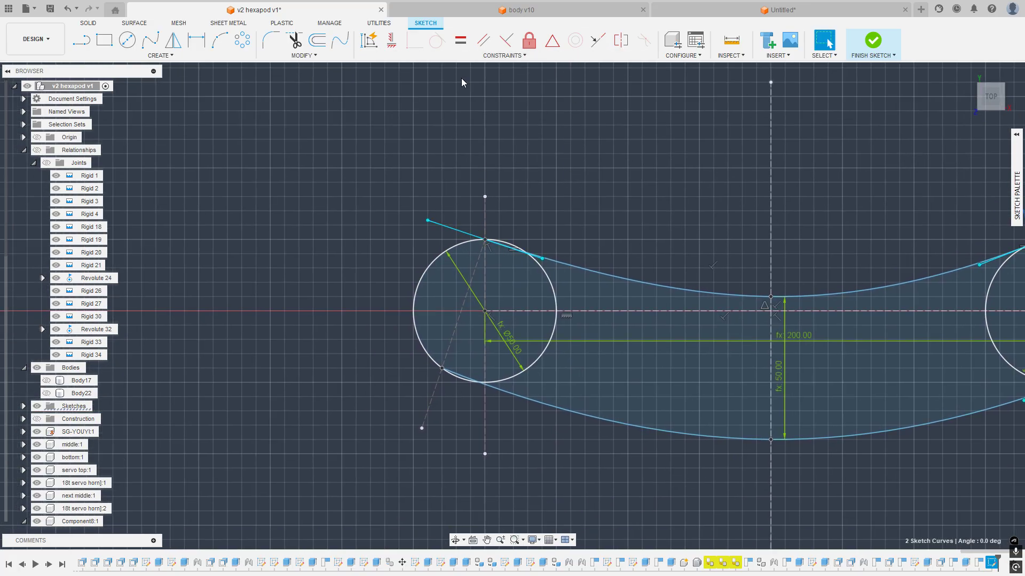
pyautogui.click(506, 40)
pyautogui.scroll(3, 450, 406)
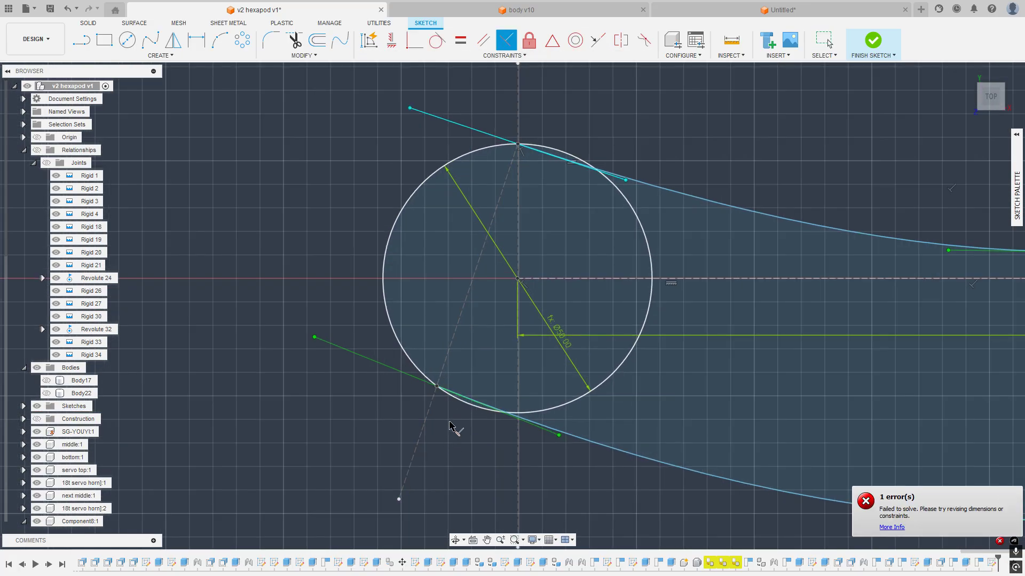
pyautogui.scroll(-2, 427, 434)
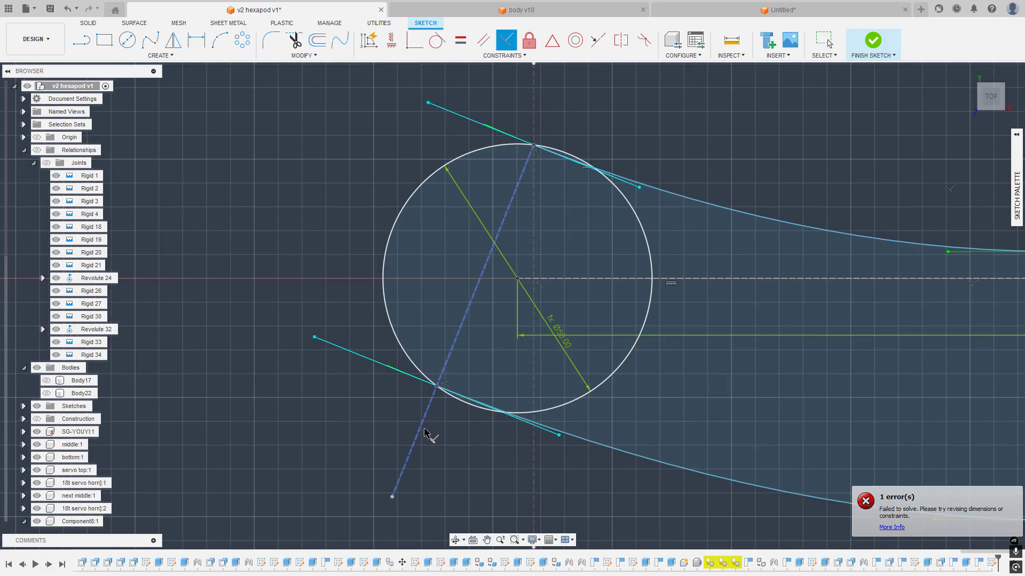
pyautogui.scroll(-3, 435, 439)
pyautogui.press('Escape')
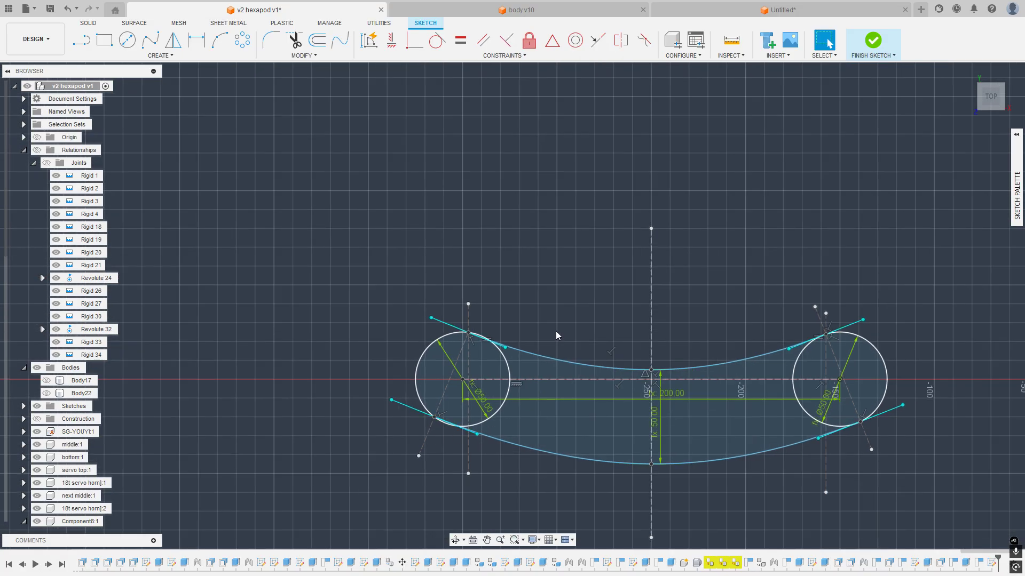
# Step: Undo the last two perpendicular constraints on the lower spline's tangent handles
pyautogui.hotkey('ctrl', 'z')
pyautogui.hotkey('ctrl', 'z')
pyautogui.scroll(1, 710, 367)
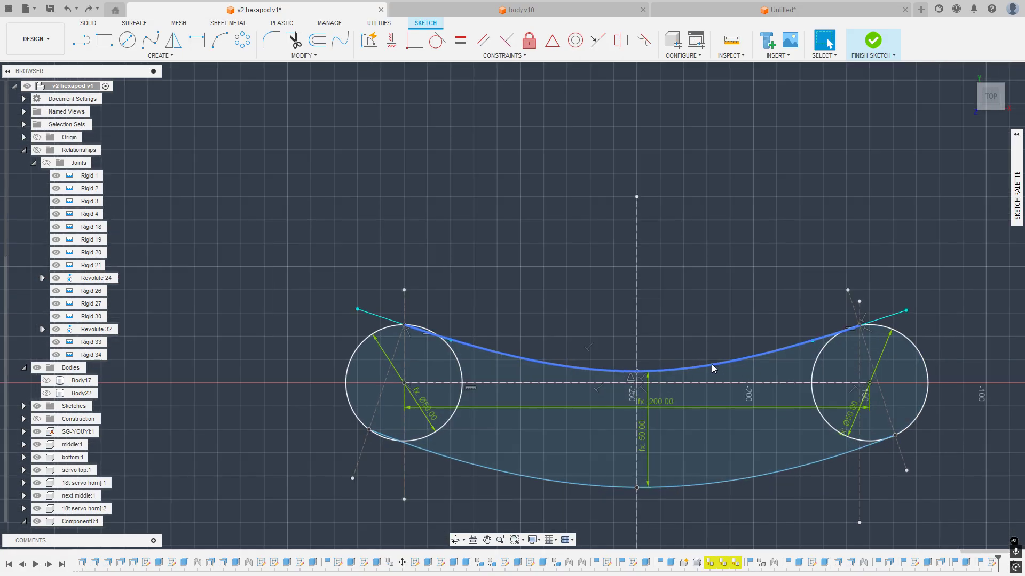
# Step: Shift the slanted construction line through the right circle inward, towards the middle of the link
pyautogui.moveTo(710, 367); pyautogui.dragTo(410, 296, button='middle')
pyautogui.moveTo(440, 224); pyautogui.dragTo(468, 210, button='middle')
pyautogui.scroll(3, 506, 178)
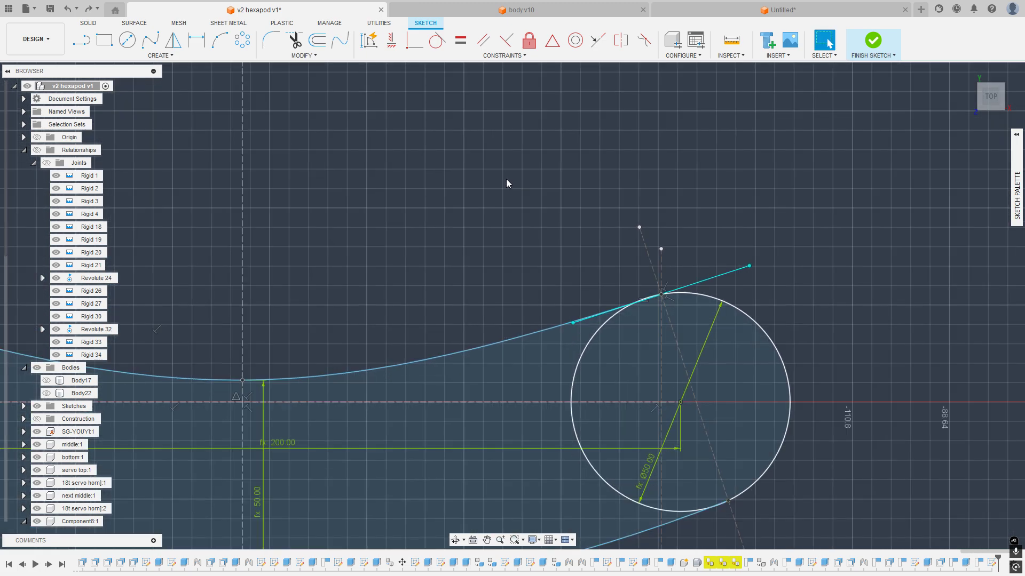
pyautogui.moveTo(615, 240); pyautogui.dragTo(482, 165, button='middle')
pyautogui.scroll(-1, 562, 323)
pyautogui.moveTo(428, 303); pyautogui.dragTo(719, 301, button='middle')
pyautogui.scroll(-2, 720, 301)
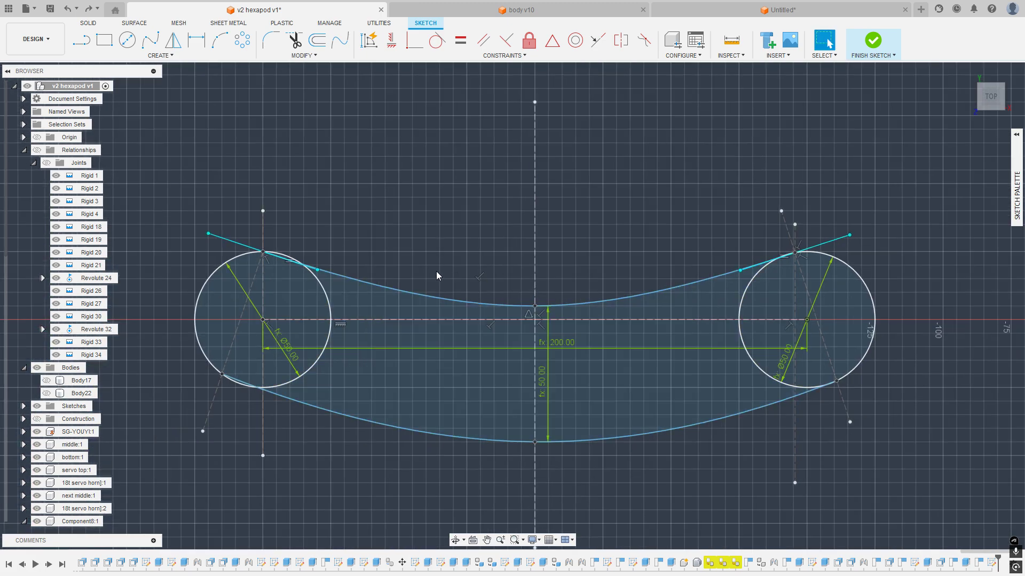
pyautogui.moveTo(511, 254); pyautogui.dragTo(331, 226, button='middle')
pyautogui.scroll(2, 641, 302)
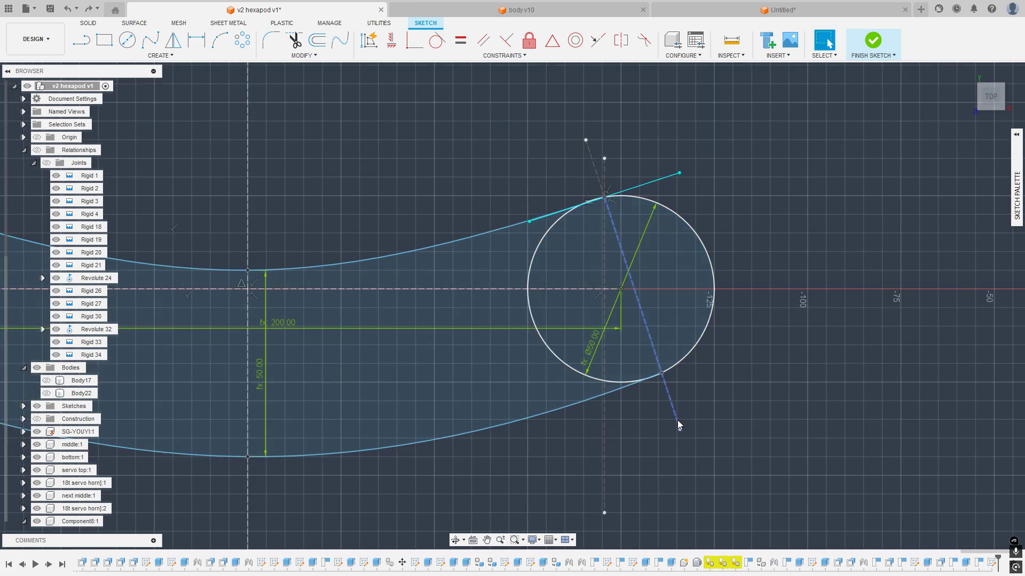
pyautogui.moveTo(678, 424)
pyautogui.mouseDown()
pyautogui.moveTo(626, 424)
pyautogui.moveTo(695, 408)
pyautogui.moveTo(665, 392)
pyautogui.moveTo(592, 407)
pyautogui.moveTo(672, 370)
pyautogui.moveTo(623, 383)
pyautogui.moveTo(683, 367)
pyautogui.moveTo(662, 386)
pyautogui.moveTo(668, 422)
pyautogui.moveTo(630, 429)
pyautogui.moveTo(668, 415)
pyautogui.moveTo(640, 427)
pyautogui.mouseUp()
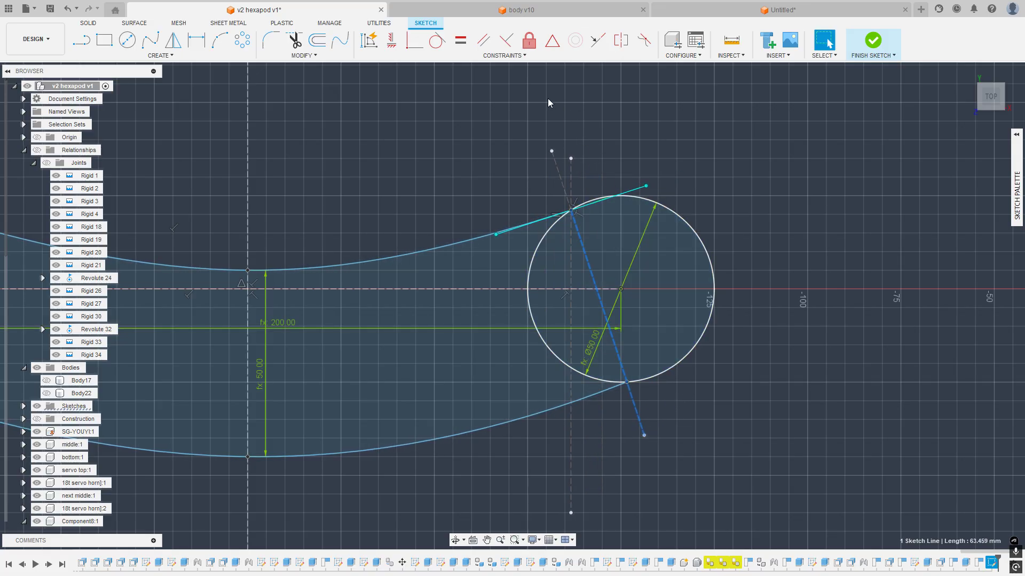
pyautogui.click(565, 58)
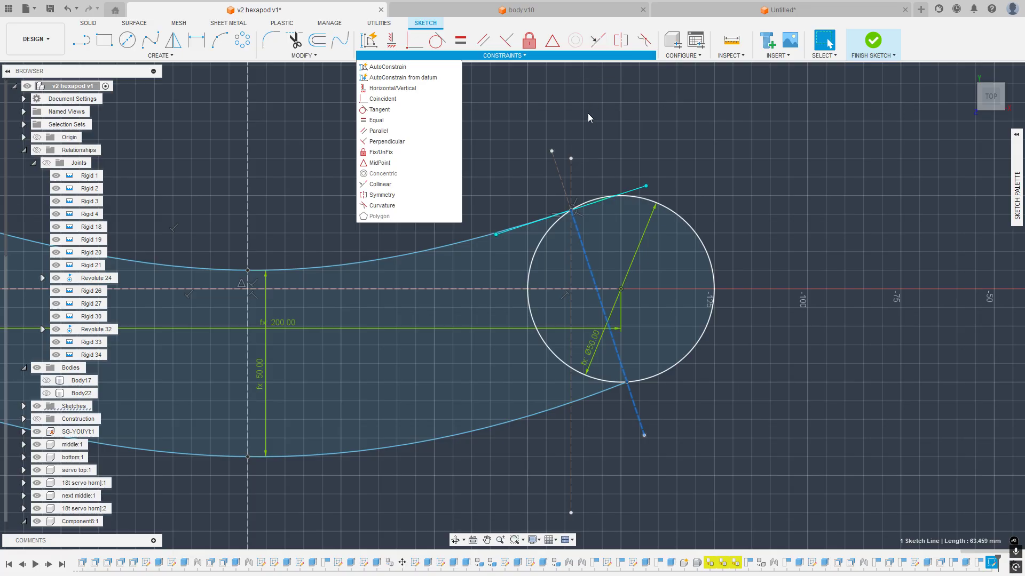
pyautogui.click(380, 145)
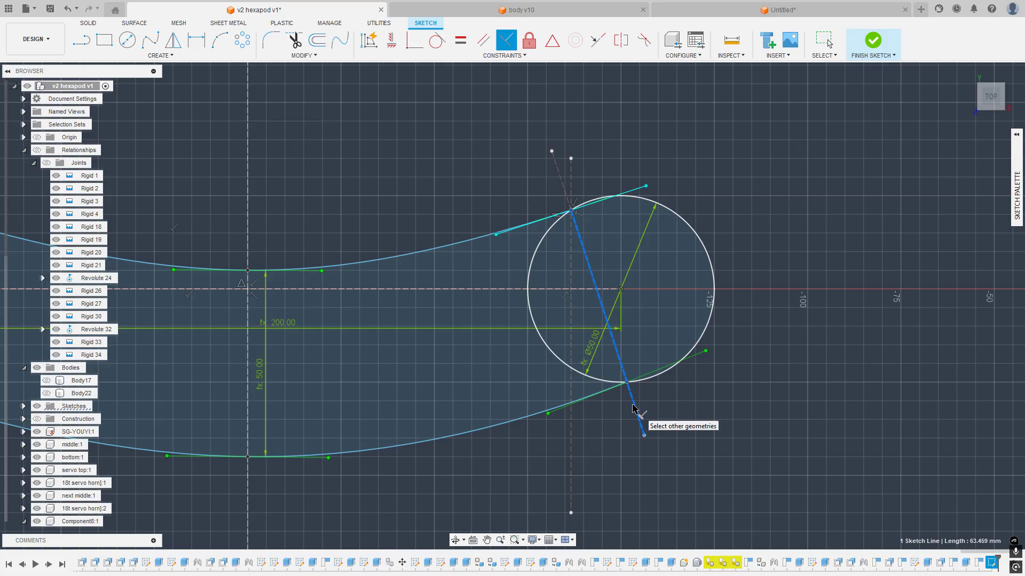
pyautogui.click(633, 404)
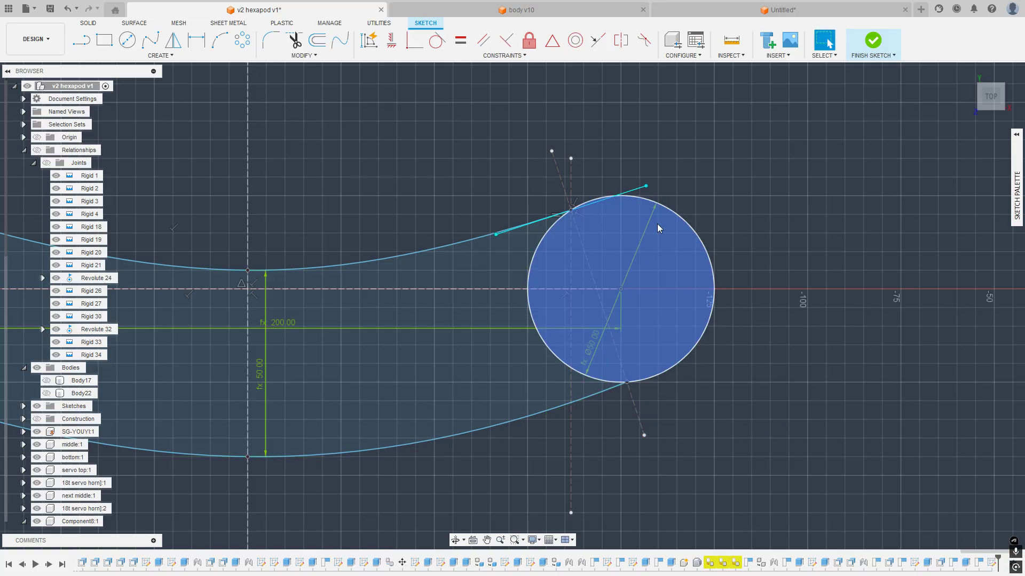
pyautogui.press('Escape')
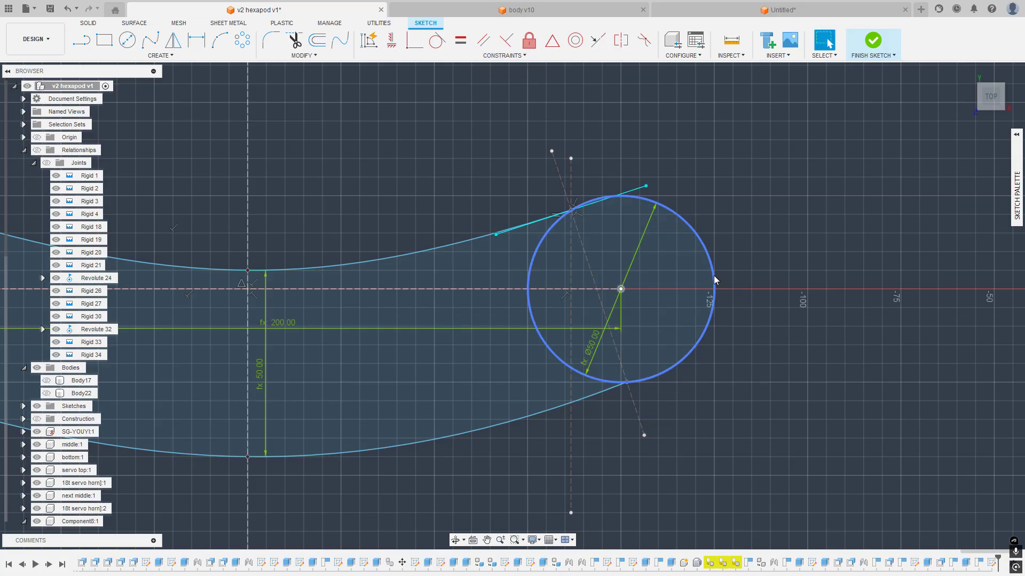
# Step: Try a tangent constraint between the right circle and the slanted construction line at its lower part, and undo it
pyautogui.click(713, 275)
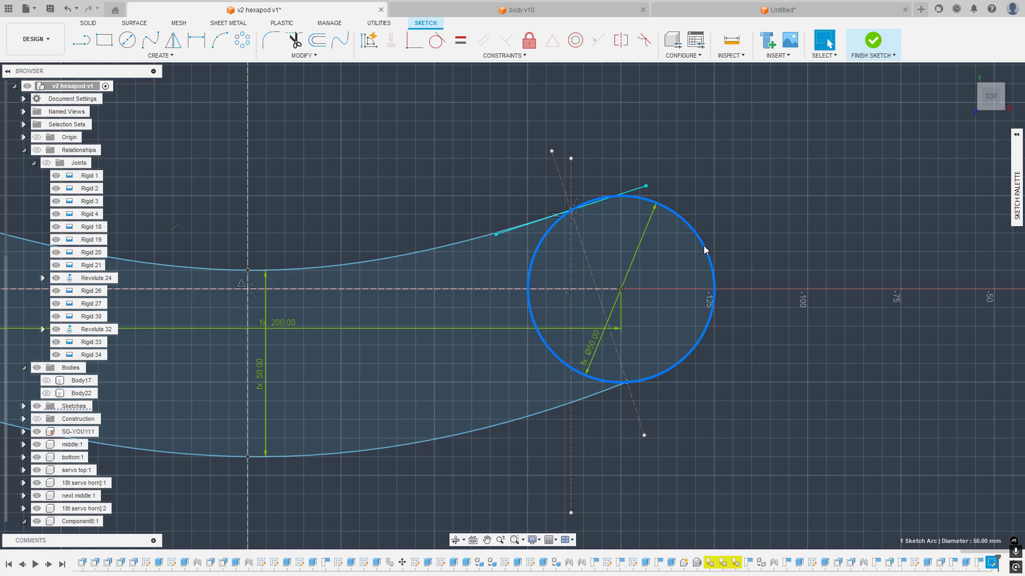
pyautogui.click(434, 43)
pyautogui.click(632, 398)
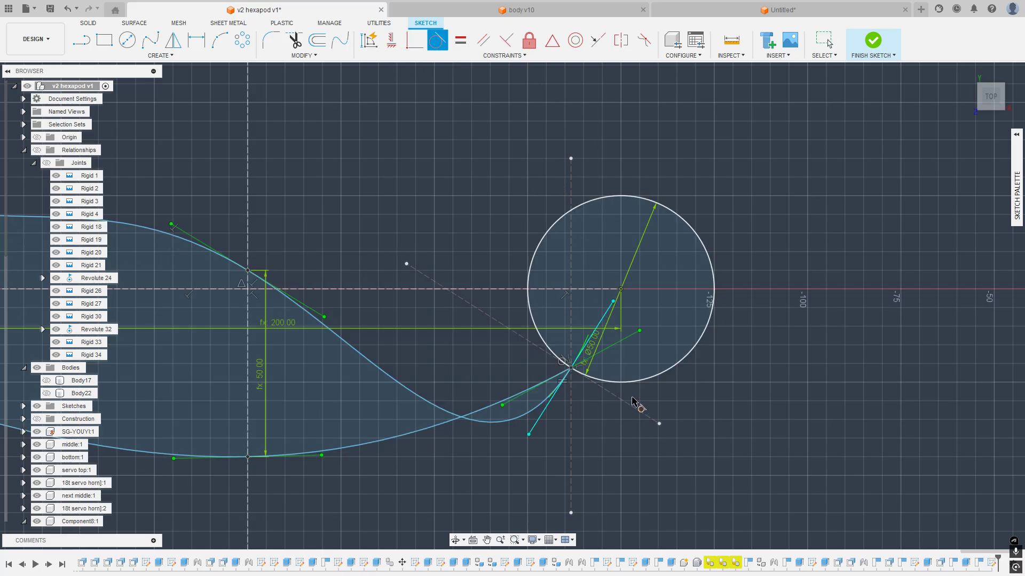
pyautogui.press('Escape')
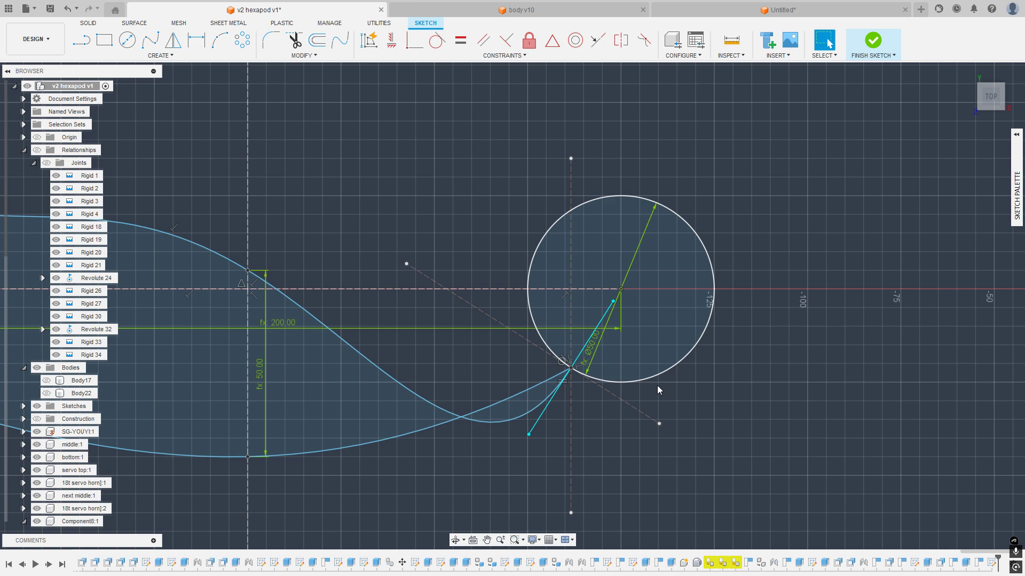
pyautogui.hotkey('ctrl', 'z')
# Step: Shift the slanted construction line back outward, away from the middle of the link, to about 66 mm long
pyautogui.moveTo(632, 392); pyautogui.dragTo(663, 389)
pyautogui.scroll(5, 664, 386)
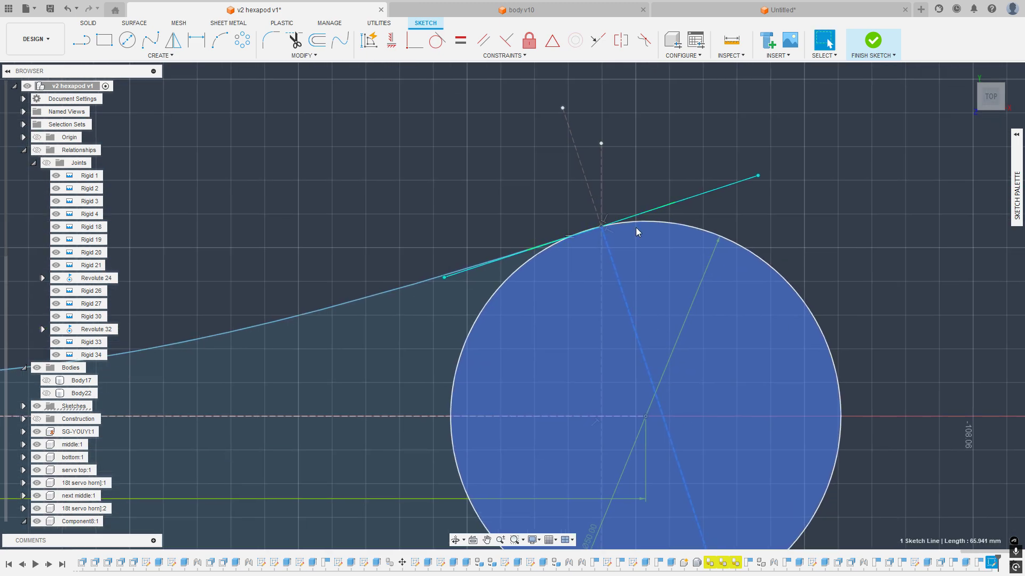
pyautogui.moveTo(585, 181); pyautogui.dragTo(563, 226, button='middle')
pyautogui.scroll(1, 562, 225)
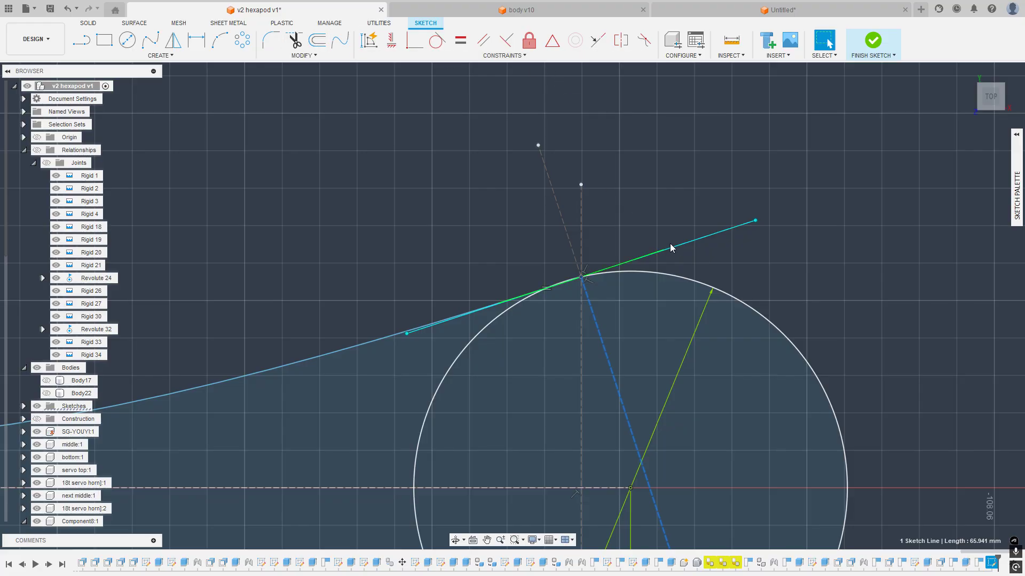
# Step: Try a tangent constraint between the right circle and the slanted construction line above the upper spline's end, and undo it
pyautogui.click(695, 282)
pyautogui.click(436, 40)
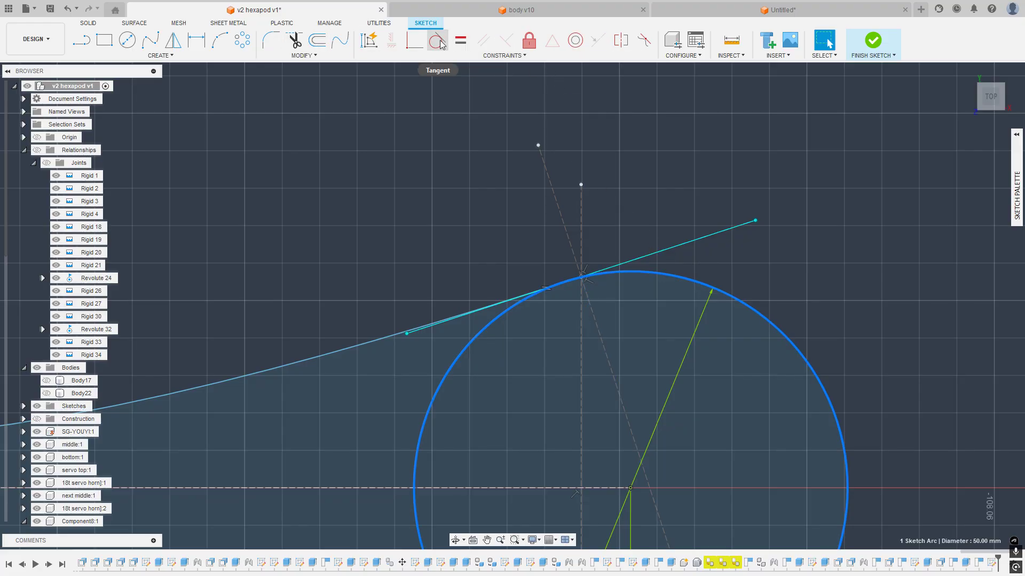
pyautogui.click(564, 226)
pyautogui.scroll(-10, 568, 229)
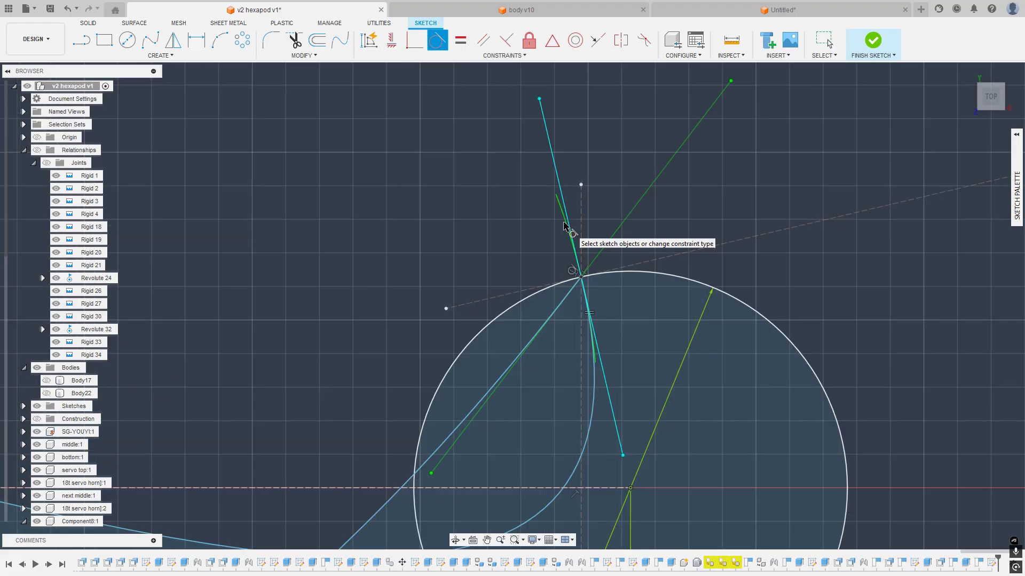
pyautogui.scroll(8, 550, 280)
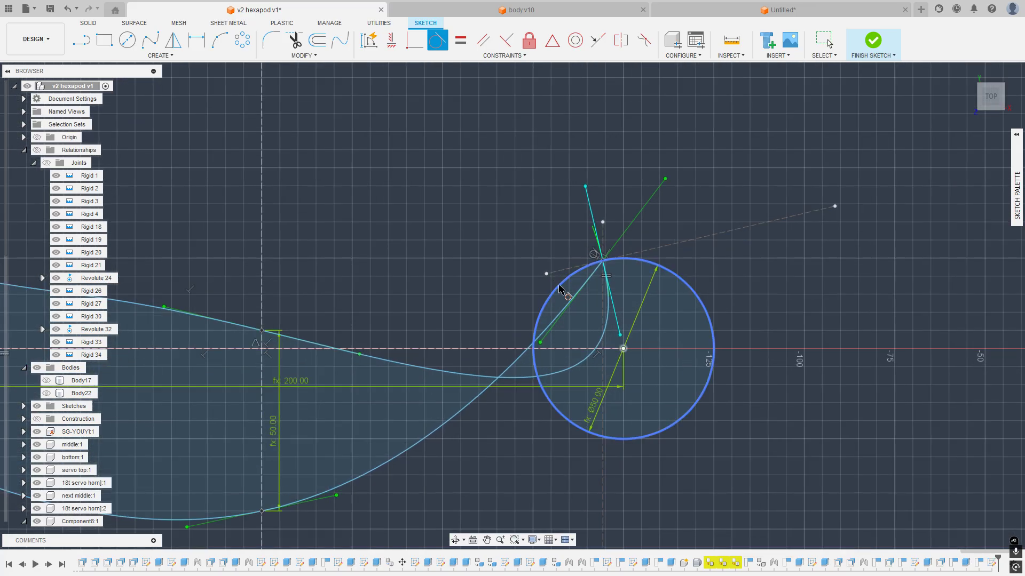
pyautogui.press('Escape')
pyautogui.hotkey('ctrl', 'z')
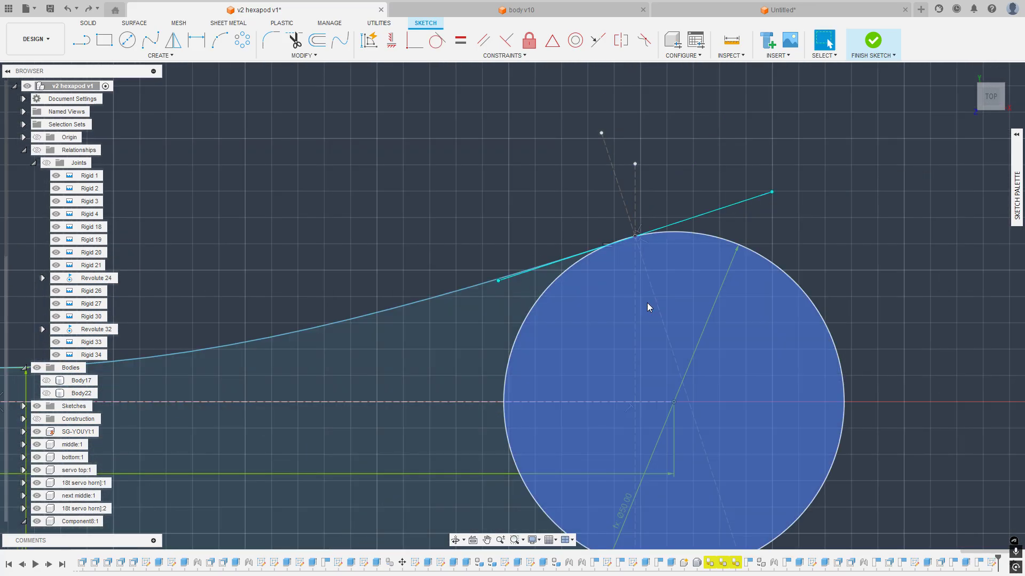
# Step: Try a curvature constraint between the right circle and the upper spline's end
pyautogui.scroll(-3, 662, 304)
pyautogui.moveTo(662, 304)
pyautogui.mouseDown(button='middle')
pyautogui.moveTo(694, 245)
pyautogui.moveTo(654, 291)
pyautogui.mouseUp(button='middle')
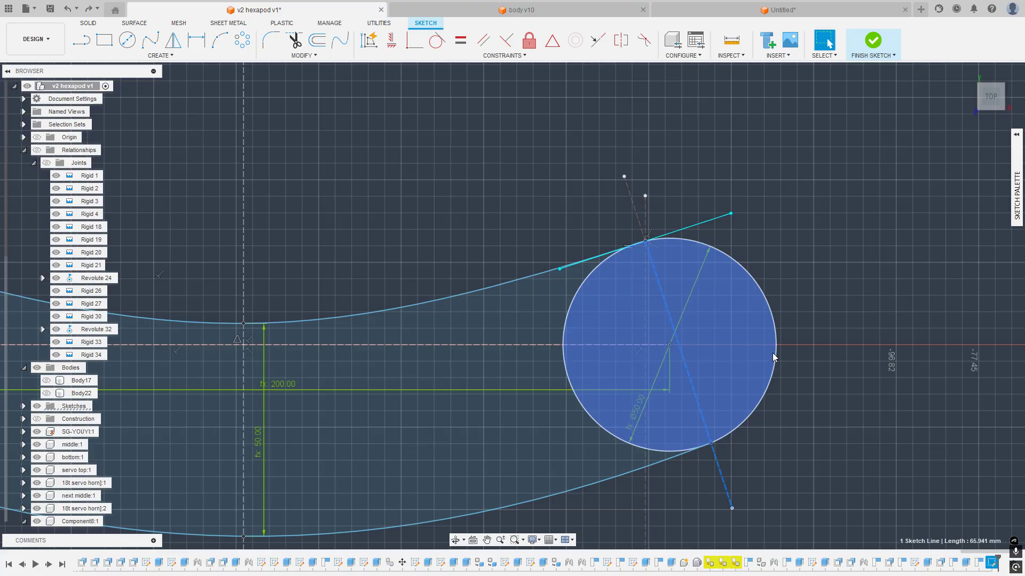
pyautogui.click(467, 55)
pyautogui.click(727, 267)
pyautogui.click(741, 266)
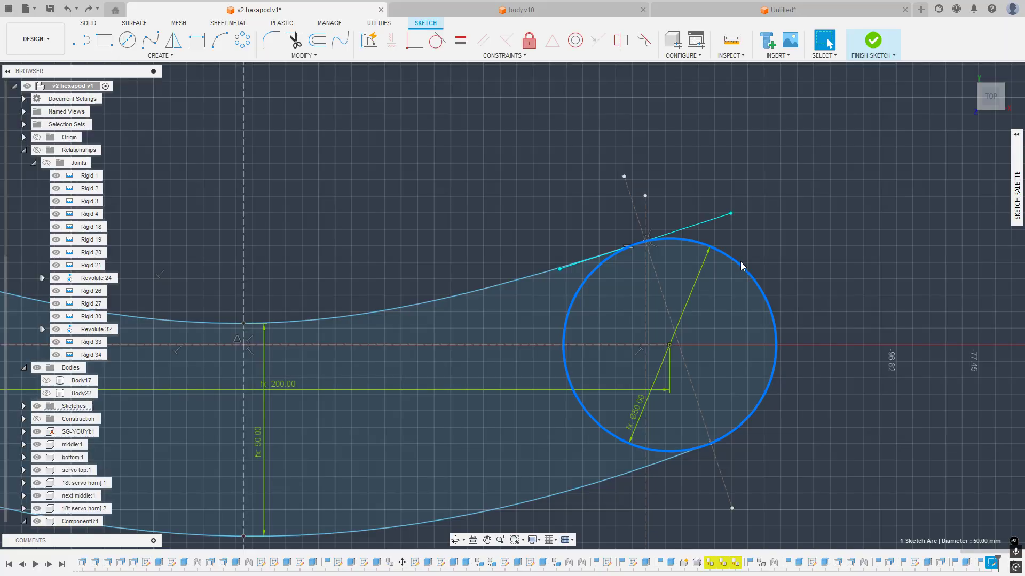
pyautogui.click(644, 41)
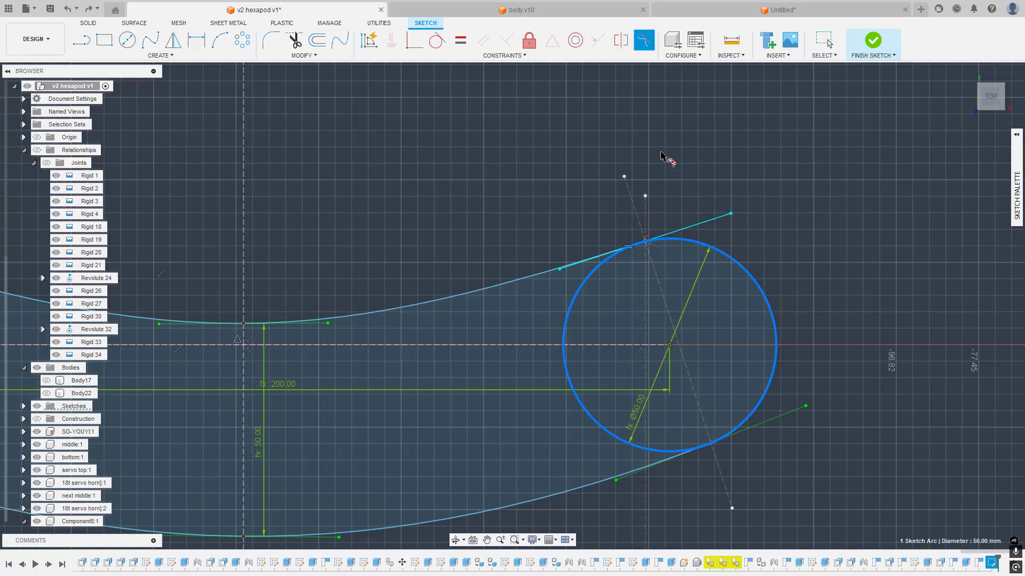
pyautogui.click(604, 255)
pyautogui.scroll(5, 649, 244)
pyautogui.click(650, 244)
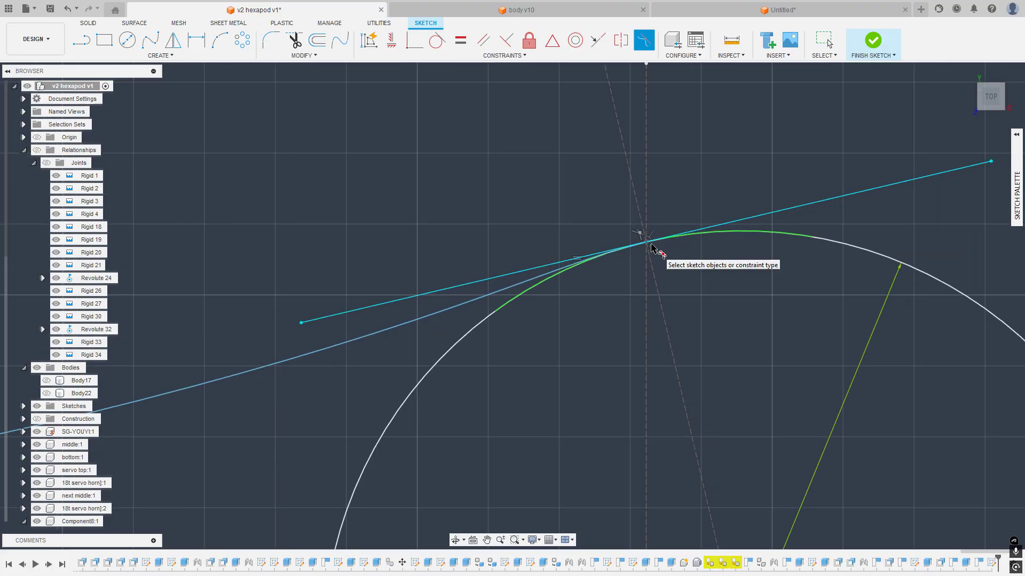
pyautogui.scroll(-5, 651, 248)
pyautogui.scroll(8, 699, 405)
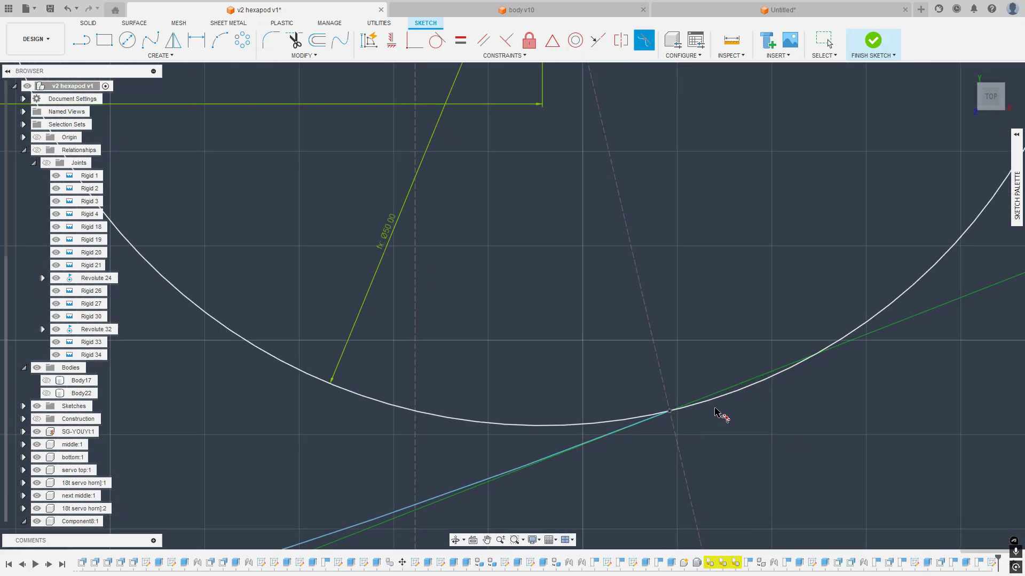
pyautogui.press('Escape')
pyautogui.scroll(-8, 745, 389)
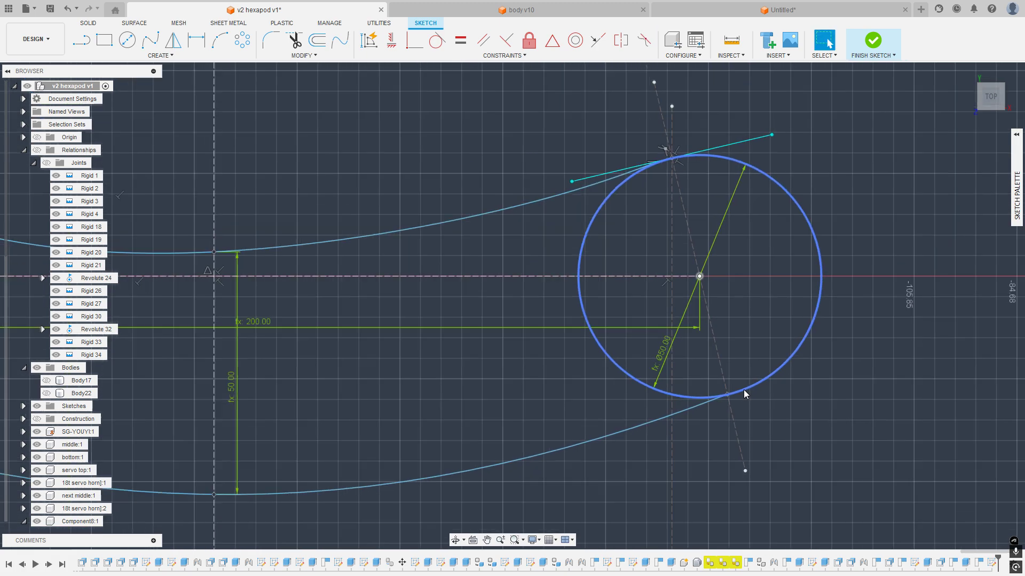
# Step: Shift the slanted construction line slightly closer to the right circle's centre, to about 69 mm long
pyautogui.scroll(8, 792, 382)
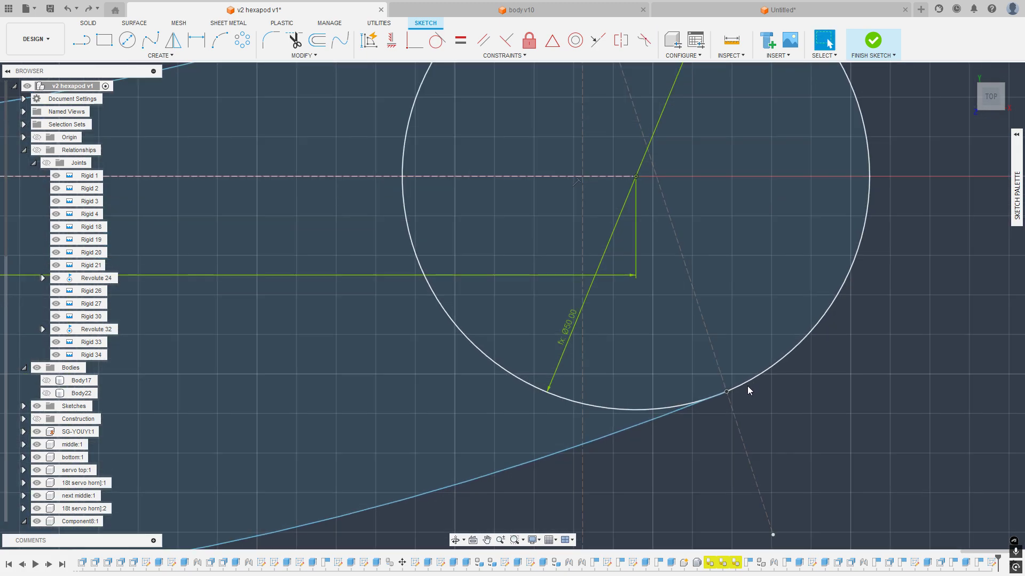
pyautogui.moveTo(723, 433)
pyautogui.mouseDown()
pyautogui.moveTo(793, 412)
pyautogui.moveTo(690, 469)
pyautogui.moveTo(728, 463)
pyautogui.moveTo(718, 463)
pyautogui.mouseUp()
pyautogui.scroll(-8, 710, 386)
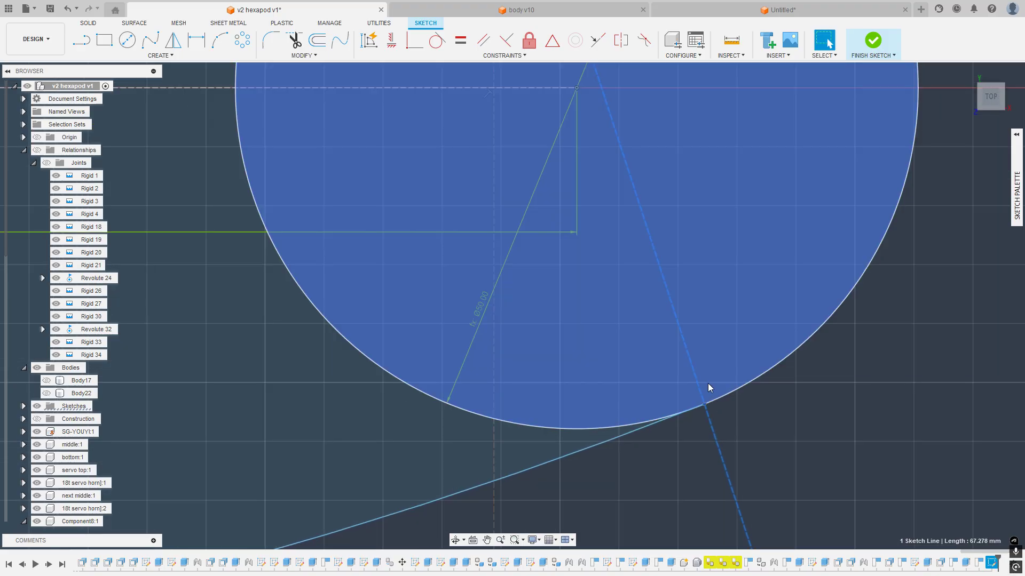
pyautogui.moveTo(709, 384); pyautogui.dragTo(719, 428)
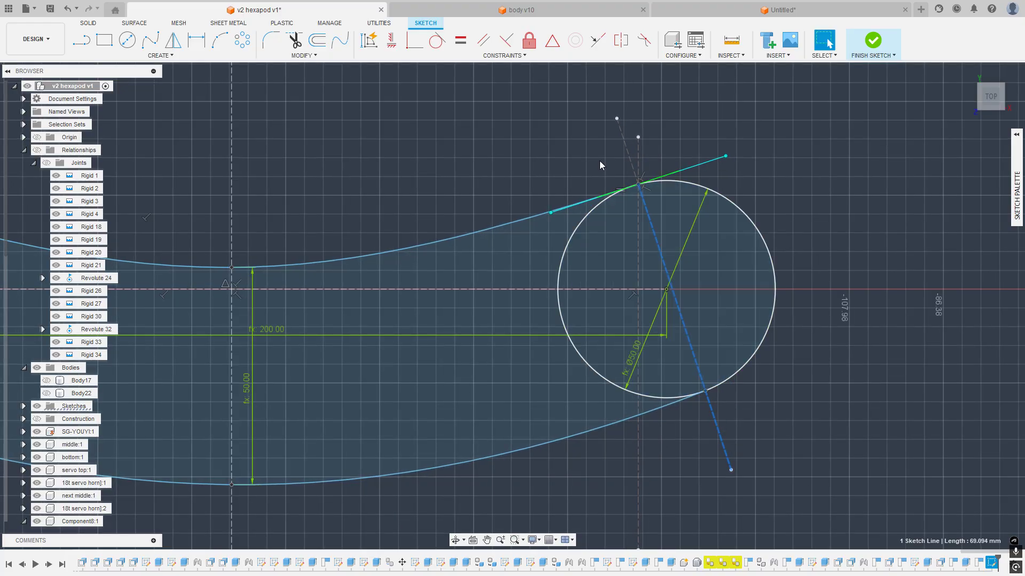
# Step: Try a concentric constraint on the right circle with its centre point and the lower spline's end point
pyautogui.click(565, 58)
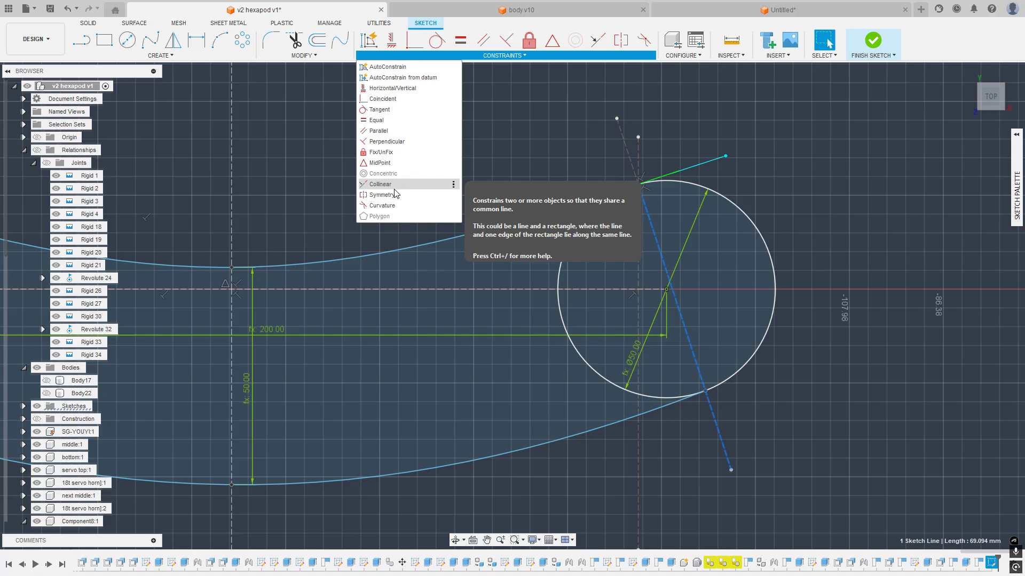
pyautogui.click(376, 163)
pyautogui.click(771, 254)
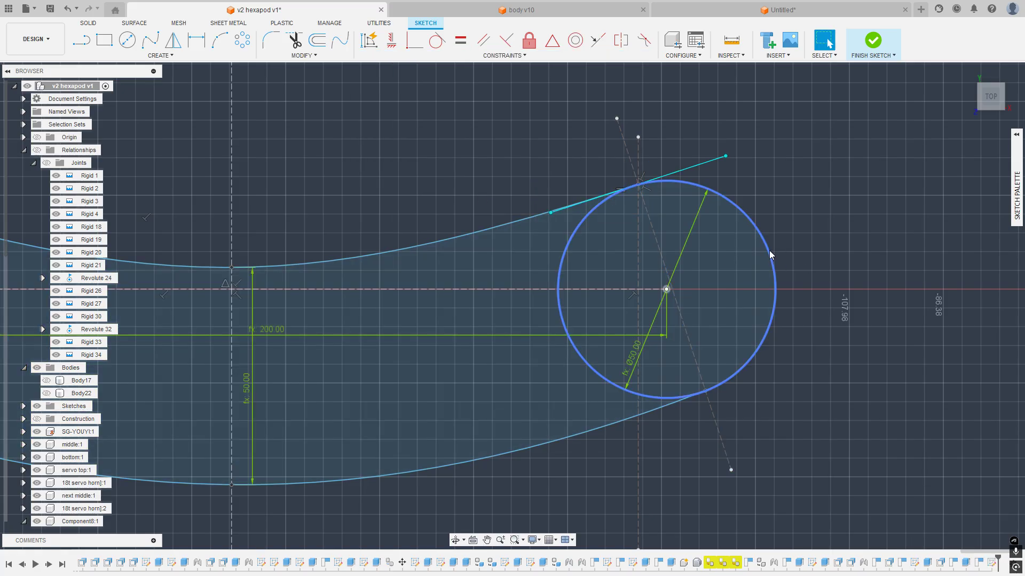
pyautogui.click(560, 56)
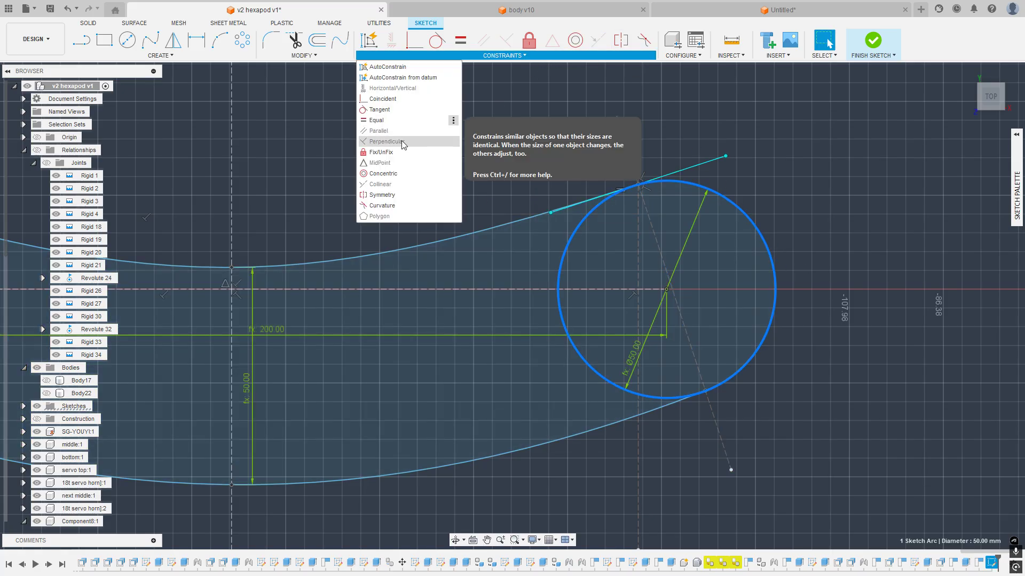
pyautogui.click(389, 175)
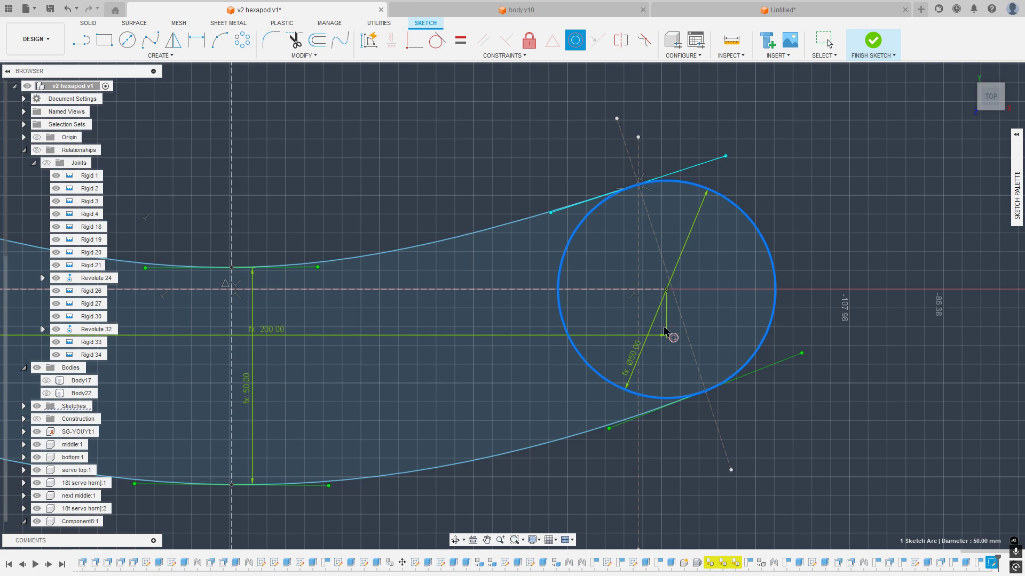
pyautogui.click(666, 289)
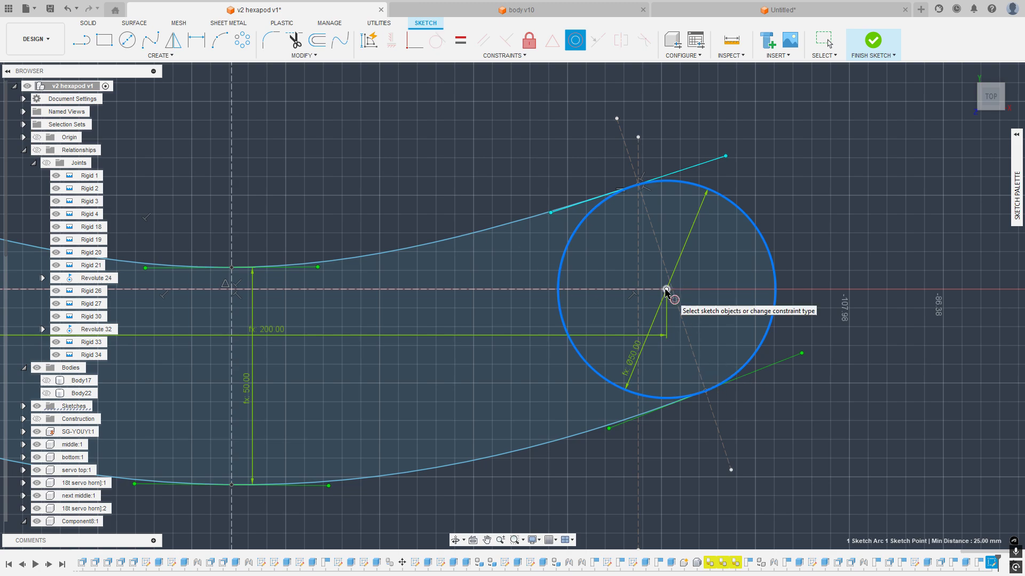
pyautogui.click(706, 393)
pyautogui.press('Escape')
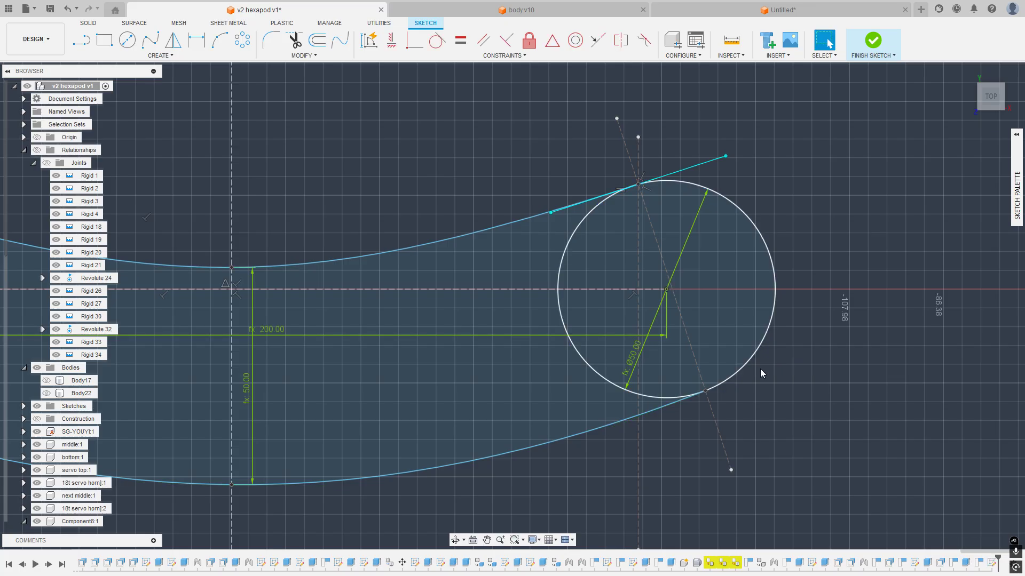
pyautogui.click(503, 55)
pyautogui.click(386, 185)
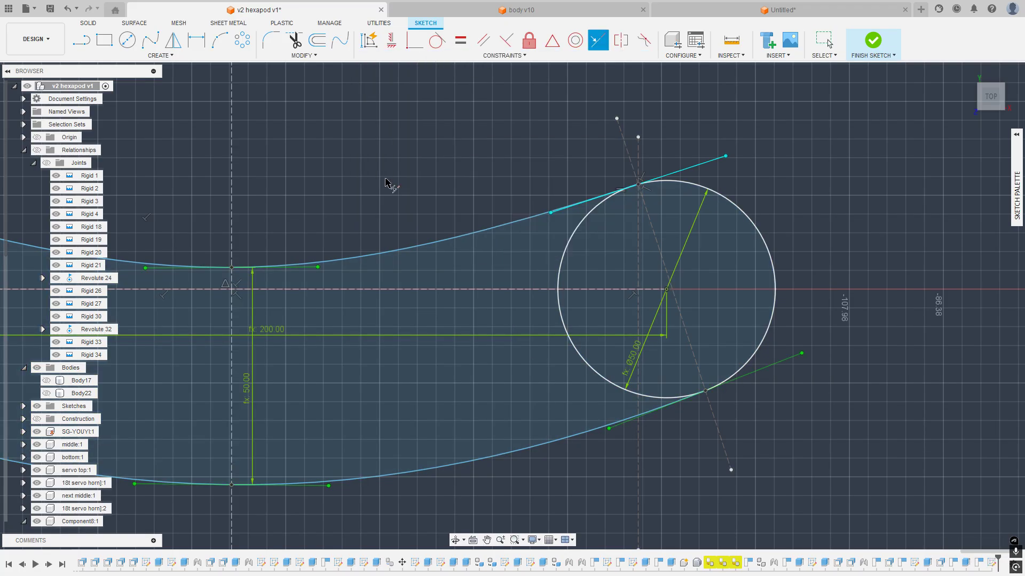
pyautogui.press('Escape')
pyautogui.click(503, 56)
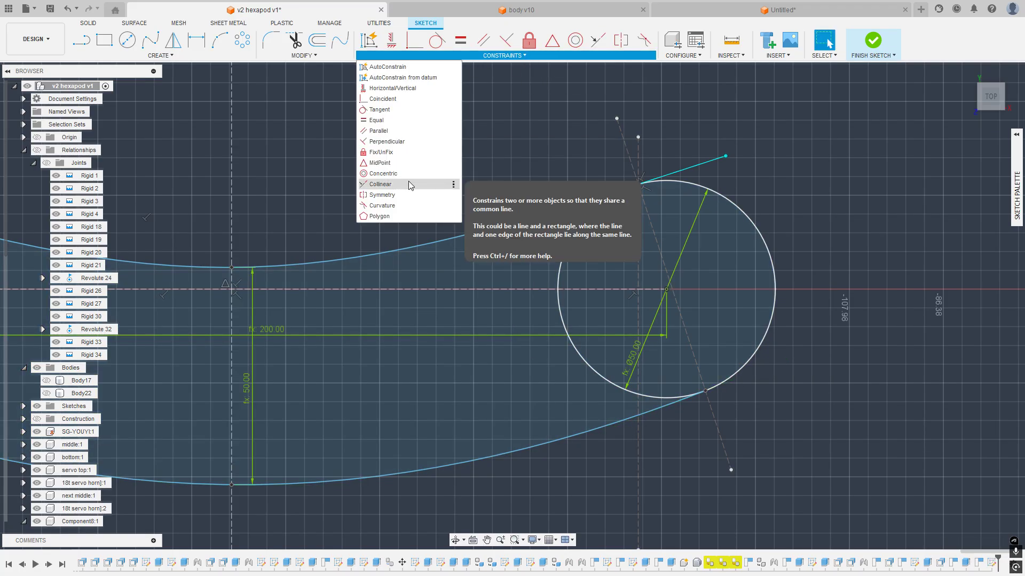
pyautogui.click(406, 181)
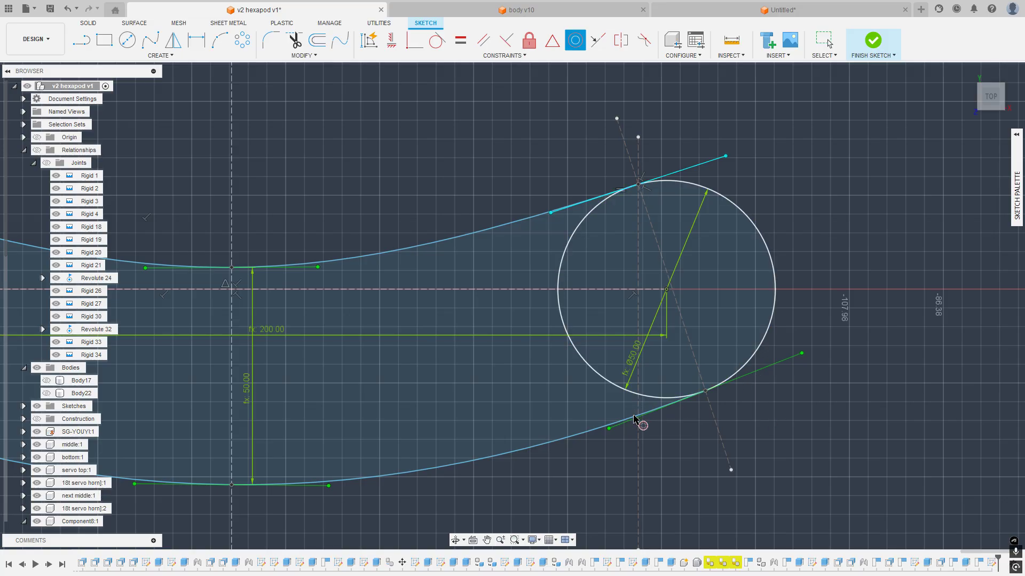
pyautogui.press('Escape')
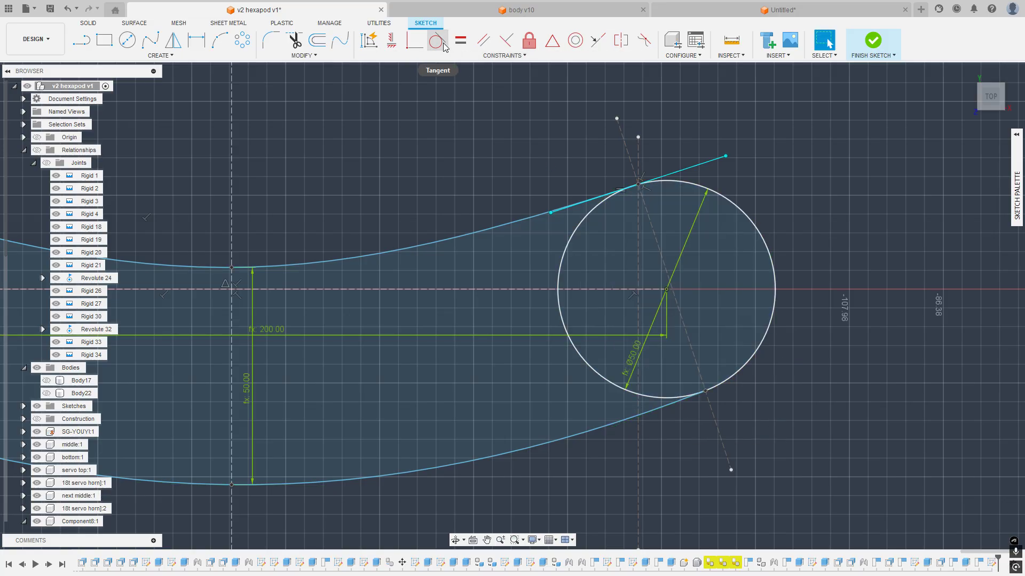
# Step: Try a tangent constraint between the slanted construction line and the right circle, and undo it
pyautogui.click(437, 40)
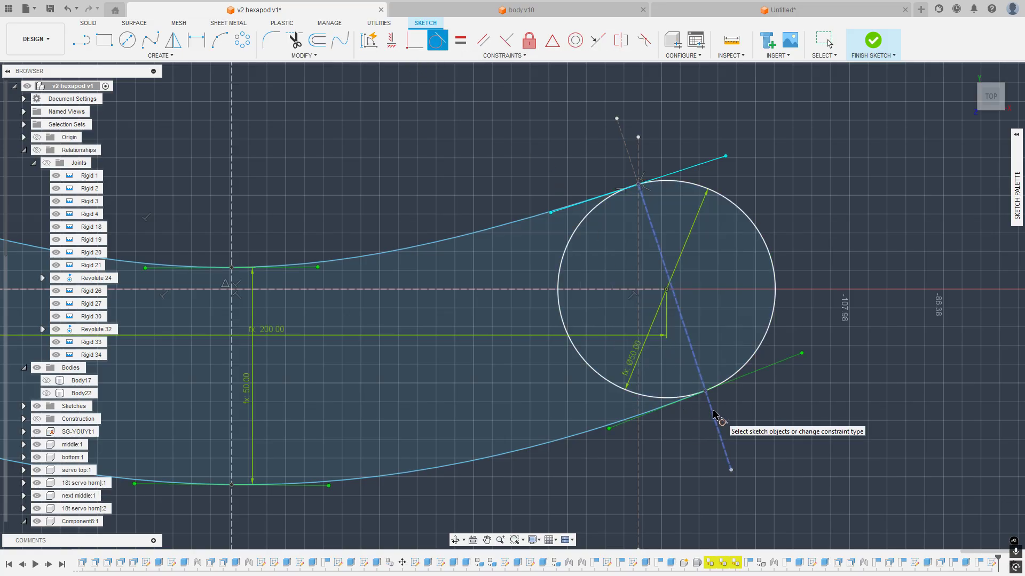
pyautogui.click(653, 230)
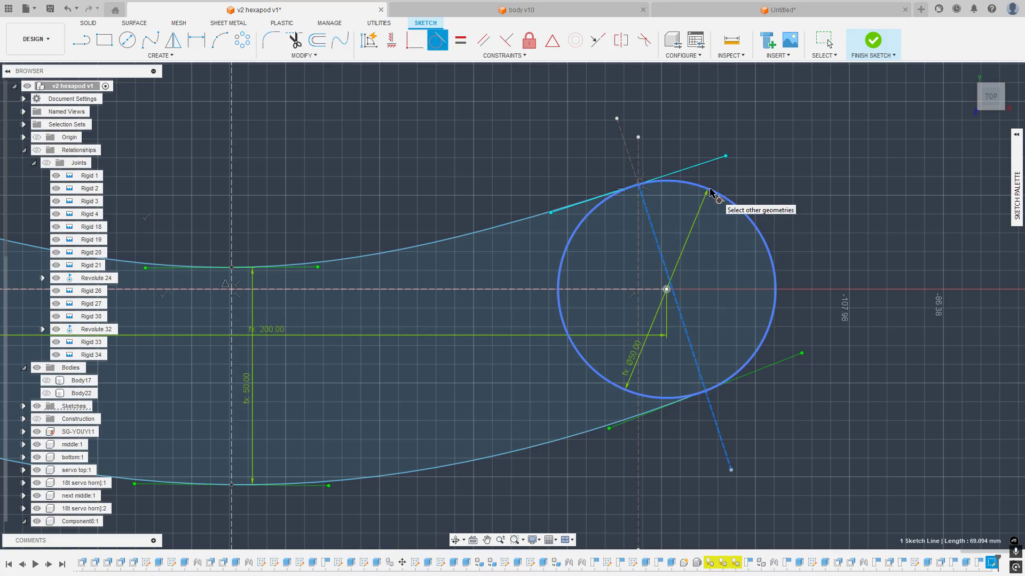
pyautogui.click(709, 190)
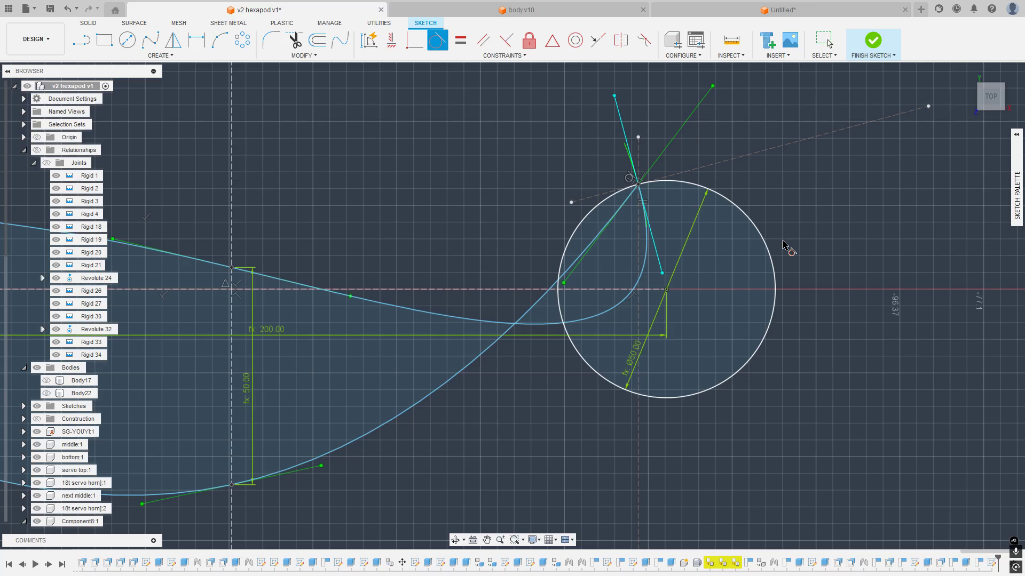
pyautogui.press('Escape')
pyautogui.hotkey('ctrl', 'z')
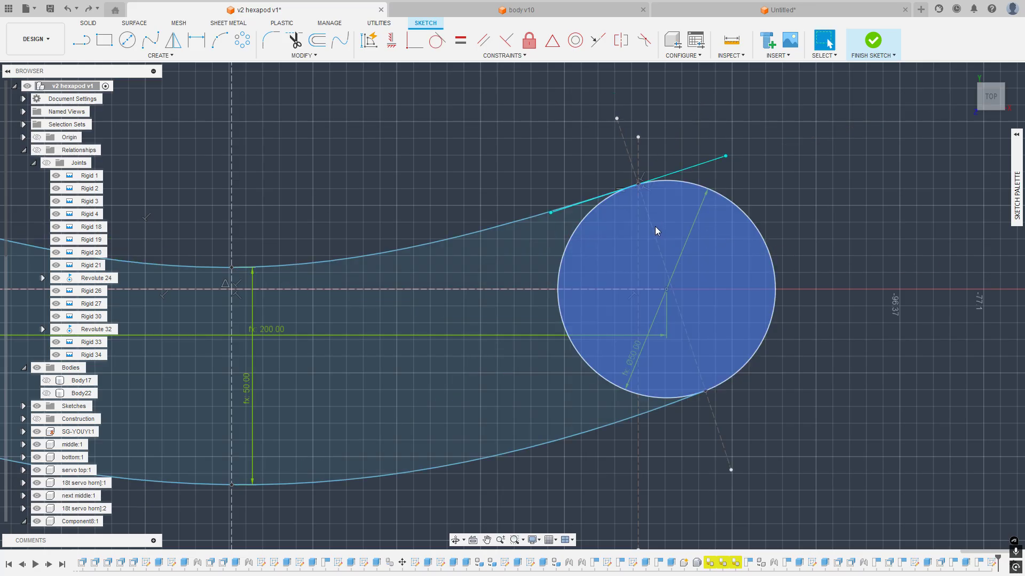
# Step: Shift the slanted construction line through the right circle closer to the circle's centre, to about 73 mm long
pyautogui.moveTo(651, 230)
pyautogui.mouseDown()
pyautogui.moveTo(639, 245)
pyautogui.moveTo(684, 240)
pyautogui.moveTo(654, 246)
pyautogui.mouseUp()
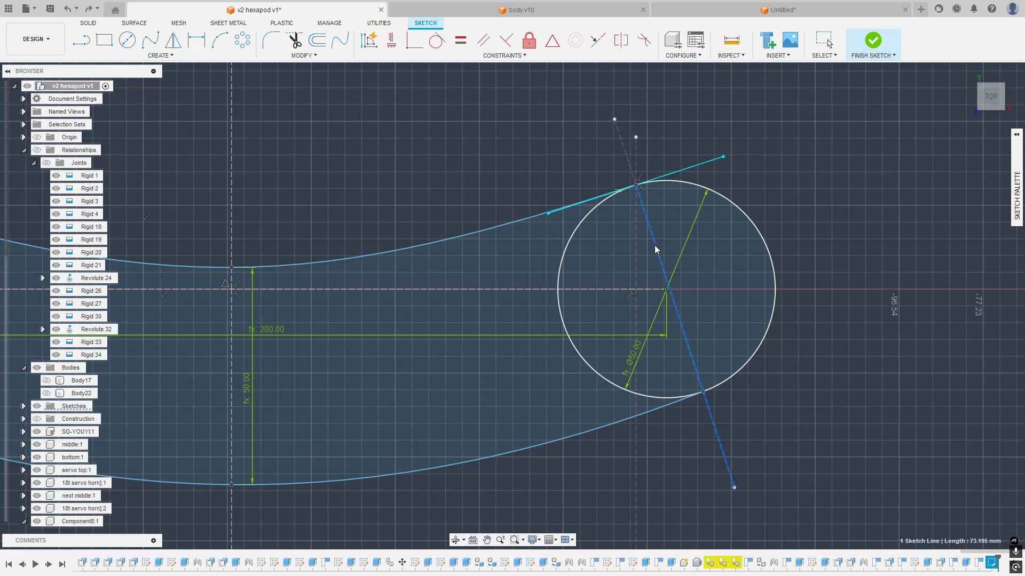
pyautogui.scroll(-10, 654, 245)
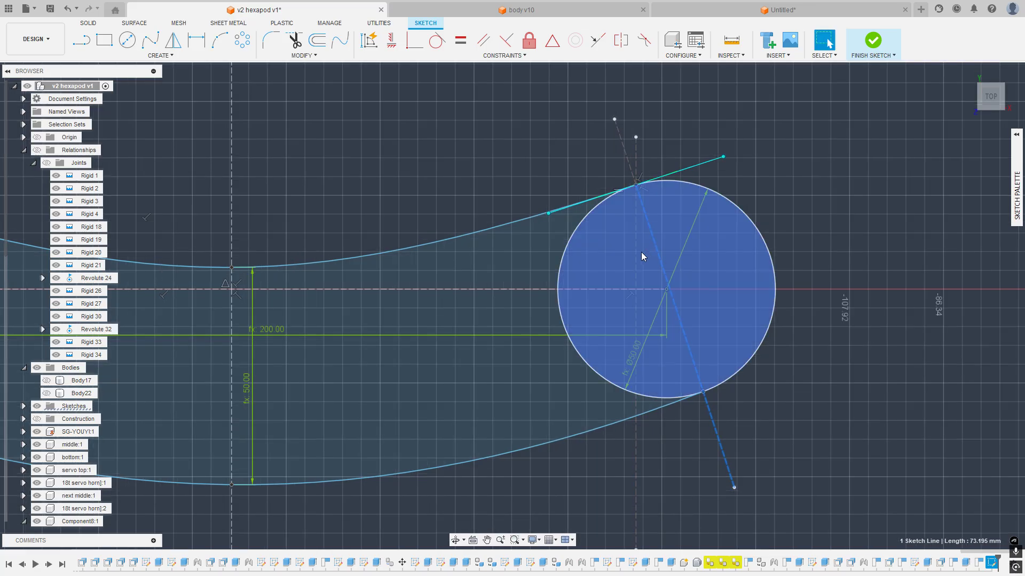
pyautogui.click(521, 250)
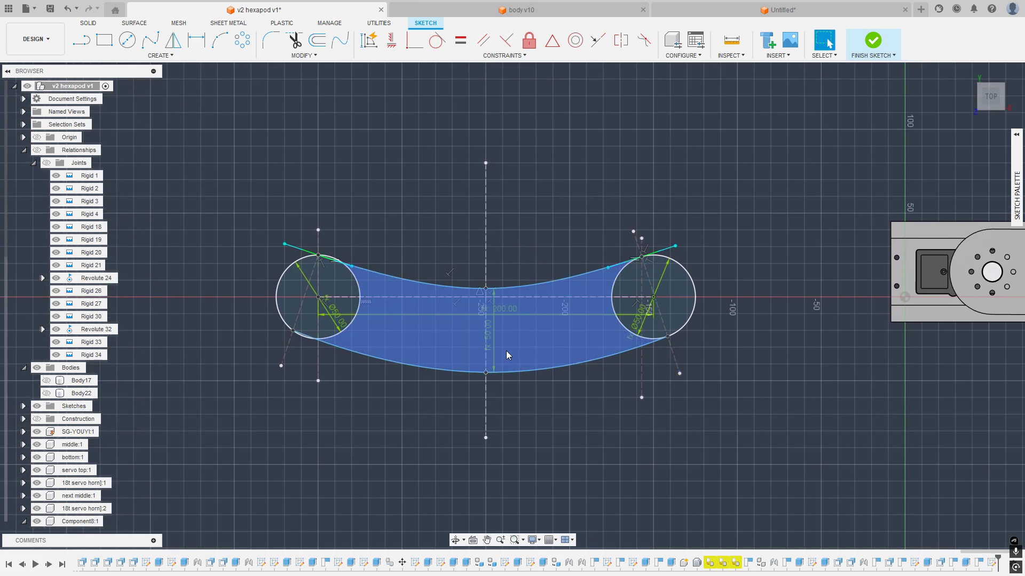
# Step: Move the lower spline's middle point down along the vertical centreline to about Y -90 mm
pyautogui.click(491, 379)
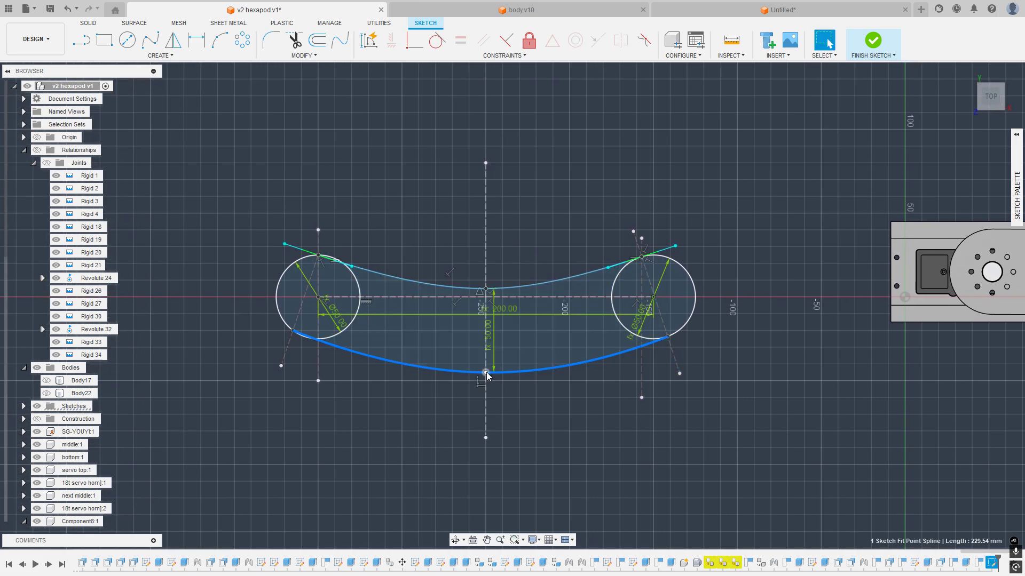
pyautogui.moveTo(485, 373); pyautogui.dragTo(484, 447)
# Step: Shift the slanted construction line through the left circle closer to the circle's centre, to about 73 mm long
pyautogui.scroll(4, 333, 288)
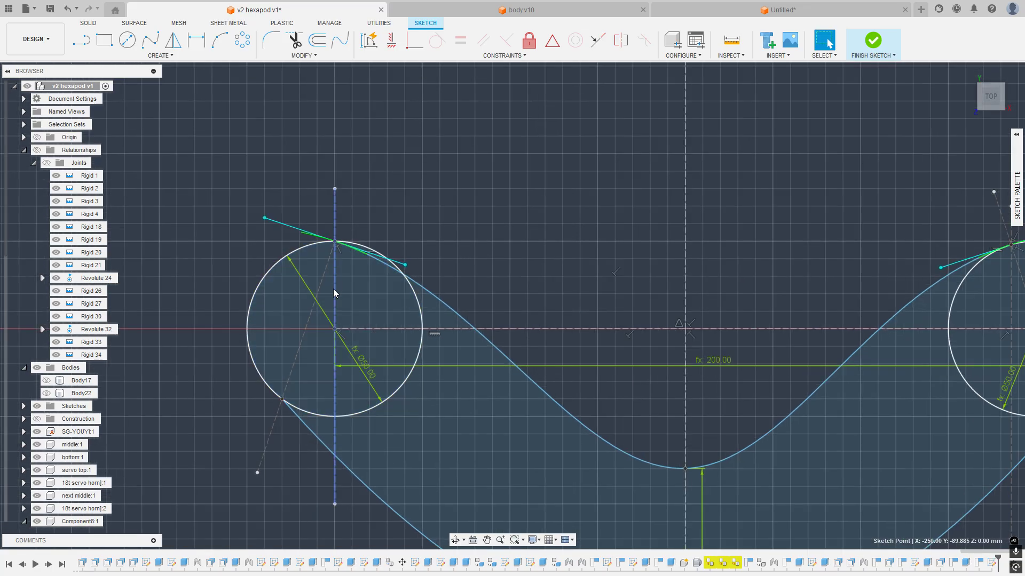
pyautogui.moveTo(325, 276)
pyautogui.mouseDown()
pyautogui.moveTo(390, 310)
pyautogui.moveTo(329, 288)
pyautogui.mouseUp()
pyautogui.scroll(-2, 569, 344)
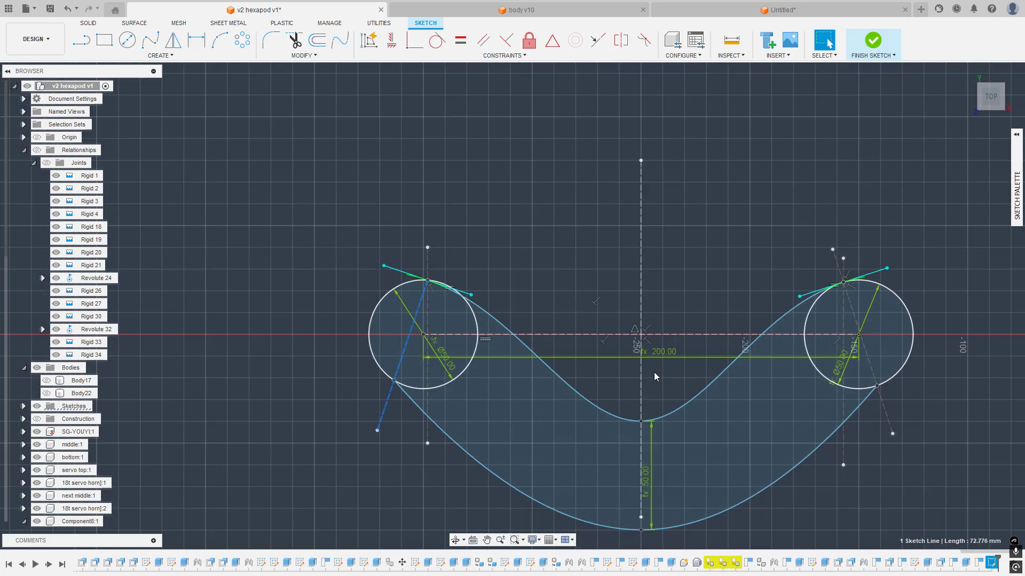
# Step: Reposition the 50 mm width dimension slightly and raise the lower spline's middle point to about Y -52.5 mm
pyautogui.moveTo(646, 462); pyautogui.dragTo(659, 445)
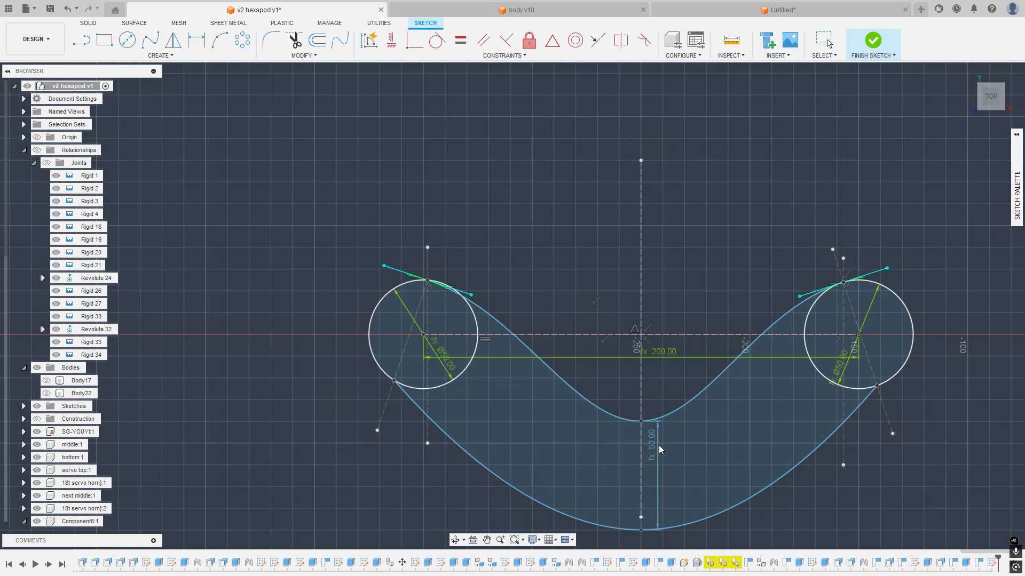
pyautogui.moveTo(640, 530)
pyautogui.mouseDown()
pyautogui.moveTo(636, 411)
pyautogui.moveTo(638, 452)
pyautogui.moveTo(647, 455)
pyautogui.mouseUp()
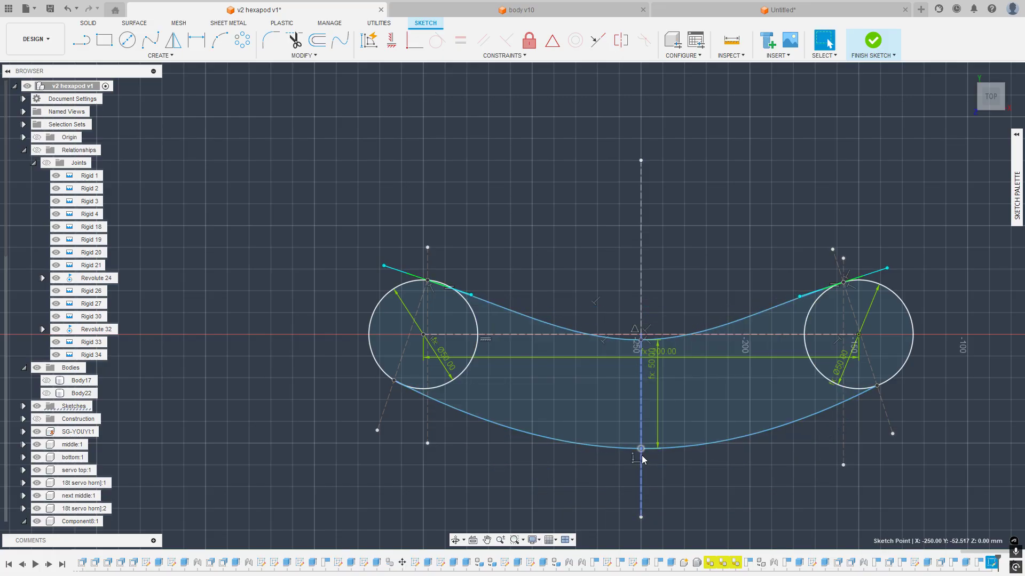
# Step: Shorten the upper spline's tangent handle at the right circle, placing its outer end at X -150, Y 27 mm
pyautogui.moveTo(784, 343); pyautogui.dragTo(637, 344, button='middle')
pyautogui.scroll(3, 647, 301)
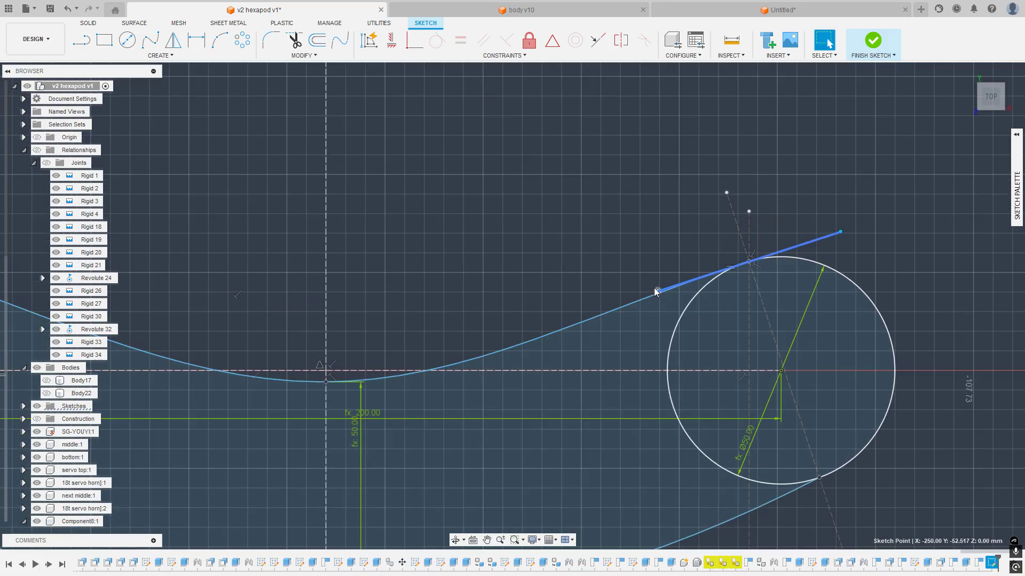
pyautogui.moveTo(840, 230); pyautogui.dragTo(782, 247)
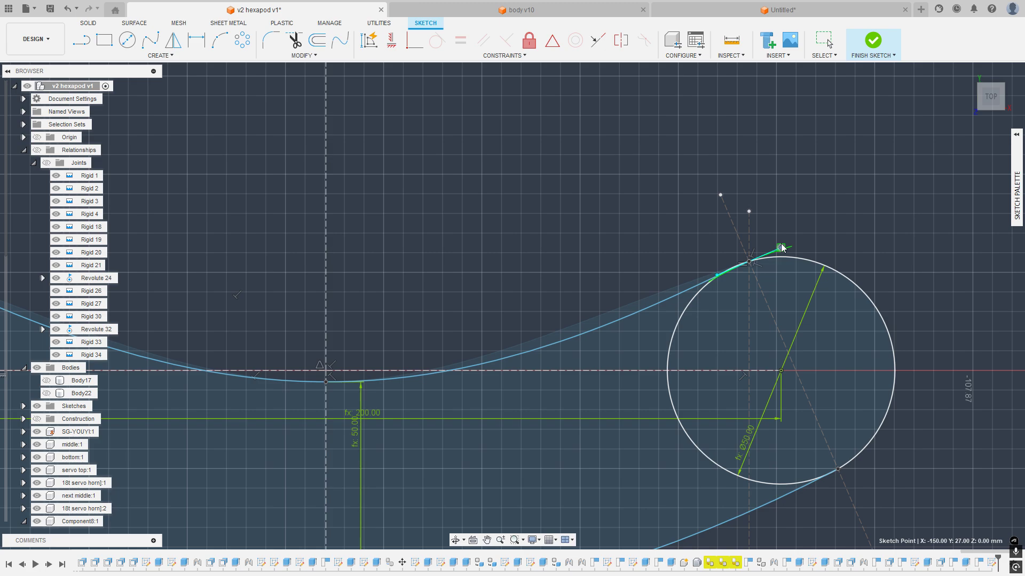
# Step: Examine the link outline and how closely the upper spline's end follows the right circle
pyautogui.scroll(-5, 693, 248)
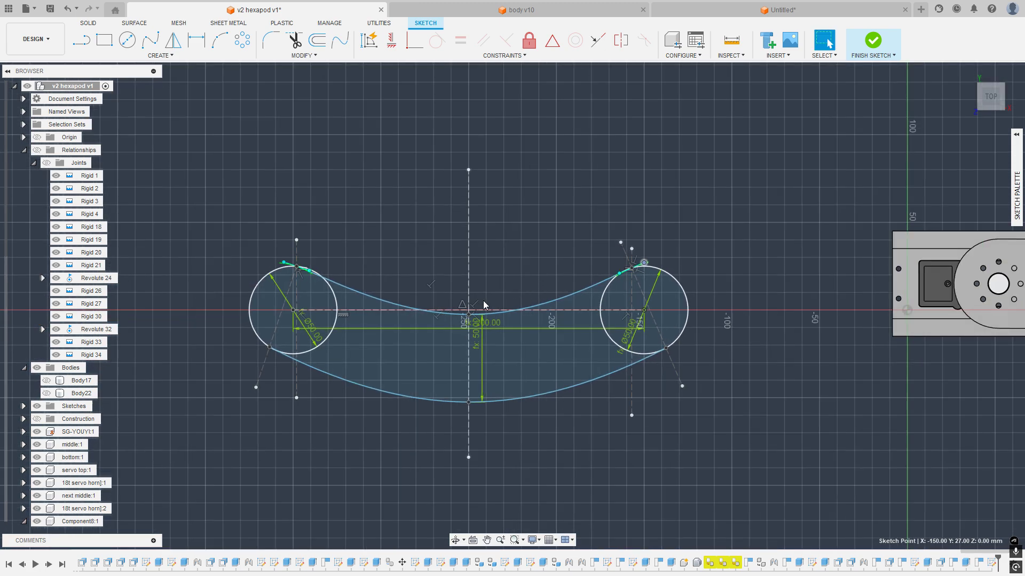
pyautogui.scroll(5, 655, 277)
pyautogui.scroll(4, 656, 280)
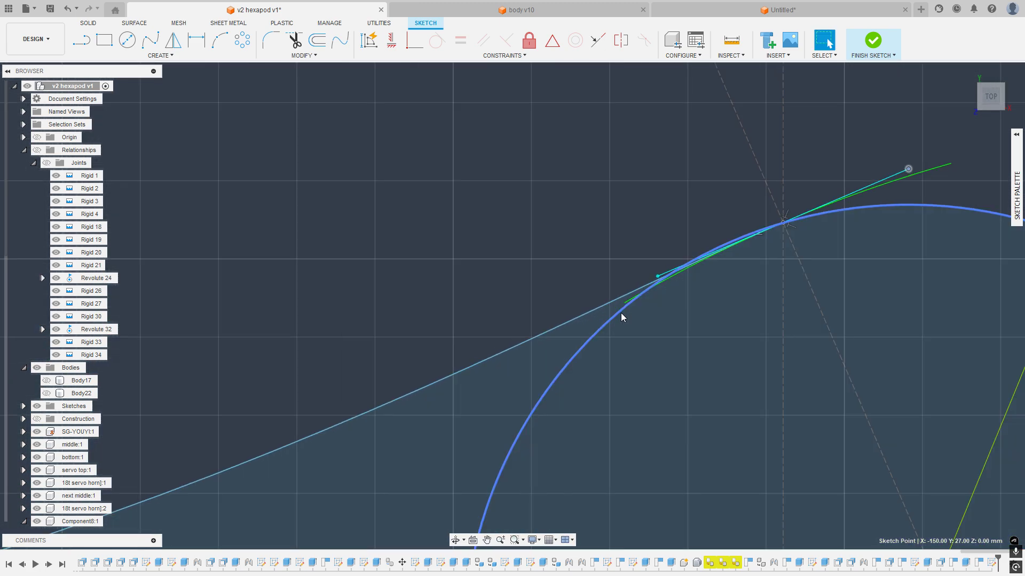
pyautogui.click(685, 343)
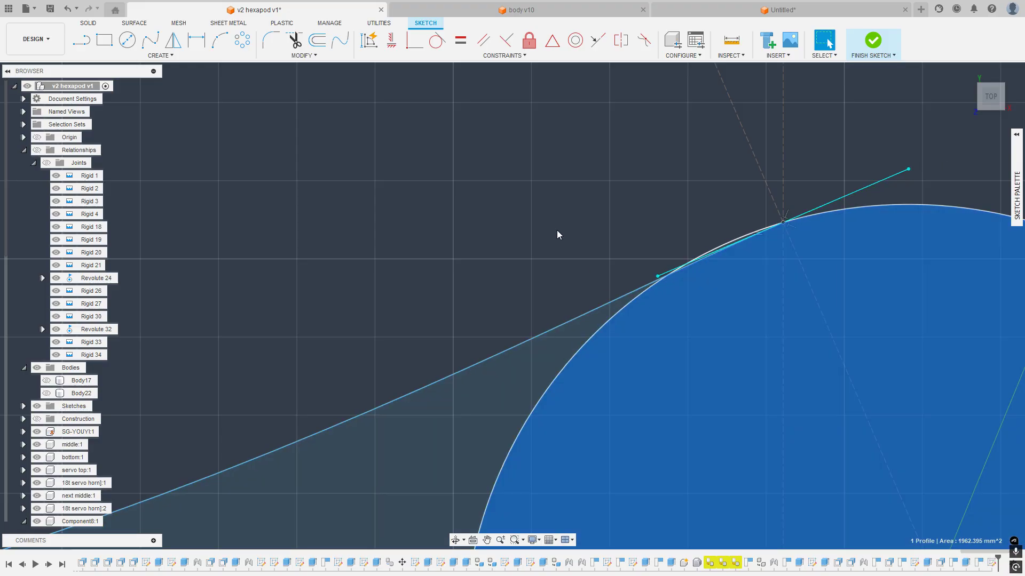
pyautogui.click(556, 230)
pyautogui.scroll(-5, 776, 273)
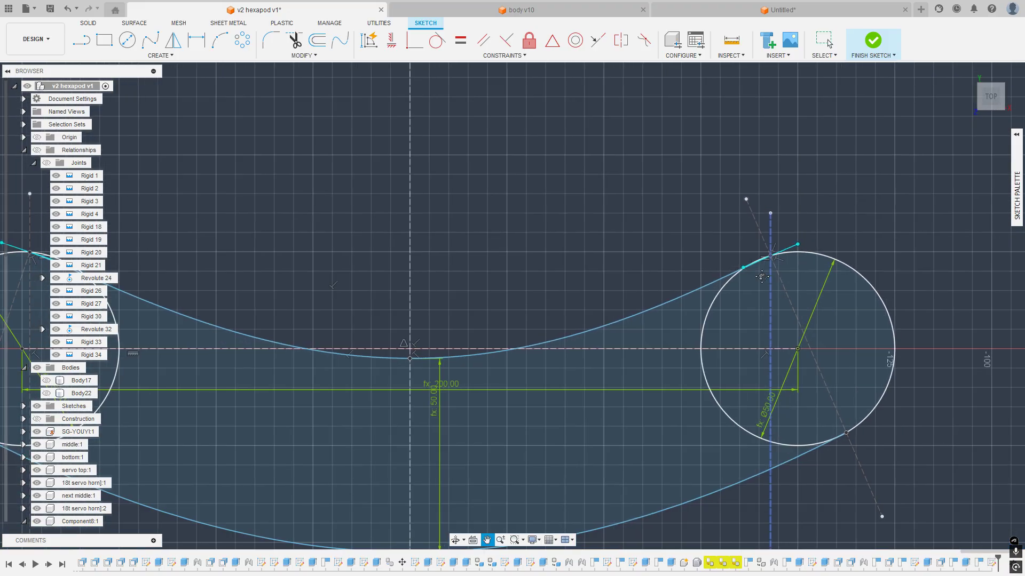
pyautogui.scroll(6, 694, 265)
pyautogui.click(694, 262)
pyautogui.scroll(-6, 528, 179)
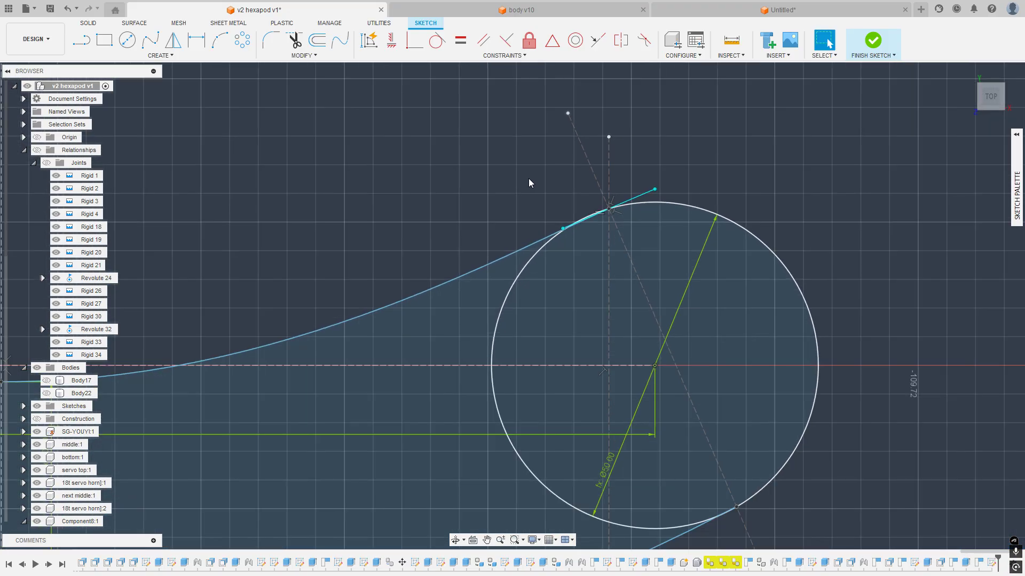
pyautogui.click(536, 56)
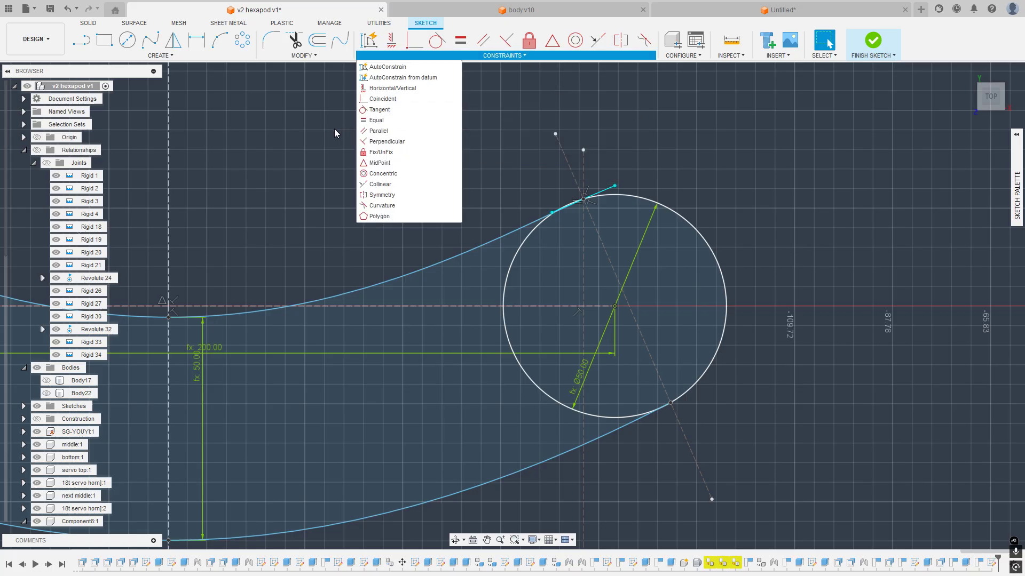
pyautogui.click(376, 121)
pyautogui.scroll(4, 577, 273)
# Step: Try a blend curve between the lower spline's right end and the slanted construction line
pyautogui.click(306, 56)
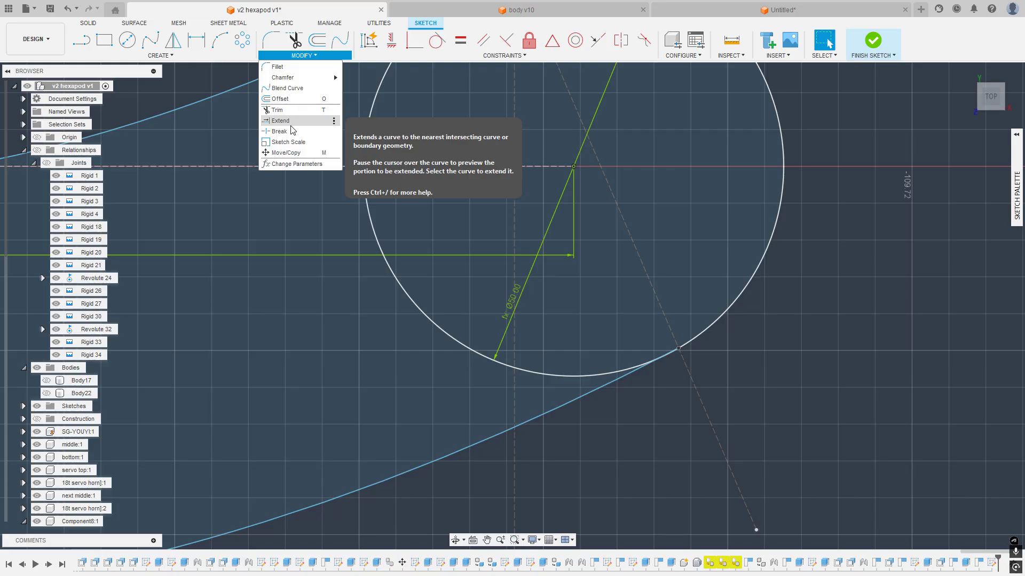
pyautogui.click(286, 88)
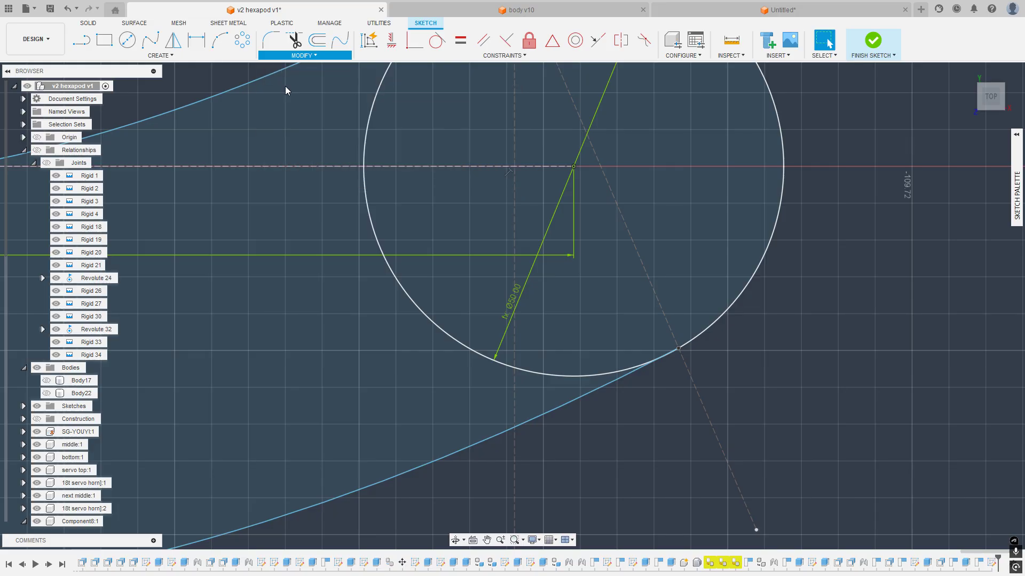
pyautogui.click(545, 415)
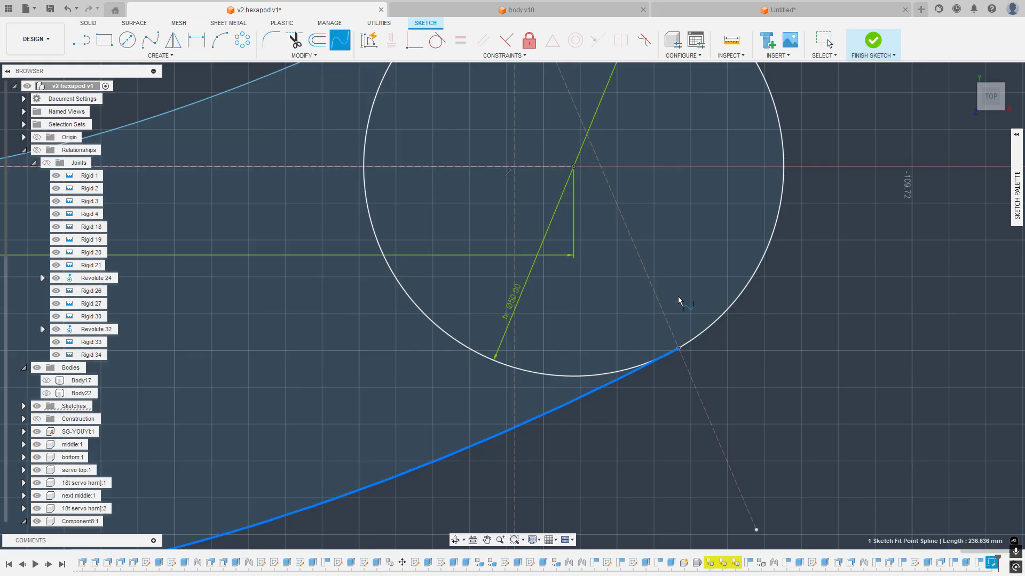
pyautogui.scroll(-2, 677, 301)
pyautogui.click(691, 353)
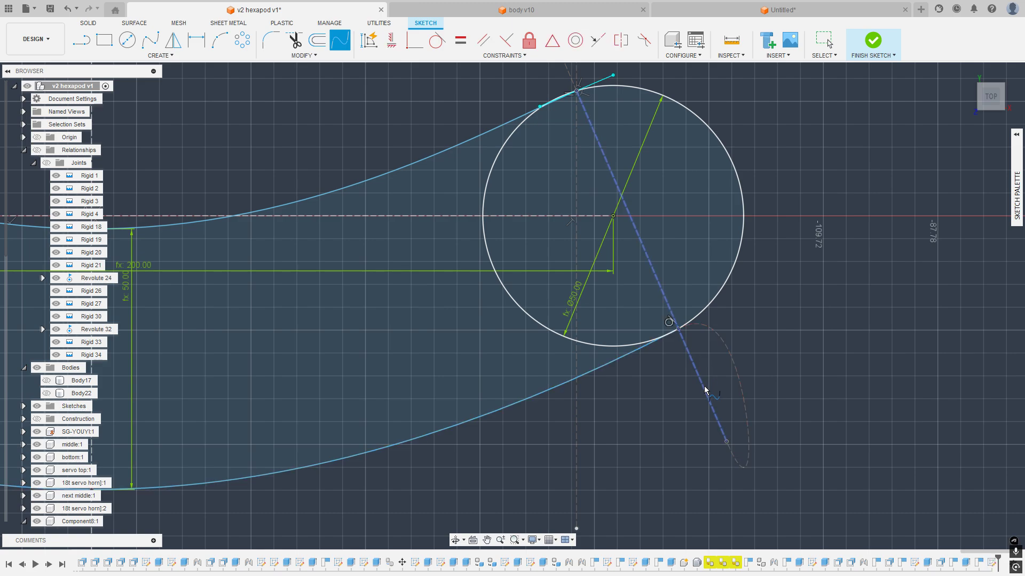
pyautogui.press('Escape')
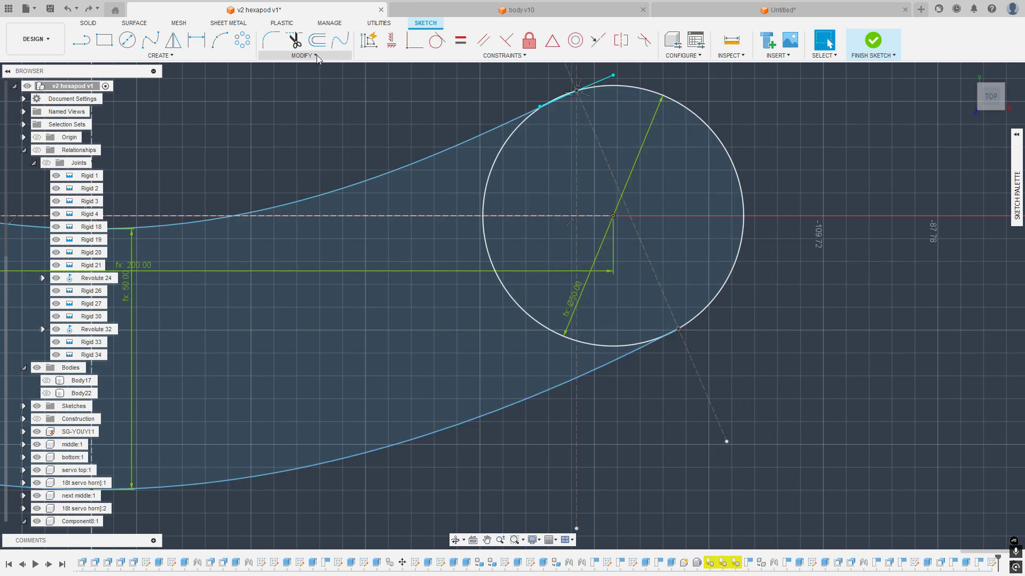
# Step: Try a blend curve around the right circle joining the lower and upper splines' right ends, reshape it, and undo it
pyautogui.click(340, 40)
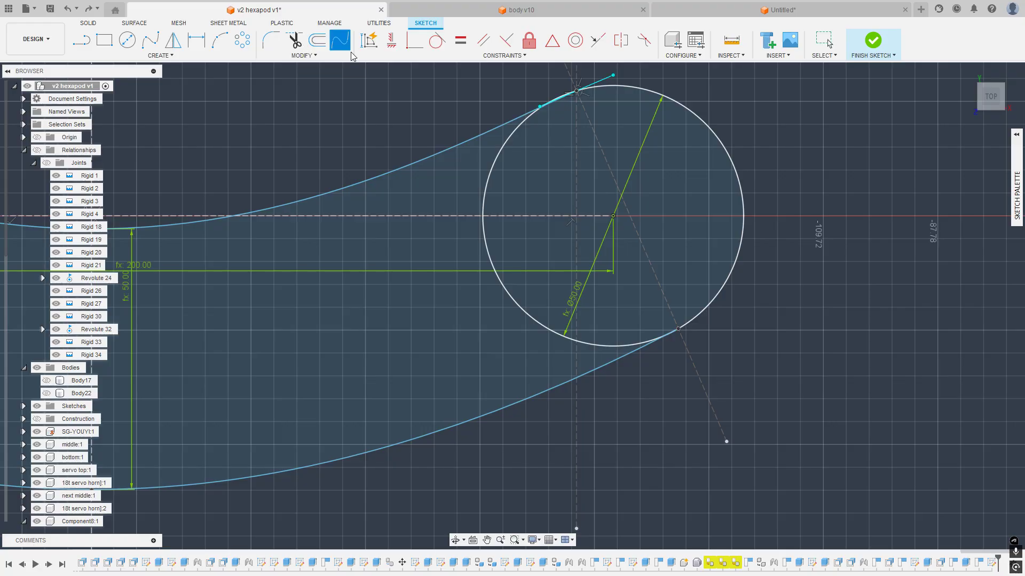
pyautogui.click(616, 363)
pyautogui.click(507, 124)
pyautogui.press('Escape')
pyautogui.click(679, 94)
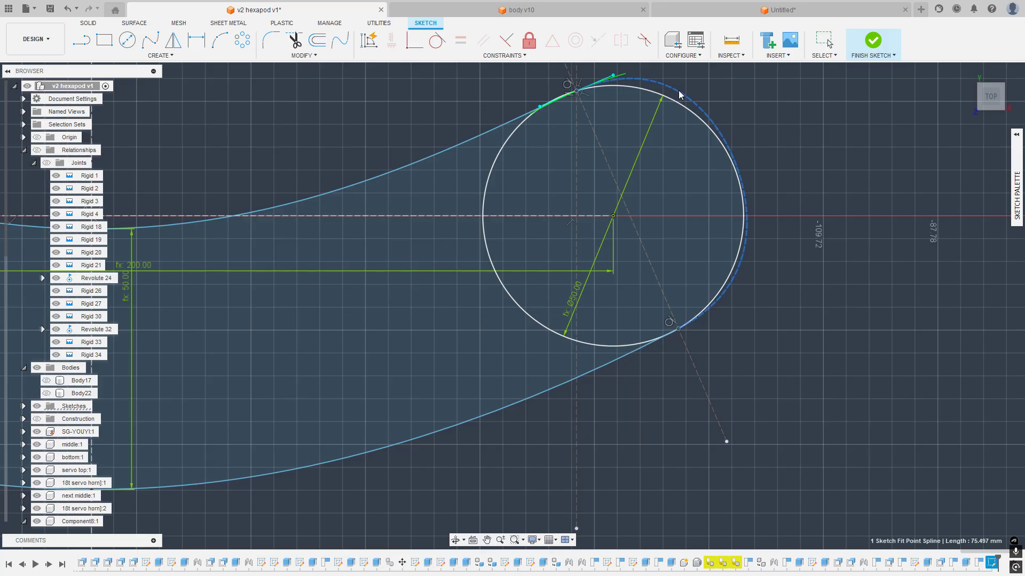
pyautogui.moveTo(683, 98)
pyautogui.mouseDown()
pyautogui.moveTo(696, 100)
pyautogui.moveTo(662, 97)
pyautogui.moveTo(684, 98)
pyautogui.mouseUp()
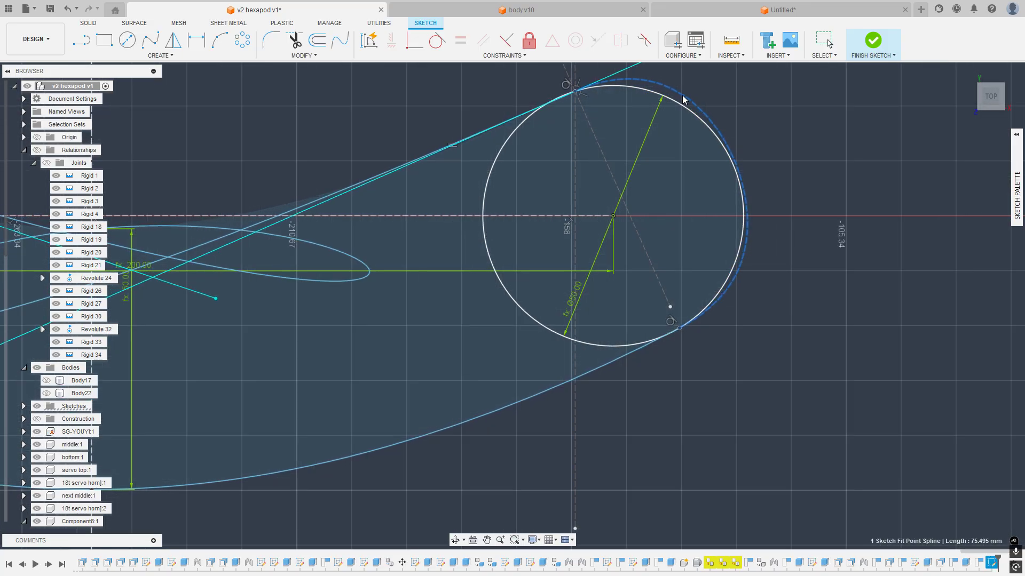
pyautogui.scroll(-5, 689, 213)
pyautogui.hotkey('ctrl', 'z')
pyautogui.hotkey('ctrl', 'z')
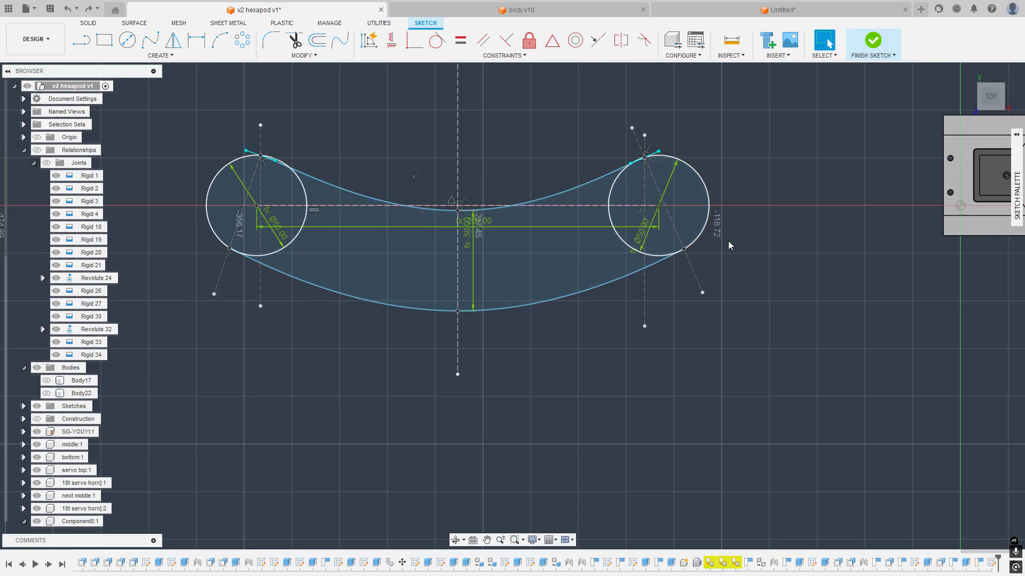
# Step: Move the upper spline's middle point down along the vertical centreline to Y -10 mm
pyautogui.scroll(5, 694, 224)
pyautogui.scroll(-3, 738, 288)
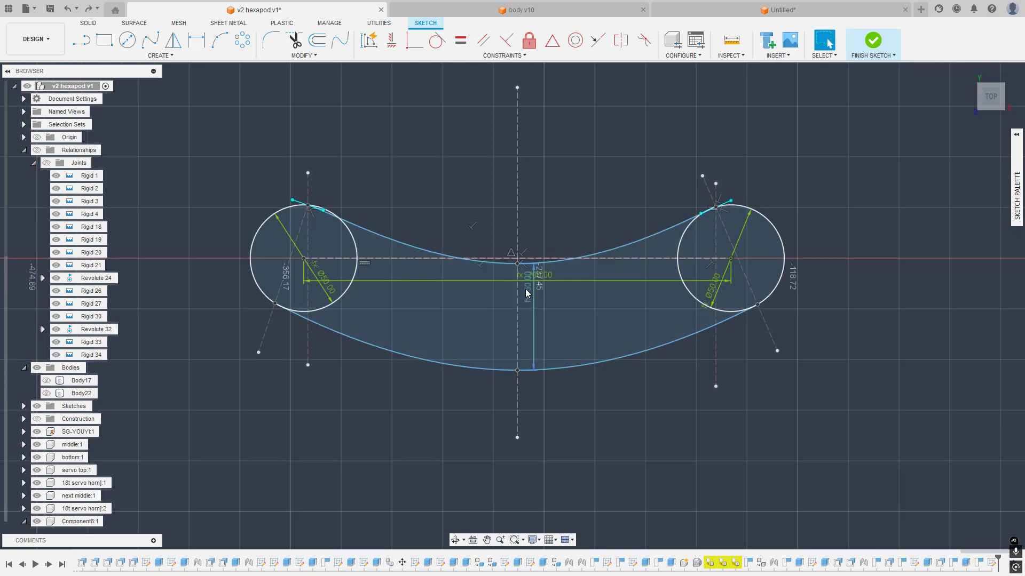
pyautogui.moveTo(518, 265)
pyautogui.mouseDown()
pyautogui.moveTo(521, 322)
pyautogui.moveTo(525, 234)
pyautogui.moveTo(518, 280)
pyautogui.mouseUp()
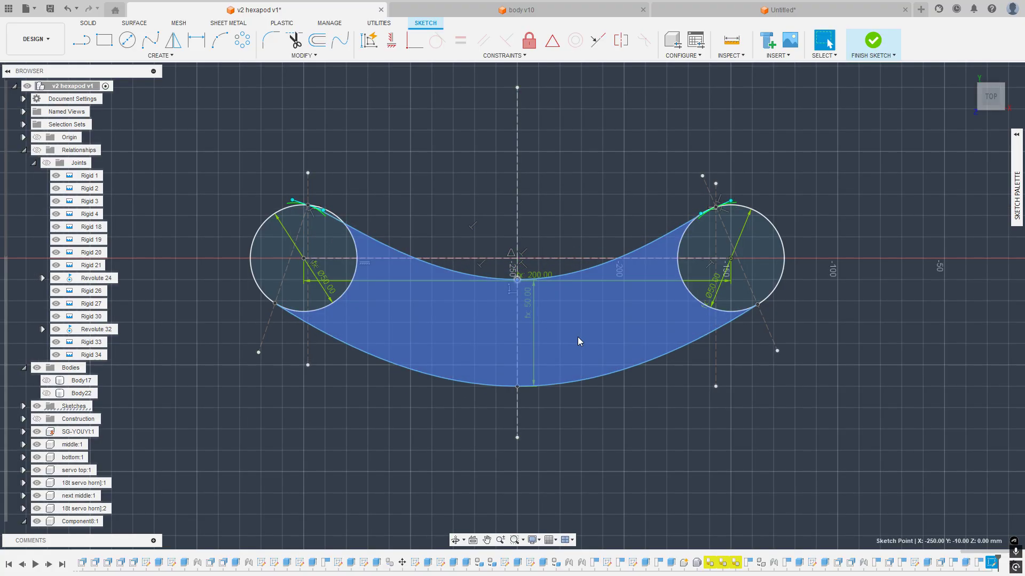
# Step: Rename the link outline sketch, Sketch51, as femur
pyautogui.rightClick(990, 564)
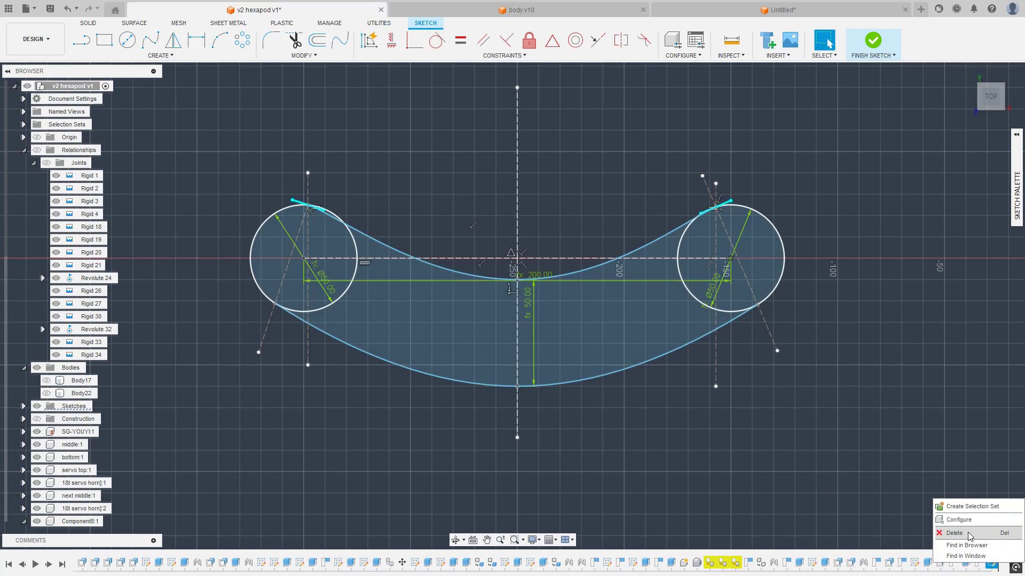
pyautogui.click(793, 482)
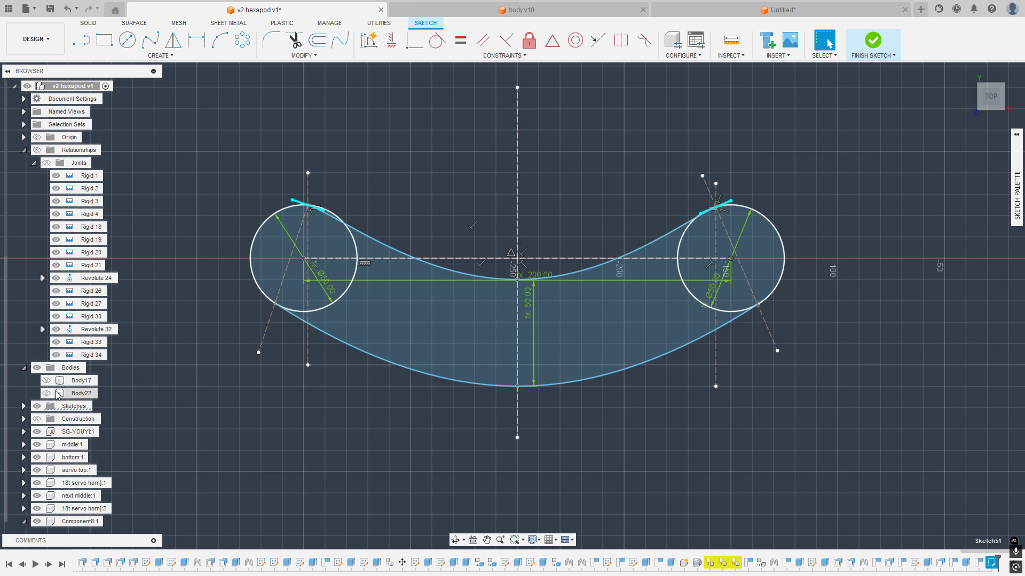
pyautogui.click(23, 406)
pyautogui.scroll(-10, 74, 376)
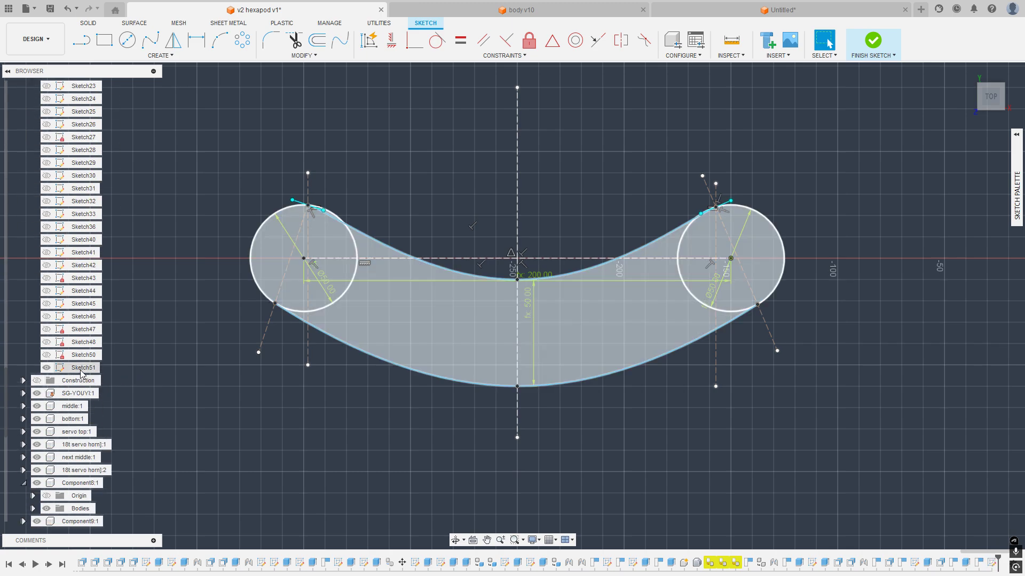
pyautogui.click(81, 368)
pyautogui.click(86, 368)
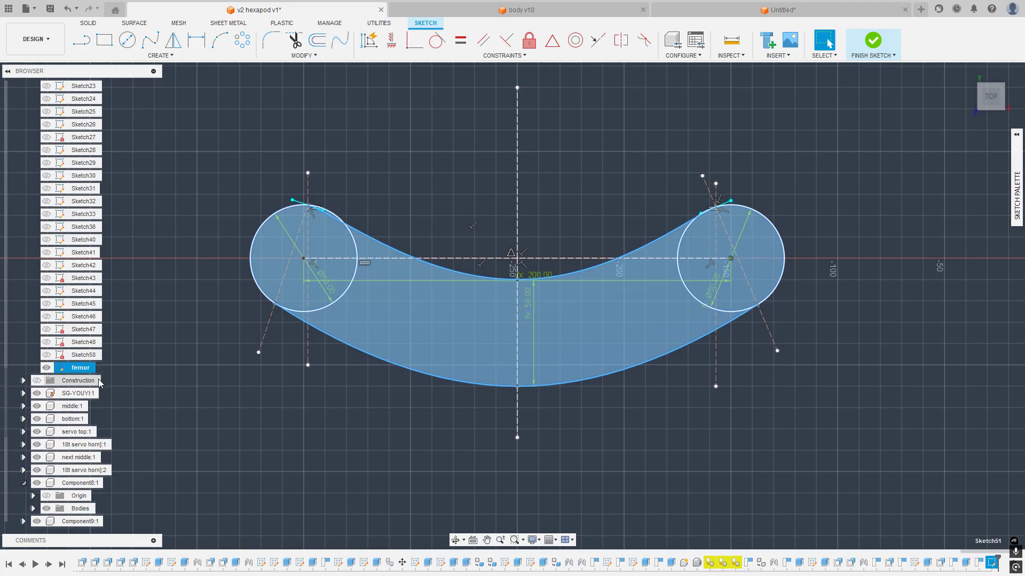
pyautogui.click(189, 386)
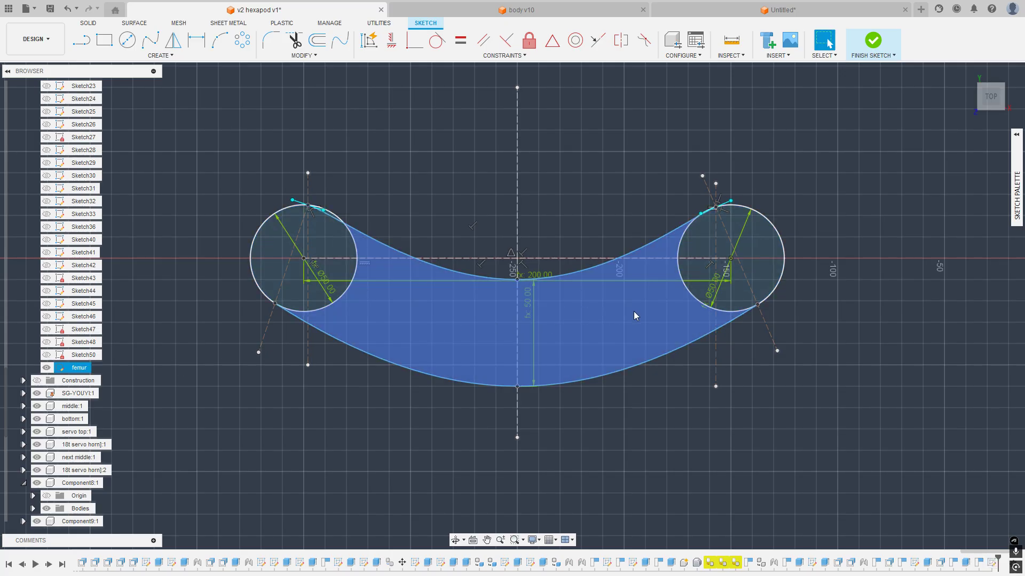
# Step: Move the outer tangent handle at the upper spline's right end to X -150, Y 28 mm
pyautogui.scroll(5, 687, 294)
pyautogui.moveTo(828, 321)
pyautogui.mouseDown(button='middle')
pyautogui.moveTo(837, 325)
pyautogui.moveTo(707, 392)
pyautogui.mouseUp(button='middle')
pyautogui.moveTo(758, 425); pyautogui.dragTo(764, 393)
pyautogui.moveTo(638, 104); pyautogui.dragTo(598, 198, button='middle')
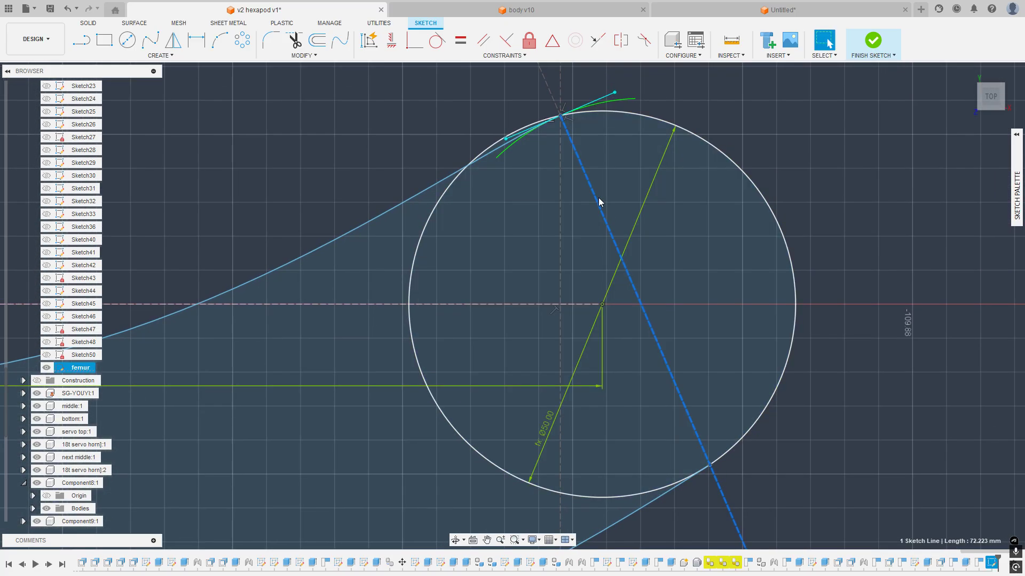
pyautogui.moveTo(614, 93); pyautogui.dragTo(604, 91)
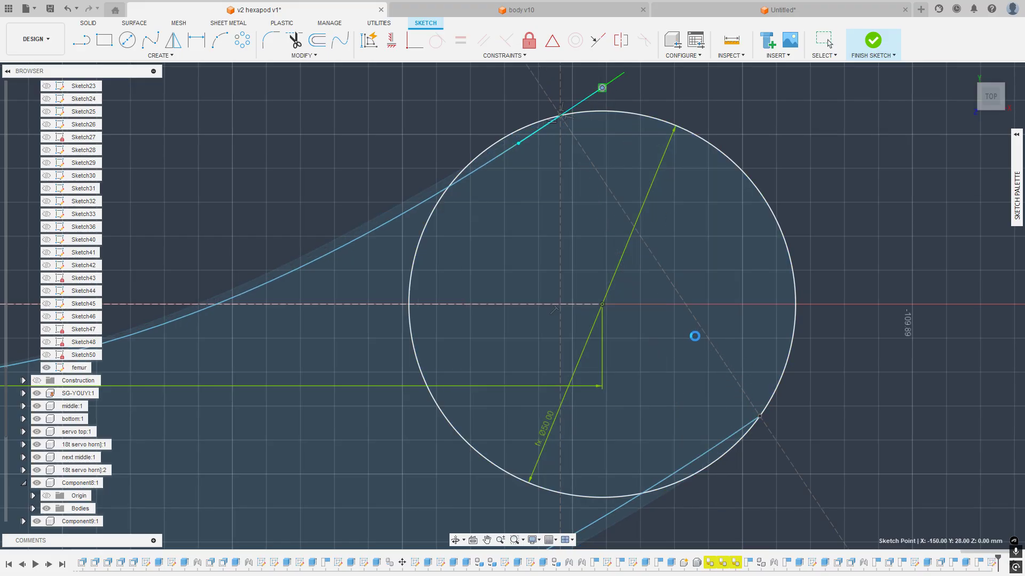
# Step: Shift the right slanted construction line so the lower spline's right end slides down along the circle
pyautogui.scroll(-5, 645, 337)
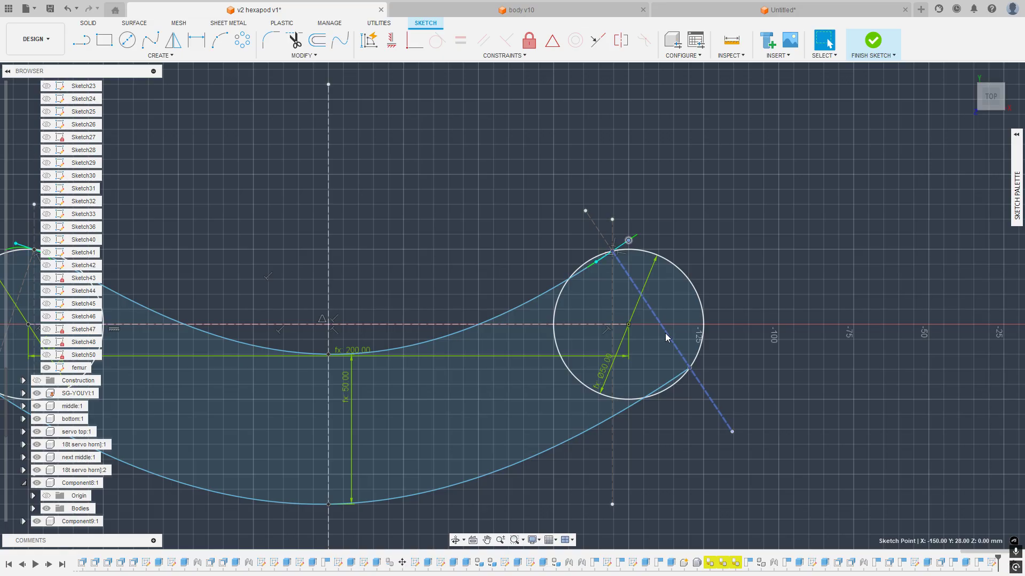
pyautogui.click(655, 345)
pyautogui.moveTo(654, 346)
pyautogui.mouseDown()
pyautogui.moveTo(643, 360)
pyautogui.moveTo(658, 360)
pyautogui.mouseUp()
pyautogui.scroll(5, 658, 360)
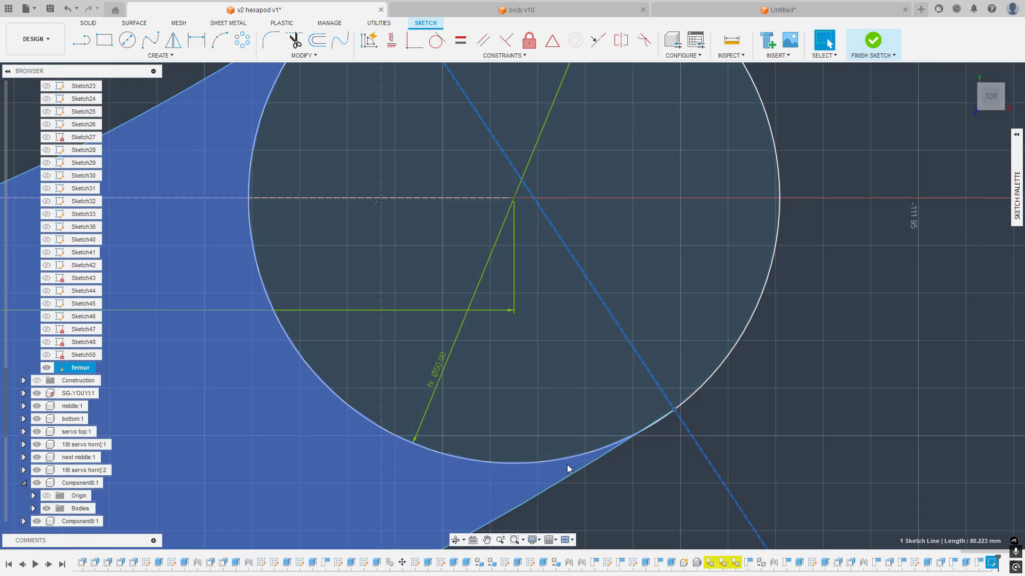
# Step: Examine how the upper spline meets the right and left circles and check the link's closed profiles
pyautogui.moveTo(541, 313); pyautogui.dragTo(700, 547, button='middle')
pyautogui.scroll(5, 554, 236)
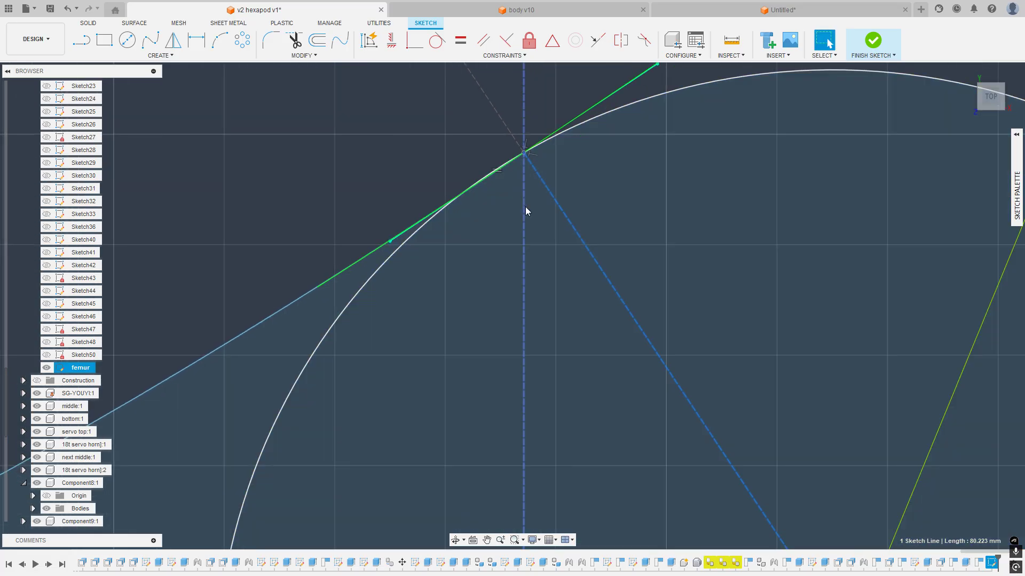
pyautogui.scroll(-4, 524, 234)
pyautogui.scroll(-15, 536, 279)
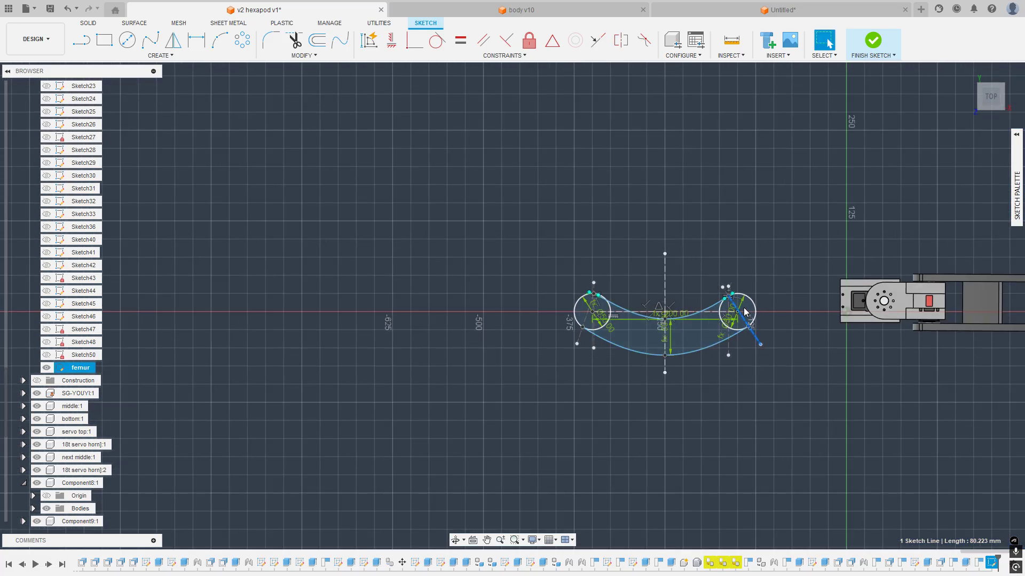
pyautogui.moveTo(466, 325)
pyautogui.keyDown('shift'); pyautogui.mouseDown(button='middle')
pyautogui.moveTo(537, 271)
pyautogui.moveTo(492, 331)
pyautogui.mouseUp(button='middle'); pyautogui.keyUp('shift')
pyautogui.scroll(6, 492, 331)
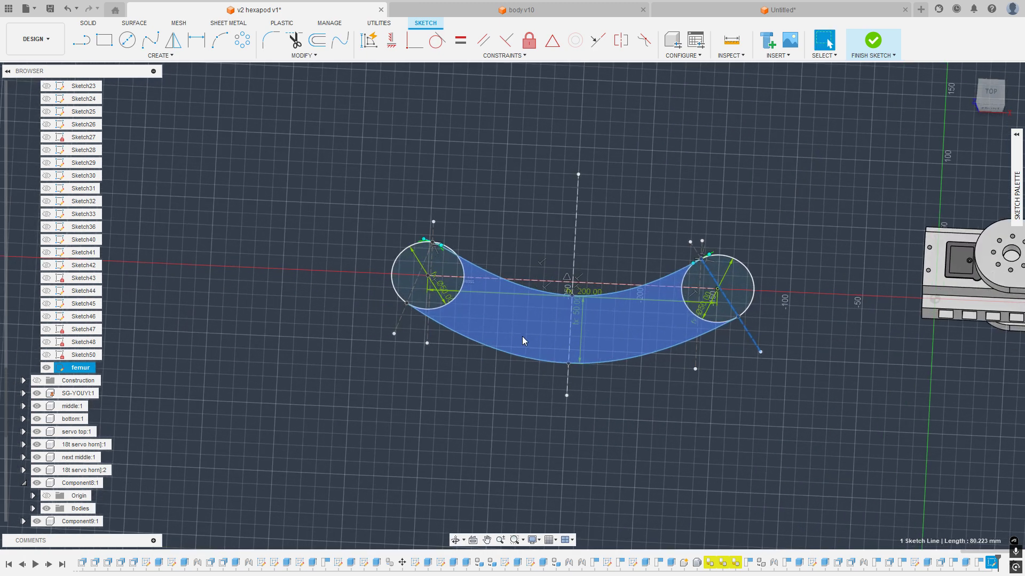
pyautogui.click(453, 265)
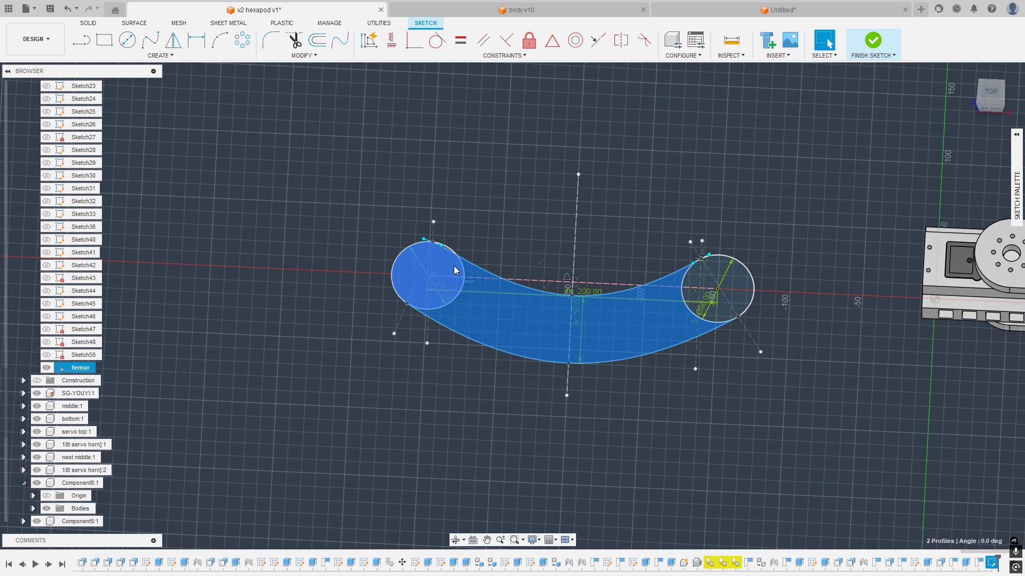
pyautogui.click(481, 223)
pyautogui.scroll(6, 443, 266)
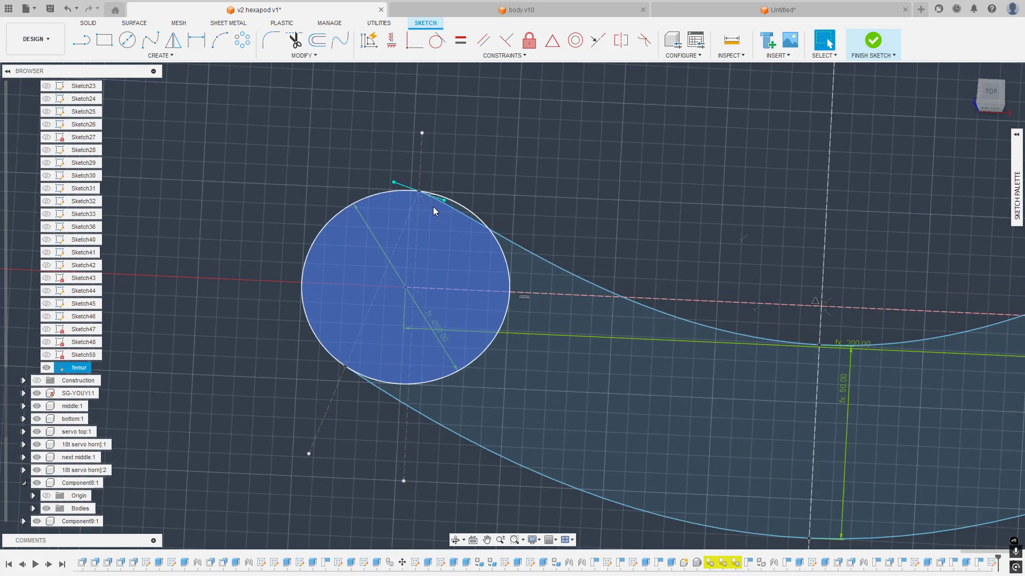
pyautogui.scroll(-8, 416, 192)
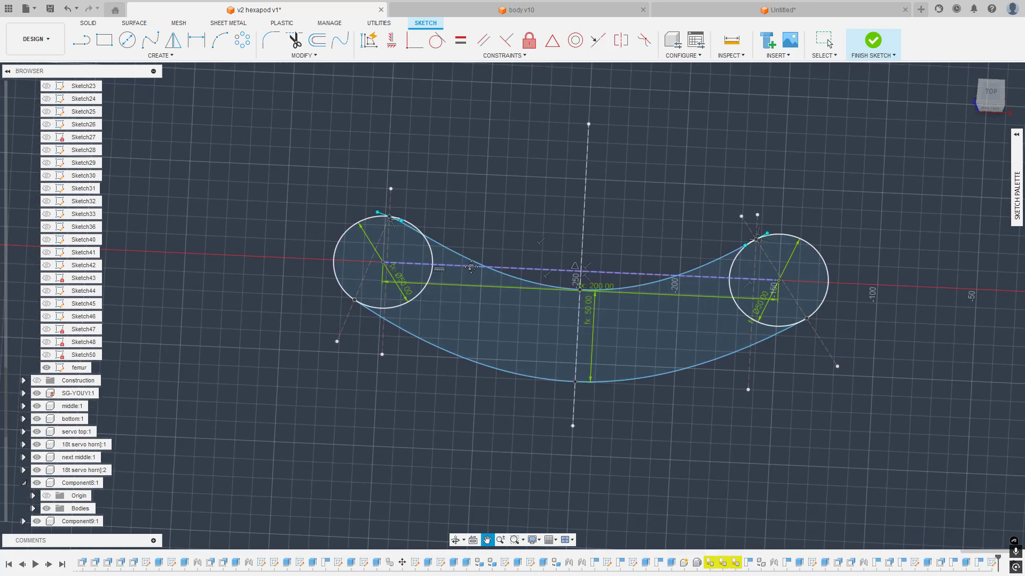
pyautogui.scroll(3, 402, 262)
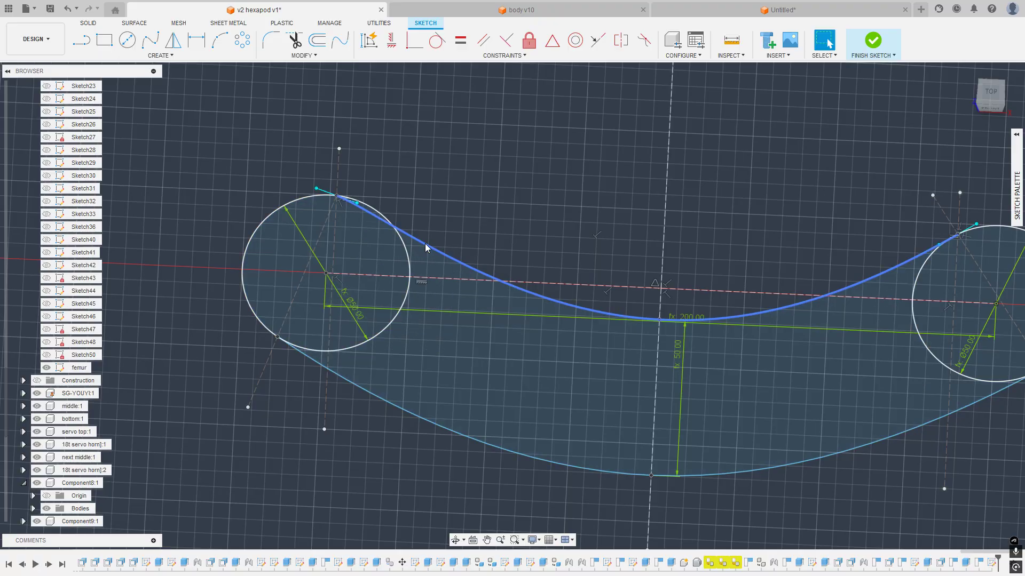
# Step: Slide the upper spline's left end along the left circle to about X -340, Y 23 mm
pyautogui.moveTo(339, 196); pyautogui.dragTo(368, 199)
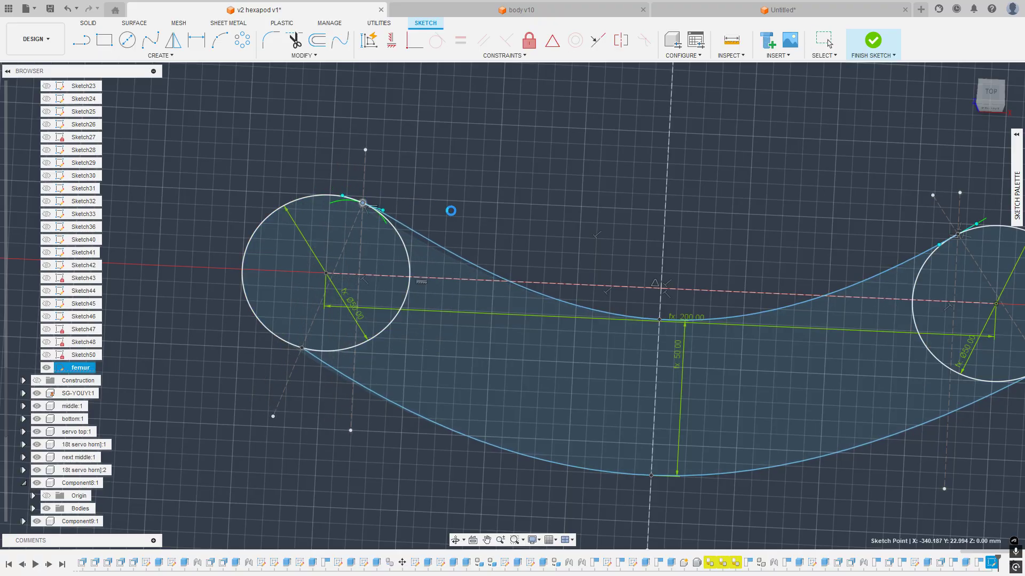
pyautogui.scroll(-2, 950, 258)
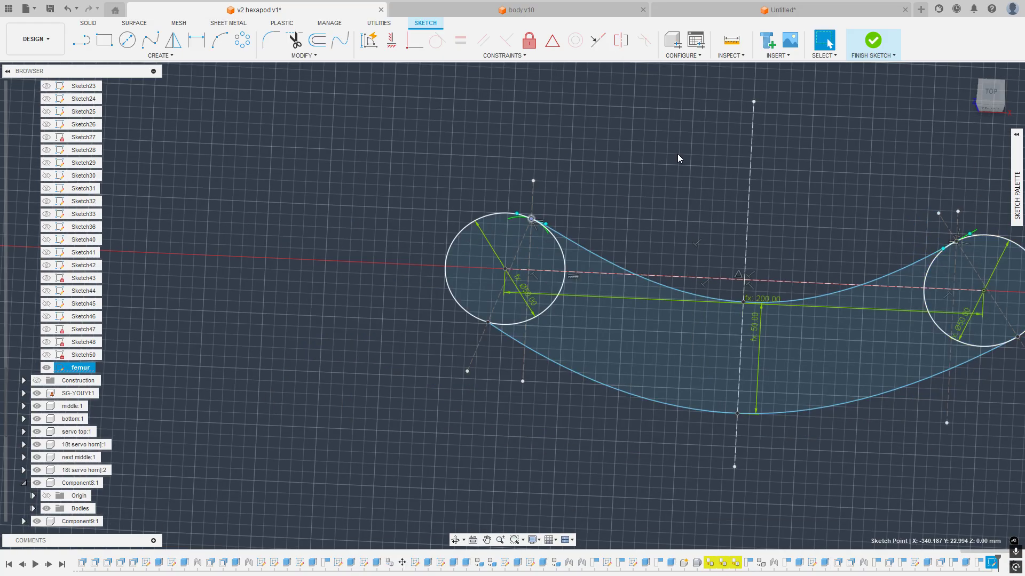
pyautogui.moveTo(611, 169); pyautogui.dragTo(420, 136, button='middle')
pyautogui.click(504, 55)
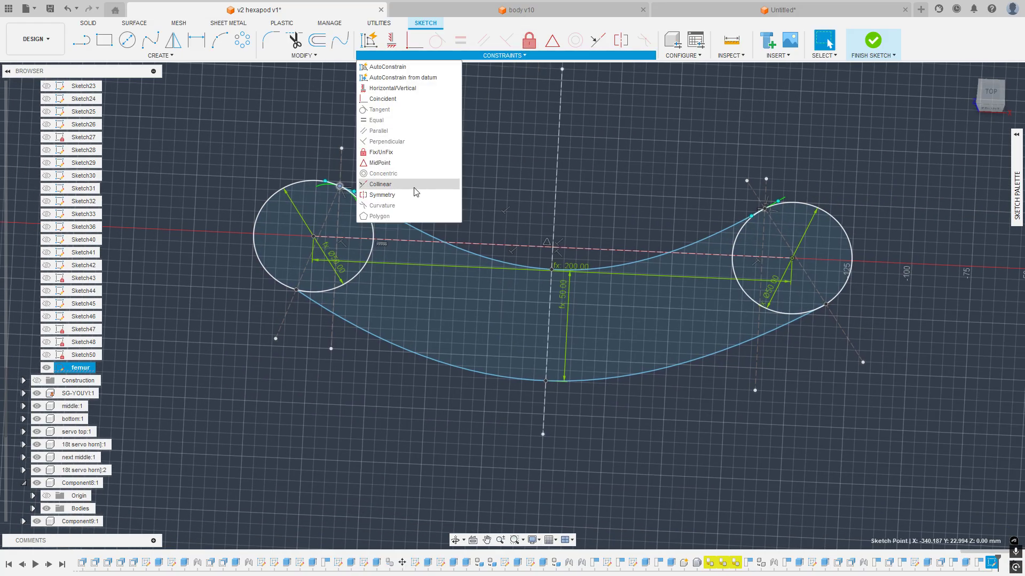
pyautogui.click(382, 195)
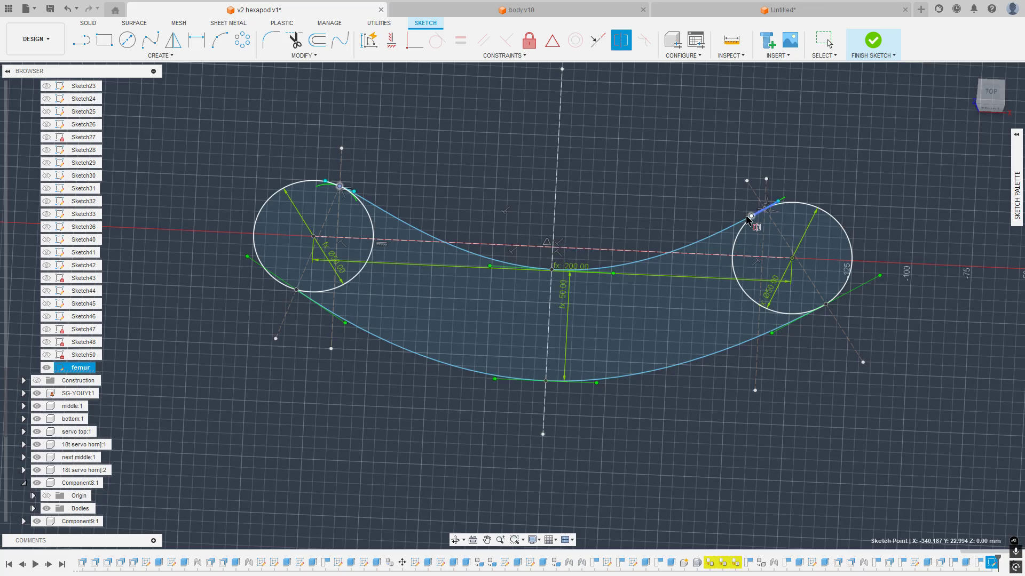
pyautogui.press('Escape')
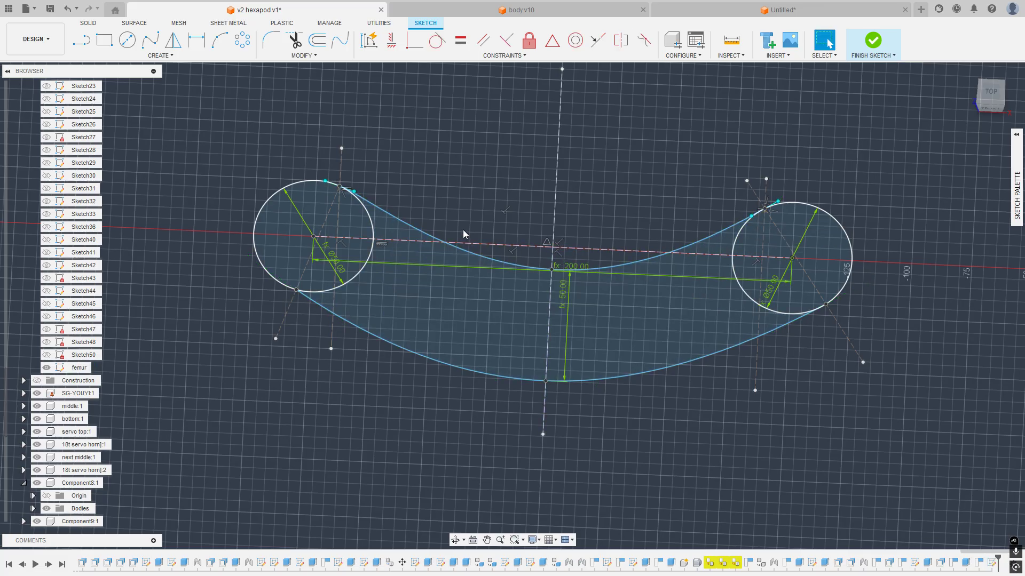
# Step: Move the left slanted line's lower end to about X -378, Y -42 mm and make the line equal in length to the right slanted line
pyautogui.click(990, 92)
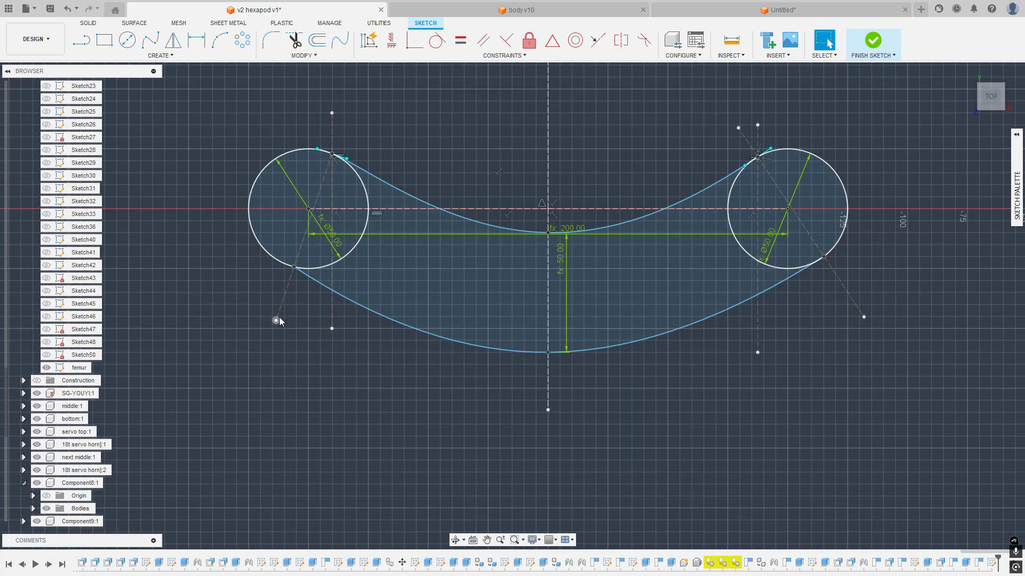
pyautogui.moveTo(276, 320)
pyautogui.mouseDown()
pyautogui.moveTo(247, 302)
pyautogui.moveTo(237, 304)
pyautogui.moveTo(242, 311)
pyautogui.mouseUp()
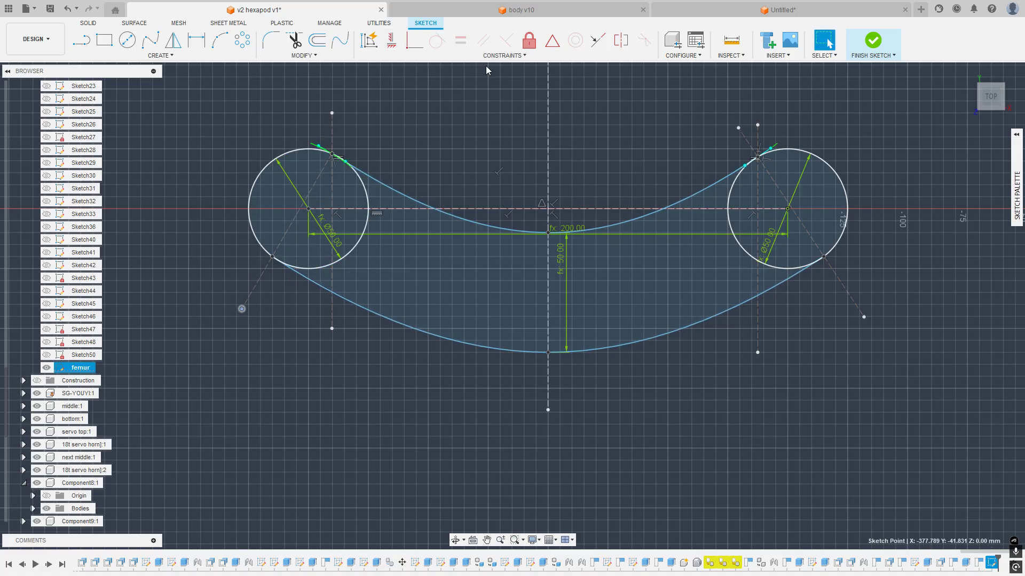
pyautogui.click(461, 40)
pyautogui.click(257, 290)
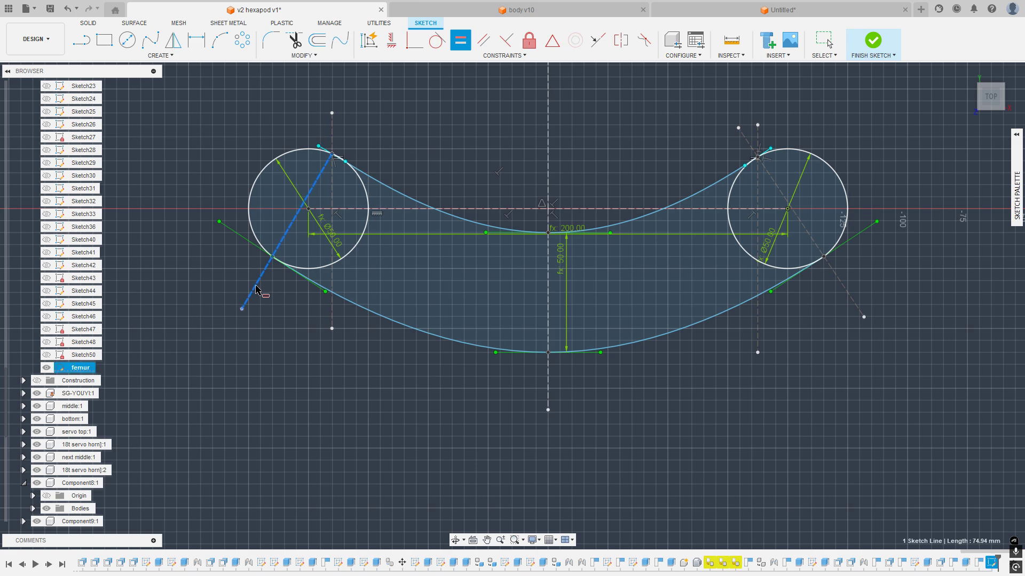
pyautogui.click(849, 294)
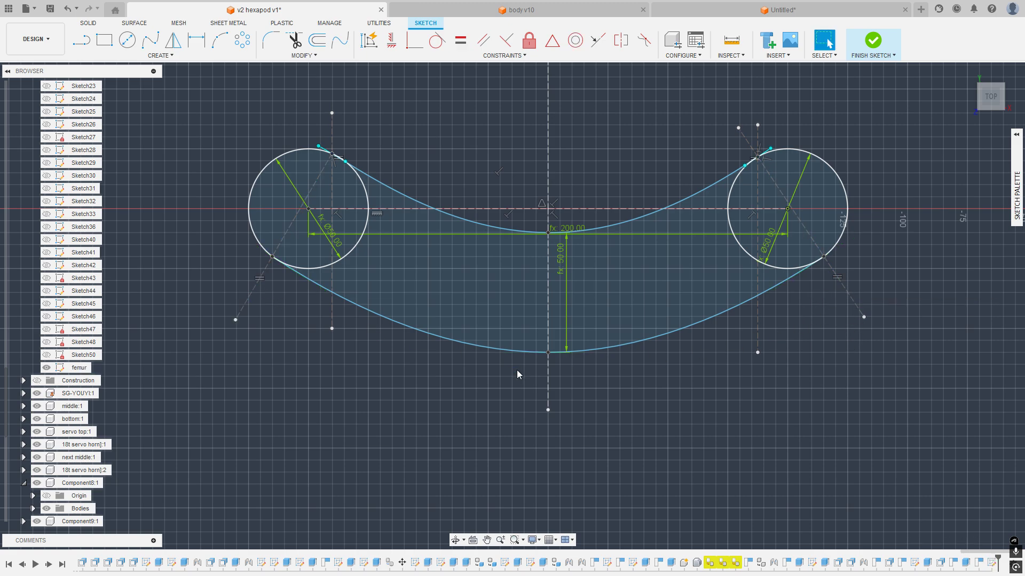
# Step: Shorten the two equal slanted construction lines by moving the left one's lower end inward
pyautogui.moveTo(237, 323)
pyautogui.mouseDown()
pyautogui.moveTo(290, 336)
pyautogui.moveTo(220, 325)
pyautogui.moveTo(238, 297)
pyautogui.moveTo(224, 318)
pyautogui.moveTo(249, 304)
pyautogui.mouseUp()
pyautogui.click(463, 111)
# Step: Apply AutoConstrain to the femur sketch using Result 1
pyautogui.click(502, 56)
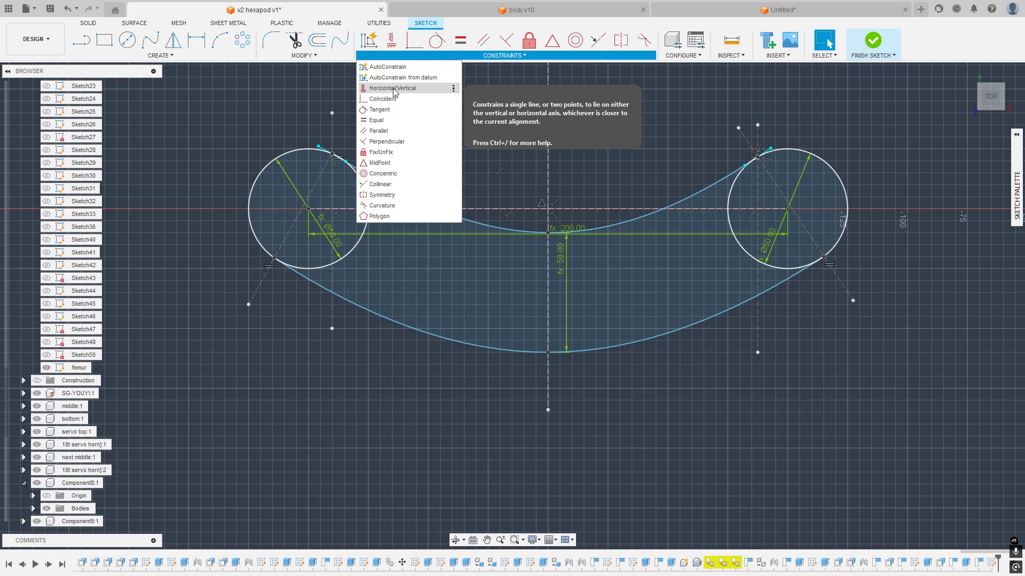
pyautogui.click(399, 68)
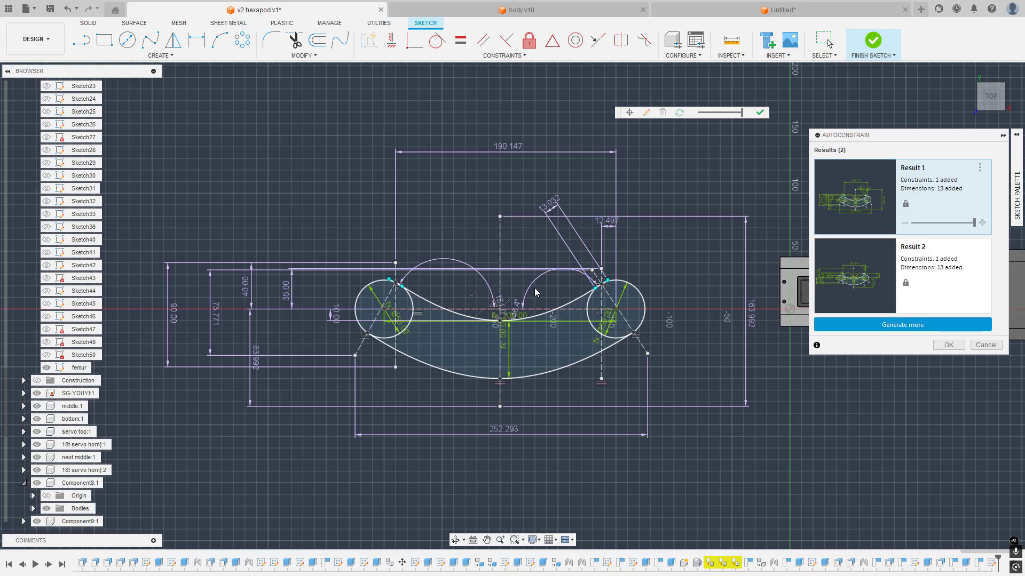
pyautogui.scroll(3, 529, 294)
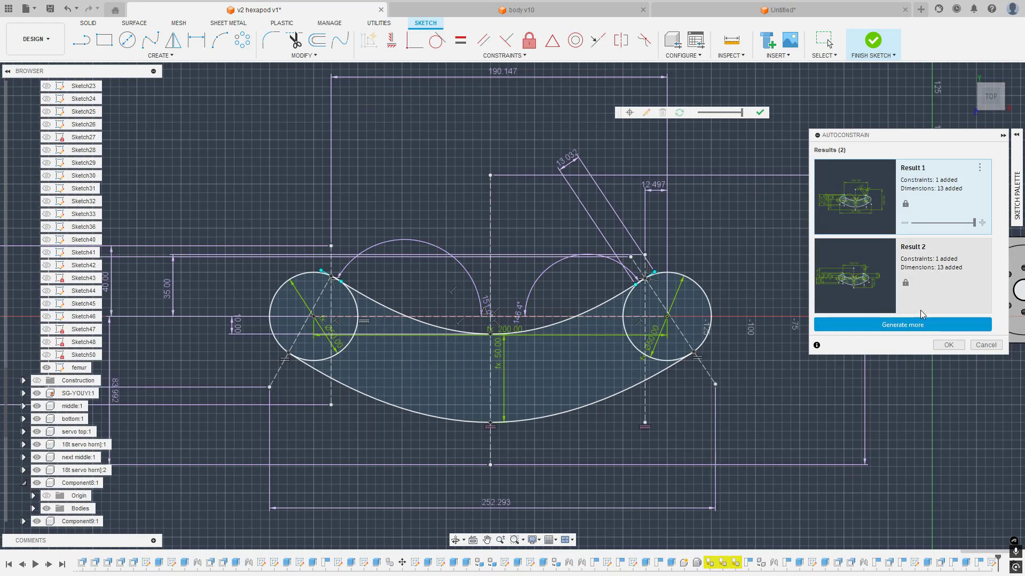
pyautogui.click(946, 345)
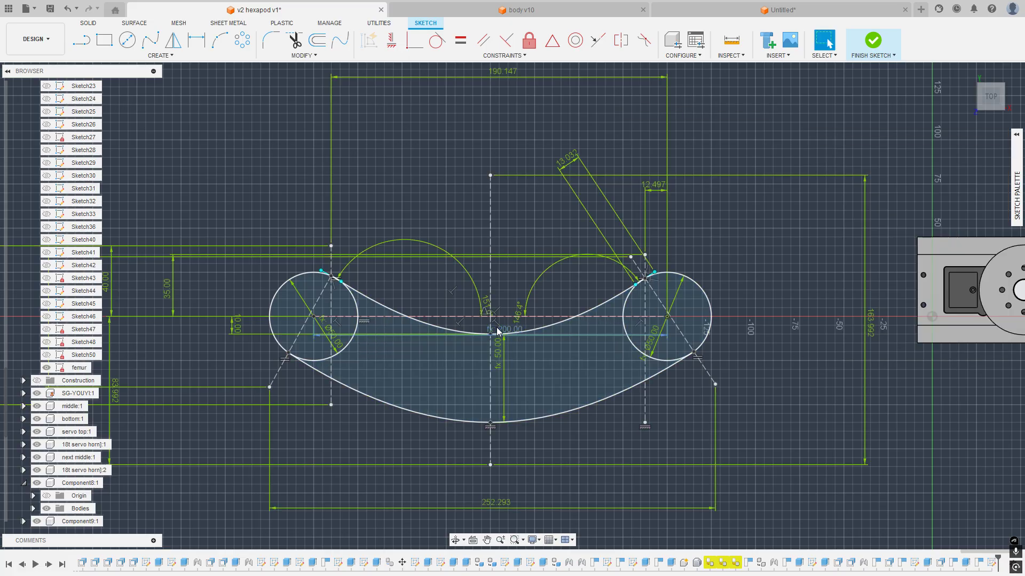
# Step: Try setting the angle dimension at the upper spline's right end to 130 degrees
pyautogui.scroll(3, 516, 317)
pyautogui.doubleClick(546, 294)
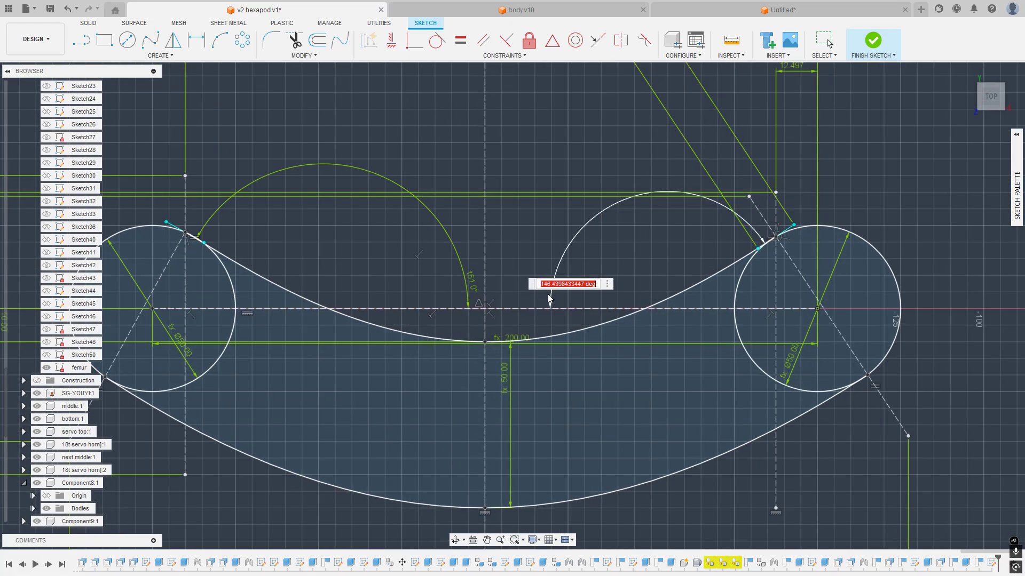
pyautogui.write('130')
pyautogui.press('Return')
pyautogui.scroll(-3, 607, 310)
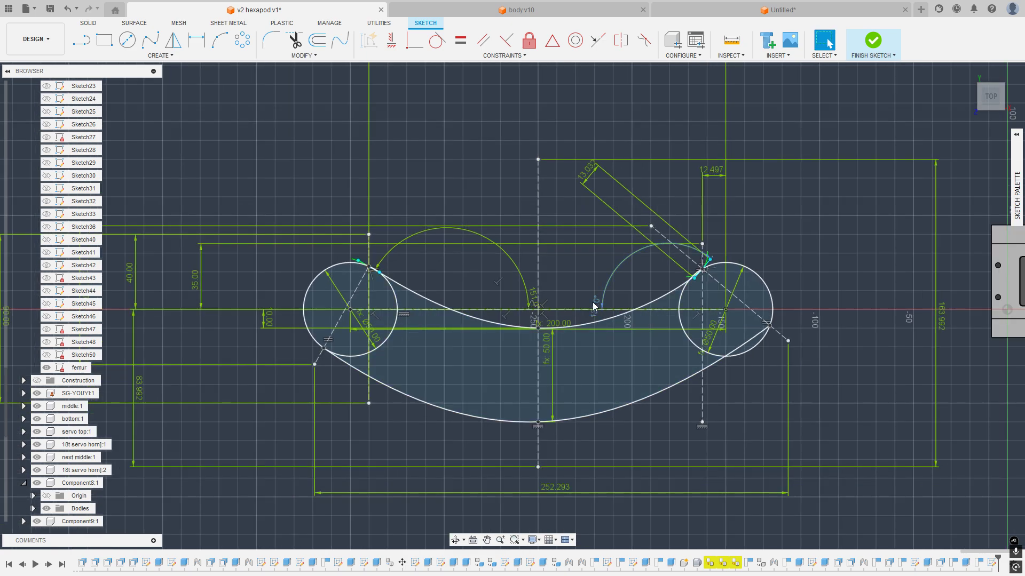
# Step: Undo the 130-degree angle change and the automatically added constraints and dimensions
pyautogui.hotkey('ctrl', 'z')
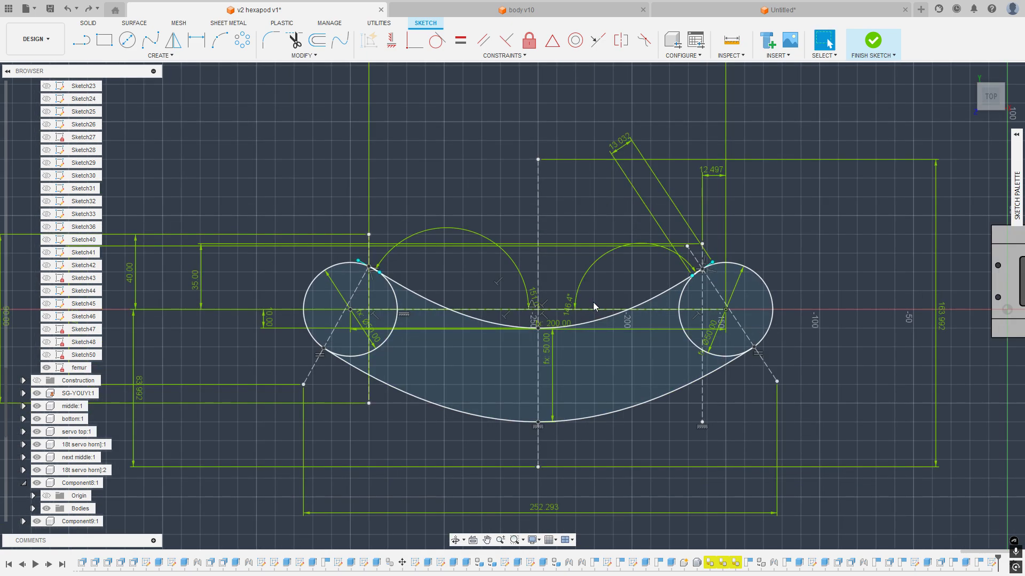
pyautogui.hotkey('ctrl', 'y')
pyautogui.hotkey('ctrl', 'z')
pyautogui.hotkey('ctrl', 'z')
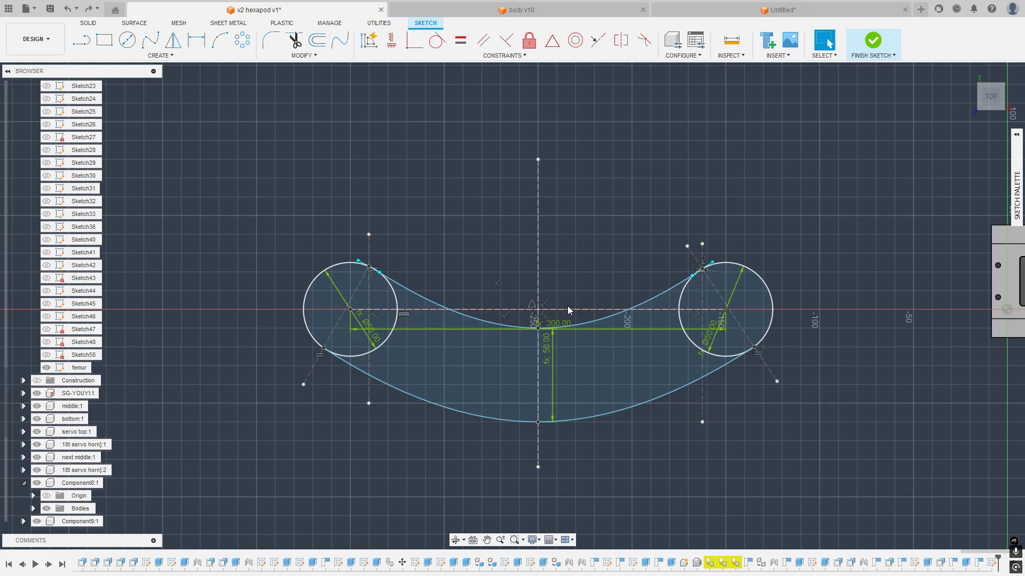
# Step: Move the right slanted construction line's lower end to X -120, Y -40 mm
pyautogui.moveTo(795, 373)
pyautogui.mouseDown()
pyautogui.moveTo(817, 348)
pyautogui.moveTo(750, 389)
pyautogui.moveTo(622, 404)
pyautogui.moveTo(786, 380)
pyautogui.mouseUp()
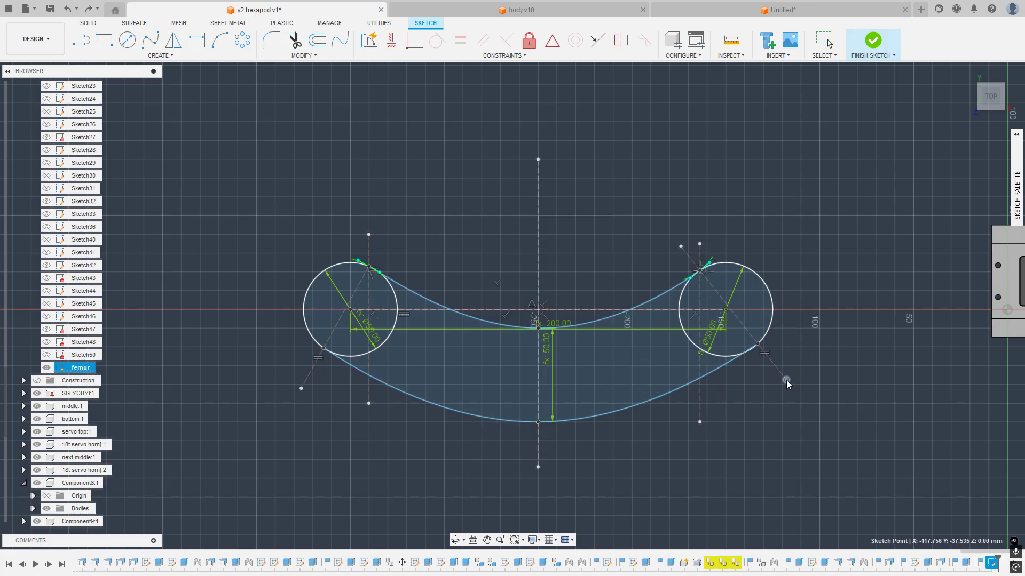
pyautogui.click(746, 337)
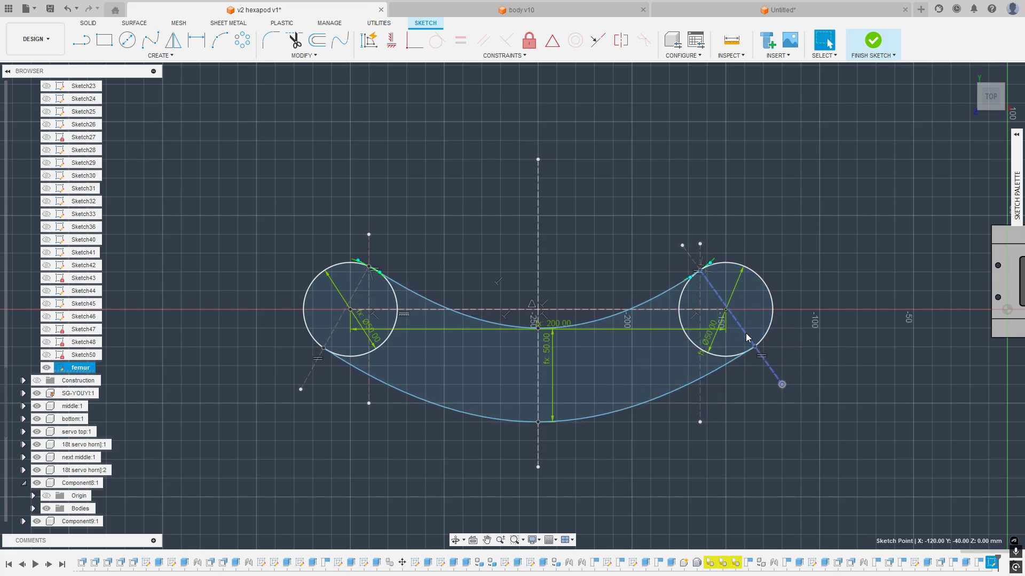
# Step: Shift the right slanted construction line's lower end farther outward, making the line about 79 mm long
pyautogui.click(338, 320)
pyautogui.scroll(4, 749, 321)
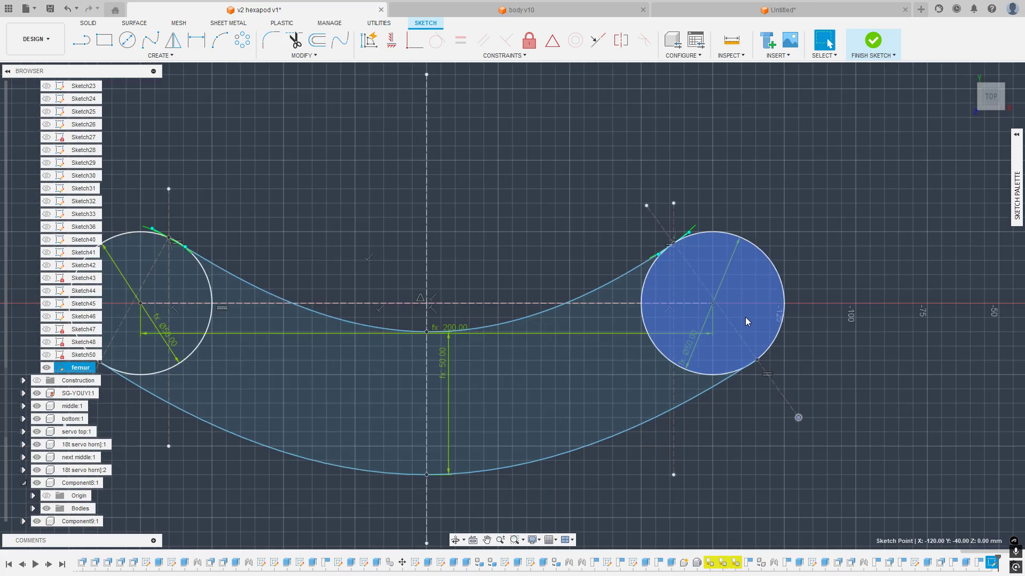
pyautogui.moveTo(776, 386)
pyautogui.mouseDown()
pyautogui.moveTo(813, 367)
pyautogui.moveTo(761, 407)
pyautogui.moveTo(783, 398)
pyautogui.mouseUp()
pyautogui.scroll(-4, 783, 399)
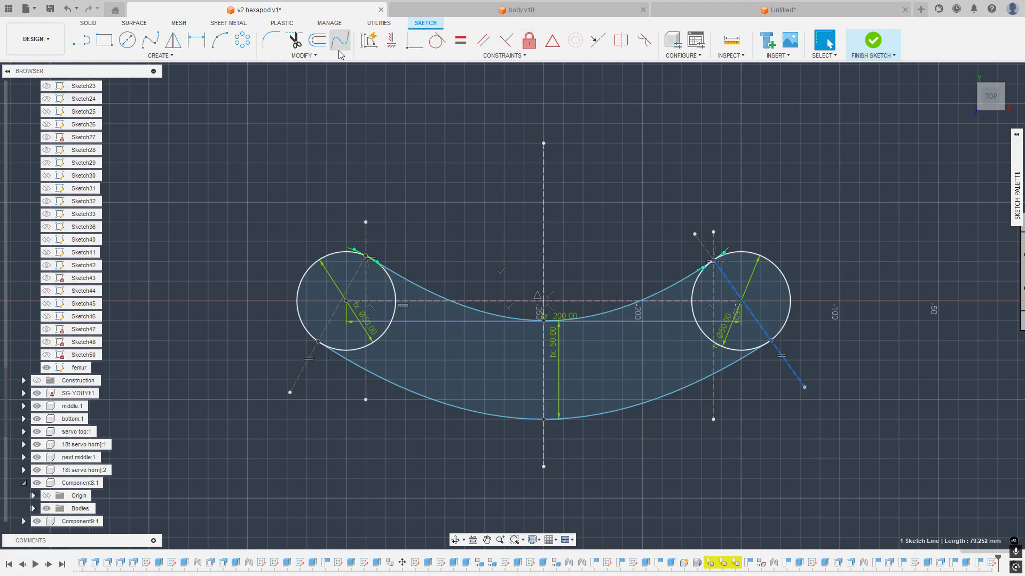
# Step: Dimension the upper spline's right end point at 86 mm from the vertical centre line
pyautogui.press('d')
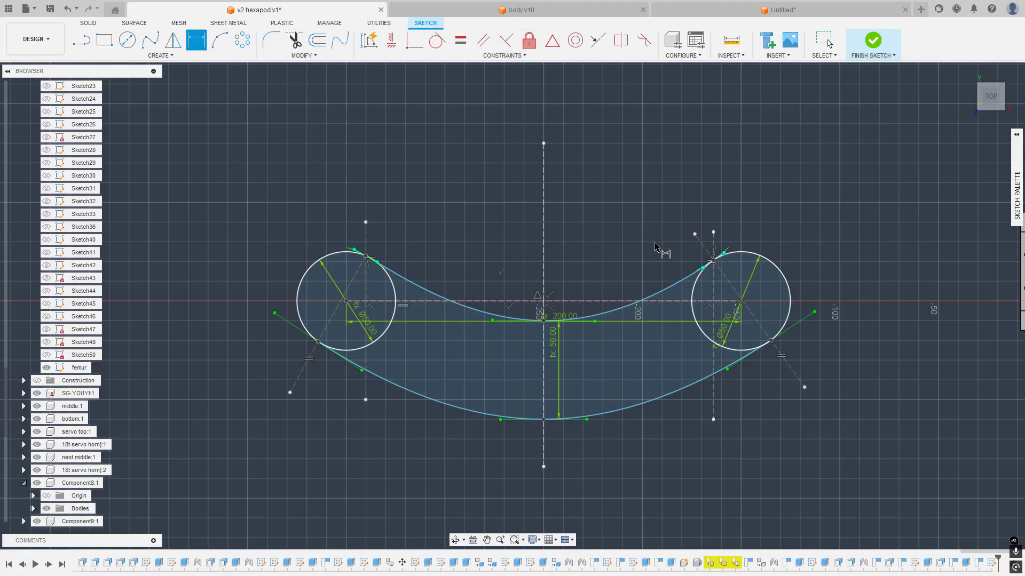
pyautogui.click(544, 276)
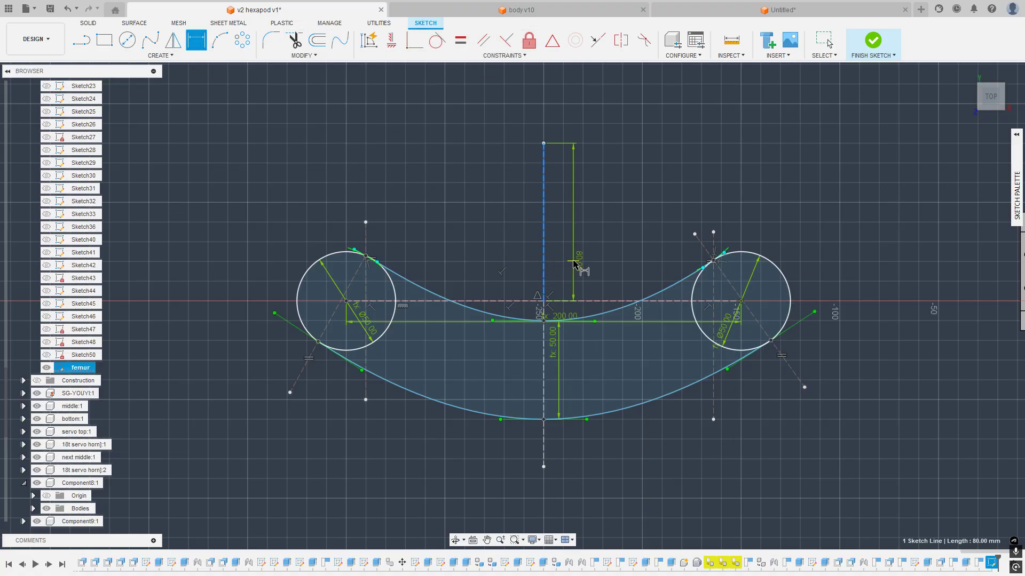
pyautogui.click(712, 261)
pyautogui.click(654, 250)
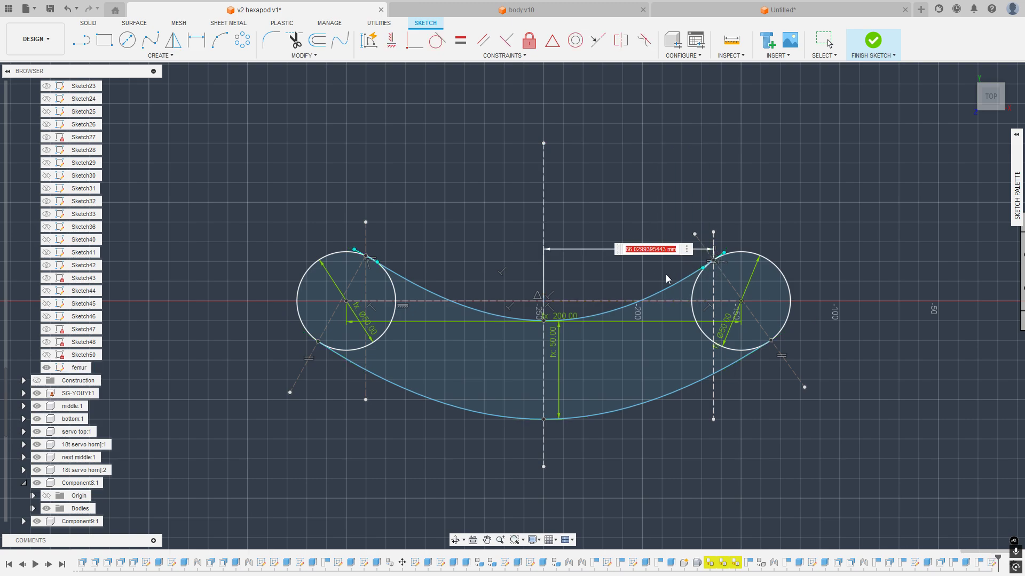
pyautogui.write('7')
pyautogui.press('Return')
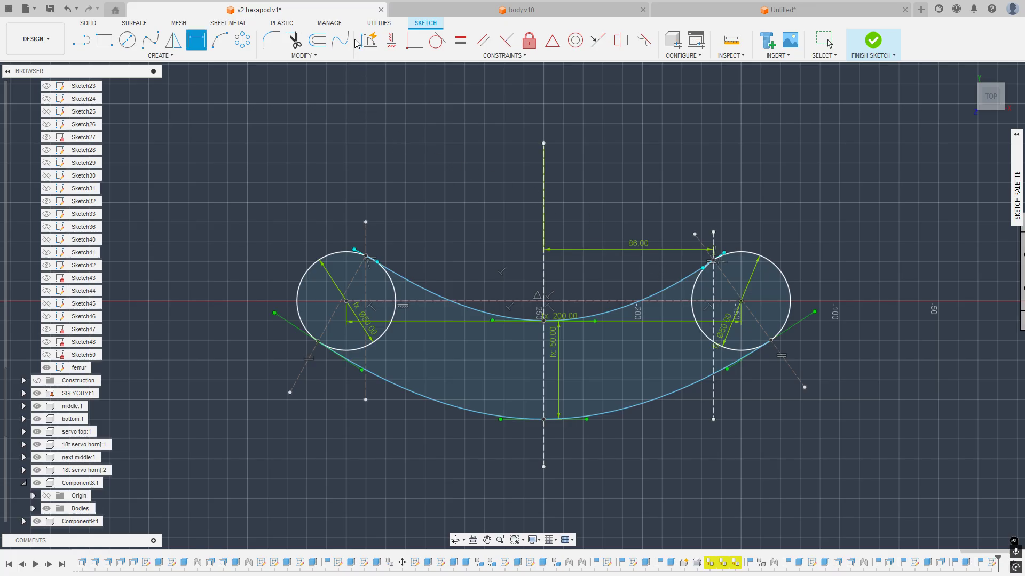
# Step: Dimension the upper spline's left end point at 86 mm from the vertical centre line
pyautogui.click(543, 265)
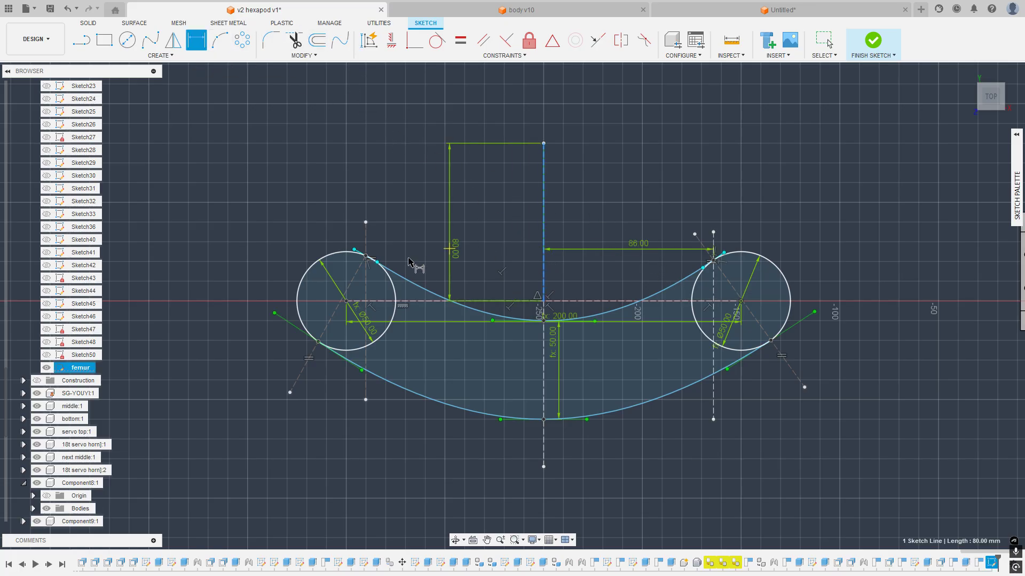
pyautogui.click(366, 255)
pyautogui.click(447, 249)
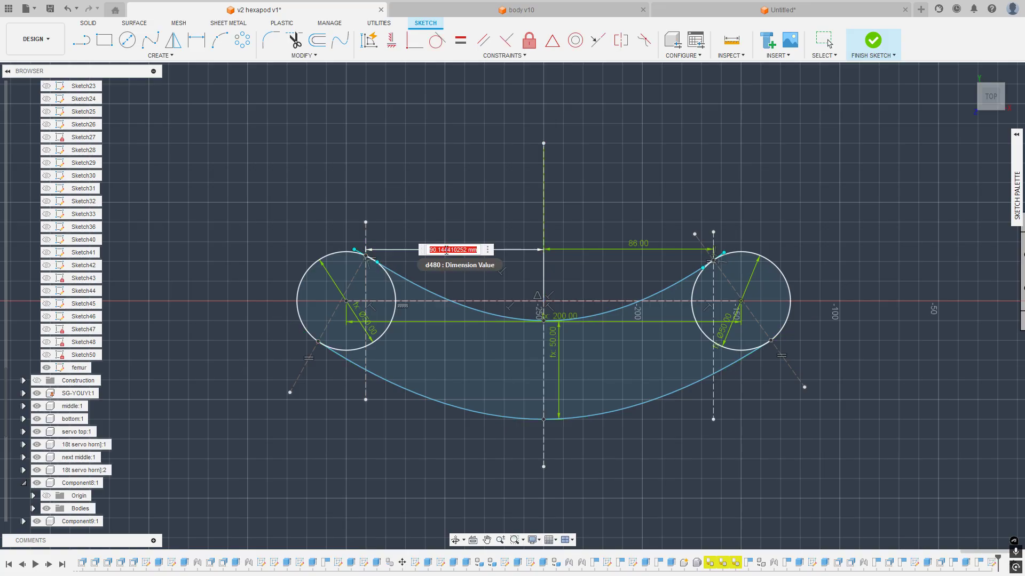
pyautogui.write('7')
pyautogui.press('Return')
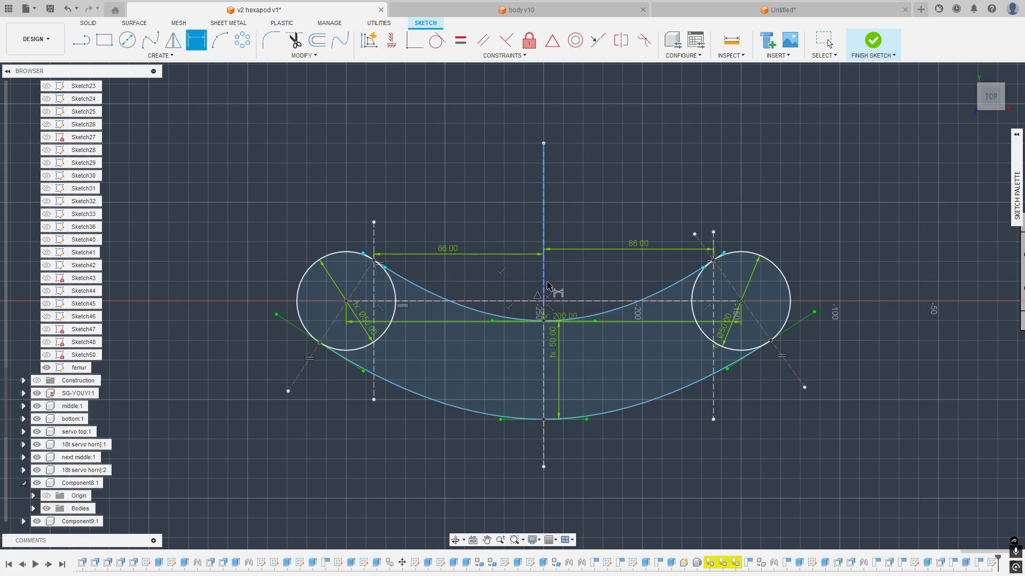
# Step: Dimension the lower spline's right end point at 115 mm from the vertical centre line
pyautogui.click(772, 342)
pyautogui.click(544, 391)
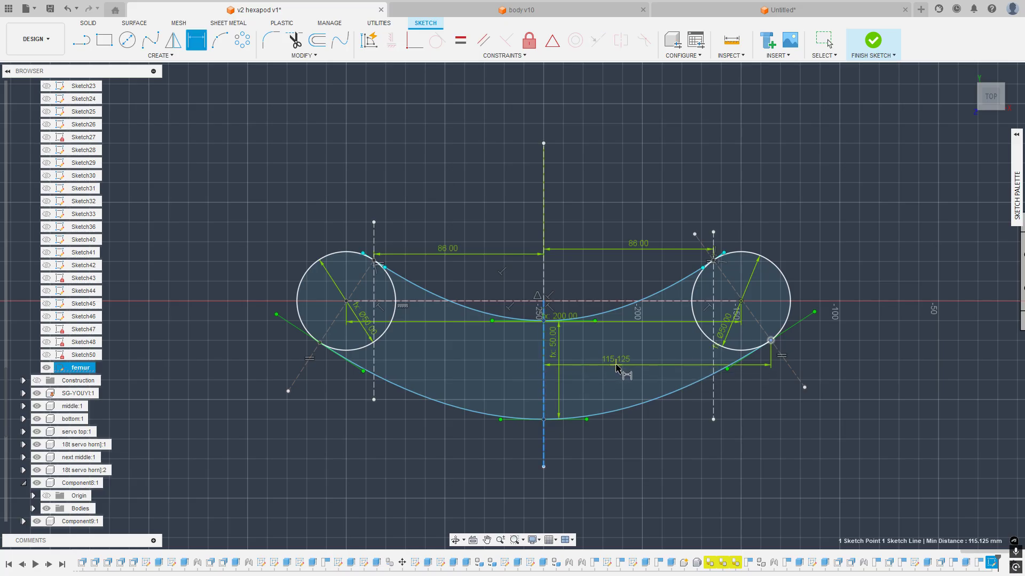
pyautogui.click(635, 384)
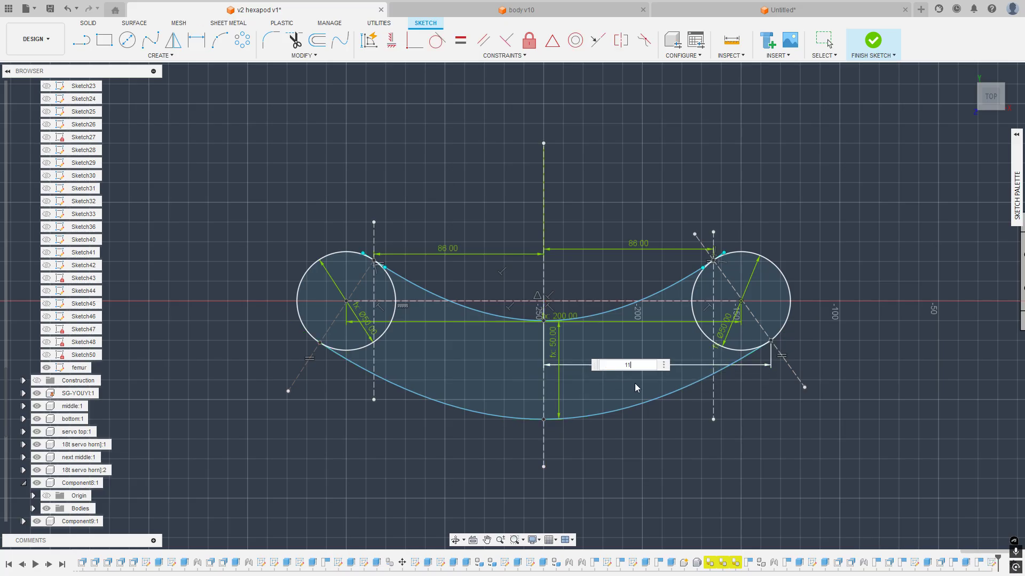
pyautogui.press('Return')
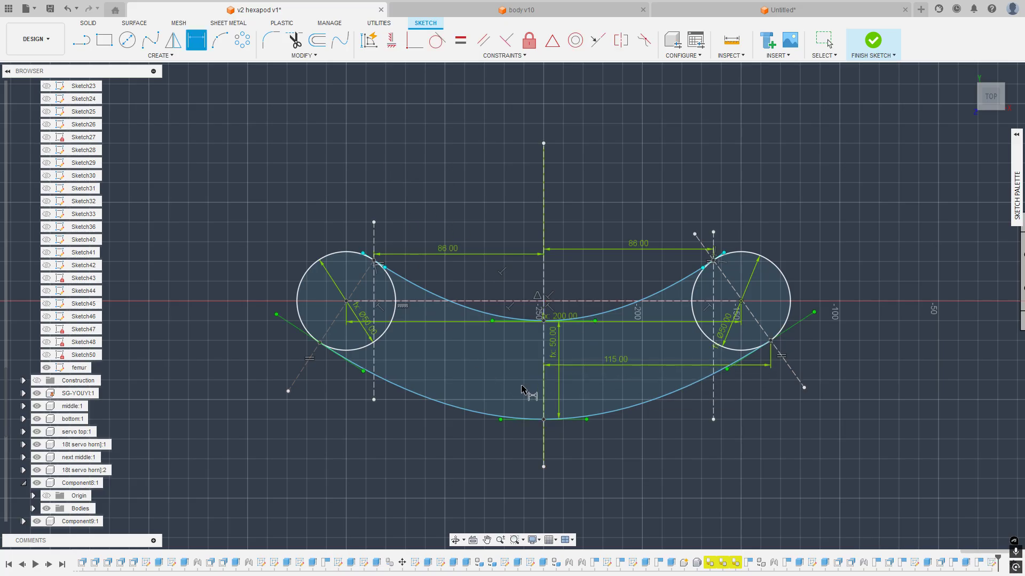
# Step: Dimension the lower spline's left end point at 115 mm from the vertical centre line
pyautogui.click(542, 385)
pyautogui.click(319, 343)
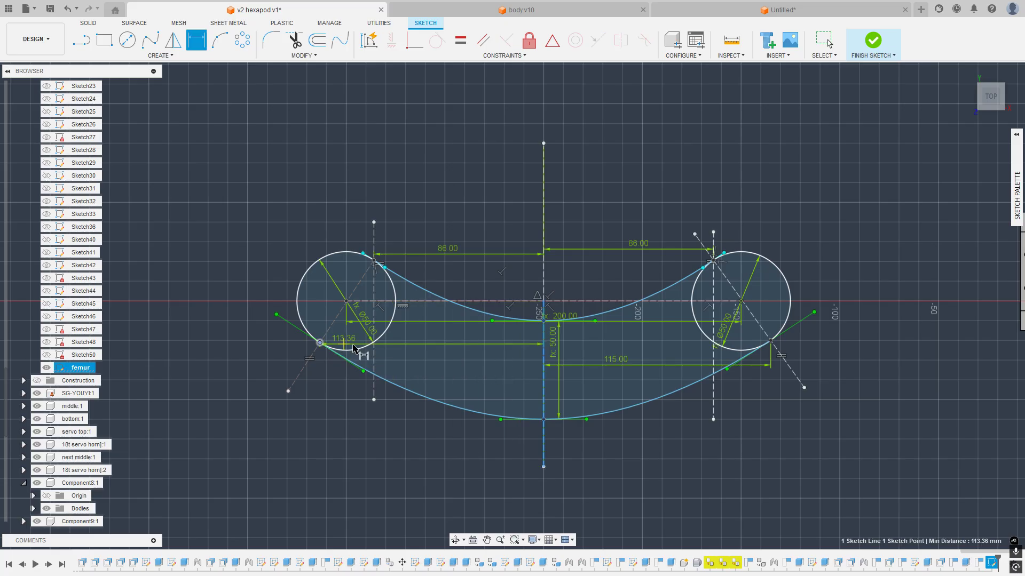
pyautogui.click(451, 359)
pyautogui.write('115')
pyautogui.press('Return')
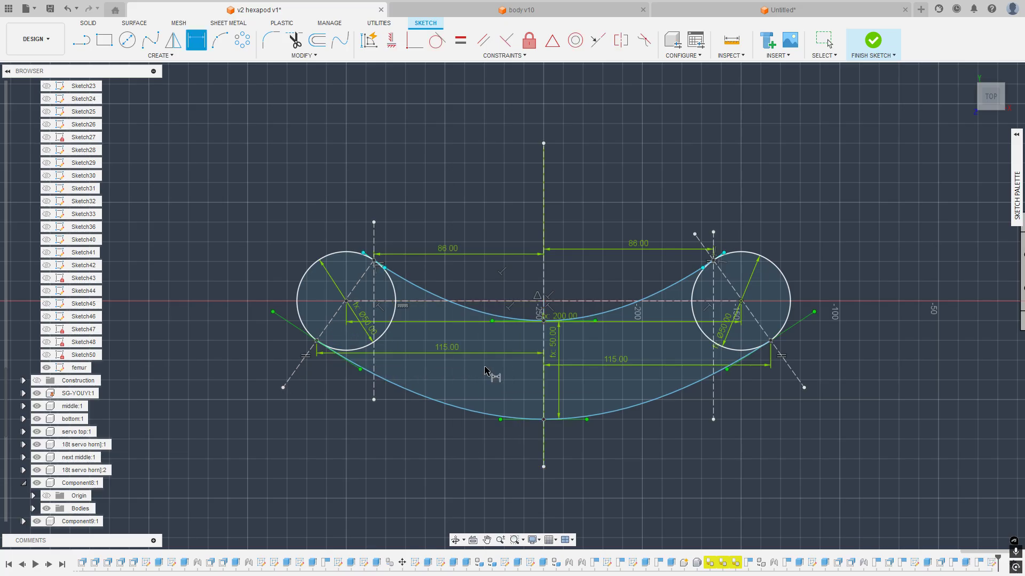
pyautogui.press('Escape')
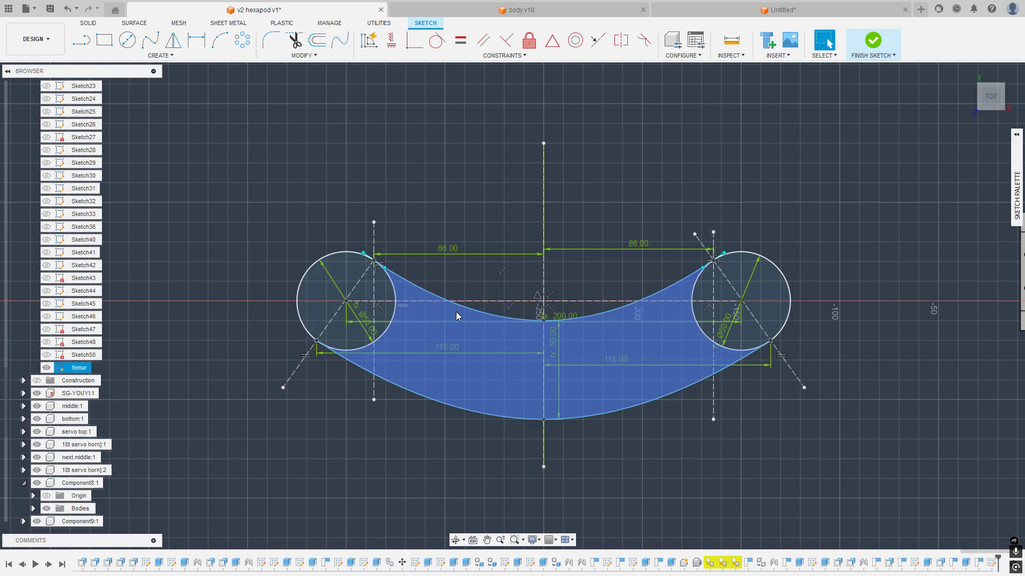
# Step: Extrude the curved middle profile and both end circles of the femur sketch by 10 mm as a new body
pyautogui.scroll(-3, 517, 345)
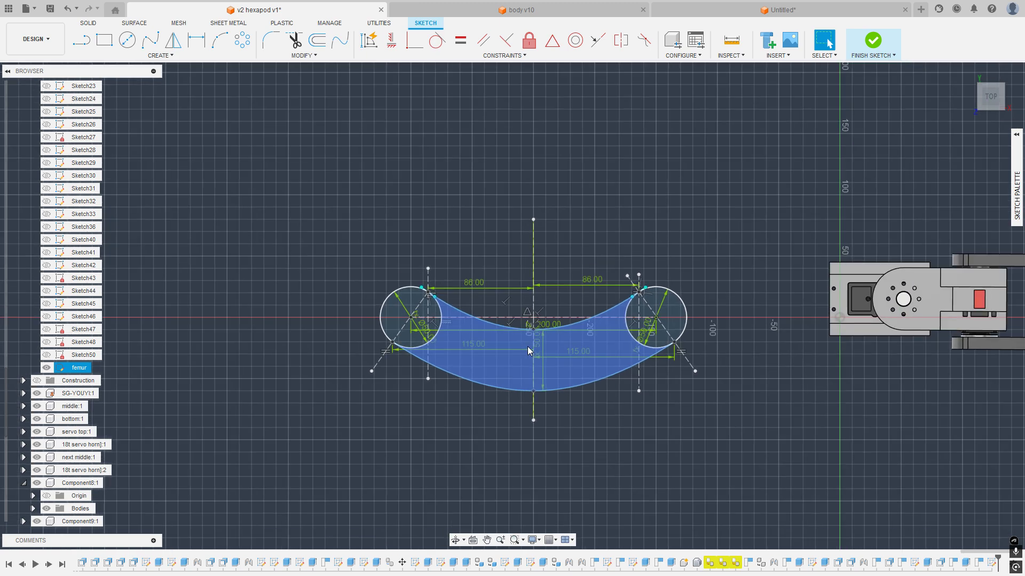
pyautogui.scroll(4, 528, 349)
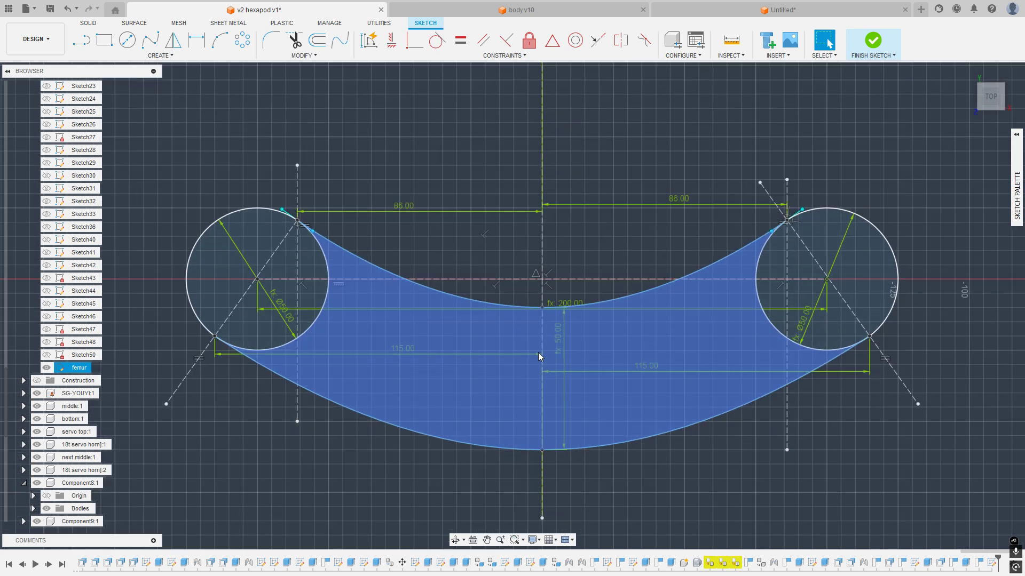
pyautogui.scroll(-4, 559, 345)
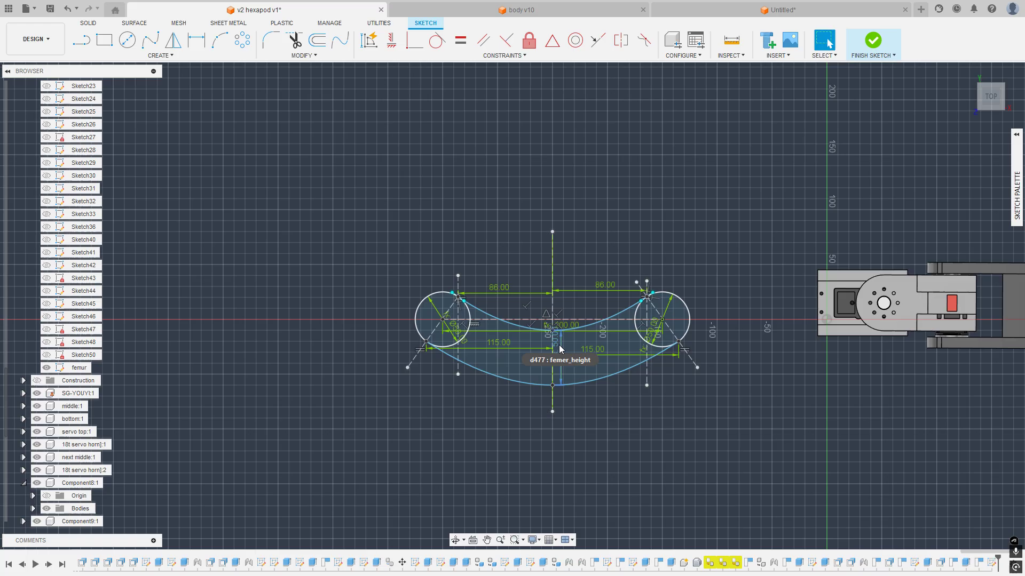
pyautogui.scroll(3, 560, 353)
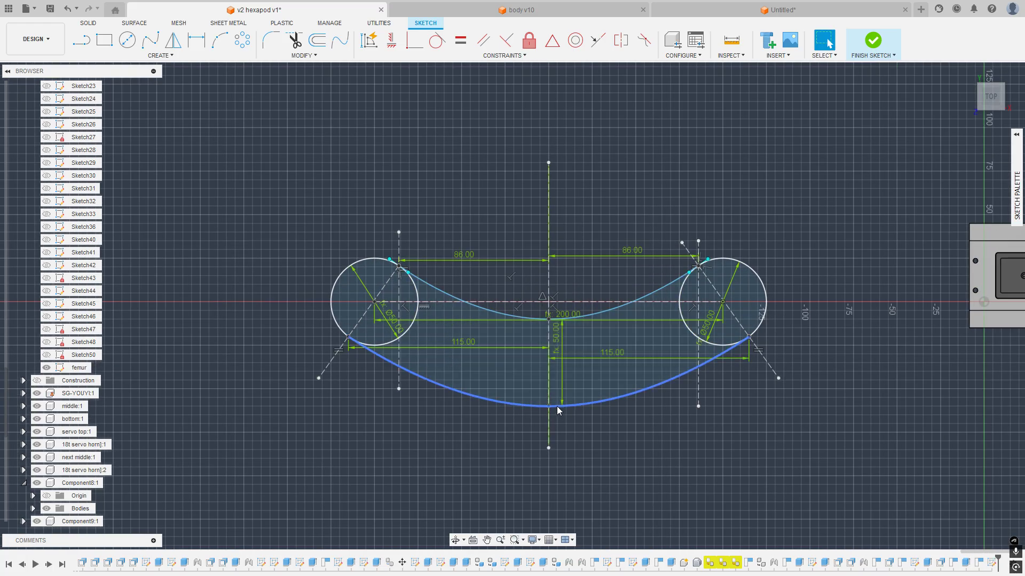
pyautogui.click(662, 376)
pyautogui.keyDown('shift'); pyautogui.click(701, 334); pyautogui.keyUp('shift')
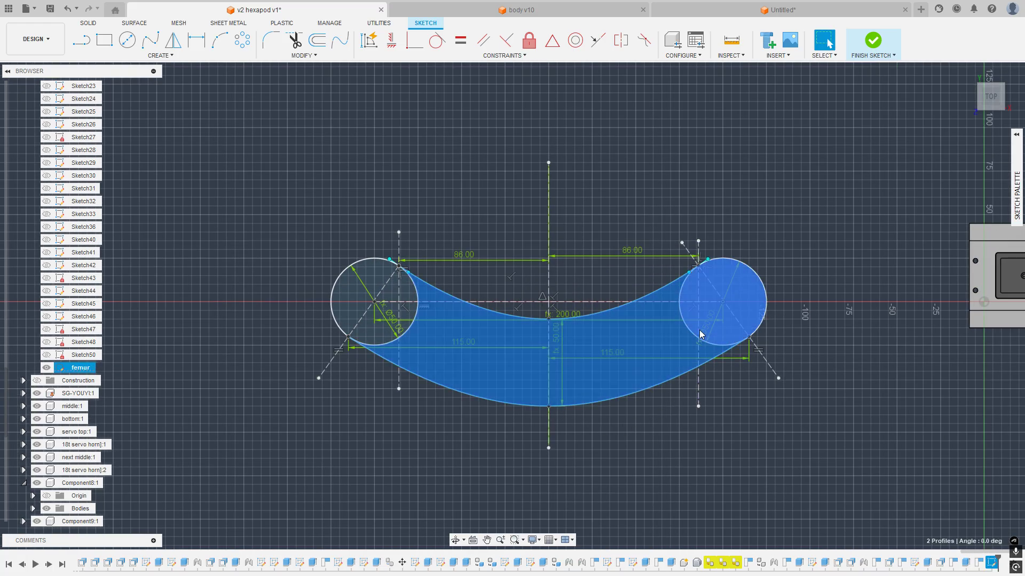
pyautogui.keyDown('shift'); pyautogui.click(366, 301); pyautogui.keyUp('shift')
pyautogui.press('e')
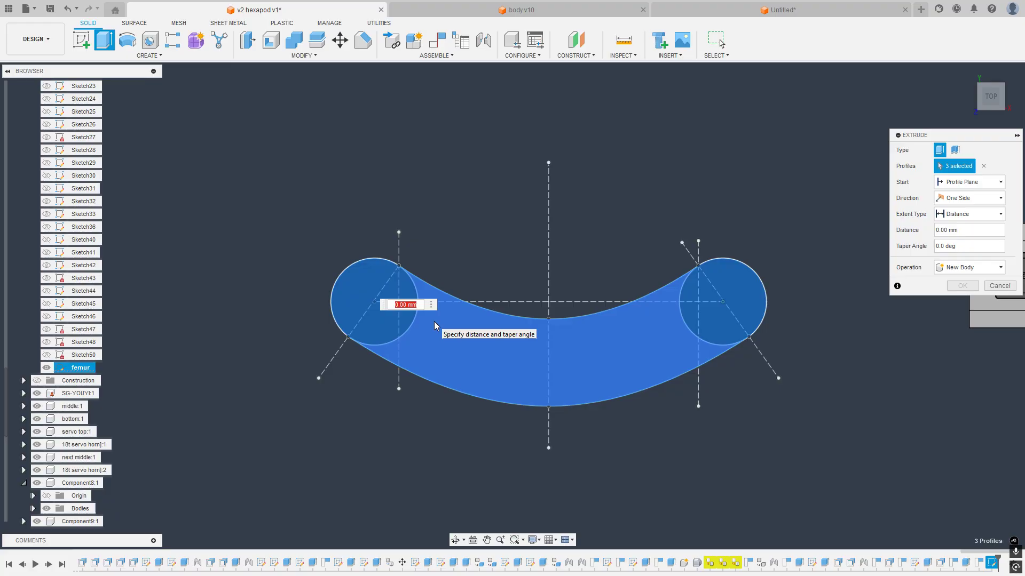
pyautogui.write('10')
pyautogui.press('Return')
# Step: Examine the extruded femur from above, checking its rounded ends and the transitions into the curved edges
pyautogui.scroll(-2, 570, 327)
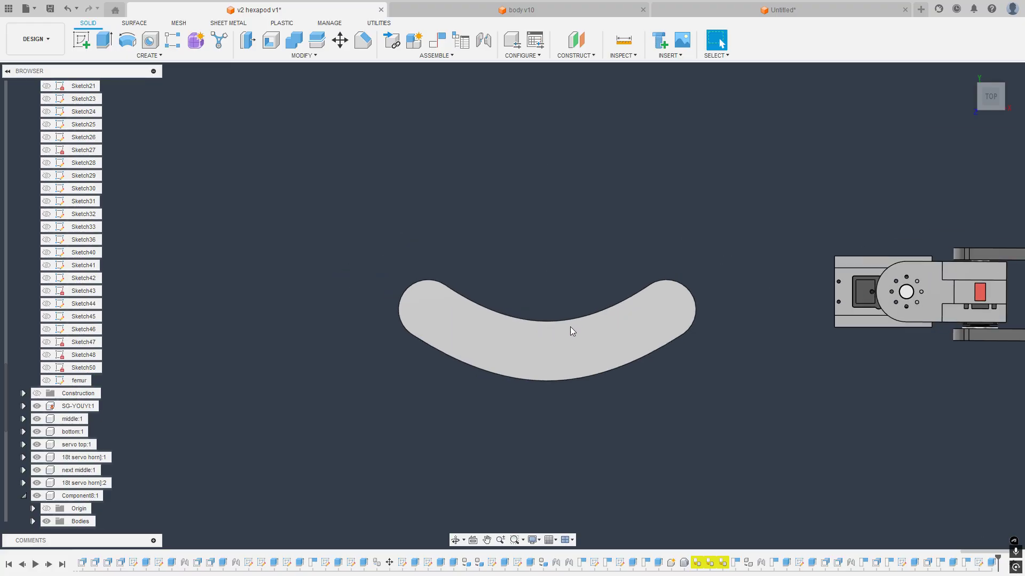
pyautogui.keyDown('shift'); pyautogui.moveTo(570, 327); pyautogui.dragTo(688, 283, button='middle'); pyautogui.keyUp('shift')
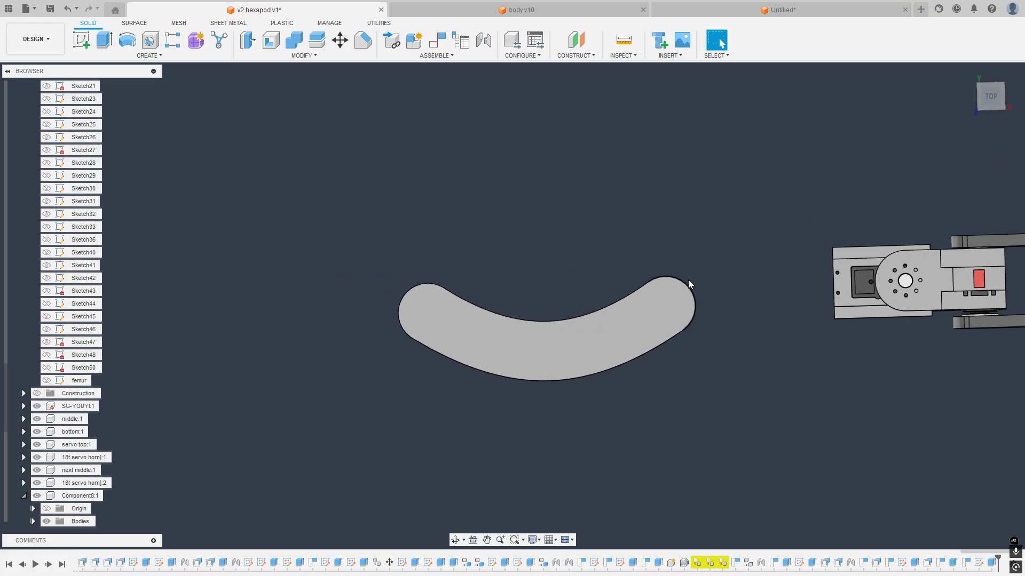
pyautogui.click(991, 97)
pyautogui.scroll(3, 652, 335)
pyautogui.scroll(-6, 726, 354)
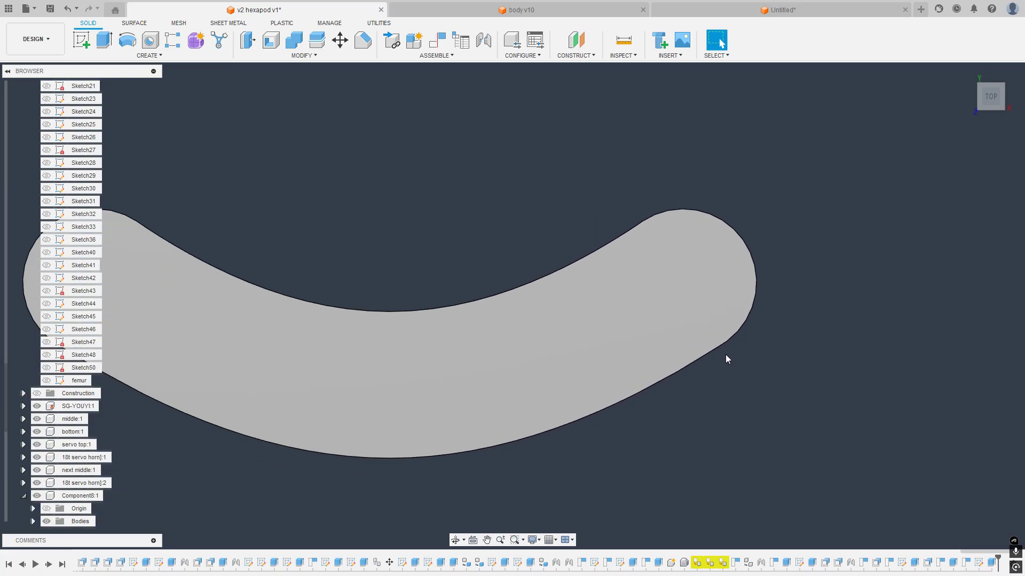
pyautogui.moveTo(737, 354); pyautogui.dragTo(631, 351, button='middle')
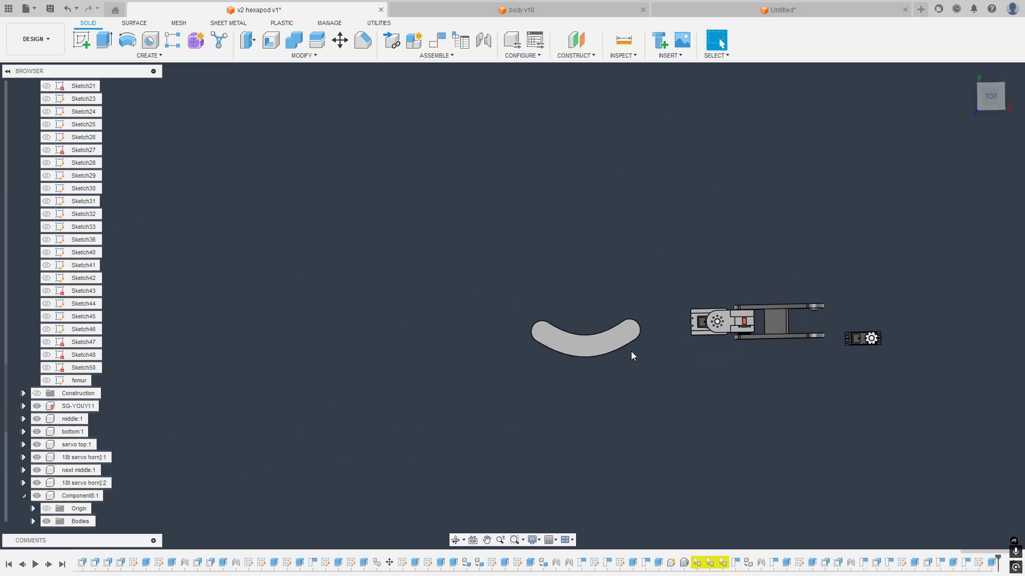
pyautogui.scroll(3, 619, 342)
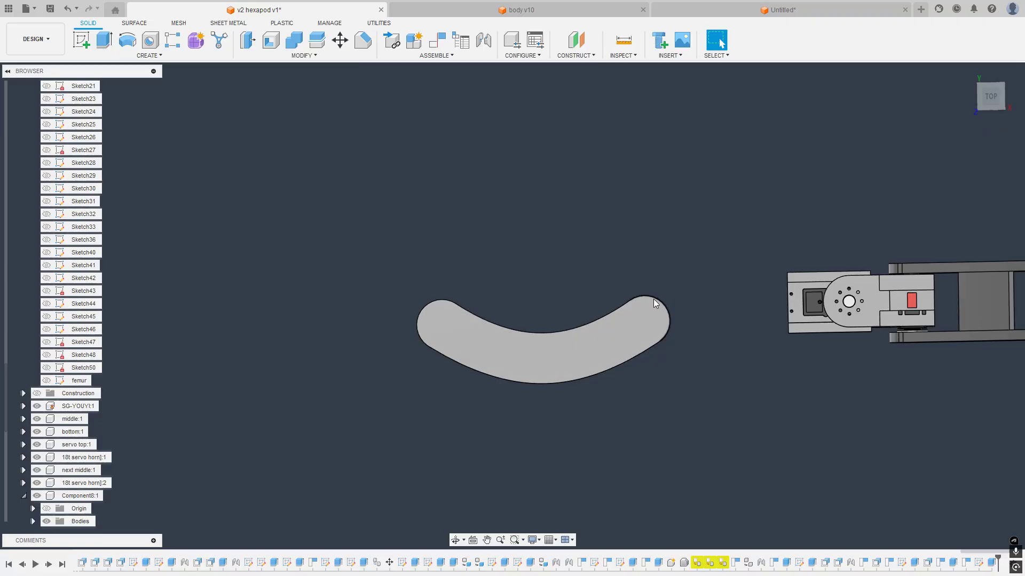
# Step: Reopen the femur sketch and set the middle tangent handles' right ends to X -220, Y -10 (upper) and X -225, Y -60 (lower)
pyautogui.doubleClick(979, 563)
pyautogui.moveTo(518, 332); pyautogui.dragTo(585, 333)
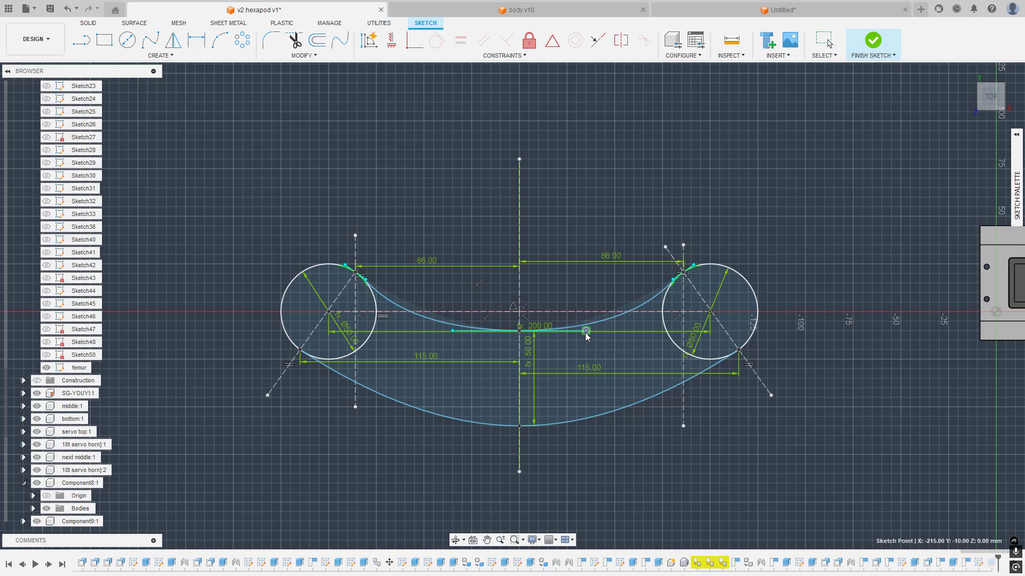
pyautogui.scroll(4, 588, 350)
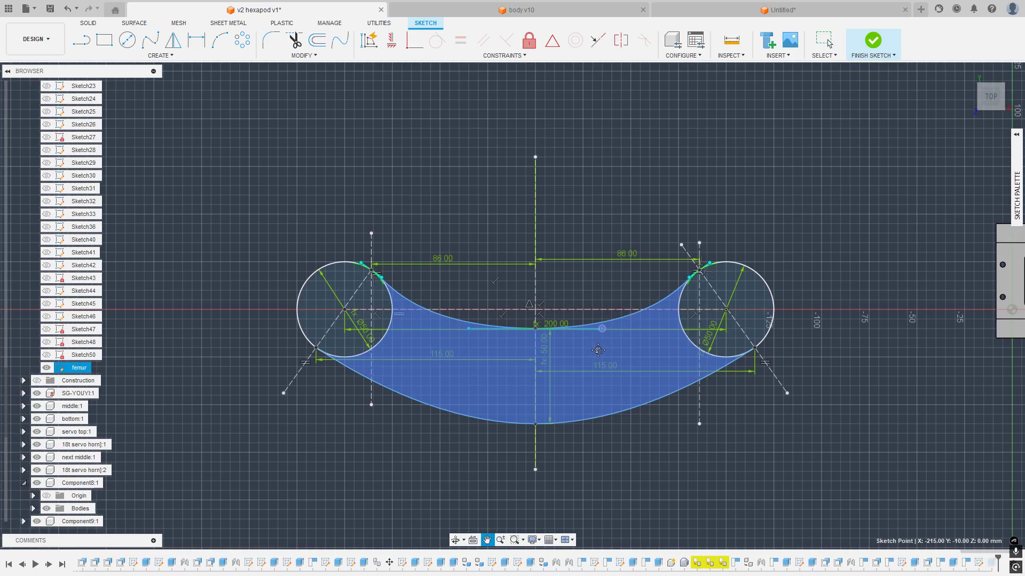
pyautogui.moveTo(618, 312); pyautogui.dragTo(597, 313)
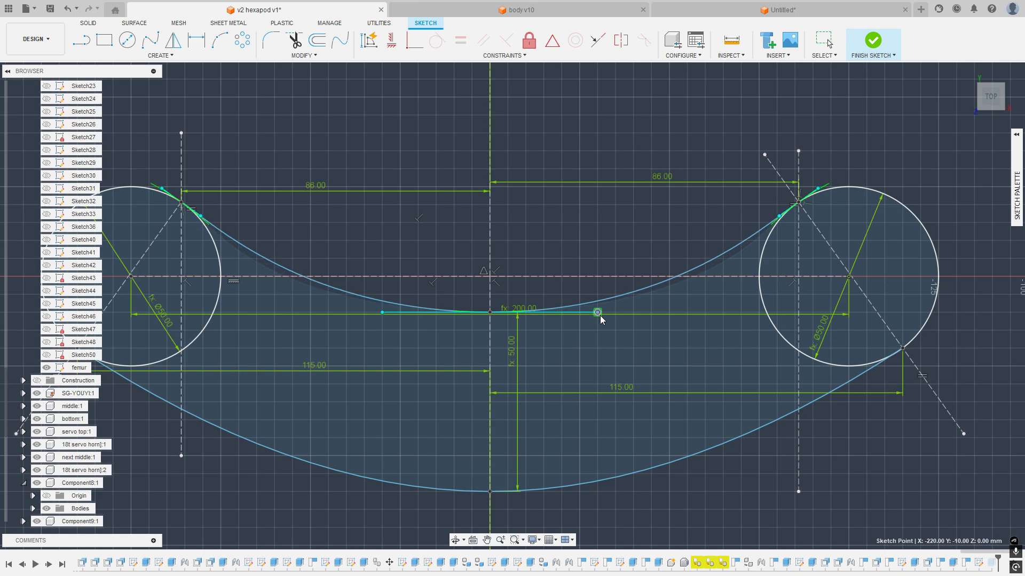
pyautogui.click(490, 492)
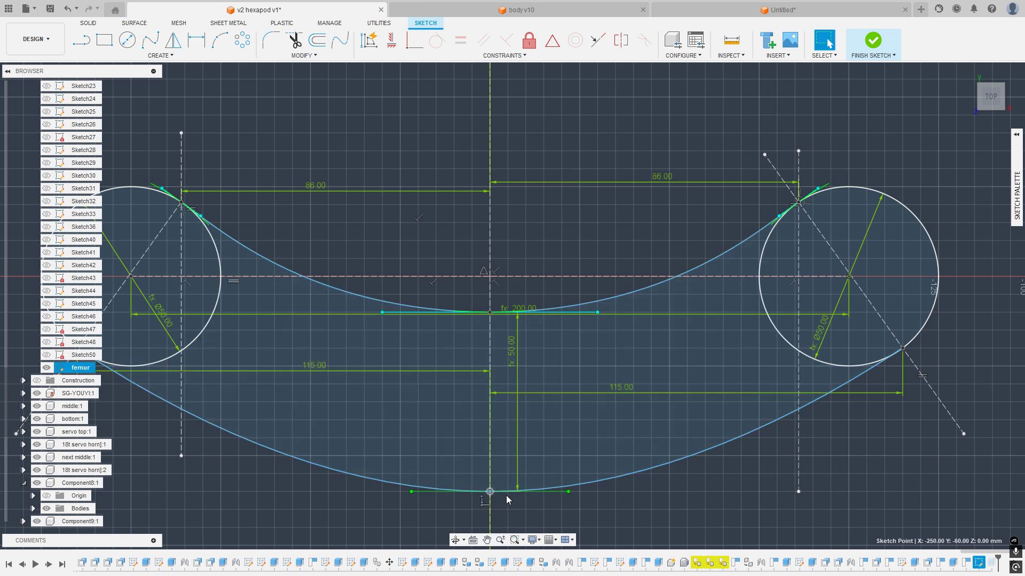
pyautogui.moveTo(573, 494); pyautogui.dragTo(584, 495)
pyautogui.click(392, 40)
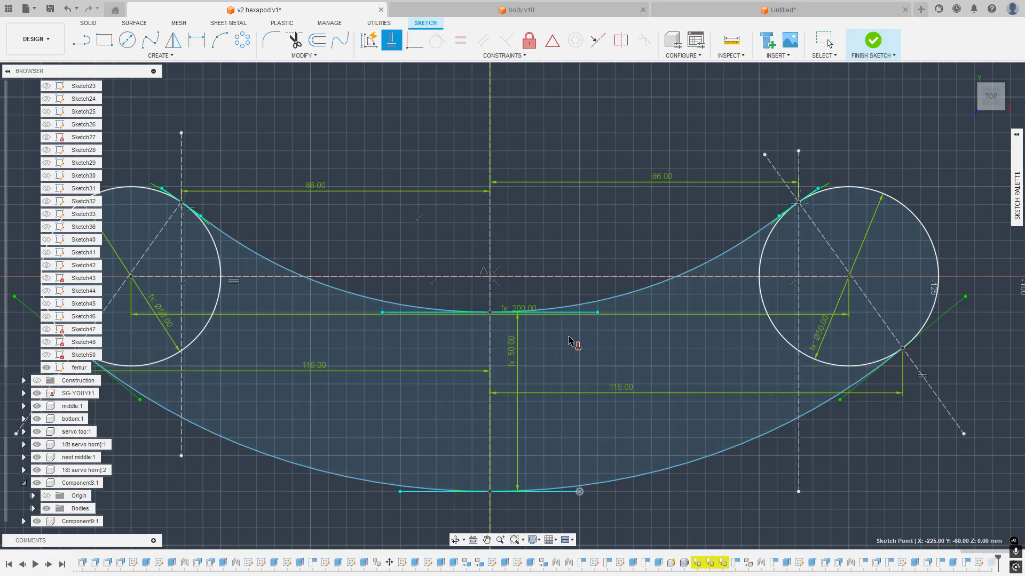
pyautogui.scroll(5, 582, 318)
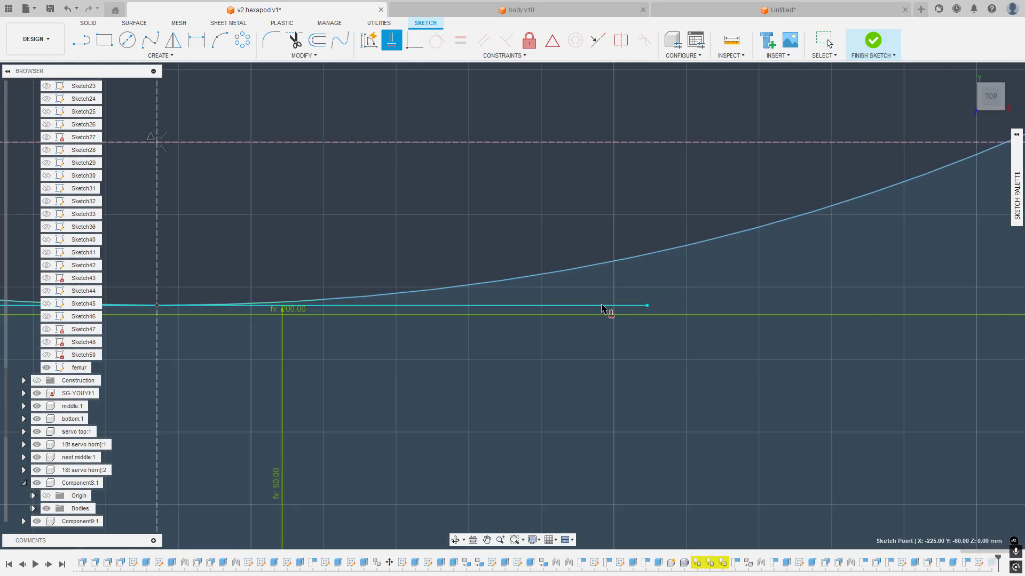
pyautogui.scroll(-4, 647, 318)
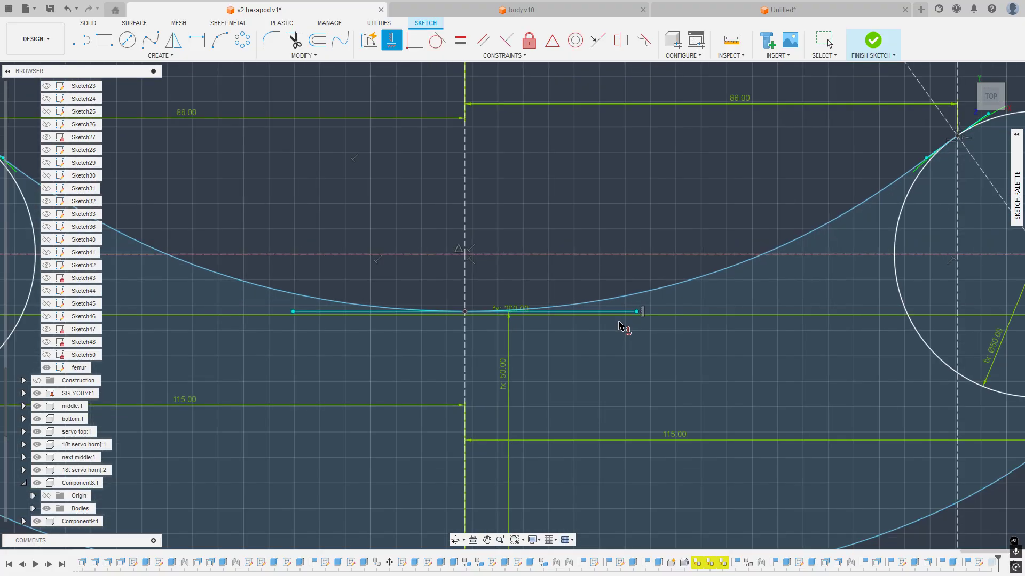
pyautogui.scroll(1, 618, 328)
pyautogui.press('Escape')
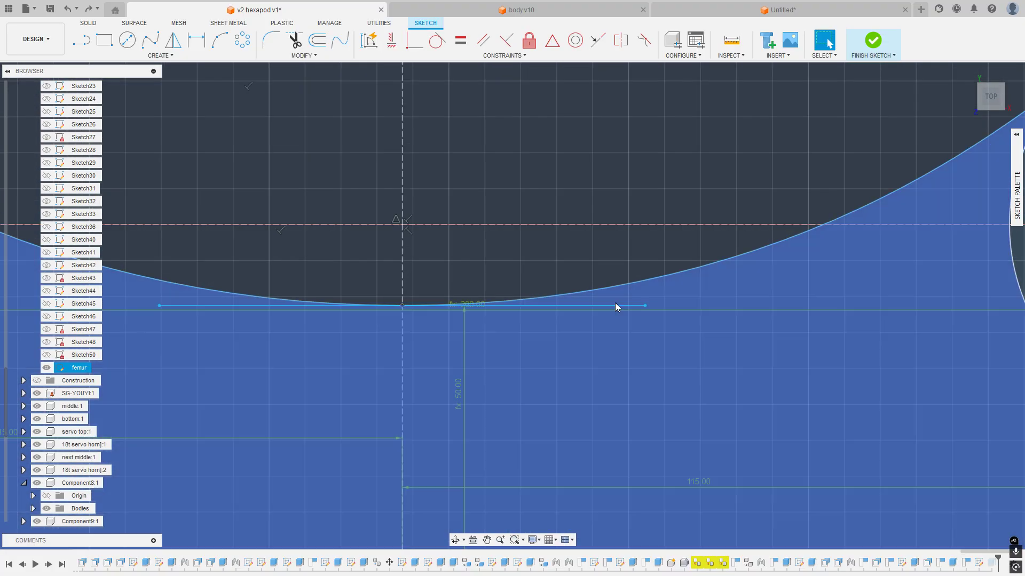
# Step: Constrain the upper spline's middle tangent handle to be horizontal
pyautogui.click(614, 306)
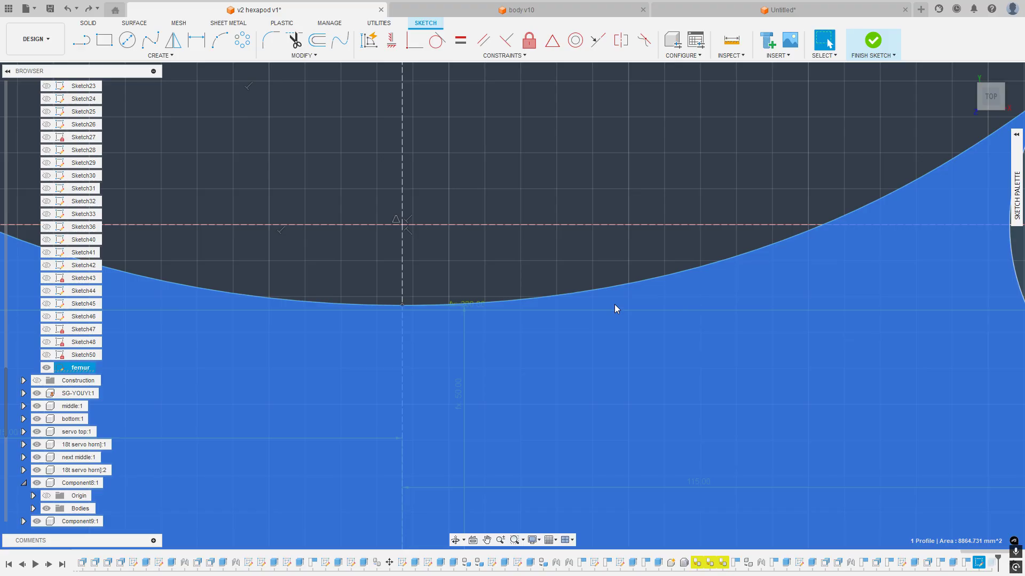
pyautogui.click(598, 279)
pyautogui.click(599, 289)
pyautogui.click(602, 305)
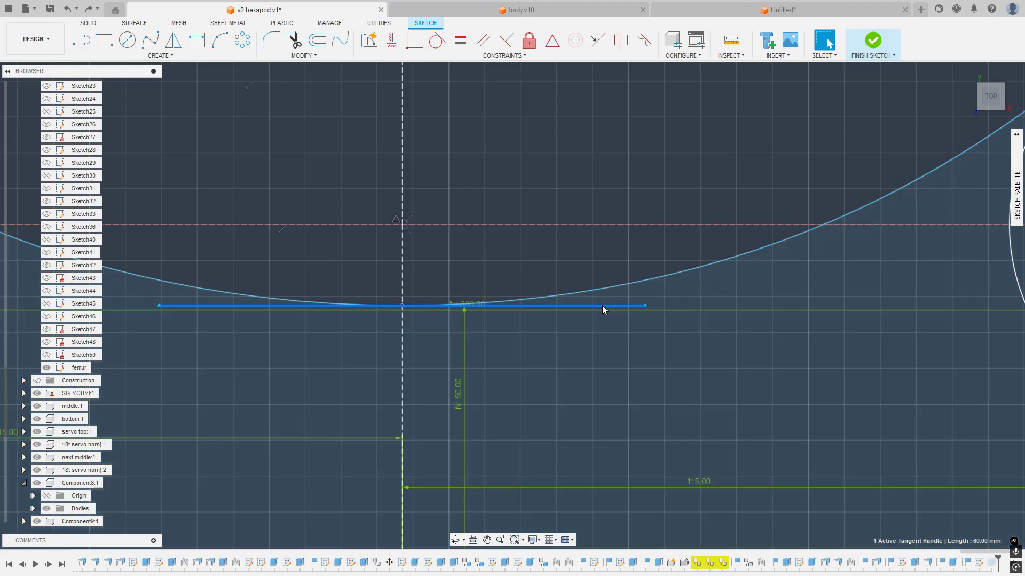
pyautogui.click(391, 40)
pyautogui.scroll(-5, 487, 187)
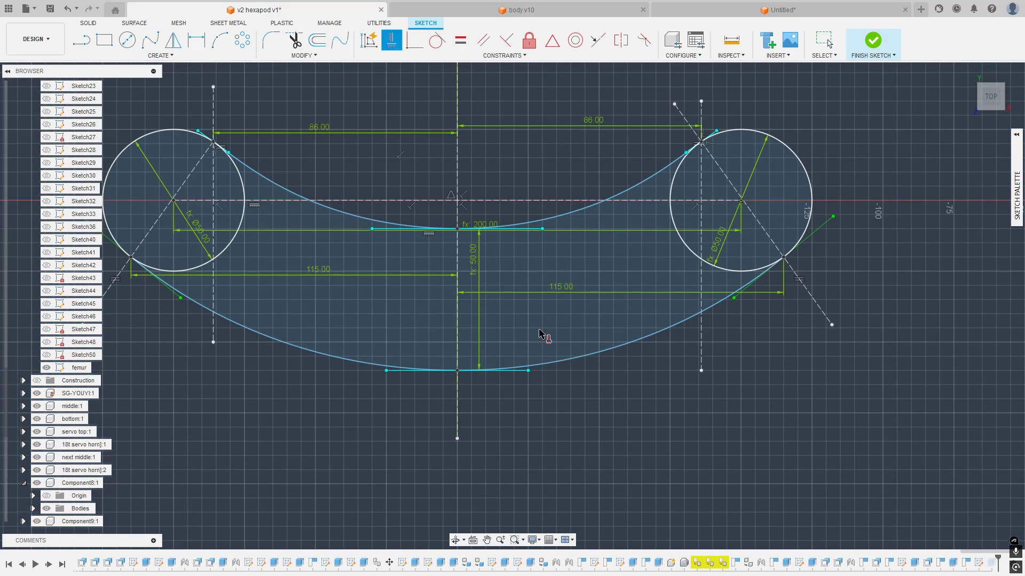
# Step: Apply a horizontal constraint to the lower spline's middle tangent handle
pyautogui.press('Escape')
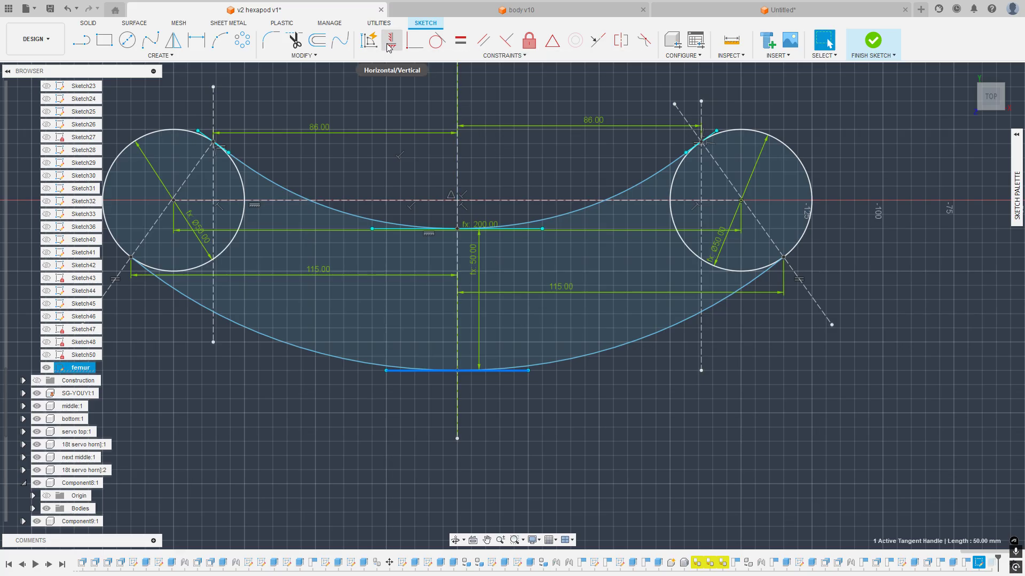
pyautogui.click(392, 40)
pyautogui.press('Escape')
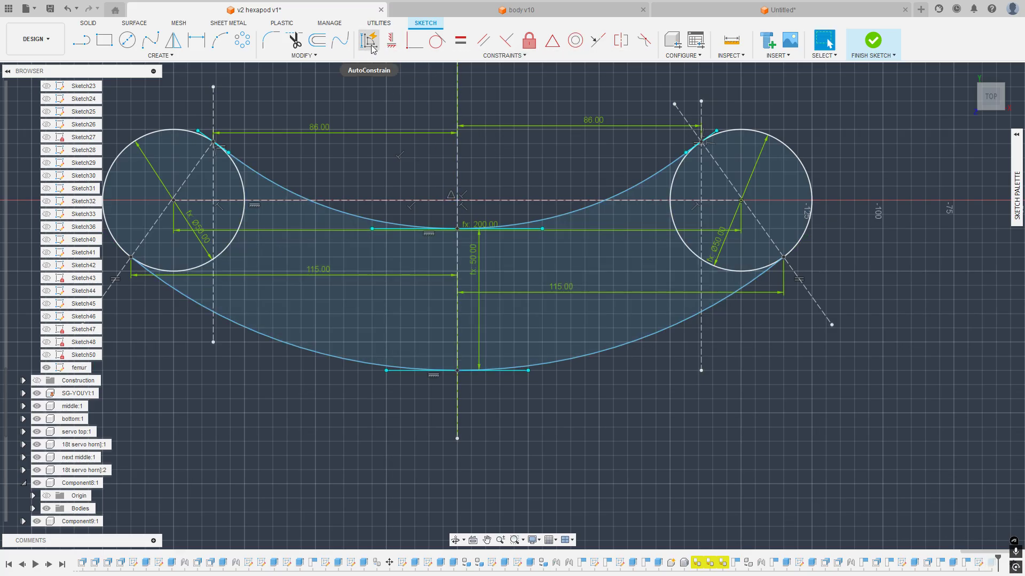
# Step: Run AutoConstrain on the femur sketch and accept Result 2
pyautogui.click(366, 42)
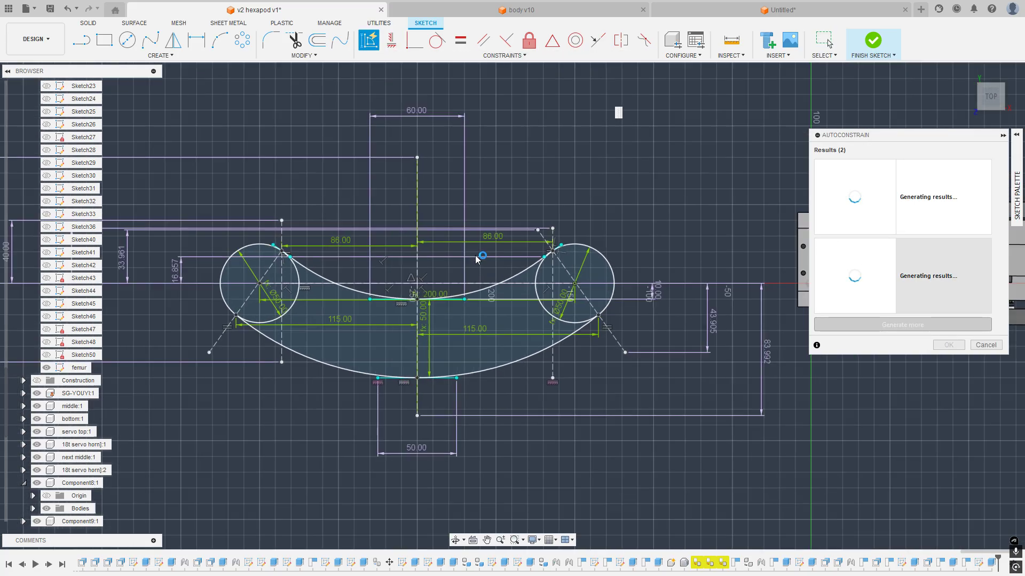
pyautogui.scroll(5, 412, 313)
pyautogui.scroll(1, 408, 314)
pyautogui.moveTo(407, 314)
pyautogui.mouseDown(button='middle')
pyautogui.moveTo(421, 311)
pyautogui.moveTo(514, 440)
pyautogui.mouseUp(button='middle')
pyautogui.scroll(-3, 516, 439)
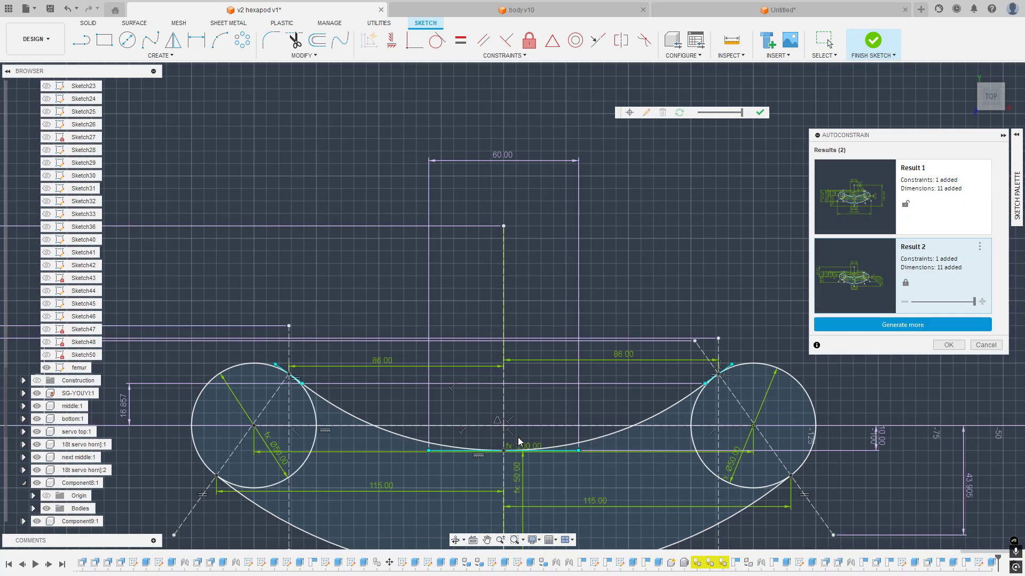
pyautogui.click(948, 345)
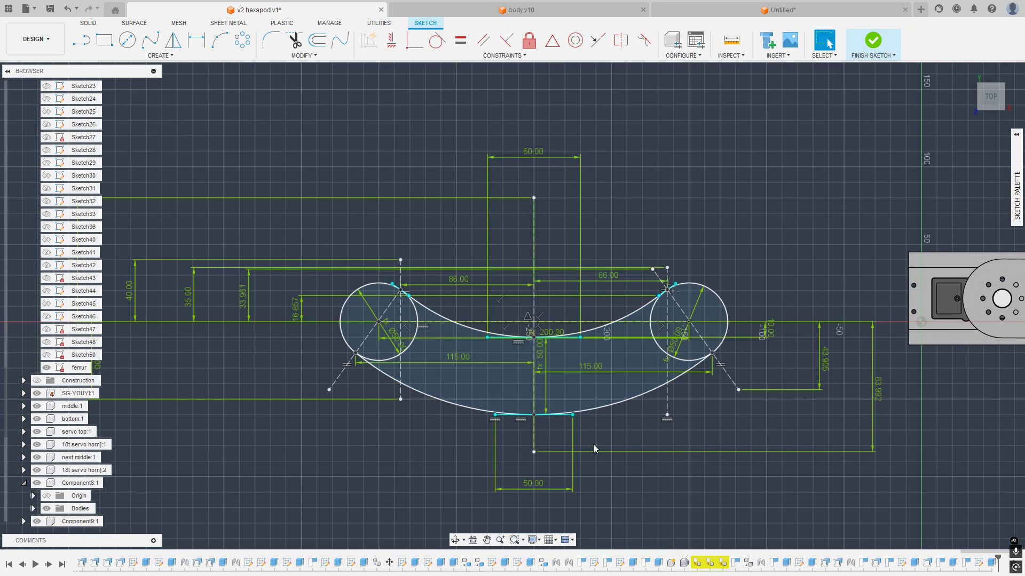
# Step: Set the length of the lower spline's middle tangent handle to 60 mm and finish the sketch
pyautogui.doubleClick(534, 484)
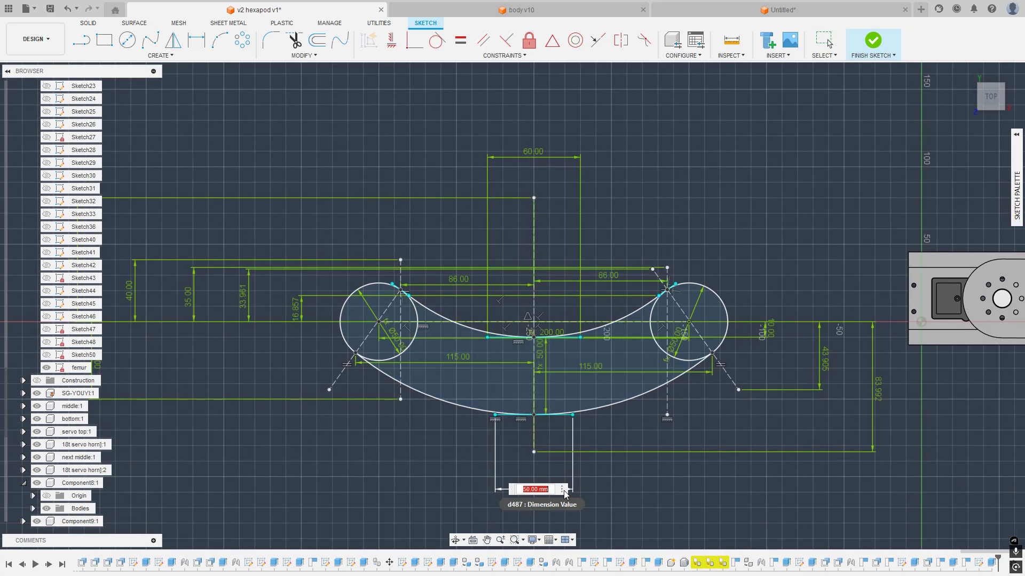
pyautogui.press('Return')
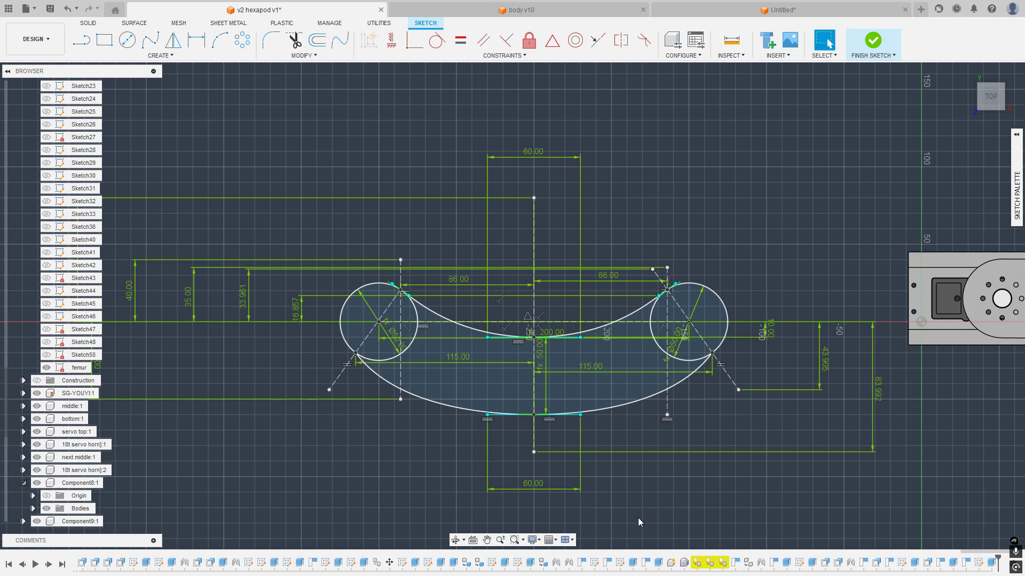
pyautogui.click(873, 42)
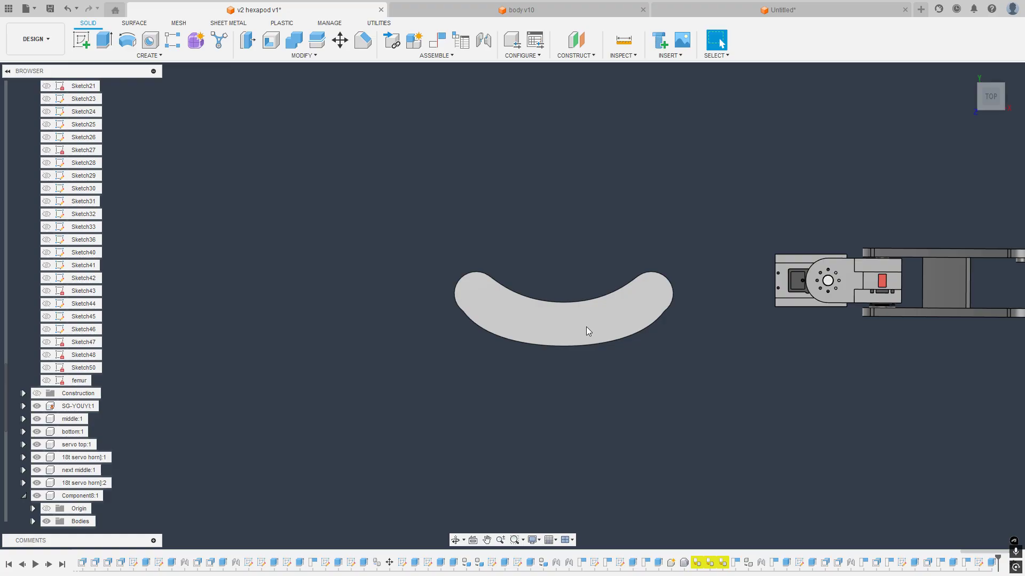
# Step: Reopen the femur sketch and undo the lower handle's length change and the AutoConstrain results
pyautogui.doubleClick(979, 563)
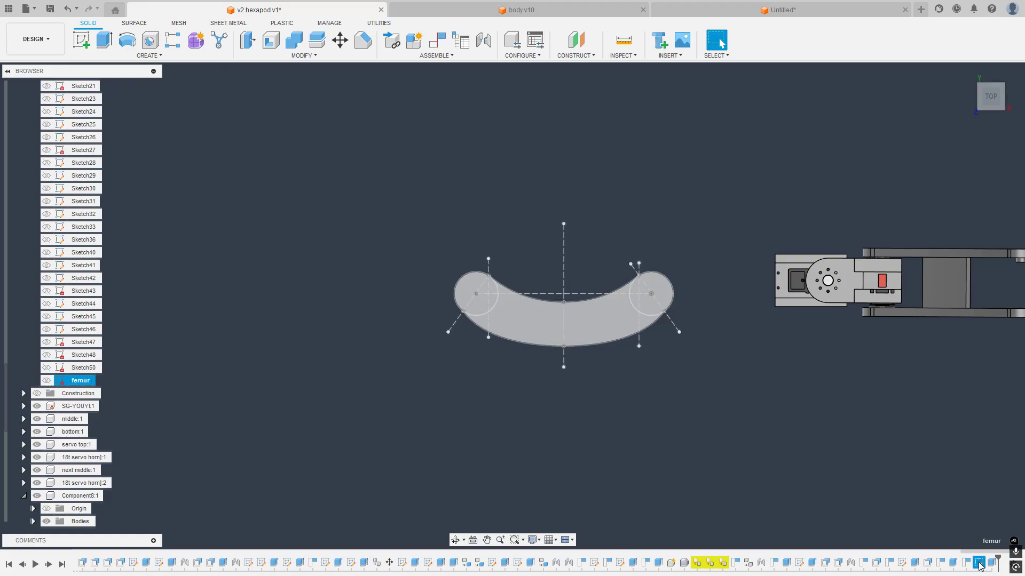
pyautogui.scroll(5, 655, 318)
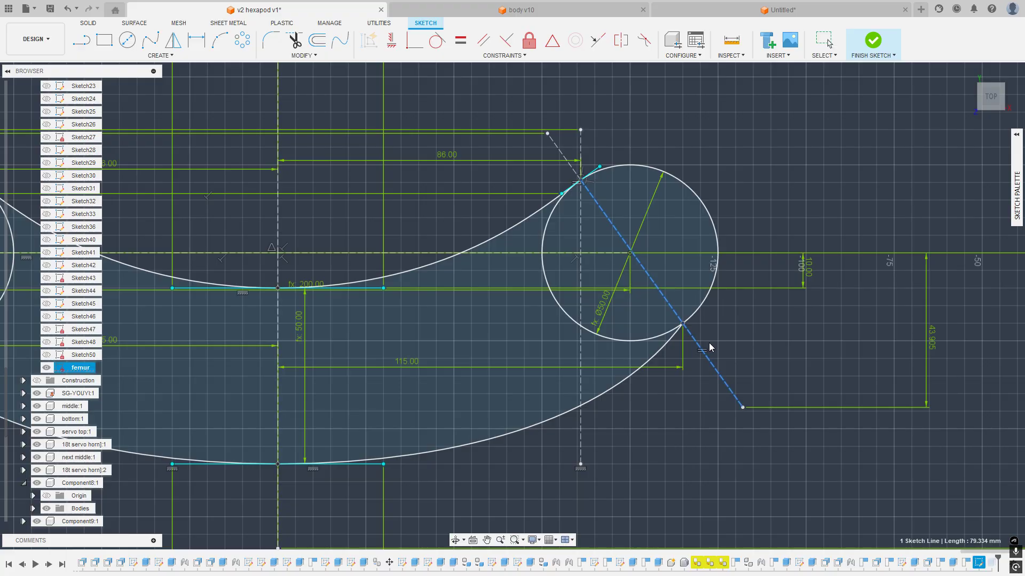
pyautogui.scroll(-3, 694, 343)
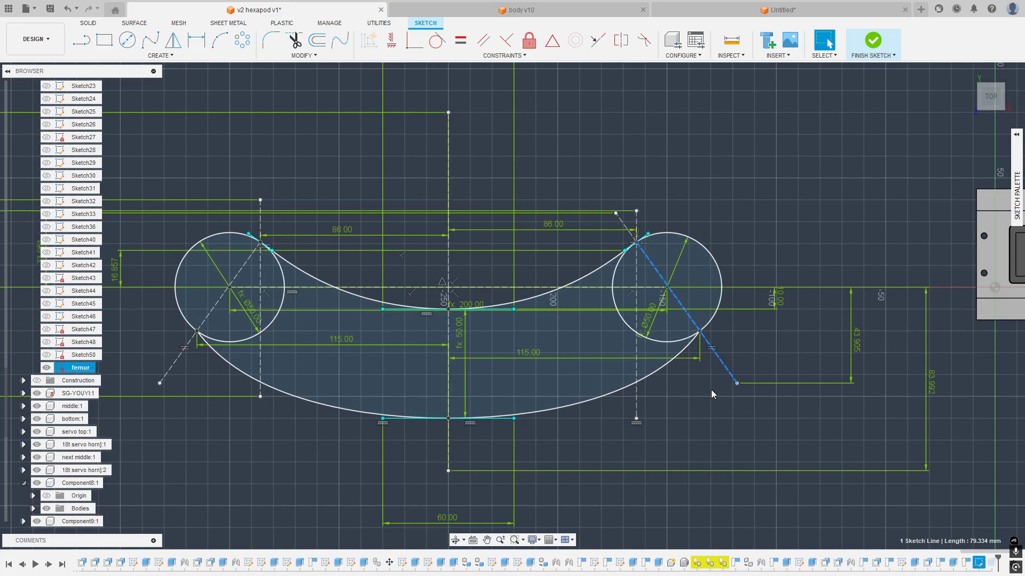
pyautogui.click(678, 431)
pyautogui.hotkey('ctrl', 'z')
pyautogui.hotkey('ctrl', 'z')
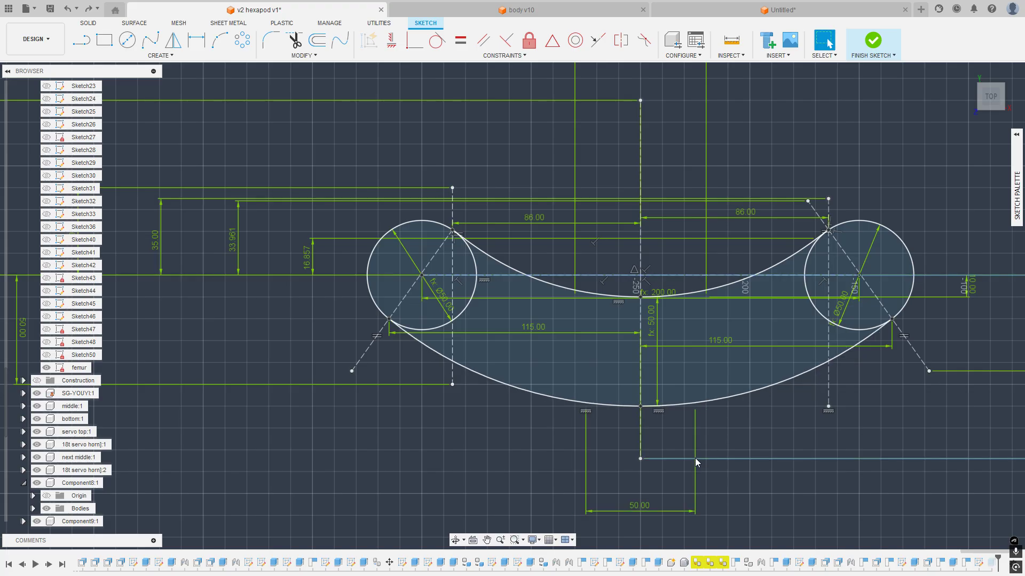
pyautogui.hotkey('ctrl', 'z')
# Step: Lengthen the lower spline's middle tangent handle by moving its right end to about X -223, Y -60
pyautogui.click(757, 333)
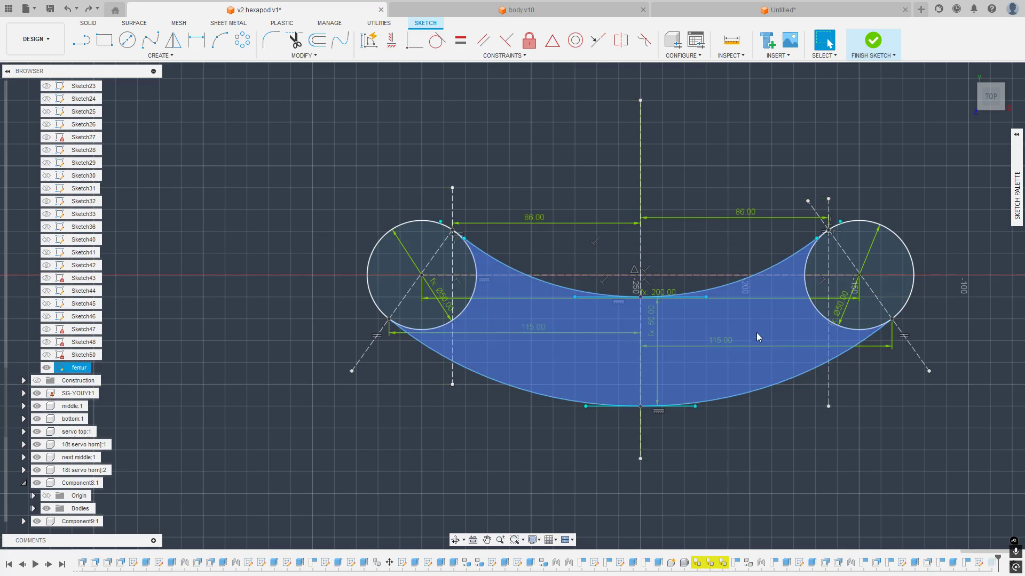
pyautogui.moveTo(787, 332); pyautogui.dragTo(690, 340, button='middle')
pyautogui.click(581, 427)
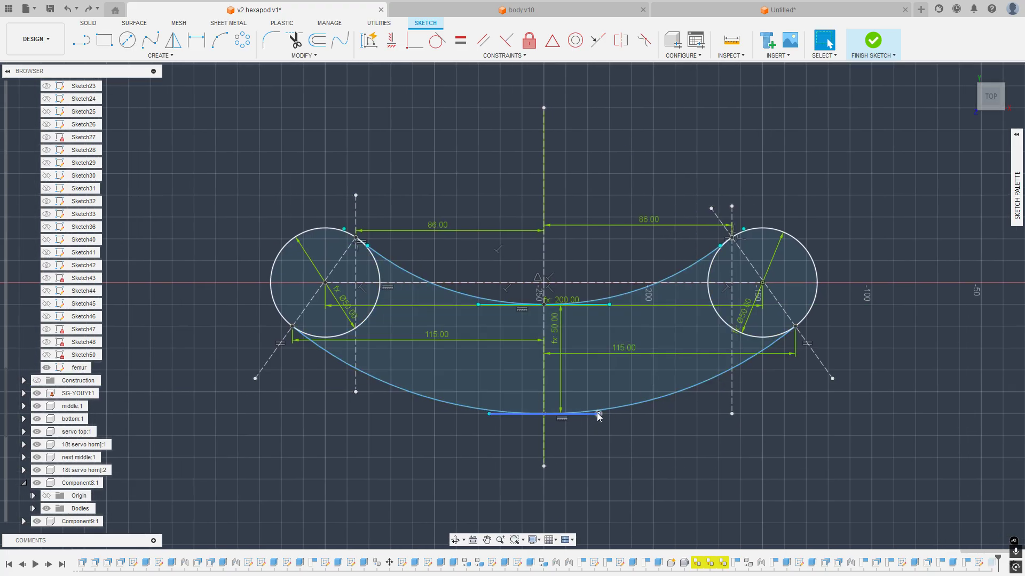
pyautogui.moveTo(598, 414)
pyautogui.mouseDown()
pyautogui.moveTo(589, 414)
pyautogui.moveTo(604, 416)
pyautogui.mouseUp()
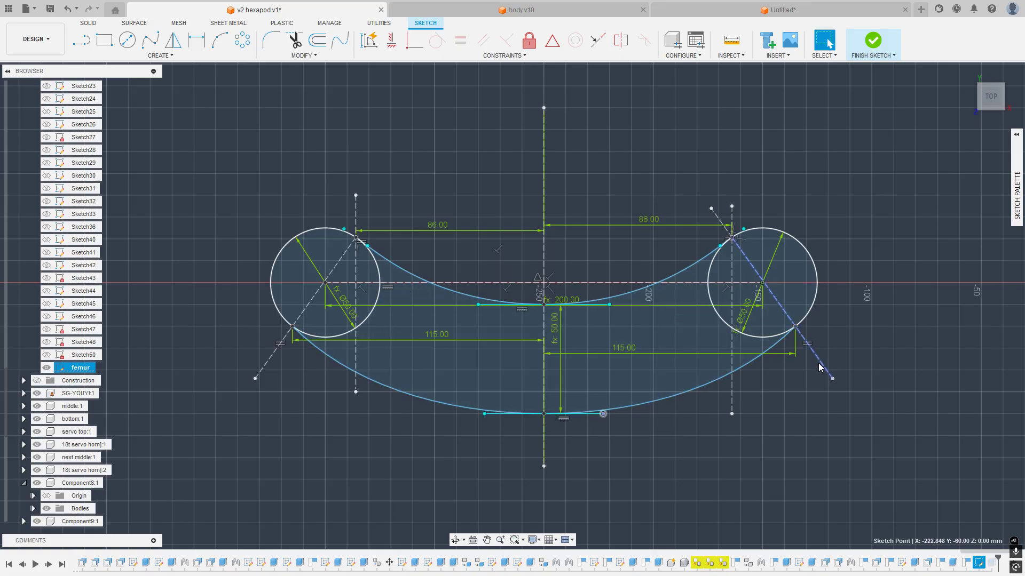
# Step: Set both lower spline end points' distances from the vertical centre line to 120 mm
pyautogui.doubleClick(626, 348)
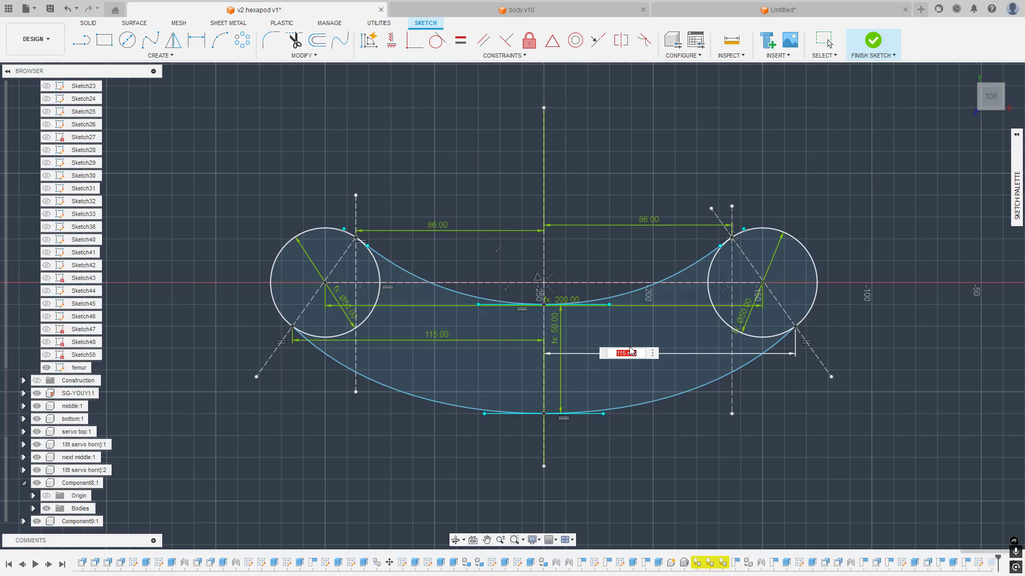
pyautogui.write('120')
pyautogui.press('Return')
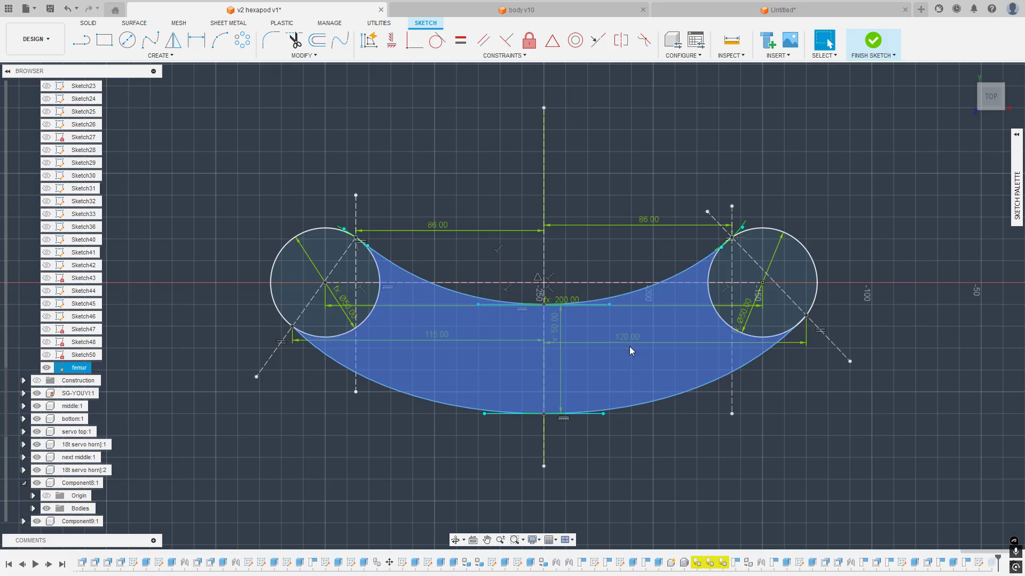
pyautogui.doubleClick(435, 336)
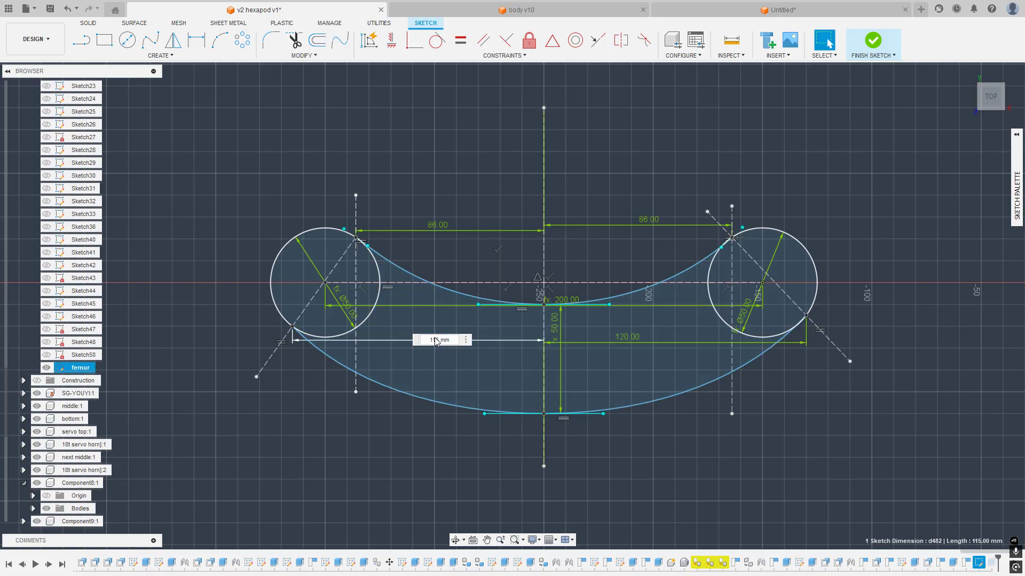
pyautogui.press('Return')
pyautogui.press('i')
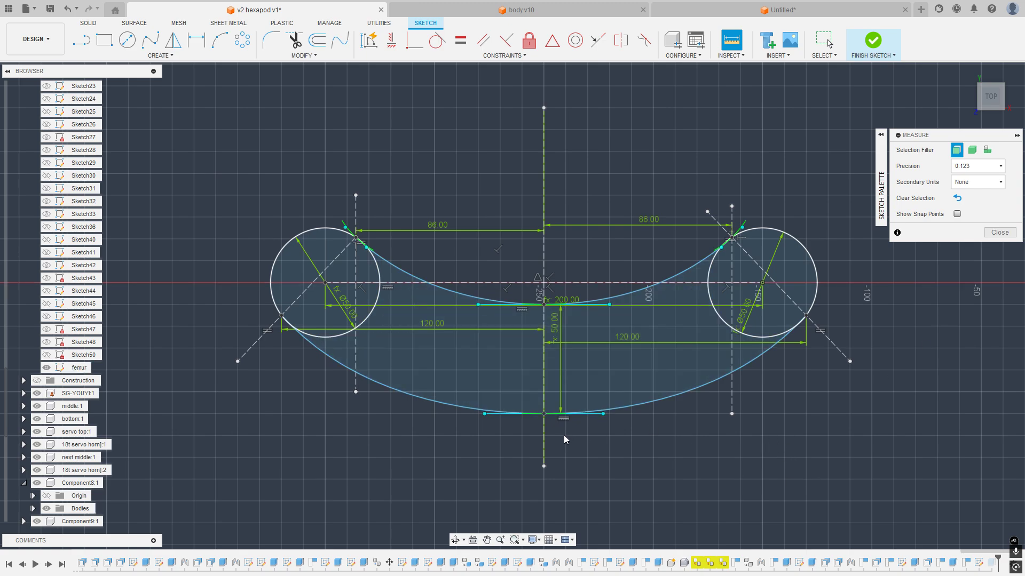
pyautogui.click(994, 236)
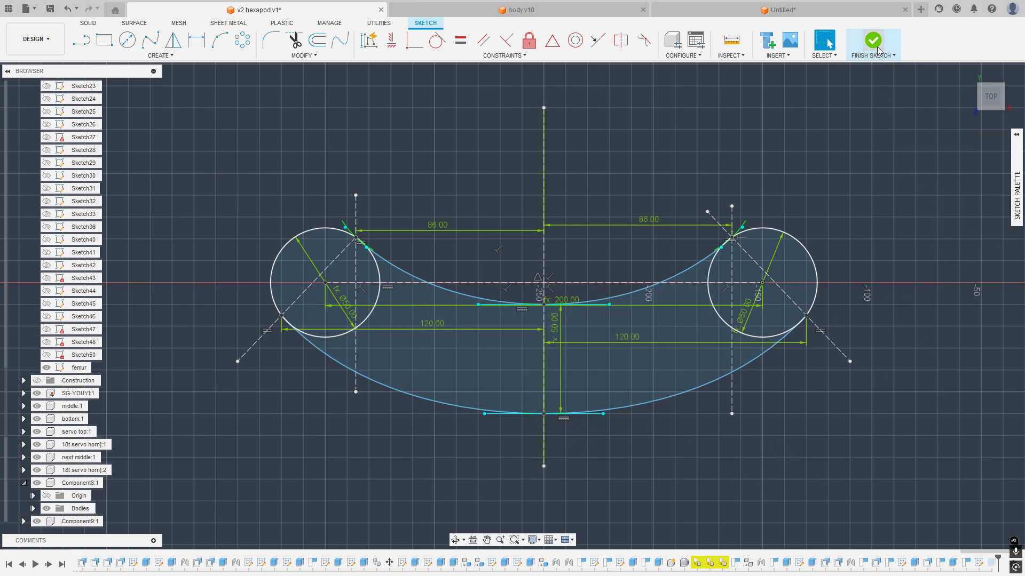
# Step: Finish the femur sketch and examine the updated body from above, checking its outline where the curved edges meet the round ends
pyautogui.click(878, 50)
pyautogui.scroll(-3, 609, 324)
pyautogui.moveTo(604, 324)
pyautogui.keyDown('shift'); pyautogui.mouseDown(button='middle')
pyautogui.moveTo(608, 295)
pyautogui.moveTo(631, 286)
pyautogui.moveTo(604, 341)
pyautogui.mouseUp(button='middle'); pyautogui.keyUp('shift')
pyautogui.scroll(3, 665, 336)
pyautogui.click(991, 96)
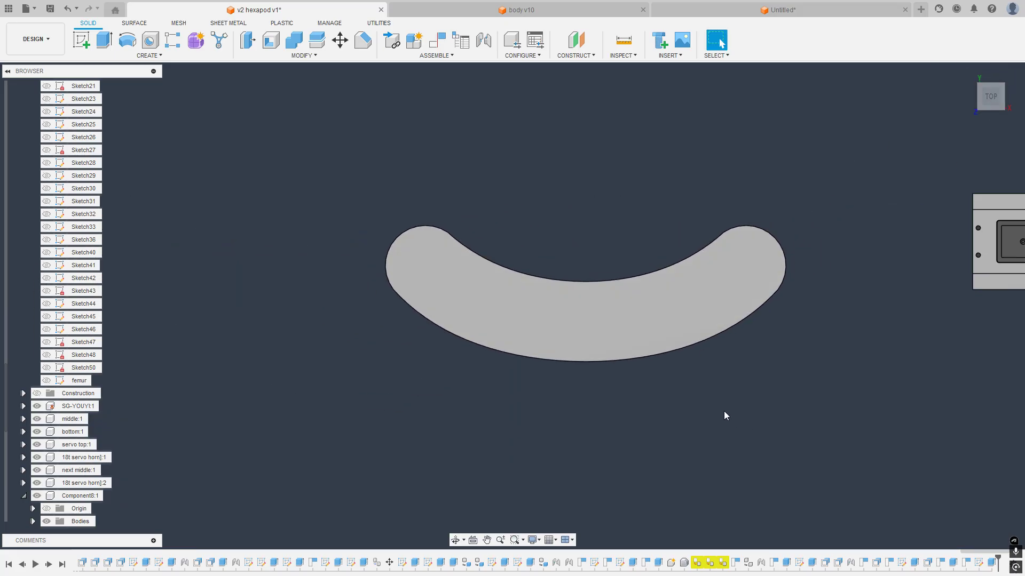
pyautogui.scroll(-2, 724, 409)
pyautogui.scroll(-3, 844, 441)
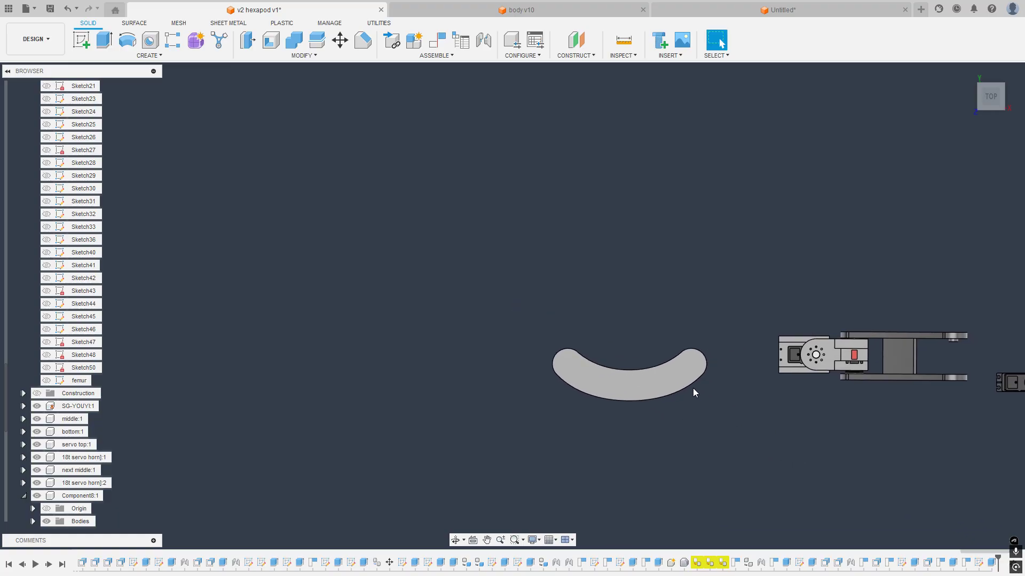
pyautogui.scroll(4, 703, 399)
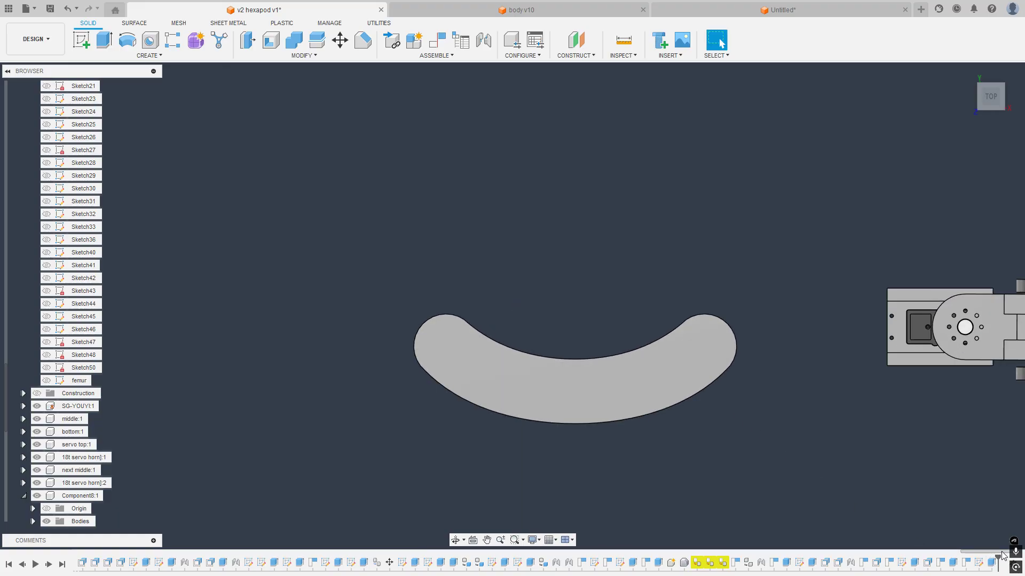
# Step: Reopen the femur sketch and move the right end of the lower spline's middle tangent handle to X -225, Y -60
pyautogui.doubleClick(980, 563)
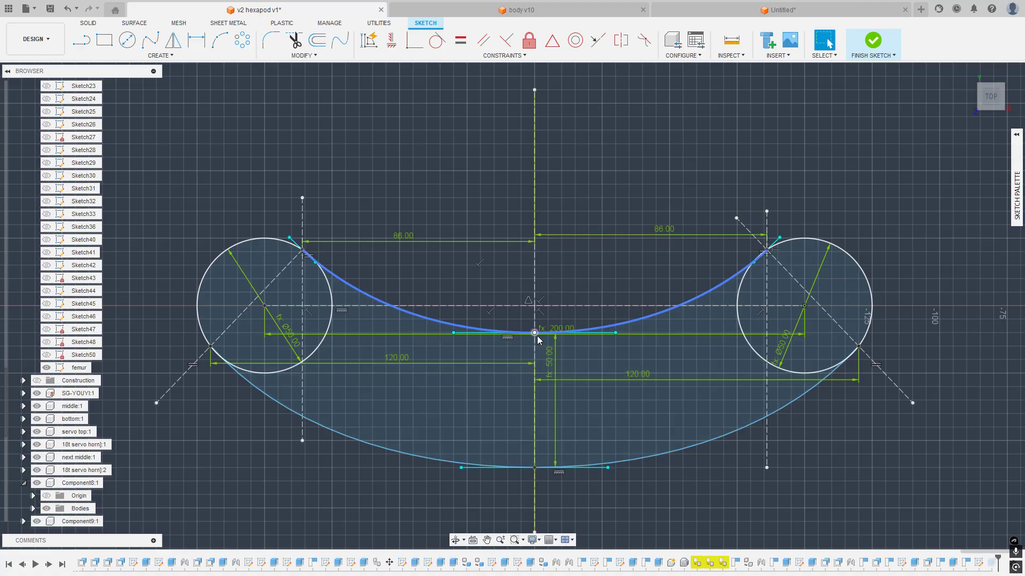
pyautogui.moveTo(537, 330)
pyautogui.mouseDown()
pyautogui.moveTo(536, 304)
pyautogui.moveTo(535, 367)
pyautogui.moveTo(550, 335)
pyautogui.mouseUp()
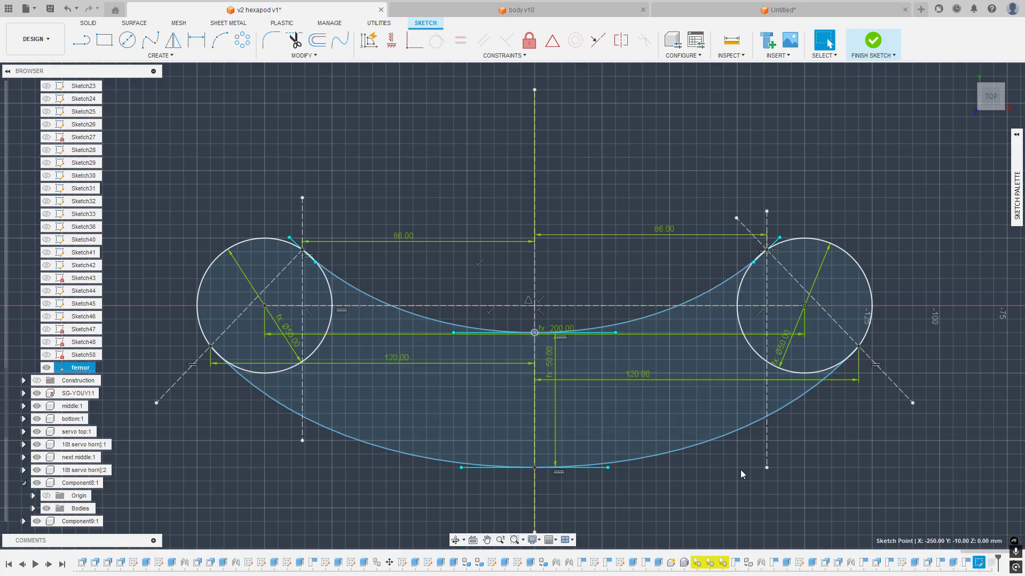
pyautogui.moveTo(704, 511); pyautogui.dragTo(729, 446, button='middle')
pyautogui.click(728, 446)
pyautogui.moveTo(659, 418); pyautogui.dragTo(641, 444, button='middle')
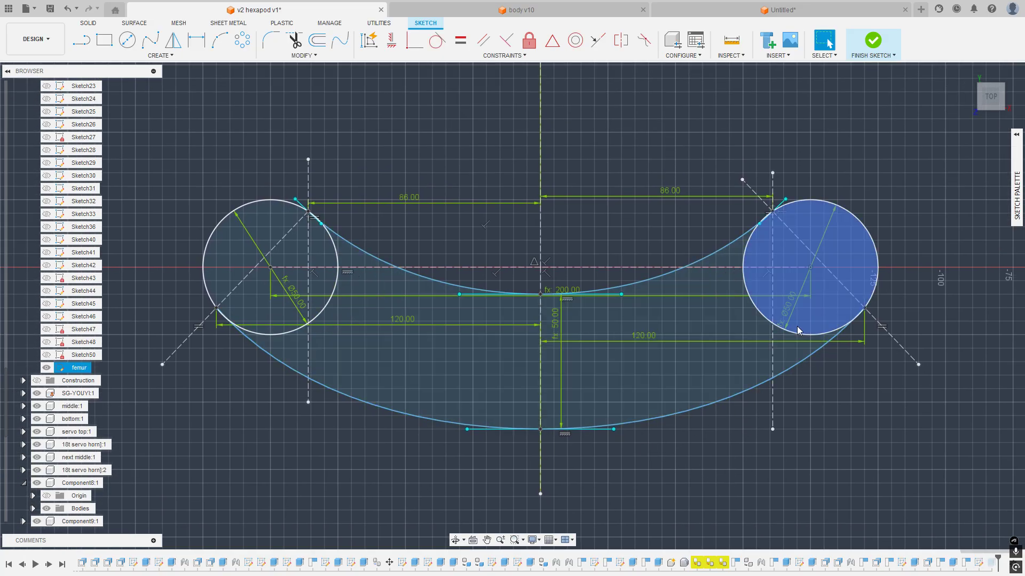
pyautogui.scroll(-1, 588, 323)
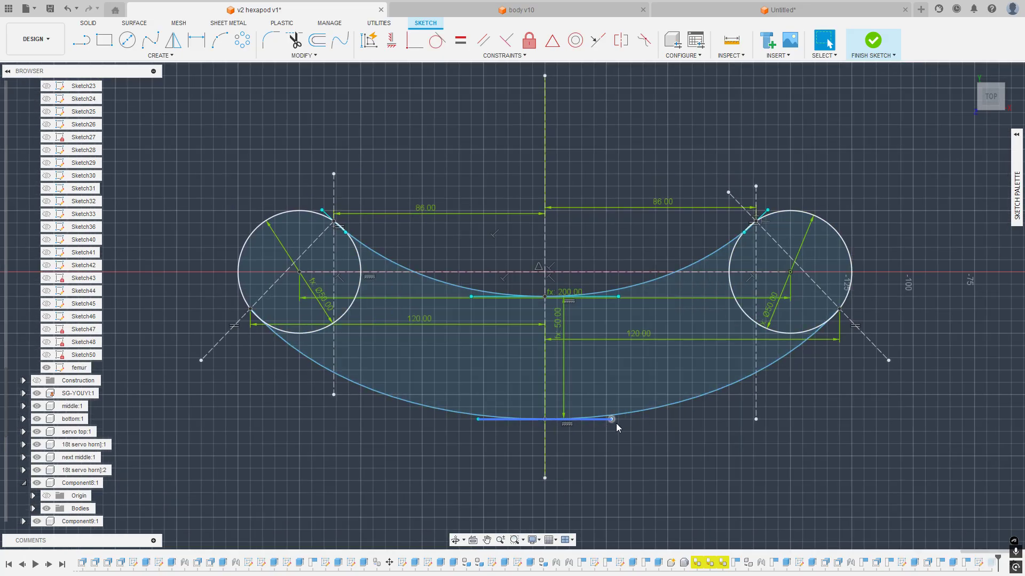
pyautogui.moveTo(612, 420); pyautogui.dragTo(608, 423)
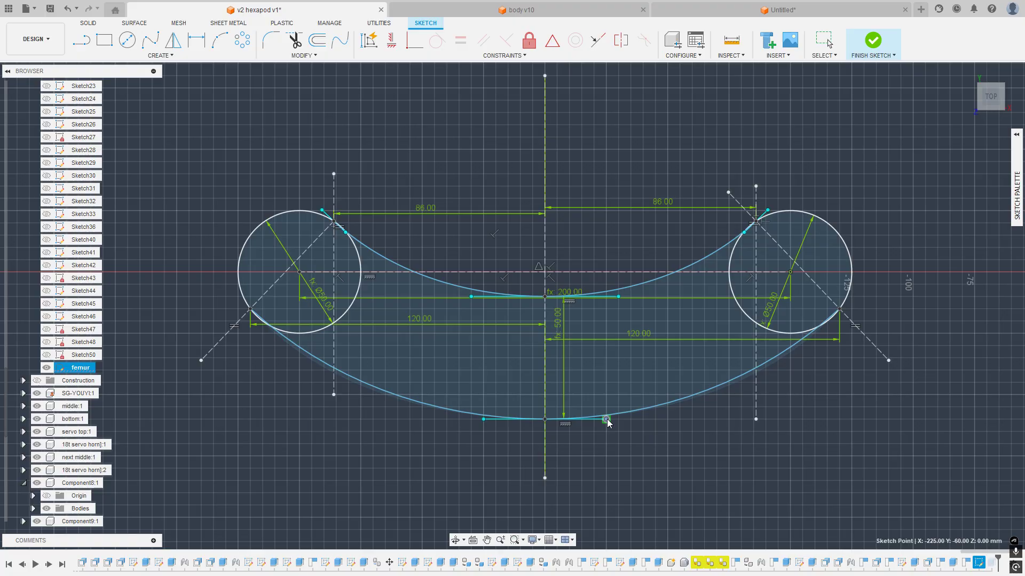
# Step: Finish the femur sketch to check the body's outline from above, and undo that to resume editing the sketch
pyautogui.click(875, 40)
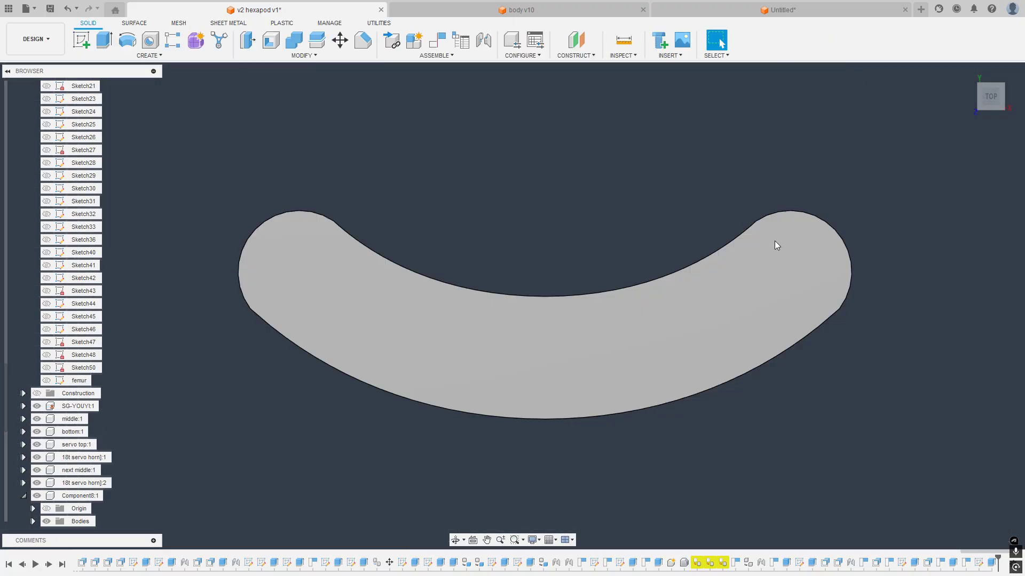
pyautogui.scroll(-2, 776, 267)
pyautogui.hotkey('ctrl', 'z')
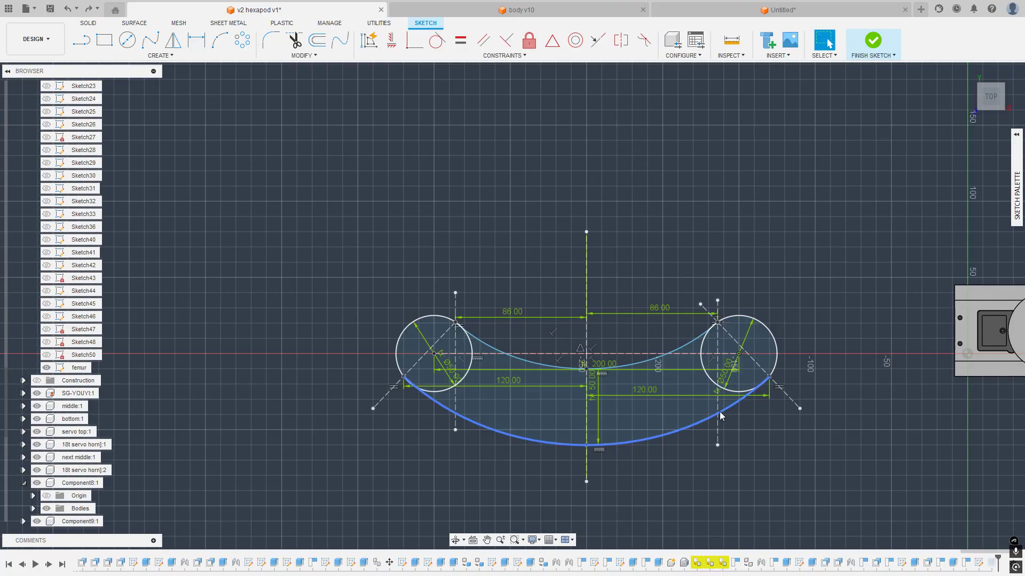
# Step: Lengthen the lower spline's middle tangent handle by moving its right end to about X -222.8, Y -60
pyautogui.scroll(3, 682, 402)
pyautogui.moveTo(682, 402); pyautogui.dragTo(732, 334, button='middle')
pyautogui.click(552, 418)
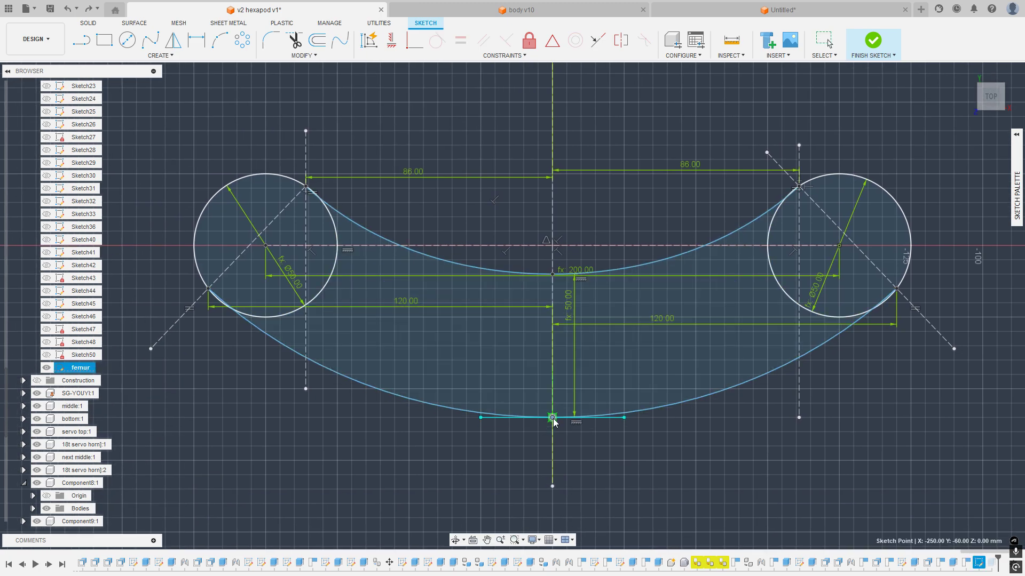
pyautogui.moveTo(624, 418); pyautogui.dragTo(631, 418)
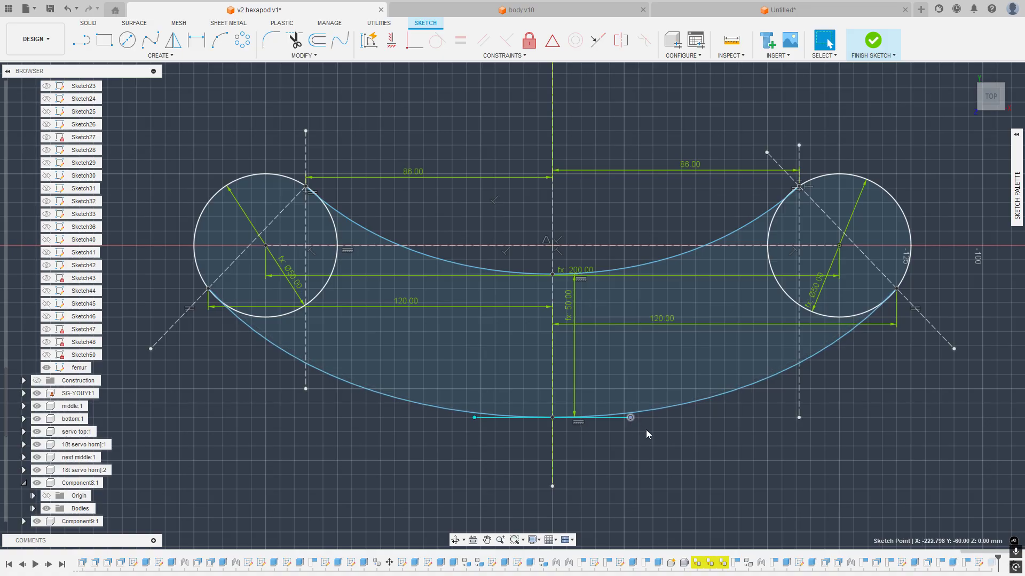
pyautogui.click(668, 443)
pyautogui.scroll(-3, 661, 441)
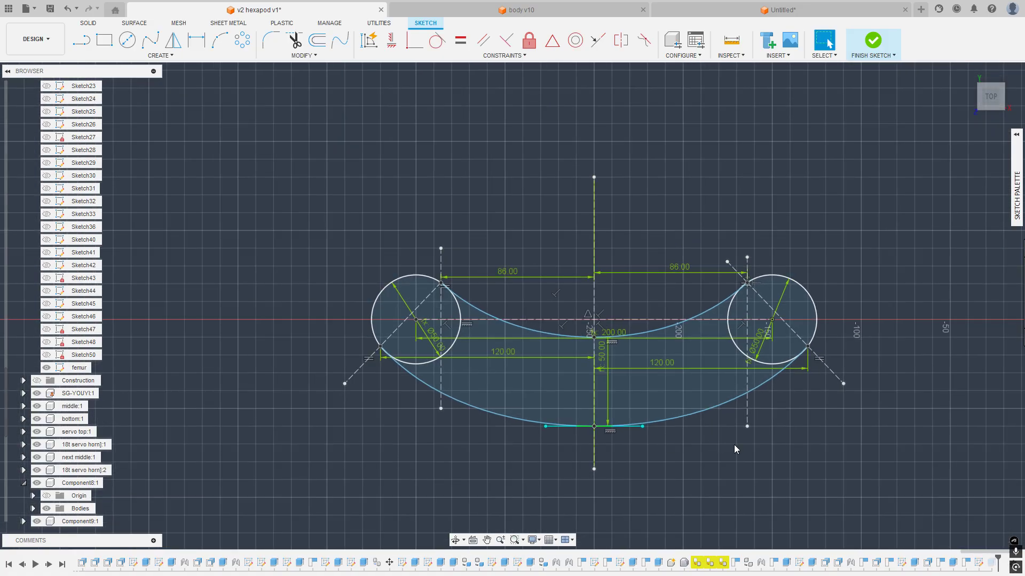
# Step: Move the outer end of the tangent handle at the lower spline's right end point to about X -123.7, Y -6.8, matching its curvature to the circle
pyautogui.scroll(8, 805, 372)
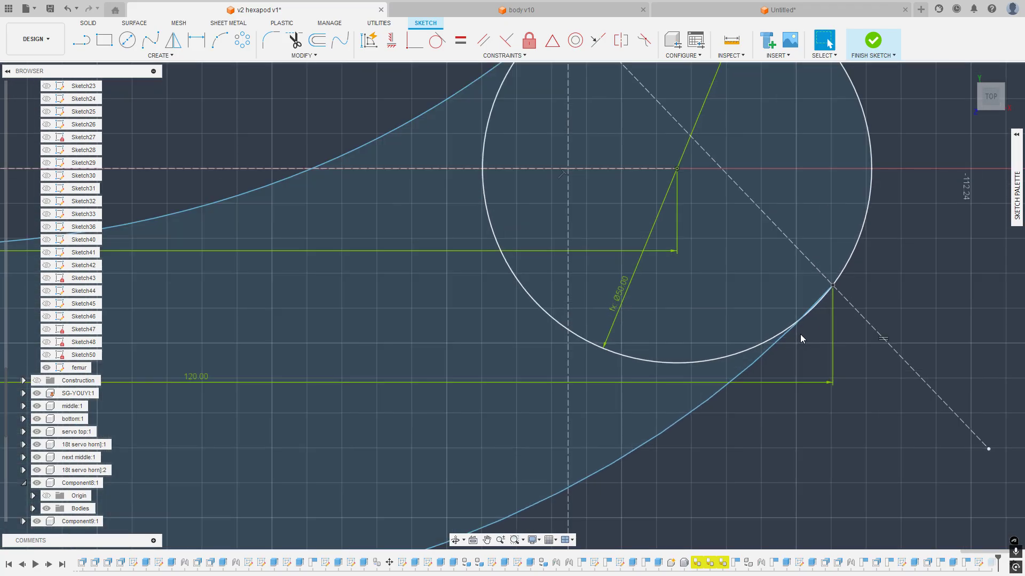
pyautogui.click(776, 347)
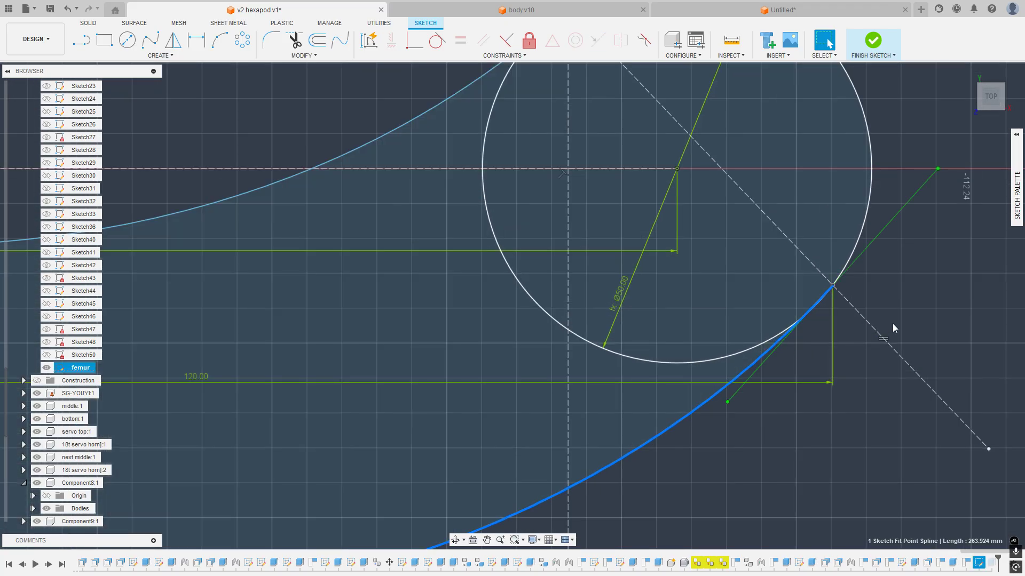
pyautogui.moveTo(938, 169)
pyautogui.mouseDown()
pyautogui.moveTo(919, 163)
pyautogui.moveTo(882, 224)
pyautogui.mouseUp()
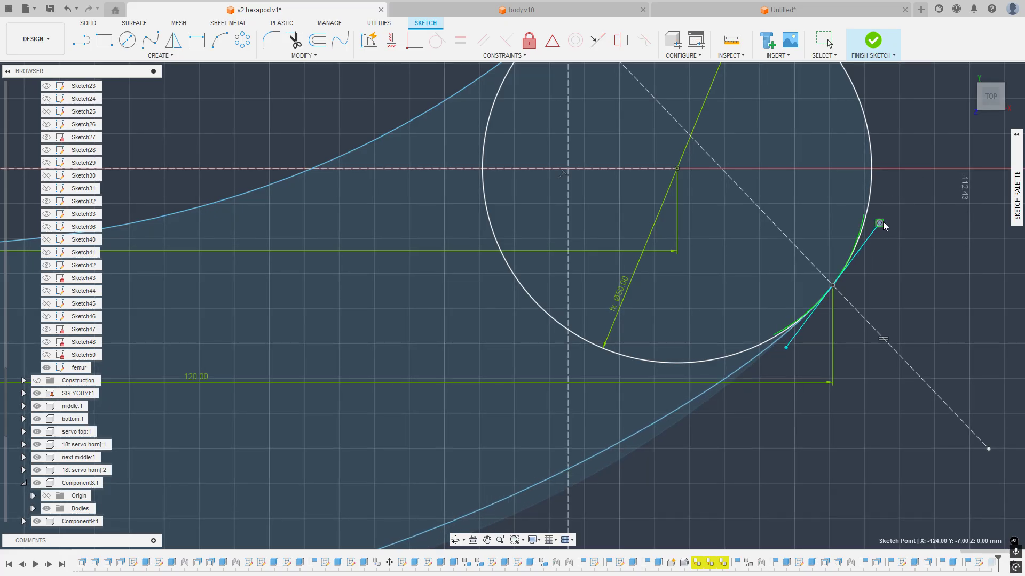
pyautogui.scroll(5, 880, 223)
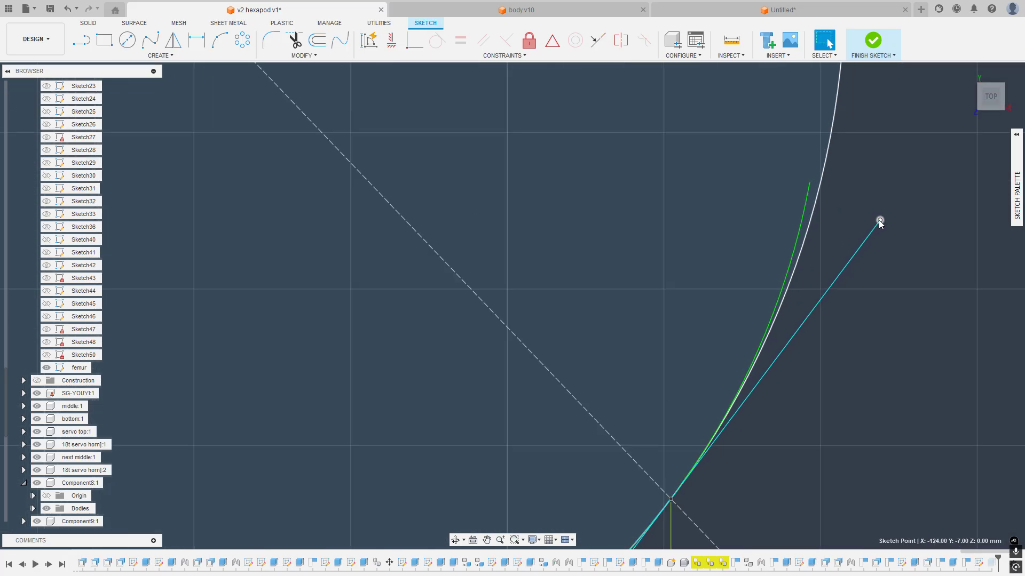
pyautogui.moveTo(879, 221); pyautogui.dragTo(889, 215)
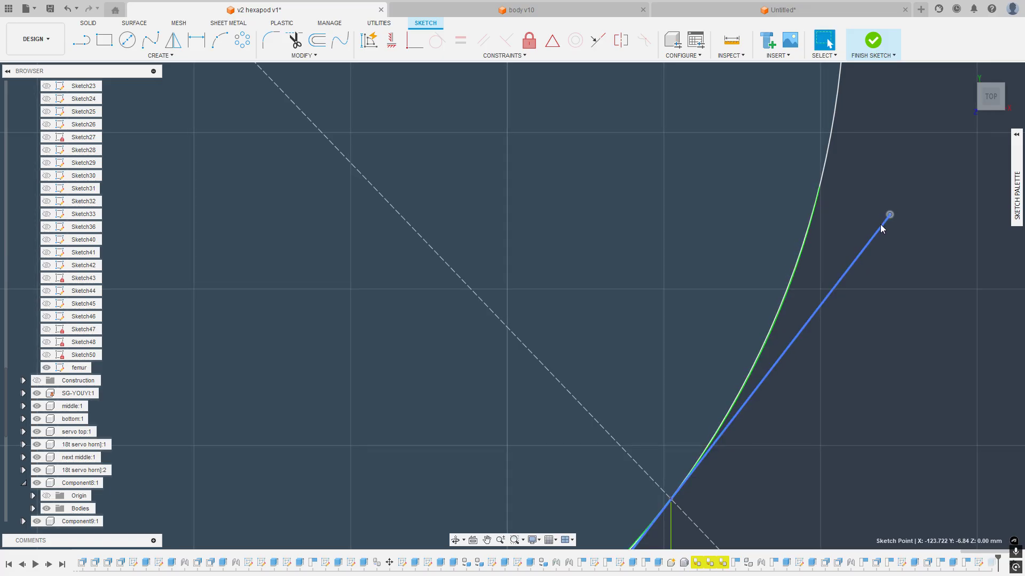
pyautogui.scroll(-6, 870, 293)
pyautogui.scroll(-2, 667, 170)
pyautogui.moveTo(643, 169); pyautogui.dragTo(641, 261, button='middle')
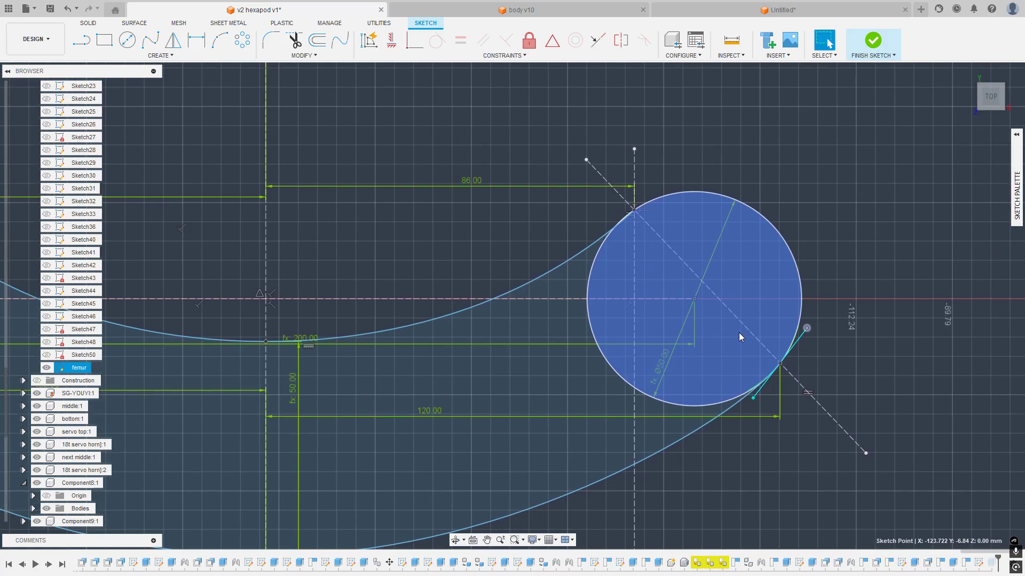
pyautogui.scroll(4, 792, 362)
pyautogui.moveTo(789, 264); pyautogui.dragTo(778, 245, button='middle')
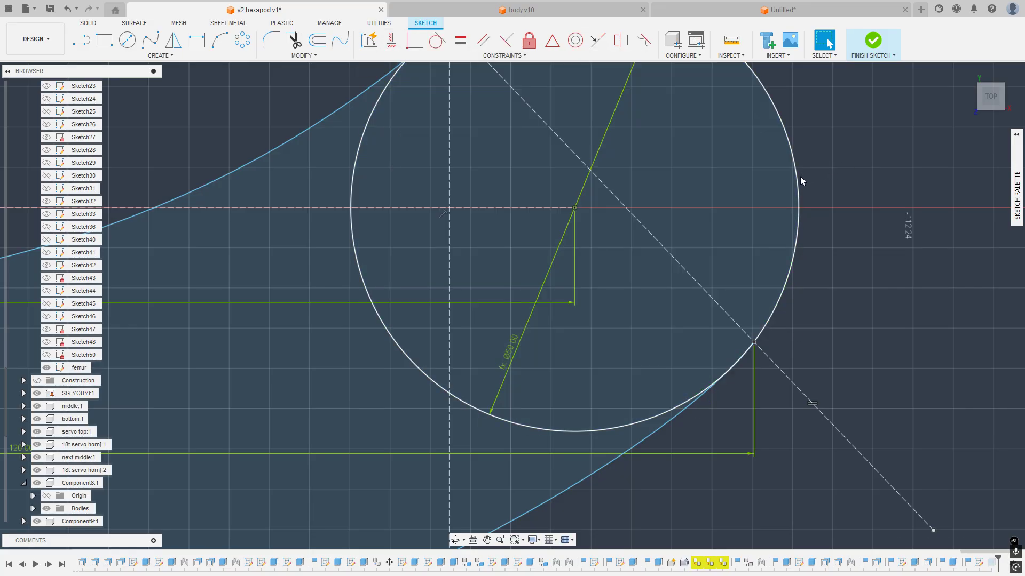
pyautogui.click(798, 176)
pyautogui.click(436, 40)
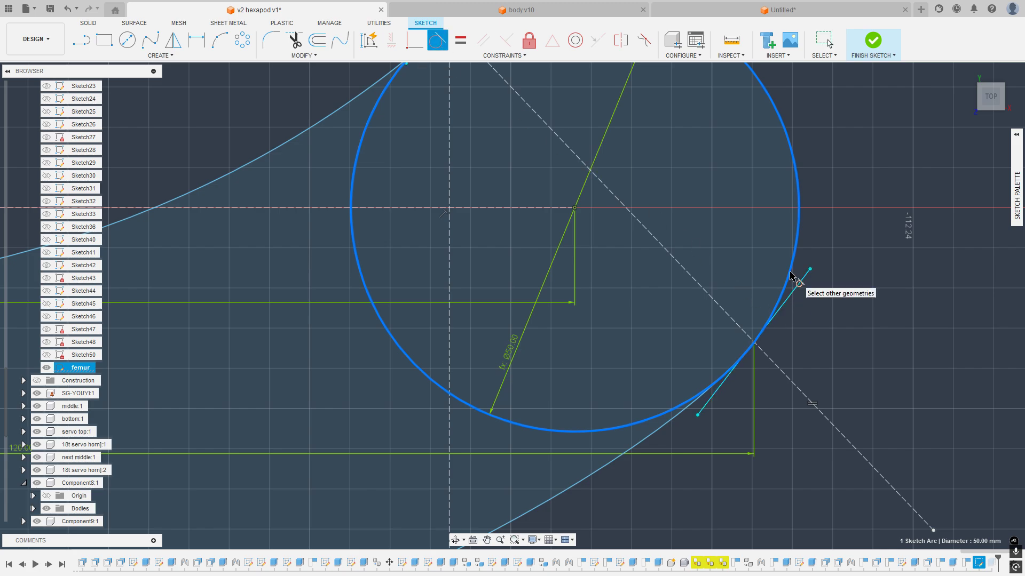
pyautogui.click(436, 40)
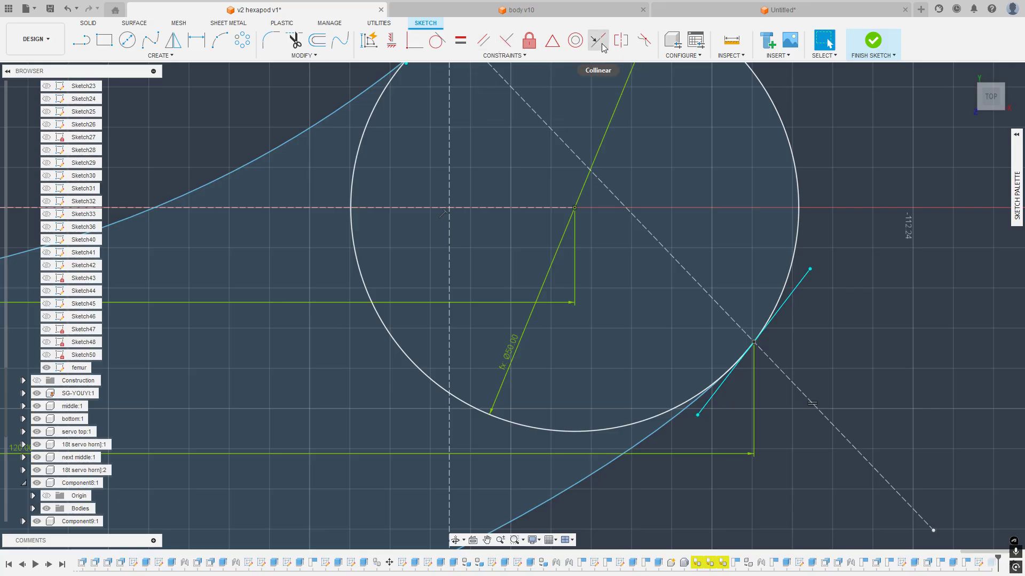
pyautogui.click(506, 40)
pyautogui.click(801, 281)
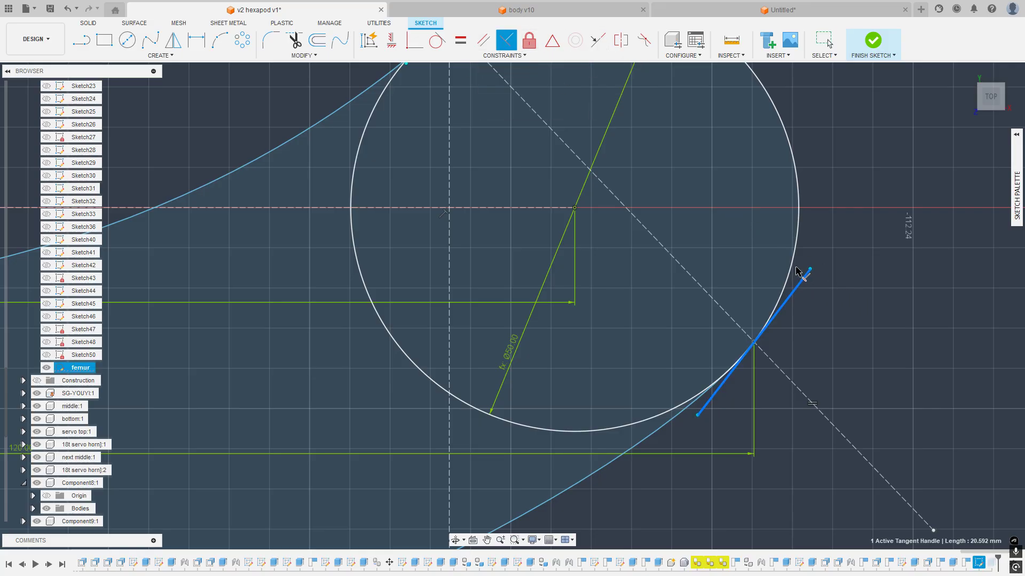
pyautogui.press('Escape')
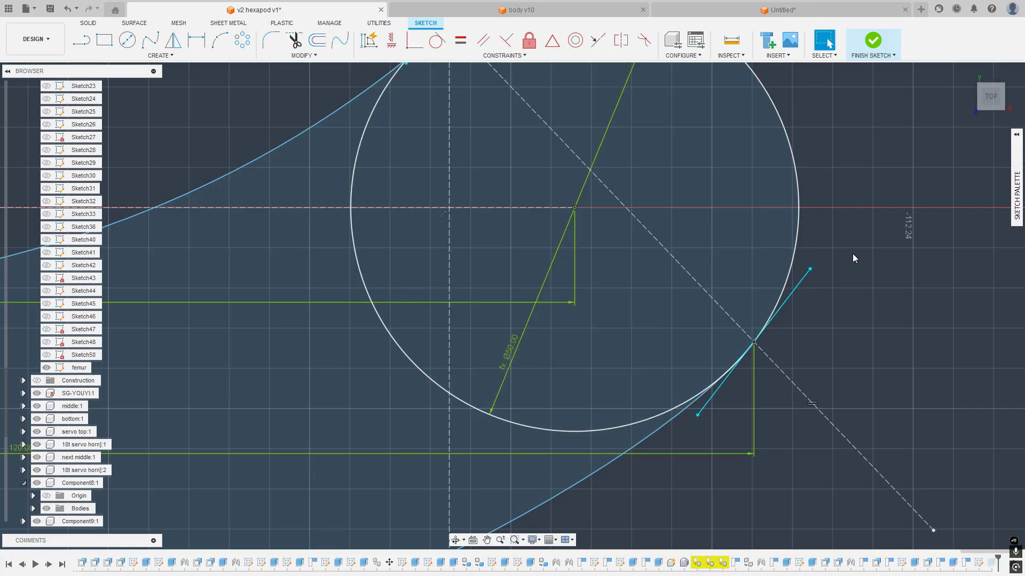
pyautogui.click(853, 254)
pyautogui.click(796, 251)
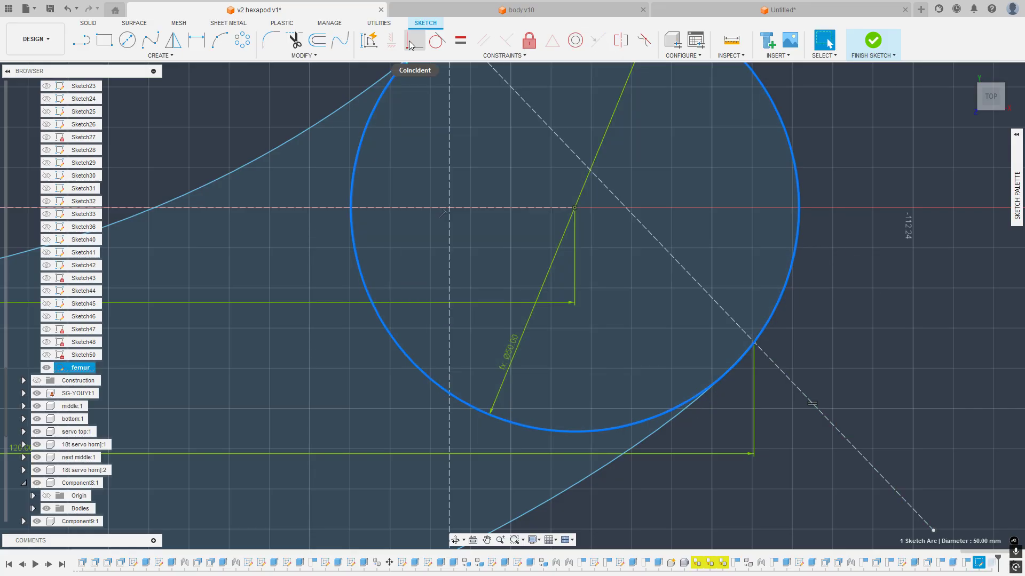
pyautogui.click(845, 198)
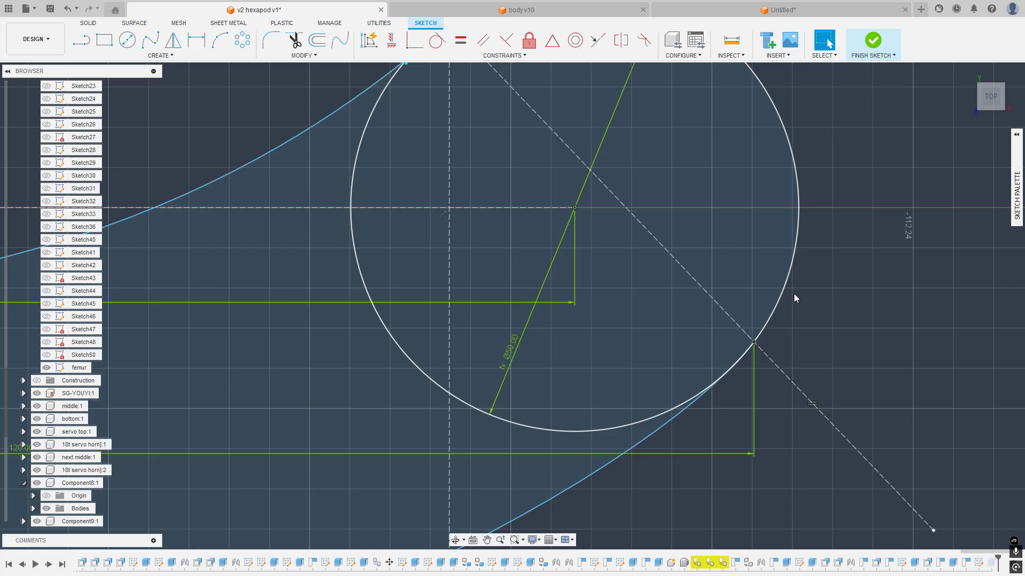
# Step: Apply a Tangent constraint between the lower spline's end handle and the 50 mm circle at the femur's right end
pyautogui.click(696, 403)
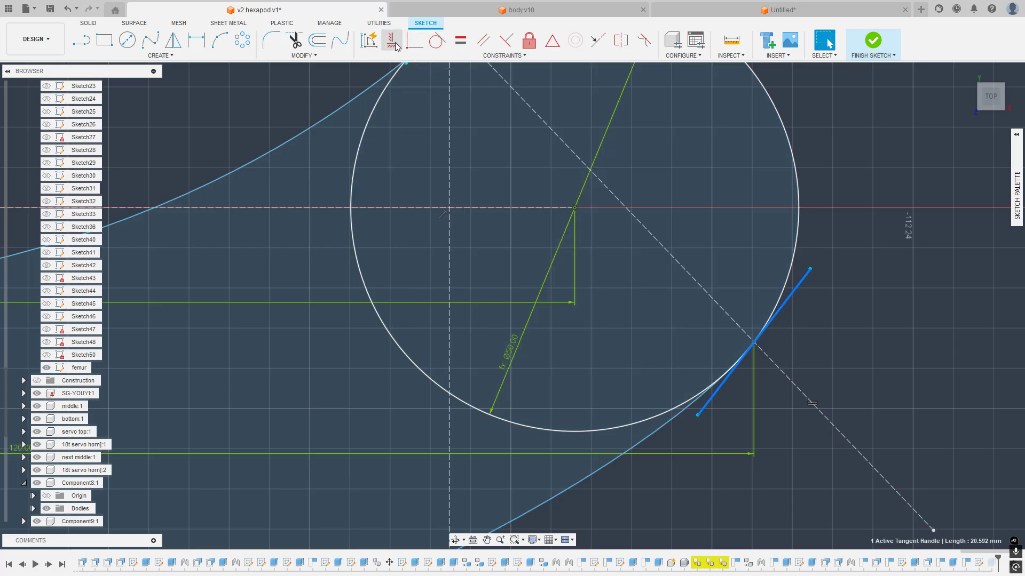
pyautogui.click(444, 54)
pyautogui.click(798, 276)
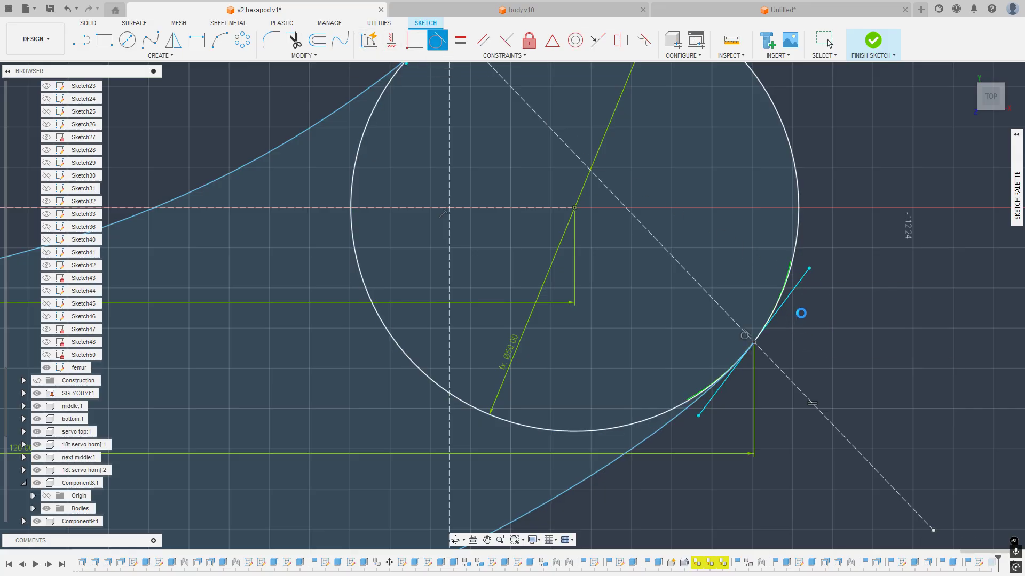
pyautogui.press('Escape')
# Step: Try to adjust the upper spline's end handle and make it tangent to the right-hand 50 mm circle
pyautogui.scroll(-3, 811, 316)
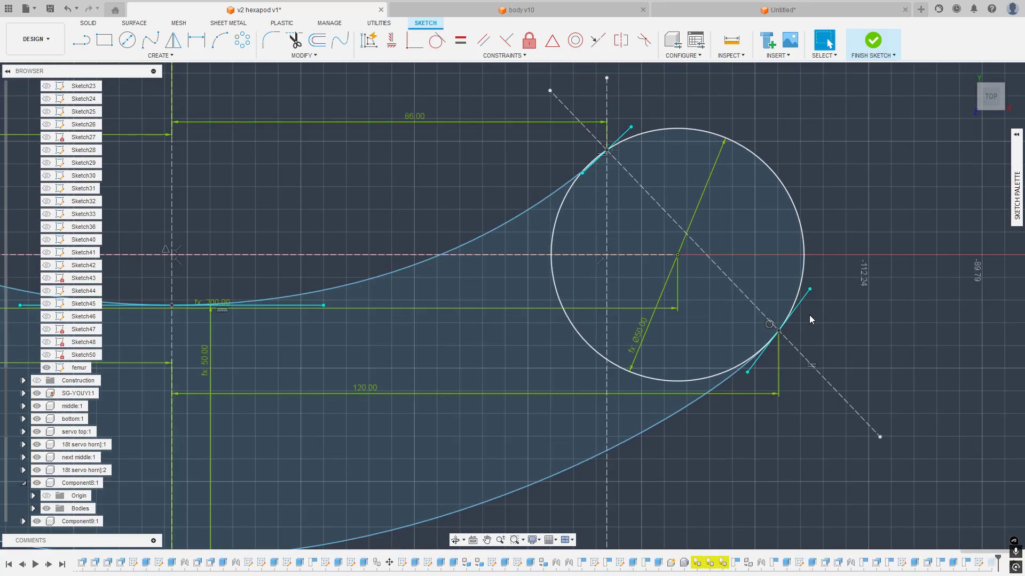
pyautogui.scroll(3, 637, 165)
pyautogui.moveTo(637, 164); pyautogui.dragTo(673, 299, button='middle')
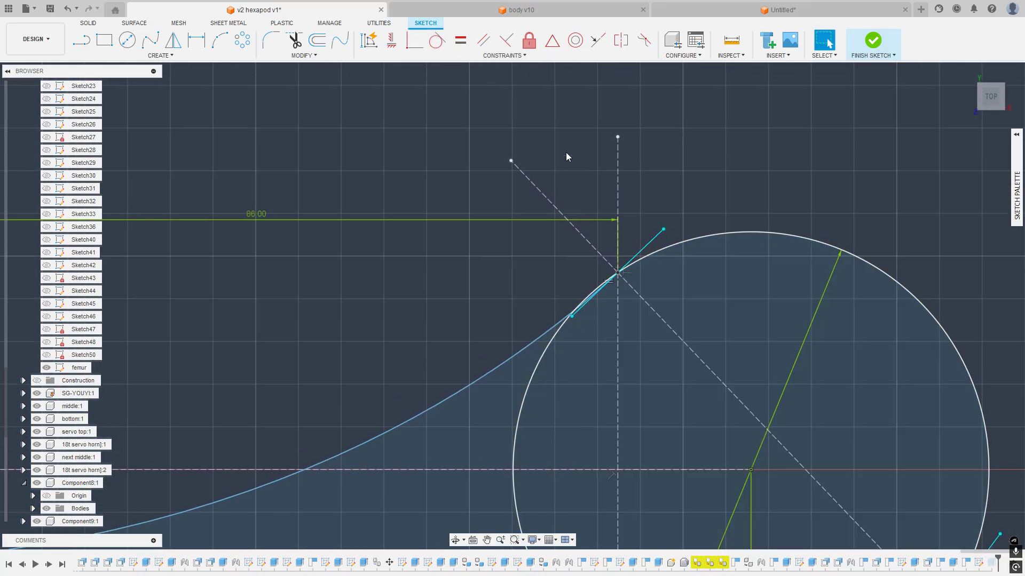
pyautogui.click(554, 332)
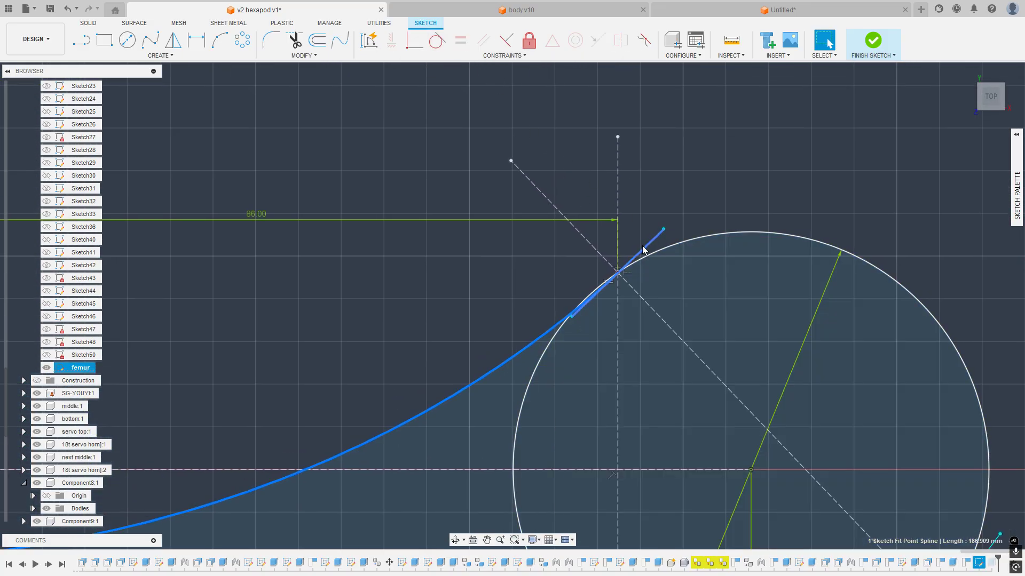
pyautogui.moveTo(667, 233); pyautogui.dragTo(678, 228)
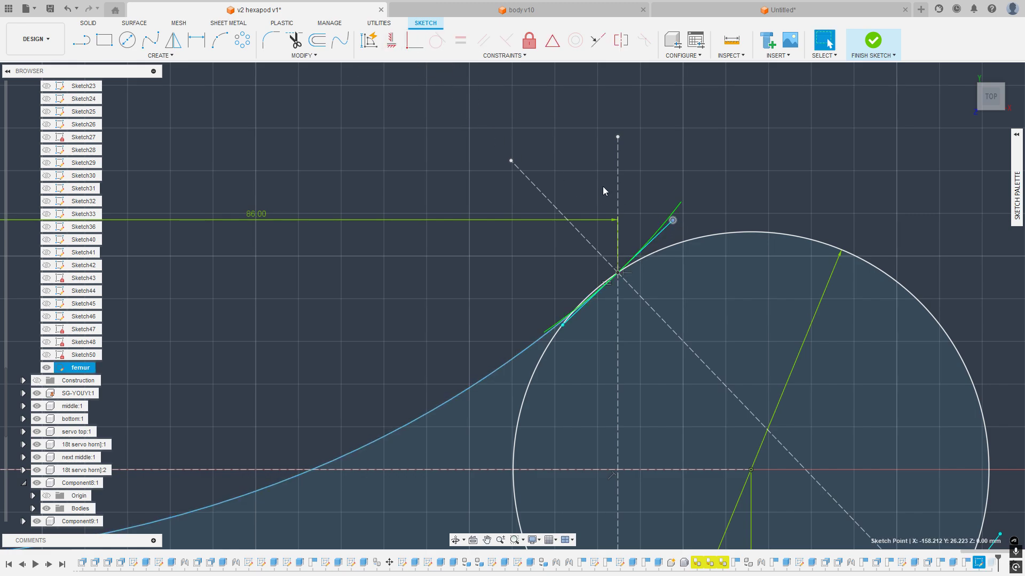
pyautogui.click(666, 228)
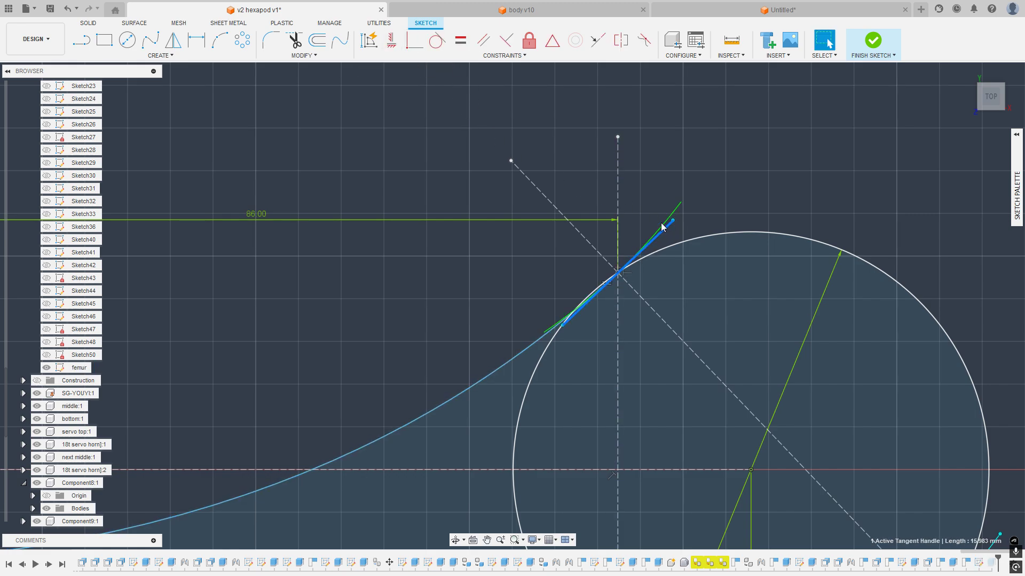
pyautogui.click(436, 40)
pyautogui.click(676, 247)
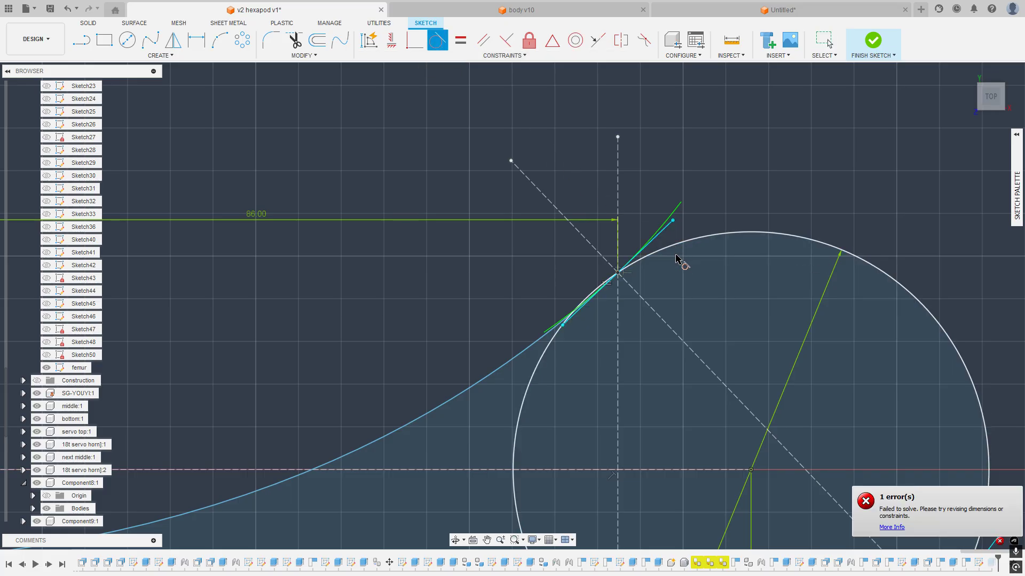
pyautogui.press('Escape')
# Step: Swing the upper spline's end handle at the right-hand circle to a nearly horizontal direction
pyautogui.scroll(5, 627, 270)
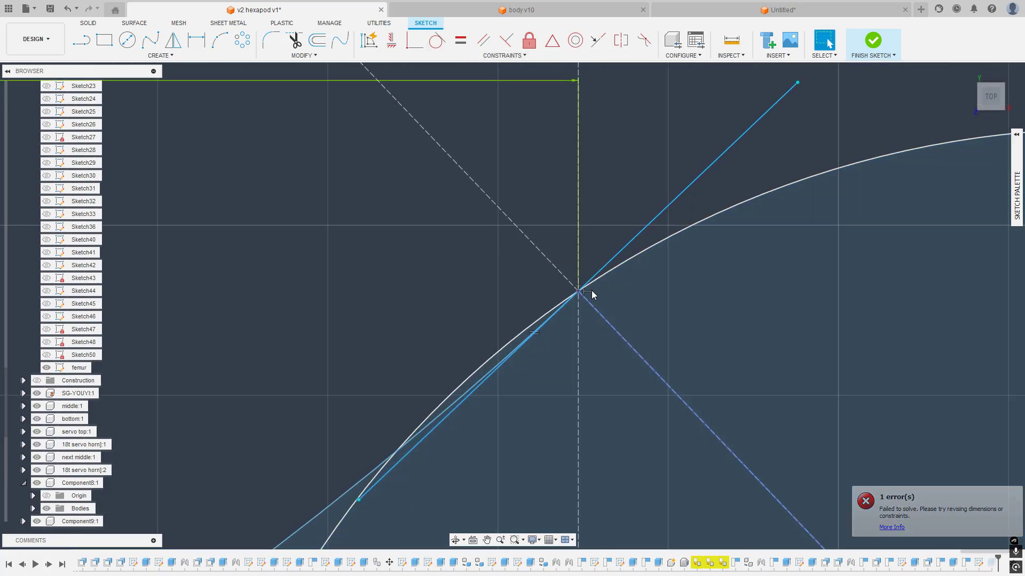
pyautogui.click(589, 294)
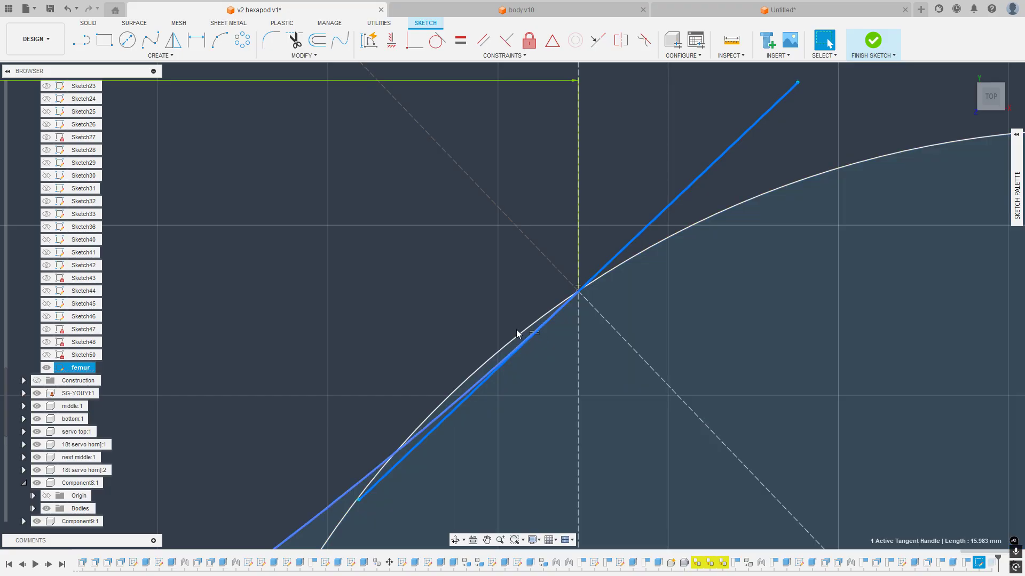
pyautogui.moveTo(798, 84); pyautogui.dragTo(901, 255)
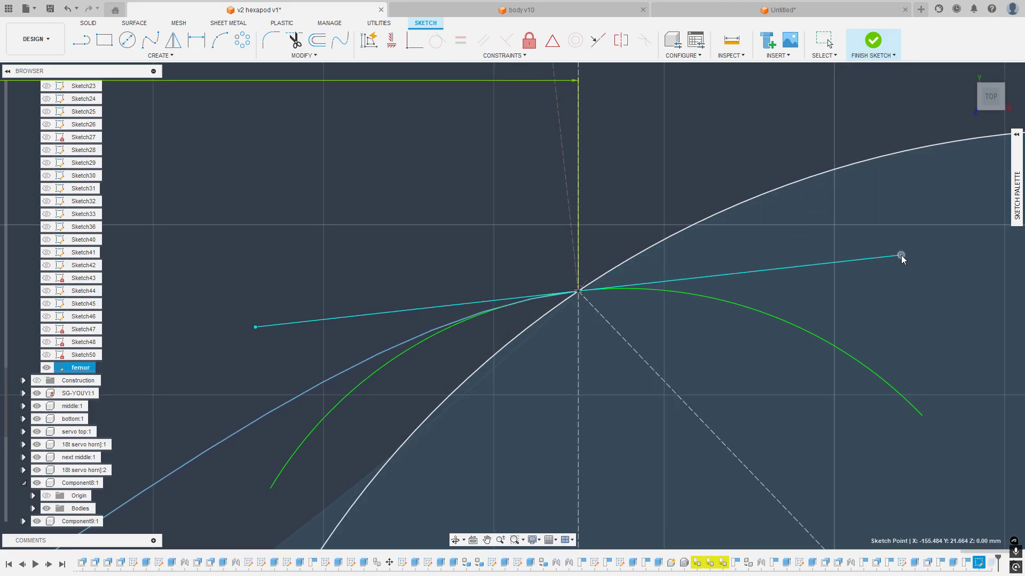
pyautogui.scroll(-3, 595, 250)
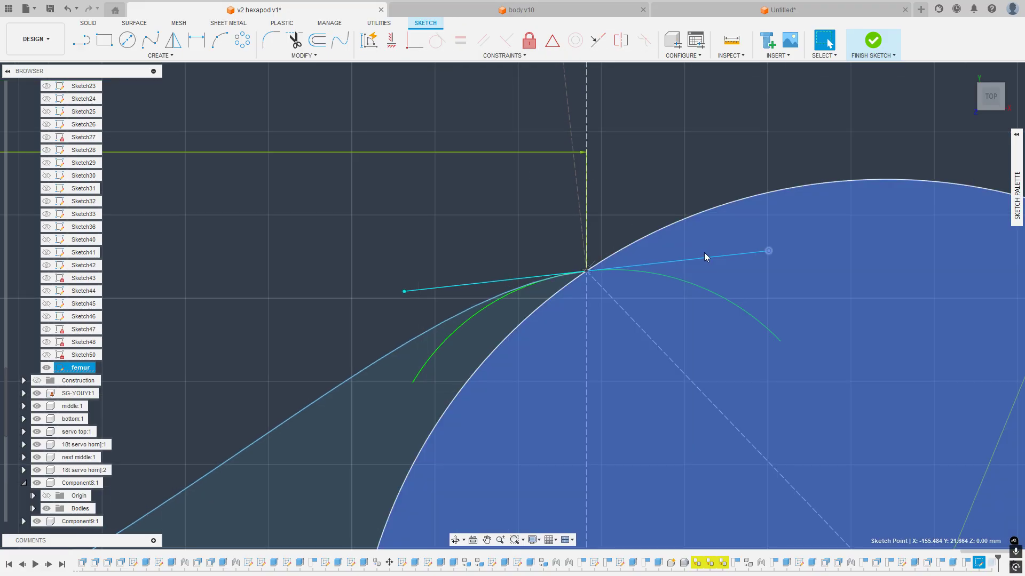
# Step: Try a Tangent constraint between the flattened upper handle and the right-hand circle, and undo it
pyautogui.click(704, 257)
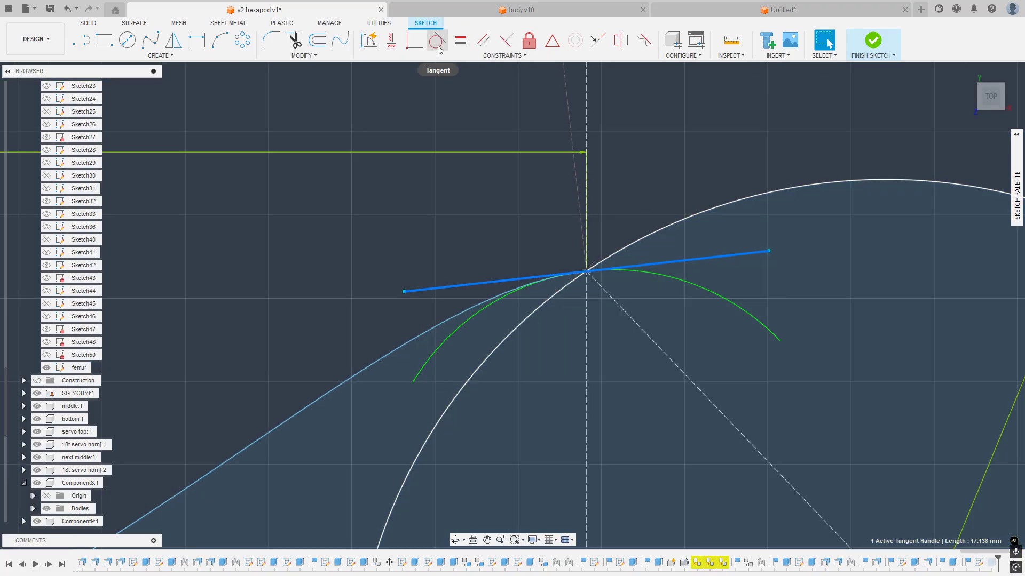
pyautogui.click(437, 41)
pyautogui.click(688, 223)
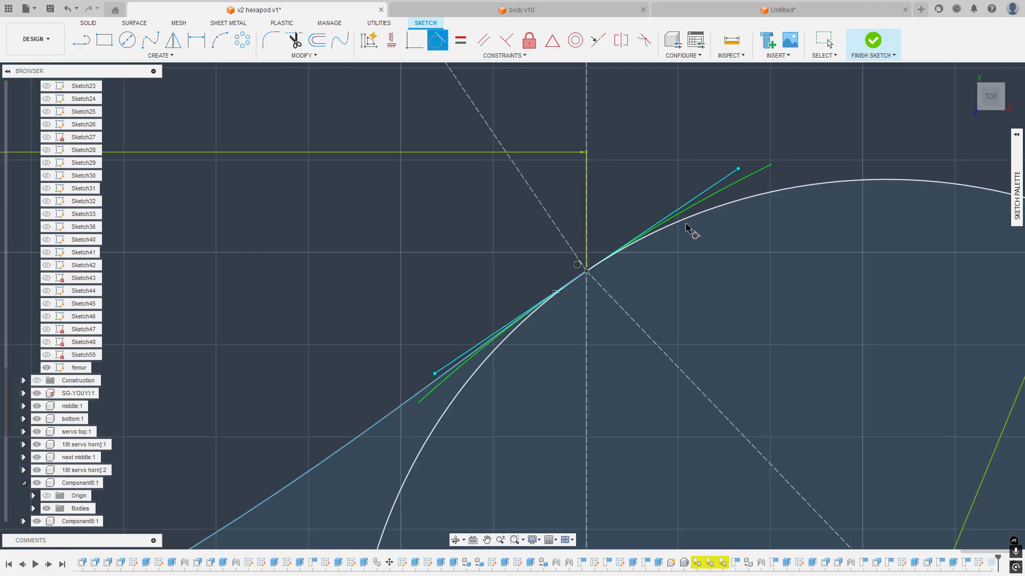
pyautogui.press('Escape')
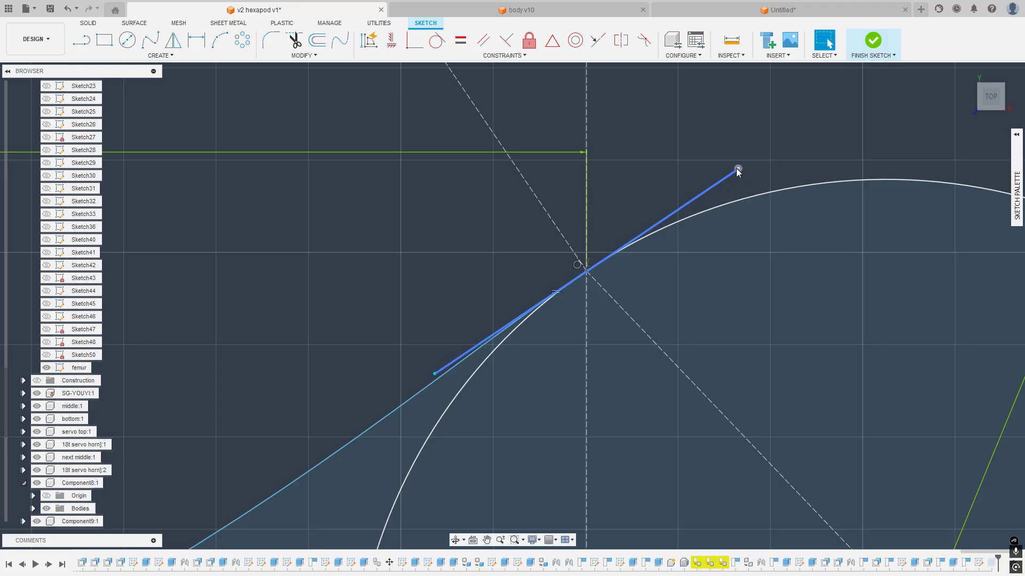
pyautogui.click(724, 213)
pyautogui.hotkey('ctrl', 'z')
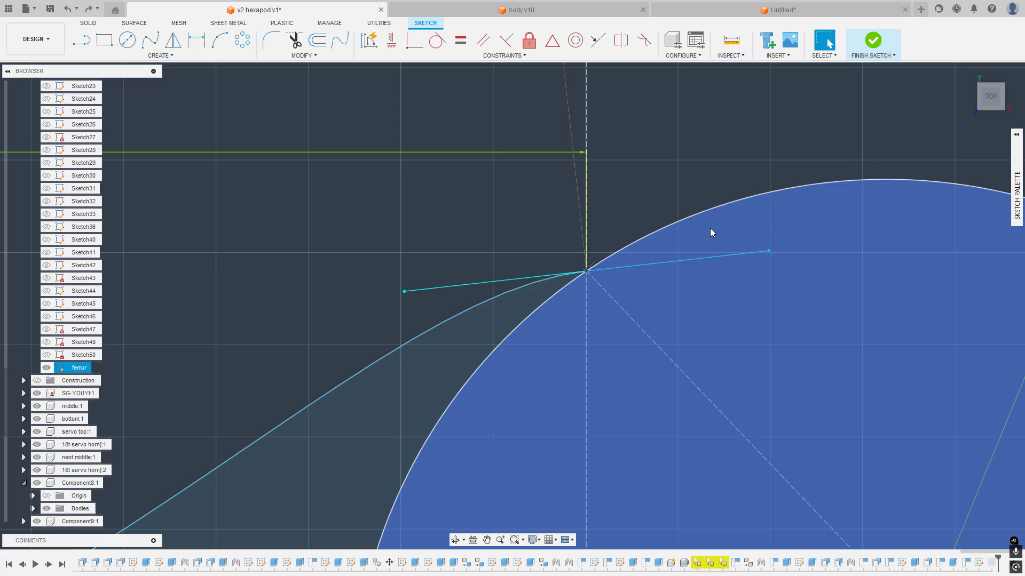
# Step: Make the upper spline's nearly horizontal end handle tangent to the right-hand circle with a Tangent constraint
pyautogui.click(500, 92)
pyautogui.click(434, 44)
pyautogui.click(697, 260)
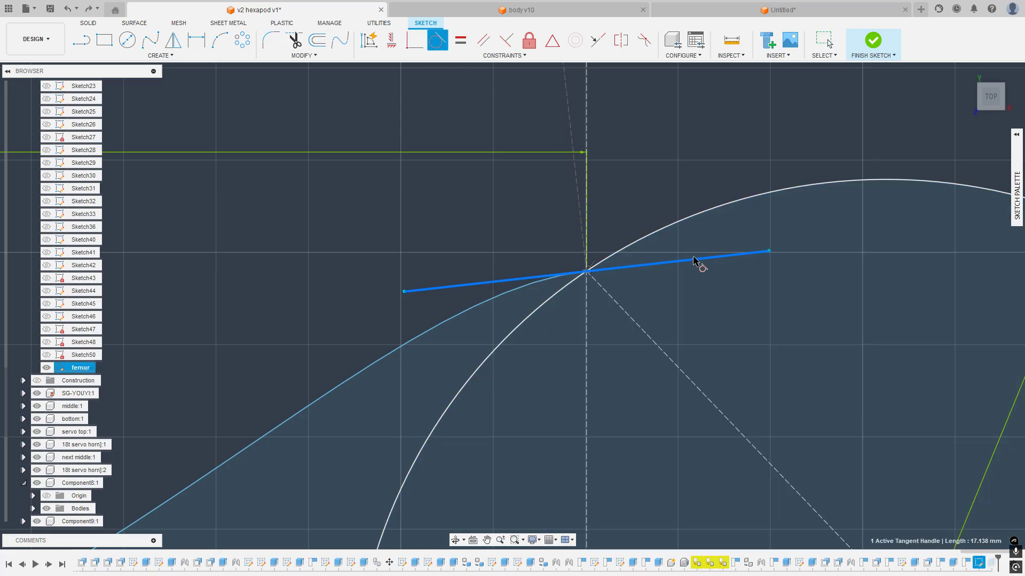
pyautogui.click(692, 219)
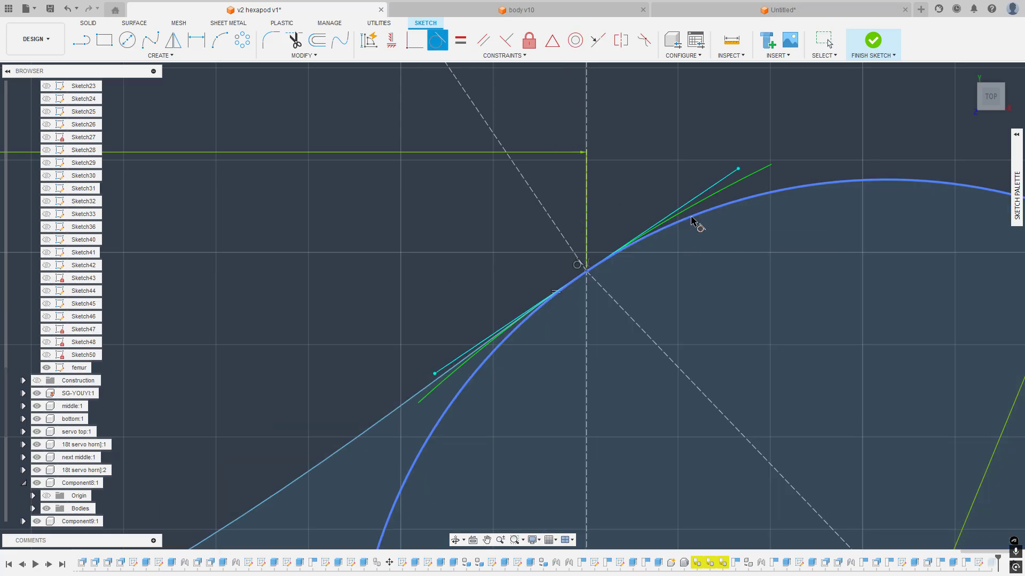
pyautogui.click(737, 172)
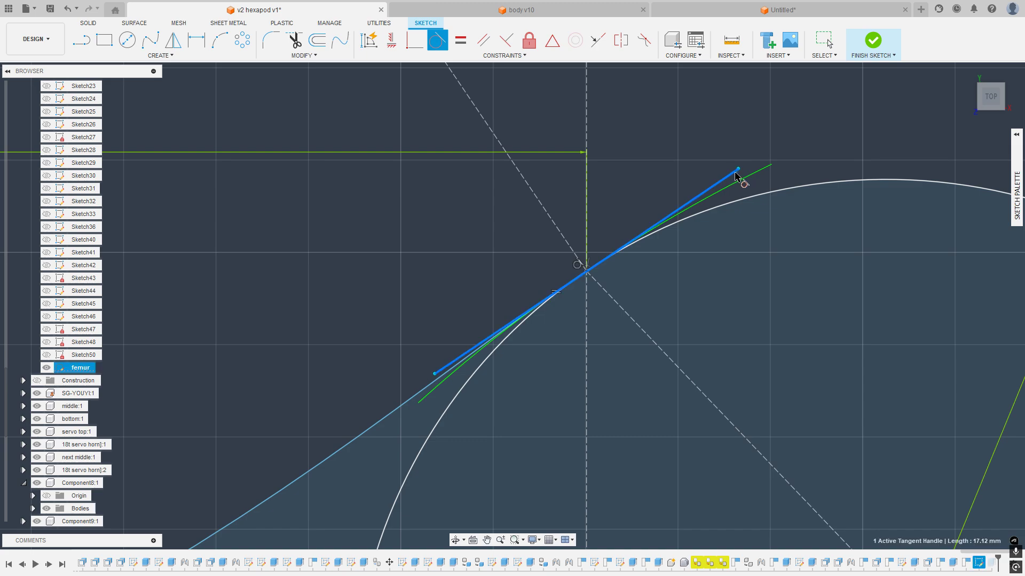
pyautogui.click(735, 172)
pyautogui.press('Escape')
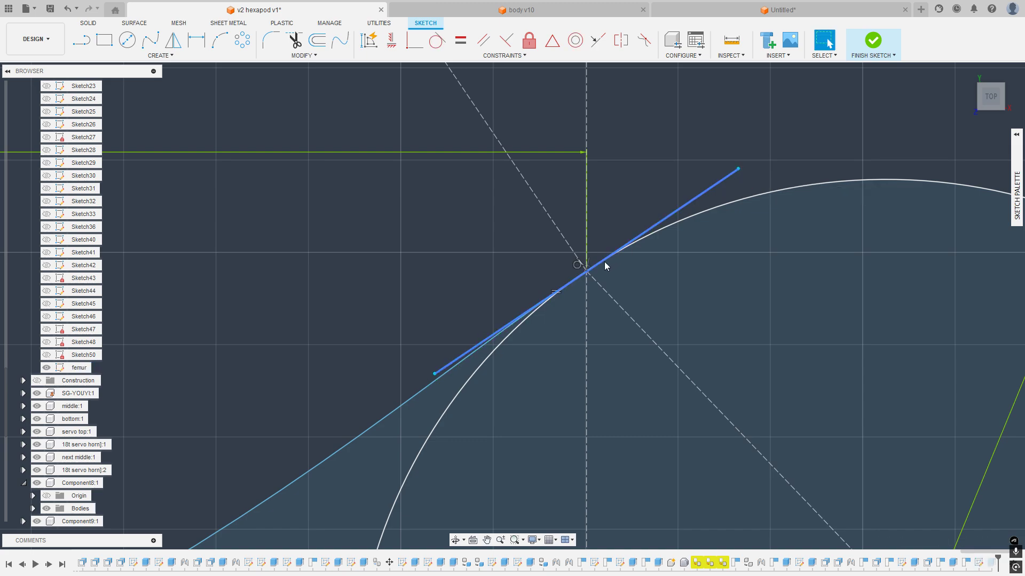
pyautogui.click(589, 261)
pyautogui.click(594, 261)
# Step: Try to make the upper spline's other end handle tangent to the circle at the femur's left end
pyautogui.scroll(-3, 607, 252)
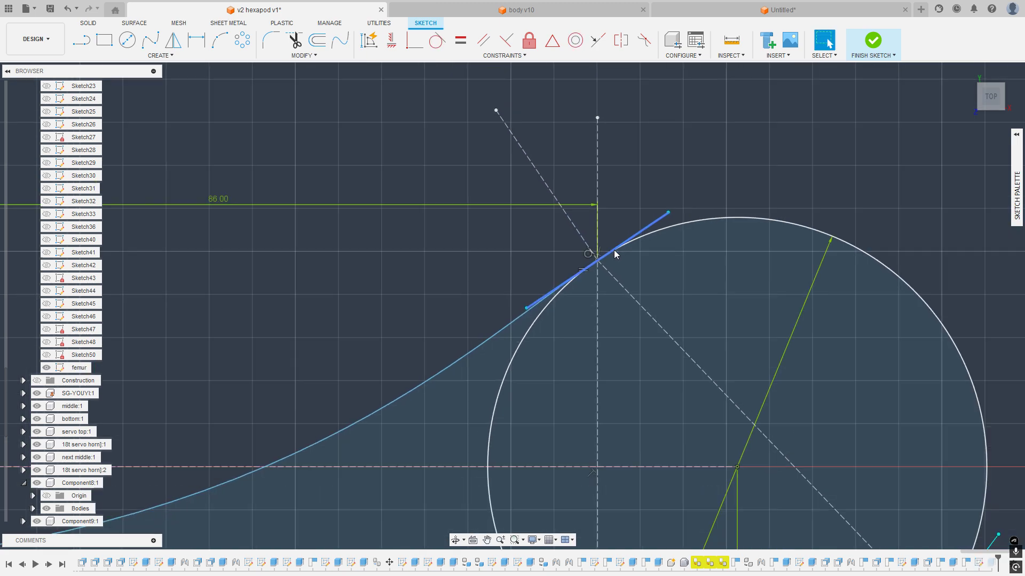
pyautogui.scroll(2, 589, 250)
pyautogui.scroll(3, 589, 251)
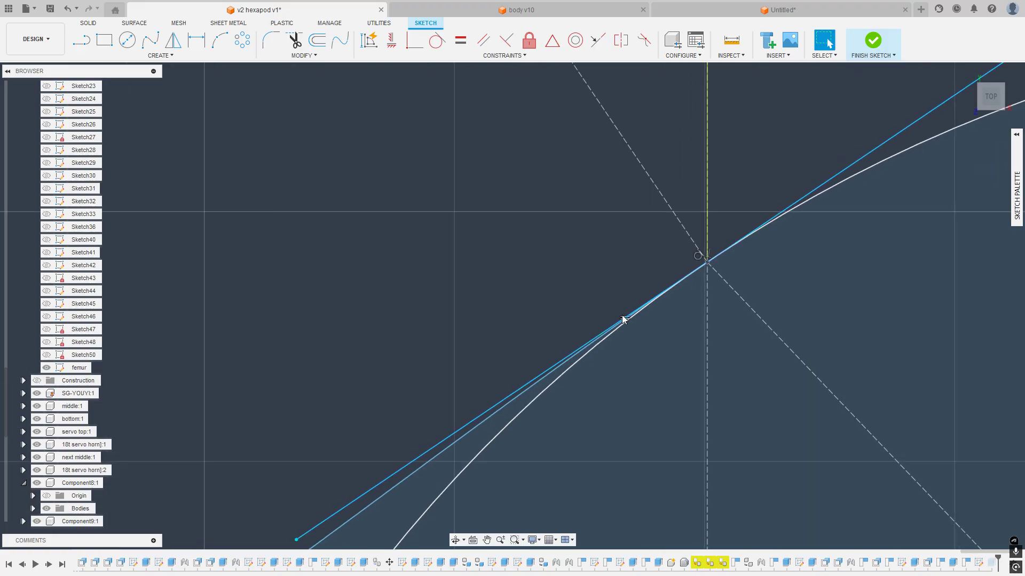
pyautogui.scroll(-4, 546, 277)
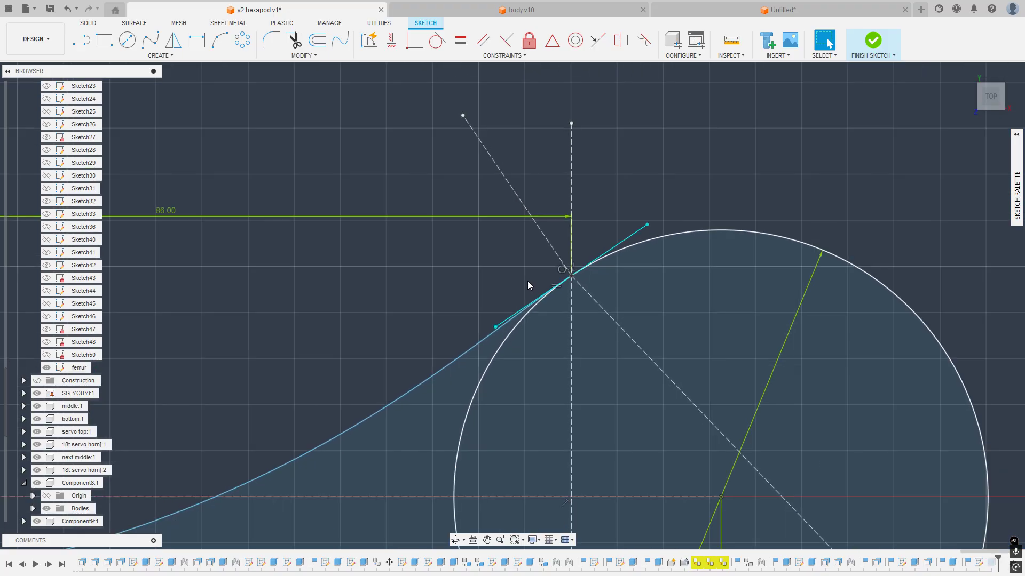
pyautogui.scroll(-5, 528, 281)
pyautogui.scroll(5, 414, 290)
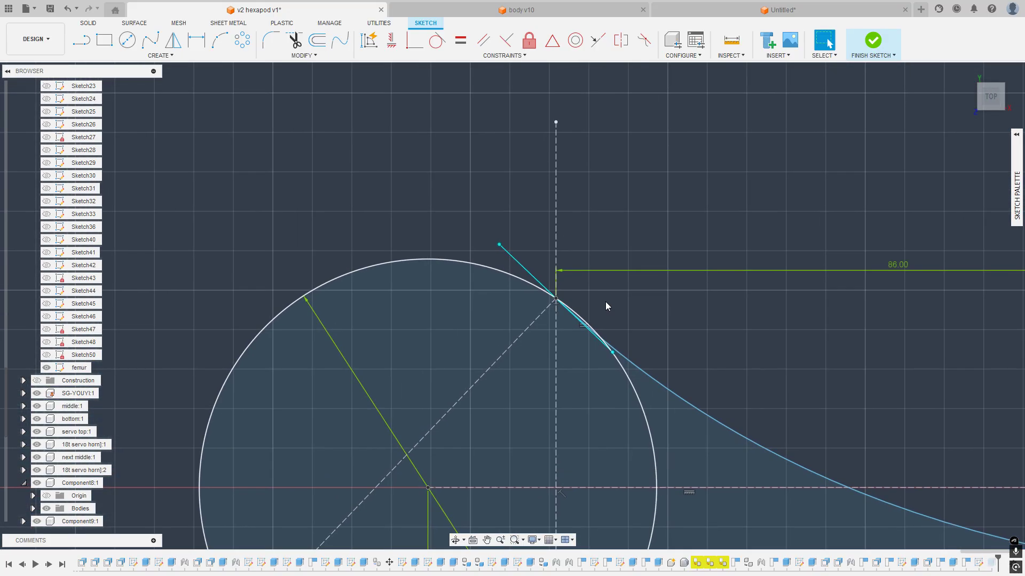
pyautogui.scroll(3, 539, 210)
pyautogui.click(508, 307)
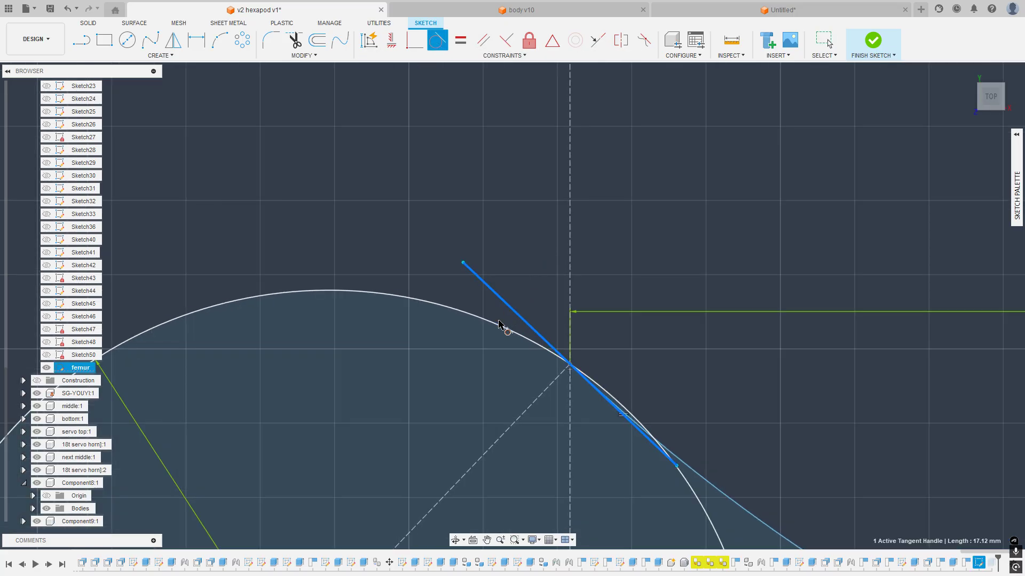
pyautogui.click(498, 331)
pyautogui.press('Escape')
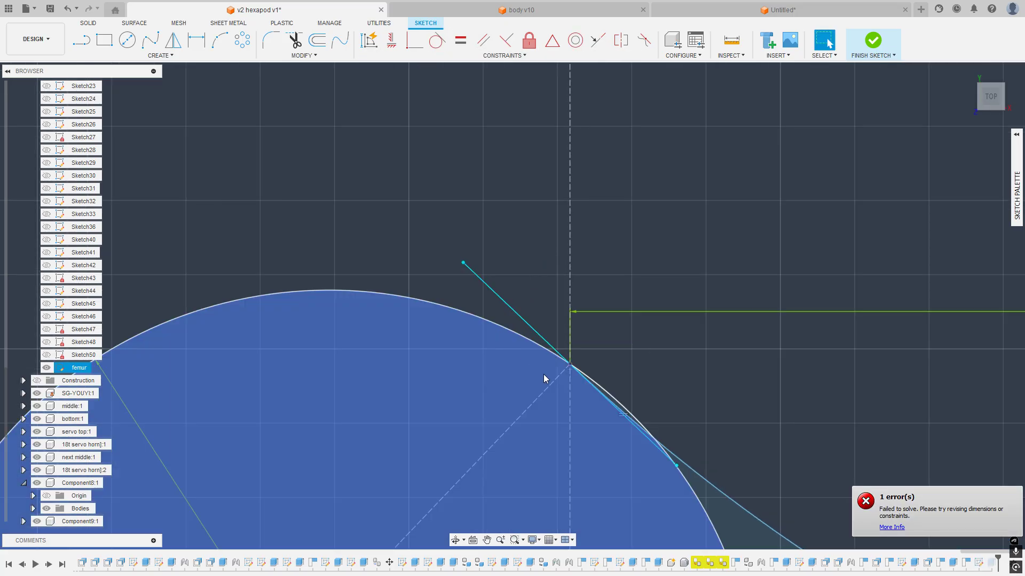
# Step: Apply a Tangent constraint between the upper spline's left end handle and the left-hand circle
pyautogui.scroll(3, 658, 454)
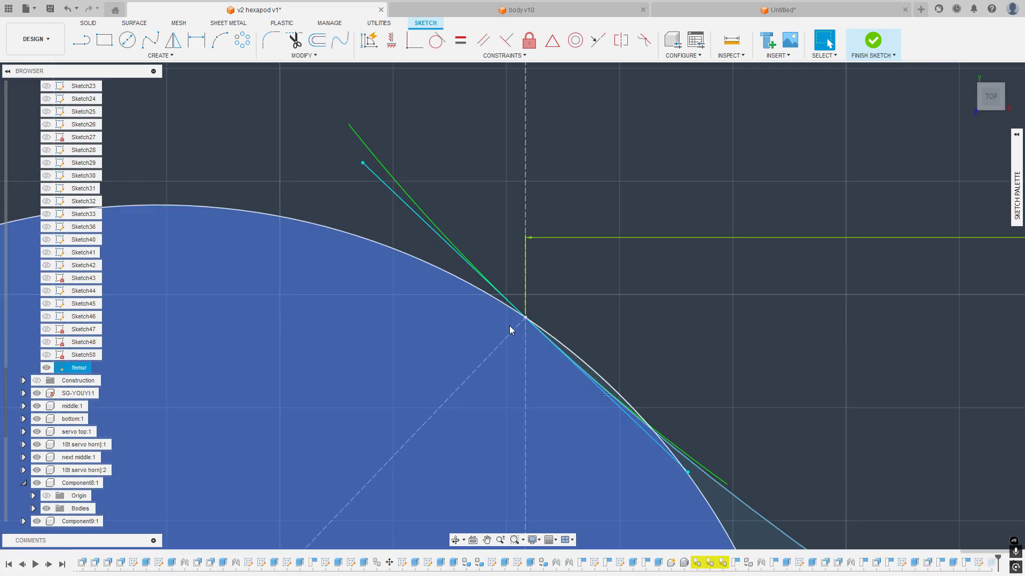
pyautogui.click(521, 308)
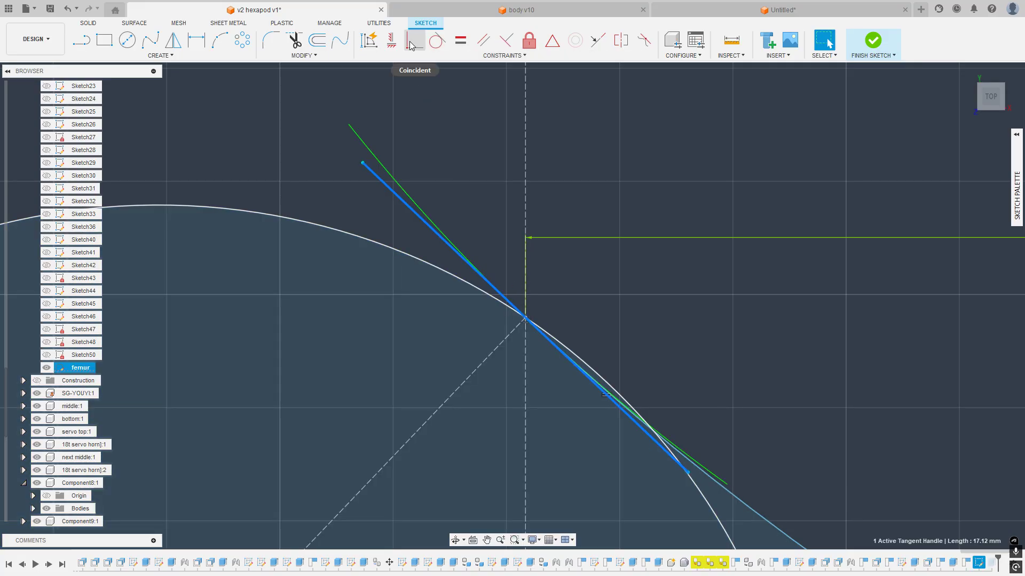
pyautogui.click(436, 40)
pyautogui.click(388, 249)
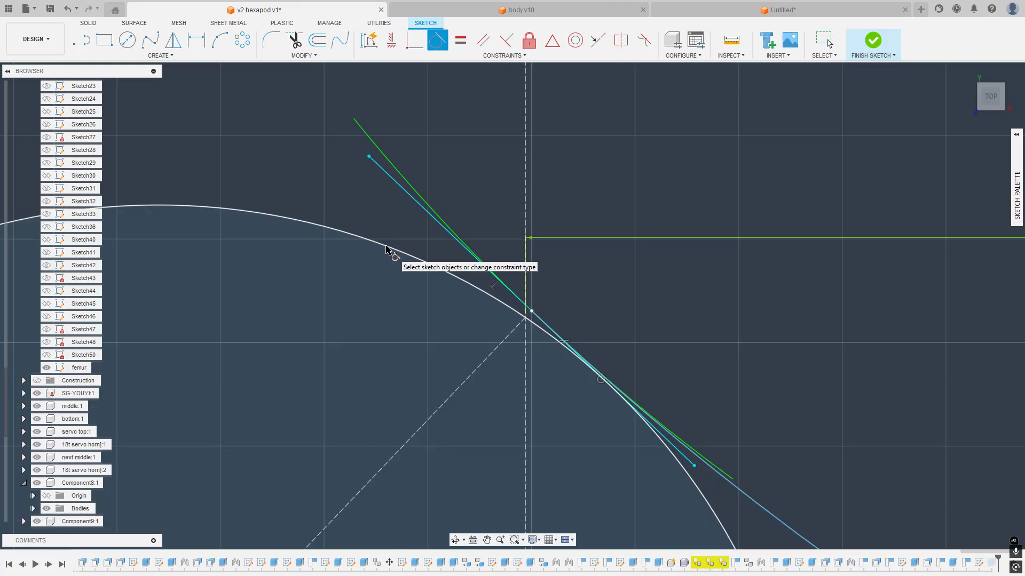
# Step: Undo the Tangent constraint on the upper spline's left end handle and delete that handle's perpendicular constraint
pyautogui.press('Escape')
pyautogui.click(532, 386)
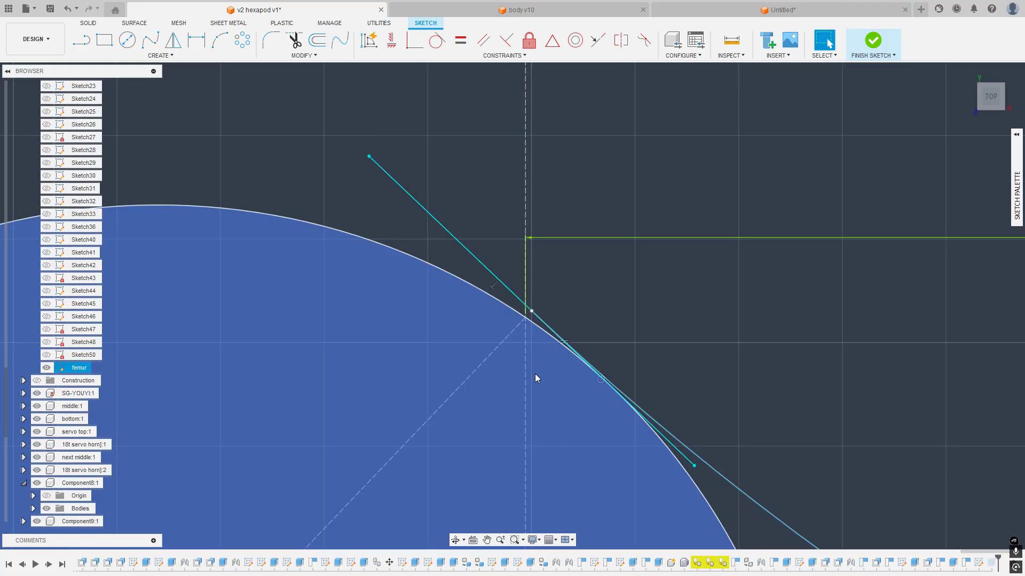
pyautogui.hotkey('ctrl', 'z')
pyautogui.scroll(2, 505, 304)
pyautogui.click(501, 290)
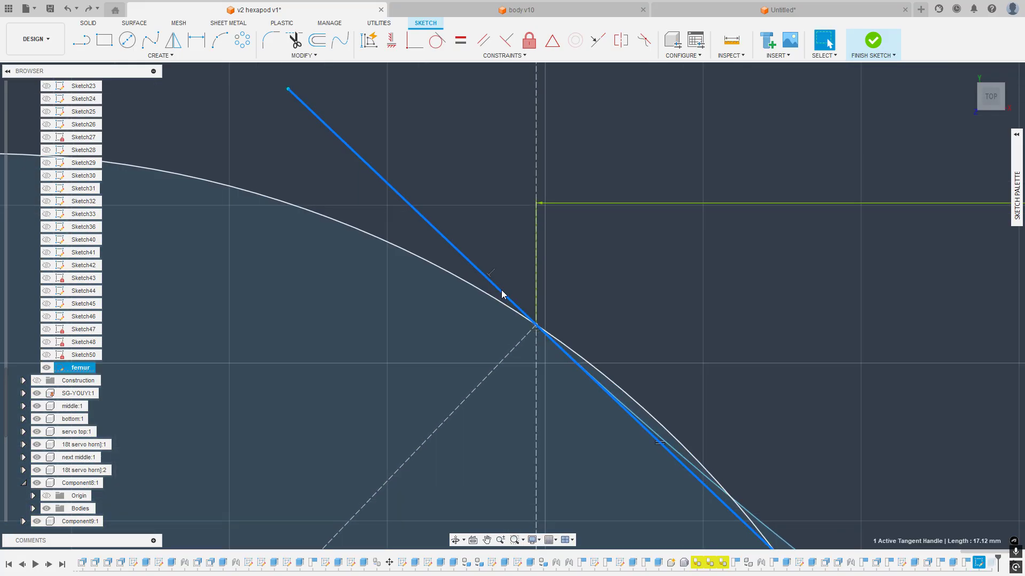
pyautogui.click(492, 270)
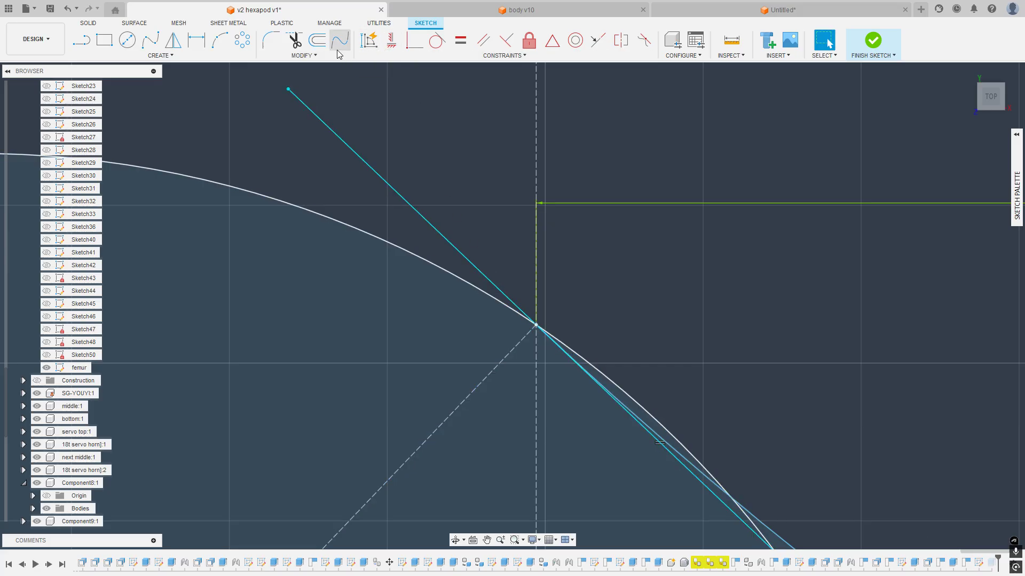
# Step: Delete the Equal constraint on the upper spline's left end handle
pyautogui.scroll(-5, 506, 306)
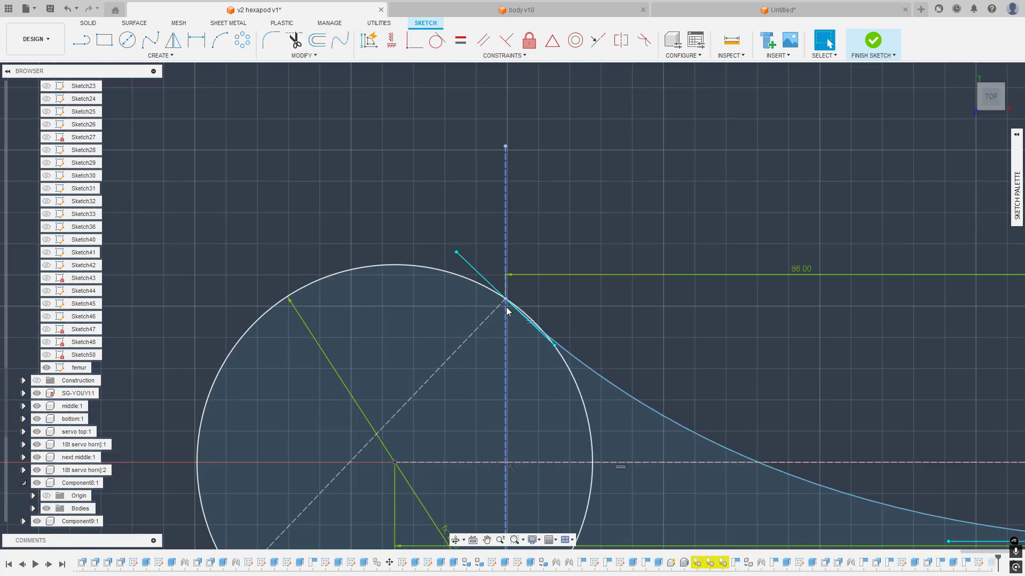
pyautogui.scroll(-5, 511, 323)
pyautogui.click(516, 326)
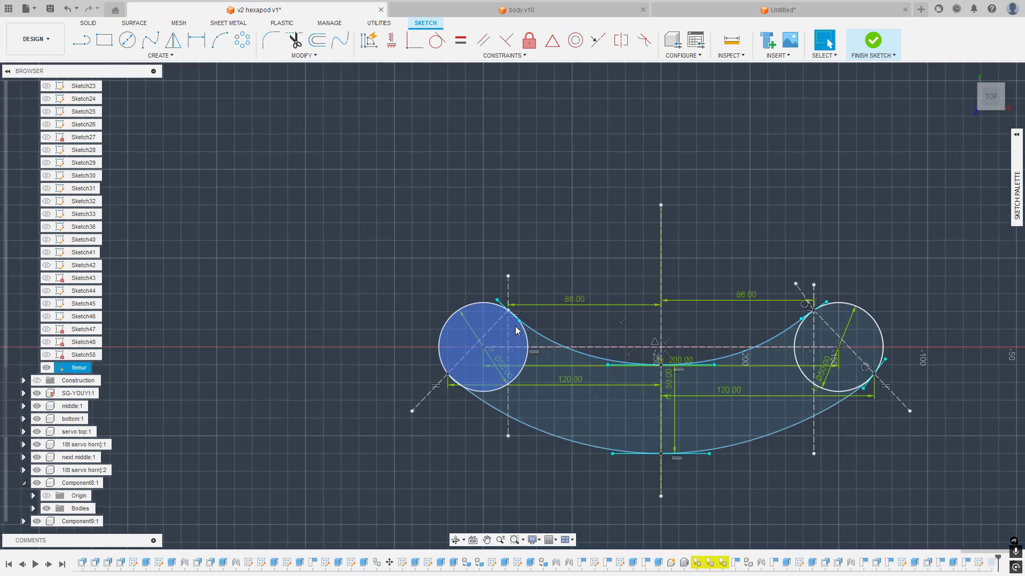
pyautogui.scroll(5, 515, 322)
pyautogui.scroll(10, 515, 320)
pyautogui.press('Escape')
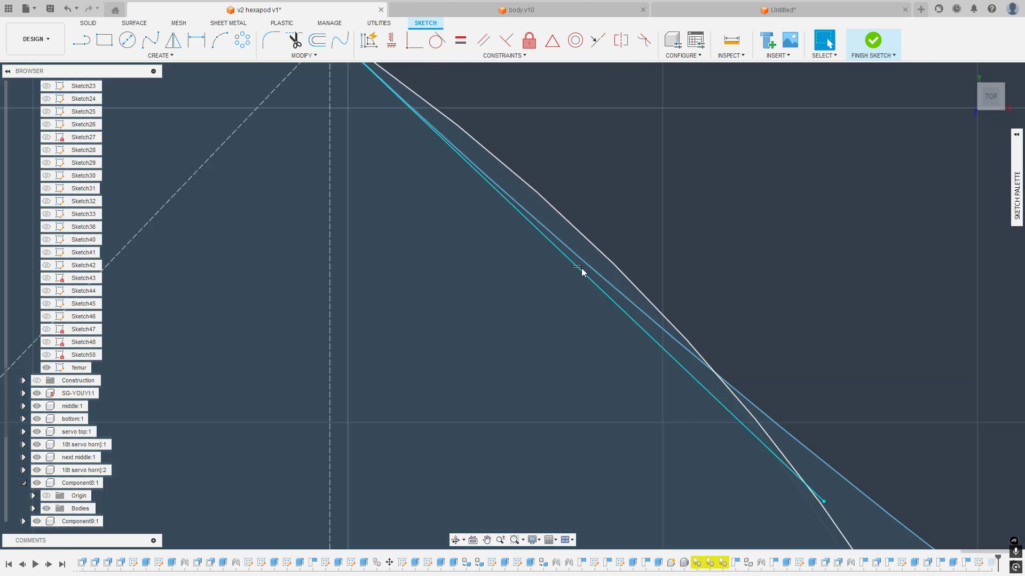
pyautogui.click(577, 271)
pyautogui.scroll(5, 577, 278)
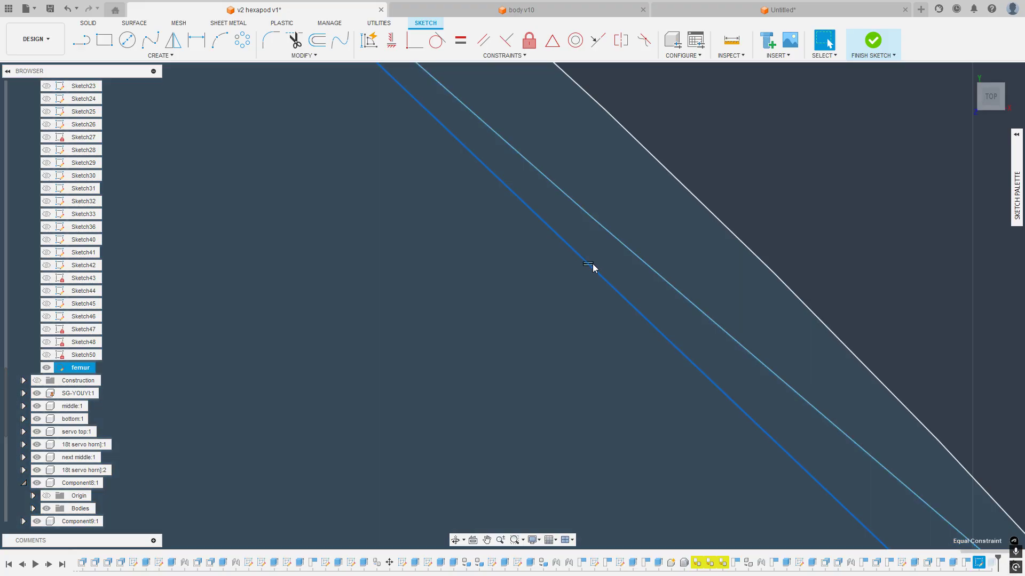
pyautogui.click(604, 271)
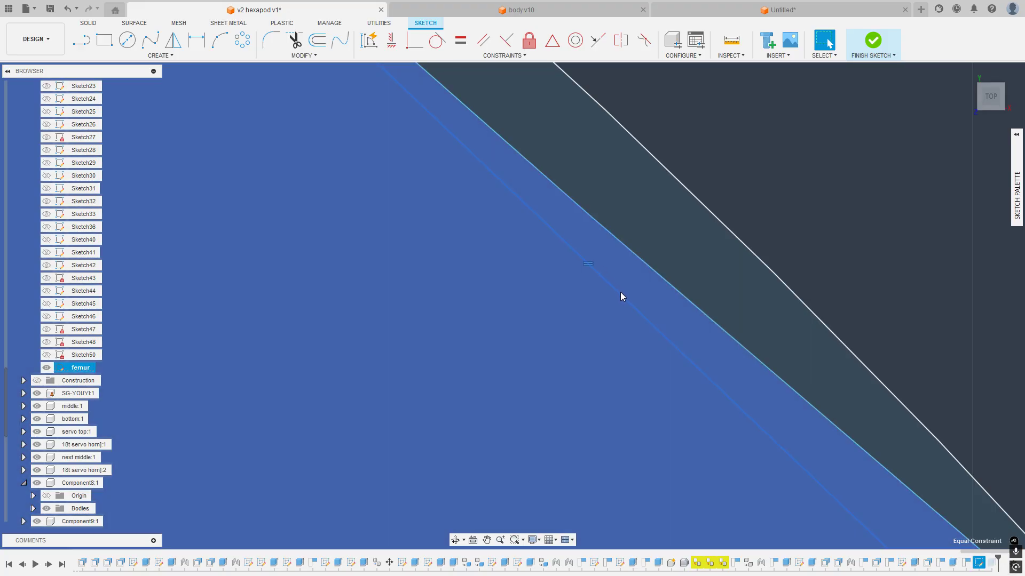
pyautogui.scroll(-8, 613, 294)
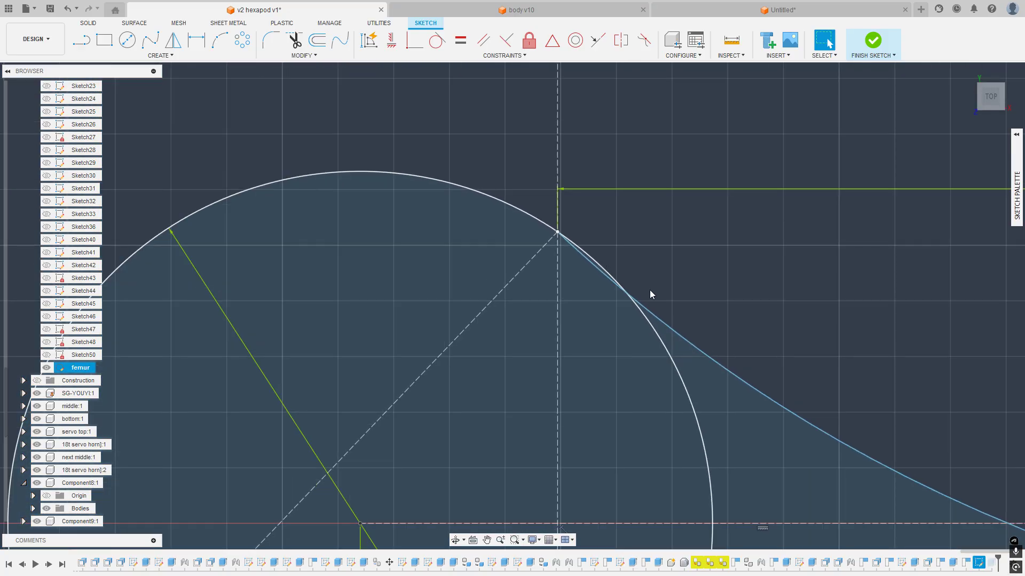
# Step: Swing the upper spline's left end handle flatter, about 16 mm long, then try a Tangent constraint with the left-hand circle and undo it
pyautogui.moveTo(469, 149); pyautogui.dragTo(453, 194)
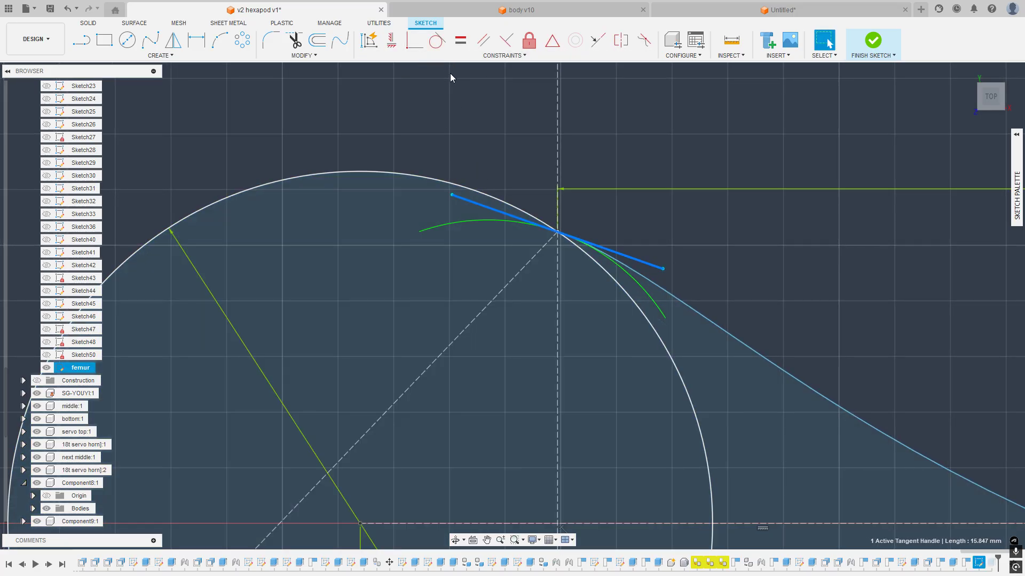
pyautogui.click(437, 40)
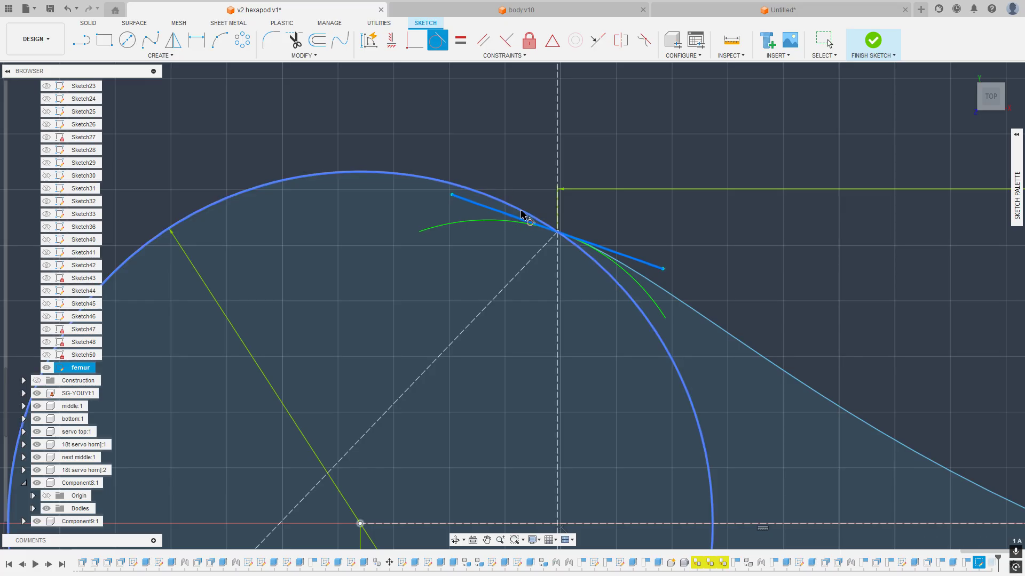
pyautogui.click(523, 215)
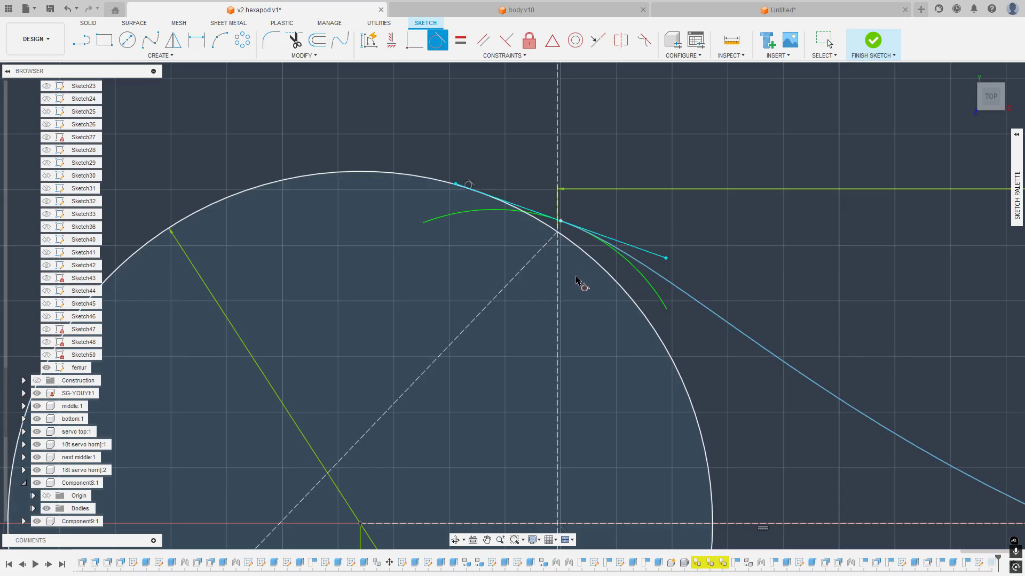
pyautogui.press('Escape')
pyautogui.click(575, 277)
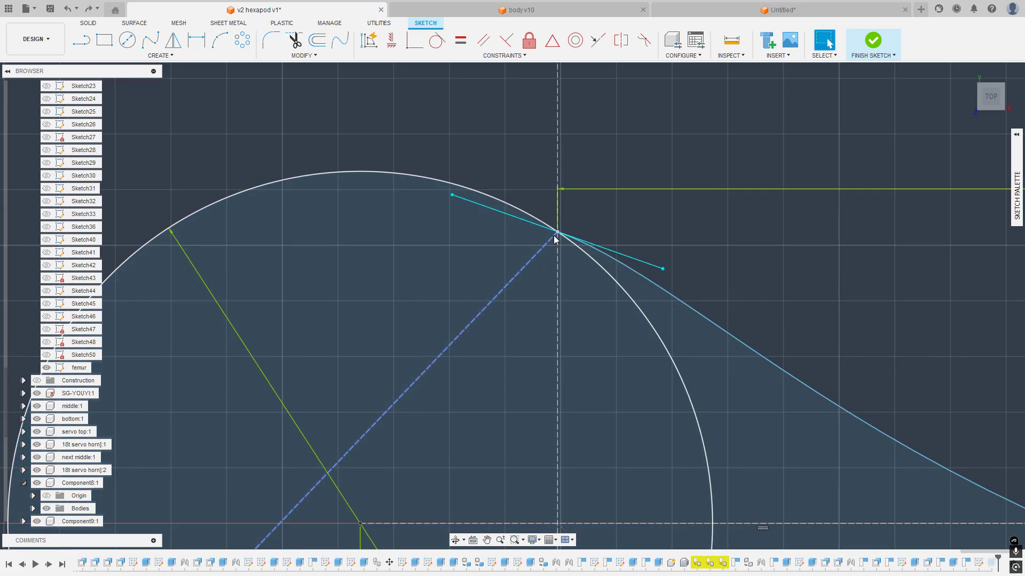
# Step: Fix the upper spline's left end point and make its handle tangent to the left-hand circle
pyautogui.rightClick(558, 235)
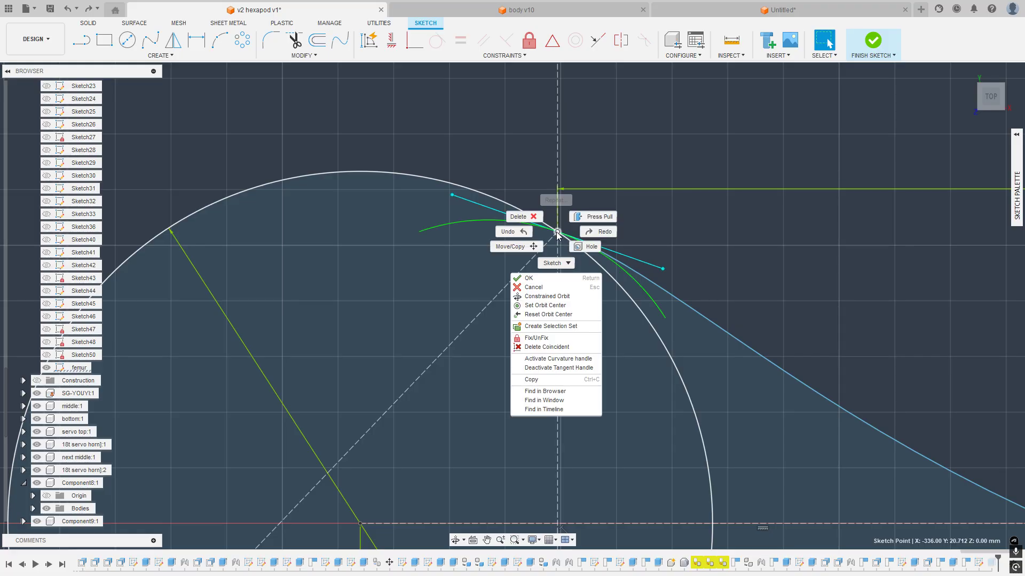
pyautogui.click(547, 340)
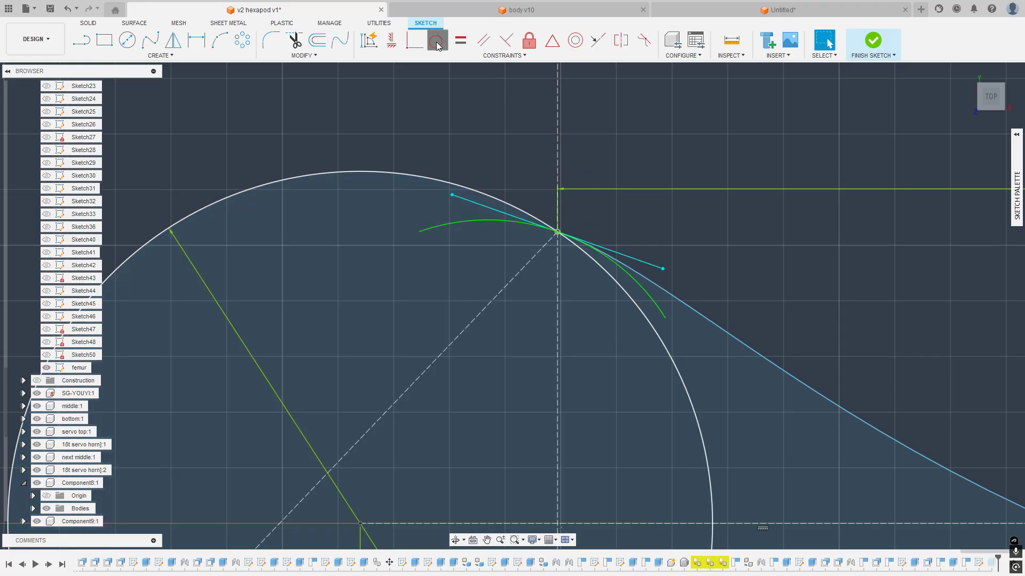
pyautogui.click(437, 41)
pyautogui.click(487, 208)
pyautogui.click(496, 200)
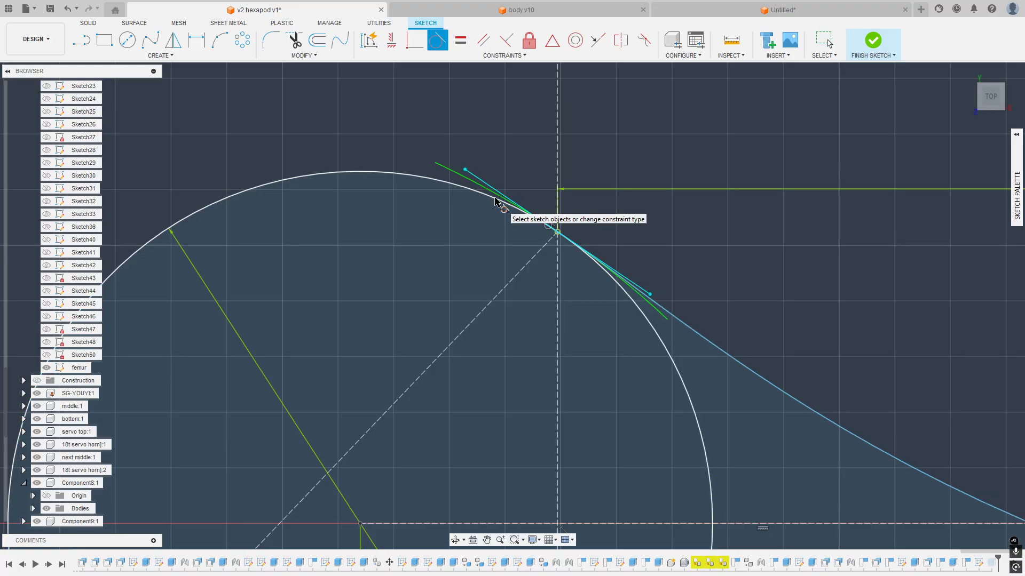
pyautogui.press('Escape')
# Step: Apply an Equal constraint between the upper spline's left and right end handles
pyautogui.click(498, 196)
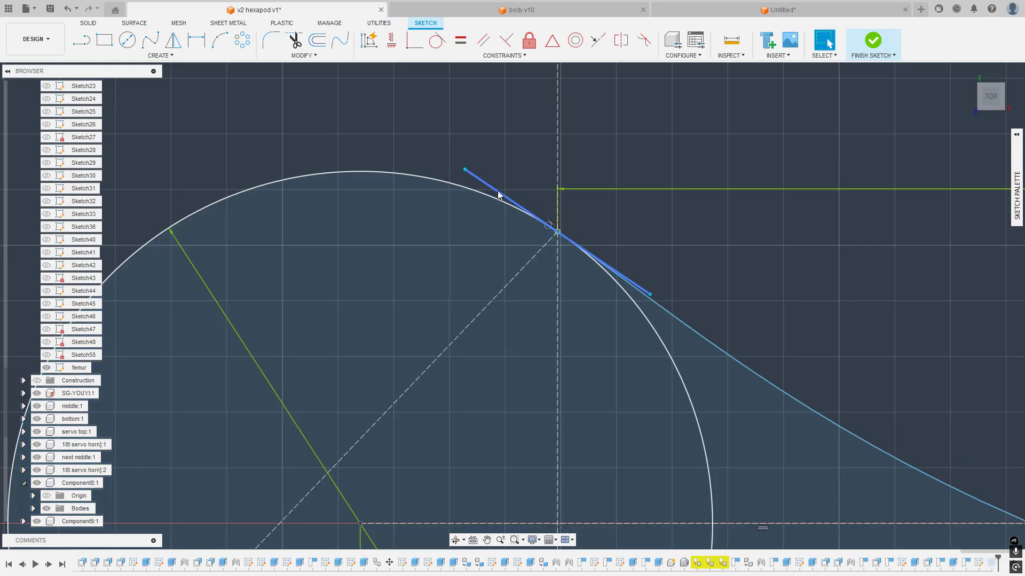
pyautogui.click(468, 45)
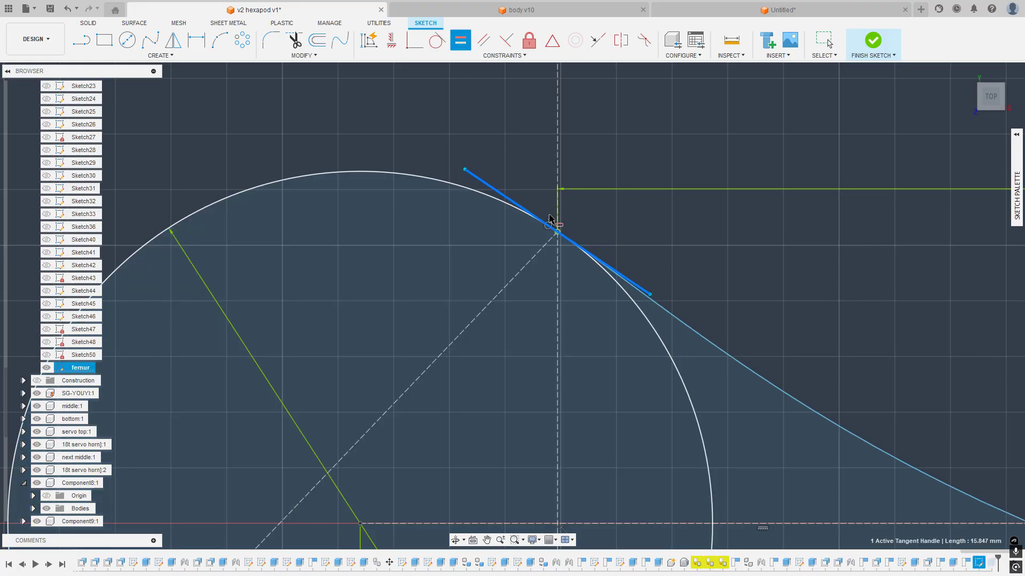
pyautogui.scroll(-3, 622, 248)
pyautogui.moveTo(771, 263); pyautogui.dragTo(284, 295, button='middle')
pyautogui.moveTo(772, 304); pyautogui.dragTo(421, 343, button='middle')
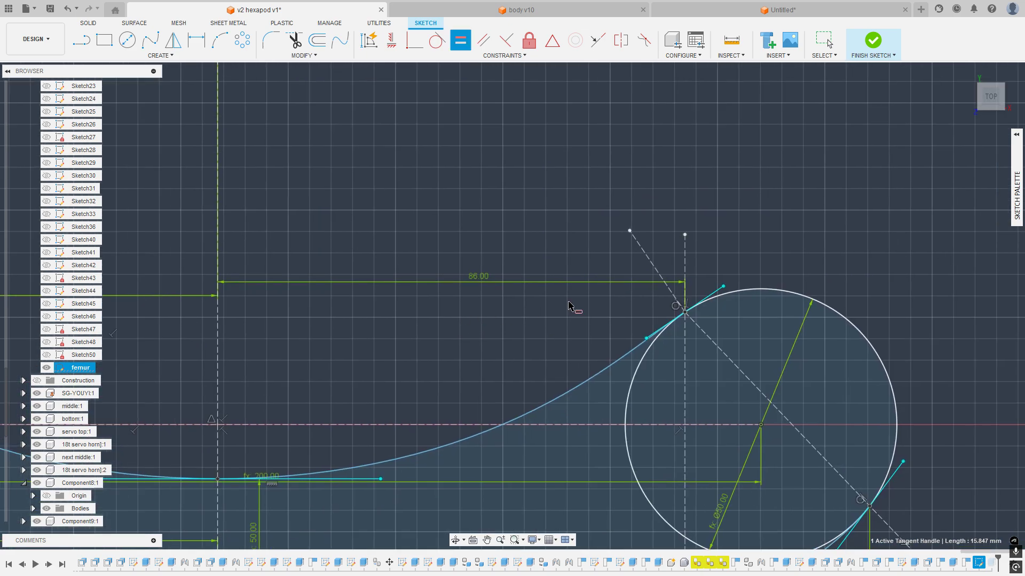
pyautogui.scroll(4, 654, 309)
pyautogui.press('Escape')
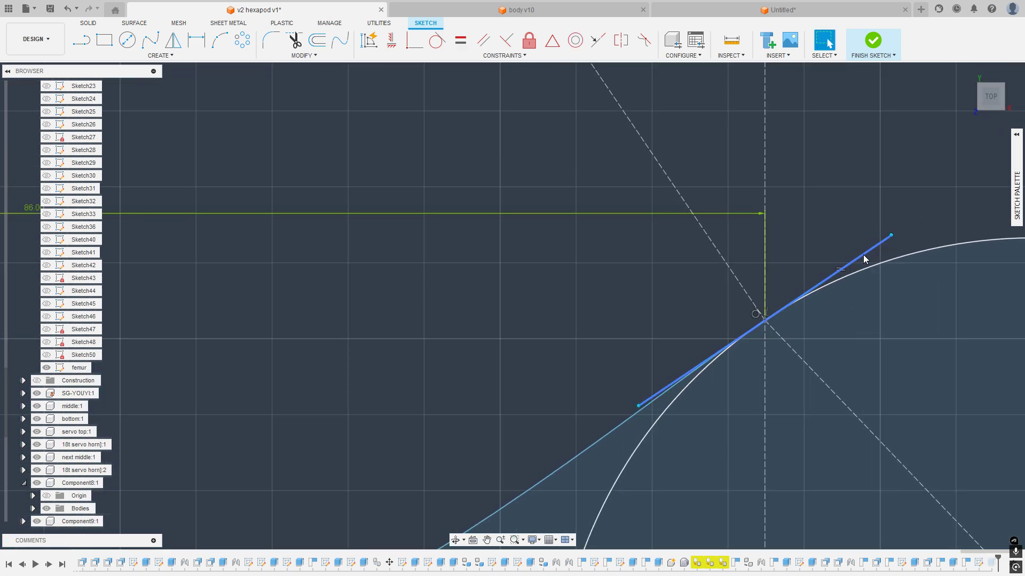
# Step: Shorten the upper spline's right end handle by pulling its outer end in toward the right-hand circle
pyautogui.moveTo(863, 257); pyautogui.dragTo(732, 245, button='middle')
pyautogui.scroll(3, 728, 245)
pyautogui.moveTo(799, 249); pyautogui.dragTo(707, 303)
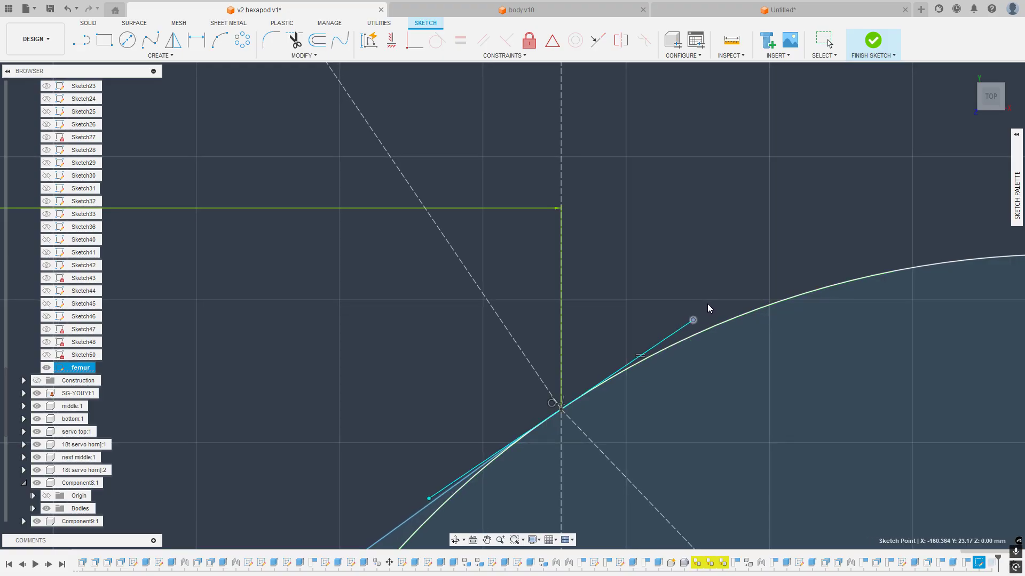
pyautogui.scroll(-5, 708, 303)
pyautogui.scroll(-3, 743, 318)
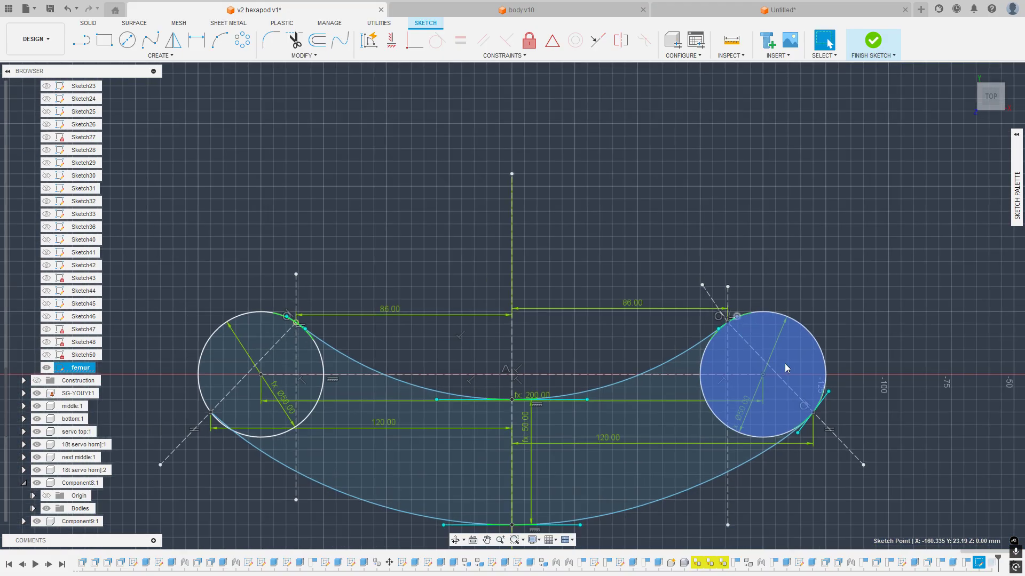
# Step: Examine how the lower spline meets both end circles, selecting the spline to show its left end handle
pyautogui.moveTo(826, 430); pyautogui.dragTo(718, 336, button='middle')
pyautogui.scroll(6, 709, 329)
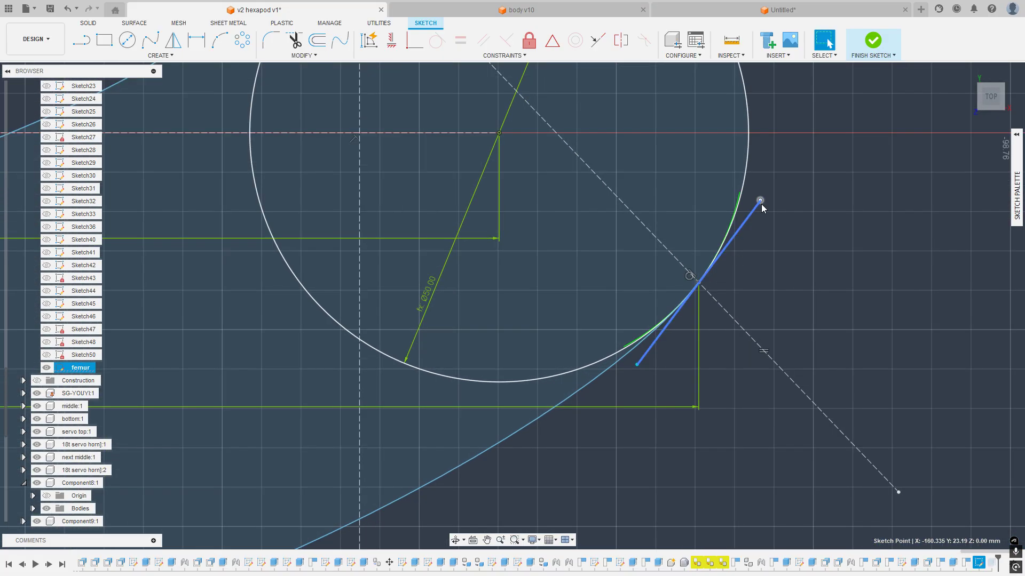
pyautogui.scroll(-5, 716, 253)
pyautogui.moveTo(160, 293); pyautogui.dragTo(654, 322, button='middle')
pyautogui.scroll(4, 534, 318)
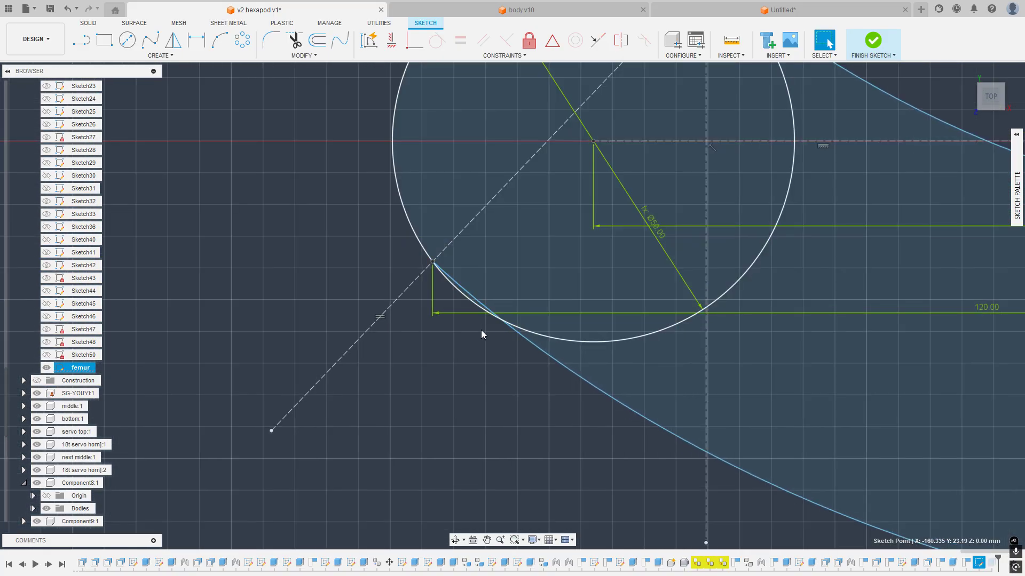
pyautogui.click(546, 354)
pyautogui.scroll(-5, 413, 261)
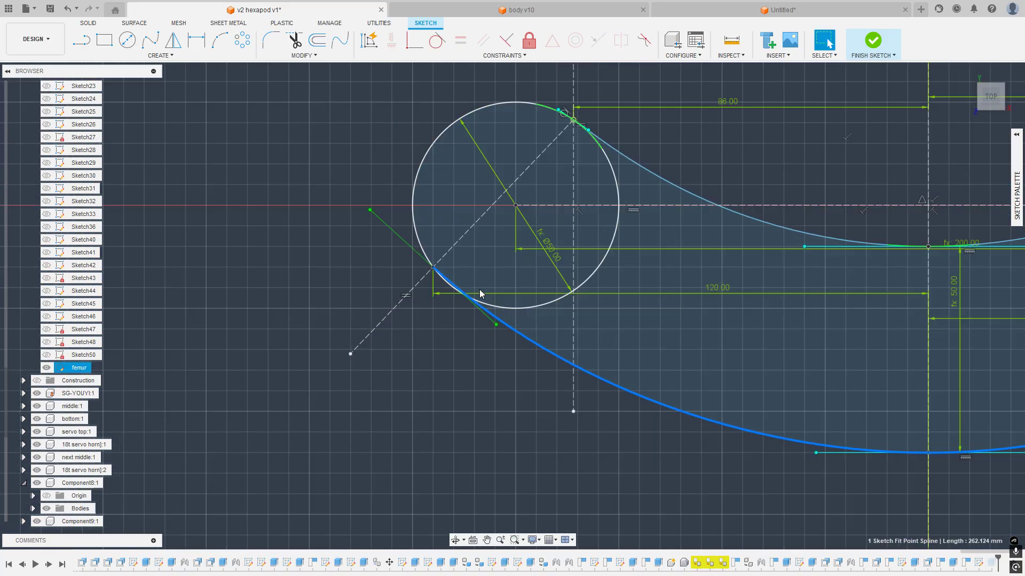
pyautogui.scroll(5, 464, 274)
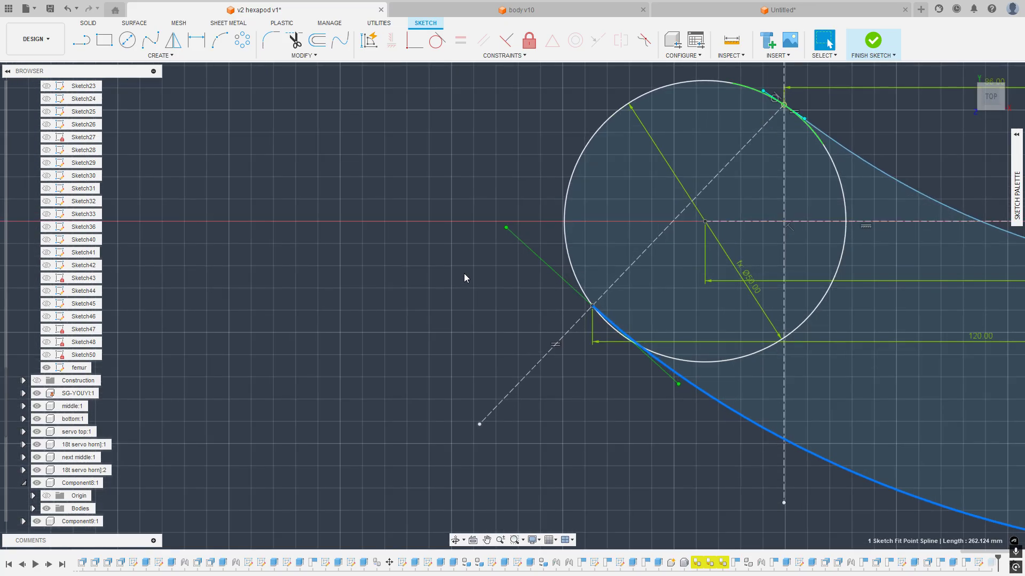
pyautogui.scroll(3, 542, 261)
pyautogui.scroll(-3, 429, 263)
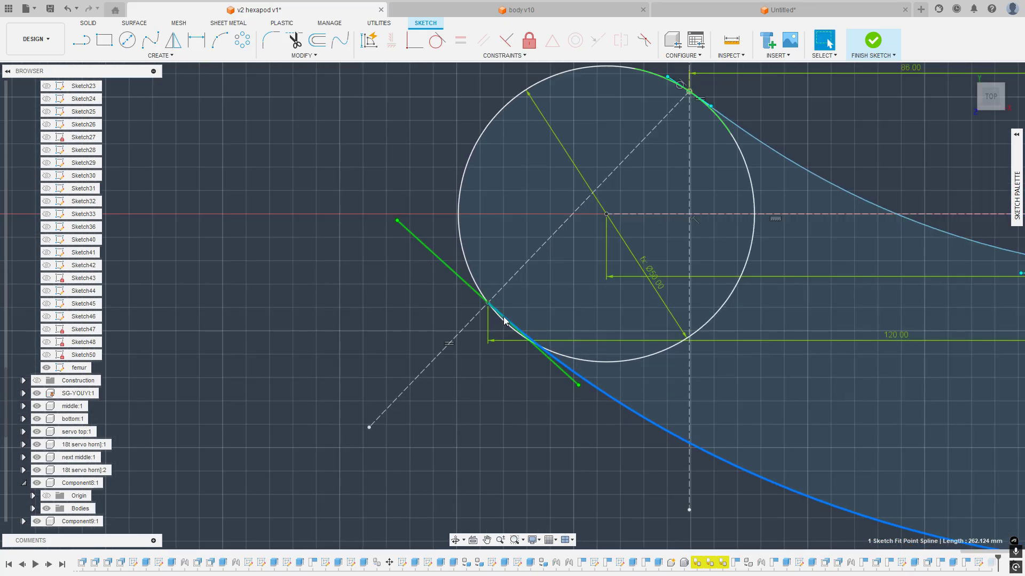
pyautogui.scroll(2, 496, 297)
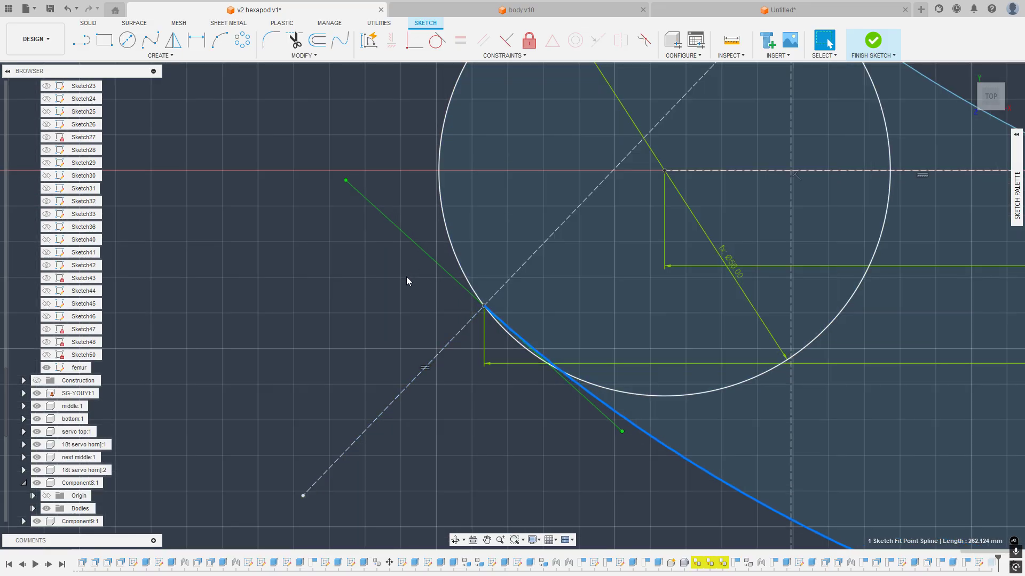
pyautogui.moveTo(398, 320)
pyautogui.mouseDown(button='middle')
pyautogui.moveTo(316, 425)
pyautogui.moveTo(289, 441)
pyautogui.mouseUp(button='middle')
pyautogui.moveTo(362, 314); pyautogui.dragTo(490, 267, button='middle')
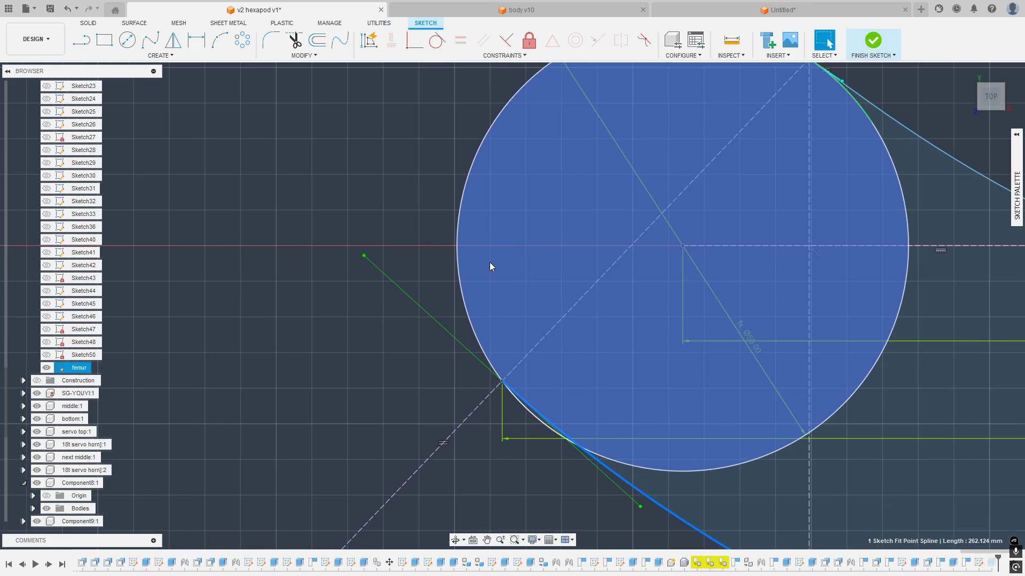
# Step: Activate the lower spline's left end handle and try to make it tangent to the left-hand circle
pyautogui.click(640, 507)
pyautogui.click(610, 481)
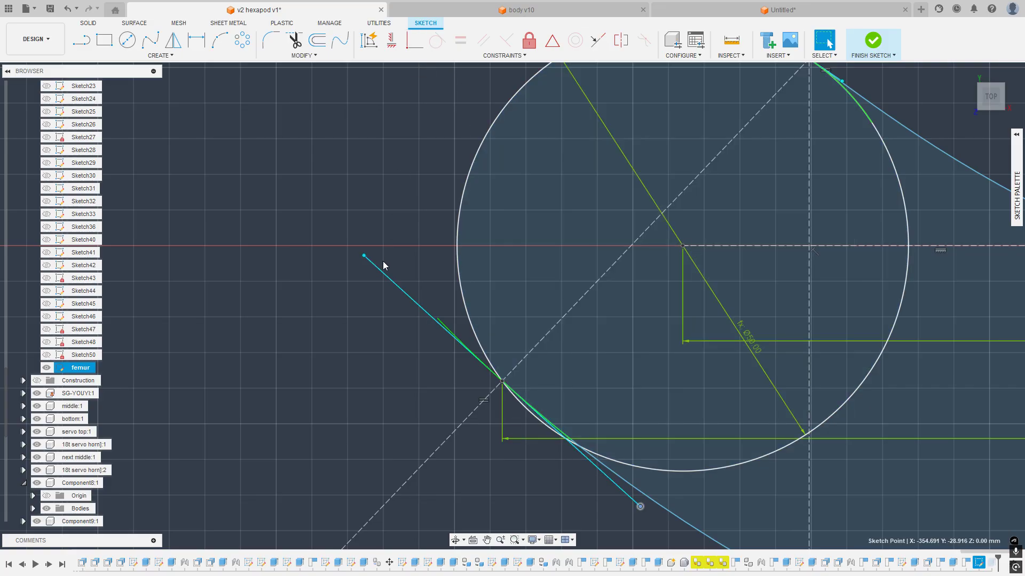
pyautogui.click(389, 281)
pyautogui.click(437, 41)
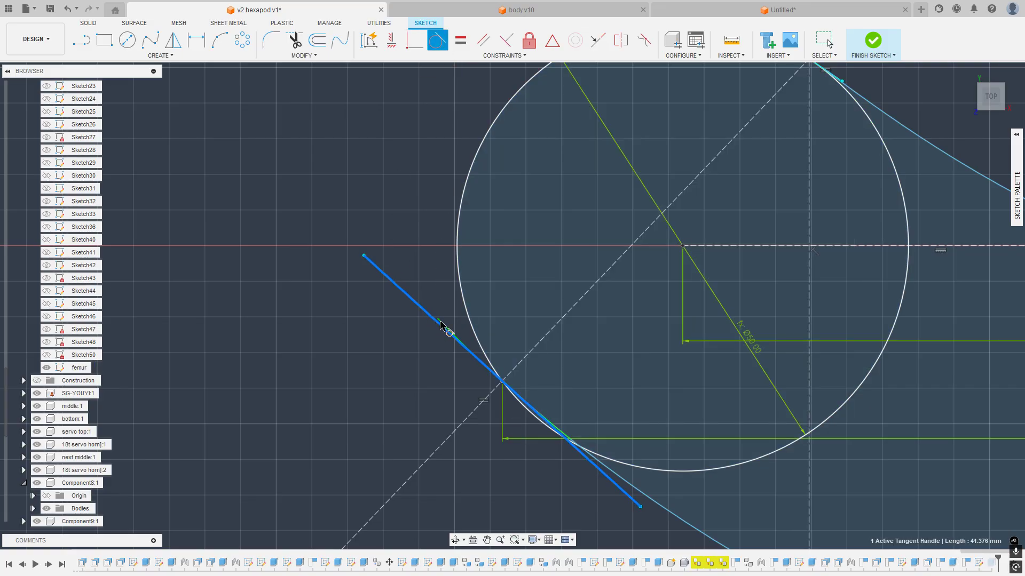
pyautogui.click(481, 344)
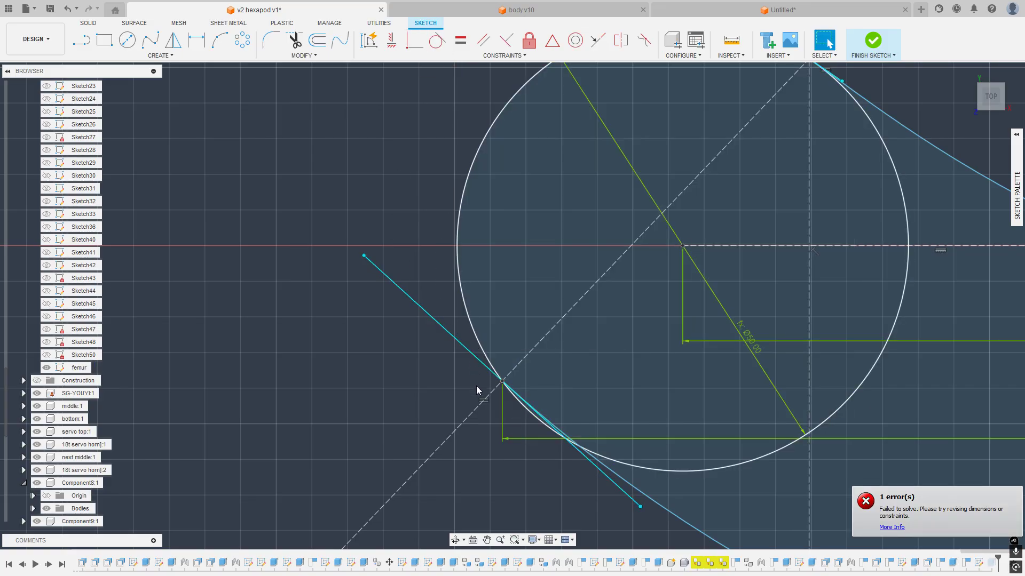
# Step: Apply a Tangent constraint between the lower spline and the left-hand circle
pyautogui.scroll(3, 488, 391)
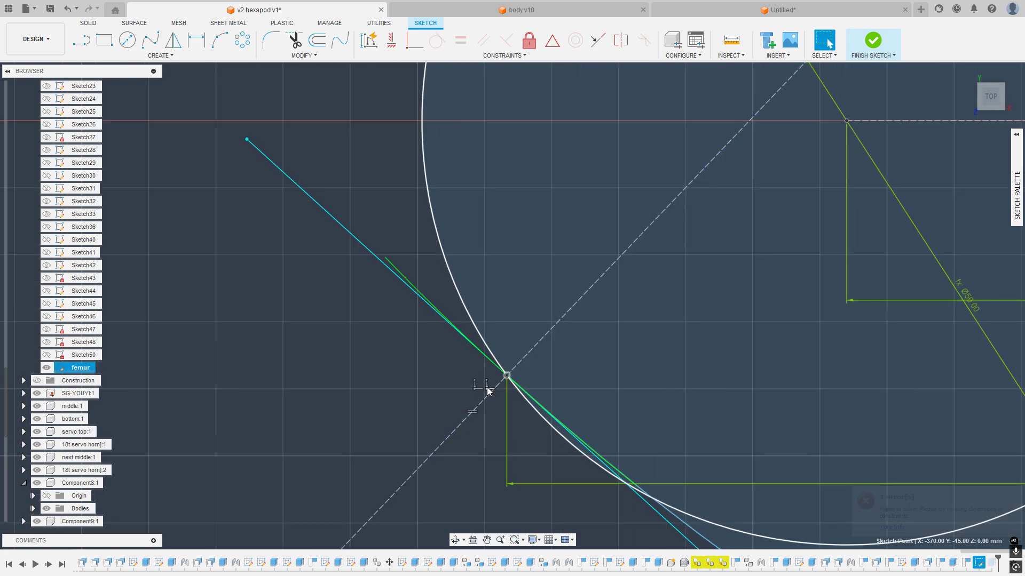
pyautogui.click(487, 391)
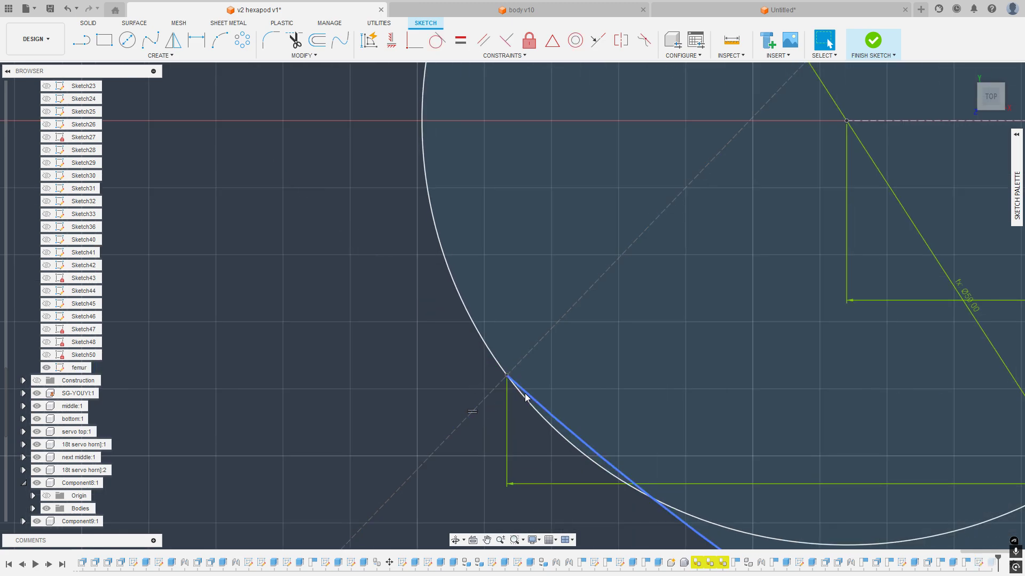
pyautogui.click(558, 417)
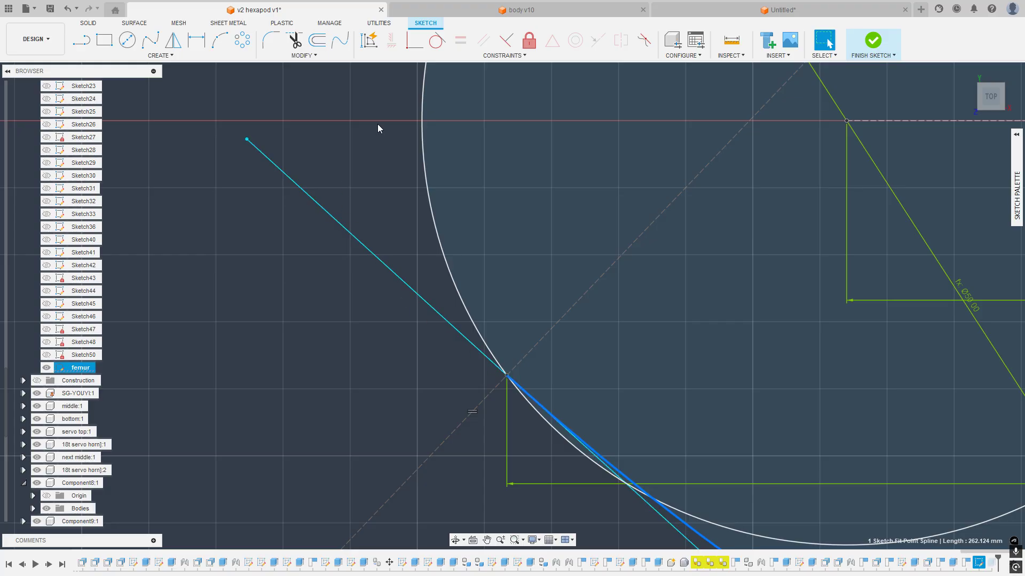
pyautogui.click(436, 40)
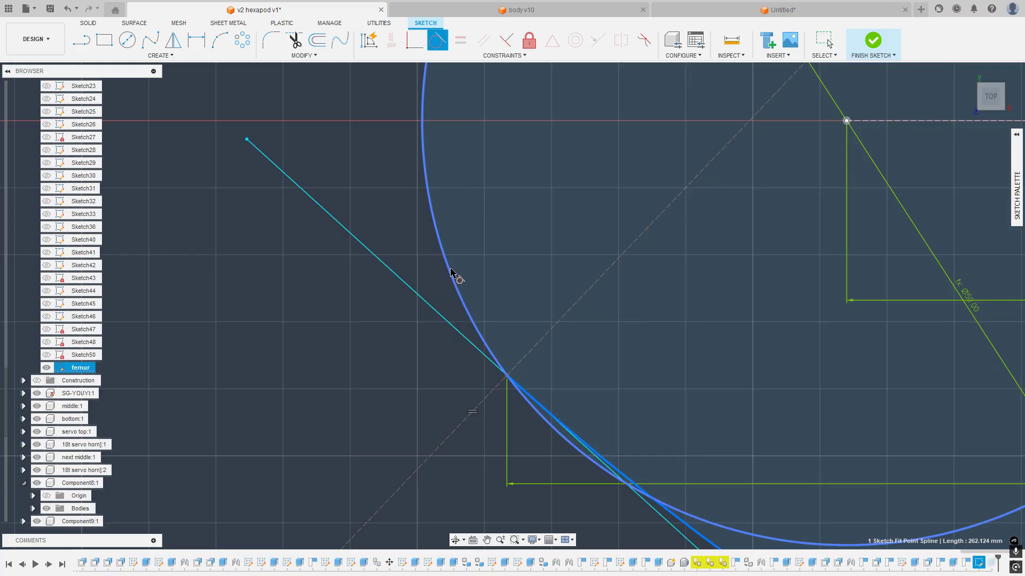
pyautogui.click(453, 291)
pyautogui.press('Escape')
# Step: Apply an Equal constraint between the lower spline's right and left end handles
pyautogui.scroll(-10, 452, 292)
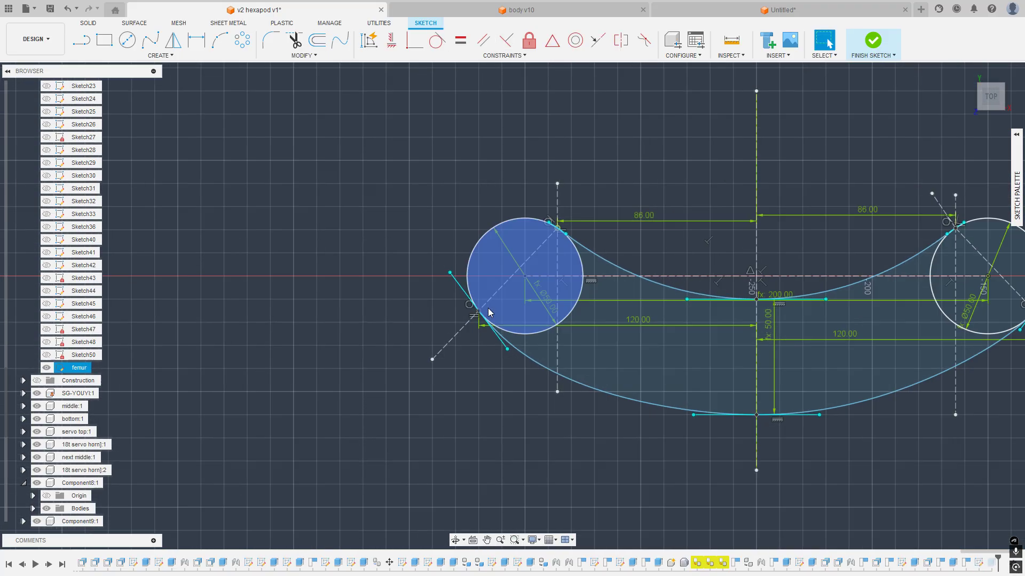
pyautogui.moveTo(488, 308); pyautogui.dragTo(426, 306, button='middle')
pyautogui.moveTo(839, 343); pyautogui.dragTo(631, 367, button='middle')
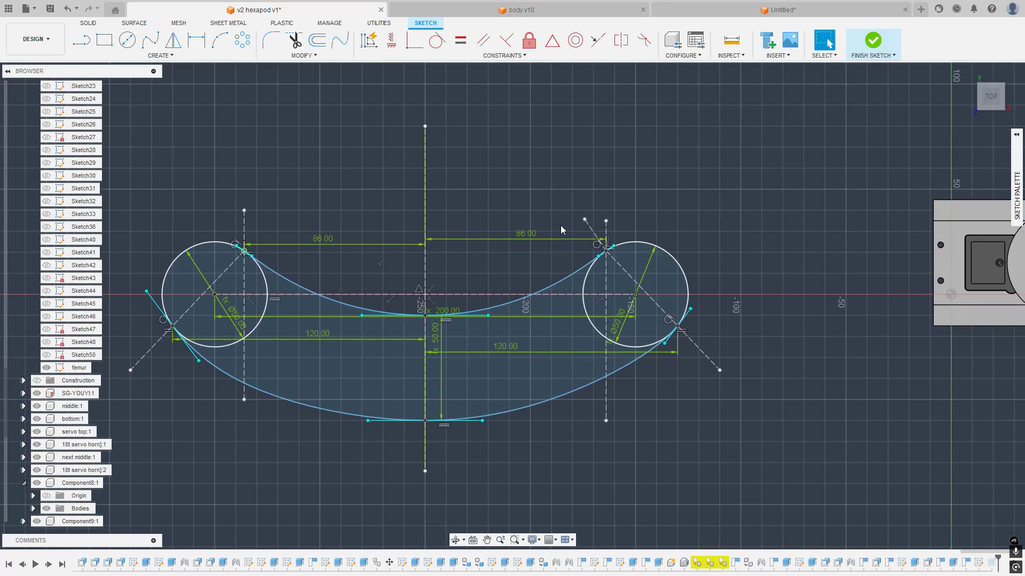
pyautogui.click(490, 48)
pyautogui.scroll(5, 684, 319)
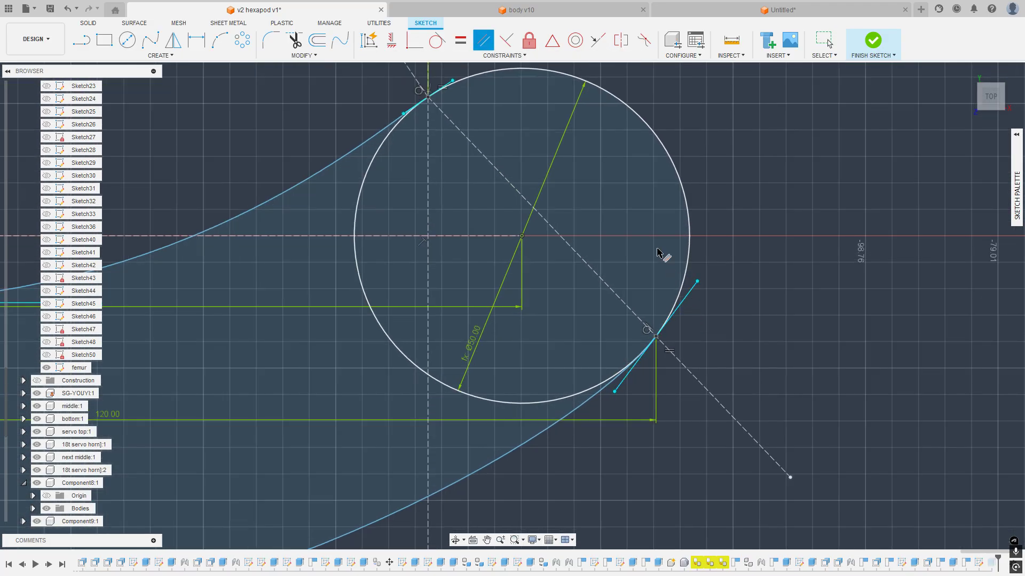
pyautogui.click(460, 40)
pyautogui.click(690, 297)
pyautogui.scroll(-5, 632, 299)
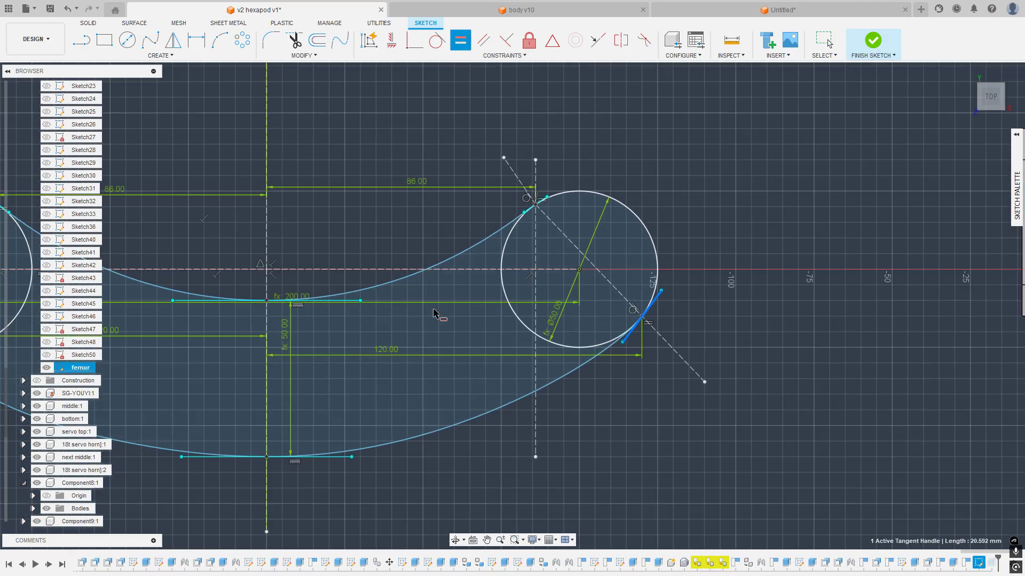
pyautogui.moveTo(22, 396); pyautogui.dragTo(588, 394, button='middle')
pyautogui.click(568, 281)
pyautogui.scroll(-3, 569, 282)
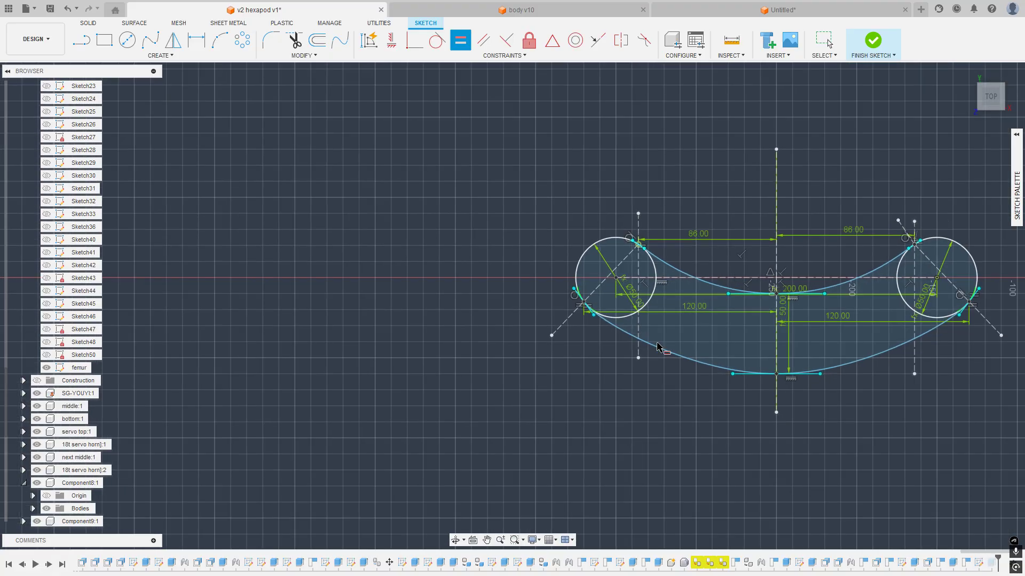
pyautogui.press('Escape')
# Step: Finish the femur sketch and delete the existing extrusion of the two end circles
pyautogui.scroll(4, 618, 332)
pyautogui.moveTo(708, 335); pyautogui.dragTo(483, 315, button='middle')
pyautogui.scroll(-3, 483, 314)
pyautogui.click(883, 55)
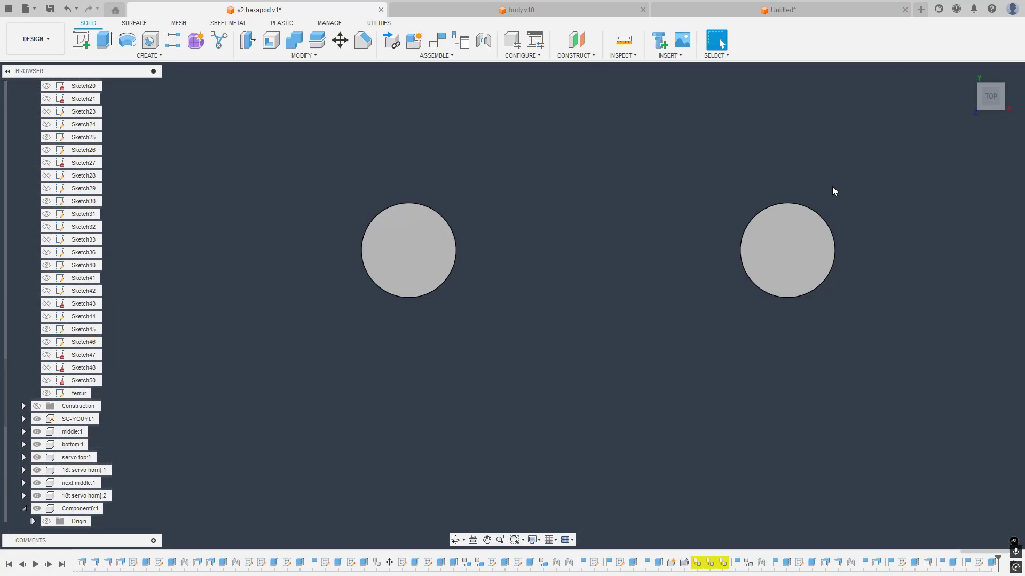
pyautogui.doubleClick(978, 564)
pyautogui.scroll(3, 728, 312)
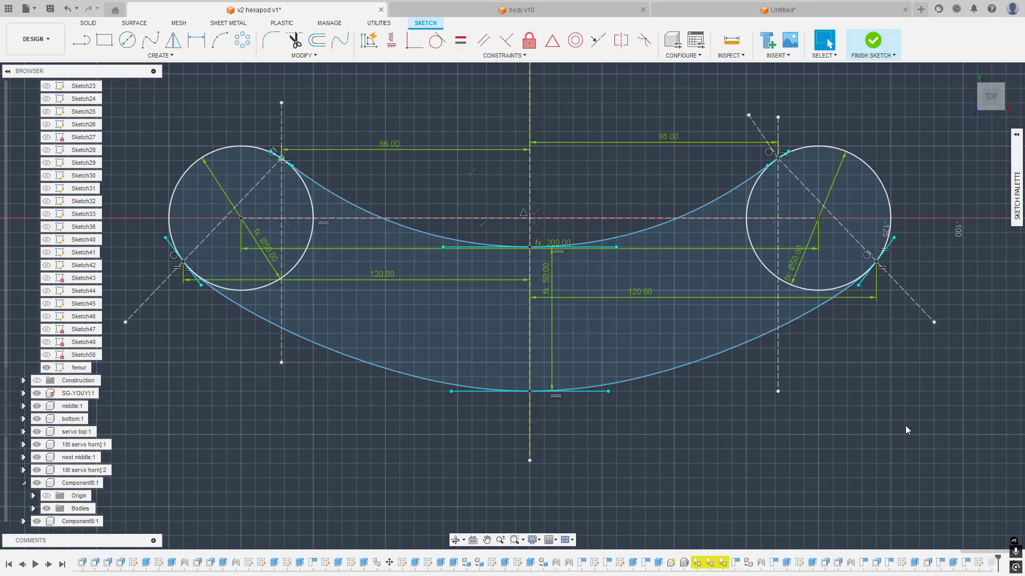
pyautogui.click(869, 44)
pyautogui.rightClick(991, 563)
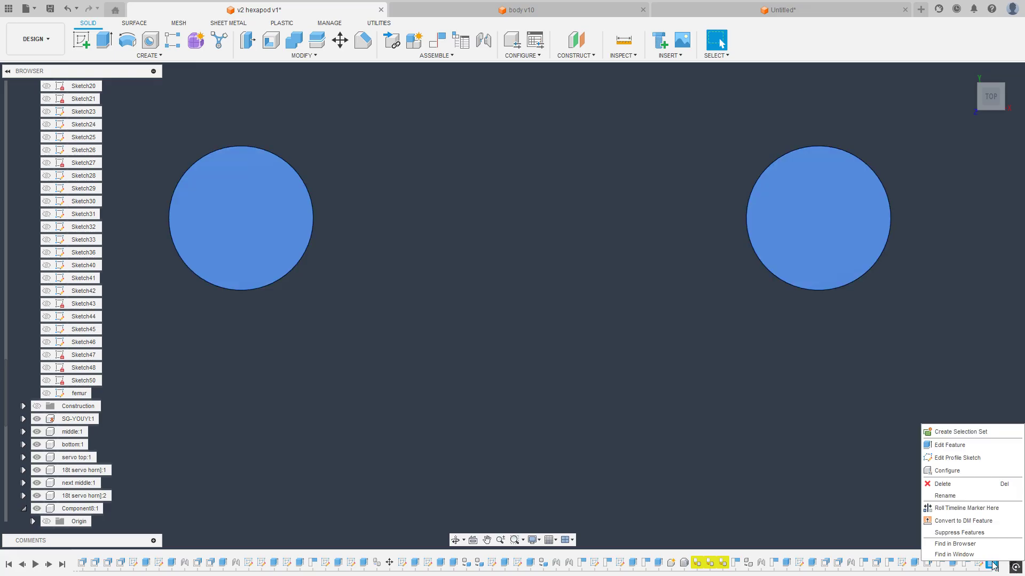
pyautogui.click(955, 485)
# Step: Reopen the femur sketch and examine how the lower spline joins the left-hand circle
pyautogui.doubleClick(991, 562)
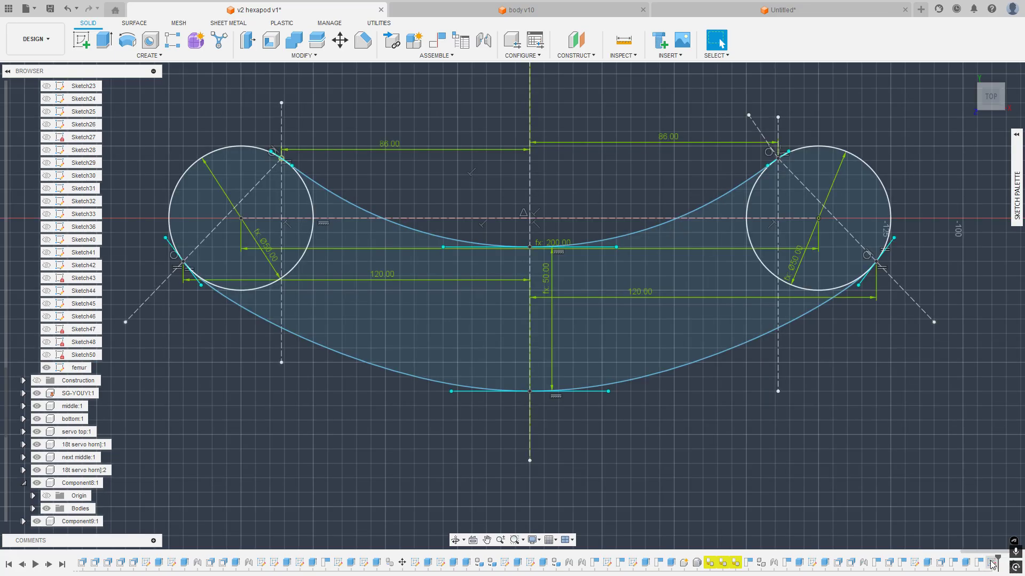
pyautogui.scroll(3, 428, 322)
pyautogui.scroll(4, 402, 306)
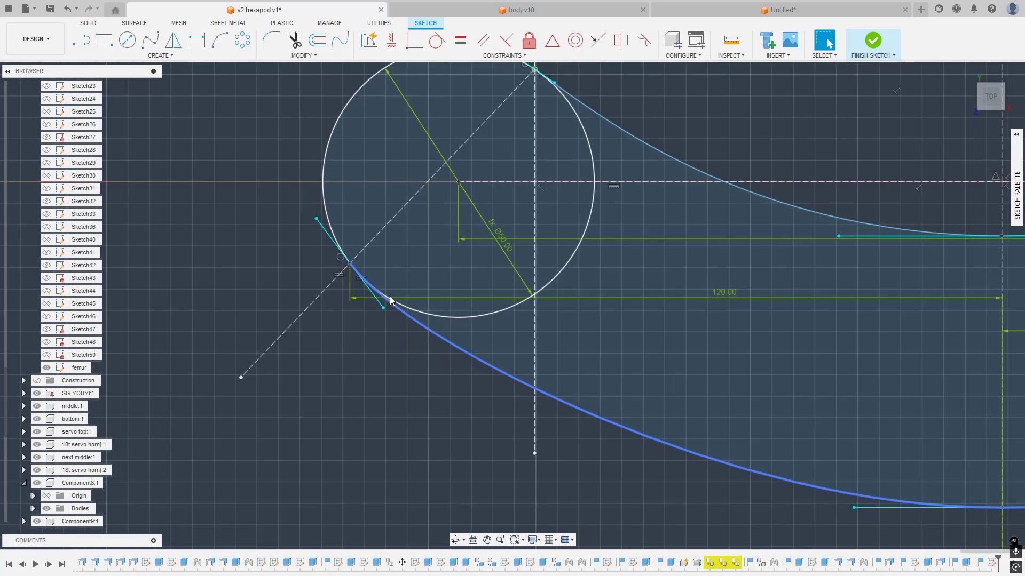
pyautogui.click(397, 274)
pyautogui.scroll(-4, 518, 299)
pyautogui.scroll(-3, 705, 369)
pyautogui.moveTo(710, 374); pyautogui.dragTo(590, 380, button='middle')
pyautogui.click(575, 447)
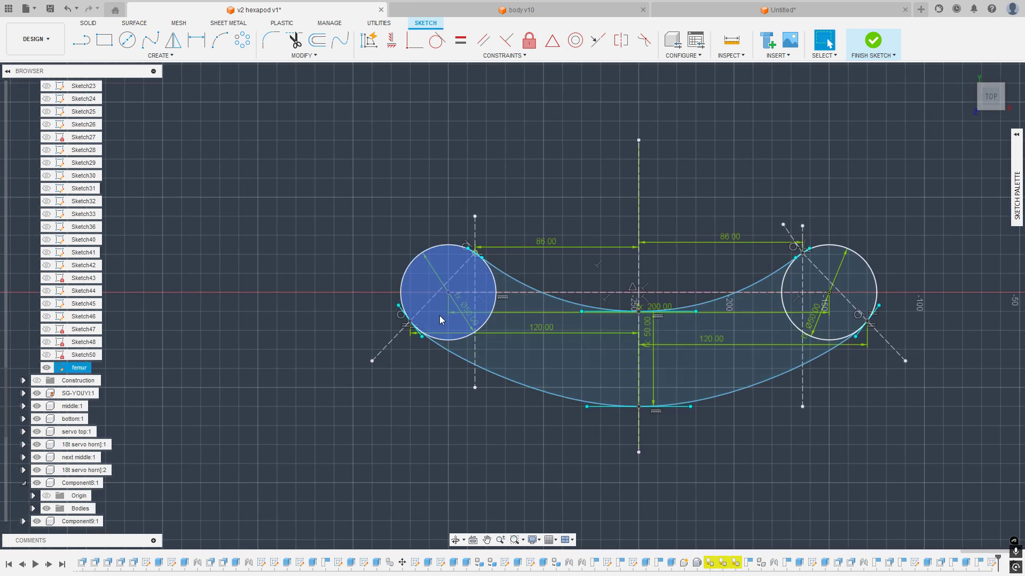
# Step: Try to extrude both end circles and the middle profile together by 10 mm as a new body
pyautogui.click(439, 318)
pyautogui.keyDown('ctrl'); pyautogui.click(582, 380); pyautogui.keyUp('ctrl')
pyautogui.keyDown('ctrl'); pyautogui.click(838, 316); pyautogui.keyUp('ctrl')
pyautogui.press('e')
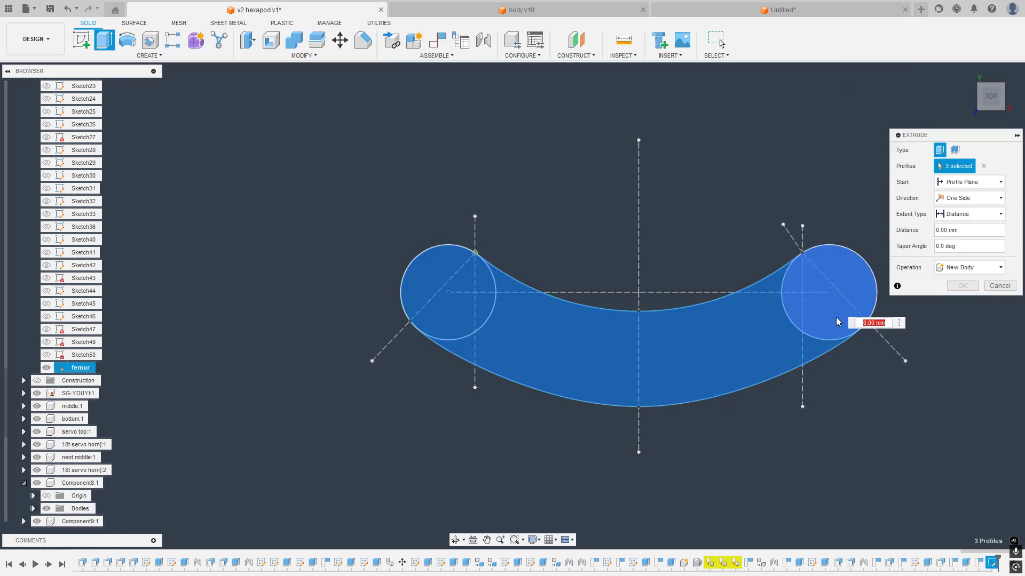
pyautogui.write('10')
pyautogui.press('Return')
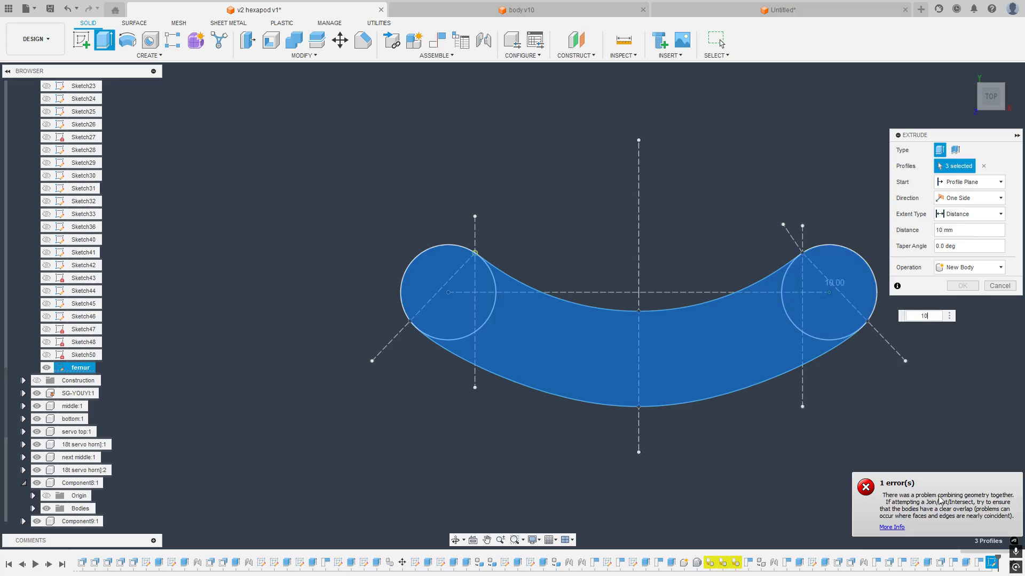
pyautogui.click(999, 286)
# Step: Try extruding only the middle profile between the two end circles, and undo that extrusion
pyautogui.scroll(5, 651, 312)
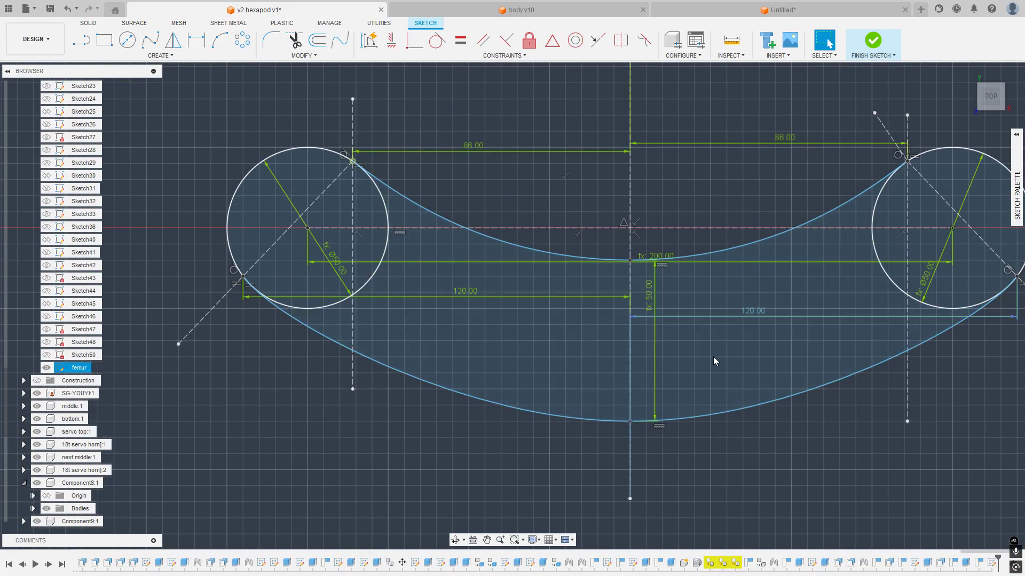
pyautogui.press('e')
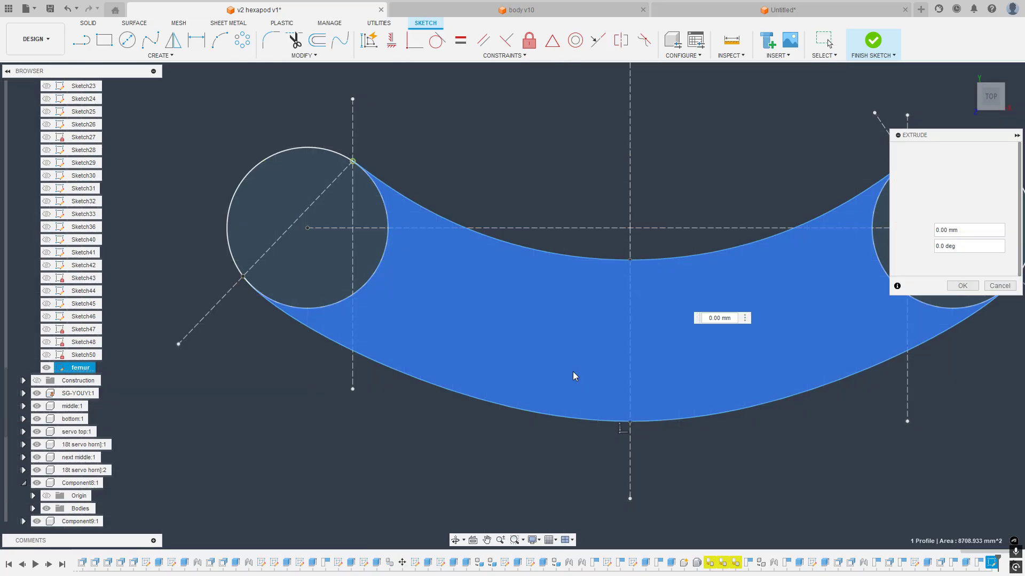
pyautogui.press('Escape')
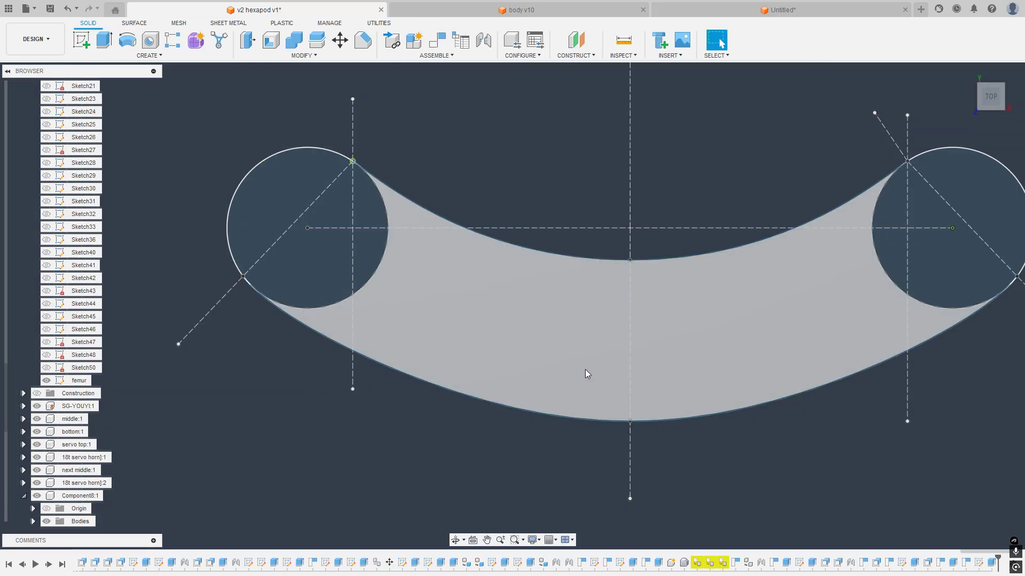
pyautogui.scroll(-3, 586, 373)
pyautogui.keyDown('shift'); pyautogui.moveTo(564, 346); pyautogui.dragTo(570, 332, button='middle'); pyautogui.keyUp('shift')
pyautogui.hotkey('ctrl', 'z')
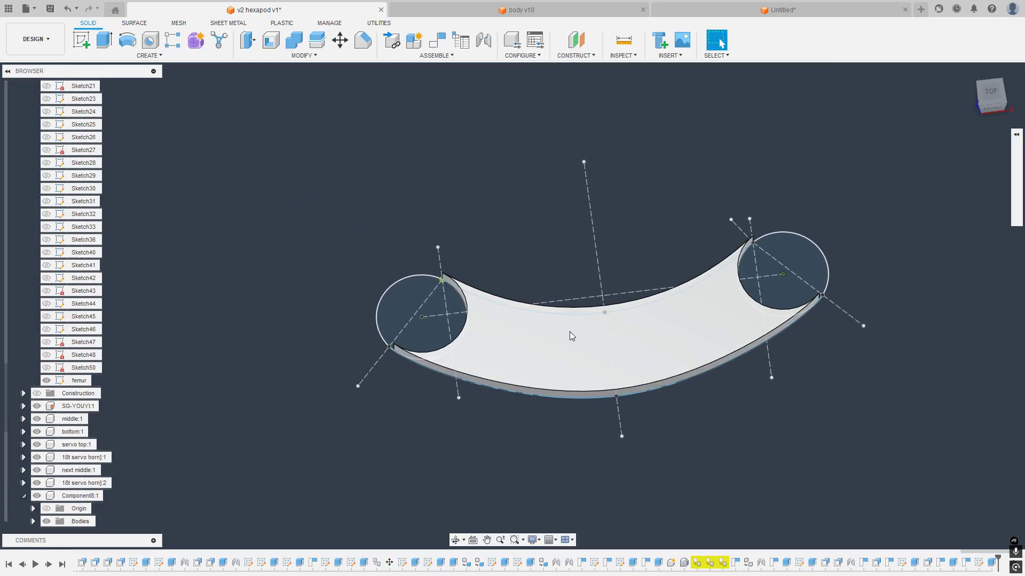
# Step: Convert both 50 mm end circles of the femur sketch to construction geometry
pyautogui.scroll(3, 708, 271)
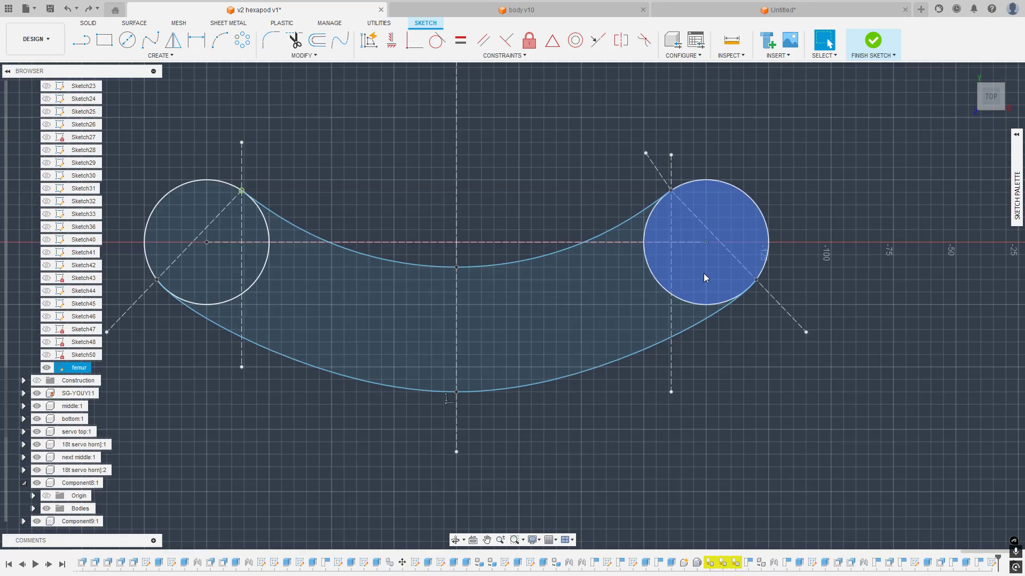
pyautogui.moveTo(211, 239); pyautogui.dragTo(508, 295, button='middle')
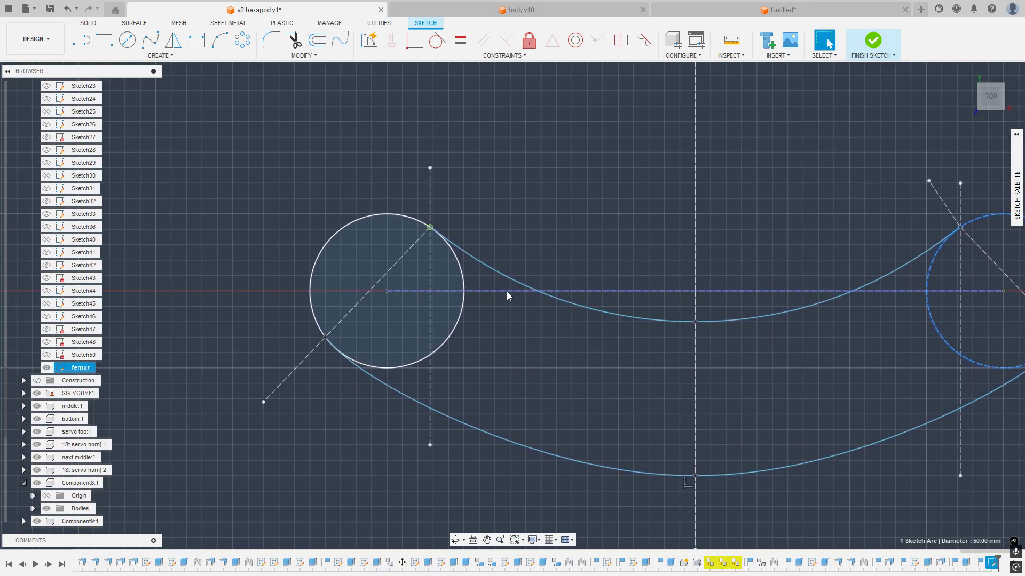
pyautogui.click(462, 303)
pyautogui.press('x')
pyautogui.click(549, 208)
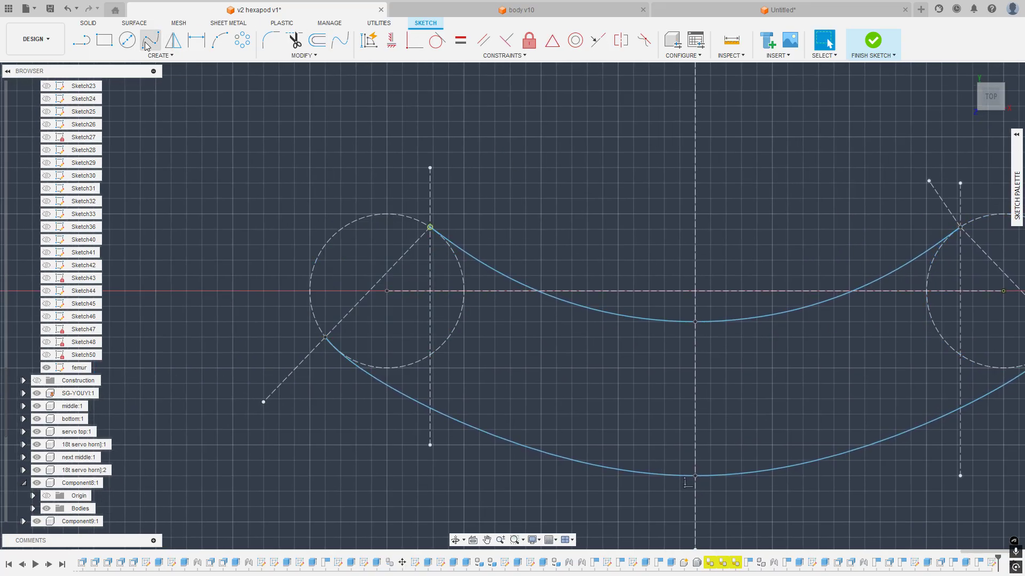
# Step: Draw a three-point arc along the outer side of the left-hand construction circle, joining the left ends of the upper and lower splines
pyautogui.click(219, 40)
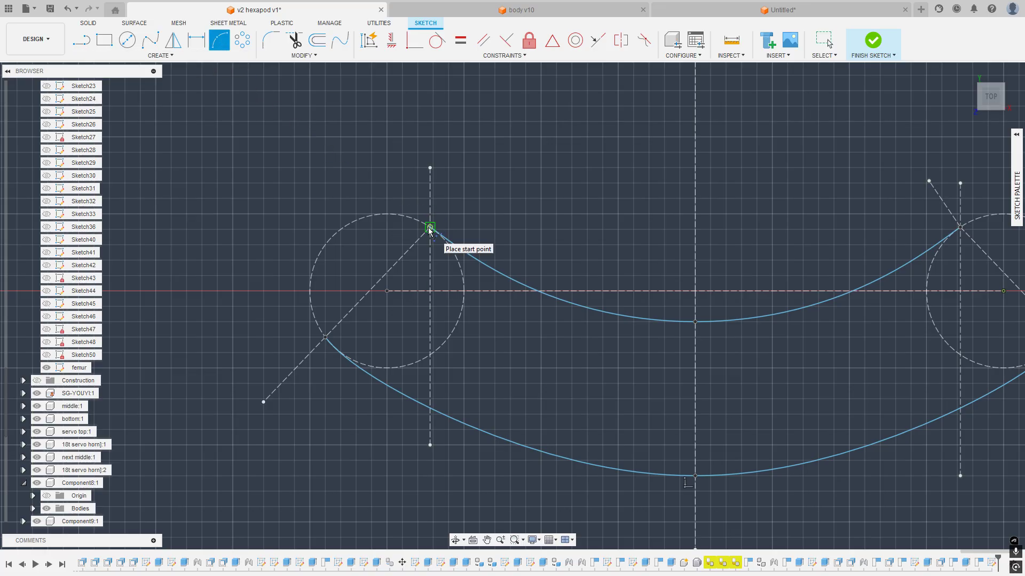
pyautogui.click(430, 228)
pyautogui.click(325, 337)
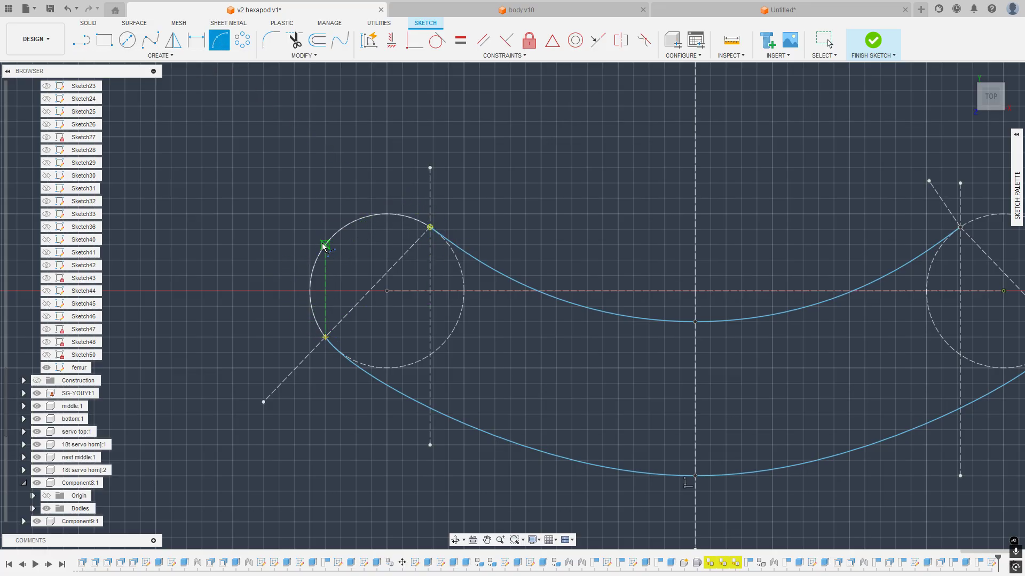
pyautogui.click(323, 245)
pyautogui.press('Escape')
# Step: Draw a three-point arc along the outer side of the right-hand construction circle, joining the right ends of both splines
pyautogui.scroll(-3, 463, 226)
pyautogui.moveTo(537, 220); pyautogui.dragTo(225, 183, button='middle')
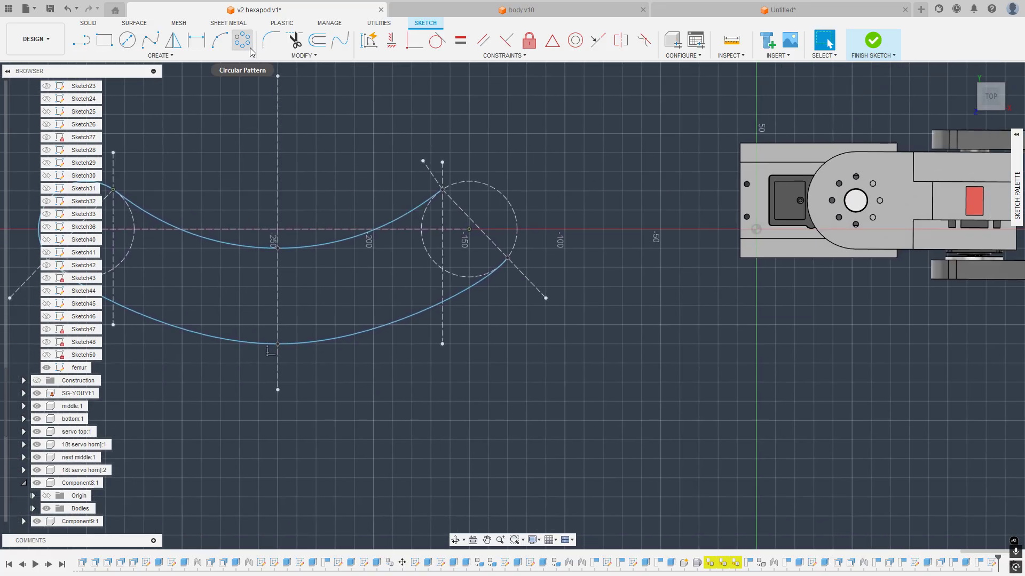
pyautogui.click(218, 43)
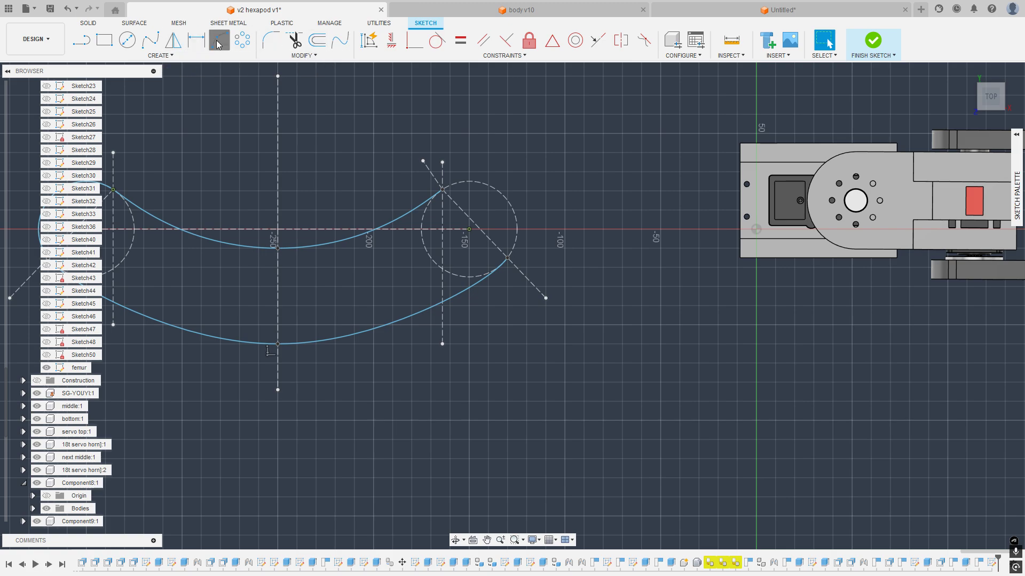
pyautogui.click(443, 190)
pyautogui.click(507, 257)
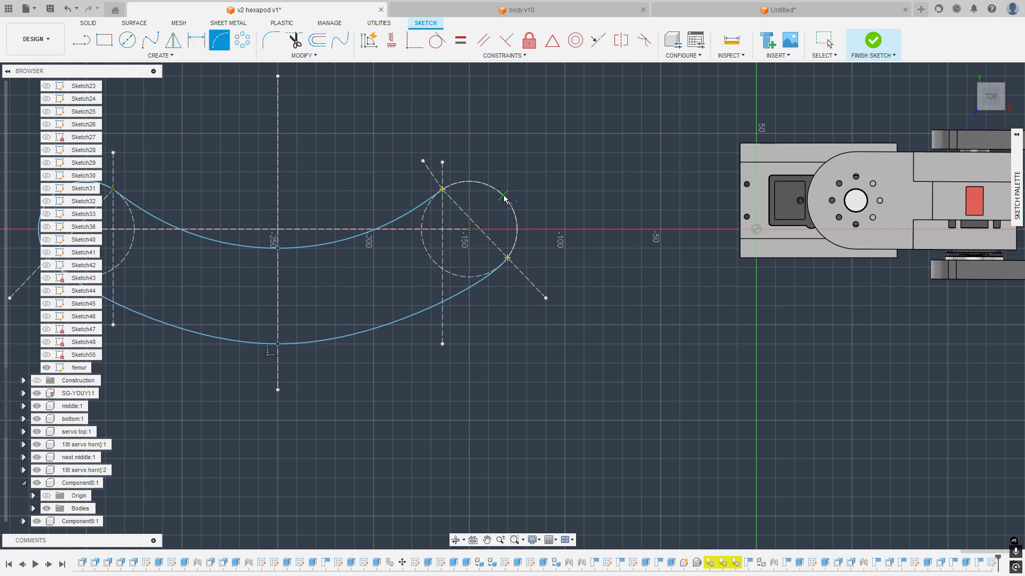
pyautogui.click(504, 199)
pyautogui.press('Escape')
# Step: Extrude the whole closed femur profile by 10 mm as a new body
pyautogui.write('e')
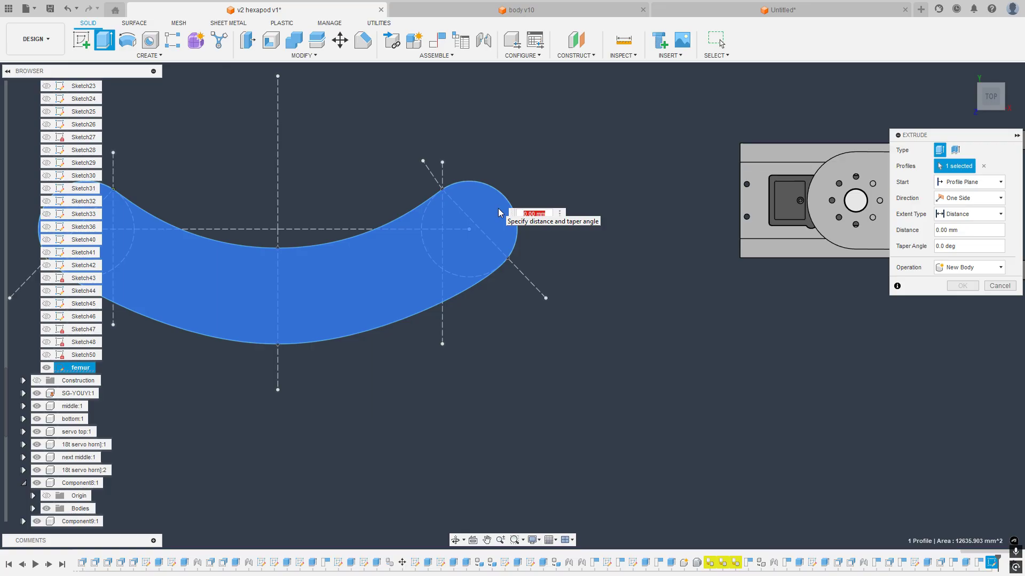
pyautogui.write('10')
pyautogui.press('Return')
pyautogui.scroll(-3, 472, 204)
pyautogui.moveTo(484, 207); pyautogui.dragTo(722, 245, button='middle')
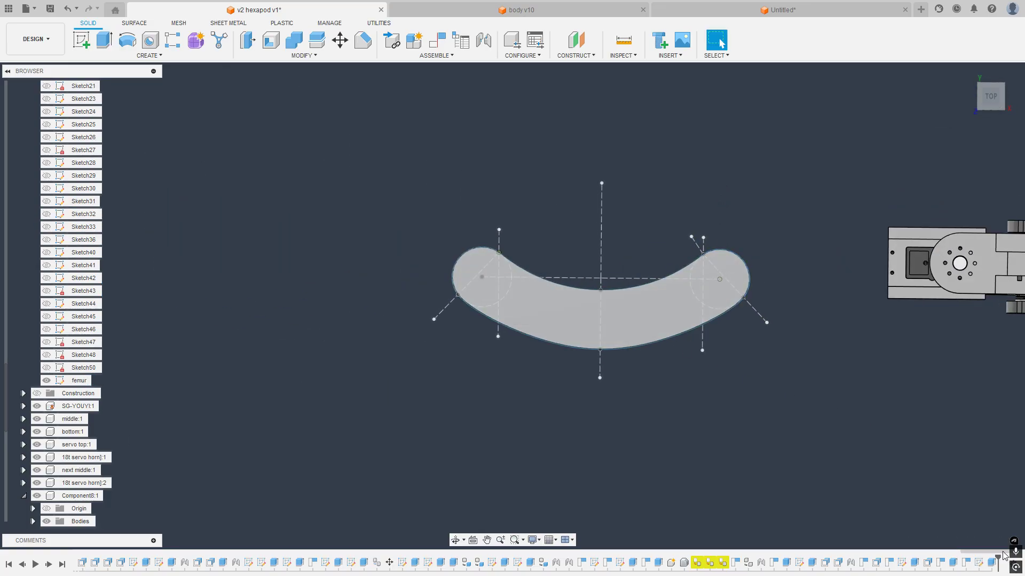
# Step: Reopen the femur sketch, check the upper spline's middle point, and finish the sketch
pyautogui.doubleClick(980, 563)
pyautogui.scroll(4, 611, 290)
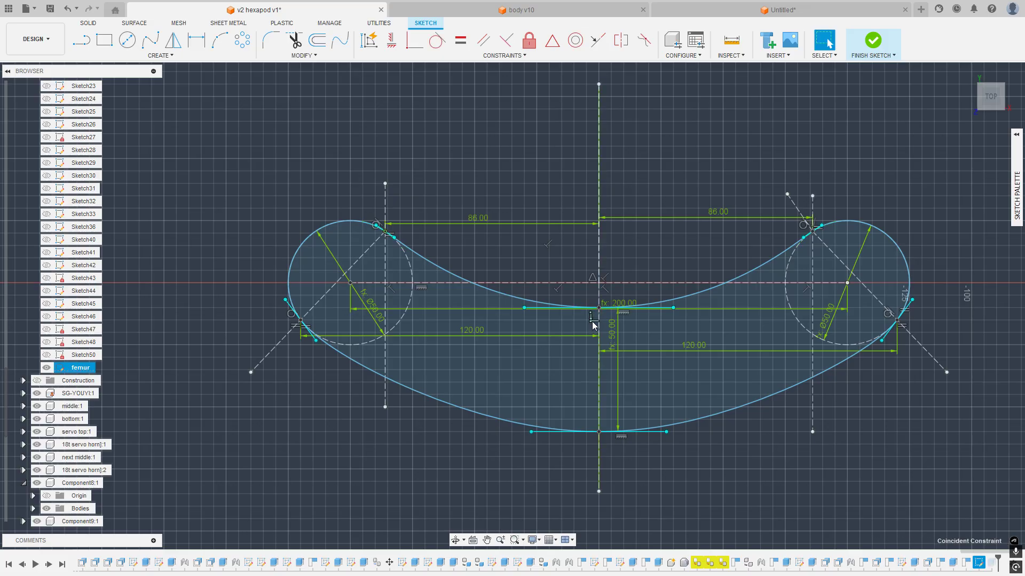
pyautogui.click(623, 378)
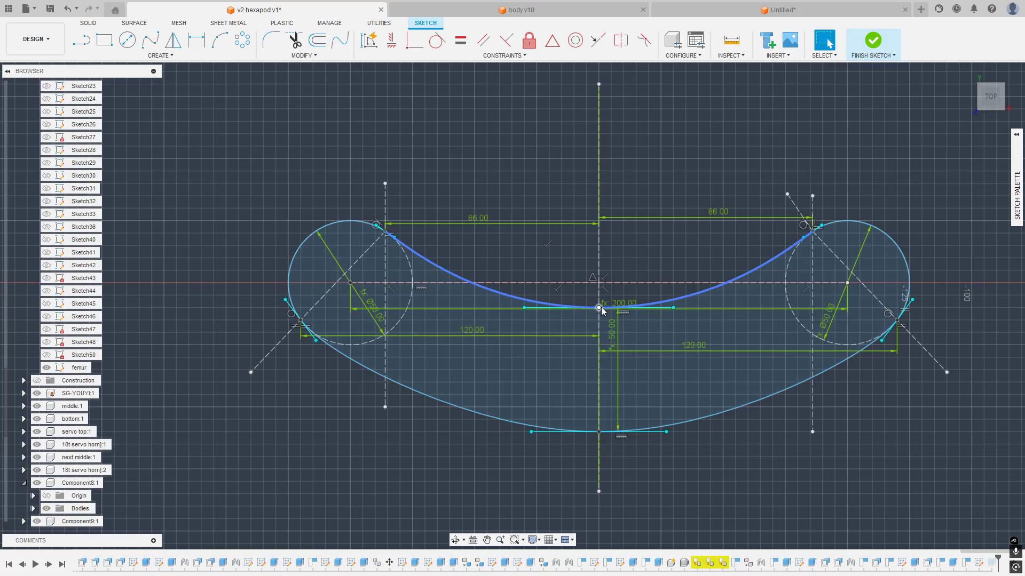
pyautogui.click(599, 312)
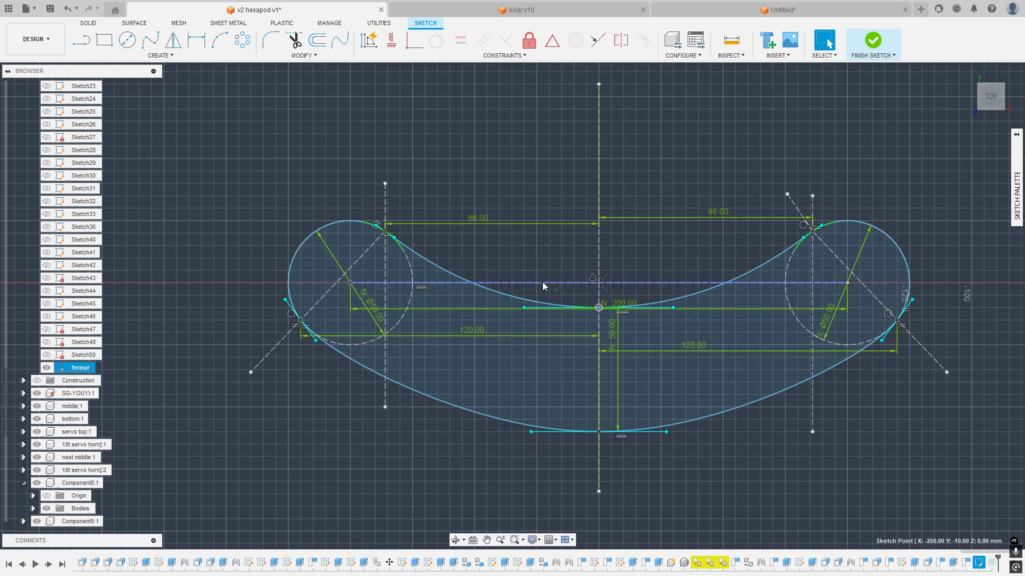
pyautogui.scroll(-3, 546, 291)
pyautogui.click(874, 42)
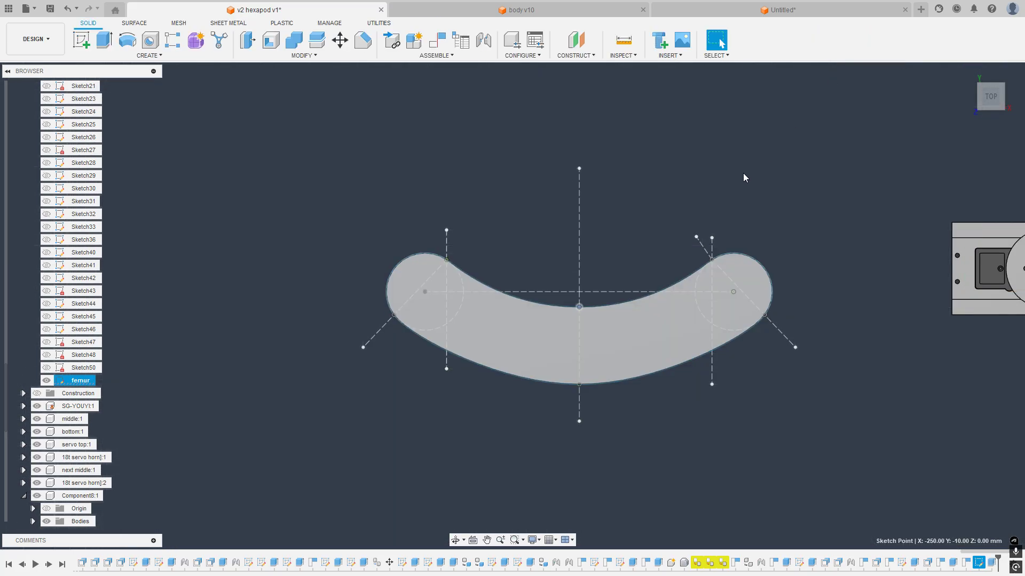
# Step: Hide the femur sketch so that only the extruded femur body is displayed
pyautogui.scroll(-3, 703, 232)
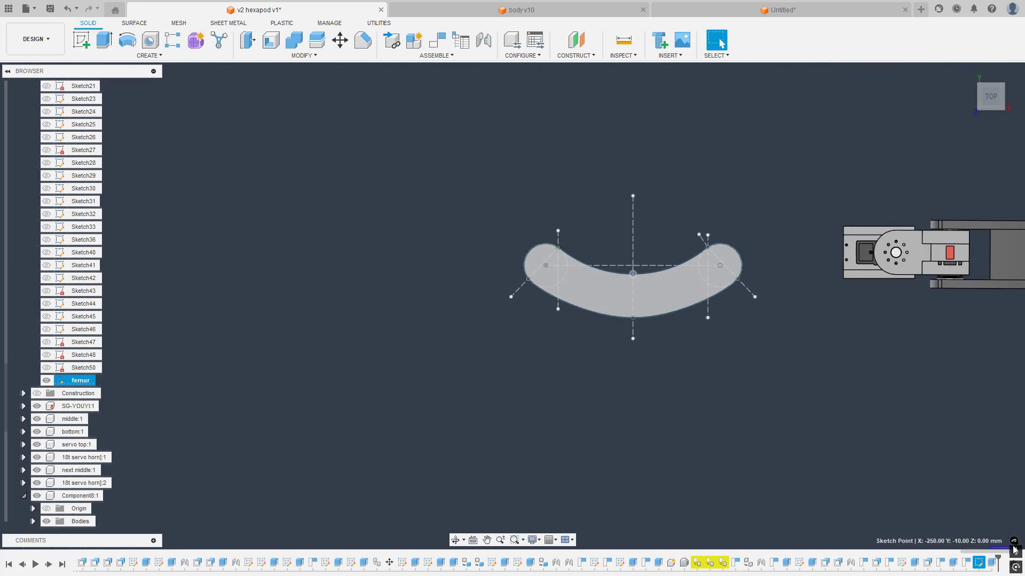
pyautogui.keyDown('shift'); pyautogui.moveTo(747, 374); pyautogui.dragTo(641, 430, button='middle'); pyautogui.keyUp('shift')
pyautogui.moveTo(640, 430); pyautogui.dragTo(733, 412, button='middle')
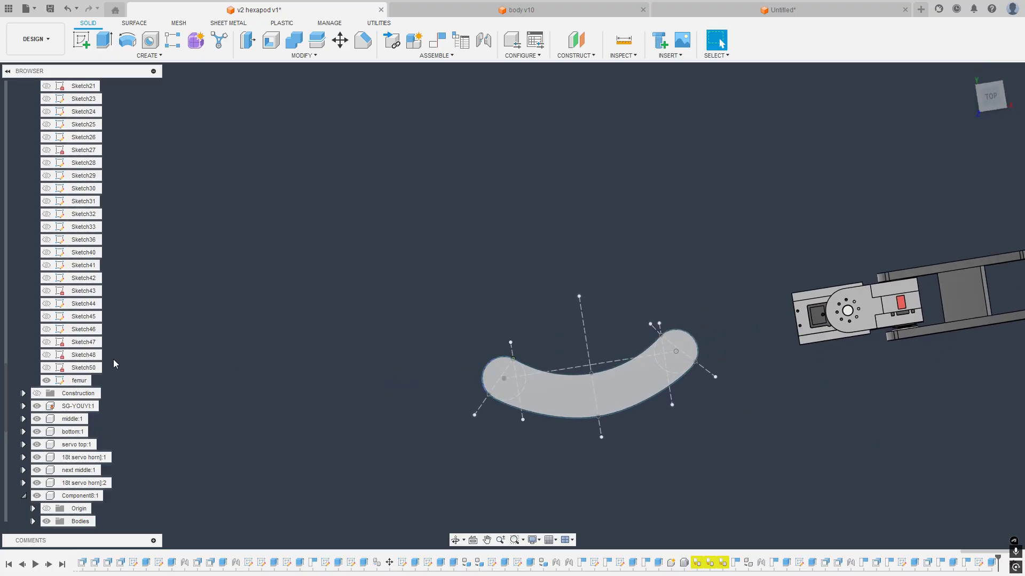
pyautogui.click(47, 380)
pyautogui.scroll(-2, 668, 383)
# Step: Examine the extruded femur body from several angles, including the seam where the lower edge meets the rounded end
pyautogui.click(635, 394)
pyautogui.rightClick(636, 394)
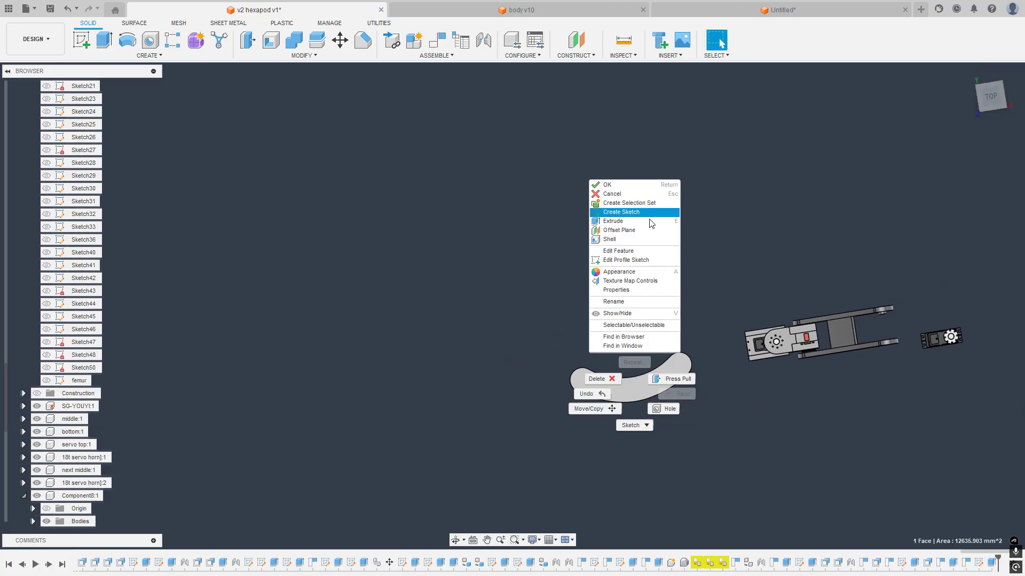
pyautogui.click(750, 266)
pyautogui.keyDown('shift'); pyautogui.moveTo(693, 469); pyautogui.dragTo(687, 391, button='middle'); pyautogui.keyUp('shift')
pyautogui.click(687, 391)
pyautogui.keyDown('shift'); pyautogui.moveTo(684, 256); pyautogui.dragTo(668, 226, button='middle'); pyautogui.keyUp('shift')
pyautogui.scroll(8, 703, 348)
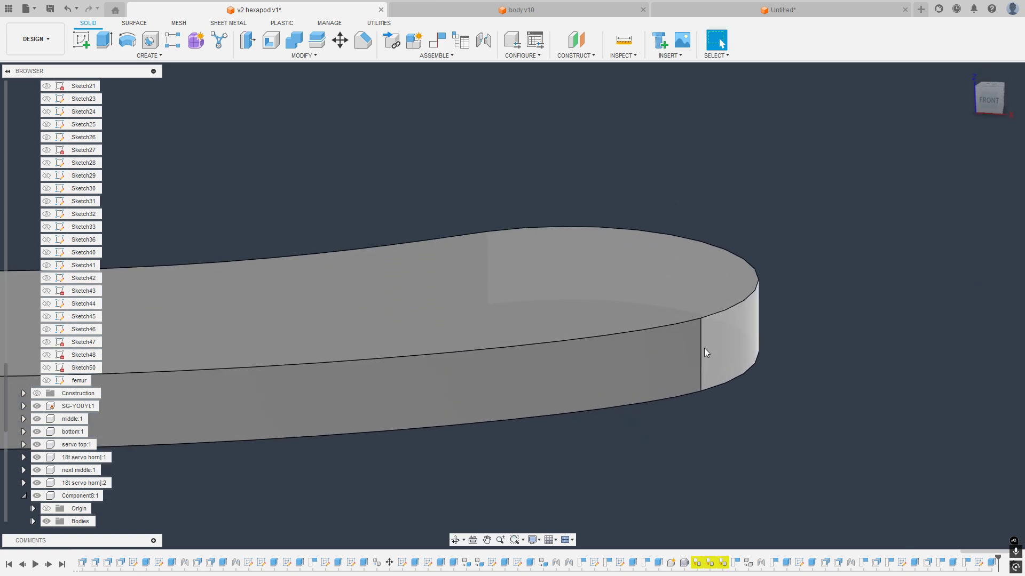
pyautogui.keyDown('shift'); pyautogui.moveTo(703, 348); pyautogui.dragTo(617, 316, button='middle'); pyautogui.keyUp('shift')
pyautogui.scroll(-8, 664, 347)
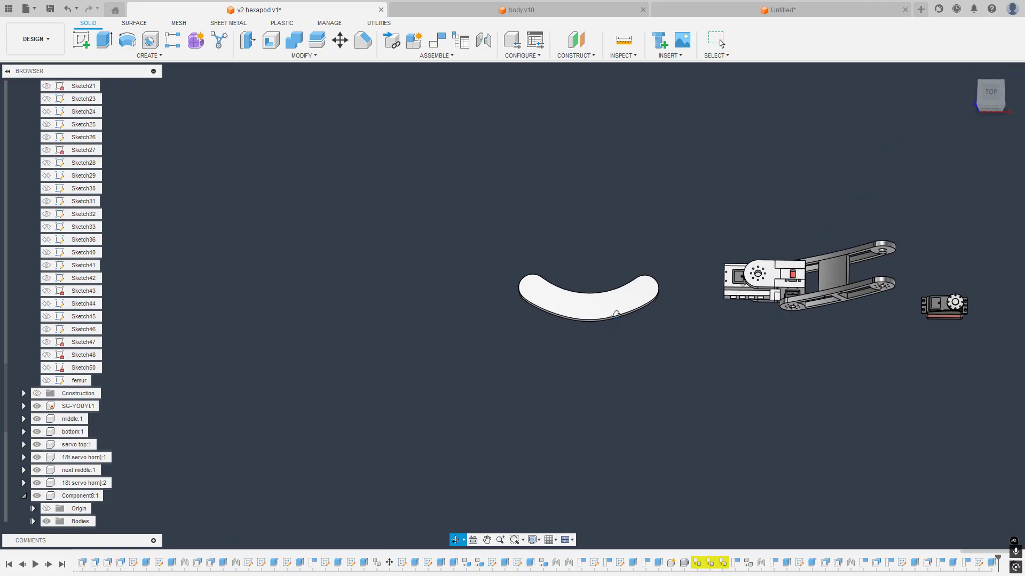
# Step: Start a new sketch on the femur body's top face, viewed from the top
pyautogui.click(990, 93)
pyautogui.click(592, 293)
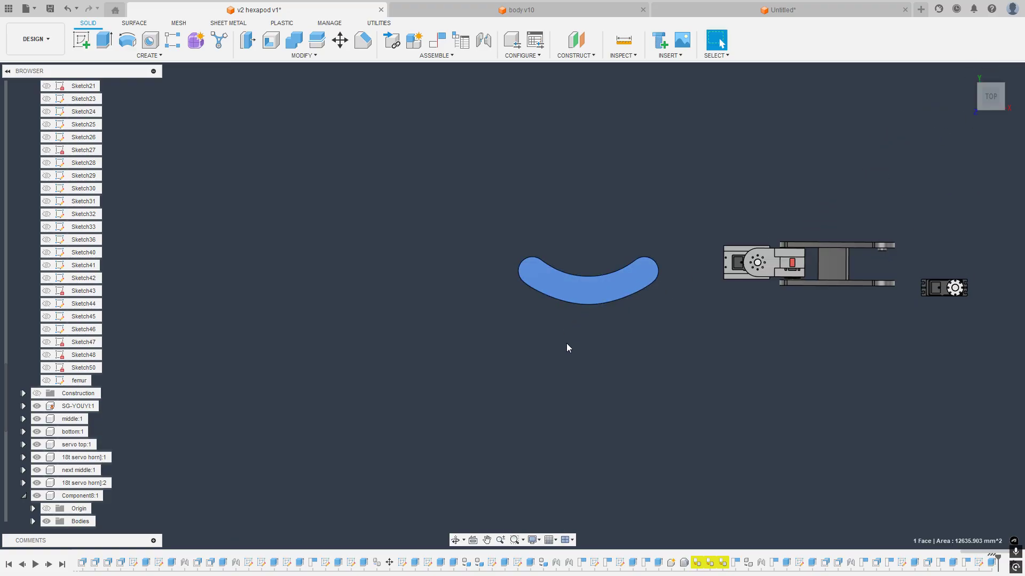
pyautogui.moveTo(567, 347); pyautogui.dragTo(565, 391, button='middle')
pyautogui.rightClick(570, 326)
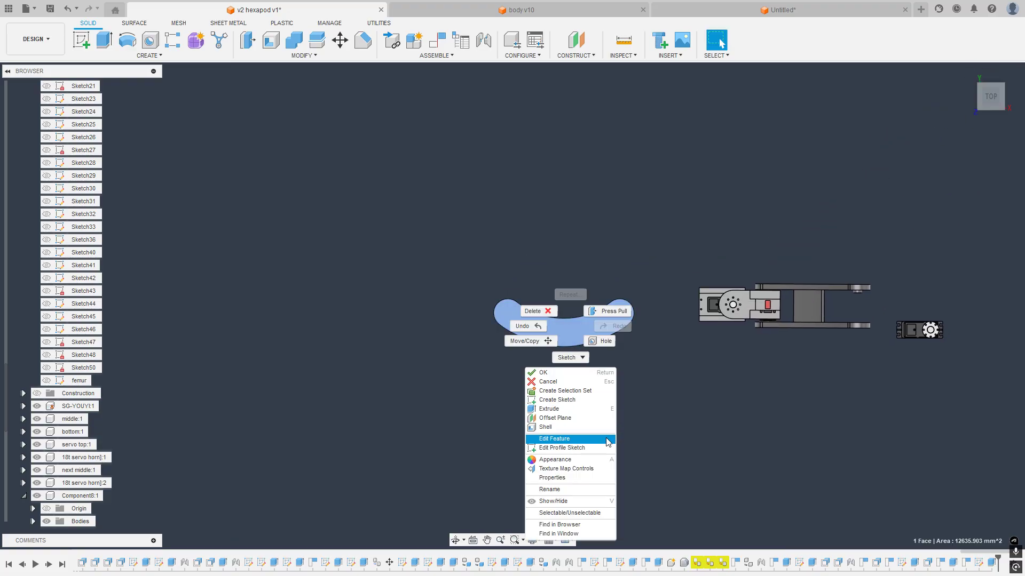
pyautogui.click(559, 402)
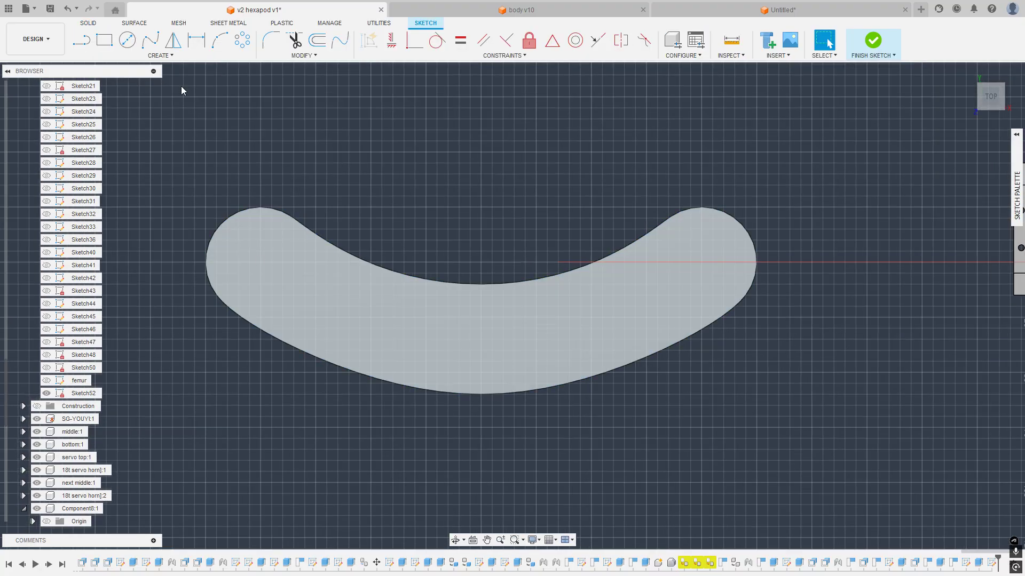
# Step: Sketch two 25 mm diameter circles centred on the femur's left and right rounded ends
pyautogui.click(132, 47)
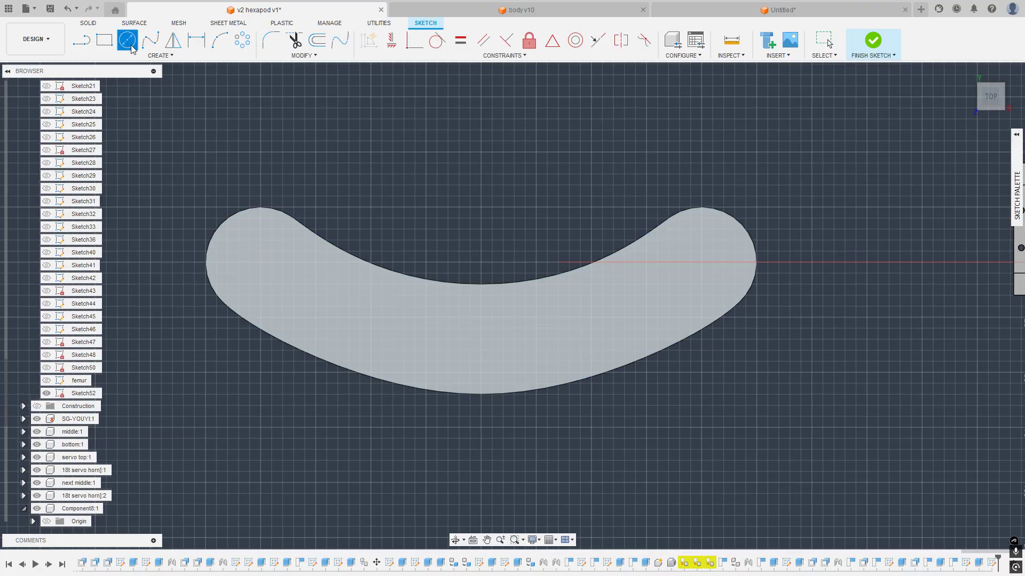
pyautogui.click(260, 263)
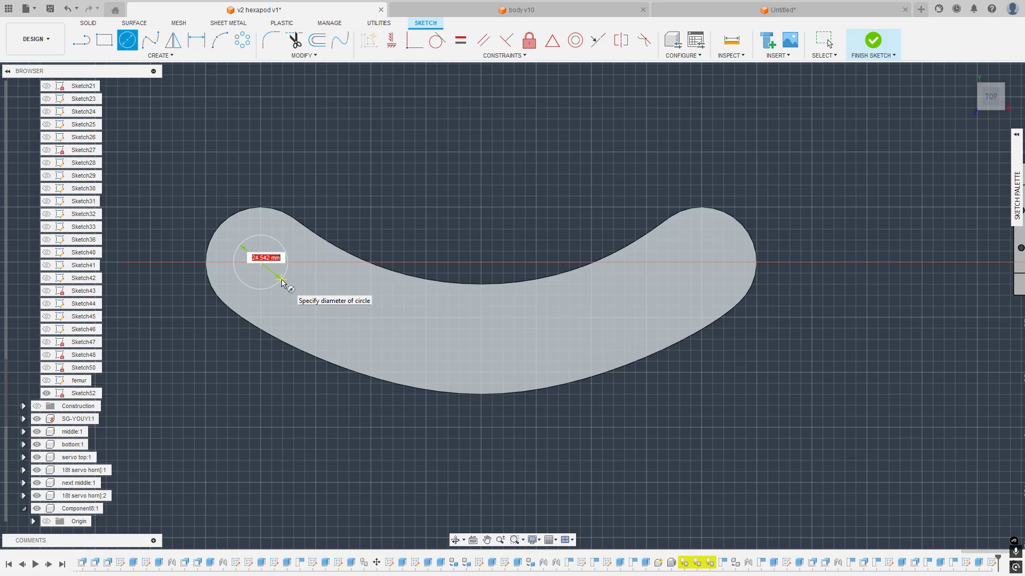
pyautogui.write('25')
pyautogui.press('Return')
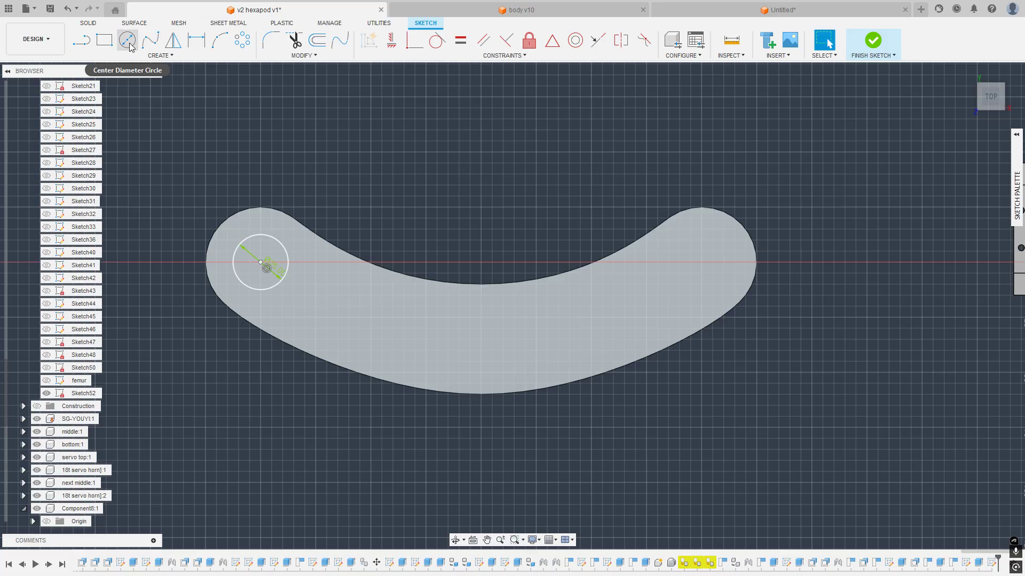
pyautogui.click(702, 261)
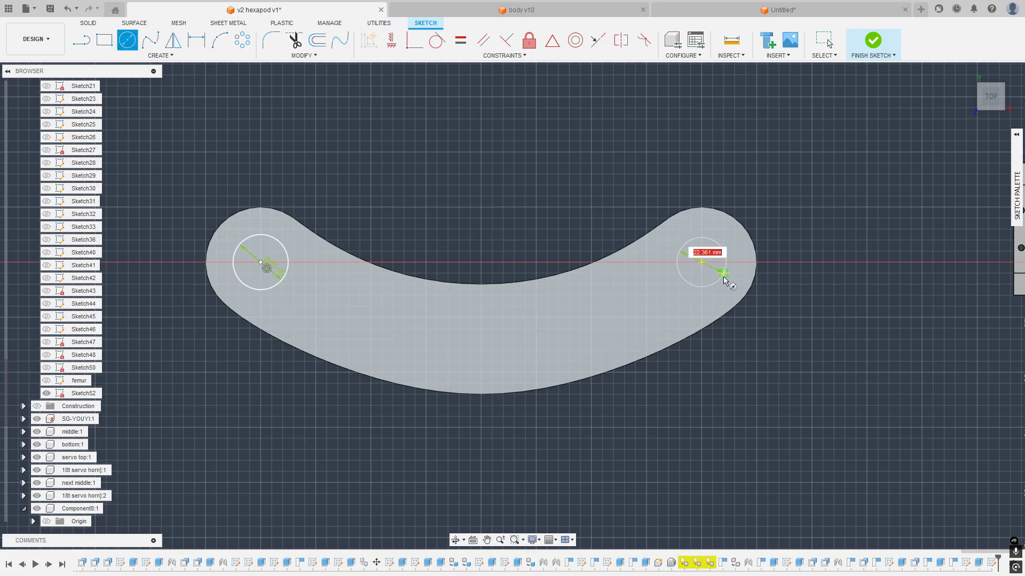
pyautogui.write('25')
pyautogui.press('Return')
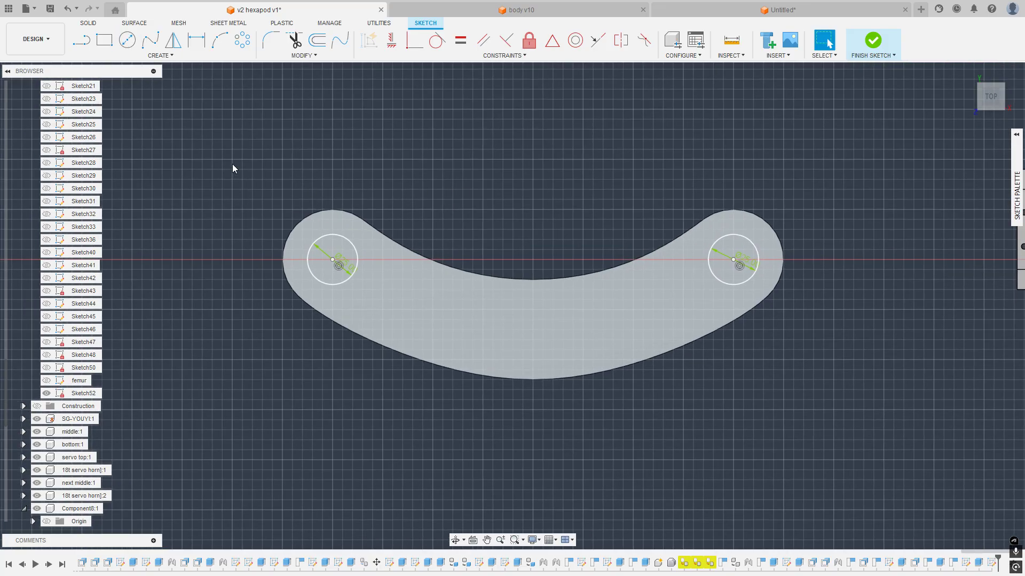
# Step: Draw a construction line between the centres of the two circles and finish the sketch
pyautogui.press('c')
pyautogui.press('l')
pyautogui.click(332, 260)
pyautogui.click(734, 260)
pyautogui.press('Escape')
pyautogui.scroll(-1, 484, 247)
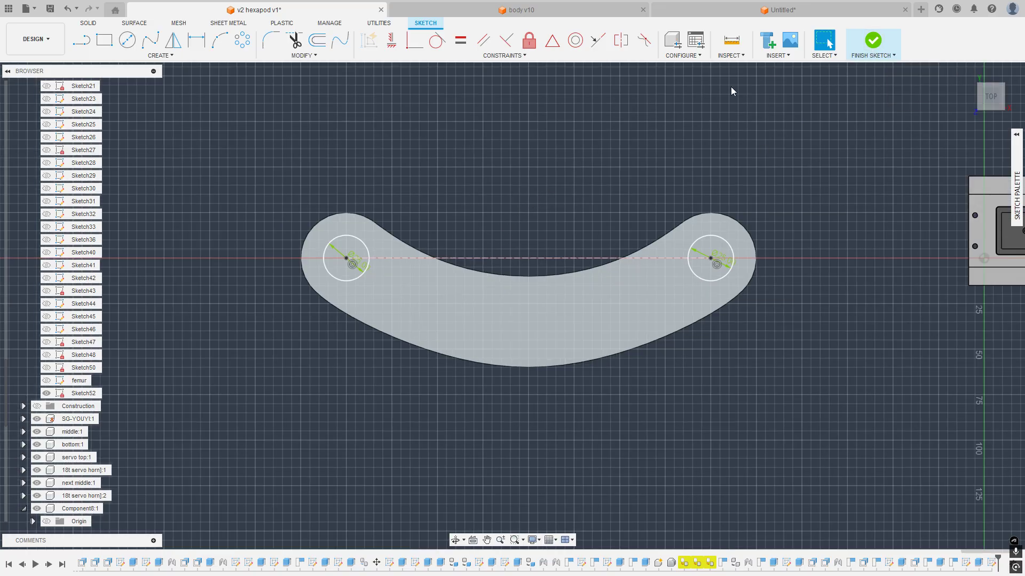
pyautogui.click(882, 52)
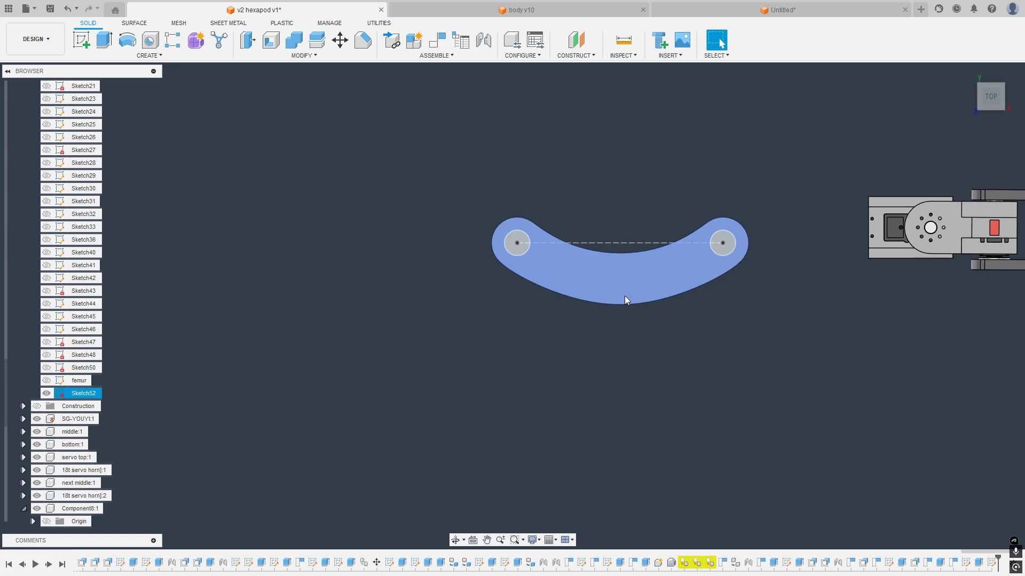
# Step: Duplicate the femur body Body28 and move the copy 80 mm along Y
pyautogui.scroll(7, 148, 347)
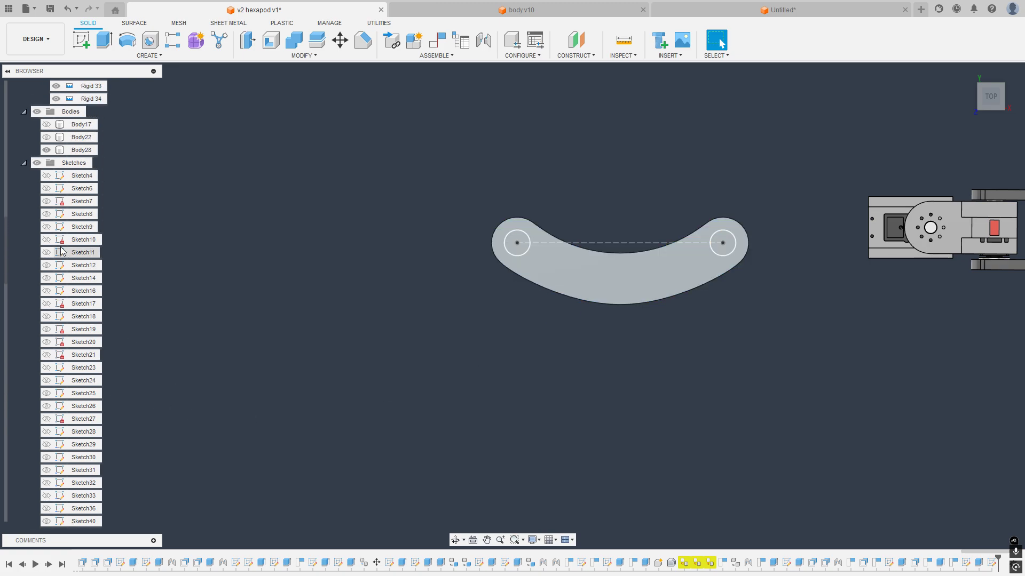
pyautogui.click(23, 163)
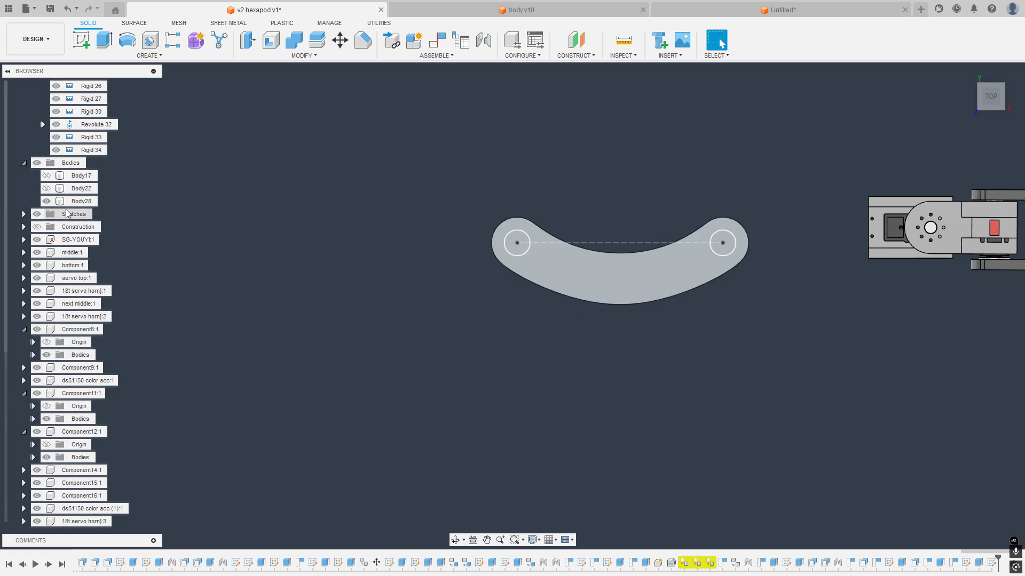
pyautogui.click(80, 202)
pyautogui.hotkey('ctrl', 'v')
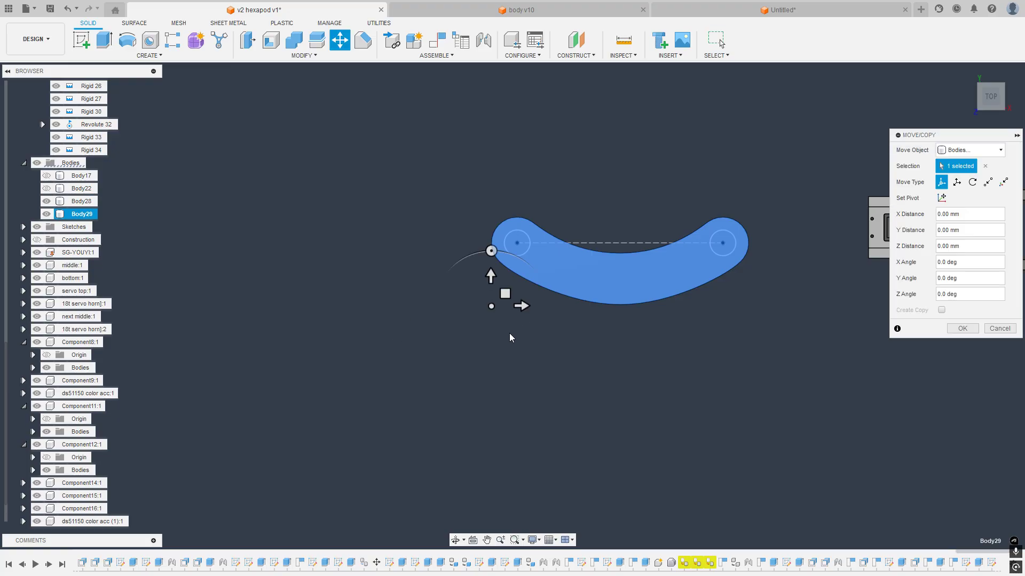
pyautogui.moveTo(395, 364); pyautogui.dragTo(395, 282)
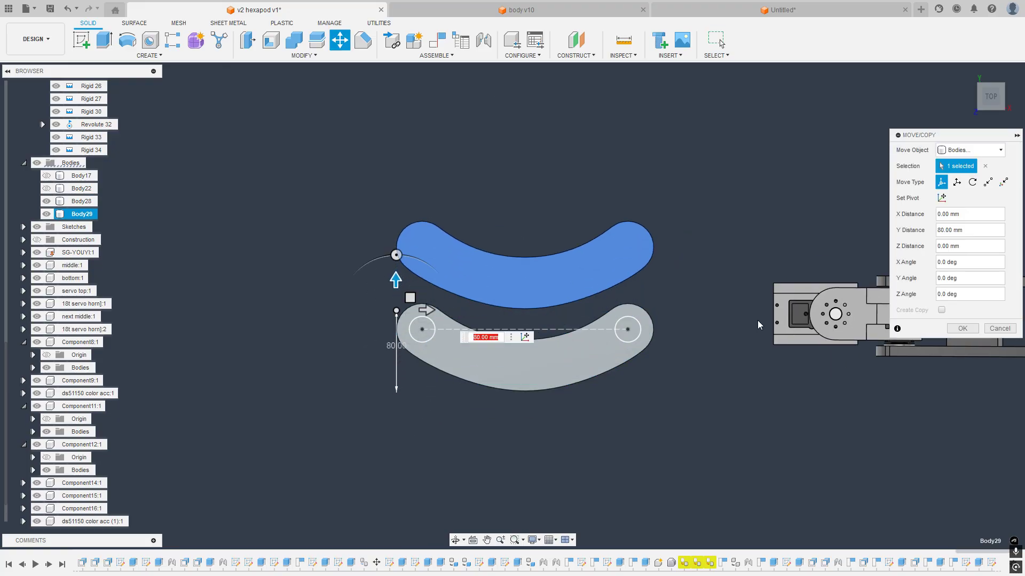
pyautogui.click(962, 328)
pyautogui.scroll(3, 422, 347)
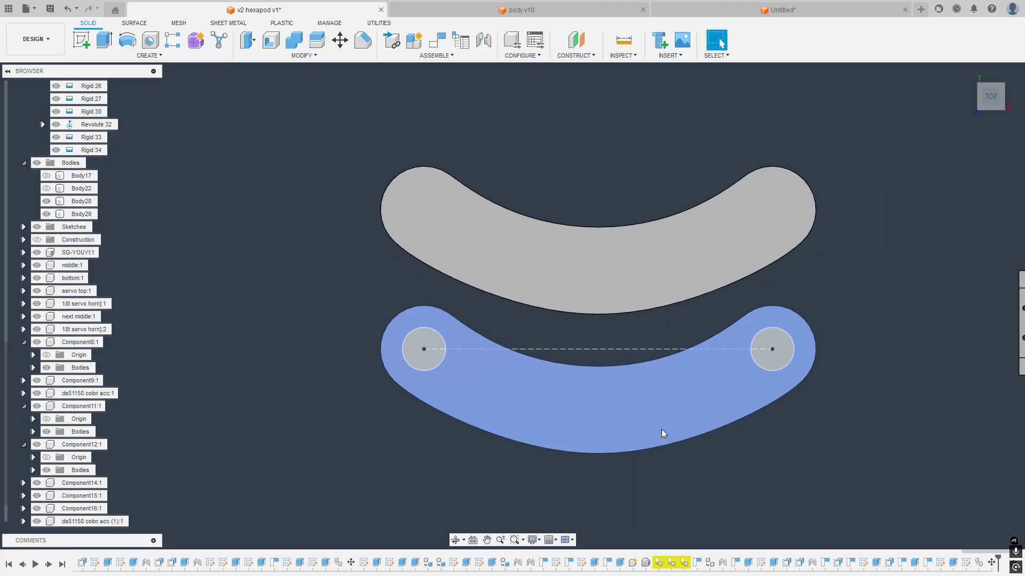
# Step: Hide the sketch with the two circles and start a new sketch on the original femur's top face
pyautogui.click(538, 425)
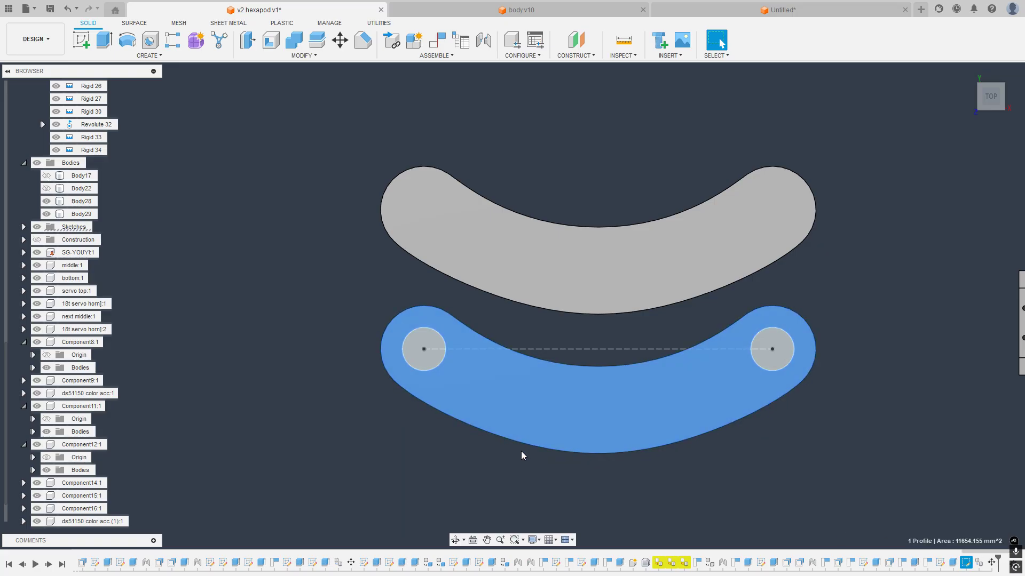
pyautogui.press('v')
pyautogui.click(344, 453)
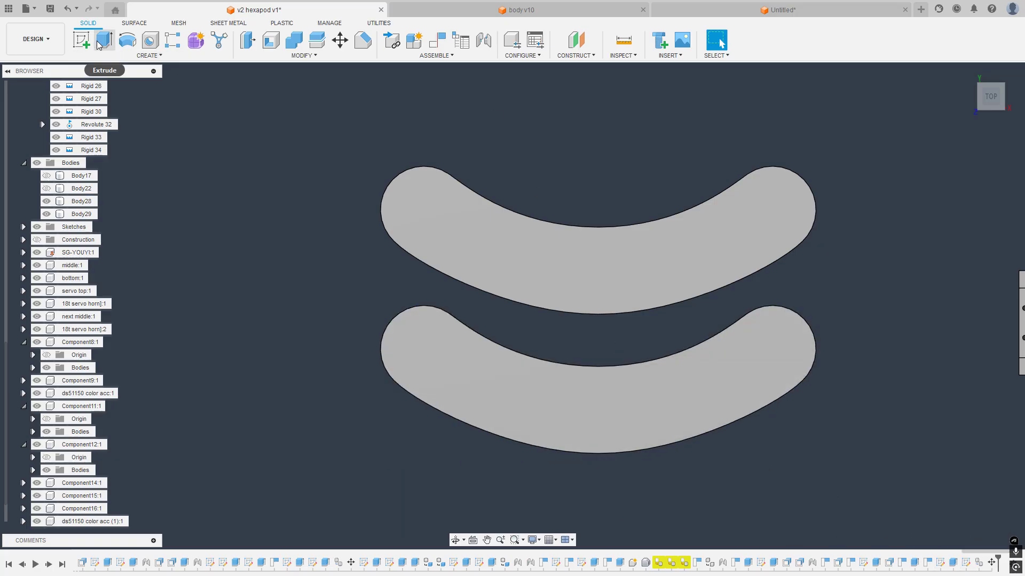
pyautogui.click(81, 39)
pyautogui.click(499, 371)
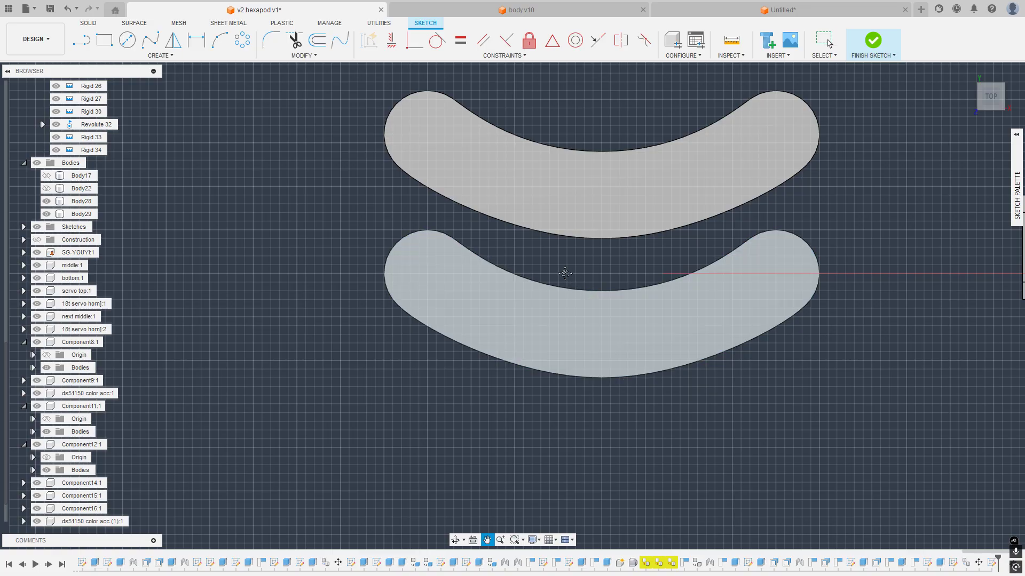
# Step: Sketch a 25 mm diameter circle at the centre of each rounded end of the original femur
pyautogui.press('c')
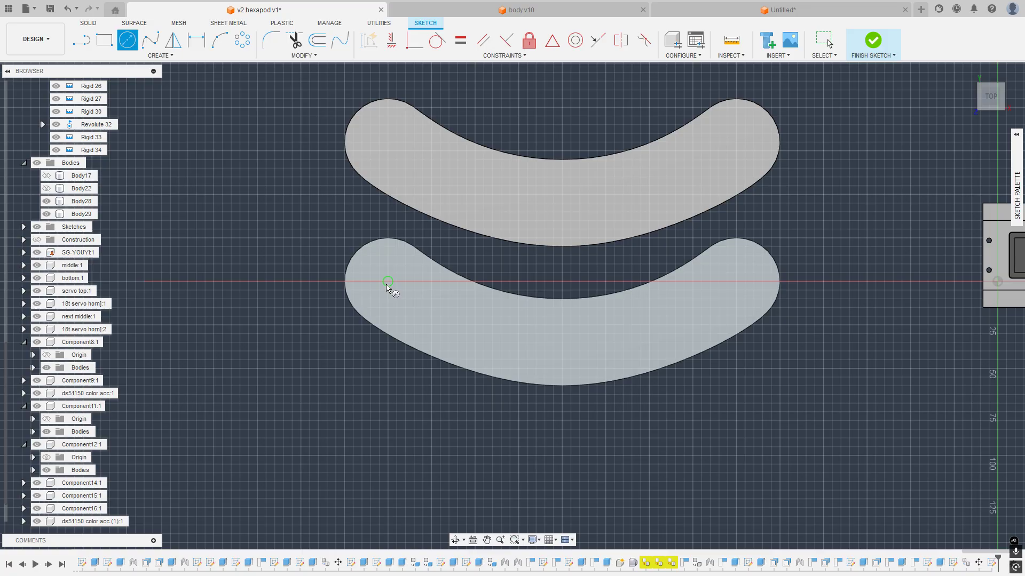
pyautogui.click(388, 283)
pyautogui.write('2')
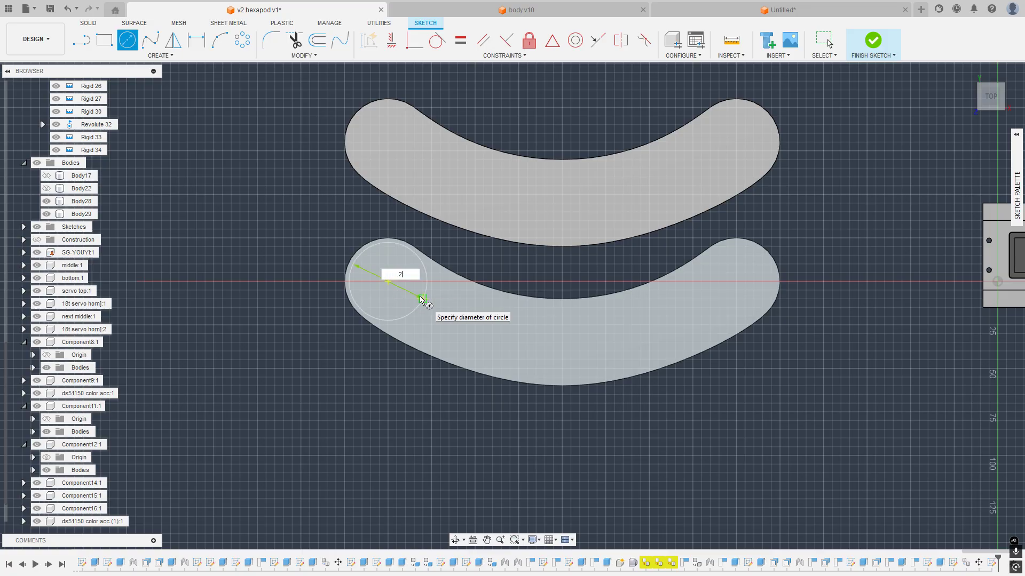
pyautogui.write('5')
pyautogui.press('Return')
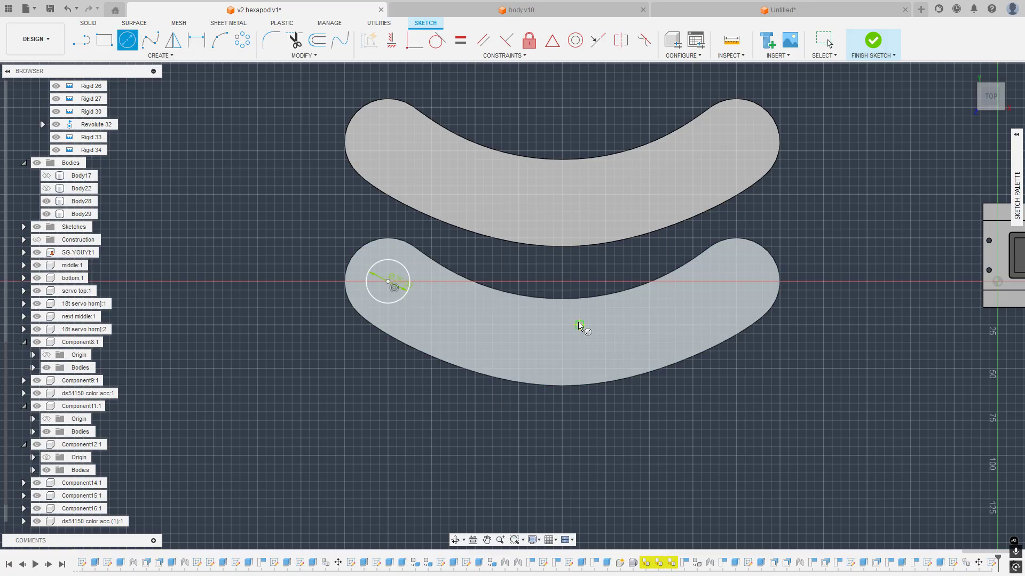
pyautogui.click(737, 281)
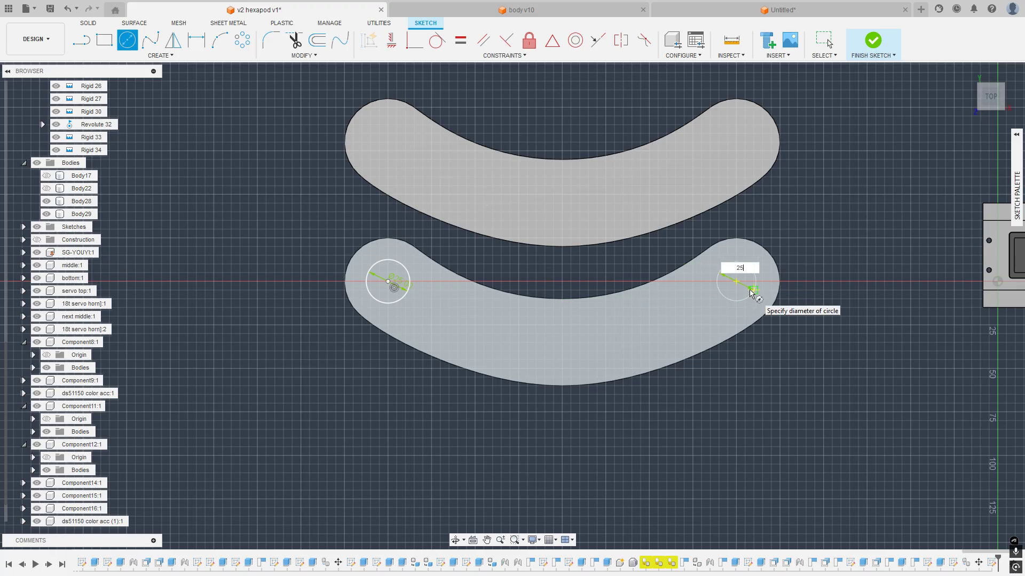
pyautogui.press('Return')
# Step: Connect the two circle centres in the new sketch with a construction line
pyautogui.press('l')
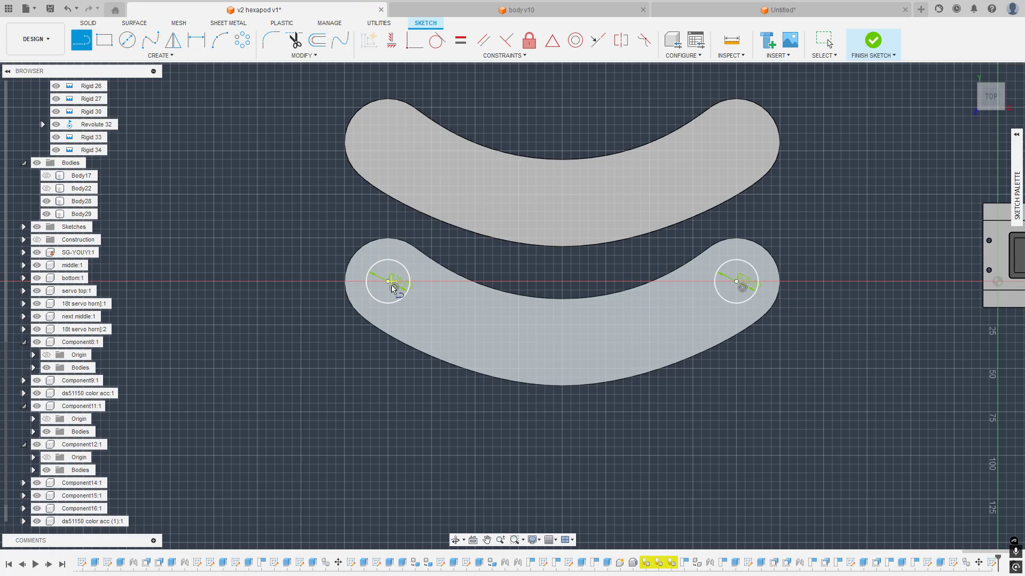
pyautogui.click(388, 282)
pyautogui.click(736, 282)
pyautogui.press('Escape')
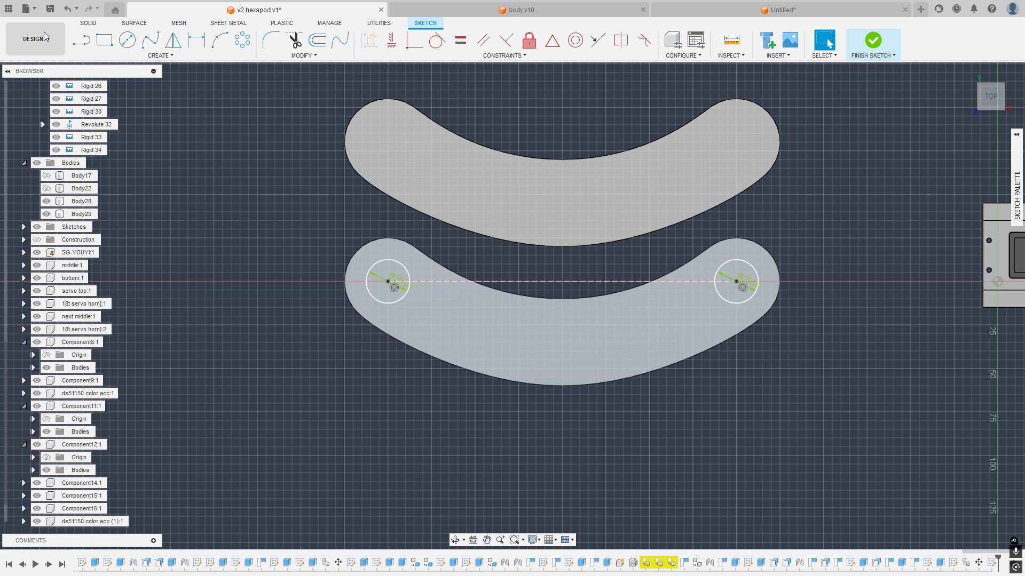
# Step: Draw a vertical construction line downward from the midpoint of the line between the circle centres
pyautogui.click(83, 40)
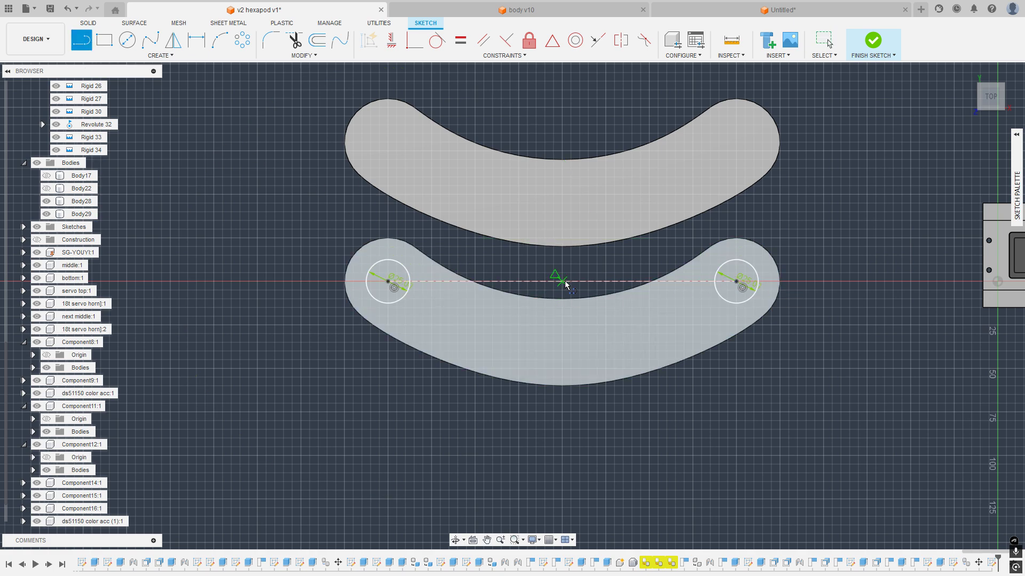
pyautogui.click(562, 281)
pyautogui.click(562, 351)
pyautogui.press('Escape')
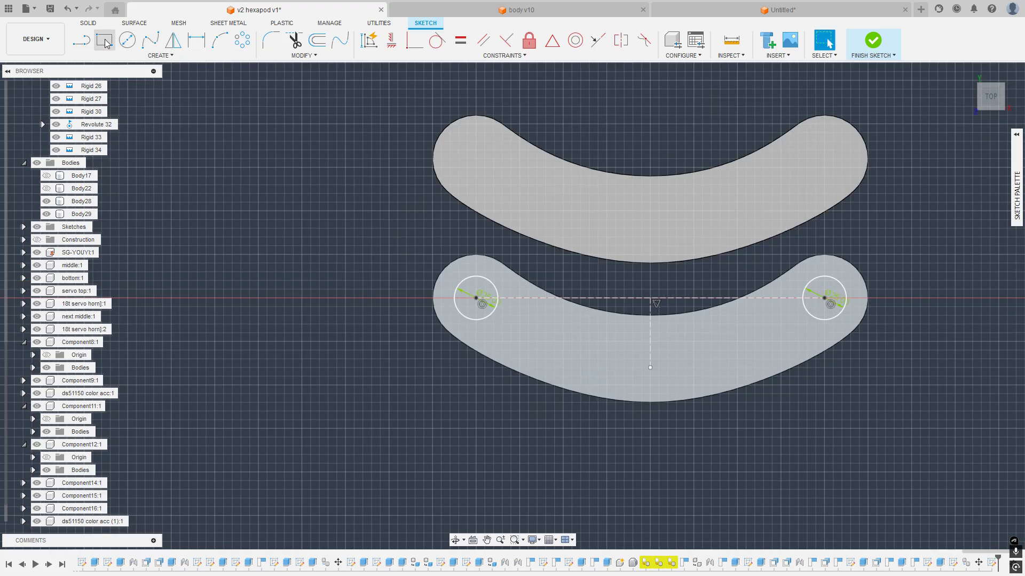
# Step: Sketch a circle with diameter m3 where the left end's 25 mm circle crosses the horizontal construction line
pyautogui.scroll(5, 434, 267)
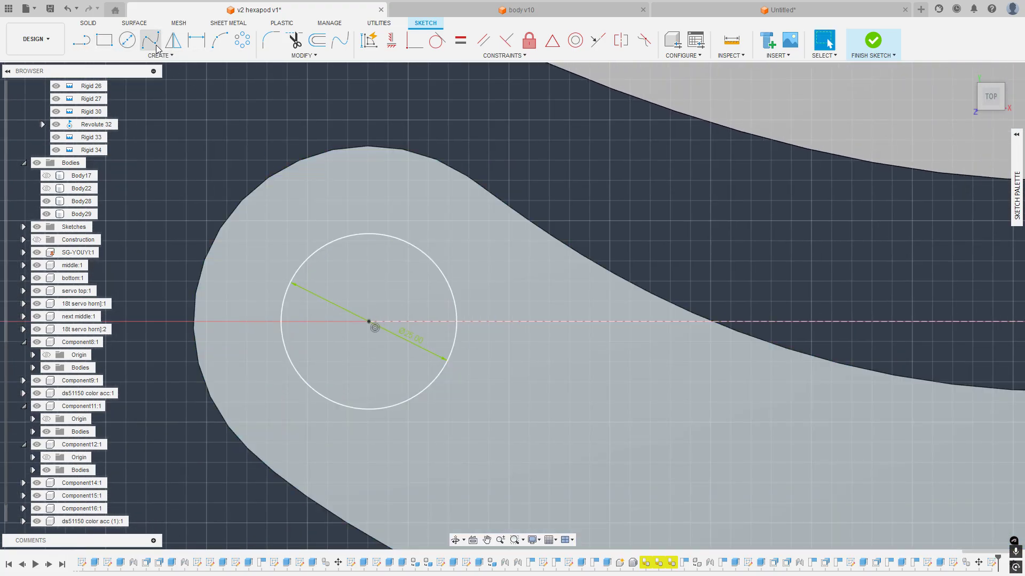
pyautogui.click(127, 40)
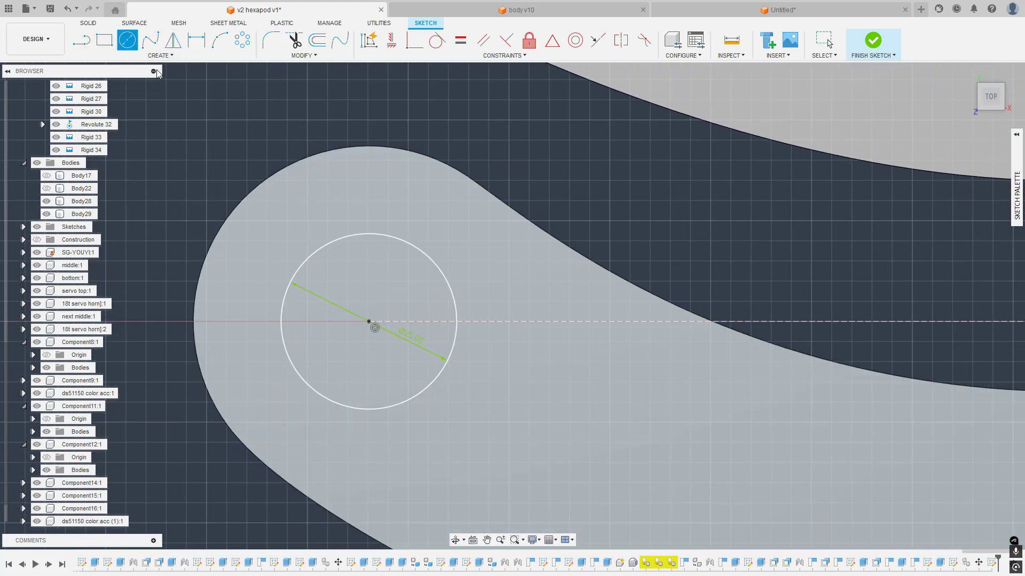
pyautogui.click(457, 322)
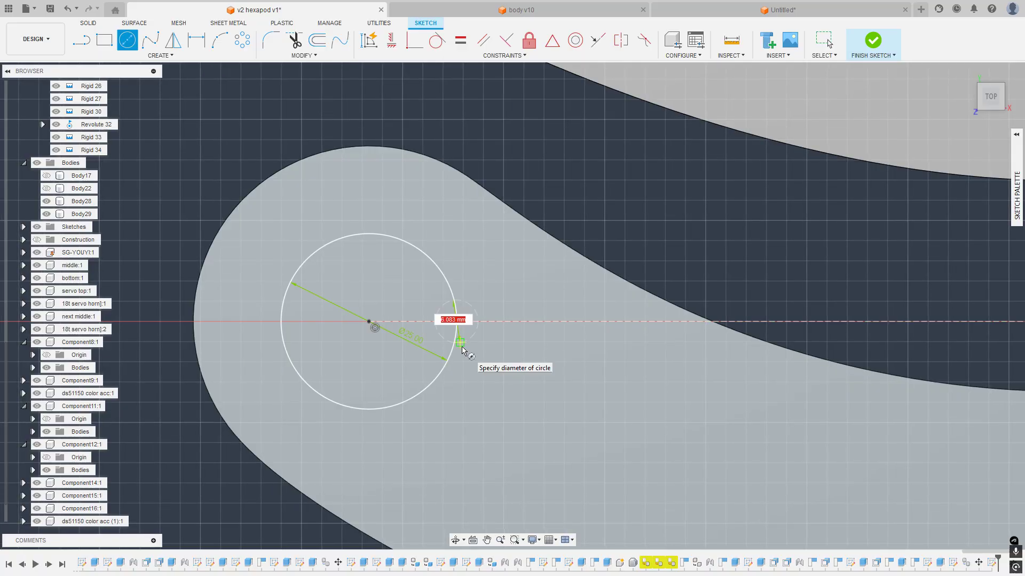
pyautogui.write('m3')
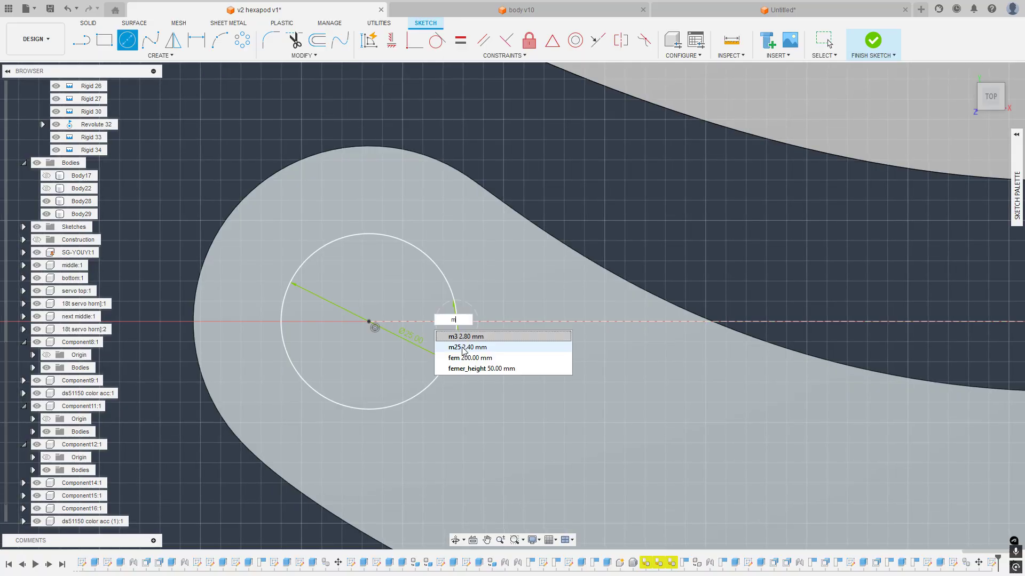
pyautogui.press('Return')
pyautogui.press('Return')
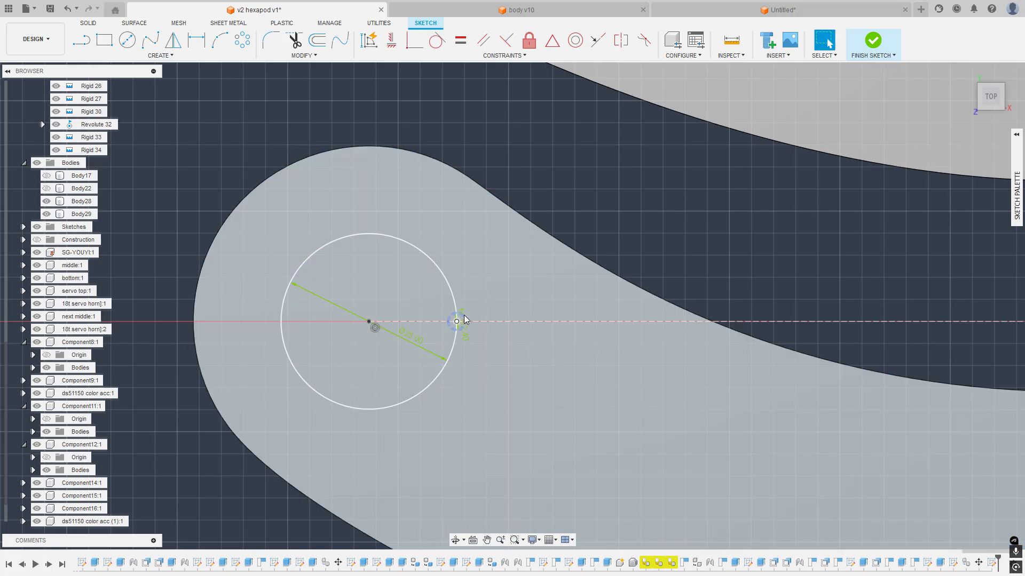
# Step: Pattern the m3 circle 8 times around the left end's centre point and convert its 25 mm circle to construction geometry
pyautogui.click(462, 318)
pyautogui.click(251, 43)
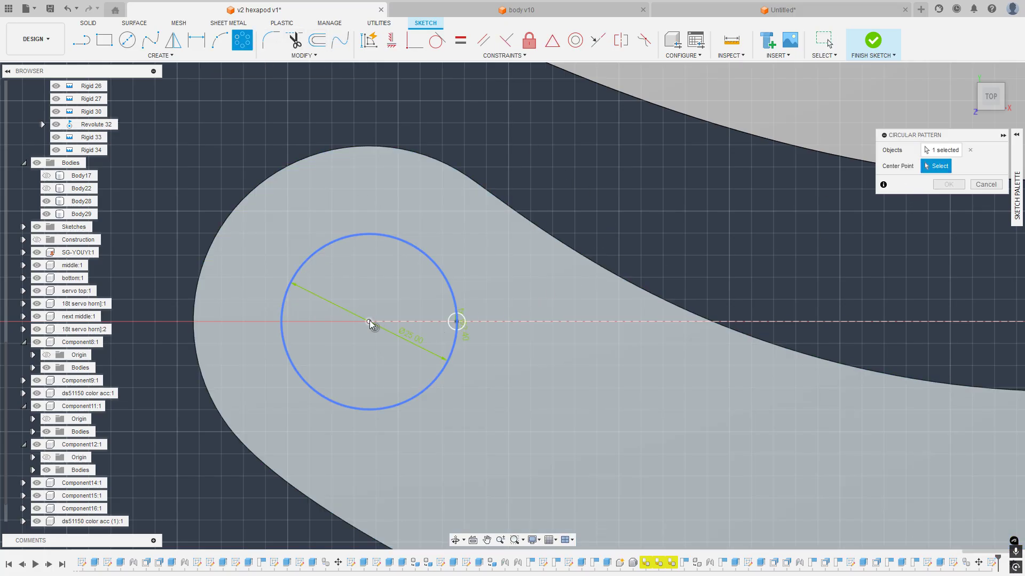
pyautogui.click(370, 322)
pyautogui.write('9')
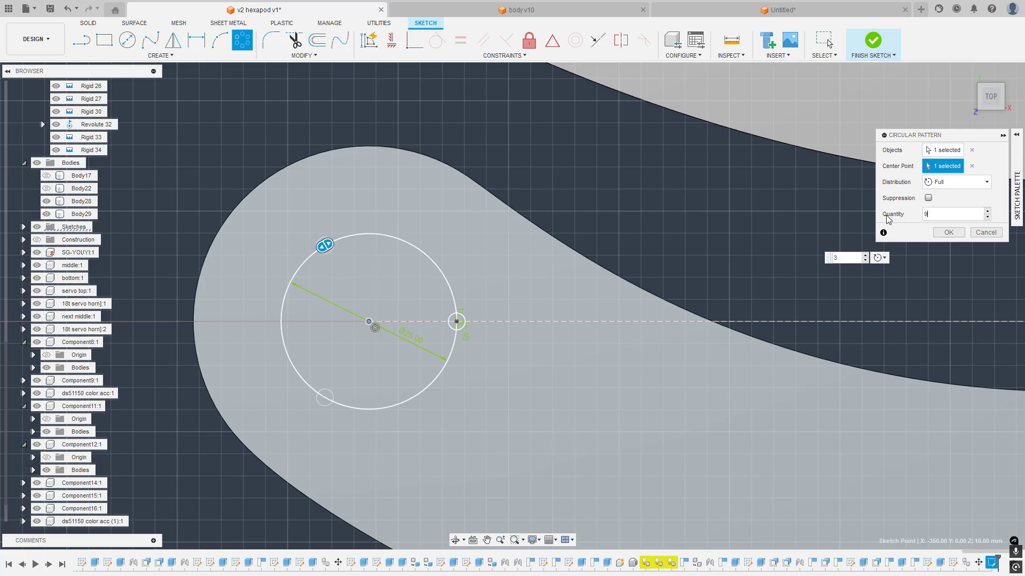
pyautogui.press('BackSpace')
pyautogui.write('8')
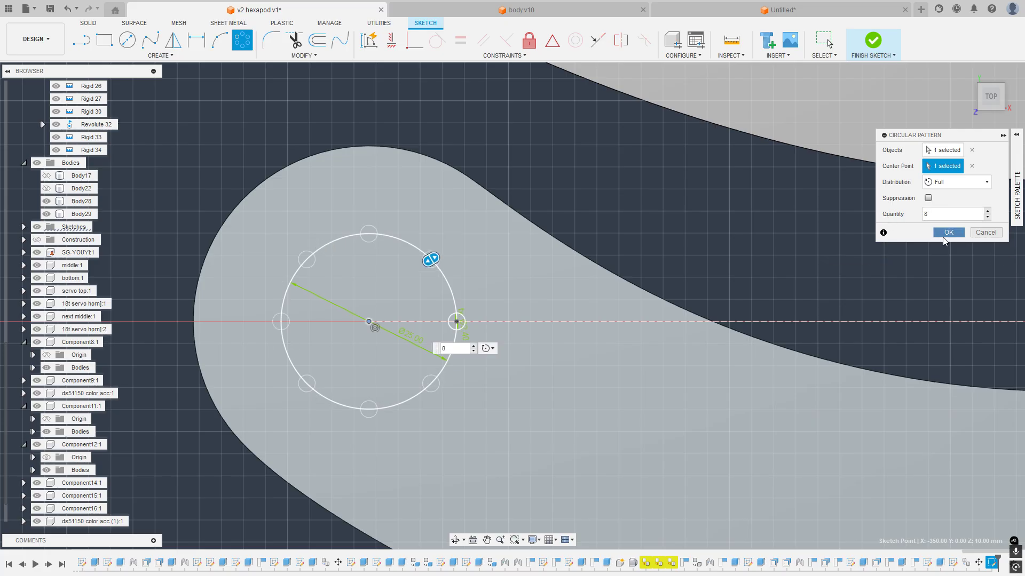
pyautogui.click(944, 235)
pyautogui.scroll(-5, 608, 286)
pyautogui.scroll(3, 552, 303)
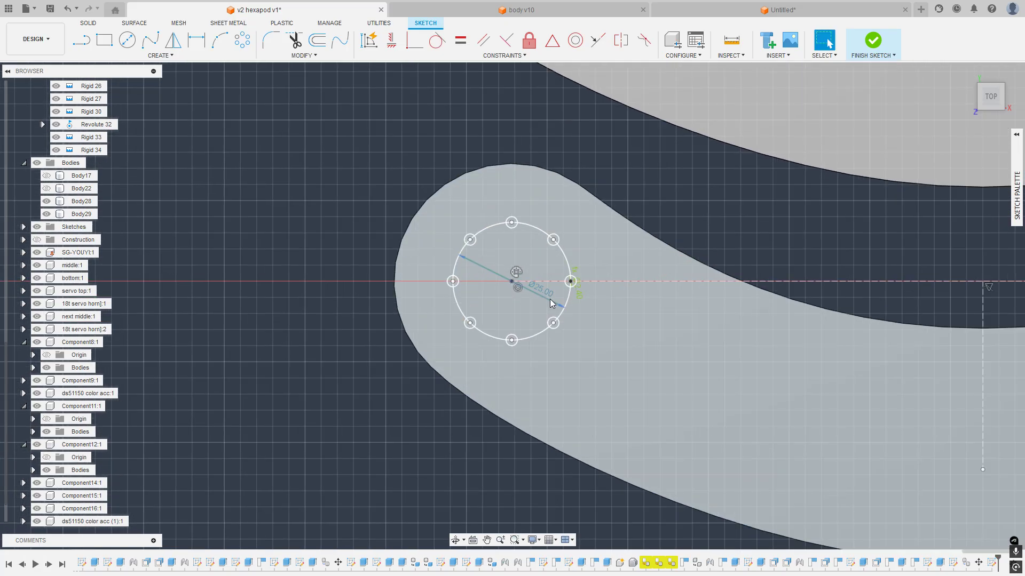
pyautogui.scroll(3, 555, 251)
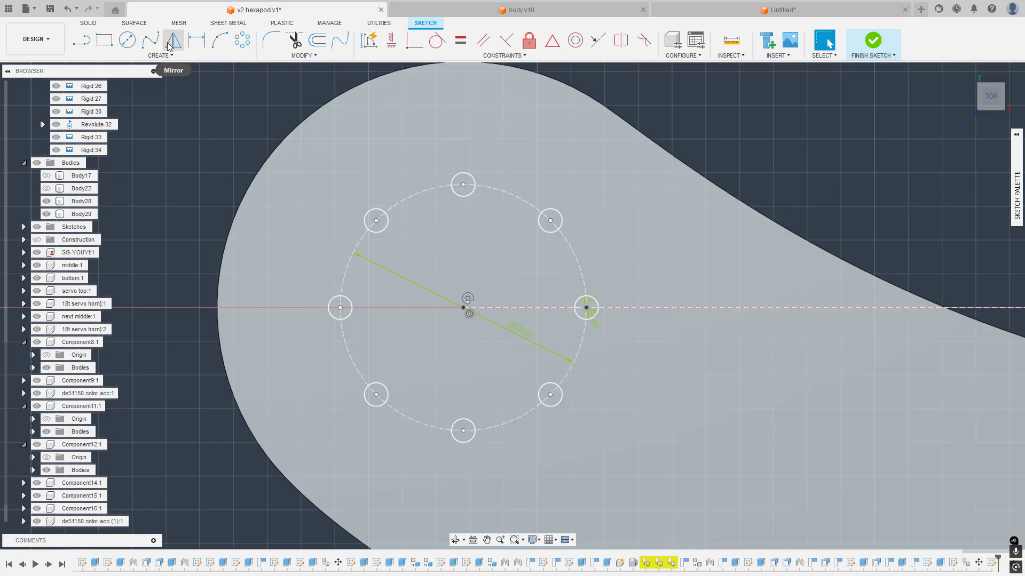
# Step: Mirror the left end's screw-hole circles and 25 mm circle across the vertical construction line to the femur's right end
pyautogui.click(173, 40)
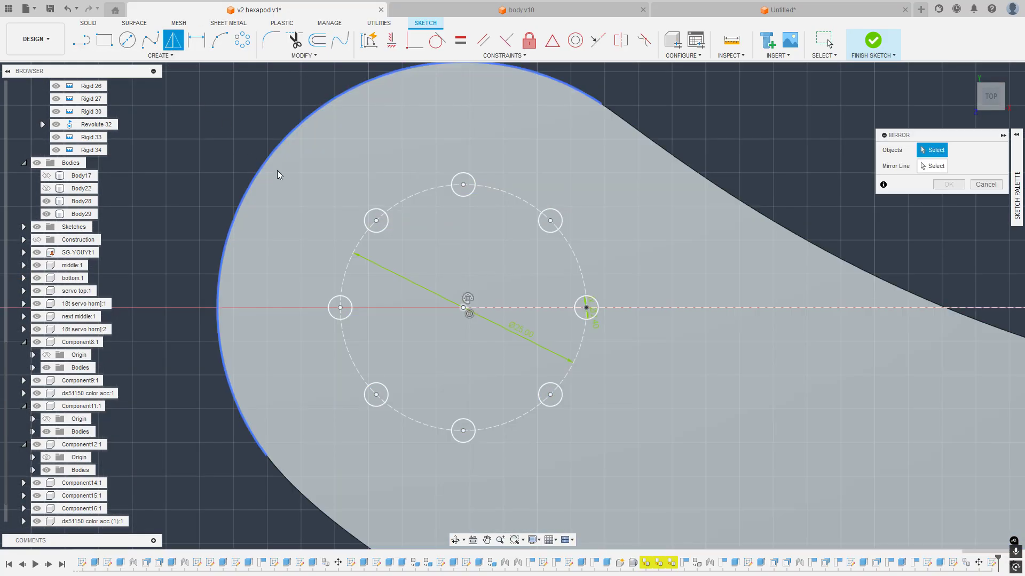
pyautogui.scroll(-5, 429, 286)
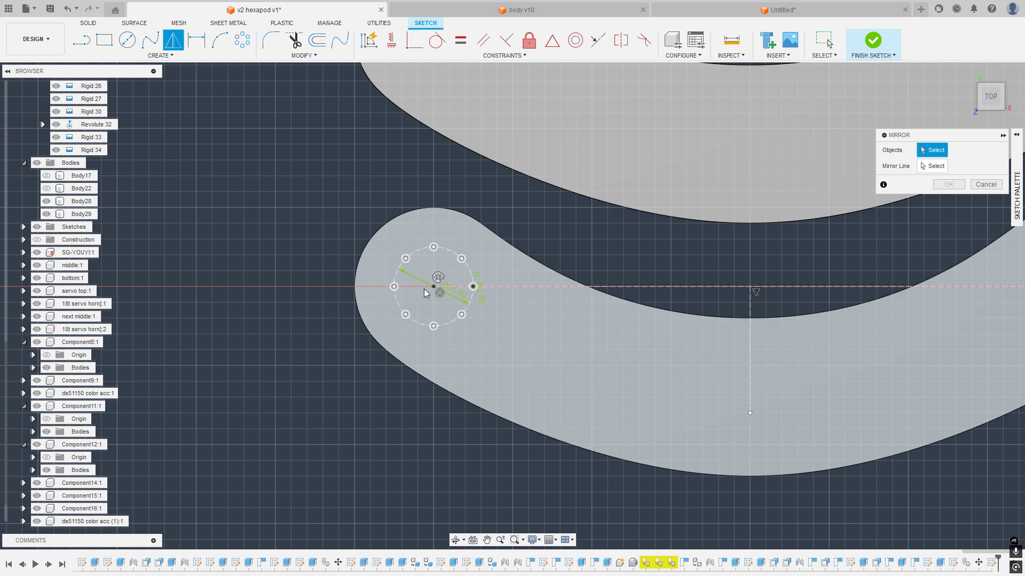
pyautogui.moveTo(389, 236); pyautogui.dragTo(505, 348)
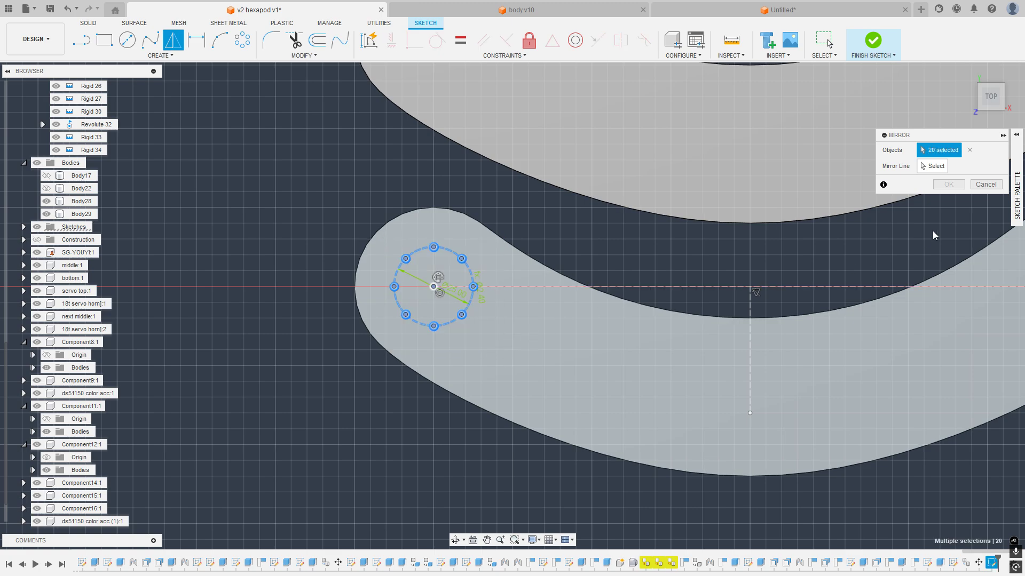
pyautogui.click(749, 355)
pyautogui.moveTo(749, 356); pyautogui.dragTo(542, 384, button='middle')
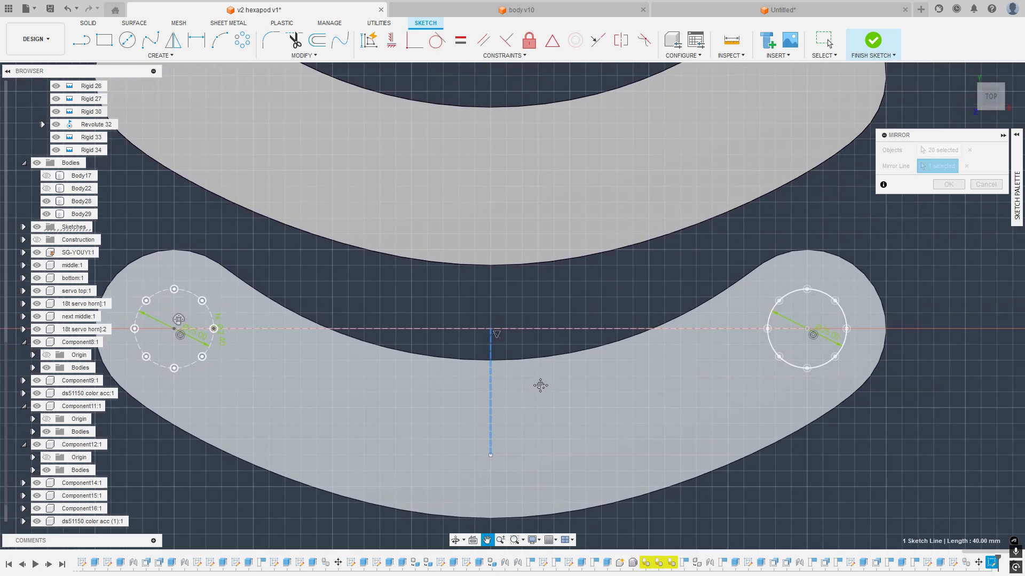
pyautogui.click(948, 184)
# Step: Delete the 25 mm circle at the femur's right end, keeping the mirrored screw-hole circles
pyautogui.scroll(3, 840, 326)
pyautogui.click(844, 318)
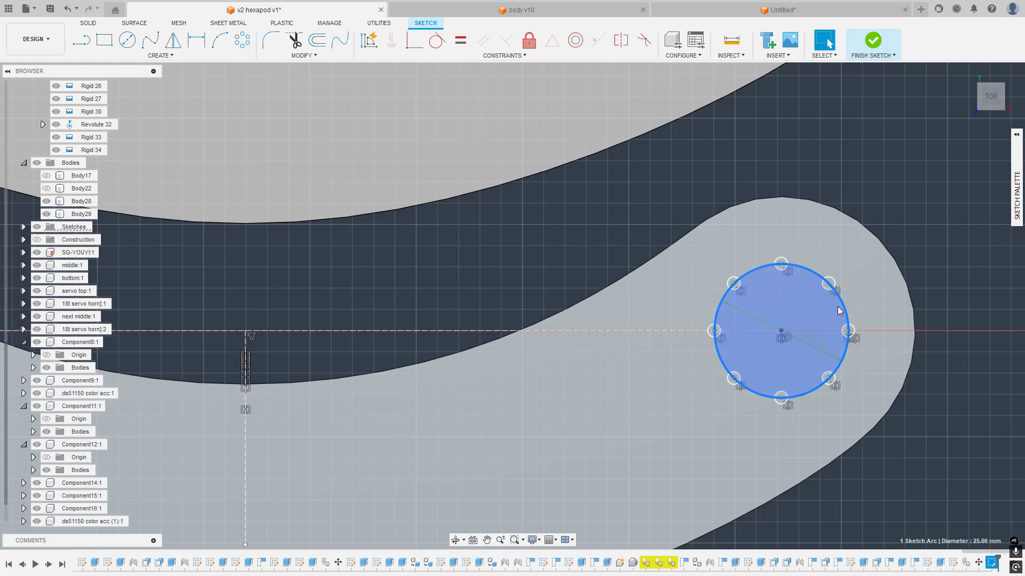
pyautogui.scroll(-3, 834, 312)
pyautogui.scroll(3, 845, 299)
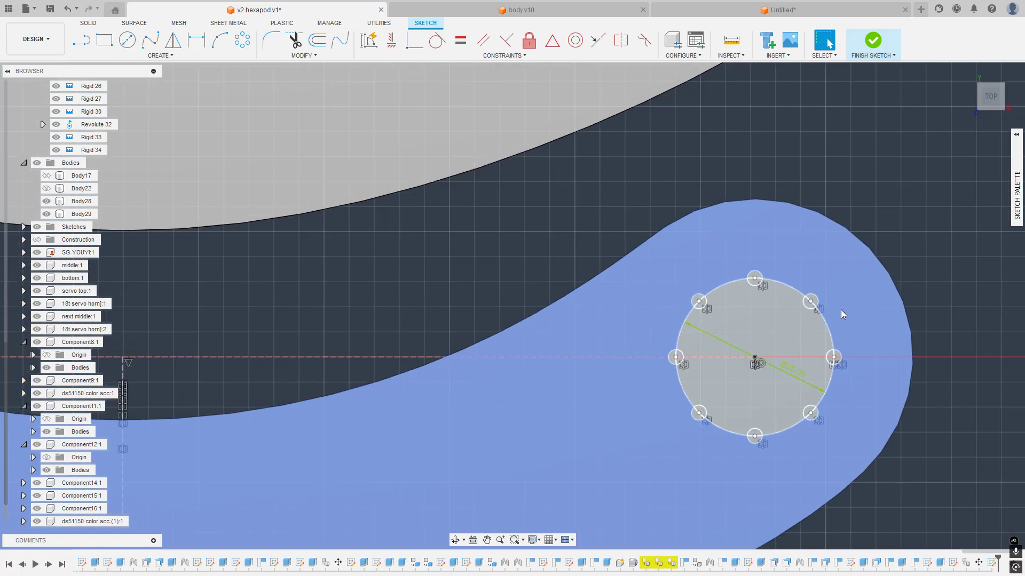
pyautogui.press('Escape')
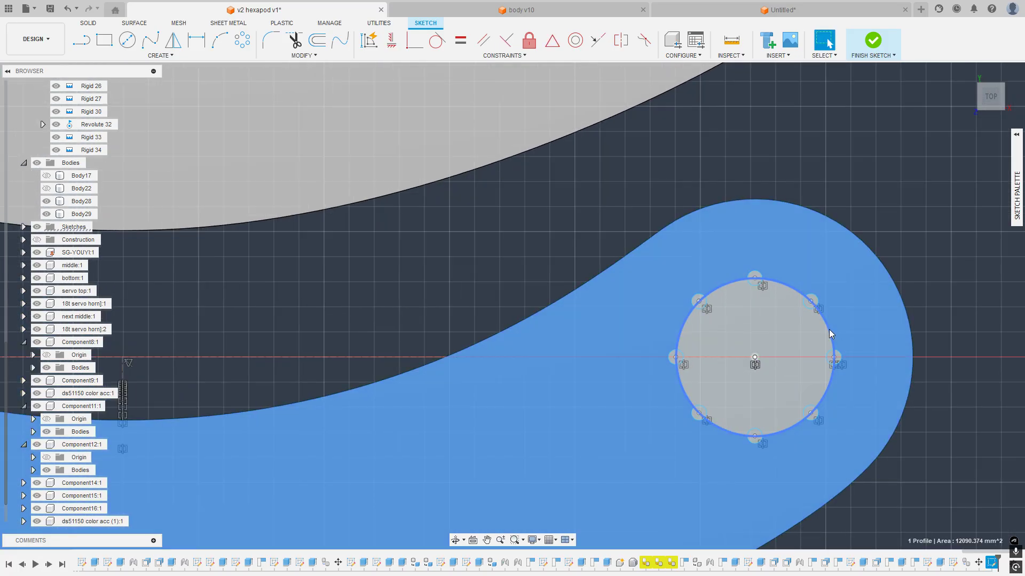
pyautogui.scroll(-3, 865, 301)
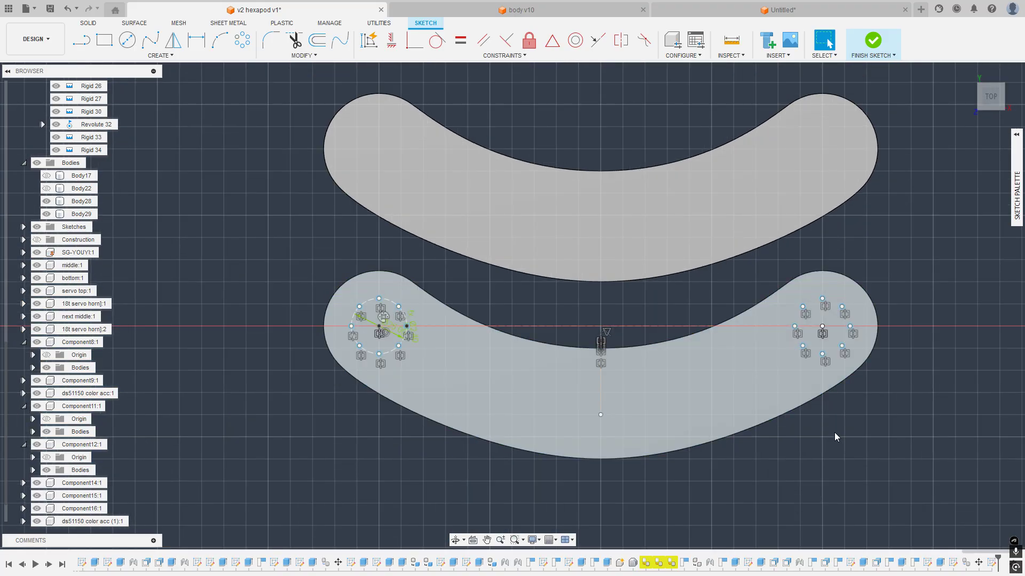
# Step: Sketch a 12.5 mm diameter circle at the centre of the left end's screw-hole pattern
pyautogui.click(123, 46)
pyautogui.scroll(3, 342, 280)
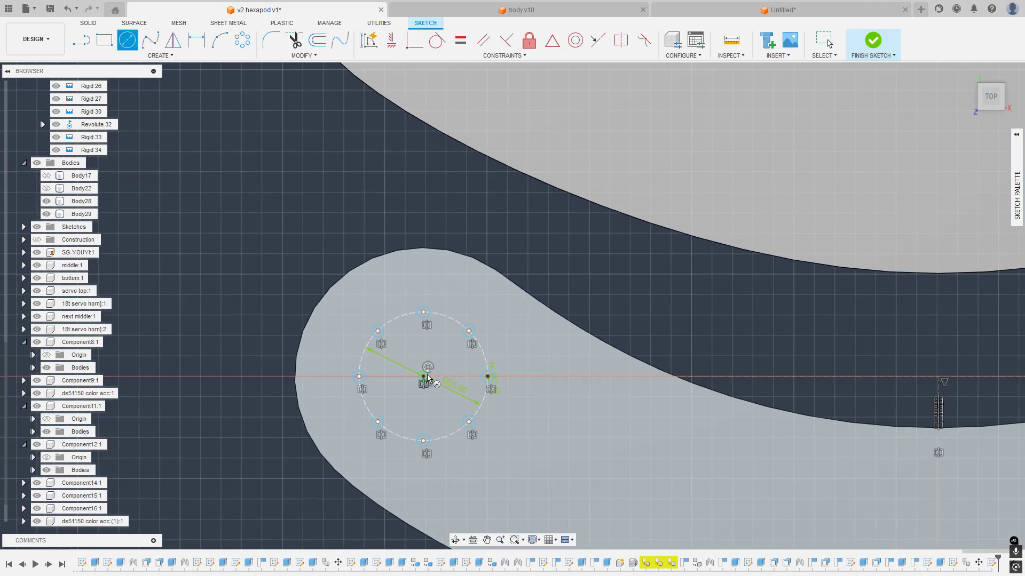
pyautogui.click(424, 377)
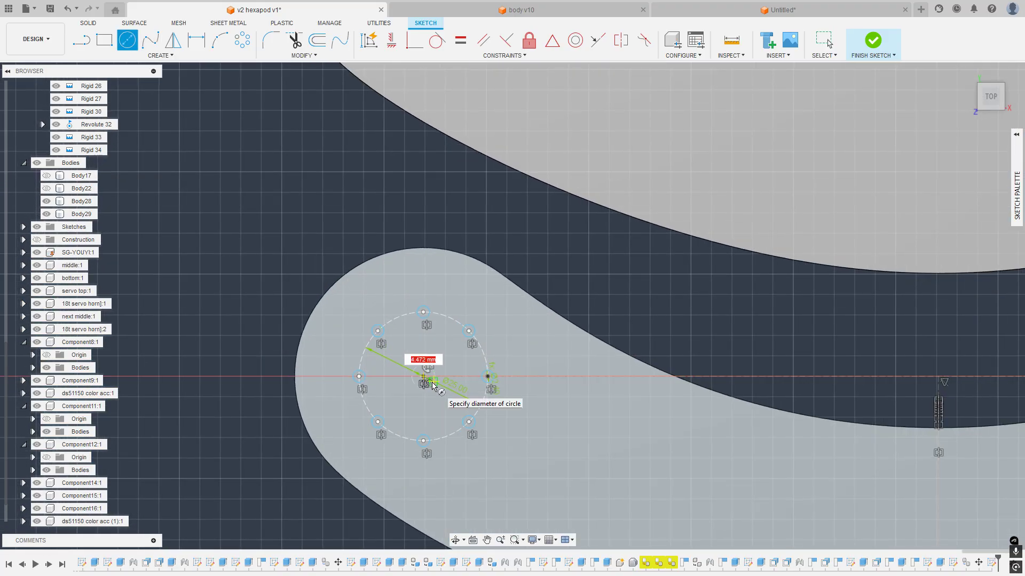
pyautogui.write('12.5')
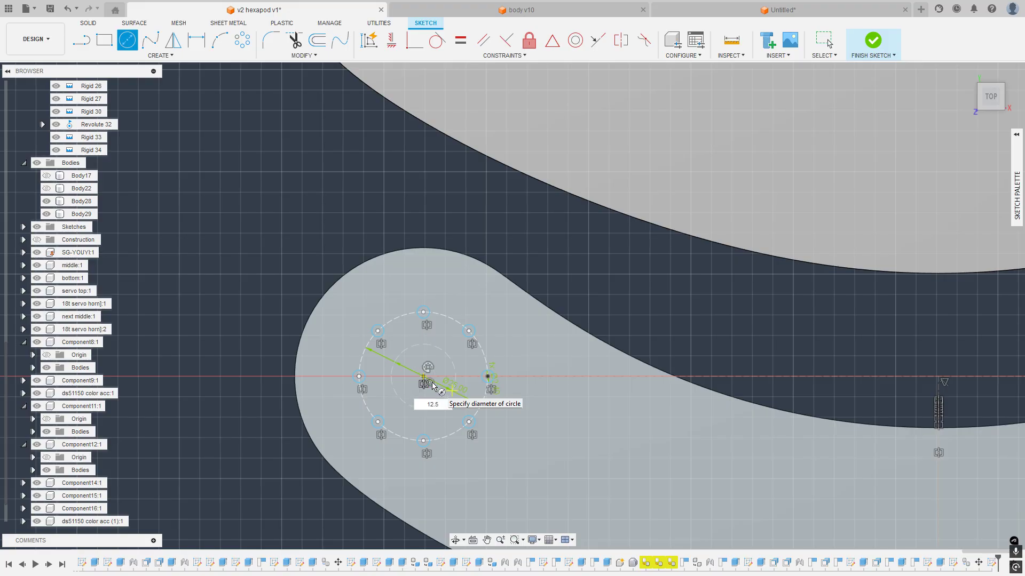
pyautogui.press('Return')
pyautogui.press('Escape')
# Step: Sketch a 12.5 mm diameter circle at the centre of the right end's screw-hole pattern
pyautogui.scroll(-3, 539, 417)
pyautogui.moveTo(774, 352); pyautogui.dragTo(406, 286, button='middle')
pyautogui.click(131, 46)
pyautogui.click(608, 335)
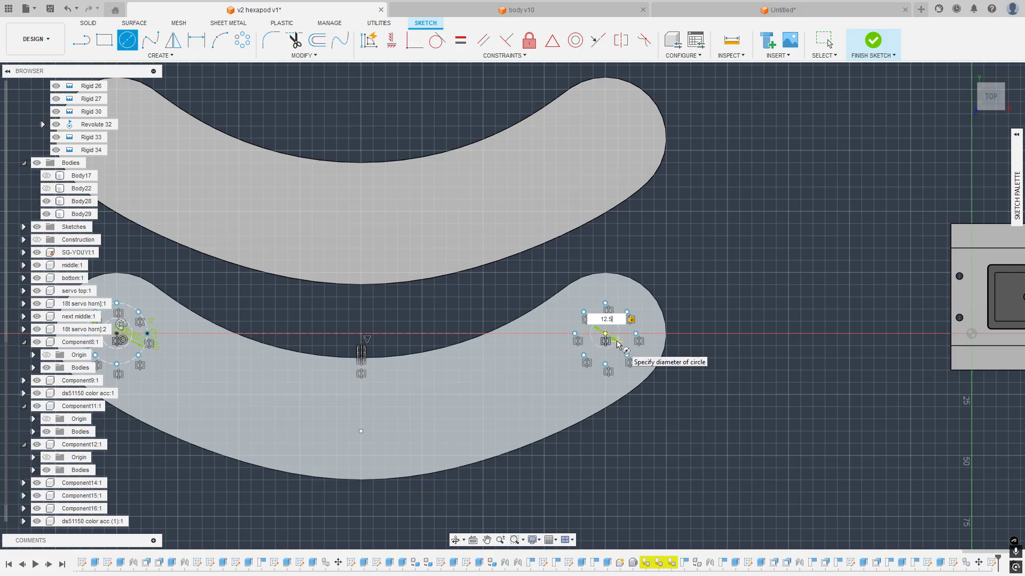
pyautogui.press('Return')
pyautogui.press('Escape')
pyautogui.click(620, 341)
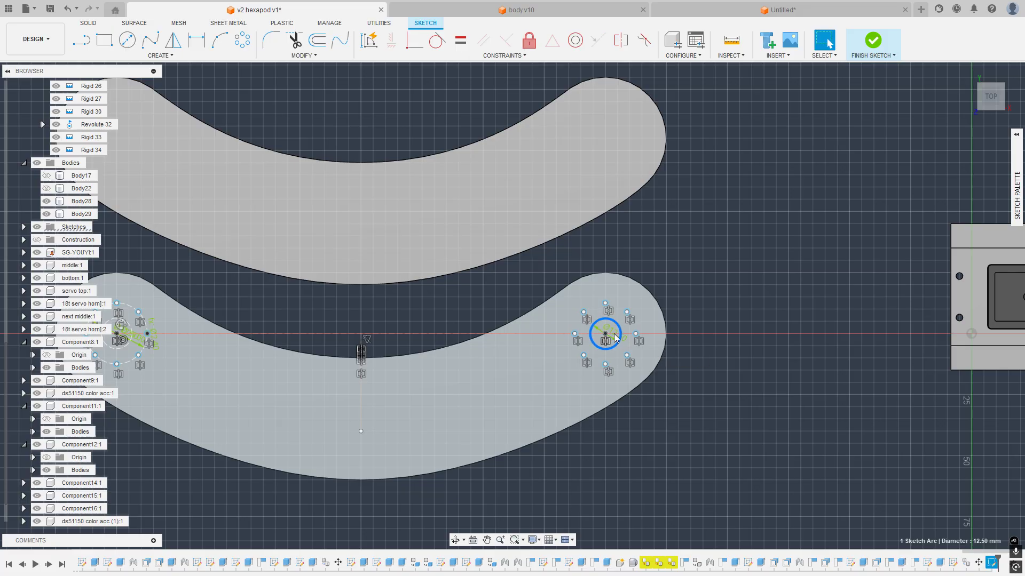
pyautogui.moveTo(134, 335); pyautogui.dragTo(327, 308, button='middle')
pyautogui.click(327, 308)
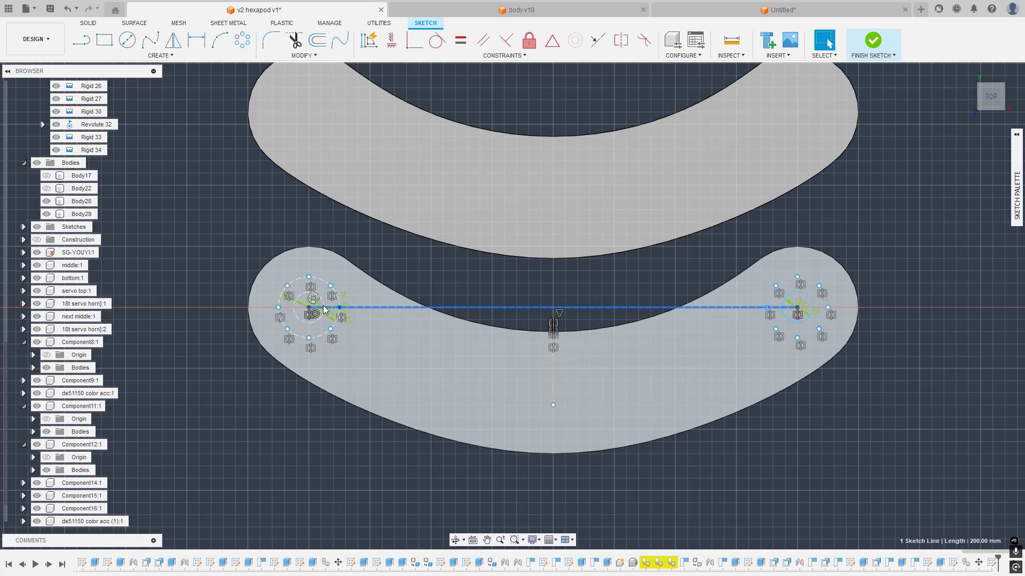
pyautogui.scroll(5, 331, 288)
pyautogui.scroll(-1, 314, 321)
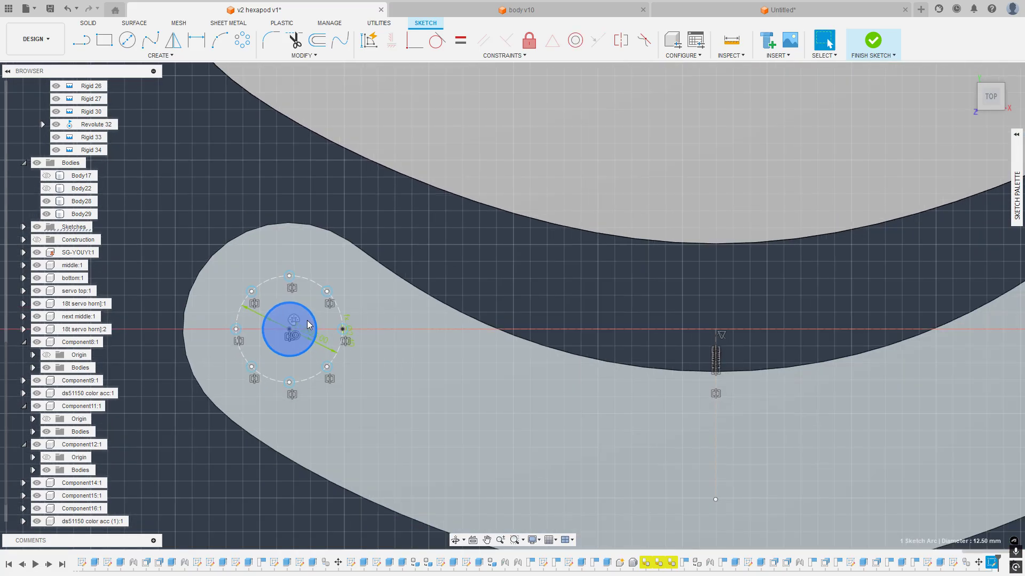
pyautogui.click(306, 325)
pyautogui.scroll(-2, 608, 294)
pyautogui.moveTo(939, 323); pyautogui.dragTo(733, 324, button='middle')
pyautogui.scroll(2, 738, 314)
pyautogui.click(739, 313)
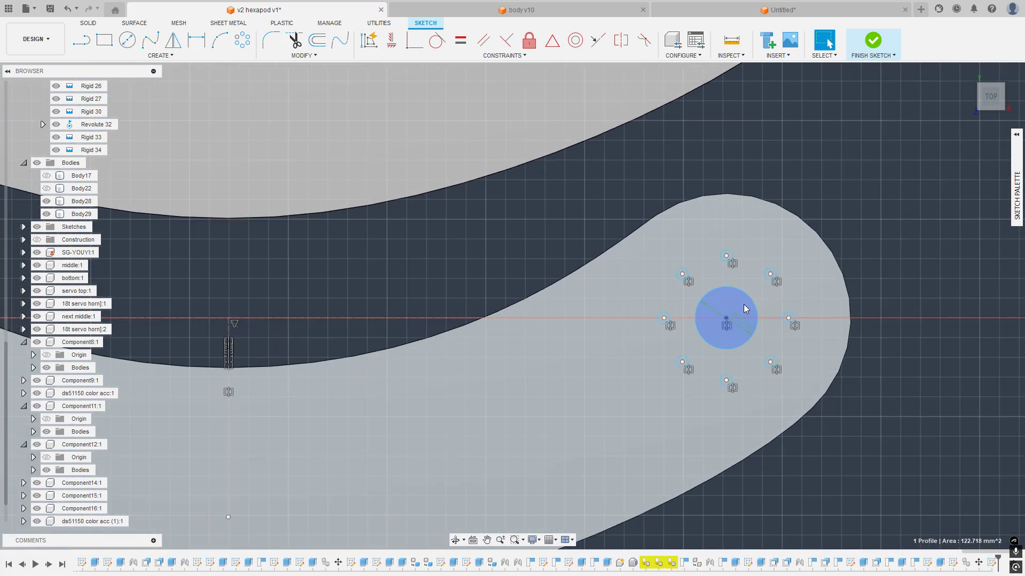
pyautogui.scroll(-5, 737, 305)
pyautogui.moveTo(687, 267); pyautogui.dragTo(762, 273, button='middle')
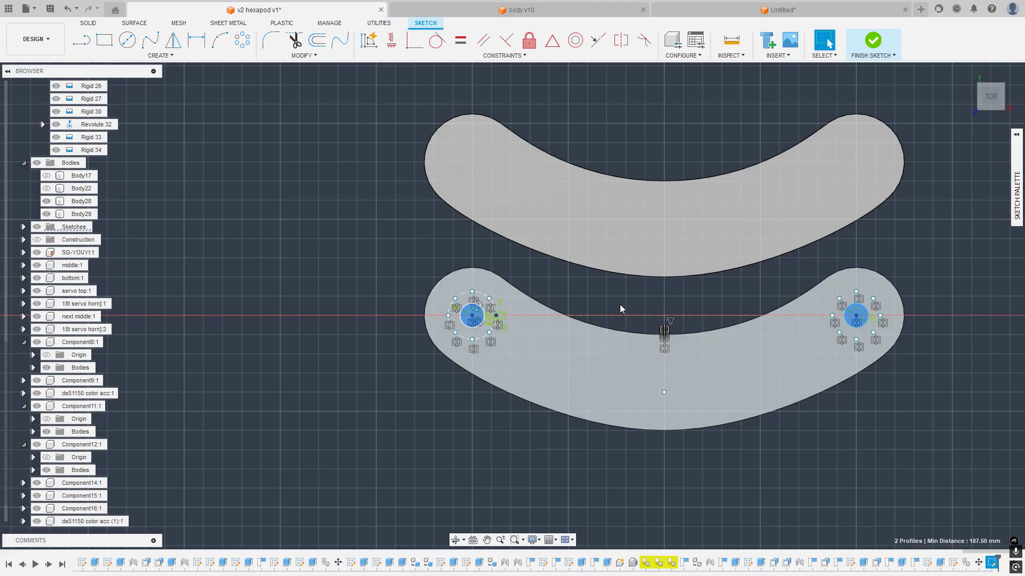
pyautogui.press('Escape')
# Step: Delete the 12.5 mm centre circles at both ends of the original femur
pyautogui.scroll(3, 472, 343)
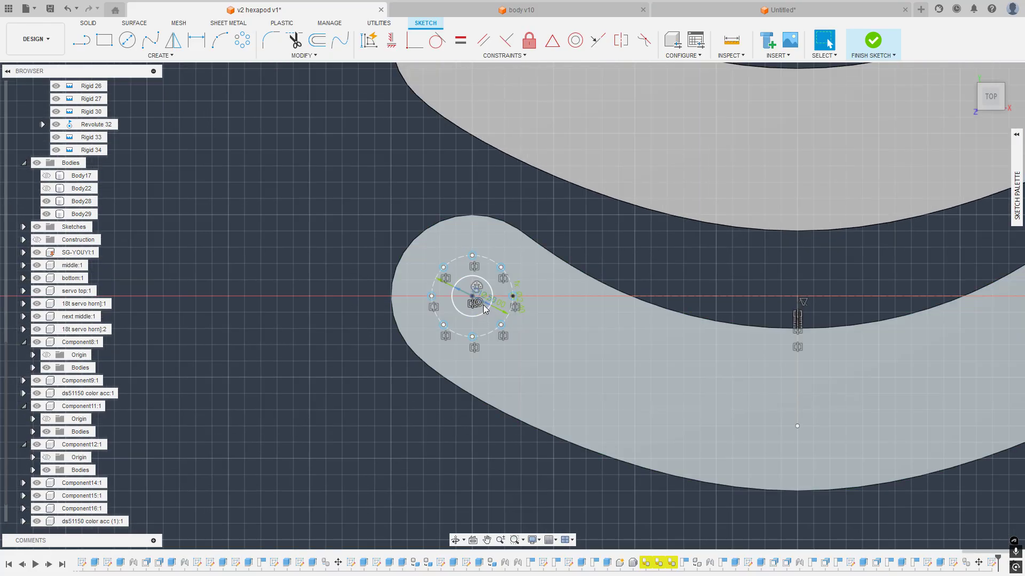
pyautogui.scroll(-3, 534, 299)
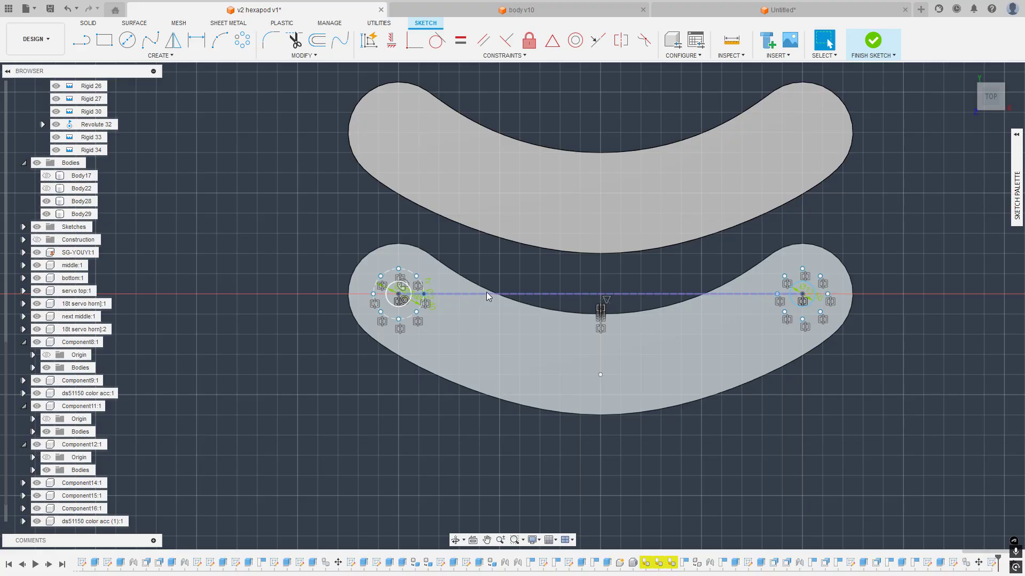
pyautogui.scroll(-5, 486, 293)
pyautogui.moveTo(581, 279)
pyautogui.keyDown('shift'); pyautogui.mouseDown(button='middle')
pyautogui.moveTo(586, 236)
pyautogui.moveTo(580, 258)
pyautogui.mouseUp(button='middle'); pyautogui.keyUp('shift')
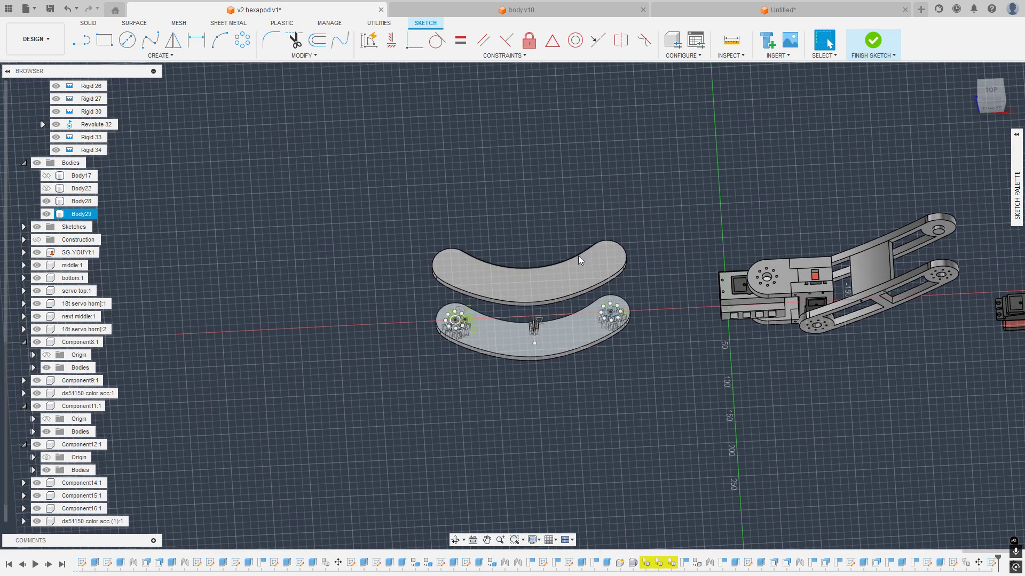
pyautogui.scroll(8, 499, 319)
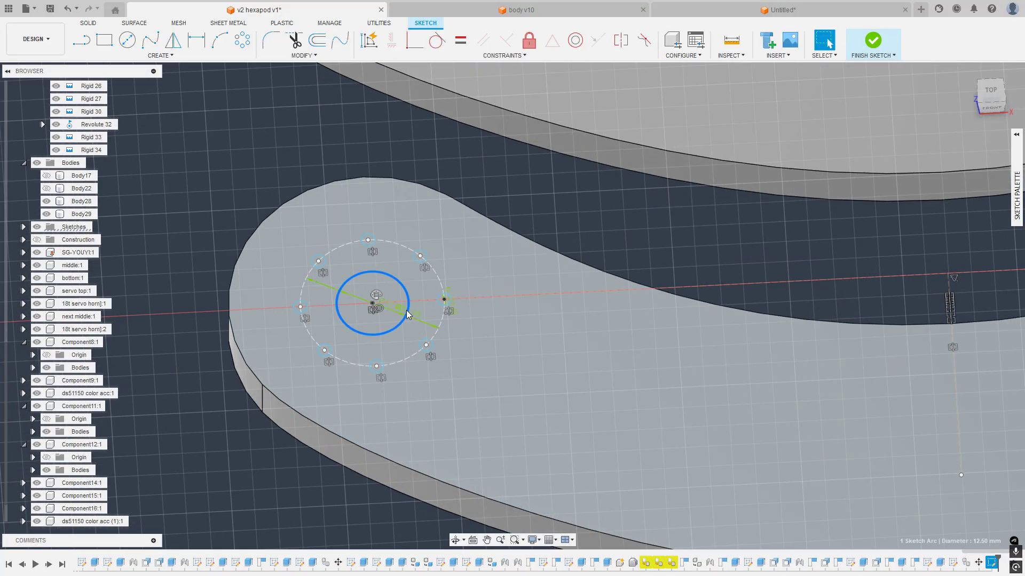
pyautogui.click(424, 306)
pyautogui.scroll(-4, 502, 309)
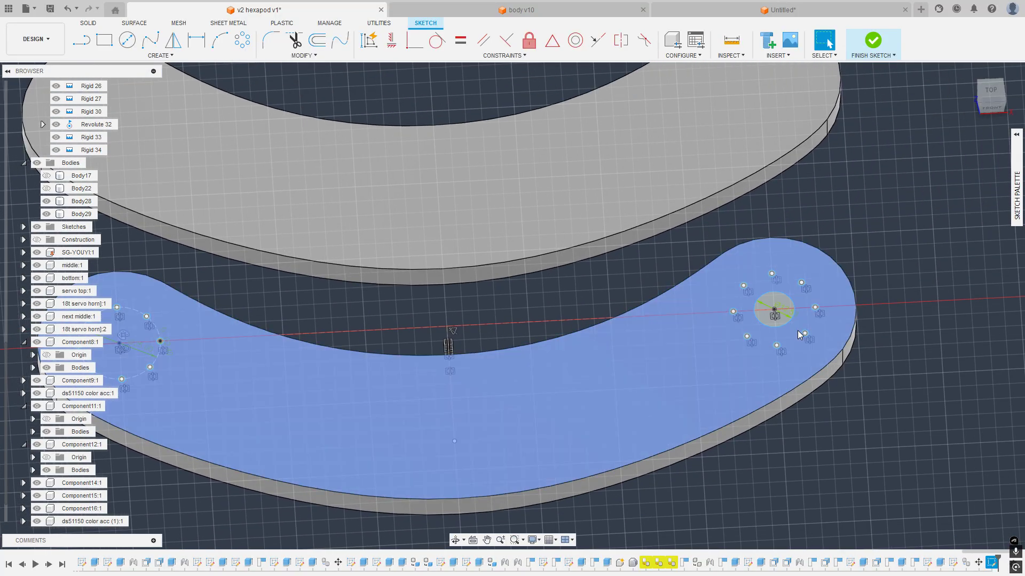
pyautogui.scroll(-3, 799, 335)
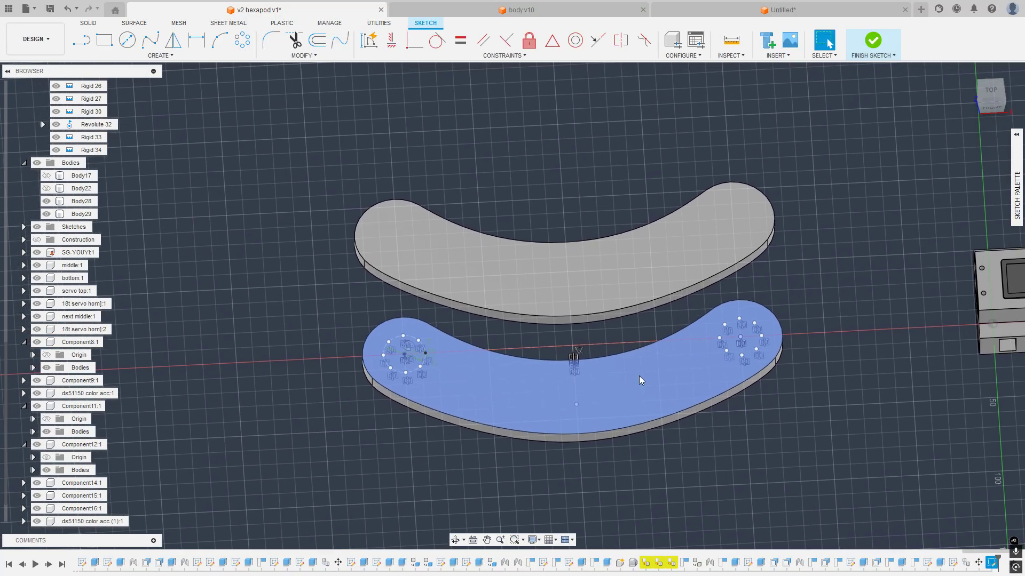
# Step: Cut all sixteen screw-hole circles at both ends through the original femur with a -50 mm extrusion
pyautogui.click(991, 91)
pyautogui.moveTo(330, 316)
pyautogui.mouseDown()
pyautogui.moveTo(652, 469)
pyautogui.moveTo(802, 494)
pyautogui.mouseUp()
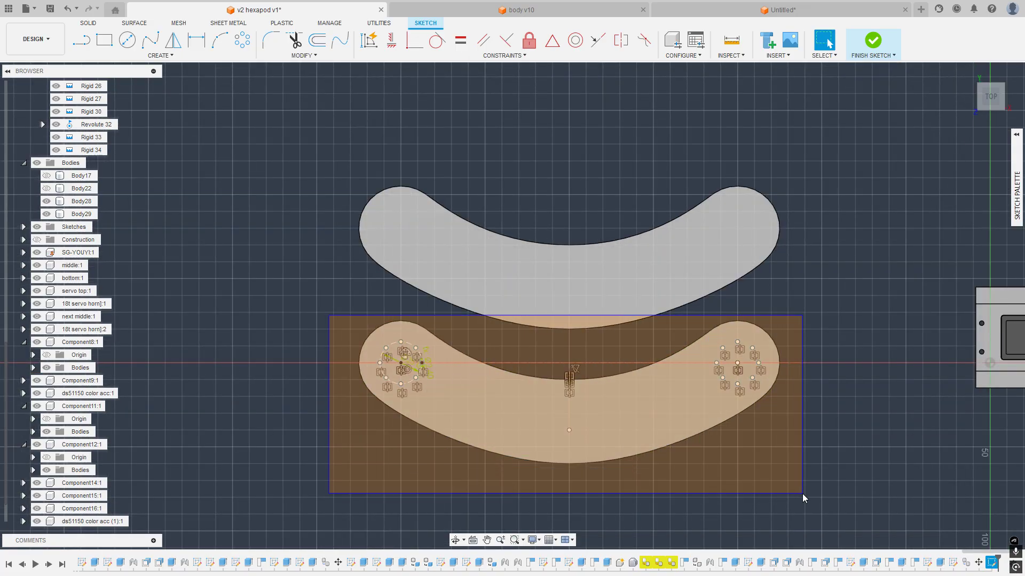
pyautogui.press('e')
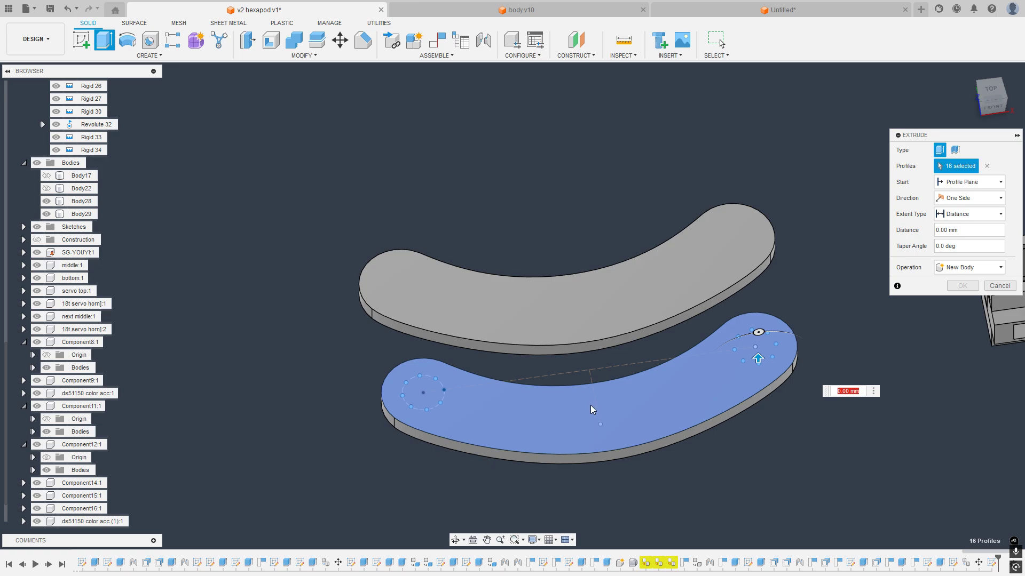
pyautogui.moveTo(758, 359); pyautogui.dragTo(774, 410)
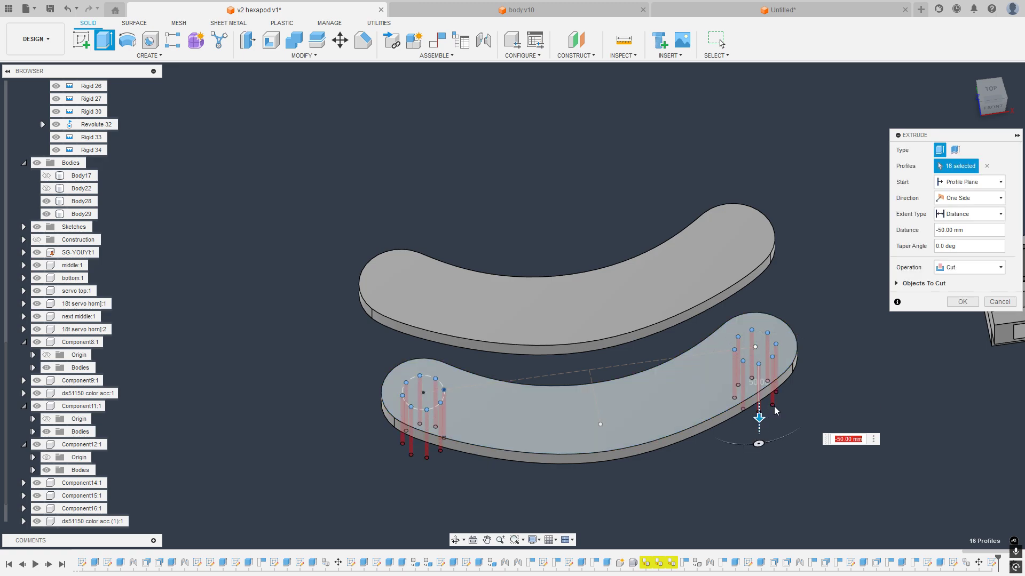
pyautogui.click(958, 306)
# Step: Start a sketch on the underside face of the femur that has the screw holes
pyautogui.scroll(-3, 747, 323)
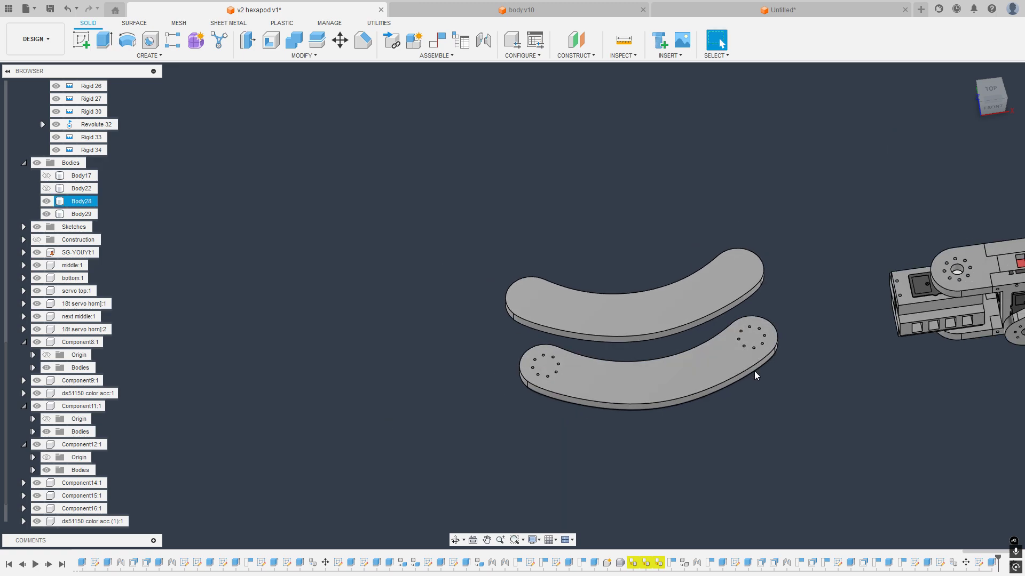
pyautogui.moveTo(754, 371)
pyautogui.keyDown('shift'); pyautogui.mouseDown(button='middle')
pyautogui.moveTo(743, 265)
pyautogui.moveTo(658, 379)
pyautogui.mouseUp(button='middle'); pyautogui.keyUp('shift')
pyautogui.rightClick(658, 379)
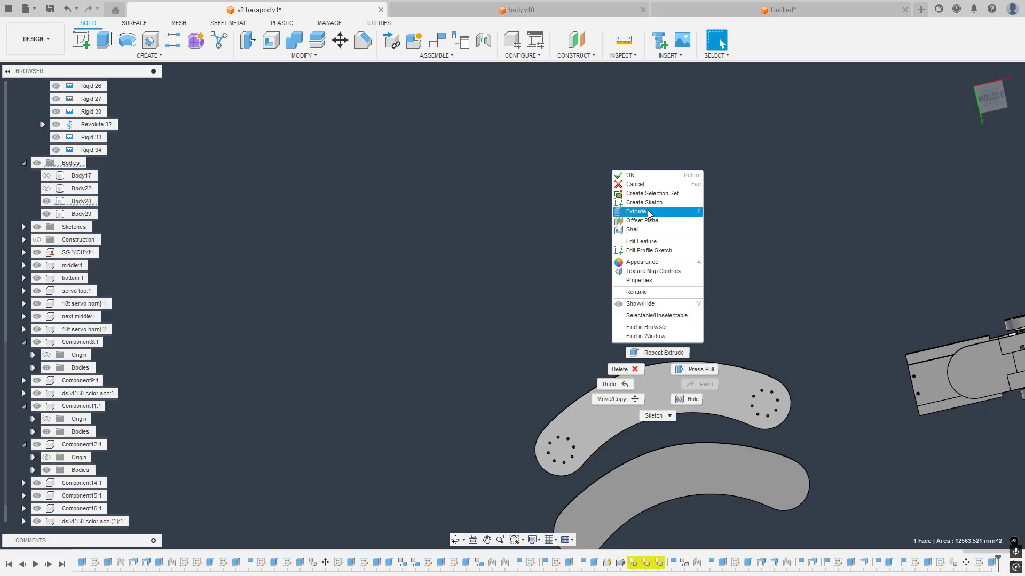
pyautogui.click(659, 206)
pyautogui.scroll(-2, 660, 236)
pyautogui.scroll(4, 299, 251)
# Step: Sketch a small circle at the centre of the left end's screw-hole pattern on the femur's underside
pyautogui.press('c')
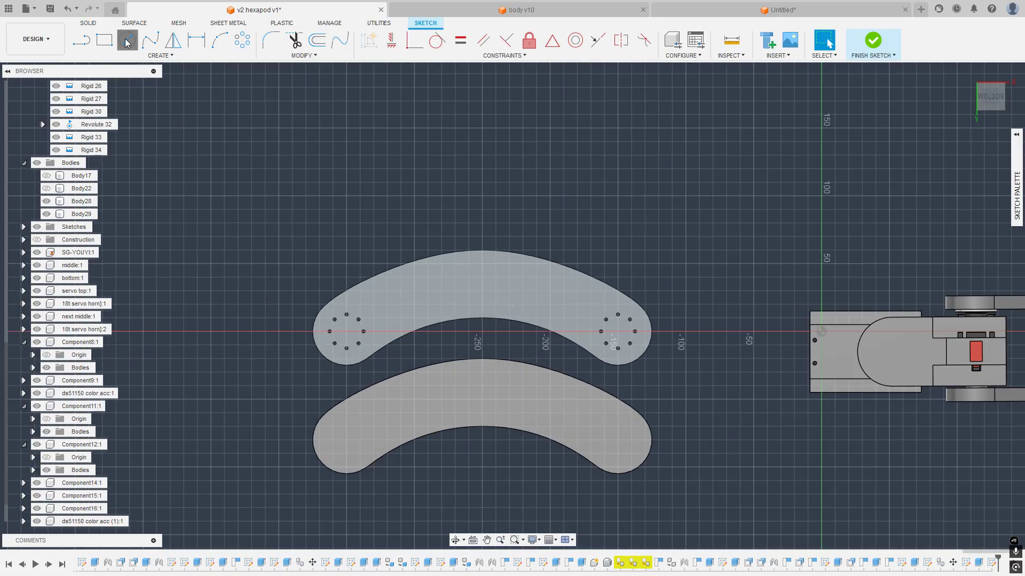
pyautogui.scroll(4, 310, 321)
pyautogui.scroll(3, 376, 374)
pyautogui.click(398, 349)
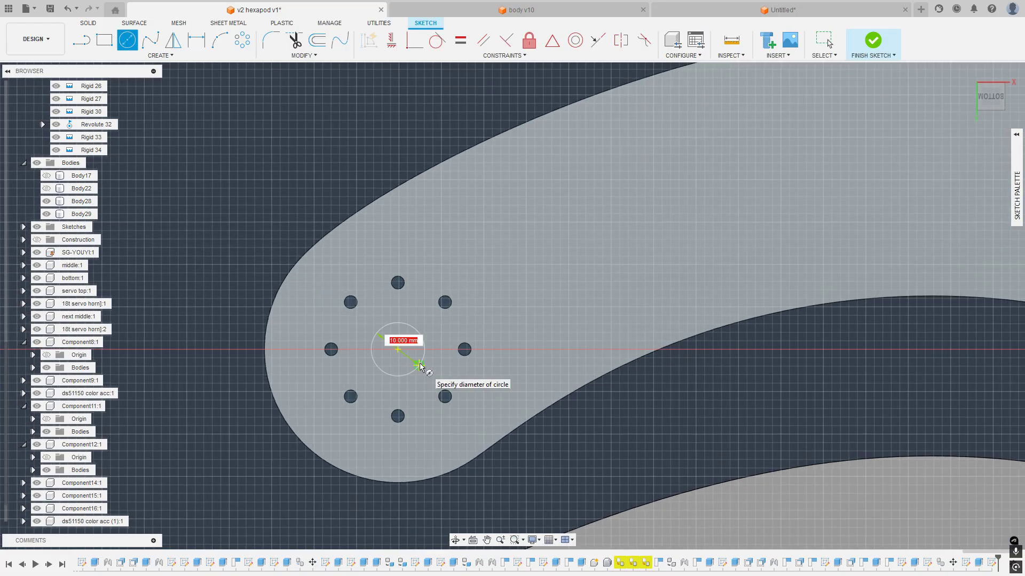
pyautogui.press('Return')
pyautogui.press('Escape')
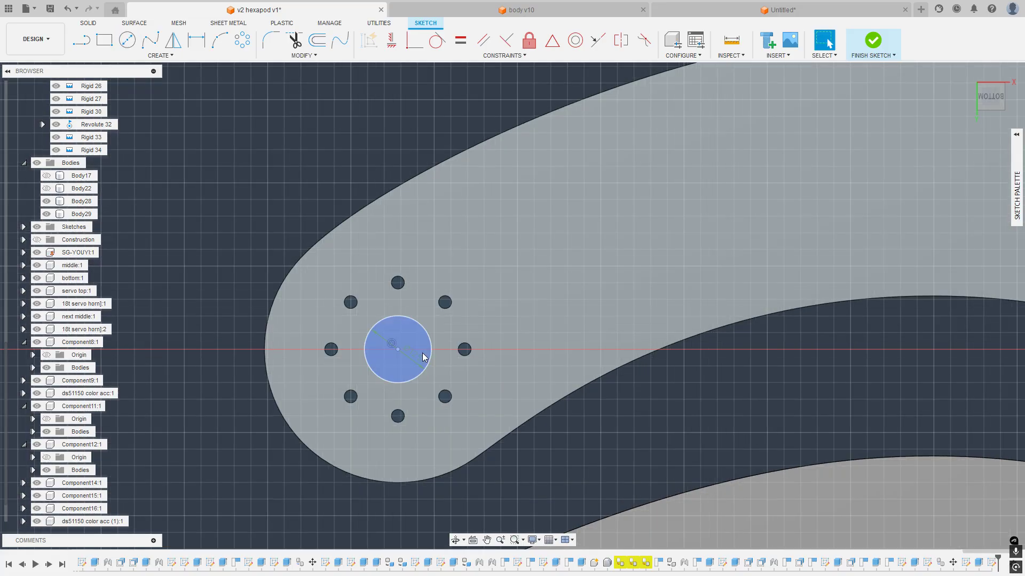
# Step: Delete the small centre circle from the left end's screw-hole pattern
pyautogui.scroll(-3, 423, 355)
pyautogui.press('c')
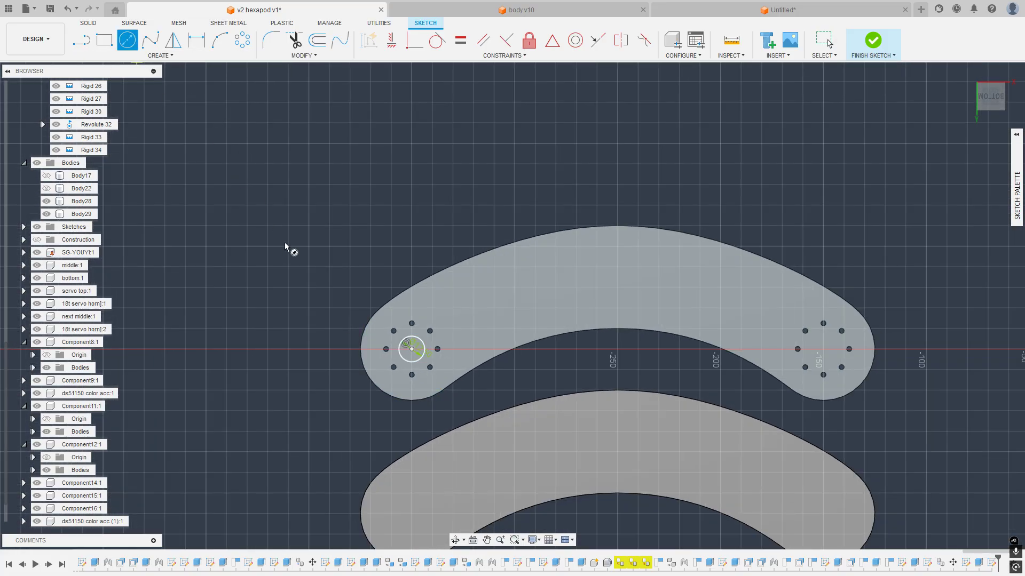
pyautogui.scroll(3, 413, 326)
pyautogui.click(404, 327)
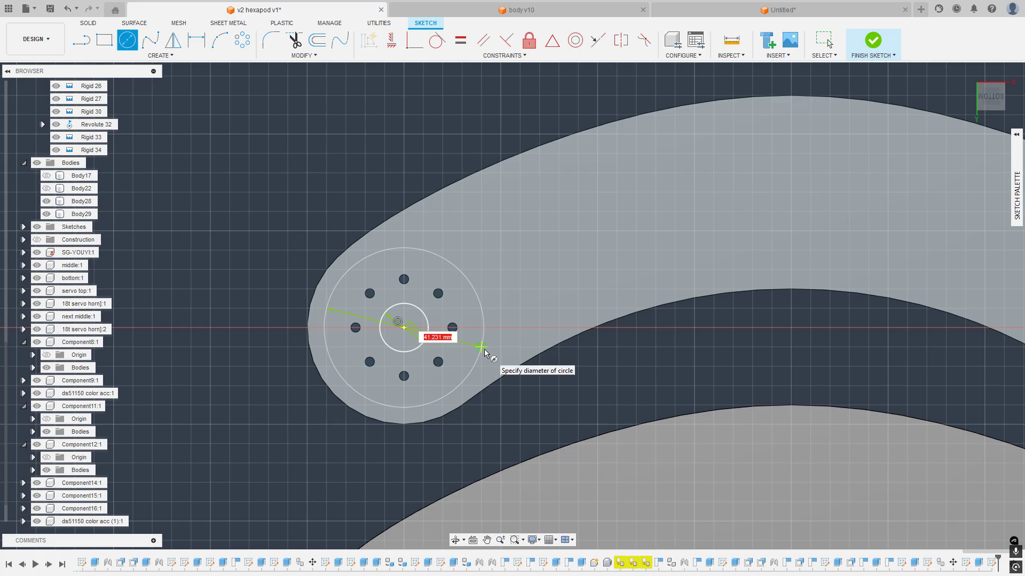
pyautogui.press('Escape')
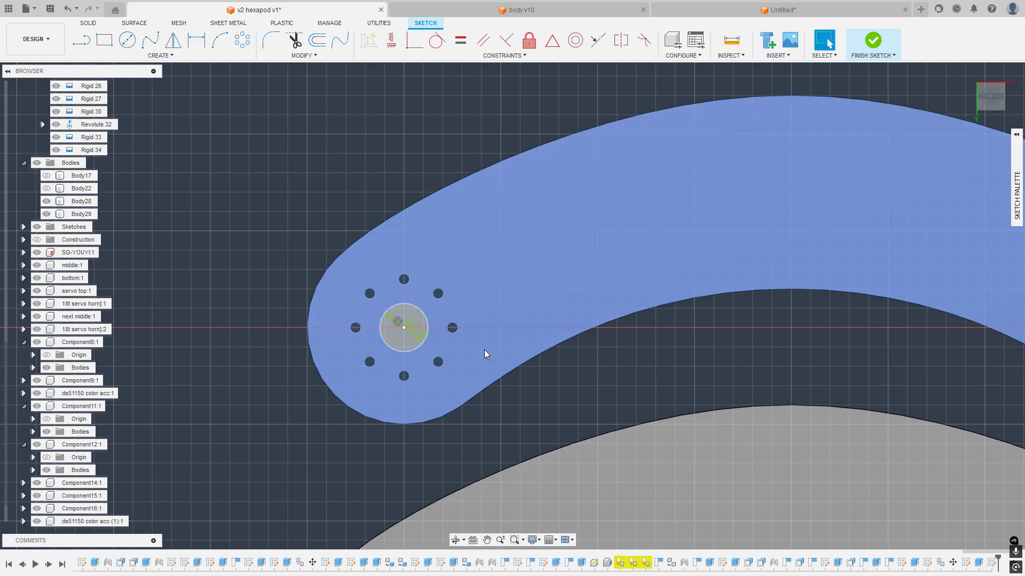
pyautogui.click(430, 326)
pyautogui.press('Delete')
# Step: Sketch a 30 mm diameter circle around the left end's screw holes, centred on the hole pattern
pyautogui.press('c')
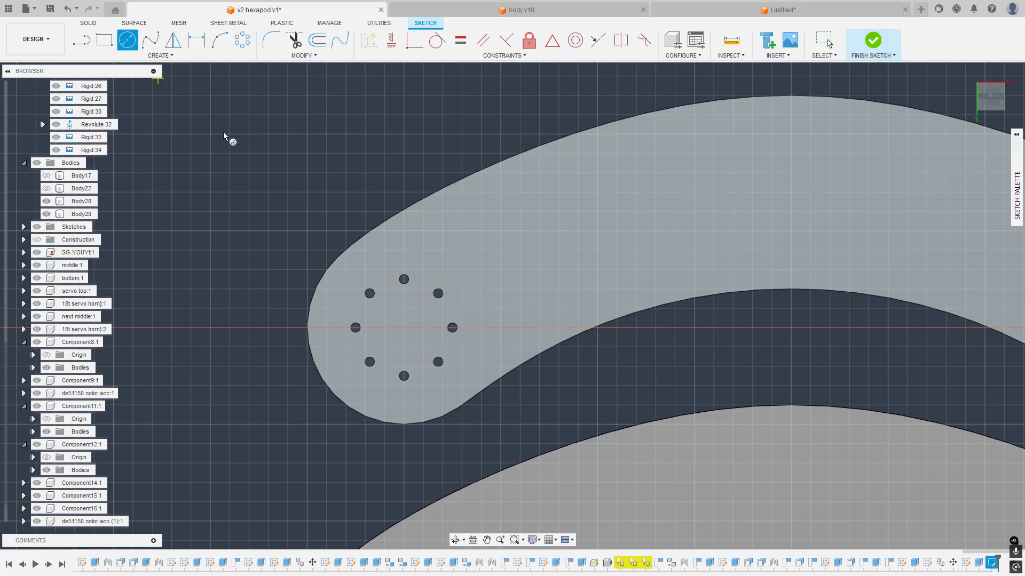
pyautogui.click(403, 327)
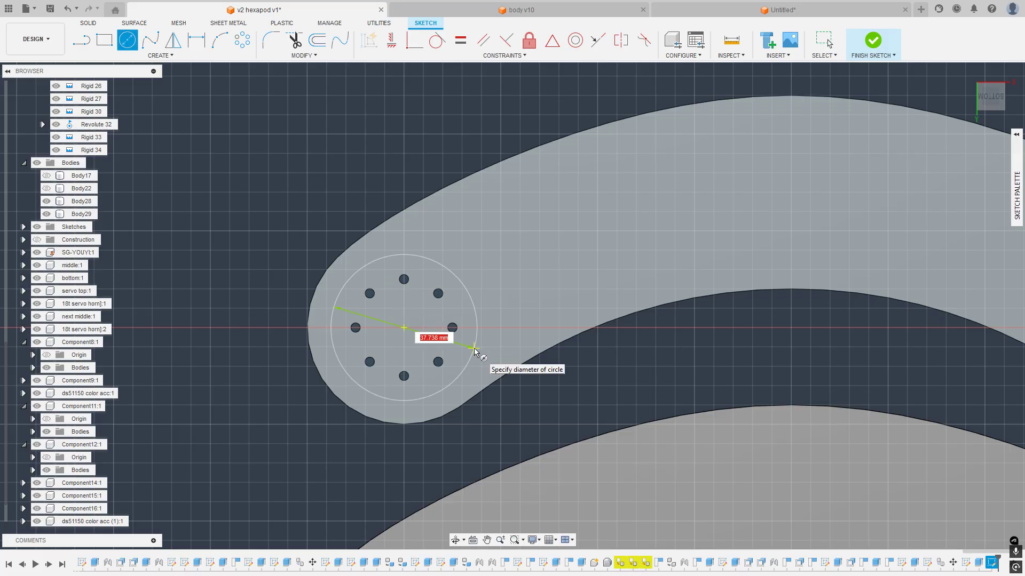
pyautogui.write('30')
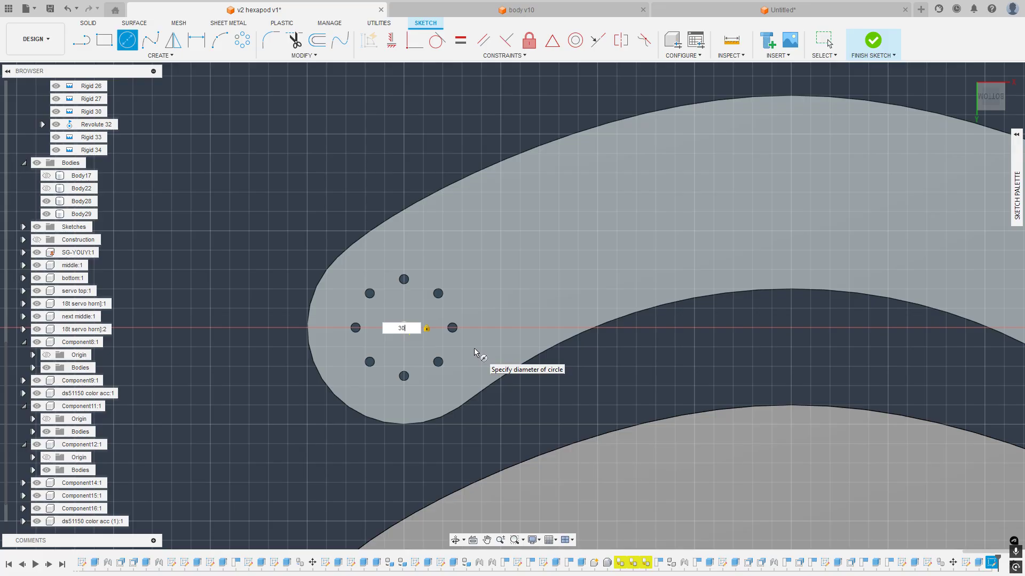
pyautogui.press('Return')
# Step: Sketch a 30 mm diameter circle around the right end's screw holes, centred on the hole pattern
pyautogui.scroll(-3, 485, 356)
pyautogui.moveTo(485, 357); pyautogui.dragTo(336, 339, button='middle')
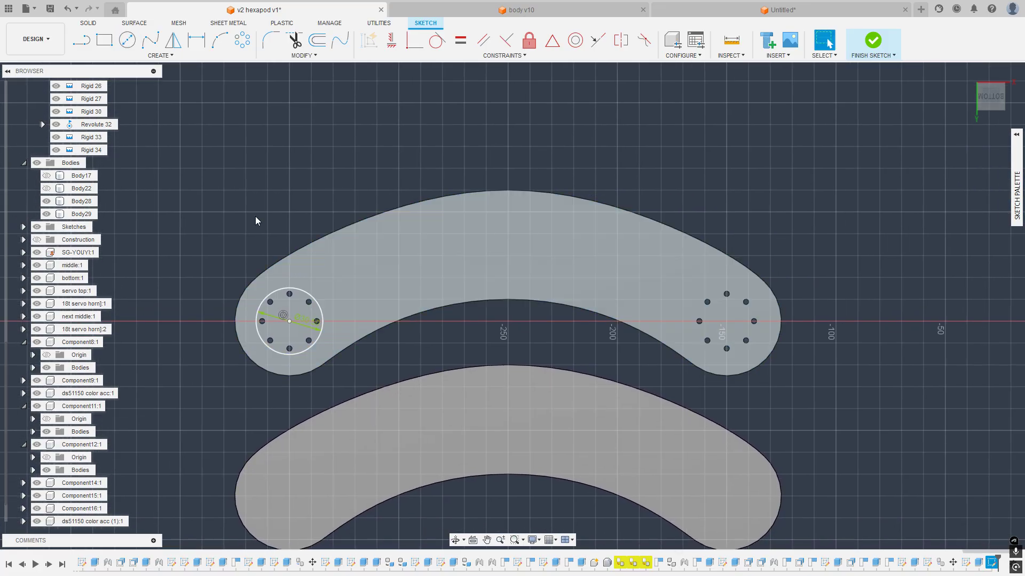
pyautogui.click(127, 40)
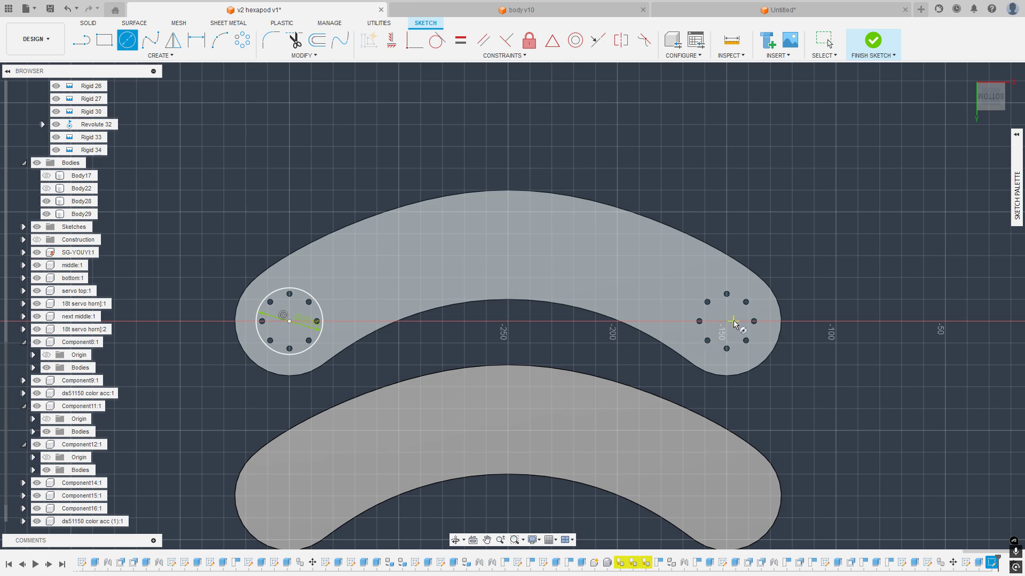
pyautogui.scroll(3, 733, 320)
pyautogui.click(726, 321)
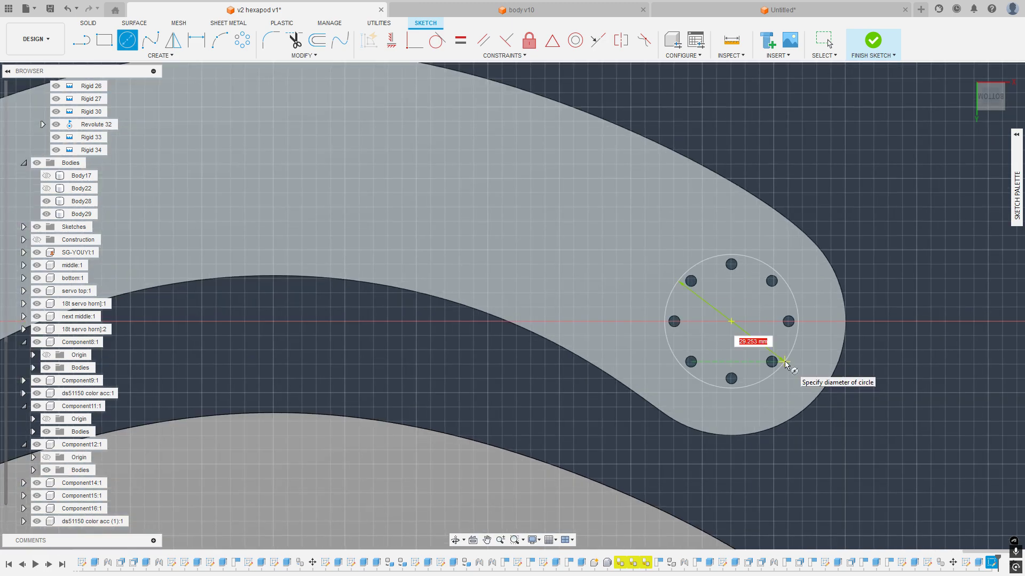
pyautogui.write('30')
pyautogui.press('Return')
pyautogui.scroll(-3, 737, 300)
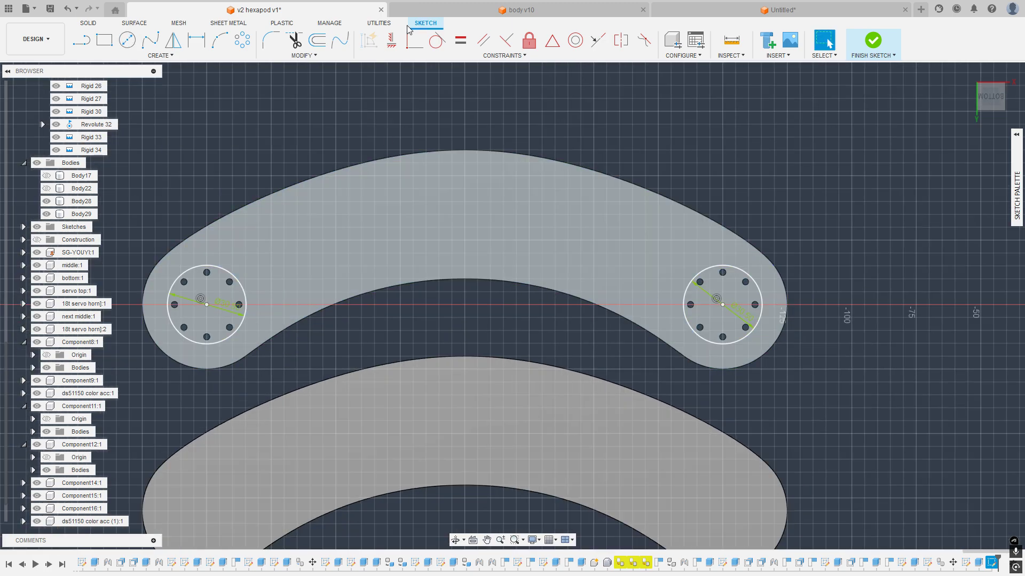
# Step: Measure the distance between the centres of the two 30 mm circles
pyautogui.click(731, 40)
pyautogui.click(723, 305)
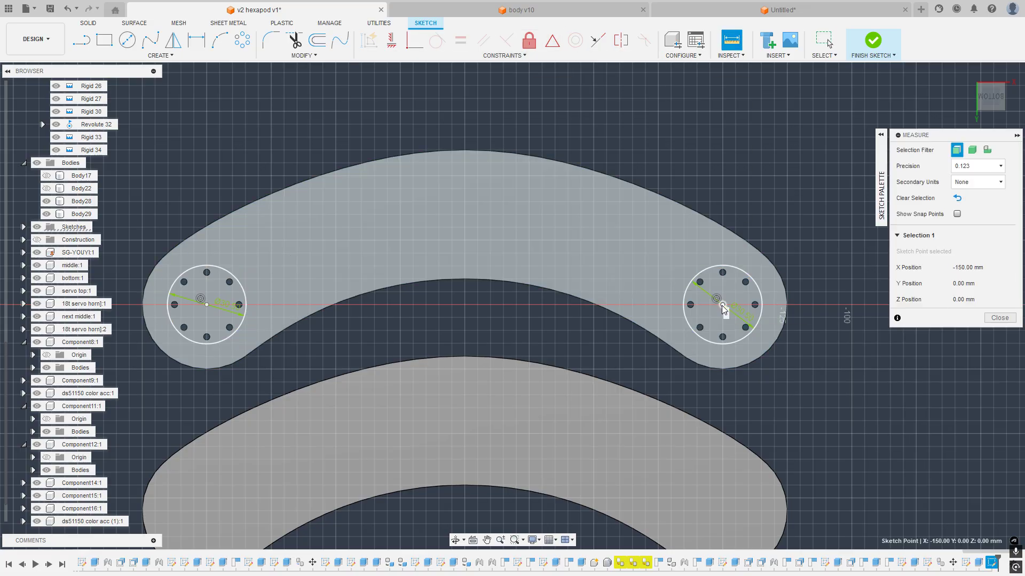
pyautogui.click(207, 304)
pyautogui.press('Escape')
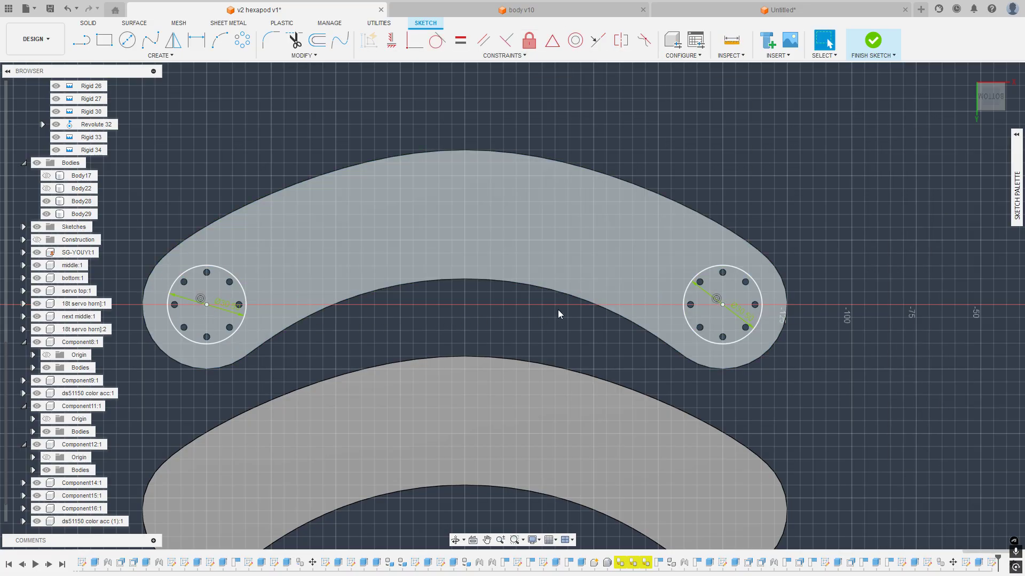
# Step: Extrude both 30 mm circle profiles into the femur's underside to cut a round recess at each end
pyautogui.click(737, 297)
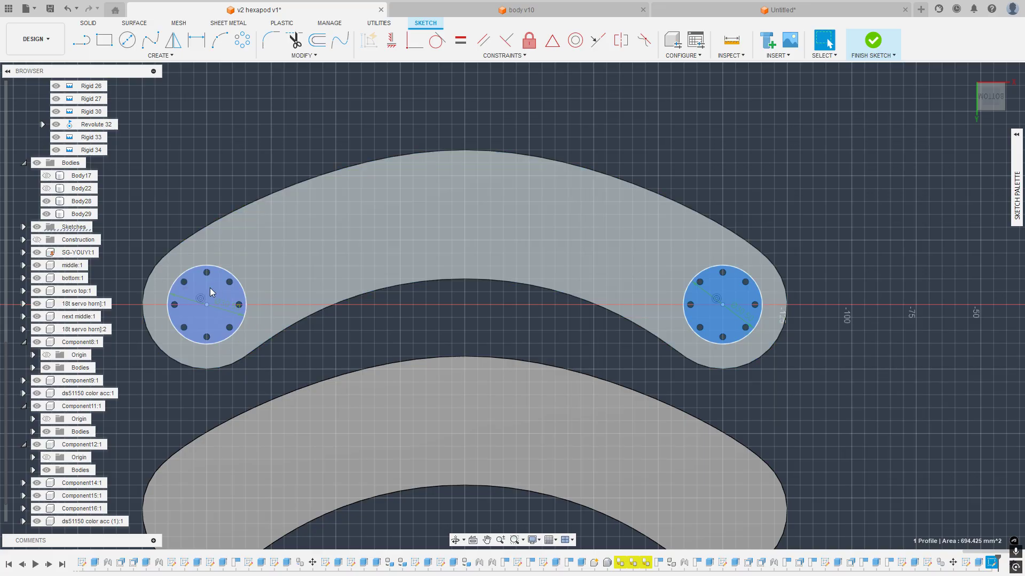
pyautogui.keyDown('shift'); pyautogui.click(210, 287); pyautogui.keyUp('shift')
pyautogui.press('e')
pyautogui.press('Escape')
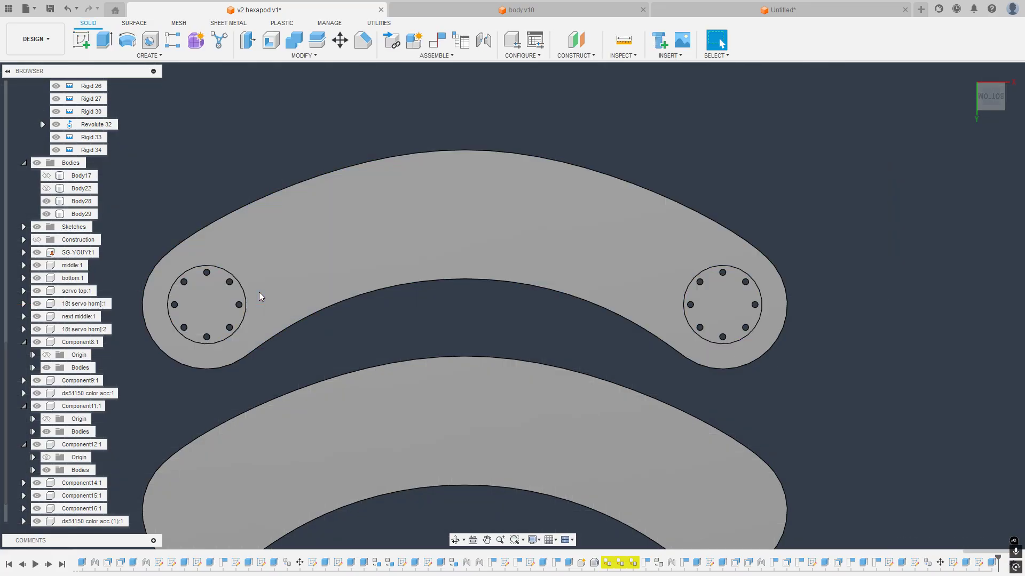
# Step: On the floor of the left round recess, start a sketch with a 12.5 mm diameter circle at its centre
pyautogui.scroll(-2, 448, 278)
pyautogui.keyDown('shift'); pyautogui.moveTo(464, 275); pyautogui.dragTo(537, 290, button='middle'); pyautogui.keyUp('shift')
pyautogui.scroll(4, 536, 289)
pyautogui.rightClick(259, 307)
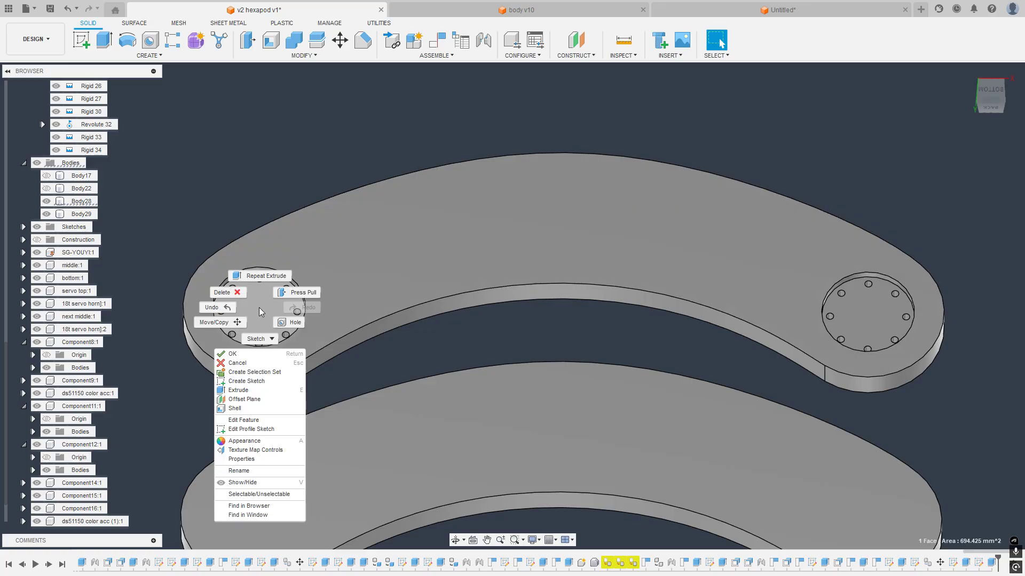
pyautogui.click(246, 381)
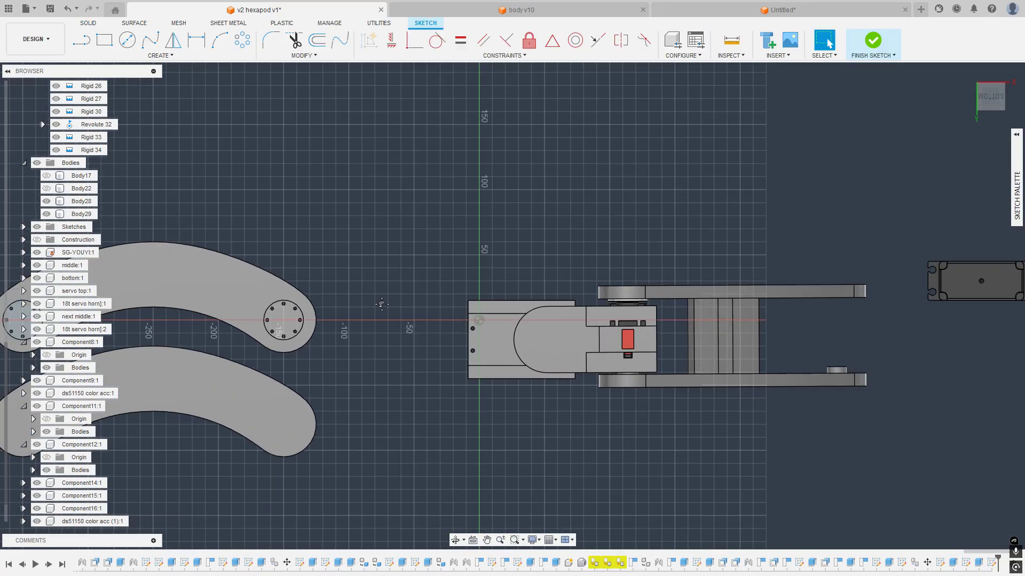
pyautogui.press('c')
pyautogui.scroll(3, 288, 265)
pyautogui.click(365, 363)
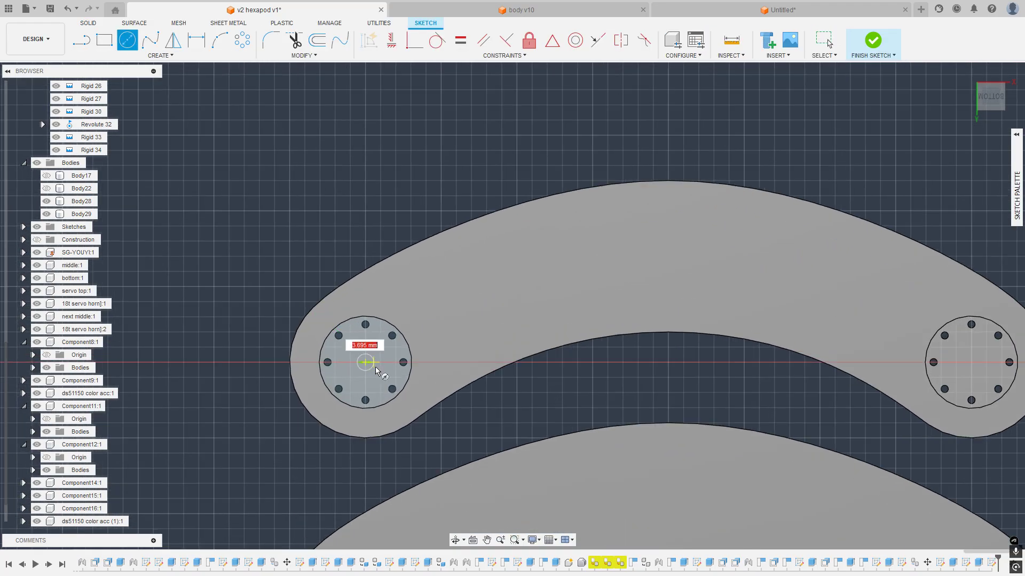
pyautogui.write('12.5')
pyautogui.press('Return')
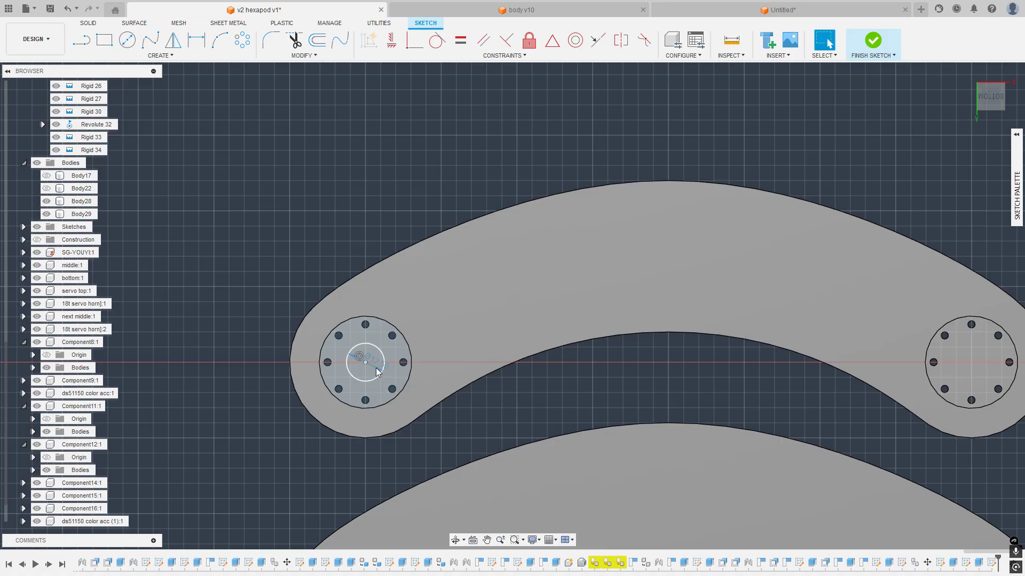
# Step: Project the floor face of the right round recess into the sketch
pyautogui.moveTo(407, 270); pyautogui.dragTo(259, 210, button='middle')
pyautogui.click(127, 40)
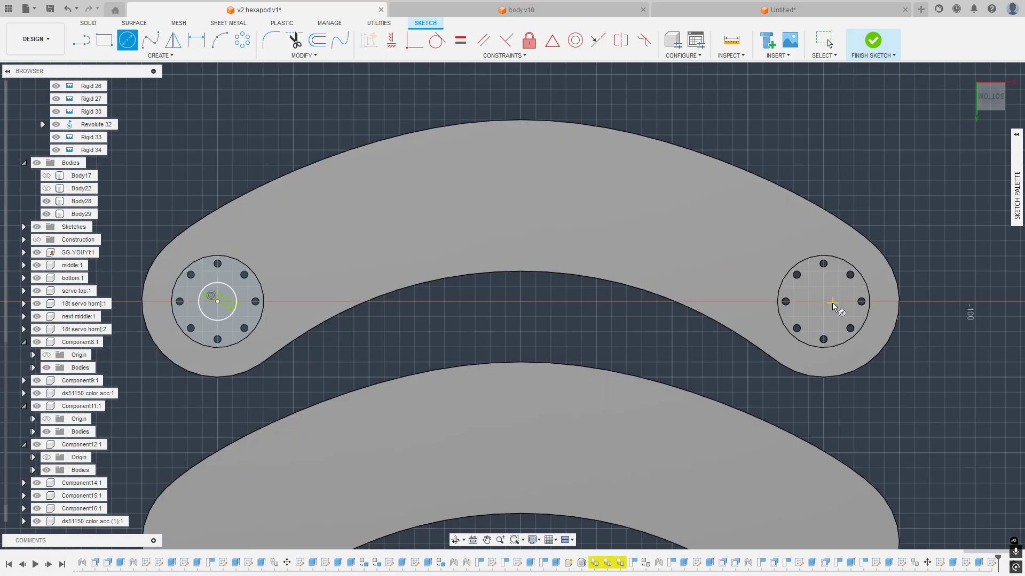
pyautogui.scroll(5, 826, 305)
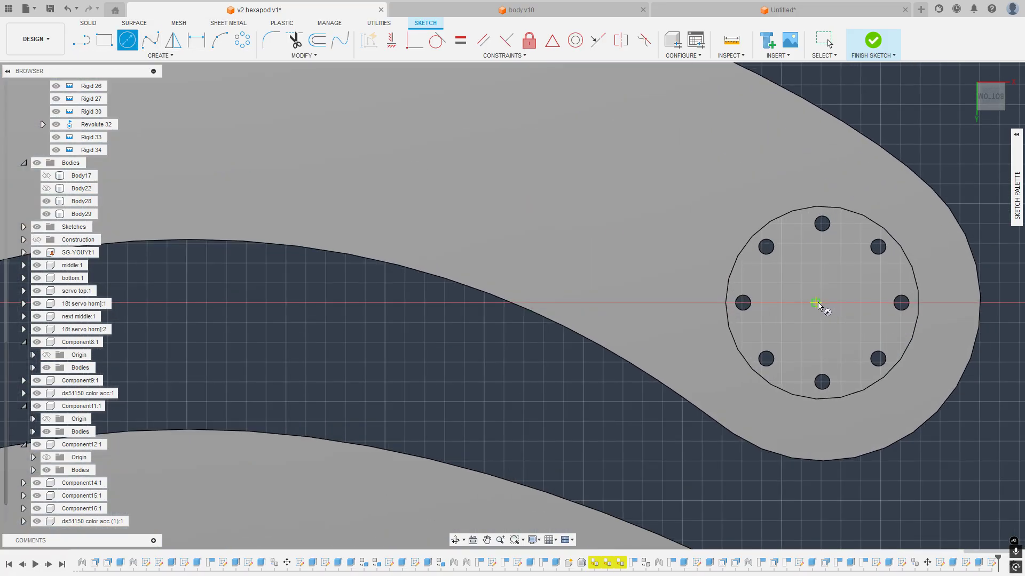
pyautogui.press('Escape')
pyautogui.press('p')
pyautogui.click(837, 338)
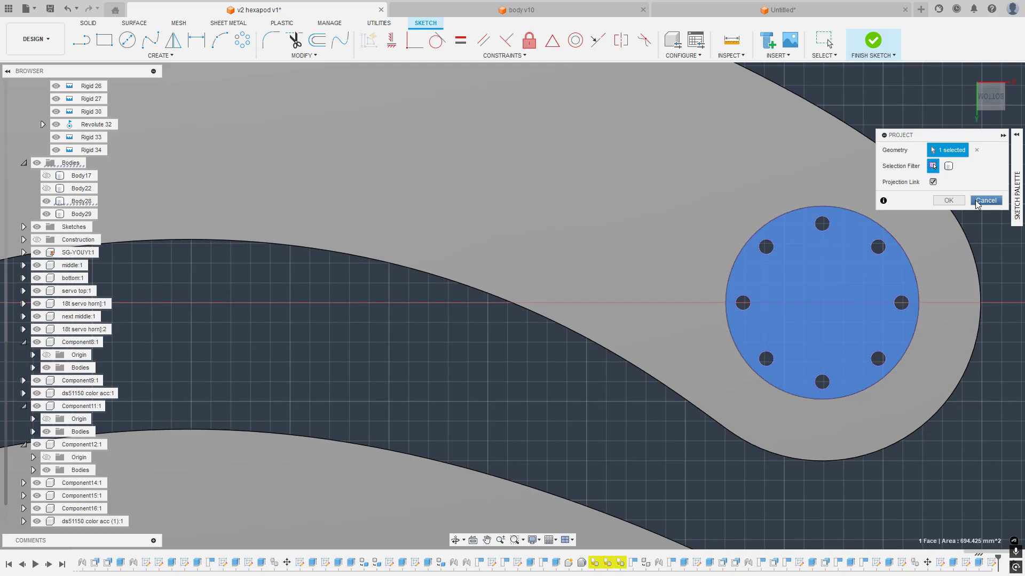
pyautogui.click(950, 202)
# Step: Sketch a 12.5 mm diameter circle at the centre of the projected right recess
pyautogui.click(127, 40)
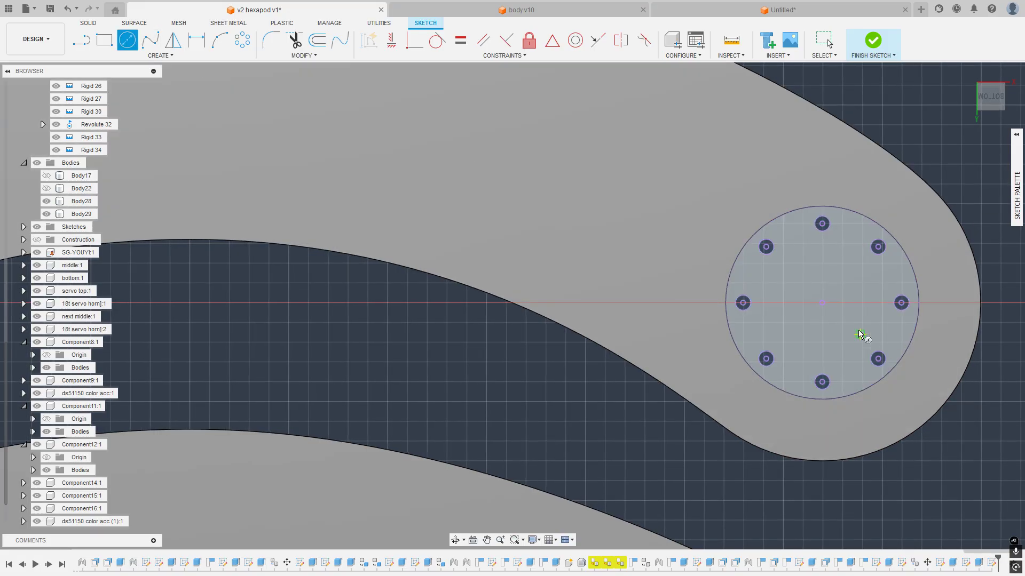
pyautogui.click(822, 302)
pyautogui.write('12.5')
pyautogui.press('Return')
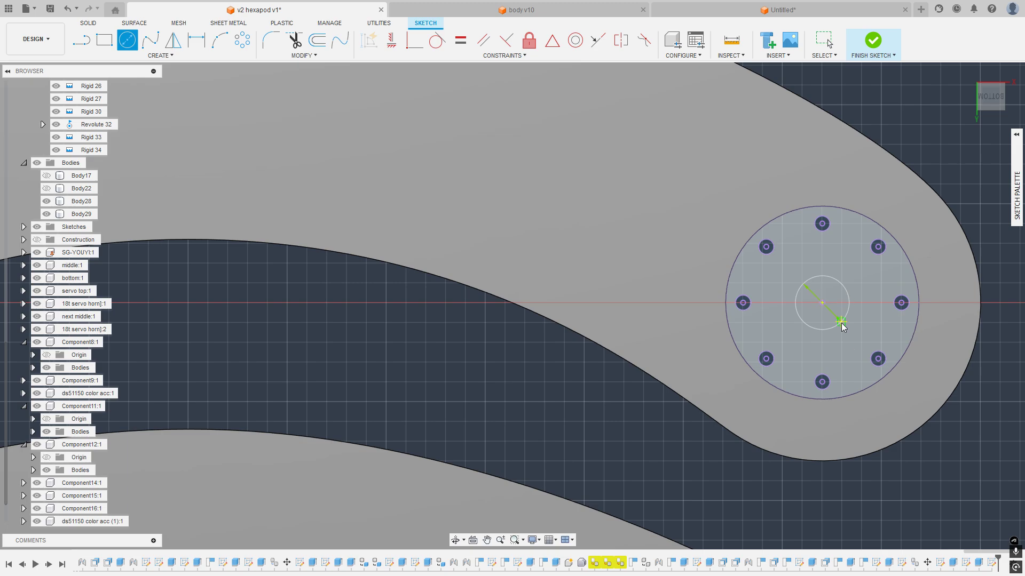
pyautogui.press('Escape')
# Step: Cut both 12.5 mm centre circles into the recess floors with a -1 mm extrusion
pyautogui.click(838, 304)
pyautogui.scroll(-1, 837, 304)
pyautogui.moveTo(566, 263); pyautogui.dragTo(1022, 276, button='middle')
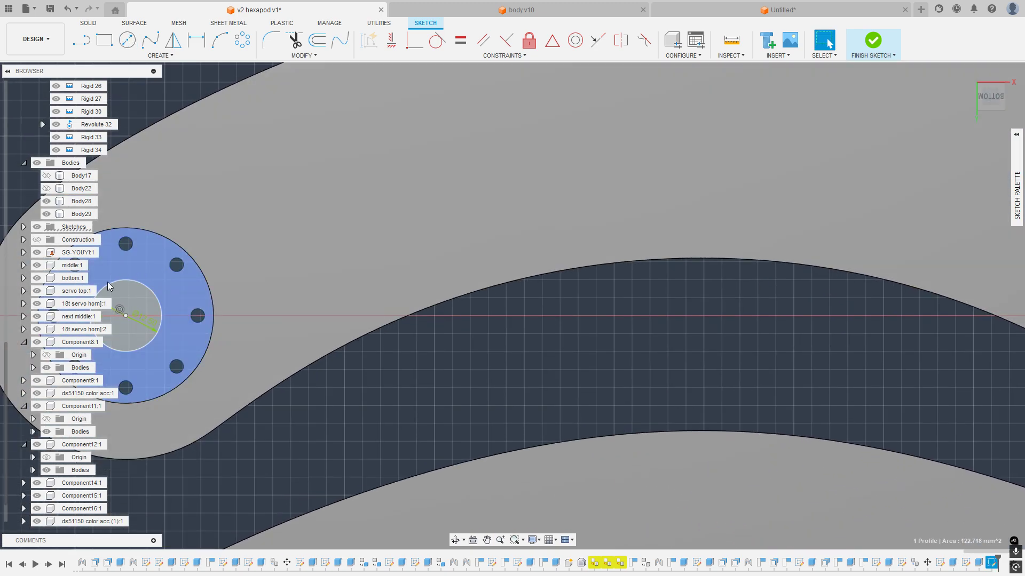
pyautogui.keyDown('shift'); pyautogui.click(130, 300); pyautogui.keyUp('shift')
pyautogui.press('e')
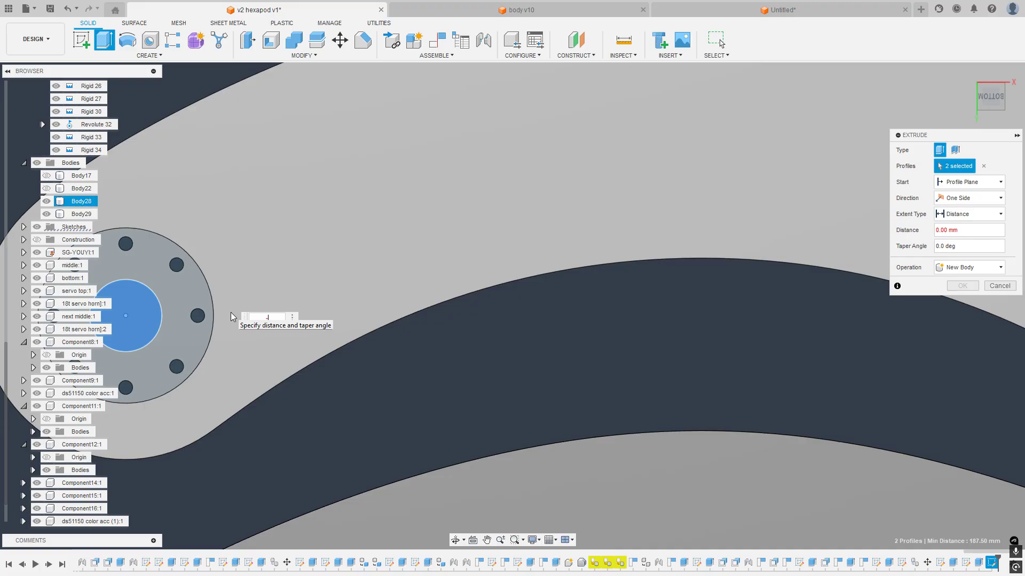
pyautogui.write('-1.')
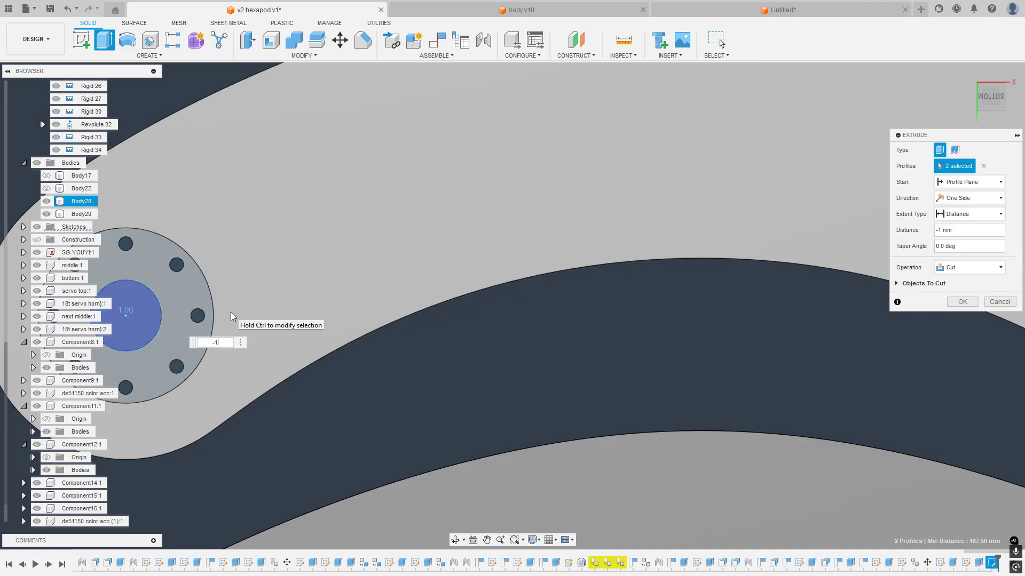
pyautogui.press('Return')
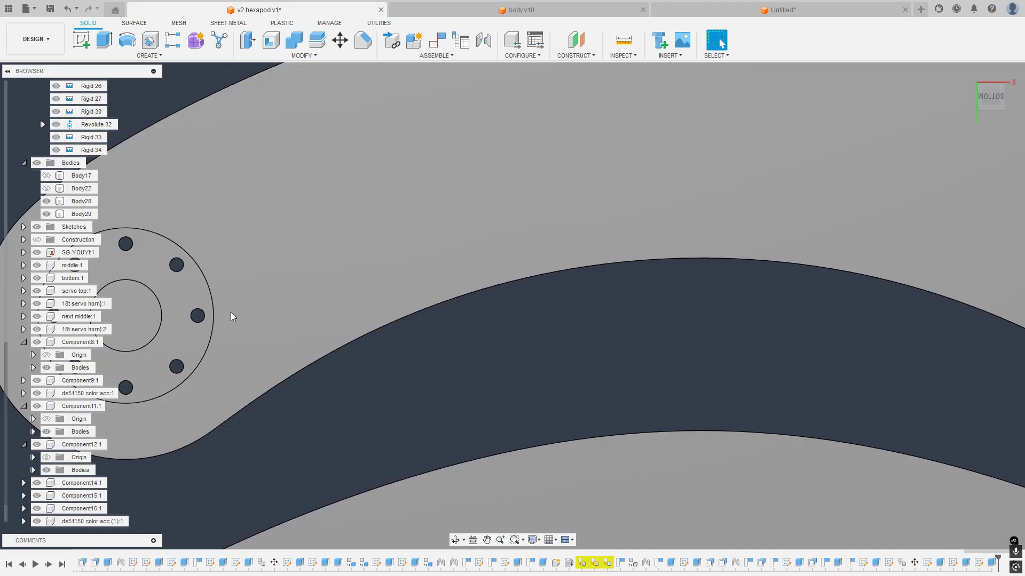
# Step: Review the settings of the 1 mm centre recess cut and inspect the stepped recesses at both ends of the femur
pyautogui.scroll(-3, 231, 313)
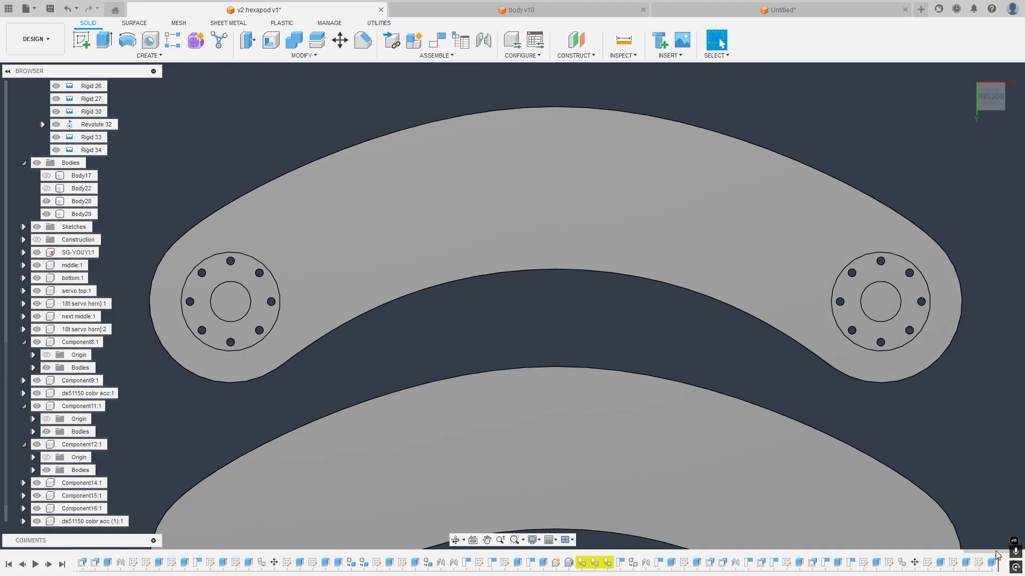
pyautogui.doubleClick(979, 563)
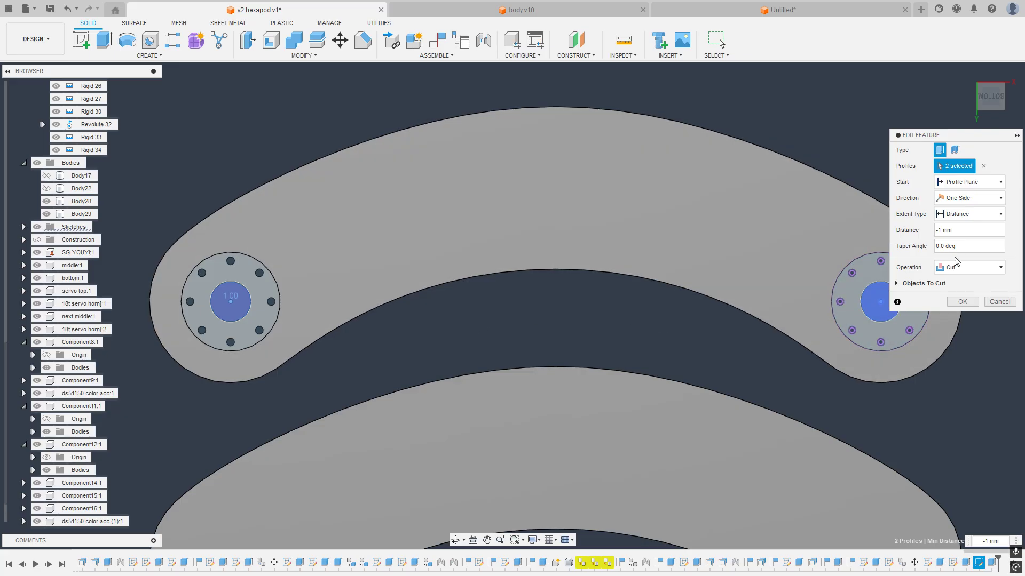
pyautogui.moveTo(671, 252); pyautogui.dragTo(594, 284, button='middle')
pyautogui.scroll(-2, 555, 283)
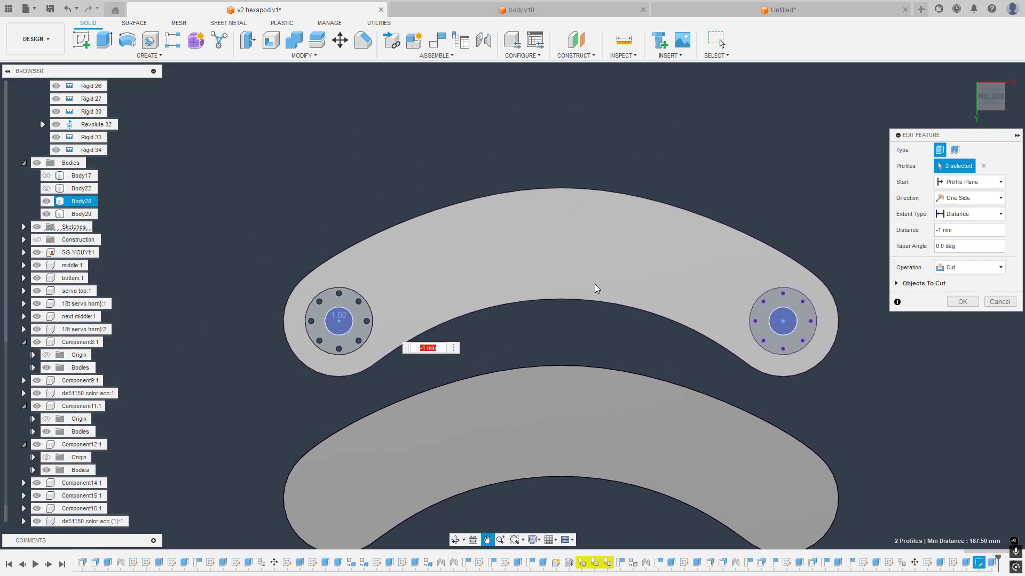
pyautogui.press('Return')
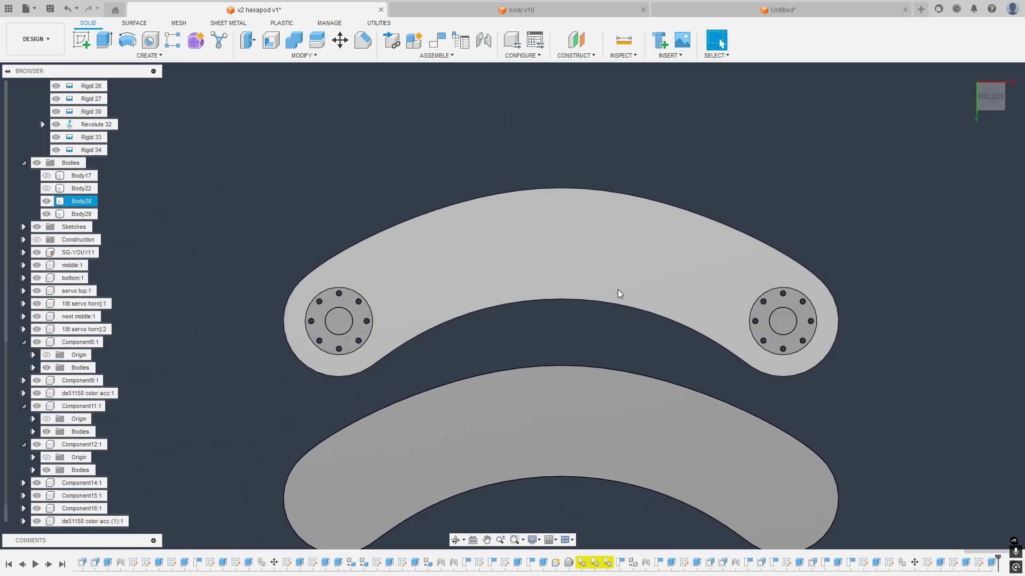
pyautogui.scroll(-2, 617, 290)
pyautogui.keyDown('shift'); pyautogui.moveTo(607, 291); pyautogui.dragTo(636, 279, button='middle'); pyautogui.keyUp('shift')
pyautogui.scroll(4, 694, 316)
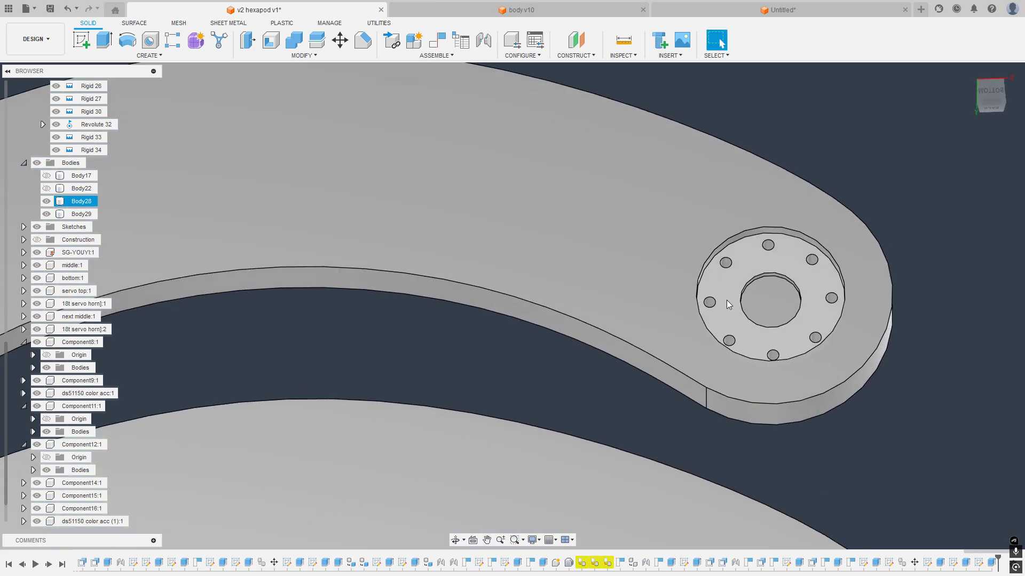
pyautogui.scroll(-4, 729, 304)
pyautogui.scroll(3, 732, 305)
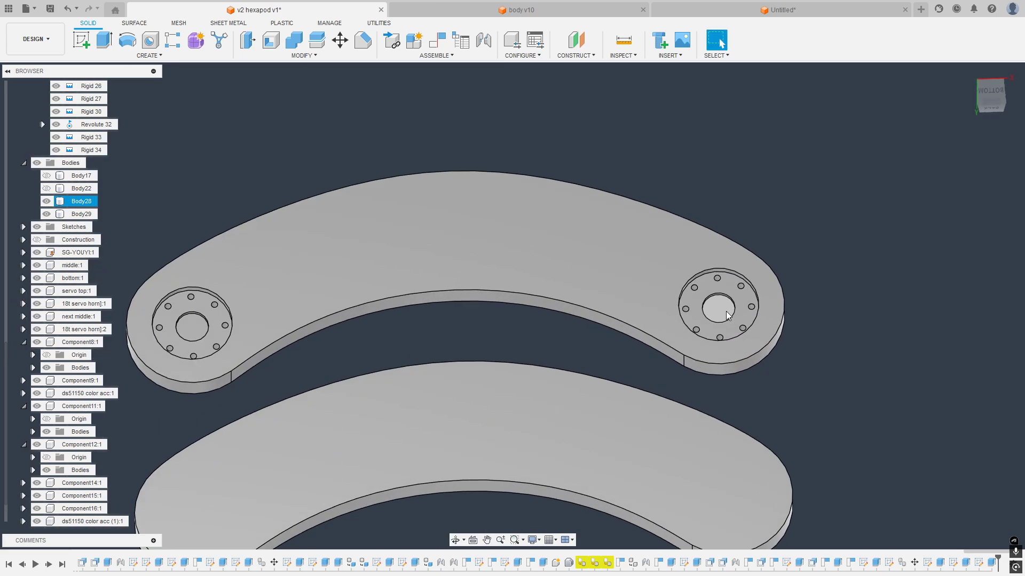
pyautogui.scroll(-1, 719, 314)
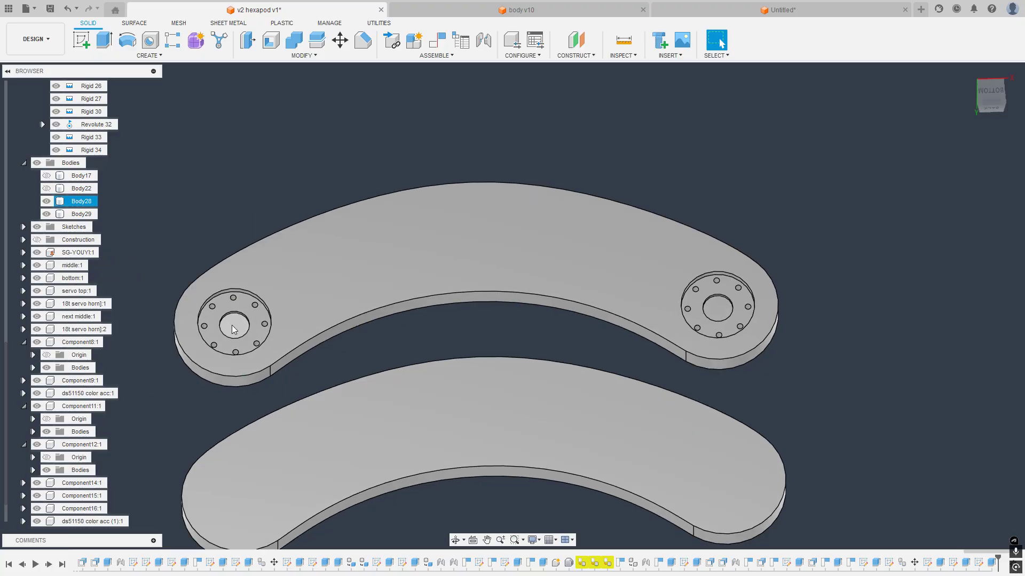
# Step: On the floor of the left centre recess, start a sketch with a circle at its centre, its diameter set to the m3 parameter (2.80 mm)
pyautogui.rightClick(232, 326)
pyautogui.click(226, 399)
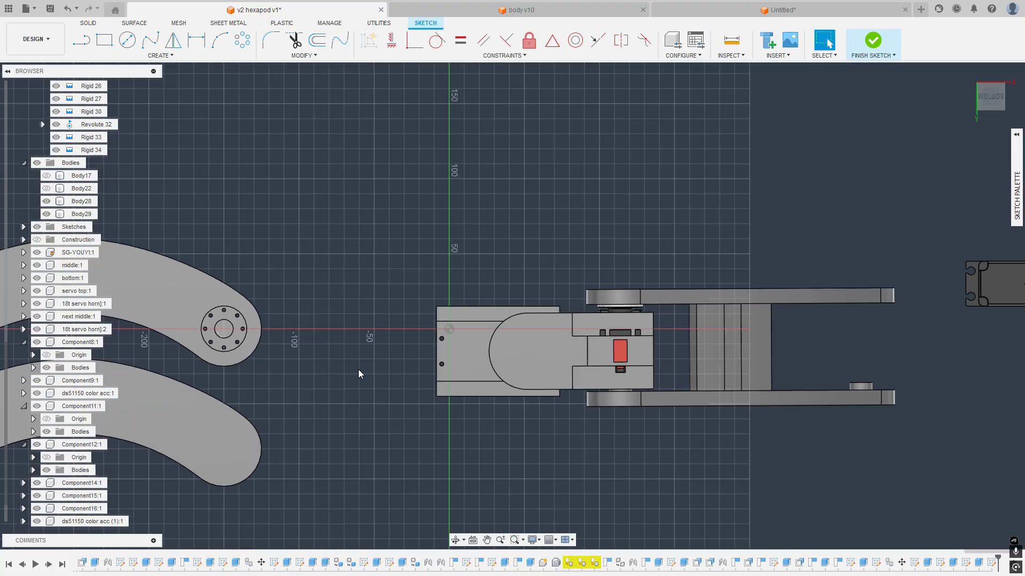
pyautogui.press('c')
pyautogui.scroll(3, 311, 275)
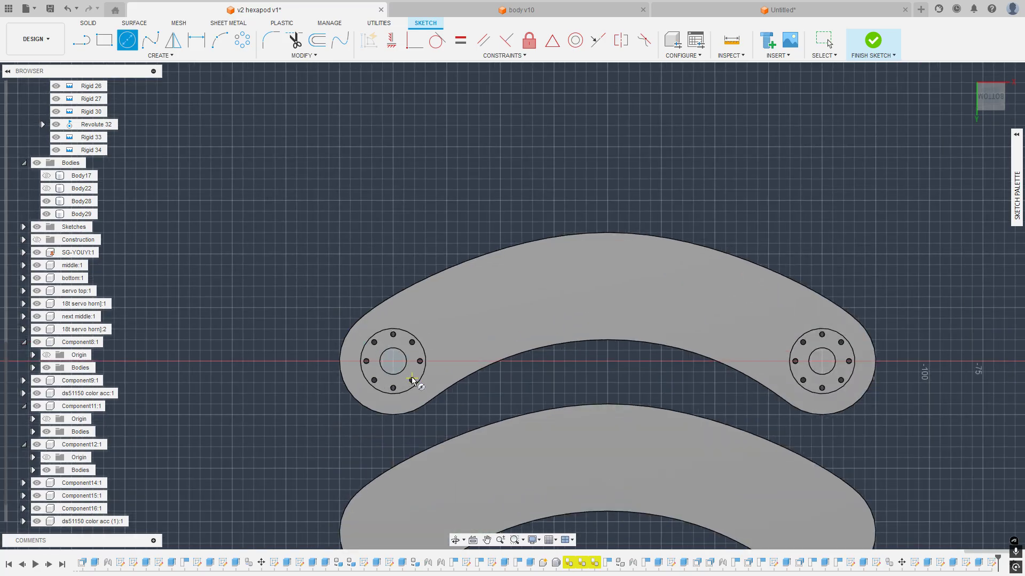
pyautogui.click(393, 362)
pyautogui.write('m')
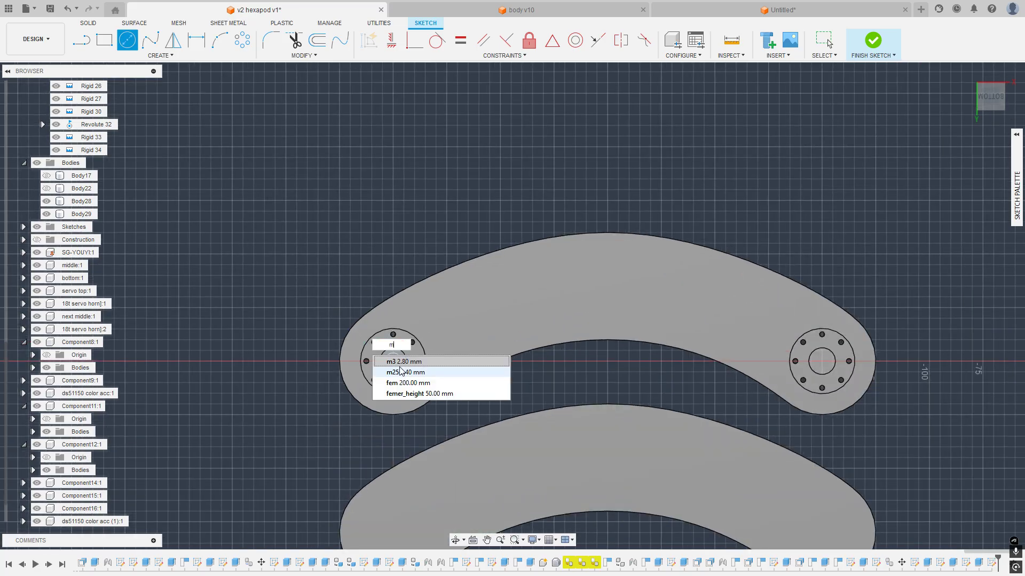
pyautogui.press('Return')
pyautogui.press('Return')
# Step: Sketch a matching circle with the m3 parameter as its diameter at the centre of the right recess
pyautogui.scroll(3, 489, 391)
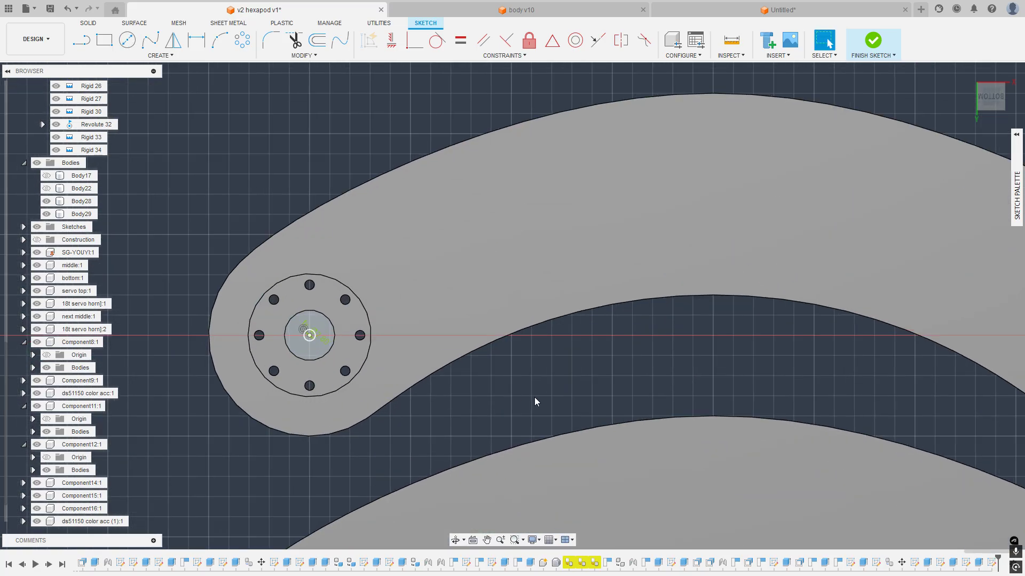
pyautogui.moveTo(591, 397); pyautogui.dragTo(273, 291, button='middle')
pyautogui.press('c')
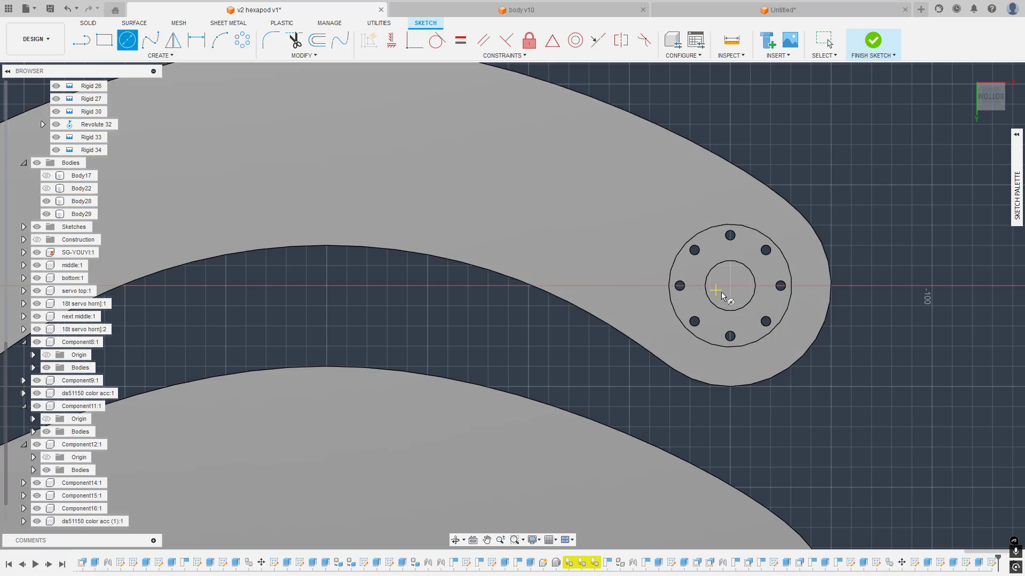
pyautogui.click(731, 286)
pyautogui.write('2.8')
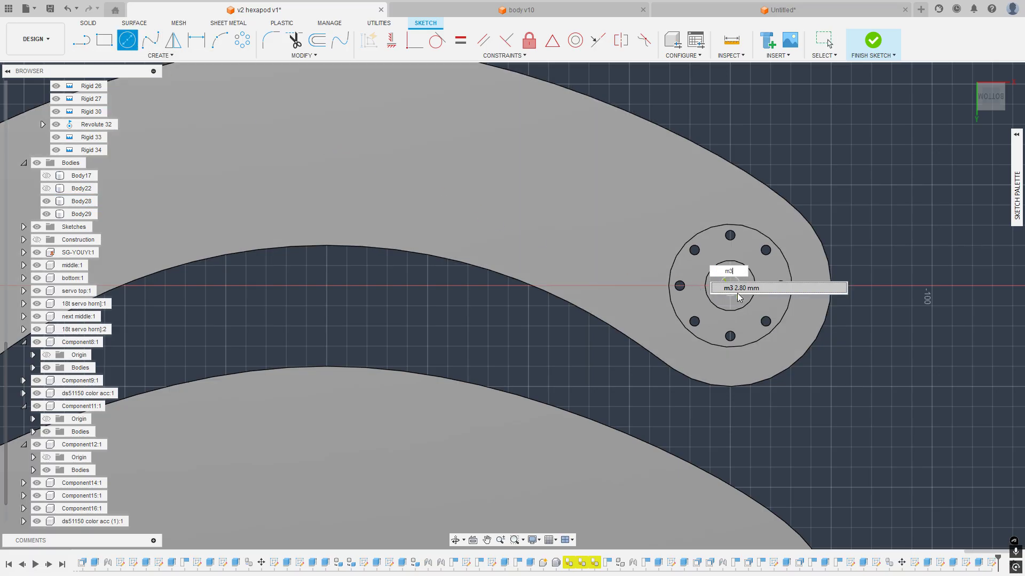
pyautogui.press('Return')
pyautogui.press('Return')
# Step: Cut both m3 centre circles through the femur with a -40 mm extrusion
pyautogui.scroll(5, 740, 297)
pyautogui.click(703, 243)
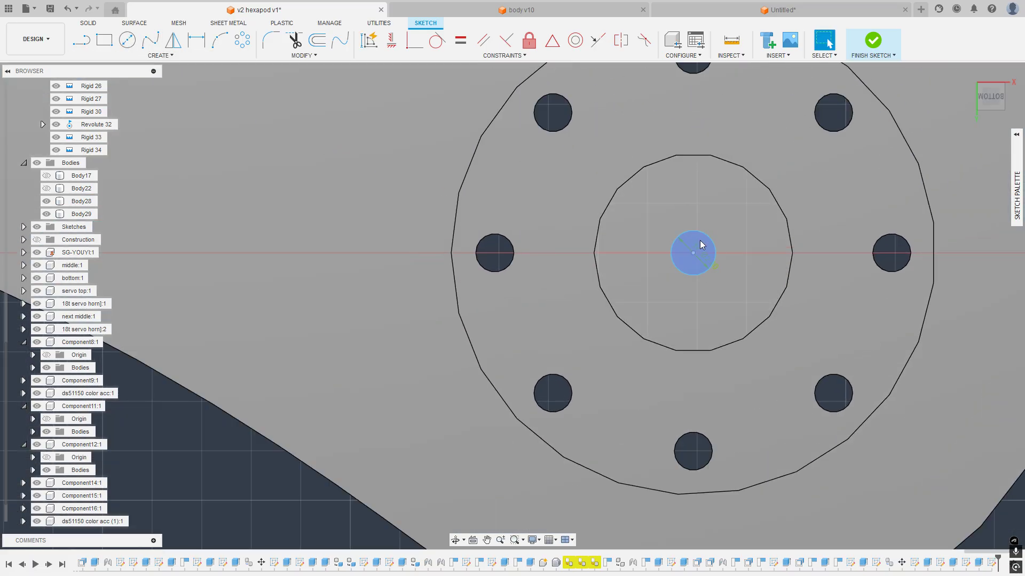
pyautogui.scroll(-6, 699, 246)
pyautogui.scroll(6, 547, 251)
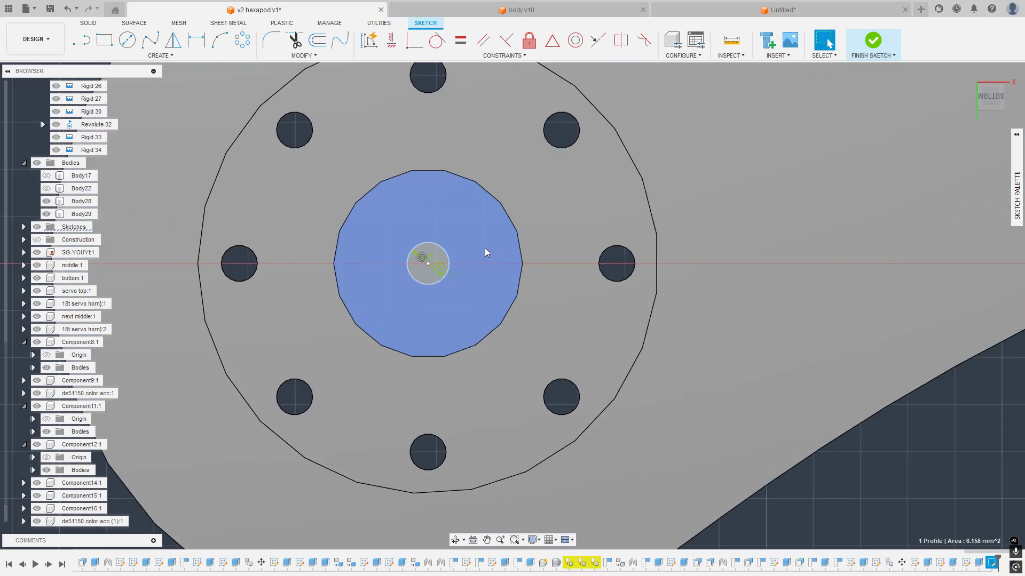
pyautogui.keyDown('ctrl'); pyautogui.click(438, 255); pyautogui.keyUp('ctrl')
pyautogui.scroll(-4, 439, 256)
pyautogui.press('e')
pyautogui.scroll(-3, 443, 257)
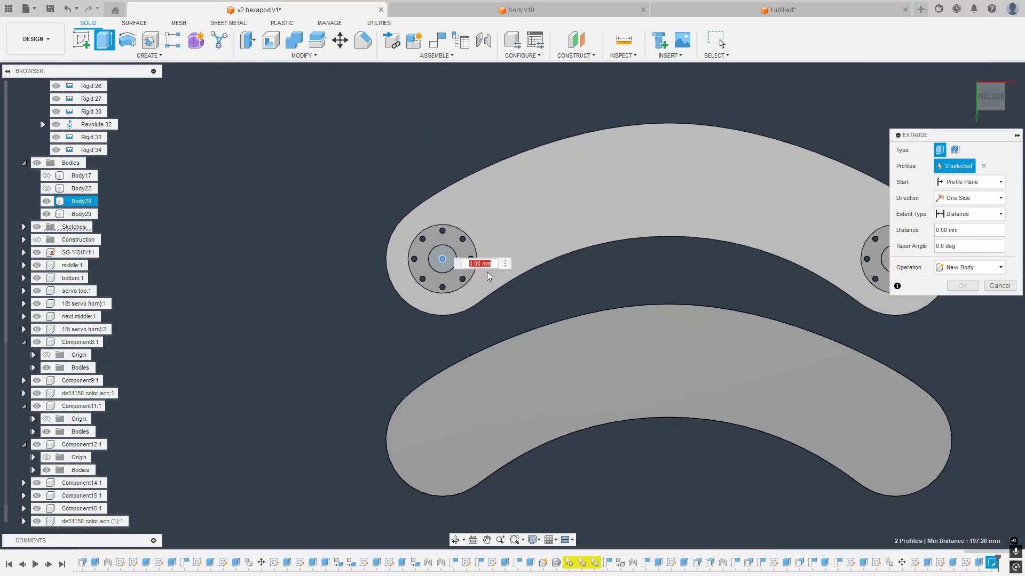
pyautogui.moveTo(441, 261); pyautogui.dragTo(467, 410)
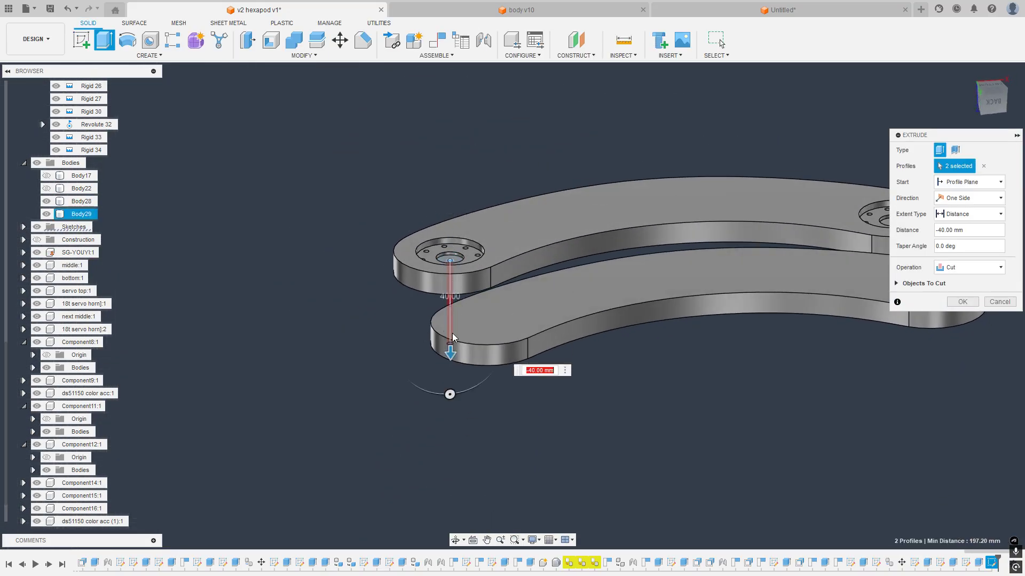
pyautogui.click(961, 309)
# Step: Start a sketch on the femur's flat face and draw a 50 mm circle centred on the left recess, matching the rounded end
pyautogui.scroll(-2, 754, 246)
pyautogui.keyDown('shift'); pyautogui.moveTo(756, 243); pyautogui.dragTo(655, 311, button='middle'); pyautogui.keyUp('shift')
pyautogui.rightClick(621, 278)
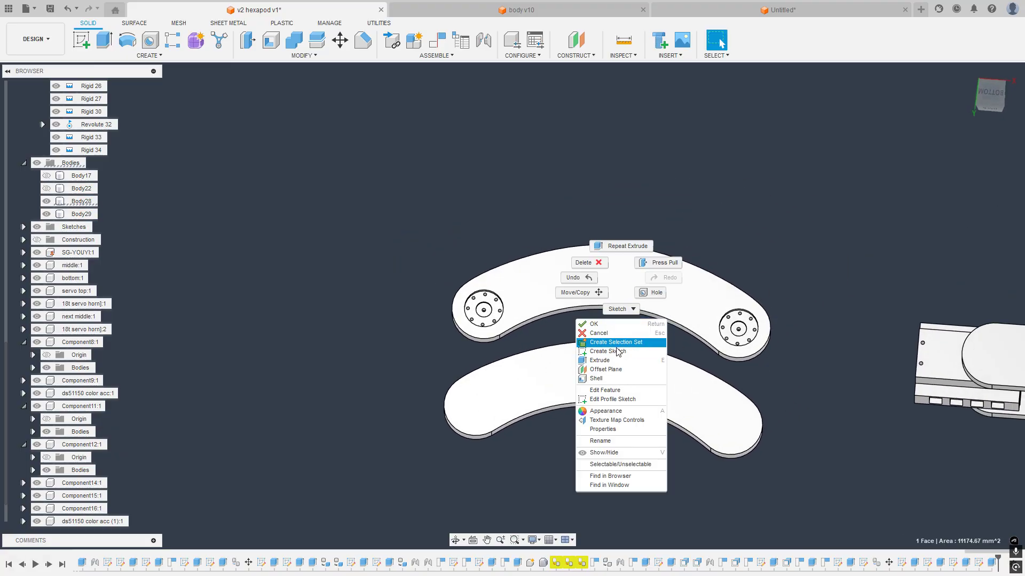
pyautogui.press('Escape')
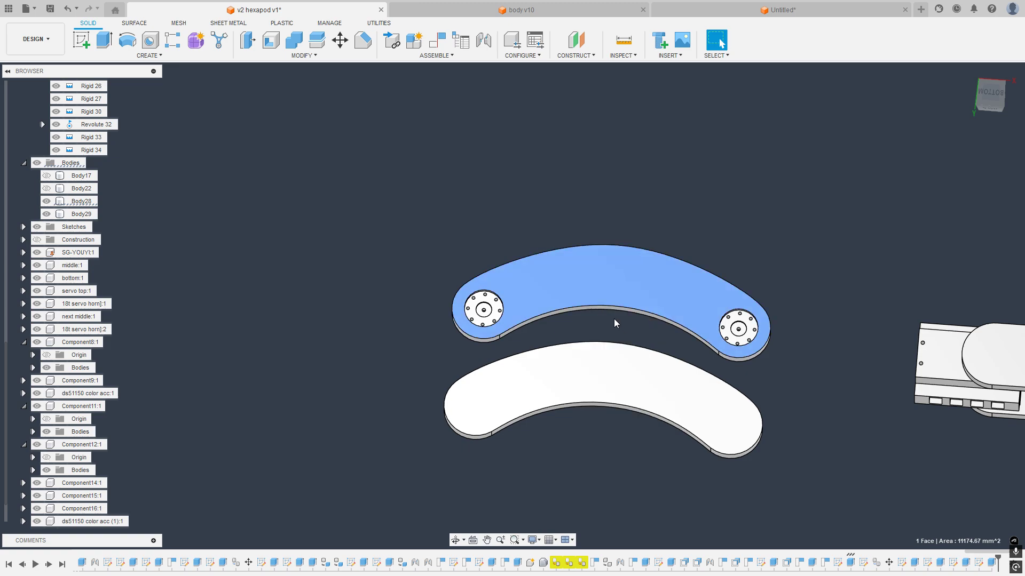
pyautogui.rightClick(606, 286)
pyautogui.click(587, 359)
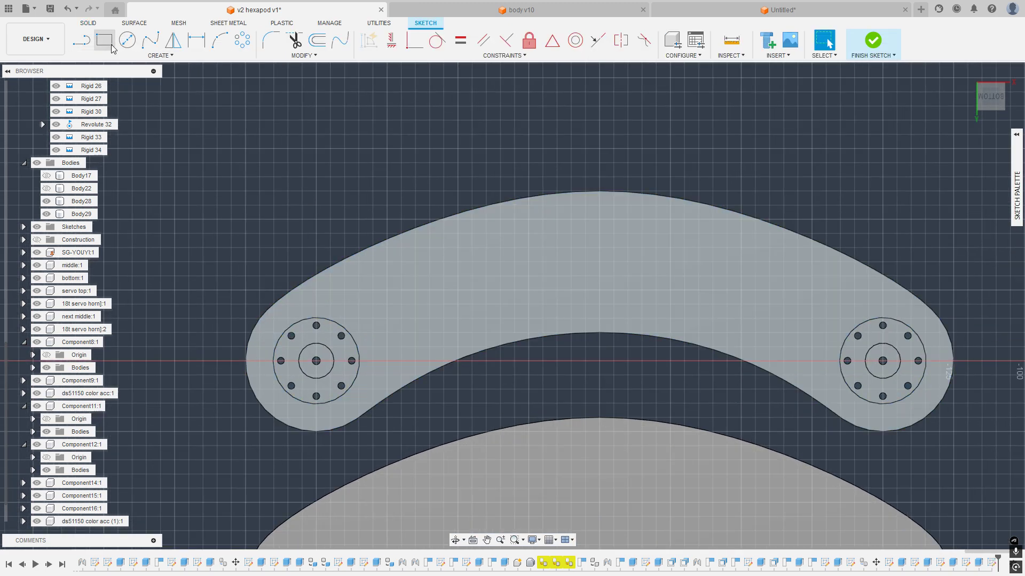
pyautogui.press('c')
pyautogui.click(316, 361)
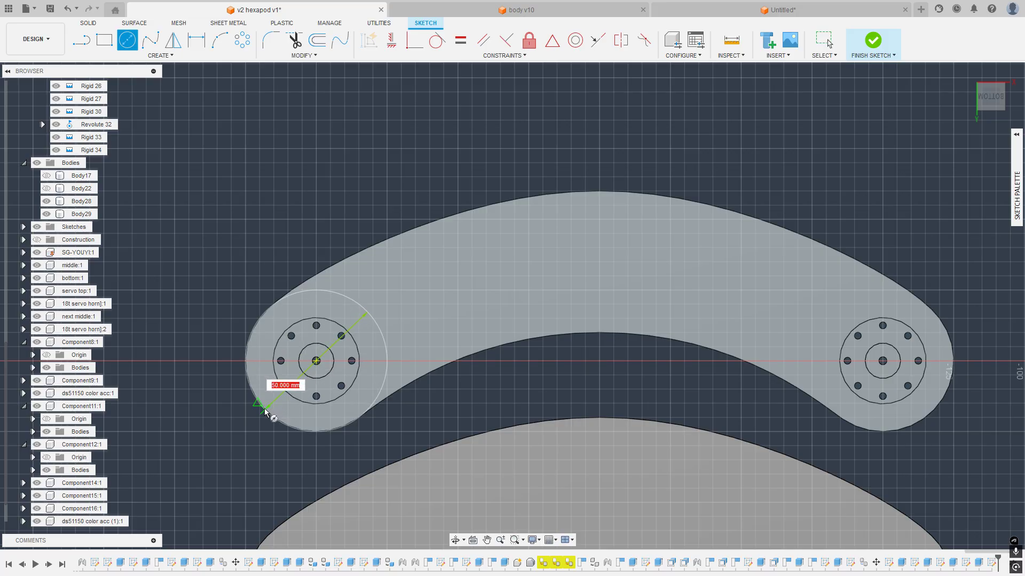
pyautogui.click(268, 411)
pyautogui.press('Escape')
# Step: Try a circle centred on the right recess that matches the rounded end, and undo it
pyautogui.press('c')
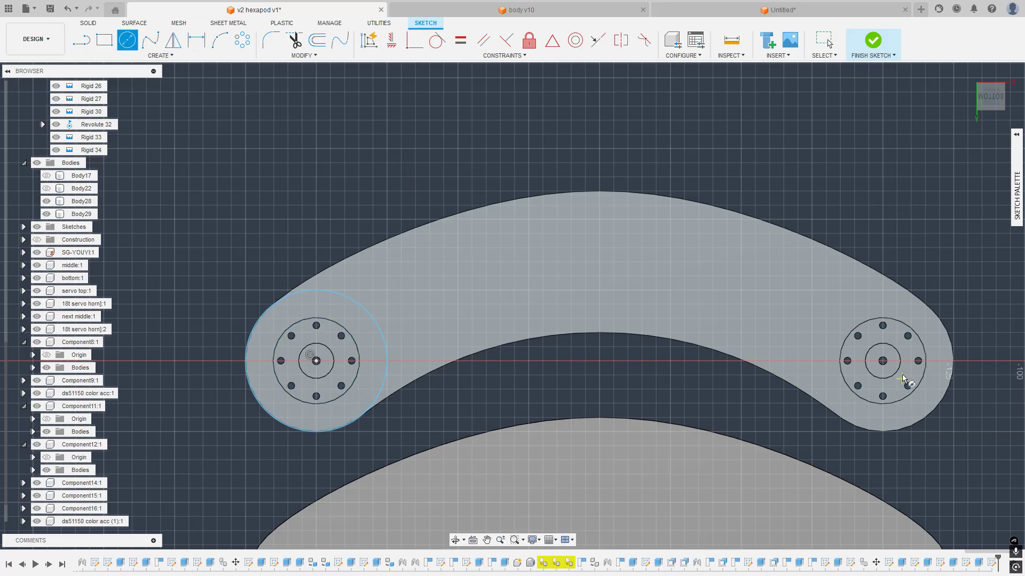
pyautogui.click(883, 361)
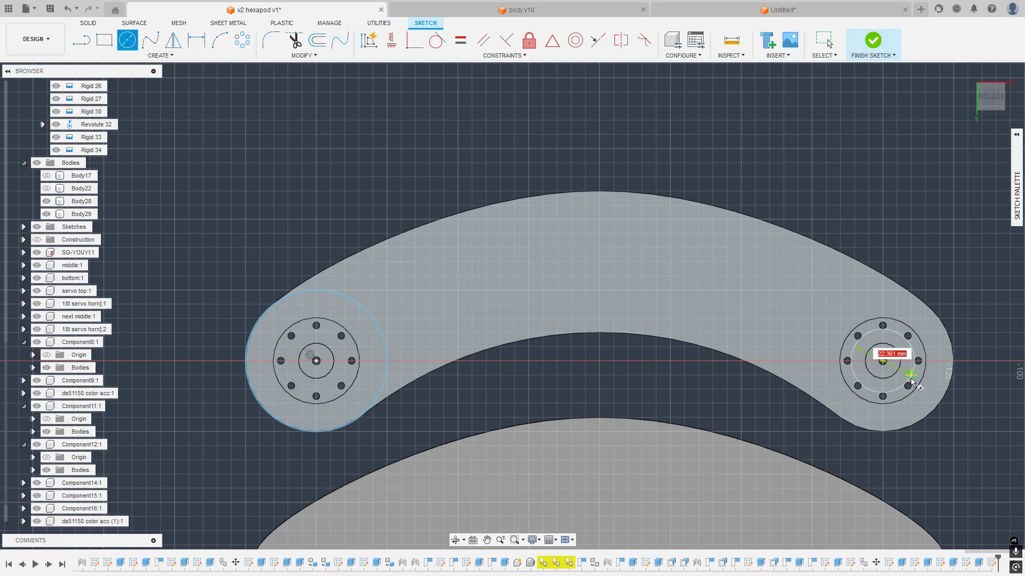
pyautogui.click(943, 395)
pyautogui.press('Escape')
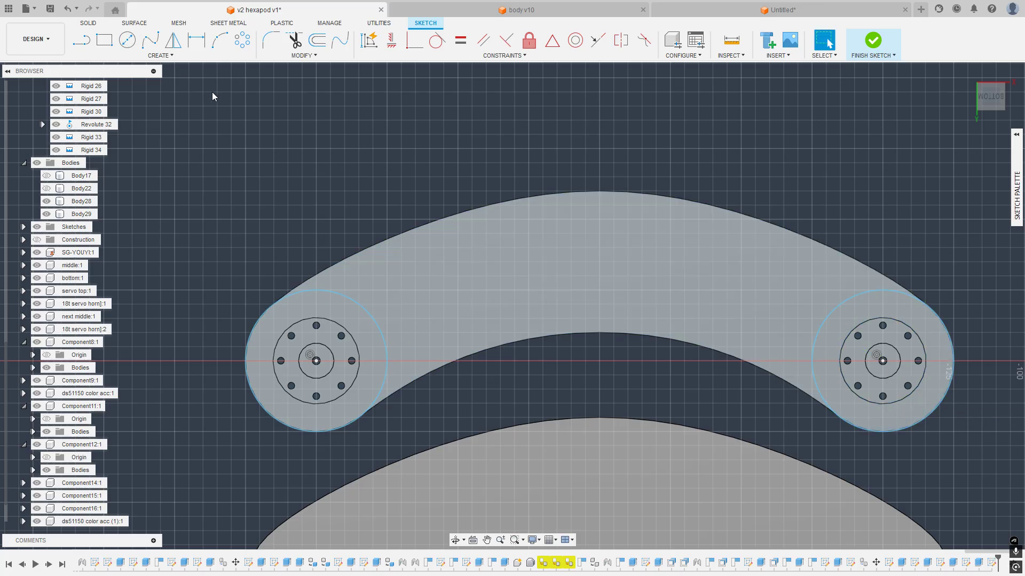
pyautogui.hotkey('ctrl', 'z')
# Step: Draw a construction line joining the centres of the right and left recesses
pyautogui.press('l')
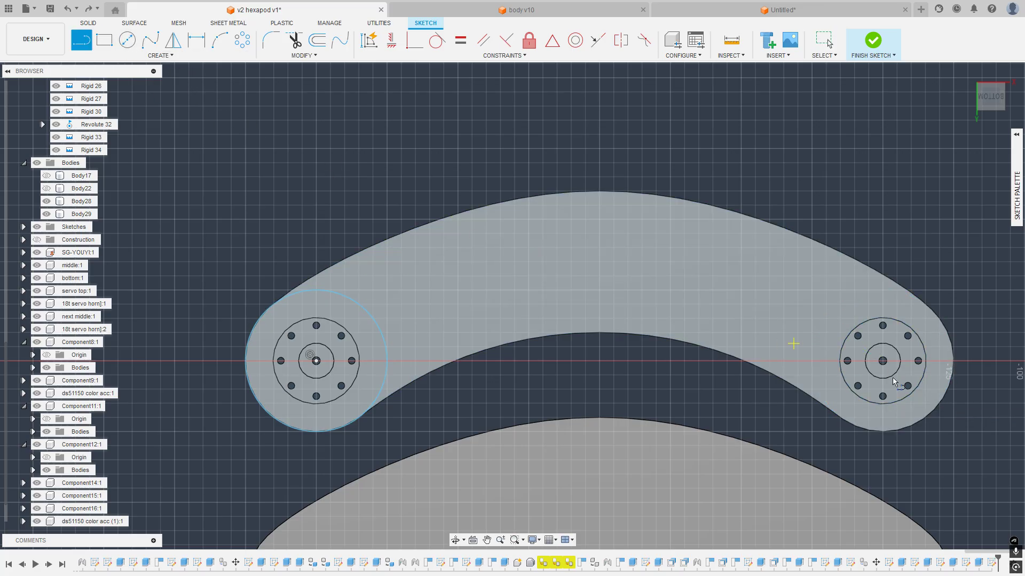
pyautogui.click(883, 361)
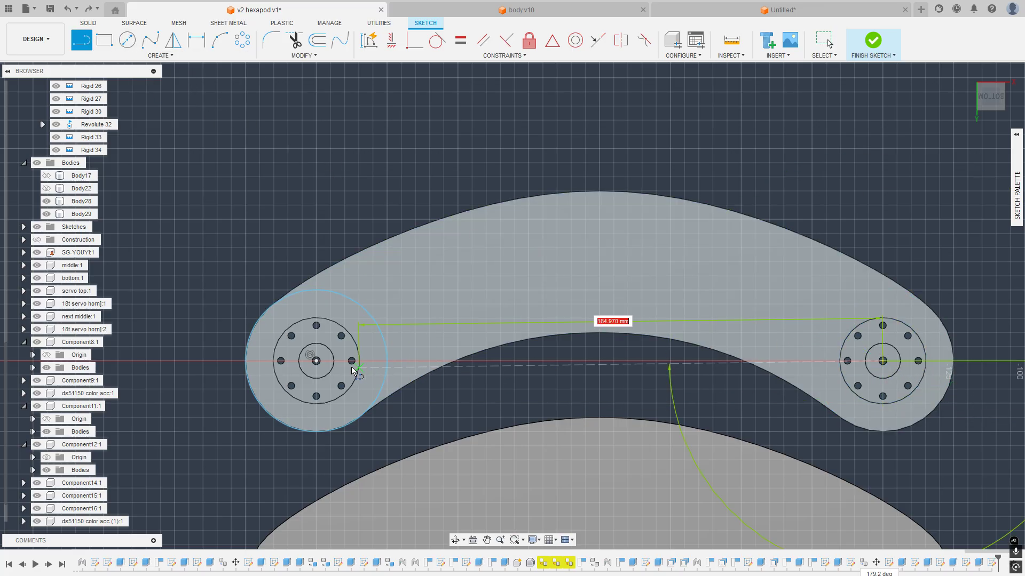
pyautogui.click(316, 362)
pyautogui.press('Escape')
# Step: Draw a vertical construction line about 95 mm long from the midpoint of the centre-to-centre line up past the femur's upper edge
pyautogui.press('l')
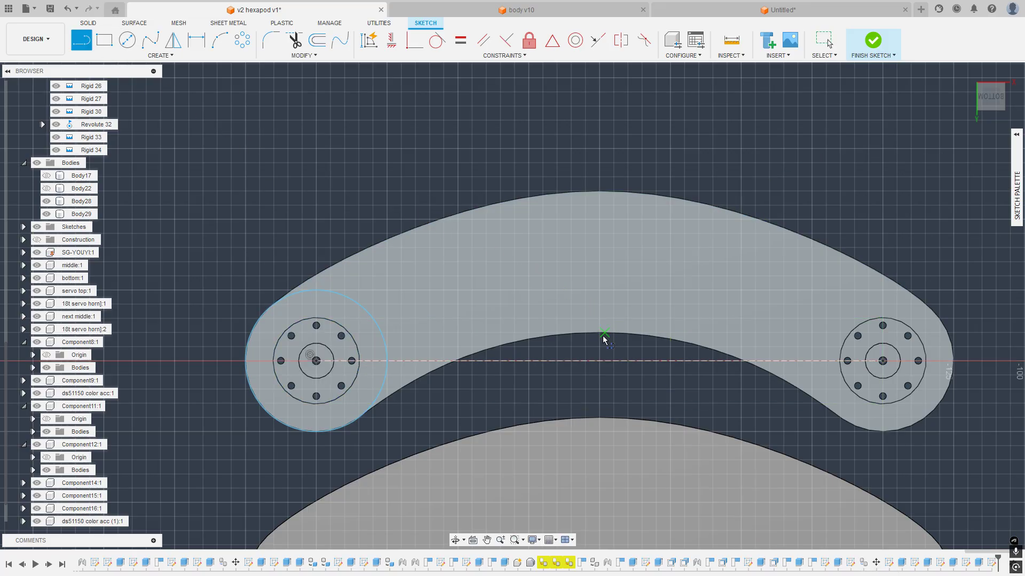
pyautogui.click(599, 361)
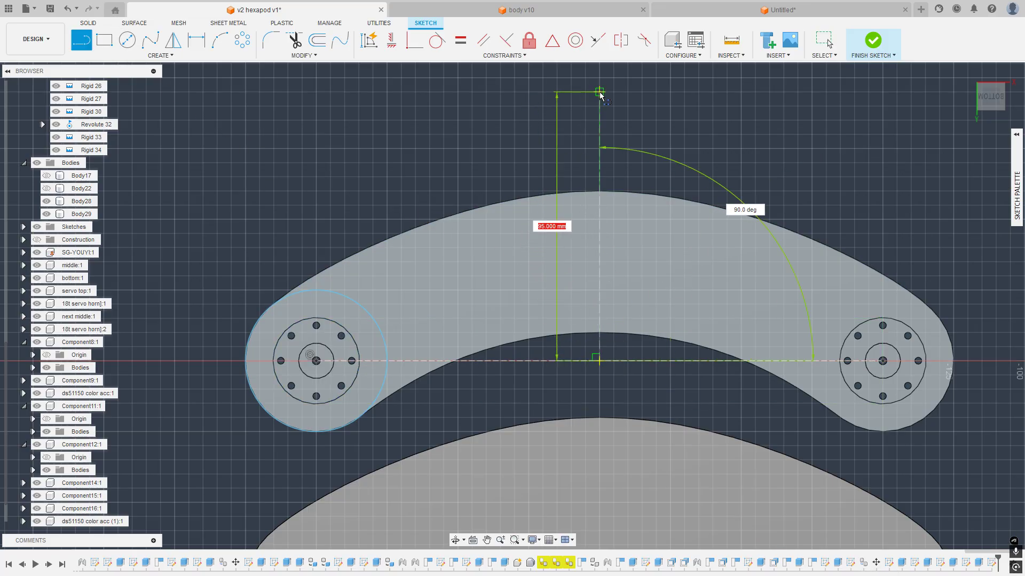
pyautogui.click(599, 92)
pyautogui.press('Escape')
pyautogui.click(606, 247)
pyautogui.click(600, 252)
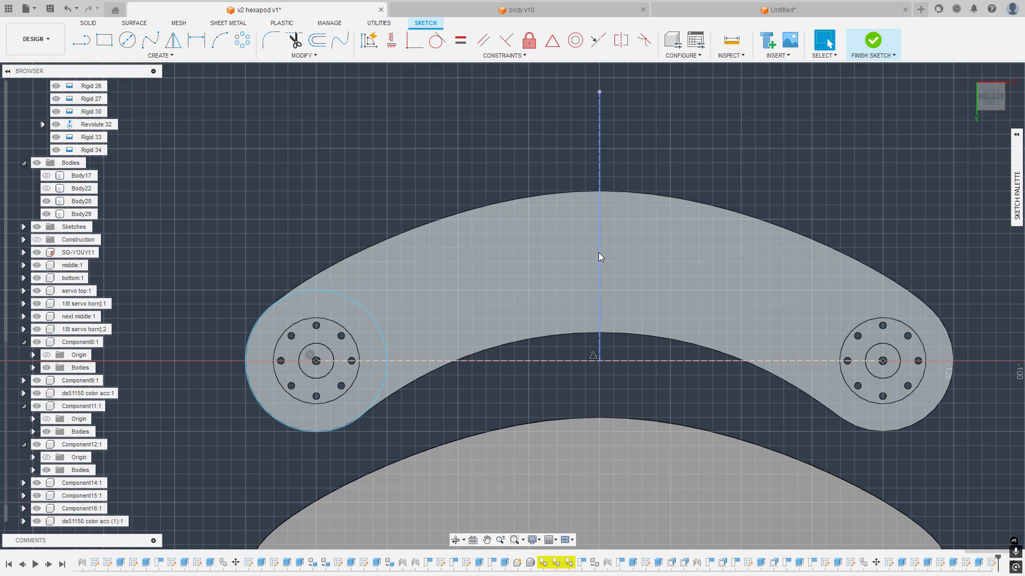
pyautogui.click(382, 176)
# Step: Draw a line along the vertical guide across the femur's width, from the inner curved edge to the outer one
pyautogui.press('l')
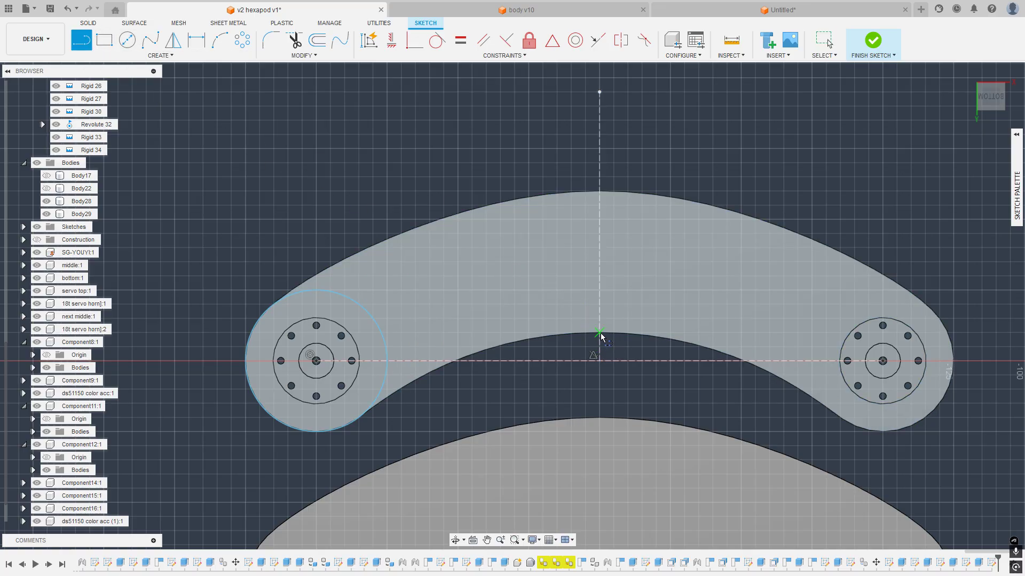
pyautogui.click(600, 334)
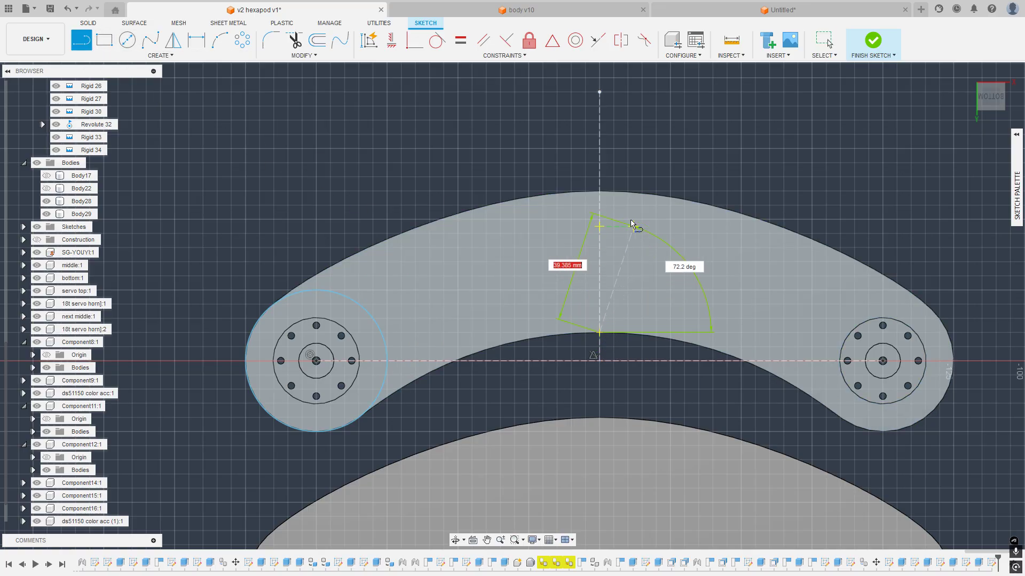
pyautogui.click(601, 193)
pyautogui.press('Escape')
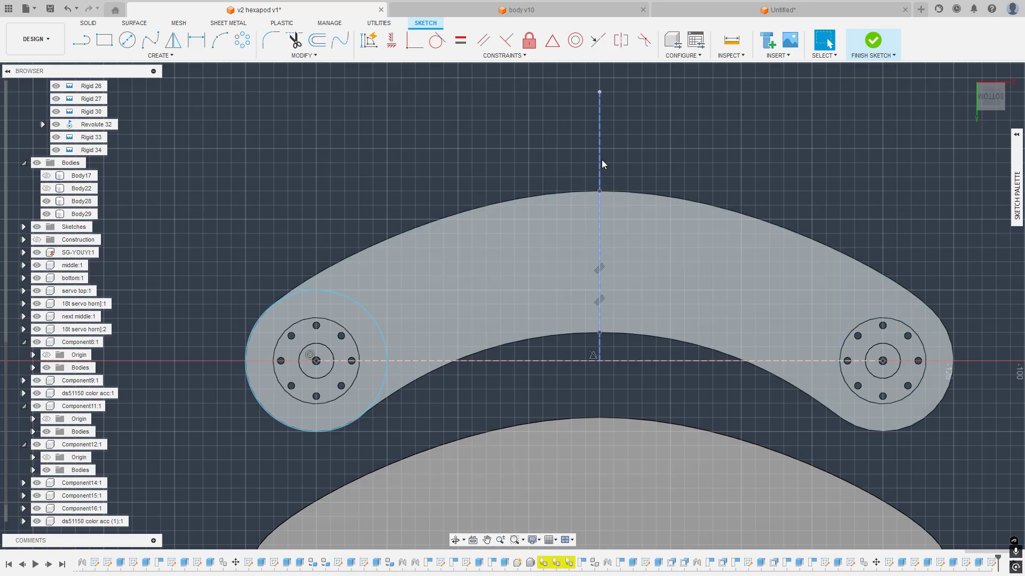
# Step: Delete the long vertical guide line, keeping the short line across the femur's width
pyautogui.press('Delete')
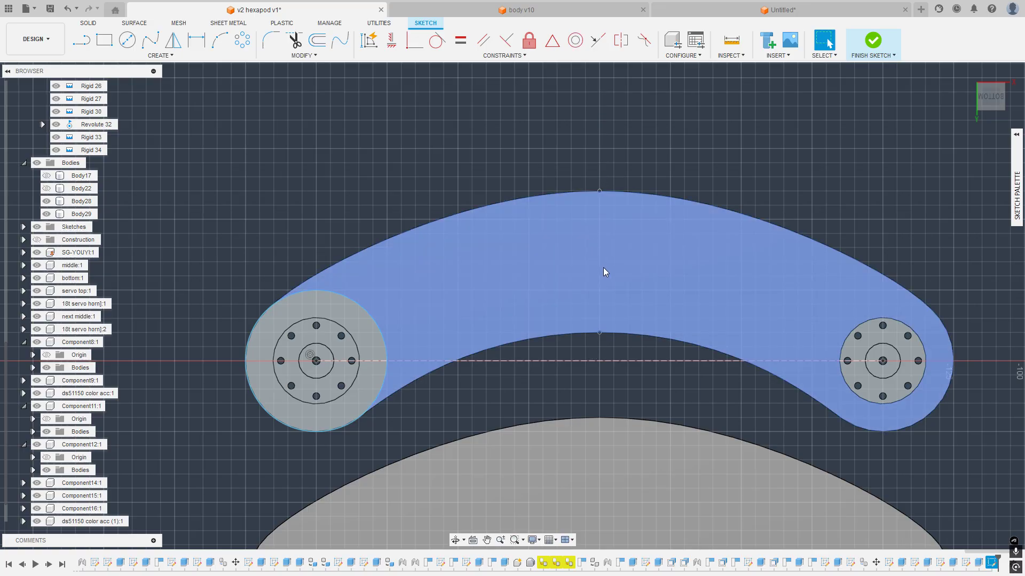
pyautogui.hotkey('ctrl', 'z')
pyautogui.press('Delete')
# Step: Offset the femur's outline 10 mm inward and make the two long offset curves solid sketch lines
pyautogui.press('o')
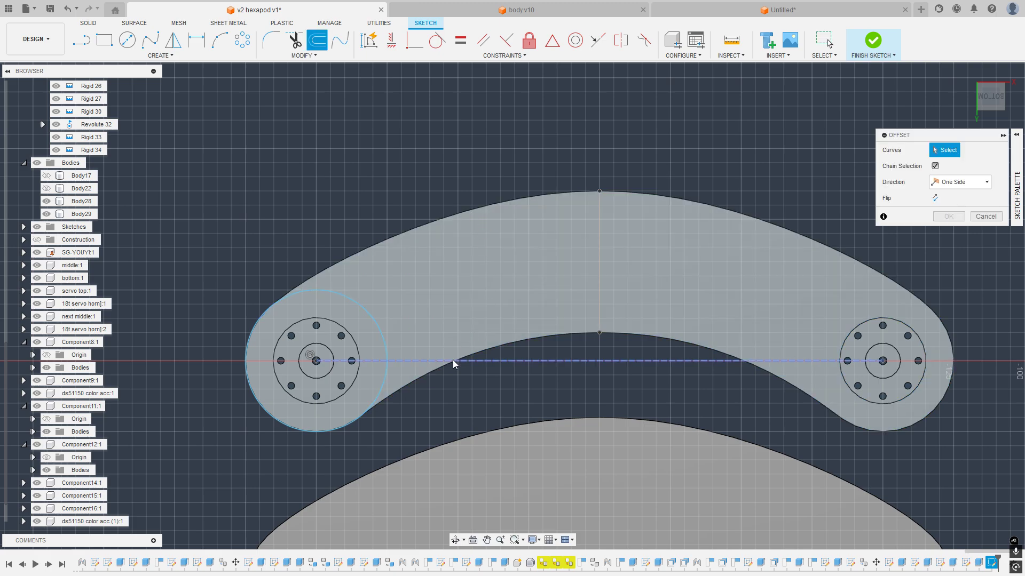
pyautogui.click(386, 398)
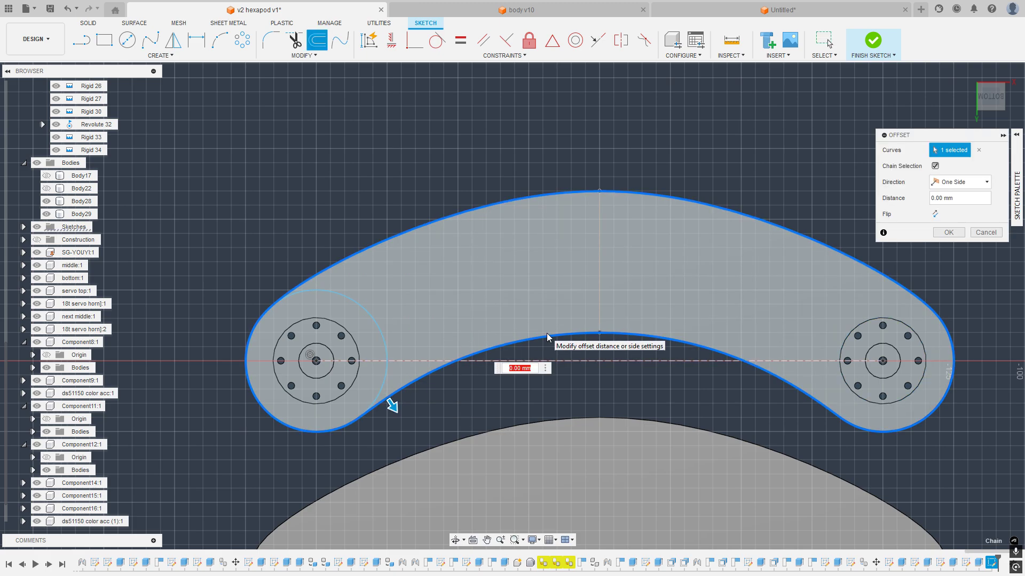
pyautogui.write('-10')
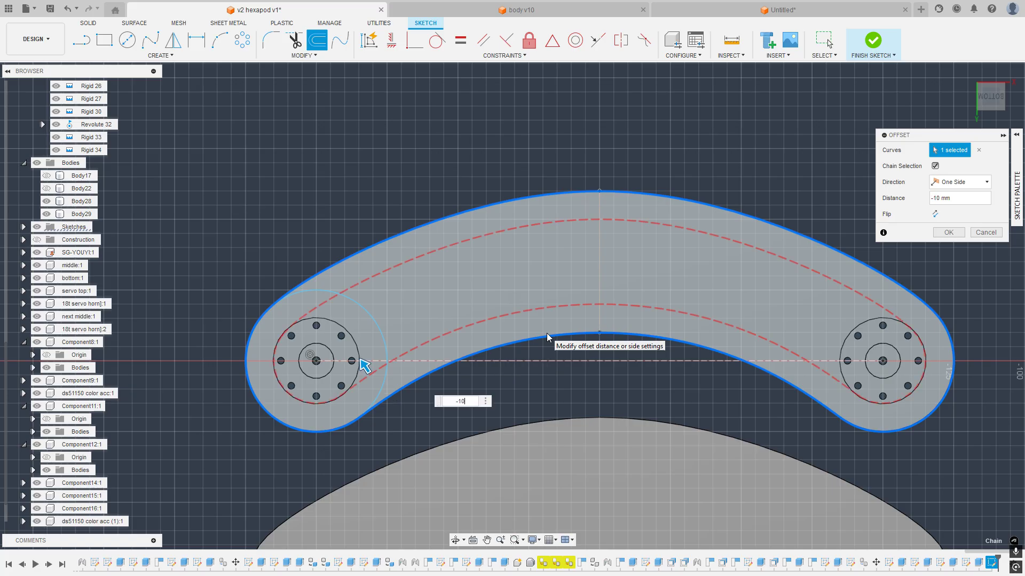
pyautogui.press('Return')
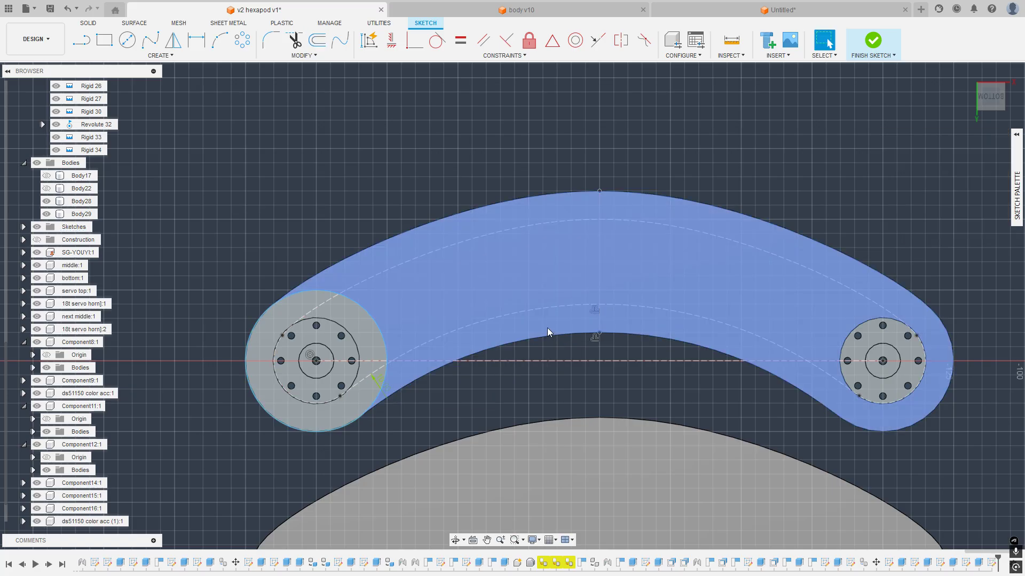
pyautogui.click(521, 228)
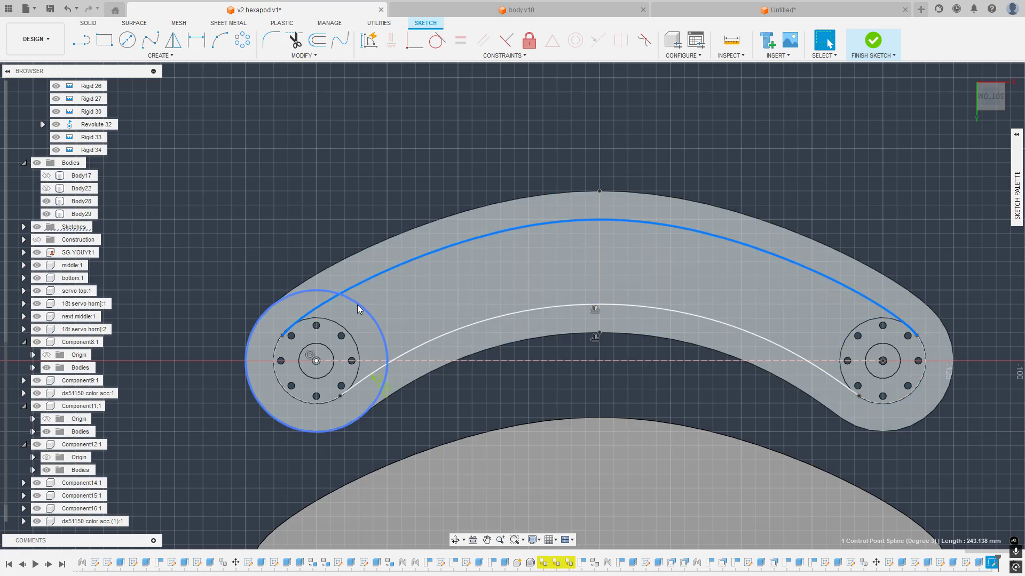
# Step: Offset the short line across the femur's width by 6 mm toward the left recess
pyautogui.click(602, 269)
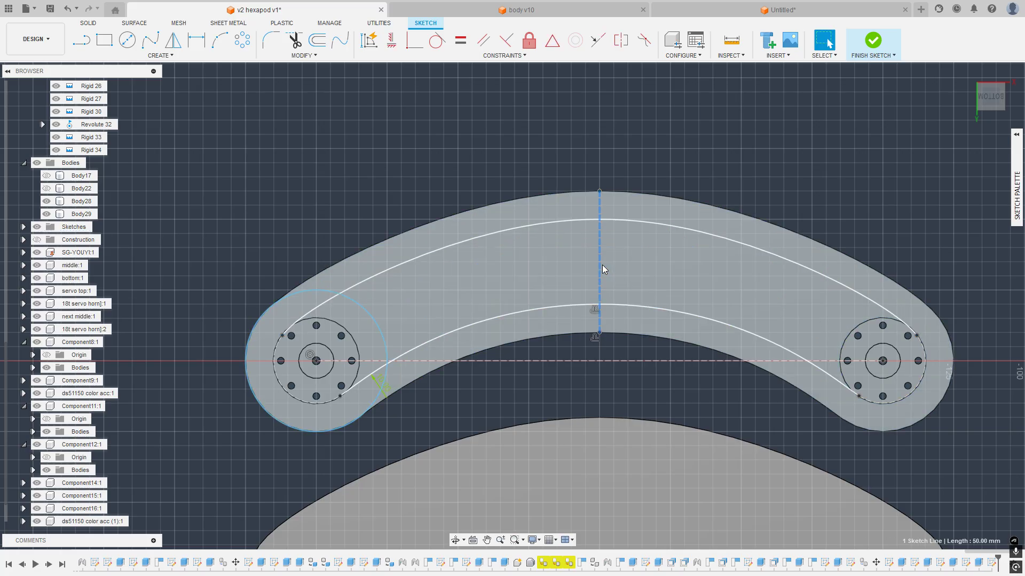
pyautogui.press('o')
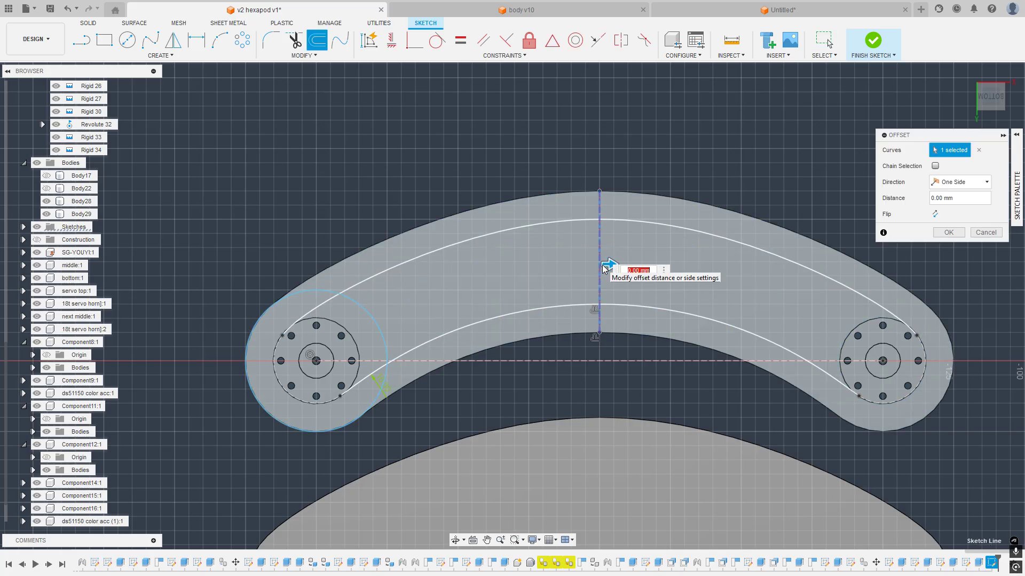
pyautogui.moveTo(601, 267); pyautogui.dragTo(591, 266)
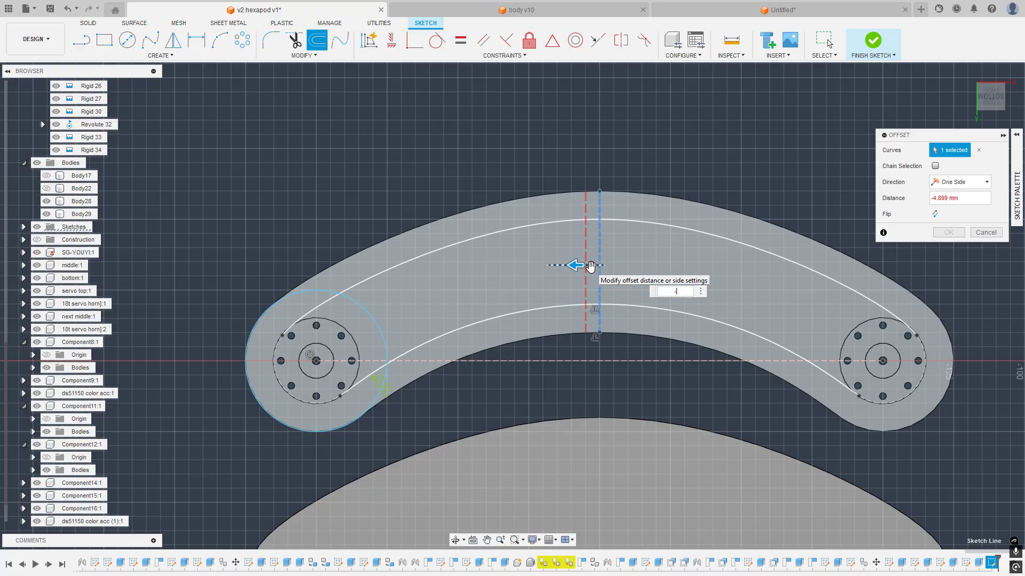
pyautogui.write('-6')
pyautogui.press('Return')
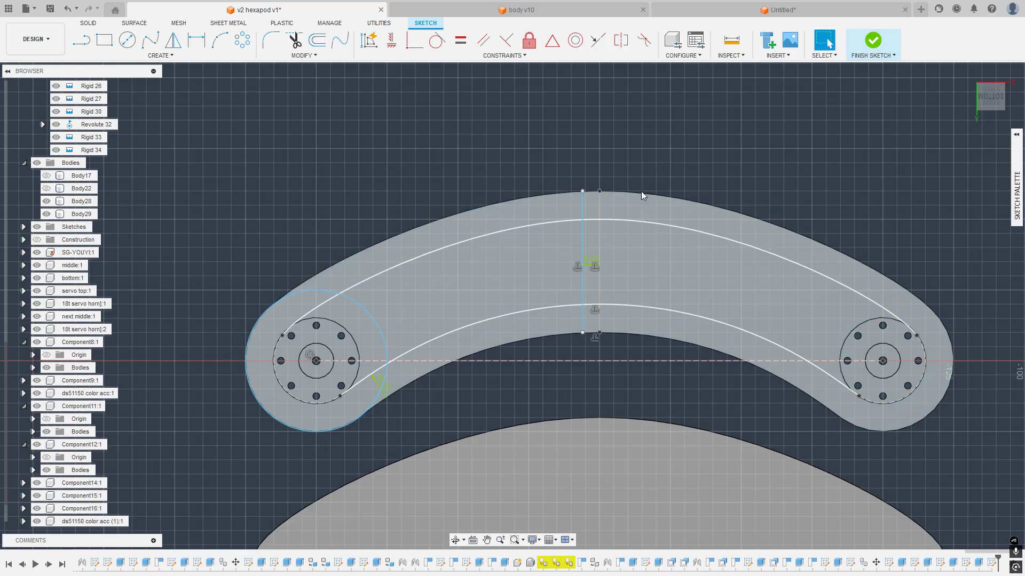
pyautogui.click(549, 263)
pyautogui.press('e')
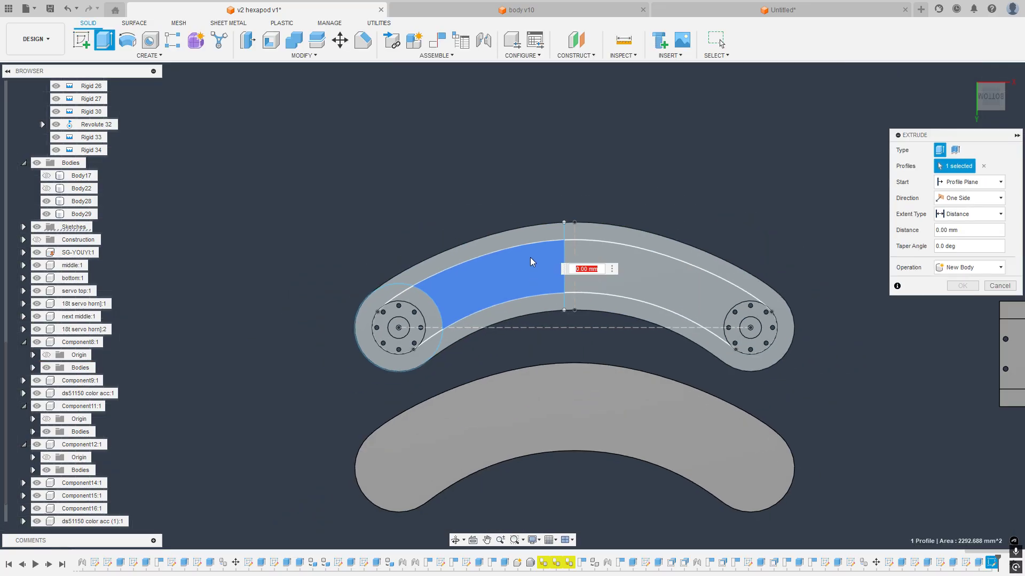
pyautogui.press('Escape')
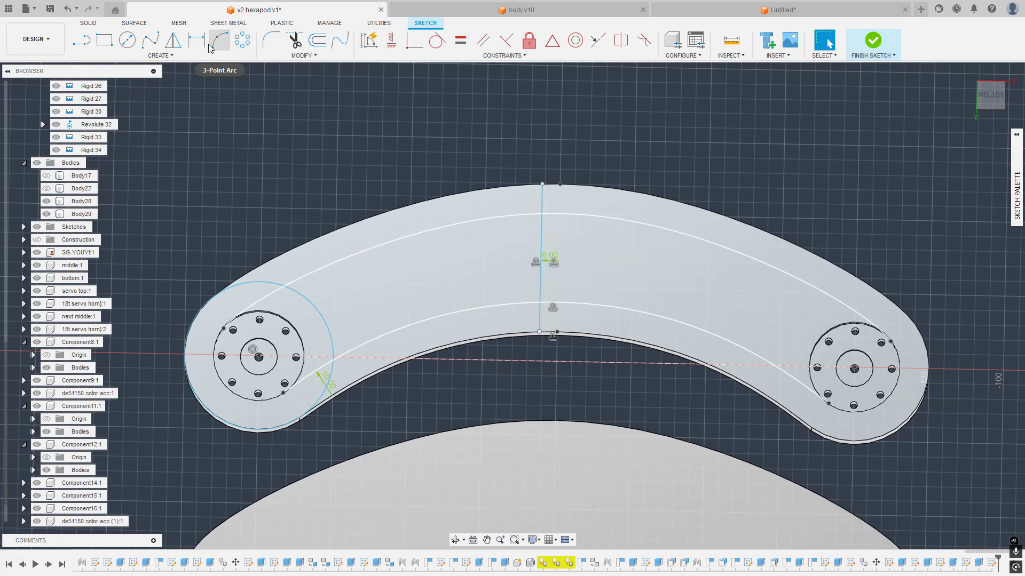
# Step: Mirror the 6 mm offset line about the femur's short centre line
pyautogui.click(173, 41)
pyautogui.click(541, 241)
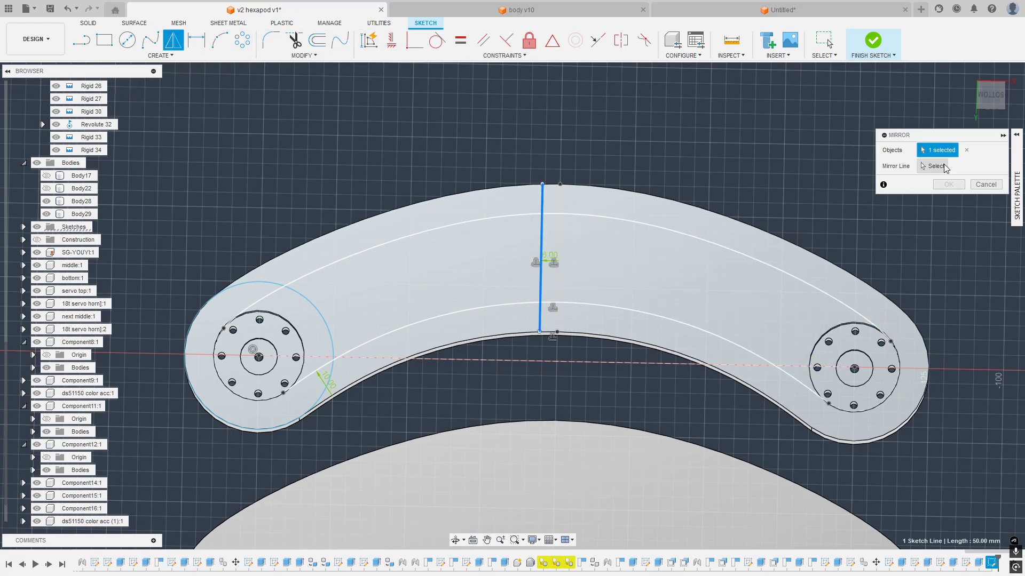
pyautogui.click(560, 228)
pyautogui.click(940, 184)
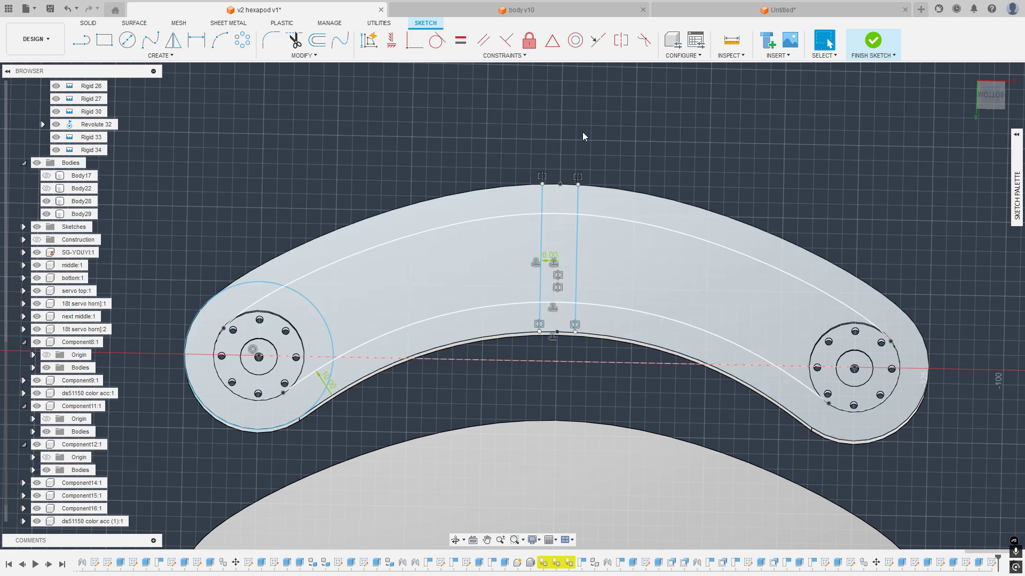
# Step: Draw a circle centred on the right recess, reaching the femur's rounded outer edge
pyautogui.click(128, 43)
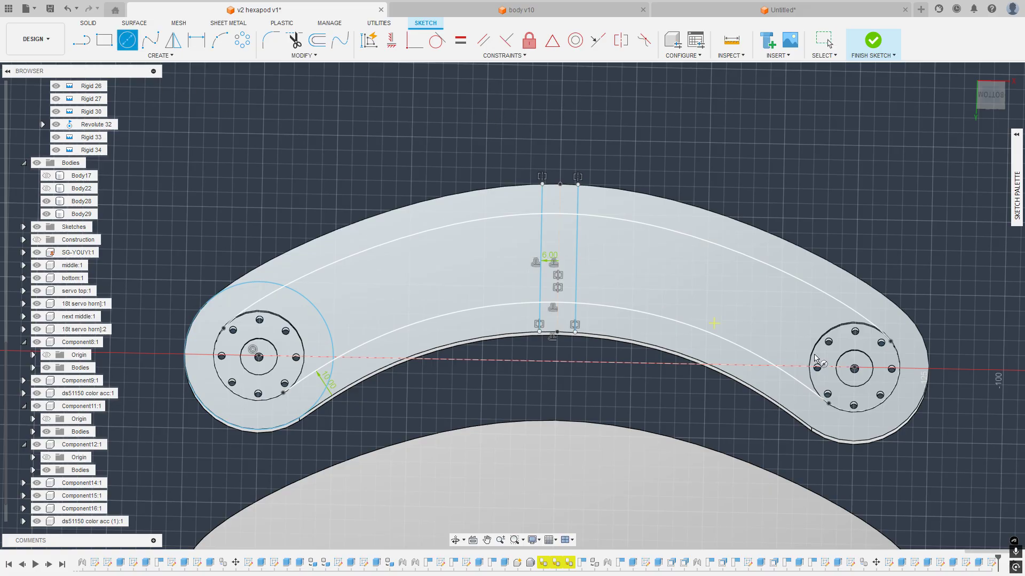
pyautogui.click(854, 368)
pyautogui.click(918, 413)
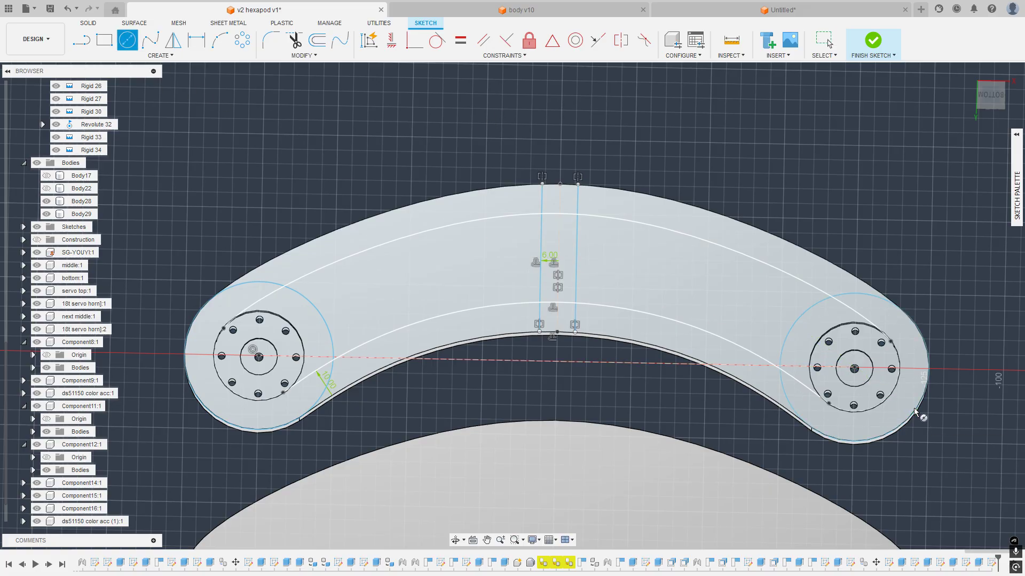
pyautogui.press('Escape')
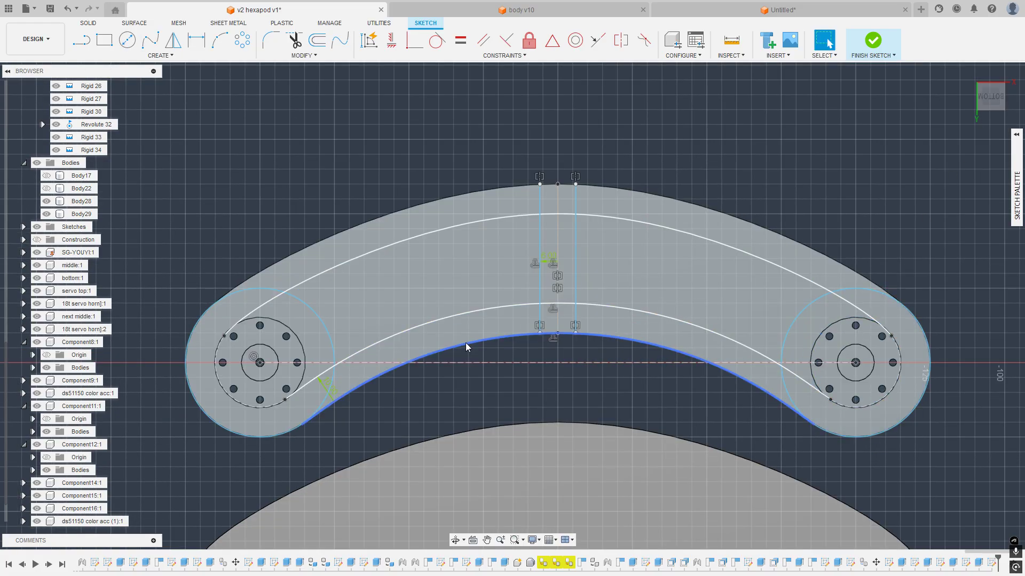
# Step: Cut the two curved window profiles on either side of the centre rib through the femur with a -90 mm extrusion
pyautogui.click(386, 298)
pyautogui.keyDown('shift'); pyautogui.click(642, 289); pyautogui.keyUp('shift')
pyautogui.press('e')
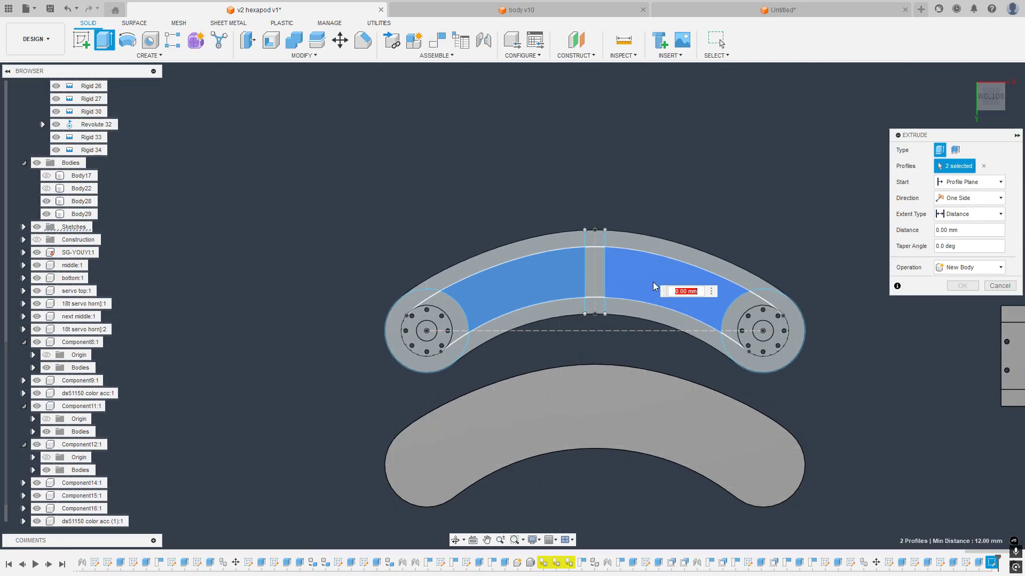
pyautogui.moveTo(675, 264); pyautogui.dragTo(730, 384)
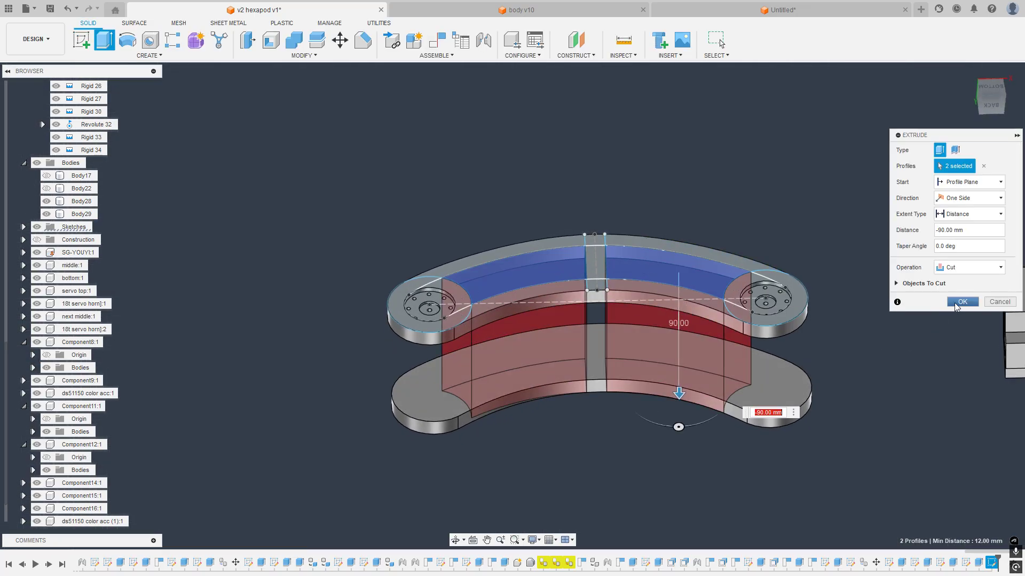
pyautogui.click(962, 302)
pyautogui.moveTo(735, 265)
pyautogui.keyDown('shift'); pyautogui.mouseDown(button='middle')
pyautogui.moveTo(683, 165)
pyautogui.moveTo(753, 165)
pyautogui.moveTo(728, 279)
pyautogui.mouseUp(button='middle'); pyautogui.keyUp('shift')
pyautogui.scroll(-3, 727, 279)
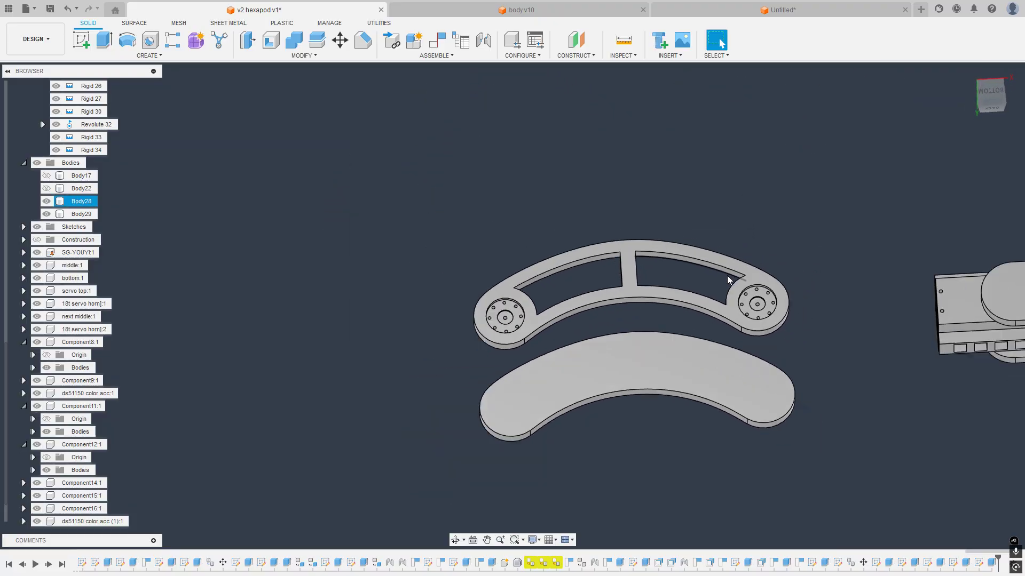
# Step: Duplicate the windowed femur body and place the copy beside its convex edge, opposite the plain femur
pyautogui.click(669, 276)
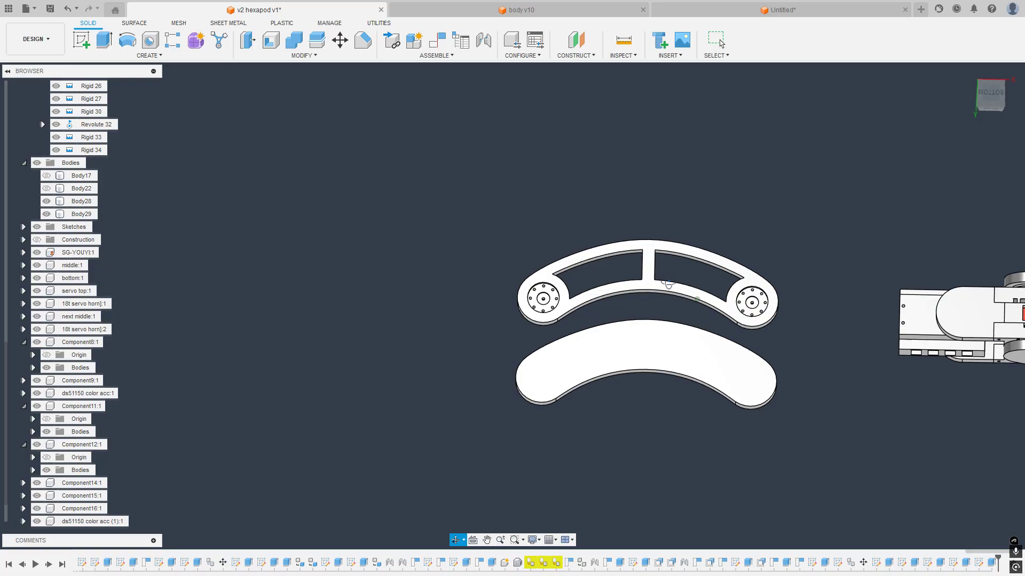
pyautogui.scroll(2, 664, 289)
pyautogui.moveTo(698, 293)
pyautogui.keyDown('shift'); pyautogui.mouseDown(button='middle')
pyautogui.moveTo(701, 247)
pyautogui.moveTo(702, 276)
pyautogui.mouseUp(button='middle'); pyautogui.keyUp('shift')
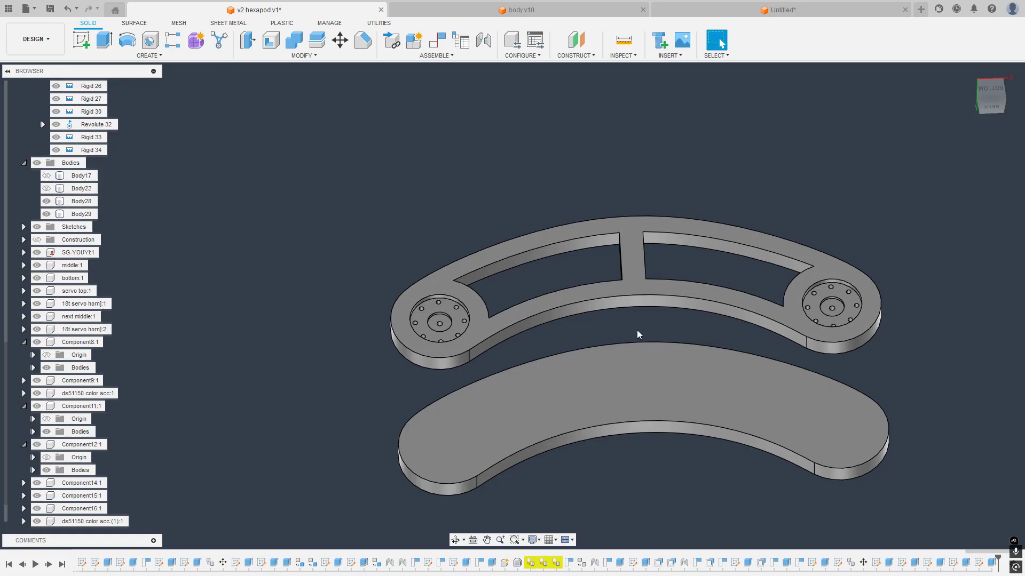
pyautogui.click(626, 287)
pyautogui.hotkey('ctrl', 'c')
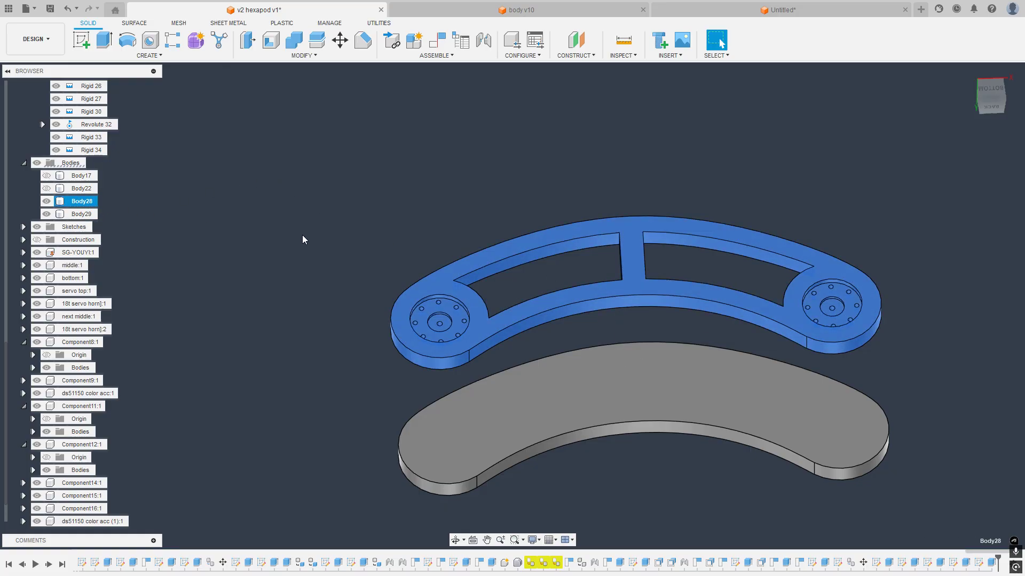
pyautogui.hotkey('ctrl', 'v')
pyautogui.click(995, 95)
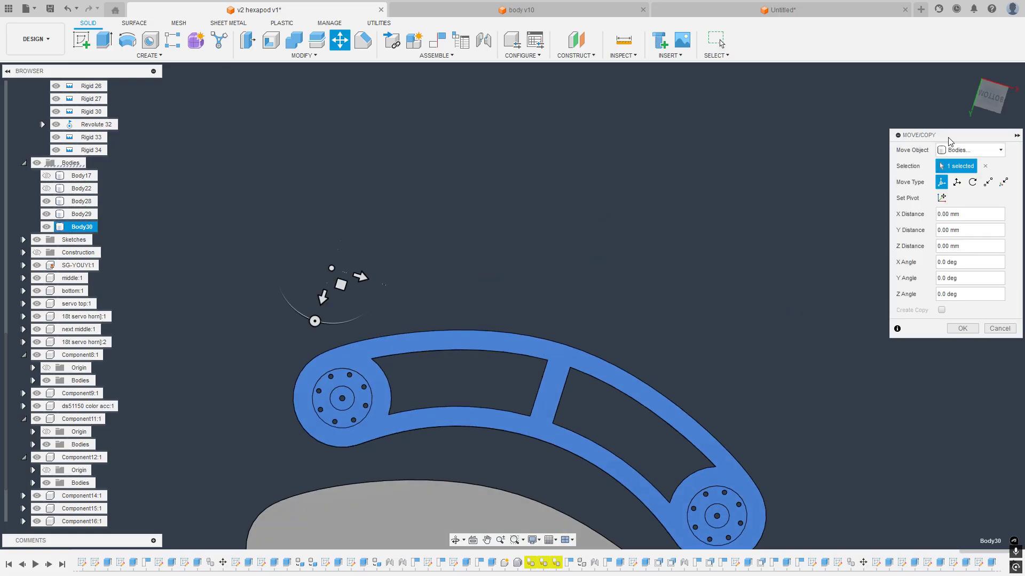
pyautogui.moveTo(329, 353); pyautogui.dragTo(349, 183)
pyautogui.click(962, 329)
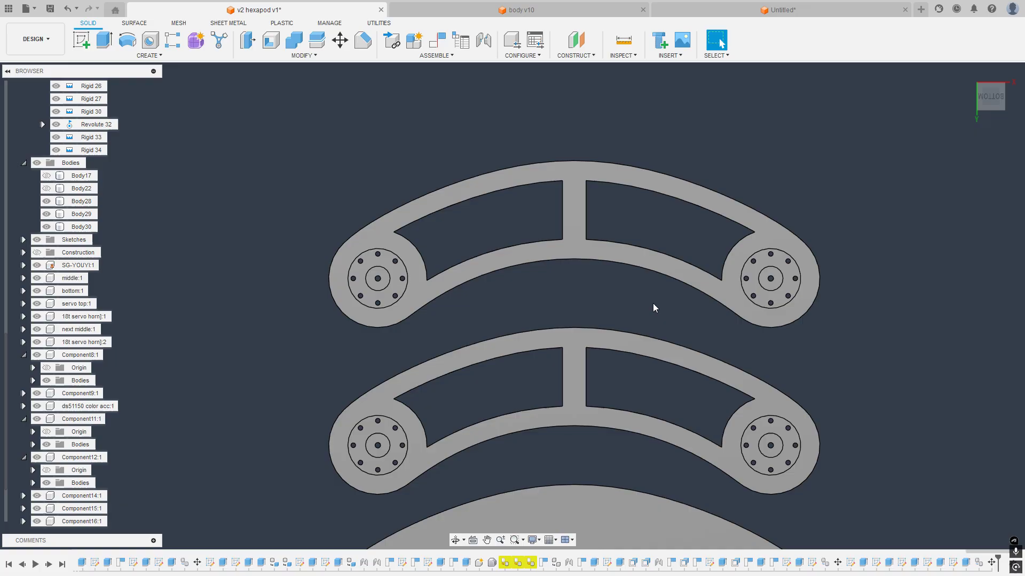
# Step: Create a sketch on the recessed flat face of the copied windowed femur
pyautogui.rightClick(734, 274)
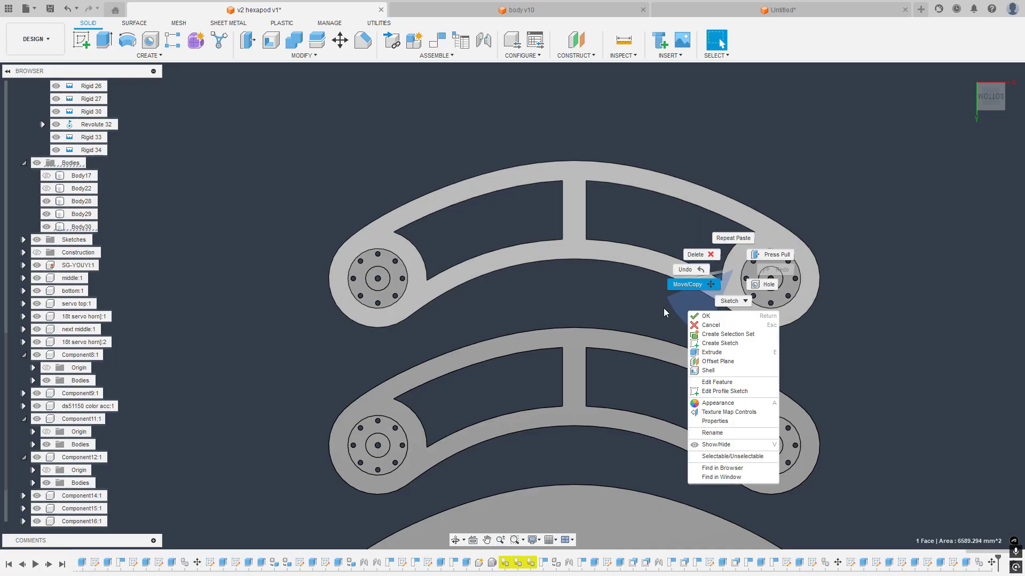
pyautogui.click(714, 341)
pyautogui.scroll(3, 446, 227)
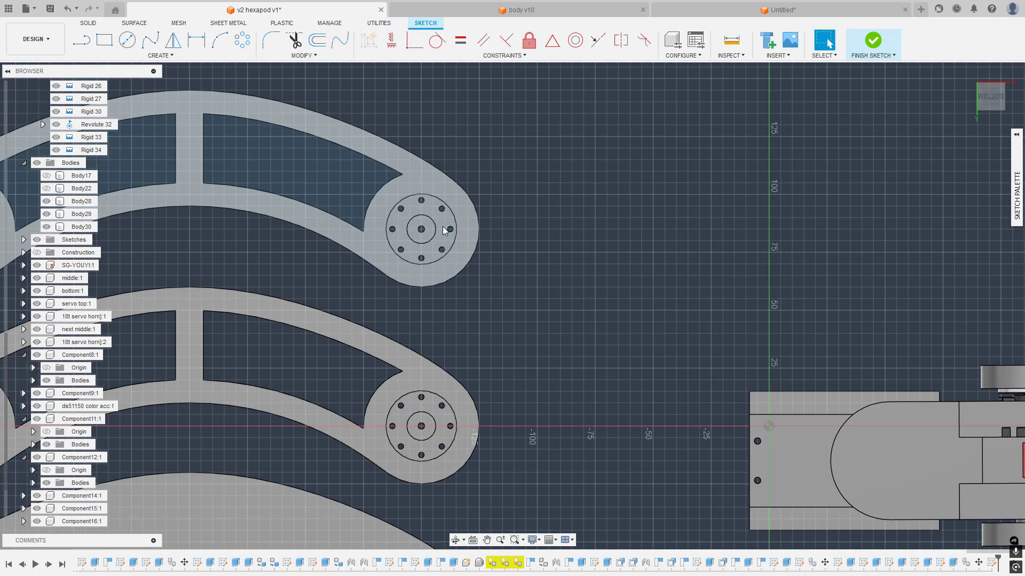
pyautogui.click(444, 220)
pyautogui.moveTo(444, 220); pyautogui.dragTo(875, 266, button='middle')
pyautogui.click(408, 262)
pyautogui.press('e')
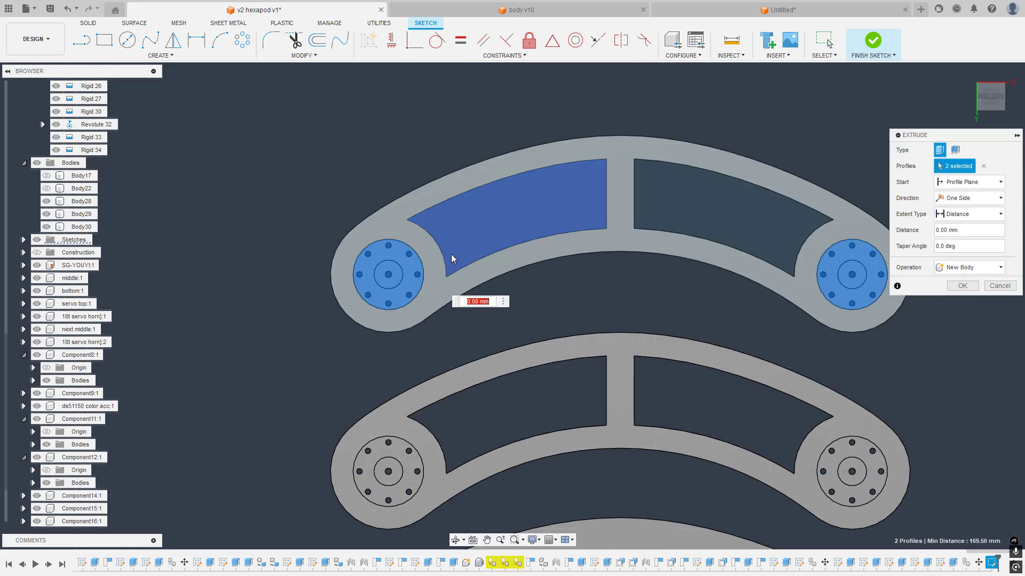
pyautogui.press('Escape')
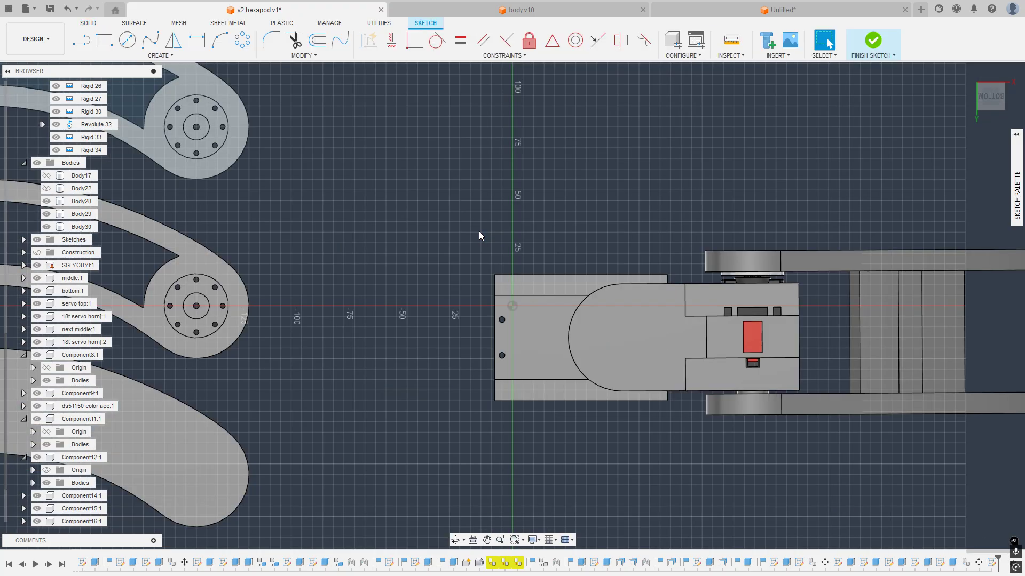
# Step: Fill both servo-horn recesses of the copied femur by extruding their circular profiles -10 mm with the Join operation
pyautogui.scroll(-3, 483, 271)
pyautogui.moveTo(366, 251); pyautogui.dragTo(710, 309, button='middle')
pyautogui.scroll(3, 527, 272)
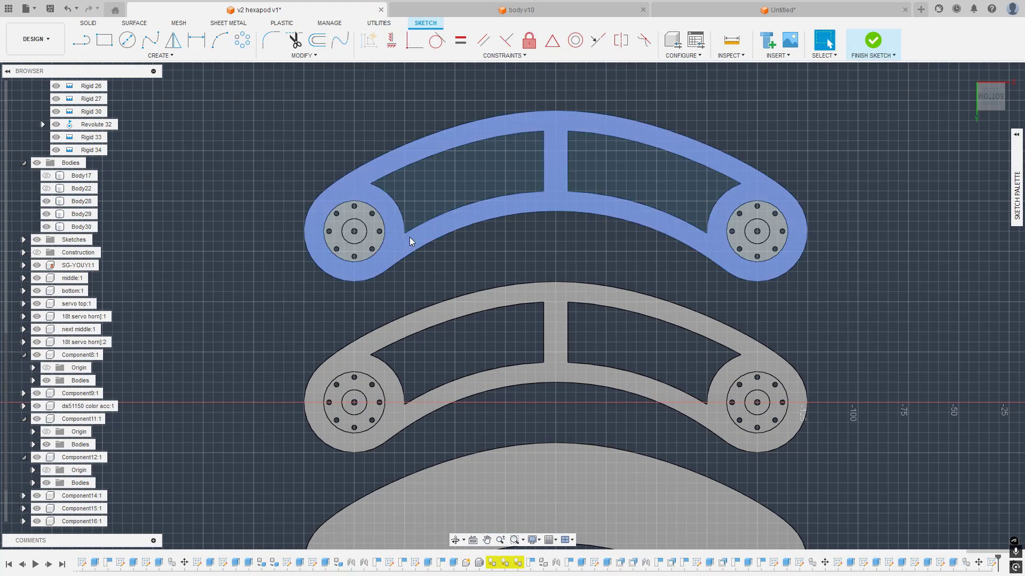
pyautogui.click(372, 231)
pyautogui.click(733, 239)
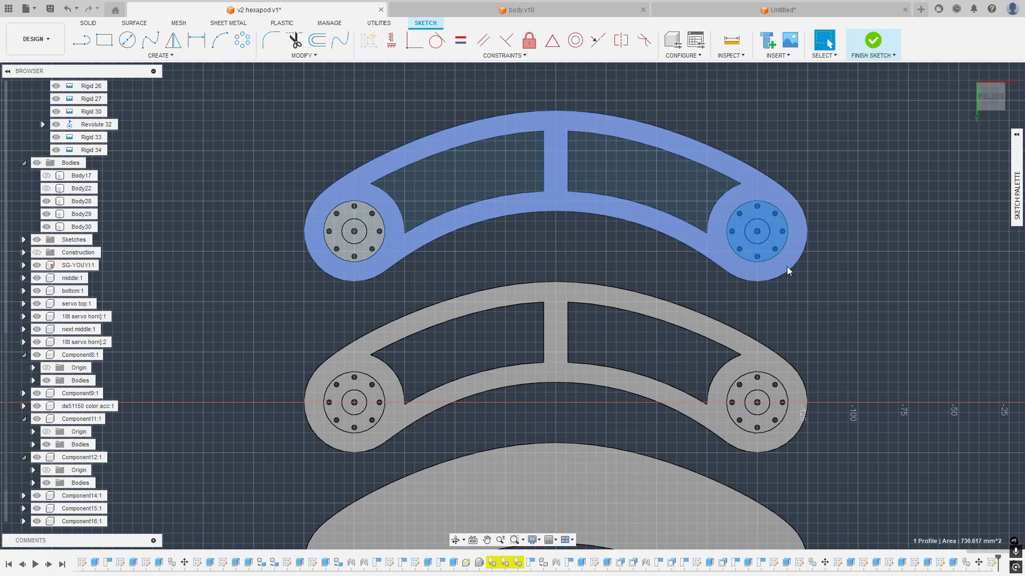
pyautogui.press('e')
pyautogui.write('-1')
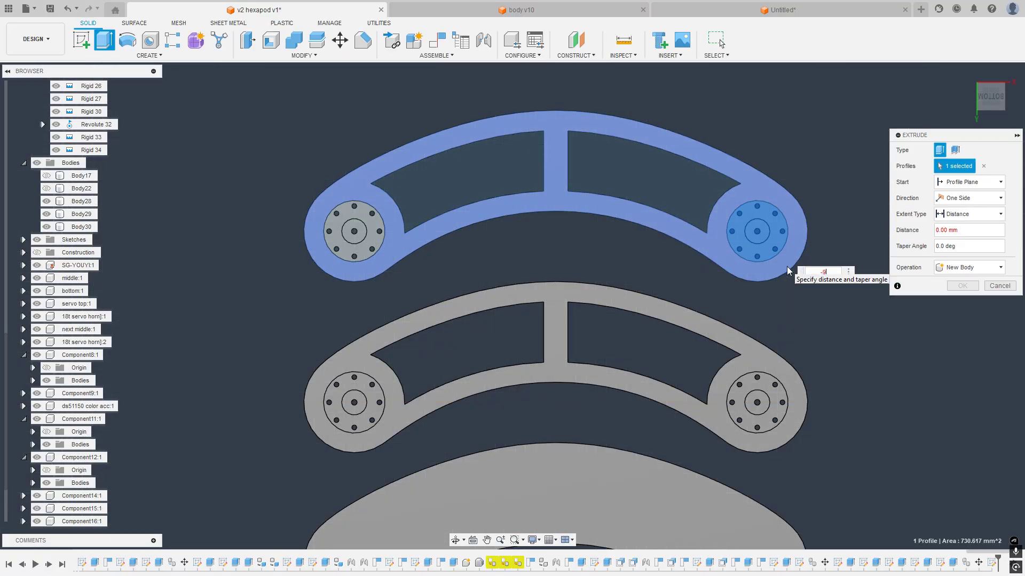
pyautogui.write('0')
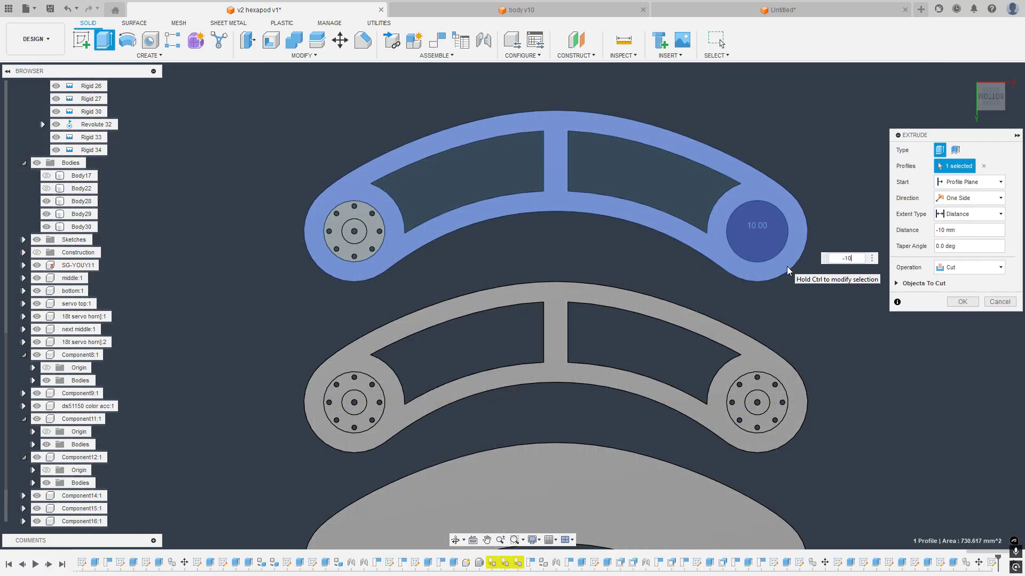
pyautogui.click(978, 267)
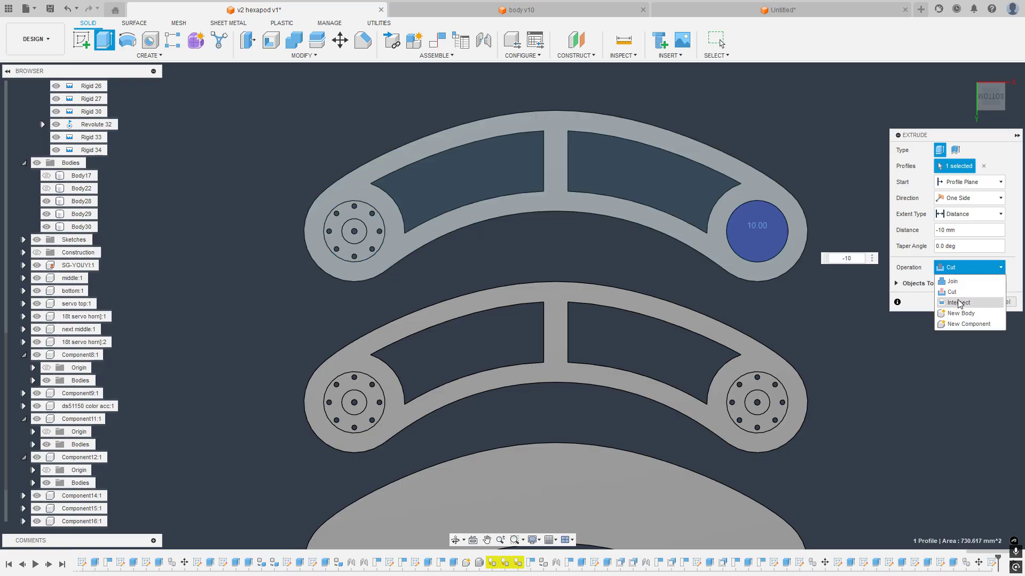
pyautogui.click(952, 281)
pyautogui.click(367, 229)
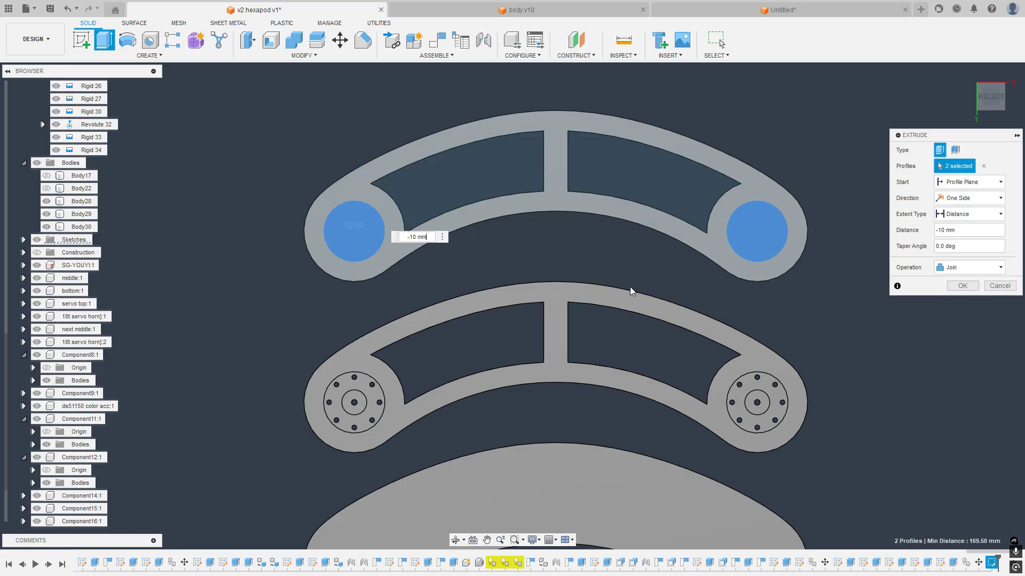
pyautogui.click(963, 286)
pyautogui.keyDown('shift'); pyautogui.moveTo(713, 269); pyautogui.dragTo(628, 17, button='middle'); pyautogui.keyUp('shift')
pyautogui.scroll(-3, 600, 186)
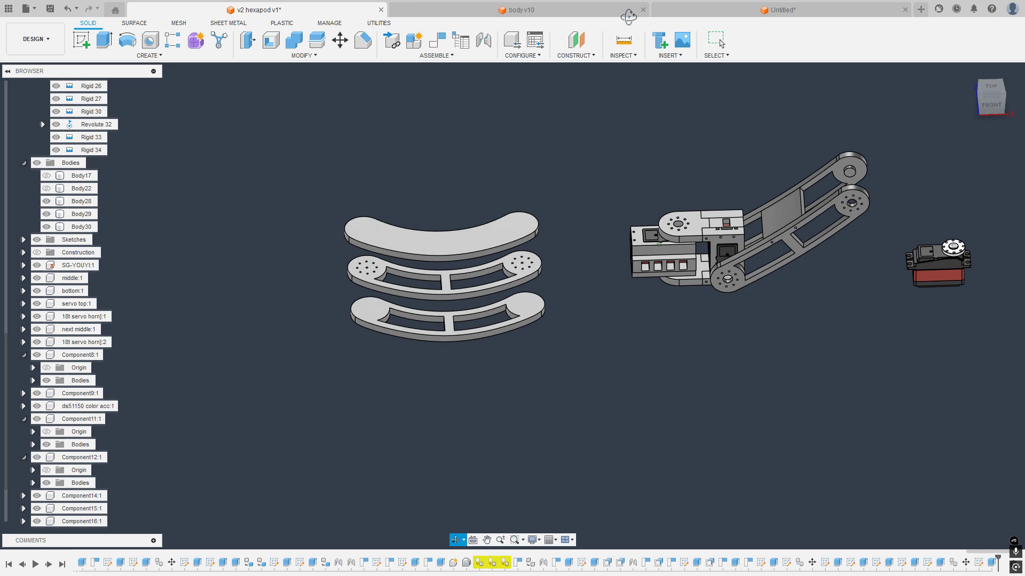
# Step: Create a sketch on the upper flat face of the windowed femur copy with the filled servo-horn recesses
pyautogui.scroll(3, 443, 213)
pyautogui.click(333, 378)
pyautogui.rightClick(333, 378)
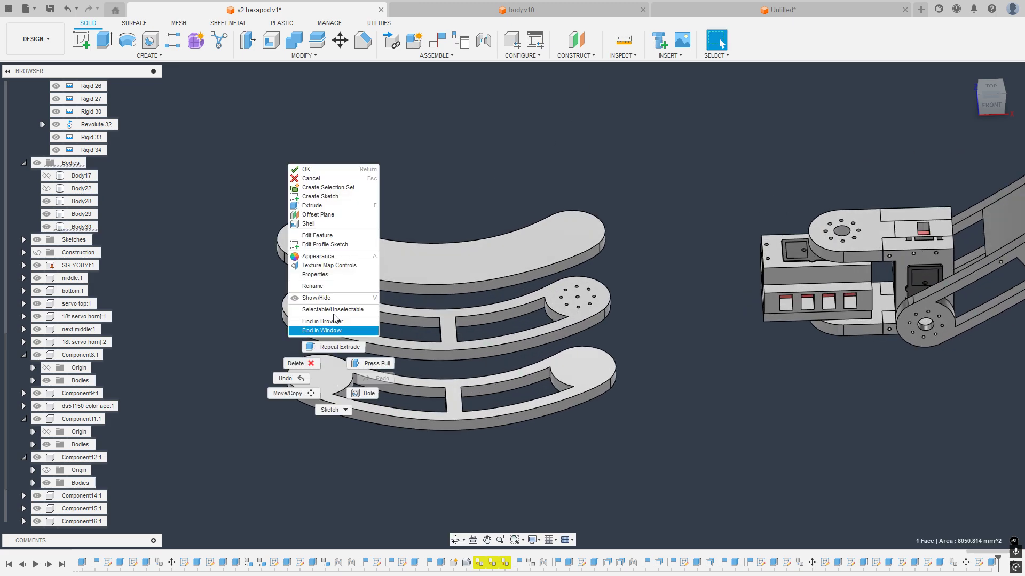
pyautogui.click(321, 197)
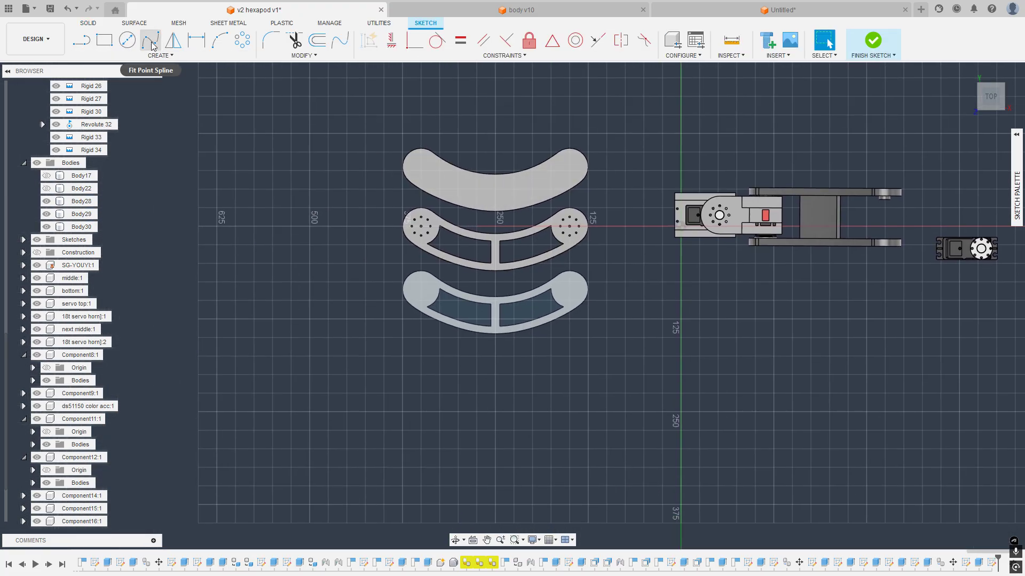
# Step: Draw a 15 mm diameter circle at the centre of each rounded end of the filled femur copy
pyautogui.press('c')
pyautogui.scroll(5, 427, 278)
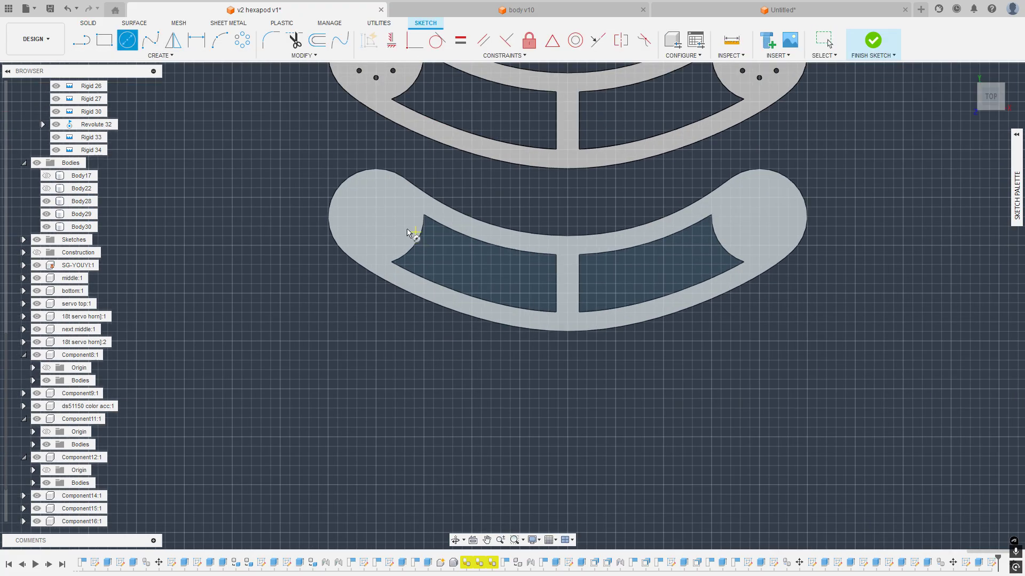
pyautogui.scroll(2, 376, 218)
pyautogui.click(378, 218)
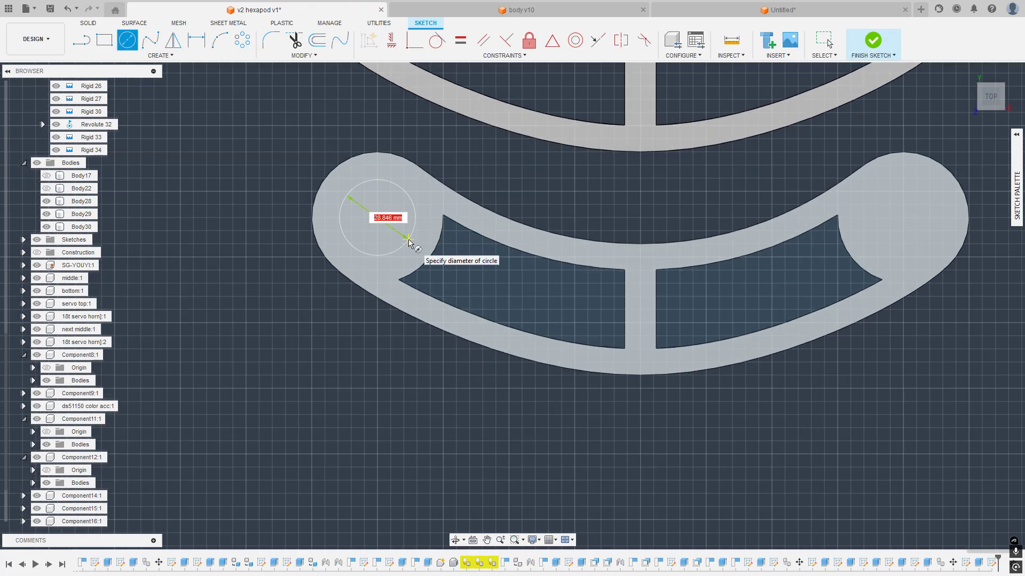
pyautogui.write('15')
pyautogui.press('Return')
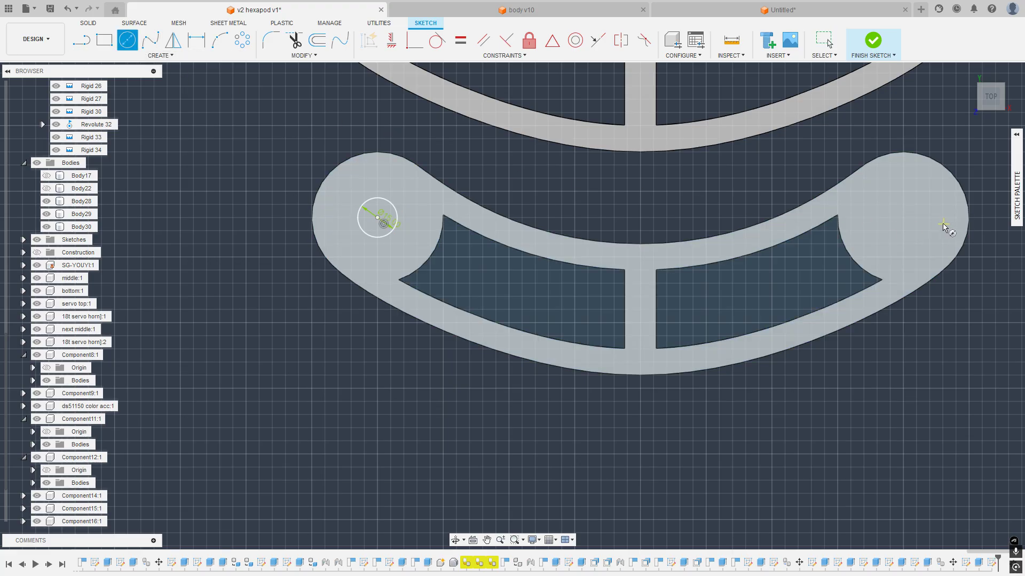
pyautogui.click(903, 219)
pyautogui.write('1')
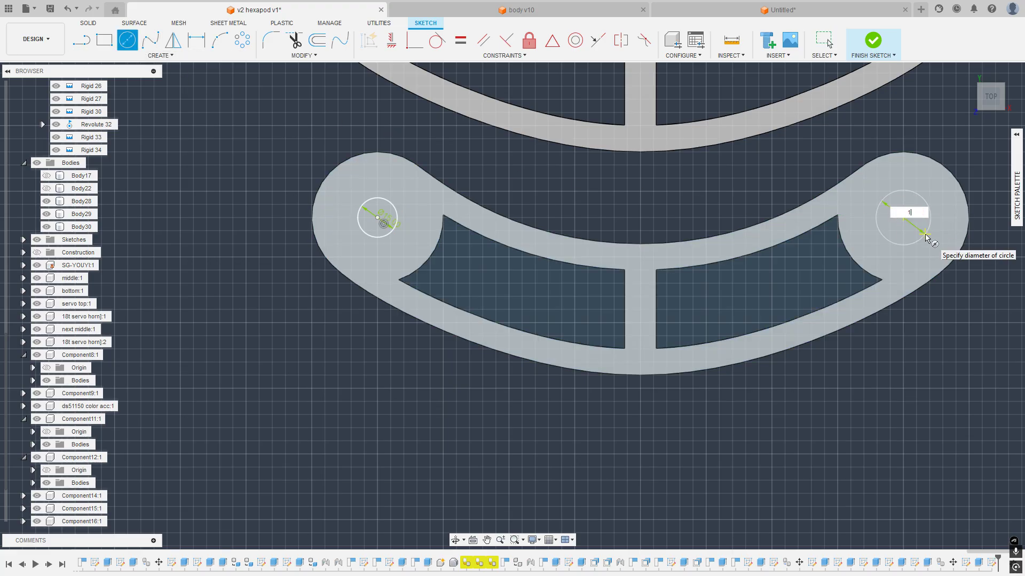
pyautogui.write('5')
pyautogui.press('Return')
pyautogui.press('Escape')
# Step: Extrude both 15 mm circle profiles upward into short round pegs on the ends of the filled femur copy
pyautogui.click(905, 207)
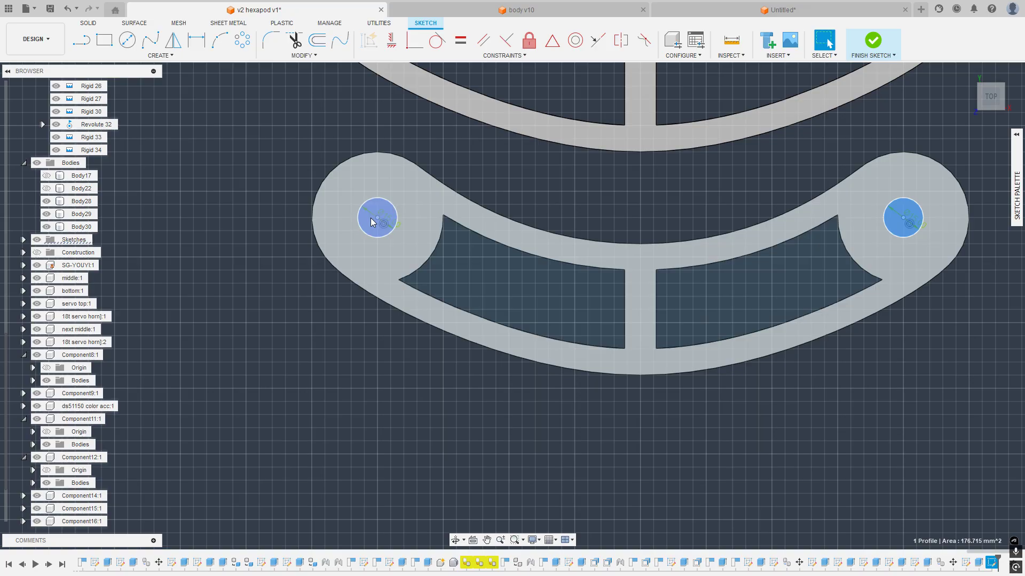
pyautogui.click(375, 209)
pyautogui.press('e')
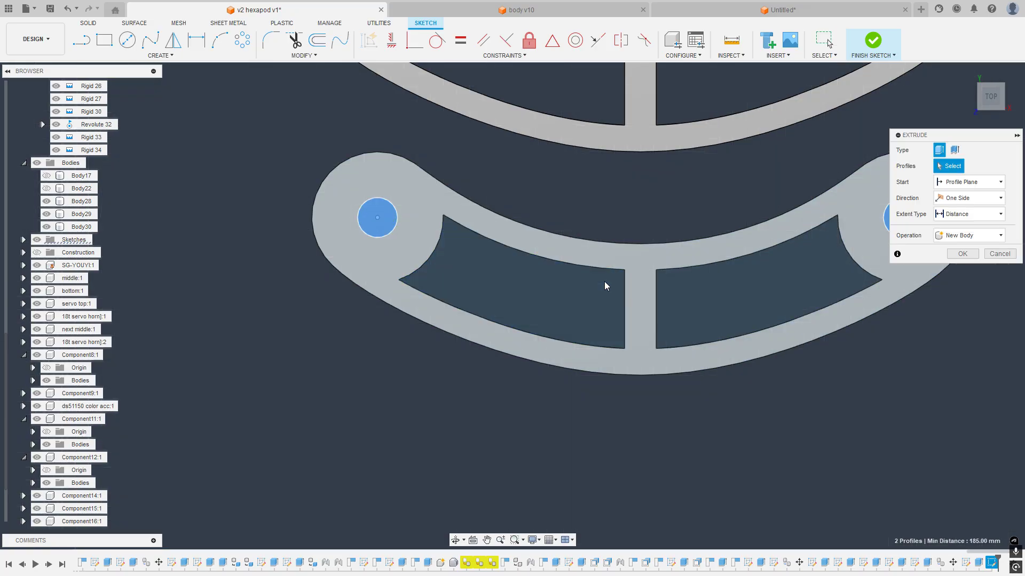
pyautogui.press('Return')
pyautogui.scroll(-3, 698, 320)
pyautogui.keyDown('shift'); pyautogui.moveTo(698, 320); pyautogui.dragTo(703, 231, button='middle'); pyautogui.keyUp('shift')
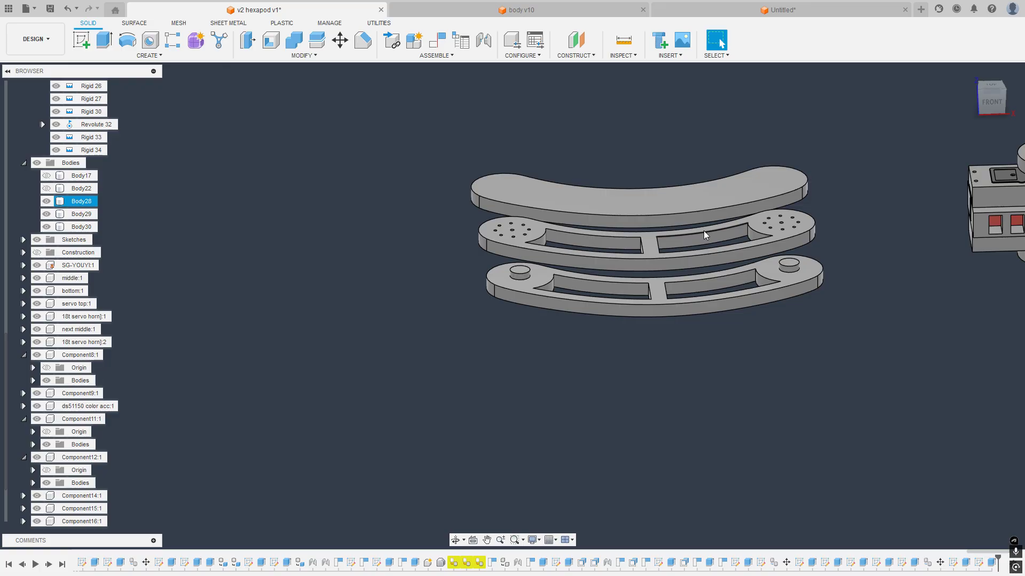
# Step: Create a sketch on the flat upper face of the femur copy with the round pegs
pyautogui.keyDown('shift'); pyautogui.moveTo(703, 230); pyautogui.dragTo(528, 268, button='middle'); pyautogui.keyUp('shift')
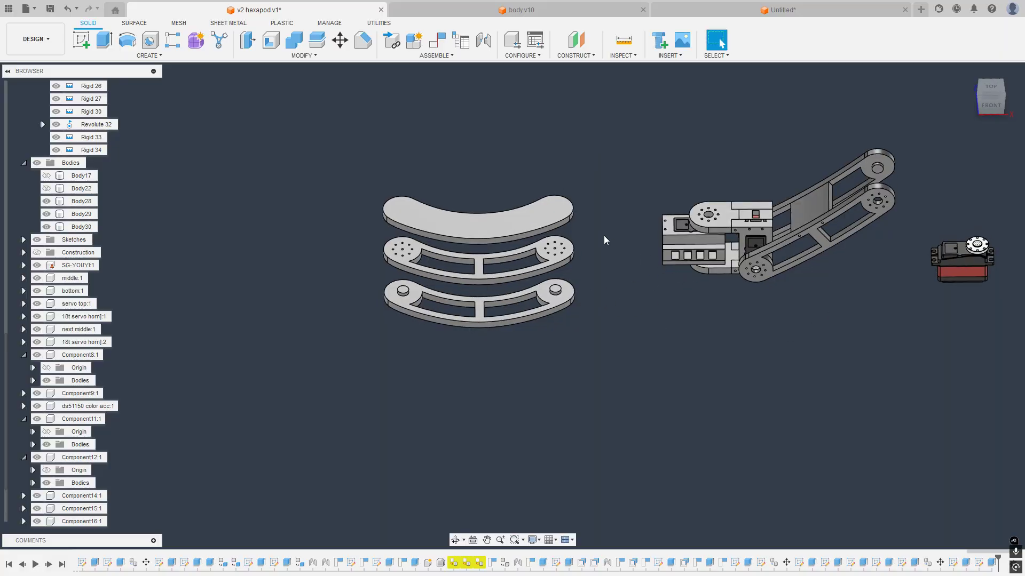
pyautogui.keyDown('shift'); pyautogui.moveTo(601, 232); pyautogui.dragTo(646, 250, button='middle'); pyautogui.keyUp('shift')
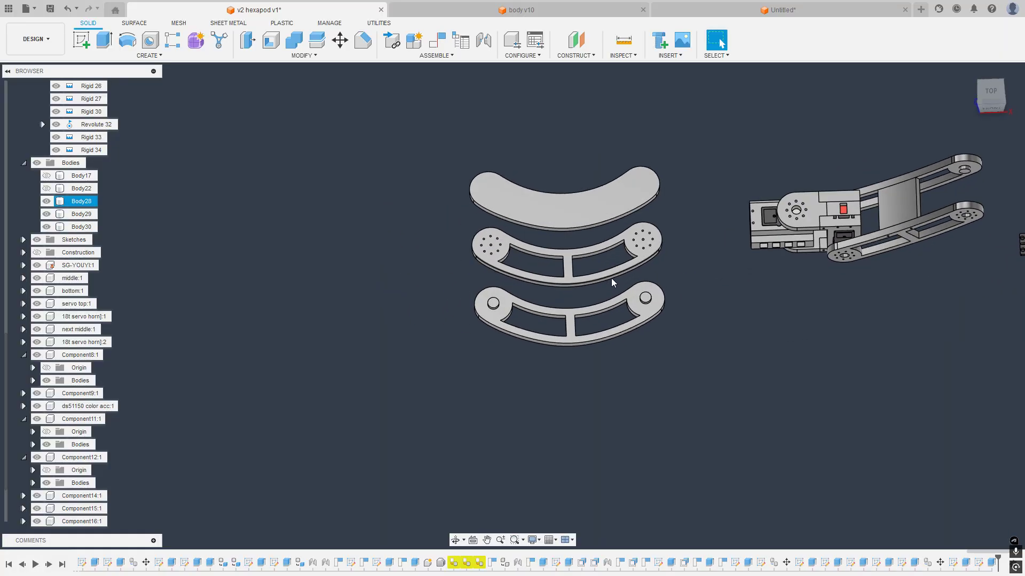
pyautogui.keyDown('shift'); pyautogui.moveTo(737, 321); pyautogui.dragTo(738, 297, button='middle'); pyautogui.keyUp('shift')
pyautogui.scroll(5, 562, 326)
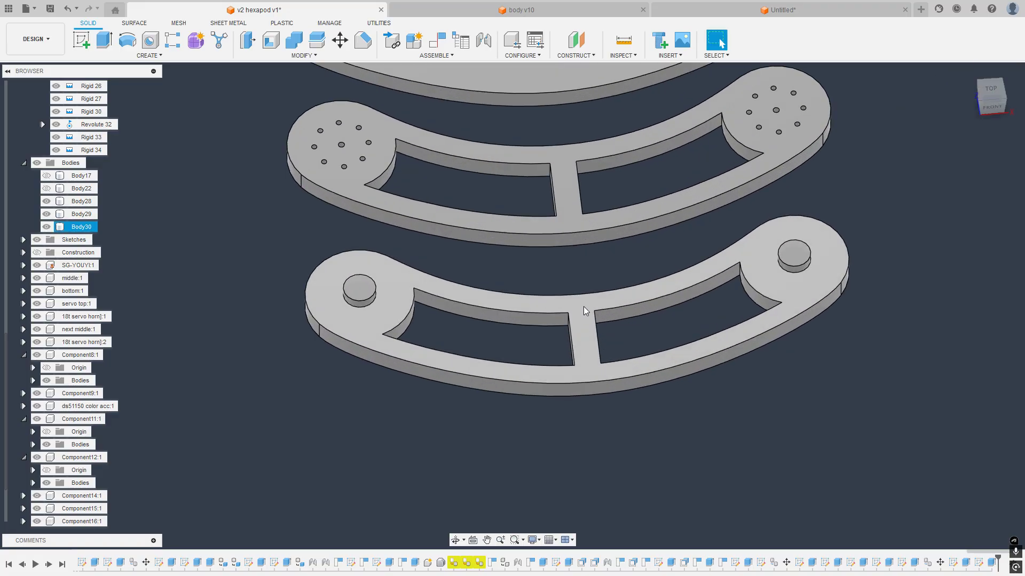
pyautogui.rightClick(579, 306)
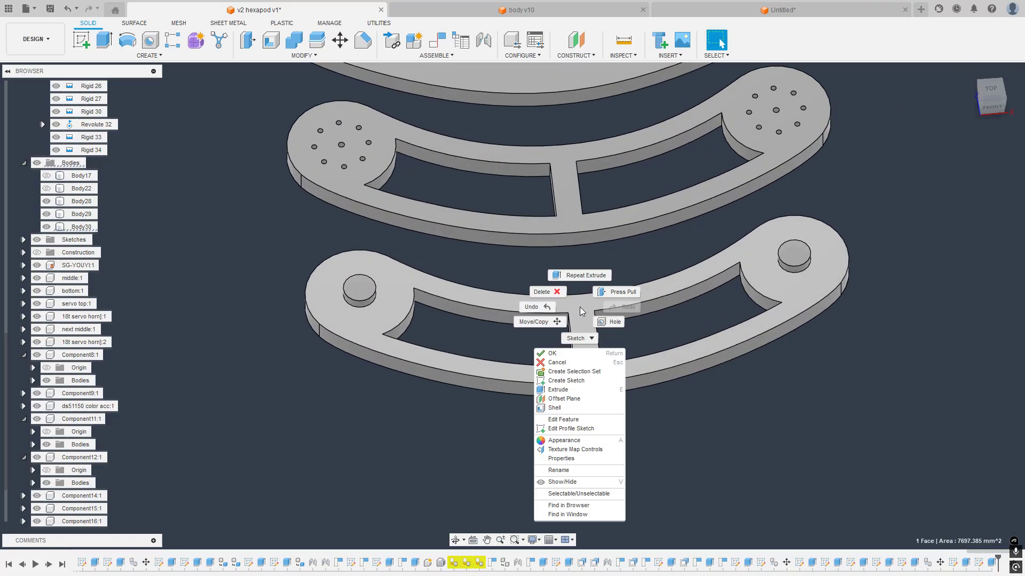
pyautogui.click(556, 383)
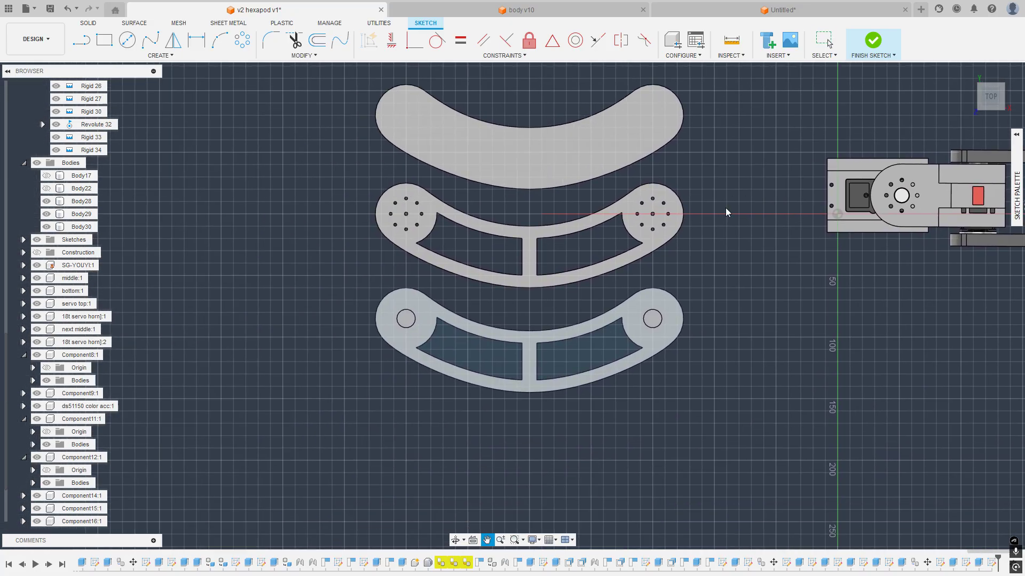
# Step: Draw a 12 mm construction line across the centre rib and a vertical centreline about 39.9 mm long from its midpoint past the concave edge
pyautogui.scroll(8, 505, 332)
pyautogui.scroll(-6, 441, 257)
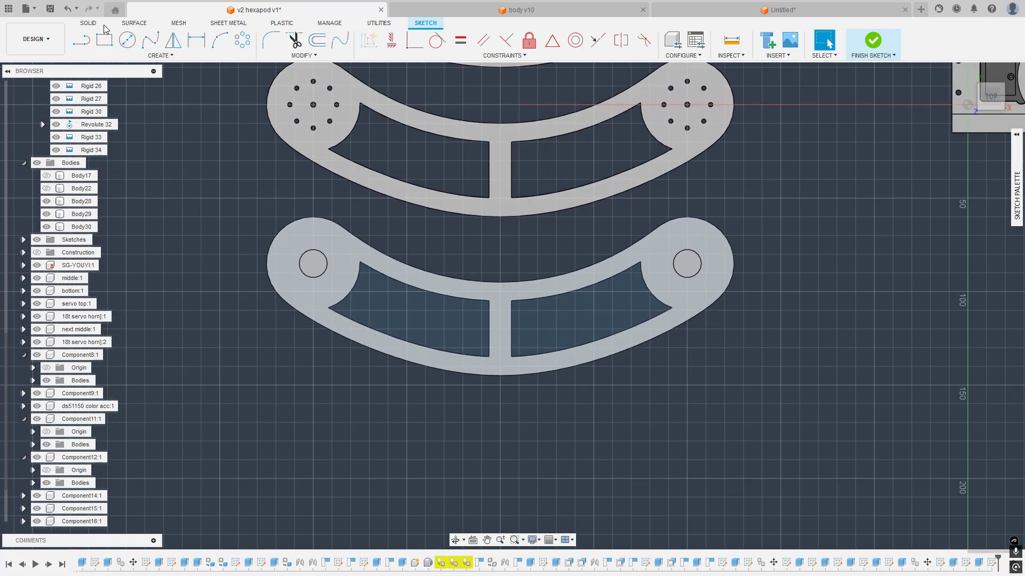
pyautogui.press('l')
pyautogui.click(489, 329)
pyautogui.click(511, 330)
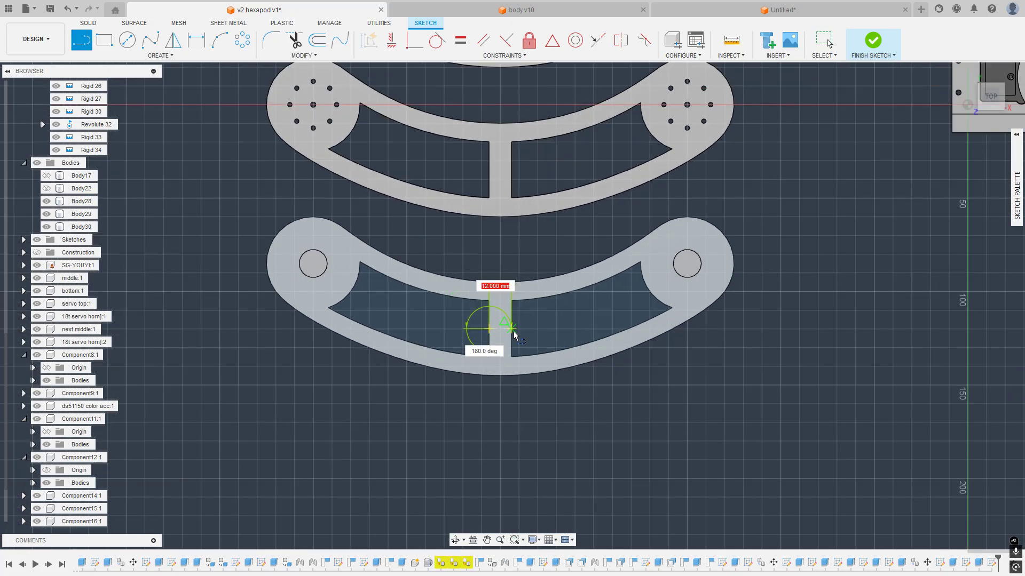
pyautogui.press('Escape')
pyautogui.click(83, 41)
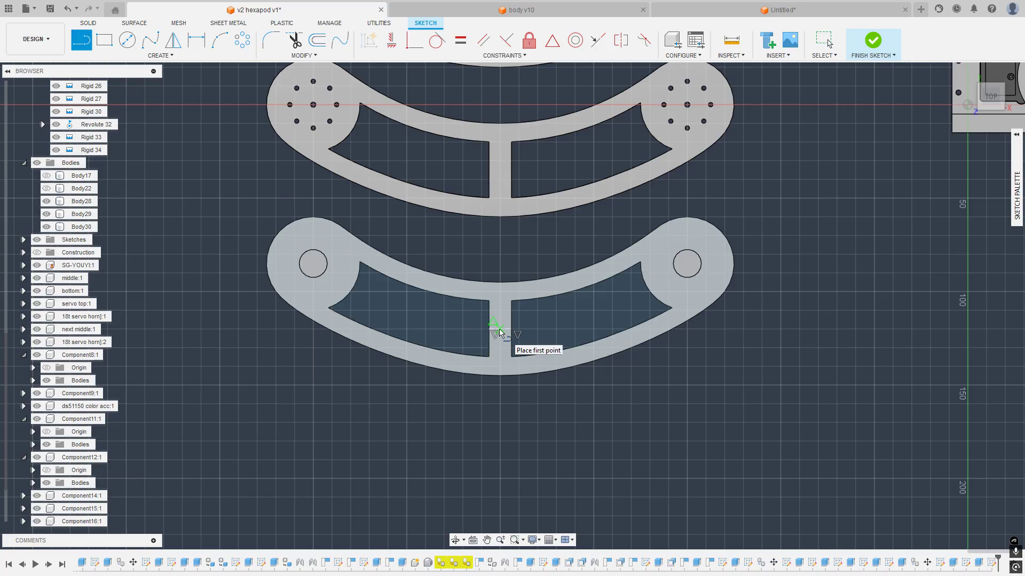
pyautogui.click(500, 332)
pyautogui.click(501, 251)
# Step: Draw a vertical construction line parallel to the centreline, about 35 mm to its left, from above the concave edge into the left window
pyautogui.scroll(-3, 501, 261)
pyautogui.moveTo(502, 275)
pyautogui.mouseDown(button='middle')
pyautogui.moveTo(504, 314)
pyautogui.moveTo(453, 277)
pyautogui.mouseUp(button='middle')
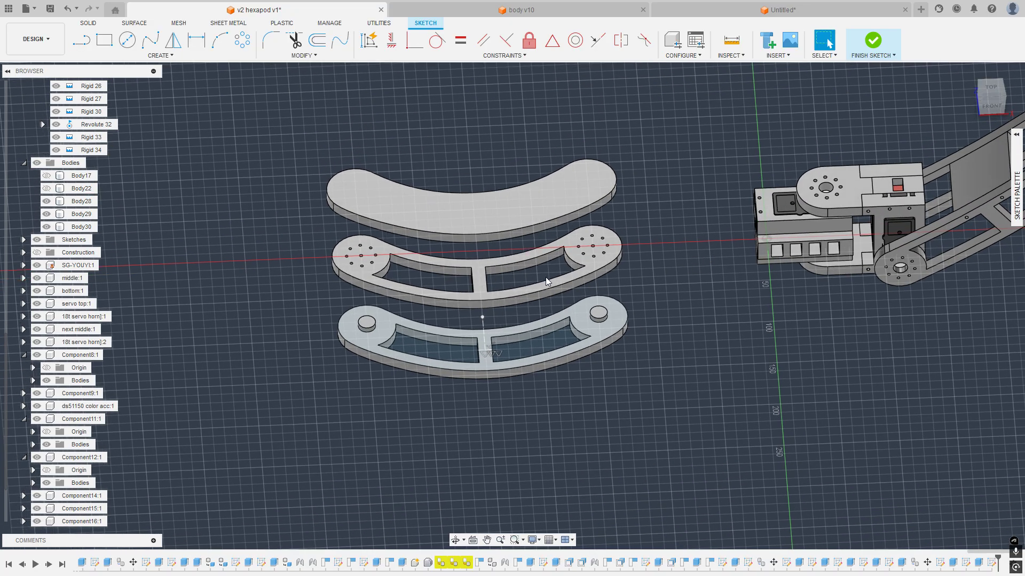
pyautogui.scroll(2, 546, 277)
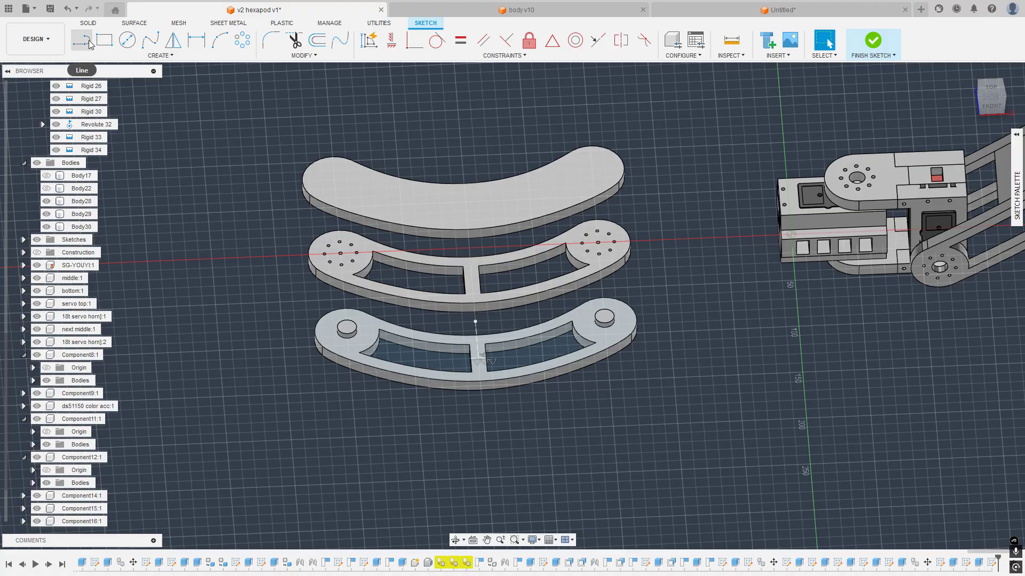
pyautogui.scroll(-3, 511, 168)
pyautogui.scroll(5, 236, 139)
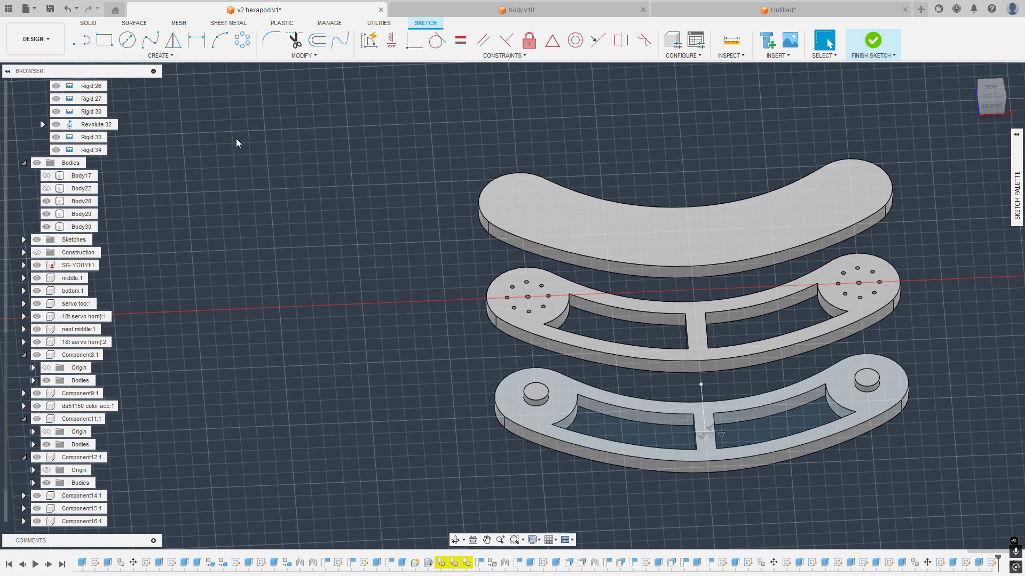
pyautogui.click(84, 45)
pyautogui.scroll(-3, 504, 204)
pyautogui.keyDown('shift'); pyautogui.moveTo(578, 246); pyautogui.dragTo(581, 195, button='middle'); pyautogui.keyUp('shift')
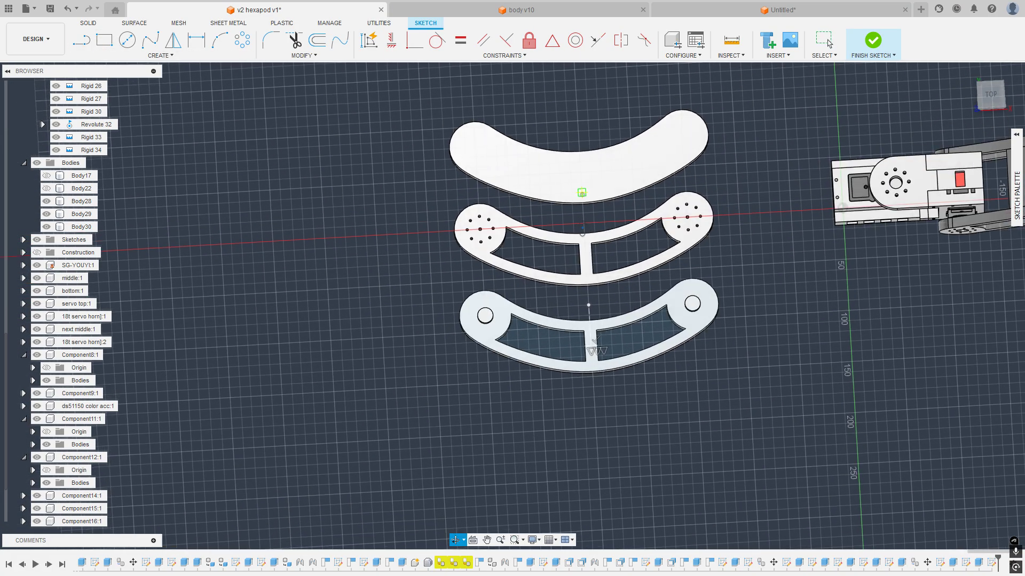
pyautogui.click(991, 96)
pyautogui.scroll(5, 526, 315)
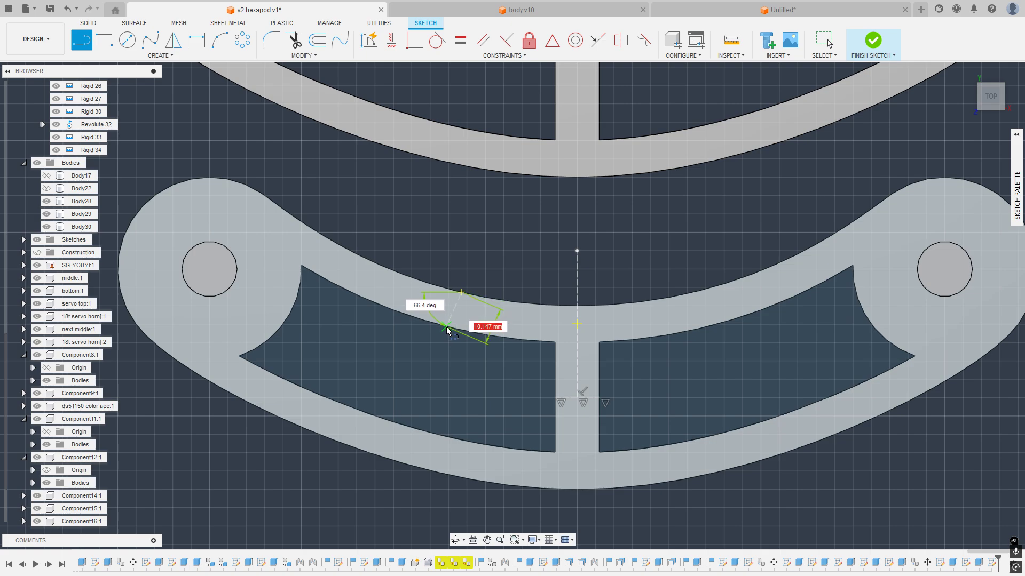
pyautogui.press('Escape')
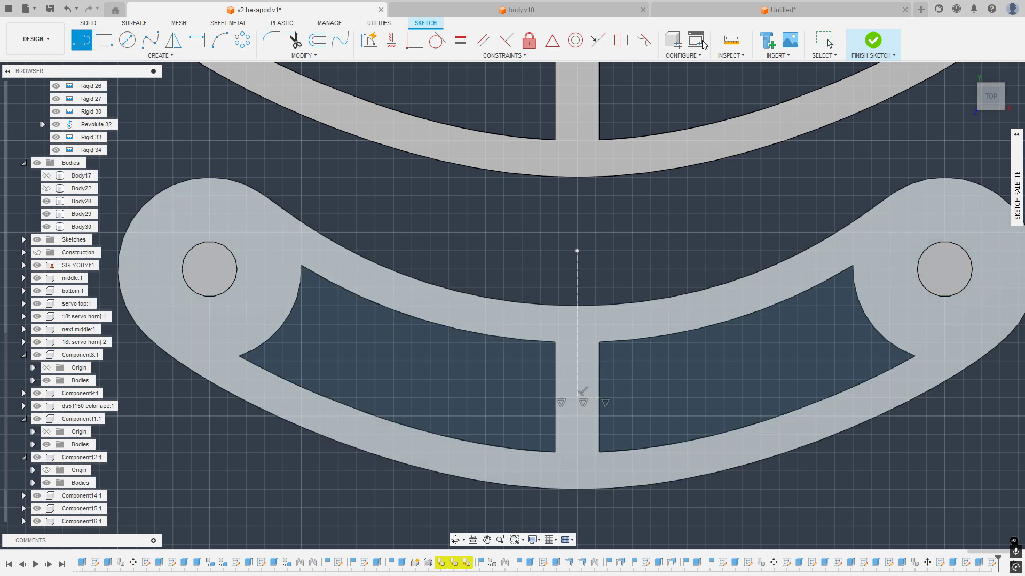
pyautogui.click(448, 250)
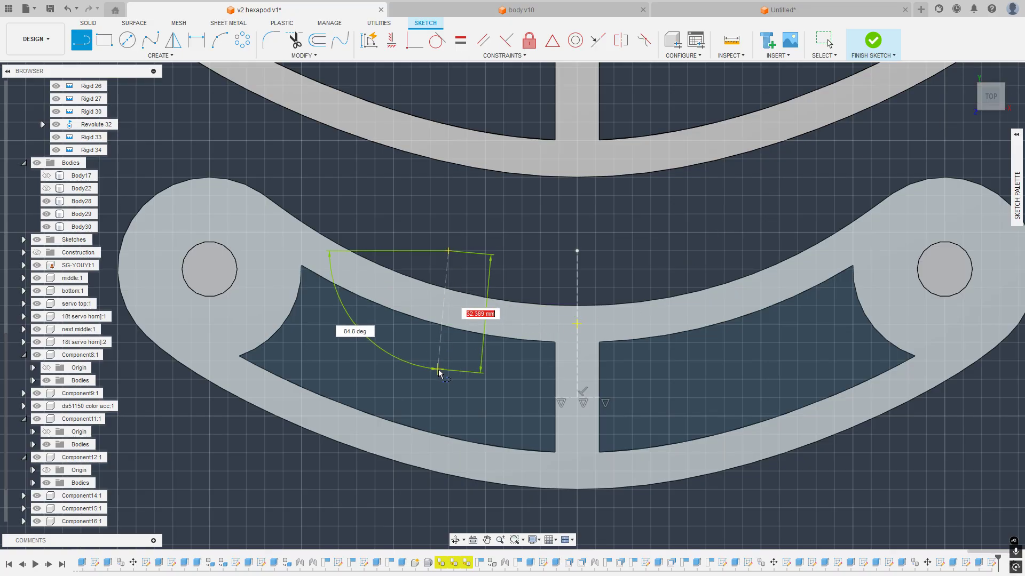
pyautogui.click(448, 373)
pyautogui.press('Escape')
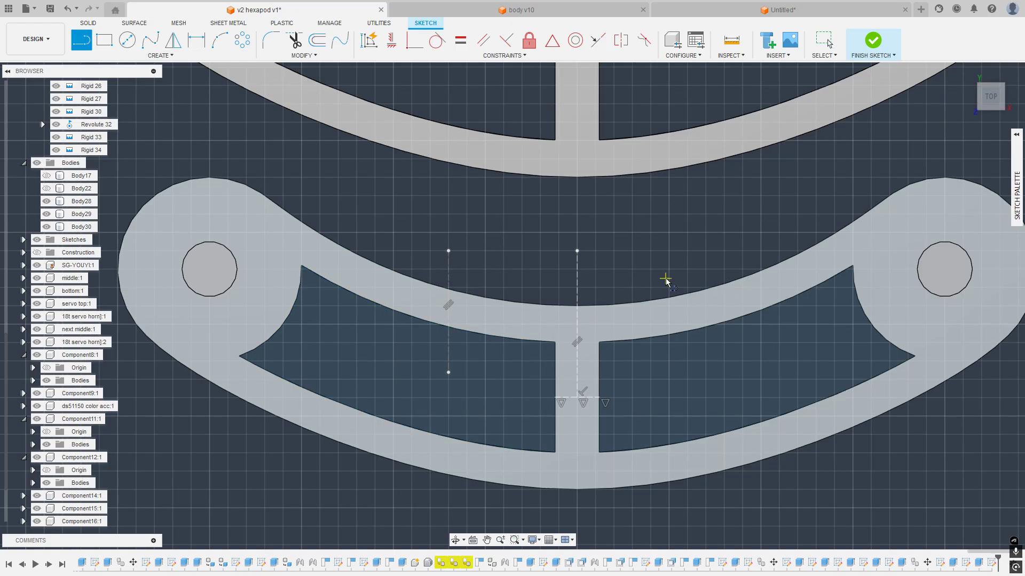
# Step: Dimension the distance between the left construction line and the centreline as 25 mm
pyautogui.press('d')
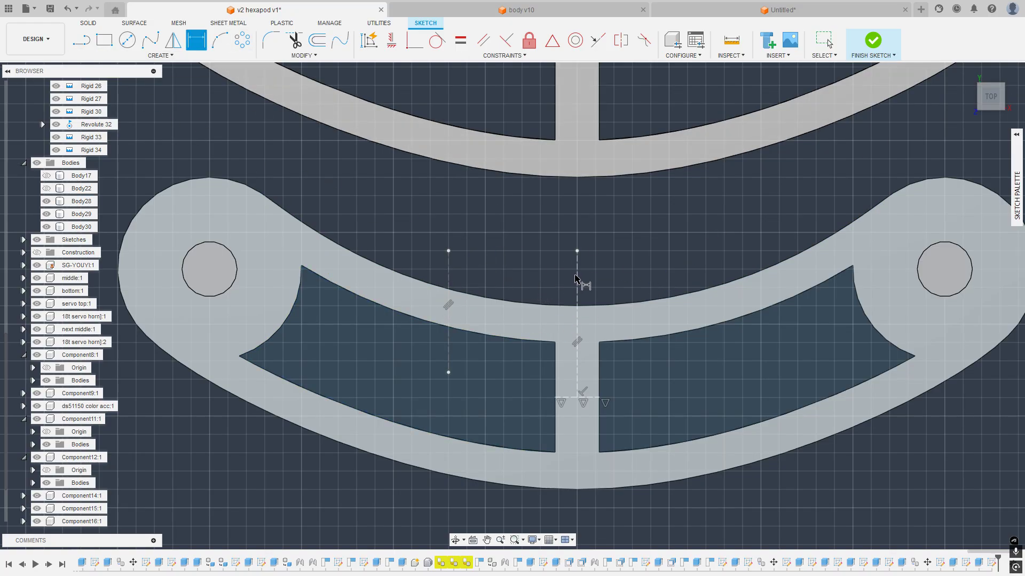
pyautogui.click(576, 278)
pyautogui.click(448, 277)
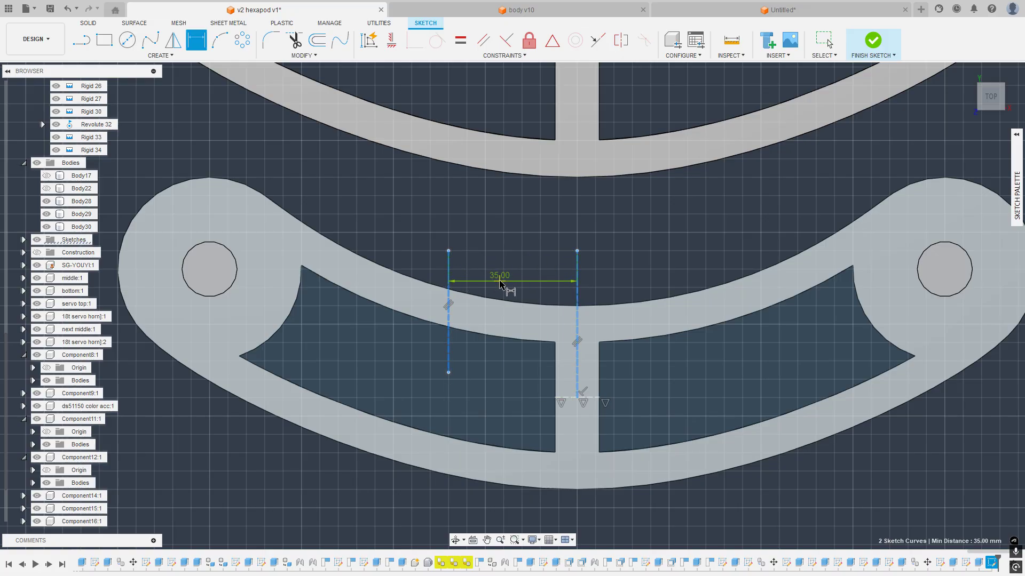
pyautogui.click(501, 281)
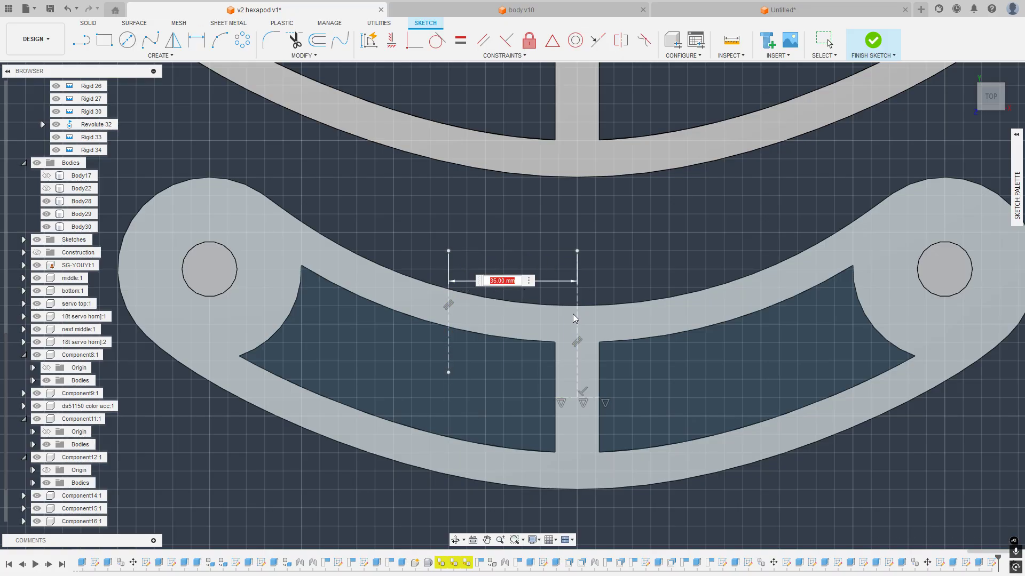
pyautogui.write('20')
pyautogui.press('Return')
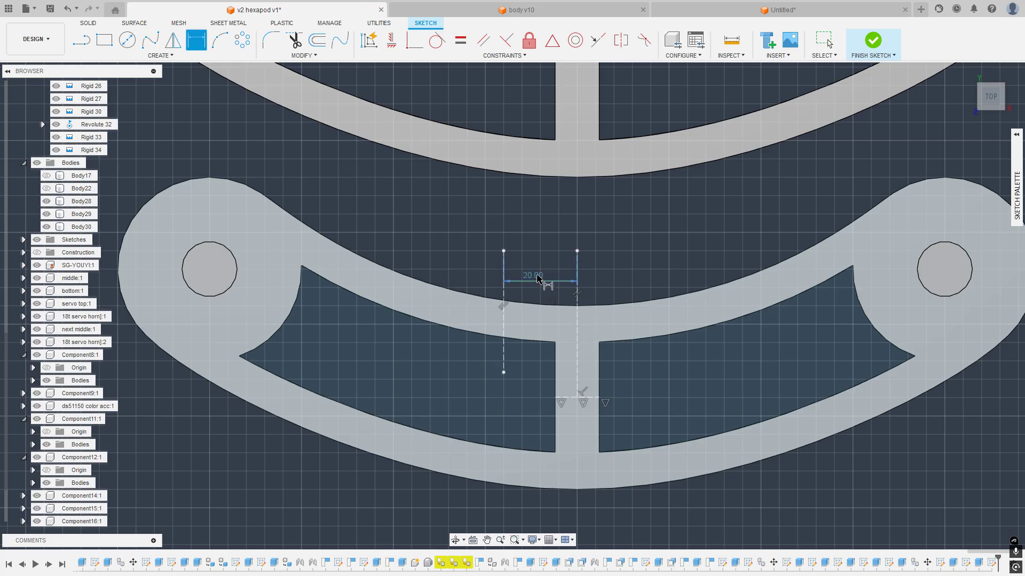
pyautogui.doubleClick(537, 278)
pyautogui.write('25')
pyautogui.press('Return')
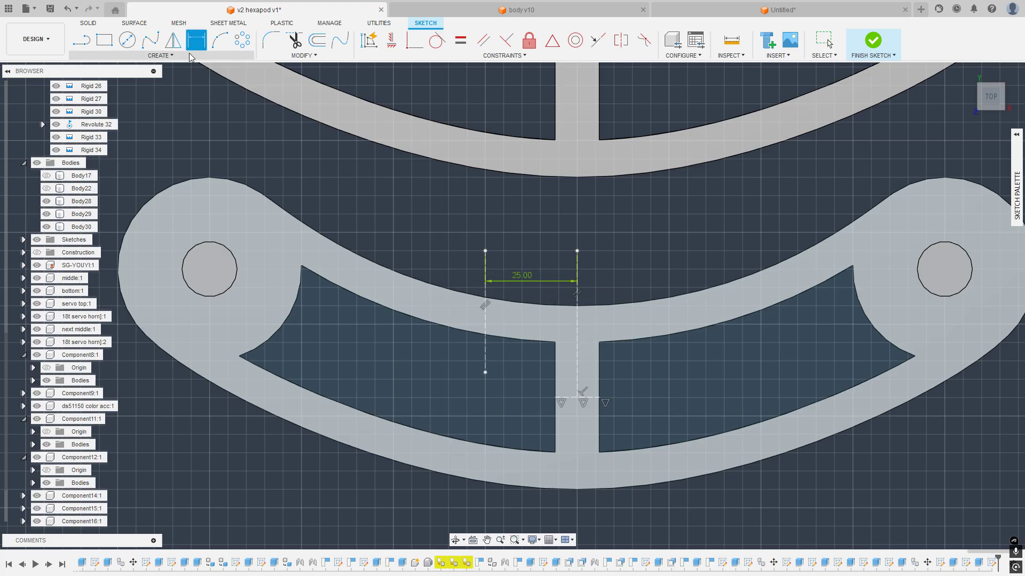
# Step: Mirror the left construction line about the vertical centreline to the other side of the rib
pyautogui.click(173, 40)
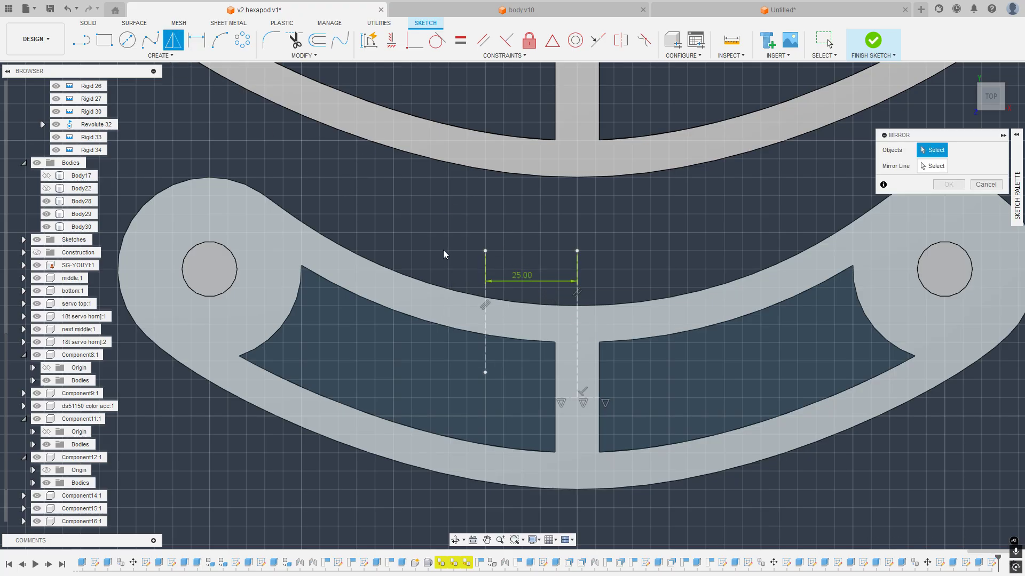
pyautogui.click(486, 297)
pyautogui.click(577, 304)
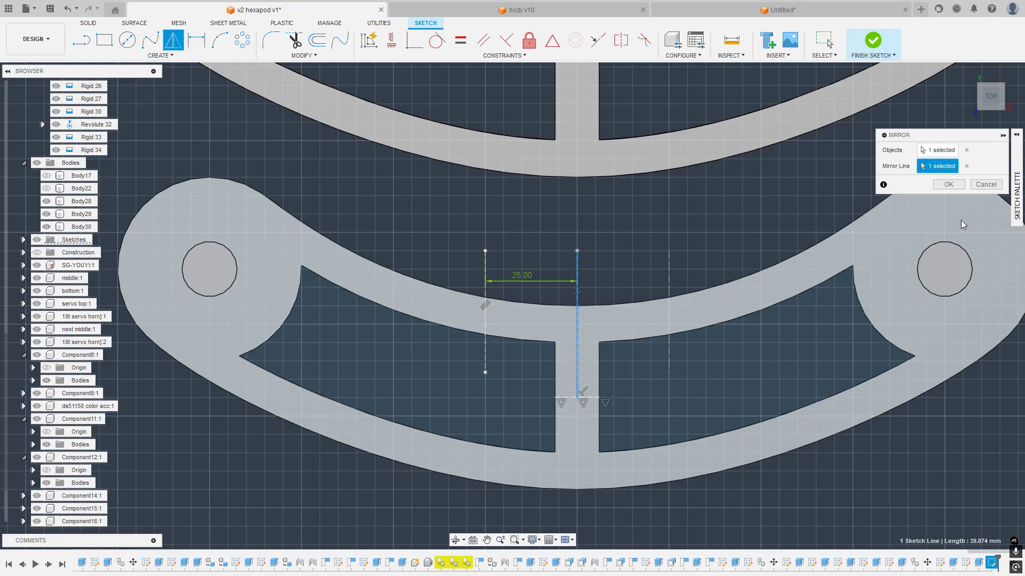
pyautogui.click(954, 184)
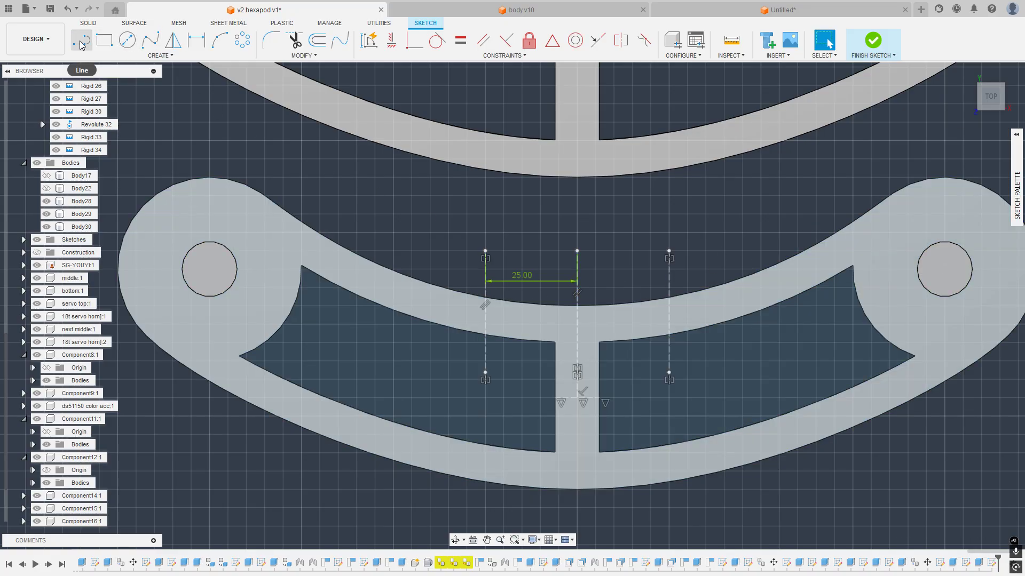
pyautogui.click(219, 40)
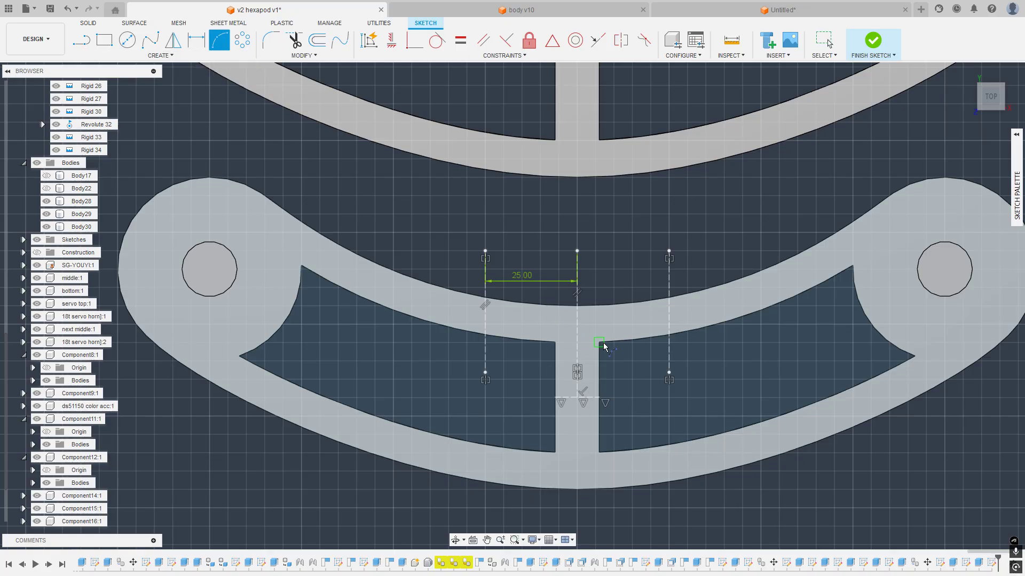
pyautogui.click(603, 345)
pyautogui.press('Escape')
pyautogui.scroll(3, 578, 347)
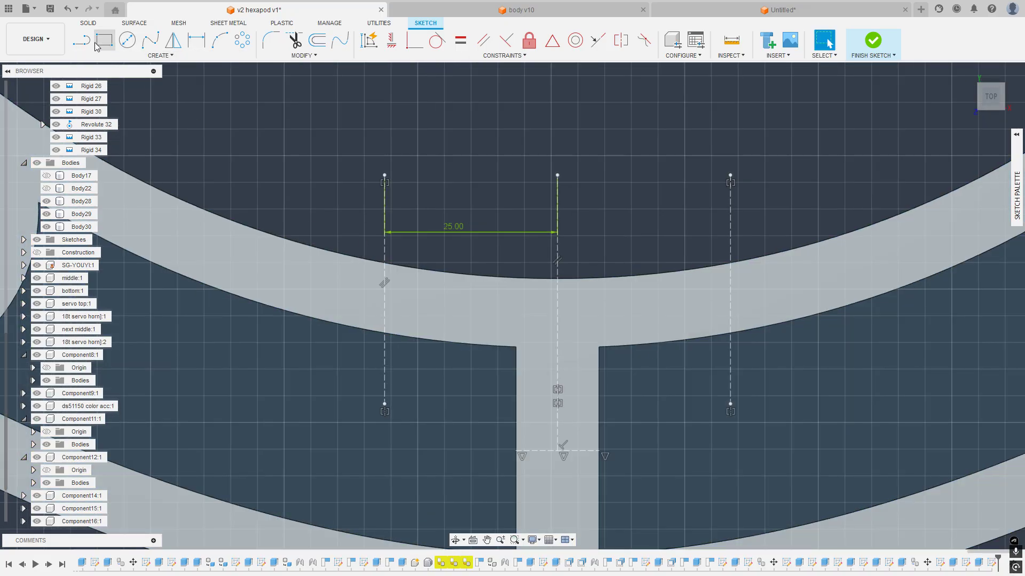
# Step: Offset the femur's concave edge by -10 mm into the body and convert the offset curve to a solid sketch line
pyautogui.scroll(-3, 275, 172)
pyautogui.moveTo(291, 186); pyautogui.dragTo(355, 226, button='middle')
pyautogui.click(531, 274)
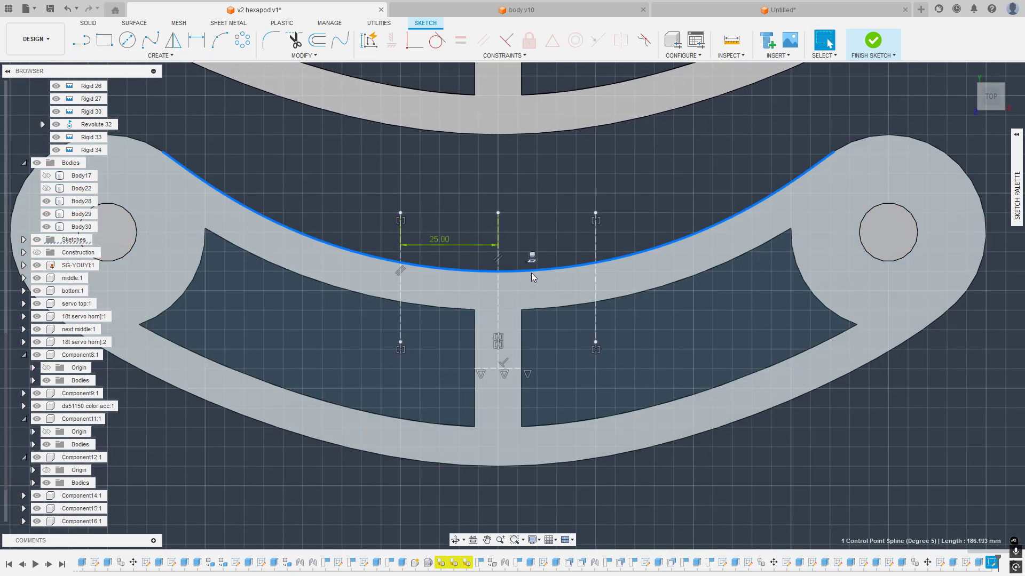
pyautogui.write('o-10')
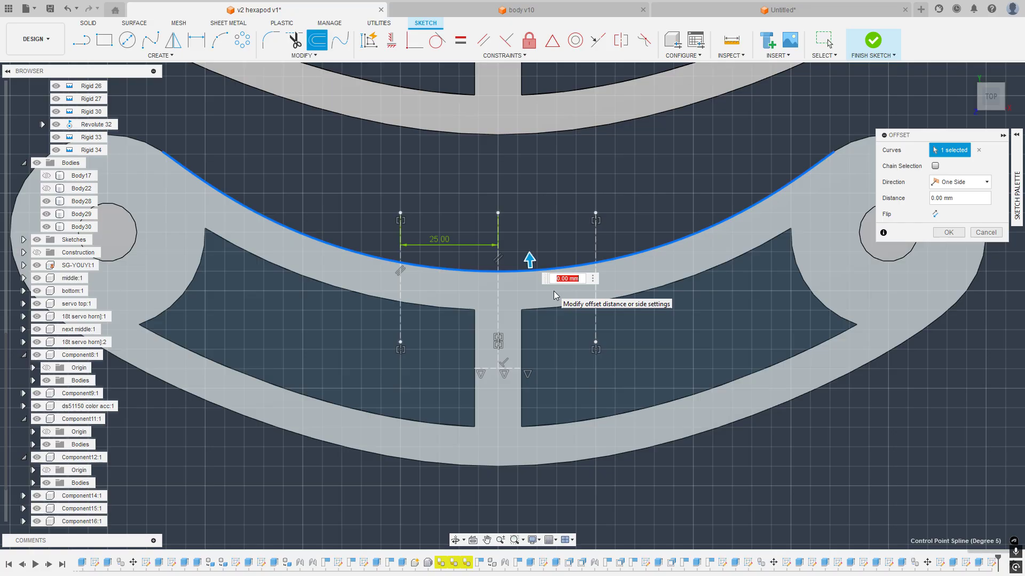
pyautogui.press('Return')
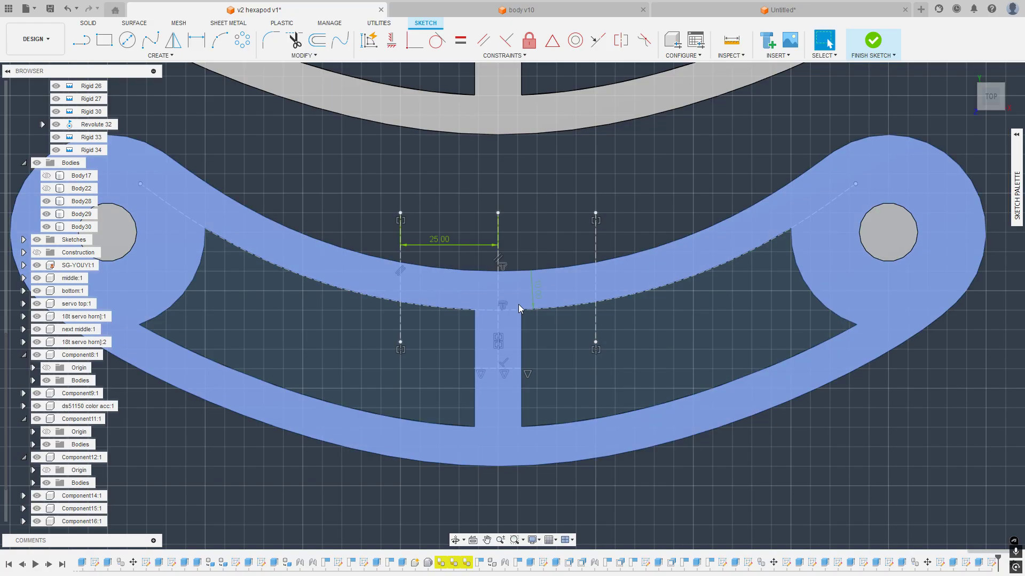
pyautogui.click(509, 312)
pyautogui.press('x')
pyautogui.click(666, 181)
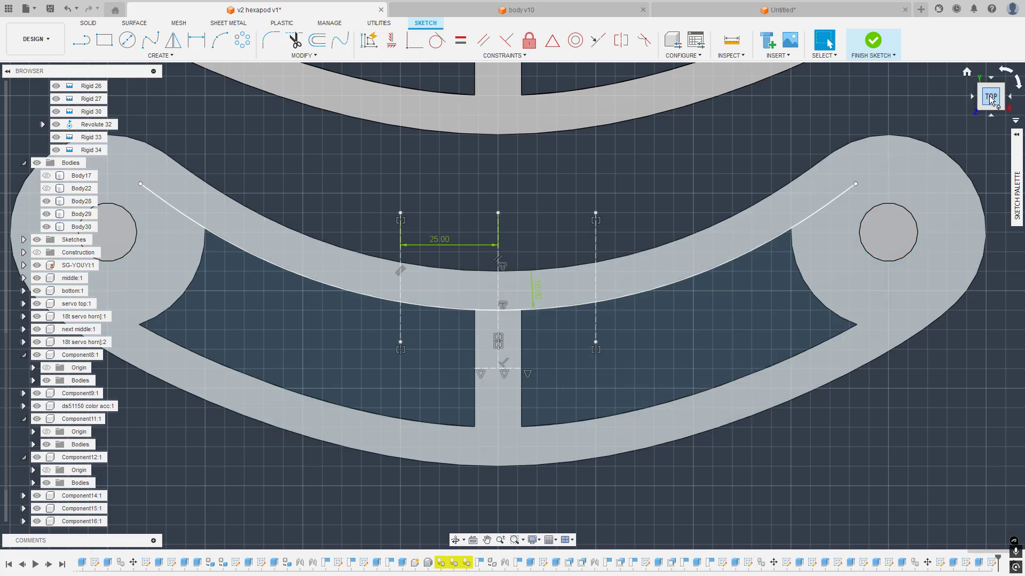
# Step: Convert the two vertical construction lines on either side of the centre rib to solid sketch lines
pyautogui.scroll(3, 598, 315)
pyautogui.moveTo(594, 316); pyautogui.dragTo(690, 340, button='middle')
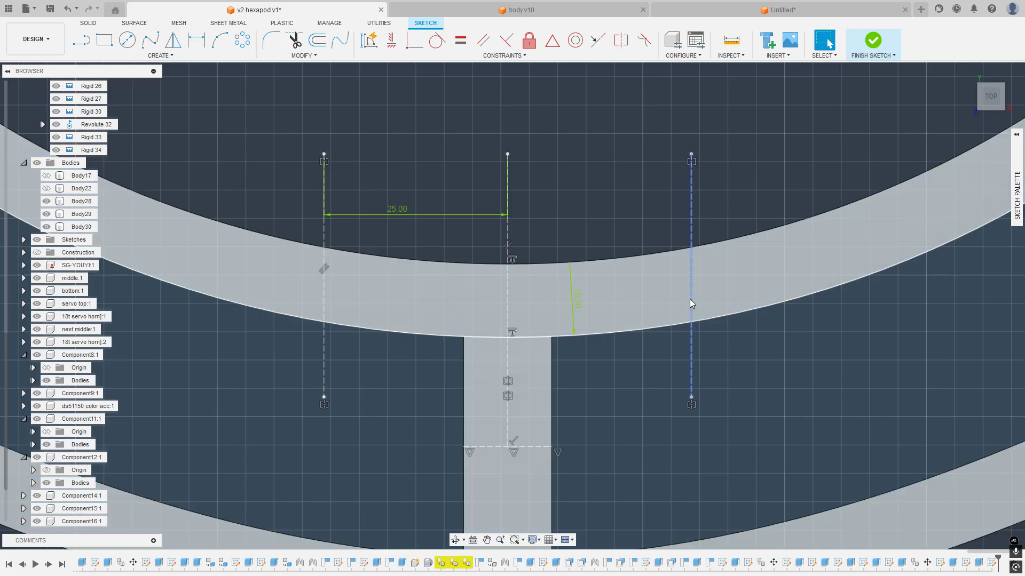
pyautogui.click(690, 299)
pyautogui.keyDown('ctrl'); pyautogui.click(326, 288); pyautogui.keyUp('ctrl')
pyautogui.press('x')
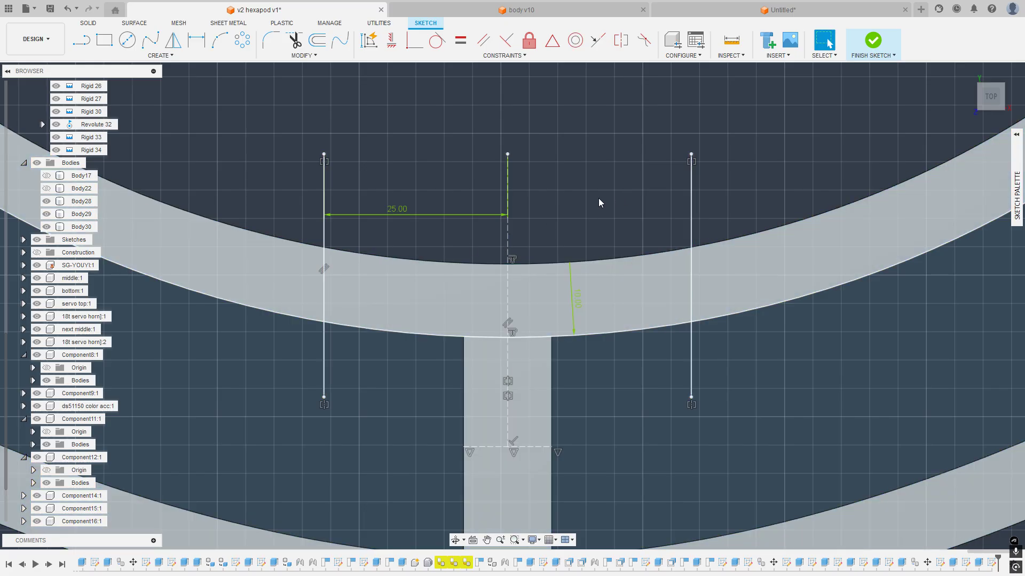
pyautogui.scroll(-8, 552, 272)
pyautogui.click(553, 271)
pyautogui.press('e')
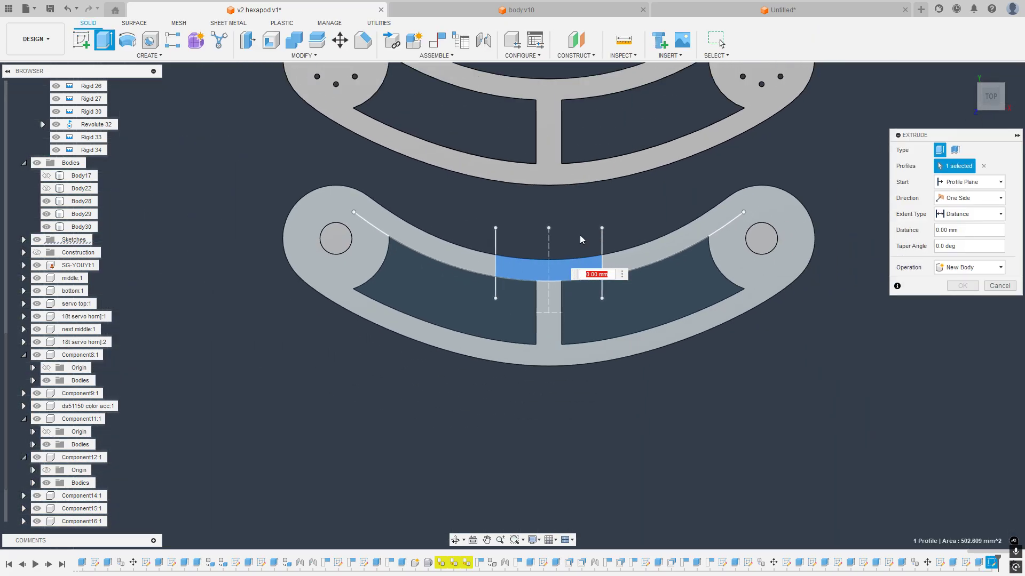
# Step: Measure the centre spacer between the two femur plates on the assembled leg
pyautogui.scroll(-6, 580, 238)
pyautogui.moveTo(622, 280); pyautogui.dragTo(371, 290, button='middle')
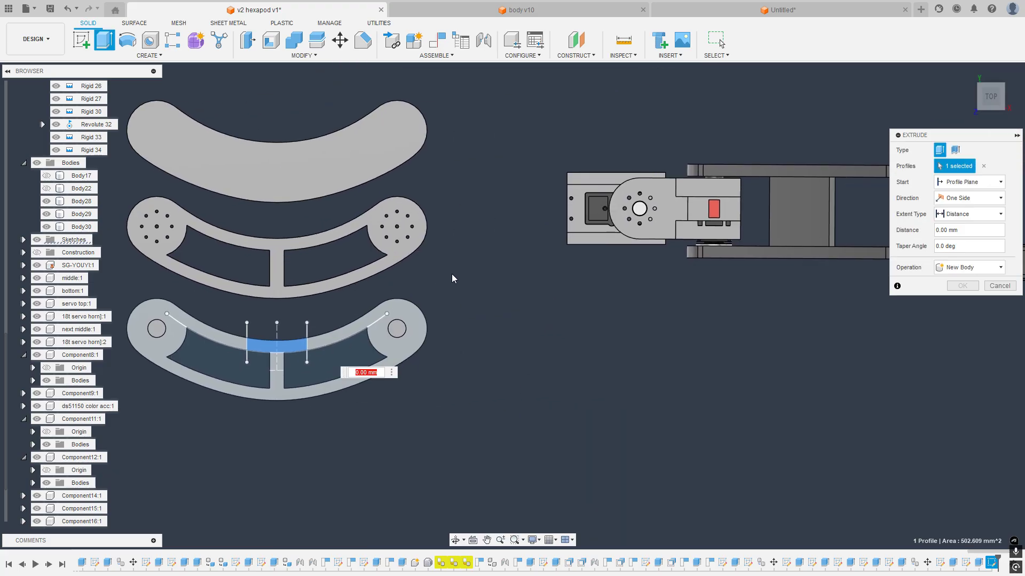
pyautogui.keyDown('shift'); pyautogui.moveTo(451, 278); pyautogui.dragTo(692, 281, button='middle'); pyautogui.keyUp('shift')
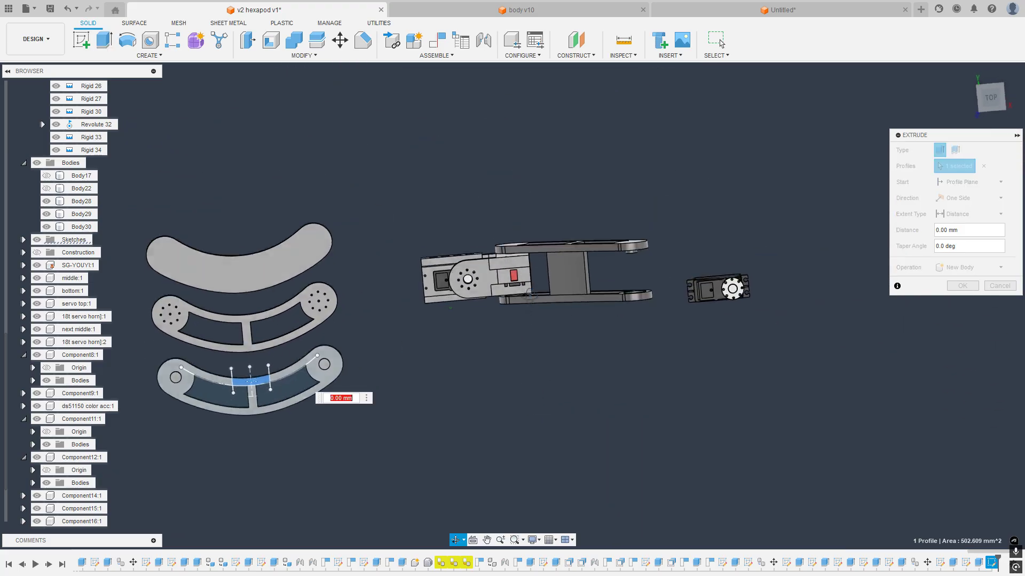
pyautogui.keyDown('shift'); pyautogui.moveTo(529, 295); pyautogui.dragTo(549, 274, button='middle'); pyautogui.keyUp('shift')
pyautogui.scroll(5, 548, 274)
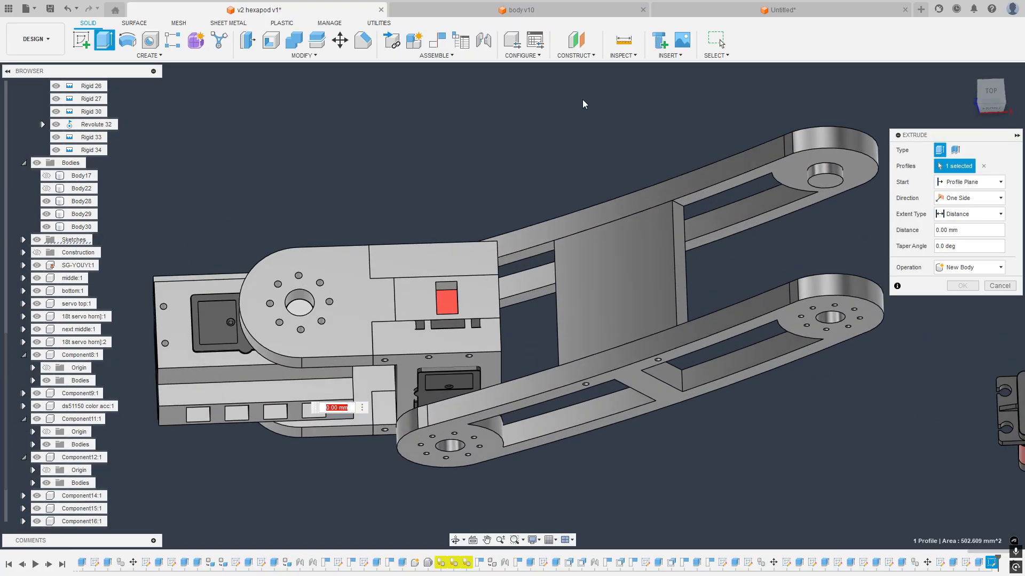
pyautogui.click(630, 45)
pyautogui.scroll(5, 524, 283)
pyautogui.scroll(-2, 537, 247)
pyautogui.keyDown('shift'); pyautogui.moveTo(537, 246); pyautogui.dragTo(553, 328, button='middle'); pyautogui.keyUp('shift')
pyautogui.scroll(3, 550, 326)
pyautogui.click(528, 277)
pyautogui.scroll(-3, 527, 286)
pyautogui.moveTo(530, 290); pyautogui.dragTo(753, 290, button='middle')
pyautogui.keyDown('shift'); pyautogui.moveTo(753, 290); pyautogui.dragTo(758, 235, button='middle'); pyautogui.keyUp('shift')
pyautogui.click(999, 425)
# Step: Extrude the curved profile between the two vertical lines above the centre rib 58 mm upward, joined to the femur copy
pyautogui.scroll(-3, 645, 356)
pyautogui.keyDown('shift'); pyautogui.moveTo(645, 356); pyautogui.dragTo(629, 251, button='middle'); pyautogui.keyUp('shift')
pyautogui.moveTo(406, 262); pyautogui.dragTo(736, 306, button='middle')
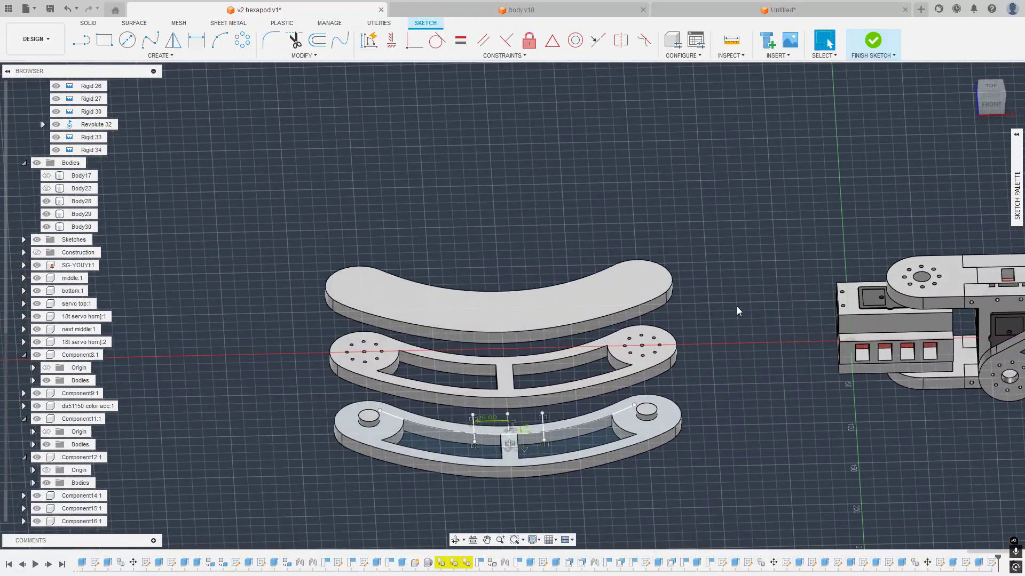
pyautogui.scroll(6, 507, 441)
pyautogui.click(556, 411)
pyautogui.press('e')
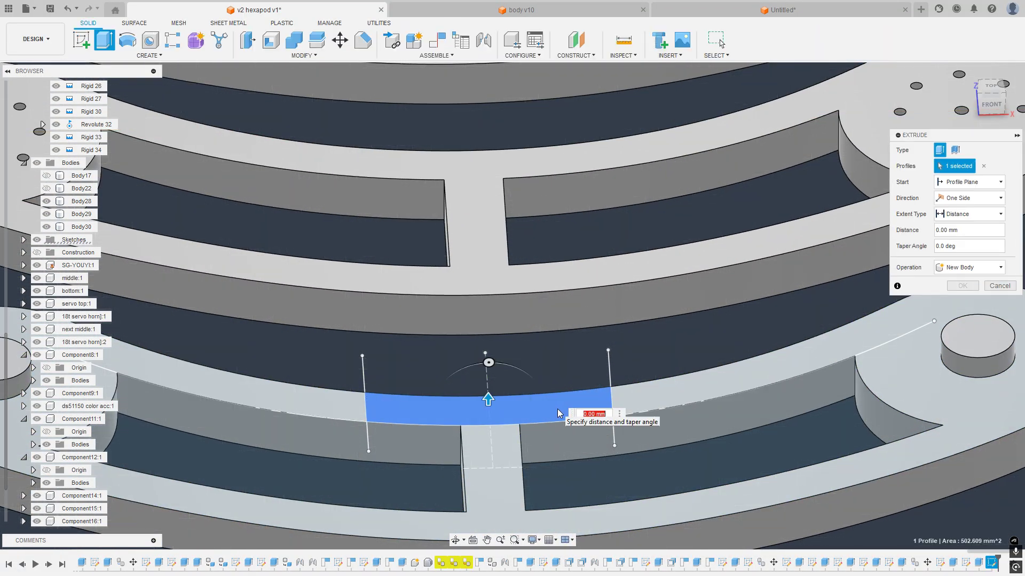
pyautogui.write('58')
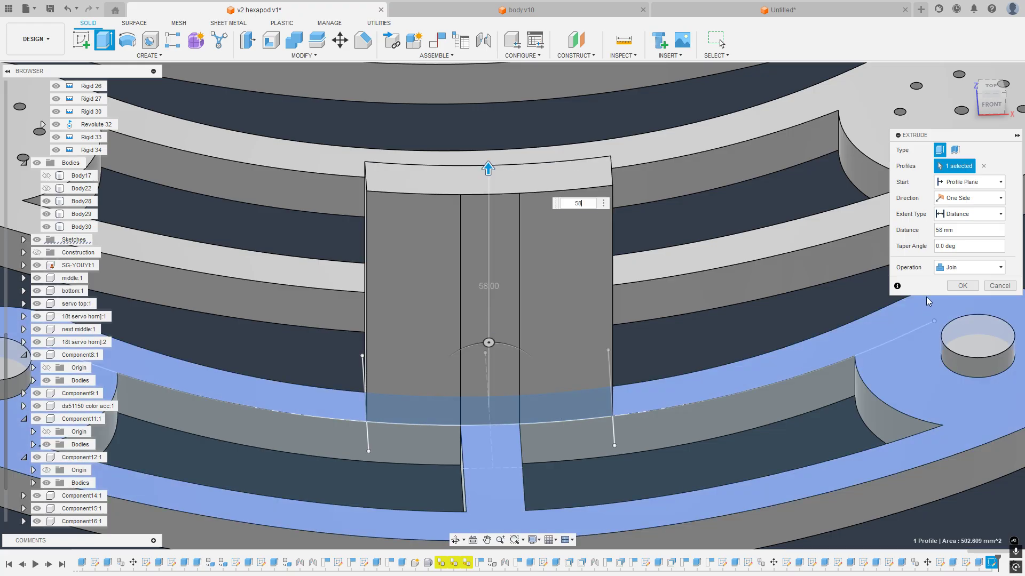
# Step: Extrude the selected curved profile 58 mm upward as a new body
pyautogui.click(968, 267)
pyautogui.click(961, 314)
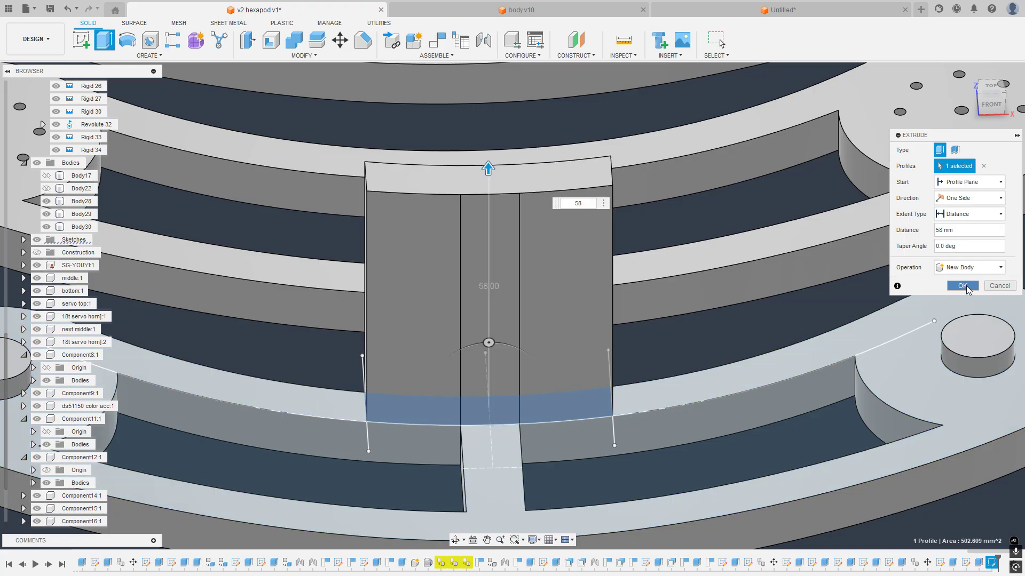
pyautogui.click(962, 286)
# Step: Examine the new upright plate on the curved arm from directly above and at an angle
pyautogui.scroll(-4, 619, 352)
pyautogui.keyDown('shift'); pyautogui.moveTo(597, 288); pyautogui.dragTo(539, 296, button='middle'); pyautogui.keyUp('shift')
pyautogui.scroll(10, 539, 296)
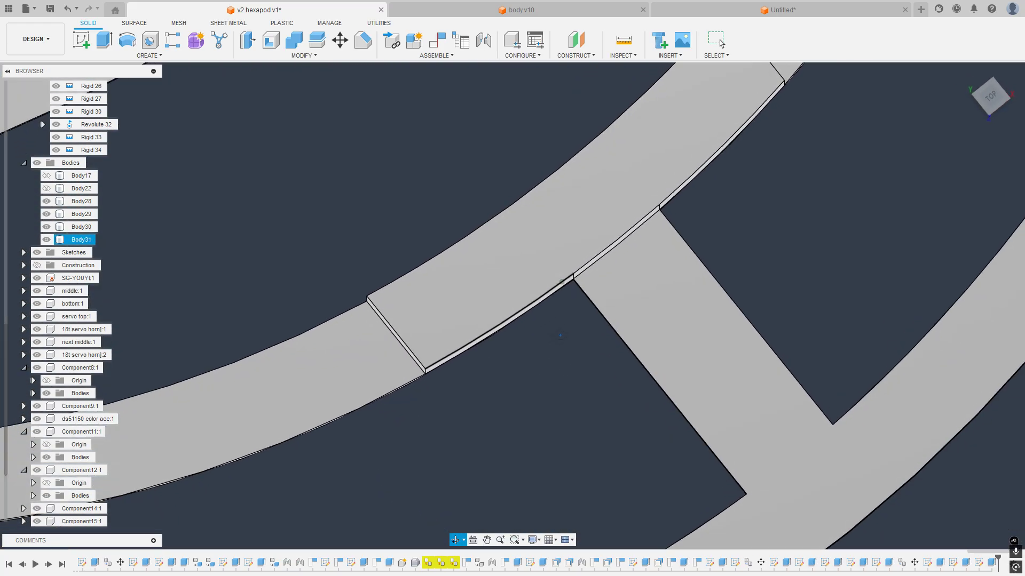
pyautogui.click(990, 97)
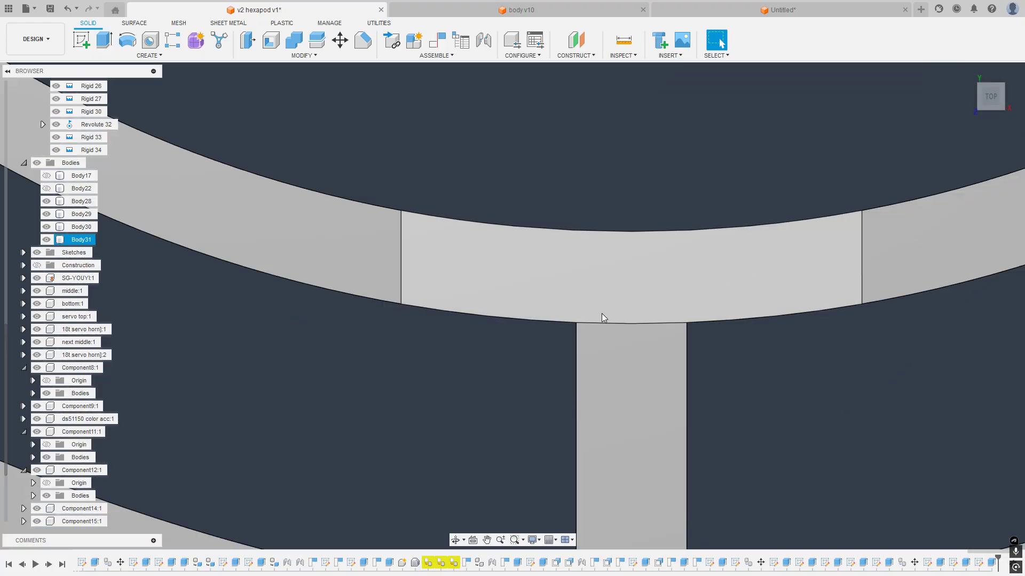
pyautogui.scroll(3, 620, 325)
pyautogui.scroll(-8, 620, 325)
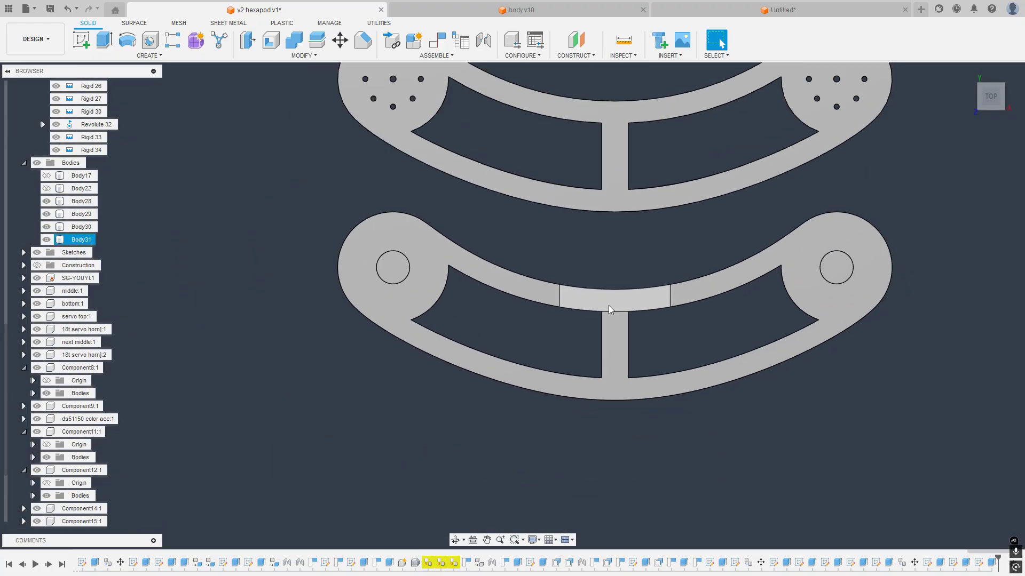
pyautogui.keyDown('shift'); pyautogui.moveTo(608, 305); pyautogui.dragTo(481, 346, button='middle'); pyautogui.keyUp('shift')
pyautogui.click(504, 334)
pyautogui.keyDown('shift'); pyautogui.moveTo(552, 347); pyautogui.dragTo(582, 135, button='middle'); pyautogui.keyUp('shift')
pyautogui.click(490, 47)
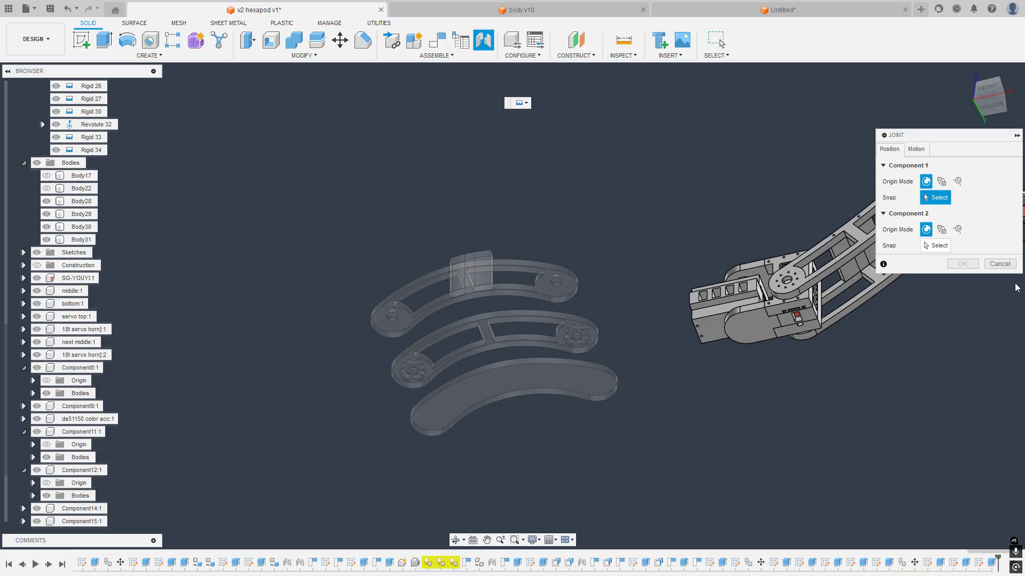
pyautogui.click(1001, 267)
# Step: Hide the two curved arms and the plate connecting them in the assembled leg
pyautogui.keyDown('shift'); pyautogui.moveTo(561, 184); pyautogui.dragTo(517, 327, button='middle'); pyautogui.keyUp('shift')
pyautogui.click(555, 325)
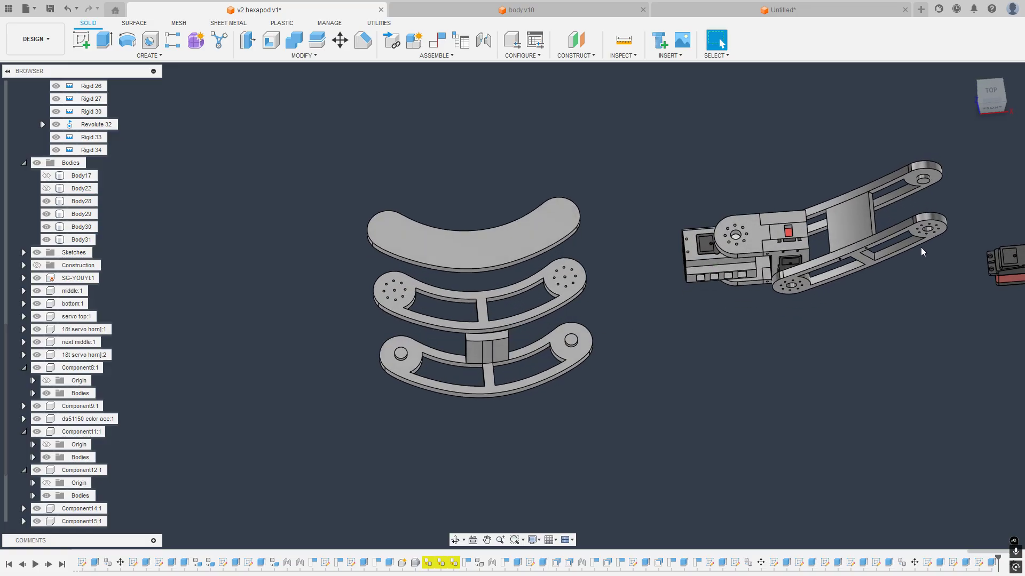
pyautogui.click(865, 242)
pyautogui.press('v')
pyautogui.click(863, 231)
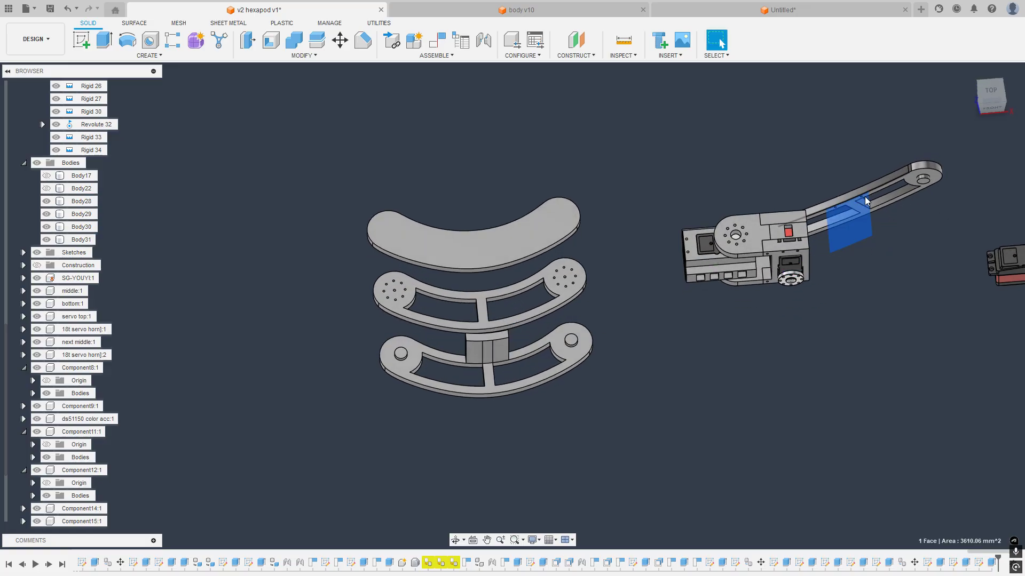
pyautogui.press('v')
pyautogui.click(865, 190)
pyautogui.press('v')
# Step: Examine the upright plate and its top face in relation to the three curved arms
pyautogui.keyDown('shift'); pyautogui.moveTo(527, 334); pyautogui.dragTo(561, 371, button='middle'); pyautogui.keyUp('shift')
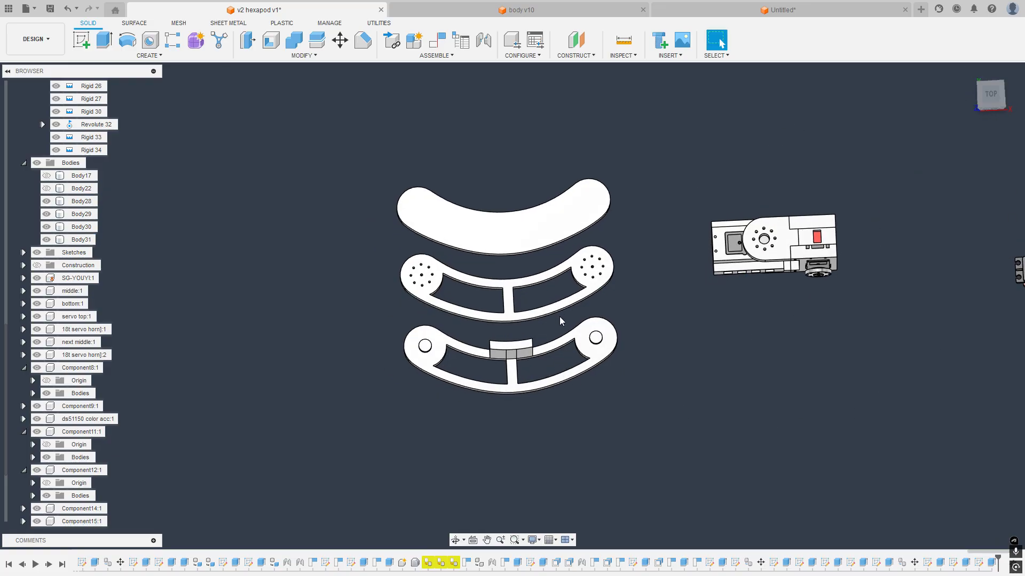
pyautogui.scroll(5, 531, 352)
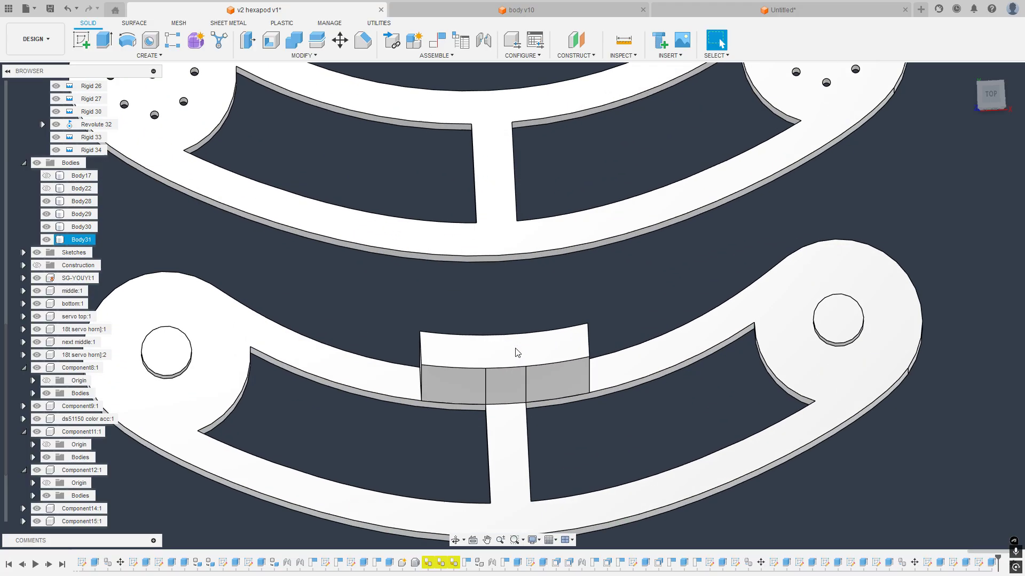
pyautogui.scroll(-3, 525, 358)
pyautogui.scroll(-1, 526, 358)
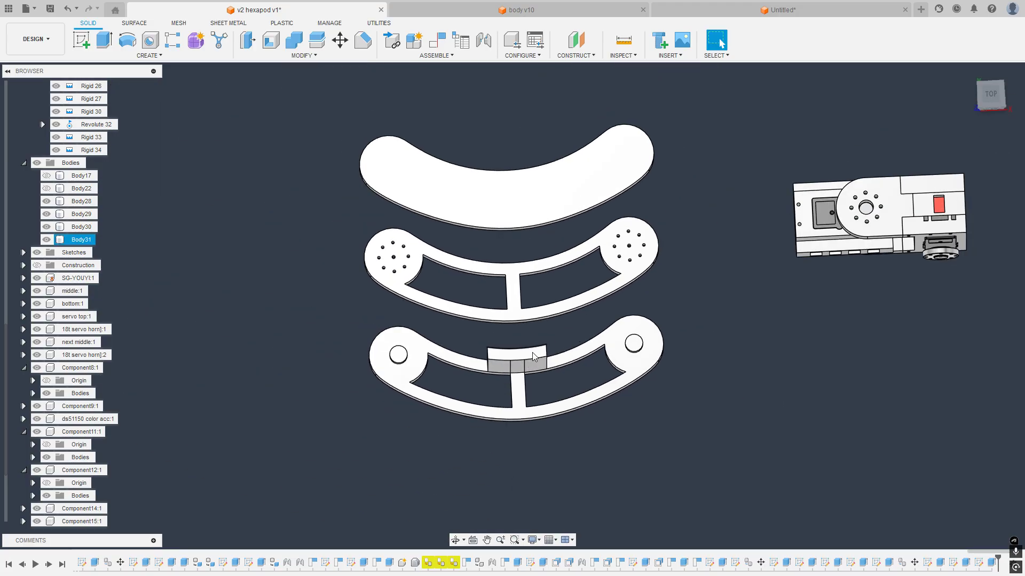
pyautogui.scroll(6, 538, 357)
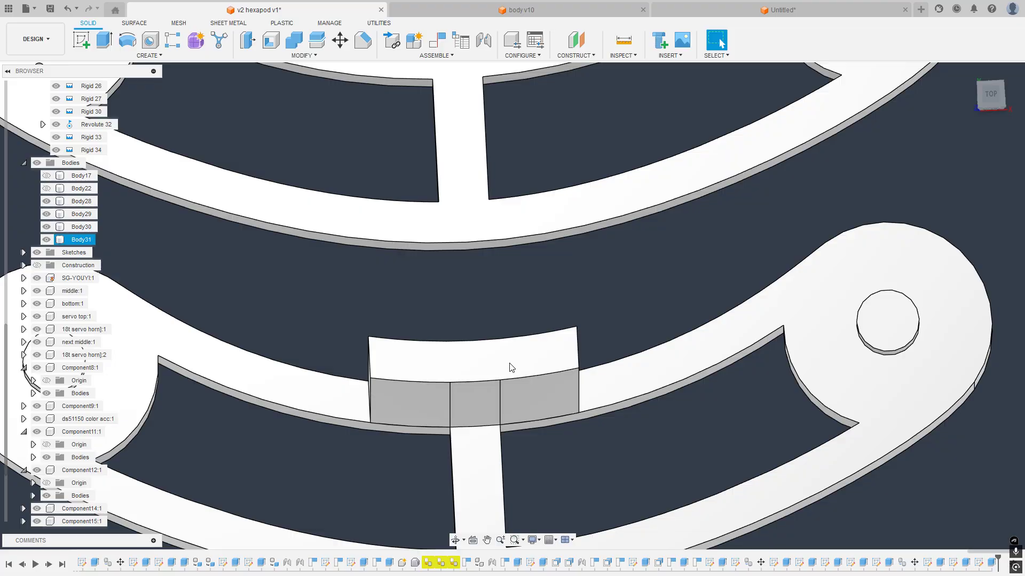
pyautogui.click(570, 343)
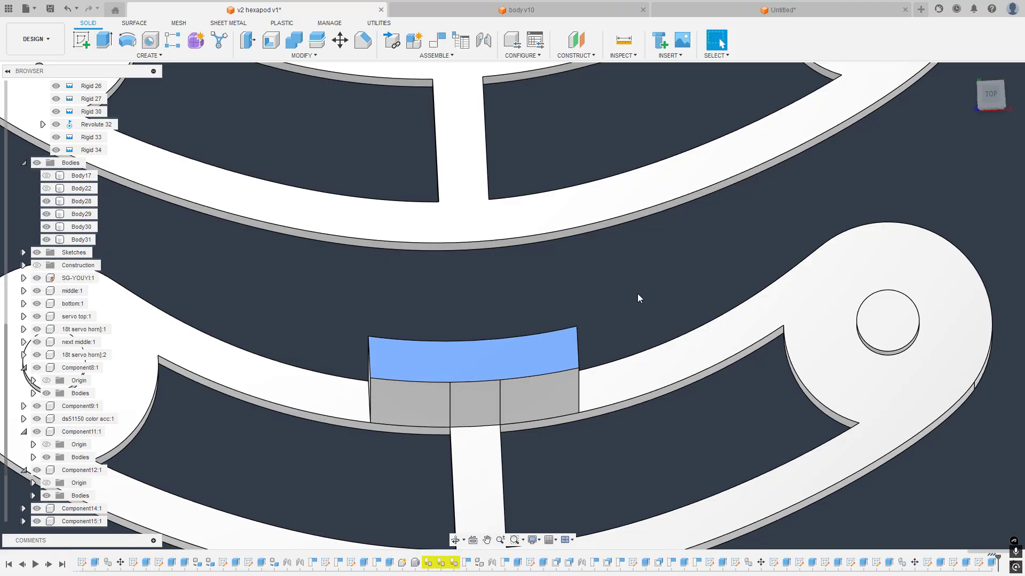
pyautogui.click(638, 293)
pyautogui.scroll(-3, 618, 304)
pyautogui.keyDown('shift'); pyautogui.moveTo(615, 308); pyautogui.dragTo(550, 259, button='middle'); pyautogui.keyUp('shift')
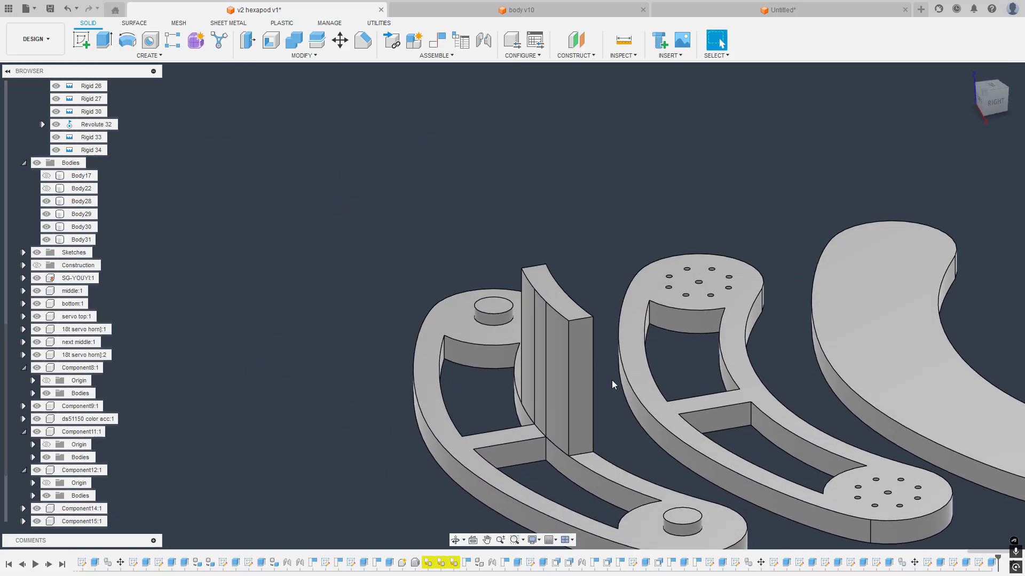
# Step: Move the perforated curved arm, Body28, horizontally and down until it lines up directly over the arm carrying the upright plate
pyautogui.click(613, 380)
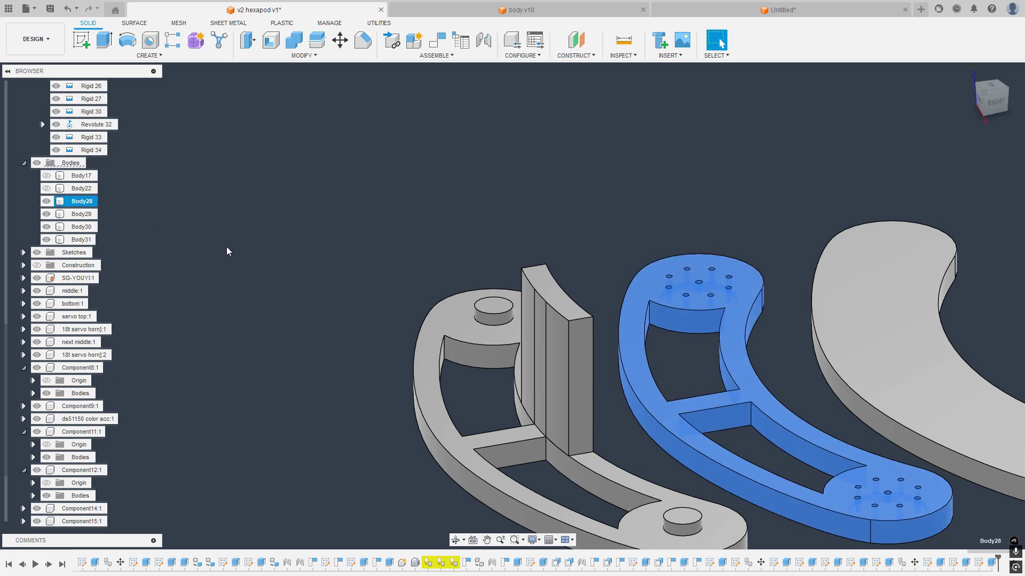
pyautogui.press('m')
pyautogui.scroll(-3, 625, 361)
pyautogui.keyDown('shift'); pyautogui.moveTo(624, 361); pyautogui.dragTo(560, 283, button='middle'); pyautogui.keyUp('shift')
pyautogui.click(993, 108)
pyautogui.moveTo(582, 308); pyautogui.dragTo(462, 230)
pyautogui.scroll(4, 462, 230)
pyautogui.scroll(-3, 429, 235)
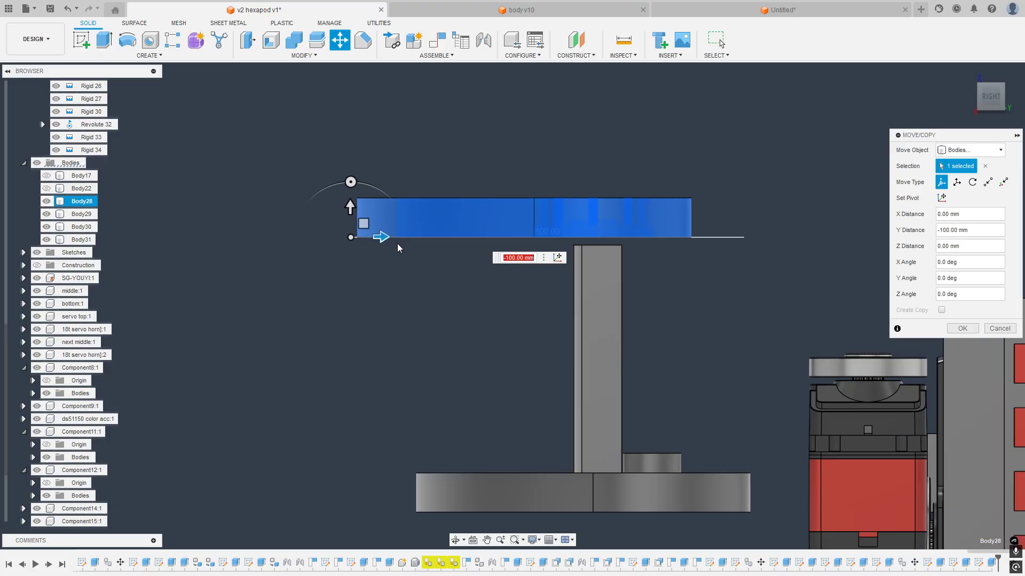
pyautogui.moveTo(365, 212); pyautogui.dragTo(431, 383)
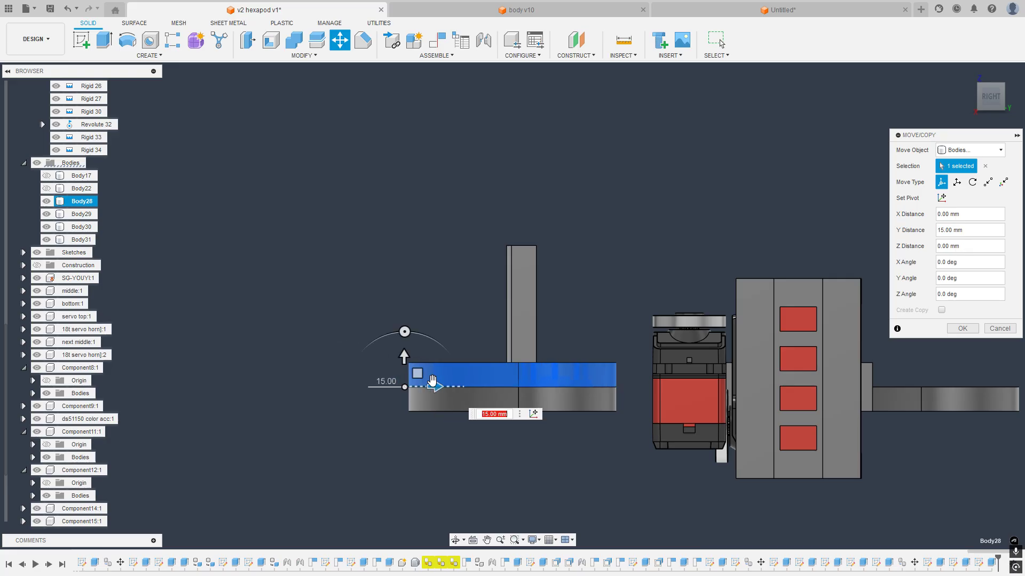
# Step: Move Body28 58 mm up along Z onto the top of the upright plate and finish the move
pyautogui.scroll(2, 430, 386)
pyautogui.moveTo(379, 363); pyautogui.dragTo(412, 95)
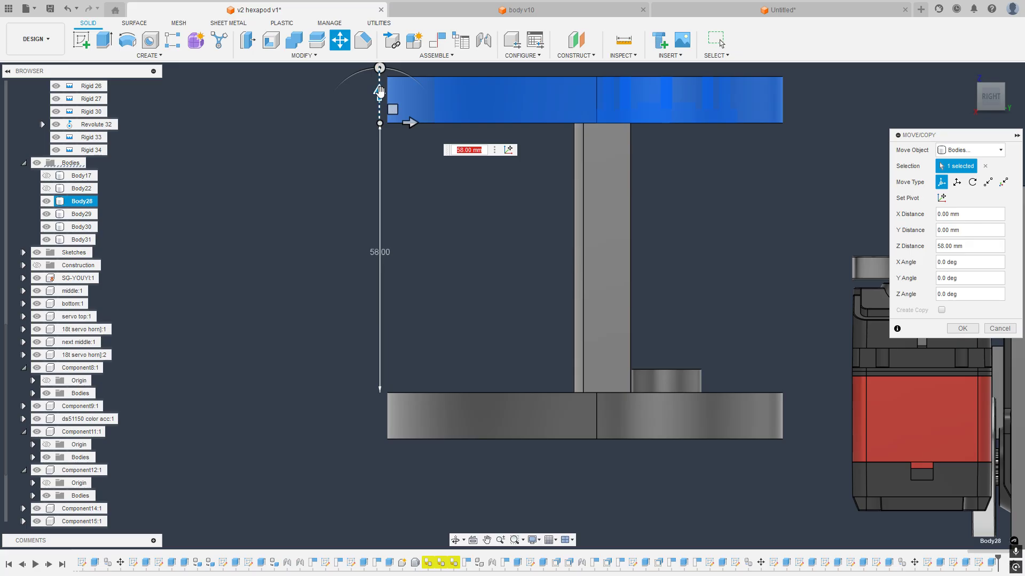
pyautogui.click(970, 329)
# Step: Start a sketch on the top face of the raised perforated arm
pyautogui.click(996, 107)
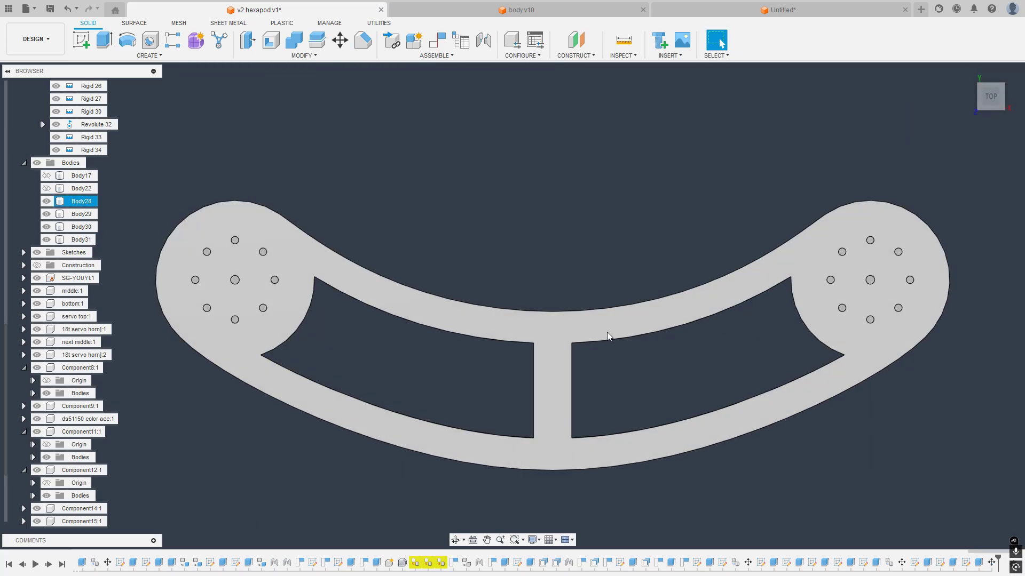
pyautogui.rightClick(604, 336)
pyautogui.click(610, 406)
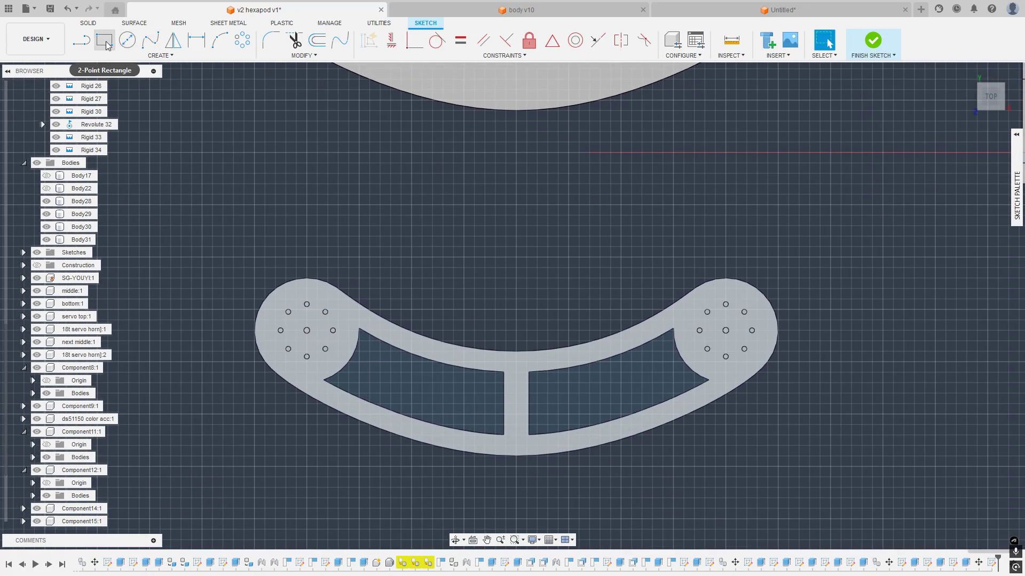
pyautogui.press('o')
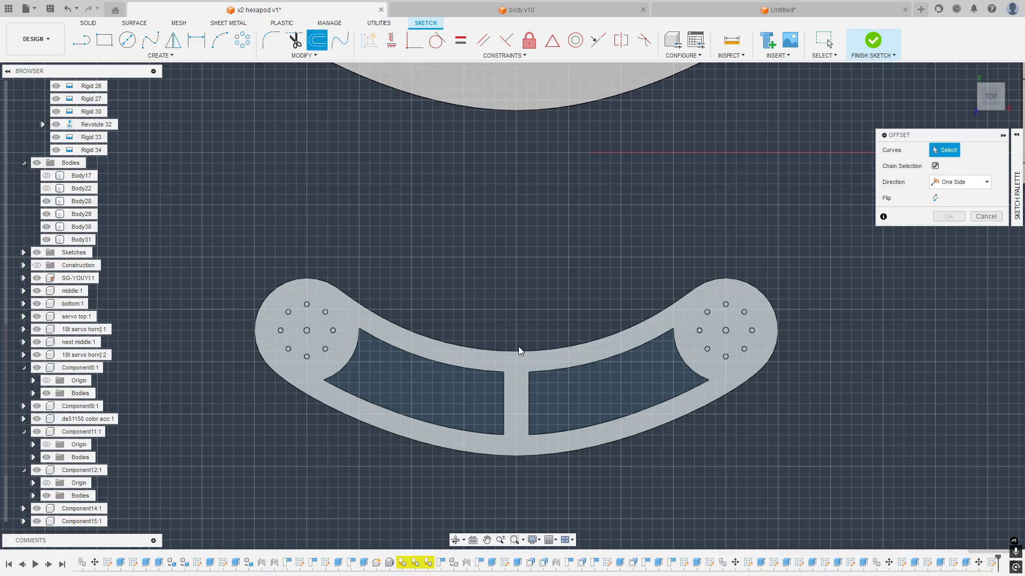
pyautogui.moveTo(518, 347)
pyautogui.keyDown('shift'); pyautogui.mouseDown(button='middle')
pyautogui.moveTo(528, 311)
pyautogui.moveTo(469, 294)
pyautogui.moveTo(485, 335)
pyautogui.mouseUp(button='middle'); pyautogui.keyUp('shift')
pyautogui.scroll(3, 462, 288)
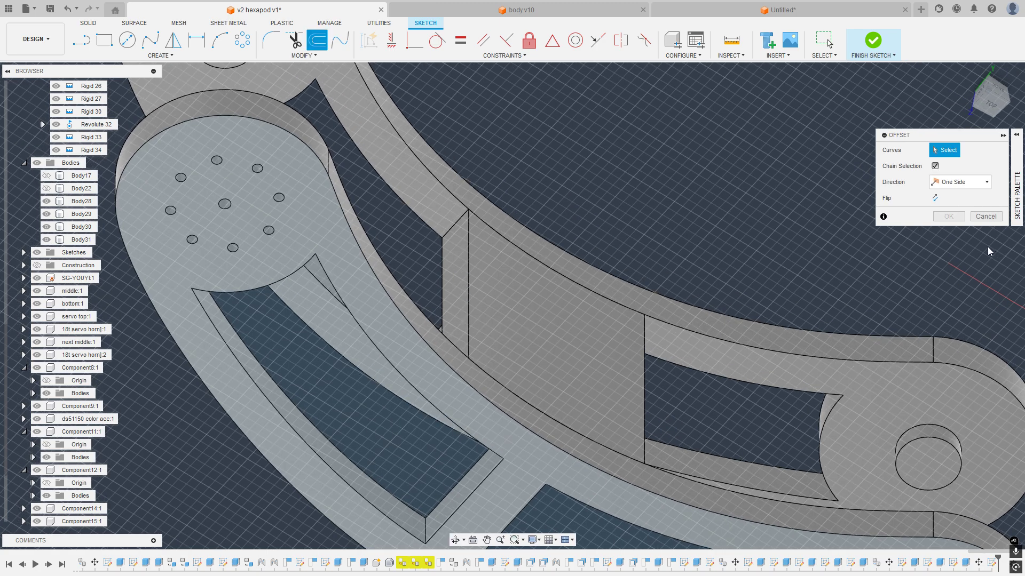
pyautogui.click(986, 218)
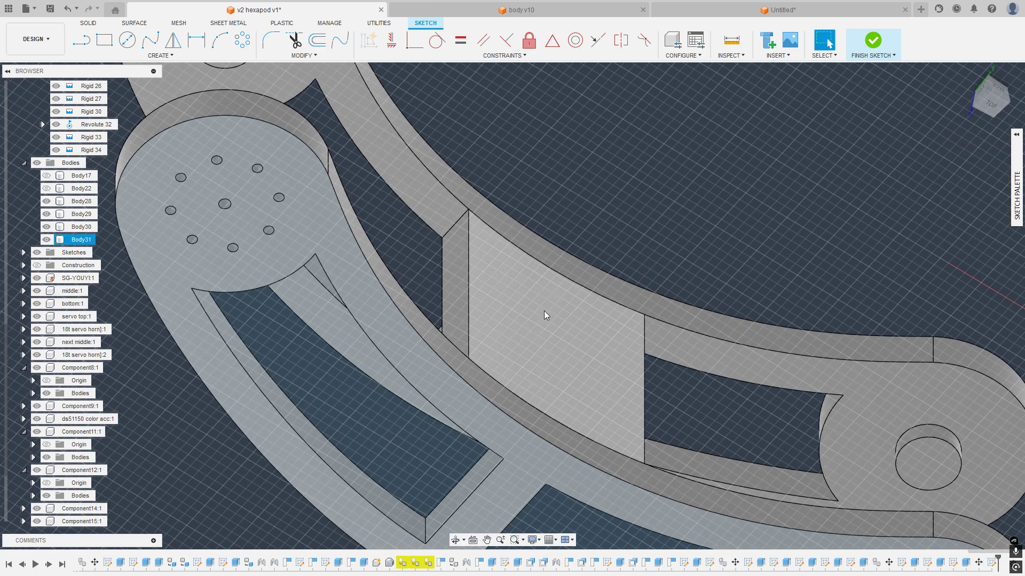
# Step: Project the curved inner face of the upright plate into the sketch with the projection link kept
pyautogui.press('p')
pyautogui.click(526, 323)
pyautogui.click(516, 325)
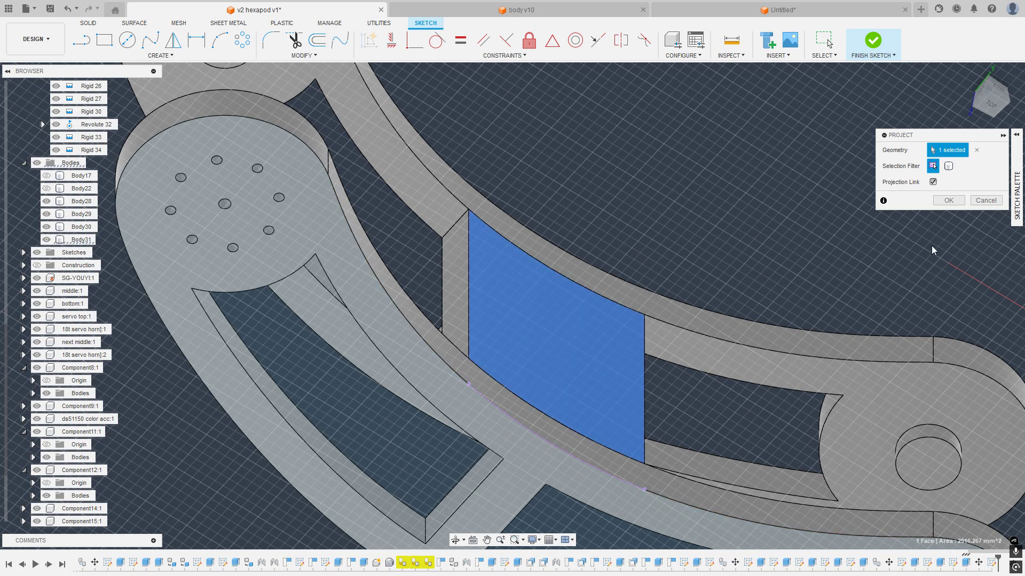
pyautogui.click(949, 205)
# Step: Draw a horizontal construction line between the two upper corners of the arm's central rib
pyautogui.click(991, 102)
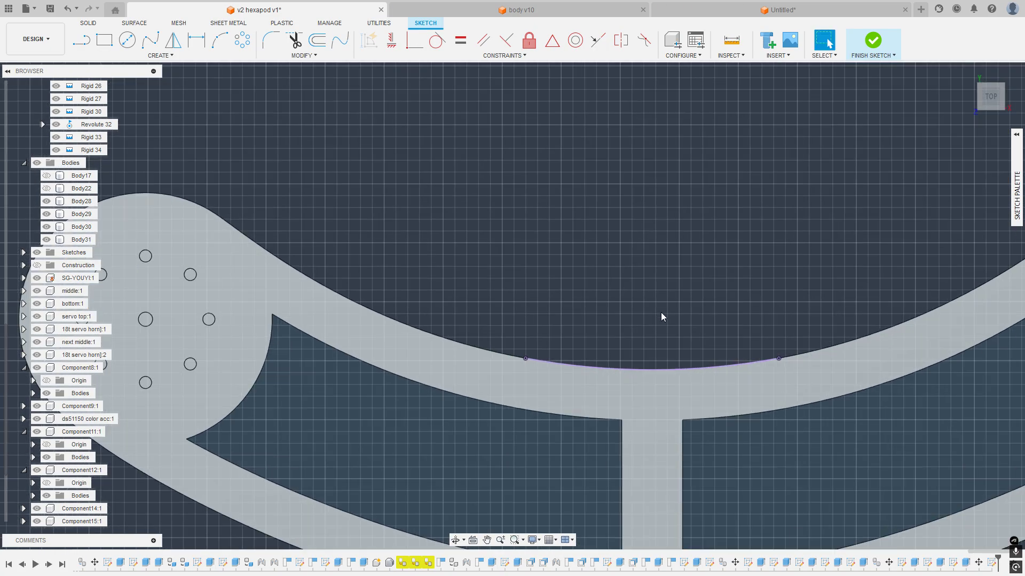
pyautogui.moveTo(661, 316); pyautogui.dragTo(535, 240, button='middle')
pyautogui.press('c')
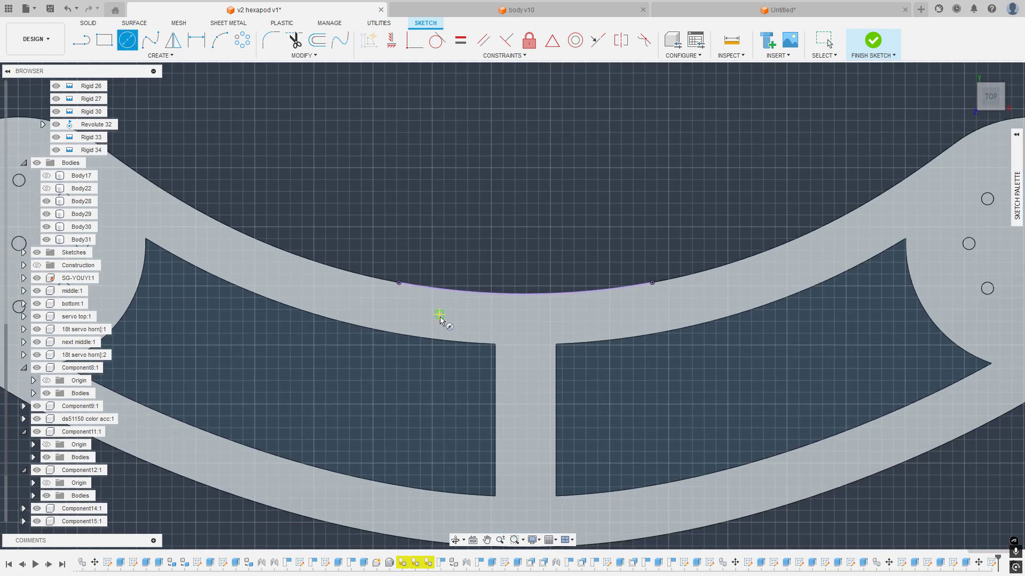
pyautogui.click(81, 40)
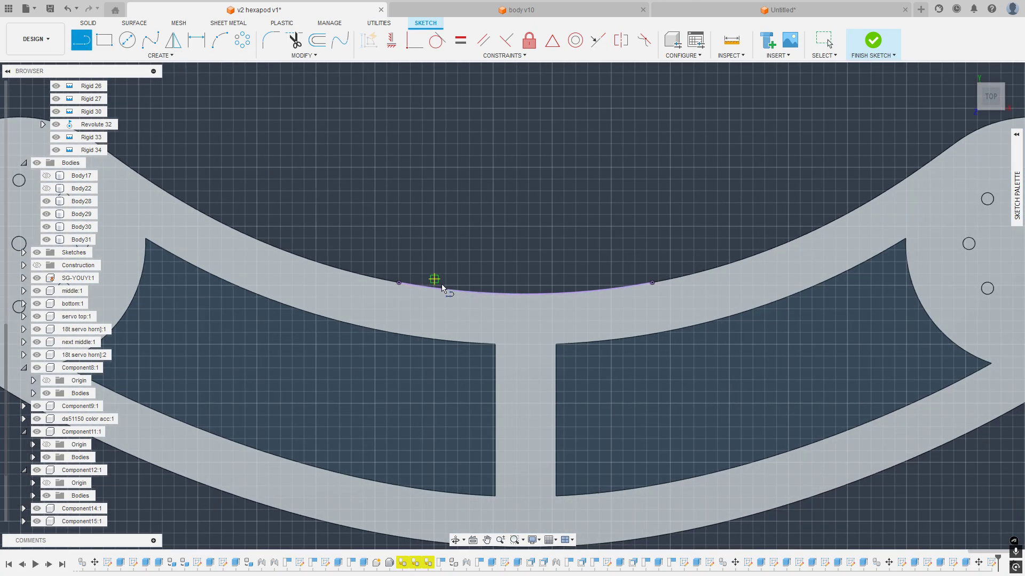
pyautogui.click(494, 345)
pyautogui.click(555, 344)
pyautogui.press('Escape')
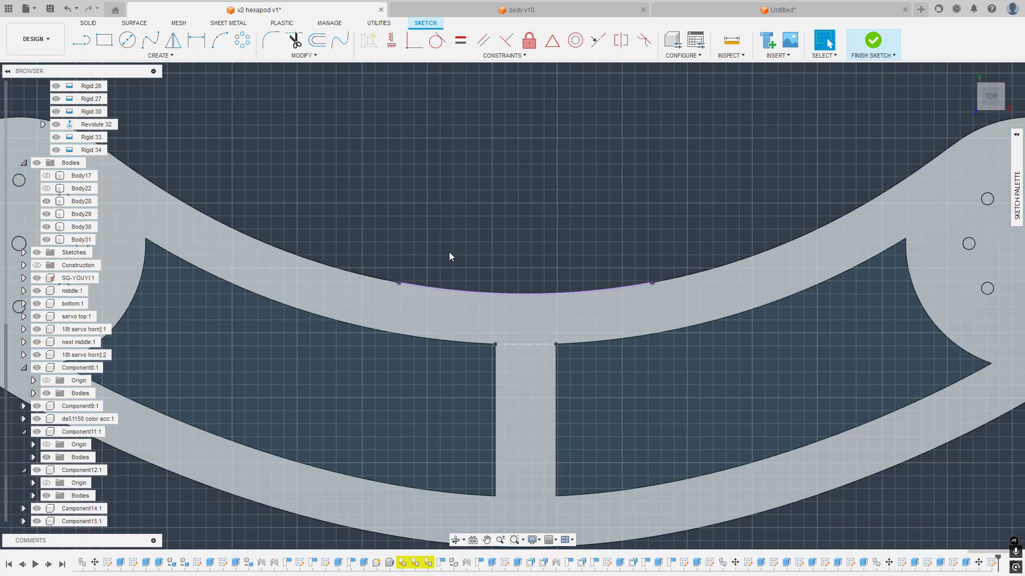
# Step: Draw a vertical construction line from the midpoint of the rib line up past the projected curve
pyautogui.click(81, 40)
pyautogui.click(526, 345)
pyautogui.click(526, 192)
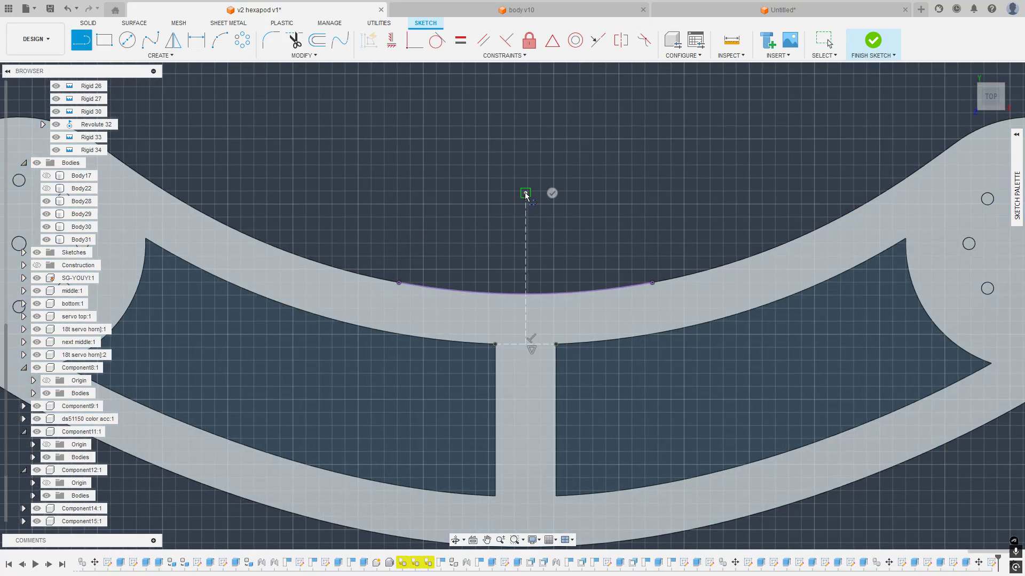
pyautogui.press('c')
pyautogui.press('Escape')
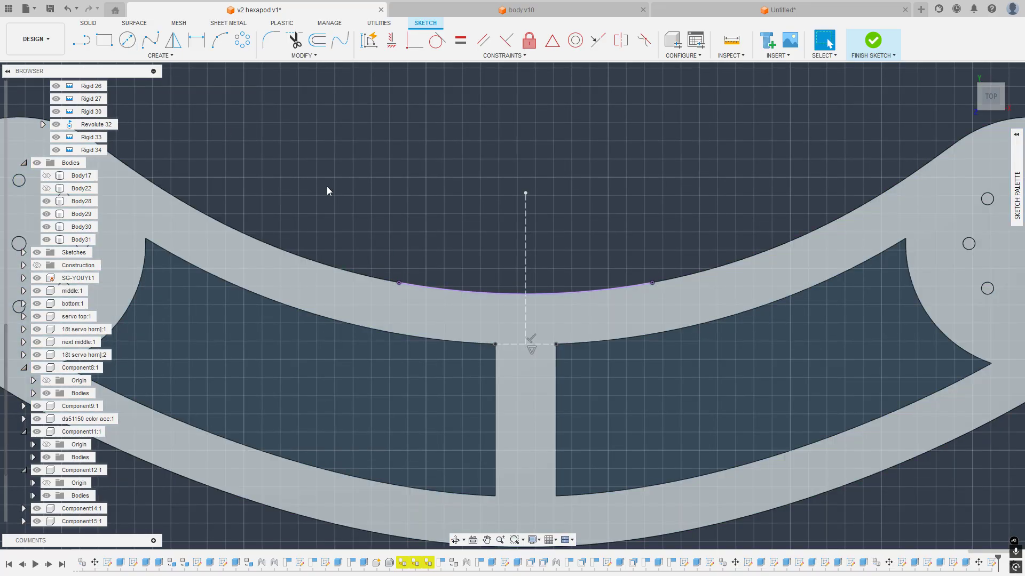
# Step: Draw vertical construction lines from both ends of the projected curve down to the opposite edge of the arm's band
pyautogui.click(82, 40)
pyautogui.click(399, 283)
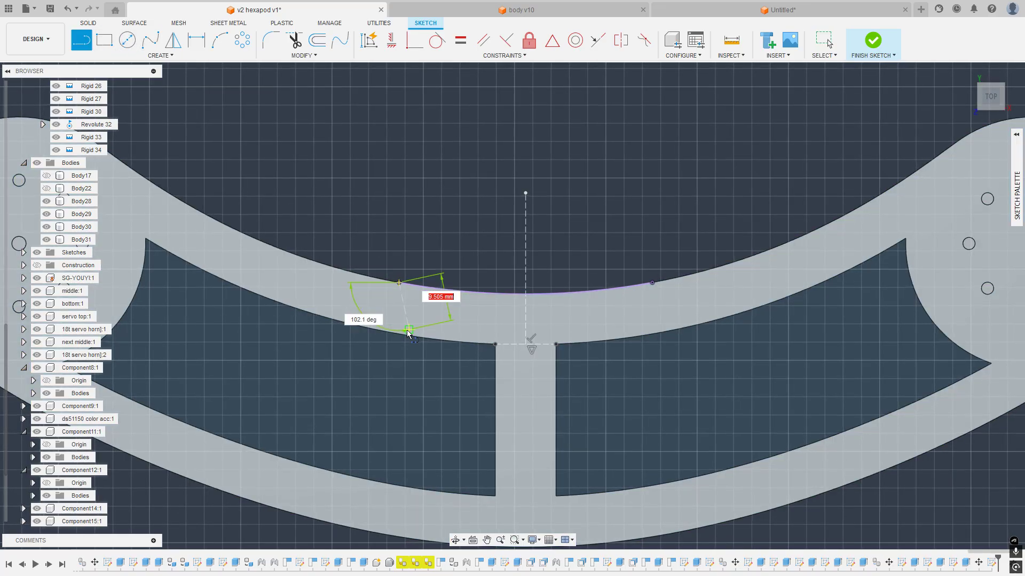
pyautogui.click(401, 336)
pyautogui.press('Escape')
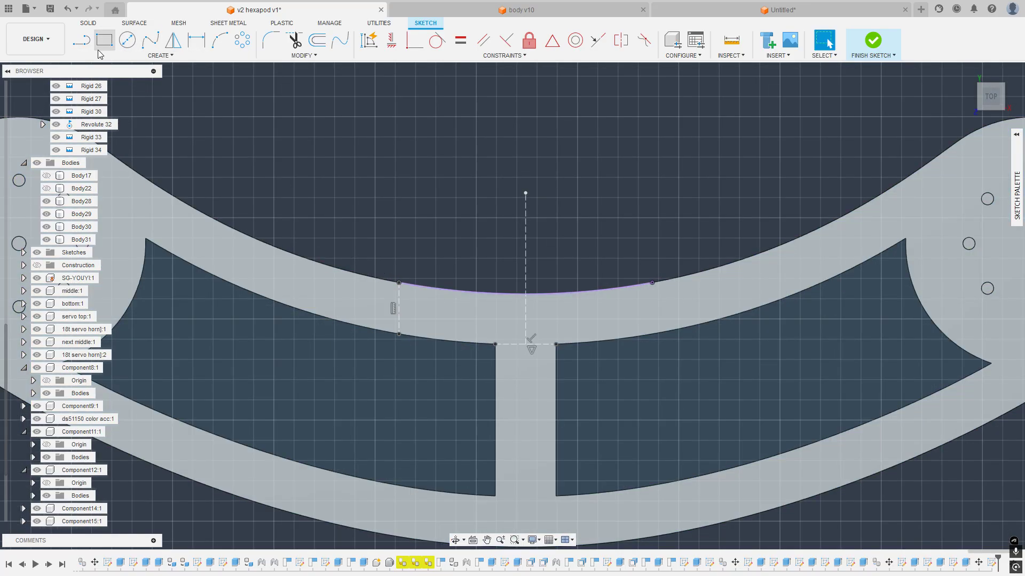
pyautogui.press('l')
pyautogui.click(652, 283)
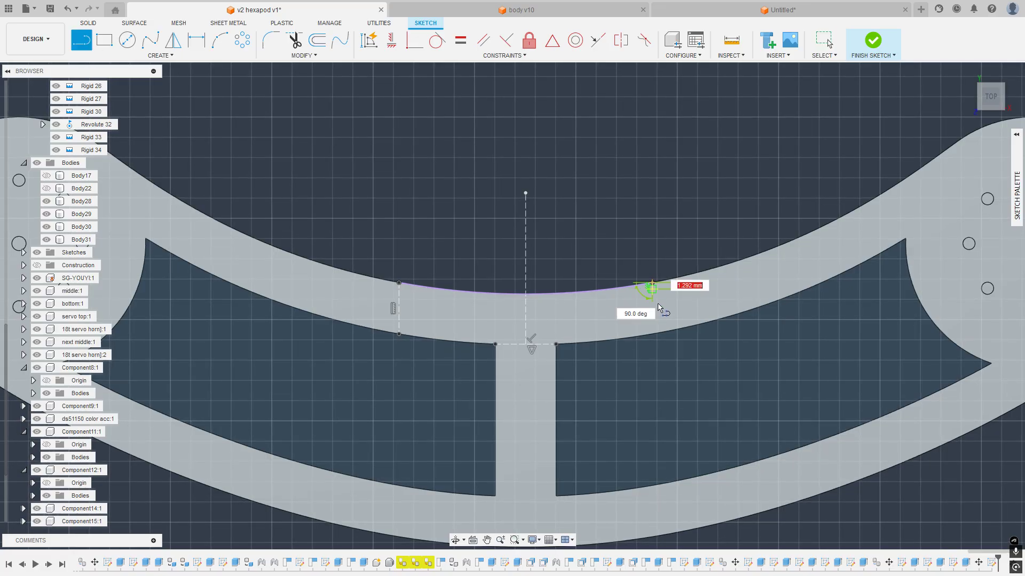
pyautogui.click(656, 341)
pyautogui.press('Escape')
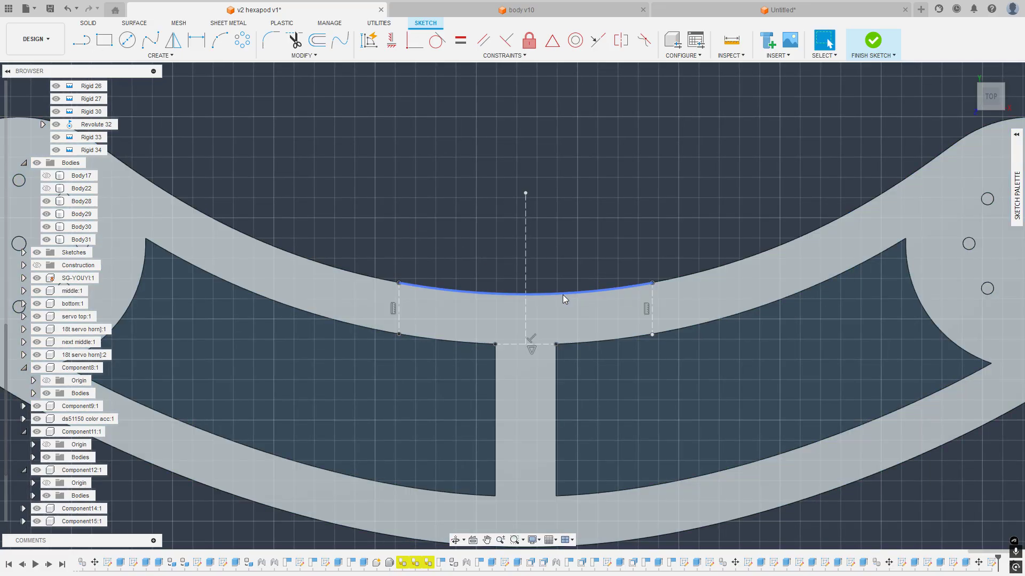
# Step: Offset the projected curve by -5 mm into the arm's band
pyautogui.click(563, 295)
pyautogui.write('o')
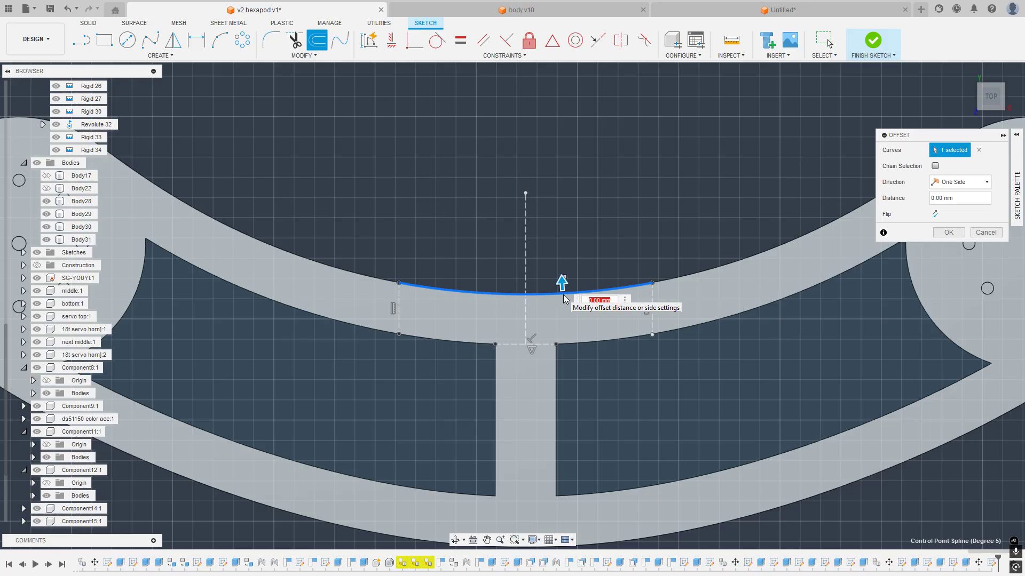
pyautogui.write('-5')
pyautogui.press('Return')
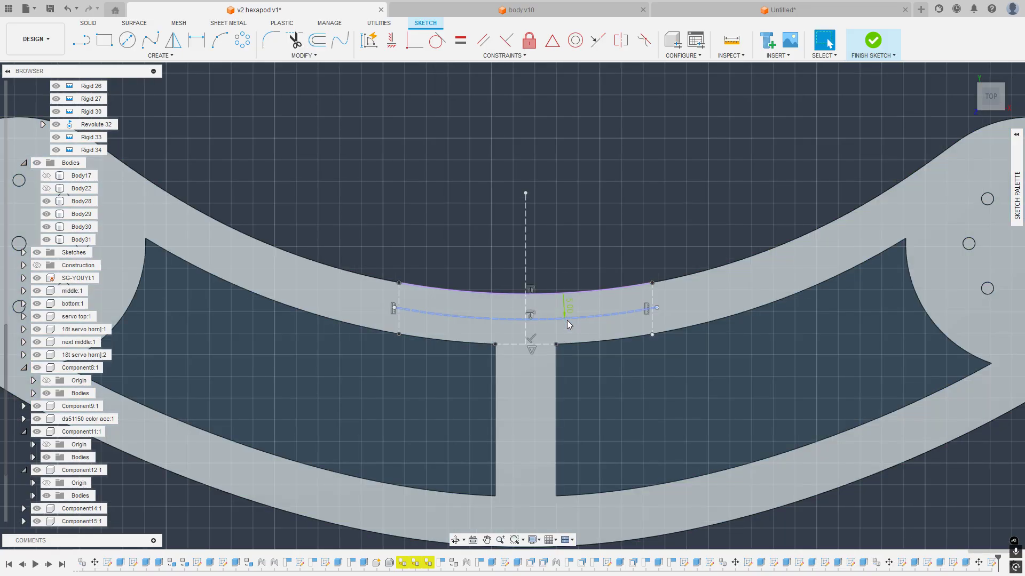
pyautogui.doubleClick(570, 307)
pyautogui.press('Return')
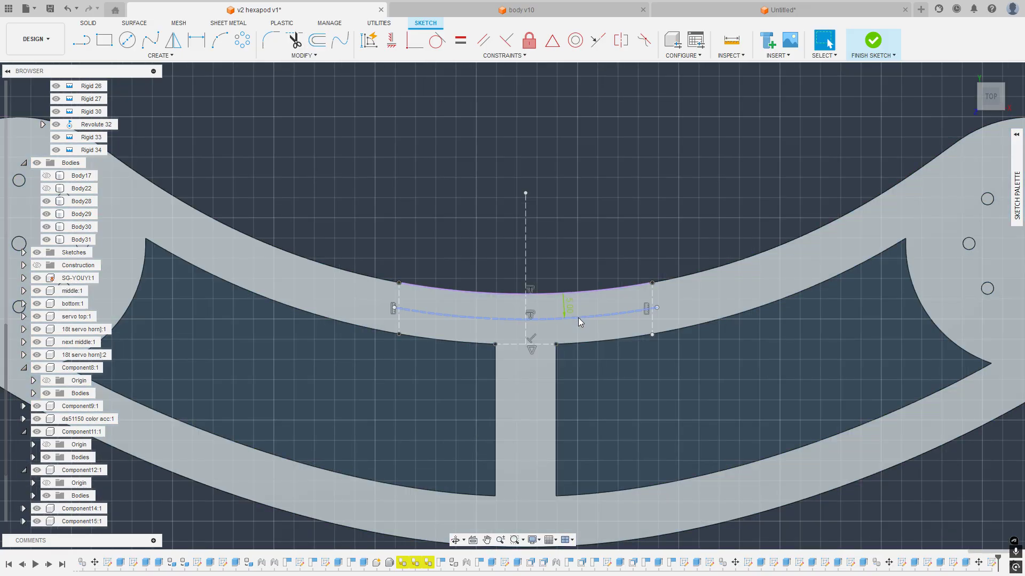
pyautogui.click(444, 322)
pyautogui.press('Escape')
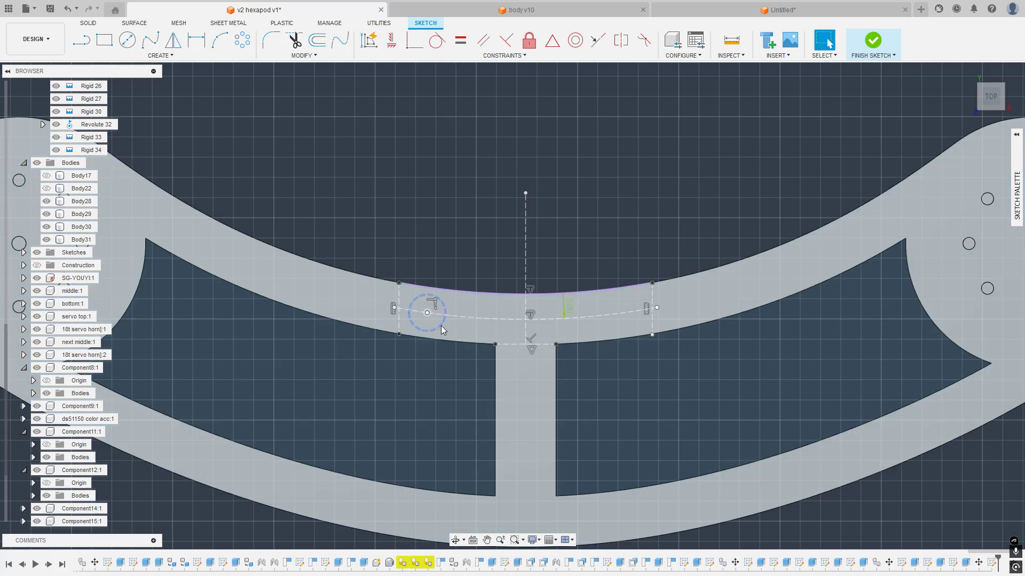
pyautogui.click(442, 326)
pyautogui.press('Delete')
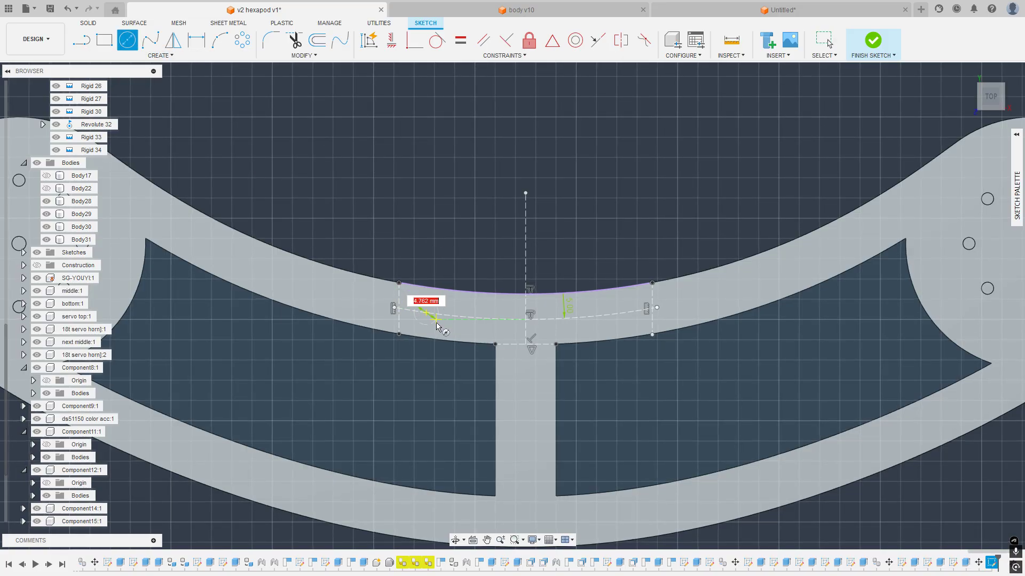
# Step: Draw a circle of diameter m3 centred on the offset curve, near the curve's left end
pyautogui.write('m3')
pyautogui.press('Return')
pyautogui.press('Return')
pyautogui.scroll(2, 436, 323)
# Step: Dimension the circle's centre 5 mm from the nearest vertical construction line
pyautogui.click(427, 313)
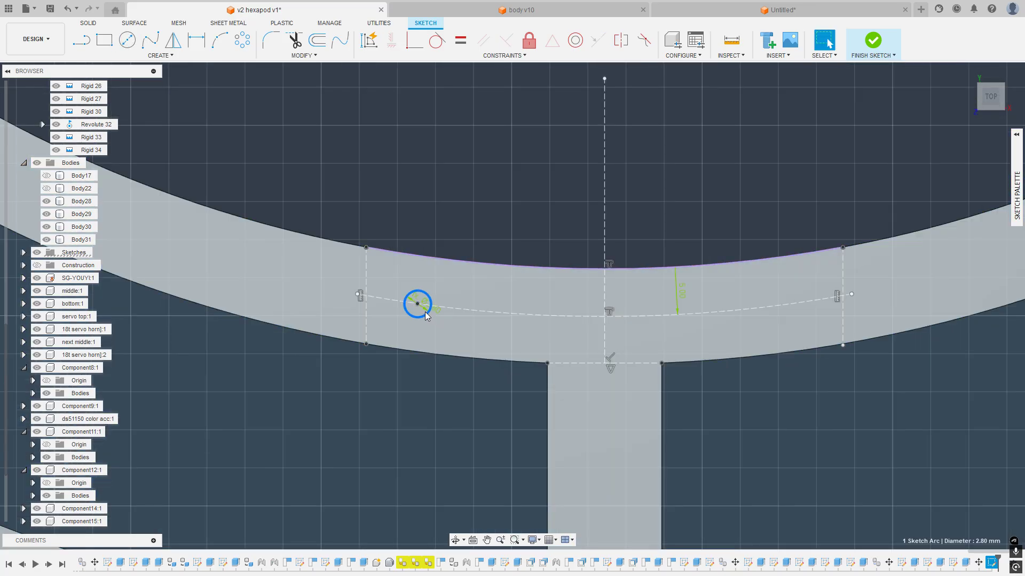
pyautogui.click(197, 40)
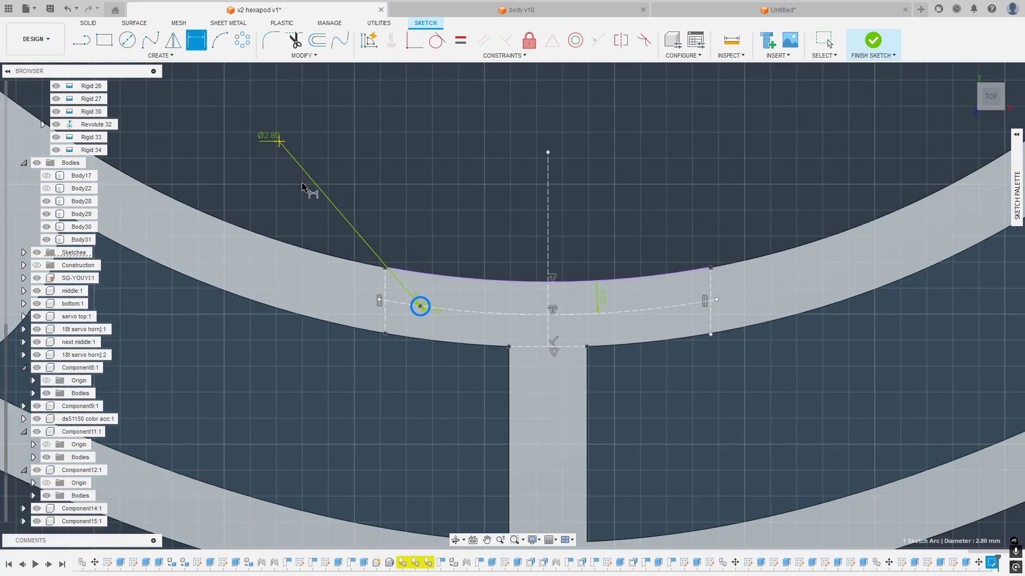
pyautogui.click(385, 291)
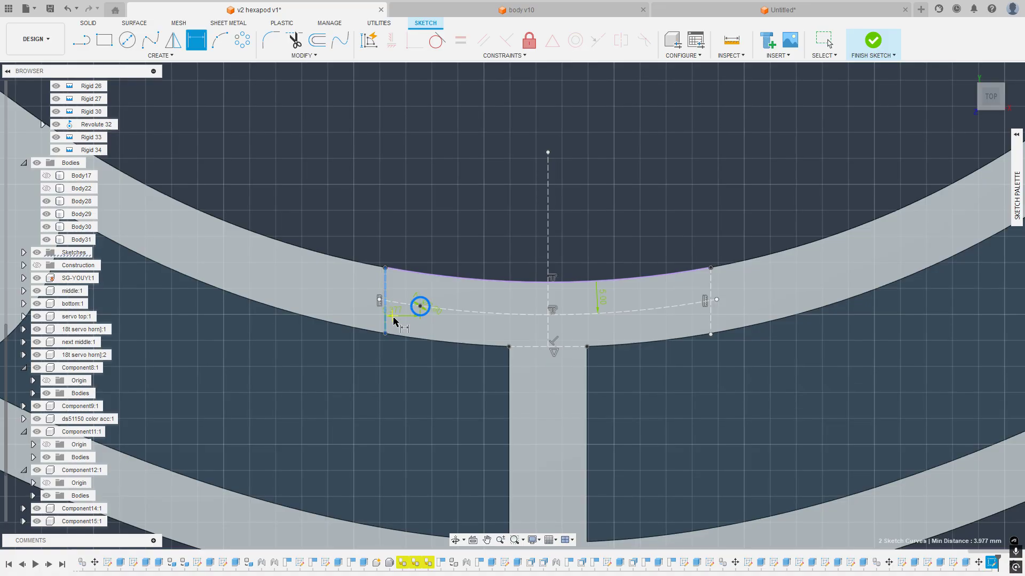
pyautogui.click(420, 305)
pyautogui.click(406, 286)
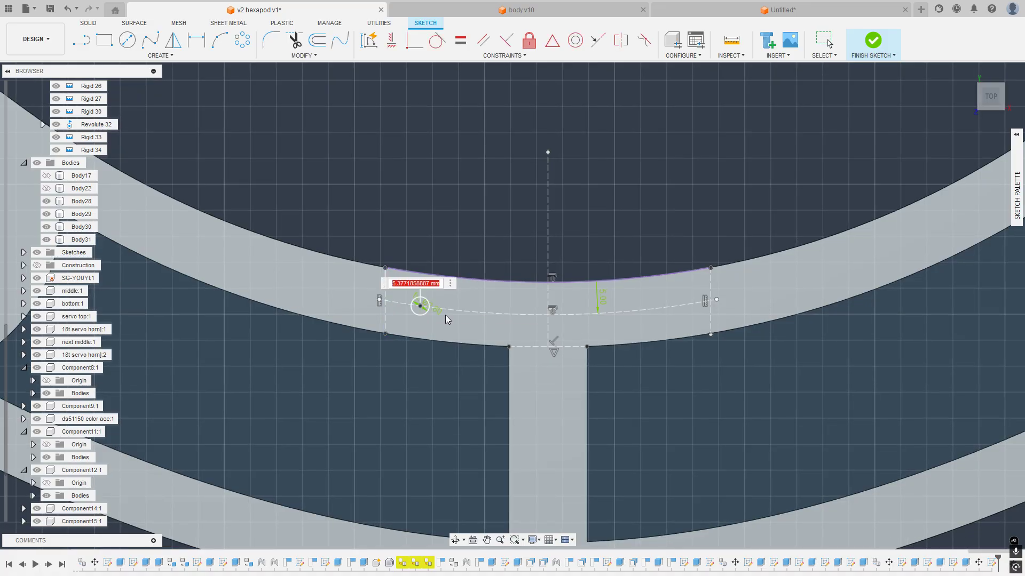
pyautogui.write('5')
pyautogui.press('Return')
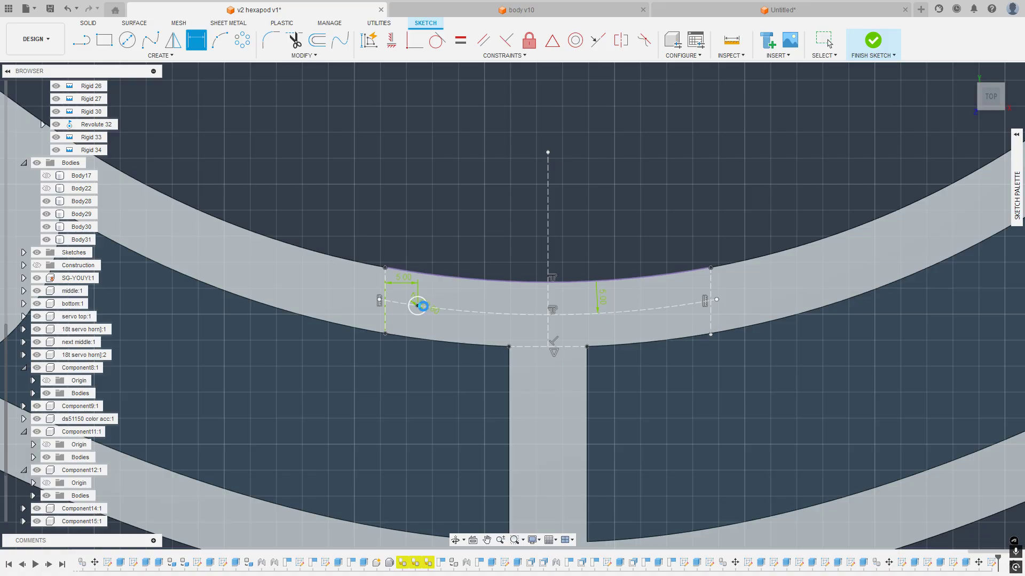
pyautogui.press('Escape')
# Step: Mirror the screw-hole circle about the central vertical construction line
pyautogui.scroll(3, 424, 307)
pyautogui.click(415, 313)
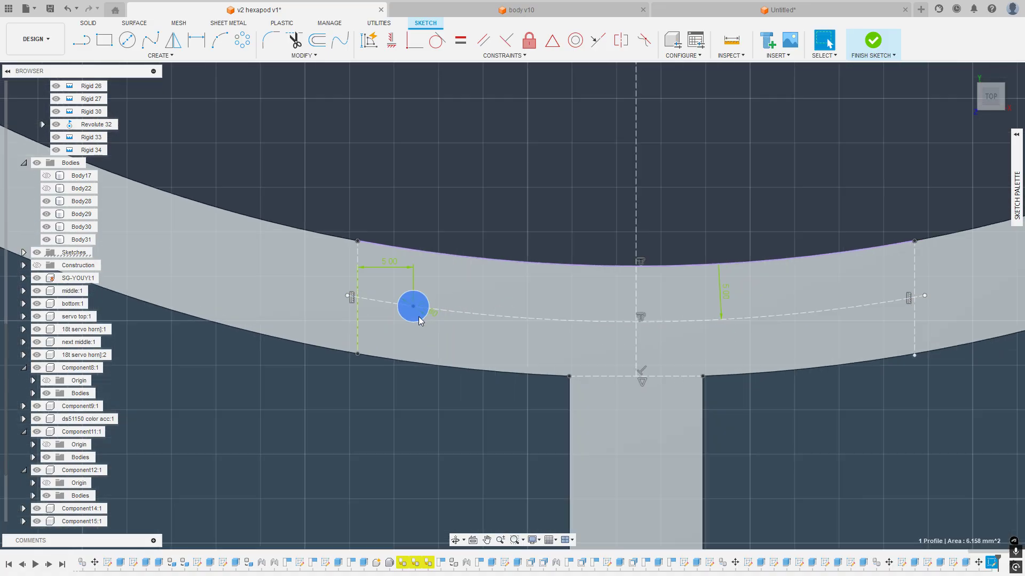
pyautogui.scroll(-3, 418, 316)
pyautogui.click(177, 43)
pyautogui.click(423, 318)
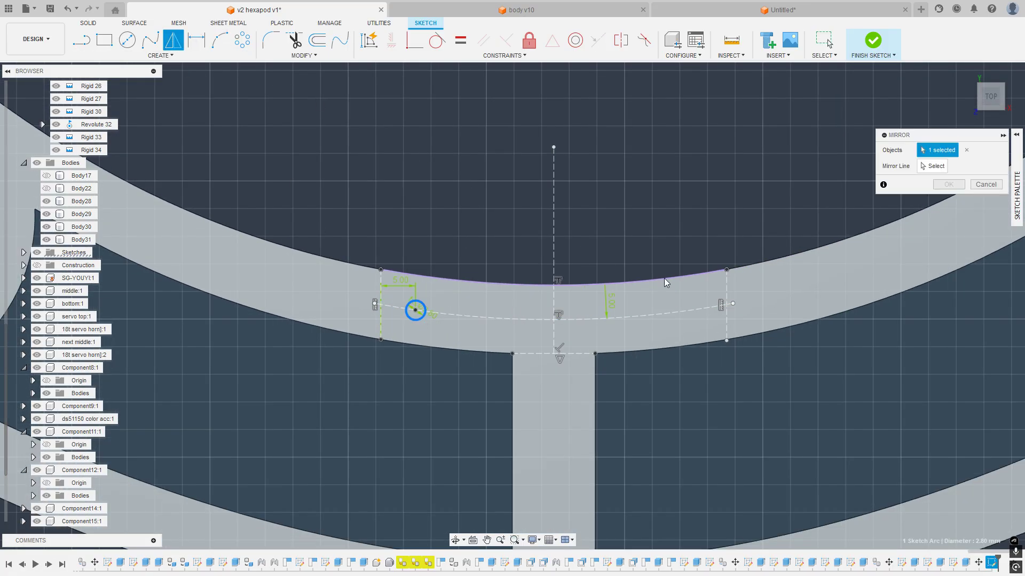
pyautogui.click(945, 170)
pyautogui.click(557, 301)
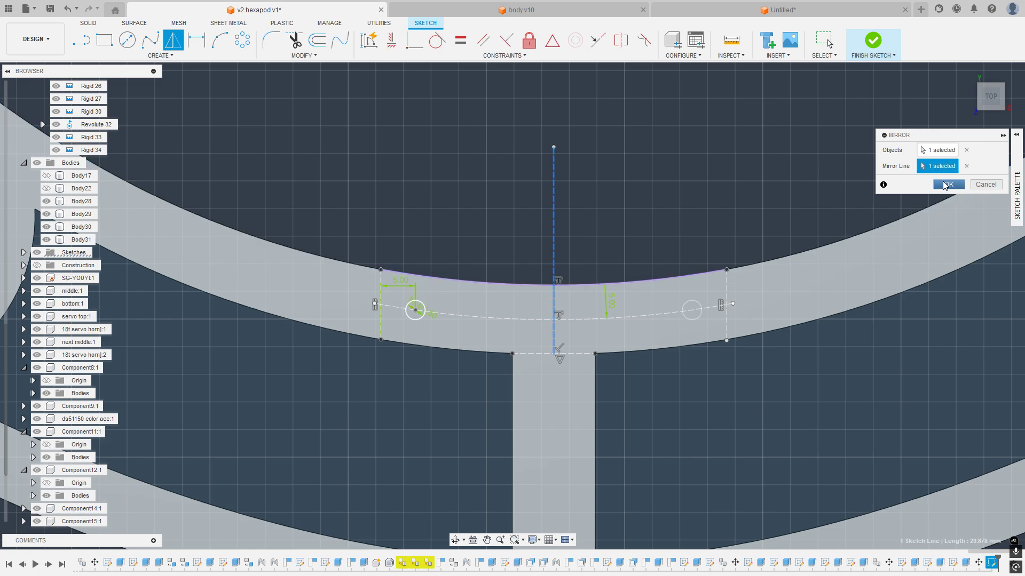
pyautogui.click(943, 185)
# Step: Extrude both circle profiles as holes through the upper arm, the upright plate and the lower arm
pyautogui.scroll(3, 710, 318)
pyautogui.click(670, 308)
pyautogui.moveTo(210, 329); pyautogui.dragTo(549, 273, button='middle')
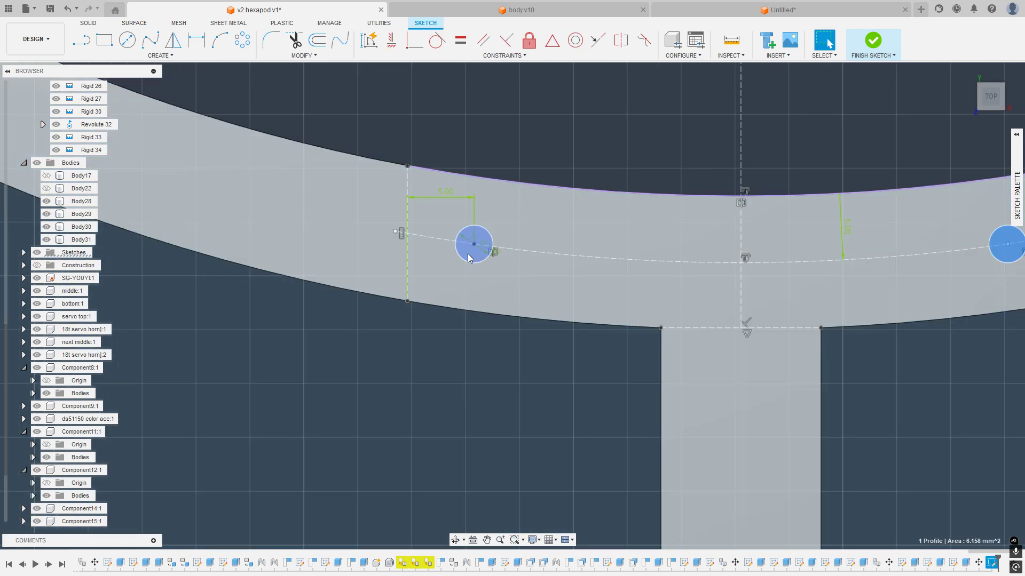
pyautogui.keyDown('ctrl'); pyautogui.click(467, 254); pyautogui.keyUp('ctrl')
pyautogui.scroll(-5, 478, 249)
pyautogui.press('e')
pyautogui.keyDown('shift'); pyautogui.moveTo(535, 215); pyautogui.dragTo(481, 299, button='middle'); pyautogui.keyUp('shift')
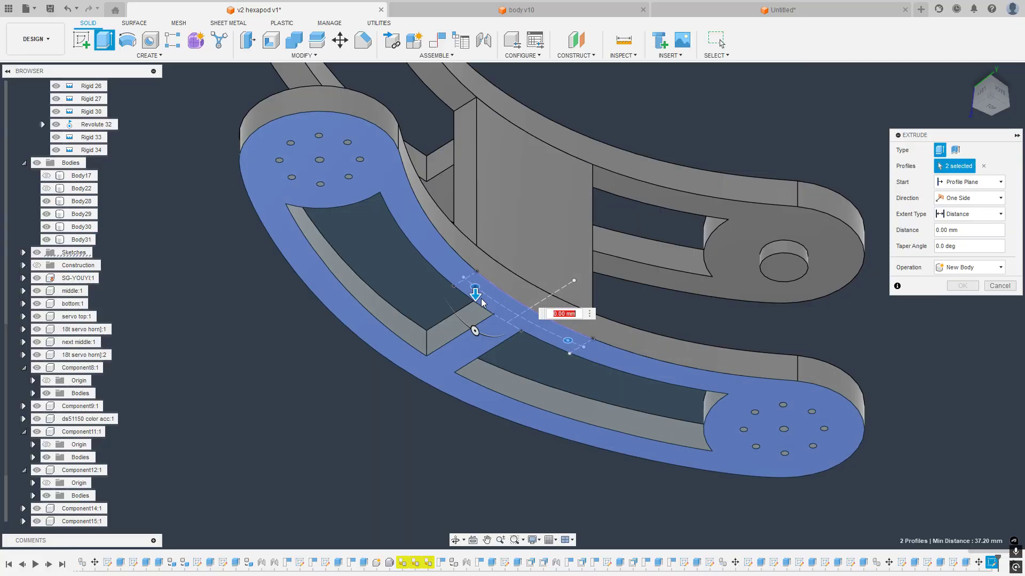
pyautogui.moveTo(475, 294); pyautogui.dragTo(470, 80)
pyautogui.click(962, 285)
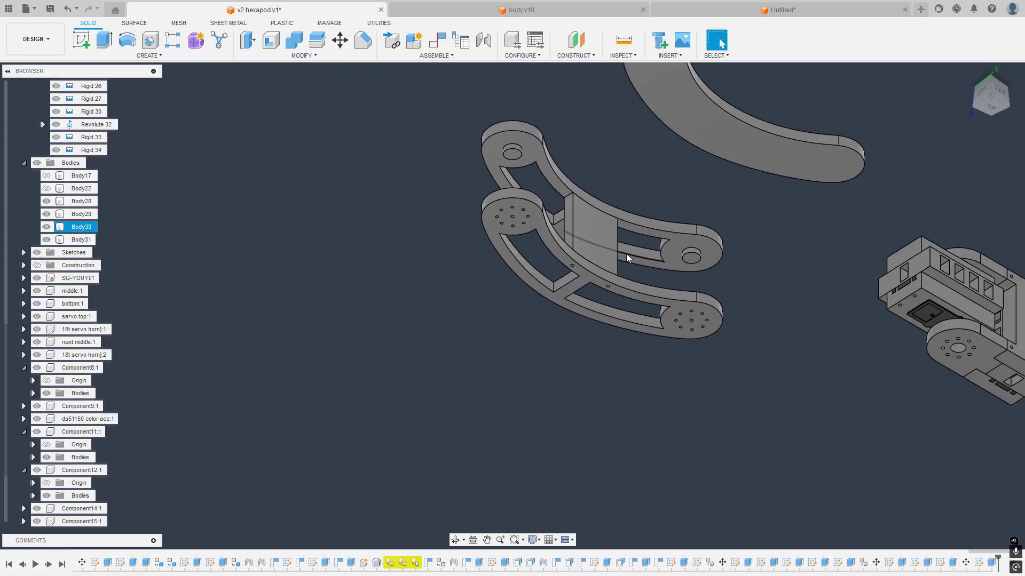
# Step: Create separate components from the bodies of the upper arm, the upright plate and the lower arm
pyautogui.keyDown('shift'); pyautogui.moveTo(627, 259); pyautogui.dragTo(604, 187, button='middle'); pyautogui.keyUp('shift')
pyautogui.scroll(3, 518, 229)
pyautogui.keyDown('shift'); pyautogui.moveTo(537, 182); pyautogui.dragTo(554, 194, button='middle'); pyautogui.keyUp('shift')
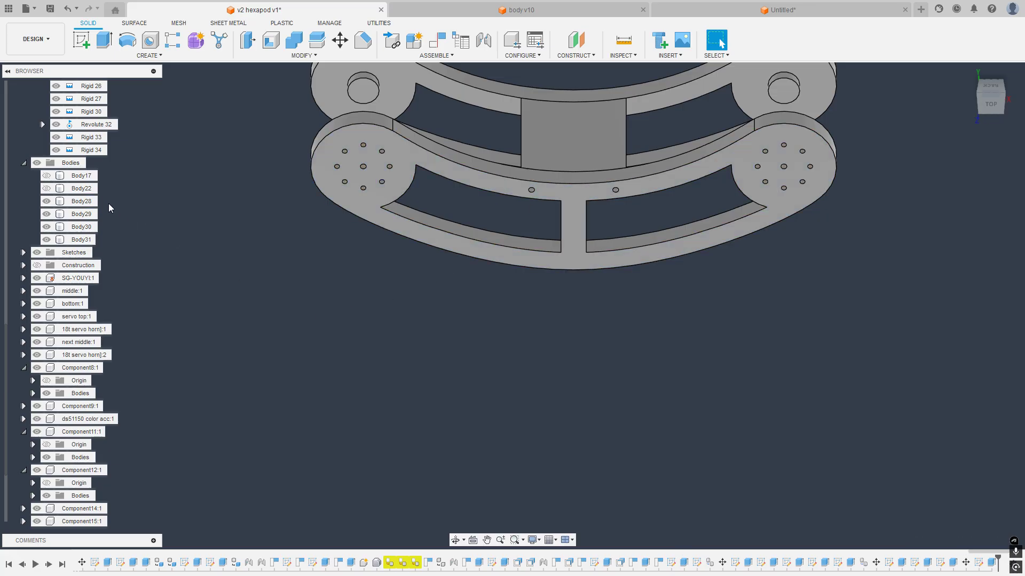
pyautogui.rightClick(83, 203)
pyautogui.click(121, 237)
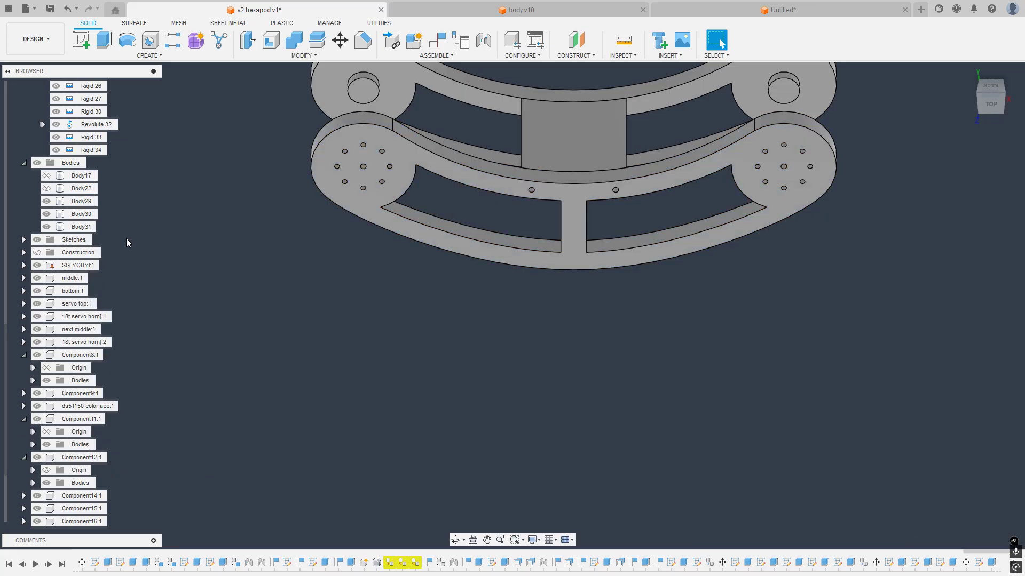
pyautogui.click(88, 204)
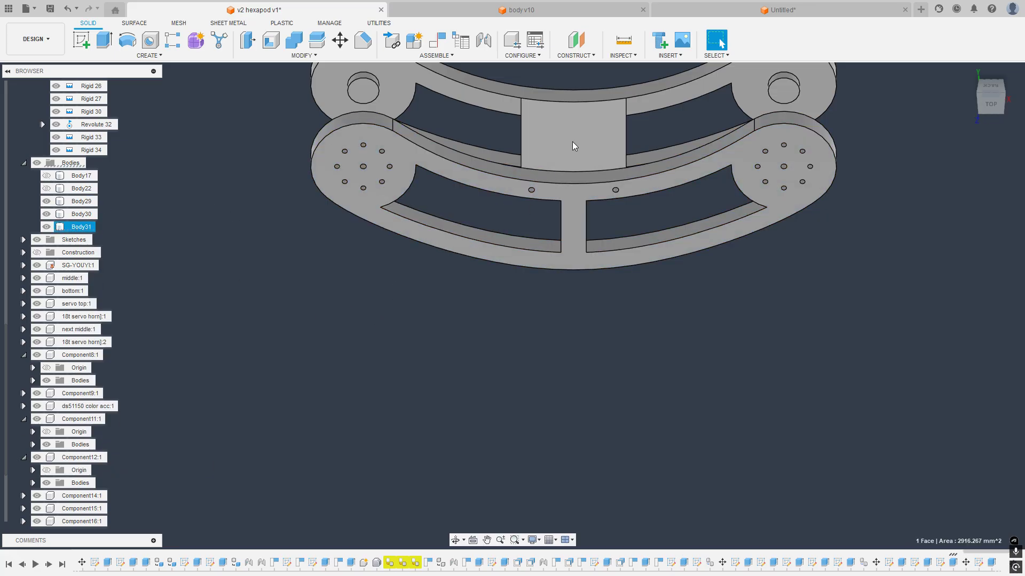
pyautogui.rightClick(80, 226)
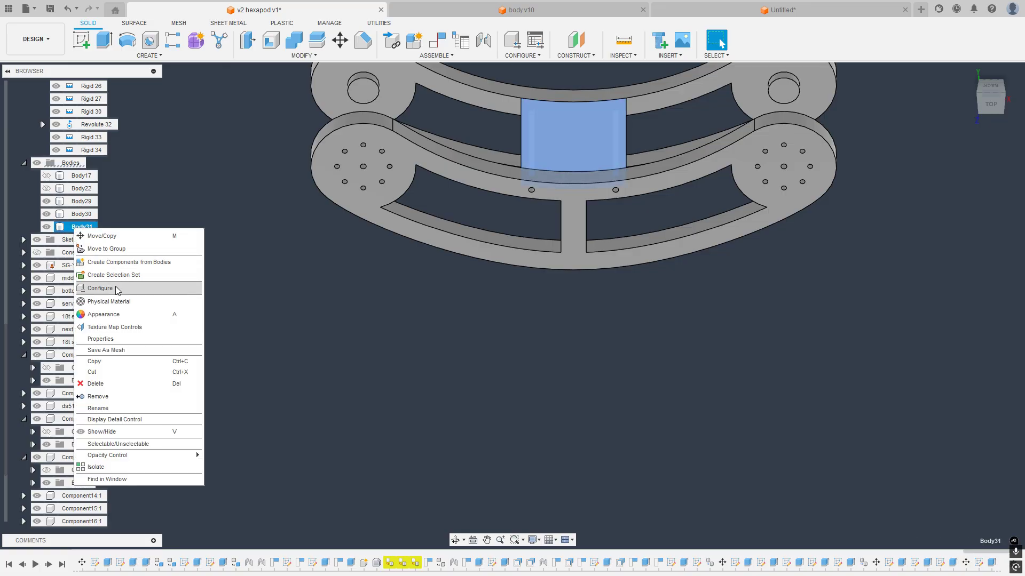
pyautogui.click(121, 262)
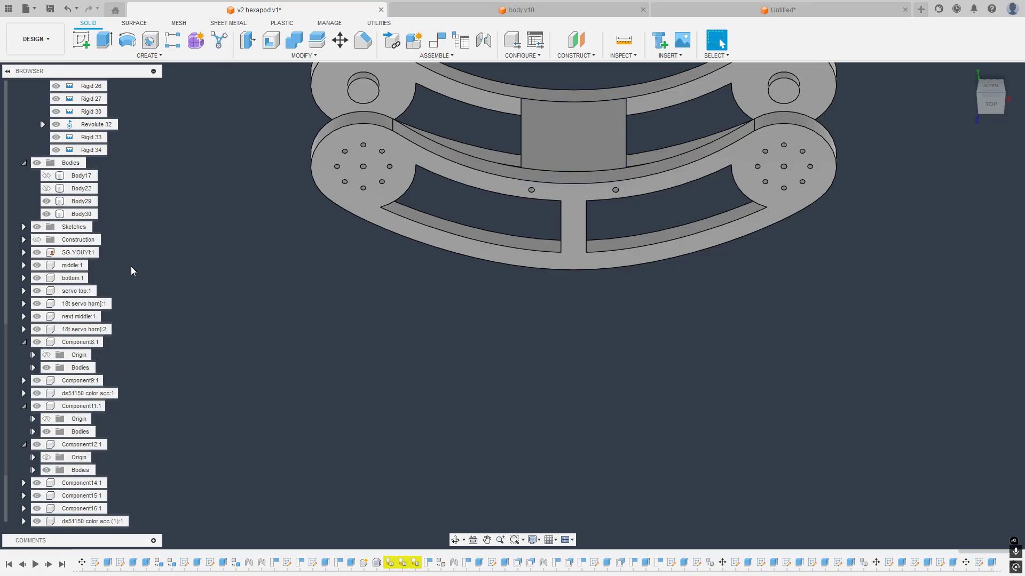
pyautogui.click(85, 215)
pyautogui.rightClick(85, 220)
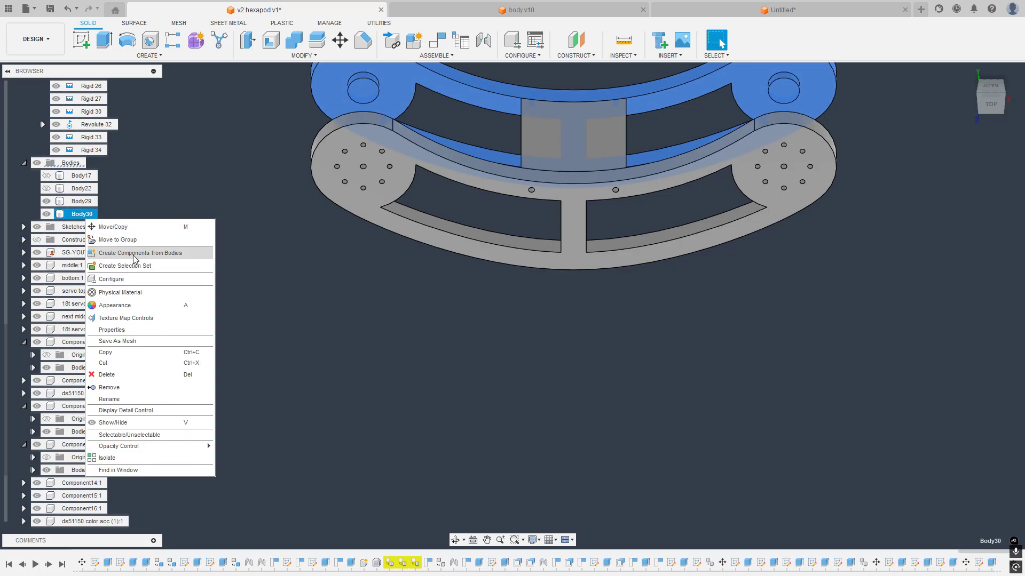
pyautogui.click(134, 259)
pyautogui.scroll(-5, 265, 290)
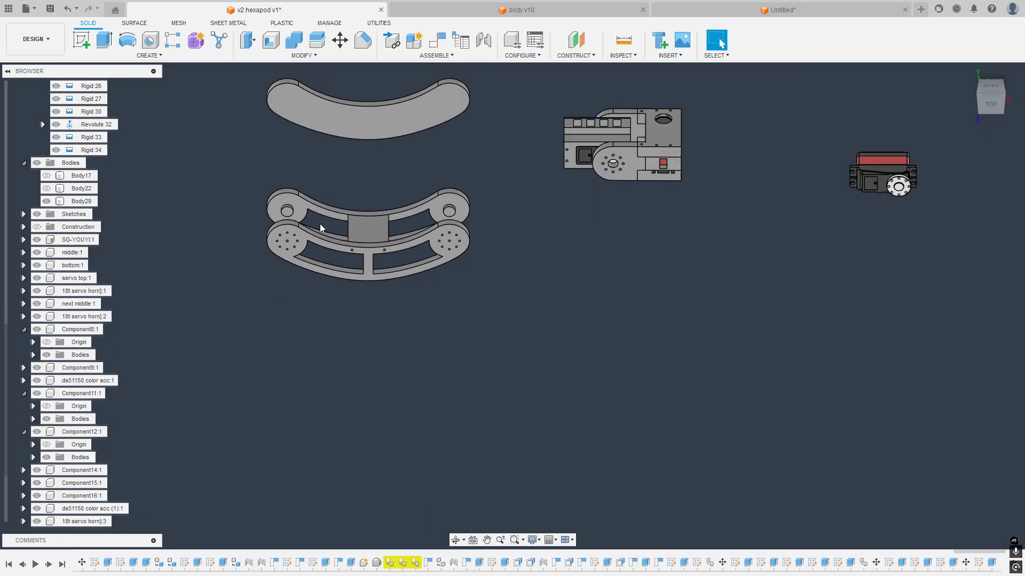
pyautogui.scroll(3, 400, 188)
pyautogui.scroll(-2, 510, 243)
pyautogui.moveTo(604, 111); pyautogui.dragTo(575, 151, button='middle')
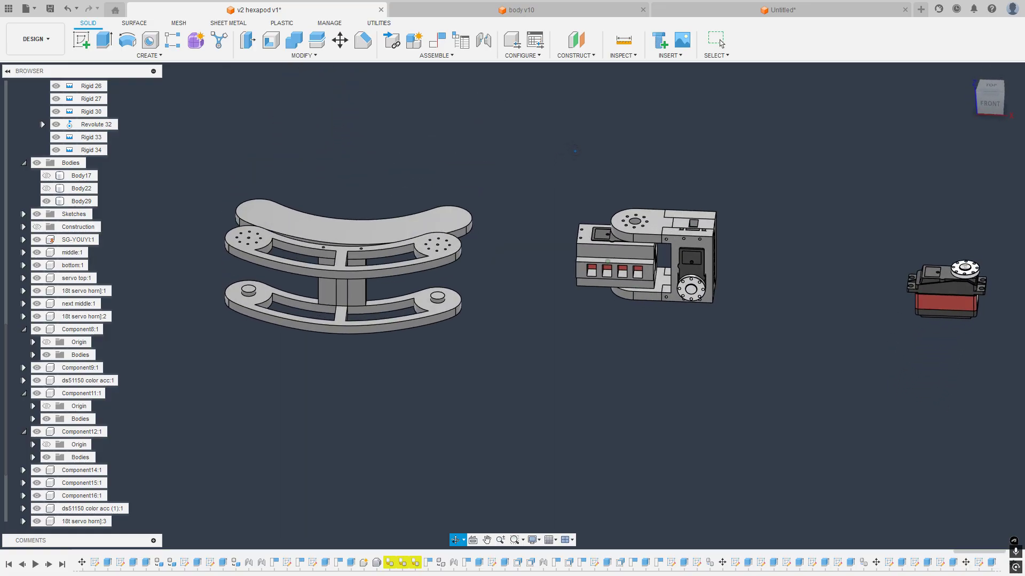
pyautogui.click(490, 45)
pyautogui.keyDown('shift'); pyautogui.moveTo(362, 217); pyautogui.dragTo(383, 338, button='middle'); pyautogui.keyUp('shift')
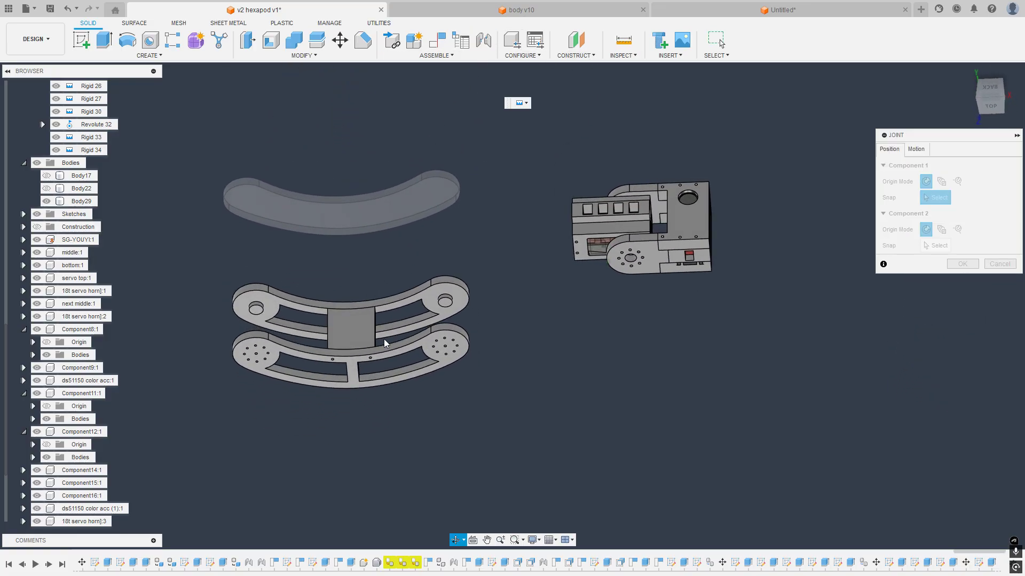
pyautogui.scroll(5, 379, 325)
pyautogui.click(999, 263)
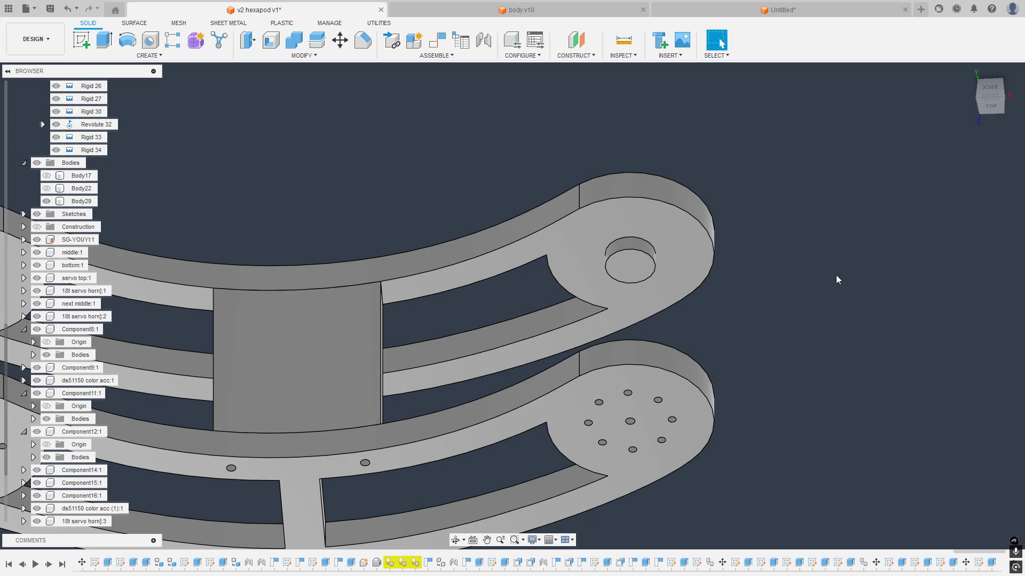
# Step: Hide the upright plate's component, Component19, to expose the lower arm's screw holes
pyautogui.scroll(-3, 5, 317)
pyautogui.scroll(-1, 54, 358)
pyautogui.scroll(5, 53, 499)
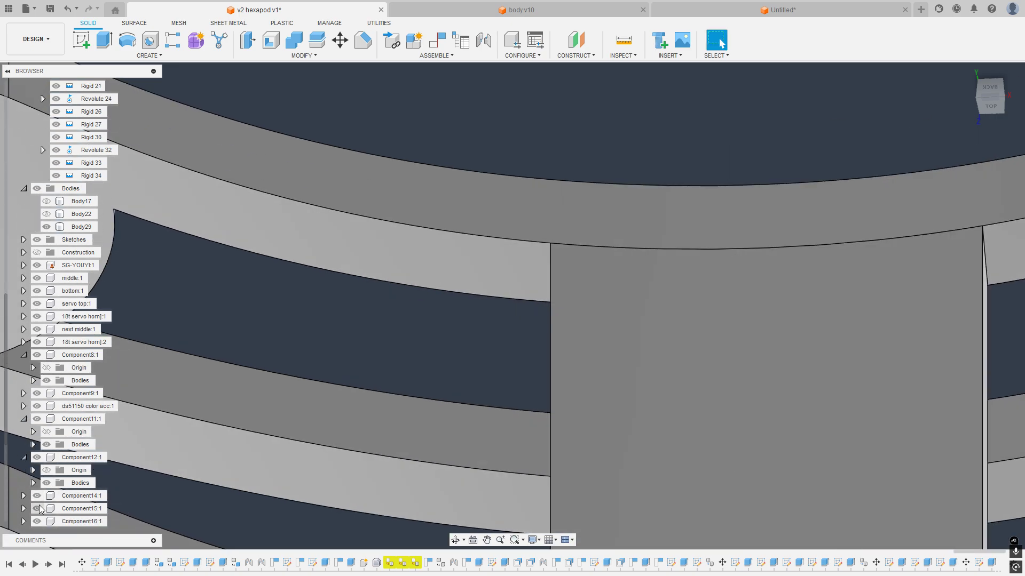
pyautogui.scroll(-5, 58, 461)
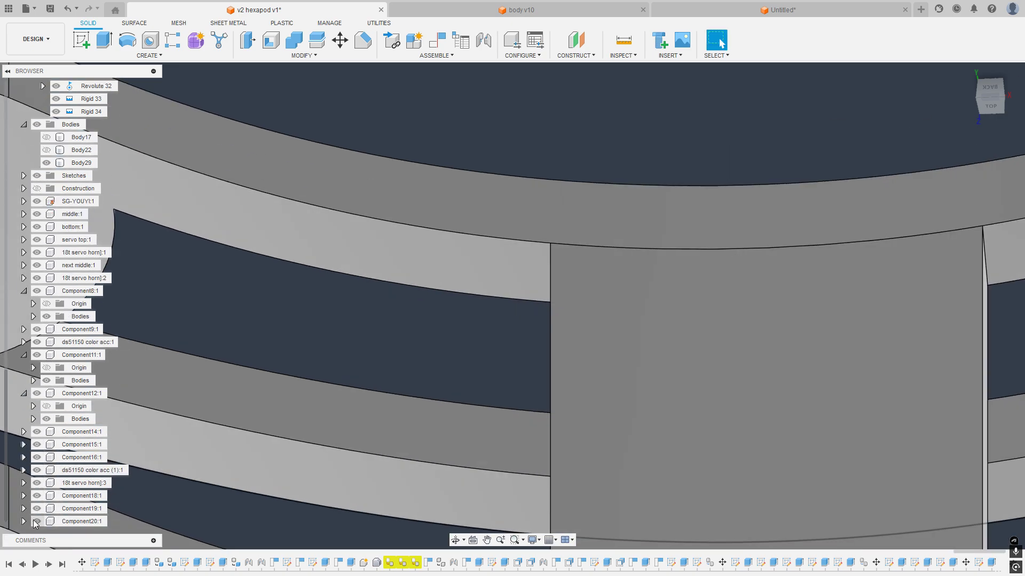
pyautogui.click(36, 509)
pyautogui.scroll(4, 258, 400)
pyautogui.moveTo(541, 269); pyautogui.dragTo(542, 228, button='middle')
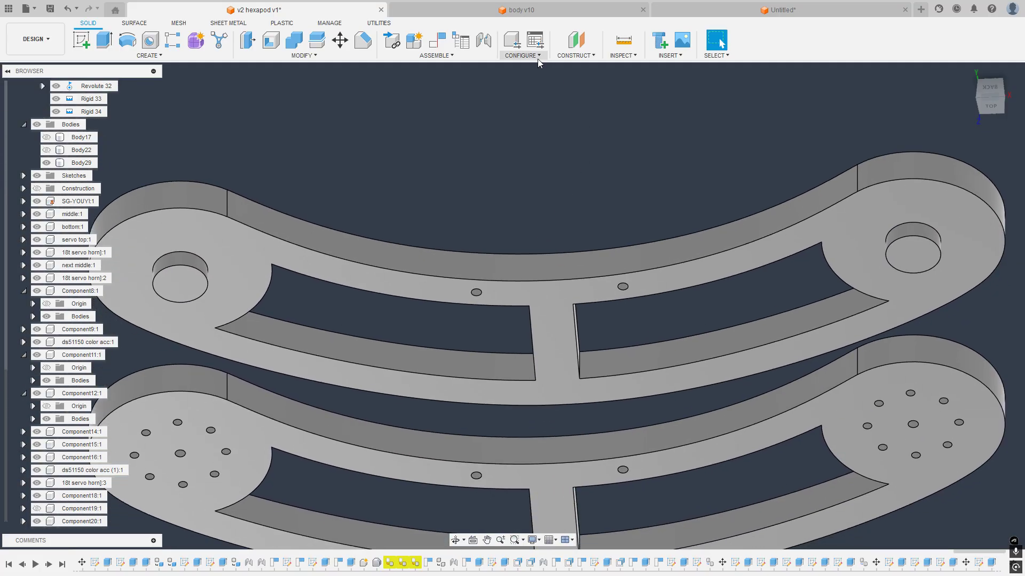
# Step: Create a rigid joint between the lower arm's screw hole and the matching hole under the plate, showing the plate again for the second snap
pyautogui.click(482, 42)
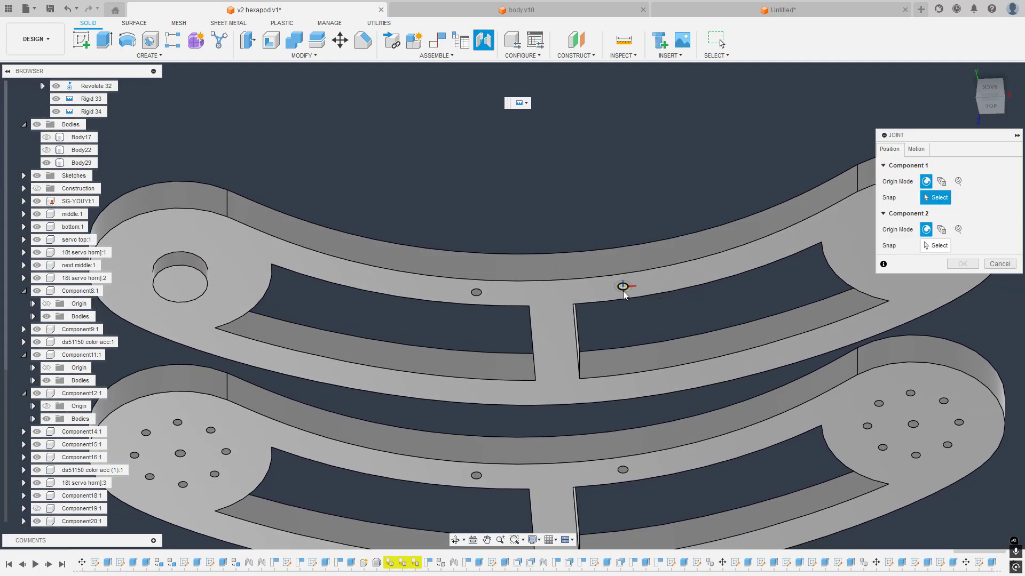
pyautogui.scroll(-3, 623, 291)
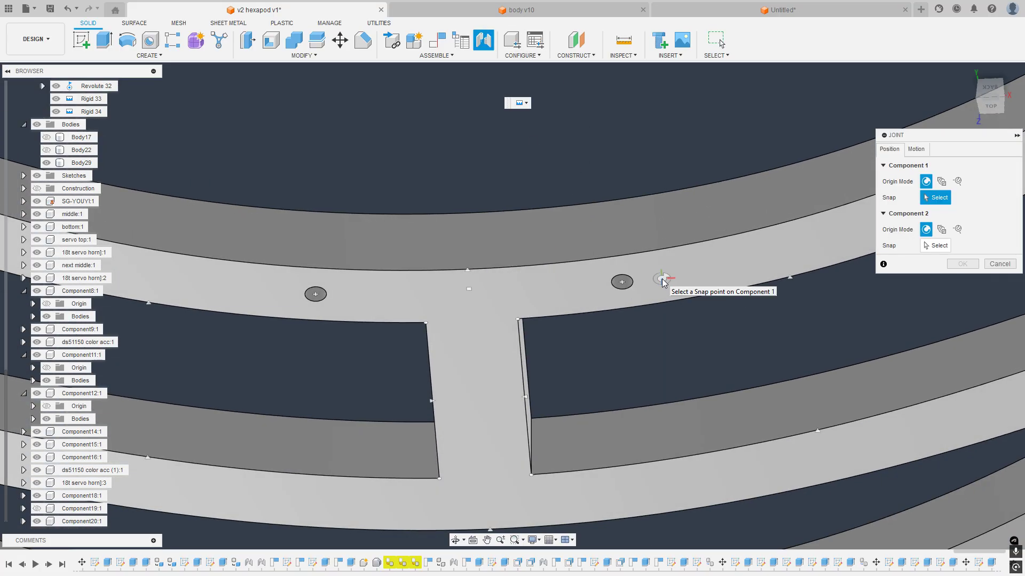
pyautogui.click(652, 285)
pyautogui.scroll(5, 618, 281)
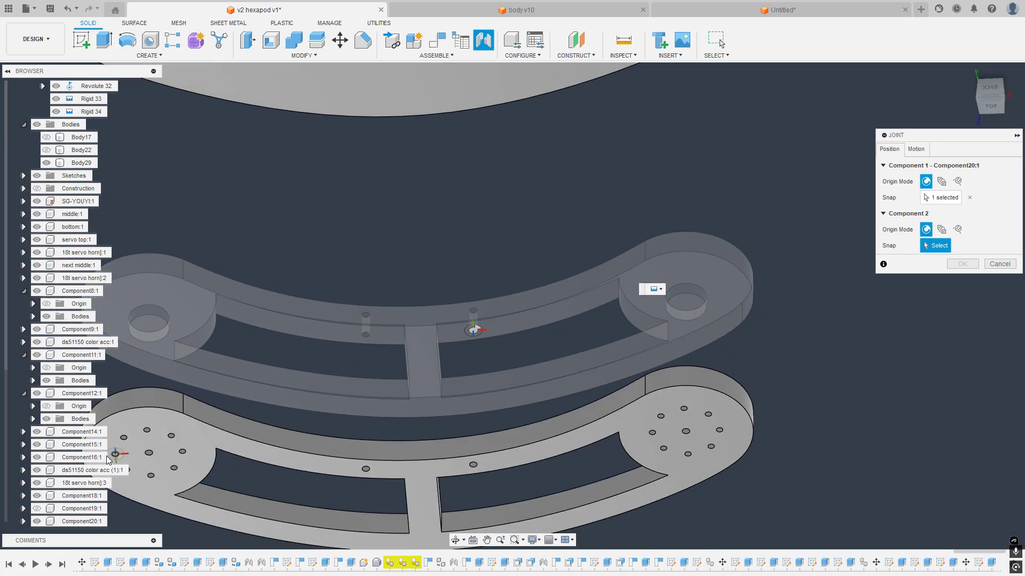
pyautogui.click(36, 509)
pyautogui.keyDown('shift'); pyautogui.moveTo(387, 359); pyautogui.dragTo(410, 440, button='middle'); pyautogui.keyUp('shift')
pyautogui.scroll(-3, 336, 356)
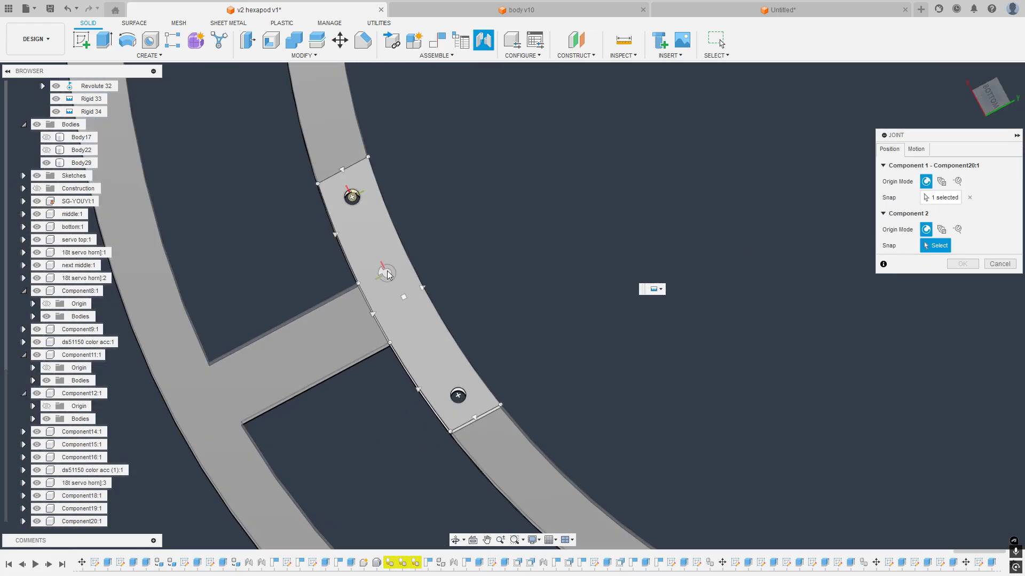
pyautogui.click(361, 203)
pyautogui.click(954, 363)
# Step: Rigidly join the plate's screw hole to the matching hole in the recessed arm, hiding Component18 for the first snap and showing it again
pyautogui.scroll(5, 588, 284)
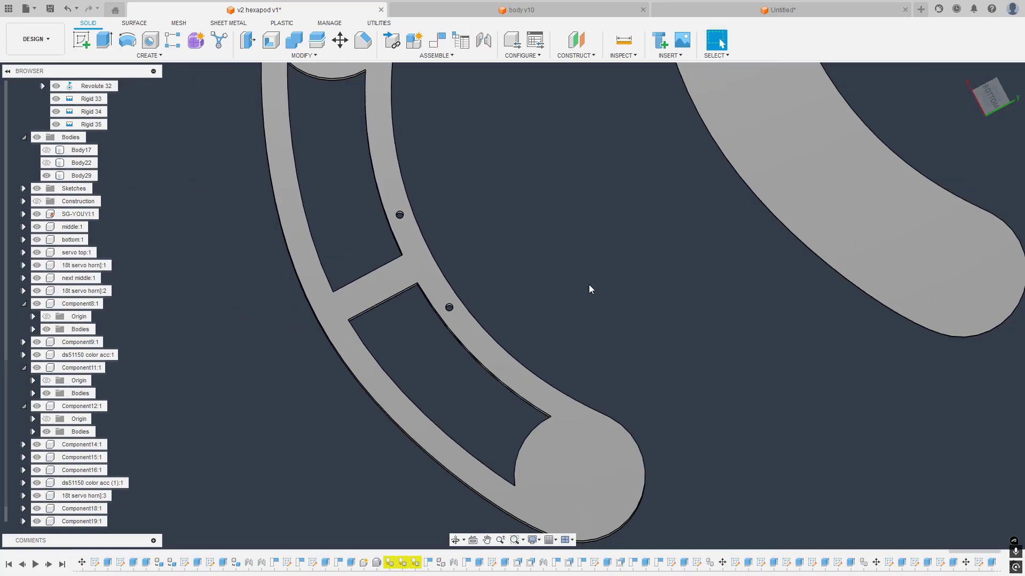
pyautogui.keyDown('shift'); pyautogui.moveTo(589, 284); pyautogui.dragTo(681, 394, button='middle'); pyautogui.keyUp('shift')
pyautogui.scroll(1, 680, 394)
pyautogui.moveTo(680, 394); pyautogui.dragTo(635, 272, button='middle')
pyautogui.keyDown('shift'); pyautogui.moveTo(636, 272); pyautogui.dragTo(581, 318, button='middle'); pyautogui.keyUp('shift')
pyautogui.scroll(-3, 582, 318)
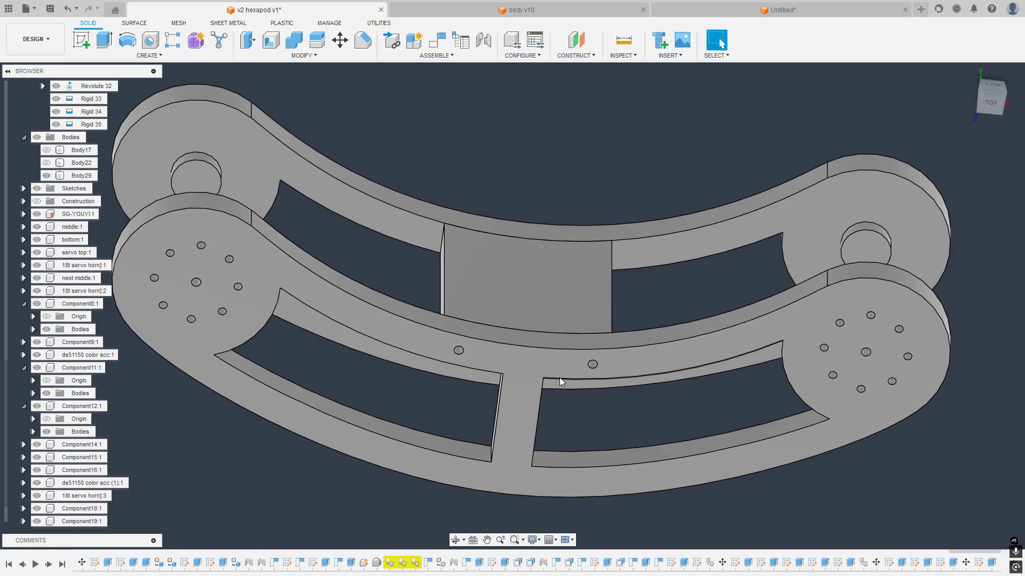
pyautogui.click(36, 509)
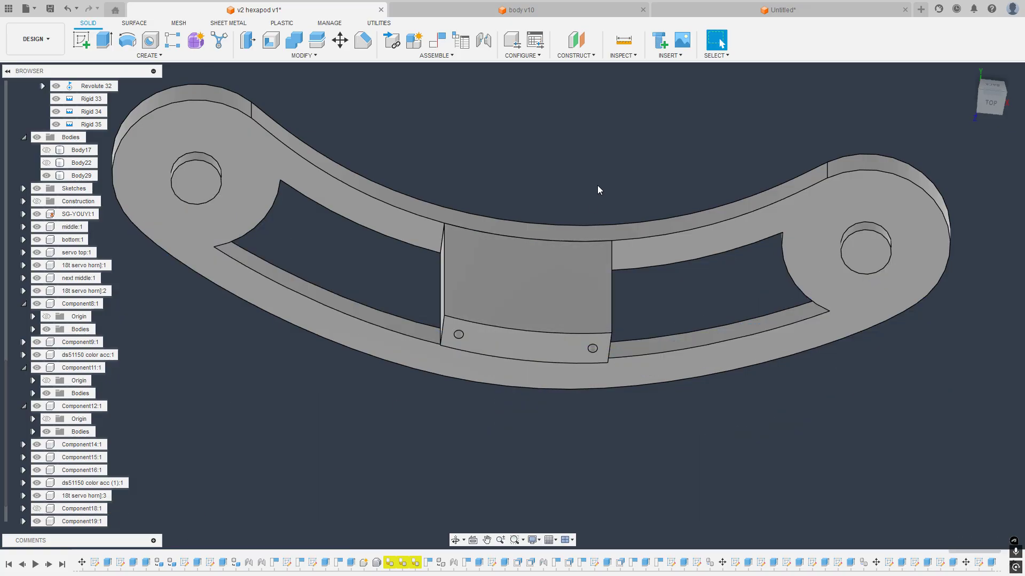
pyautogui.click(489, 48)
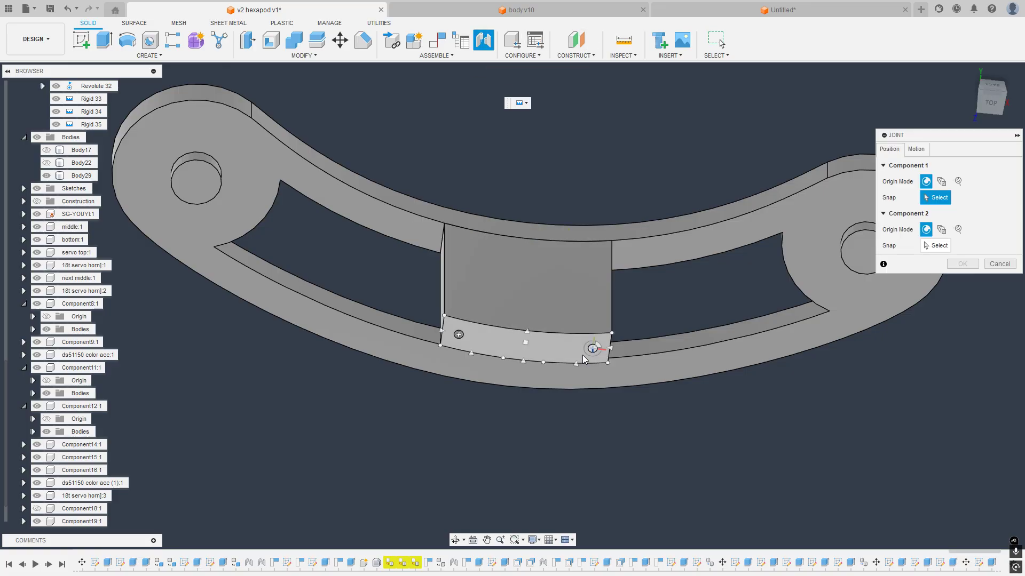
pyautogui.click(583, 356)
pyautogui.click(37, 508)
pyautogui.keyDown('shift'); pyautogui.moveTo(296, 434); pyautogui.dragTo(652, 281, button='middle'); pyautogui.keyUp('shift')
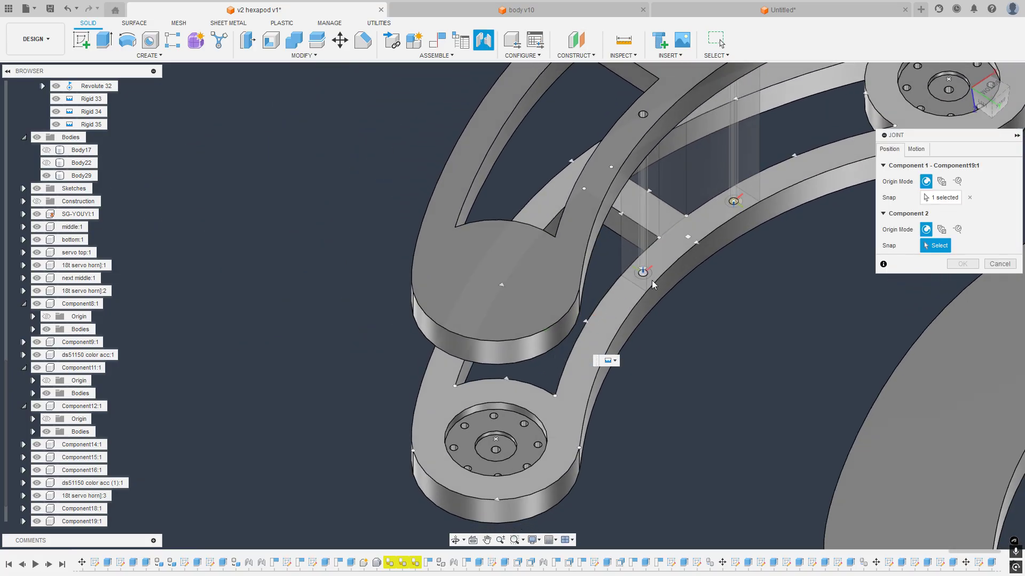
pyautogui.click(727, 203)
pyautogui.press('Return')
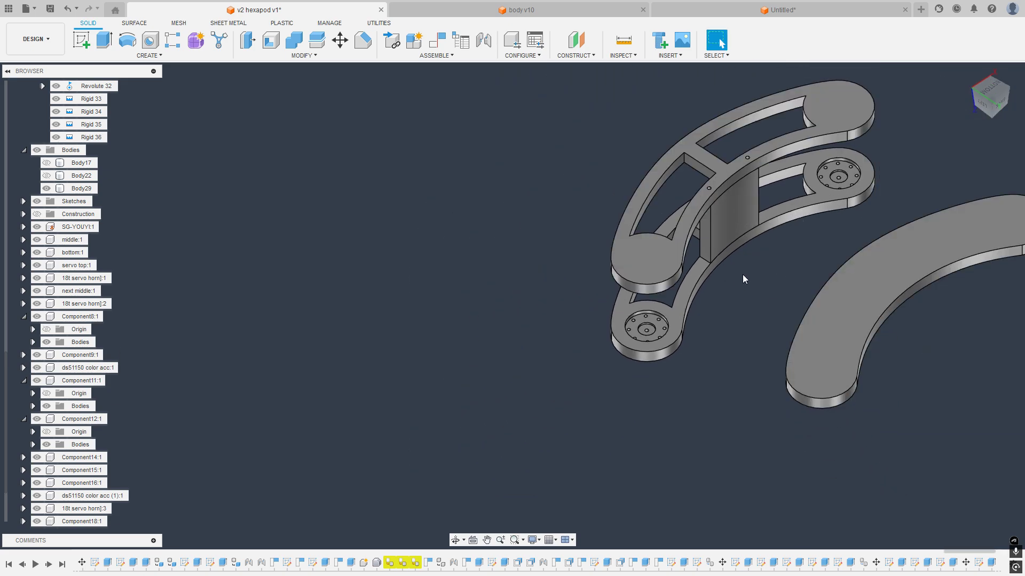
# Step: Start a joint with Revolute motion and snap its first component to the centre of the recessed arm's servo horn pocket
pyautogui.moveTo(742, 279); pyautogui.dragTo(564, 207, button='middle')
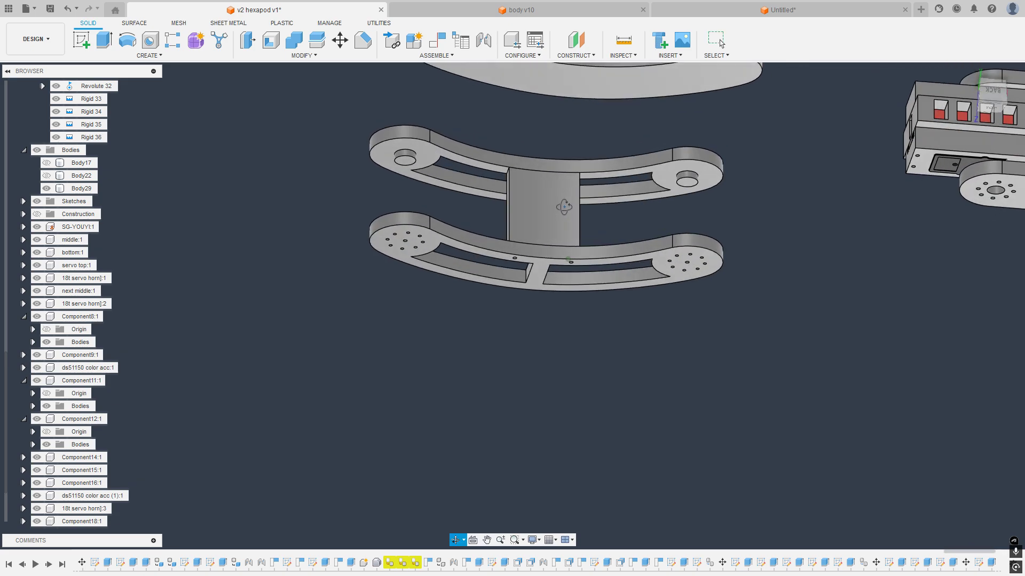
pyautogui.click(489, 43)
pyautogui.scroll(-5, 515, 119)
pyautogui.moveTo(515, 119); pyautogui.dragTo(594, 355, button='middle')
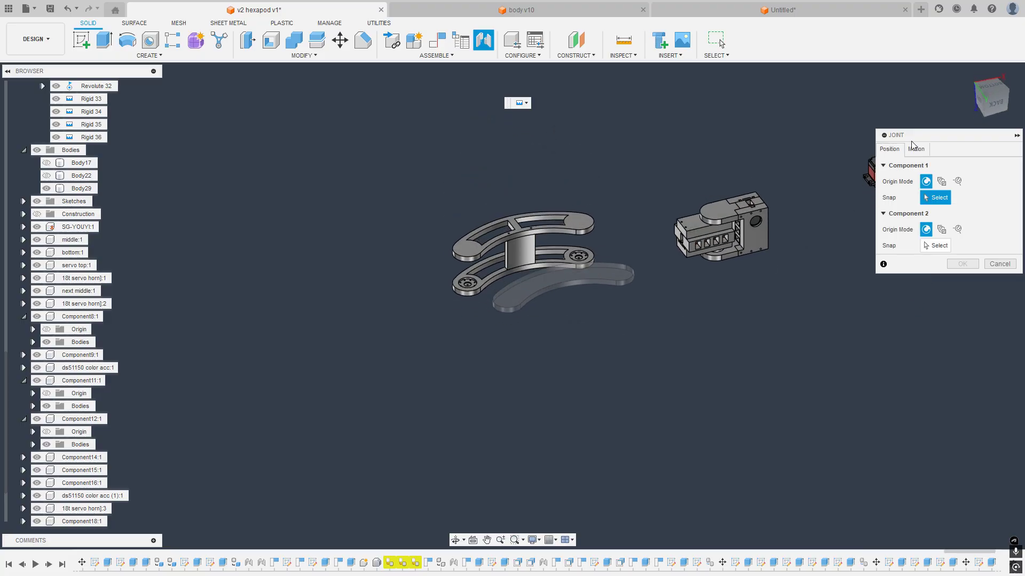
pyautogui.click(916, 149)
pyautogui.click(939, 190)
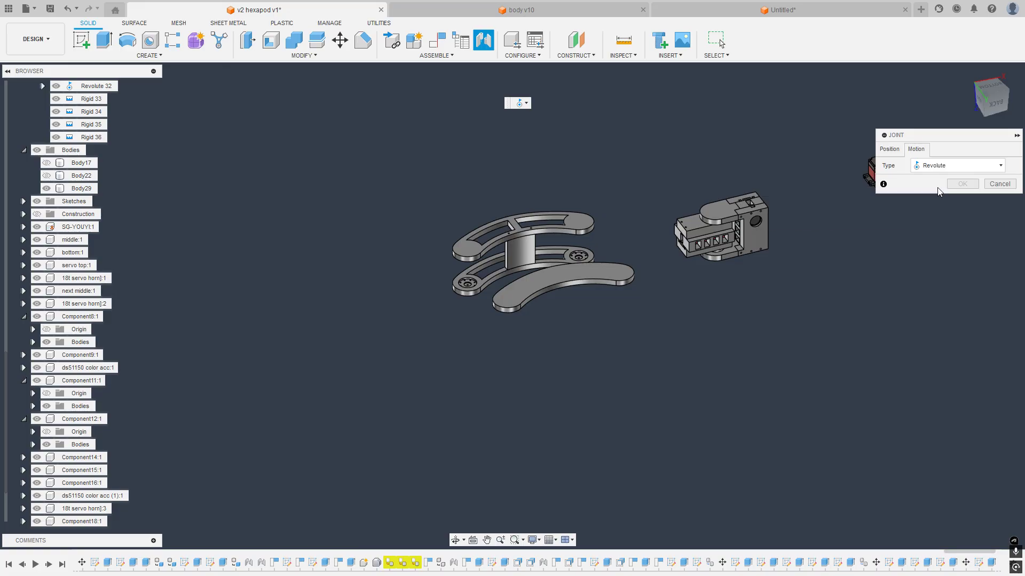
pyautogui.scroll(6, 454, 283)
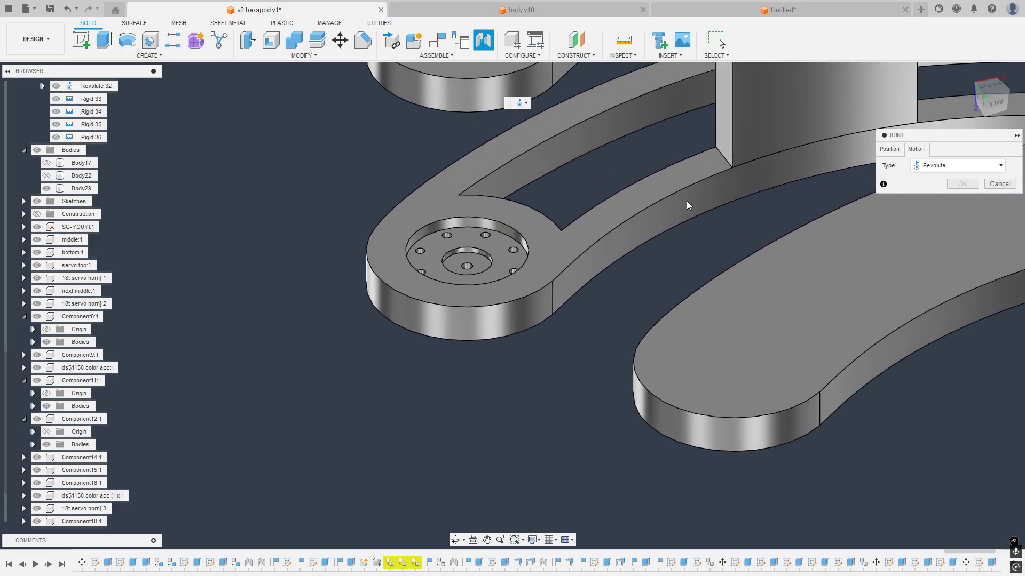
pyautogui.click(898, 150)
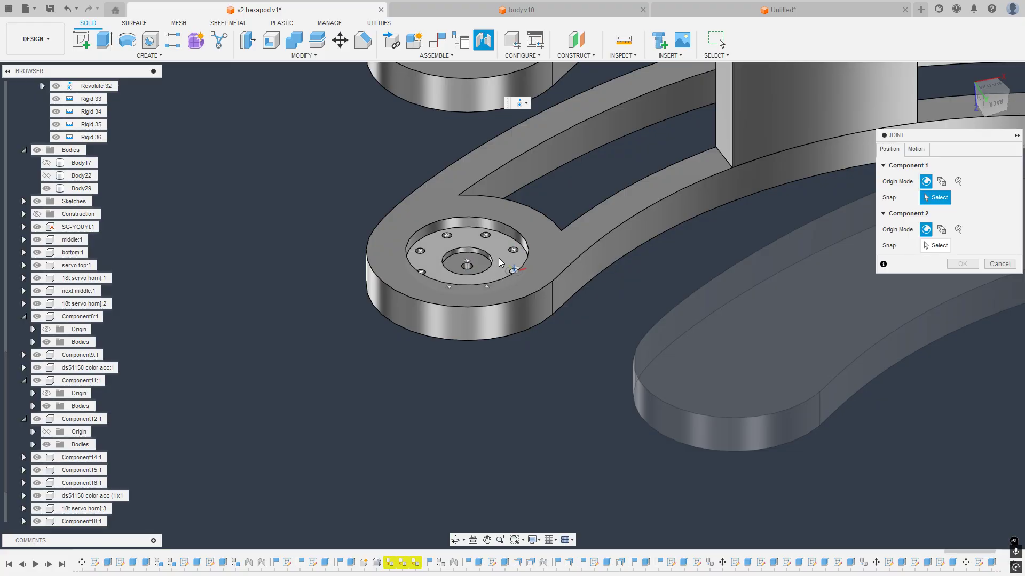
pyautogui.click(474, 264)
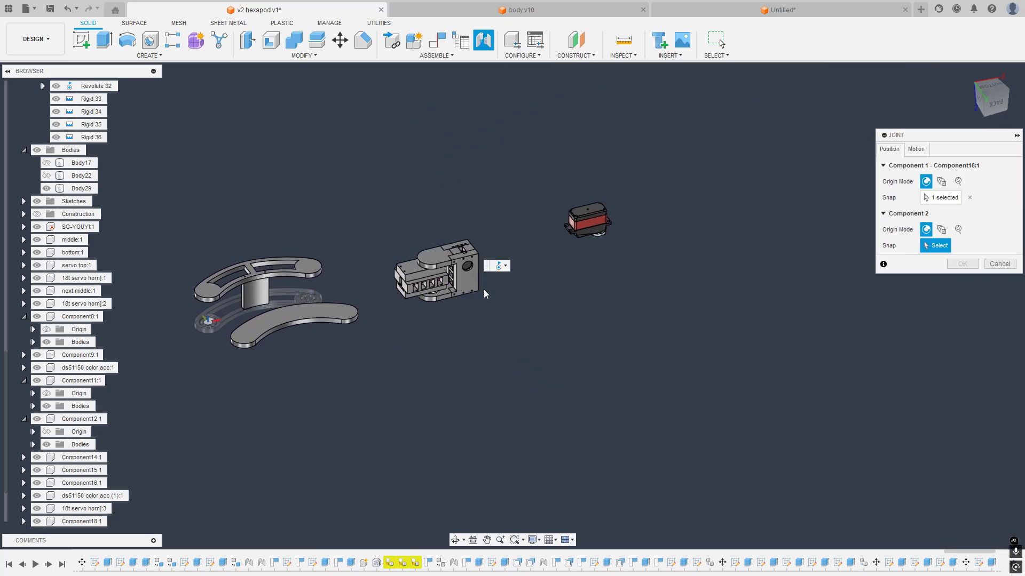
# Step: Snap the revolute joint's second component to the centre of the servo horn on the bracketed servo assembly
pyautogui.keyDown('shift'); pyautogui.moveTo(490, 224); pyautogui.dragTo(482, 404, button='middle'); pyautogui.keyUp('shift')
pyautogui.scroll(10, 455, 284)
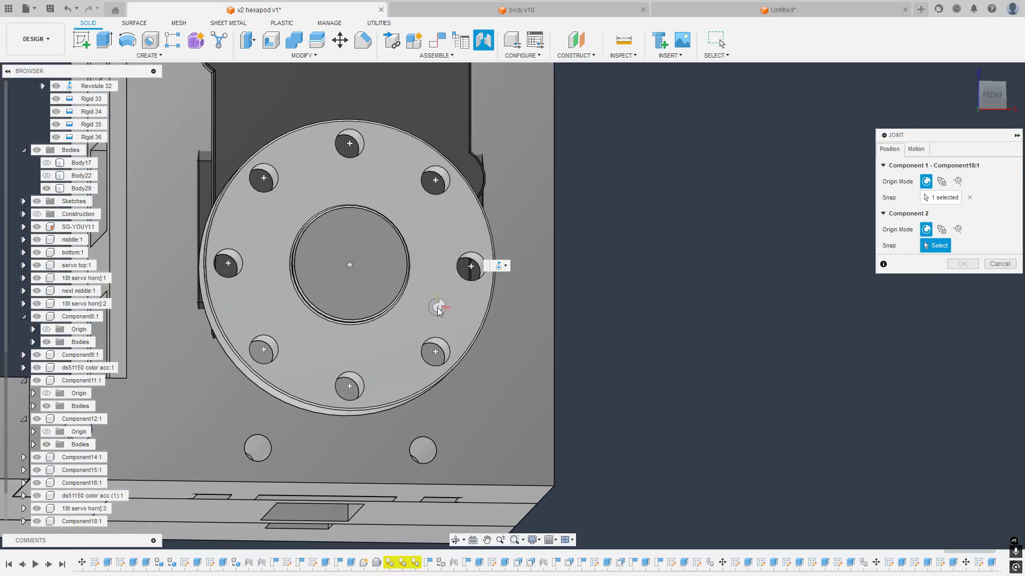
pyautogui.click(361, 273)
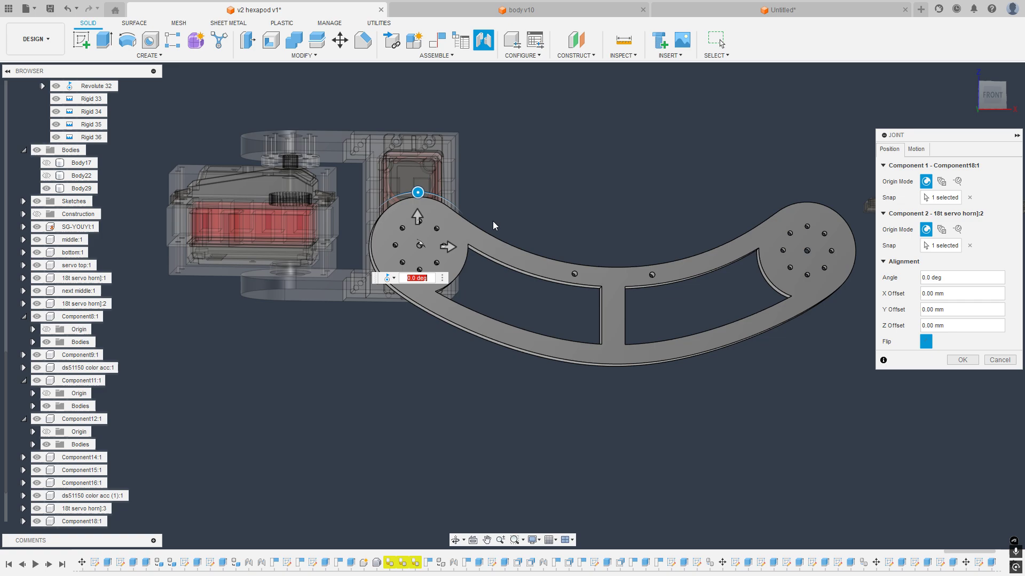
pyautogui.scroll(-3, 493, 221)
pyautogui.keyDown('shift'); pyautogui.moveTo(493, 221); pyautogui.dragTo(602, 233, button='middle'); pyautogui.keyUp('shift')
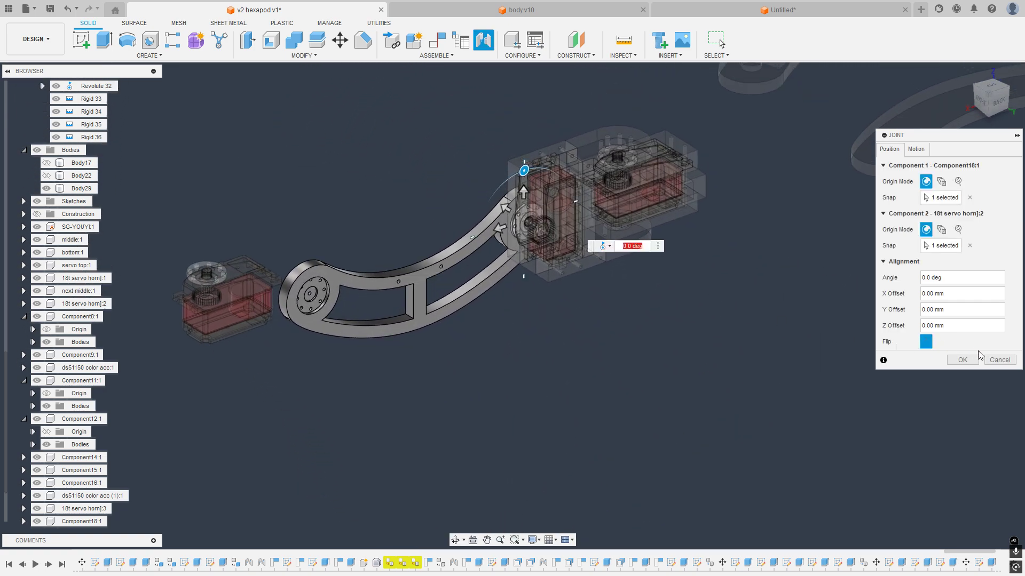
# Step: Set the revolute joint to rotate about the Z axis and create it
pyautogui.click(916, 150)
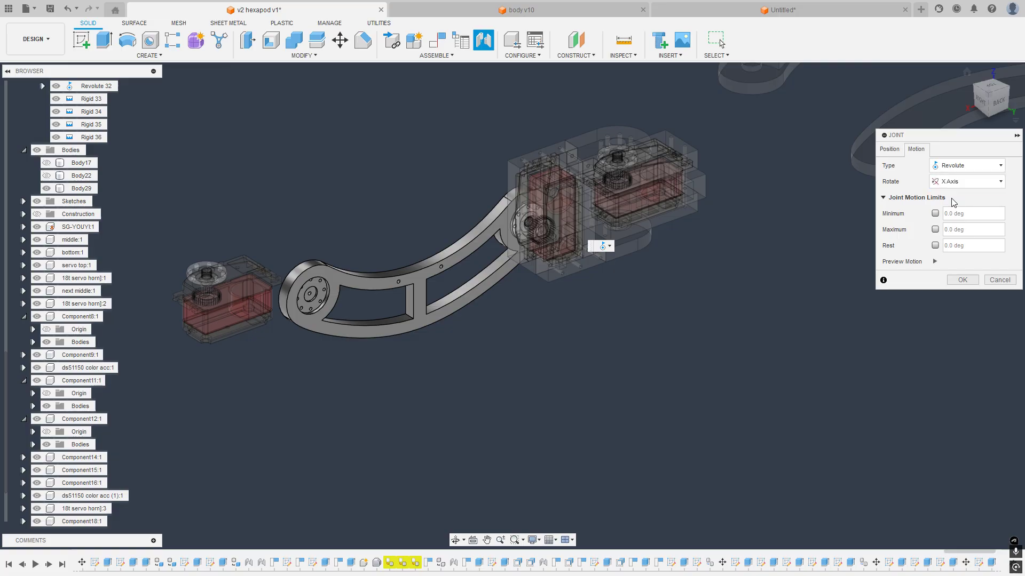
pyautogui.click(955, 182)
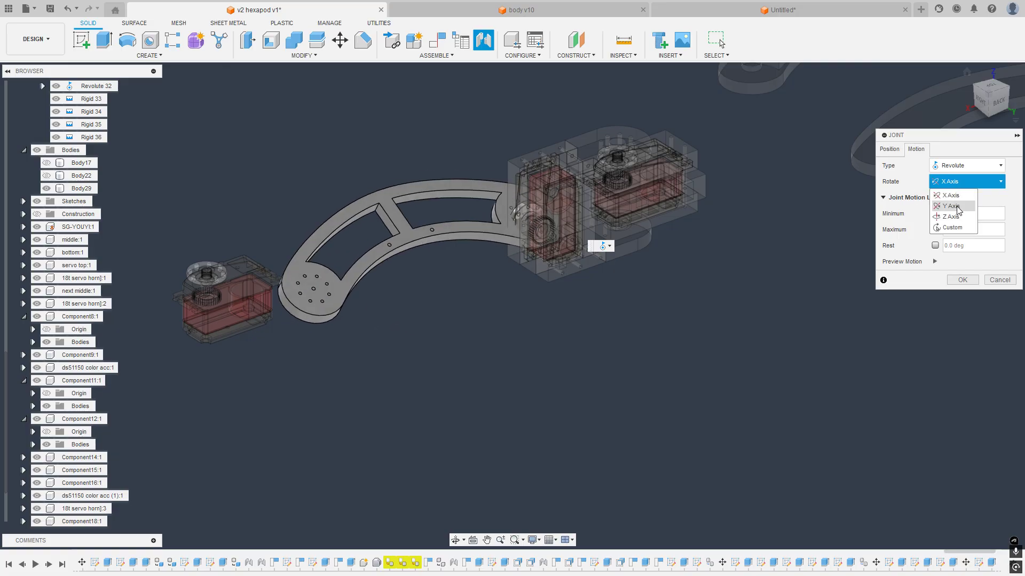
pyautogui.click(955, 206)
pyautogui.click(957, 184)
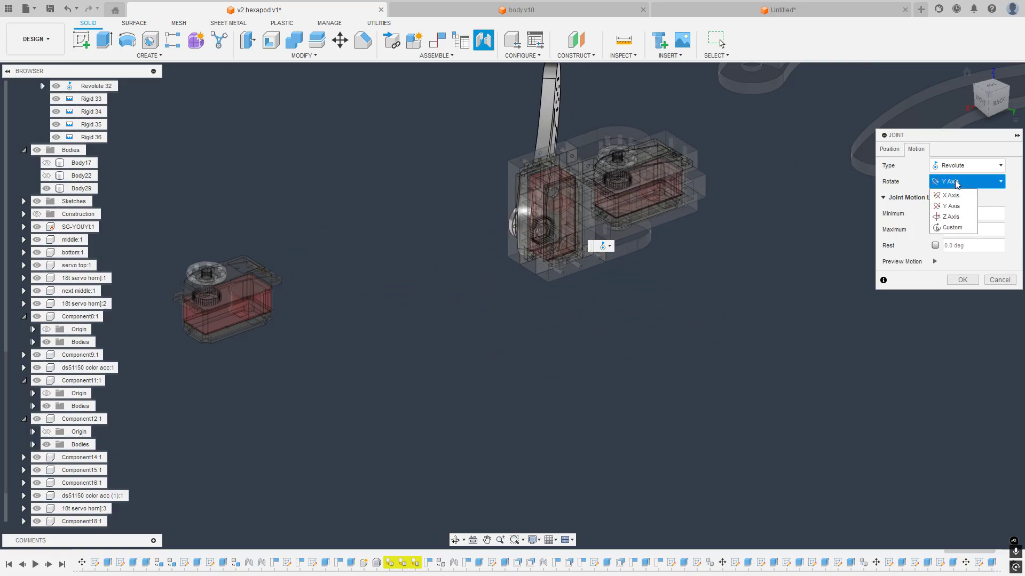
pyautogui.click(950, 217)
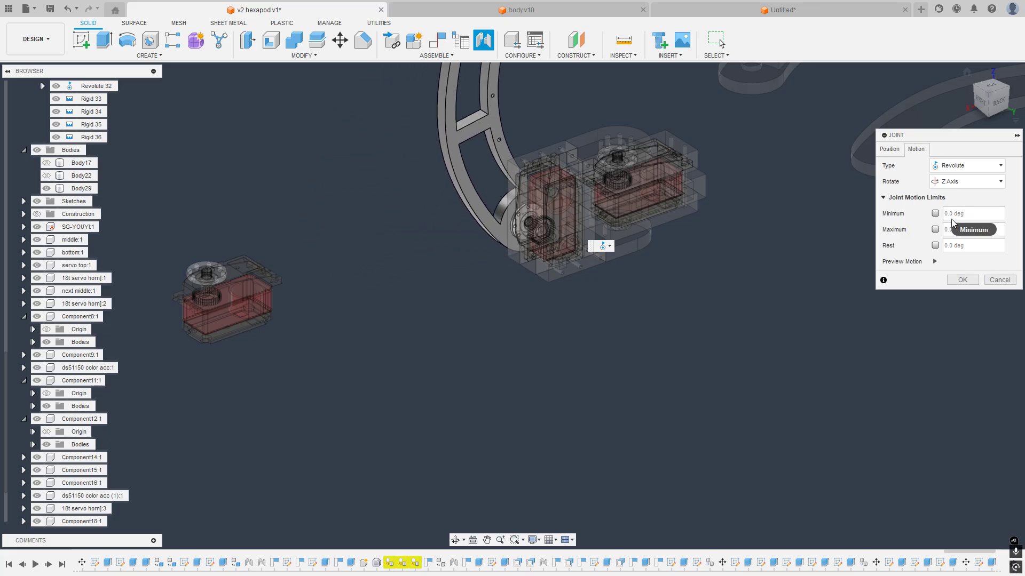
pyautogui.click(955, 278)
pyautogui.scroll(-1, 593, 253)
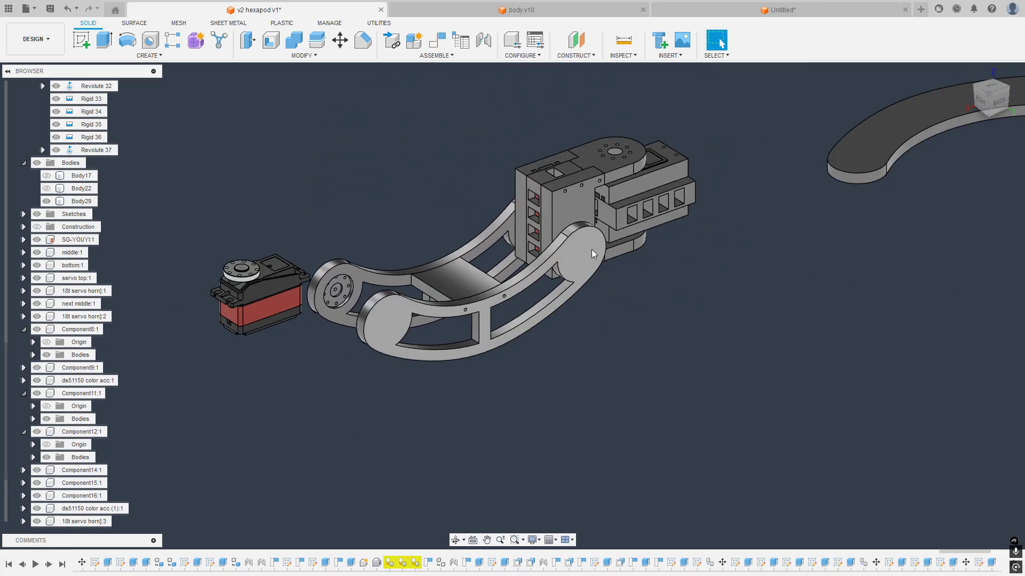
# Step: Swing the curved leg segment up, over and below the servo assembly to check the new joint's range of motion
pyautogui.keyDown('shift'); pyautogui.moveTo(593, 253); pyautogui.dragTo(632, 283, button='middle'); pyautogui.keyUp('shift')
pyautogui.scroll(1, 633, 283)
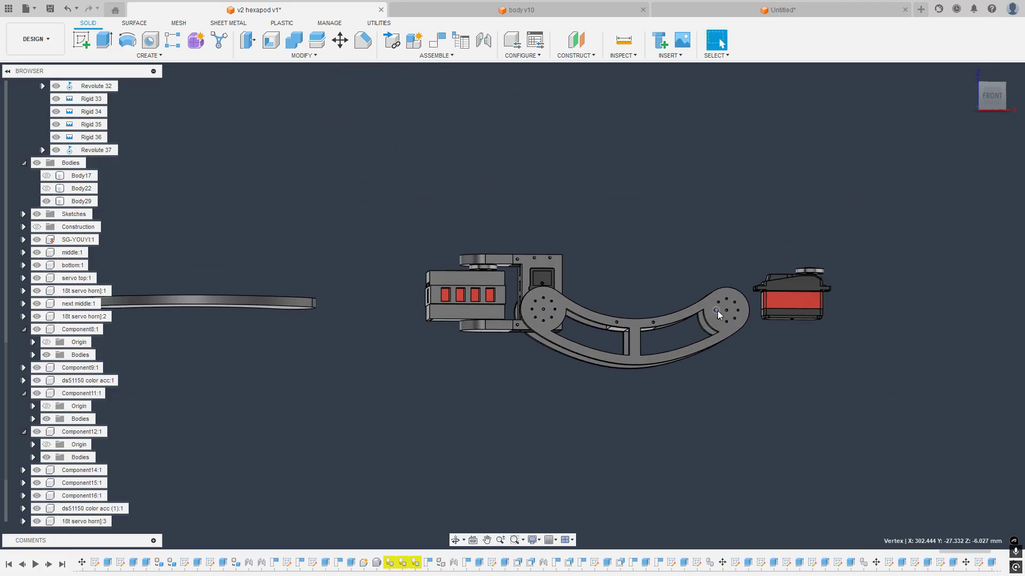
pyautogui.moveTo(717, 311); pyautogui.dragTo(632, 207)
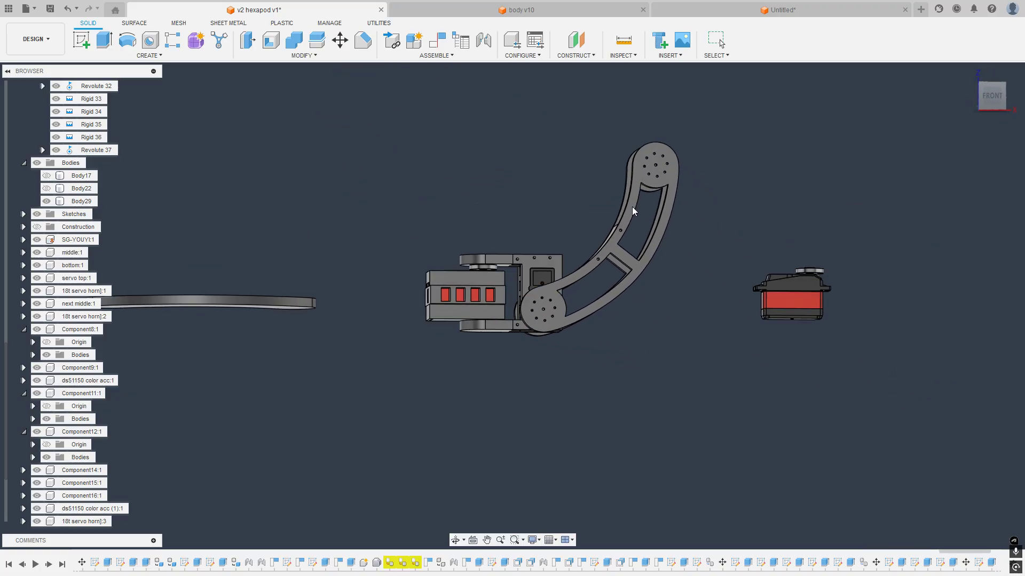
pyautogui.moveTo(566, 179)
pyautogui.keyDown('shift'); pyautogui.mouseDown(button='middle')
pyautogui.moveTo(556, 203)
pyautogui.moveTo(557, 179)
pyautogui.mouseUp(button='middle'); pyautogui.keyUp('shift')
pyautogui.scroll(3, 557, 202)
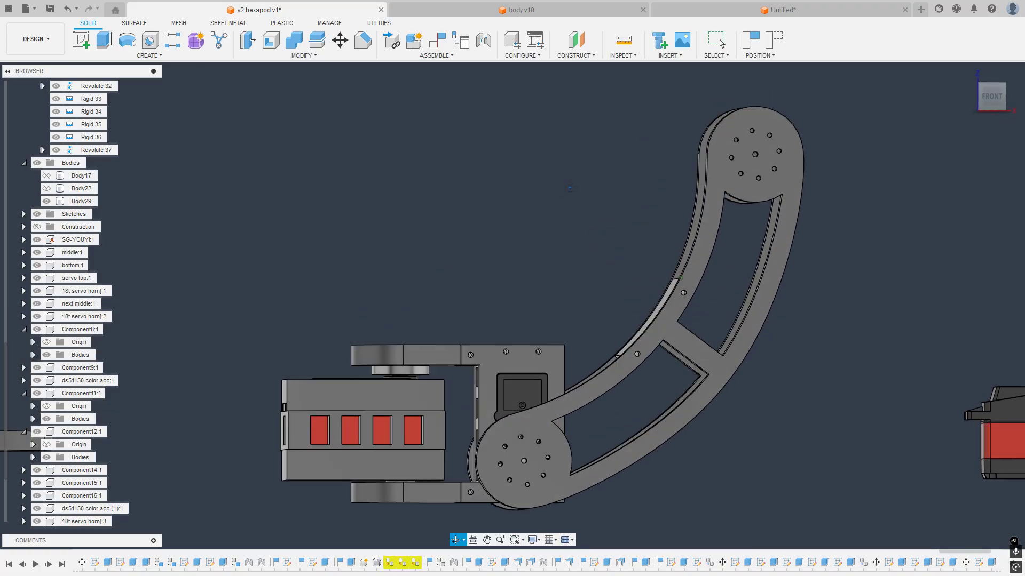
pyautogui.moveTo(736, 197); pyautogui.dragTo(317, 207)
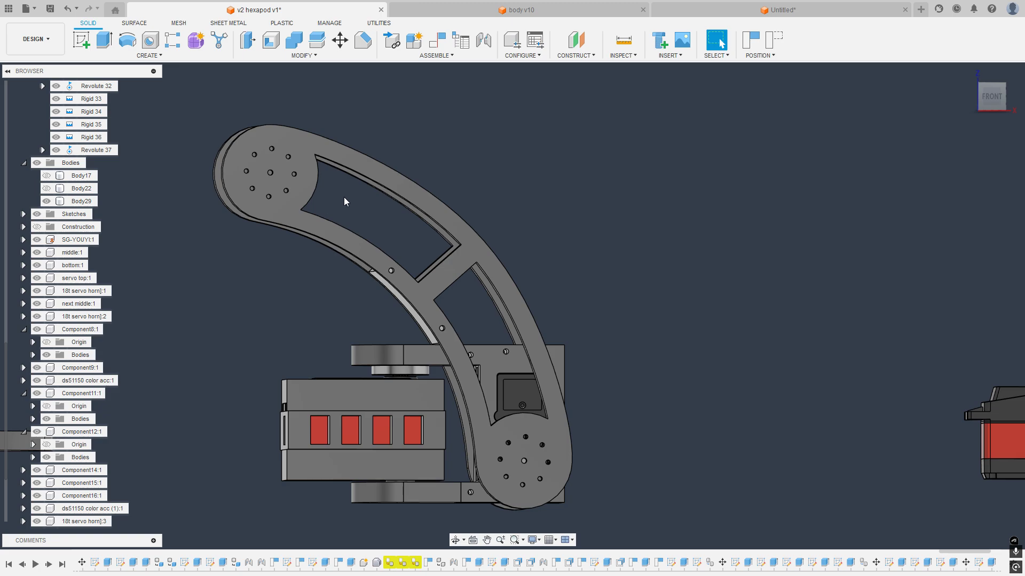
pyautogui.scroll(-3, 344, 197)
pyautogui.keyDown('shift'); pyautogui.moveTo(367, 157); pyautogui.dragTo(350, 169, button='middle'); pyautogui.keyUp('shift')
pyautogui.moveTo(313, 184); pyautogui.dragTo(373, 386)
pyautogui.keyDown('shift'); pyautogui.moveTo(373, 386); pyautogui.dragTo(367, 410, button='middle'); pyautogui.keyUp('shift')
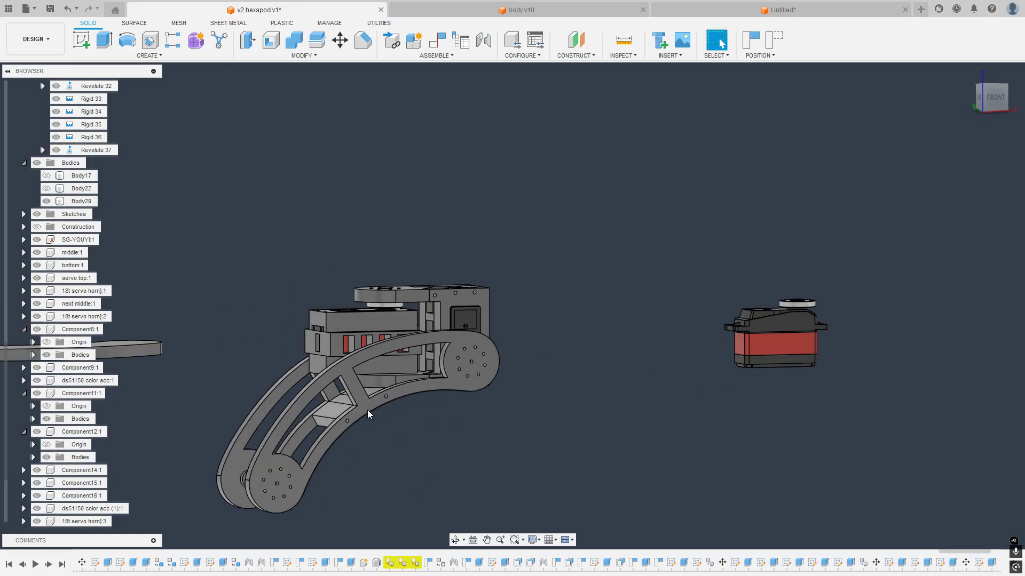
# Step: Pose the leg segment so it extends outward and curves upward from the servo assembly, checking it from the front
pyautogui.moveTo(296, 476); pyautogui.dragTo(542, 291)
pyautogui.keyDown('shift'); pyautogui.moveTo(542, 291); pyautogui.dragTo(555, 275, button='middle'); pyautogui.keyUp('shift')
pyautogui.keyDown('shift'); pyautogui.moveTo(998, 109); pyautogui.dragTo(985, 127, button='middle'); pyautogui.keyUp('shift')
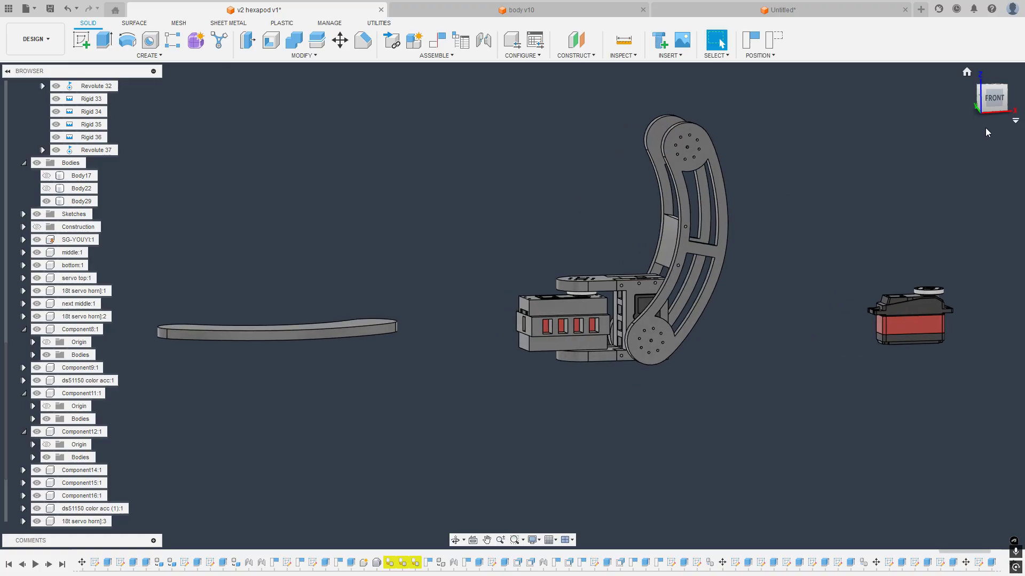
pyautogui.click(996, 100)
pyautogui.moveTo(744, 174); pyautogui.dragTo(853, 275)
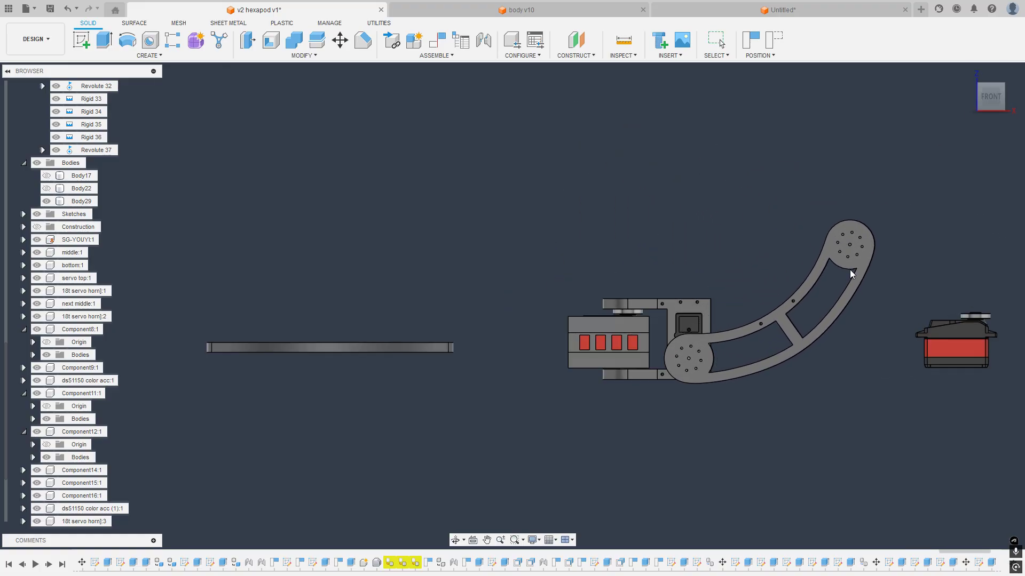
pyautogui.moveTo(747, 221); pyautogui.dragTo(643, 222, button='middle')
pyautogui.scroll(-3, 668, 232)
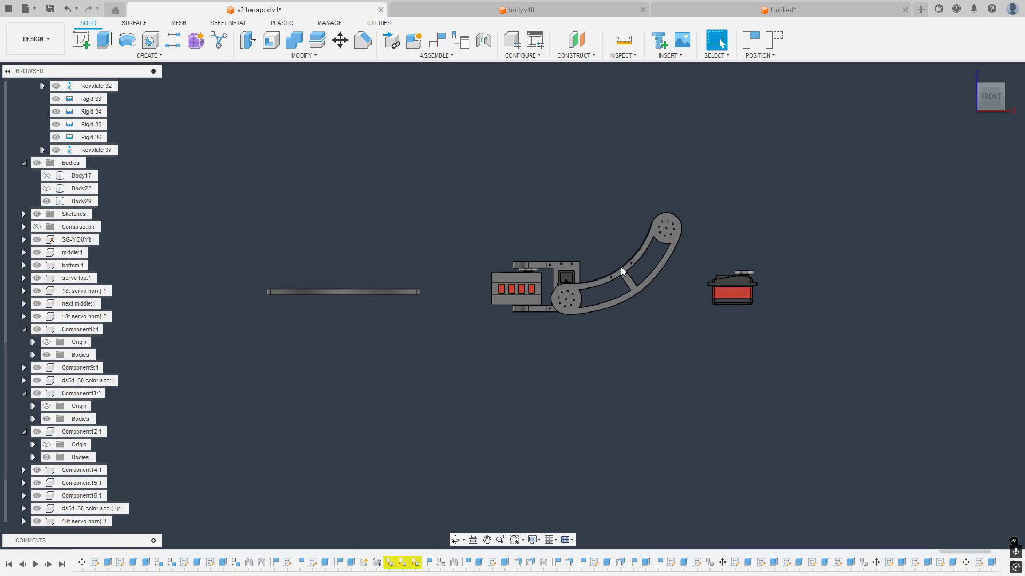
# Step: Hide the leftover solid curved arm body, Body29
pyautogui.keyDown('shift'); pyautogui.moveTo(621, 267); pyautogui.dragTo(640, 275, button='middle'); pyautogui.keyUp('shift')
pyautogui.scroll(5, 617, 282)
pyautogui.scroll(-1, 614, 287)
pyautogui.scroll(3, 470, 282)
pyautogui.moveTo(471, 282); pyautogui.dragTo(540, 252, button='middle')
pyautogui.scroll(-4, 540, 252)
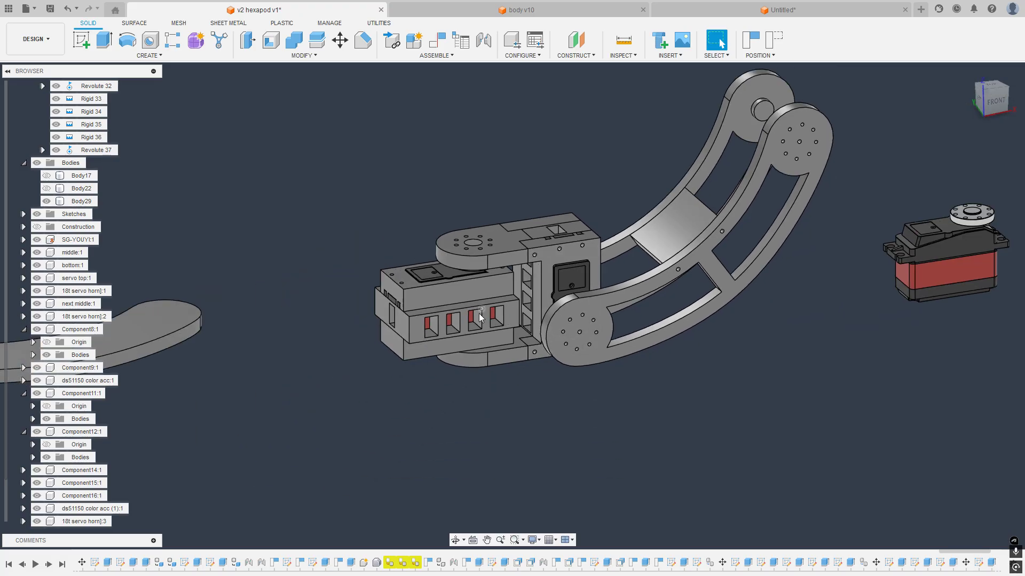
pyautogui.scroll(-3, 443, 319)
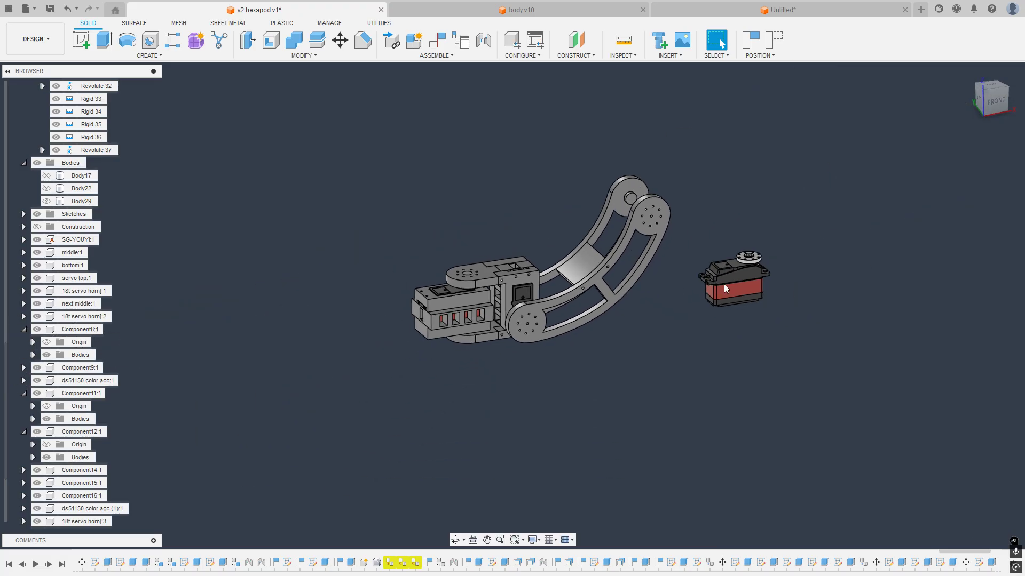
# Step: Measure the distance between the two parallel long edges on top of the servo bracket, on either side of the rectangular opening
pyautogui.keyDown('shift'); pyautogui.moveTo(723, 284); pyautogui.dragTo(416, 229, button='middle'); pyautogui.keyUp('shift')
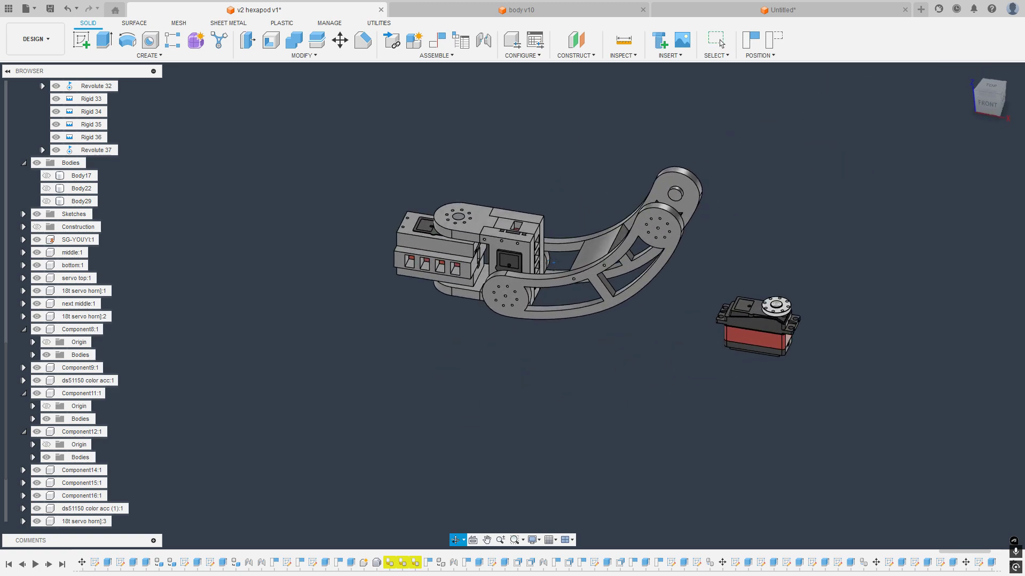
pyautogui.scroll(6, 496, 251)
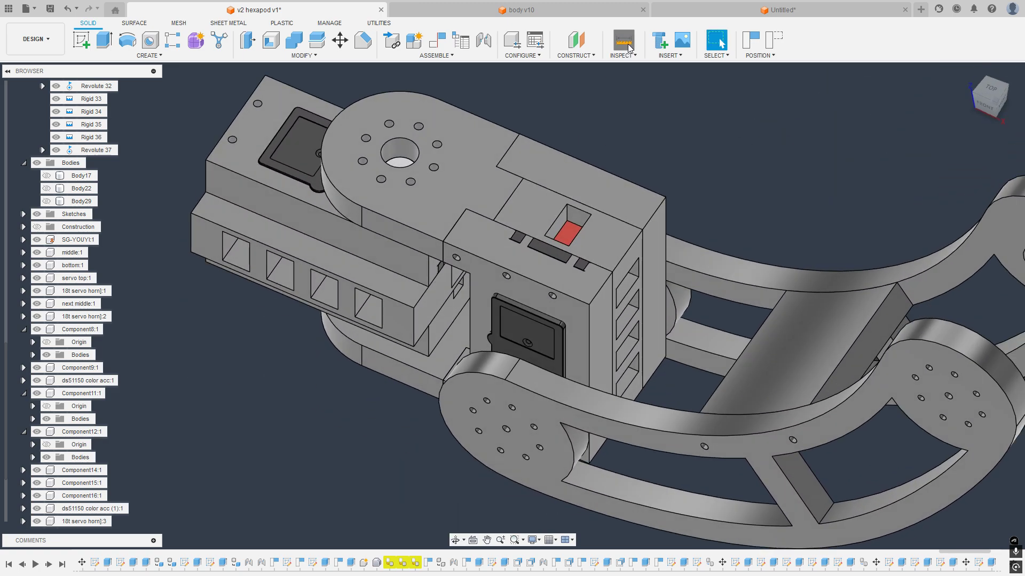
pyautogui.click(625, 41)
pyautogui.scroll(4, 544, 210)
pyautogui.click(565, 195)
pyautogui.click(526, 282)
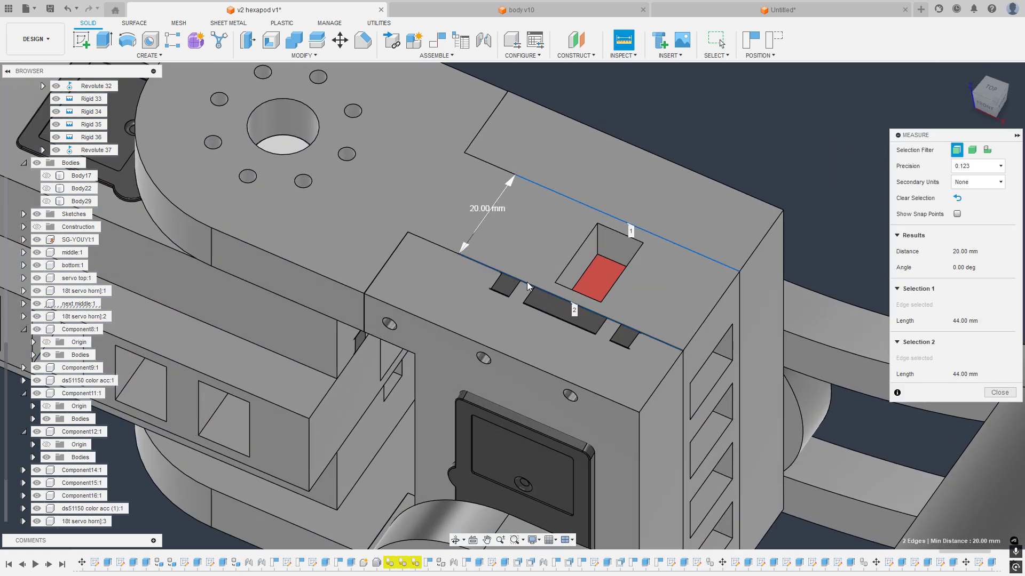
pyautogui.scroll(-4, 527, 281)
pyautogui.click(988, 390)
pyautogui.scroll(-3, 713, 231)
pyautogui.moveTo(713, 231); pyautogui.dragTo(596, 209, button='middle')
pyautogui.scroll(-3, 586, 144)
pyautogui.scroll(-3, 611, 215)
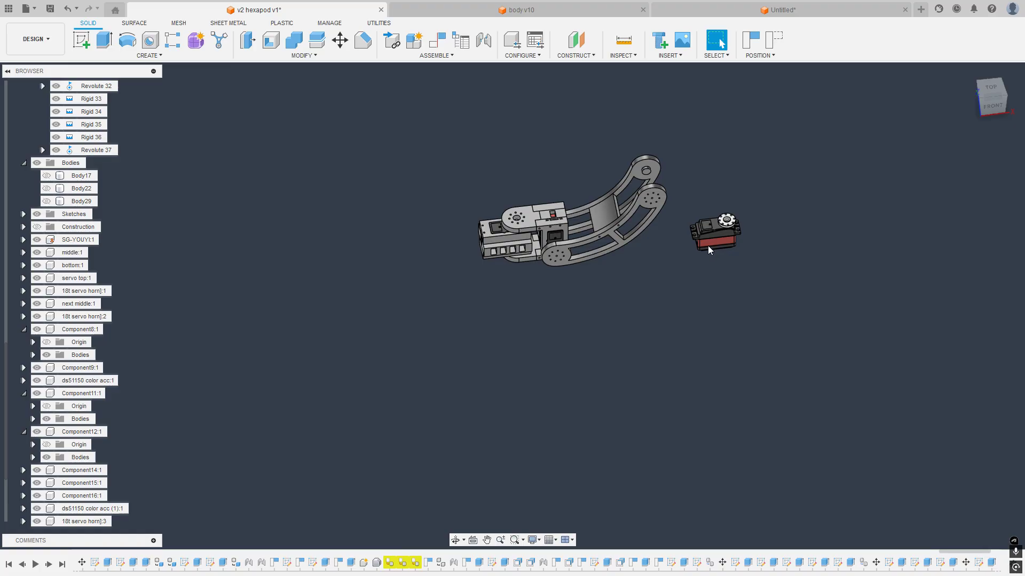
pyautogui.keyDown('shift'); pyautogui.moveTo(708, 246); pyautogui.dragTo(681, 282, button='middle'); pyautogui.keyUp('shift')
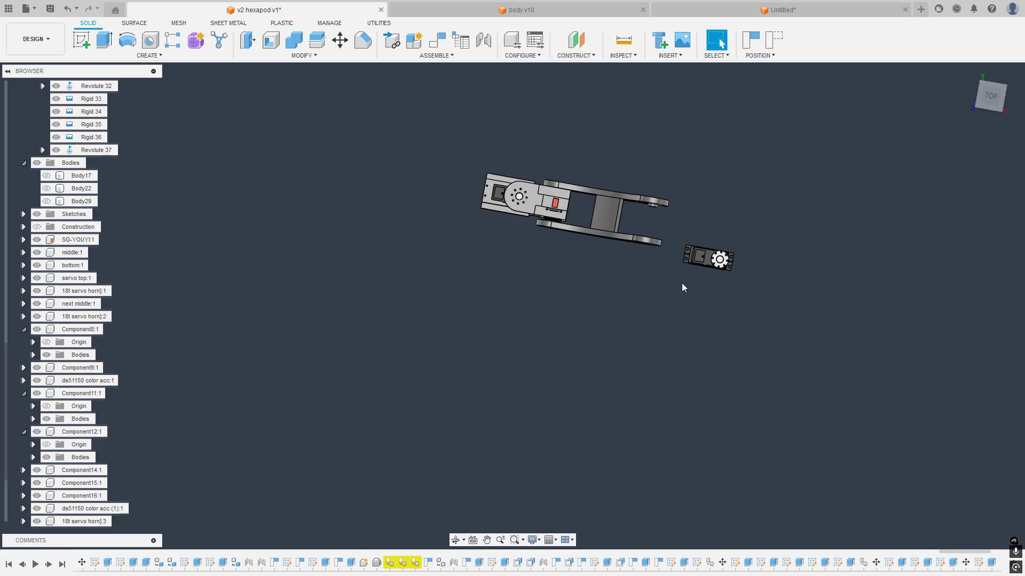
# Step: Try a 6 mm equal-distance chamfer on the two inner corner edges beside the crossbar in the front curved arm's opening
pyautogui.moveTo(580, 200); pyautogui.dragTo(603, 167, button='middle')
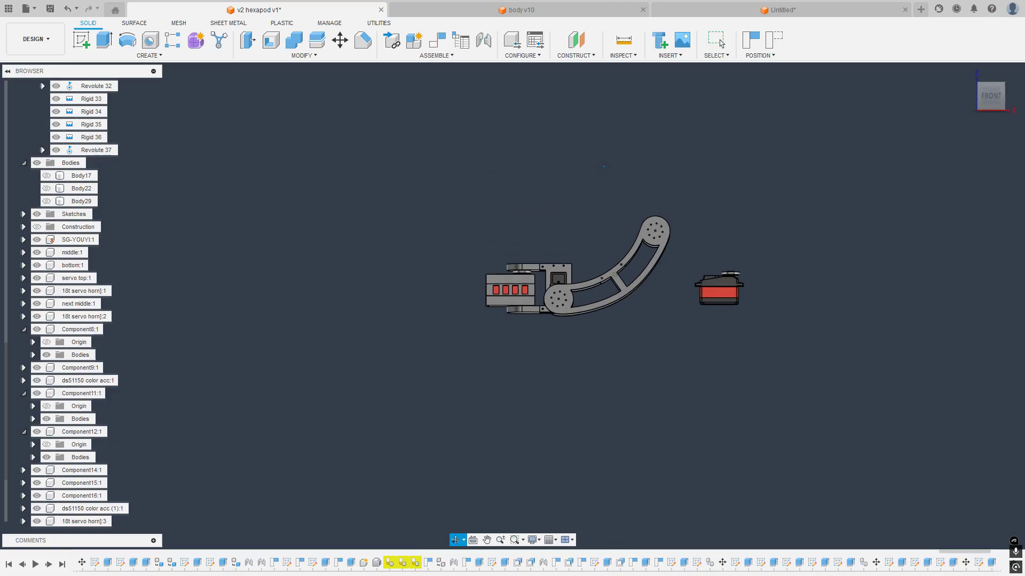
pyautogui.scroll(5, 610, 285)
pyautogui.keyDown('shift'); pyautogui.moveTo(610, 285); pyautogui.dragTo(642, 246, button='middle'); pyautogui.keyUp('shift')
pyautogui.scroll(8, 637, 284)
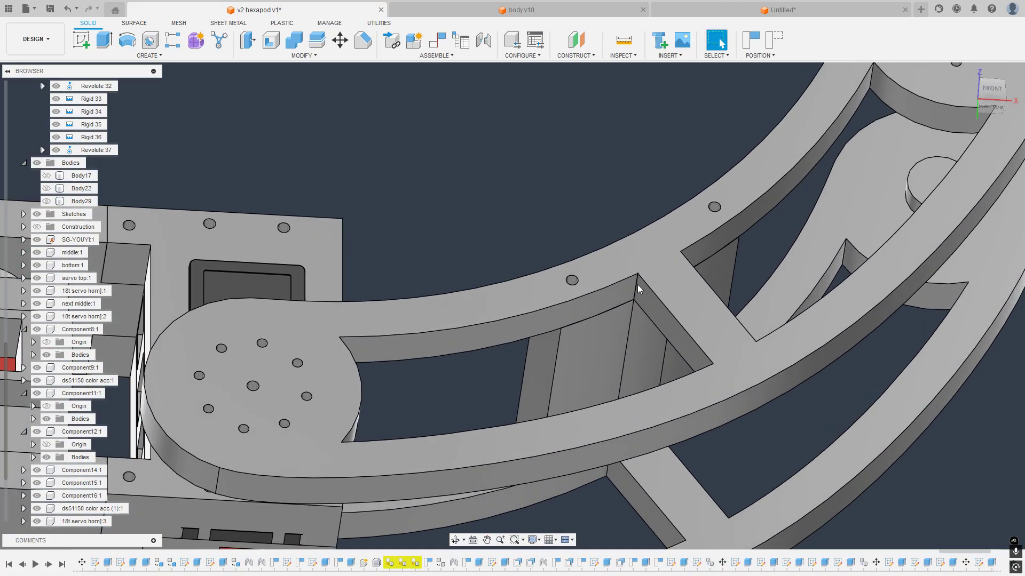
pyautogui.click(637, 284)
pyautogui.keyDown('shift'); pyautogui.moveTo(636, 285); pyautogui.dragTo(684, 379, button='middle'); pyautogui.keyUp('shift')
pyautogui.keyDown('shift'); pyautogui.click(684, 380); pyautogui.keyUp('shift')
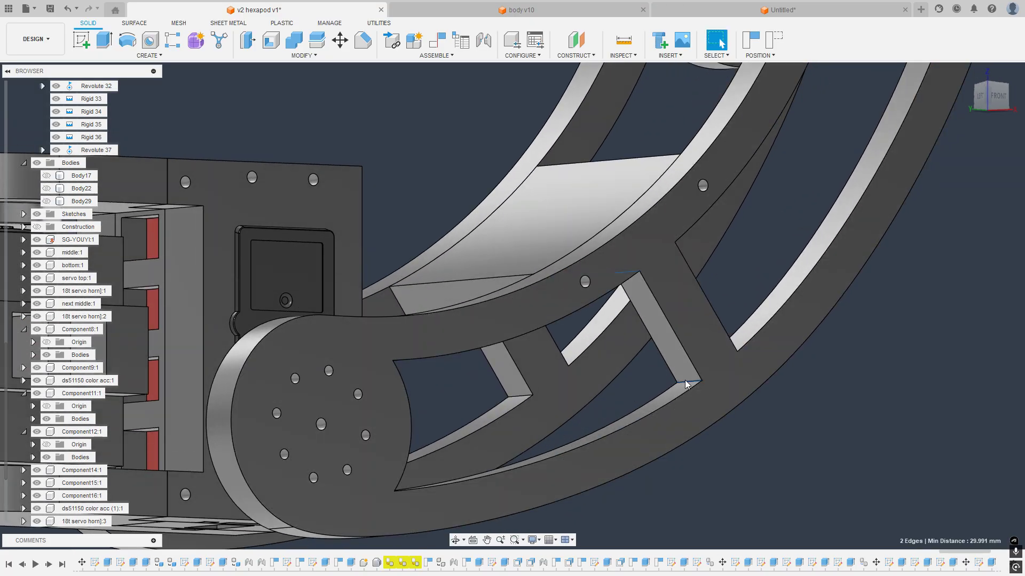
pyautogui.click(362, 42)
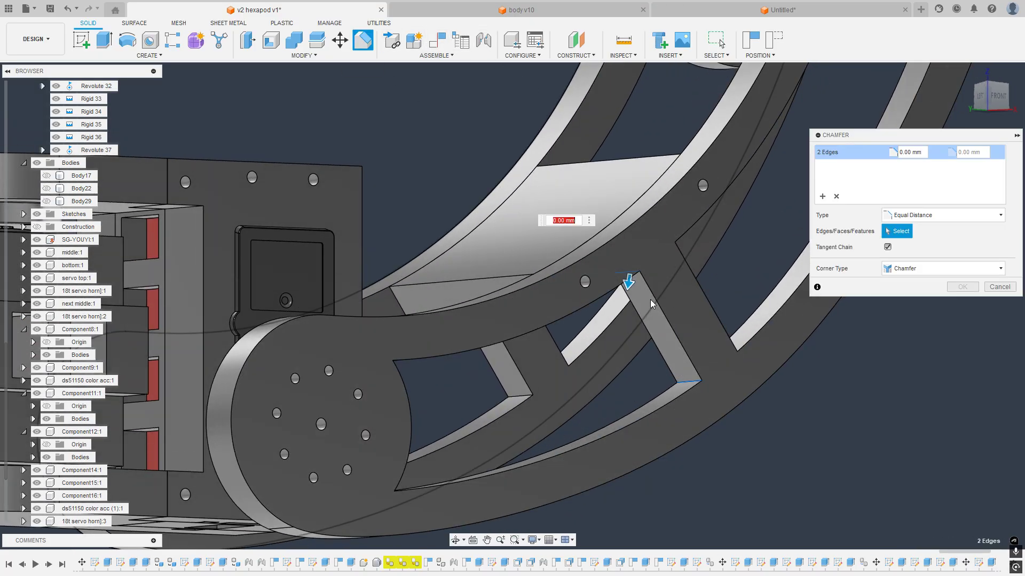
pyautogui.moveTo(626, 299); pyautogui.dragTo(626, 292)
pyautogui.scroll(-4, 626, 297)
pyautogui.keyDown('shift'); pyautogui.moveTo(625, 299); pyautogui.dragTo(607, 304, button='middle'); pyautogui.keyUp('shift')
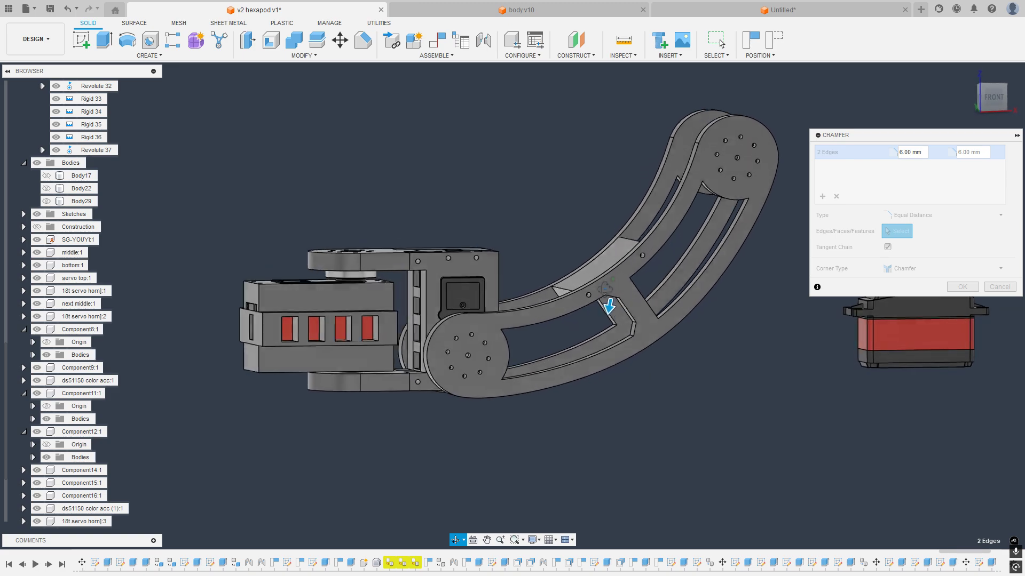
pyautogui.click(993, 288)
# Step: Try to chamfer all edges of the front curved arm's outer face at once, leaving the chamfer unapplied
pyautogui.moveTo(576, 261); pyautogui.dragTo(736, 279, button='middle')
pyautogui.keyDown('shift'); pyautogui.moveTo(737, 280); pyautogui.dragTo(739, 325, button='middle'); pyautogui.keyUp('shift')
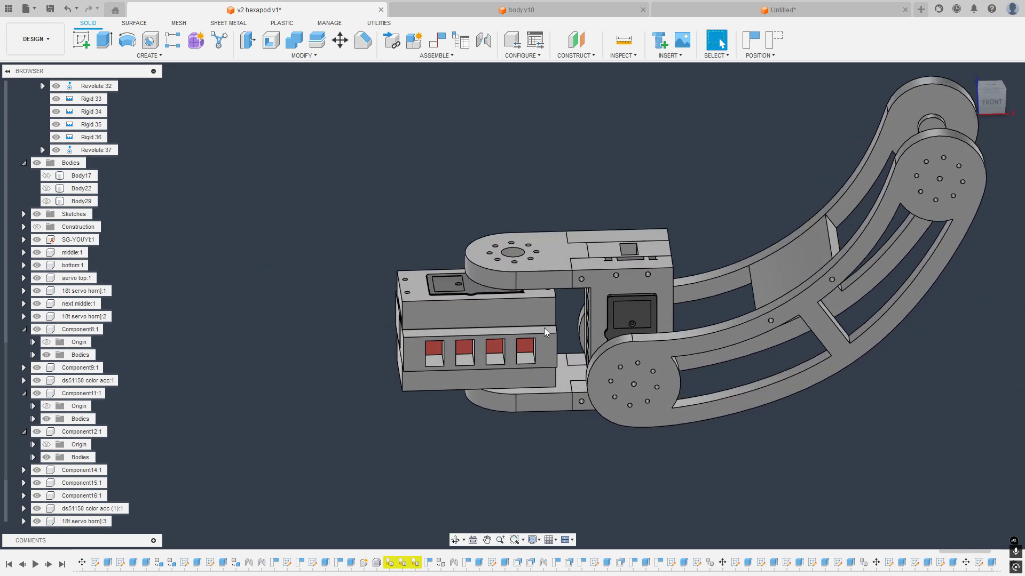
pyautogui.scroll(4, 542, 331)
pyautogui.keyDown('shift'); pyautogui.moveTo(497, 319); pyautogui.dragTo(539, 325, button='middle'); pyautogui.keyUp('shift')
pyautogui.scroll(-3, 531, 309)
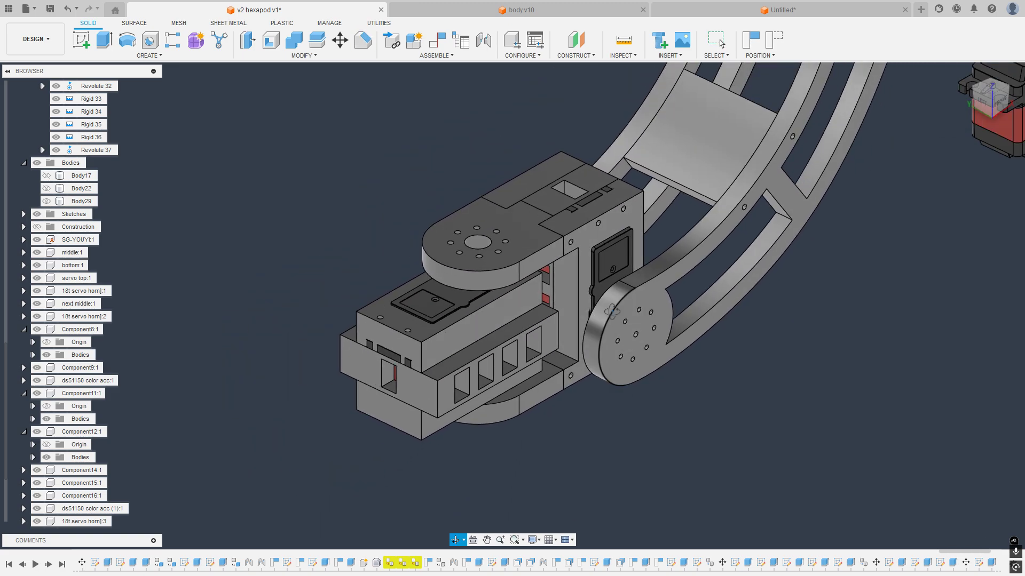
pyautogui.keyDown('shift'); pyautogui.moveTo(612, 311); pyautogui.dragTo(577, 301, button='middle'); pyautogui.keyUp('shift')
pyautogui.keyDown('shift'); pyautogui.moveTo(683, 326); pyautogui.dragTo(668, 310, button='middle'); pyautogui.keyUp('shift')
pyautogui.click(678, 304)
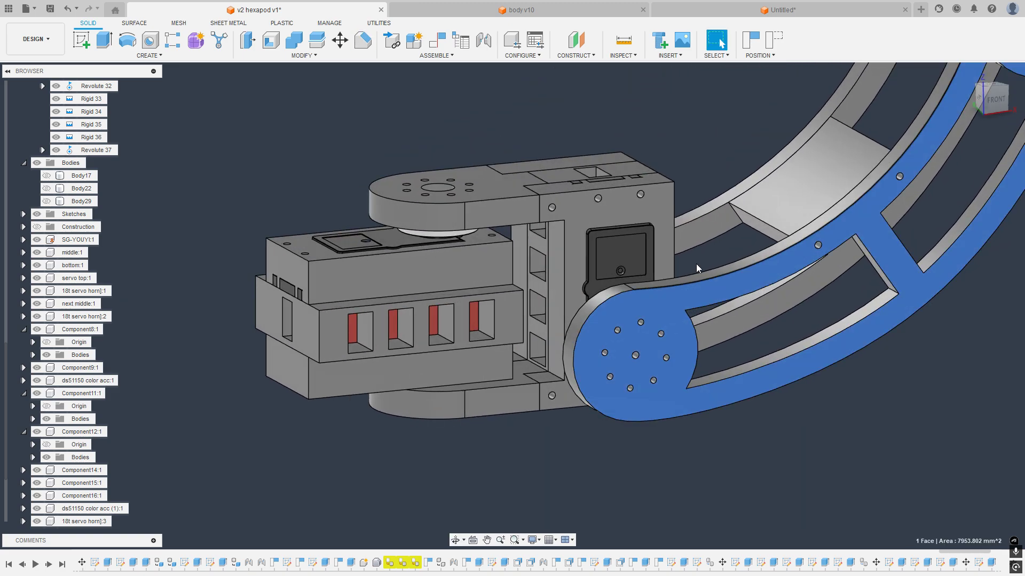
pyautogui.click(363, 40)
pyautogui.moveTo(742, 288); pyautogui.dragTo(477, 274, button='middle')
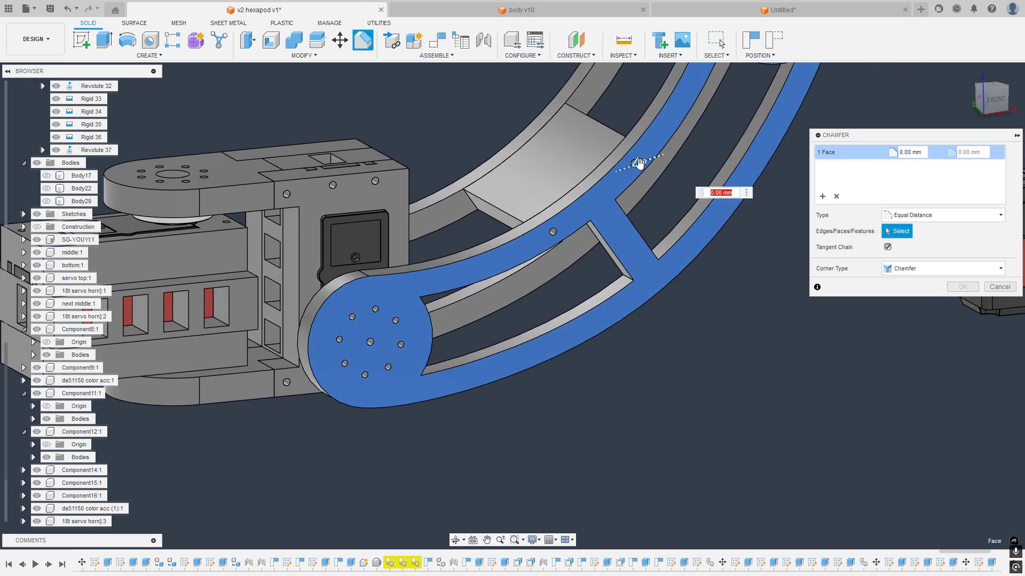
pyautogui.moveTo(639, 163); pyautogui.dragTo(632, 167)
pyautogui.click(999, 287)
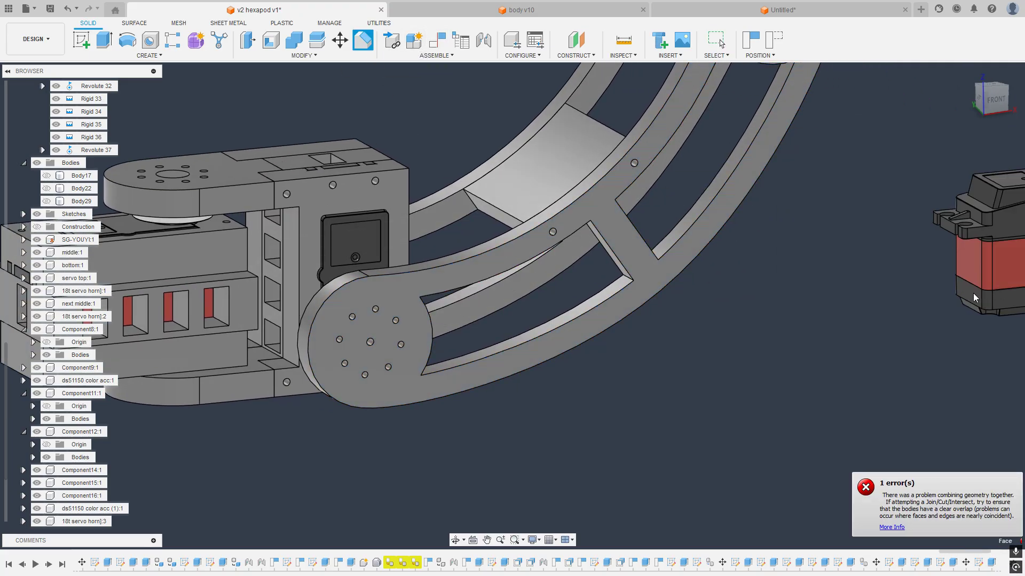
pyautogui.moveTo(643, 358); pyautogui.dragTo(856, 370, button='middle')
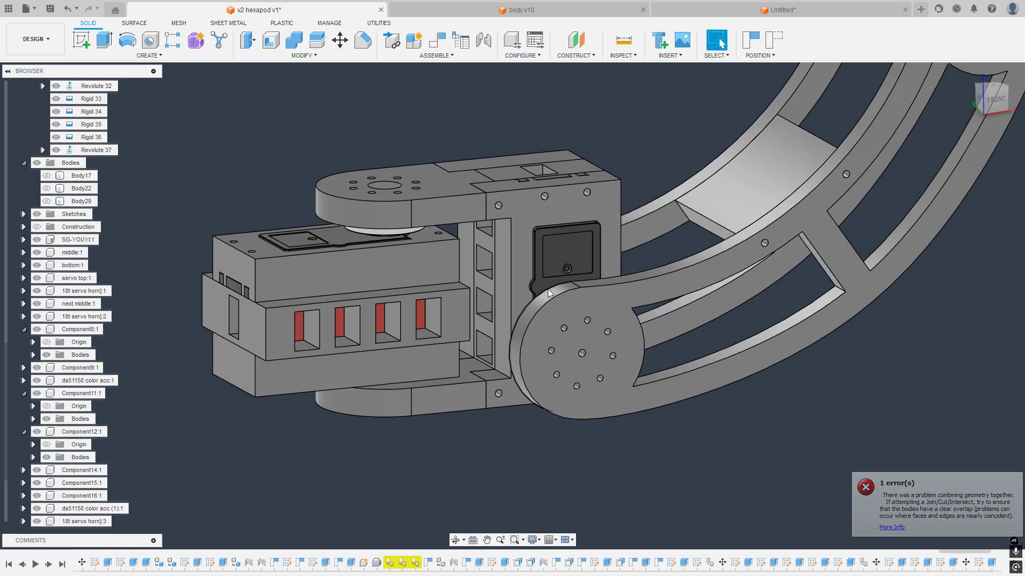
# Step: Try chamfer distances of 2, 3, 4 and 3.3 mm on the front curved arm's outer perimeter edge, then discard the chamfer
pyautogui.click(594, 287)
pyautogui.click(363, 39)
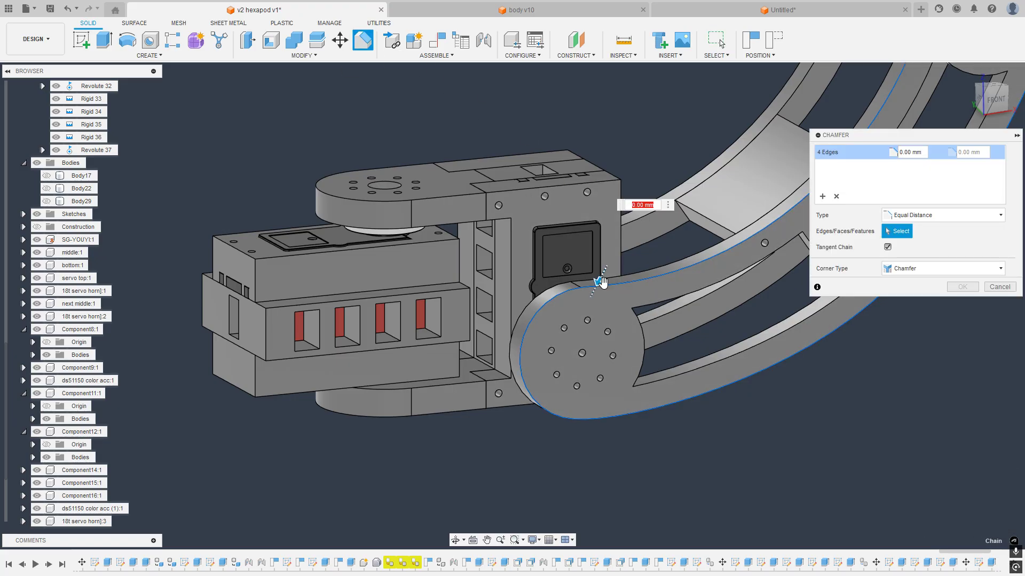
pyautogui.write('2')
pyautogui.press('Return')
pyautogui.scroll(-3, 671, 305)
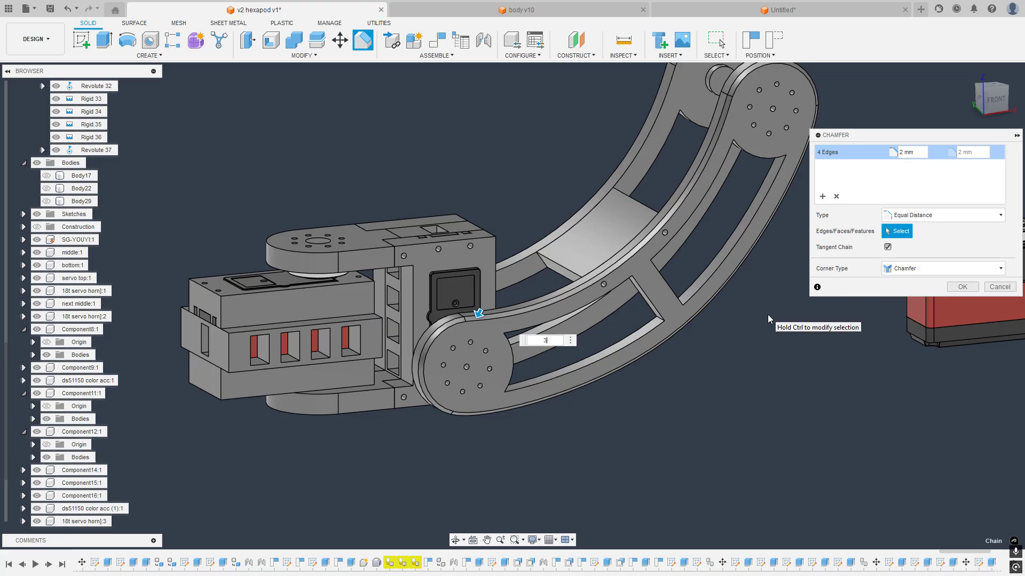
pyautogui.write('3')
pyautogui.press('Return')
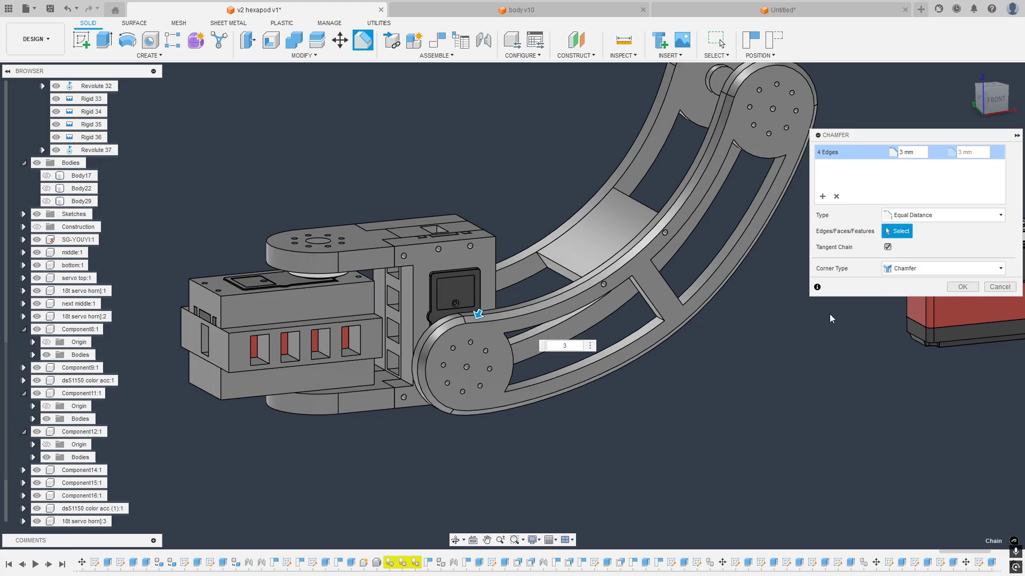
pyautogui.write('4')
pyautogui.press('Return')
pyautogui.keyDown('shift'); pyautogui.moveTo(698, 324); pyautogui.dragTo(769, 325, button='middle'); pyautogui.keyUp('shift')
pyautogui.moveTo(560, 297)
pyautogui.keyDown('shift'); pyautogui.mouseDown(button='middle')
pyautogui.moveTo(484, 291)
pyautogui.moveTo(567, 314)
pyautogui.mouseUp(button='middle'); pyautogui.keyUp('shift')
pyautogui.scroll(2, 568, 314)
pyautogui.write('3')
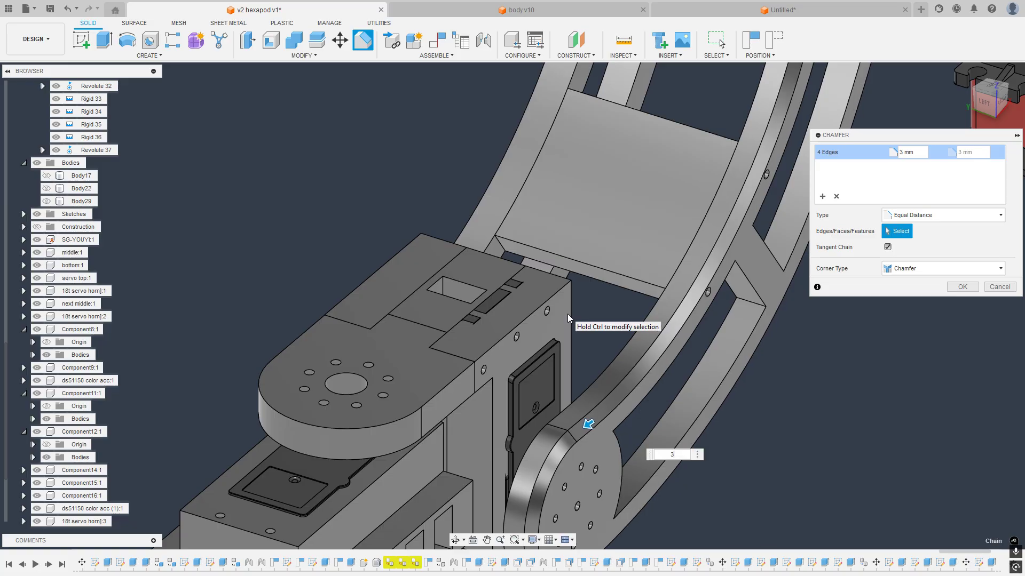
pyautogui.write('.3')
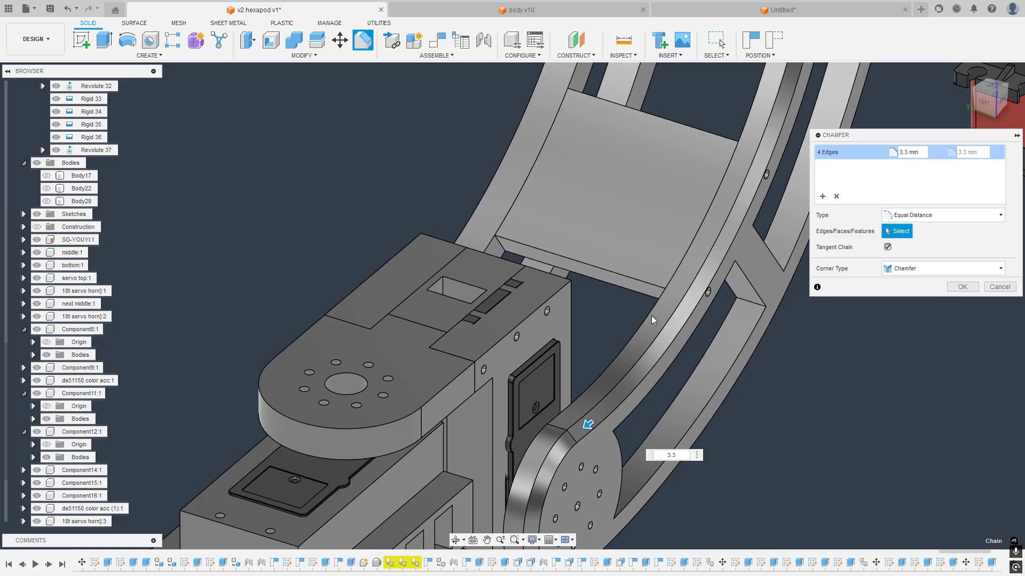
pyautogui.click(1001, 289)
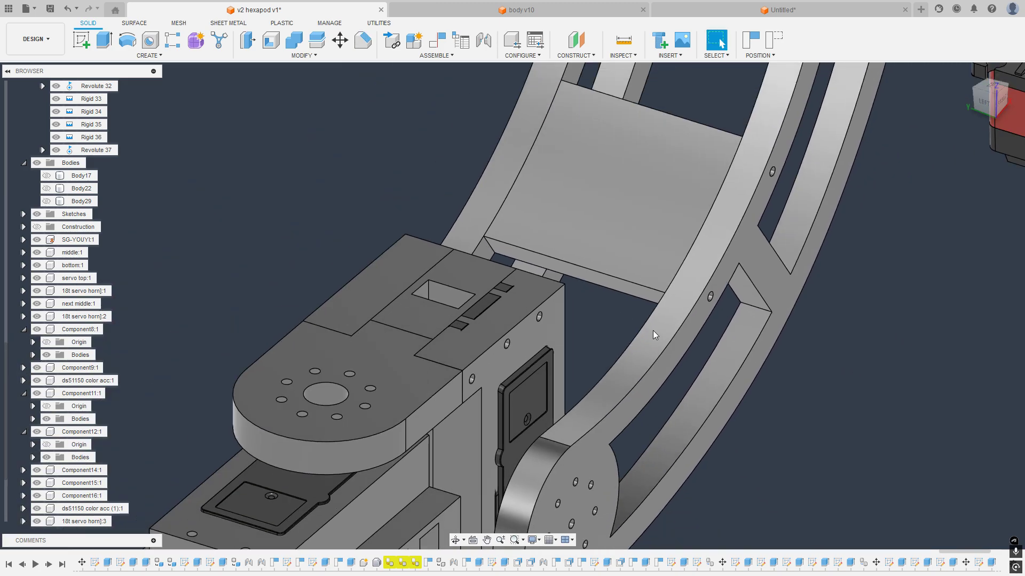
# Step: Examine the servo assembly and the attached curved leg segment from above, the front and the back
pyautogui.scroll(-6, 655, 314)
pyautogui.scroll(3, 595, 310)
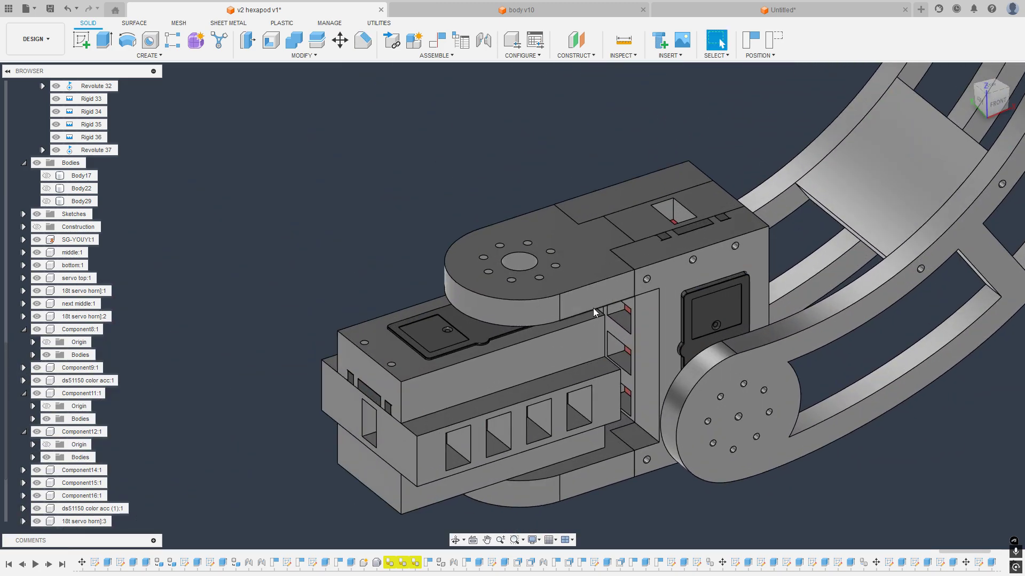
pyautogui.keyDown('shift'); pyautogui.moveTo(595, 312); pyautogui.dragTo(602, 238, button='middle'); pyautogui.keyUp('shift')
pyautogui.scroll(2, 603, 291)
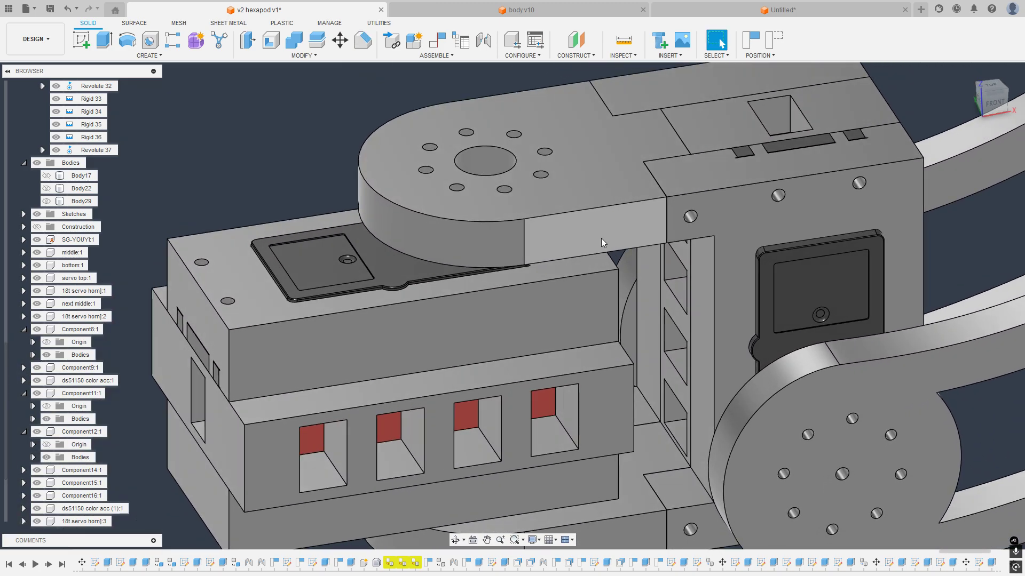
pyautogui.scroll(-3, 614, 229)
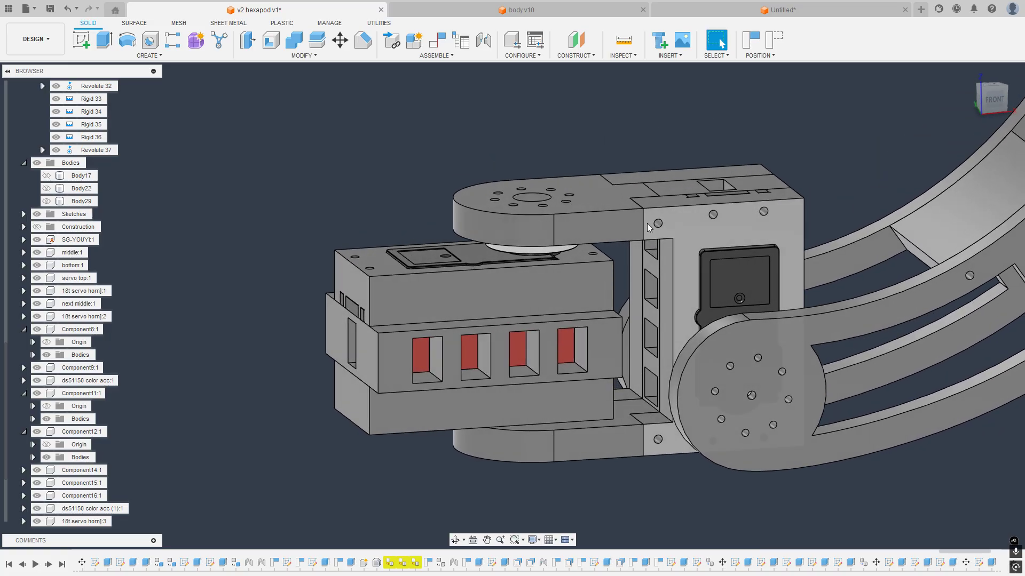
pyautogui.keyDown('shift'); pyautogui.moveTo(690, 217); pyautogui.dragTo(726, 165, button='middle'); pyautogui.keyUp('shift')
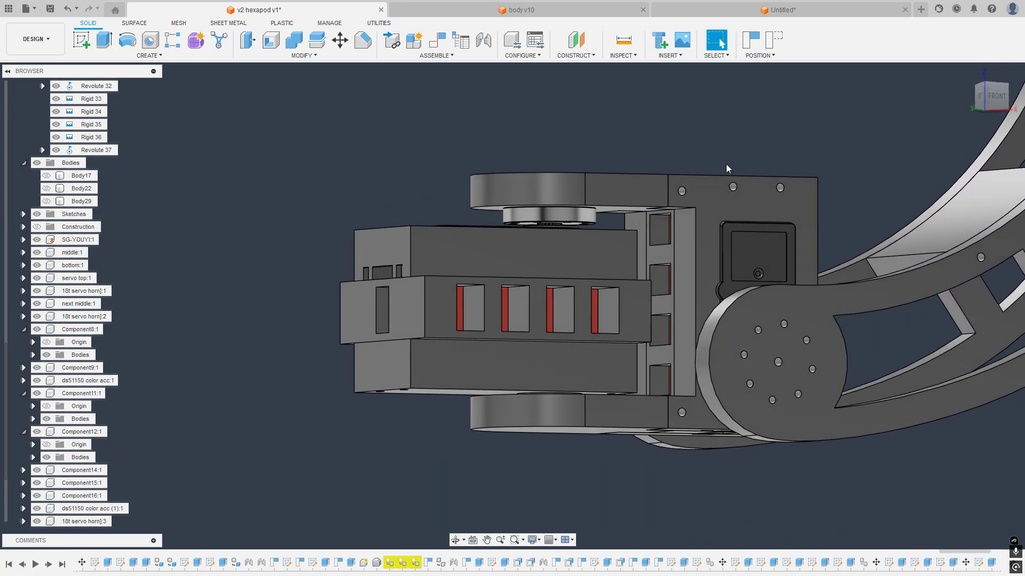
pyautogui.scroll(-3, 586, 290)
pyautogui.keyDown('shift'); pyautogui.moveTo(587, 288); pyautogui.dragTo(610, 287, button='middle'); pyautogui.keyUp('shift')
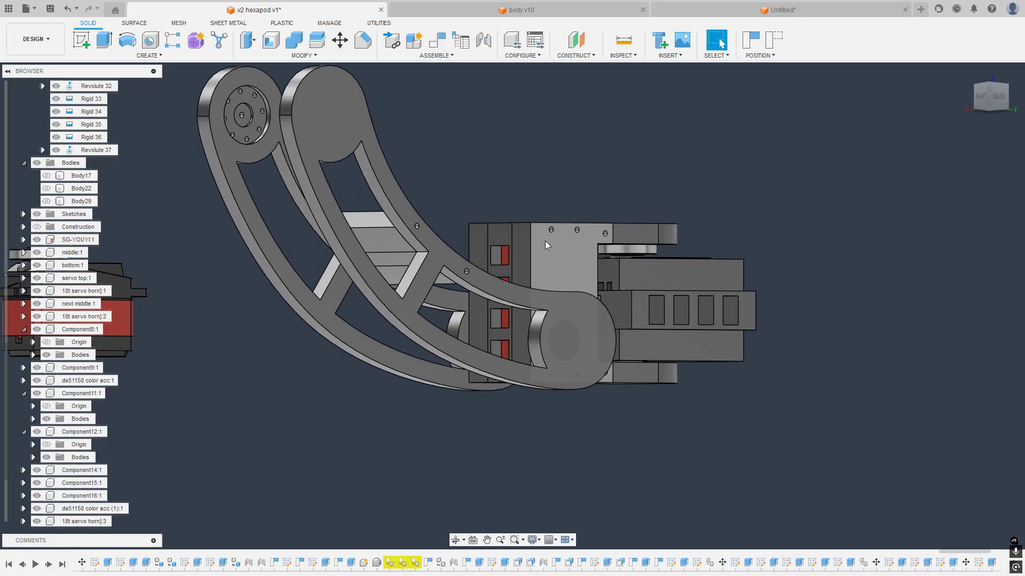
pyautogui.keyDown('shift'); pyautogui.moveTo(545, 241); pyautogui.dragTo(726, 268, button='middle'); pyautogui.keyUp('shift')
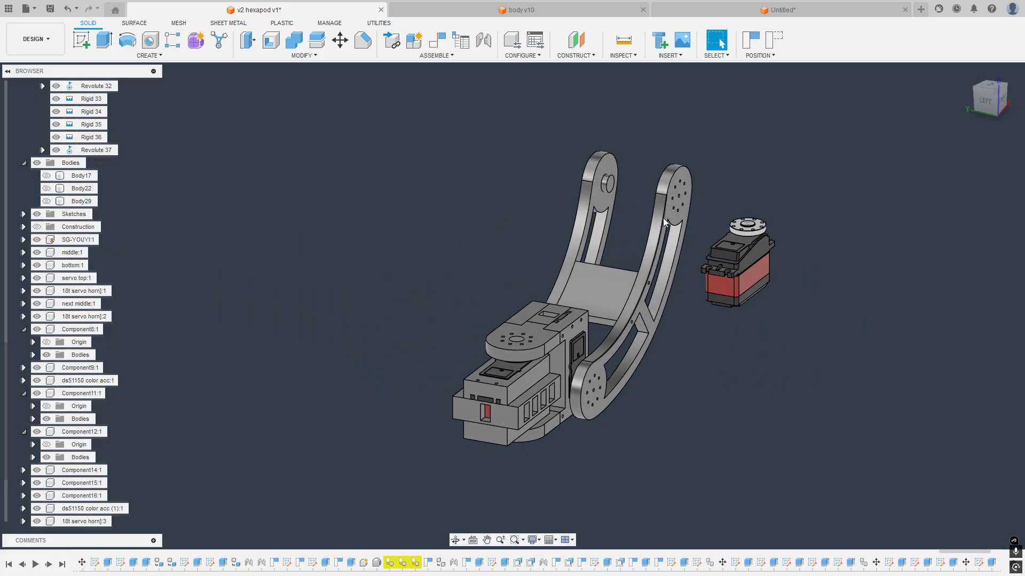
# Step: Swing the curved leg segment up and back over the servo assembly until its connecting plate is close to the bracket
pyautogui.moveTo(670, 210); pyautogui.dragTo(510, 231)
pyautogui.keyDown('shift'); pyautogui.moveTo(510, 232); pyautogui.dragTo(481, 268, button='middle'); pyautogui.keyUp('shift')
pyautogui.scroll(5, 432, 265)
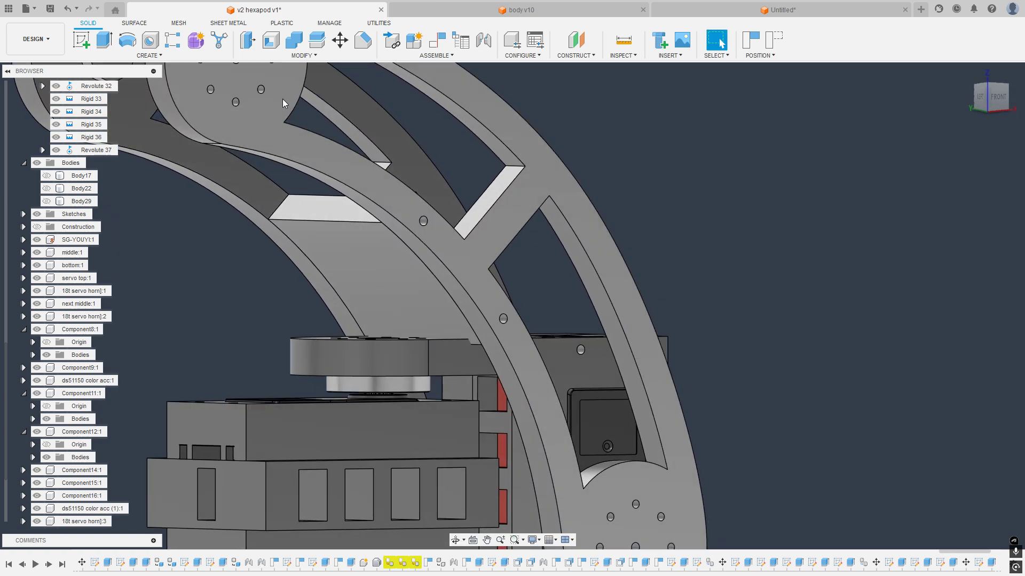
pyautogui.moveTo(319, 88); pyautogui.dragTo(466, 307)
# Step: Chamfer the connecting plate's lower edge facing the servo bracket with an equal distance of 5 mm
pyautogui.click(489, 308)
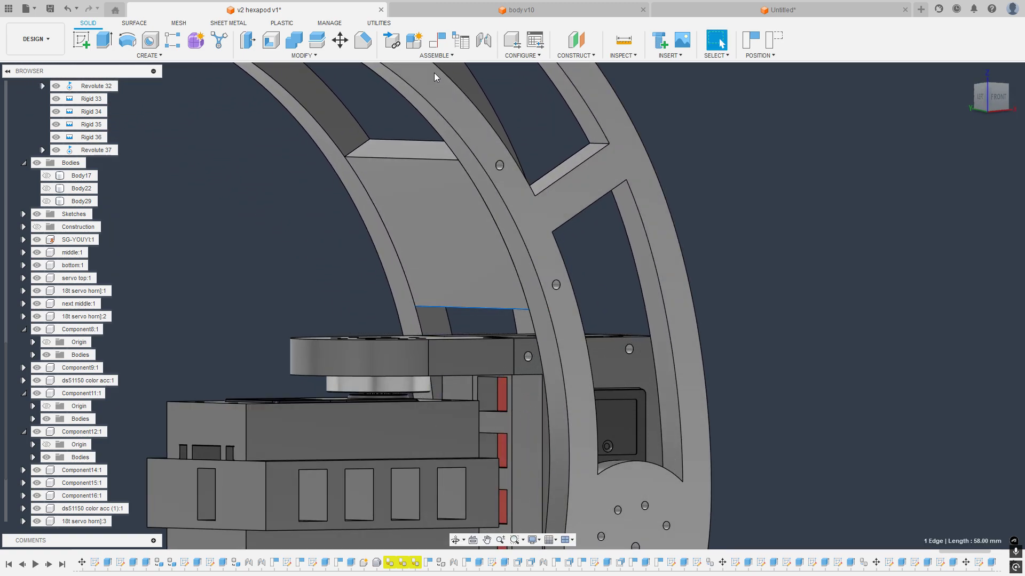
pyautogui.click(366, 41)
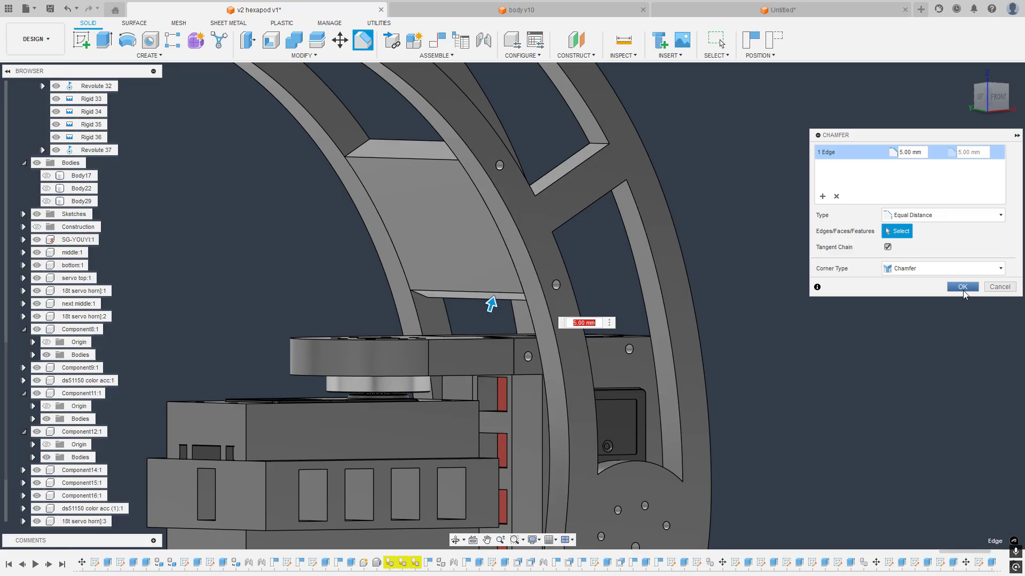
pyautogui.moveTo(658, 254)
pyautogui.keyDown('shift'); pyautogui.mouseDown(button='middle')
pyautogui.moveTo(627, 236)
pyautogui.moveTo(669, 219)
pyautogui.moveTo(604, 246)
pyautogui.moveTo(592, 270)
pyautogui.moveTo(634, 264)
pyautogui.moveTo(664, 219)
pyautogui.moveTo(568, 290)
pyautogui.moveTo(596, 284)
pyautogui.mouseUp(button='middle'); pyautogui.keyUp('shift')
pyautogui.click(961, 288)
# Step: Examine the clearance between the chamfered connecting plate and the servo bracket, and check the folded leg from the front and above
pyautogui.scroll(5, 597, 283)
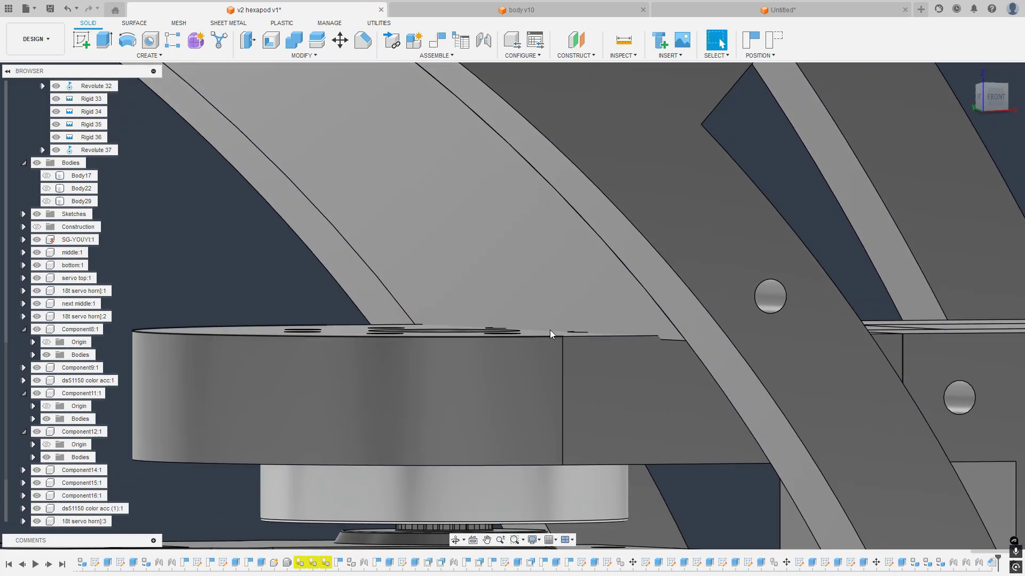
pyautogui.scroll(-5, 653, 180)
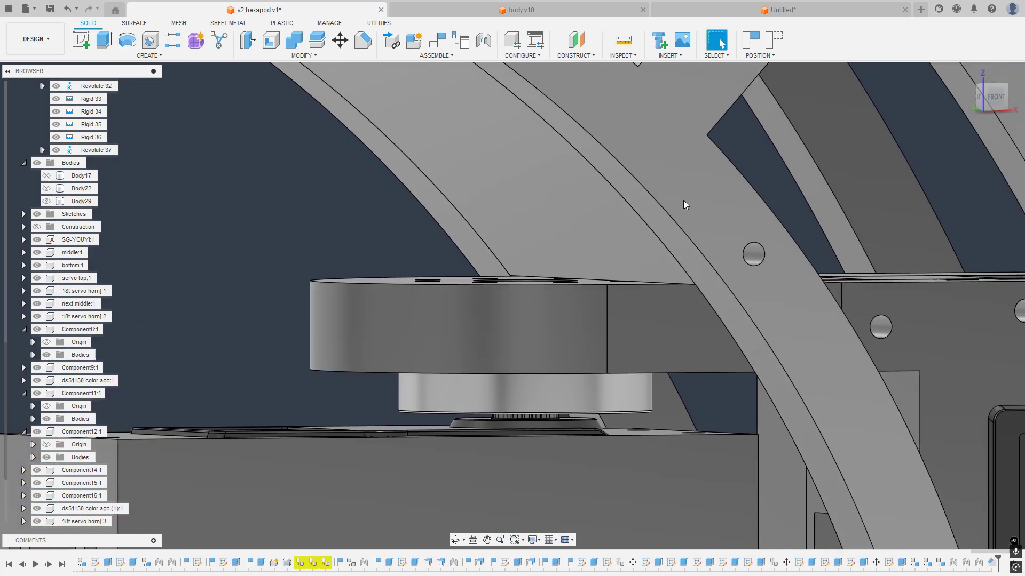
pyautogui.keyDown('shift'); pyautogui.moveTo(683, 201); pyautogui.dragTo(671, 192, button='middle'); pyautogui.keyUp('shift')
pyautogui.scroll(-10, 671, 193)
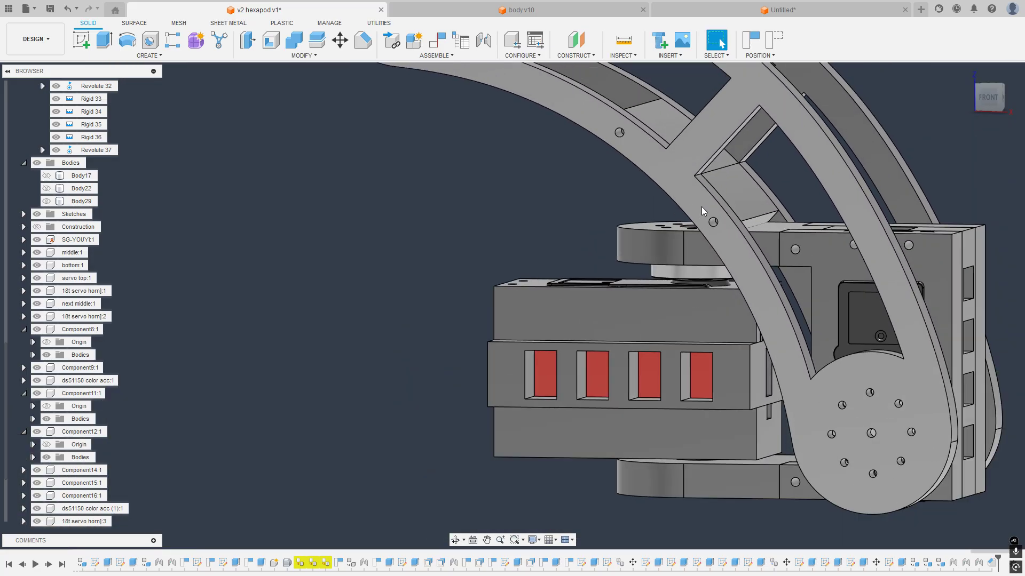
pyautogui.keyDown('shift'); pyautogui.moveTo(565, 254); pyautogui.dragTo(524, 222, button='middle'); pyautogui.keyUp('shift')
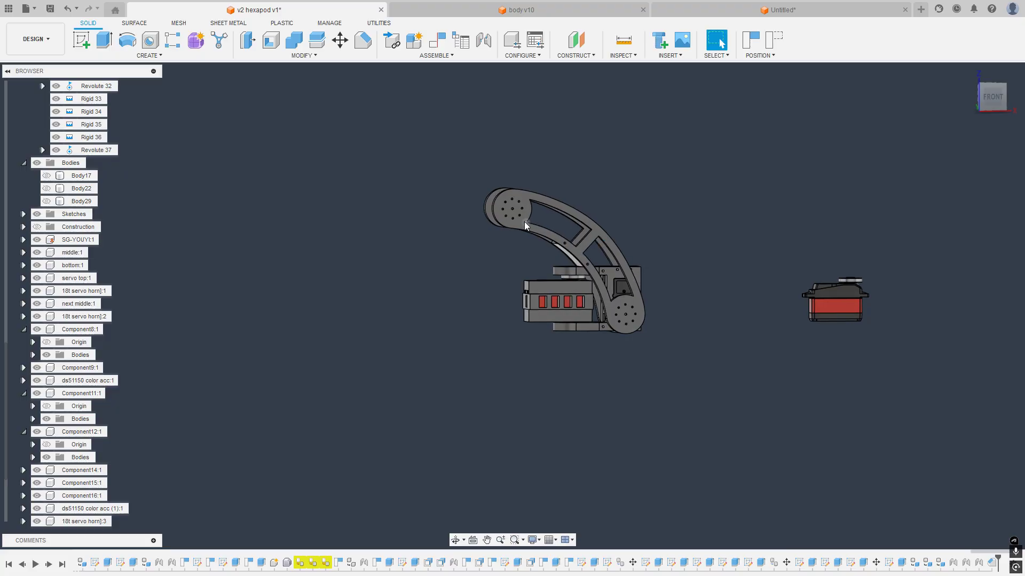
pyautogui.keyDown('shift'); pyautogui.moveTo(630, 201); pyautogui.dragTo(597, 288, button='middle'); pyautogui.keyUp('shift')
pyautogui.scroll(10, 600, 305)
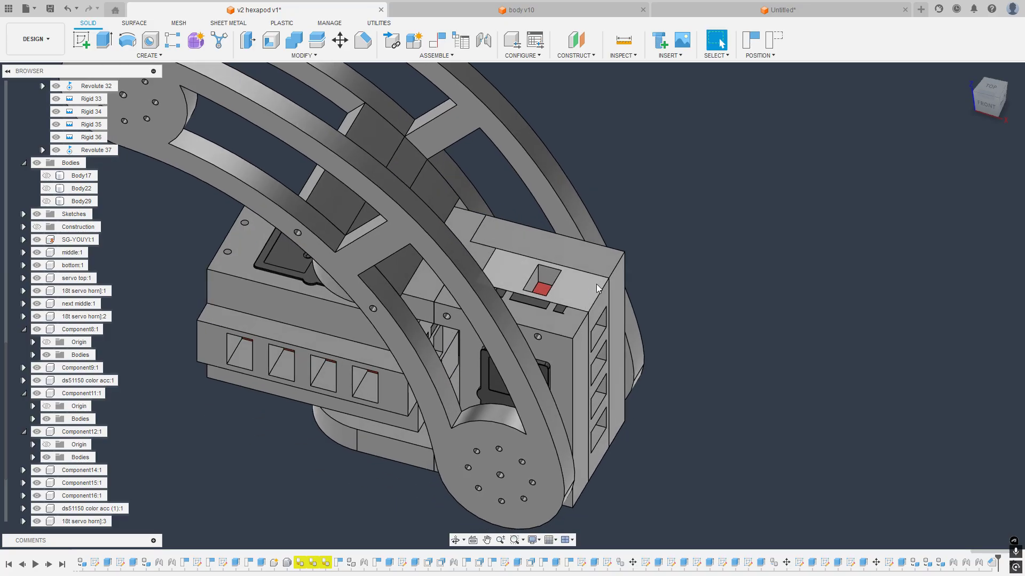
pyautogui.scroll(-4, 587, 334)
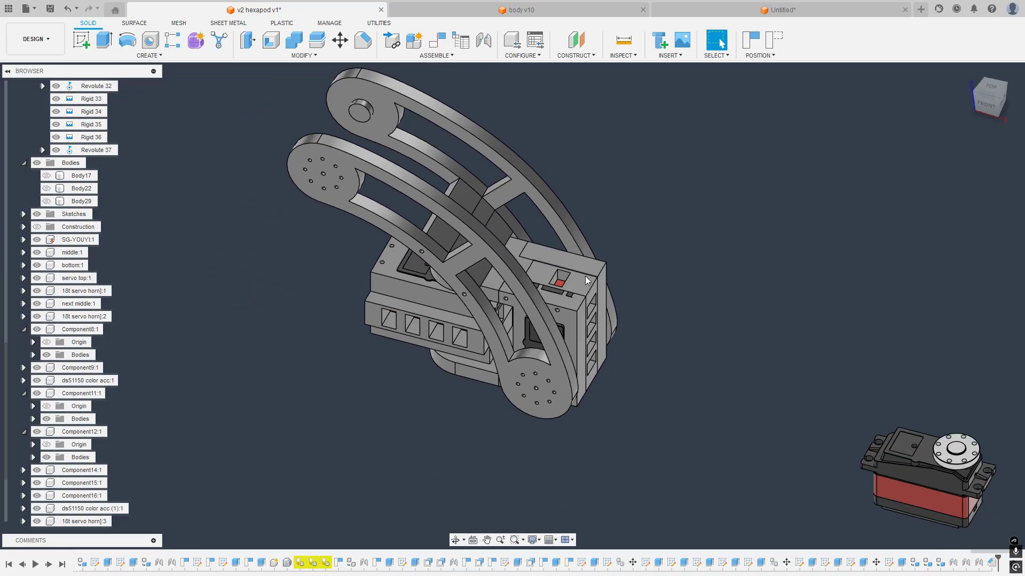
pyautogui.keyDown('shift'); pyautogui.moveTo(587, 334); pyautogui.dragTo(563, 290, button='middle'); pyautogui.keyUp('shift')
pyautogui.scroll(4, 563, 290)
pyautogui.scroll(-2, 414, 123)
pyautogui.moveTo(415, 123); pyautogui.dragTo(498, 211, button='middle')
pyautogui.keyDown('shift'); pyautogui.moveTo(641, 297); pyautogui.dragTo(466, 175, button='middle'); pyautogui.keyUp('shift')
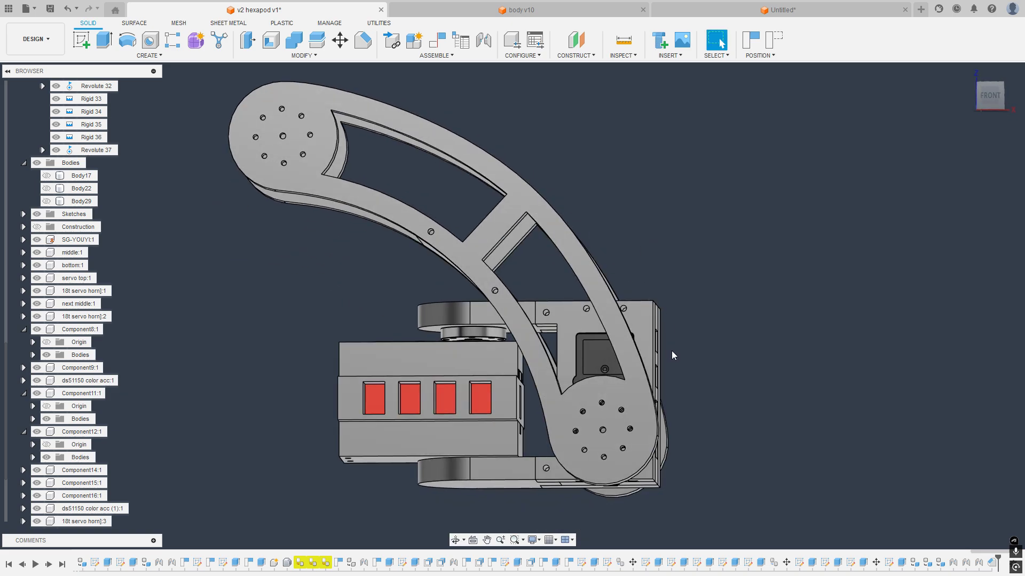
pyautogui.scroll(-5, 662, 291)
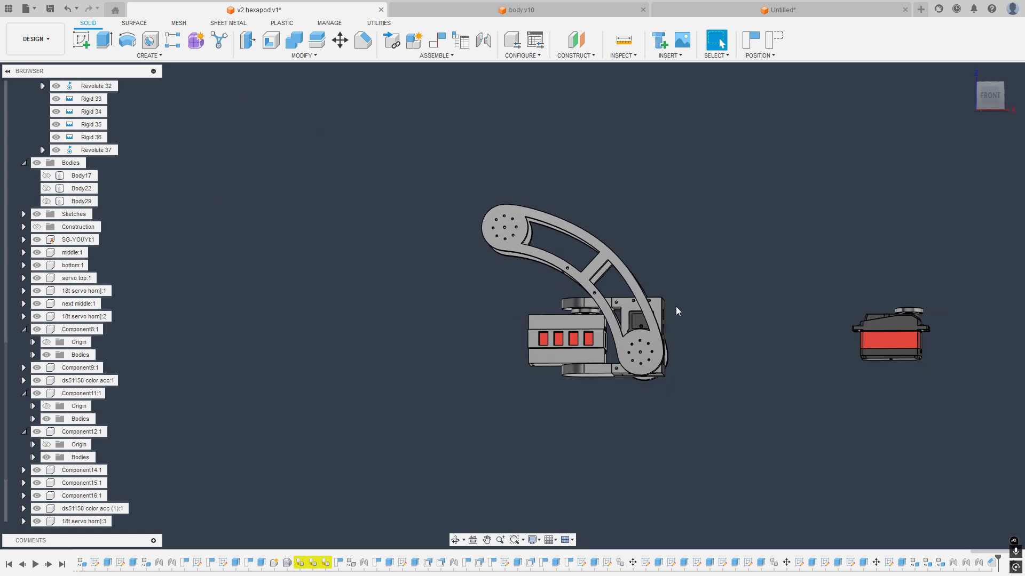
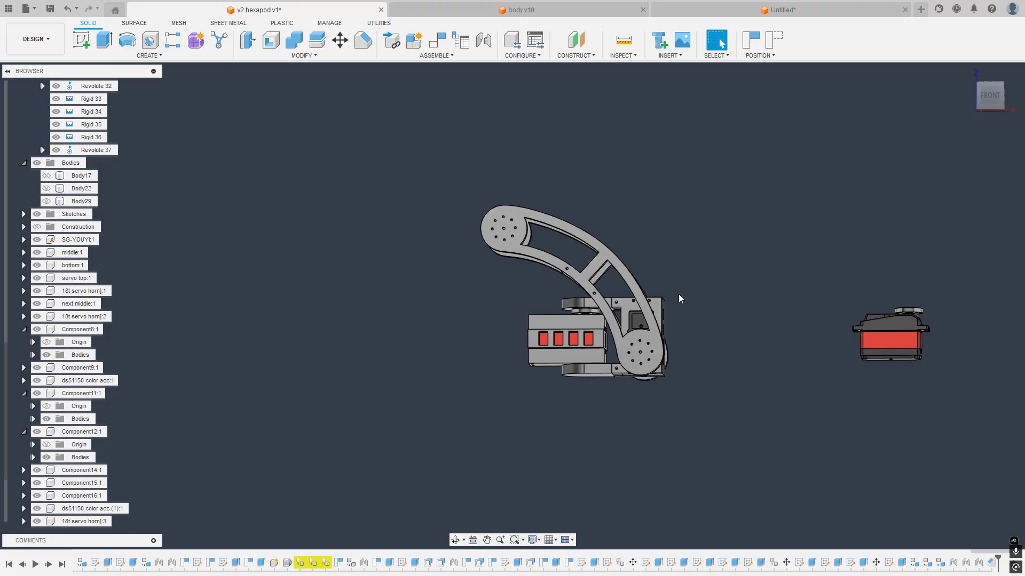
# Step: Delete the chamfer on the connecting plate's lower edge facing the servo bracket
pyautogui.moveTo(684, 269); pyautogui.dragTo(644, 291, button='middle')
pyautogui.keyDown('shift'); pyautogui.moveTo(554, 312); pyautogui.dragTo(651, 332, button='middle'); pyautogui.keyUp('shift')
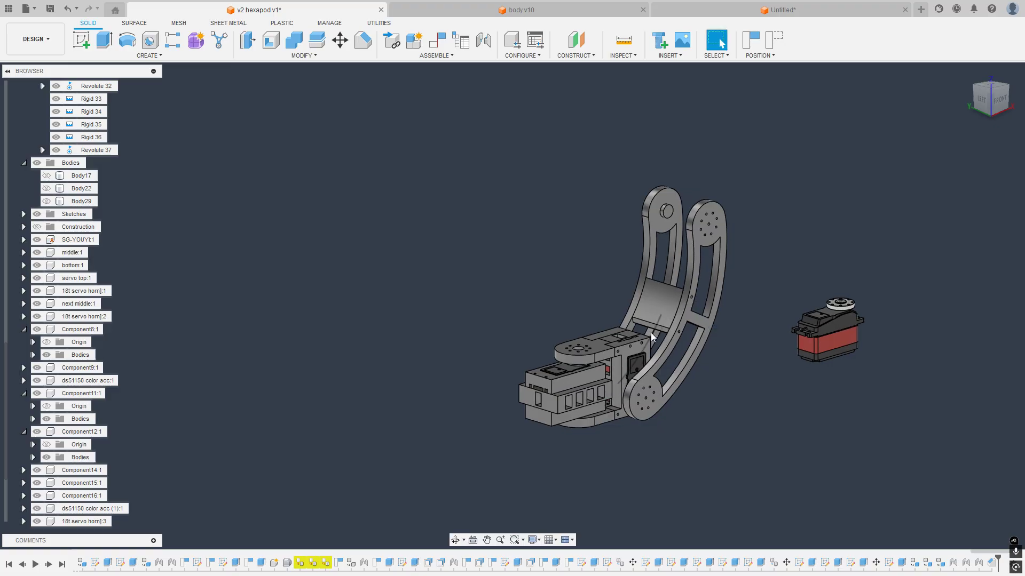
pyautogui.scroll(5, 662, 323)
pyautogui.click(668, 319)
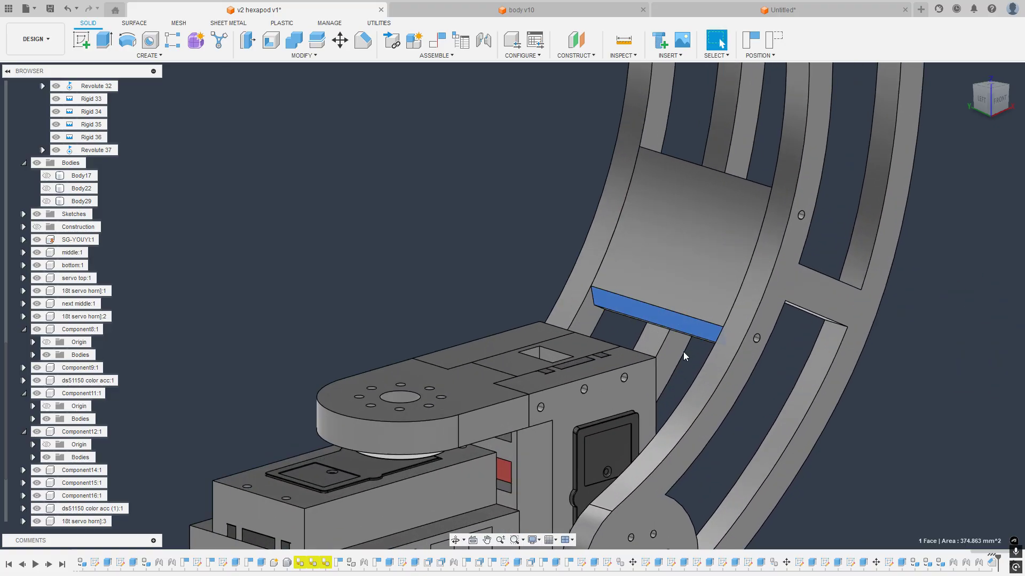
pyautogui.rightClick(989, 565)
pyautogui.click(933, 489)
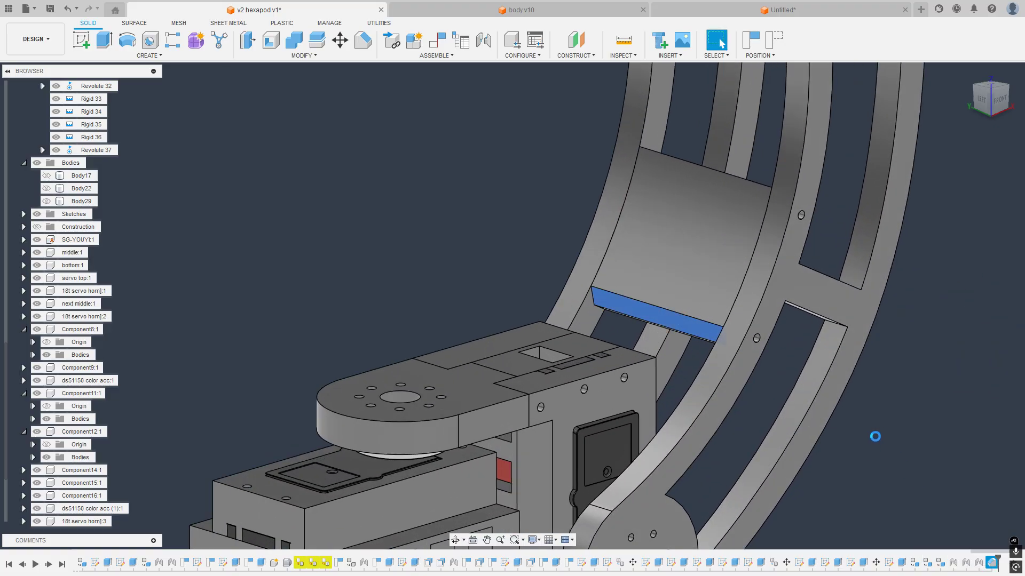
pyautogui.scroll(-3, 875, 436)
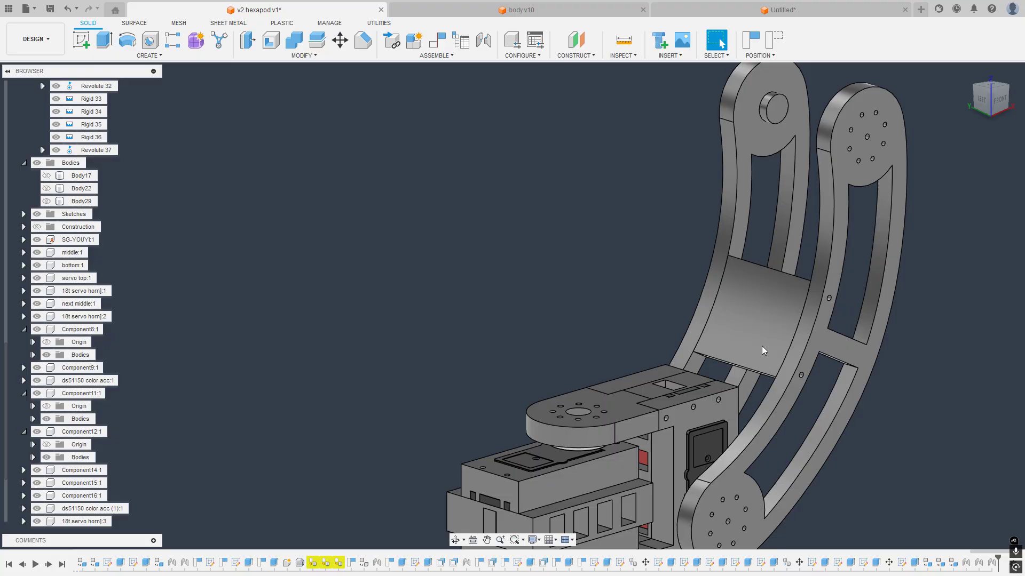
# Step: Copy the rectangular bracket body of the next middle component and paste it into the top-level Bodies folder
pyautogui.keyDown('shift'); pyautogui.moveTo(755, 327); pyautogui.dragTo(657, 315, button='middle'); pyautogui.keyUp('shift')
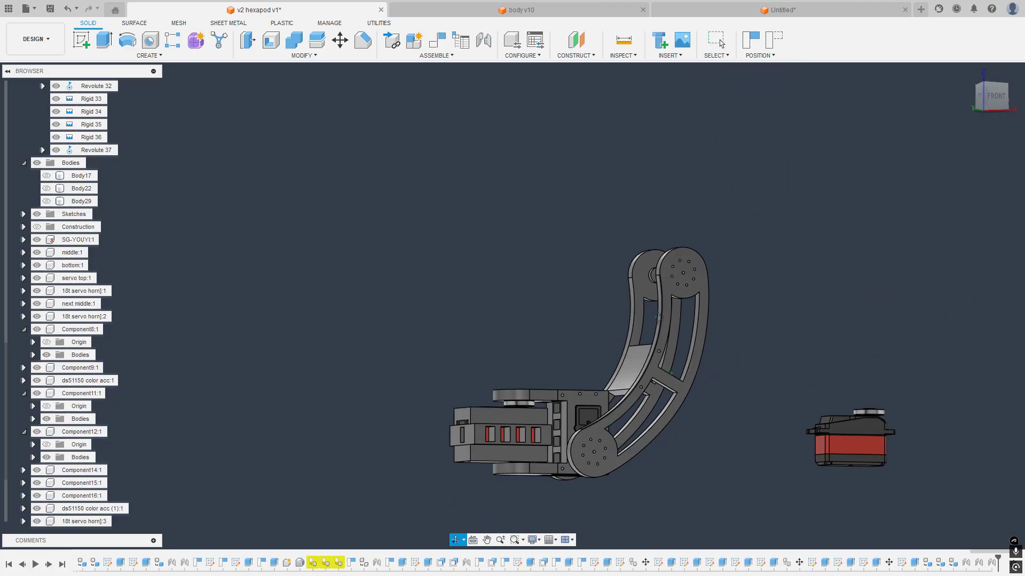
pyautogui.keyDown('shift'); pyautogui.moveTo(555, 323); pyautogui.dragTo(572, 299, button='middle'); pyautogui.keyUp('shift')
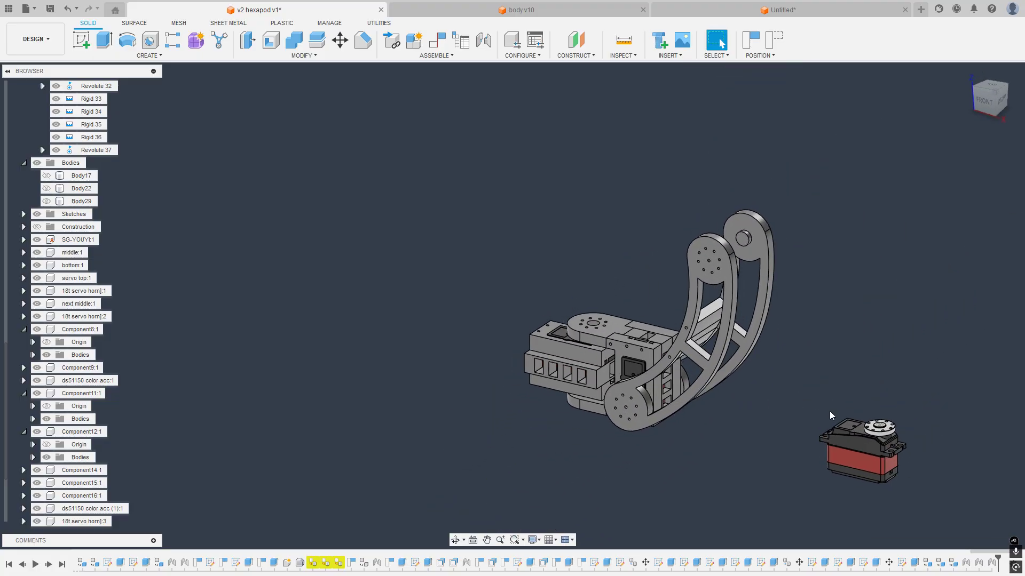
pyautogui.keyDown('shift'); pyautogui.moveTo(830, 411); pyautogui.dragTo(595, 381, button='middle'); pyautogui.keyUp('shift')
pyautogui.scroll(4, 475, 333)
pyautogui.click(446, 336)
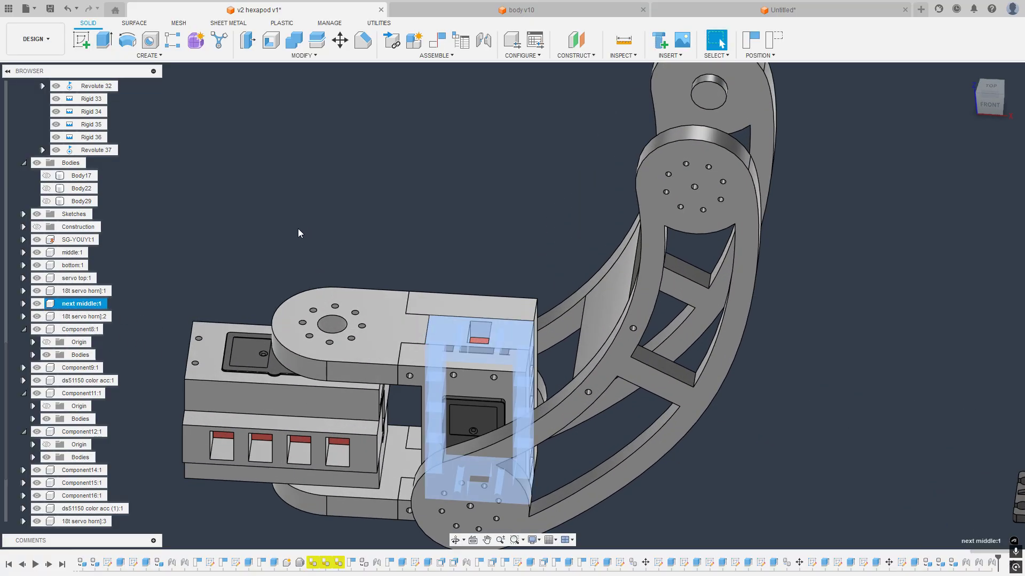
pyautogui.click(24, 304)
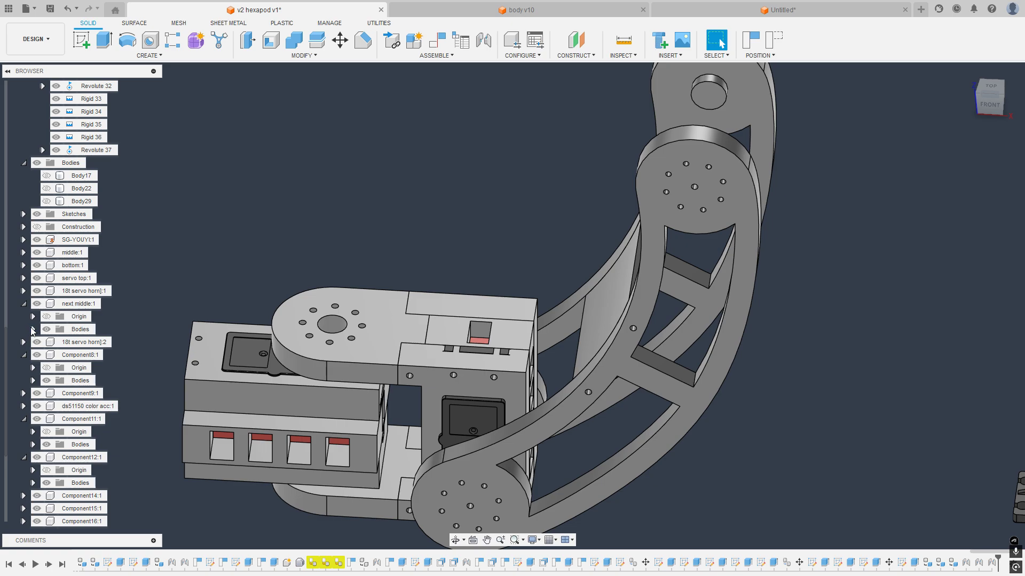
pyautogui.click(89, 344)
pyautogui.hotkey('ctrl', 'v')
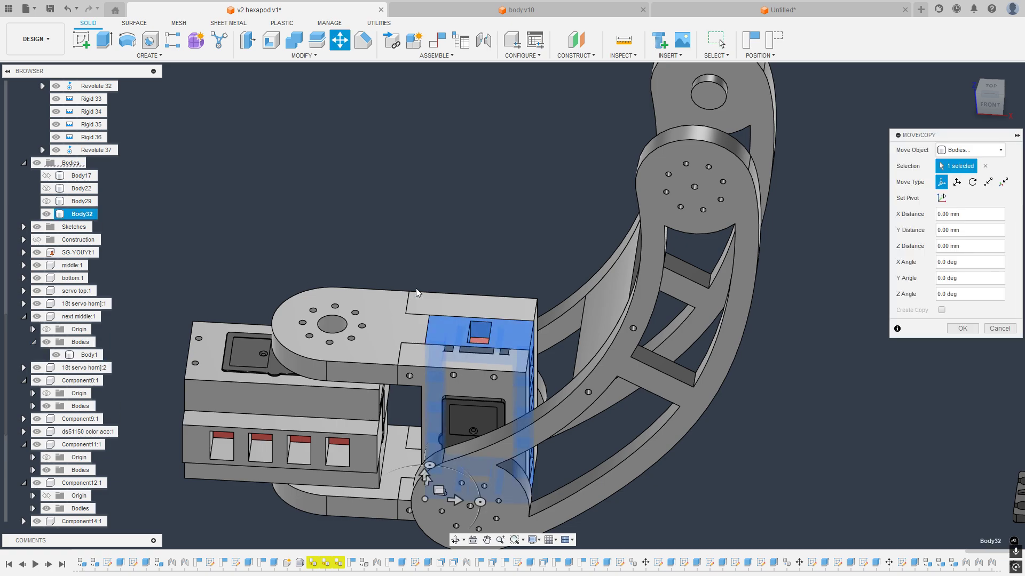
# Step: Move the pasted bracket body 210 mm along X to beside the loose servo and turn it into its own component
pyautogui.scroll(-5, 453, 288)
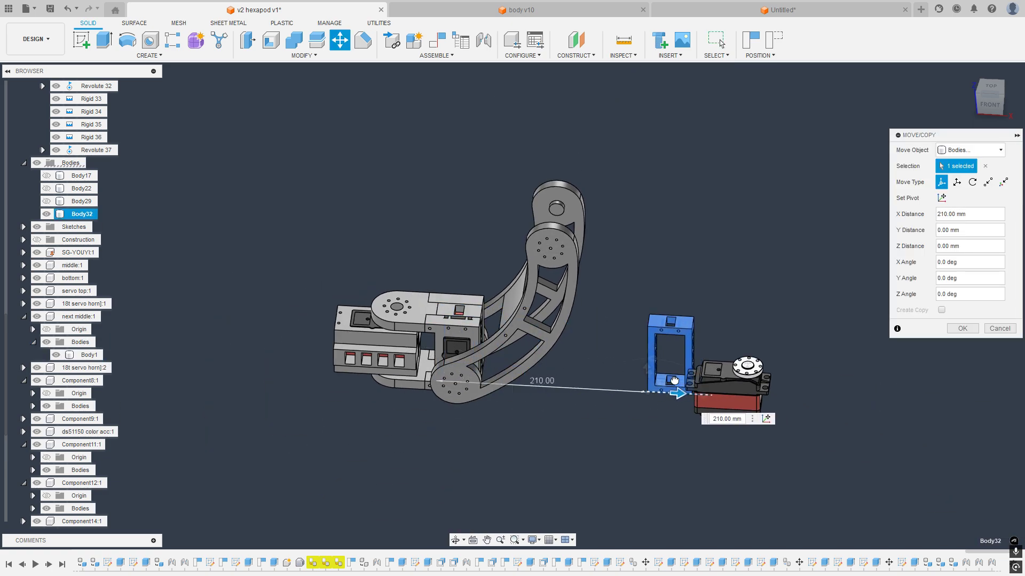
pyautogui.click(962, 329)
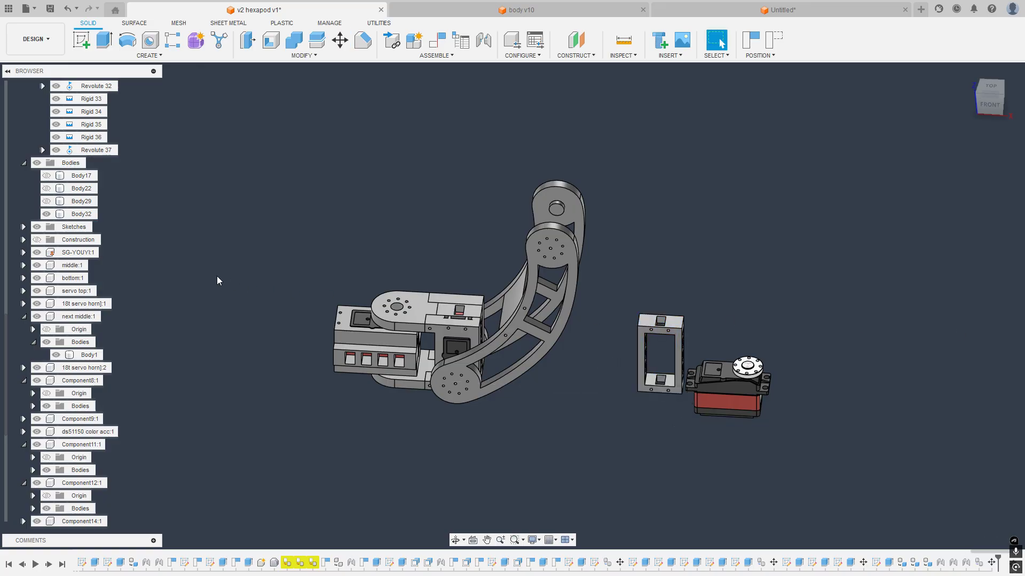
pyautogui.rightClick(92, 219)
pyautogui.click(130, 258)
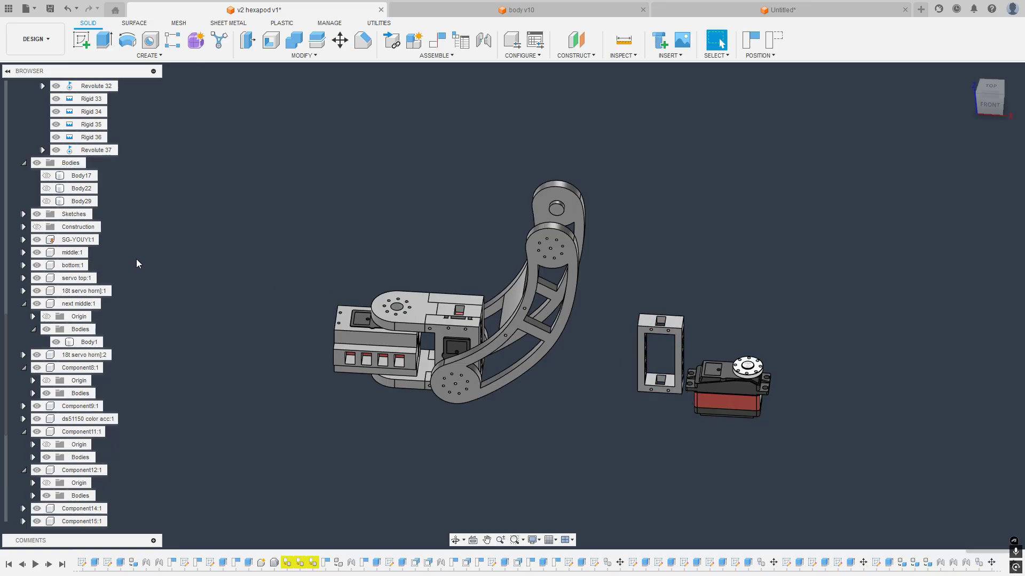
# Step: Snap a joint from an upper front screw hole of the copied bracket to the underside of the loose servo's mounting hole near its horn
pyautogui.scroll(4, 694, 416)
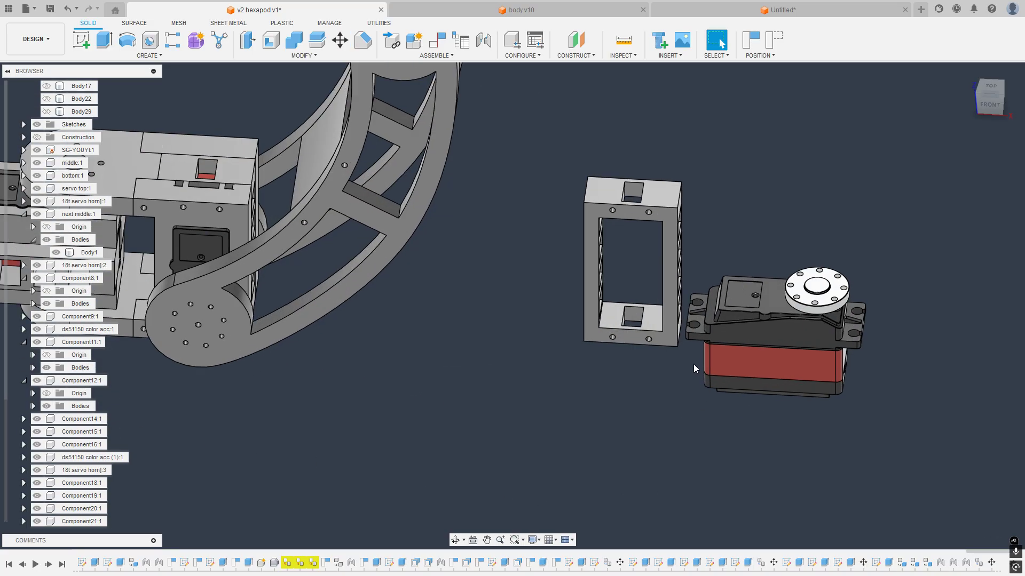
pyautogui.keyDown('shift'); pyautogui.moveTo(693, 364); pyautogui.dragTo(685, 327, button='middle'); pyautogui.keyUp('shift')
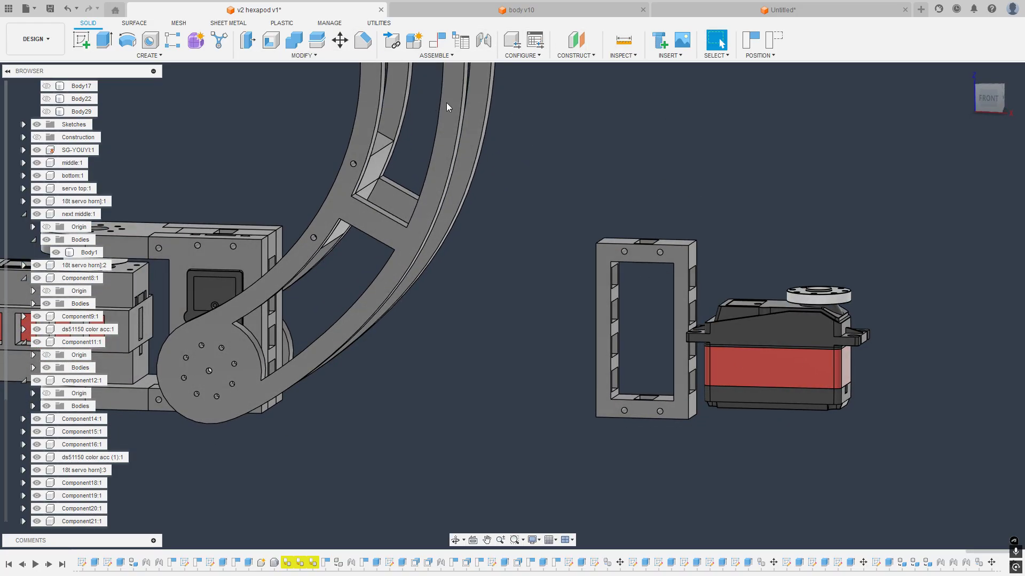
pyautogui.moveTo(636, 194); pyautogui.dragTo(567, 203, button='middle')
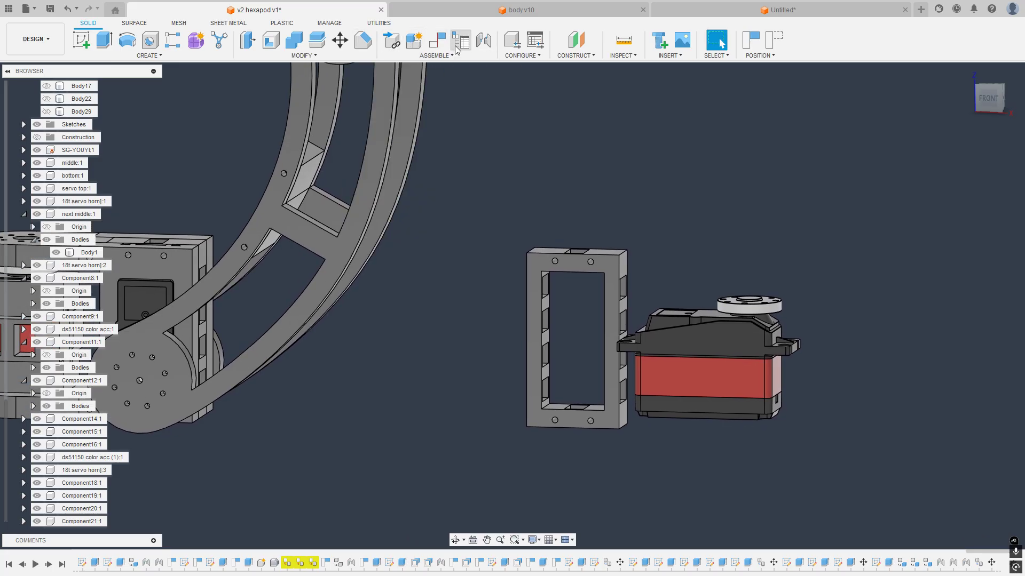
pyautogui.click(483, 40)
pyautogui.scroll(5, 609, 265)
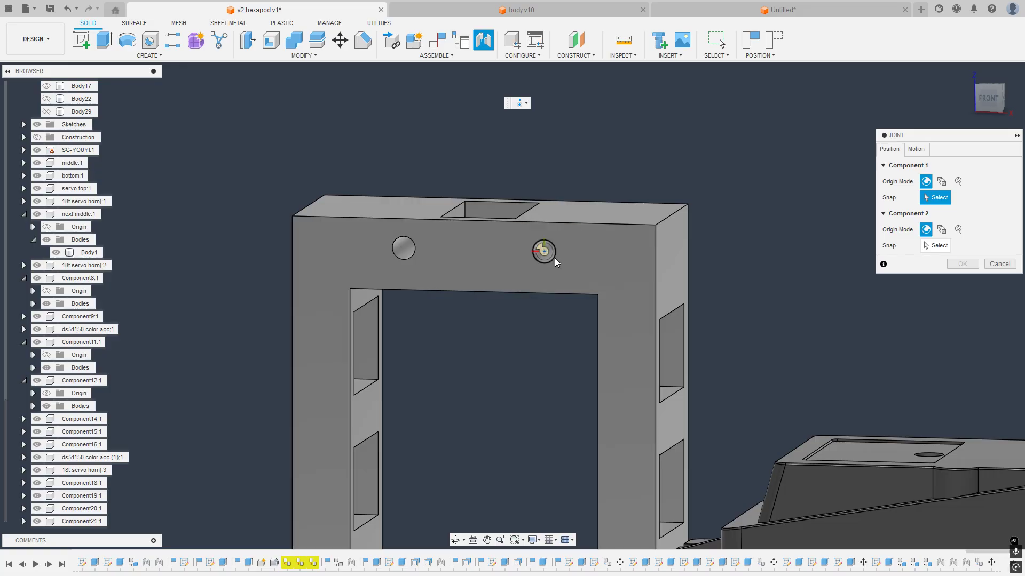
pyautogui.click(555, 258)
pyautogui.scroll(-4, 566, 259)
pyautogui.moveTo(741, 291); pyautogui.dragTo(406, 91, button='middle')
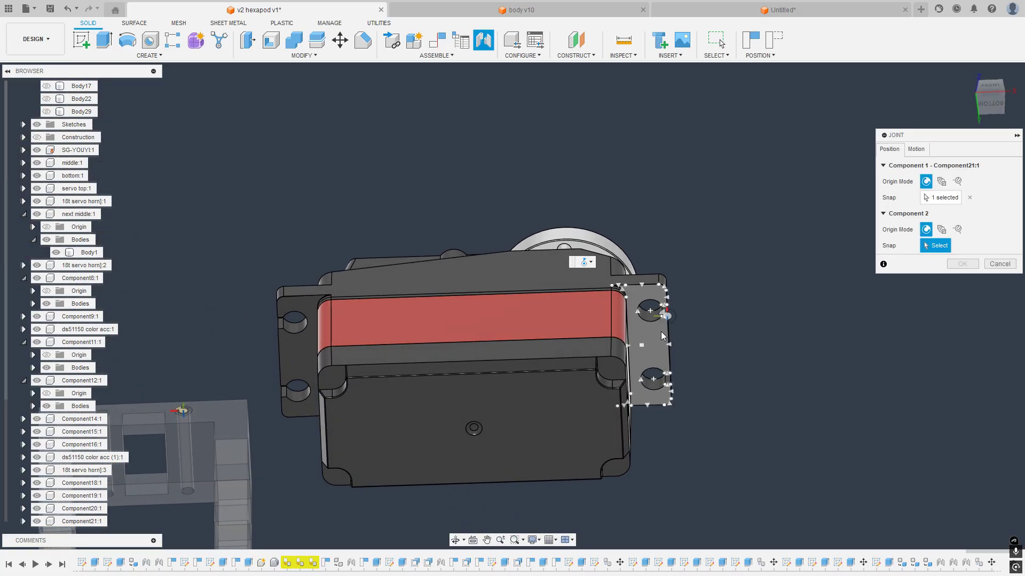
pyautogui.scroll(4, 652, 315)
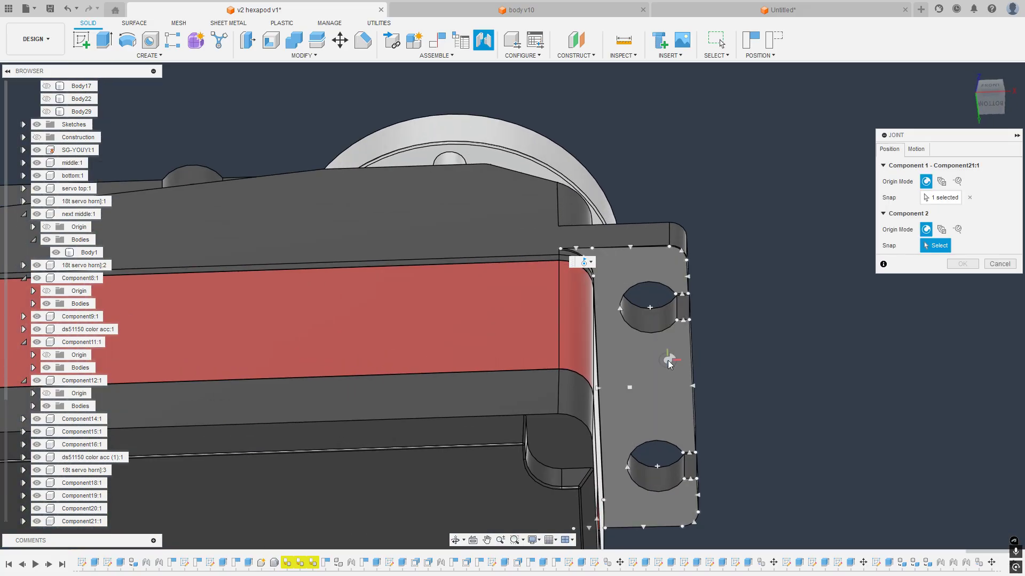
pyautogui.click(654, 315)
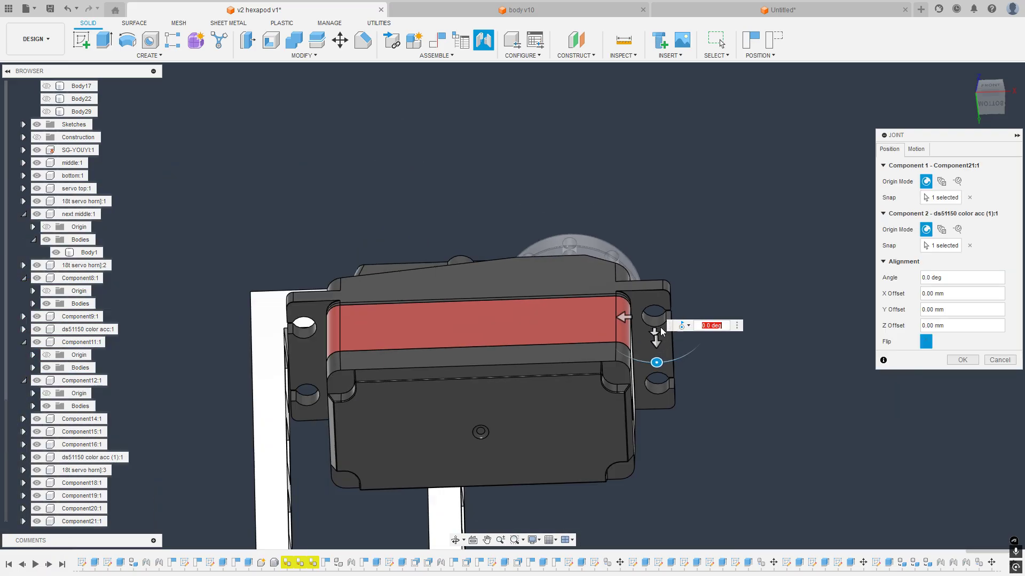
pyautogui.keyDown('shift'); pyautogui.moveTo(689, 351); pyautogui.dragTo(688, 401, button='middle'); pyautogui.keyUp('shift')
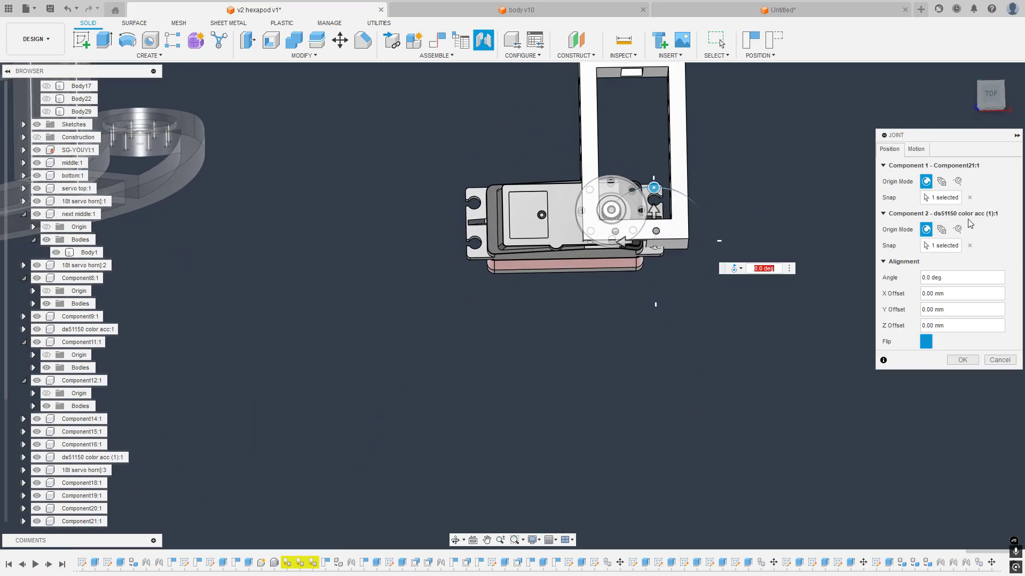
# Step: Make the bracket-to-servo joint Rigid, flip the bracket and set the alignment angle to 90 deg so it frames the servo
pyautogui.click(916, 150)
pyautogui.click(950, 180)
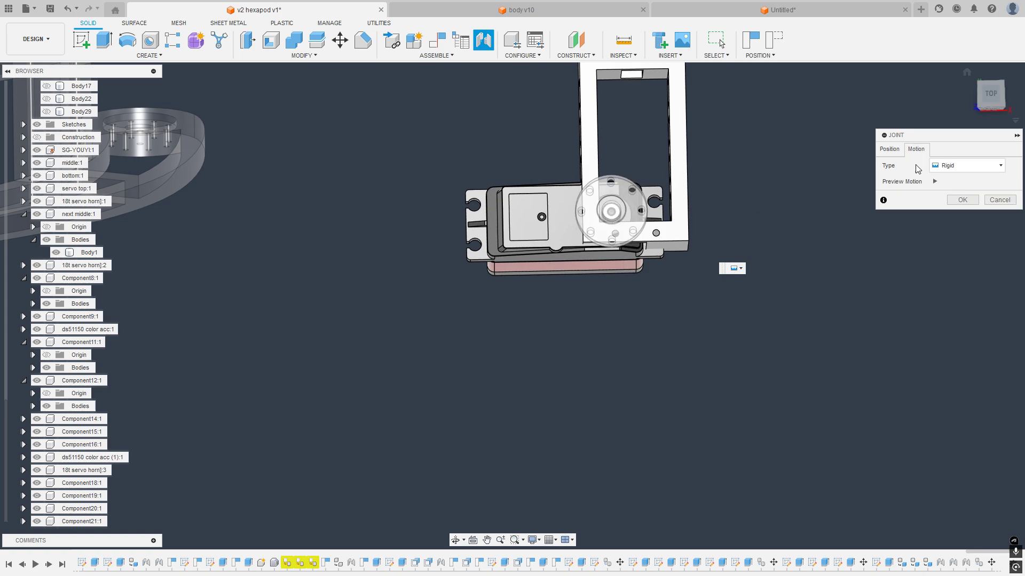
pyautogui.click(888, 150)
pyautogui.click(926, 342)
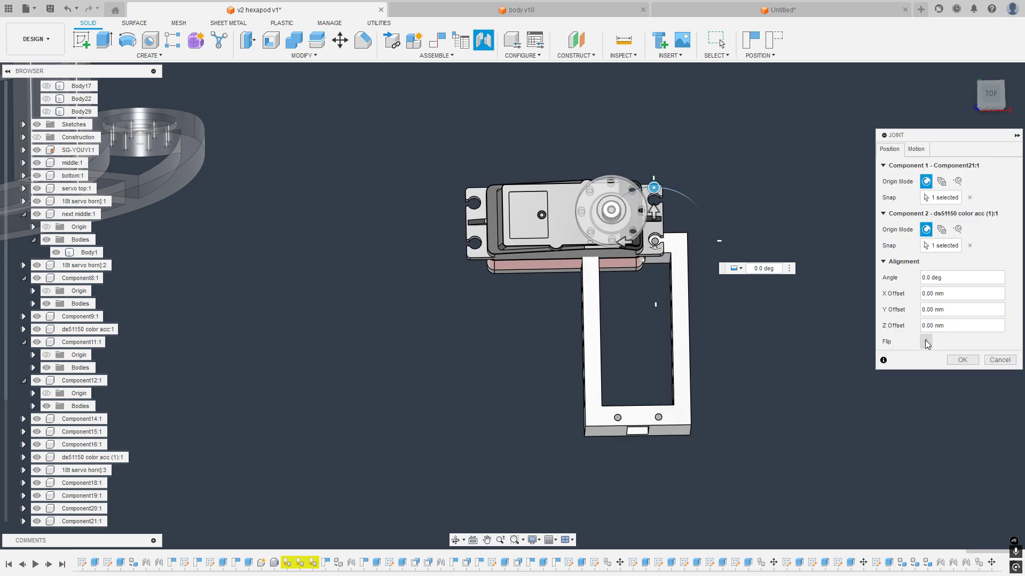
pyautogui.keyDown('shift'); pyautogui.moveTo(788, 278); pyautogui.dragTo(806, 373, button='middle'); pyautogui.keyUp('shift')
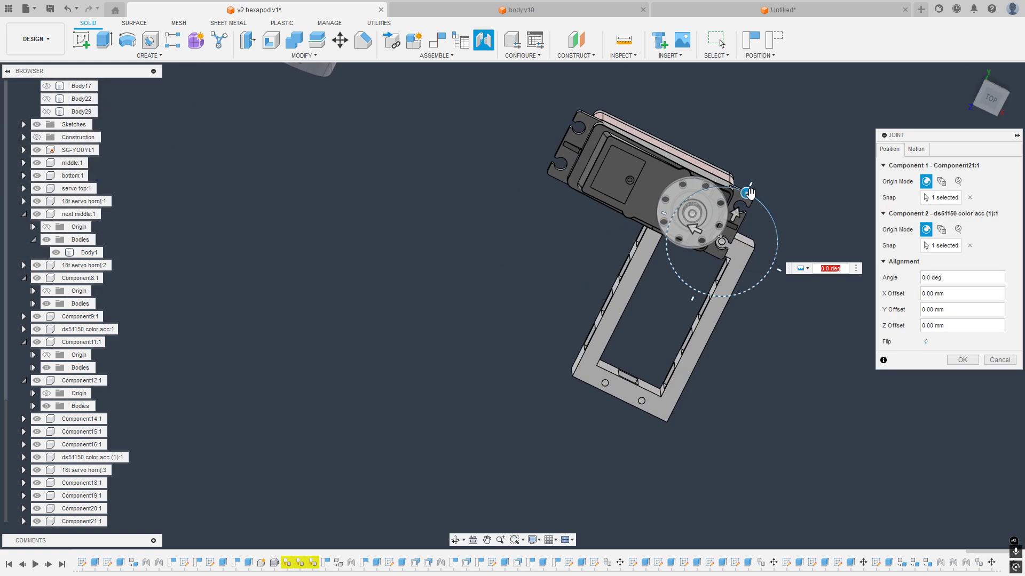
pyautogui.moveTo(749, 194); pyautogui.dragTo(803, 272)
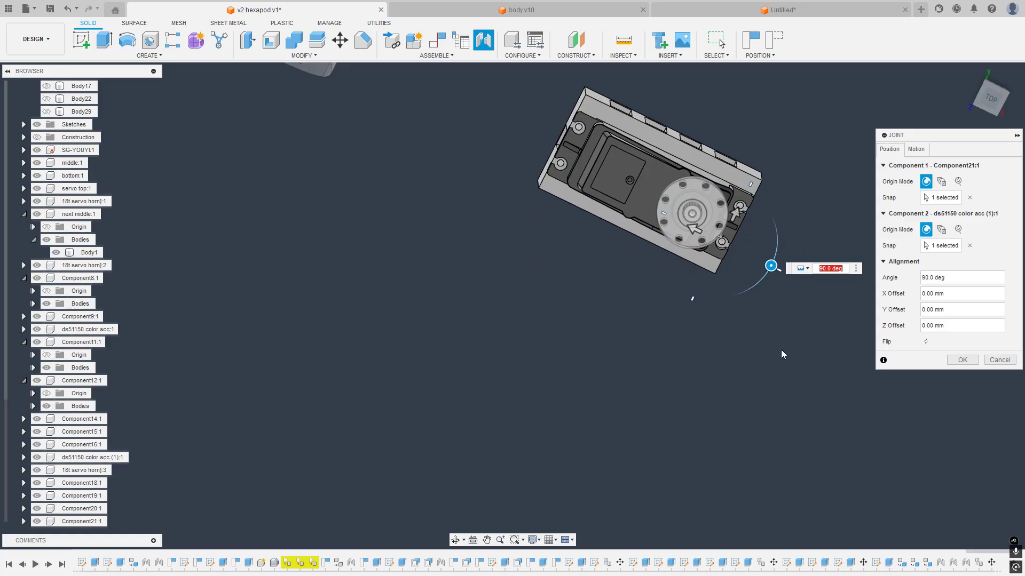
pyautogui.keyDown('shift'); pyautogui.moveTo(780, 350); pyautogui.dragTo(810, 320, button='middle'); pyautogui.keyUp('shift')
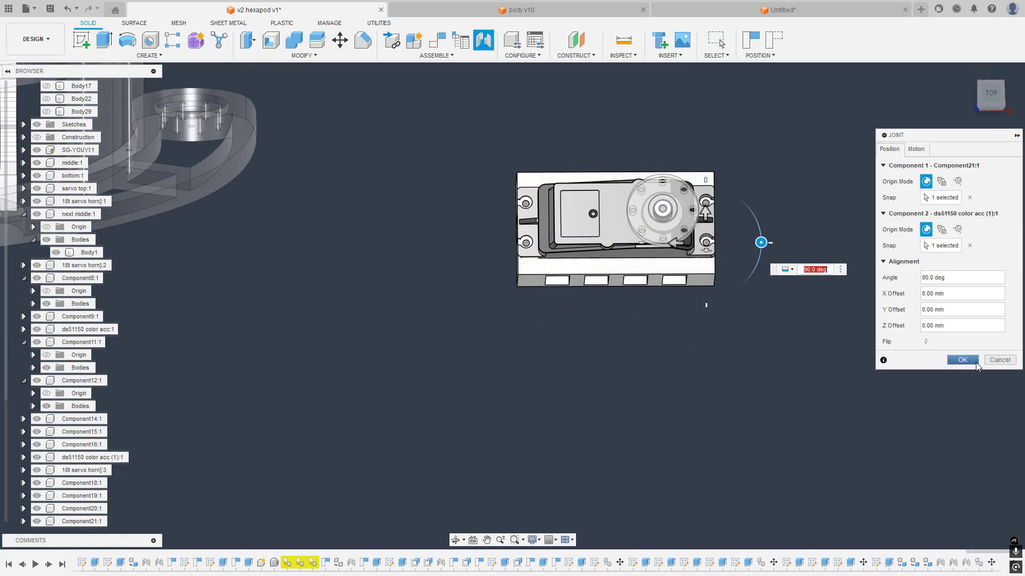
pyautogui.click(976, 363)
# Step: Set the user parameter fem to 229 mm
pyautogui.keyDown('shift'); pyautogui.moveTo(710, 321); pyautogui.dragTo(612, 259, button='middle'); pyautogui.keyUp('shift')
pyautogui.scroll(3, 577, 257)
pyautogui.moveTo(539, 225); pyautogui.dragTo(616, 273, button='middle')
pyautogui.scroll(-5, 615, 243)
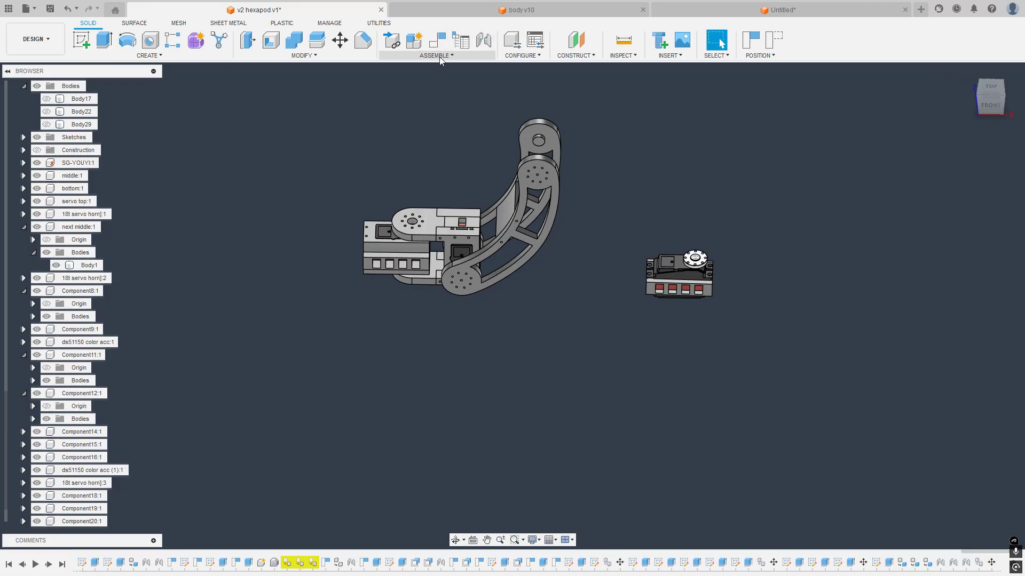
pyautogui.click(309, 56)
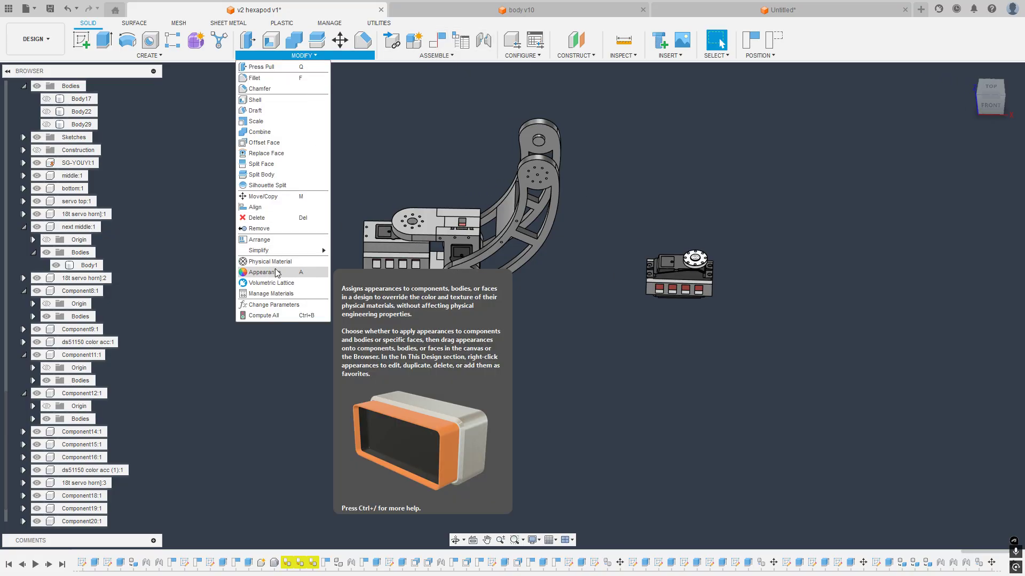
pyautogui.click(262, 305)
pyautogui.doubleClick(772, 289)
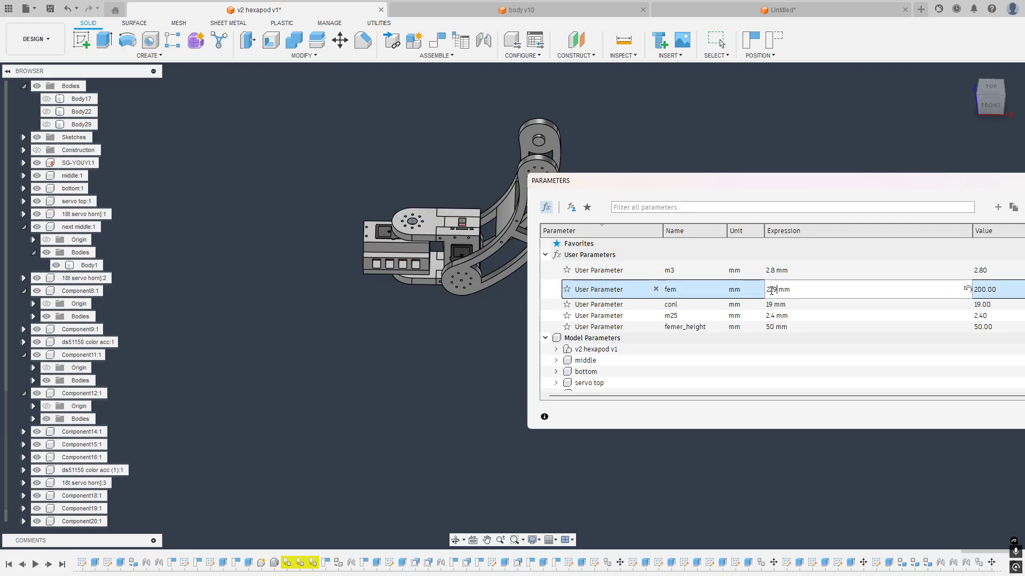
pyautogui.write('229')
pyautogui.press('Return')
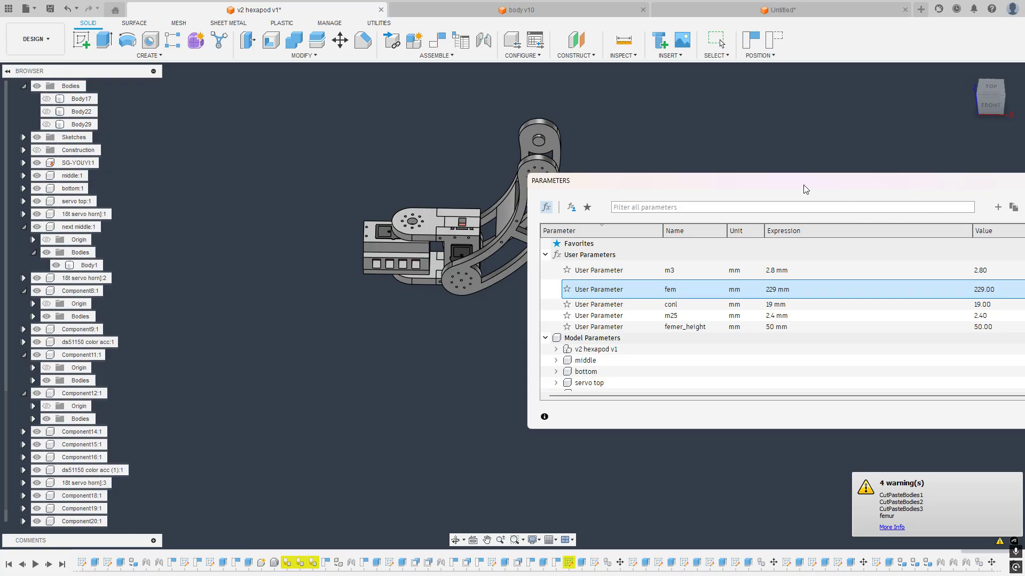
pyautogui.moveTo(805, 189); pyautogui.dragTo(377, 281)
pyautogui.click(704, 507)
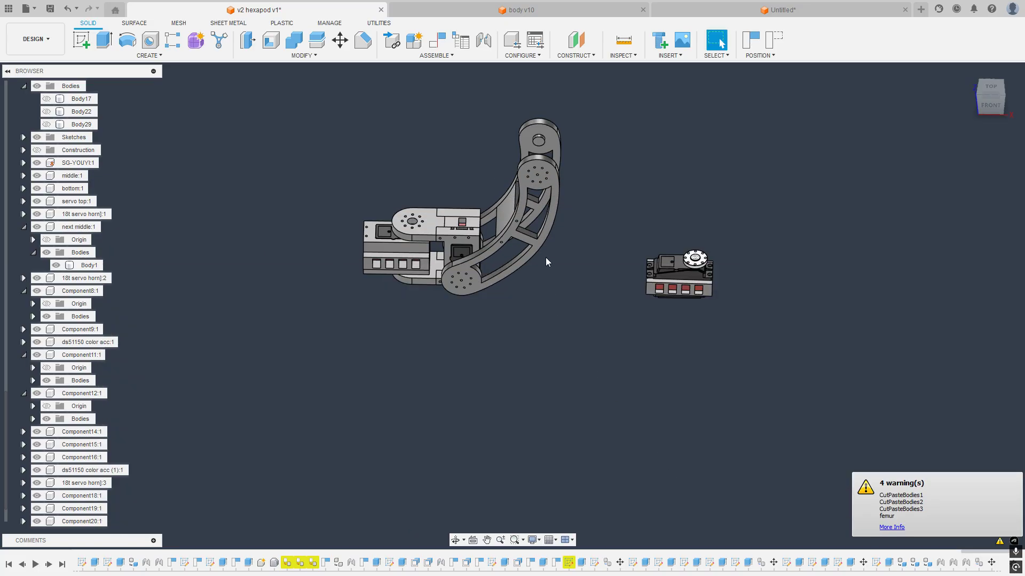
# Step: Try swinging the curved leg segment back toward the servo assembly, and undo the movement
pyautogui.keyDown('shift'); pyautogui.moveTo(545, 257); pyautogui.dragTo(537, 139, button='middle'); pyautogui.keyUp('shift')
pyautogui.scroll(3, 533, 136)
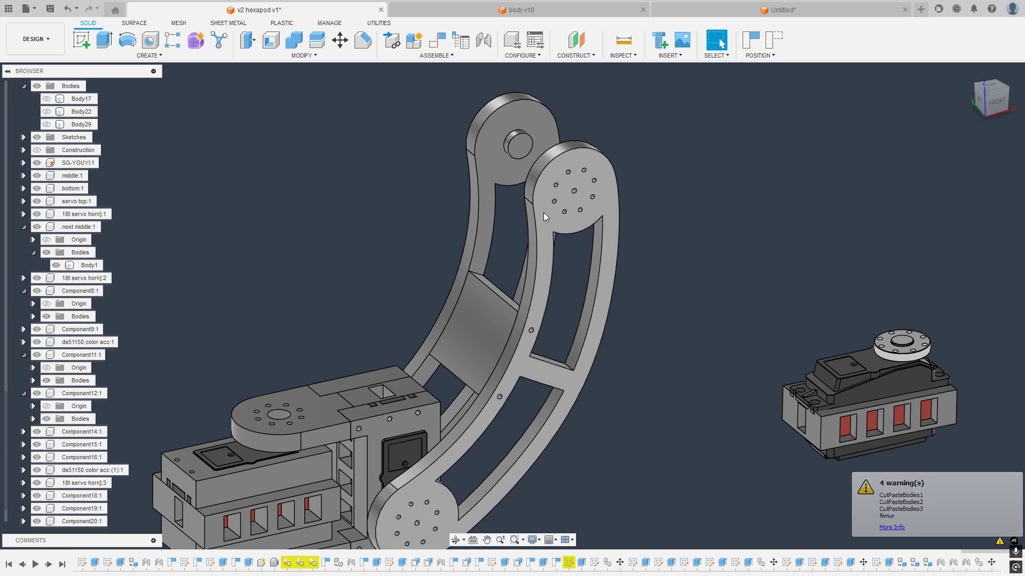
pyautogui.moveTo(544, 212); pyautogui.dragTo(436, 266)
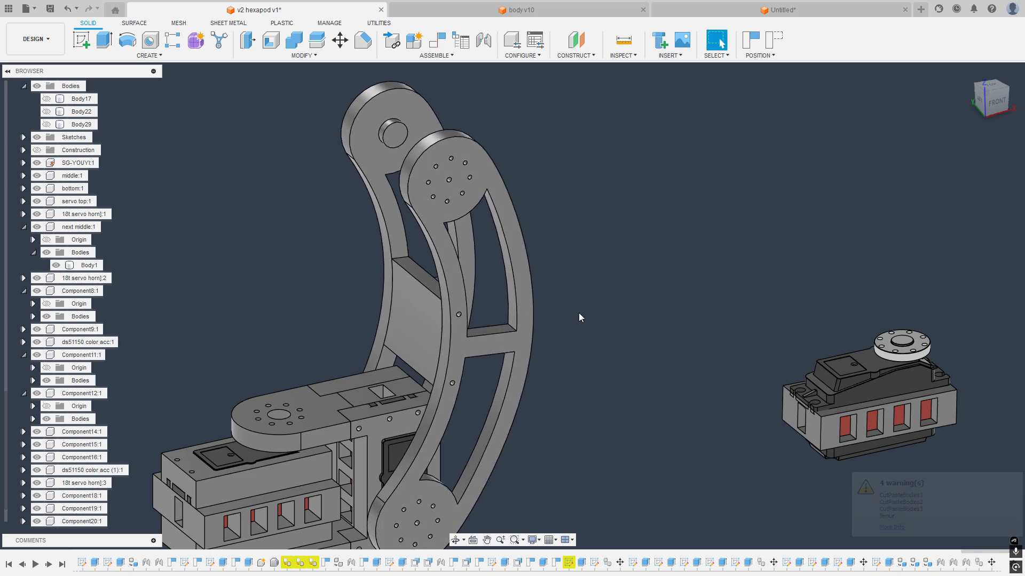
pyautogui.hotkey('ctrl', 'z')
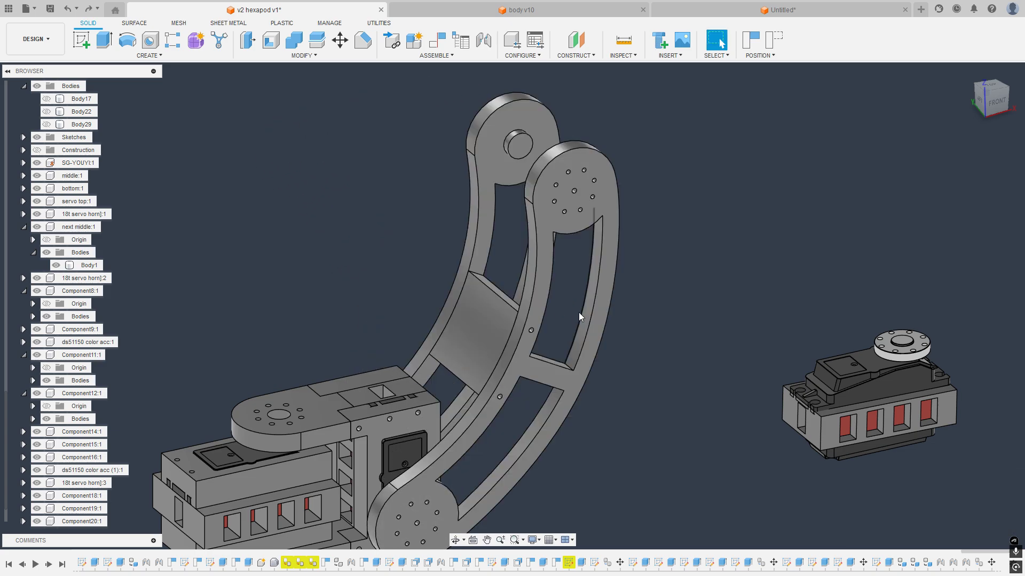
# Step: Examine the curved leg segment and the separate bracketed servo from the front and slightly above
pyautogui.scroll(-3, 583, 318)
pyautogui.moveTo(607, 313); pyautogui.dragTo(620, 286, button='middle')
pyautogui.scroll(3, 614, 279)
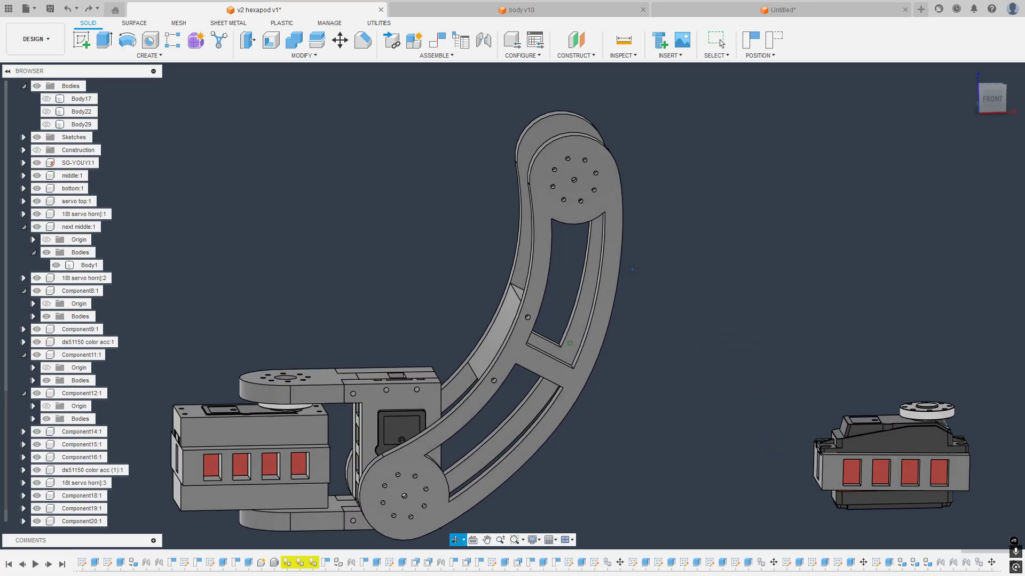
pyautogui.click(991, 98)
pyautogui.scroll(-5, 695, 270)
pyautogui.keyDown('shift'); pyautogui.moveTo(594, 249); pyautogui.dragTo(597, 261, button='middle'); pyautogui.keyUp('shift')
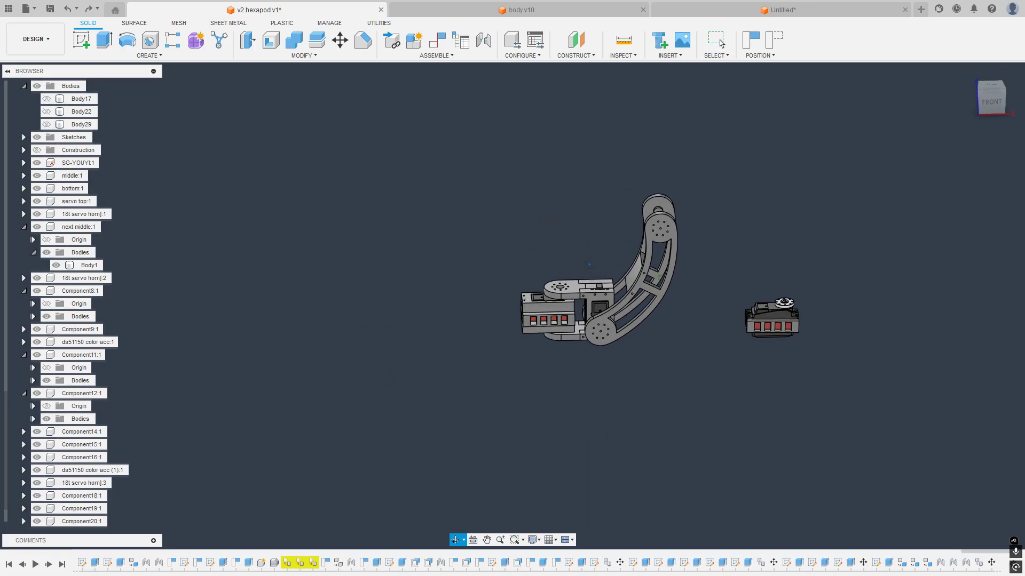
# Step: Compare the curved leg's free end with the separate bracketed servo from the top and the front
pyautogui.scroll(3, 611, 269)
pyautogui.click(991, 87)
pyautogui.scroll(-2, 847, 240)
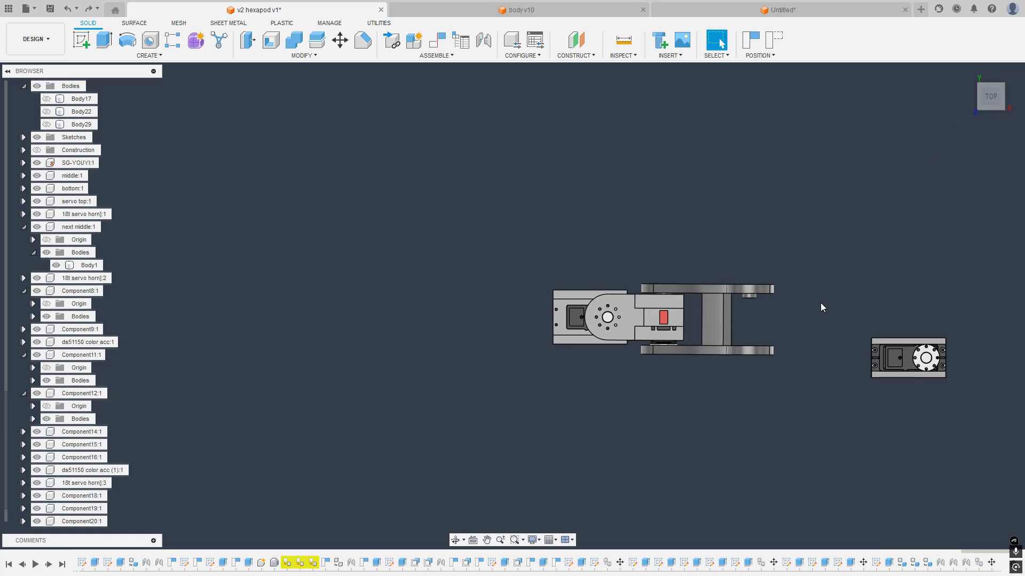
pyautogui.moveTo(785, 349); pyautogui.dragTo(802, 234, button='middle')
pyautogui.moveTo(802, 235); pyautogui.dragTo(663, 241, button='middle')
pyautogui.moveTo(663, 241)
pyautogui.keyDown('shift'); pyautogui.mouseDown(button='middle')
pyautogui.moveTo(665, 226)
pyautogui.moveTo(679, 245)
pyautogui.mouseUp(button='middle'); pyautogui.keyUp('shift')
pyautogui.scroll(3, 723, 242)
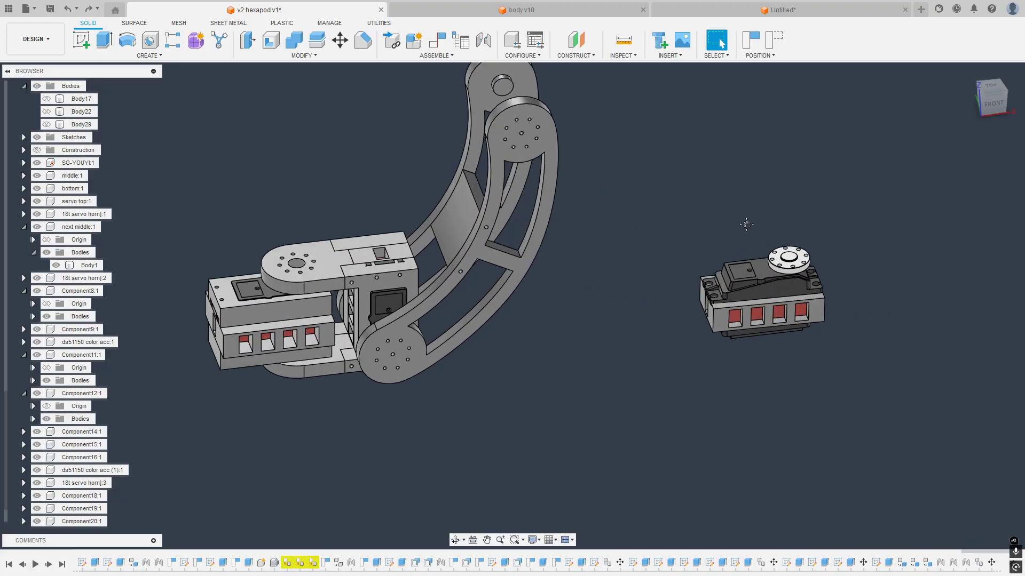
pyautogui.moveTo(746, 224); pyautogui.dragTo(643, 224, button='middle')
pyautogui.keyDown('shift'); pyautogui.moveTo(643, 225); pyautogui.dragTo(604, 230, button='middle'); pyautogui.keyUp('shift')
# Step: Start a joint from the centre of the separate servo's horn and set its motion type to Revolute
pyautogui.click(484, 40)
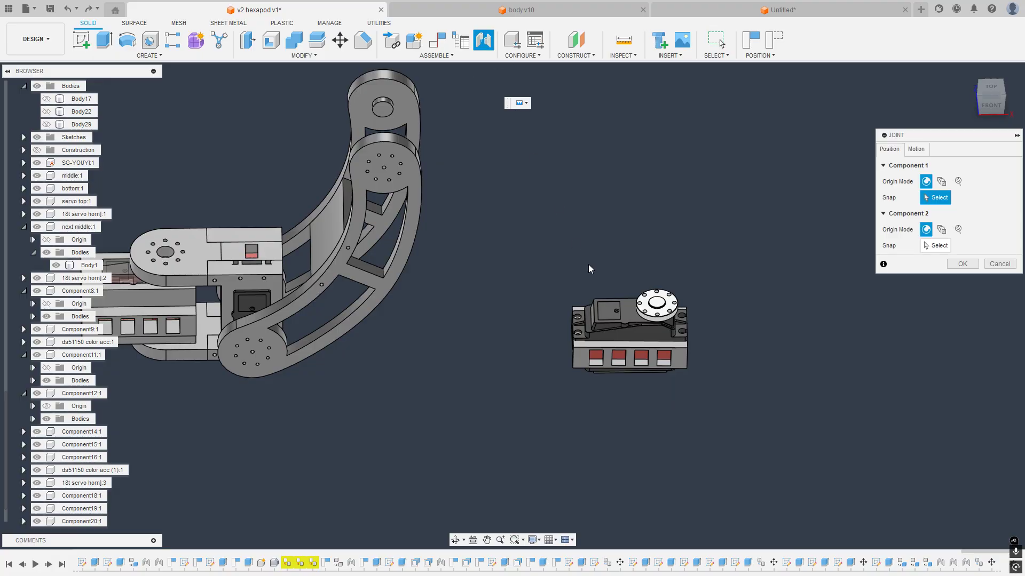
pyautogui.scroll(8, 589, 264)
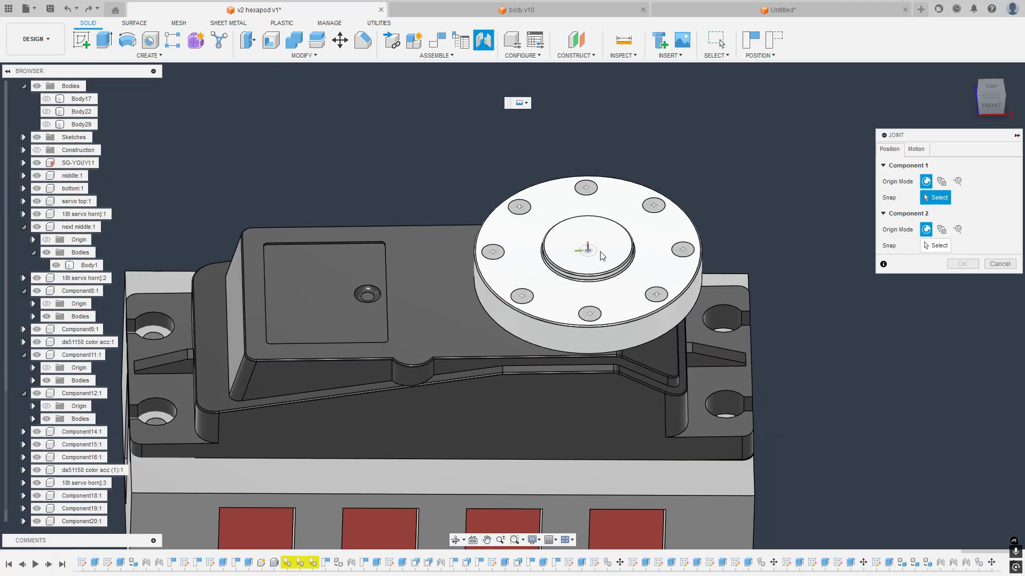
pyautogui.click(600, 256)
pyautogui.scroll(-5, 601, 255)
pyautogui.moveTo(417, 176); pyautogui.dragTo(525, 324, button='middle')
pyautogui.scroll(-1, 525, 325)
pyautogui.click(915, 150)
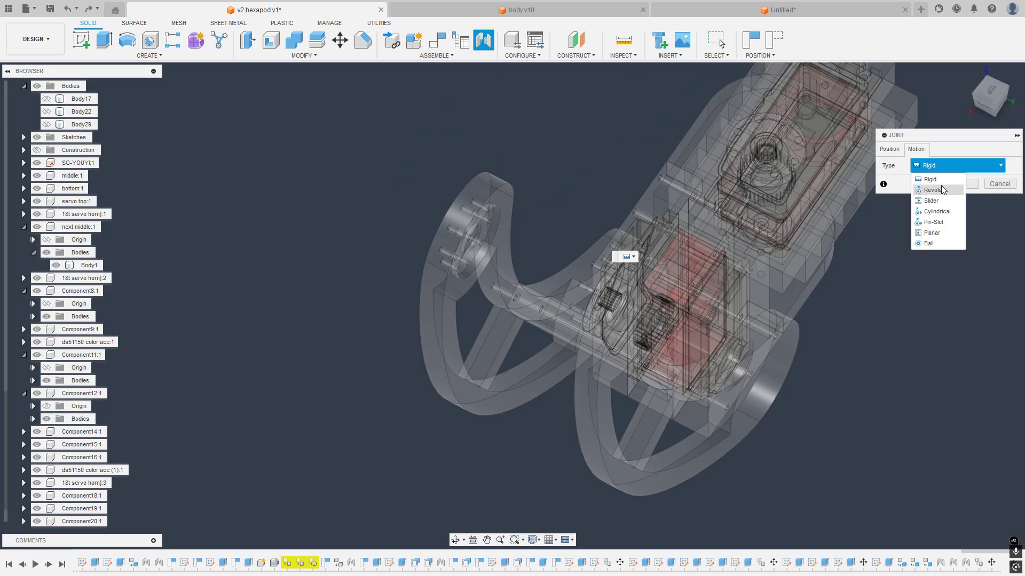
pyautogui.click(942, 190)
# Step: Snap the servo horn to the centre of the round recess at the curved leg's far end and complete the joint
pyautogui.scroll(5, 479, 222)
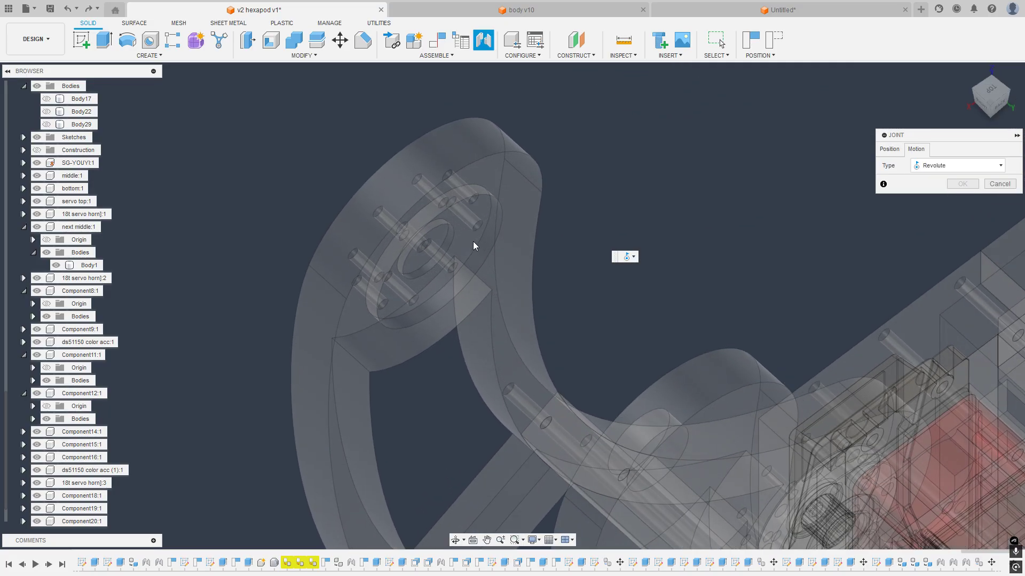
pyautogui.scroll(-8, 469, 242)
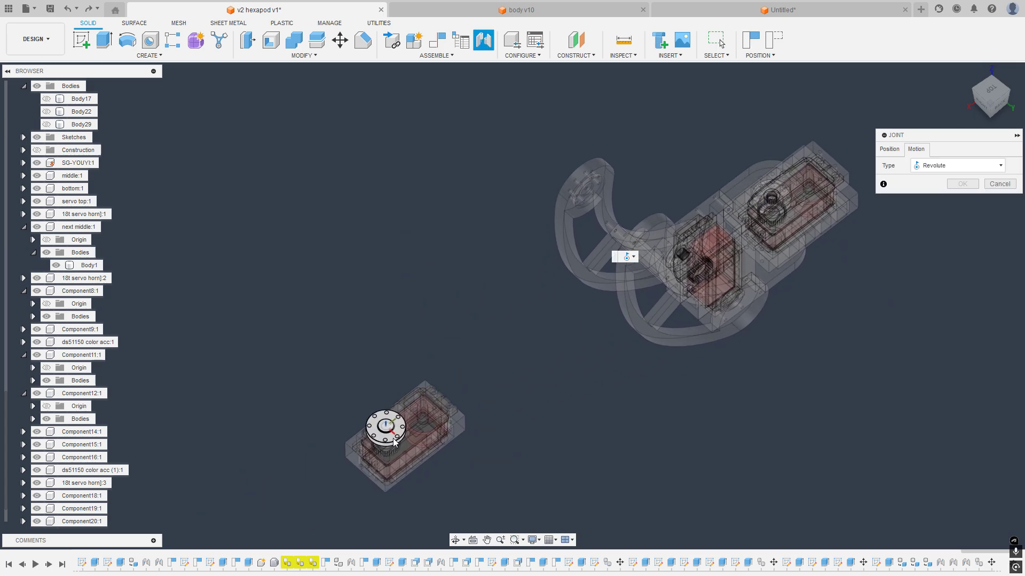
pyautogui.click(889, 149)
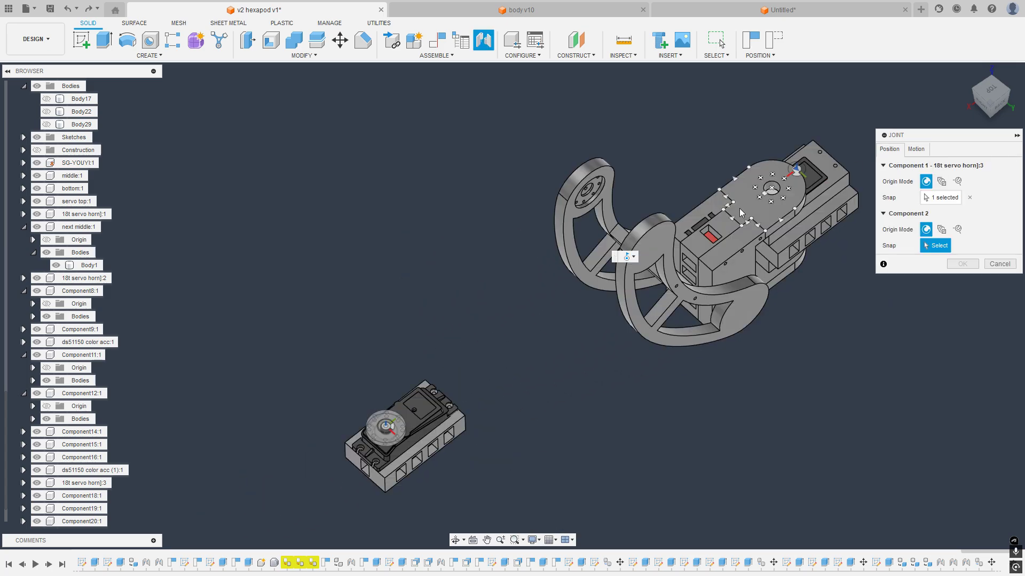
pyautogui.scroll(8, 539, 160)
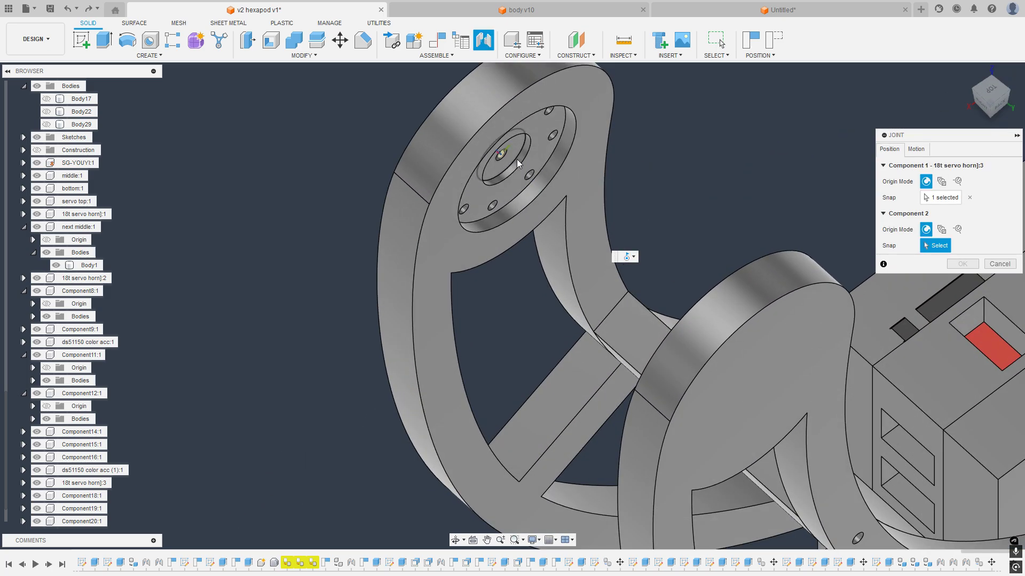
pyautogui.keyDown('shift'); pyautogui.moveTo(547, 152); pyautogui.dragTo(644, 399, button='middle'); pyautogui.keyUp('shift')
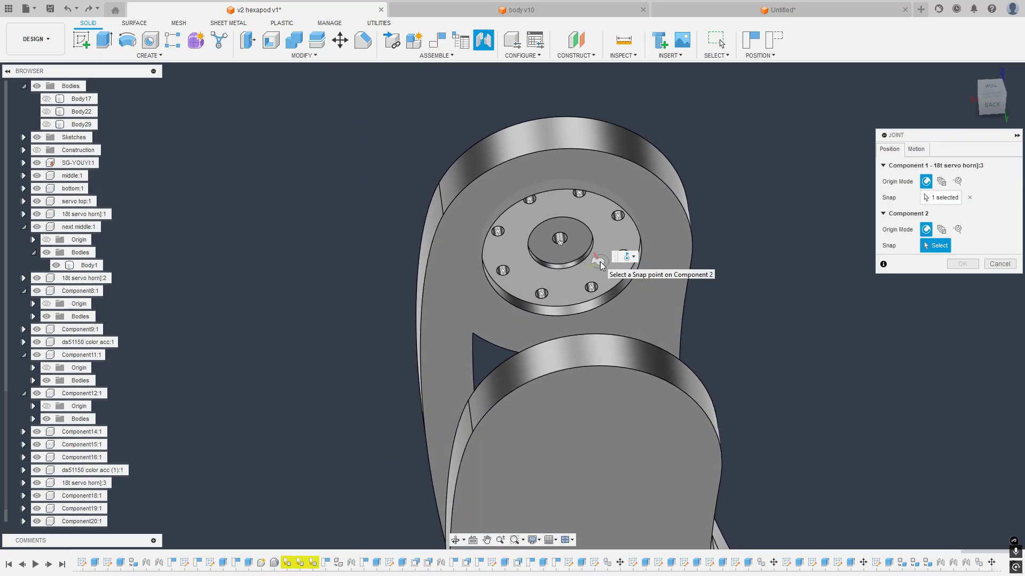
pyautogui.click(571, 251)
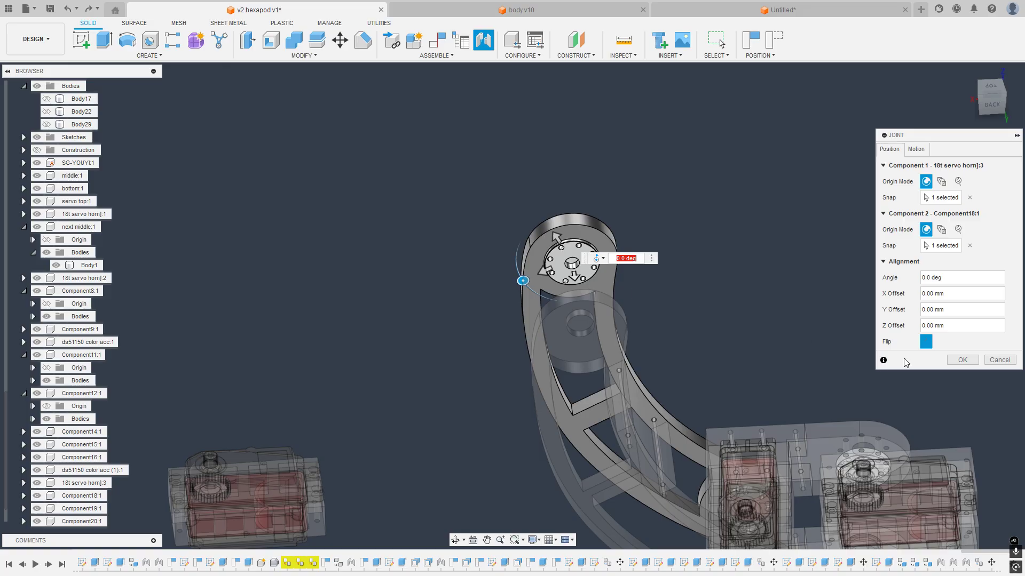
pyautogui.click(962, 361)
# Step: Lock the rotation of Revolute 37 and turn the end servo about its joint until it hangs upright between the leg plates
pyautogui.keyDown('shift'); pyautogui.moveTo(641, 287); pyautogui.dragTo(608, 261, button='middle'); pyautogui.keyUp('shift')
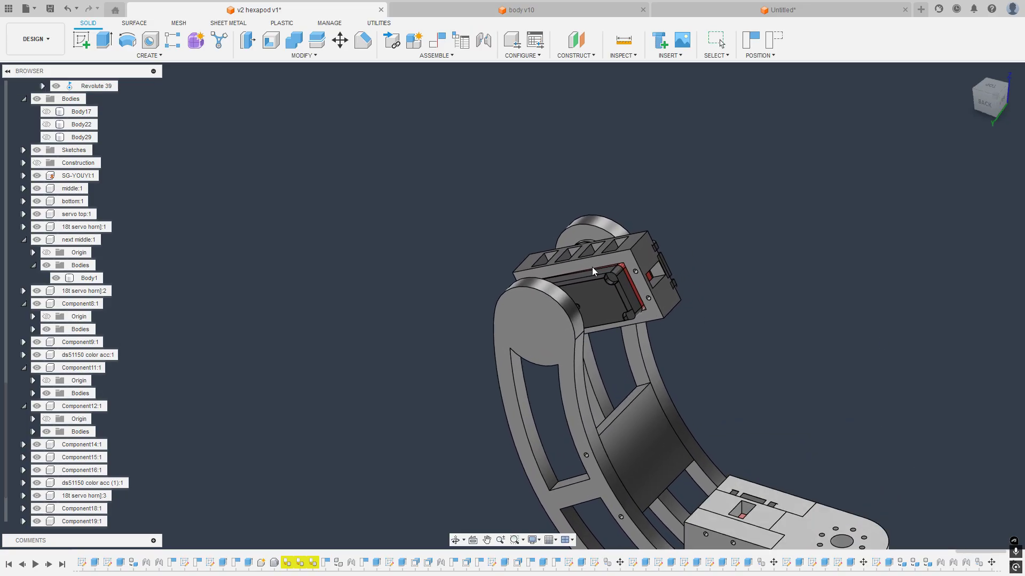
pyautogui.moveTo(705, 386); pyautogui.dragTo(619, 259, button='middle')
pyautogui.scroll(5, 53, 219)
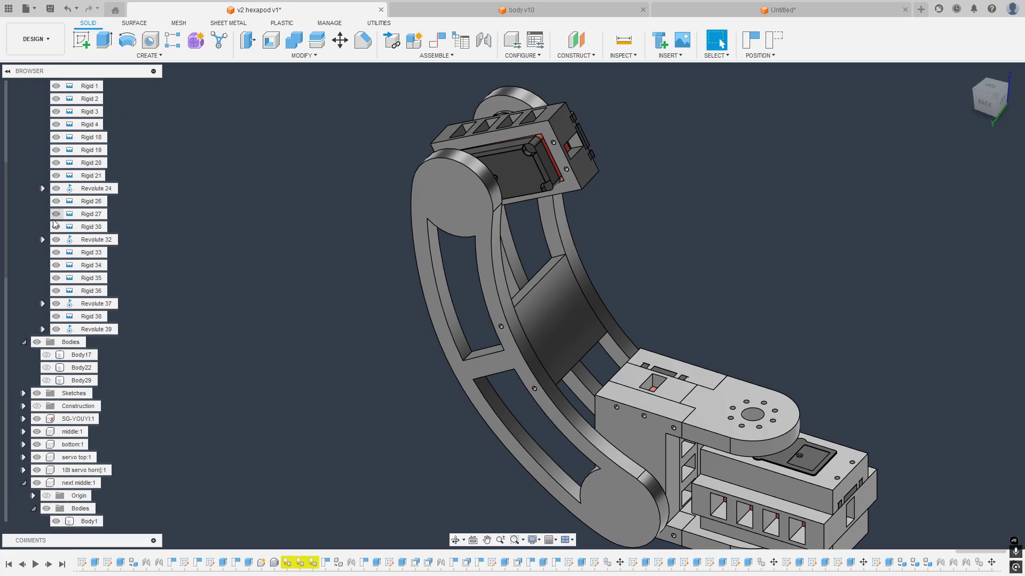
pyautogui.scroll(1, 53, 220)
pyautogui.click(43, 317)
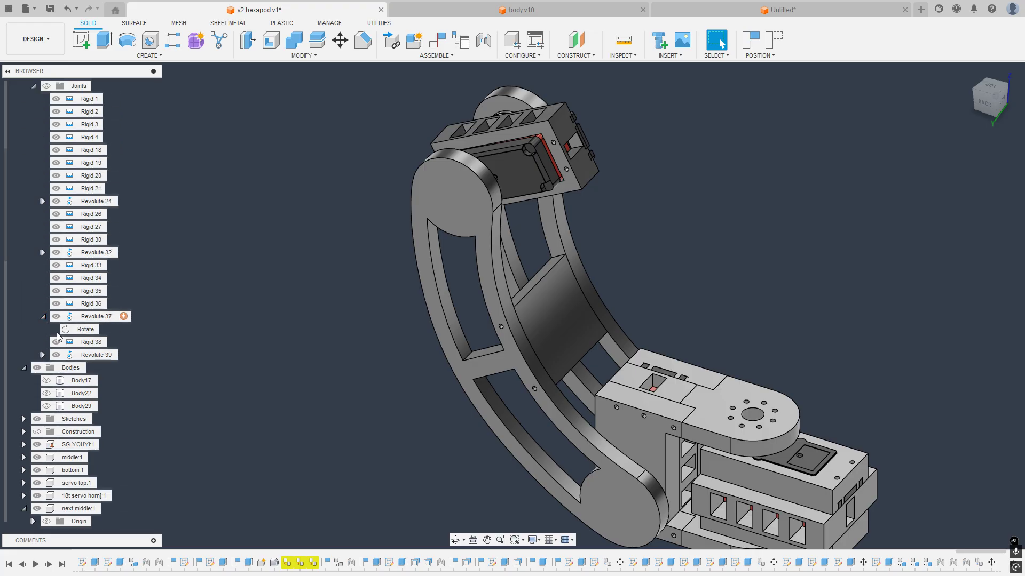
pyautogui.click(106, 329)
pyautogui.keyDown('shift'); pyautogui.moveTo(293, 348); pyautogui.dragTo(637, 245, button='middle'); pyautogui.keyUp('shift')
pyautogui.moveTo(636, 244); pyautogui.dragTo(596, 343)
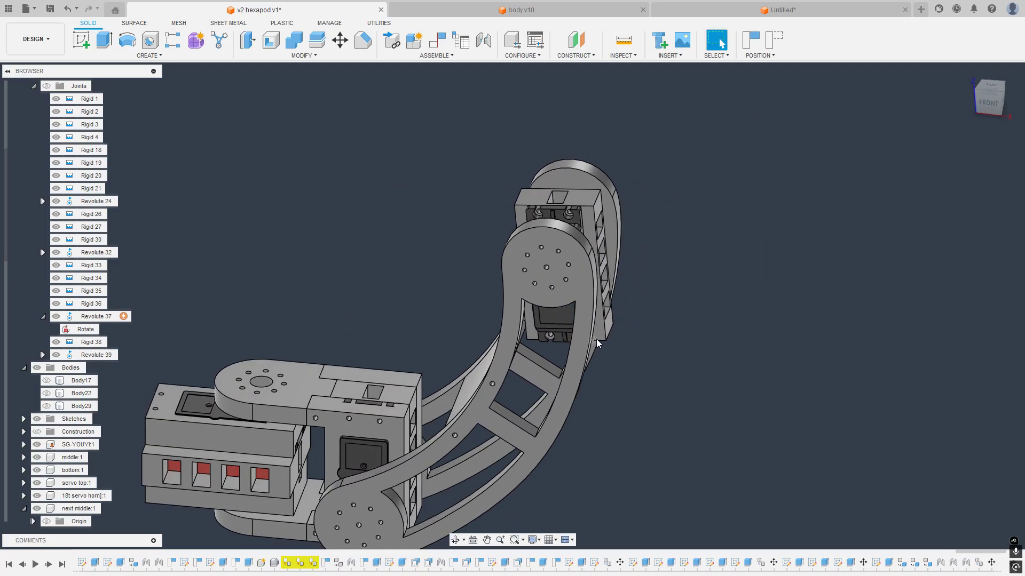
pyautogui.keyDown('shift'); pyautogui.moveTo(595, 343); pyautogui.dragTo(549, 233, button='middle'); pyautogui.keyUp('shift')
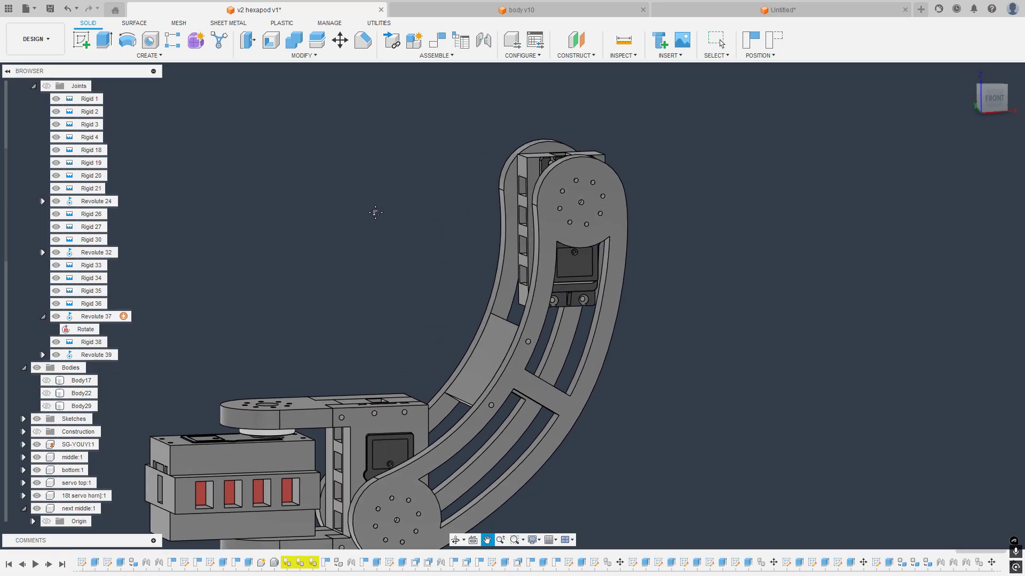
# Step: Lock the rotation of Revolute 39, unlock Revolute 37 and swing the curved leg back over the base servo
pyautogui.click(55, 356)
pyautogui.click(42, 354)
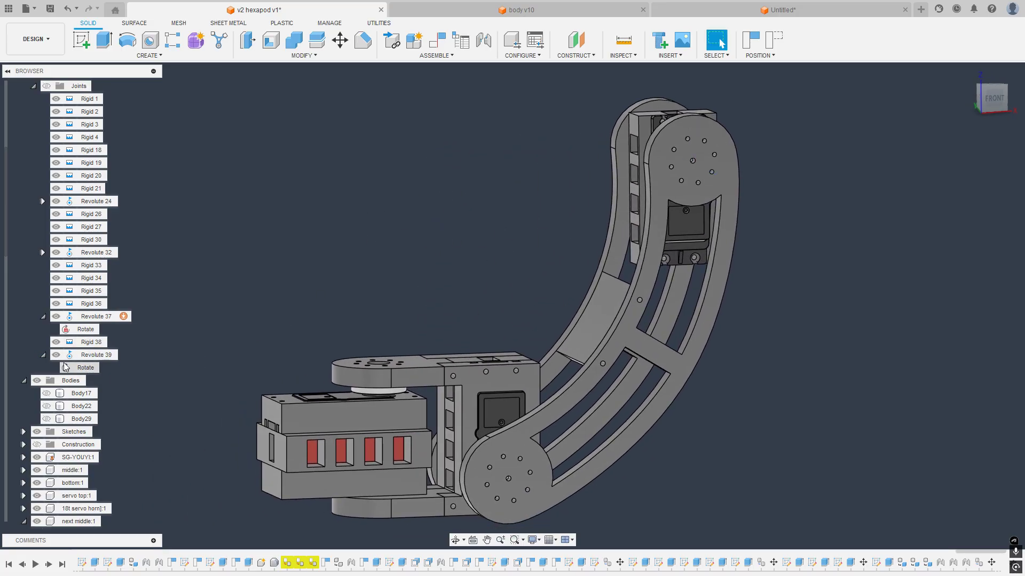
pyautogui.click(105, 368)
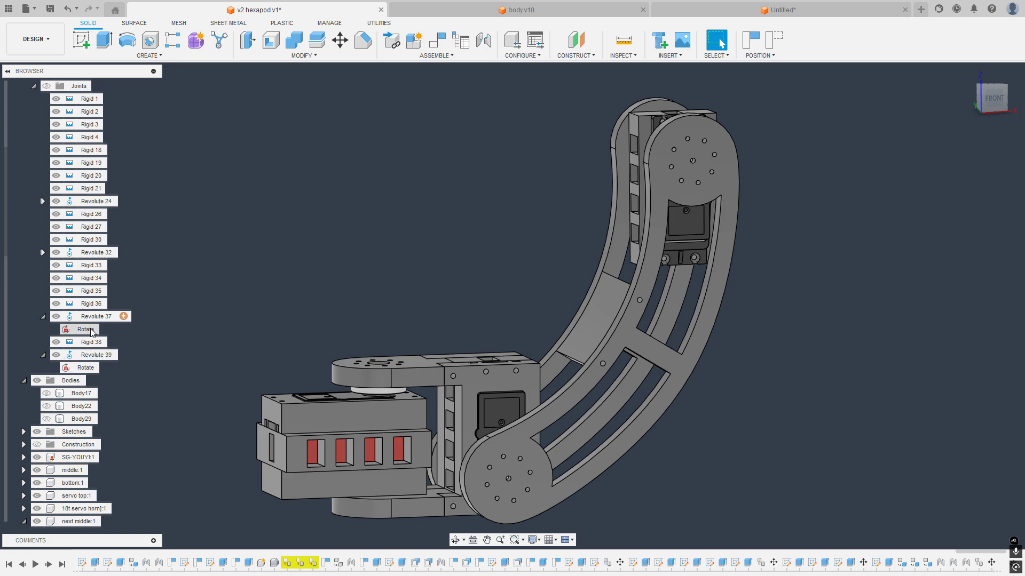
pyautogui.click(104, 329)
pyautogui.moveTo(579, 222); pyautogui.dragTo(330, 305)
pyautogui.moveTo(488, 222); pyautogui.dragTo(423, 199, button='middle')
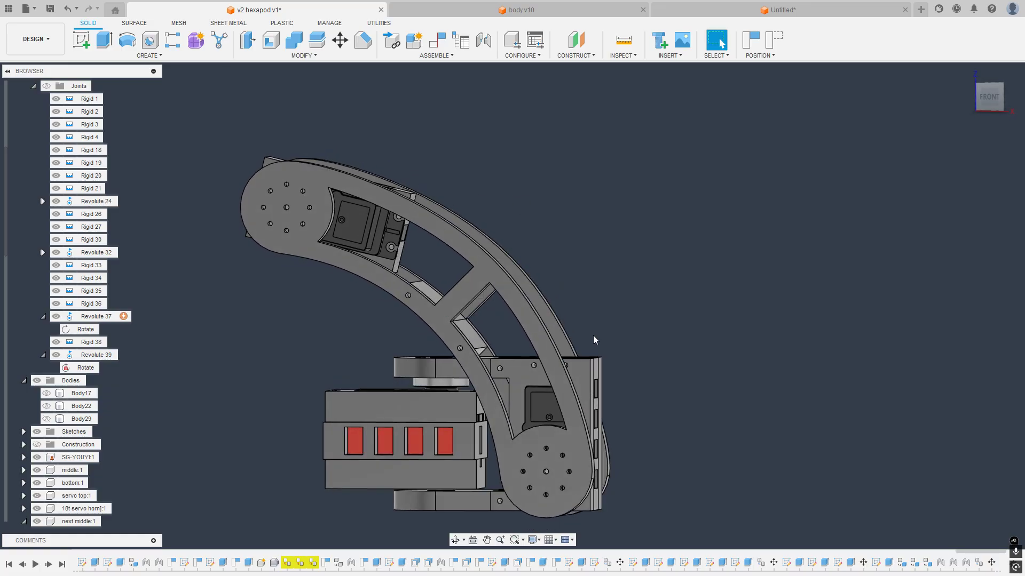
# Step: Try a 10 mm equal-distance chamfer on the upper outer edges of the servo bracket at the leg's pivot
pyautogui.scroll(5, 539, 278)
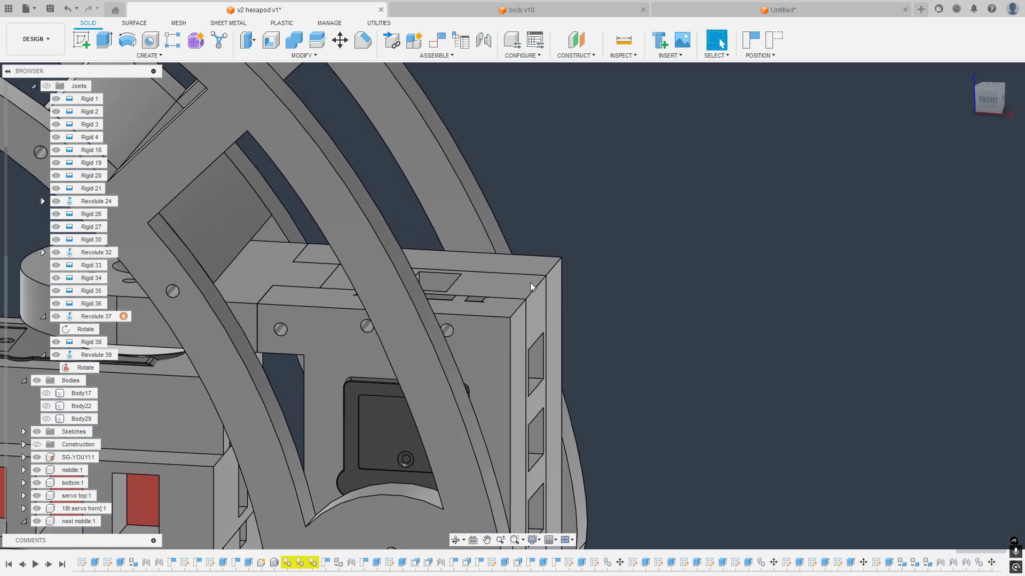
pyautogui.keyDown('shift'); pyautogui.moveTo(545, 283); pyautogui.dragTo(529, 287, button='middle'); pyautogui.keyUp('shift')
pyautogui.click(533, 286)
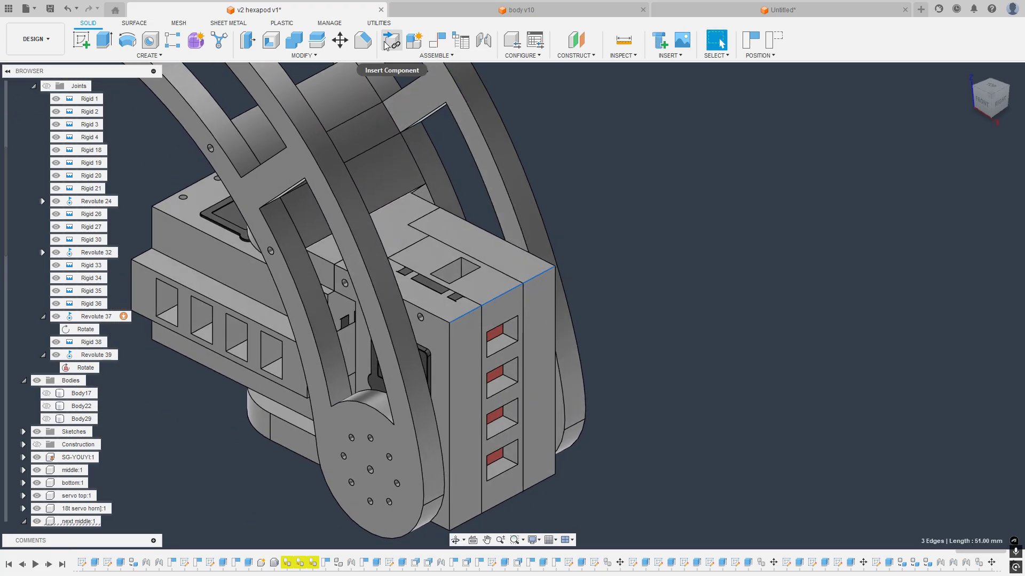
pyautogui.click(363, 40)
pyautogui.moveTo(492, 297); pyautogui.dragTo(478, 304)
pyautogui.keyDown('shift'); pyautogui.moveTo(478, 305); pyautogui.dragTo(551, 249, button='middle'); pyautogui.keyUp('shift')
pyautogui.scroll(-4, 552, 249)
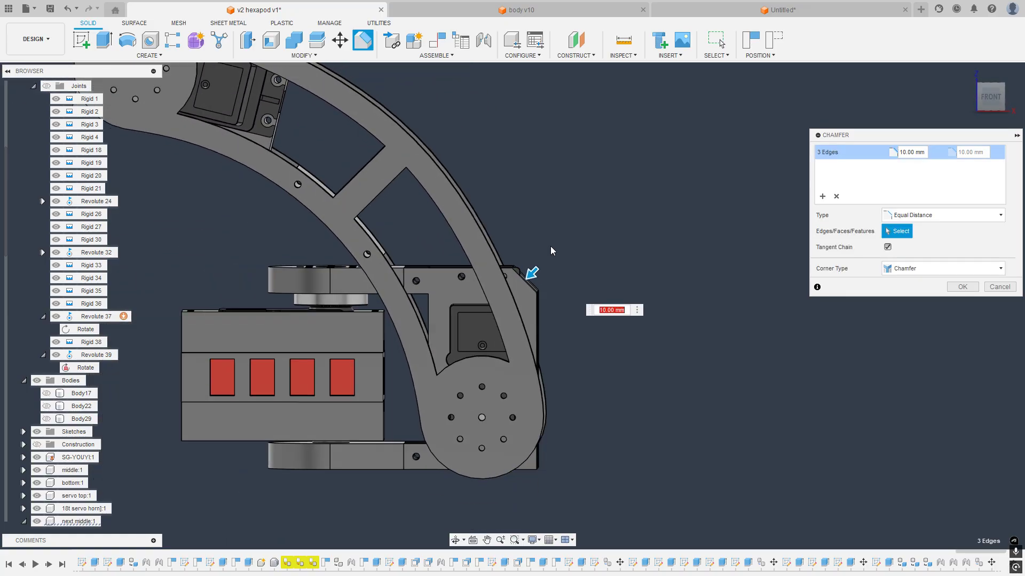
pyautogui.moveTo(416, 145); pyautogui.dragTo(434, 197, button='middle')
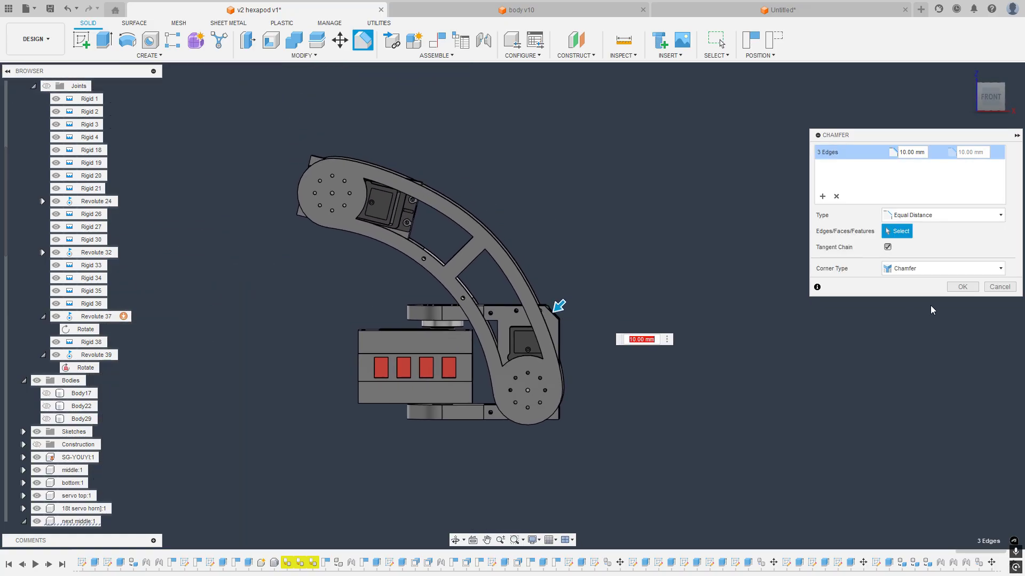
pyautogui.click(1000, 288)
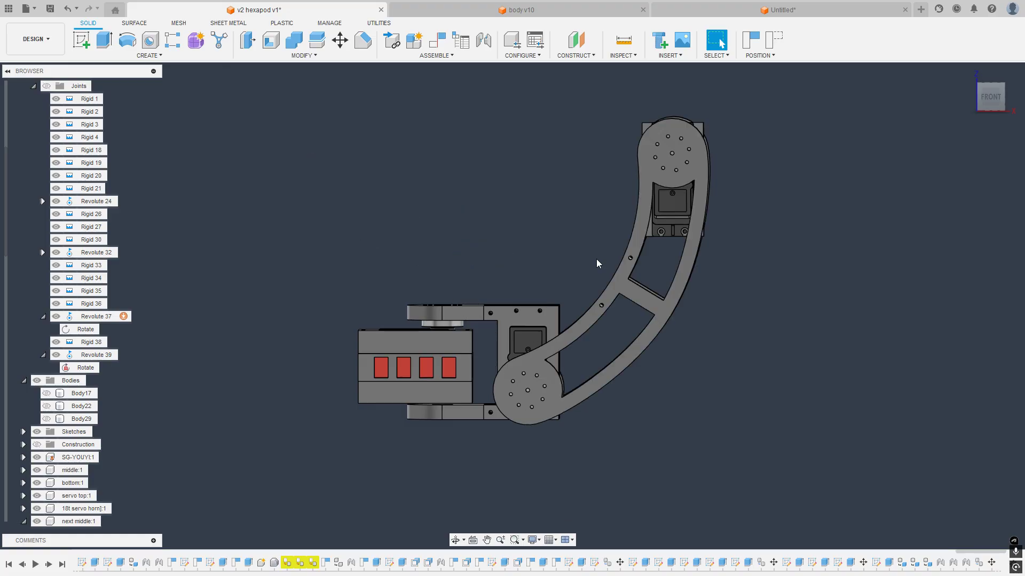
# Step: Unlock the rotation of Revolute 39 and swing the end servo outward from the curved leg
pyautogui.keyDown('shift'); pyautogui.moveTo(753, 257); pyautogui.dragTo(501, 302, button='middle'); pyautogui.keyUp('shift')
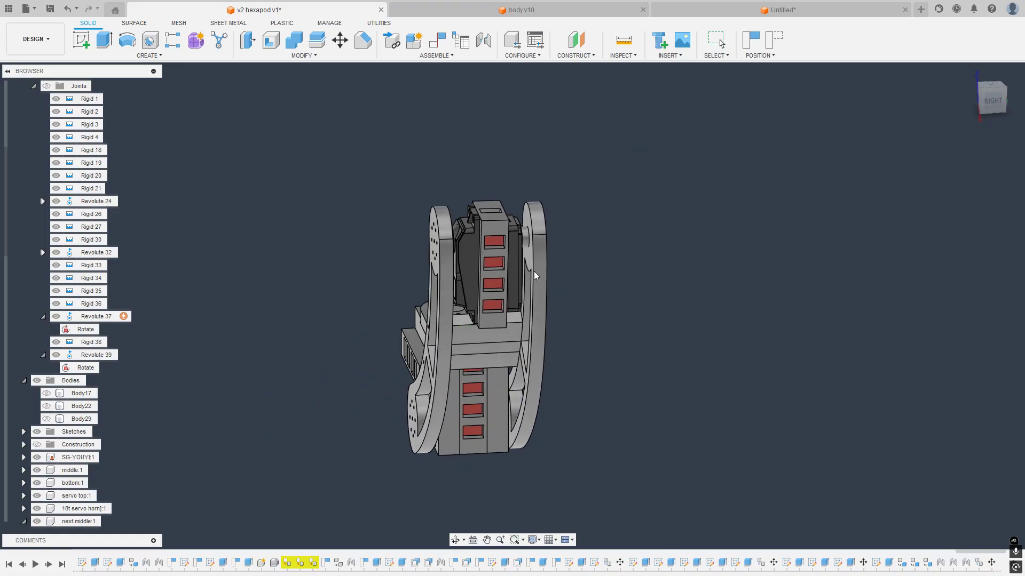
pyautogui.keyDown('shift'); pyautogui.moveTo(558, 275); pyautogui.dragTo(629, 273, button='middle'); pyautogui.keyUp('shift')
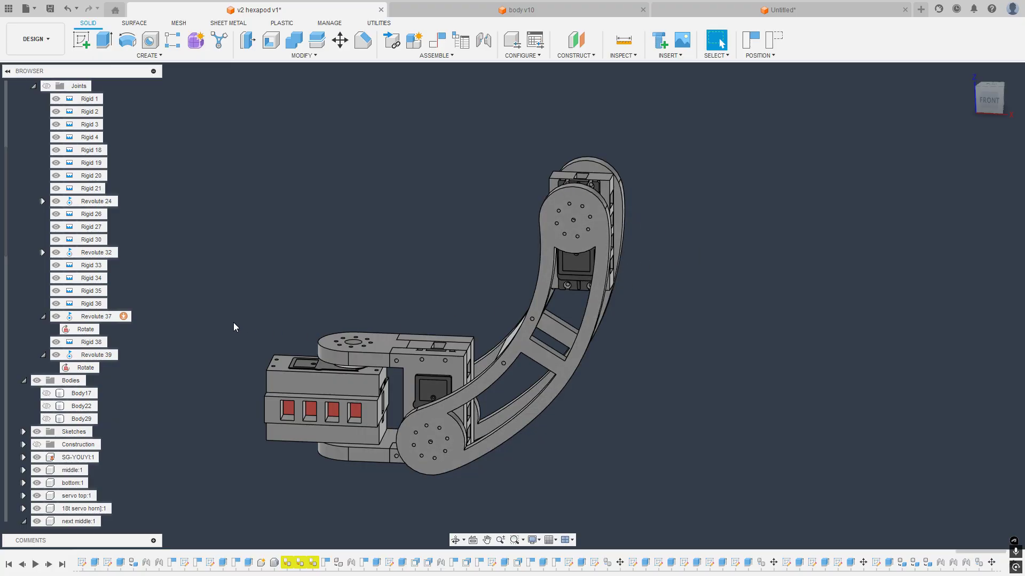
pyautogui.click(43, 317)
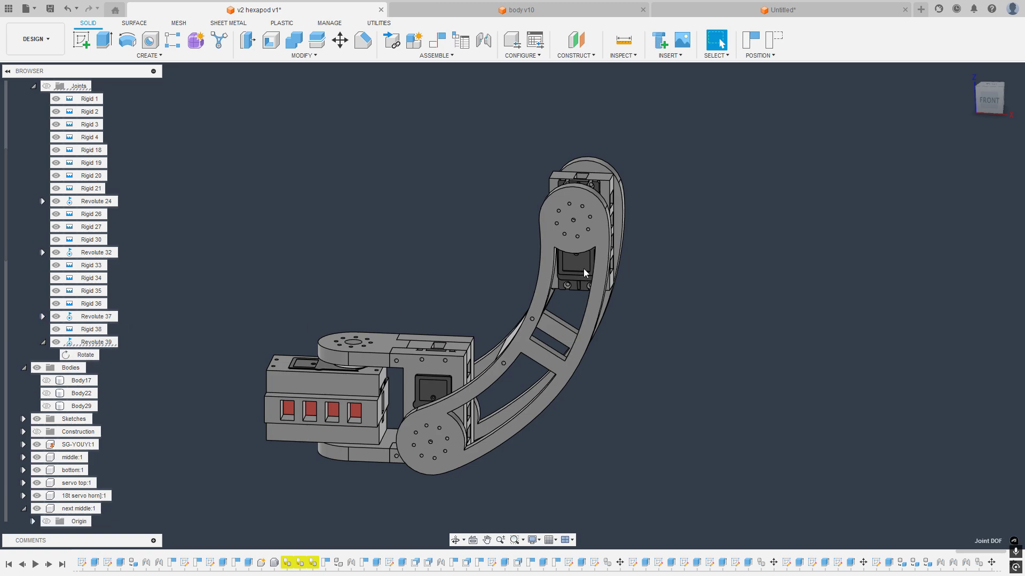
pyautogui.moveTo(583, 275); pyautogui.dragTo(654, 262)
pyautogui.scroll(-3, 662, 262)
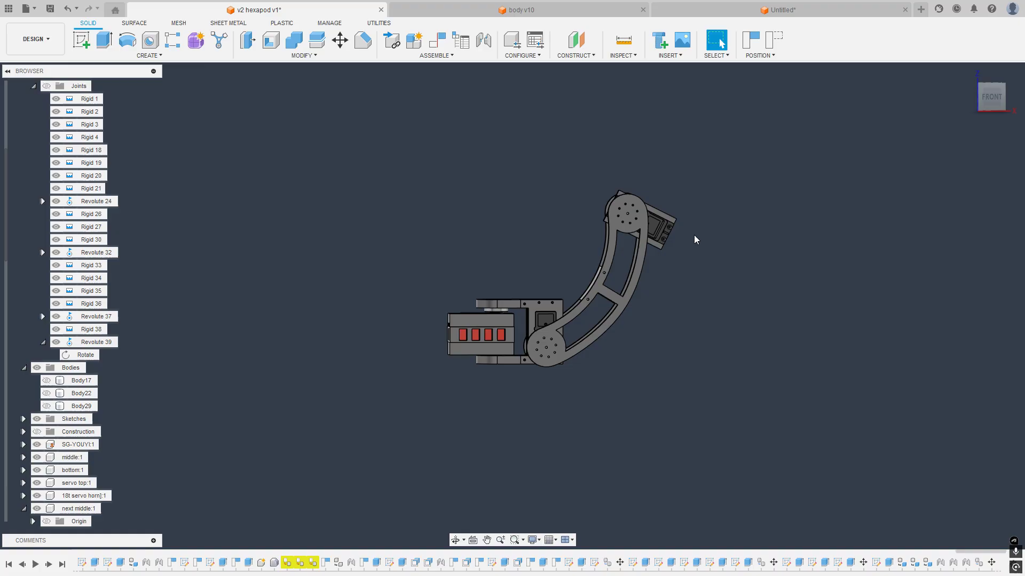
# Step: Examine the assembled leg and the angle of its end servo from the front
pyautogui.click(992, 98)
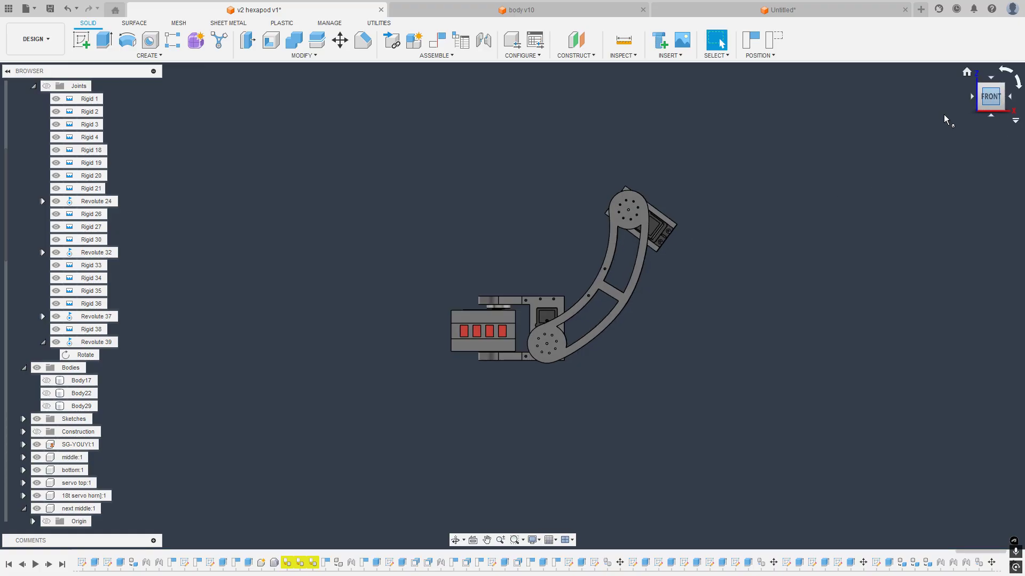
pyautogui.scroll(-1, 683, 258)
pyautogui.scroll(3, 671, 259)
pyautogui.scroll(-5, 183, 144)
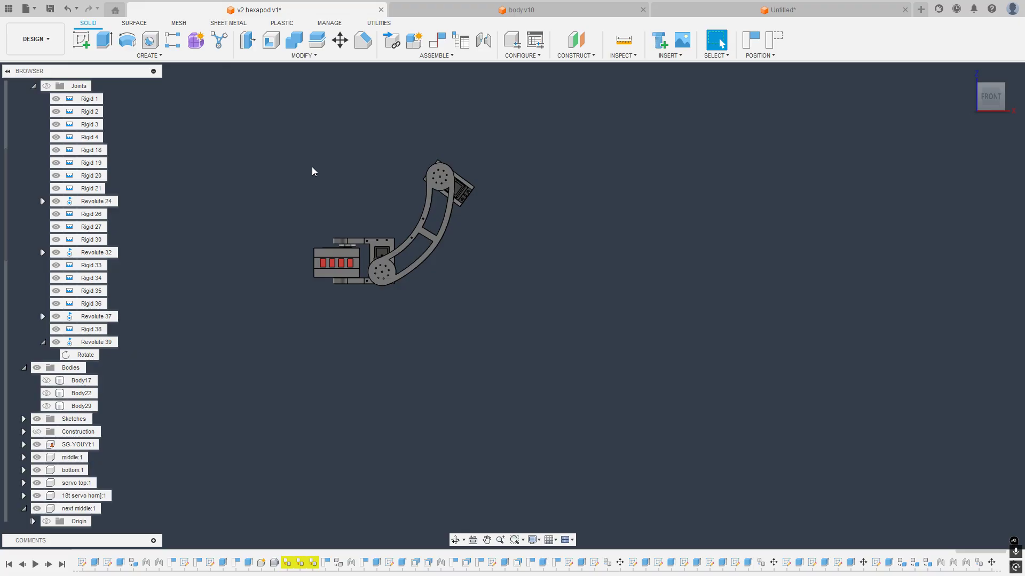
pyautogui.keyDown('shift'); pyautogui.moveTo(466, 126); pyautogui.dragTo(556, 155, button='middle'); pyautogui.keyUp('shift')
pyautogui.scroll(5, 502, 201)
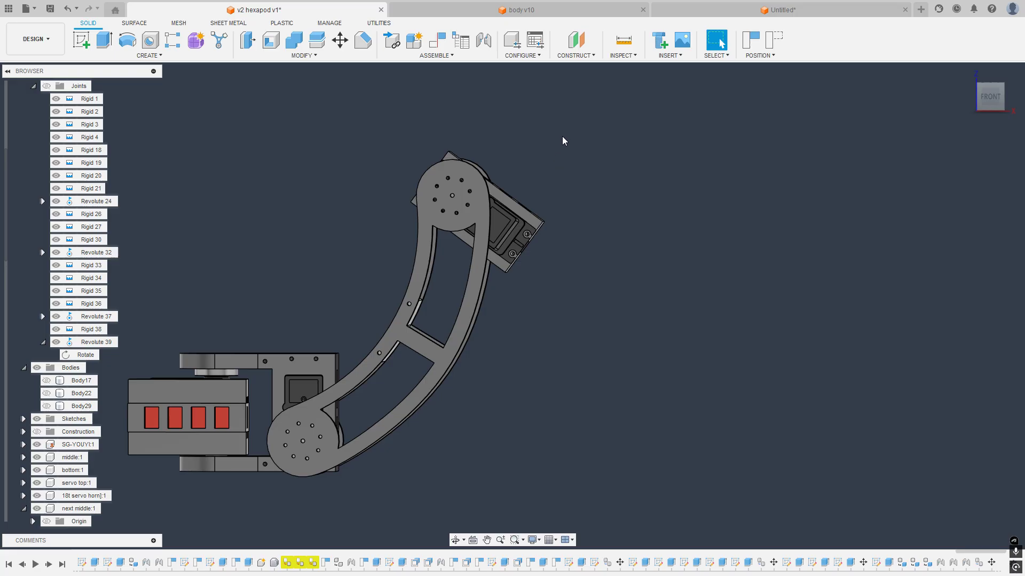
# Step: Rotate the end servo slightly further outward about its joint in the front view
pyautogui.click(991, 96)
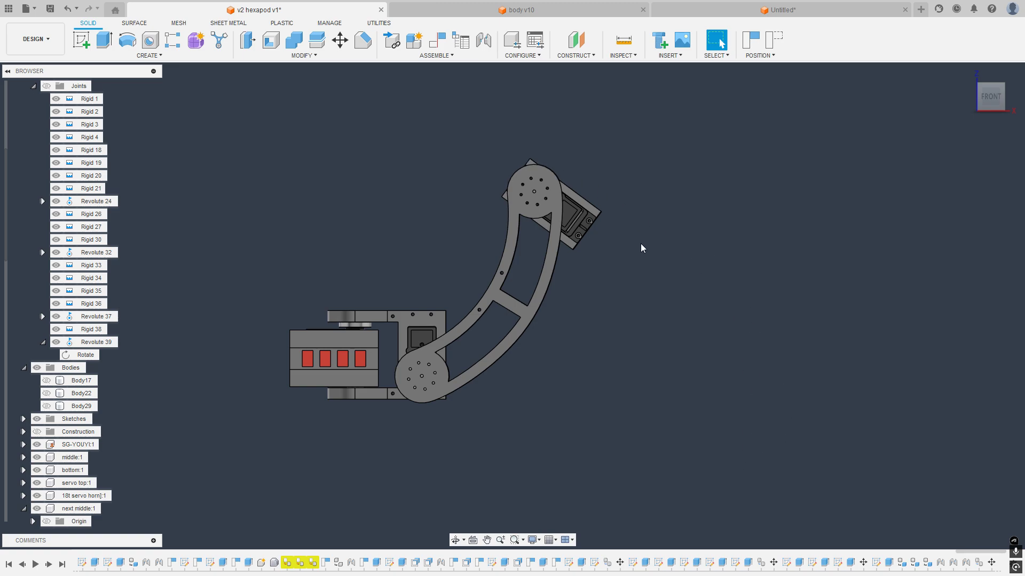
pyautogui.moveTo(680, 282); pyautogui.dragTo(617, 301, button='middle')
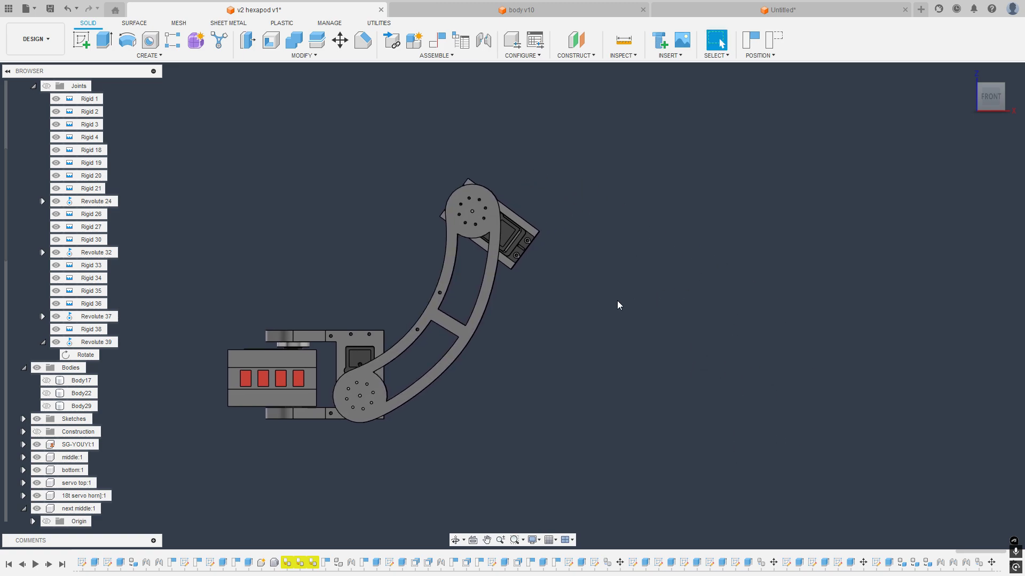
pyautogui.moveTo(531, 237); pyautogui.dragTo(538, 229)
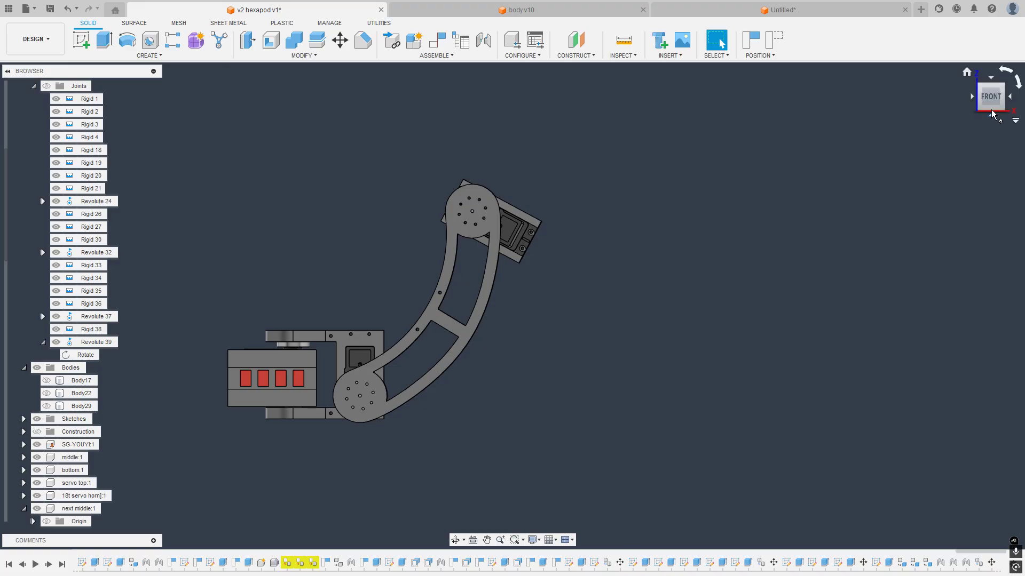
pyautogui.moveTo(567, 200); pyautogui.dragTo(637, 194, button='middle')
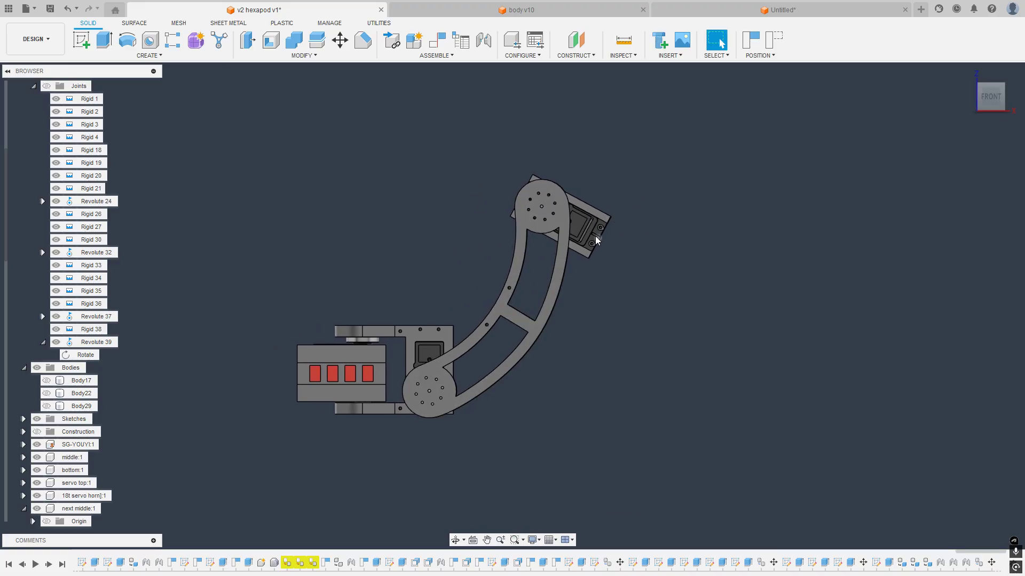
# Step: Switch to the body v10 design and examine its existing leg assembly from the front and up close
pyautogui.scroll(-3, 613, 241)
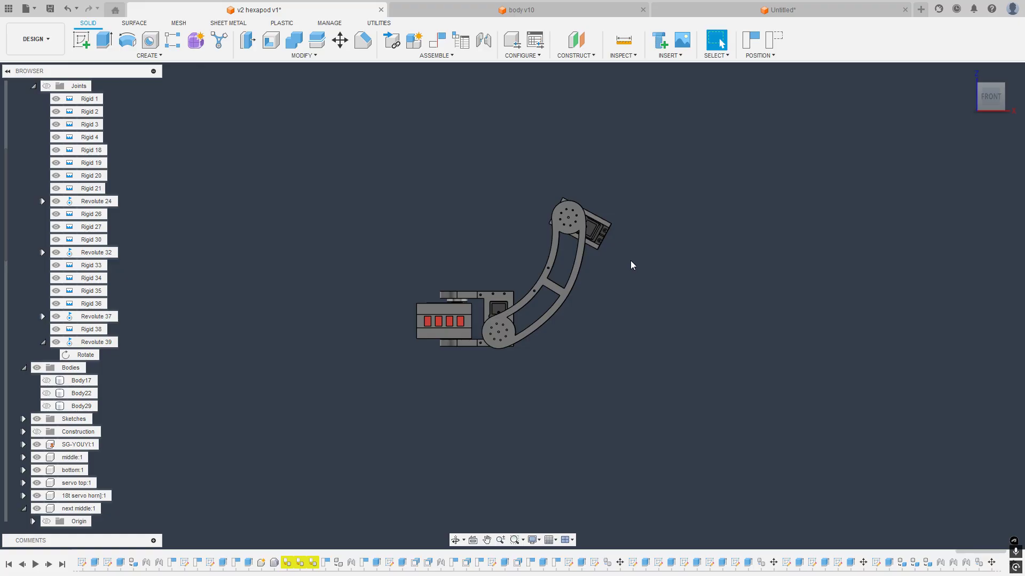
pyautogui.click(483, 11)
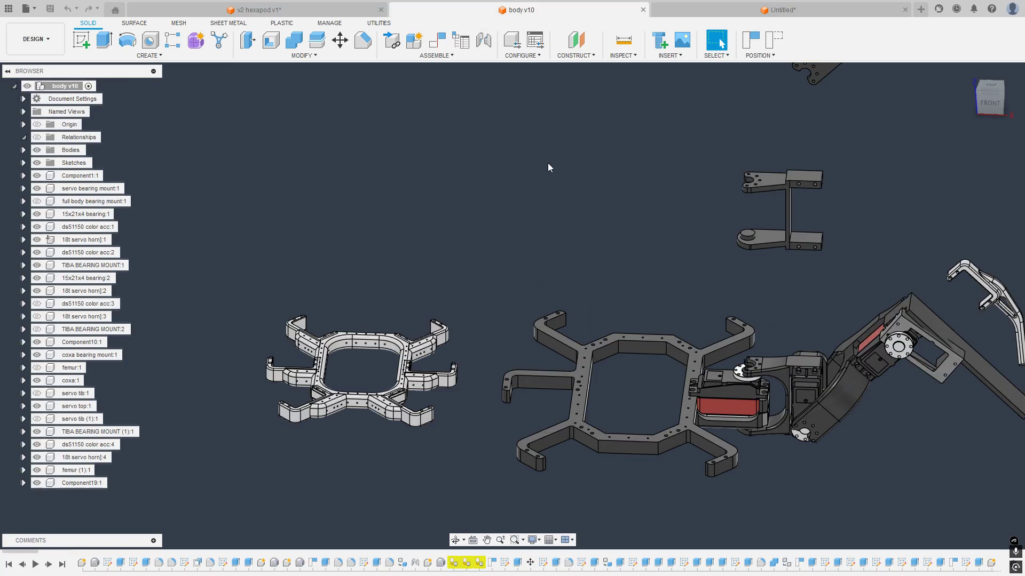
pyautogui.moveTo(548, 163); pyautogui.dragTo(585, 193, button='middle')
pyautogui.click(989, 103)
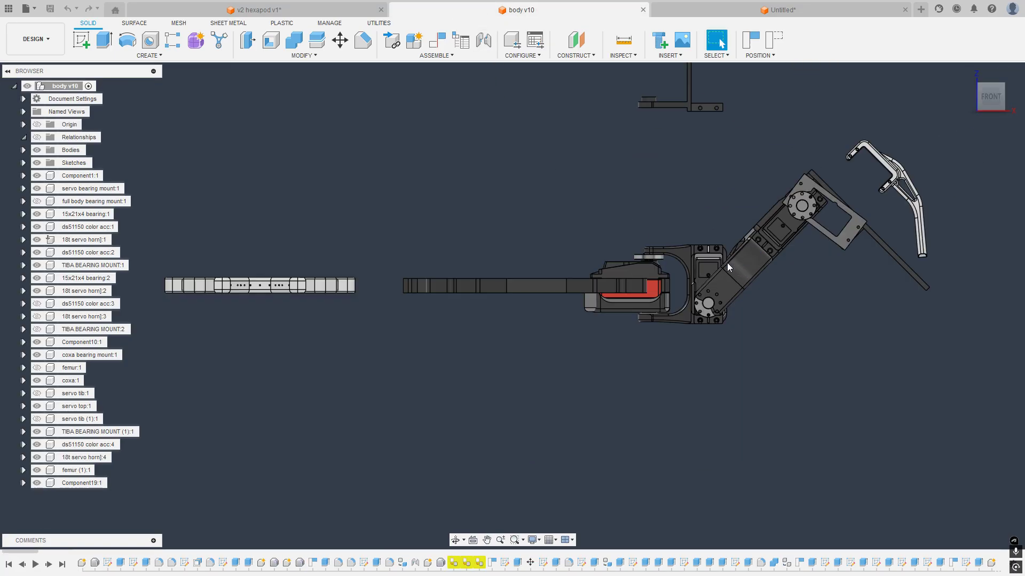
pyautogui.keyDown('shift'); pyautogui.moveTo(727, 260); pyautogui.dragTo(757, 285, button='middle'); pyautogui.keyUp('shift')
pyautogui.moveTo(727, 235)
pyautogui.keyDown('shift'); pyautogui.mouseDown(button='middle')
pyautogui.moveTo(875, 283)
pyautogui.moveTo(865, 251)
pyautogui.moveTo(710, 246)
pyautogui.moveTo(701, 259)
pyautogui.moveTo(742, 182)
pyautogui.moveTo(710, 224)
pyautogui.mouseUp(button='middle'); pyautogui.keyUp('shift')
pyautogui.scroll(3, 701, 259)
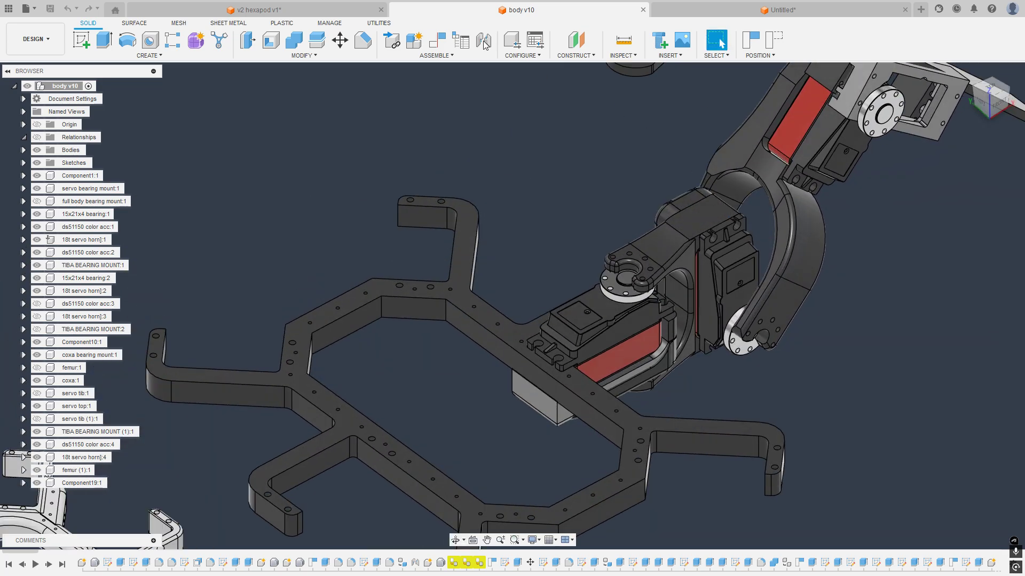
# Step: Return to the v2 hexapod v1 design and inspect the new leg from the side and from above
pyautogui.click(307, 16)
pyautogui.keyDown('shift'); pyautogui.moveTo(552, 167); pyautogui.dragTo(579, 267, button='middle'); pyautogui.keyUp('shift')
pyautogui.scroll(5, 525, 269)
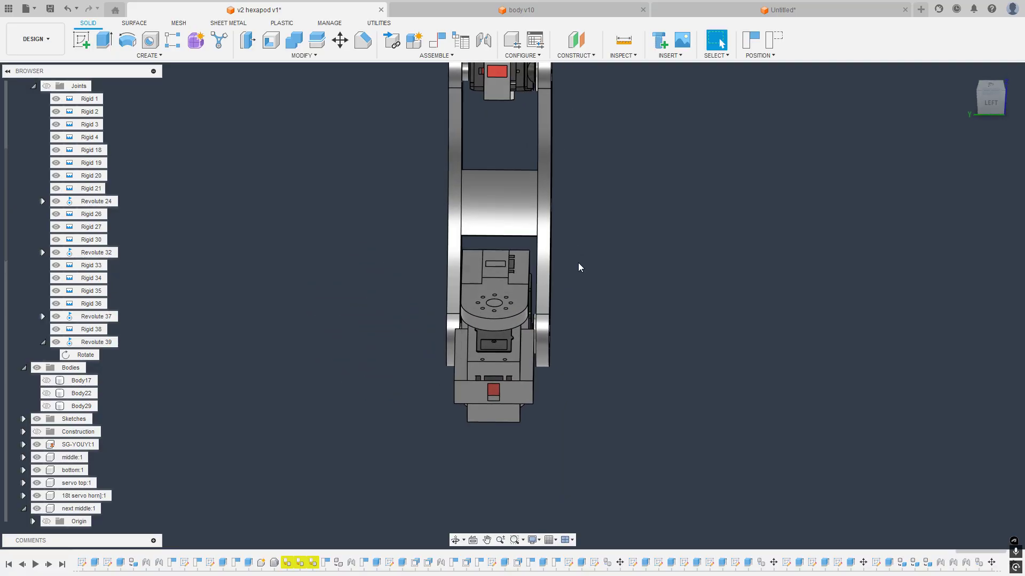
pyautogui.click(991, 99)
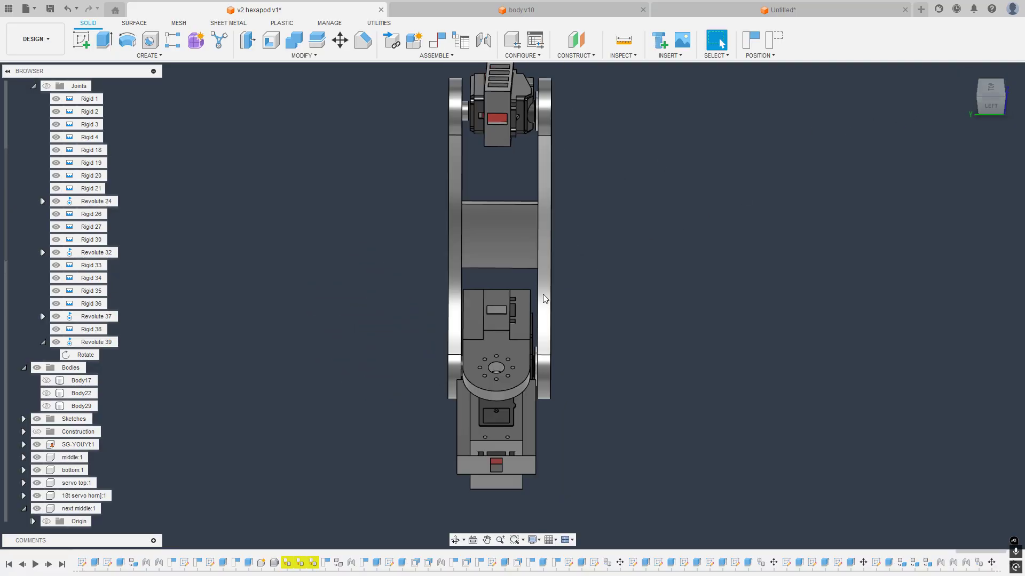
pyautogui.keyDown('shift'); pyautogui.moveTo(577, 256); pyautogui.dragTo(470, 261, button='middle'); pyautogui.keyUp('shift')
pyautogui.keyDown('shift'); pyautogui.moveTo(443, 210); pyautogui.dragTo(475, 293, button='middle'); pyautogui.keyUp('shift')
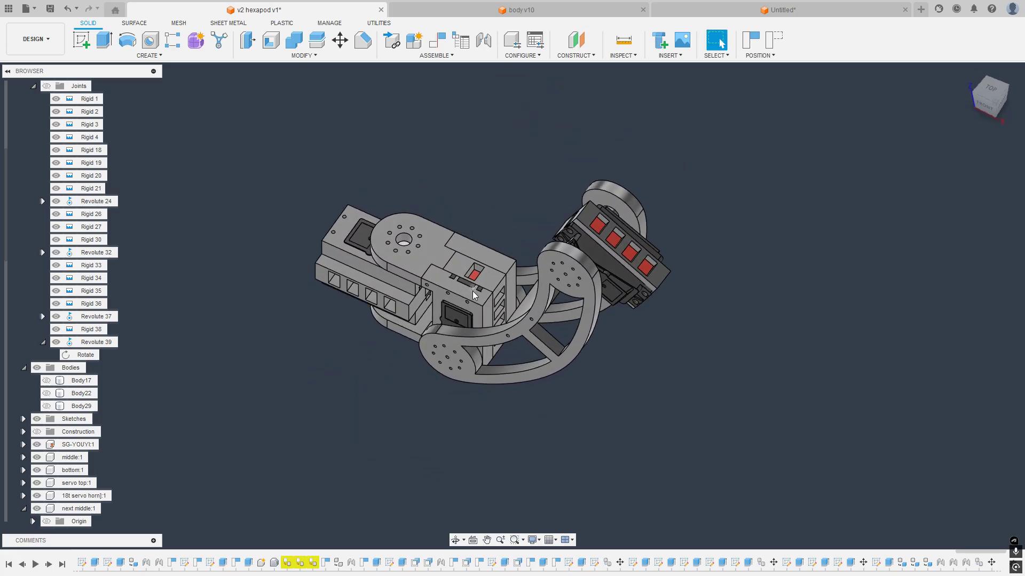
pyautogui.scroll(3, 475, 295)
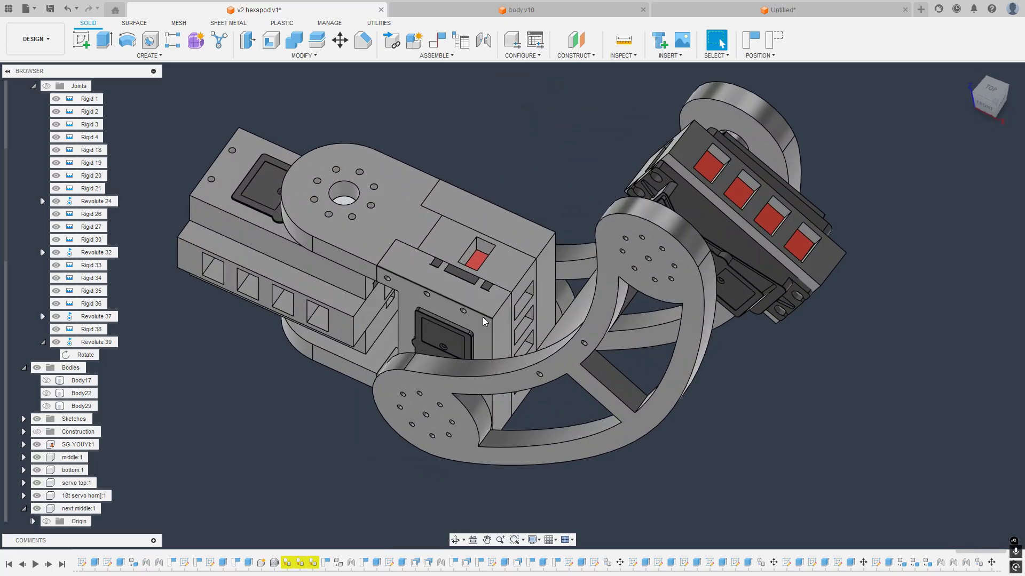
# Step: Expand the servo top component and check which housing part Component8's body belongs to
pyautogui.click(481, 176)
pyautogui.moveTo(481, 176); pyautogui.dragTo(581, 141, button='middle')
pyautogui.scroll(-3, 424, 186)
pyautogui.click(378, 198)
pyautogui.scroll(4, 325, 211)
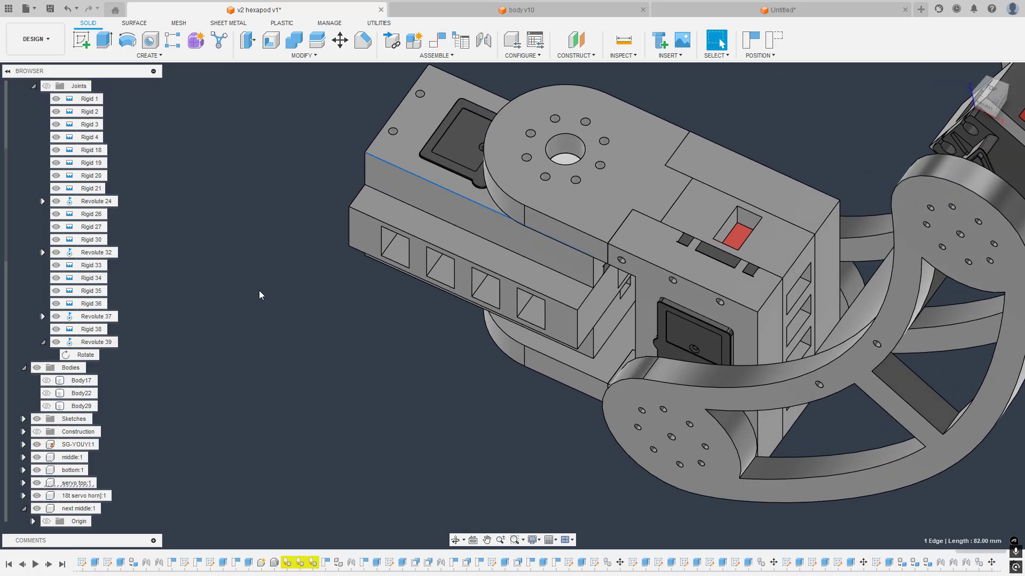
pyautogui.scroll(-3, 93, 432)
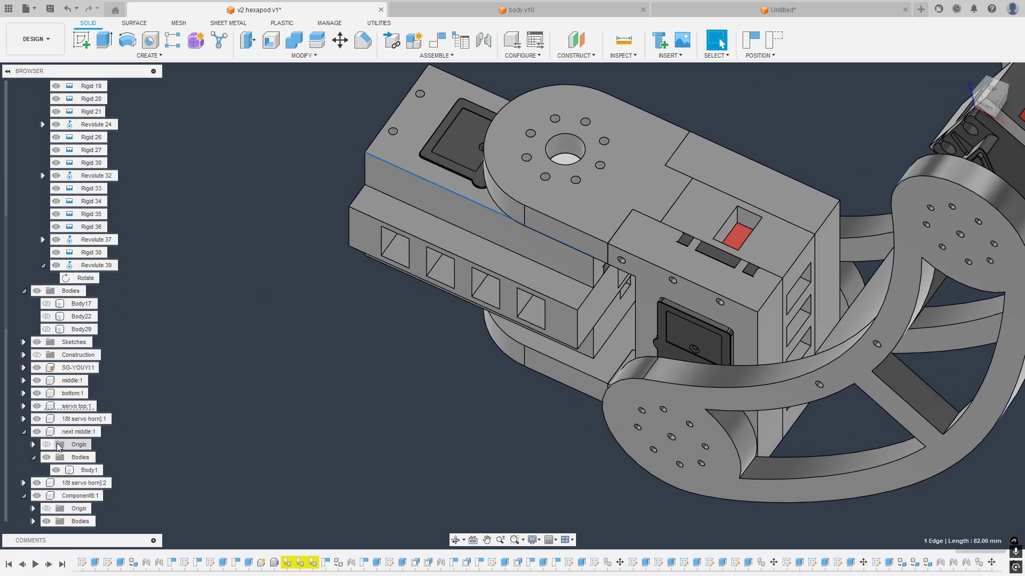
pyautogui.click(23, 407)
pyautogui.scroll(-5, 23, 408)
pyautogui.click(33, 421)
pyautogui.click(83, 432)
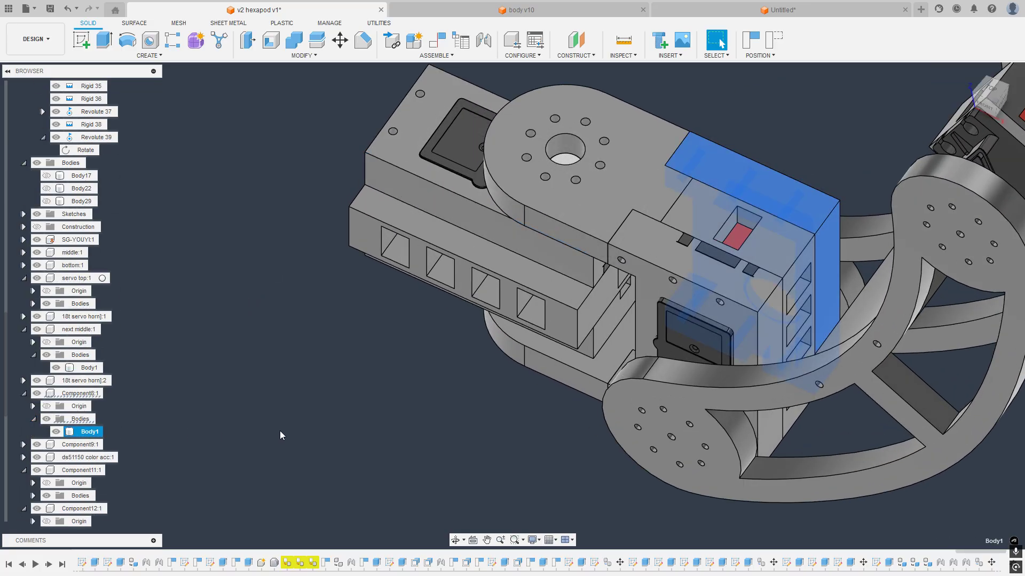
pyautogui.click(325, 383)
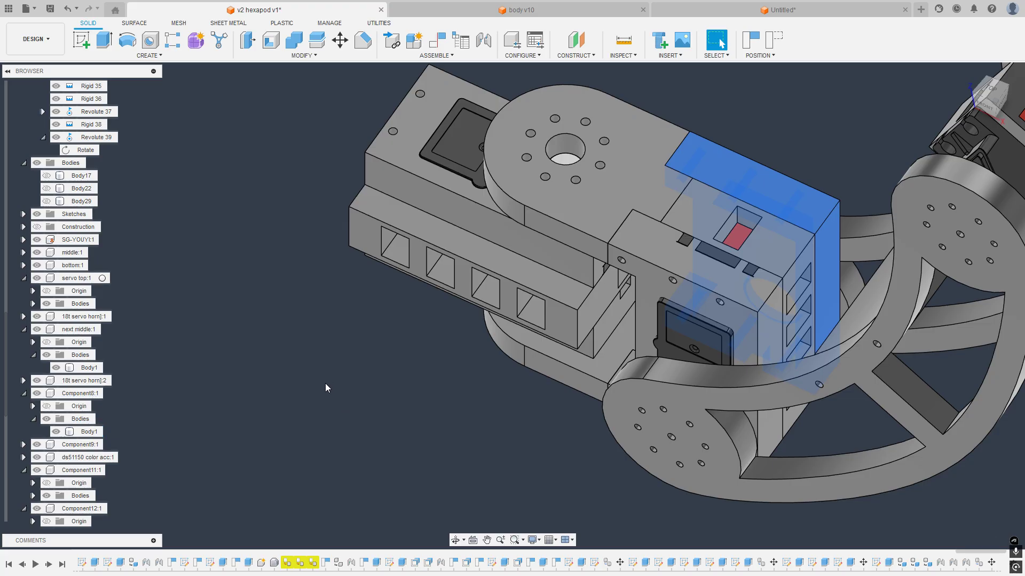
# Step: Paste a copy of the servo top component's body and move it 310 mm along X, clear of the leg
pyautogui.click(415, 196)
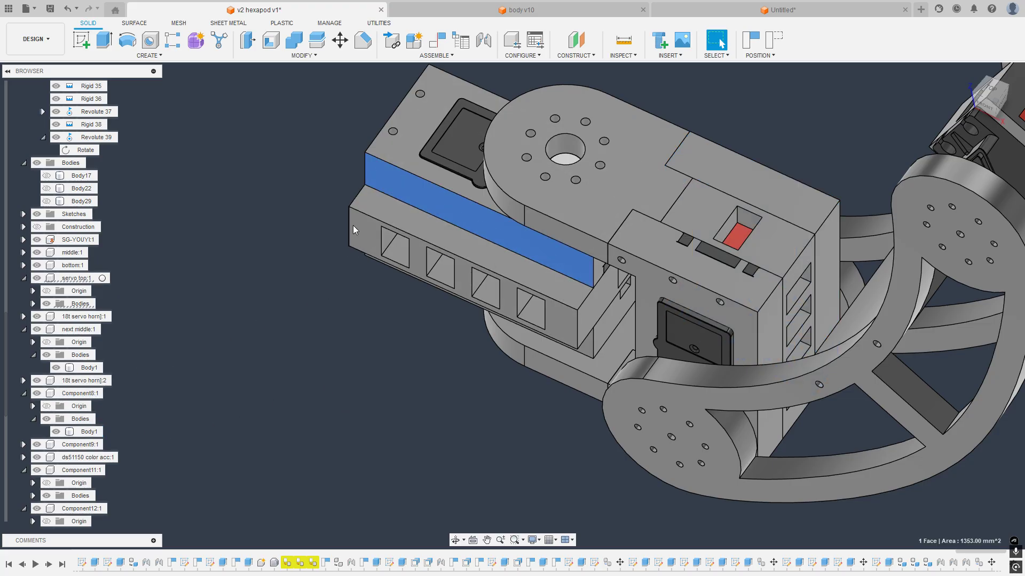
pyautogui.click(34, 305)
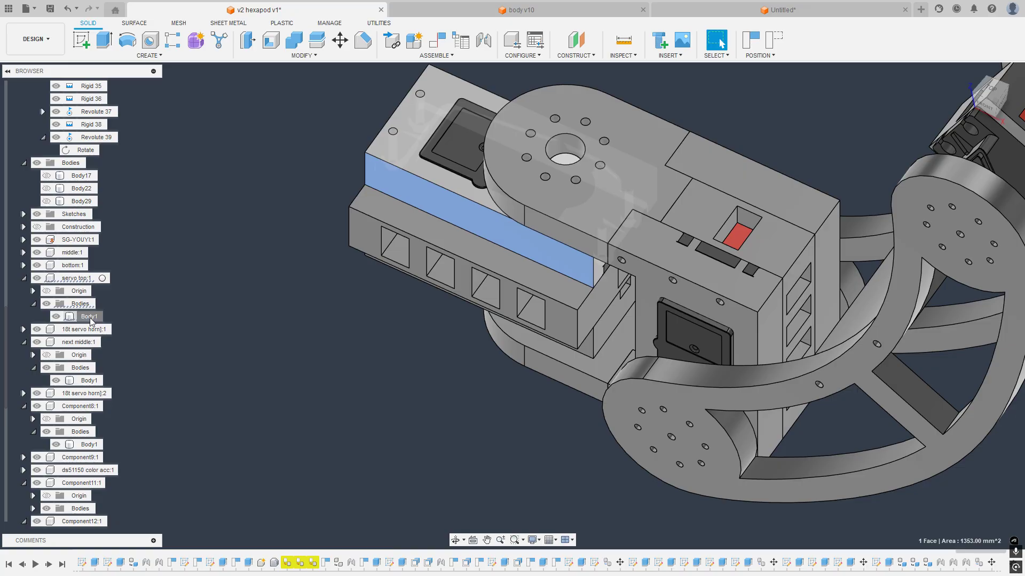
pyautogui.click(102, 317)
pyautogui.hotkey('ctrl', 'c')
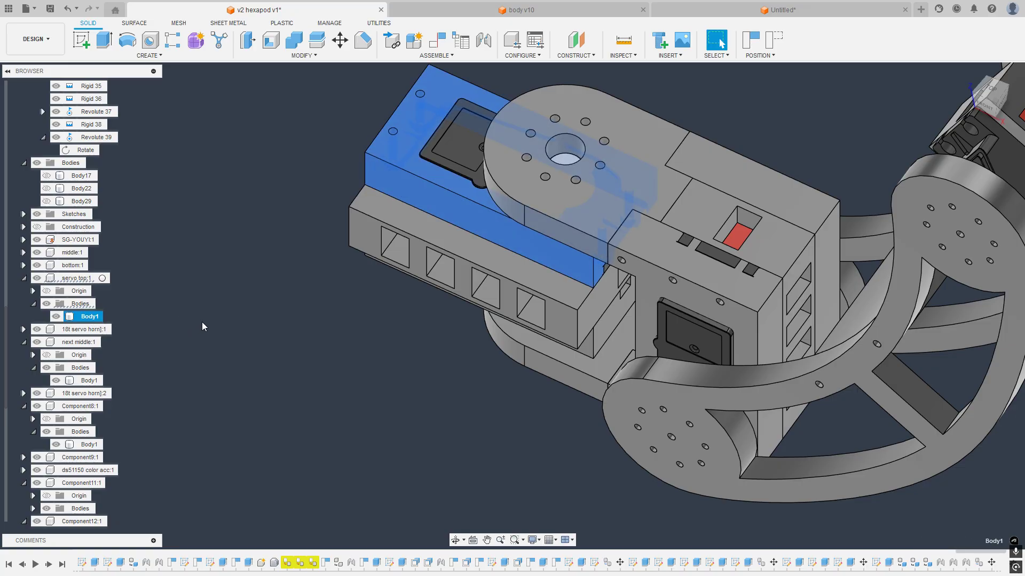
pyautogui.hotkey('ctrl', 'v')
pyautogui.scroll(-3, 288, 290)
pyautogui.moveTo(364, 243); pyautogui.dragTo(849, 454)
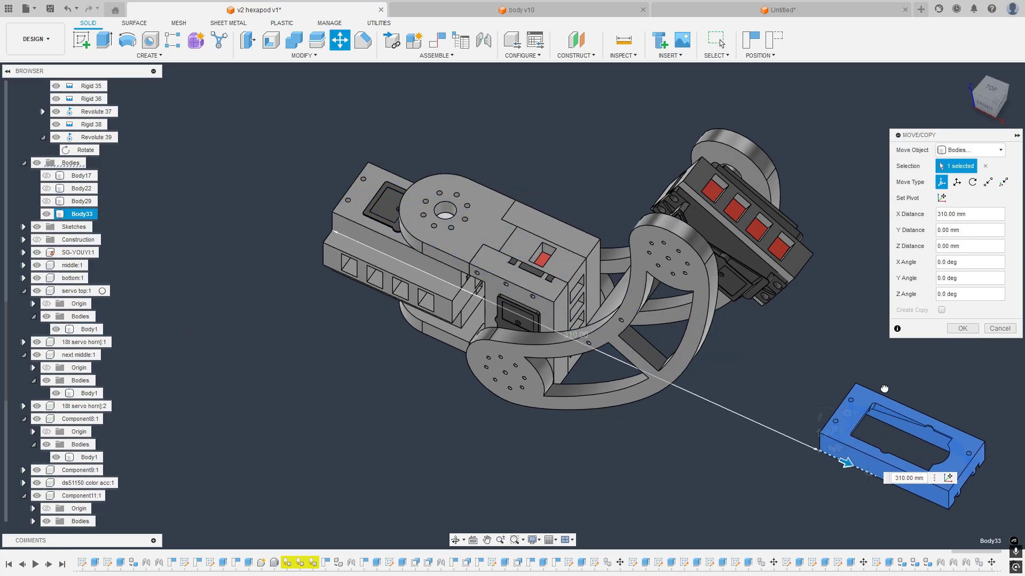
pyautogui.click(962, 328)
pyautogui.moveTo(869, 364); pyautogui.dragTo(867, 375, button='middle')
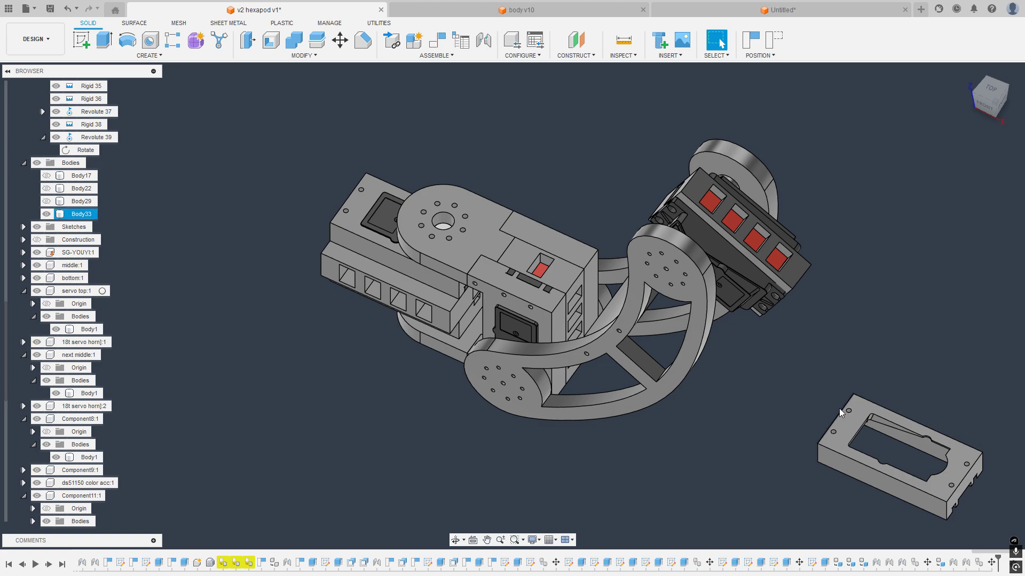
# Step: Paste a copy of the bottom component's body and move it along X to beneath the copied servo top
pyautogui.keyDown('shift'); pyautogui.moveTo(463, 338); pyautogui.dragTo(445, 359, button='middle'); pyautogui.keyUp('shift')
pyautogui.click(431, 430)
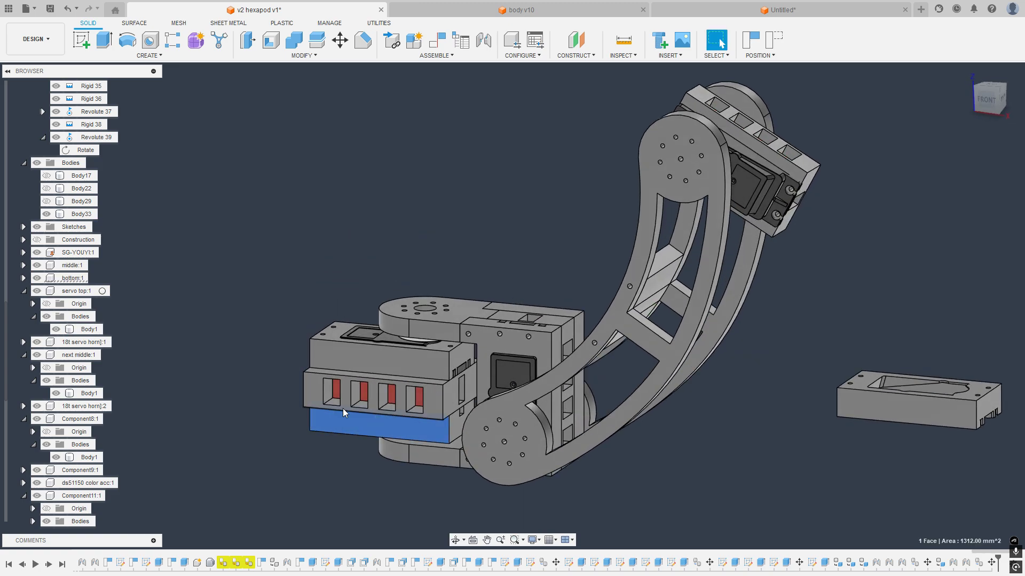
pyautogui.click(179, 317)
pyautogui.click(23, 279)
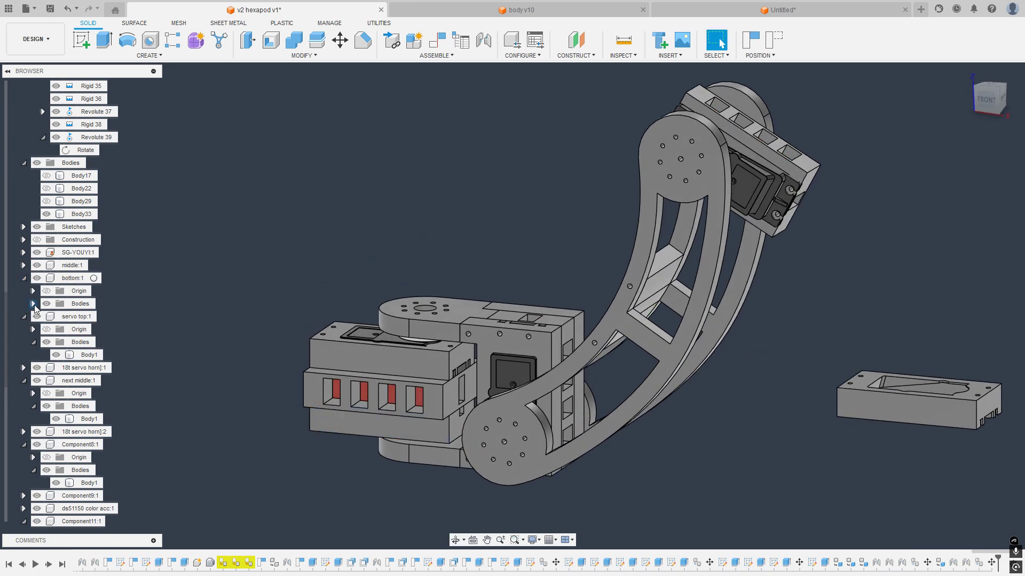
pyautogui.click(88, 318)
pyautogui.hotkey('ctrl', 'v')
pyautogui.scroll(-3, 356, 361)
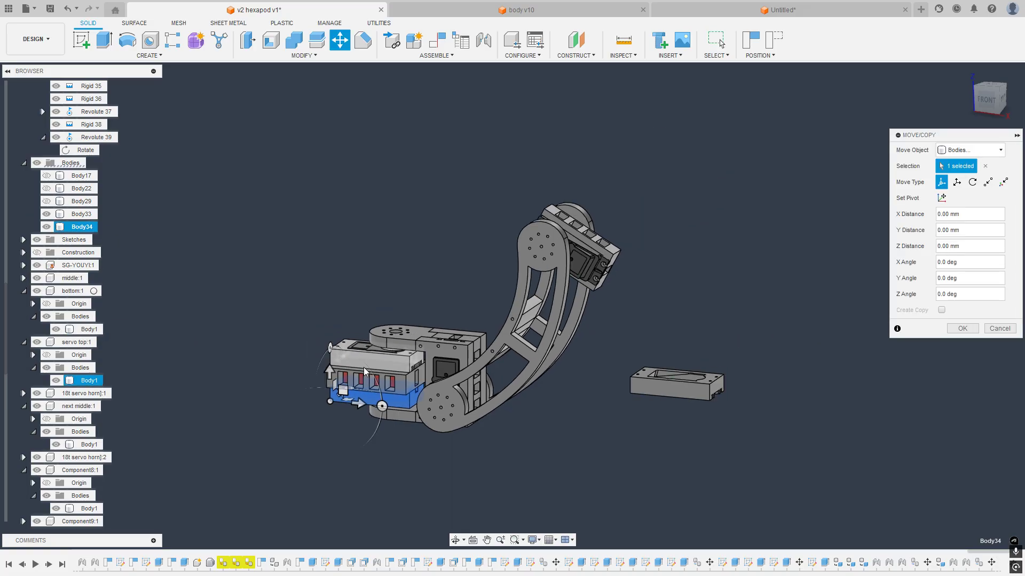
pyautogui.moveTo(357, 403); pyautogui.dragTo(671, 461)
pyautogui.click(968, 330)
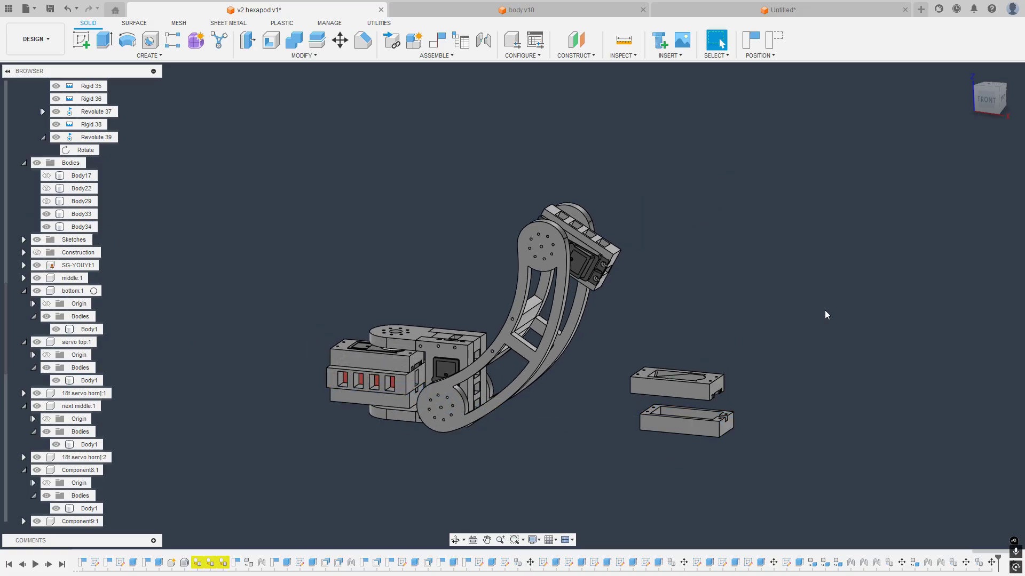
# Step: Examine the base servo housing and its joint with the curved leg segment up close
pyautogui.keyDown('shift'); pyautogui.moveTo(824, 309); pyautogui.dragTo(681, 312, button='middle'); pyautogui.keyUp('shift')
pyautogui.scroll(-3, 531, 324)
pyautogui.moveTo(437, 294); pyautogui.dragTo(605, 304, button='middle')
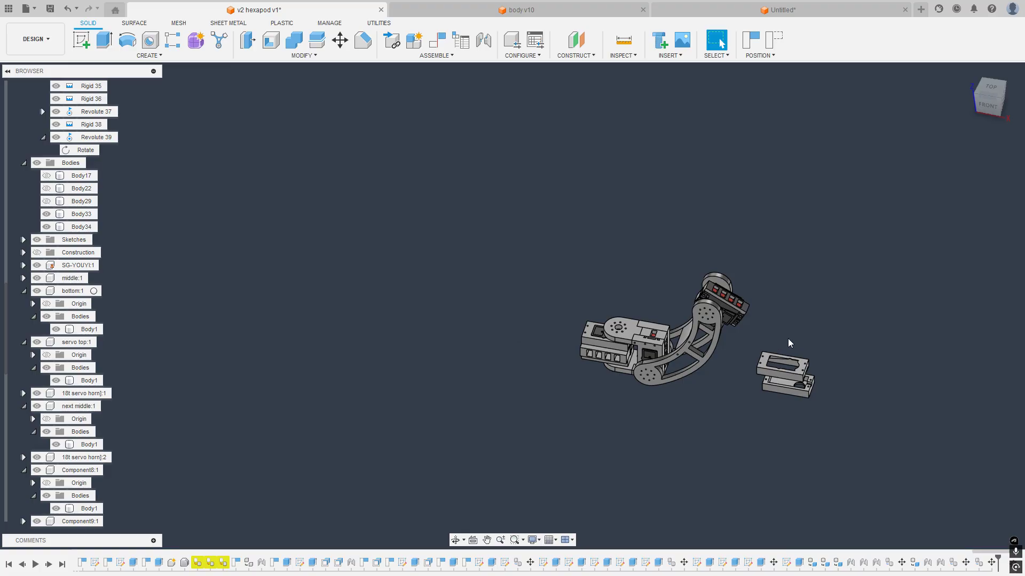
pyautogui.keyDown('shift'); pyautogui.moveTo(788, 338); pyautogui.dragTo(639, 319, button='middle'); pyautogui.keyUp('shift')
pyautogui.scroll(5, 703, 300)
pyautogui.scroll(6, 320, 364)
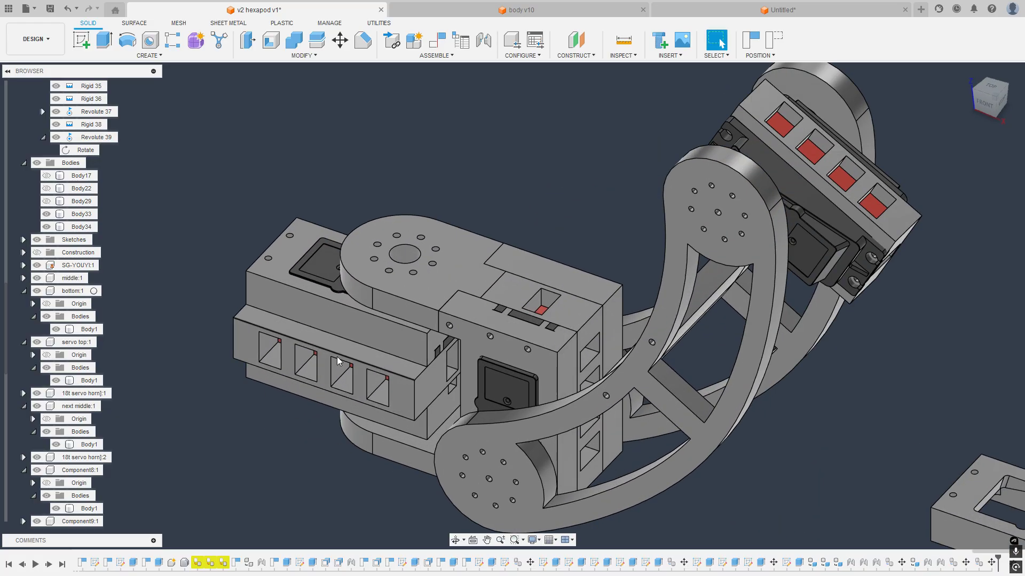
pyautogui.keyDown('shift'); pyautogui.moveTo(395, 366); pyautogui.dragTo(399, 389, button='middle'); pyautogui.keyUp('shift')
pyautogui.scroll(-6, 399, 388)
pyautogui.scroll(-1, 398, 384)
# Step: Compare the two copied housing parts with the assembled leg from several angles
pyautogui.moveTo(504, 396); pyautogui.dragTo(325, 334, button='middle')
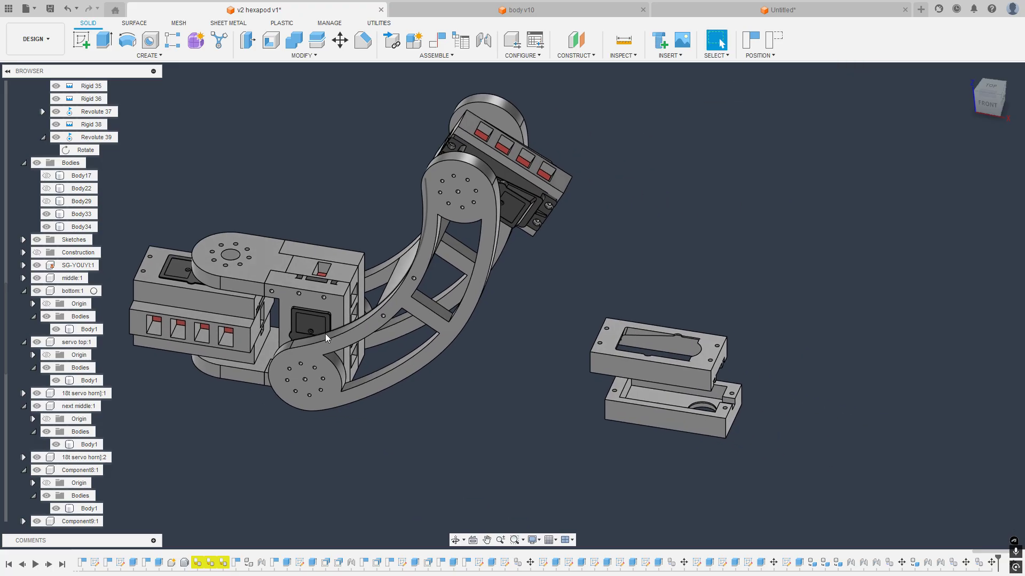
pyautogui.moveTo(578, 281); pyautogui.dragTo(553, 310, button='middle')
pyautogui.keyDown('shift'); pyautogui.moveTo(553, 310); pyautogui.dragTo(567, 278, button='middle'); pyautogui.keyUp('shift')
pyautogui.scroll(4, 184, 330)
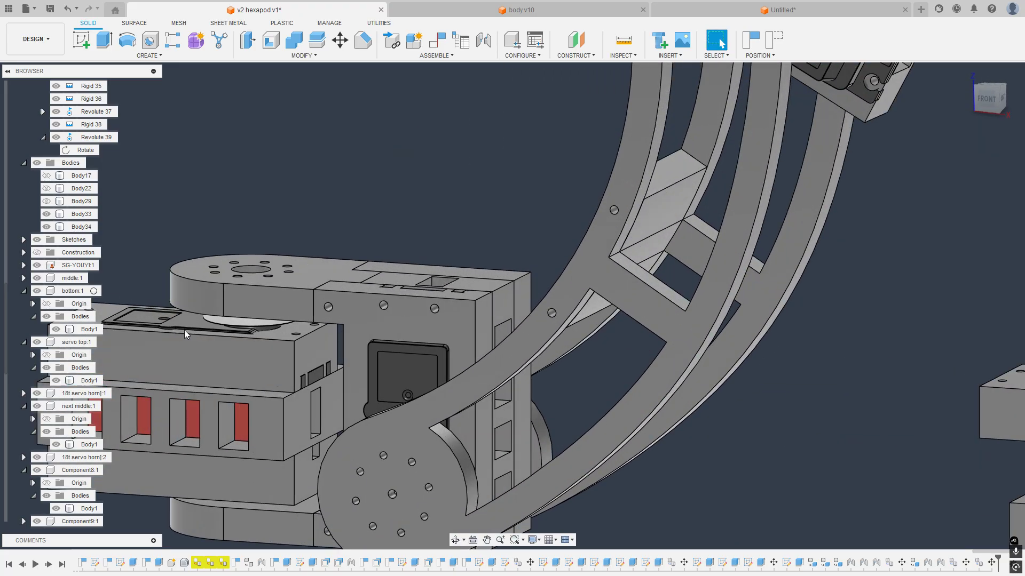
pyautogui.moveTo(185, 330); pyautogui.dragTo(296, 320, button='middle')
pyautogui.keyDown('shift'); pyautogui.moveTo(296, 320); pyautogui.dragTo(335, 334, button='middle'); pyautogui.keyUp('shift')
pyautogui.scroll(-4, 335, 335)
pyautogui.keyDown('shift'); pyautogui.moveTo(531, 318); pyautogui.dragTo(553, 335, button='middle'); pyautogui.keyUp('shift')
pyautogui.scroll(3, 657, 353)
pyautogui.moveTo(657, 353); pyautogui.dragTo(554, 327, button='middle')
pyautogui.keyDown('shift'); pyautogui.moveTo(554, 327); pyautogui.dragTo(558, 301, button='middle'); pyautogui.keyUp('shift')
pyautogui.scroll(-4, 582, 339)
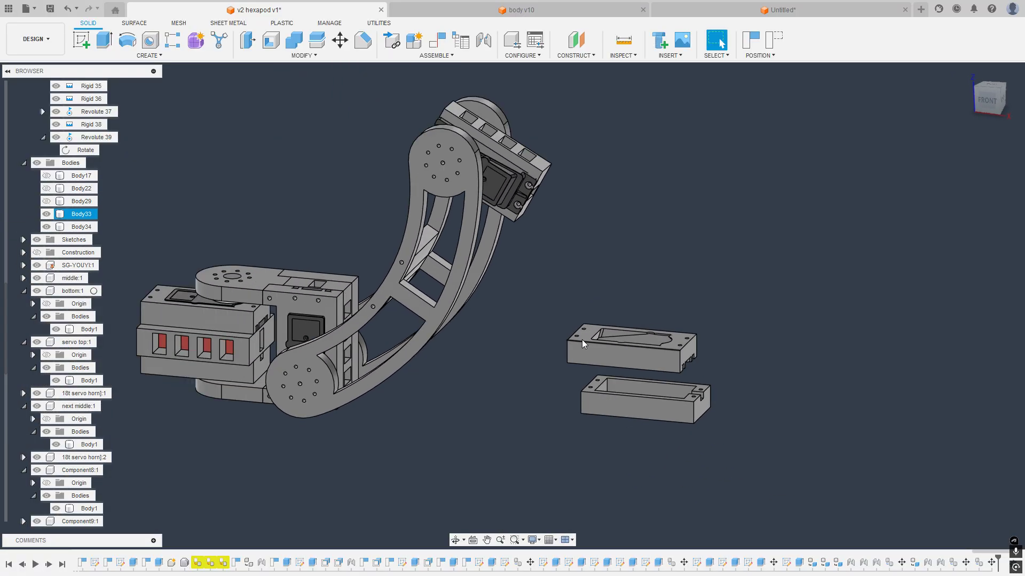
pyautogui.keyDown('shift'); pyautogui.moveTo(582, 340); pyautogui.dragTo(560, 338, button='middle'); pyautogui.keyUp('shift')
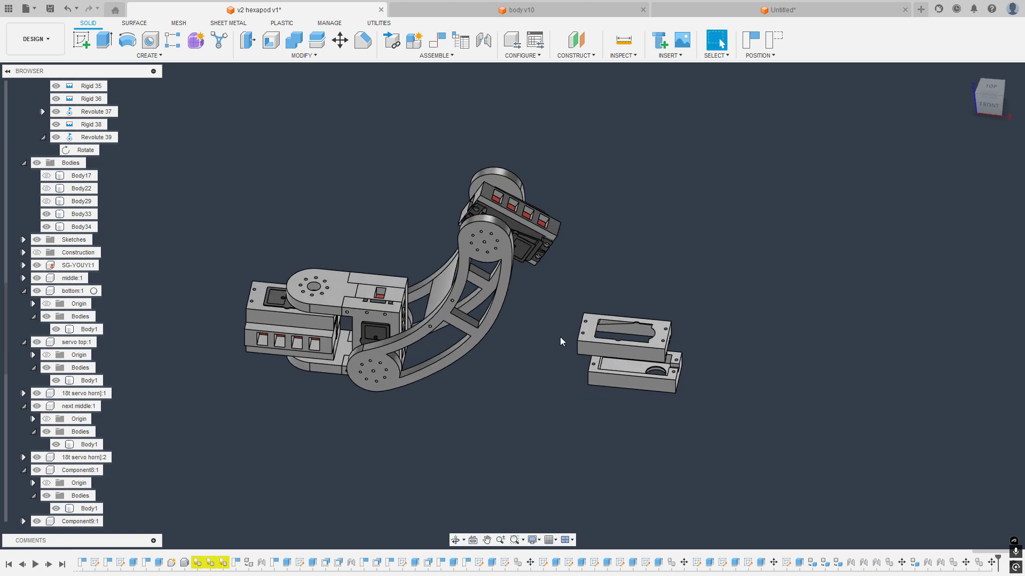
# Step: Review the leg's overall layout beside the copied parts in front and angled views
pyautogui.click(689, 286)
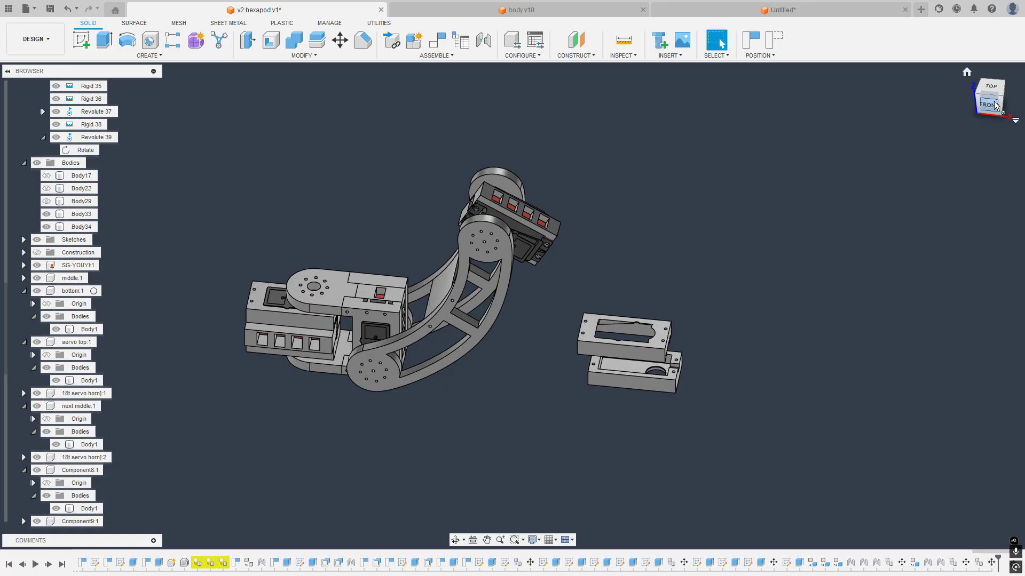
pyautogui.click(989, 97)
pyautogui.moveTo(578, 264); pyautogui.dragTo(613, 235, button='middle')
pyautogui.press('Escape')
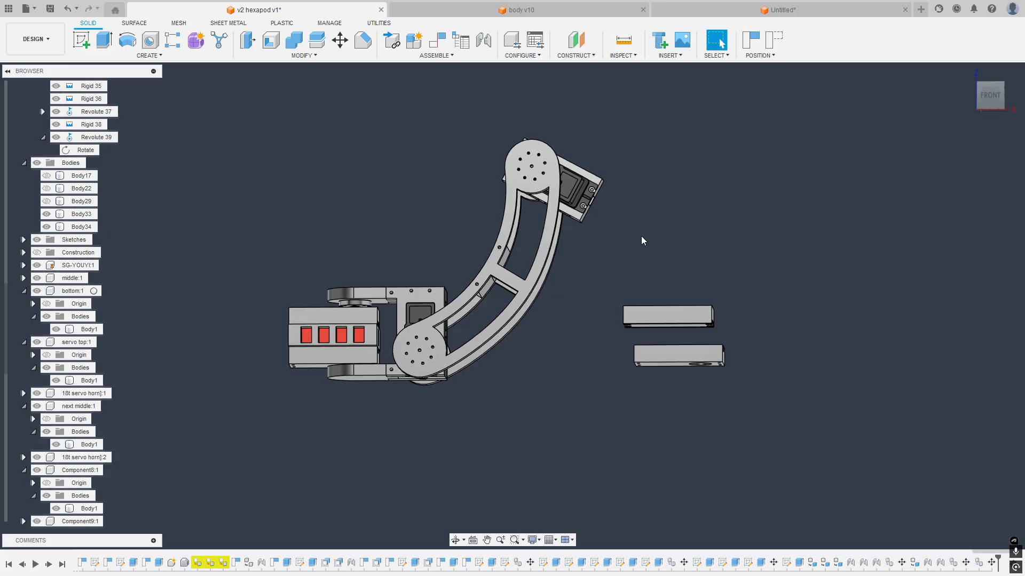
pyautogui.keyDown('shift'); pyautogui.moveTo(641, 236); pyautogui.dragTo(565, 242, button='middle'); pyautogui.keyUp('shift')
pyautogui.scroll(3, 565, 241)
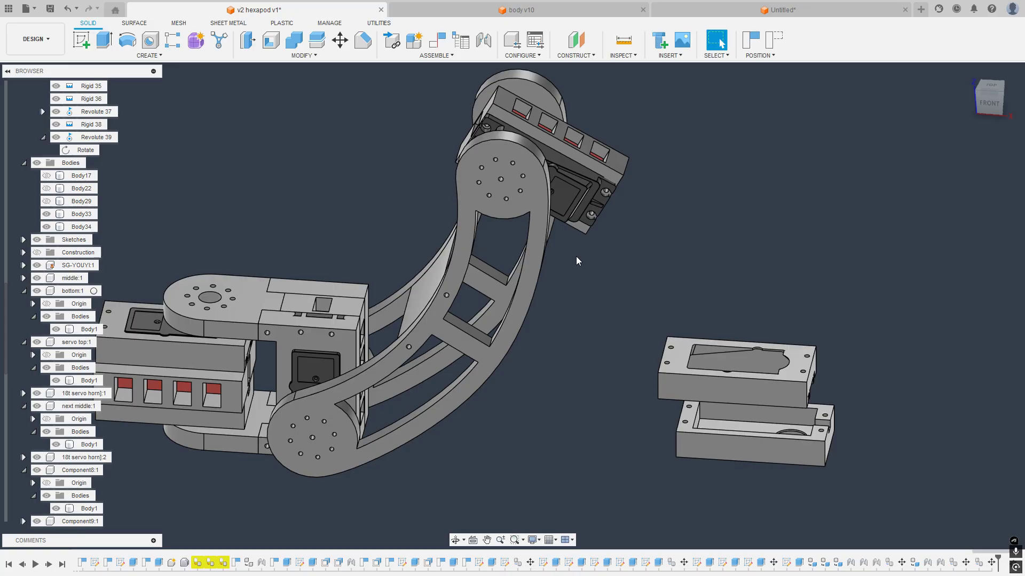
pyautogui.scroll(-3, 582, 253)
pyautogui.click(989, 102)
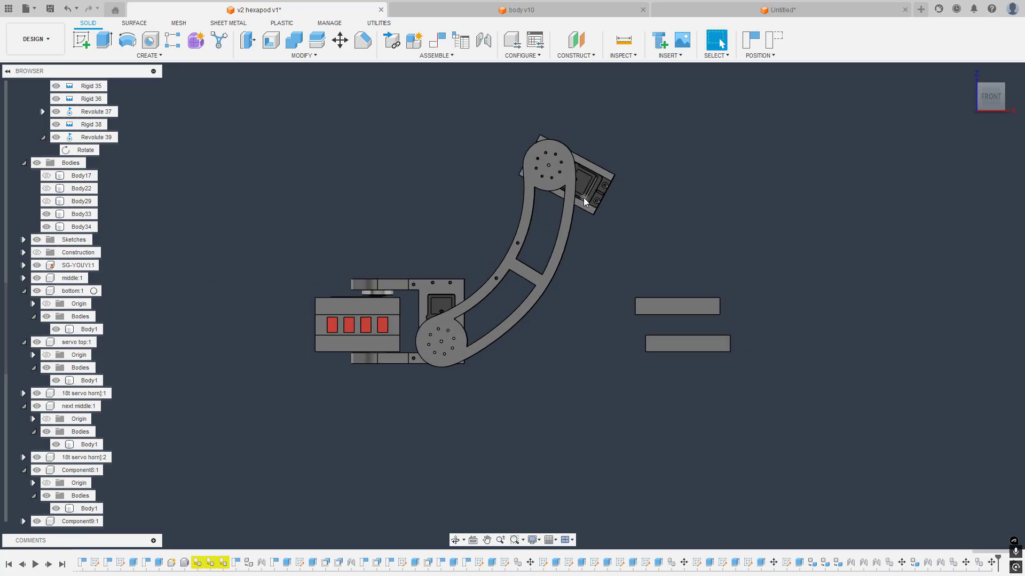
# Step: Inspect the curved segment's upper pivot and the end servo closely in the front view
pyautogui.keyDown('shift'); pyautogui.moveTo(584, 198); pyautogui.dragTo(590, 193, button='middle'); pyautogui.keyUp('shift')
pyautogui.scroll(5, 576, 176)
pyautogui.keyDown('shift'); pyautogui.moveTo(565, 158); pyautogui.dragTo(526, 133, button='middle'); pyautogui.keyUp('shift')
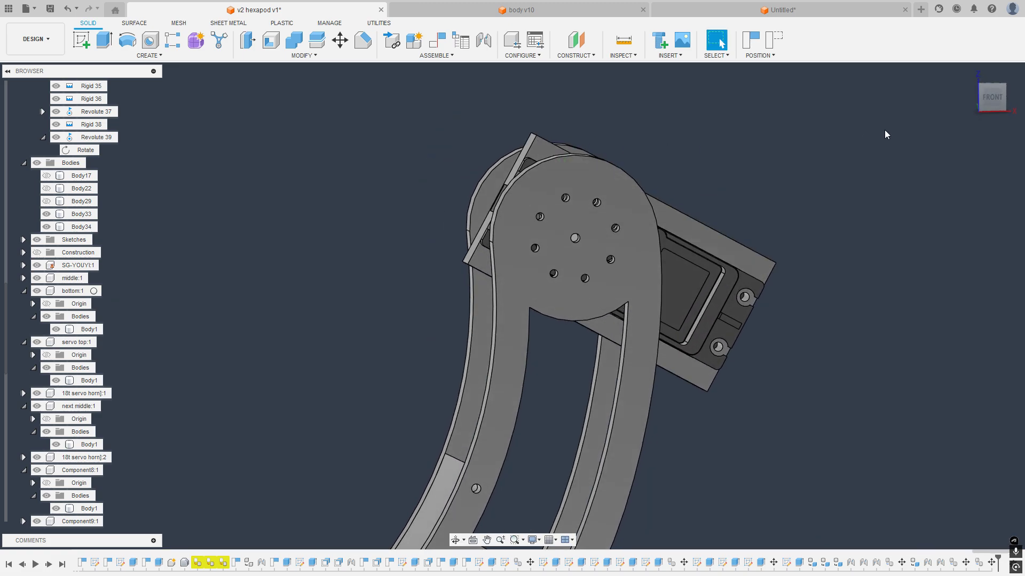
pyautogui.click(991, 99)
pyautogui.scroll(3, 598, 163)
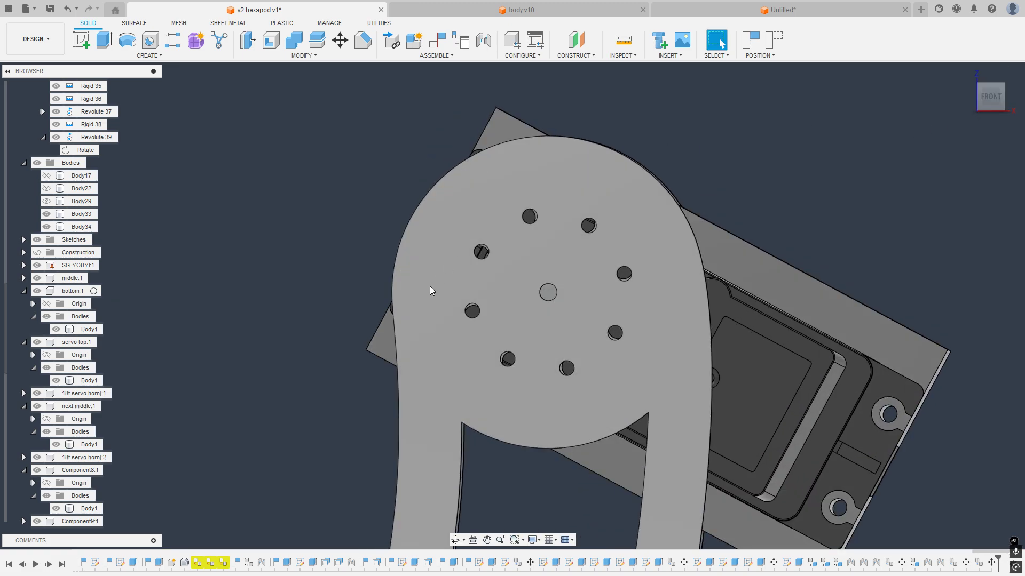
pyautogui.scroll(-5, 373, 344)
pyautogui.scroll(-3, 417, 319)
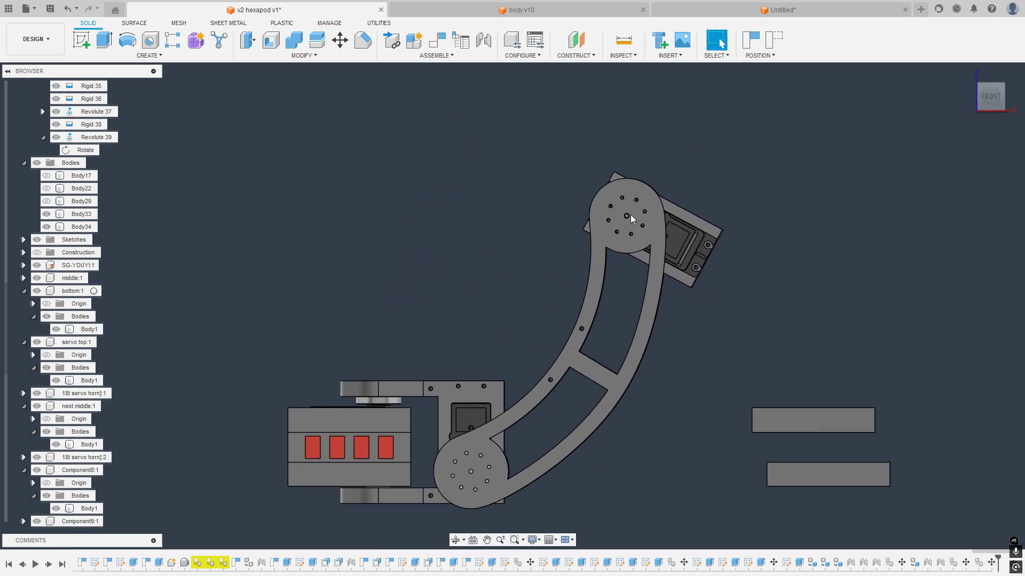
pyautogui.keyDown('shift'); pyautogui.moveTo(645, 387); pyautogui.dragTo(619, 340, button='middle'); pyautogui.keyUp('shift')
pyautogui.scroll(5, 616, 342)
pyautogui.click(616, 343)
pyautogui.write('q')
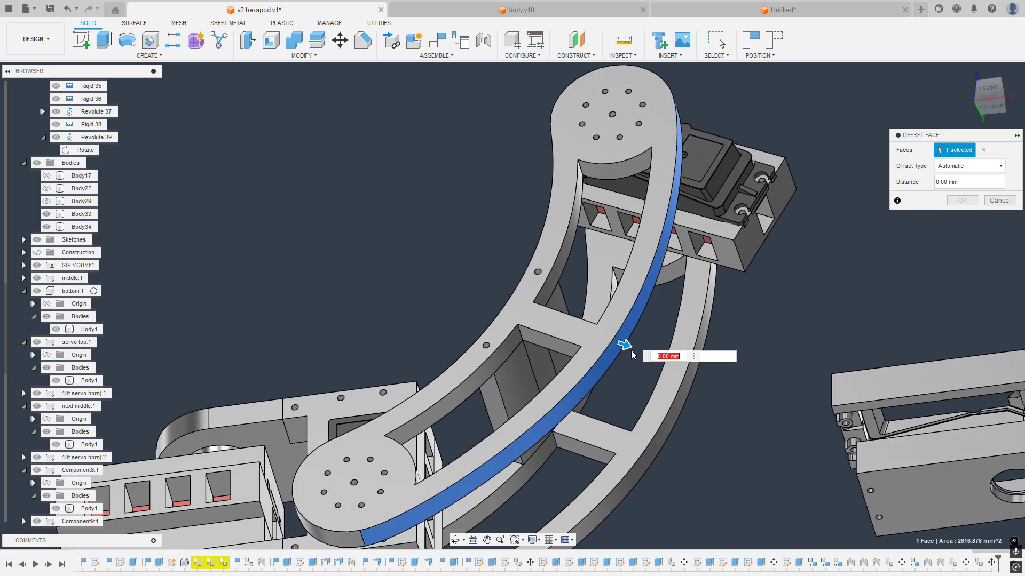
pyautogui.write('10')
pyautogui.scroll(-2, 632, 341)
pyautogui.click(988, 89)
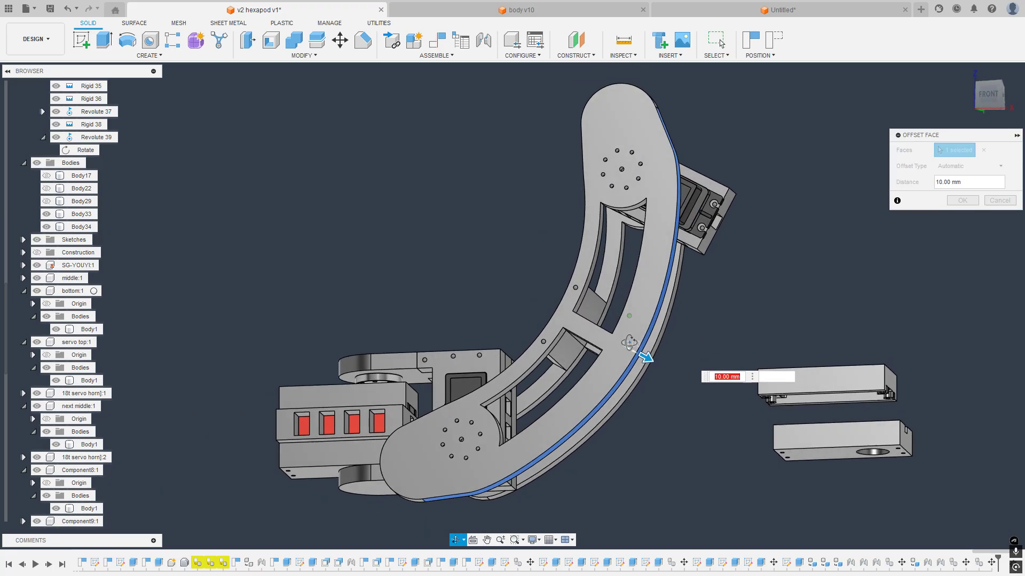
pyautogui.click(1000, 201)
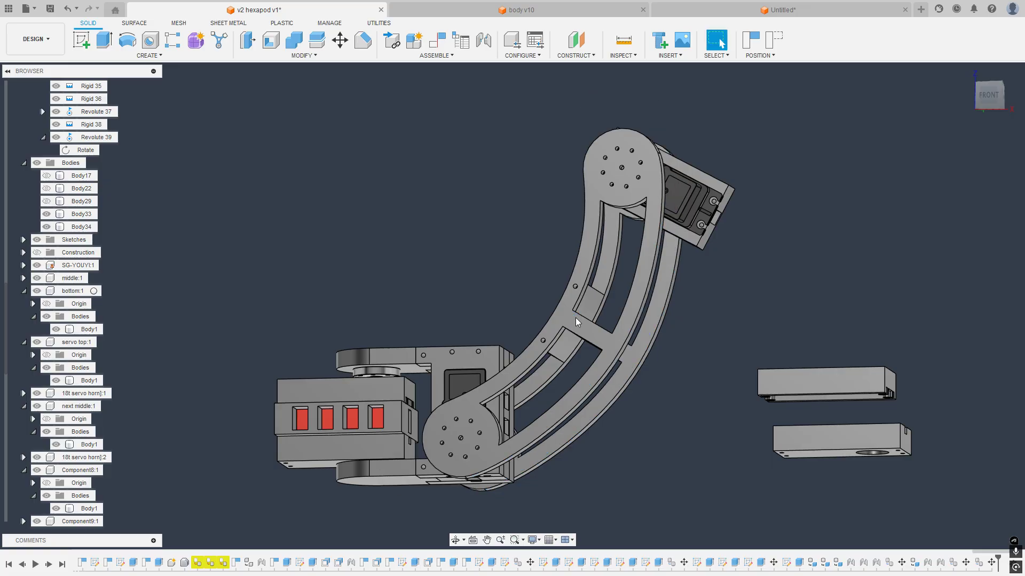
pyautogui.keyDown('shift'); pyautogui.moveTo(575, 318); pyautogui.dragTo(722, 251, button='middle'); pyautogui.keyUp('shift')
pyautogui.scroll(10, 589, 250)
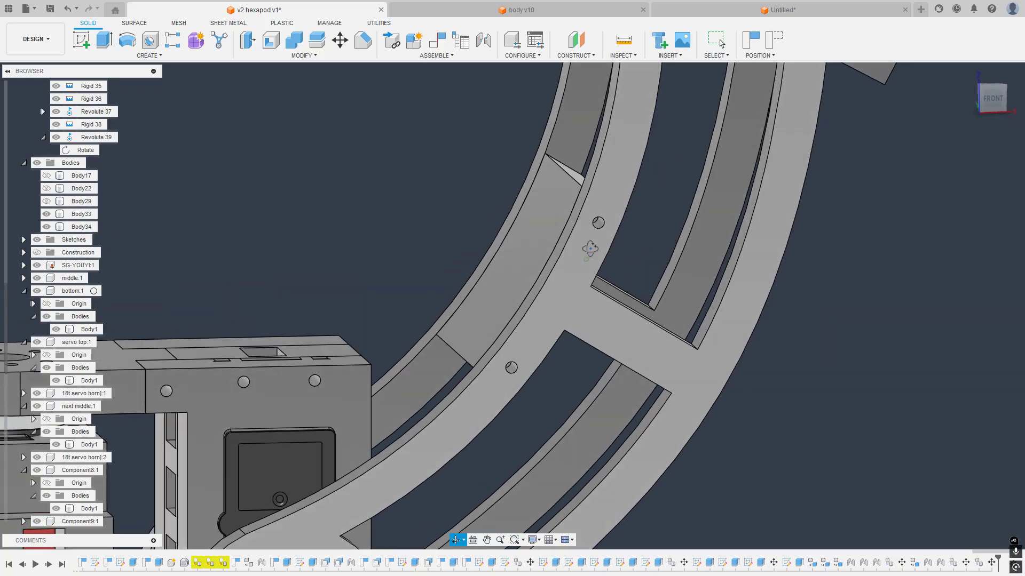
pyautogui.scroll(-12, 589, 250)
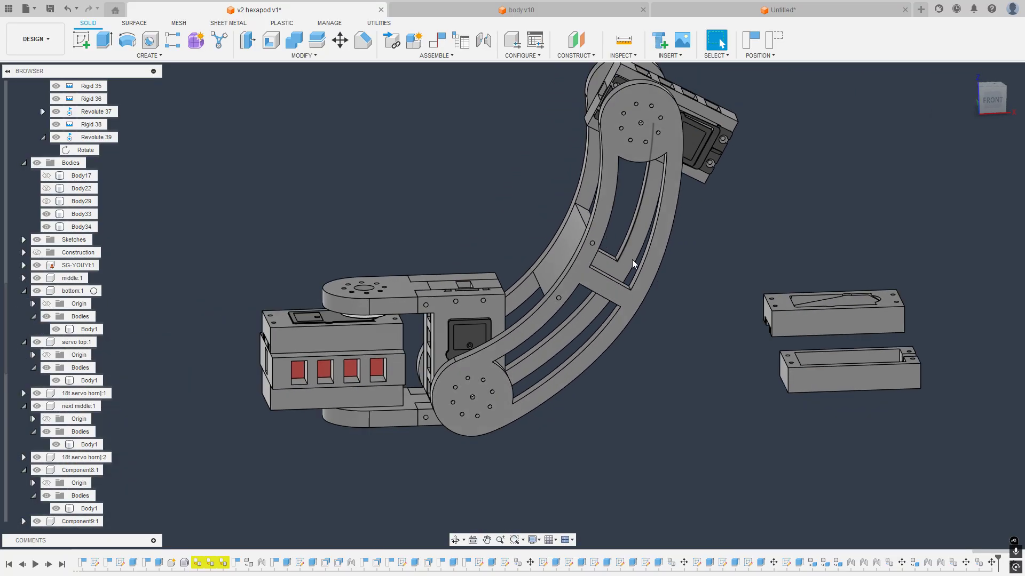
pyautogui.keyDown('shift'); pyautogui.moveTo(625, 275); pyautogui.dragTo(542, 302, button='middle'); pyautogui.keyUp('shift')
pyautogui.click(546, 303)
pyautogui.press('q')
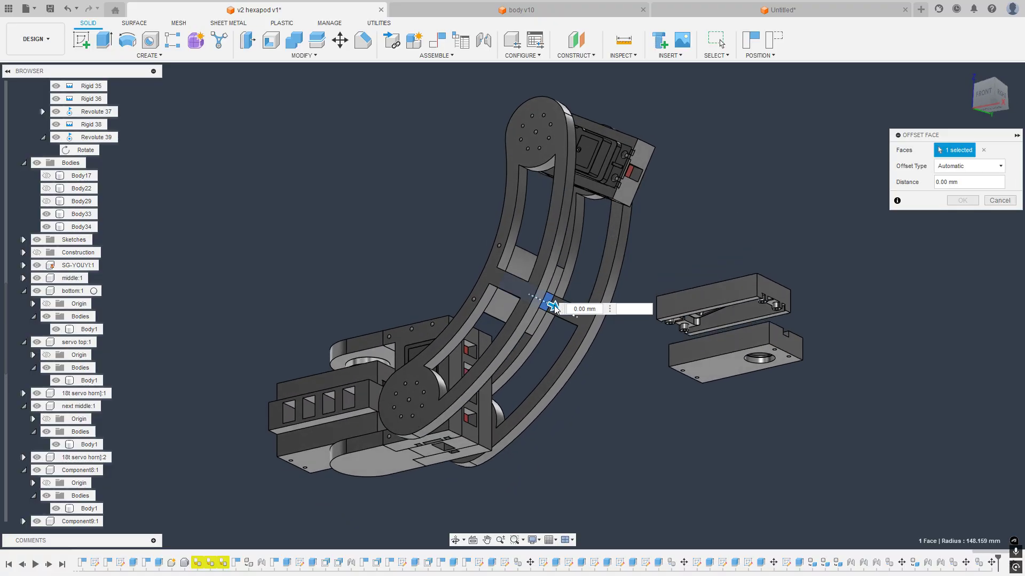
pyautogui.moveTo(566, 314); pyautogui.dragTo(575, 316)
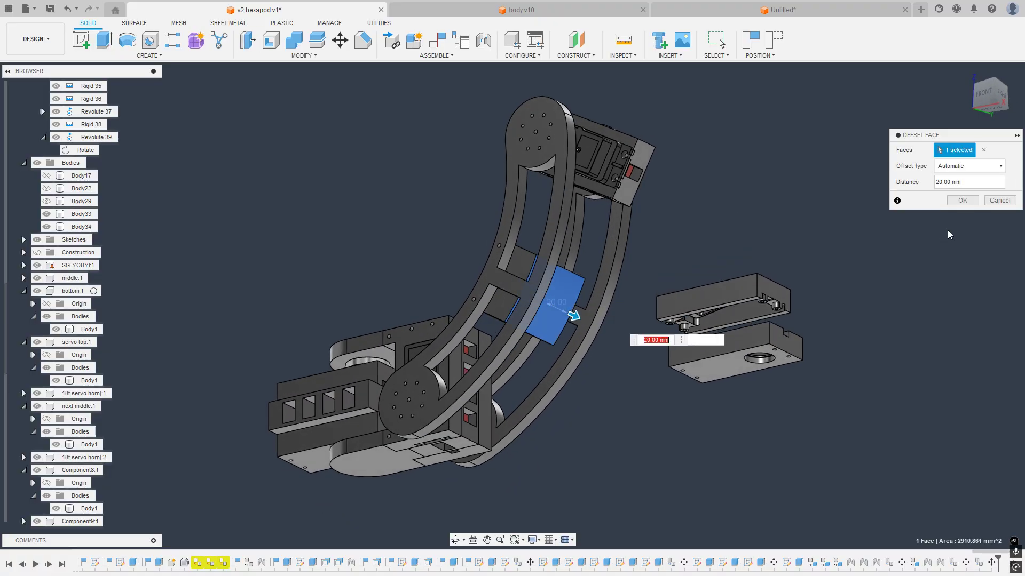
pyautogui.click(999, 200)
# Step: Hide the two copied servo housing parts beside the leg
pyautogui.keyDown('shift'); pyautogui.moveTo(682, 216); pyautogui.dragTo(611, 295, button='middle'); pyautogui.keyUp('shift')
pyautogui.click(665, 373)
pyautogui.press('v')
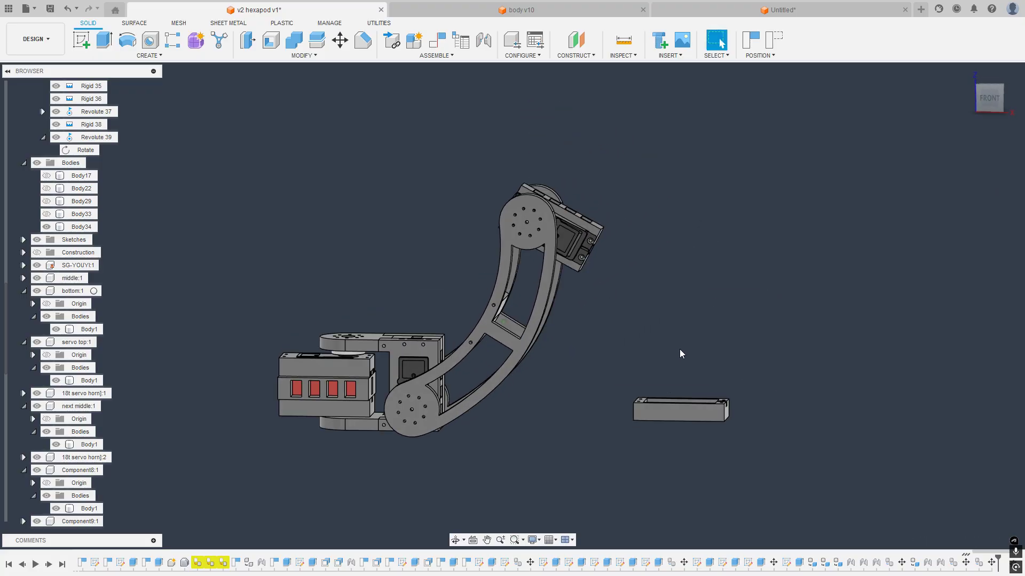
pyautogui.click(679, 404)
pyautogui.press('v')
# Step: Start a sketch on the front face of the end servo's housing in the front view
pyautogui.click(989, 98)
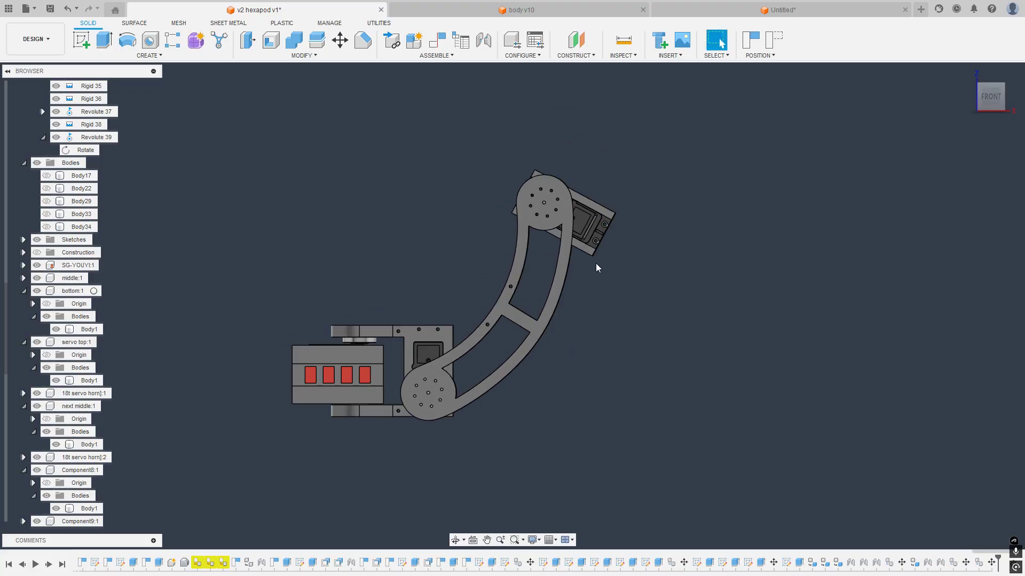
pyautogui.scroll(5, 596, 259)
pyautogui.rightClick(585, 245)
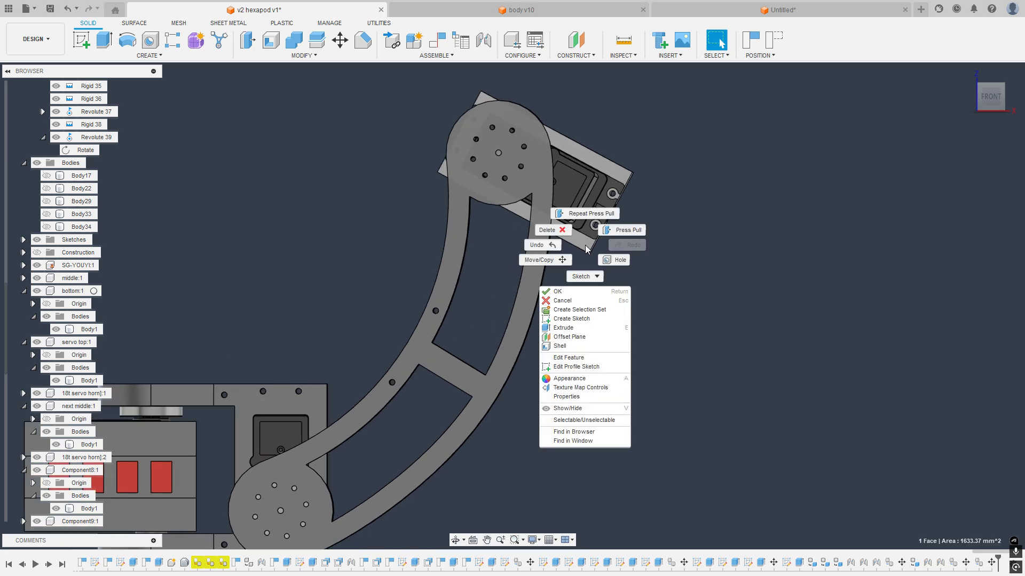
pyautogui.click(570, 320)
pyautogui.click(584, 304)
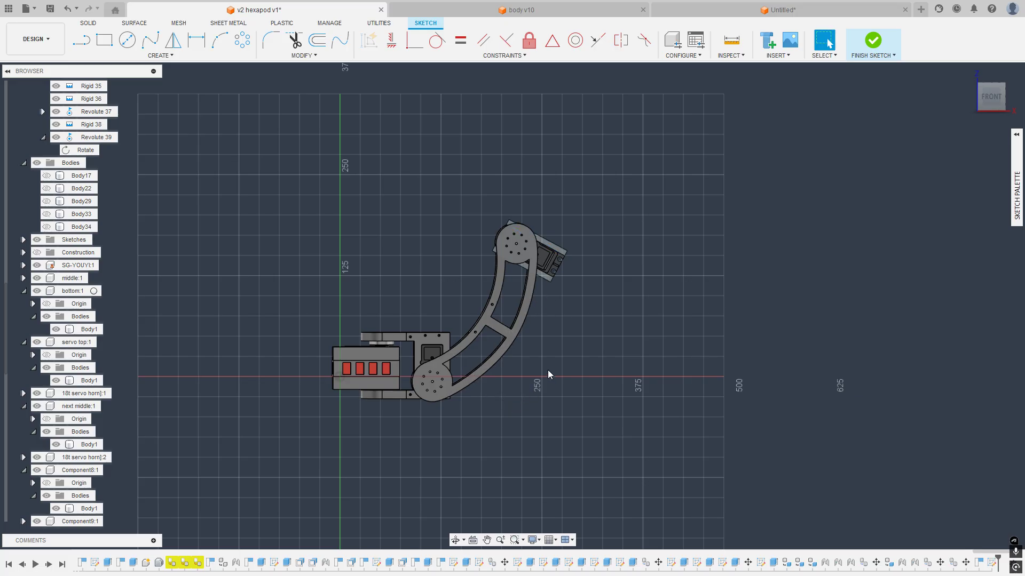
pyautogui.moveTo(562, 318); pyautogui.dragTo(538, 334, button='middle')
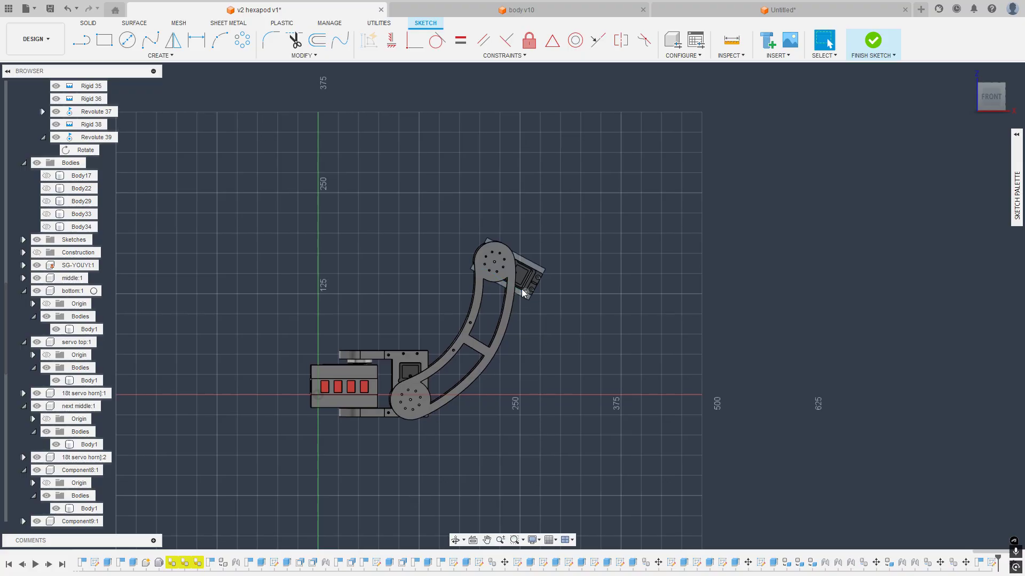
pyautogui.scroll(4, 514, 296)
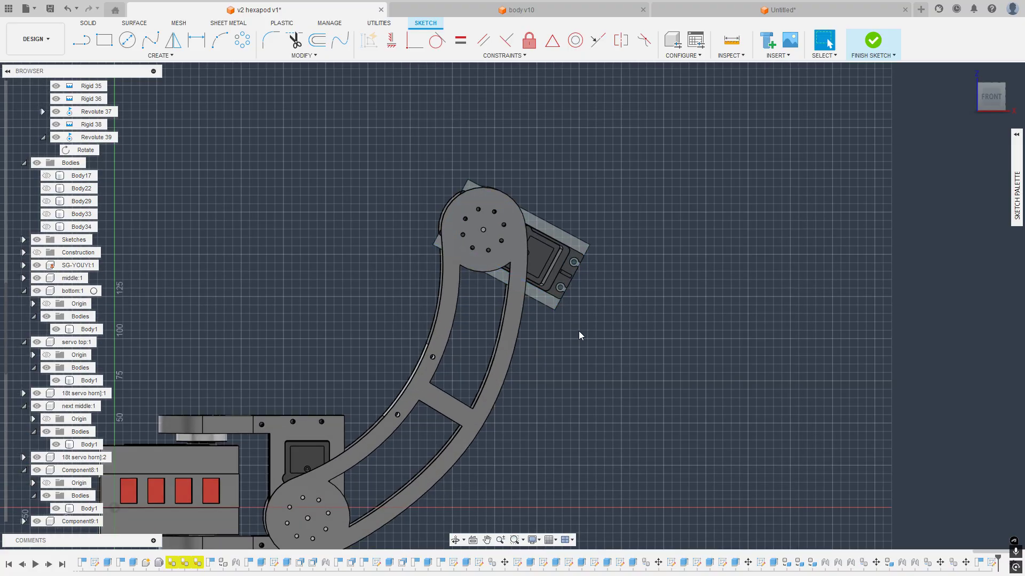
pyautogui.scroll(-3, 320, 214)
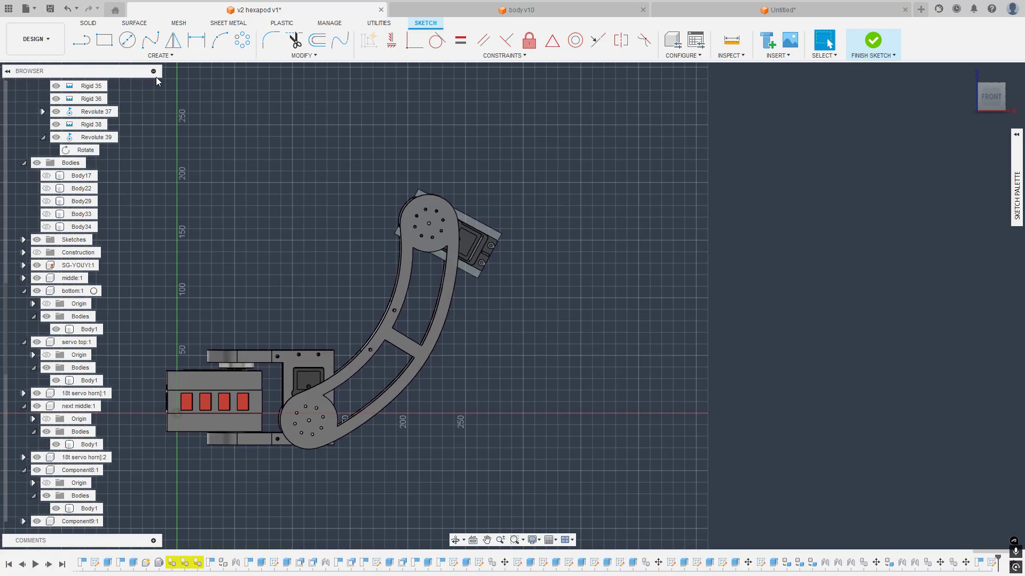
# Step: Trace the end servo housing's lower edge, outer end and upper edge with connected lines between its four corners
pyautogui.click(82, 41)
pyautogui.scroll(4, 420, 242)
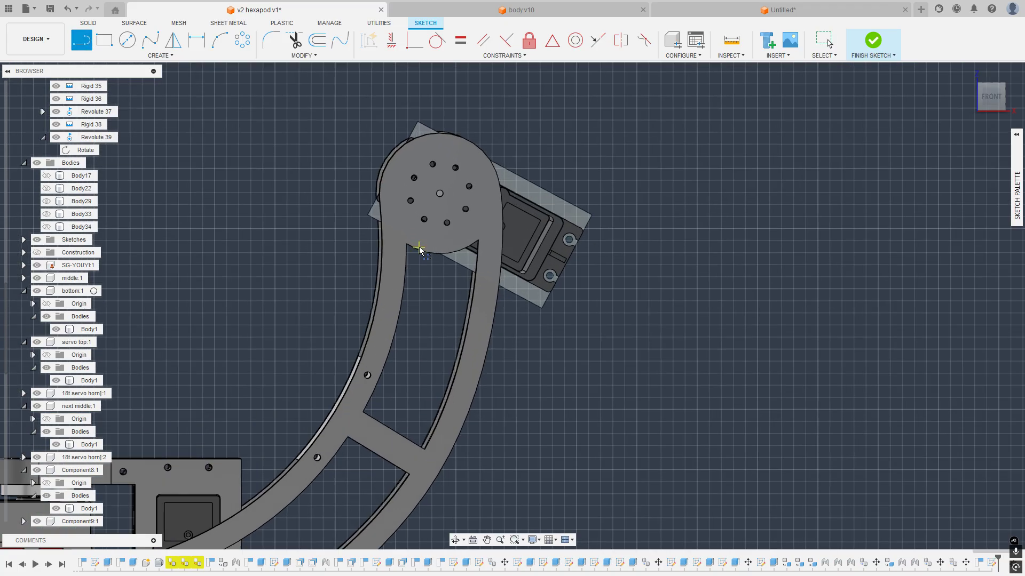
pyautogui.click(367, 216)
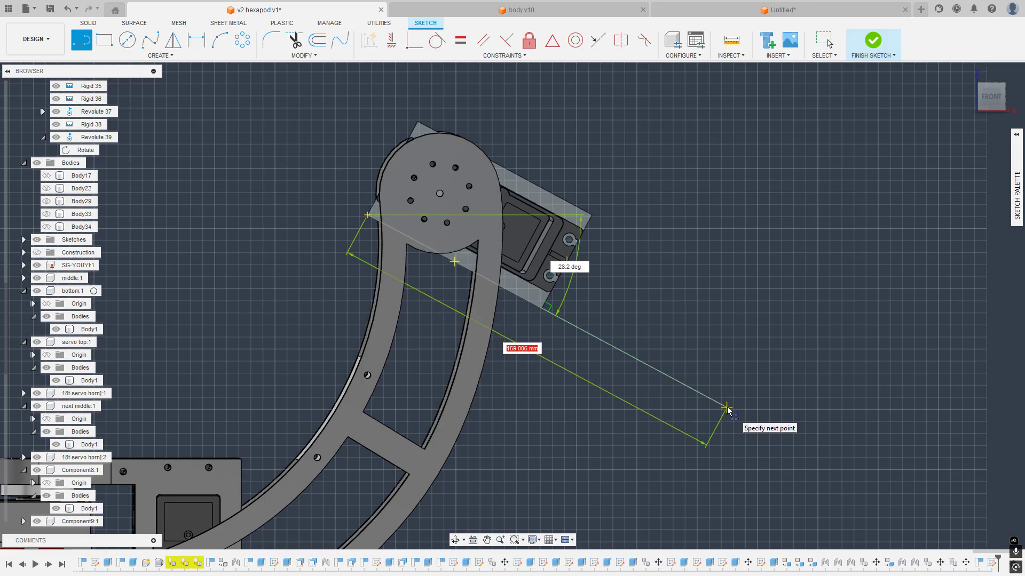
pyautogui.click(542, 309)
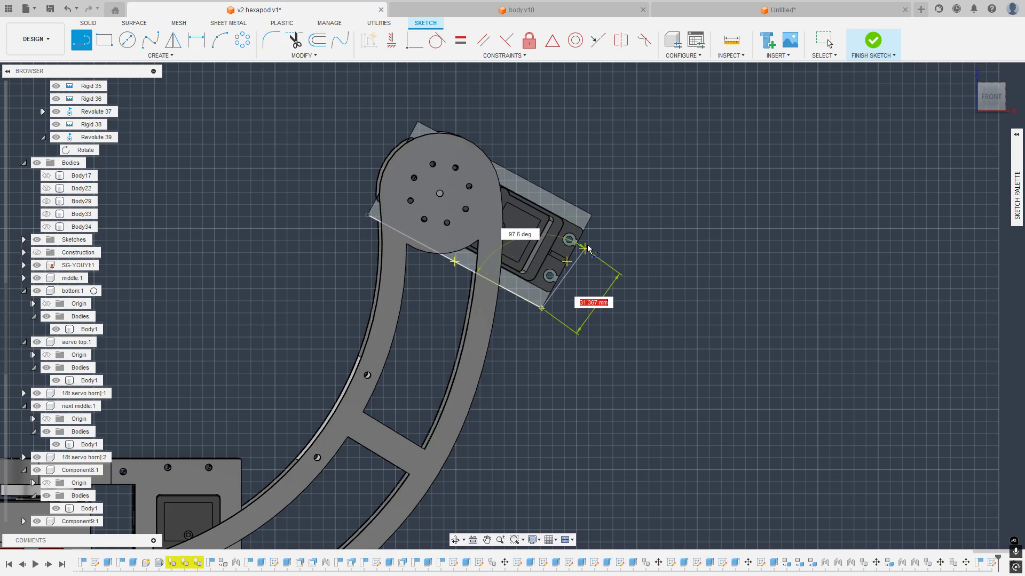
pyautogui.click(592, 215)
pyautogui.click(424, 125)
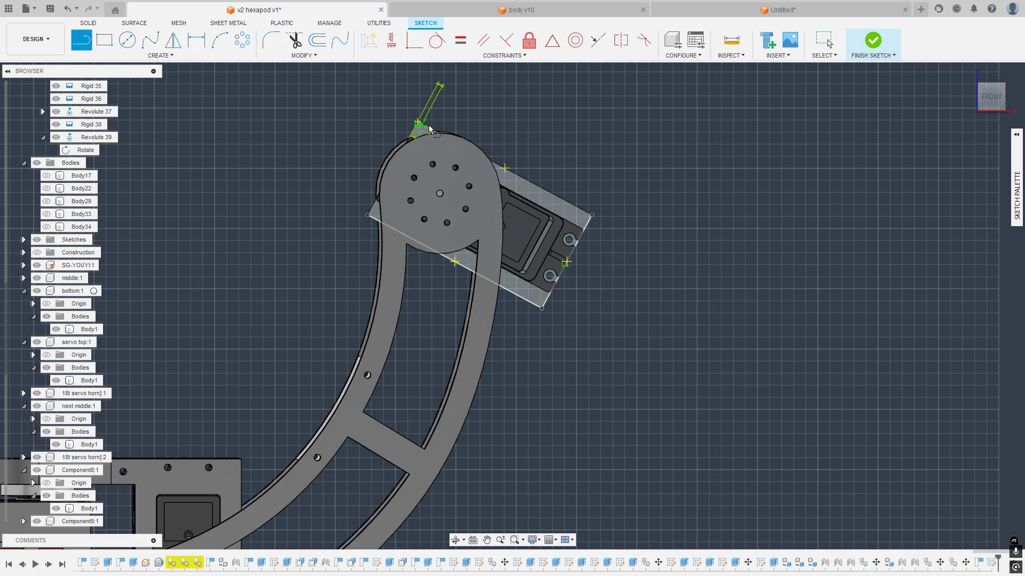
pyautogui.press('Escape')
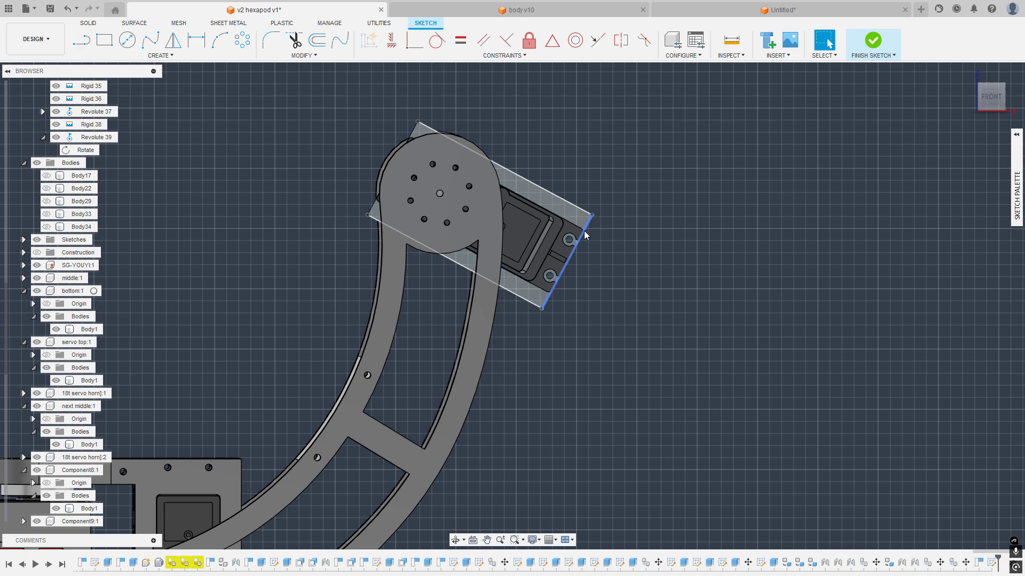
# Step: Measure the distance between the servo's upper side edge and the traced upper line of the housing
pyautogui.scroll(3, 582, 230)
pyautogui.scroll(-3, 659, 258)
pyautogui.moveTo(659, 257); pyautogui.dragTo(568, 231, button='middle')
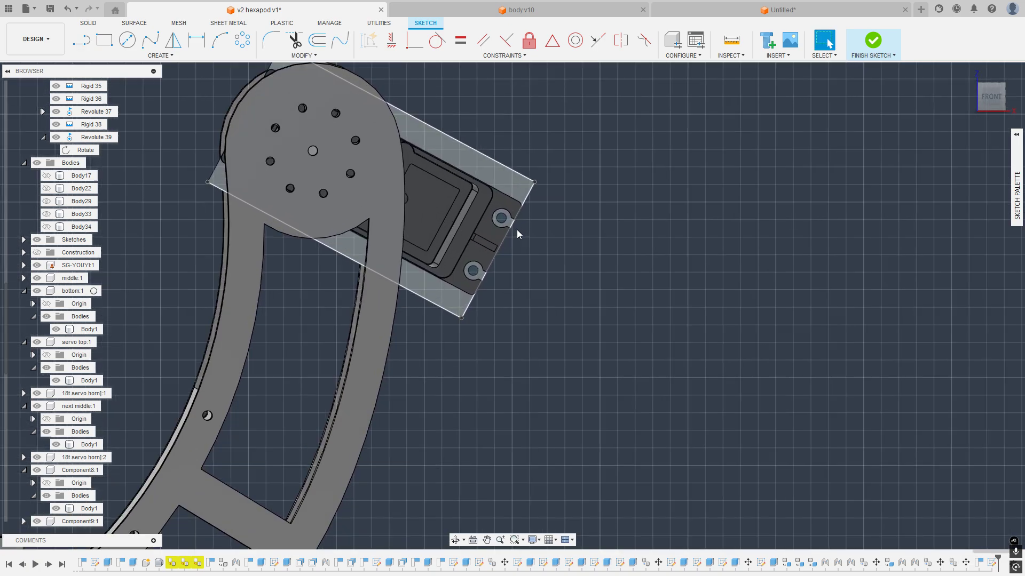
pyautogui.scroll(3, 516, 229)
pyautogui.scroll(-5, 561, 211)
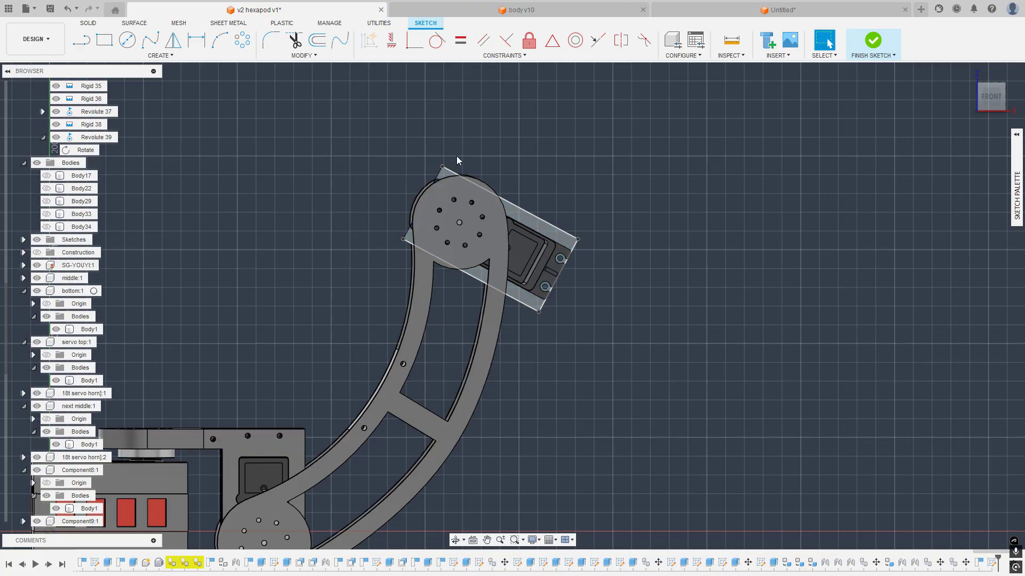
pyautogui.scroll(3, 342, 140)
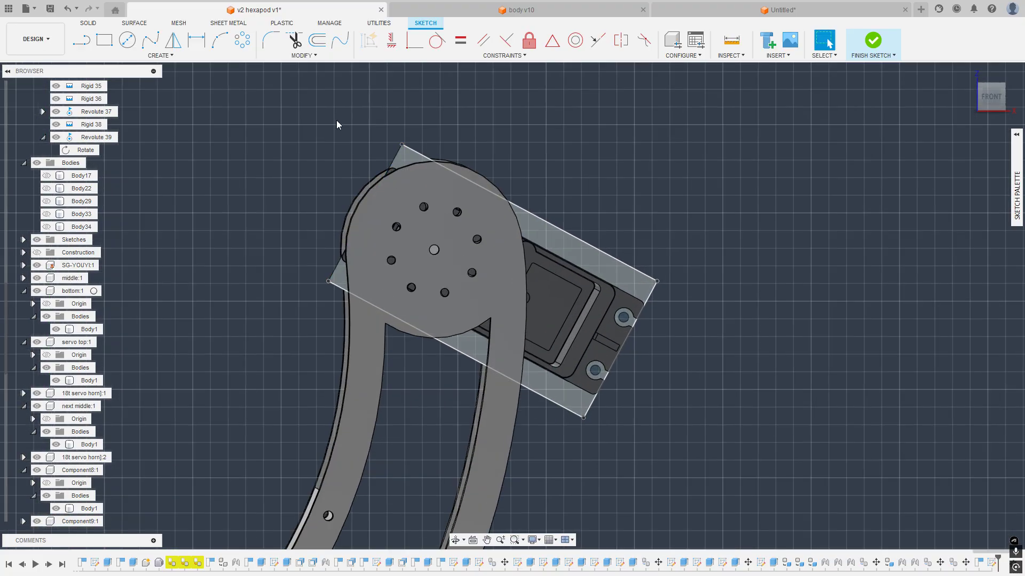
pyautogui.press('i')
pyautogui.scroll(3, 606, 239)
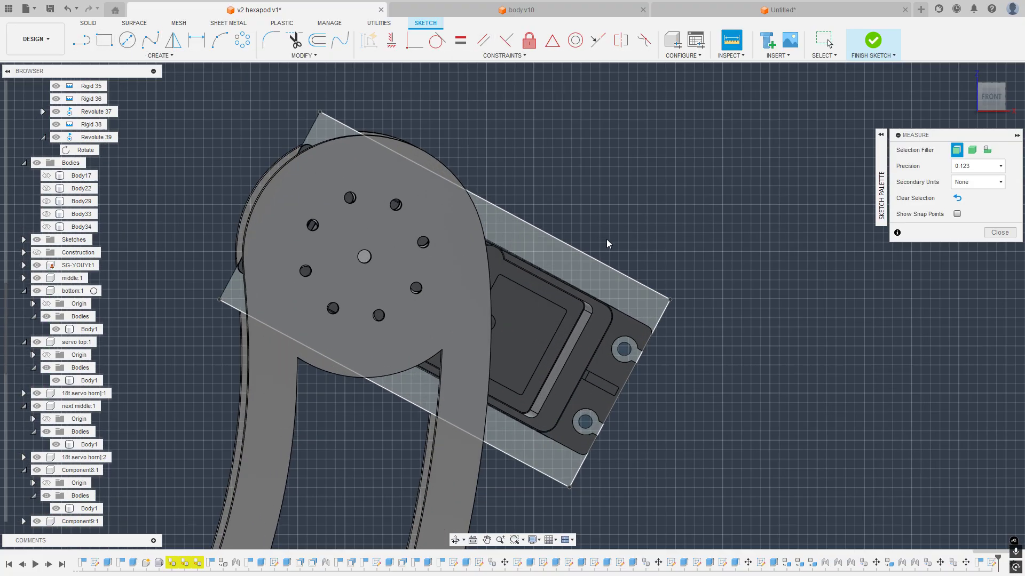
pyautogui.click(635, 343)
pyautogui.click(653, 300)
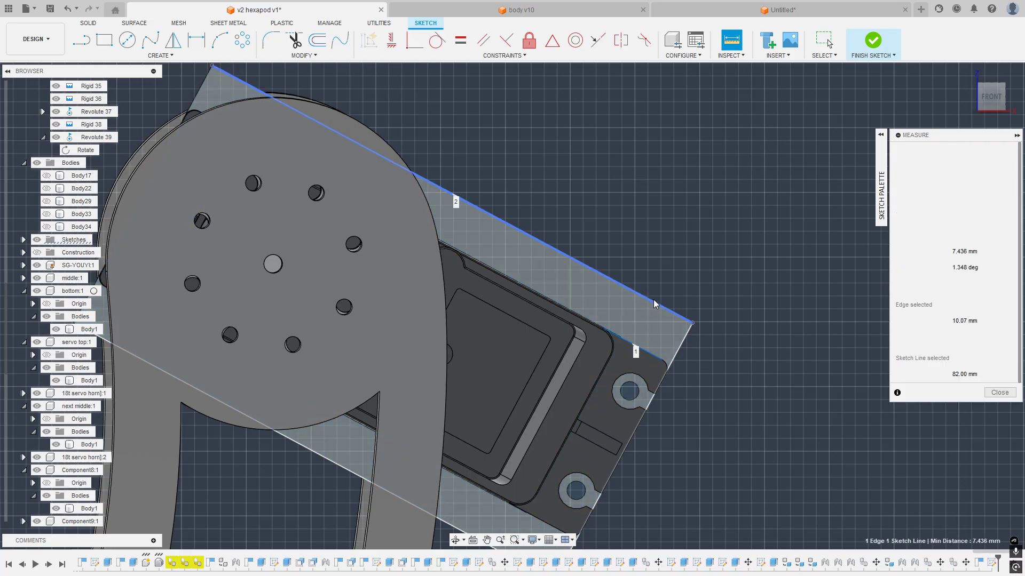
pyautogui.scroll(-2, 655, 286)
pyautogui.click(709, 274)
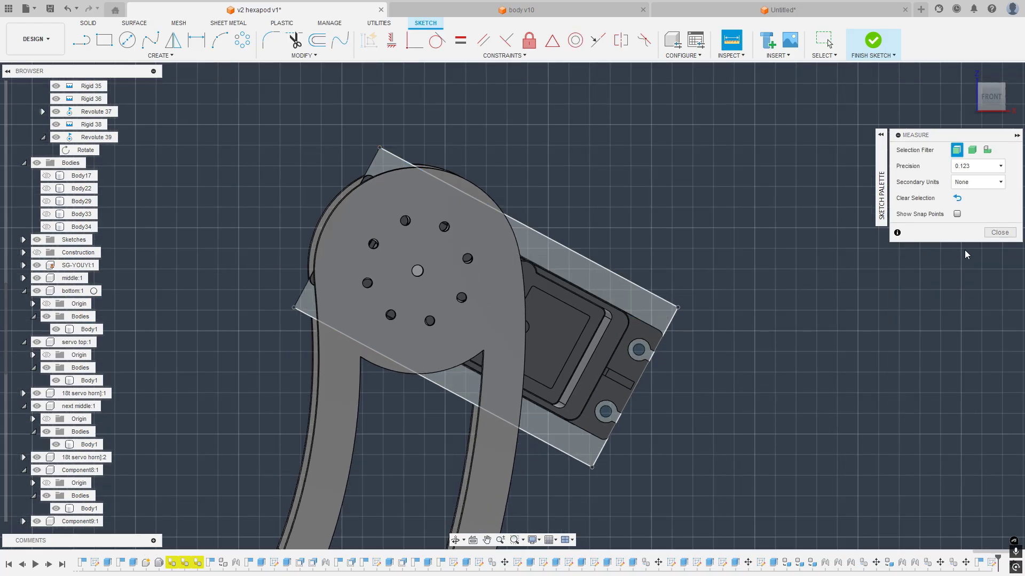
pyautogui.click(1000, 232)
# Step: Sketch a line about 7 mm long outward from the midpoint of the housing's outer end, perpendicular to that edge
pyautogui.click(81, 40)
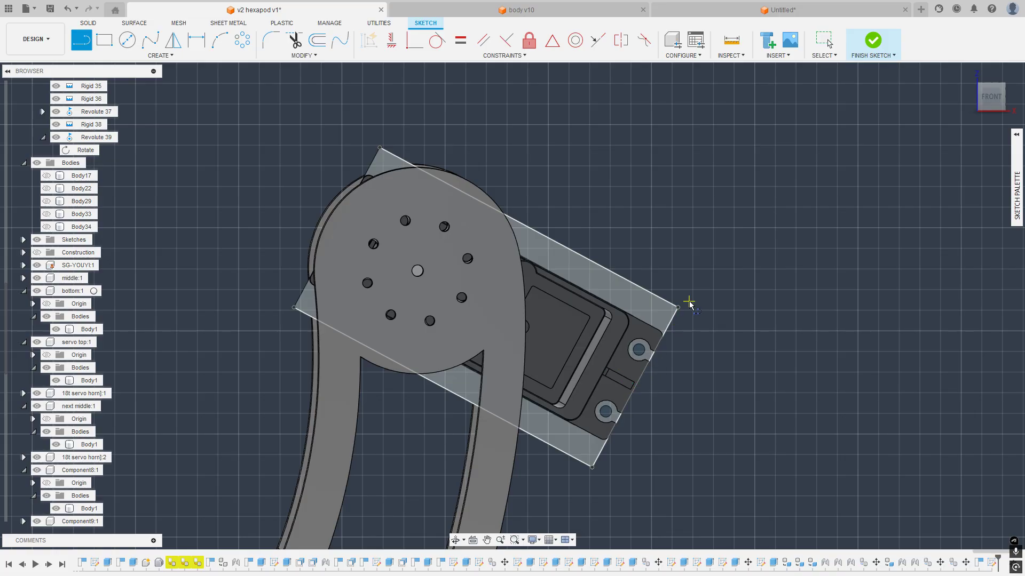
pyautogui.click(634, 387)
pyautogui.click(662, 401)
pyautogui.press('Escape')
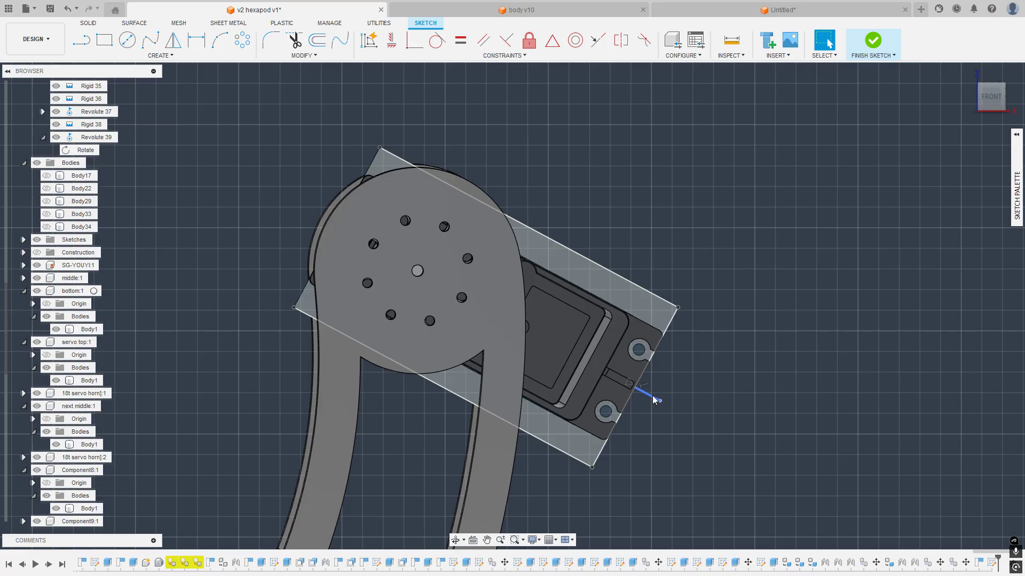
# Step: Sketch a line about 93 mm long above the housing, parallel to its upper edge and extending past its outer end
pyautogui.press('l')
pyautogui.click(424, 124)
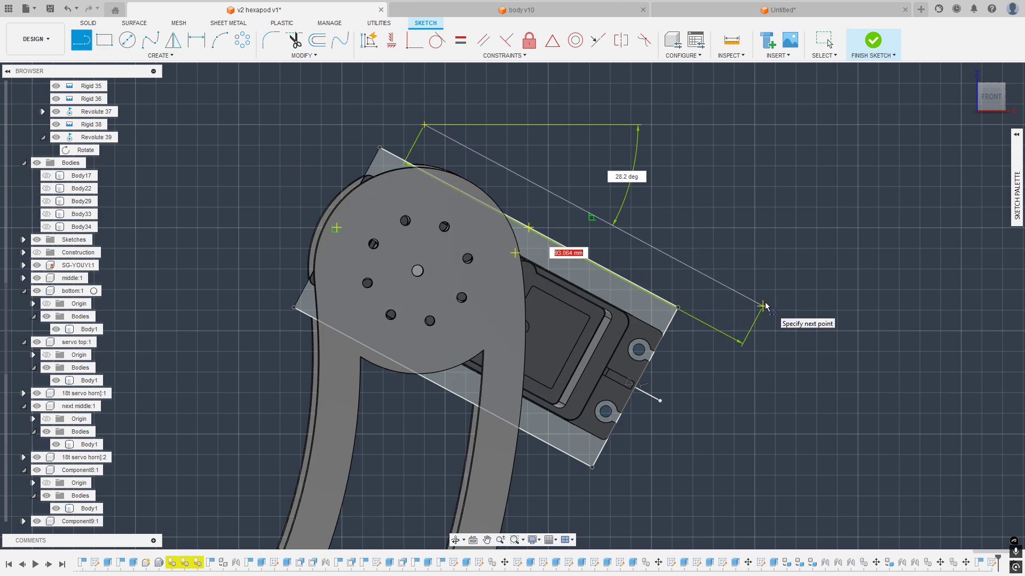
pyautogui.click(763, 306)
pyautogui.press('Escape')
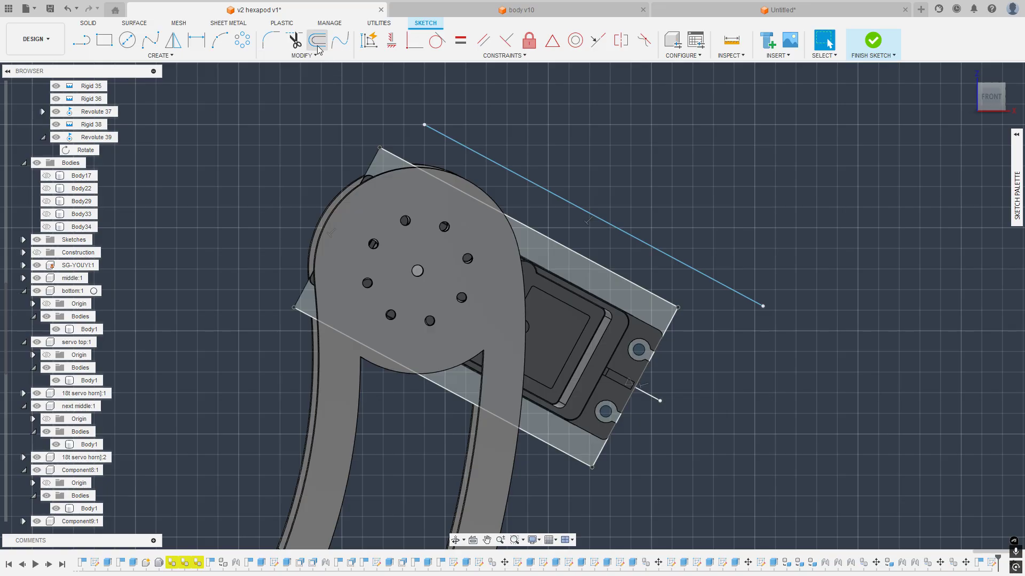
# Step: Dimension the distance between the short centre line and the long parallel line as 25 mm
pyautogui.click(196, 44)
pyautogui.click(652, 396)
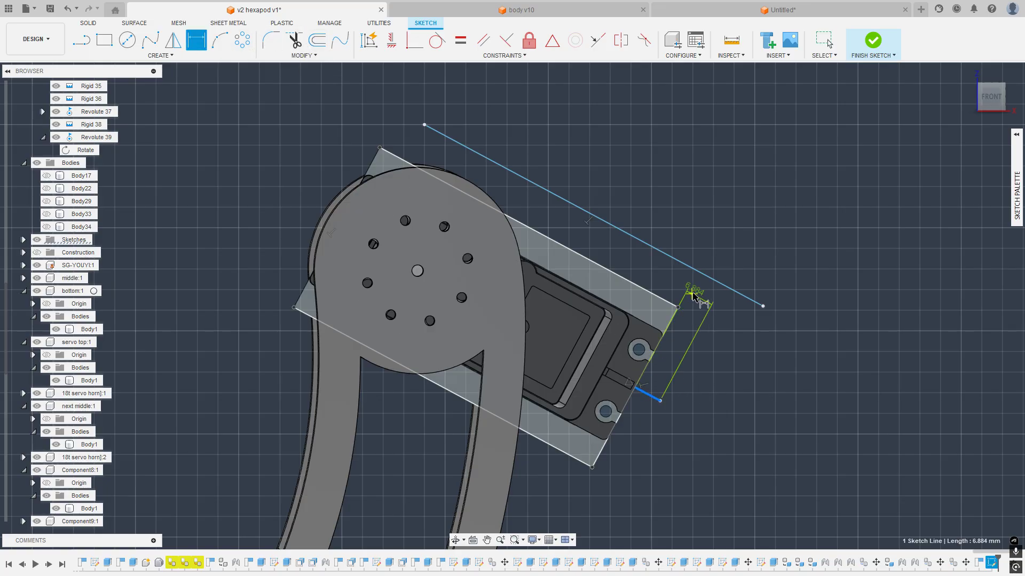
pyautogui.click(705, 279)
pyautogui.click(722, 335)
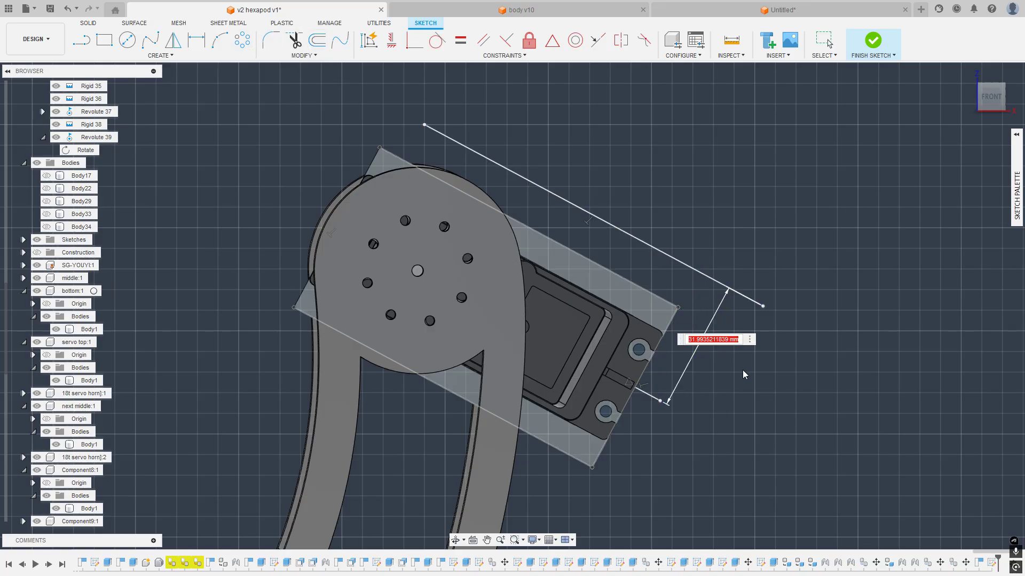
pyautogui.write('25')
pyautogui.press('Return')
pyautogui.press('Escape')
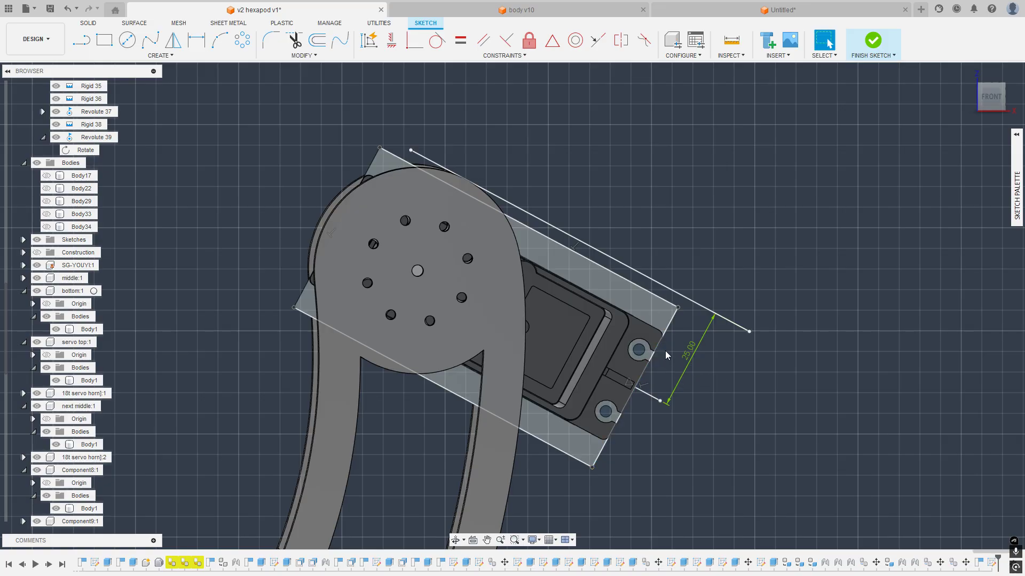
# Step: Mirror the long parallel line above the housing across the short centre line
pyautogui.moveTo(689, 361); pyautogui.dragTo(673, 338, button='middle')
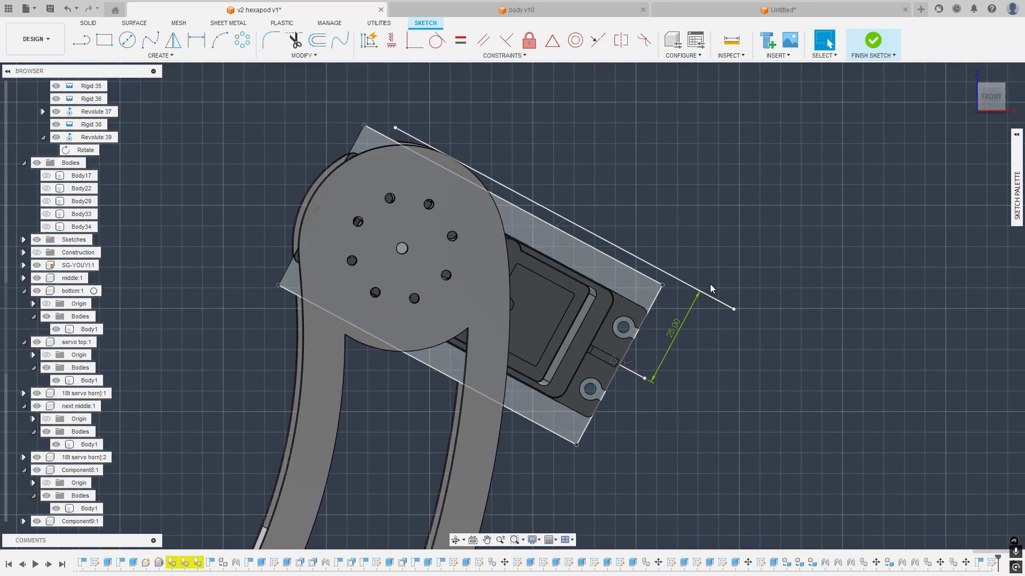
pyautogui.click(173, 40)
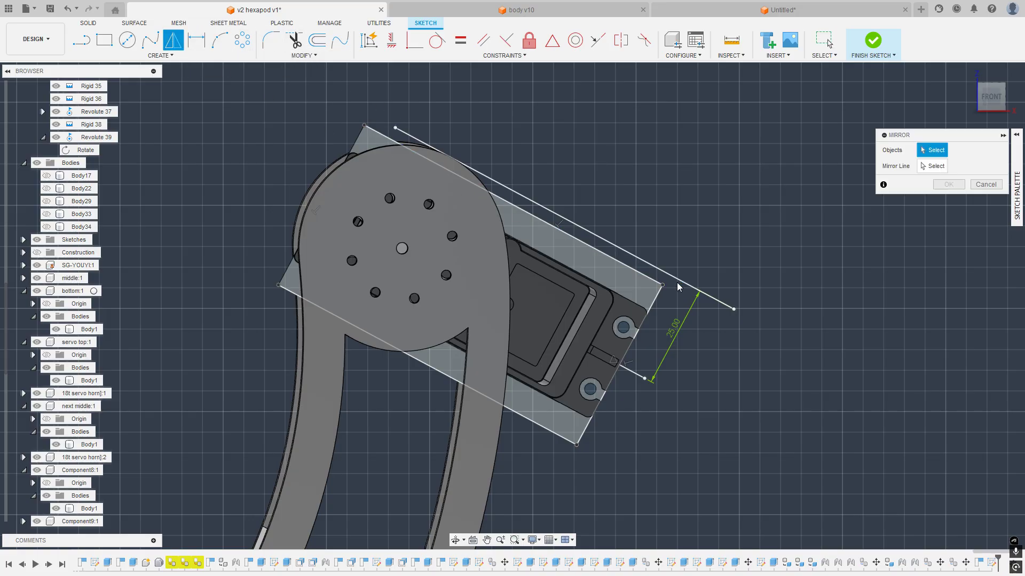
pyautogui.click(688, 287)
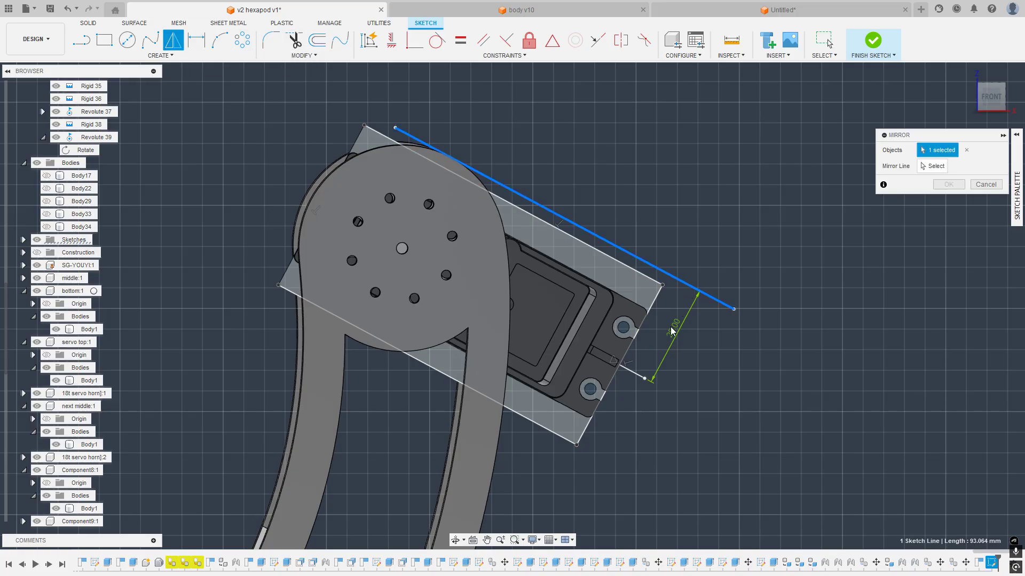
pyautogui.click(635, 376)
pyautogui.click(949, 184)
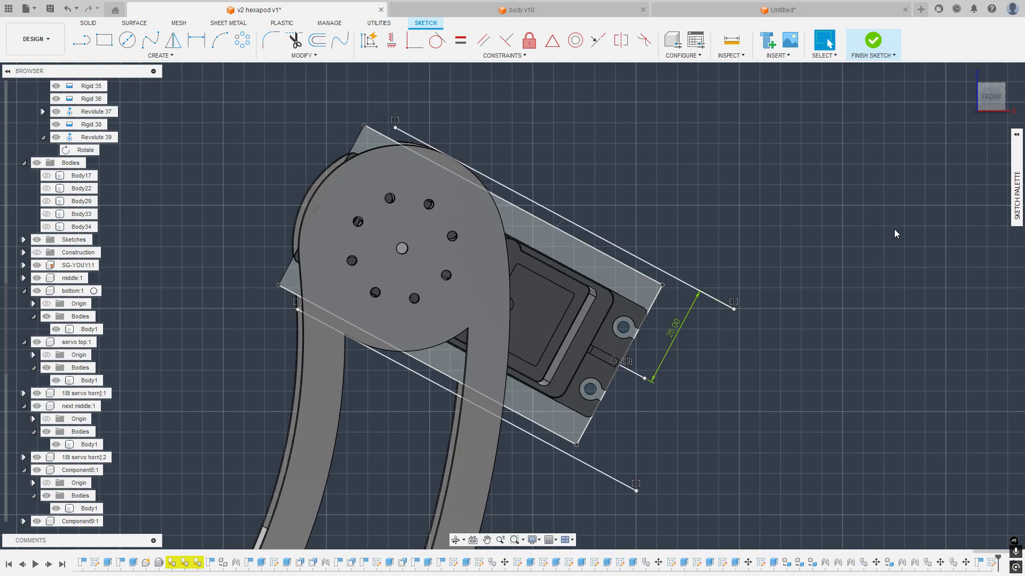
pyautogui.hotkey('alt', 'z')
pyautogui.hotkey('alt', 'z')
pyautogui.moveTo(755, 237); pyautogui.dragTo(686, 184, button='middle')
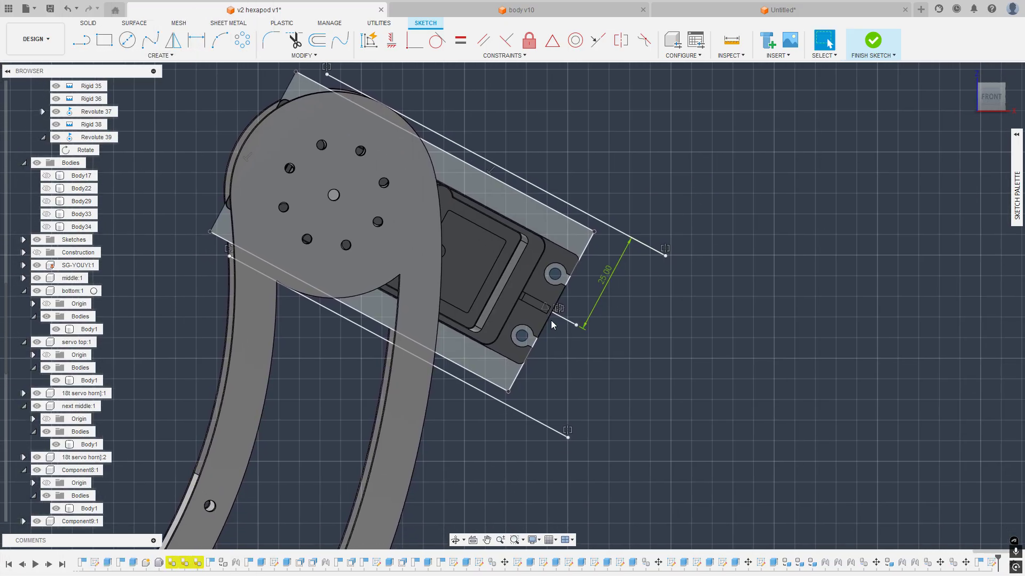
# Step: Sketch a line along the housing's outer end joining both long parallel lines, and make the housing's two long edges construction lines
pyautogui.click(81, 40)
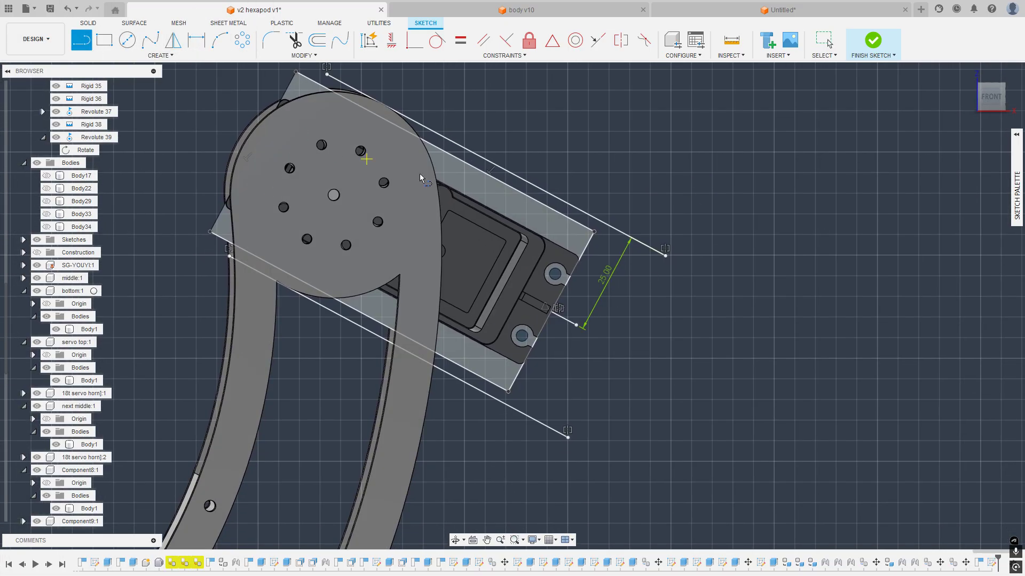
pyautogui.click(600, 221)
pyautogui.click(503, 402)
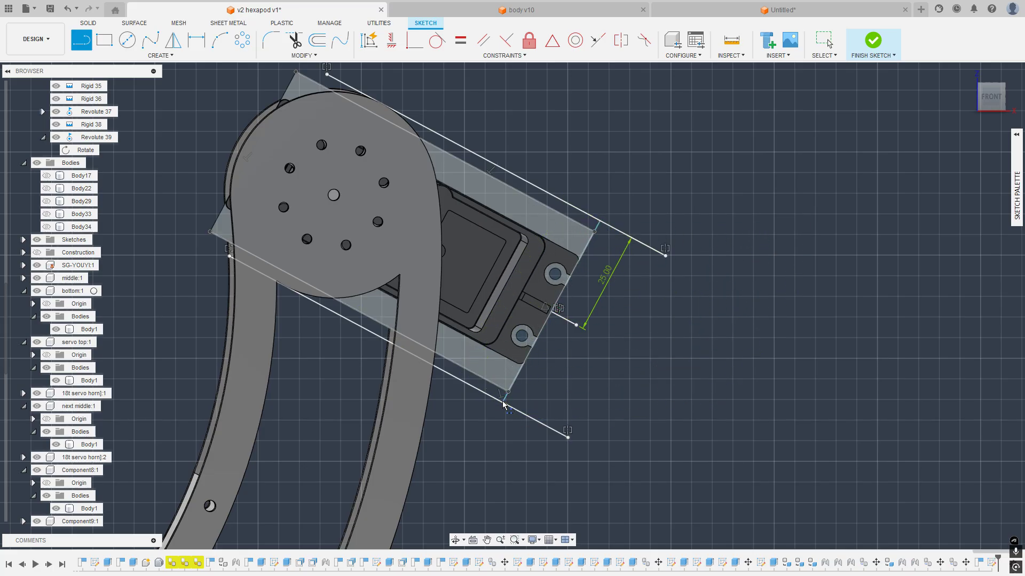
pyautogui.press('Escape')
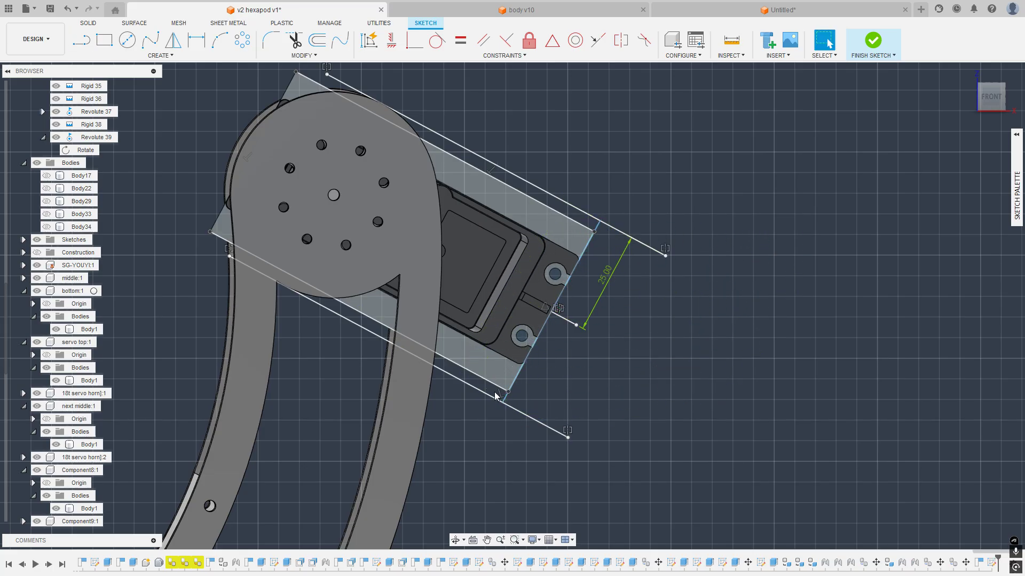
pyautogui.click(574, 221)
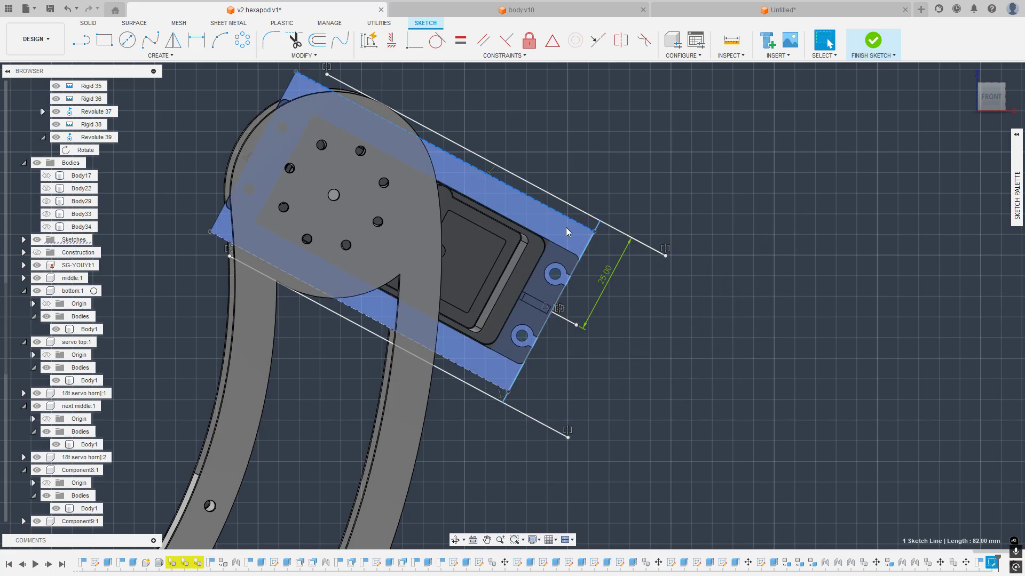
# Step: Sketch a line across the servo's inner mounting-flange edge, parallel to the outer end and extending beyond both long parallel lines
pyautogui.click(87, 46)
pyautogui.click(568, 172)
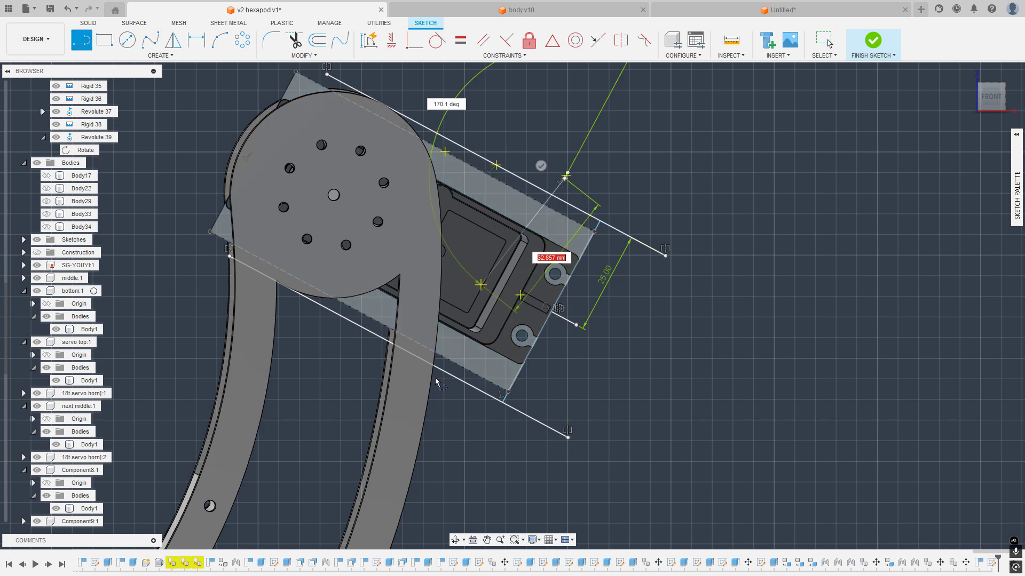
pyautogui.click(424, 440)
pyautogui.press('Escape')
pyautogui.click(572, 237)
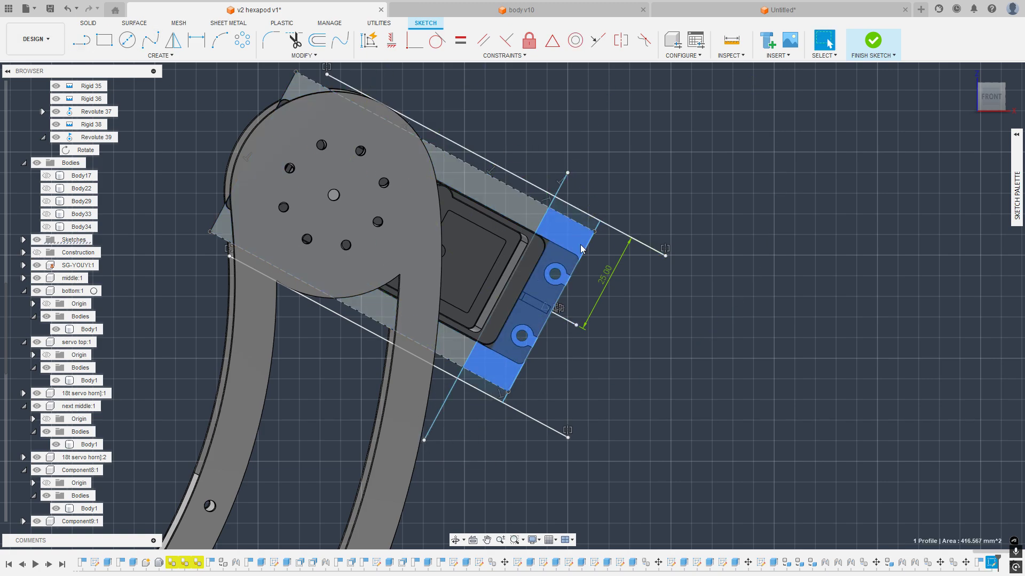
pyautogui.click(659, 338)
pyautogui.scroll(3, 580, 248)
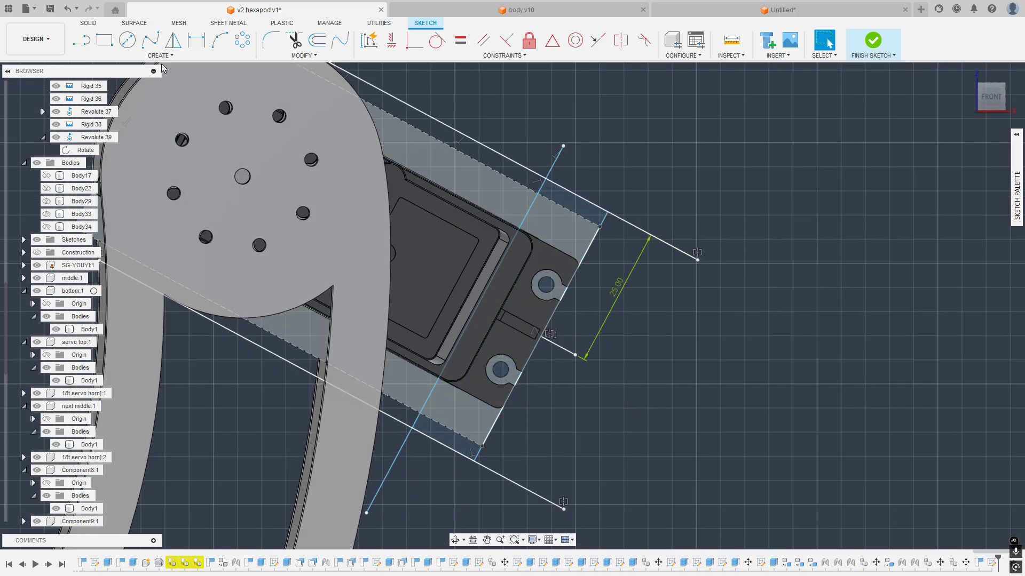
# Step: Sketch a line about 6 mm long outward from the servo's upper side edge, parallel to the short centre line
pyautogui.press('l')
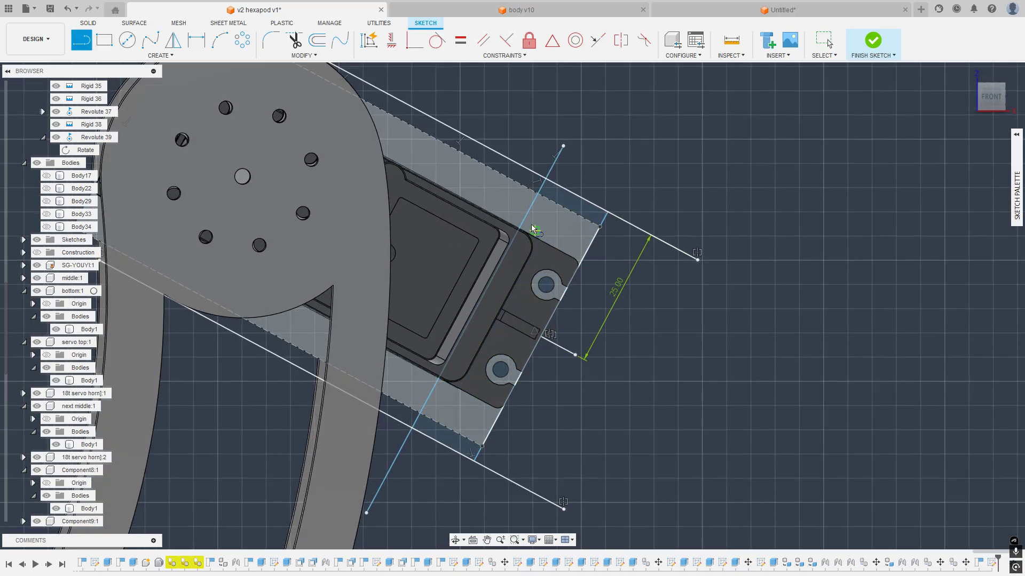
pyautogui.click(571, 257)
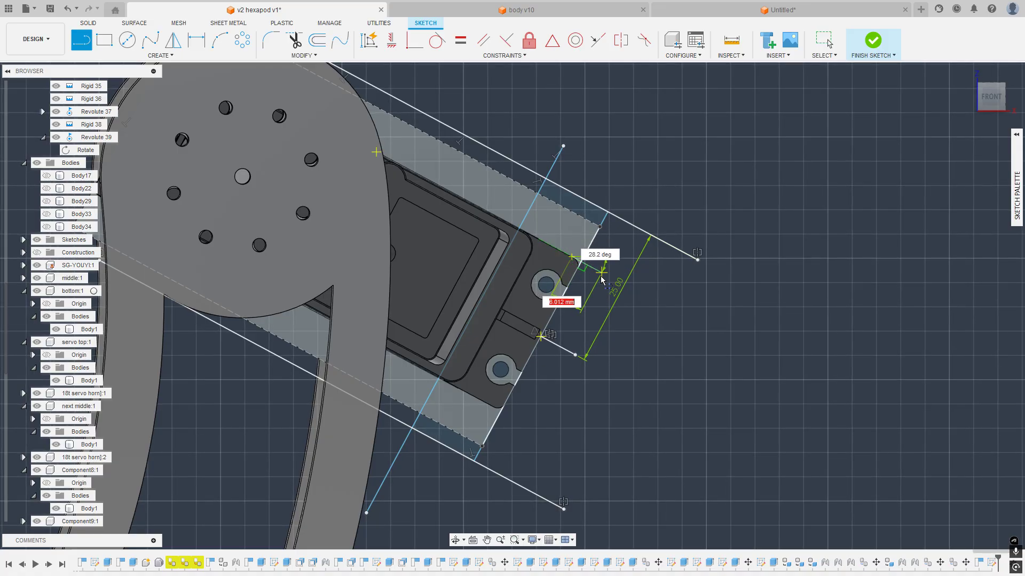
pyautogui.click(602, 273)
pyautogui.press('Escape')
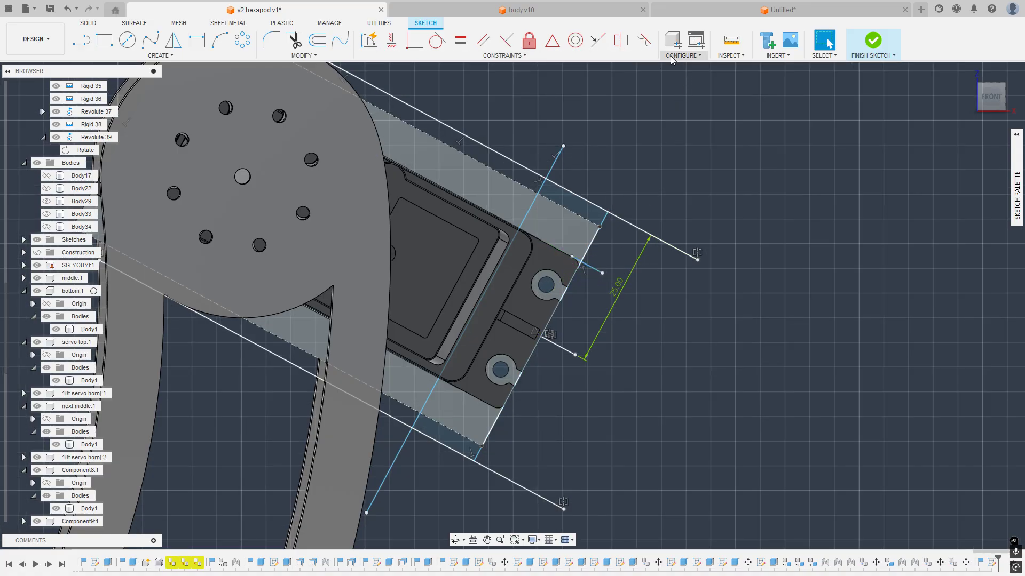
# Step: Measure the distance between the short line at the servo's upper side and the centre line
pyautogui.press('i')
pyautogui.click(596, 268)
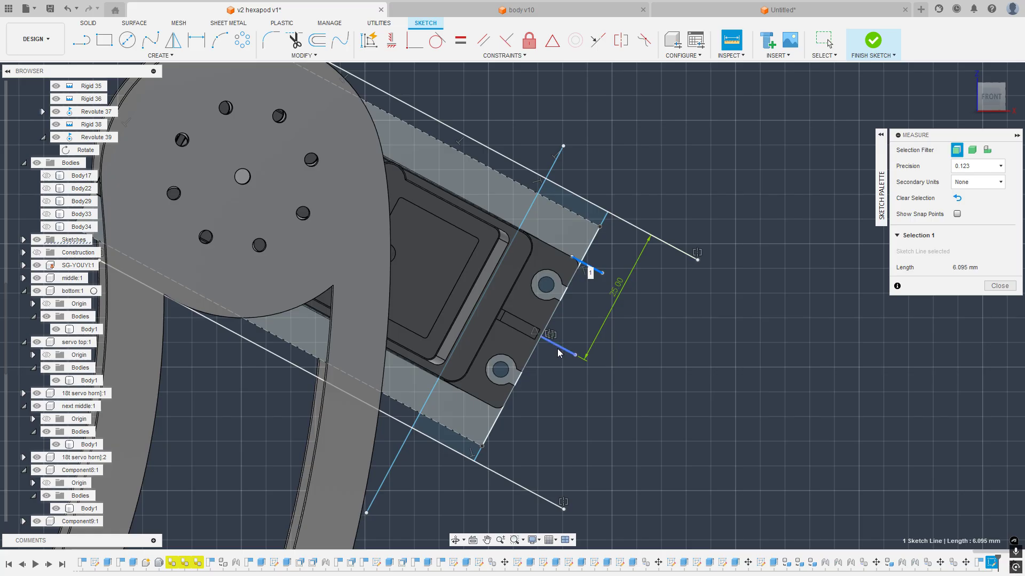
pyautogui.click(561, 350)
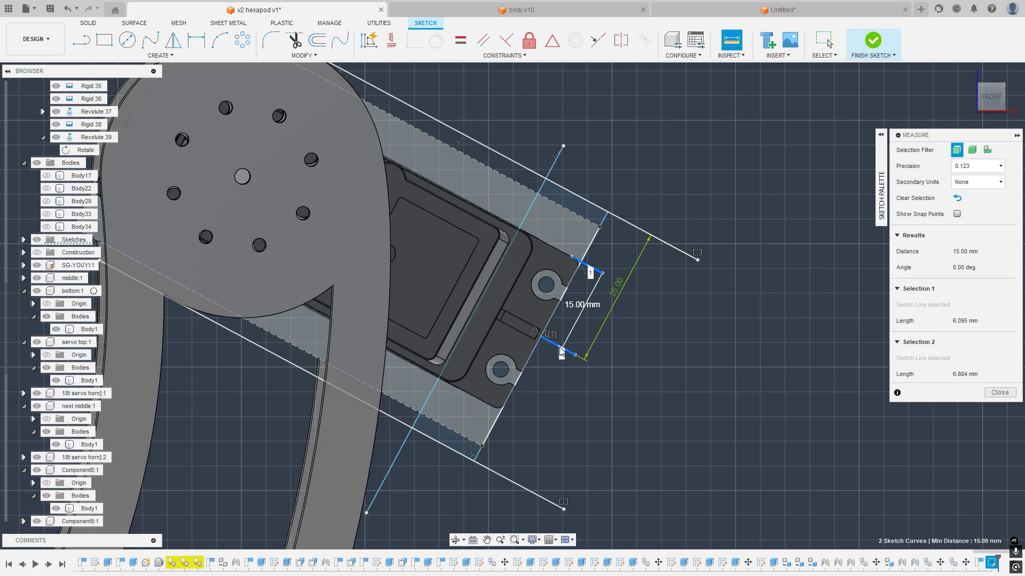
pyautogui.click(999, 393)
# Step: Sketch a line about 18 mm long along the servo's lower side edge, extending past the housing's outer end
pyautogui.press('l')
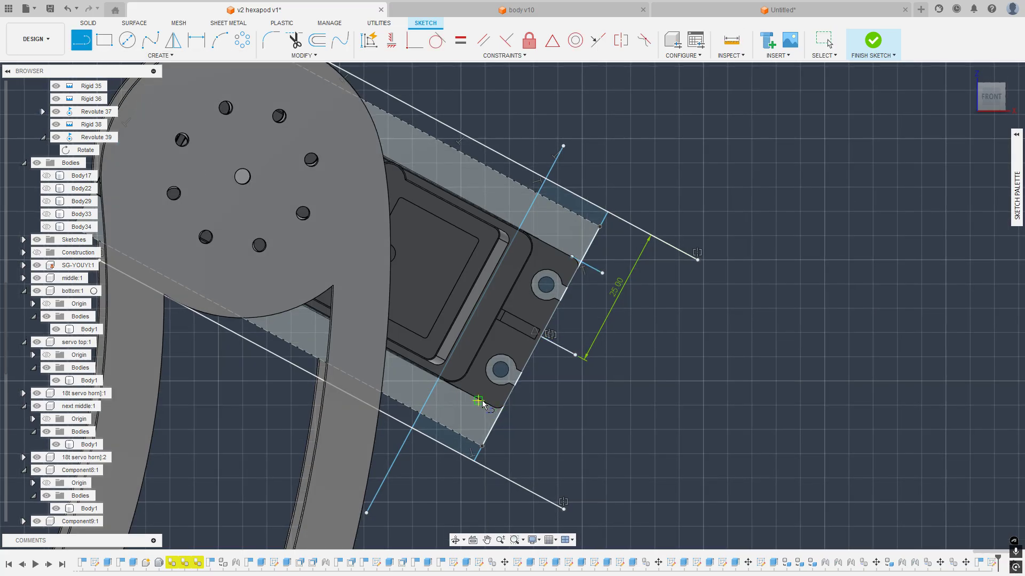
pyautogui.click(450, 382)
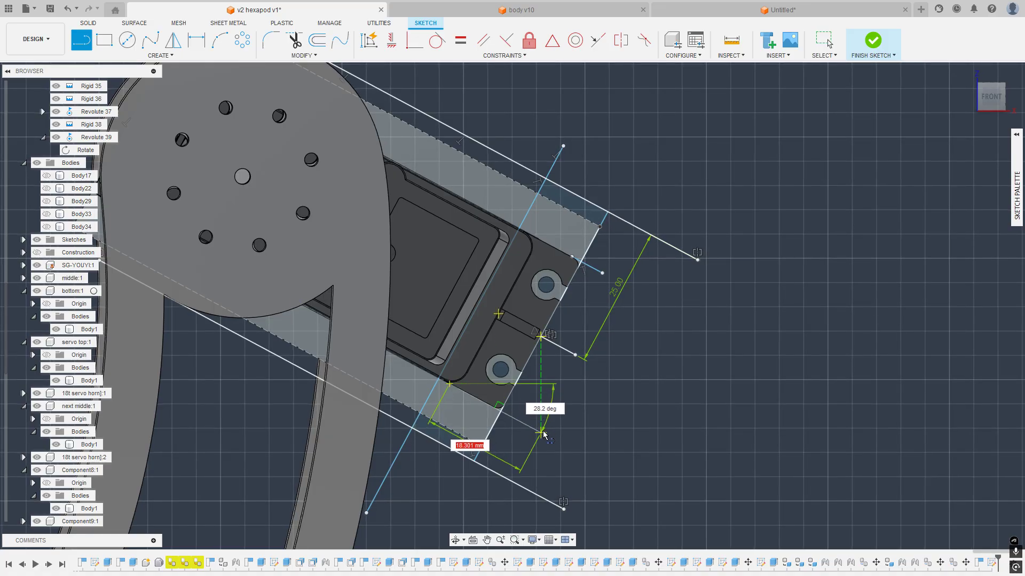
pyautogui.click(541, 432)
pyautogui.press('Escape')
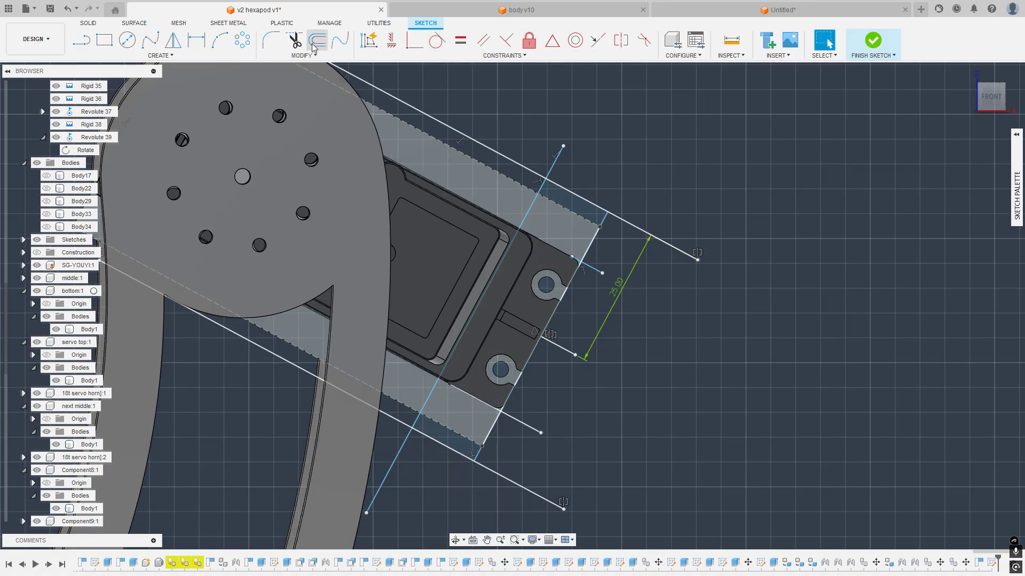
# Step: Replace the short upper line with a longer one along the servo's upper side edge, from the cross line past the outer end
pyautogui.click(172, 40)
pyautogui.press('Escape')
pyautogui.click(597, 269)
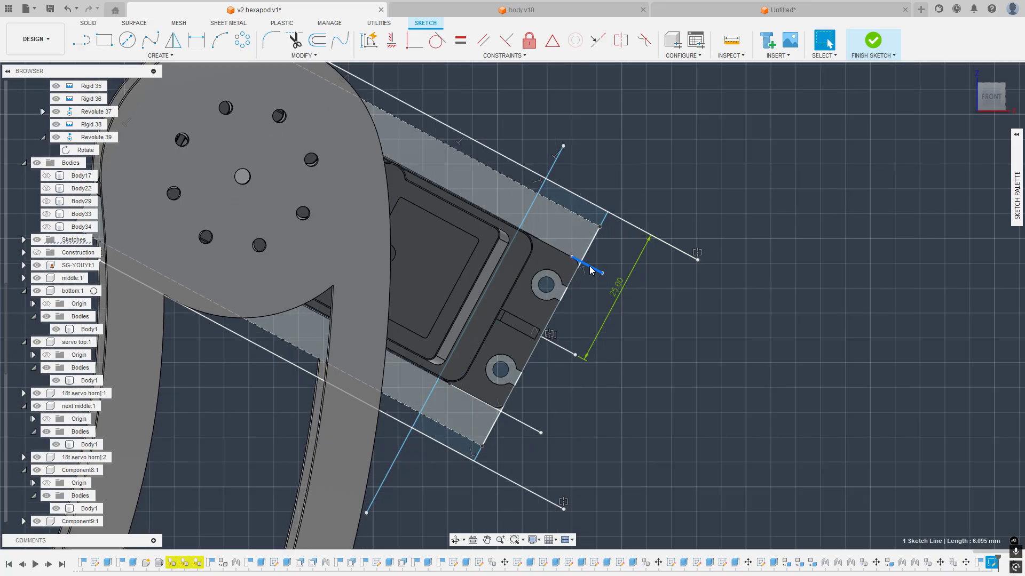
pyautogui.press('Delete')
pyautogui.press('l')
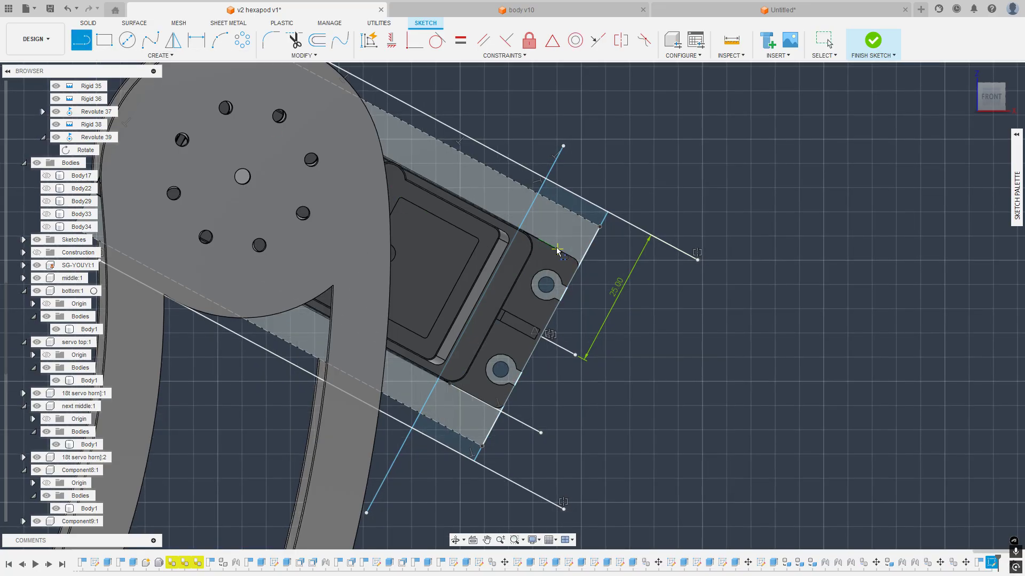
pyautogui.click(518, 228)
pyautogui.click(614, 279)
pyautogui.press('Escape')
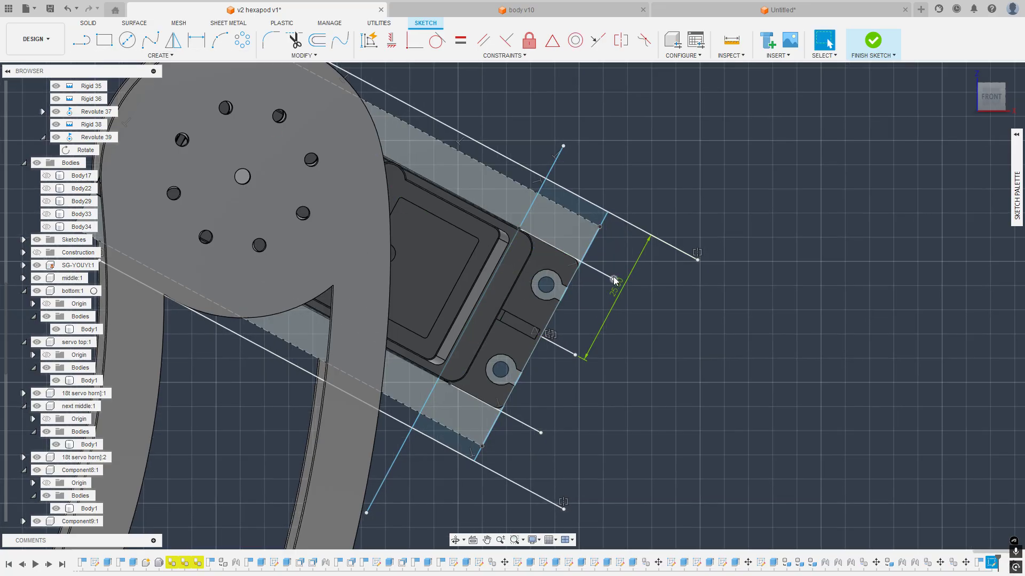
# Step: Check the distance between the two lines along the servo's upper and lower side edges
pyautogui.click(196, 40)
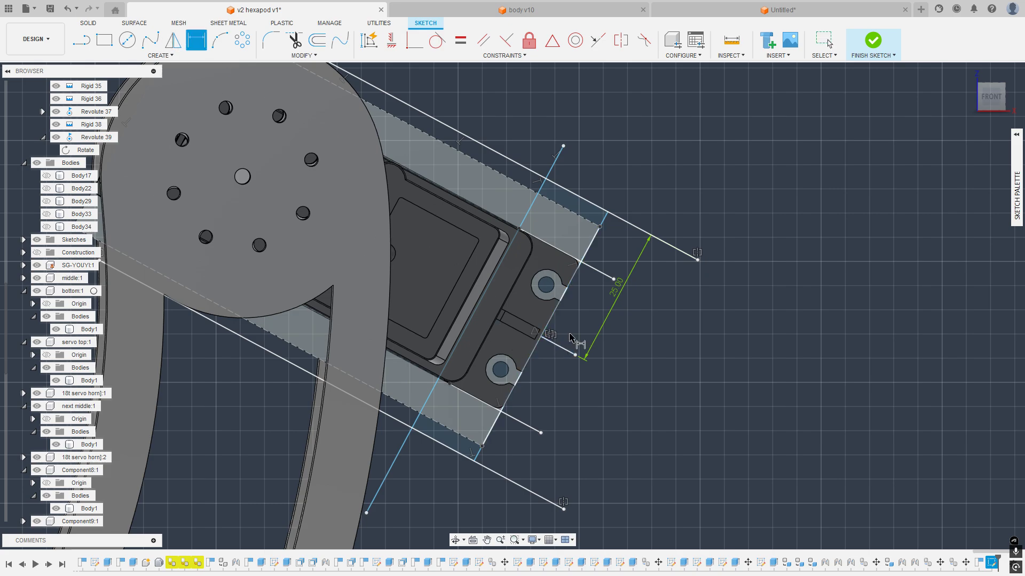
pyautogui.click(598, 271)
pyautogui.click(521, 424)
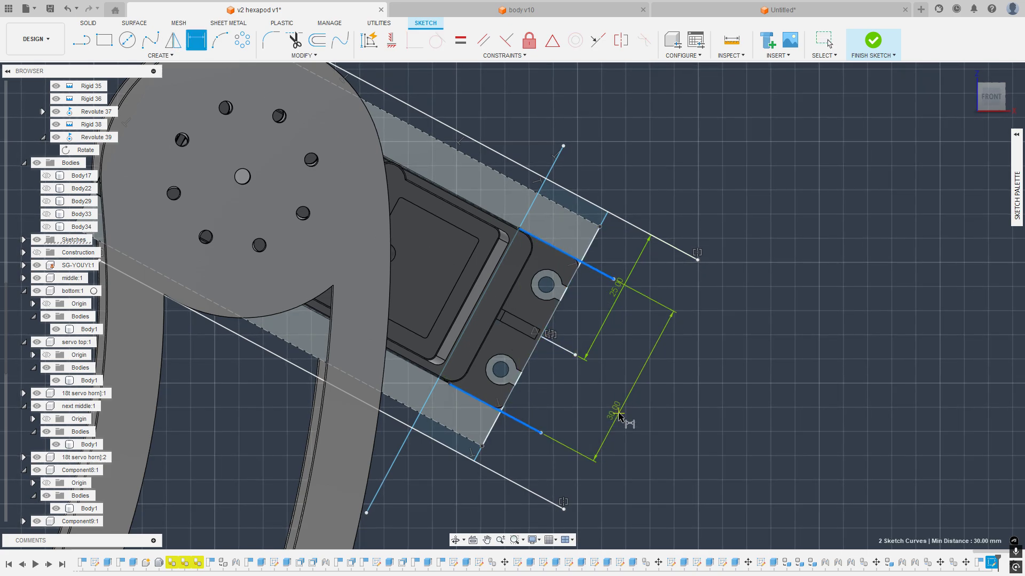
pyautogui.press('Escape')
# Step: Sketch a horizontal line 20 mm long in the empty area beyond the leg, well below the end servo
pyautogui.scroll(-5, 608, 246)
pyautogui.scroll(4, 598, 229)
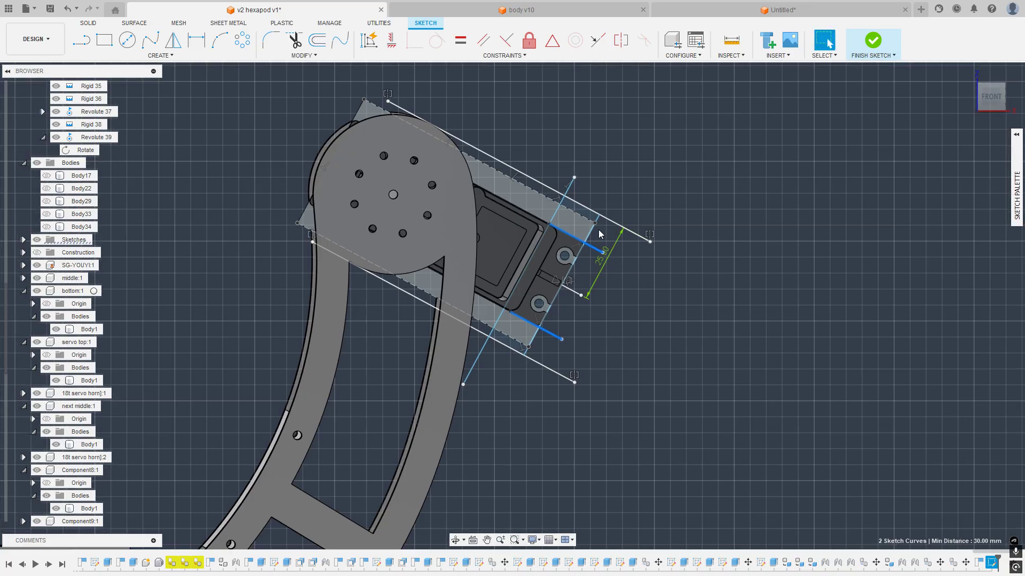
pyautogui.scroll(-6, 566, 184)
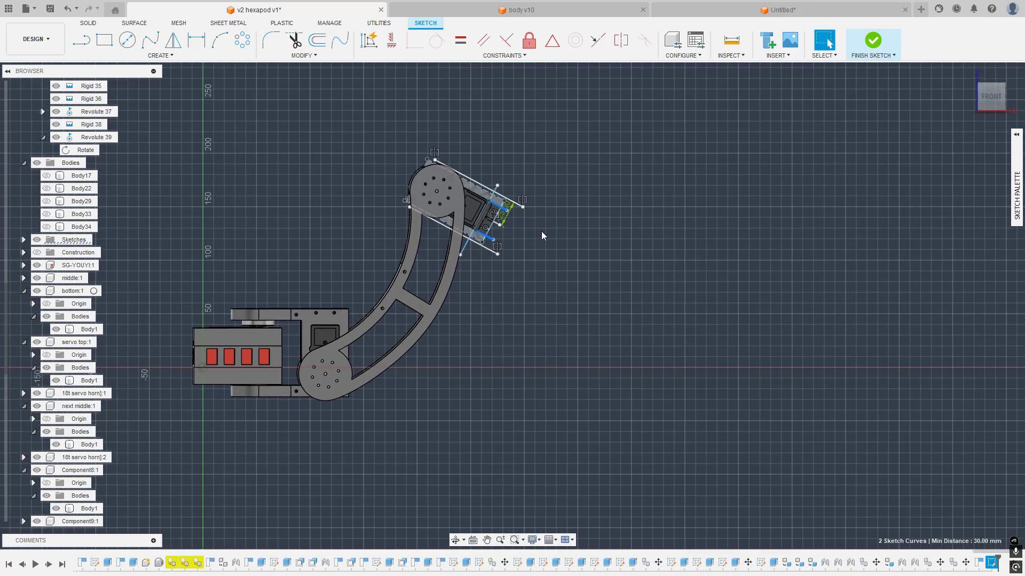
pyautogui.scroll(3, 494, 234)
pyautogui.press('Escape')
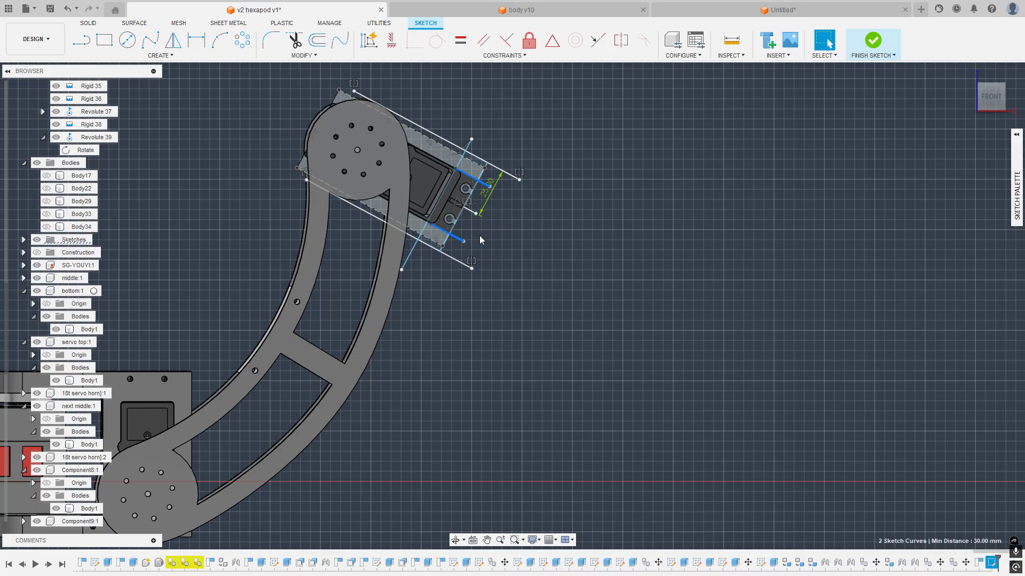
pyautogui.scroll(-3, 481, 240)
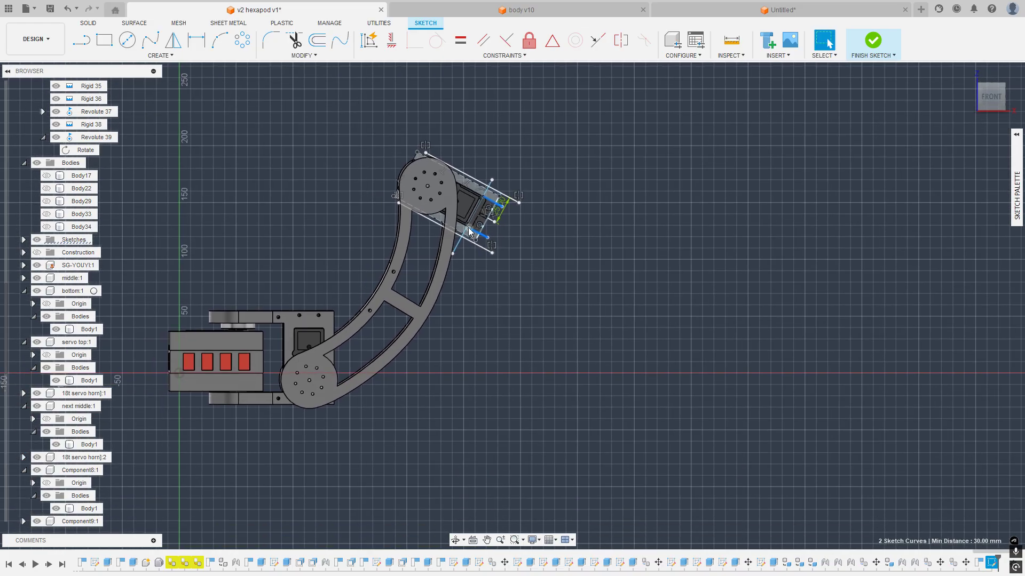
pyautogui.scroll(-2, 619, 396)
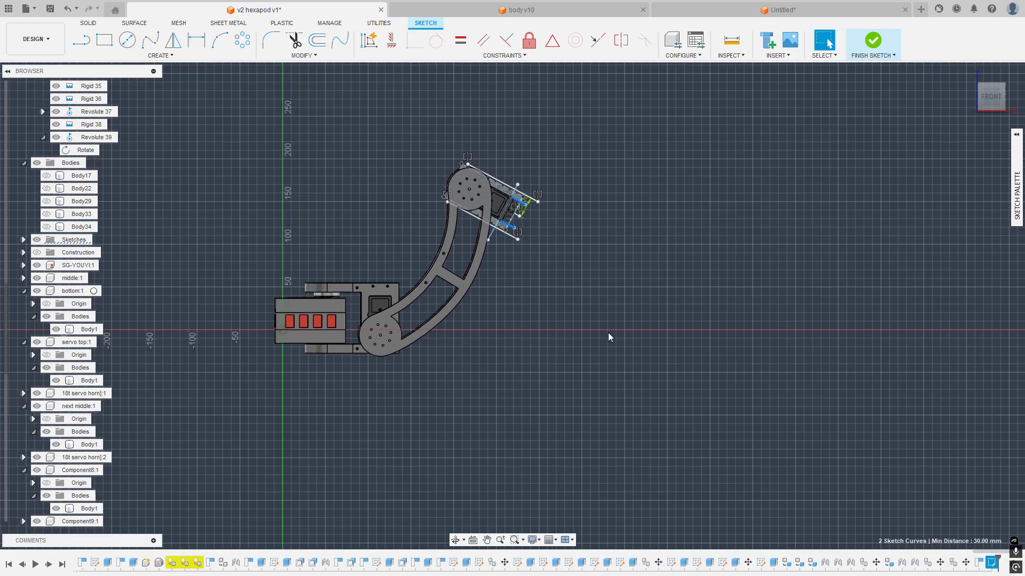
pyautogui.click(81, 40)
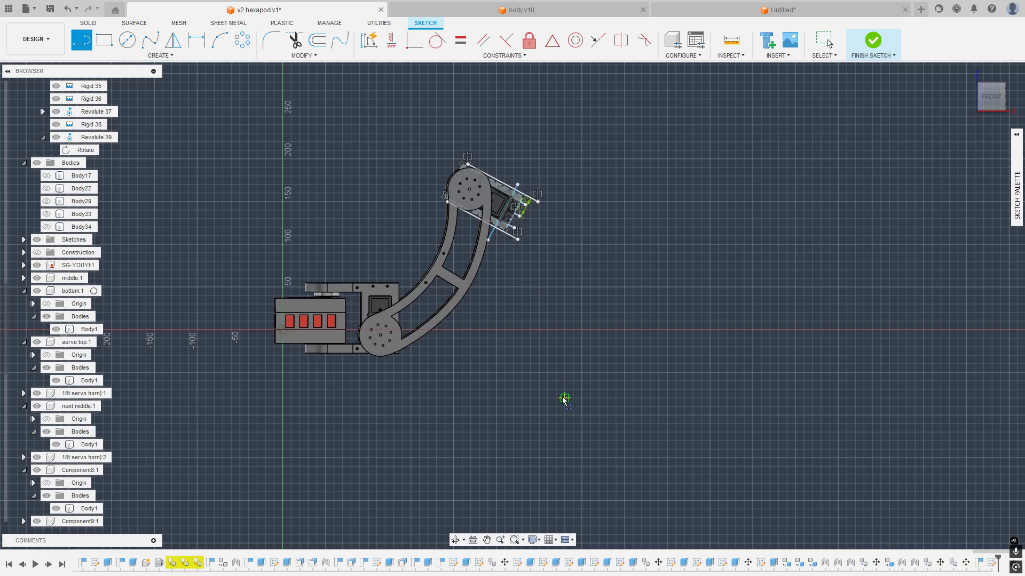
pyautogui.click(582, 390)
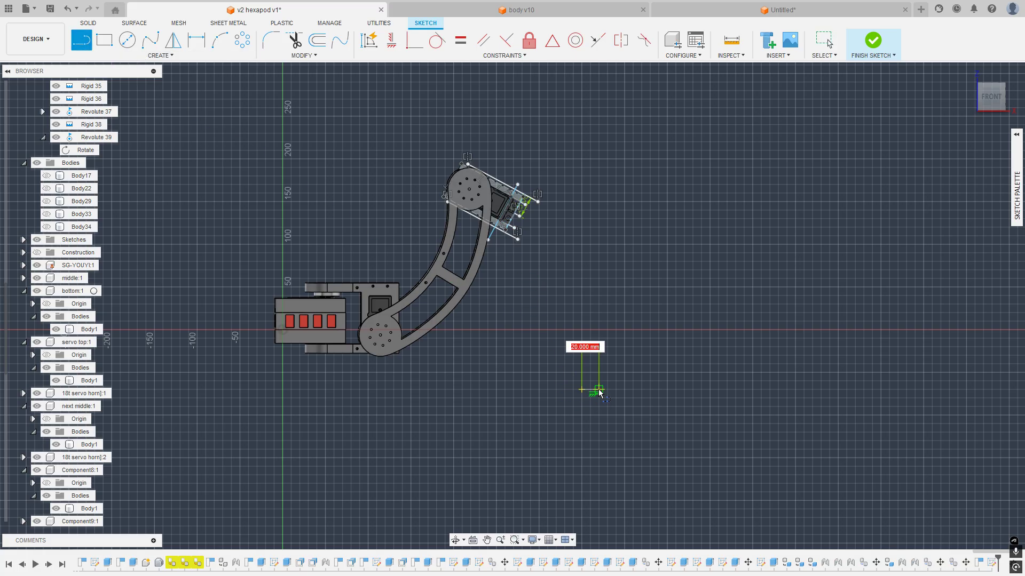
pyautogui.click(599, 389)
pyautogui.press('Escape')
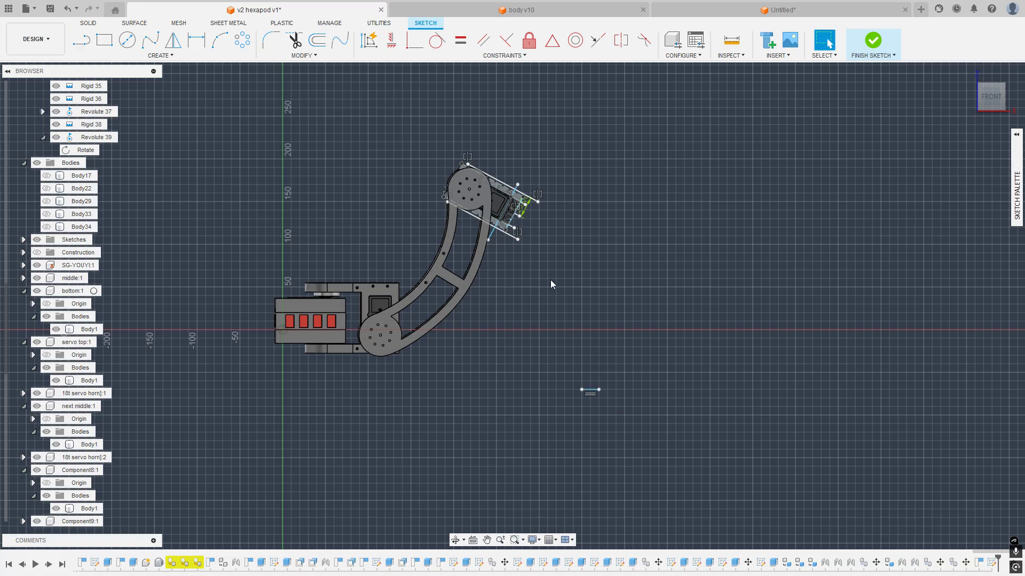
# Step: Draw the inner spline from the outer end of the lower side line through one curved midpoint to the foot line's near end
pyautogui.click(150, 40)
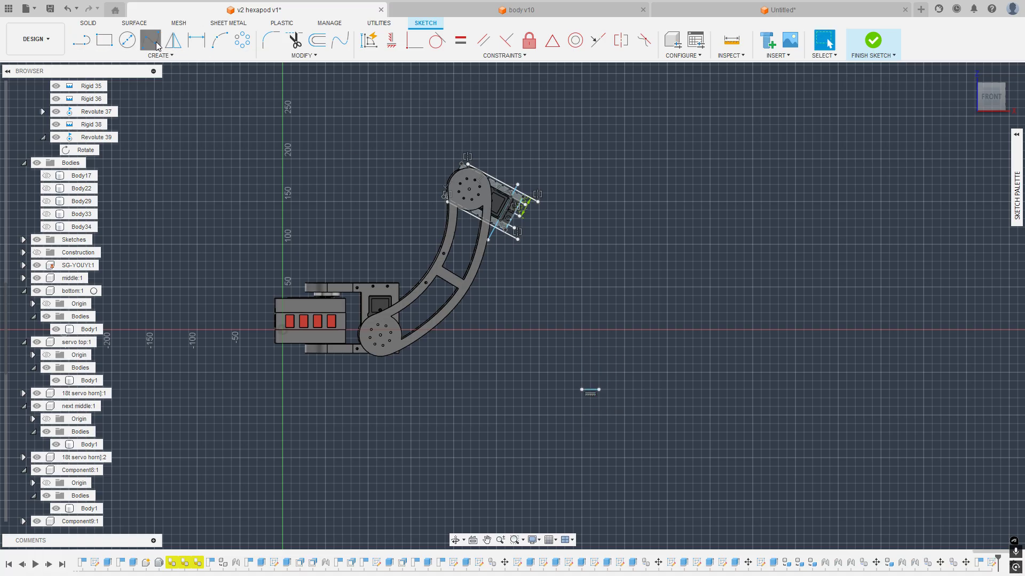
pyautogui.click(518, 240)
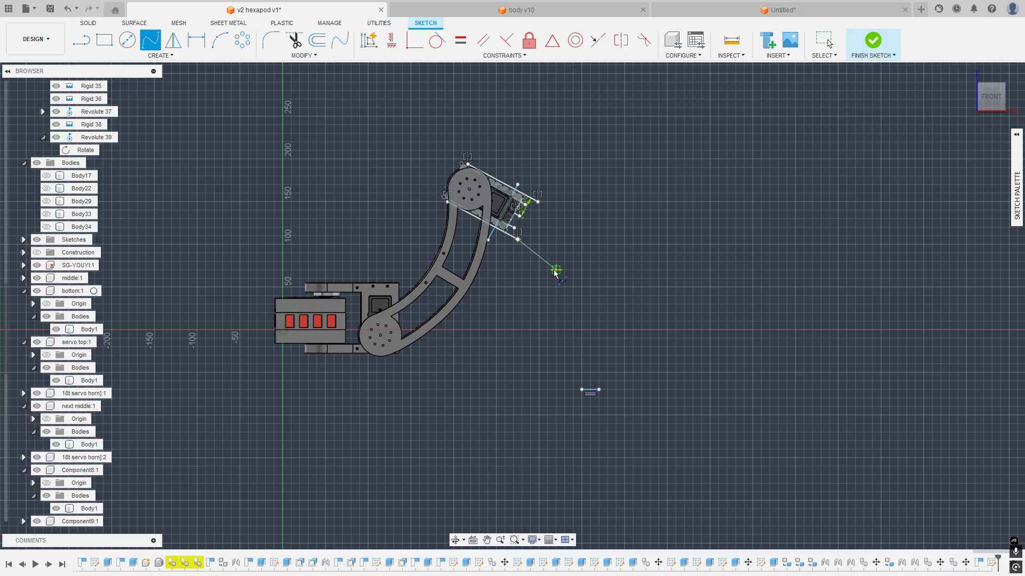
pyautogui.click(556, 270)
pyautogui.click(582, 389)
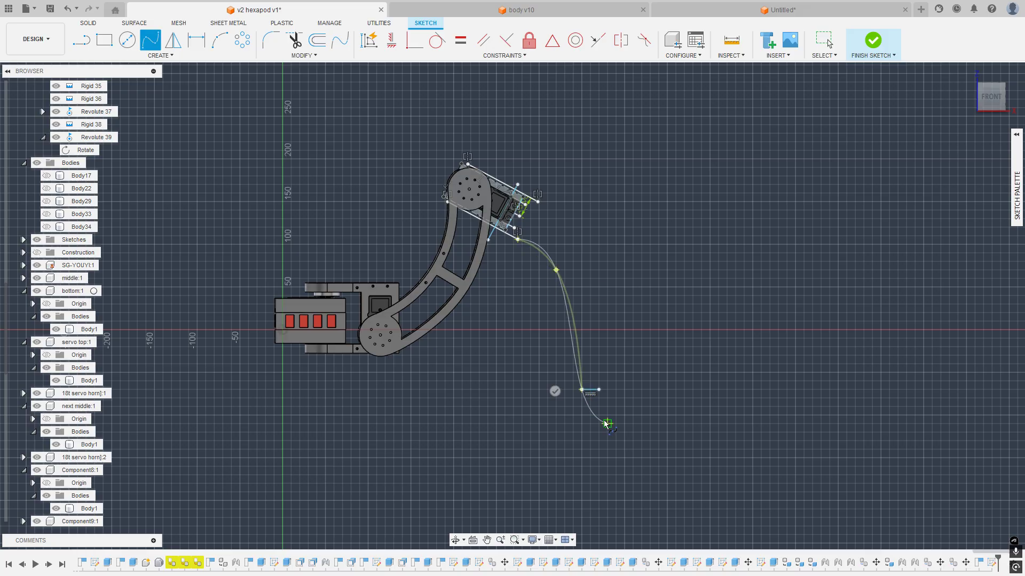
pyautogui.click(583, 413)
pyautogui.click(555, 391)
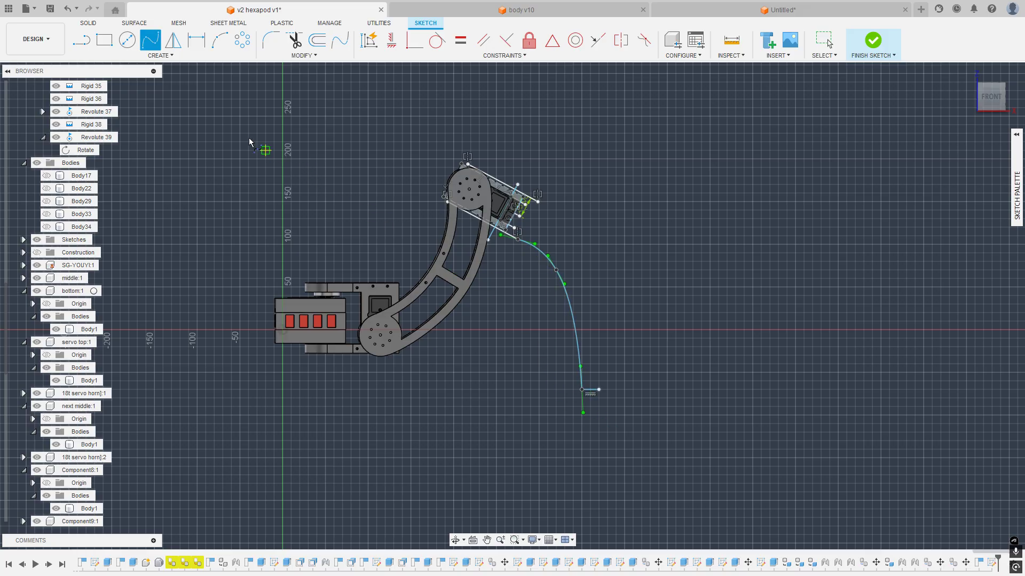
# Step: Draw the outer spline from the outer end of the upper side line through one midpoint to the foot line's far end
pyautogui.click(539, 202)
pyautogui.click(582, 228)
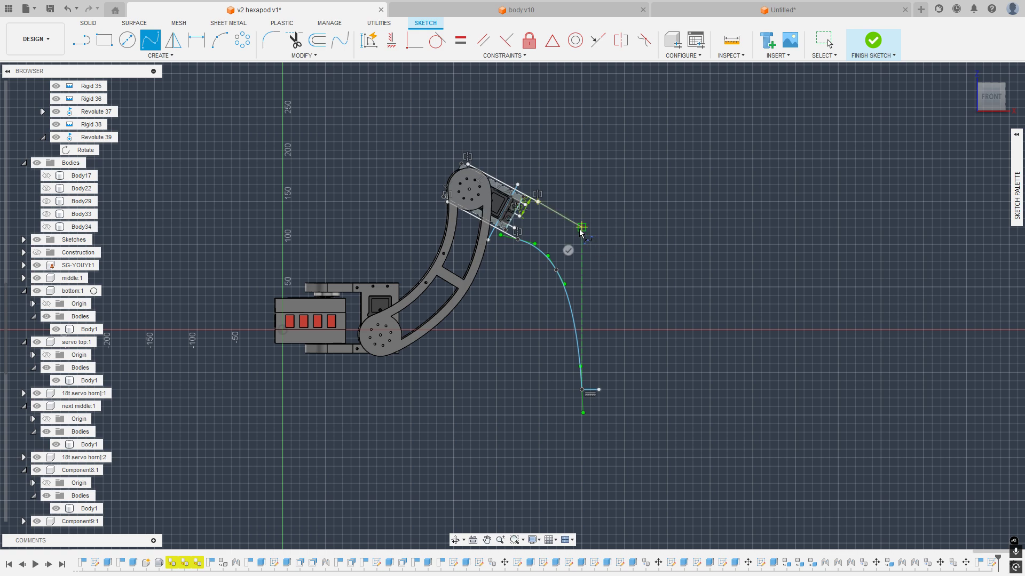
pyautogui.click(599, 389)
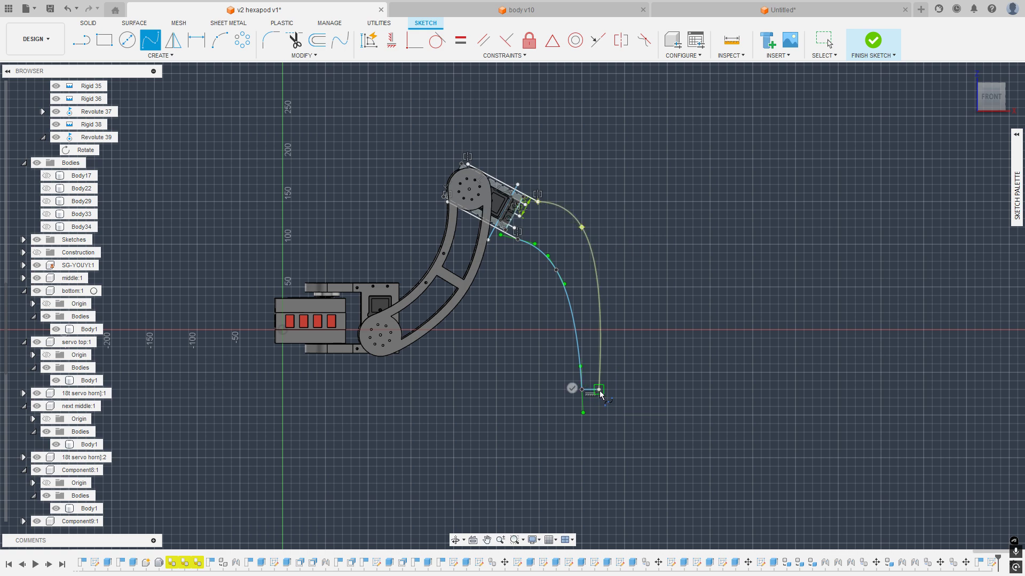
pyautogui.click(572, 387)
pyautogui.press('Escape')
# Step: Reshape the curved leg outline by moving the outer spline's middle fit point inward, so the leg tapers smoothly toward the foot
pyautogui.moveTo(582, 228); pyautogui.dragTo(577, 245)
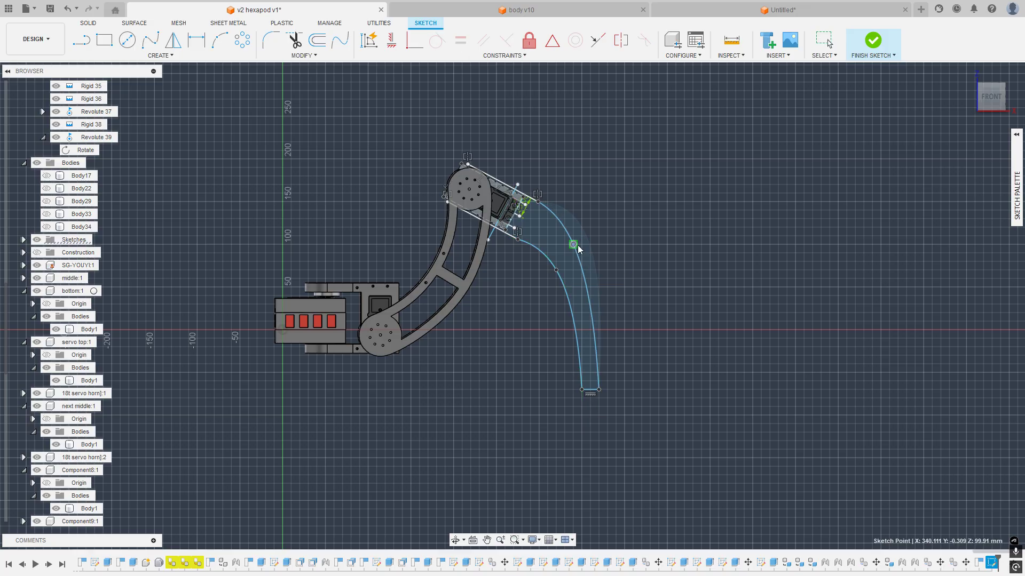
pyautogui.scroll(-3, 527, 257)
pyautogui.click(542, 258)
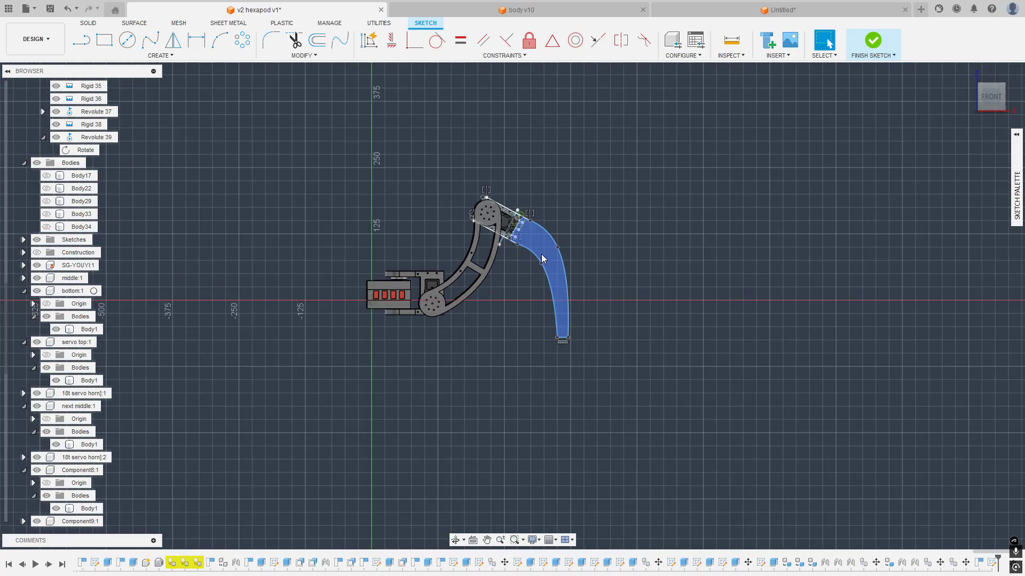
pyautogui.scroll(5, 543, 254)
pyautogui.press('Escape')
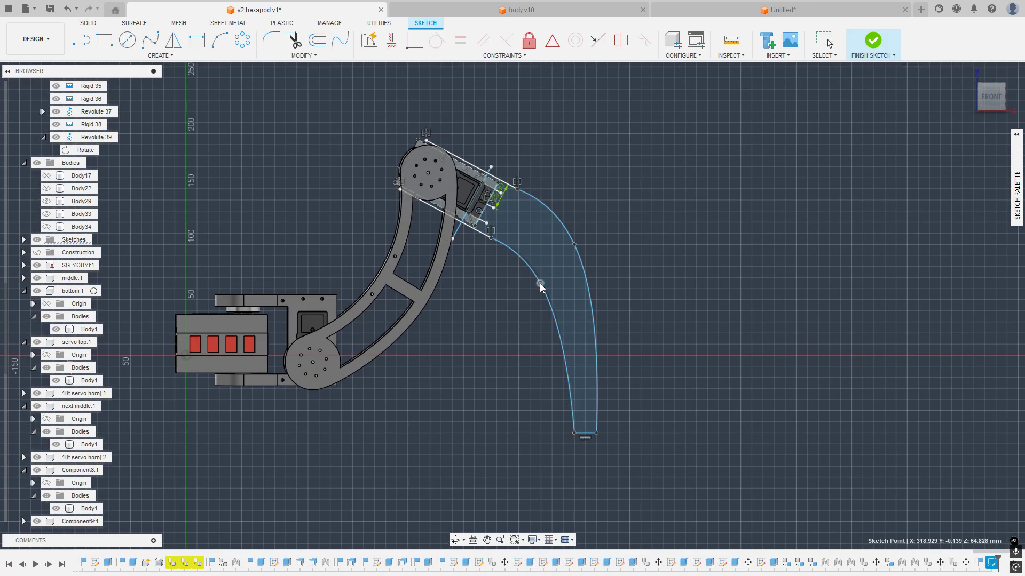
# Step: Adjust the inner spline's tangent handle at its servo end so the curve continues in the direction of the lower side line
pyautogui.scroll(3, 497, 244)
pyautogui.click(512, 239)
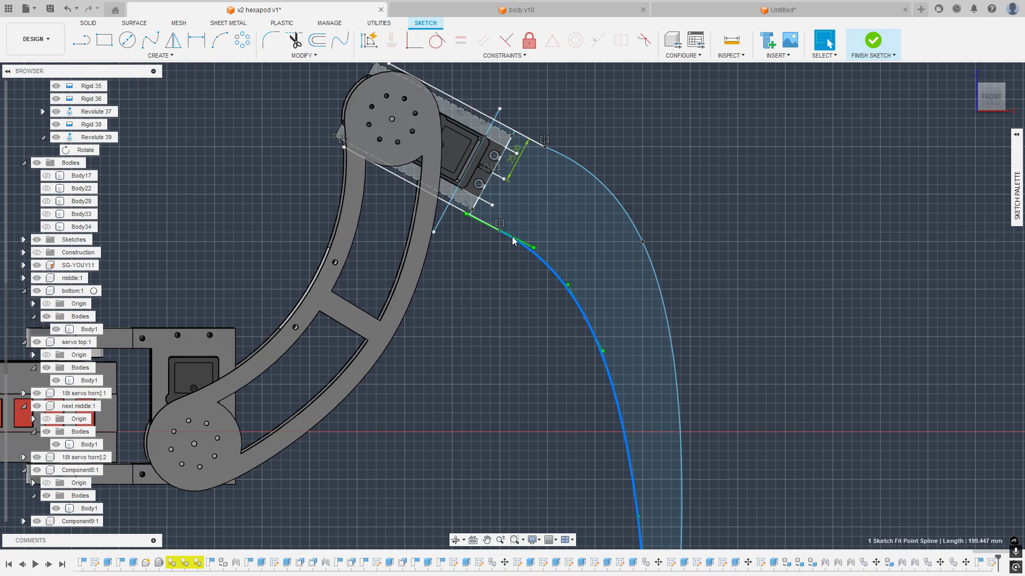
pyautogui.scroll(5, 502, 246)
pyautogui.moveTo(395, 151); pyautogui.dragTo(405, 151)
# Step: Align the outer spline's tangent handle at its servo end with the upper side line for a smooth transition
pyautogui.scroll(-3, 438, 236)
pyautogui.moveTo(695, 172)
pyautogui.mouseDown(button='middle')
pyautogui.moveTo(676, 238)
pyautogui.moveTo(672, 323)
pyautogui.mouseUp(button='middle')
pyautogui.click(673, 323)
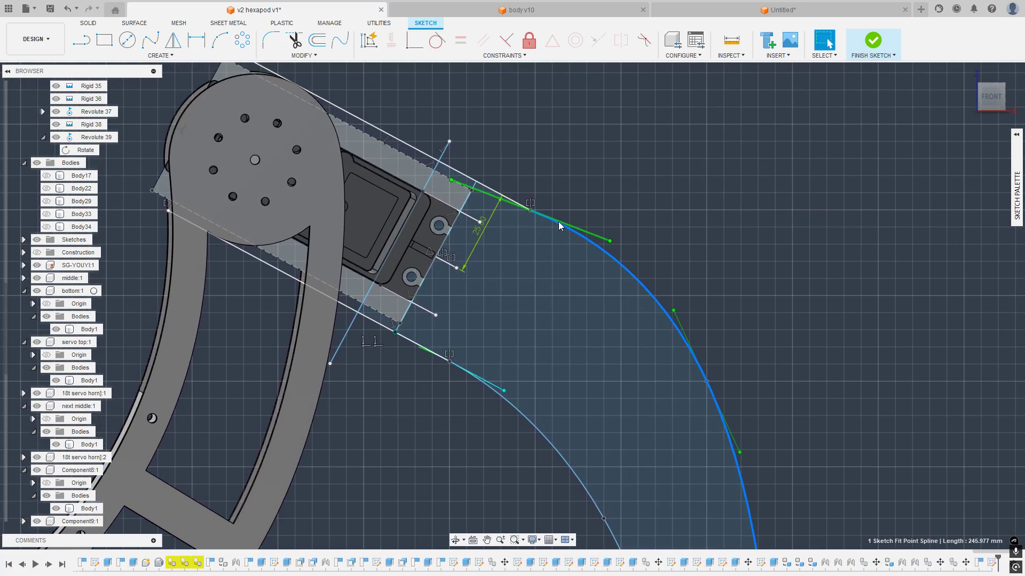
pyautogui.click(455, 180)
pyautogui.scroll(-5, 648, 187)
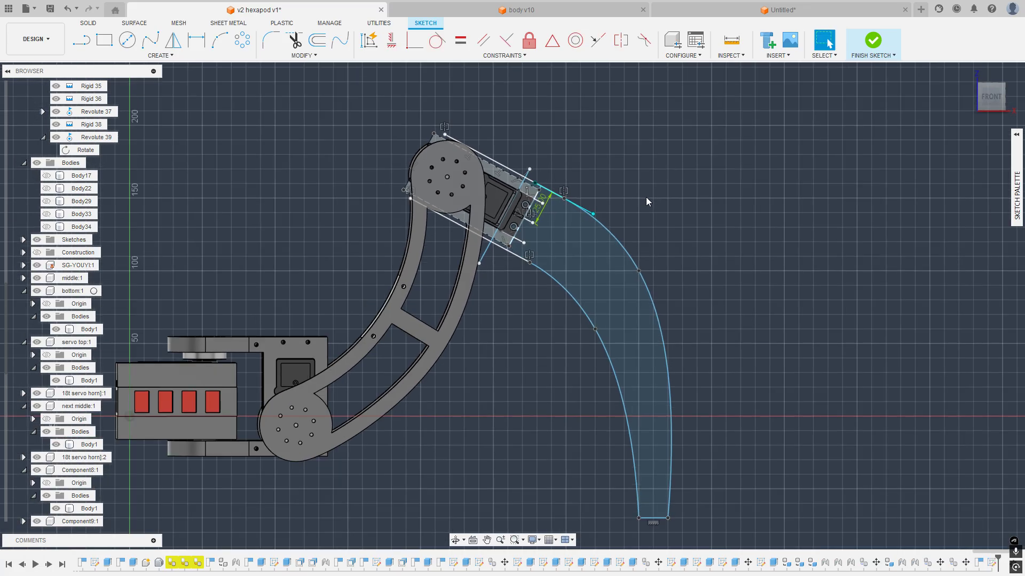
# Step: Measure the distance from the upper joint's centre hole to the foot line at the lower tip of the curved leg profile
pyautogui.scroll(-2, 646, 202)
pyautogui.scroll(-2, 668, 284)
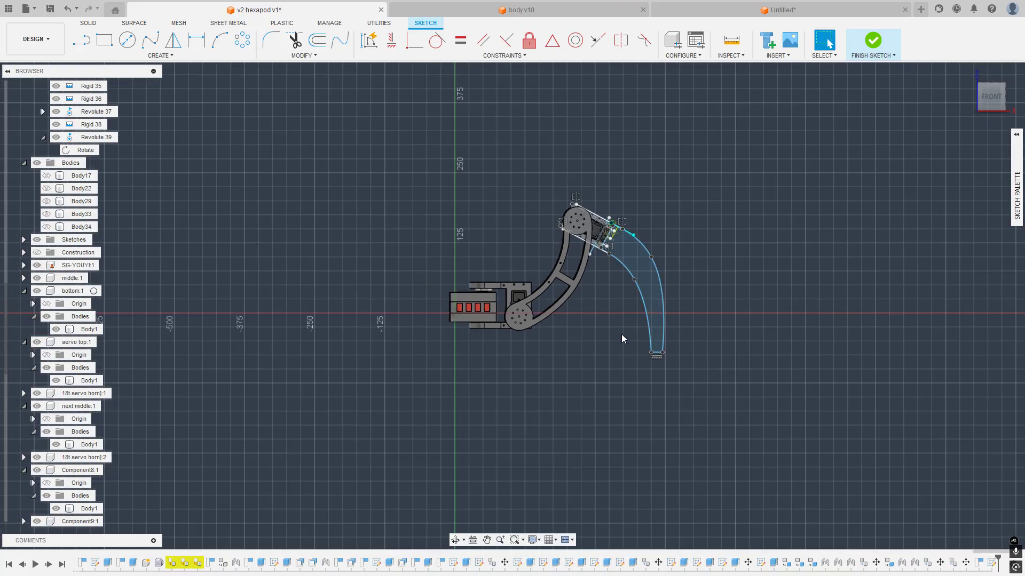
pyautogui.scroll(3, 632, 316)
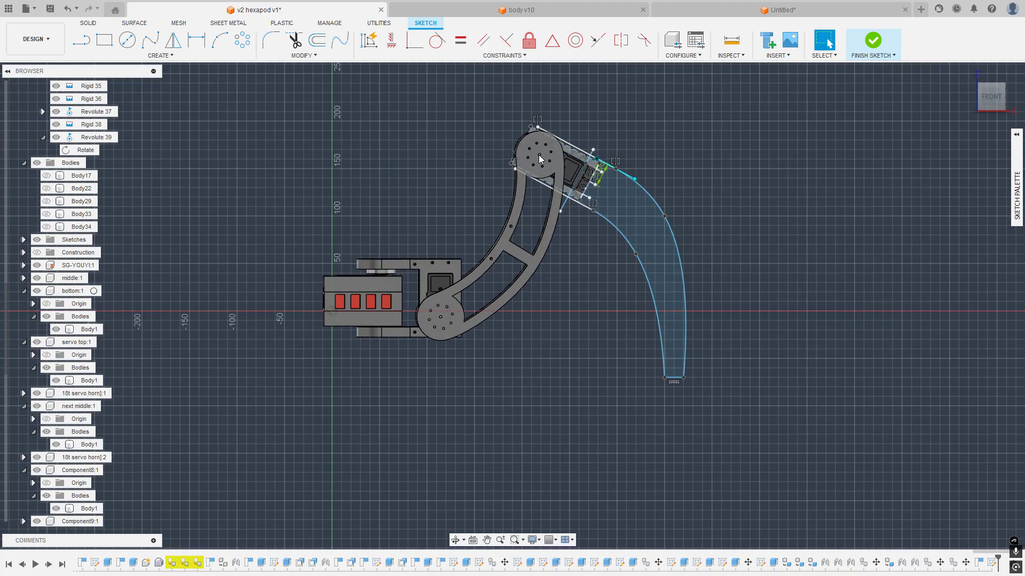
pyautogui.press('i')
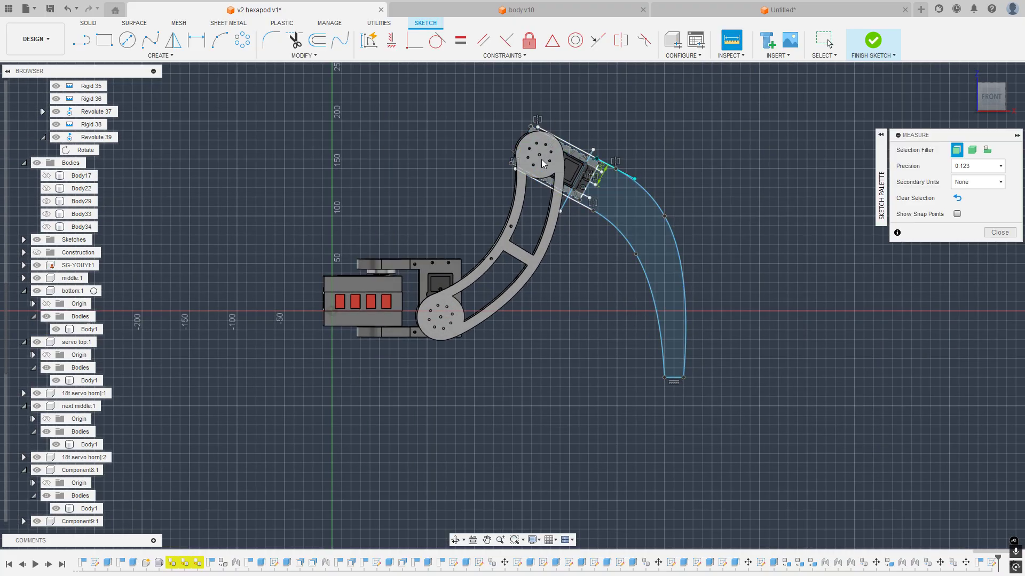
pyautogui.scroll(5, 540, 156)
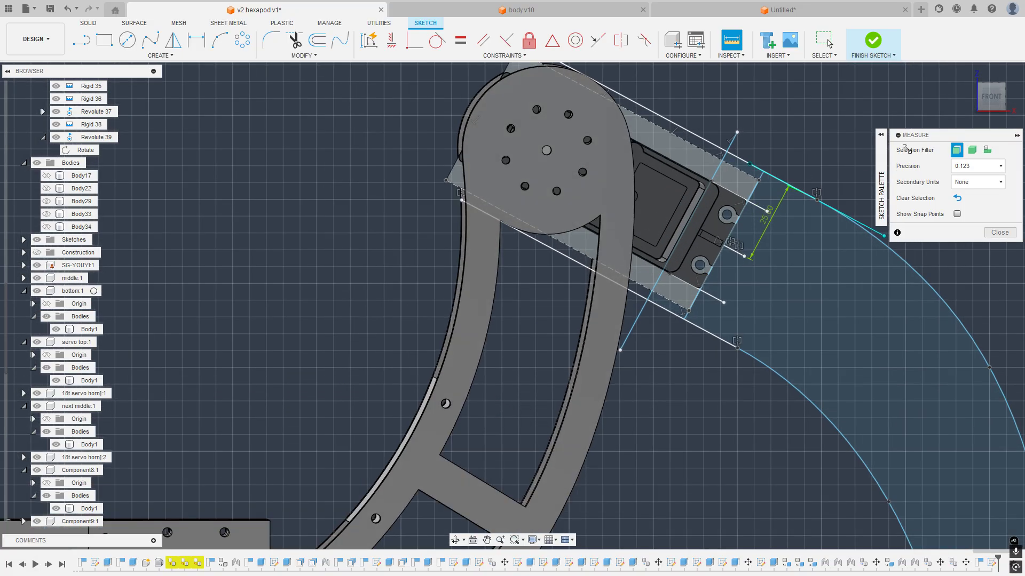
pyautogui.click(548, 150)
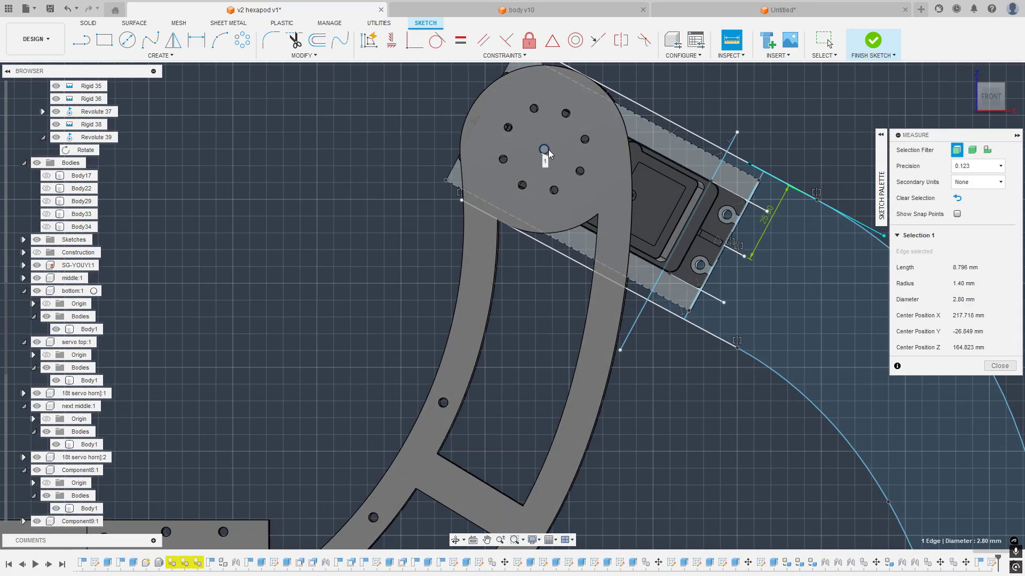
pyautogui.scroll(-3, 548, 150)
pyautogui.moveTo(710, 244); pyautogui.dragTo(548, 66, button='middle')
pyautogui.click(660, 419)
pyautogui.scroll(-2, 676, 364)
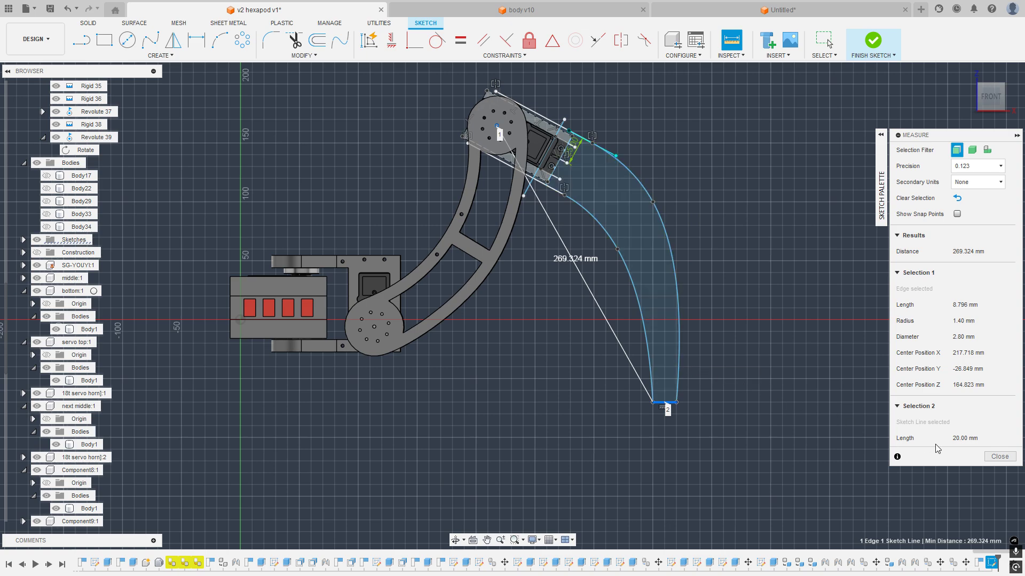
pyautogui.click(1000, 456)
# Step: Move the foot line of the curved leg profile downward to about 293 mm from the upper joint's centre hole
pyautogui.scroll(-2, 699, 322)
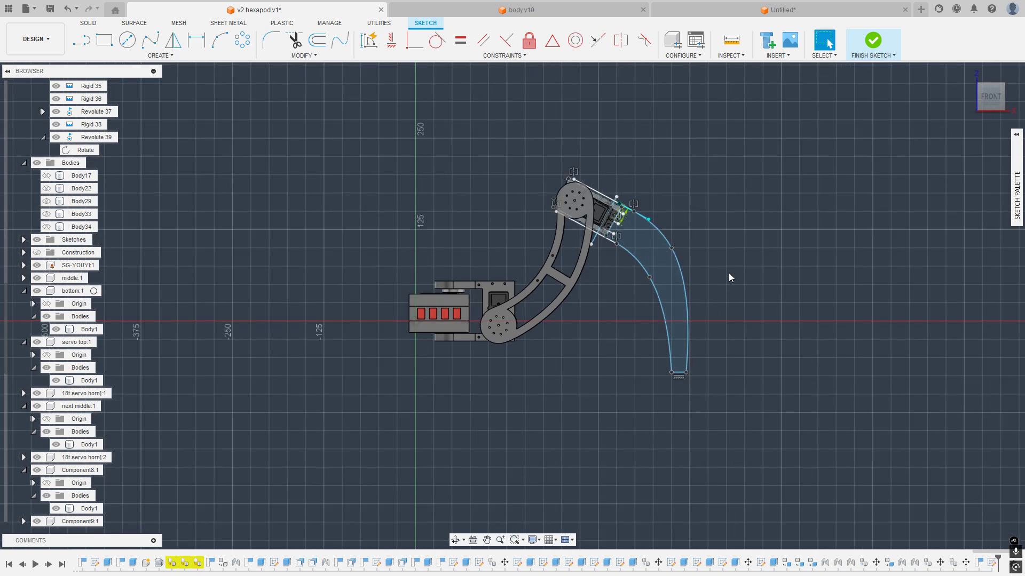
pyautogui.scroll(3, 686, 373)
pyautogui.click(687, 425)
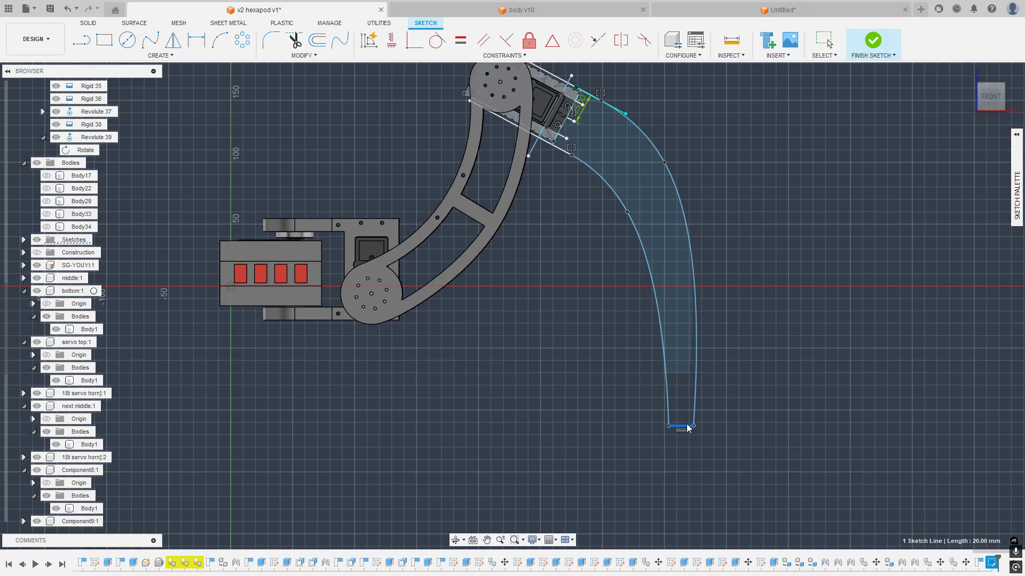
pyautogui.scroll(-2, 735, 299)
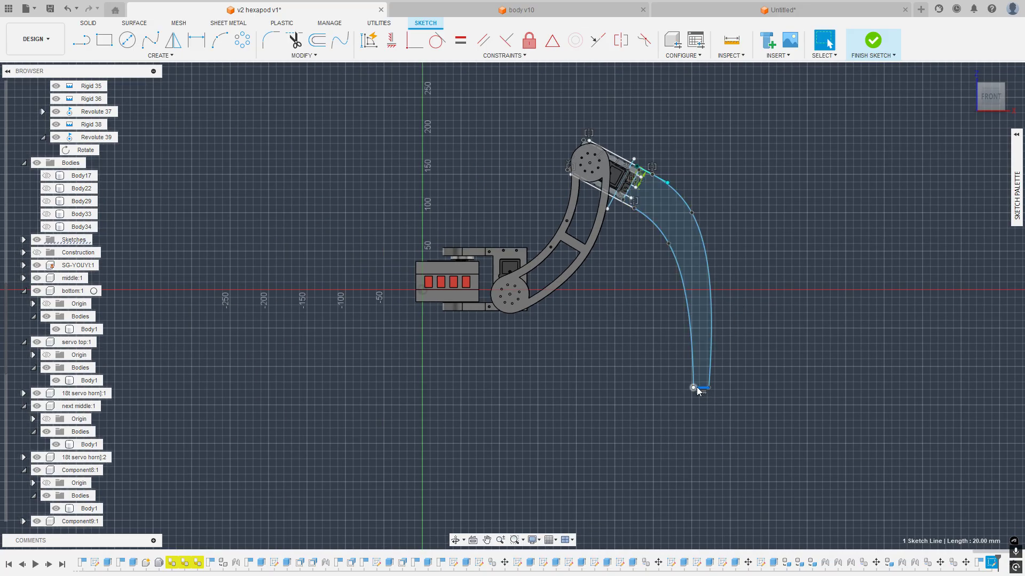
pyautogui.moveTo(704, 388)
pyautogui.mouseDown()
pyautogui.moveTo(706, 354)
pyautogui.moveTo(704, 363)
pyautogui.mouseUp()
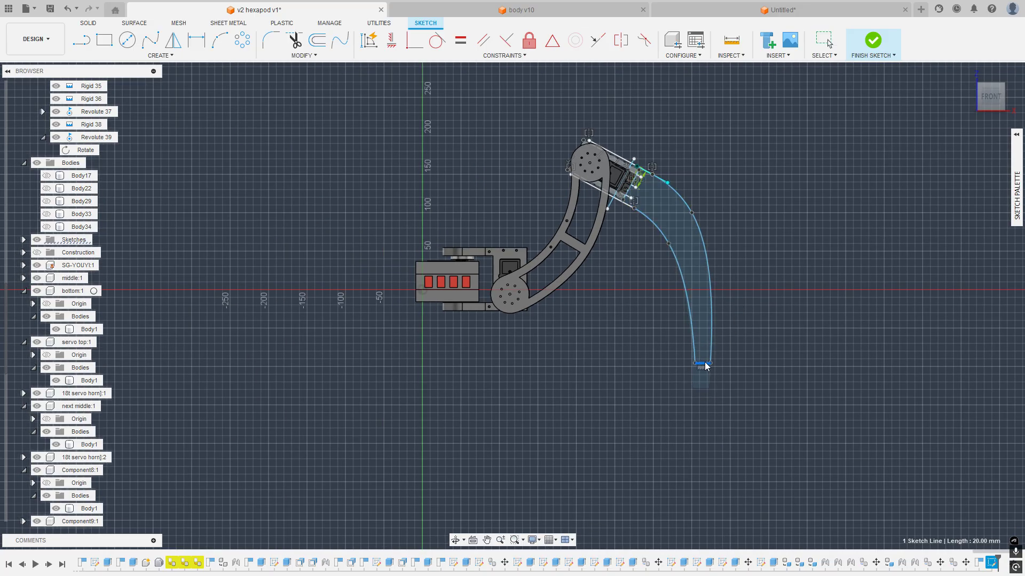
pyautogui.click(768, 313)
pyautogui.moveTo(747, 260); pyautogui.dragTo(711, 287, button='middle')
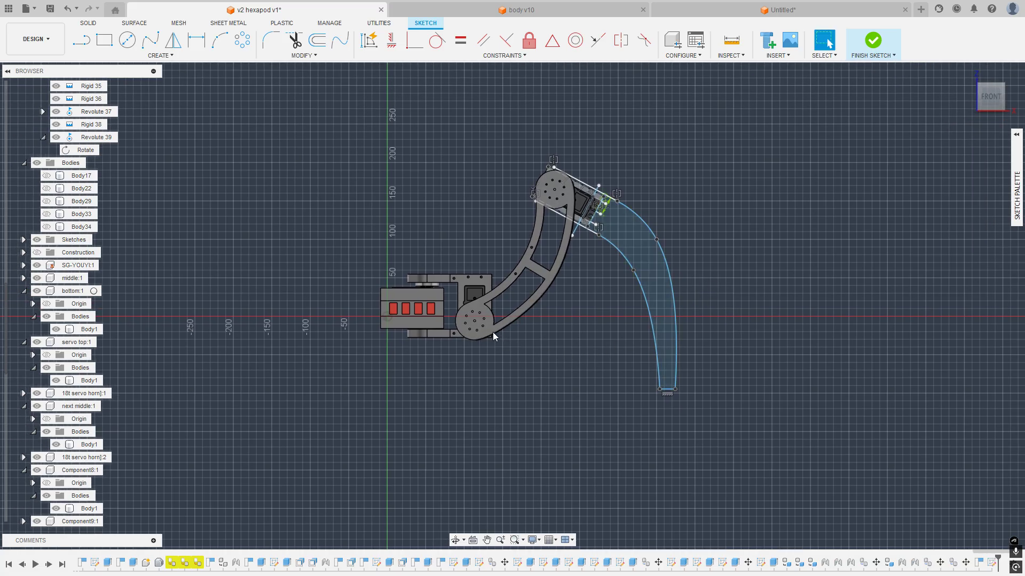
# Step: Measure the distance from the upper joint's centre hole to the repositioned foot line
pyautogui.press('i')
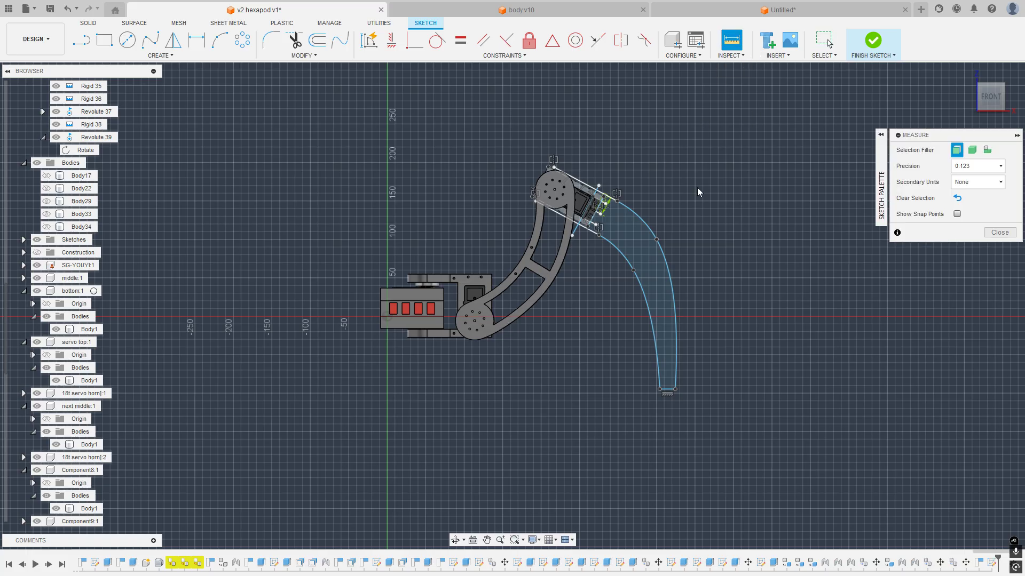
pyautogui.scroll(3, 698, 192)
pyautogui.scroll(5, 434, 188)
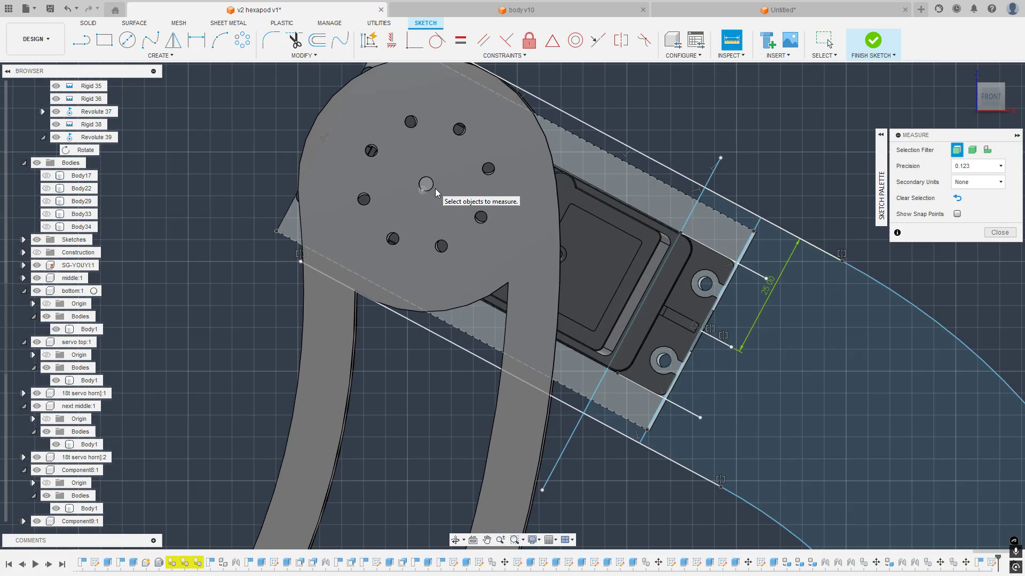
pyautogui.click(424, 184)
pyautogui.scroll(-4, 475, 205)
pyautogui.moveTo(617, 261); pyautogui.dragTo(549, 86, button='middle')
pyautogui.scroll(3, 723, 427)
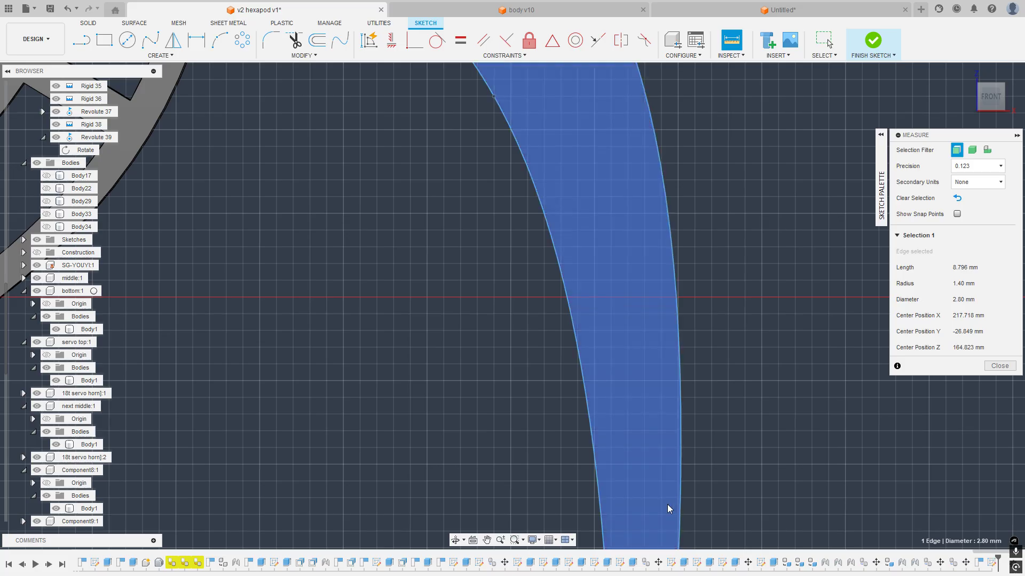
pyautogui.moveTo(653, 454); pyautogui.dragTo(610, 302, button='middle')
pyautogui.click(598, 462)
pyautogui.scroll(-4, 599, 467)
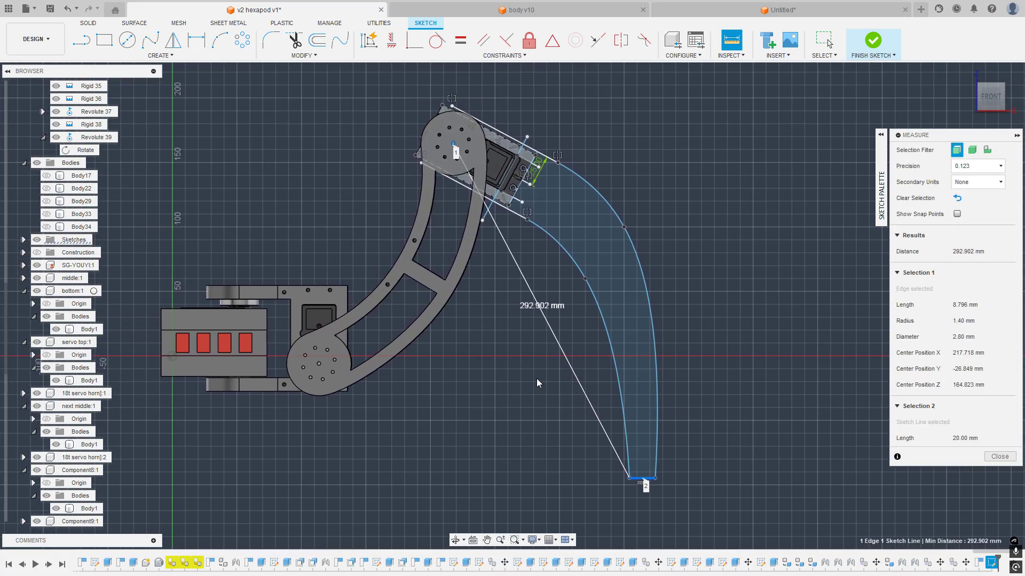
pyautogui.click(536, 377)
# Step: Measure the distance between the centre holes of the curved link's upper and lower joints
pyautogui.moveTo(484, 236); pyautogui.dragTo(526, 259, button='middle')
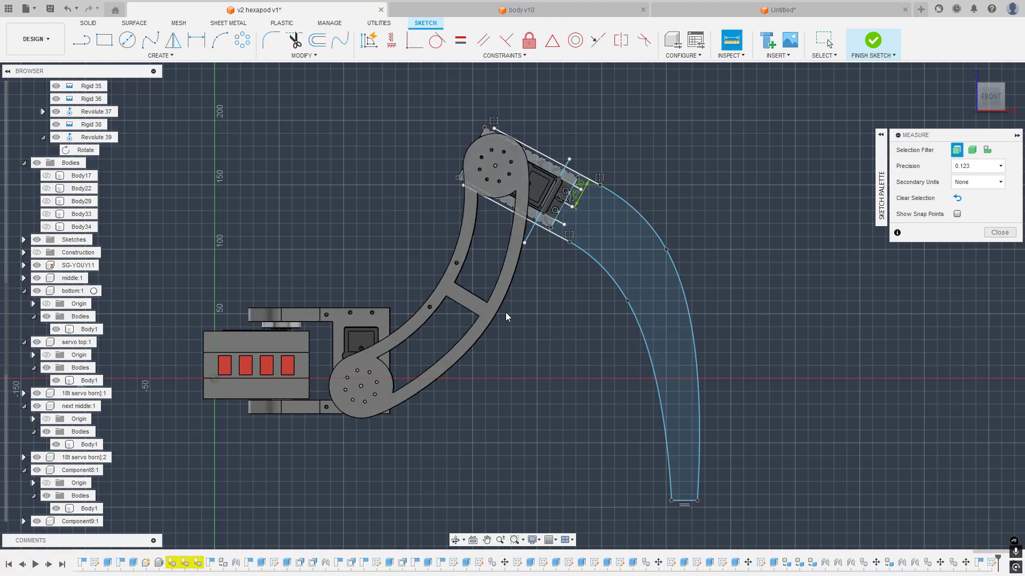
pyautogui.scroll(4, 495, 165)
pyautogui.click(497, 165)
pyautogui.moveTo(497, 197); pyautogui.dragTo(622, 33, button='middle')
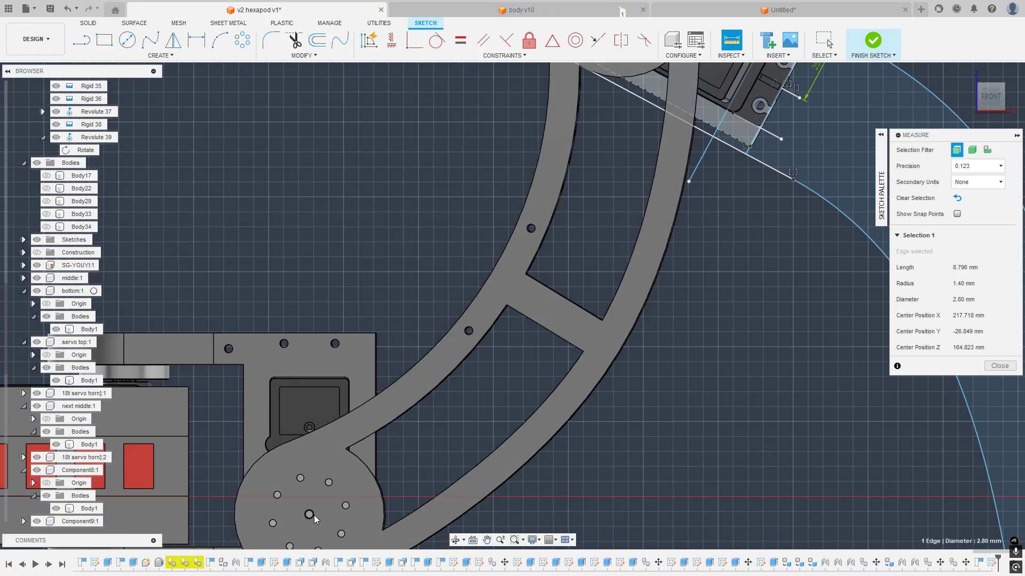
pyautogui.click(310, 514)
pyautogui.scroll(-2, 507, 430)
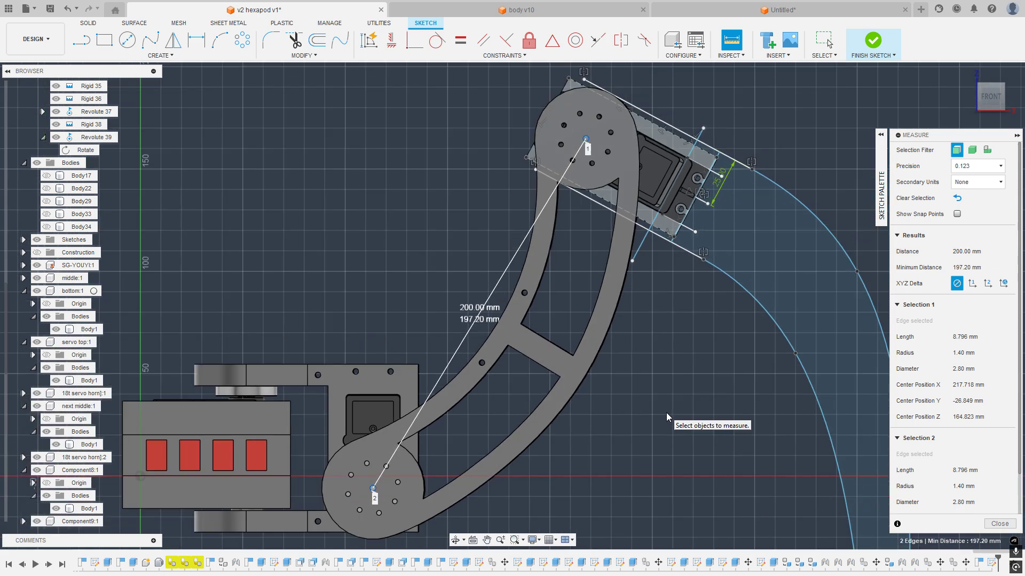
pyautogui.click(666, 412)
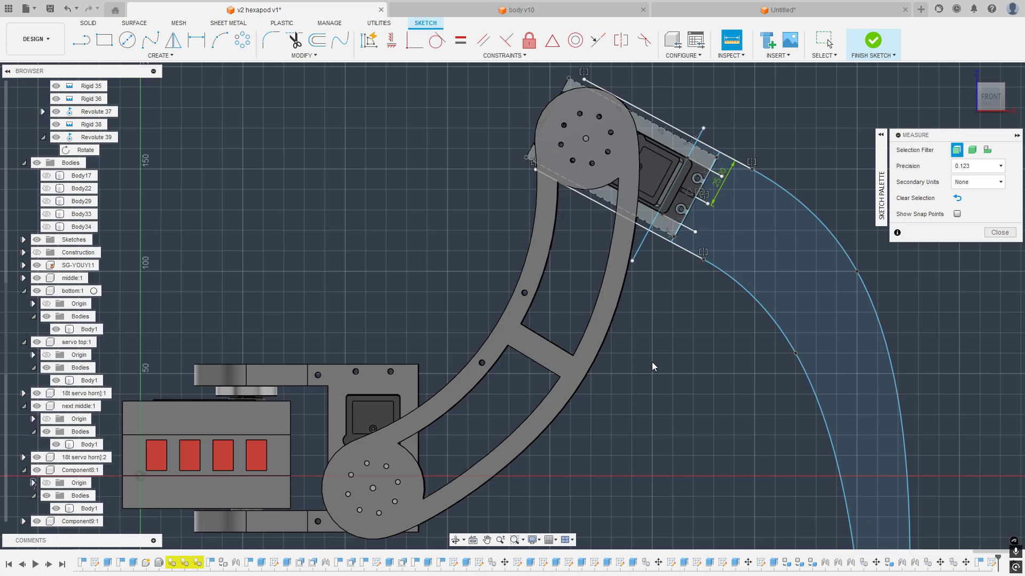
# Step: Measure the distance from the lower joint's centre to the far side edge of the housing with the red windows
pyautogui.moveTo(471, 281); pyautogui.dragTo(706, 179, button='middle')
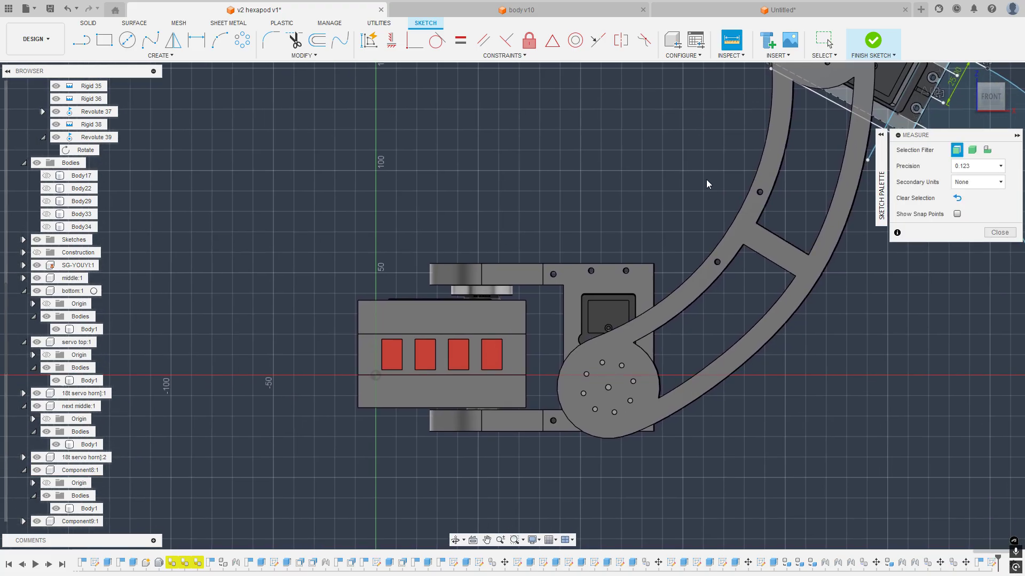
pyautogui.click(610, 387)
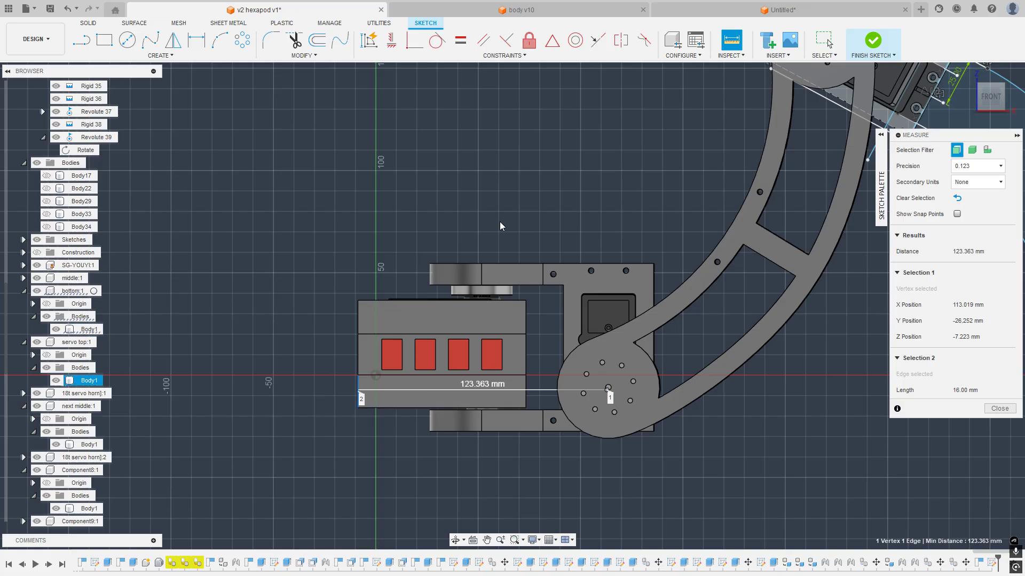
pyautogui.scroll(-5, 584, 184)
pyautogui.moveTo(466, 205); pyautogui.dragTo(380, 252, button='middle')
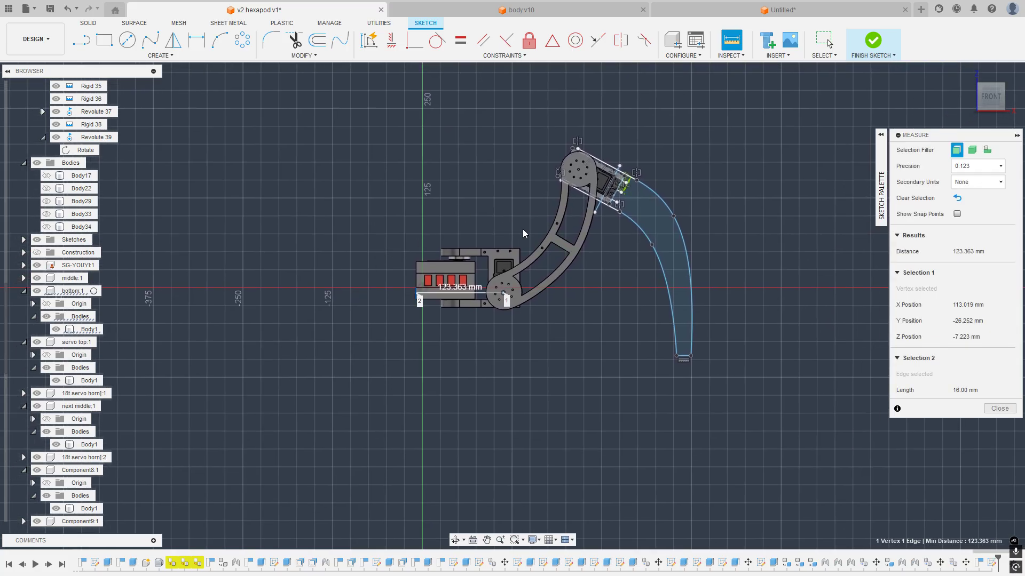
pyautogui.scroll(3, 626, 215)
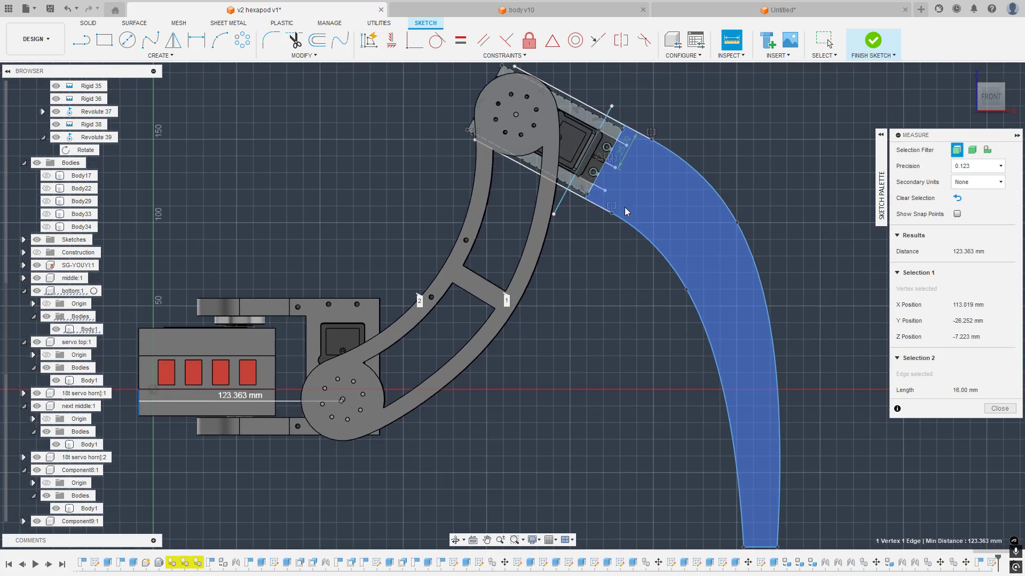
pyautogui.scroll(-1, 542, 144)
pyautogui.moveTo(654, 202)
pyautogui.mouseDown(button='middle')
pyautogui.moveTo(542, 144)
pyautogui.moveTo(496, 193)
pyautogui.mouseUp(button='middle')
pyautogui.scroll(-1, 538, 160)
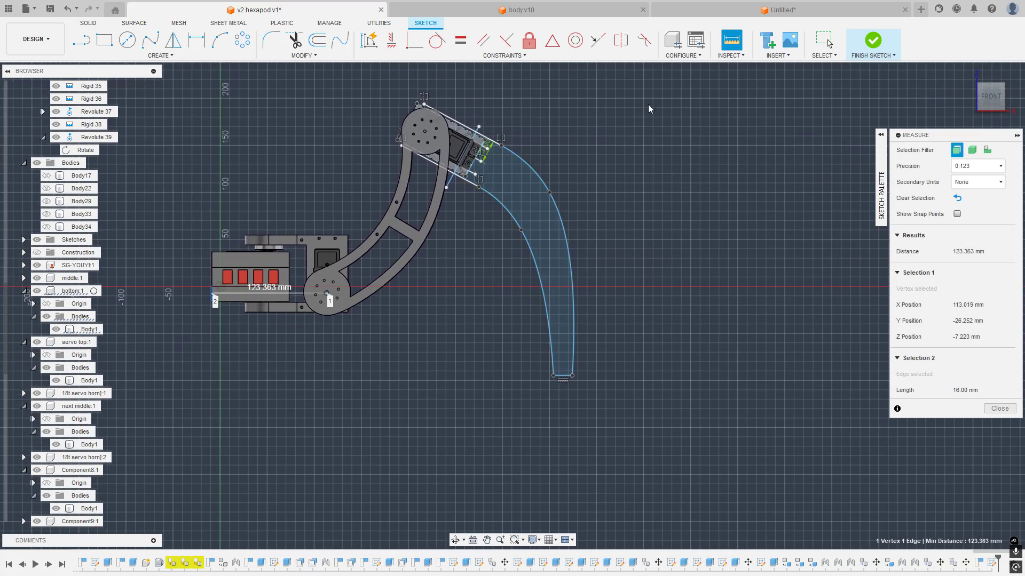
pyautogui.scroll(3, 485, 182)
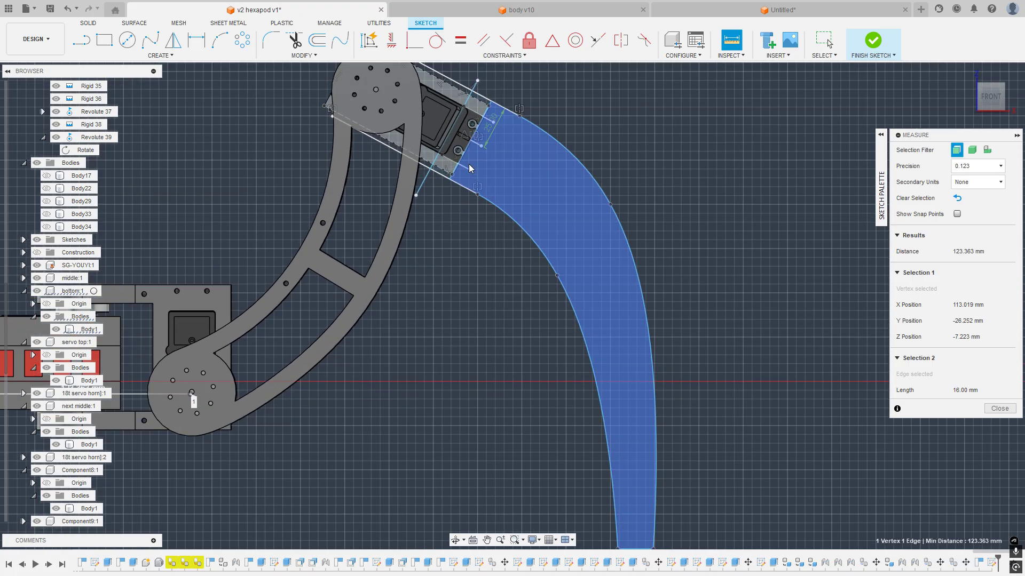
pyautogui.scroll(2, 466, 171)
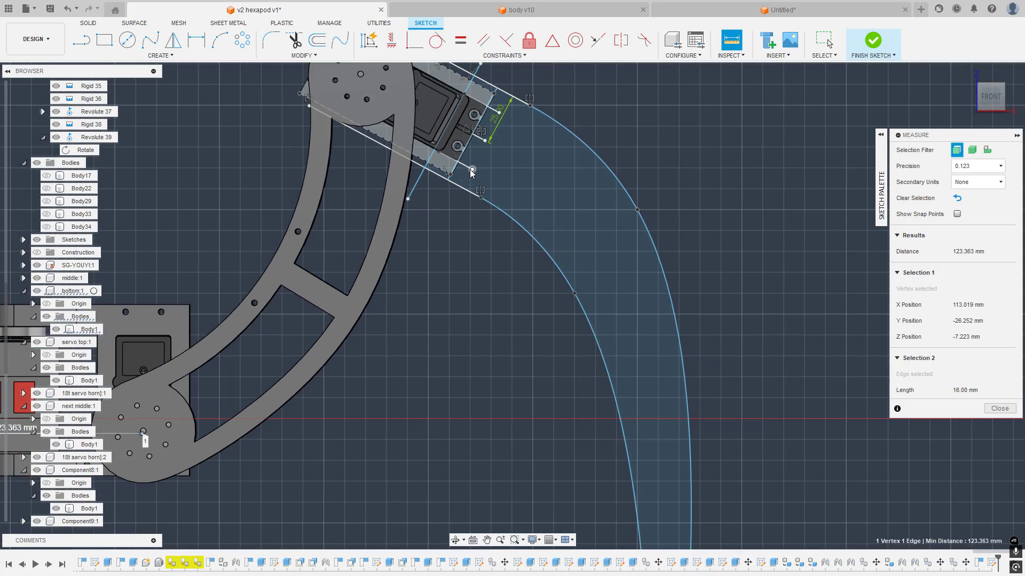
pyautogui.scroll(2, 471, 171)
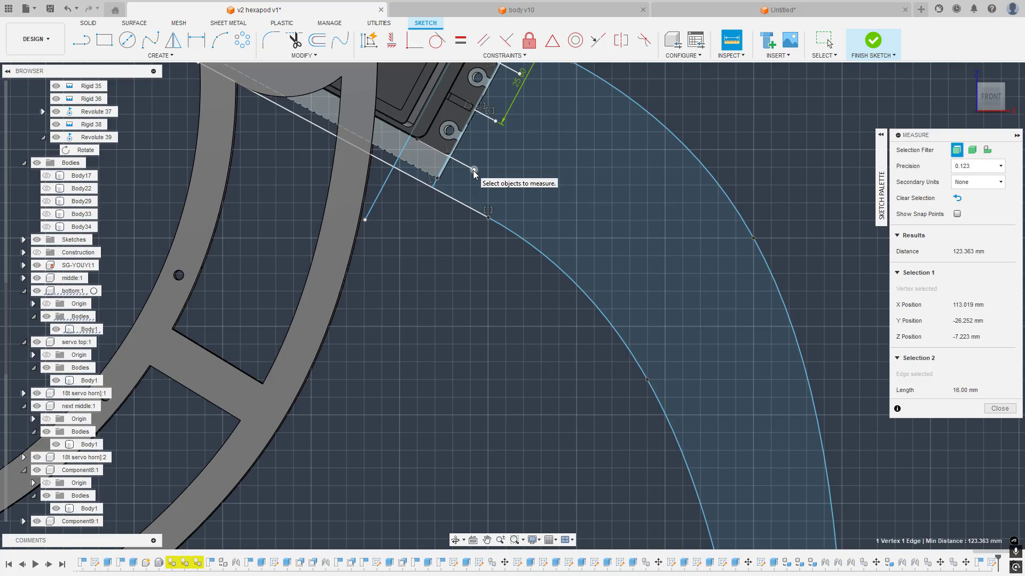
pyautogui.click(462, 164)
pyautogui.scroll(2, 481, 166)
pyautogui.moveTo(640, 153); pyautogui.dragTo(552, 254, button='middle')
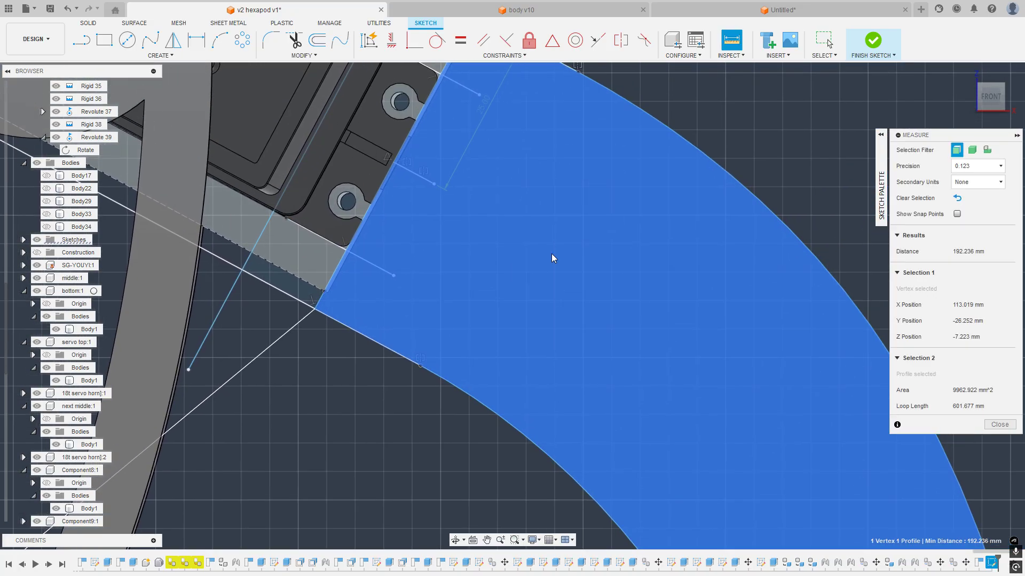
pyautogui.click(432, 283)
pyautogui.scroll(2, 386, 268)
# Step: Stop measuring and shorten the two sketch lines overhanging the servo's mounting end so their endpoints meet the leg profile's straight upper edge
pyautogui.click(1009, 237)
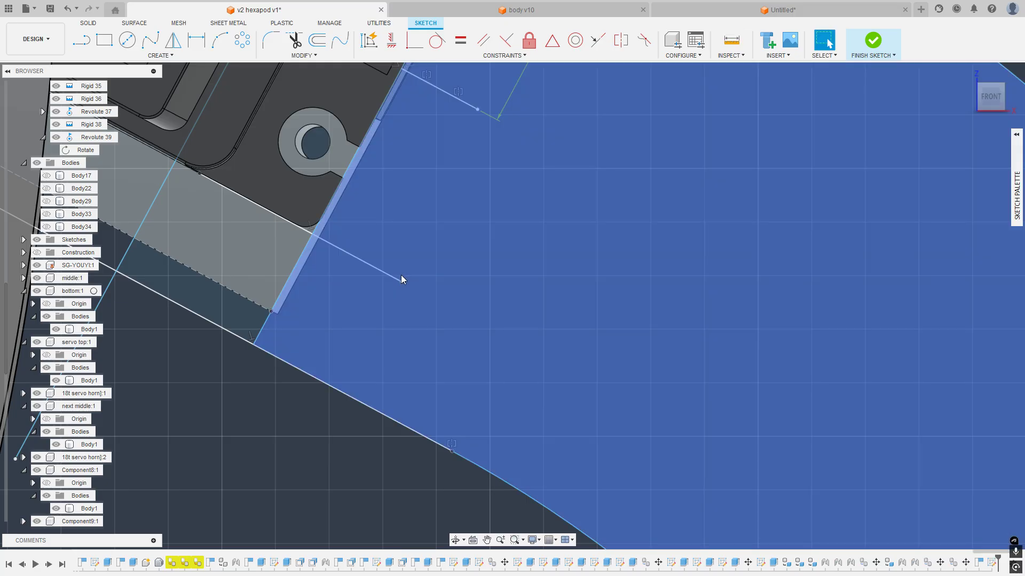
pyautogui.moveTo(402, 274)
pyautogui.mouseDown()
pyautogui.moveTo(396, 282)
pyautogui.moveTo(313, 235)
pyautogui.mouseUp()
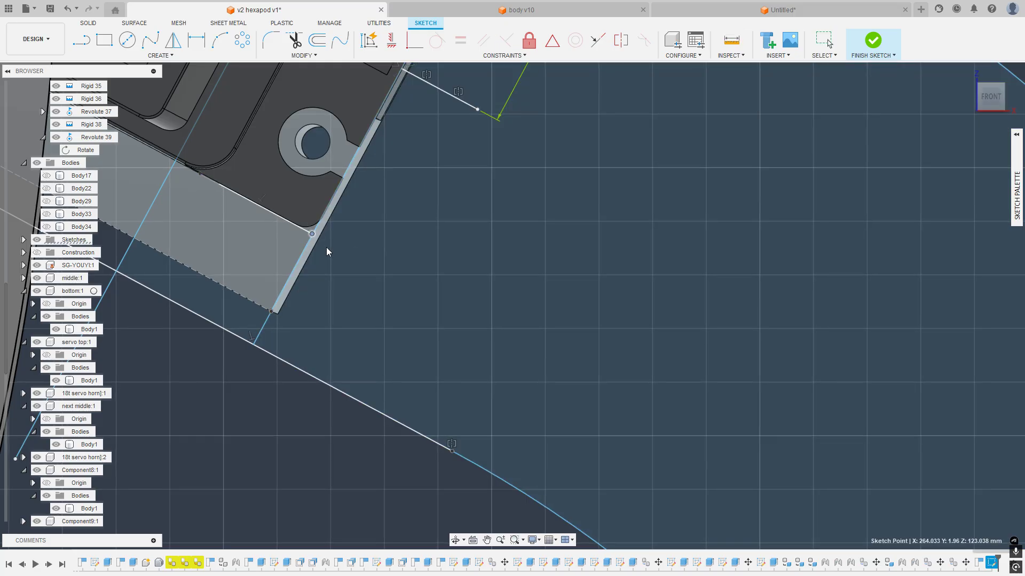
pyautogui.scroll(-2, 370, 230)
pyautogui.moveTo(364, 200); pyautogui.dragTo(430, 350, button='middle')
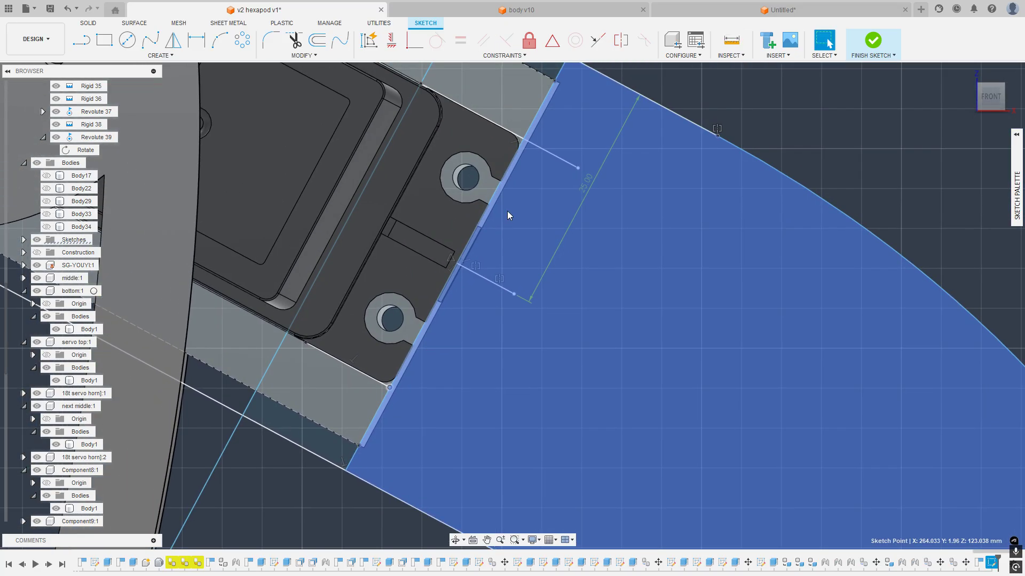
pyautogui.scroll(2, 537, 126)
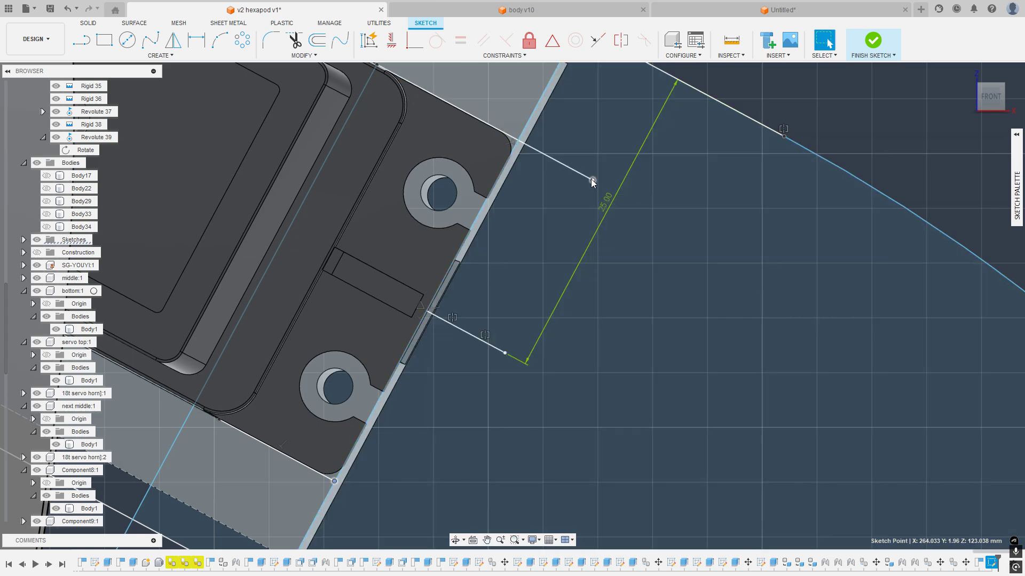
pyautogui.moveTo(594, 181); pyautogui.dragTo(536, 149)
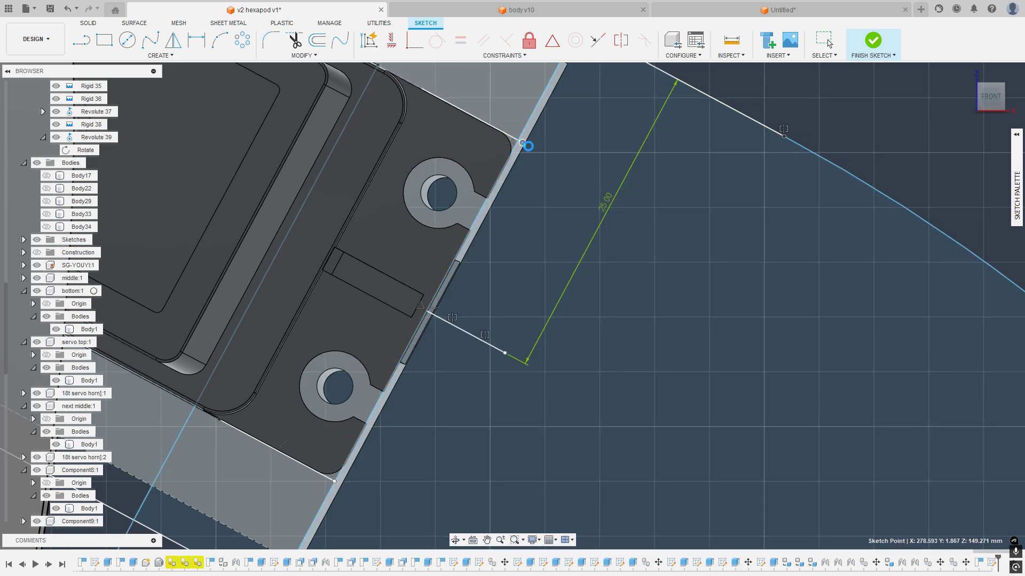
pyautogui.scroll(-6, 540, 188)
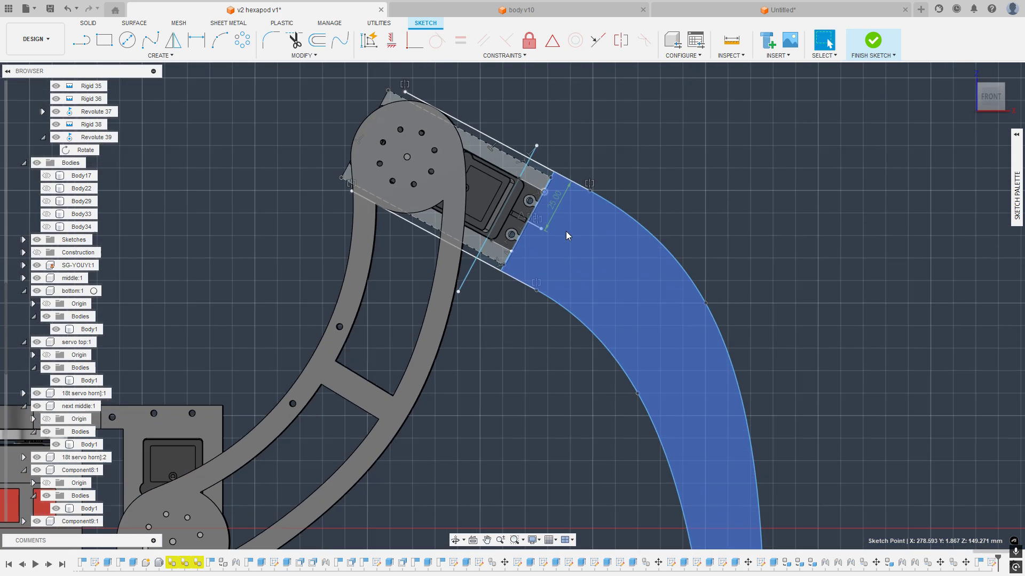
pyautogui.scroll(-1, 604, 357)
pyautogui.scroll(4, 614, 427)
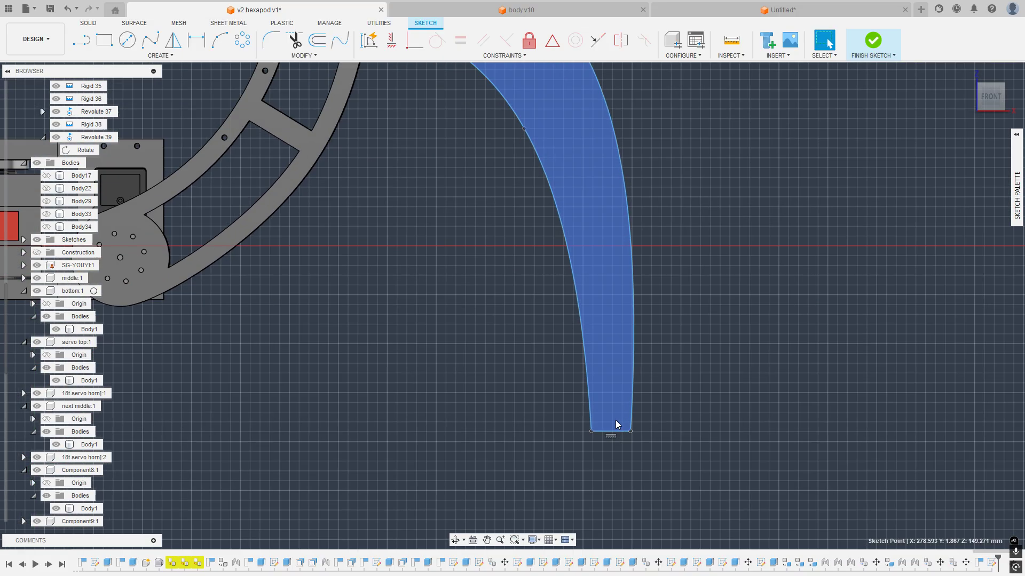
pyautogui.scroll(-3, 606, 430)
pyautogui.moveTo(598, 316); pyautogui.dragTo(601, 379, button='middle')
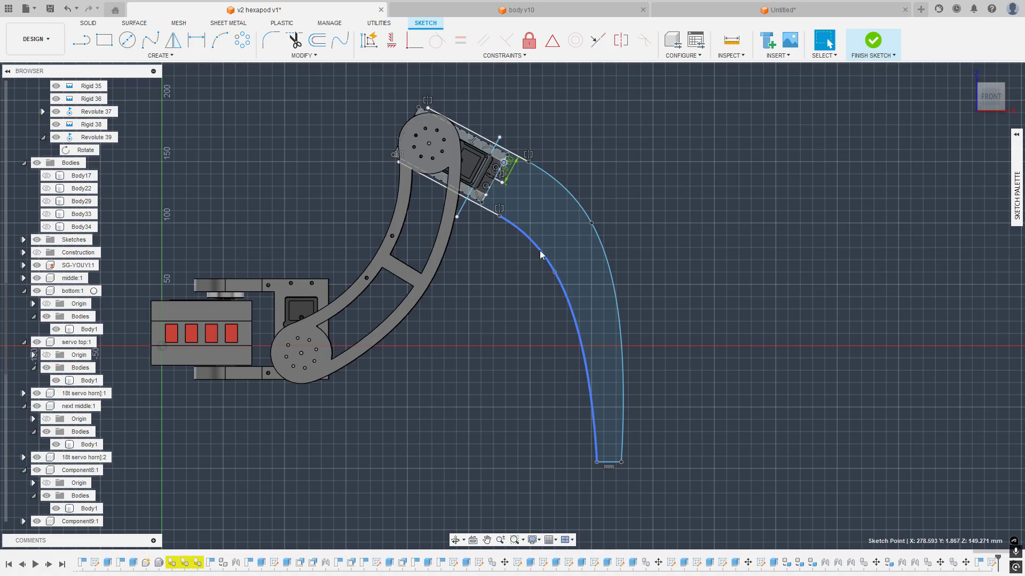
pyautogui.scroll(5, 489, 217)
pyautogui.click(530, 226)
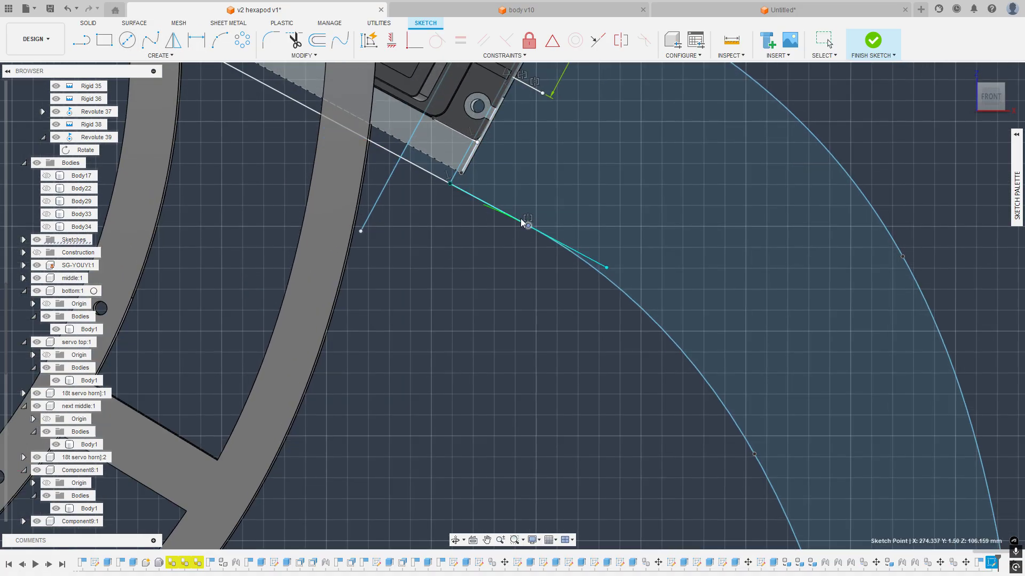
pyautogui.moveTo(483, 201); pyautogui.dragTo(483, 202)
pyautogui.hotkey('ctrl', 'z')
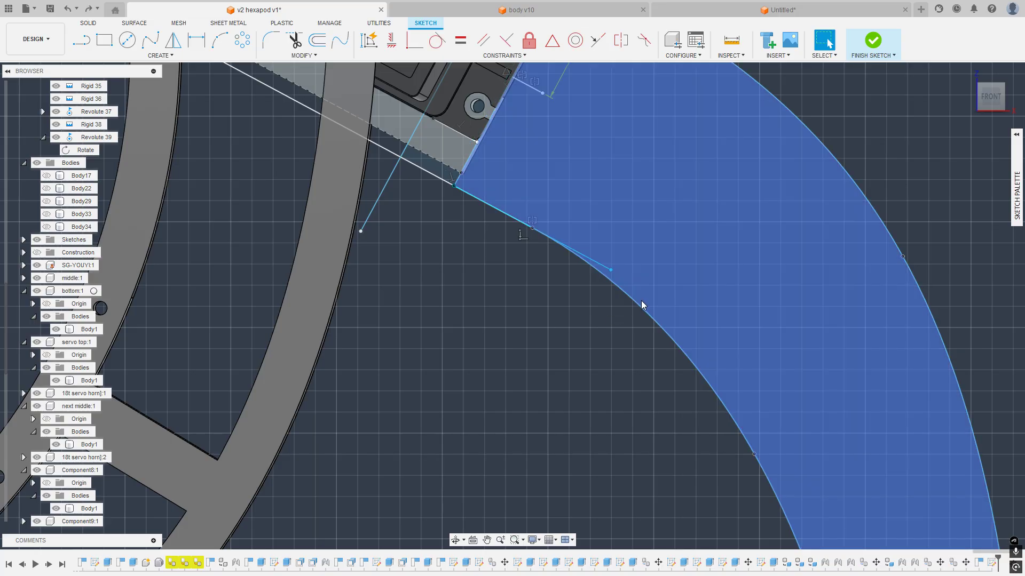
# Step: Offset the leg profile's inner curve 10 mm toward the inside of the profile
pyautogui.click(641, 307)
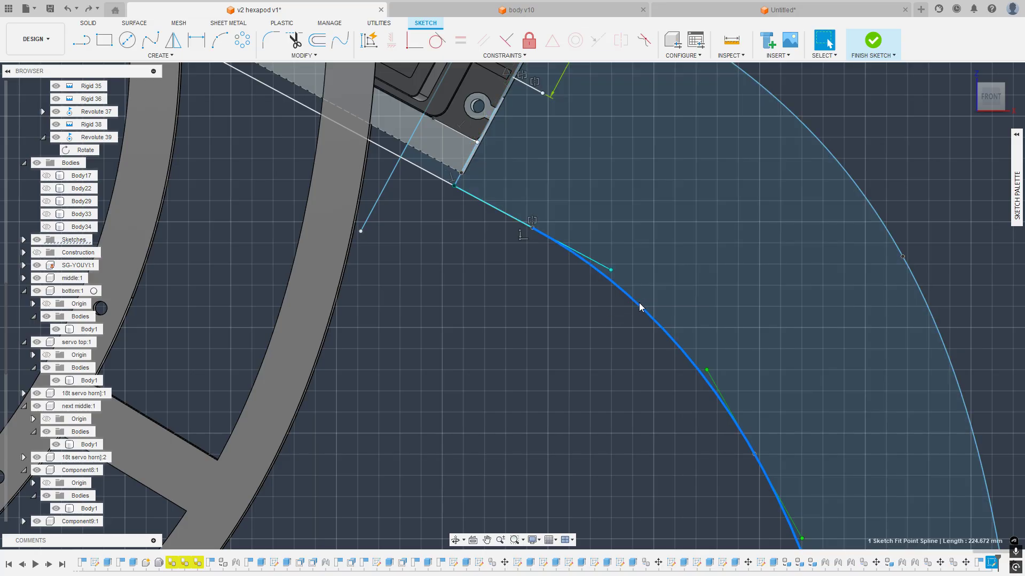
pyautogui.press('o')
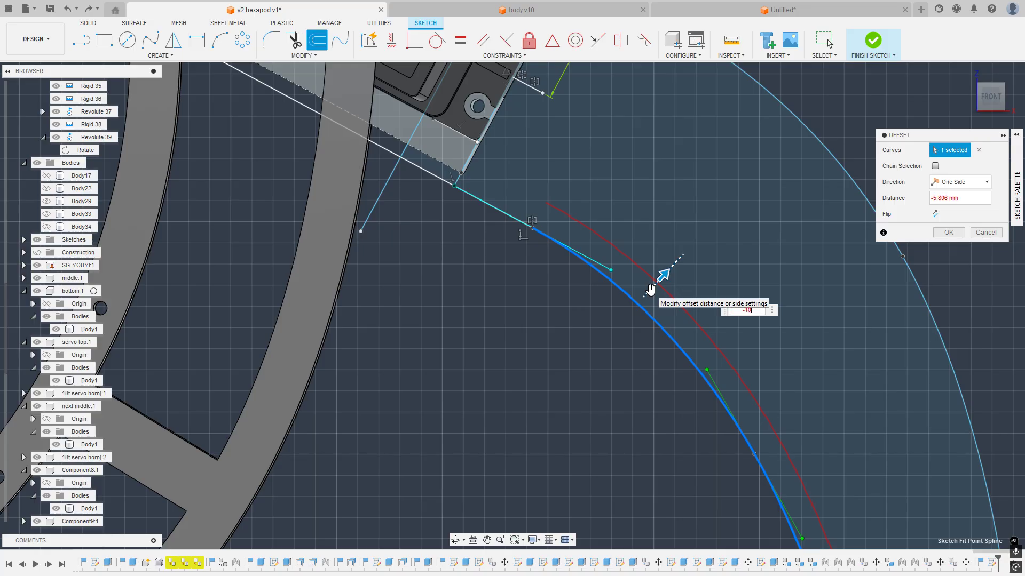
pyautogui.press('Return')
# Step: Offset the leg profile's outer curve by -10 mm and set its offset dimension to 10 so the copy lies inside the profile
pyautogui.click(856, 191)
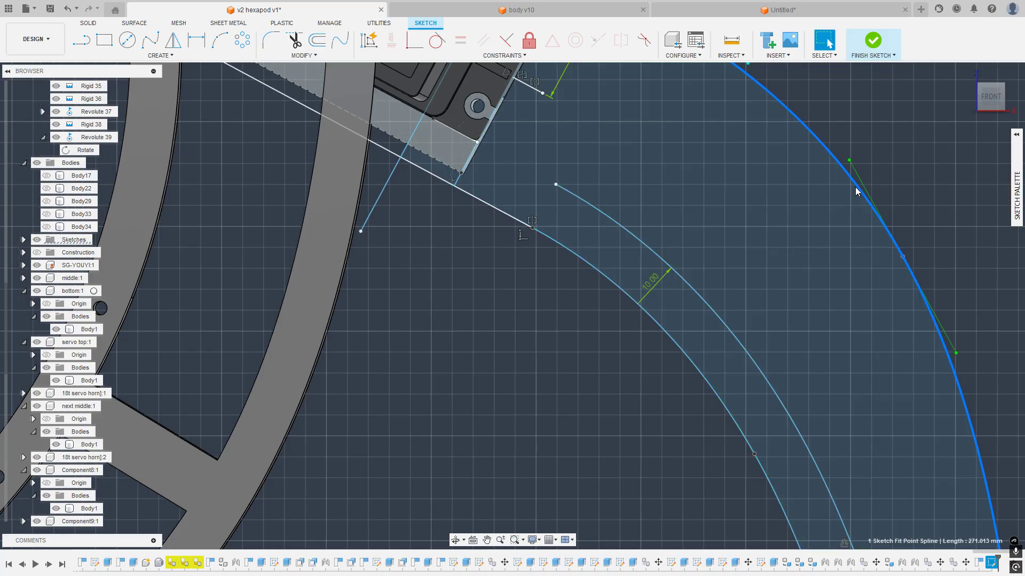
pyautogui.write('o')
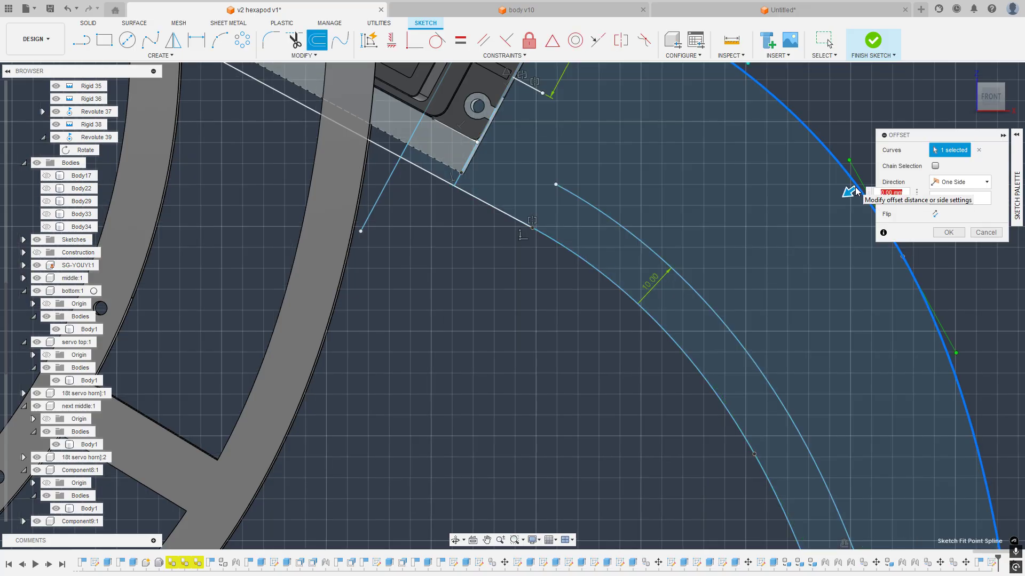
pyautogui.write('-10')
pyautogui.press('Return')
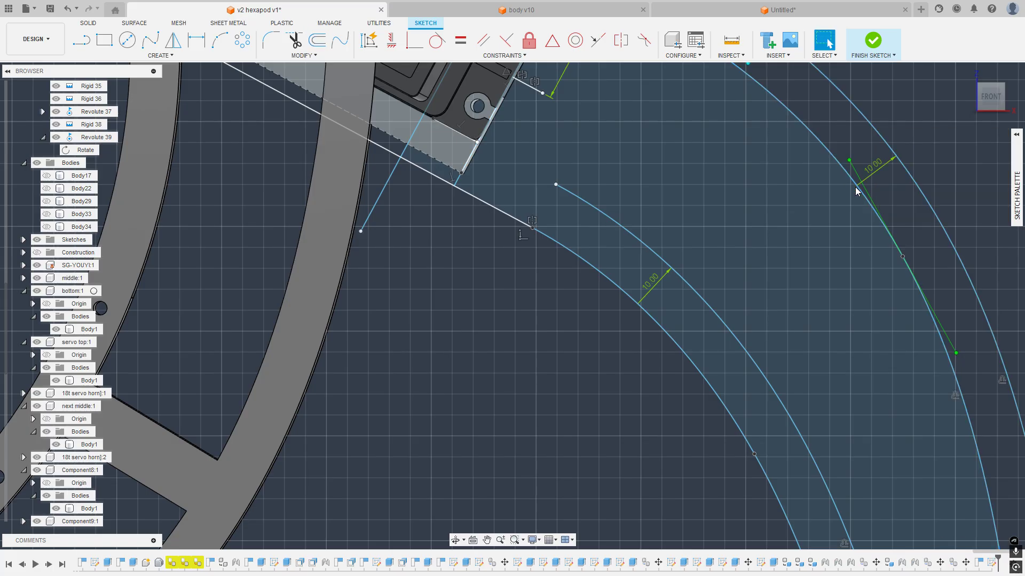
pyautogui.doubleClick(885, 169)
pyautogui.write('1')
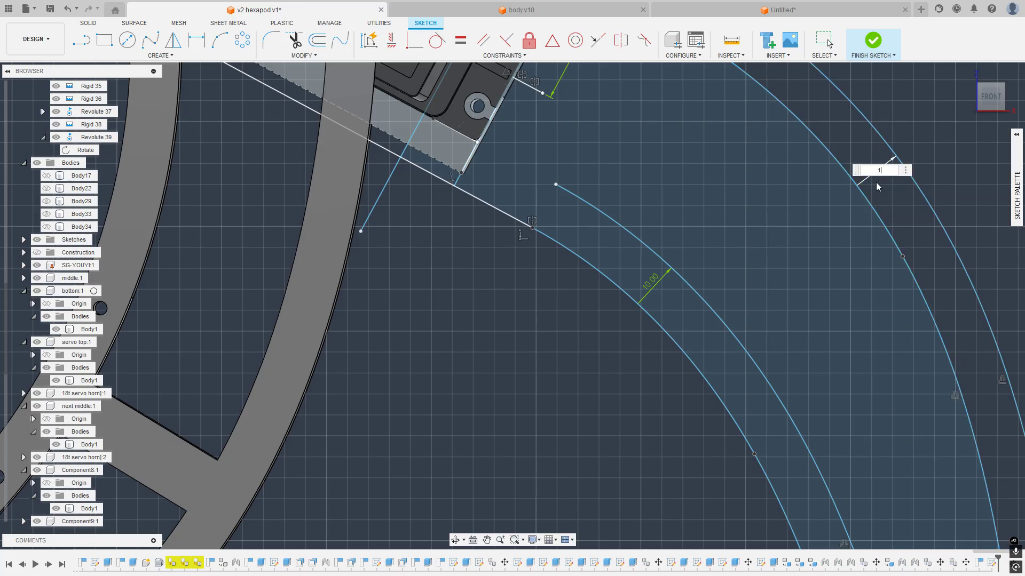
pyautogui.write('0')
pyautogui.press('Return')
# Step: Try to move the lower end point of the inner curve's offset onto the foot line, and undo the move
pyautogui.scroll(-4, 884, 181)
pyautogui.moveTo(890, 194); pyautogui.dragTo(724, 139, button='middle')
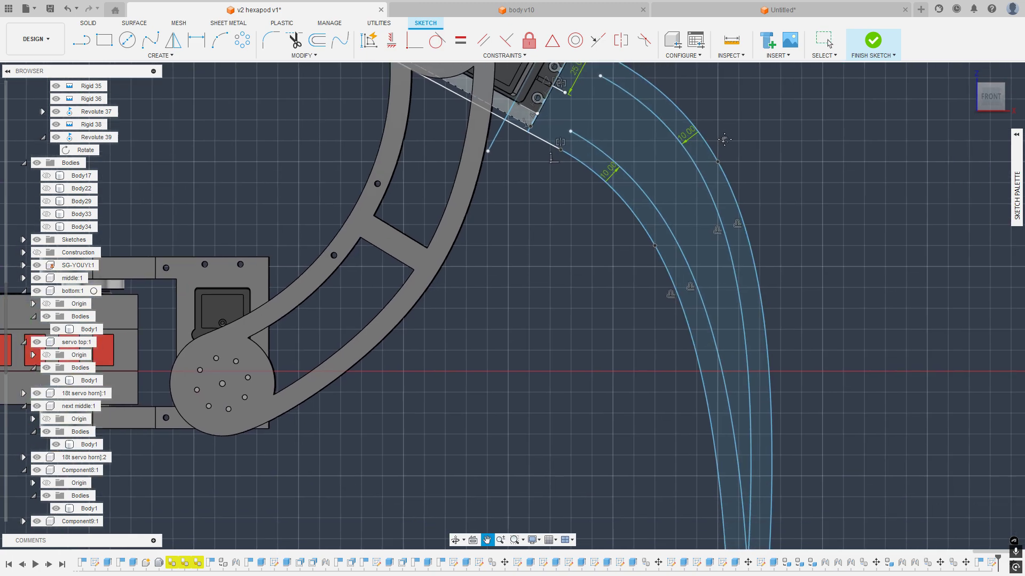
pyautogui.scroll(-2, 724, 139)
pyautogui.click(702, 398)
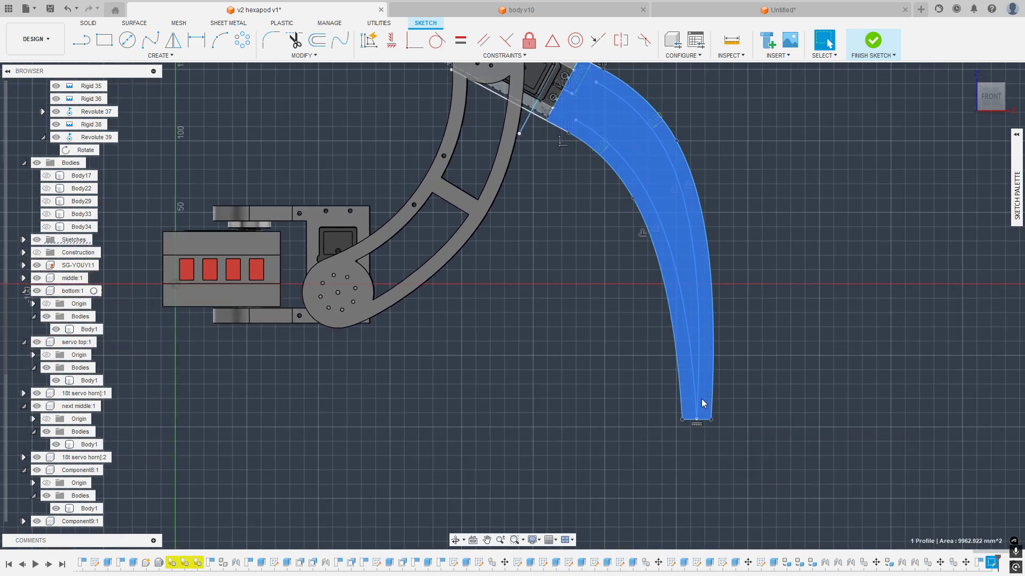
pyautogui.click(772, 372)
pyautogui.scroll(10, 699, 419)
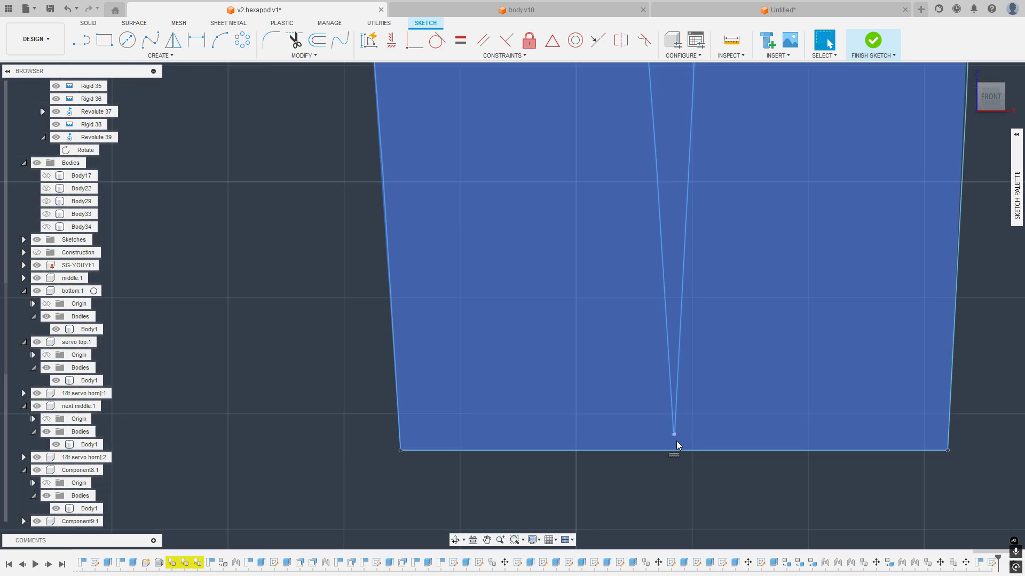
pyautogui.moveTo(675, 436); pyautogui.dragTo(671, 447)
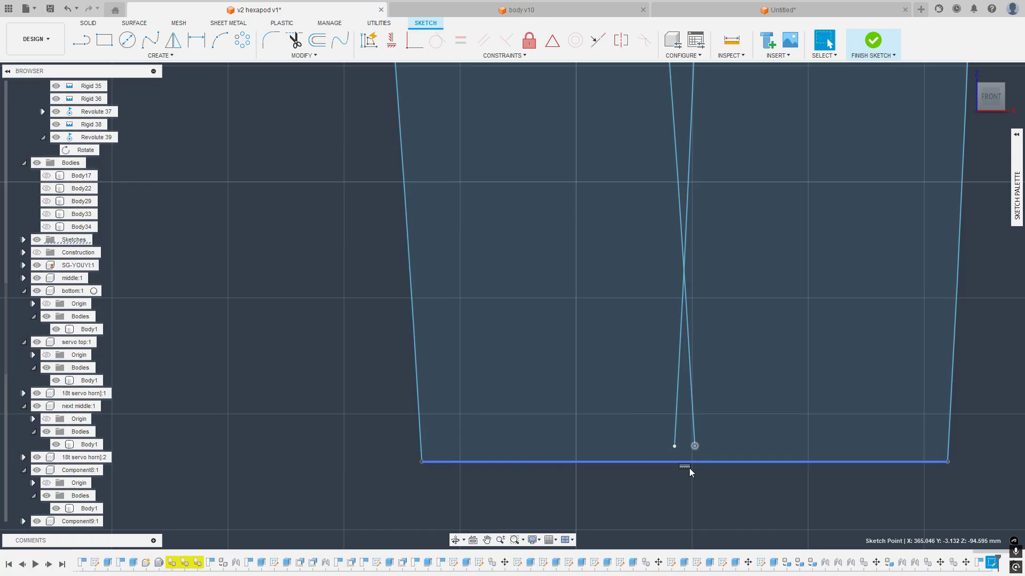
pyautogui.hotkey('ctrl', 'z')
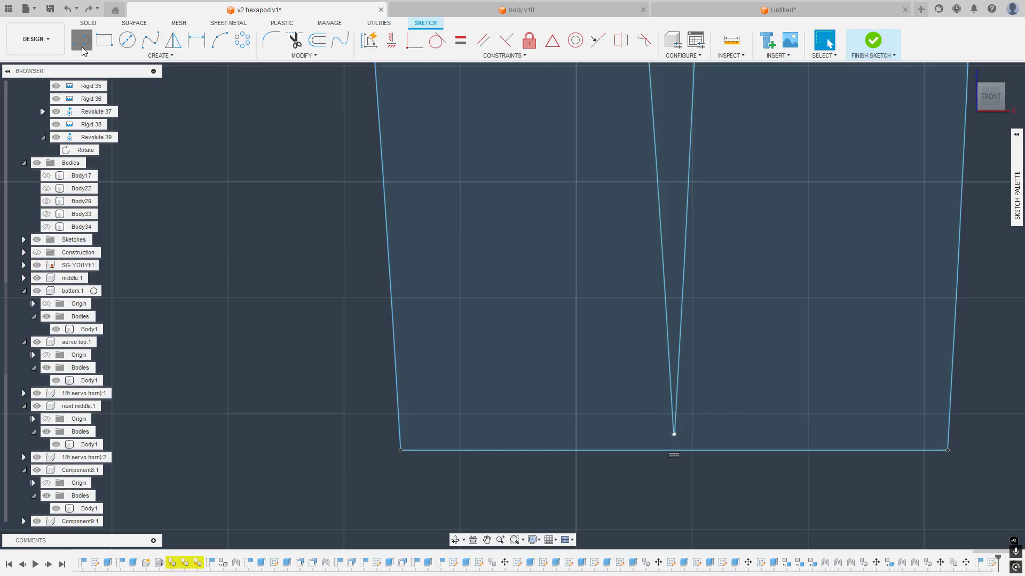
# Step: Draw a short line joining the lower end points of both offset curves and continue it down to the foot line
pyautogui.click(83, 51)
pyautogui.scroll(-2, 670, 479)
pyautogui.scroll(8, 631, 407)
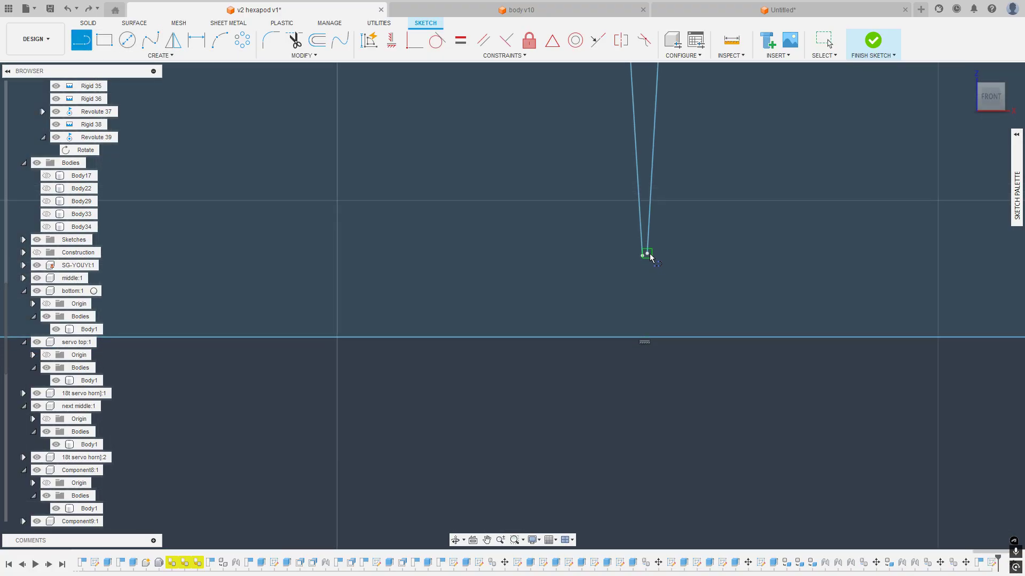
pyautogui.click(645, 259)
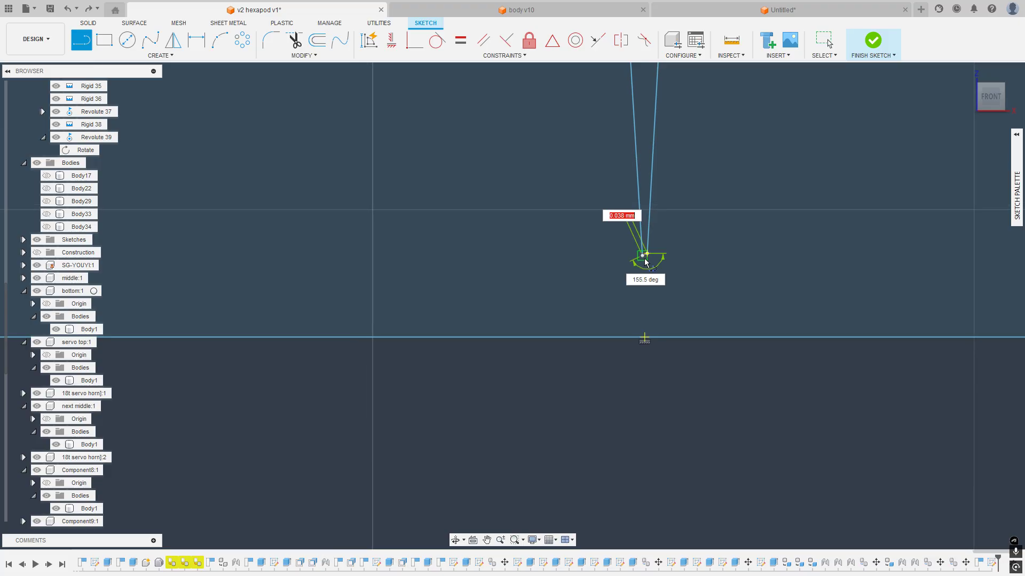
pyautogui.click(644, 259)
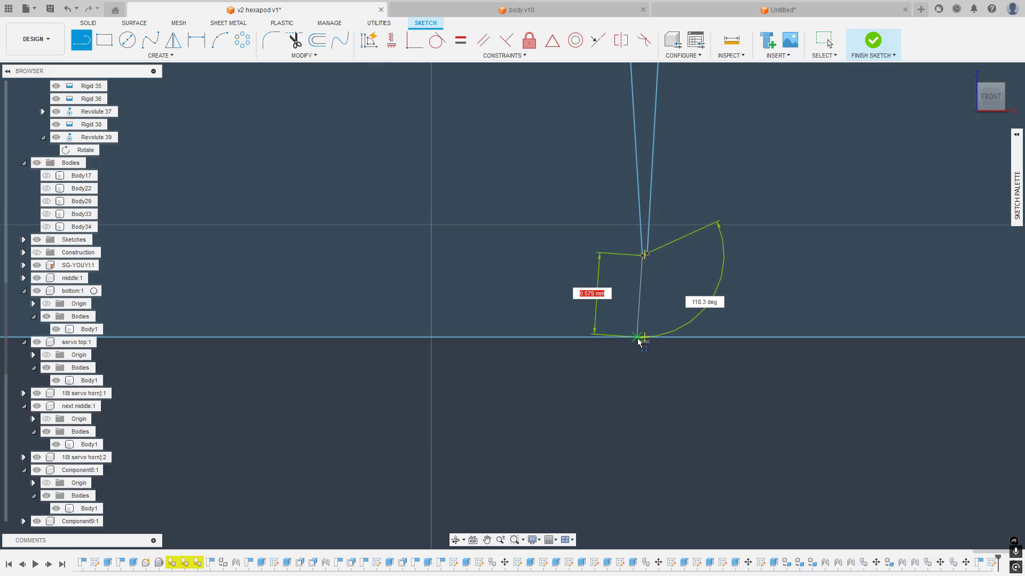
pyautogui.click(639, 341)
pyautogui.press('Escape')
# Step: Connect the upper end points of both offset curves with straight lines to the corners of the servo's mounting end
pyautogui.scroll(-7, 630, 385)
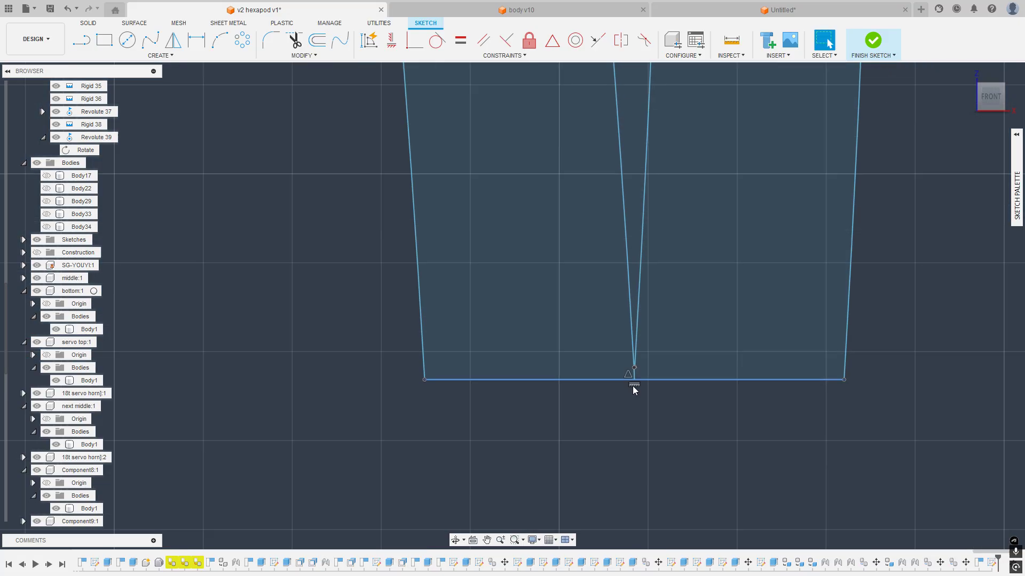
pyautogui.scroll(-10, 632, 386)
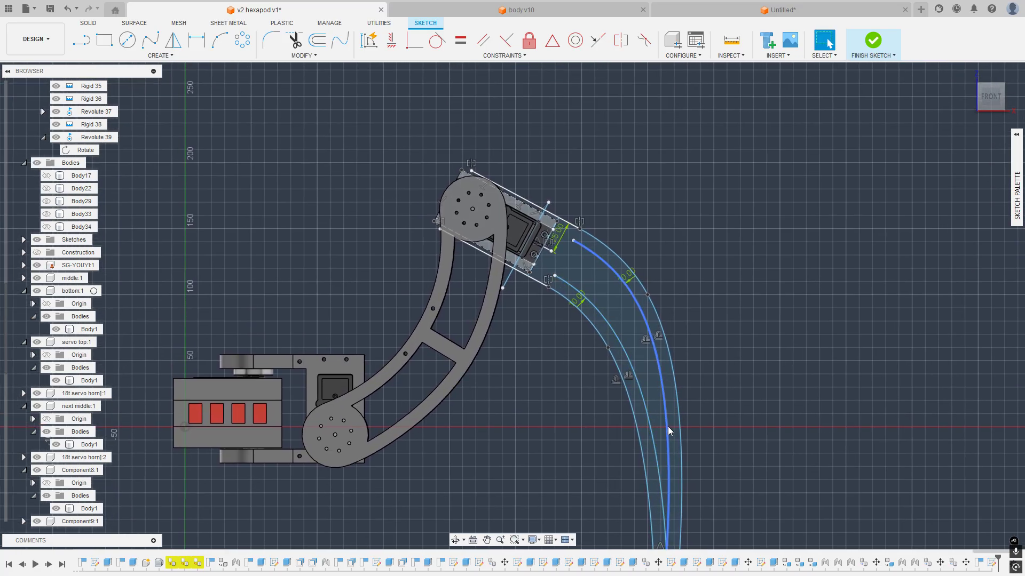
pyautogui.scroll(10, 566, 230)
pyautogui.press('l')
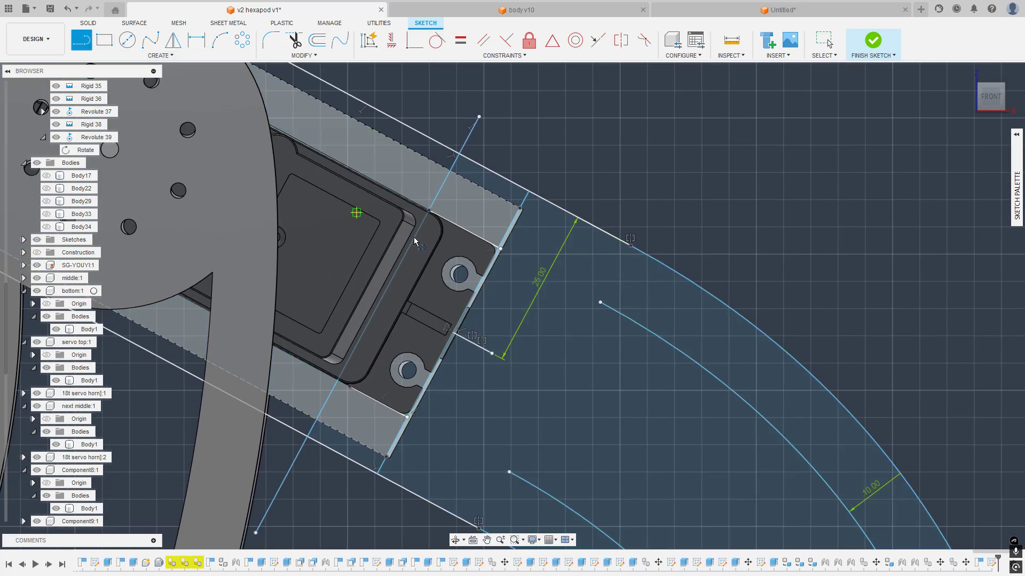
pyautogui.click(600, 302)
pyautogui.click(500, 249)
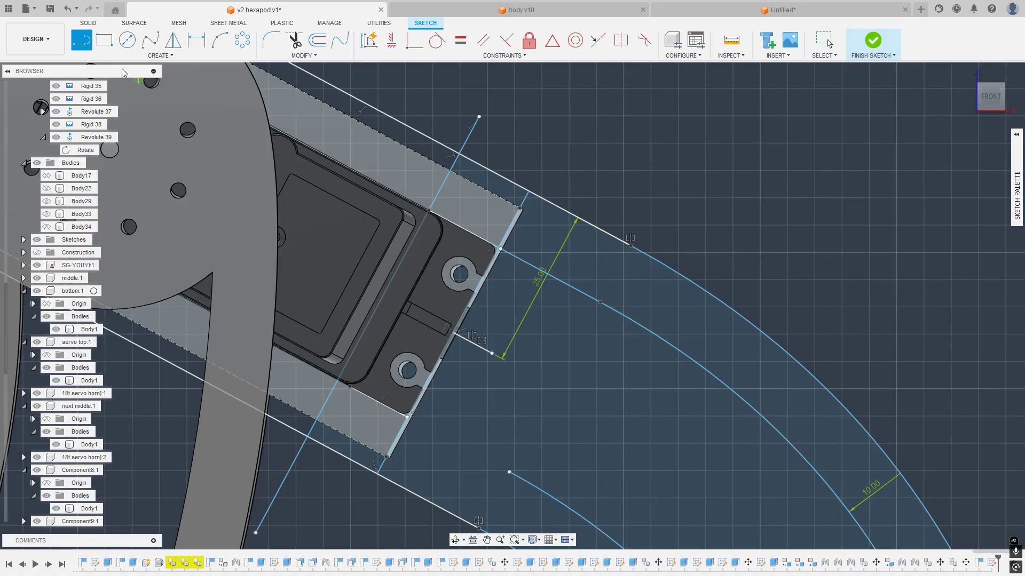
pyautogui.moveTo(523, 424); pyautogui.dragTo(545, 371, button='middle')
pyautogui.click(531, 418)
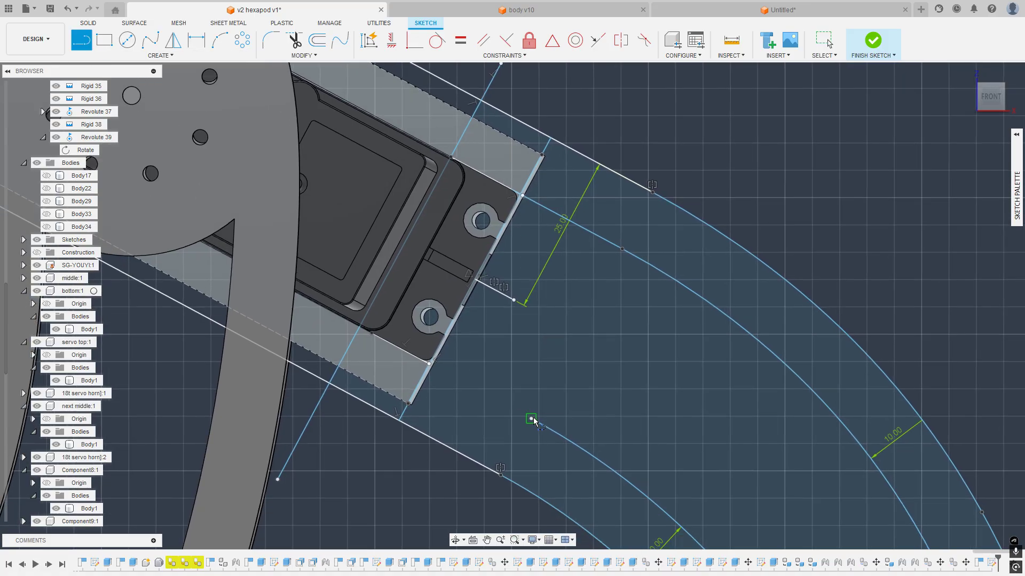
pyautogui.press('Escape')
# Step: Extrude the two outer bands of the leg profile 10 mm as a new body
pyautogui.scroll(-5, 486, 388)
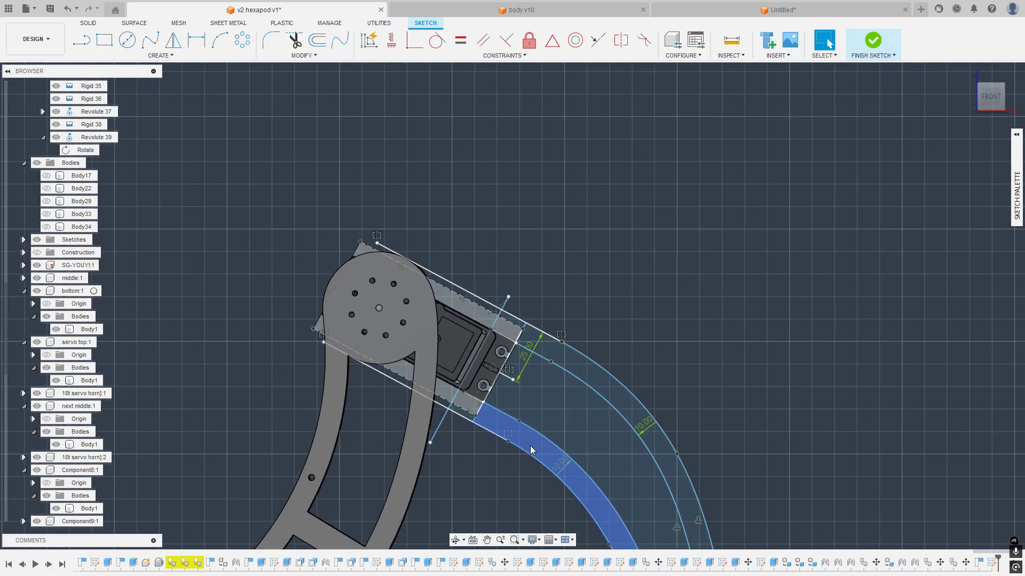
pyautogui.click(530, 446)
pyautogui.keyDown('ctrl'); pyautogui.click(591, 382); pyautogui.keyUp('ctrl')
pyautogui.scroll(-2, 590, 380)
pyautogui.scroll(-5, 671, 328)
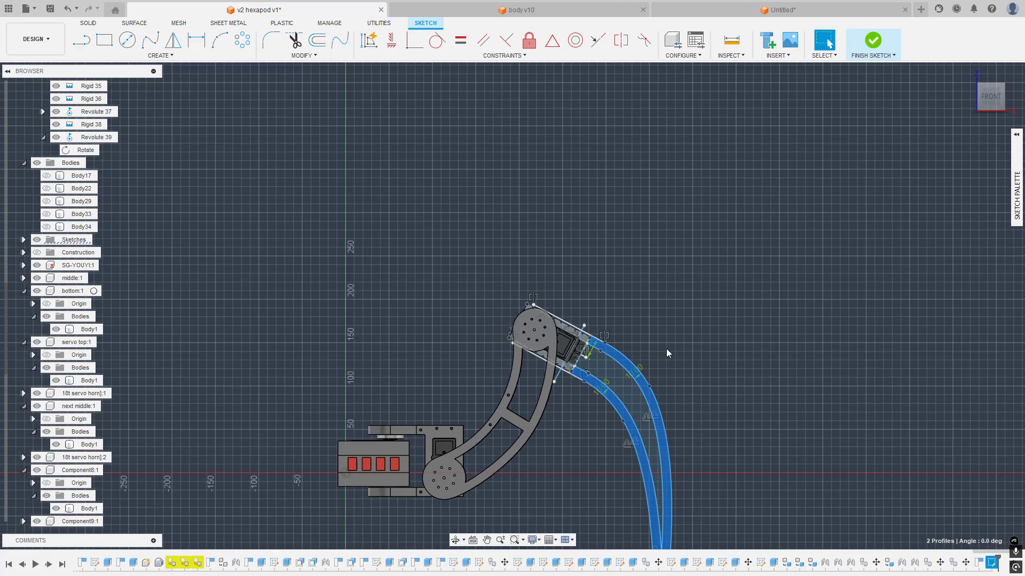
pyautogui.write('e')
pyautogui.write('10')
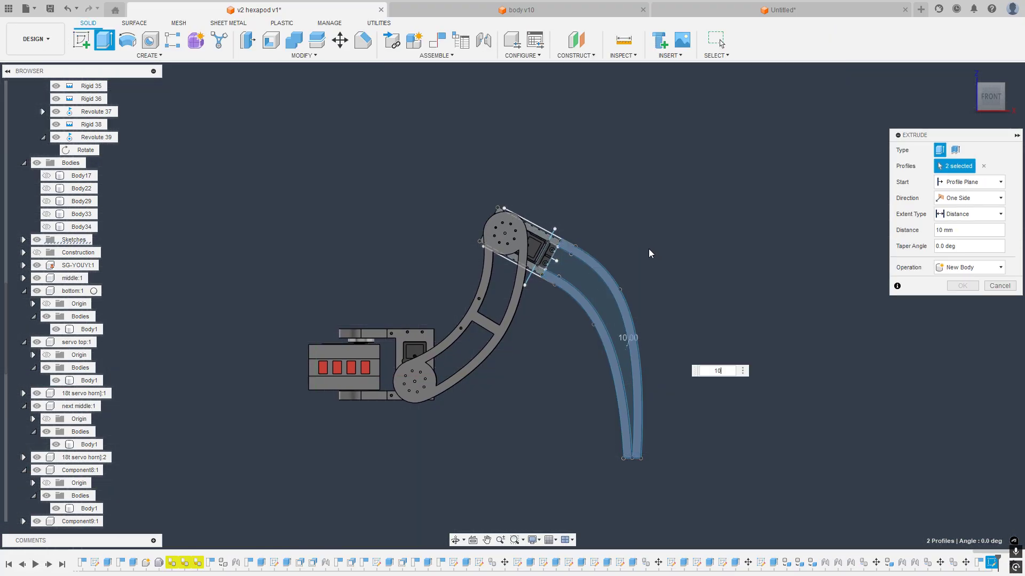
pyautogui.keyDown('shift'); pyautogui.moveTo(620, 238); pyautogui.dragTo(566, 274, button='middle'); pyautogui.keyUp('shift')
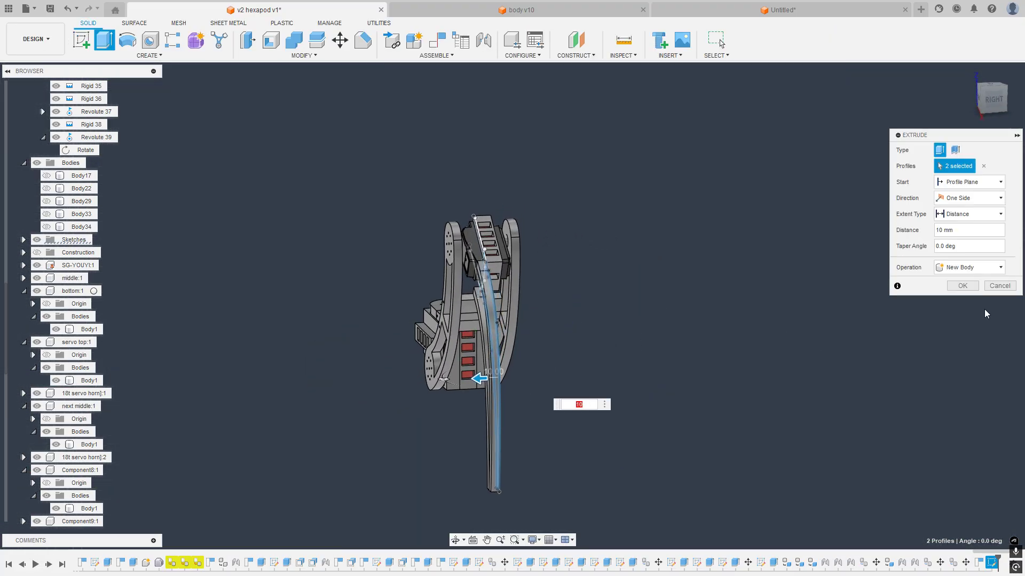
pyautogui.click(962, 286)
# Step: Examine the extruded lower leg, the gap between its two bands at the foot, and its upper ends at the servo
pyautogui.scroll(-3, 545, 315)
pyautogui.keyDown('shift'); pyautogui.moveTo(510, 342); pyautogui.dragTo(576, 367, button='middle'); pyautogui.keyUp('shift')
pyautogui.scroll(-3, 576, 367)
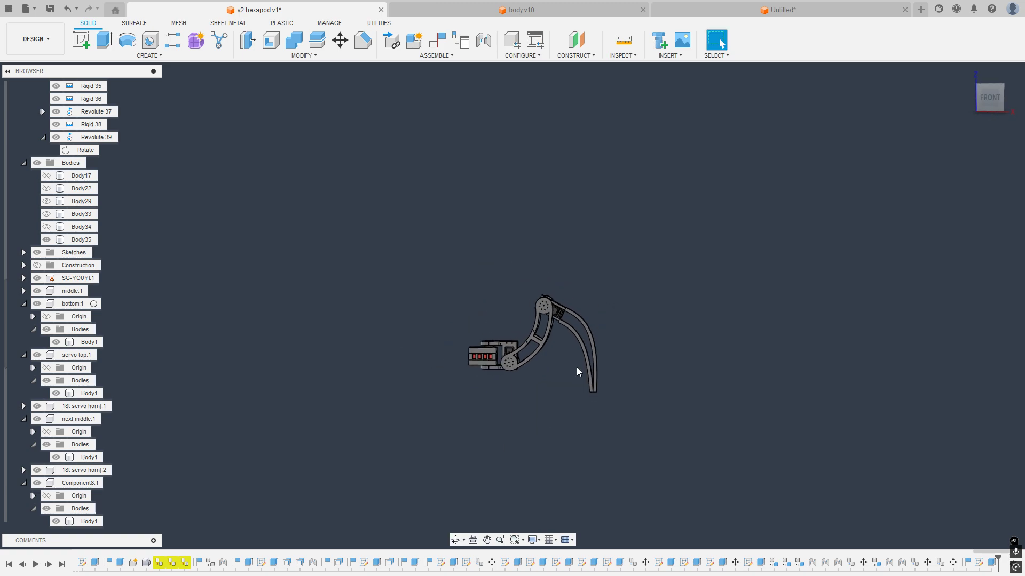
pyautogui.scroll(4, 562, 343)
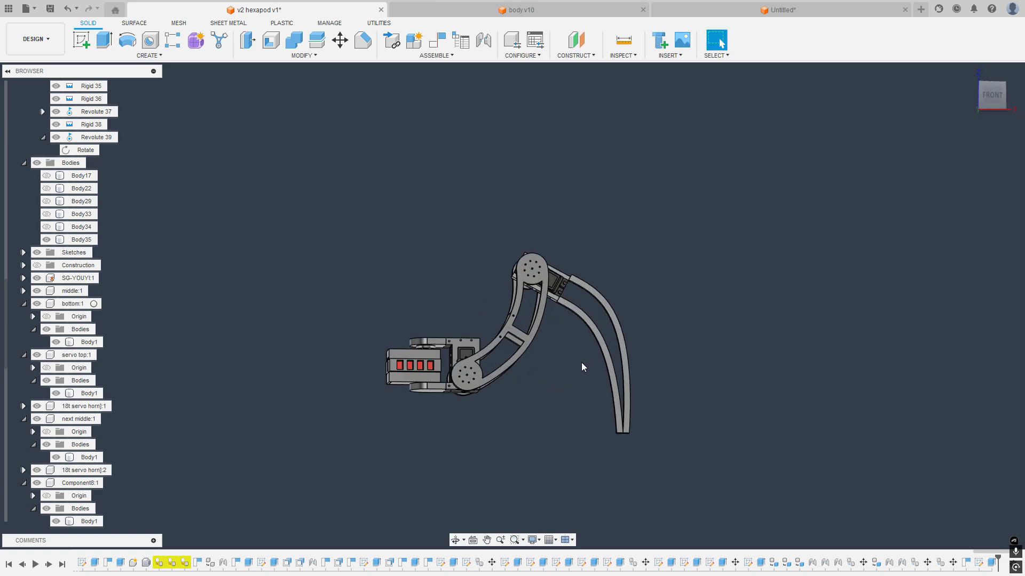
pyautogui.keyDown('shift'); pyautogui.moveTo(575, 364); pyautogui.dragTo(577, 376, button='middle'); pyautogui.keyUp('shift')
pyautogui.scroll(10, 622, 410)
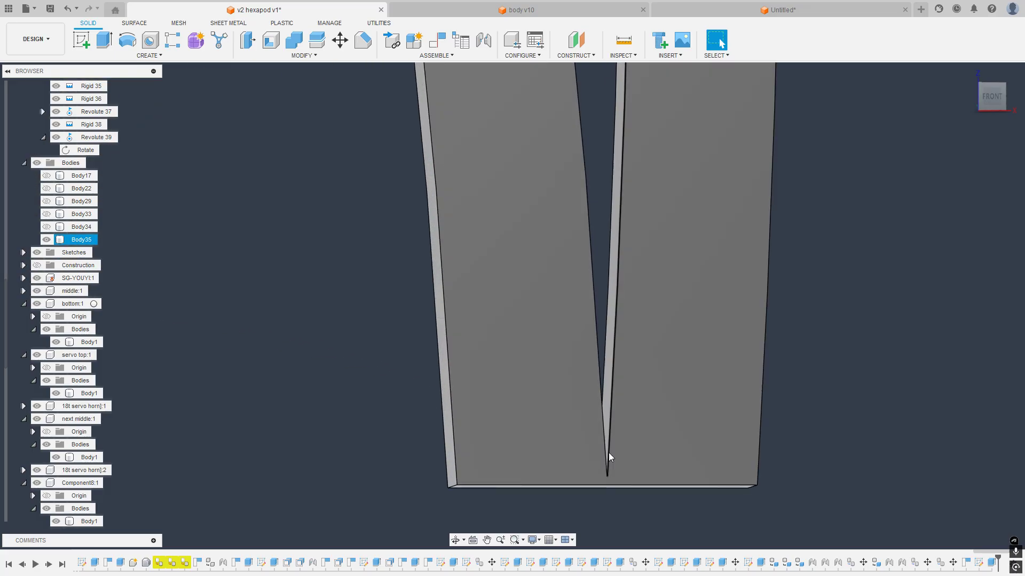
pyautogui.scroll(-8, 601, 472)
pyautogui.keyDown('shift'); pyautogui.moveTo(600, 447); pyautogui.dragTo(594, 331, button='middle'); pyautogui.keyUp('shift')
pyautogui.scroll(5, 572, 314)
pyautogui.scroll(3, 50, 293)
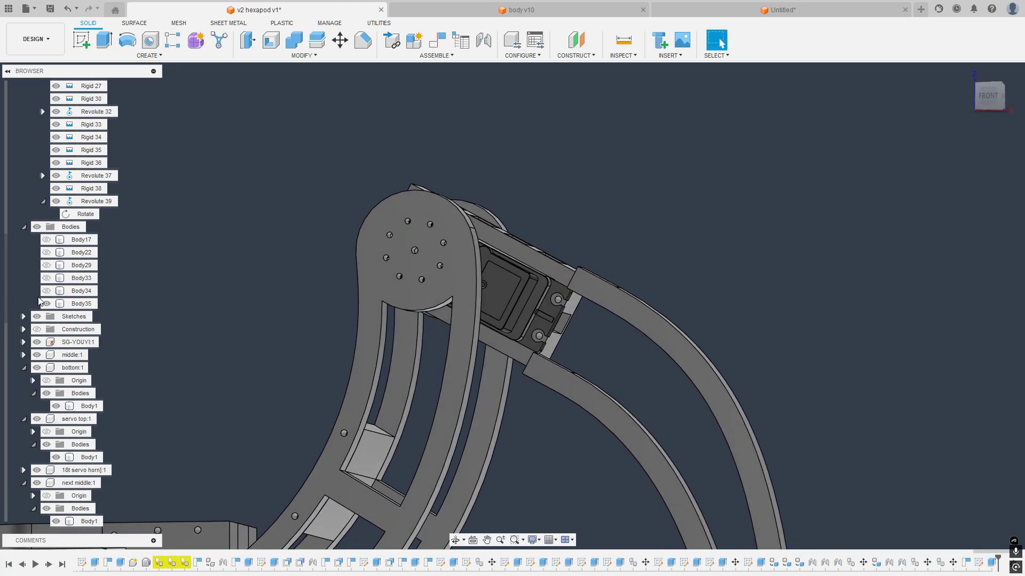
pyautogui.click(46, 291)
pyautogui.click(46, 278)
pyautogui.click(46, 265)
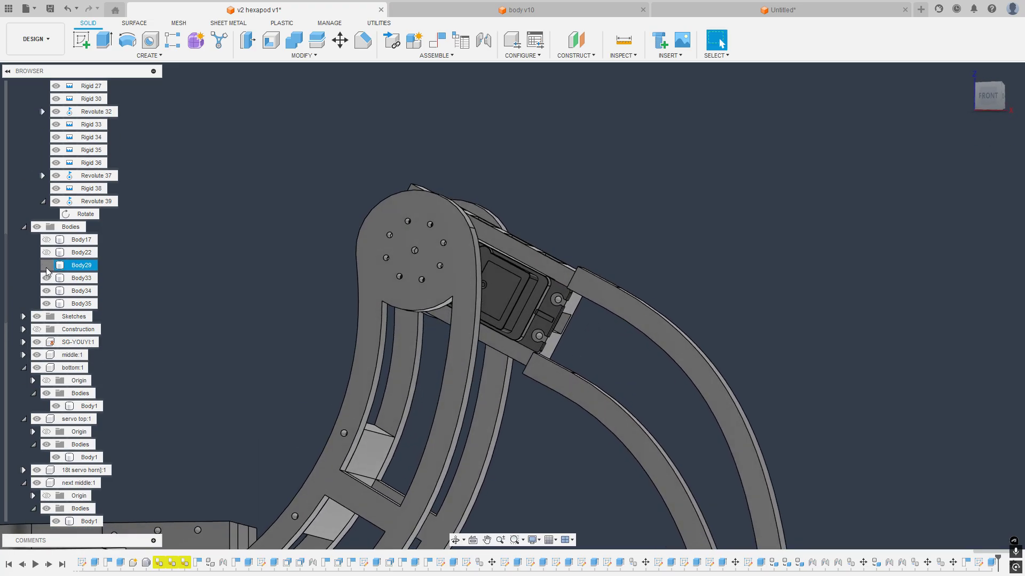
pyautogui.click(46, 265)
pyautogui.click(46, 278)
pyautogui.click(46, 291)
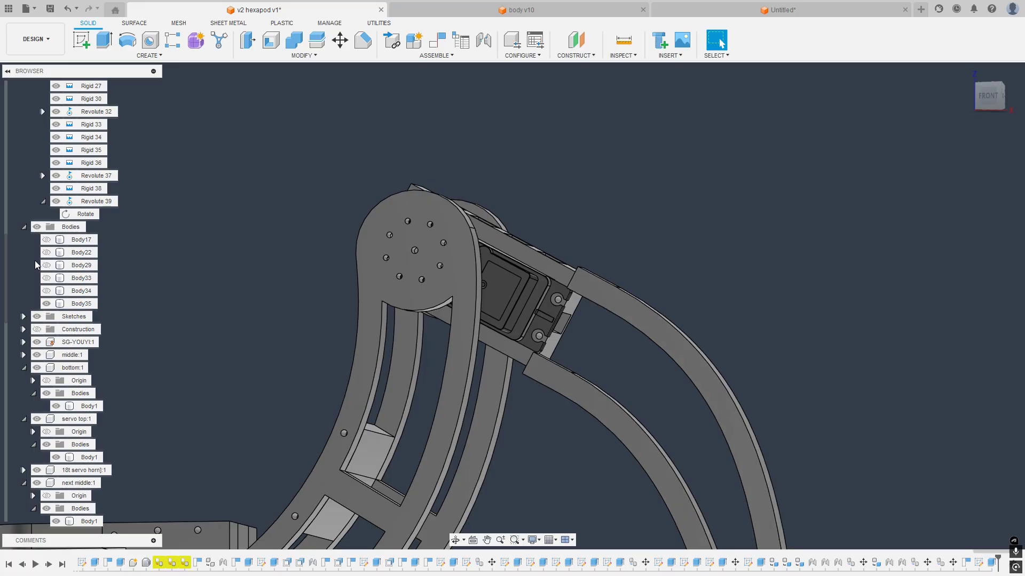
# Step: Show the hidden bodies Body34, Body33 and Body29, and view them together with the leg assembly from several sides
pyautogui.scroll(2, 67, 275)
pyautogui.click(47, 342)
pyautogui.click(47, 329)
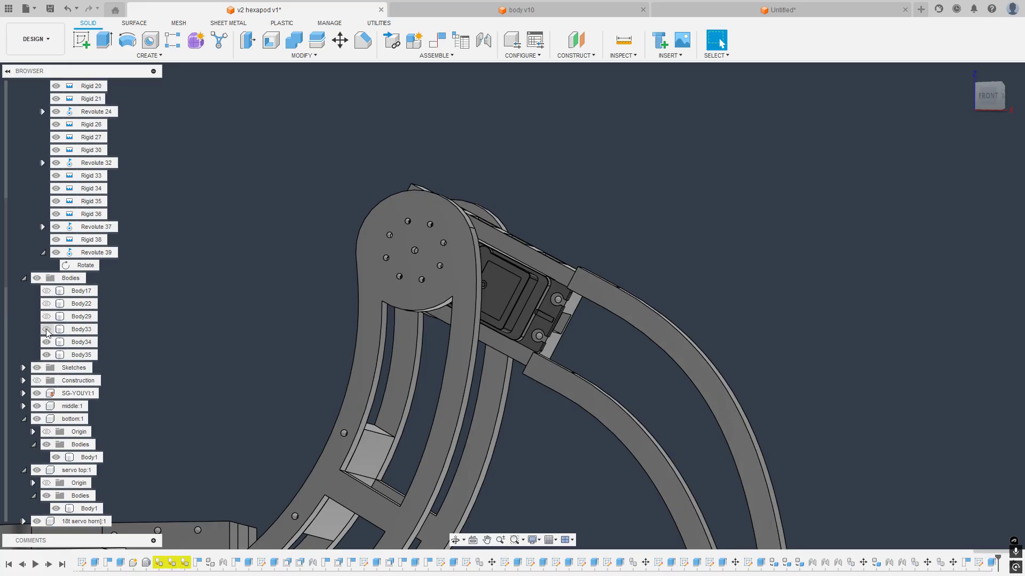
pyautogui.click(47, 317)
pyautogui.scroll(-5, 411, 351)
pyautogui.moveTo(565, 381); pyautogui.dragTo(559, 354, button='middle')
pyautogui.scroll(3, 544, 430)
pyautogui.scroll(3, 475, 232)
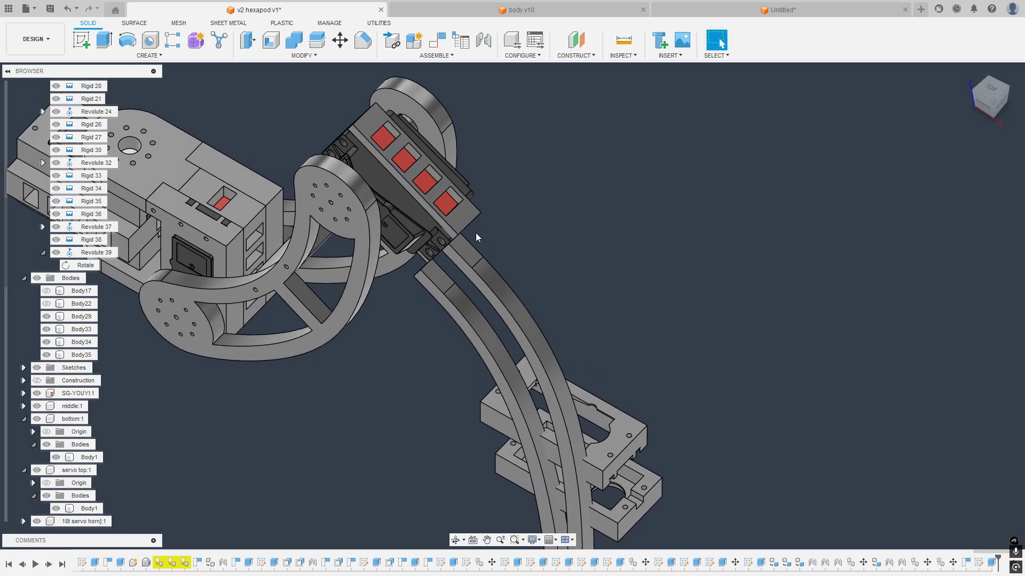
pyautogui.keyDown('shift'); pyautogui.moveTo(641, 427); pyautogui.dragTo(626, 400, button='middle'); pyautogui.keyUp('shift')
pyautogui.scroll(-3, 626, 400)
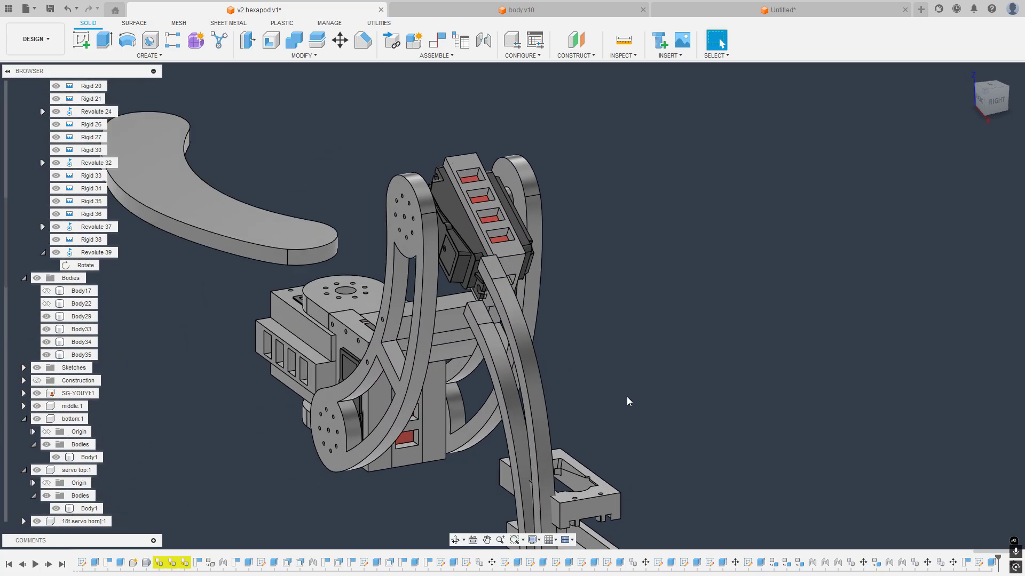
# Step: Hide Body34 and leave only the Body33 servo frame displayed beside the curved lower leg
pyautogui.moveTo(627, 355); pyautogui.dragTo(637, 377, button='middle')
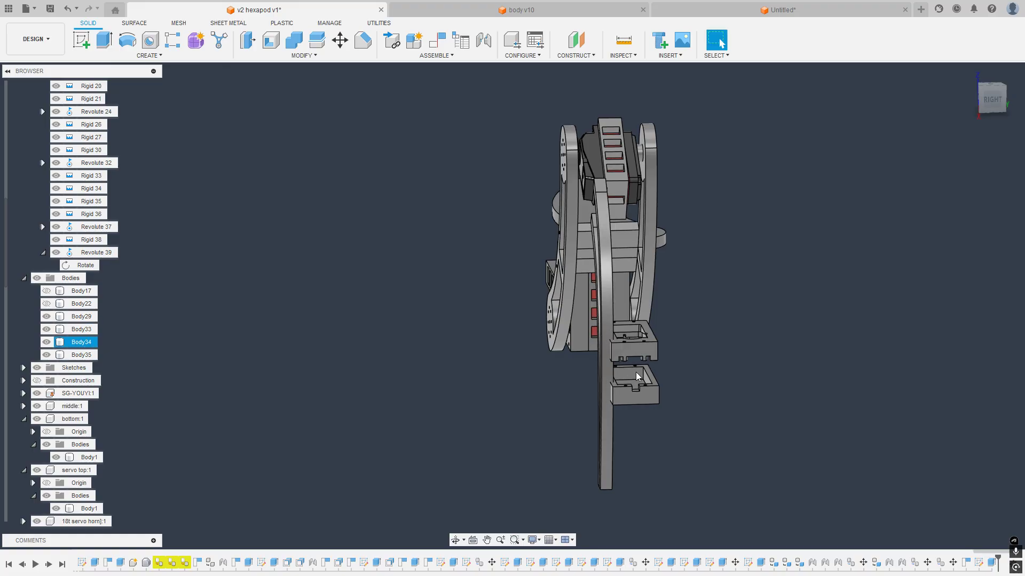
pyautogui.click(47, 329)
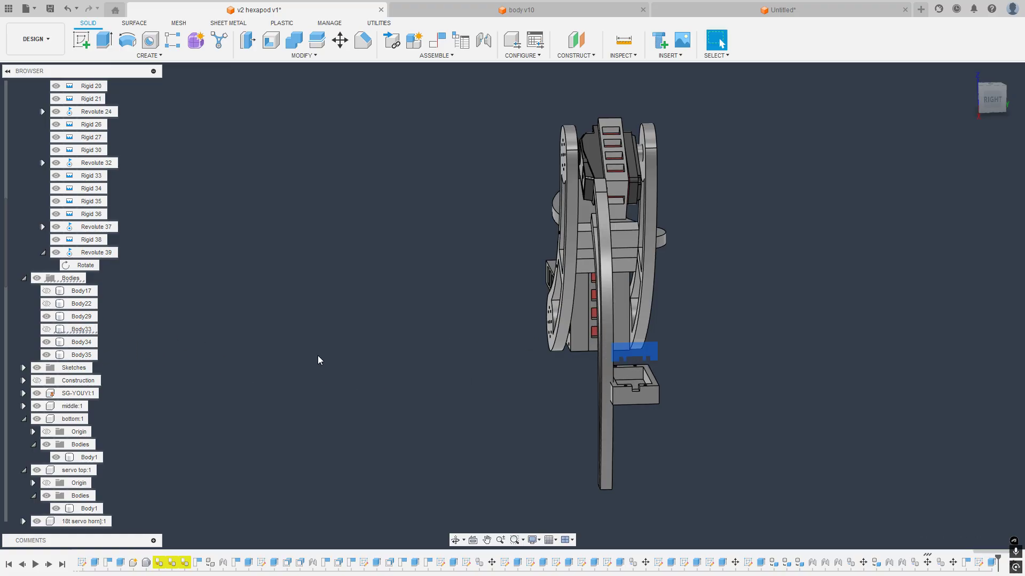
pyautogui.click(46, 342)
pyautogui.keyDown('shift'); pyautogui.moveTo(247, 329); pyautogui.dragTo(464, 359, button='middle'); pyautogui.keyUp('shift')
pyautogui.scroll(3, 600, 385)
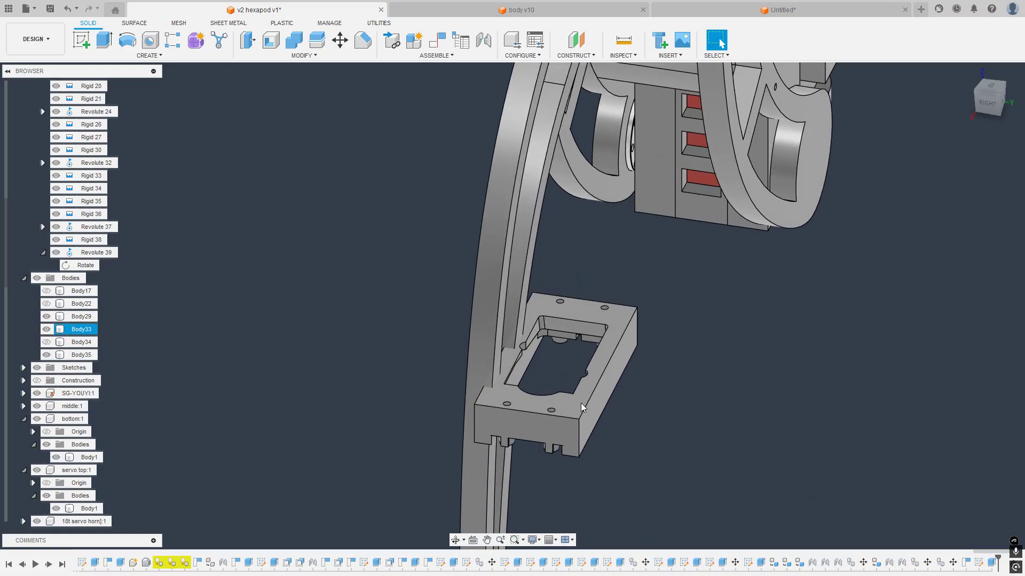
# Step: Undo the accidental shift of the servo parts and lock the rotation of the Revolute 39 joint
pyautogui.moveTo(578, 346); pyautogui.dragTo(518, 462, button='middle')
pyautogui.moveTo(548, 130); pyautogui.dragTo(545, 119)
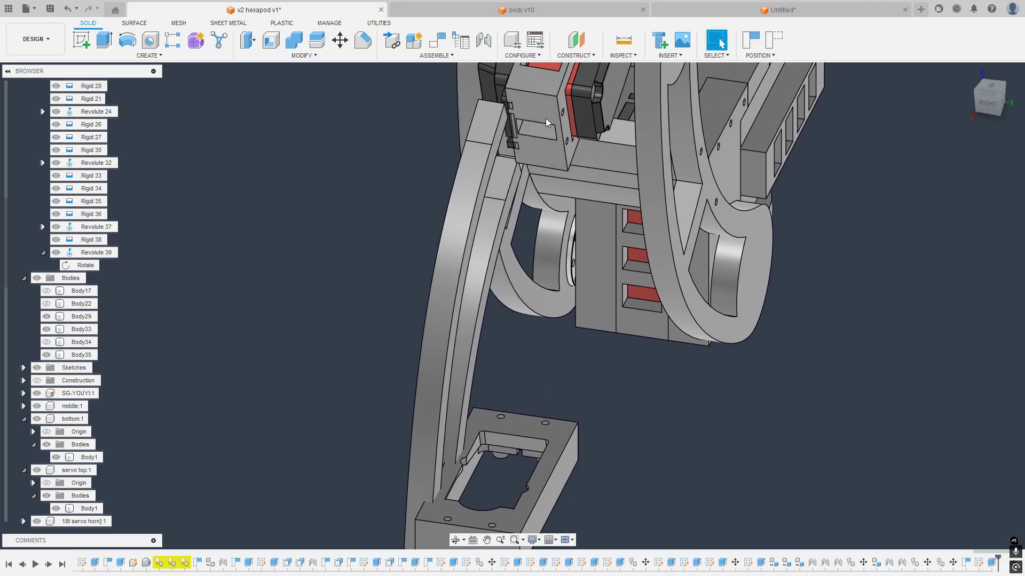
pyautogui.hotkey('ctrl', 'z')
pyautogui.moveTo(547, 127); pyautogui.dragTo(536, 230, button='middle')
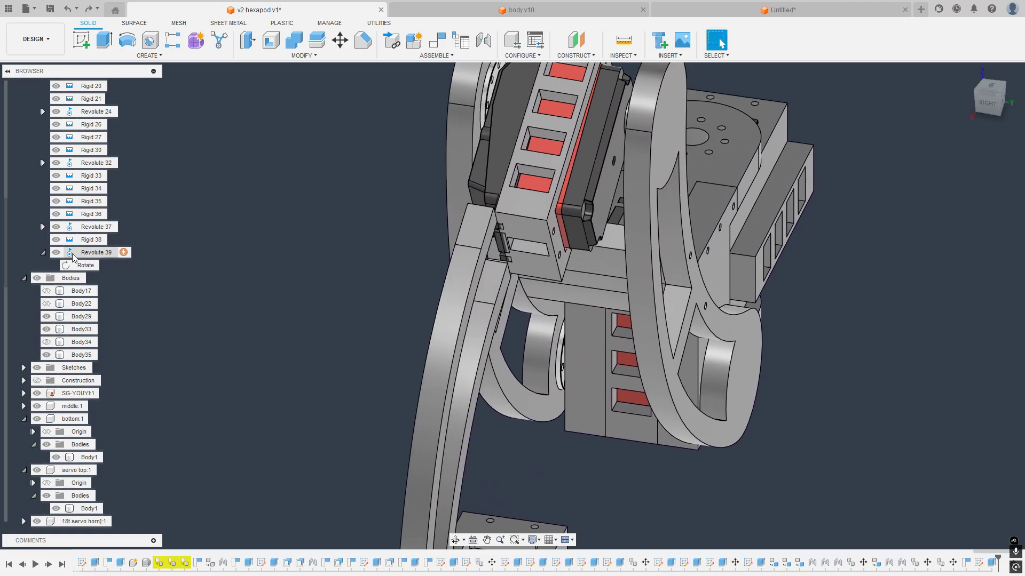
pyautogui.click(44, 254)
pyautogui.click(43, 252)
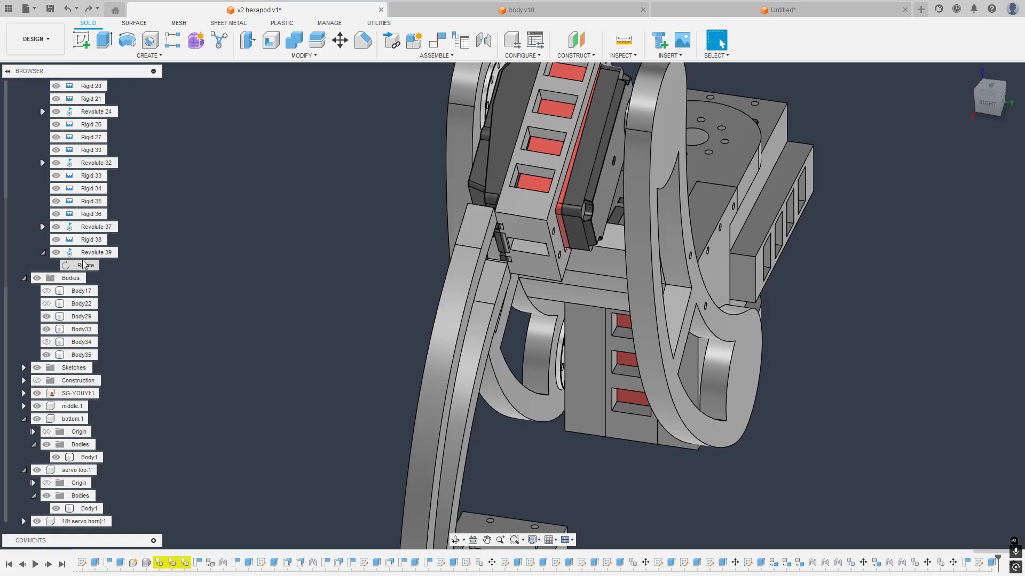
pyautogui.click(105, 266)
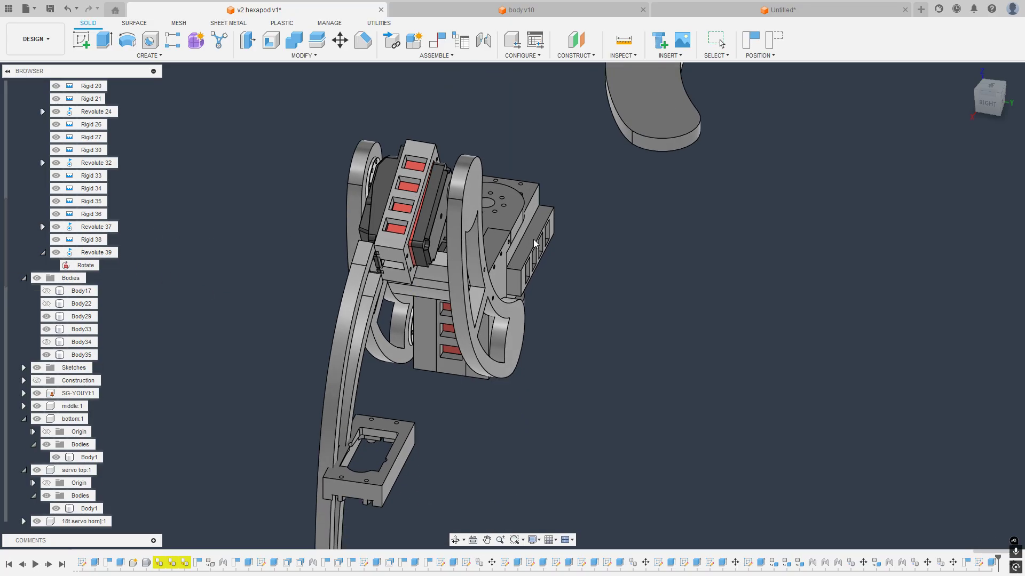
# Step: Convert the servo frame Body33 into its own component
pyautogui.moveTo(512, 390); pyautogui.dragTo(594, 331, button='middle')
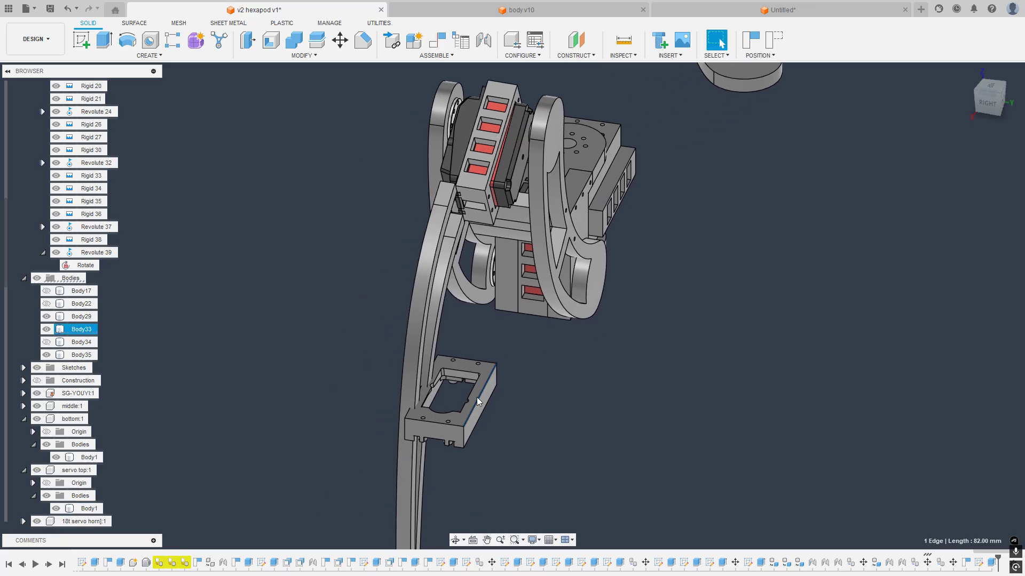
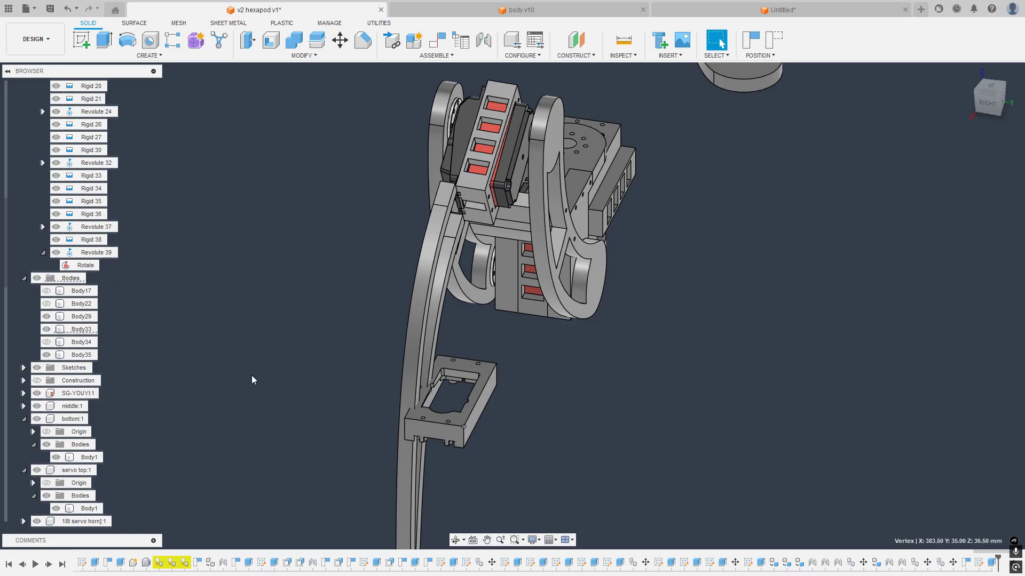
pyautogui.rightClick(79, 331)
pyautogui.click(132, 107)
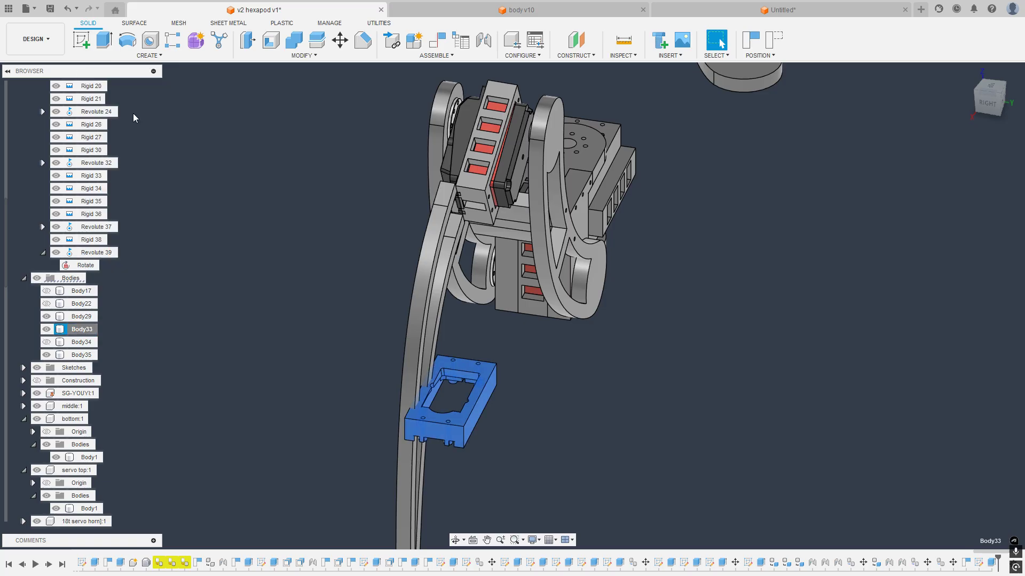
pyautogui.scroll(-3, 282, 378)
pyautogui.scroll(-5, 102, 408)
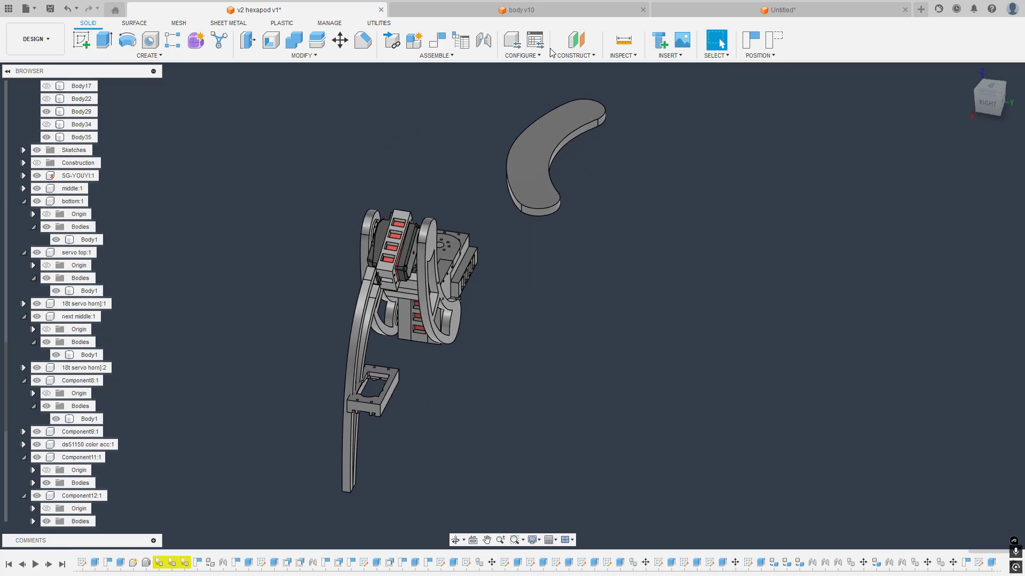
# Step: Start a joint with a screw-boss hole on the underside of the new servo frame component as its first snap point
pyautogui.click(482, 42)
pyautogui.scroll(6, 427, 416)
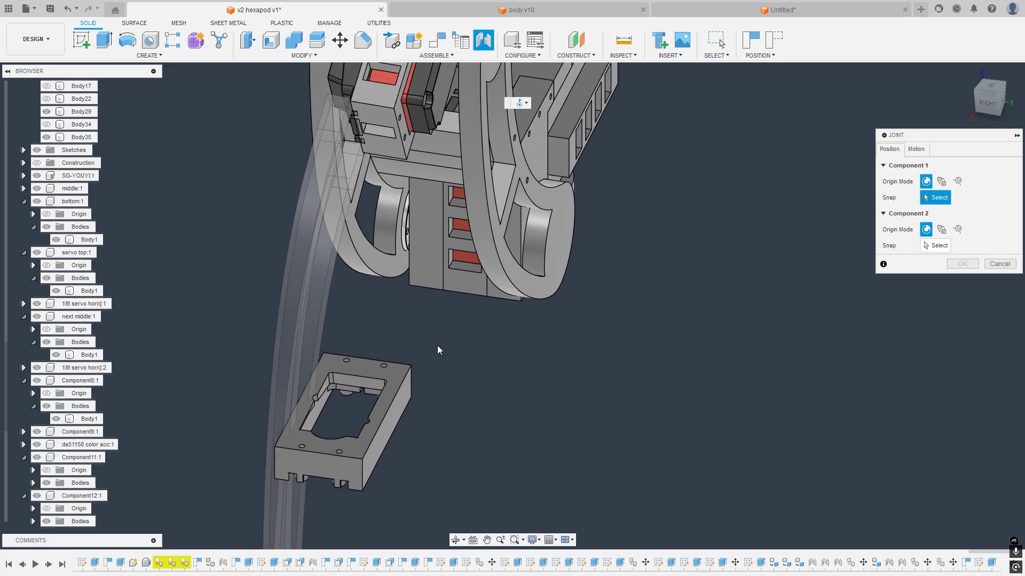
pyautogui.moveTo(389, 356); pyautogui.dragTo(464, 413, button='middle')
pyautogui.scroll(-3, 464, 413)
pyautogui.keyDown('shift'); pyautogui.moveTo(452, 361); pyautogui.dragTo(494, 373, button='middle'); pyautogui.keyUp('shift')
pyautogui.scroll(10, 529, 395)
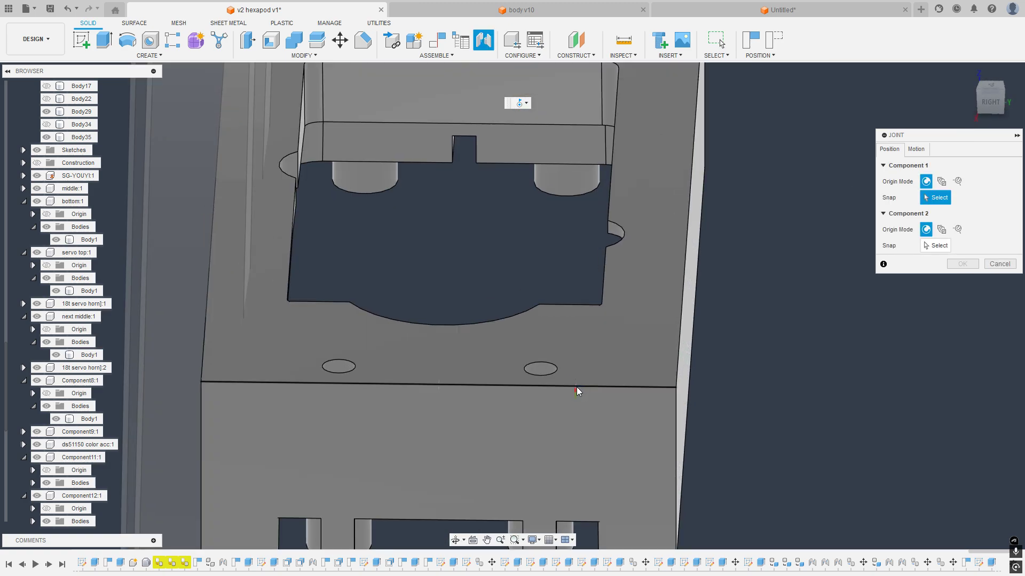
pyautogui.scroll(-5, 565, 373)
pyautogui.keyDown('shift'); pyautogui.moveTo(595, 388); pyautogui.dragTo(574, 358, button='middle'); pyautogui.keyUp('shift')
pyautogui.scroll(-3, 562, 380)
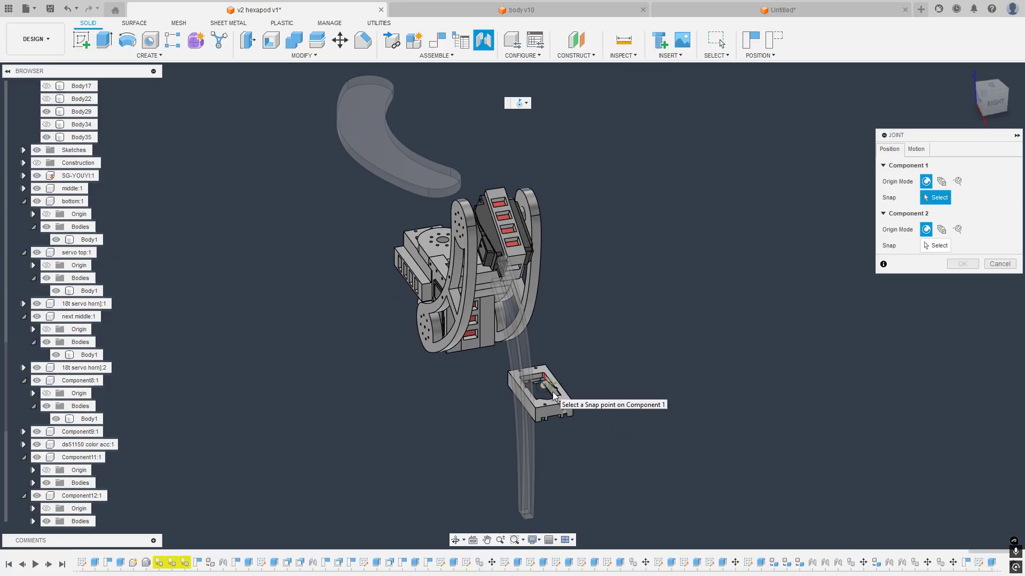
pyautogui.keyDown('shift'); pyautogui.moveTo(553, 396); pyautogui.dragTo(576, 317, button='middle'); pyautogui.keyUp('shift')
pyautogui.scroll(8, 550, 408)
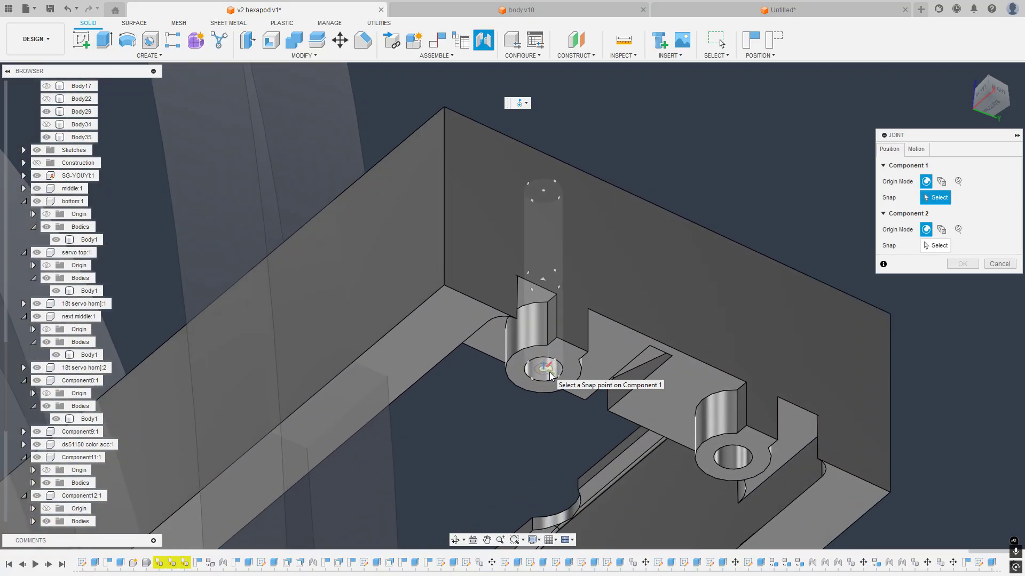
pyautogui.click(549, 374)
# Step: Snap the frame's joint to the matching upper mounting hole on the knee servo
pyautogui.scroll(-5, 550, 374)
pyautogui.keyDown('shift'); pyautogui.moveTo(537, 351); pyautogui.dragTo(503, 297, button='middle'); pyautogui.keyUp('shift')
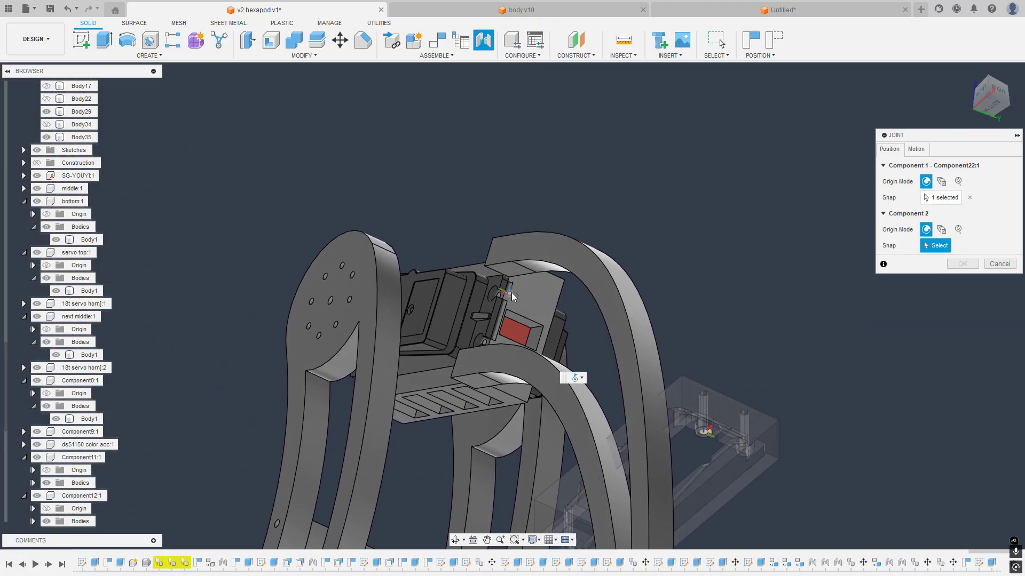
pyautogui.scroll(4, 504, 297)
pyautogui.scroll(-6, 505, 317)
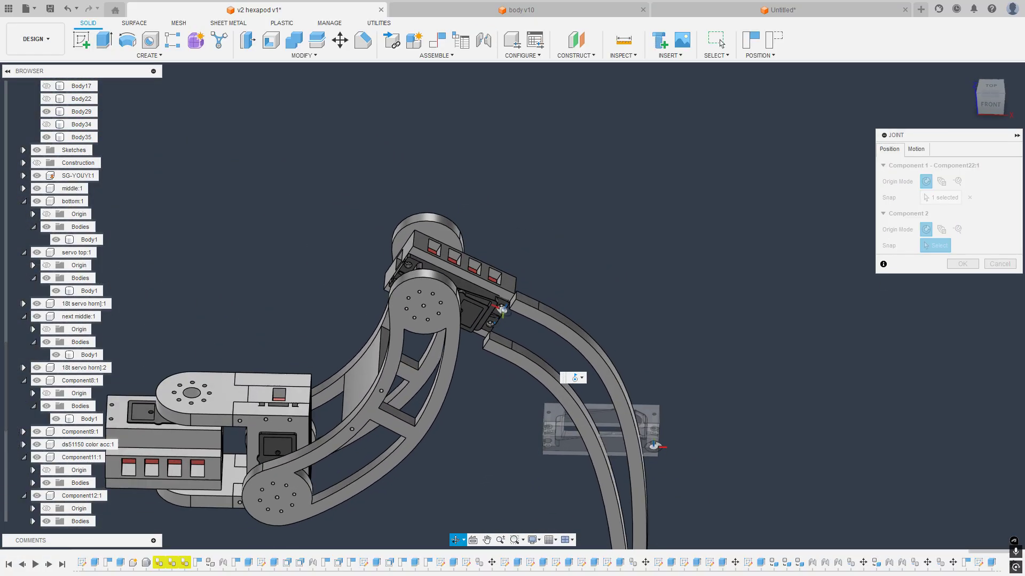
pyautogui.scroll(8, 503, 310)
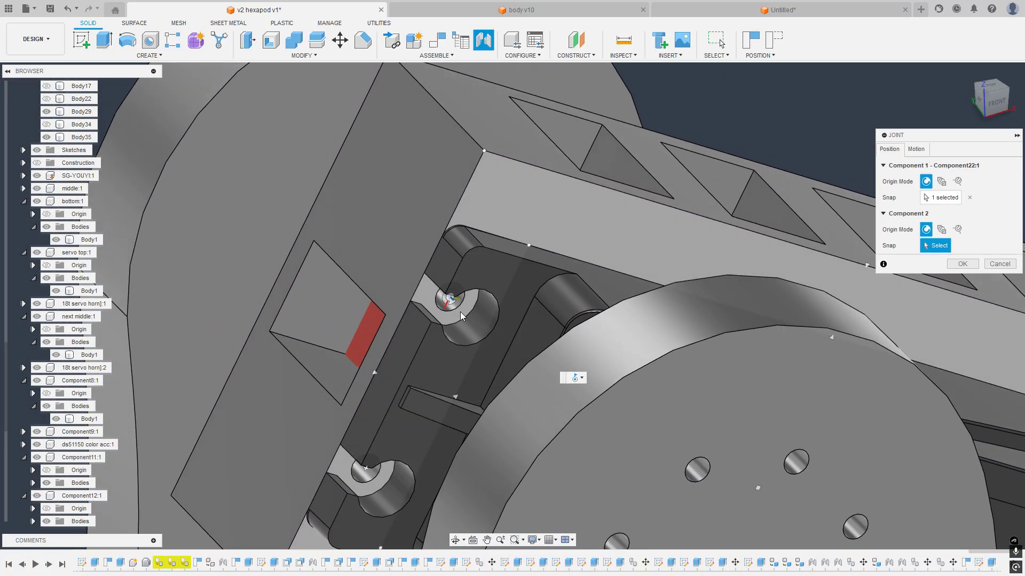
pyautogui.scroll(-1, 457, 312)
pyautogui.click(456, 312)
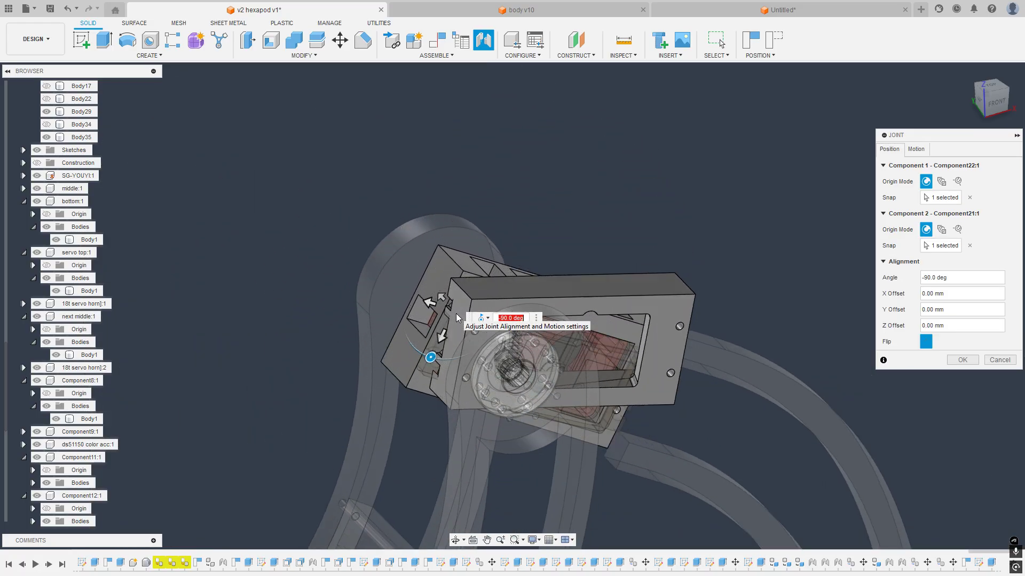
# Step: Set the joint type to Rigid with an alignment angle of 90 deg so the frame covers the servo, and create the joint
pyautogui.click(916, 149)
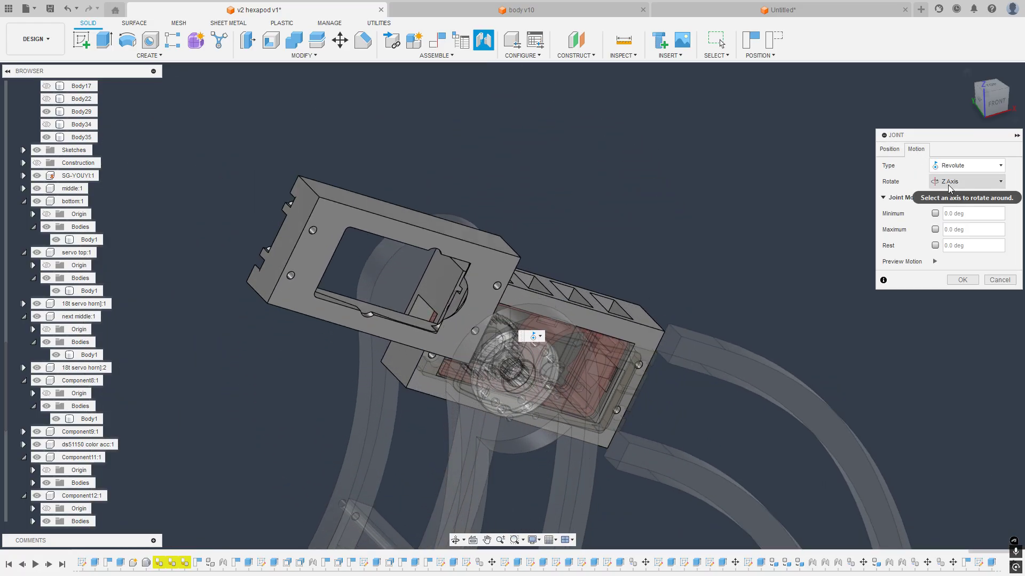
pyautogui.click(957, 166)
pyautogui.click(948, 180)
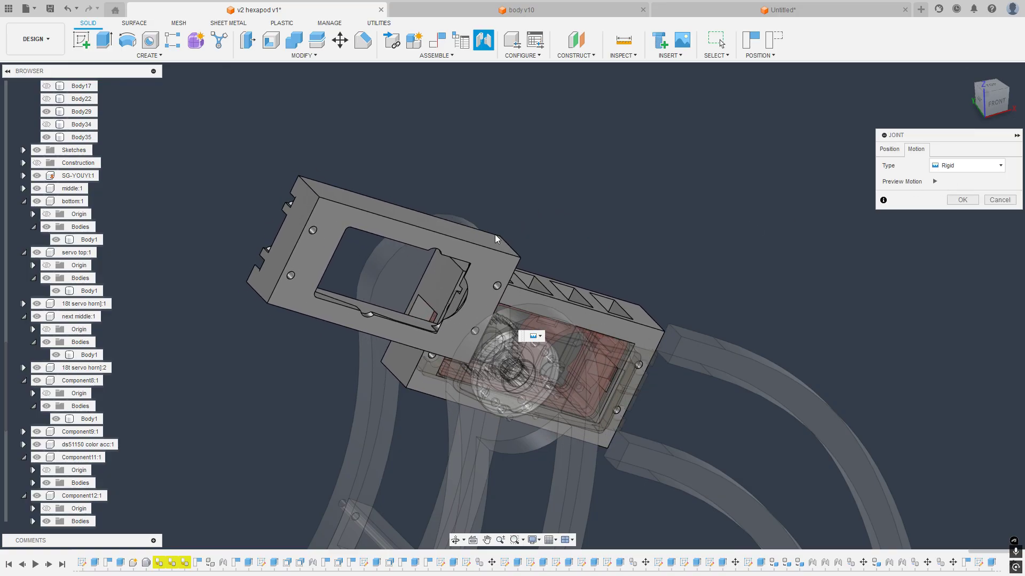
pyautogui.keyDown('shift'); pyautogui.moveTo(495, 235); pyautogui.dragTo(533, 267, button='middle'); pyautogui.keyUp('shift')
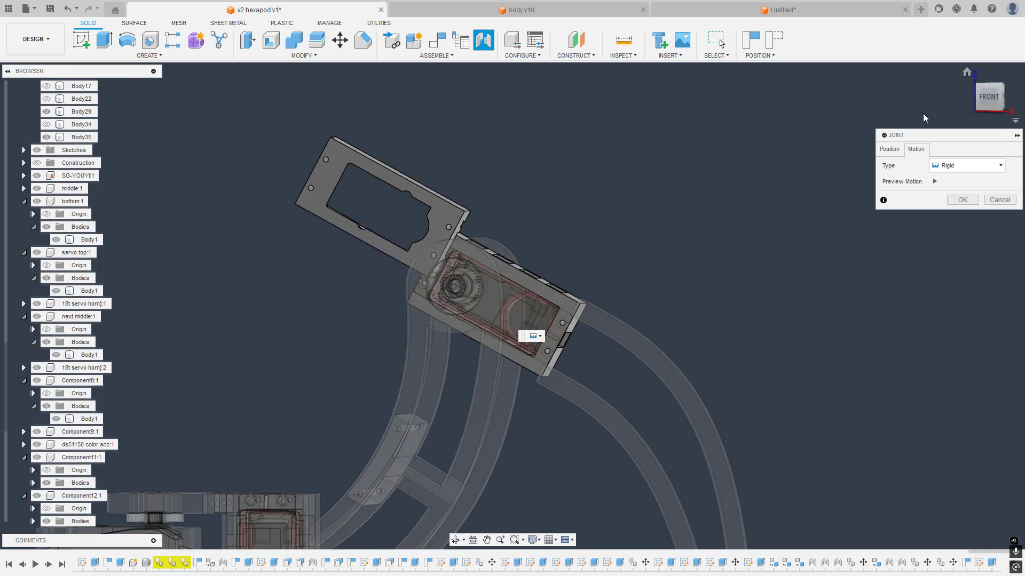
pyautogui.click(889, 148)
pyautogui.moveTo(419, 298); pyautogui.dragTo(462, 224)
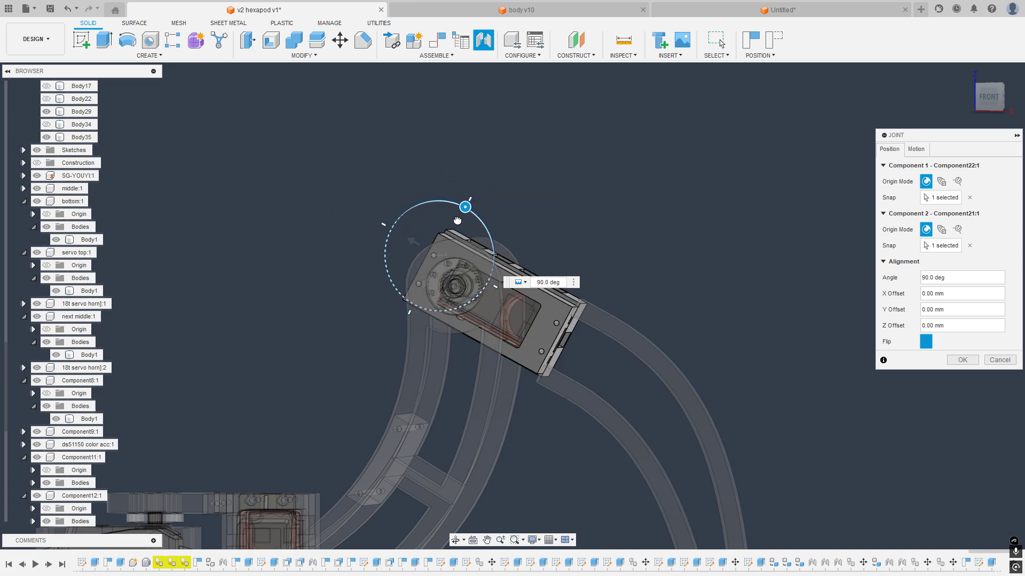
pyautogui.keyDown('shift'); pyautogui.moveTo(566, 223); pyautogui.dragTo(592, 200, button='middle'); pyautogui.keyUp('shift')
pyautogui.click(955, 359)
pyautogui.scroll(5, 533, 351)
pyautogui.click(516, 310)
pyautogui.press('e')
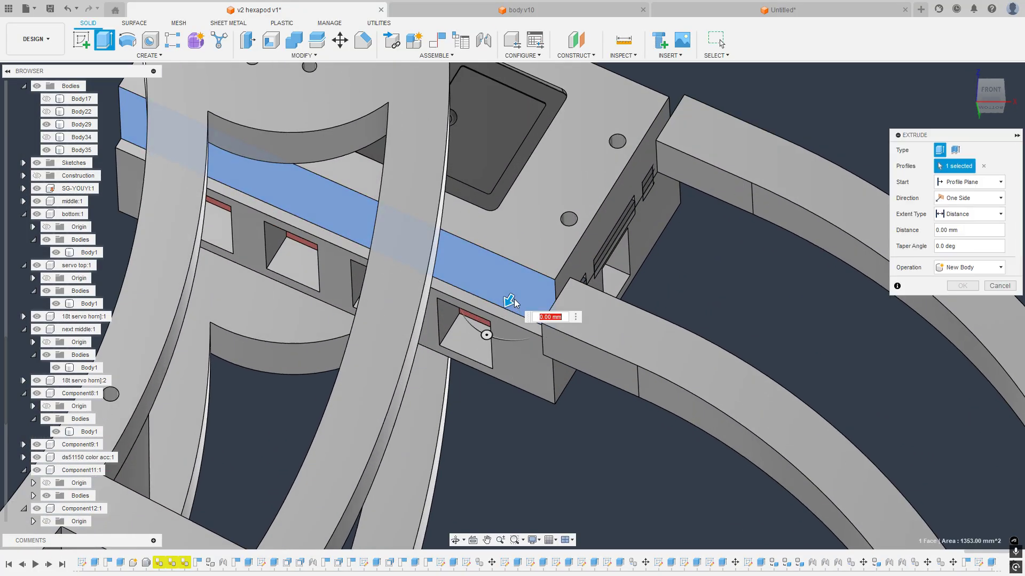
pyautogui.click(507, 295)
pyautogui.click(526, 308)
pyautogui.write('e')
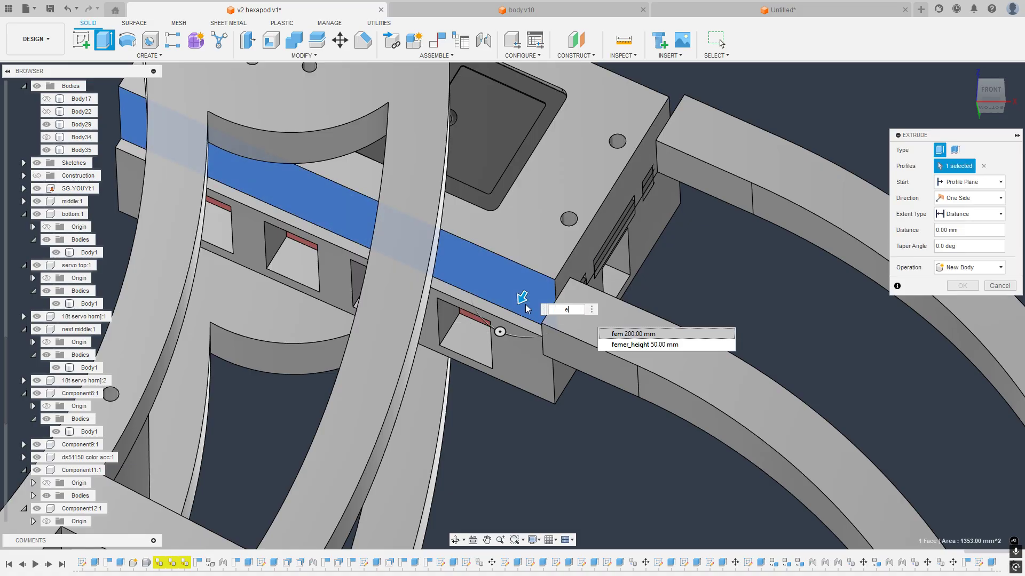
pyautogui.click(999, 286)
# Step: Extrude the long lower side face of the servo frame 5 mm outward, joined to the frame
pyautogui.click(535, 296)
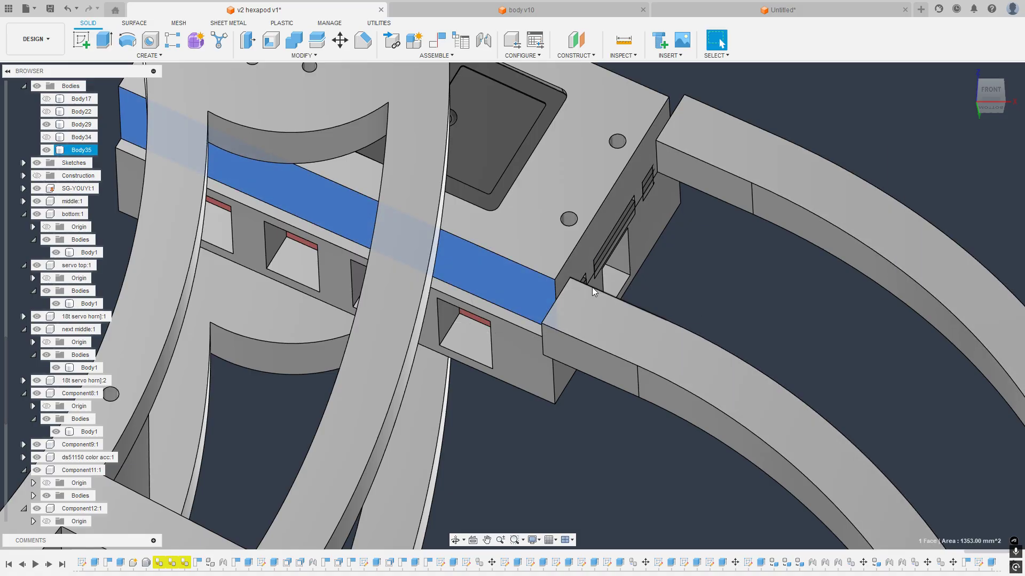
pyautogui.write('e')
pyautogui.write('5')
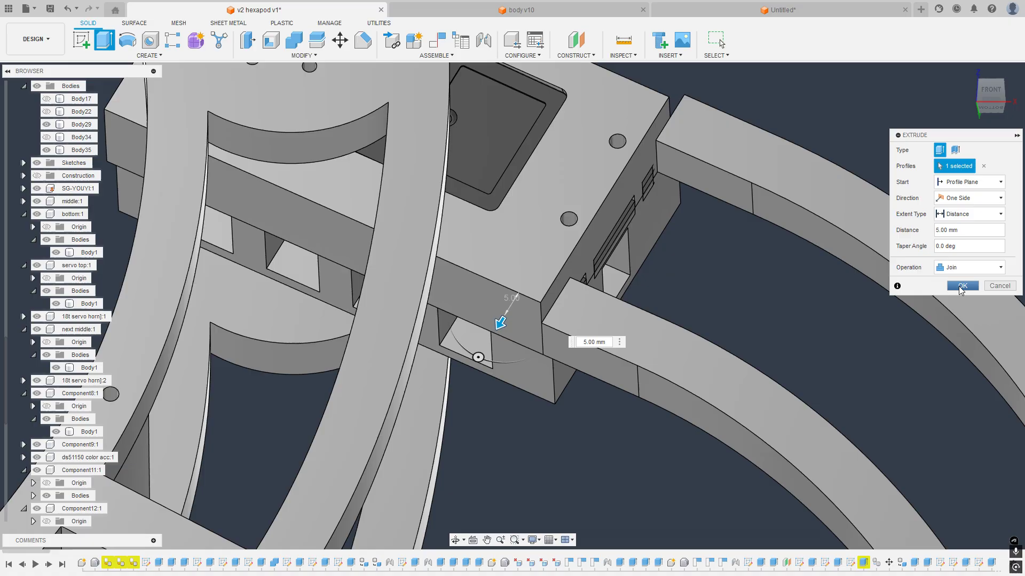
pyautogui.click(959, 286)
# Step: Extrude the opposite, upper long side face of the servo frame 5 mm outward, joined to the frame
pyautogui.scroll(-2, 896, 307)
pyautogui.keyDown('shift'); pyautogui.moveTo(835, 247); pyautogui.dragTo(734, 175, button='middle'); pyautogui.keyUp('shift')
pyautogui.click(725, 152)
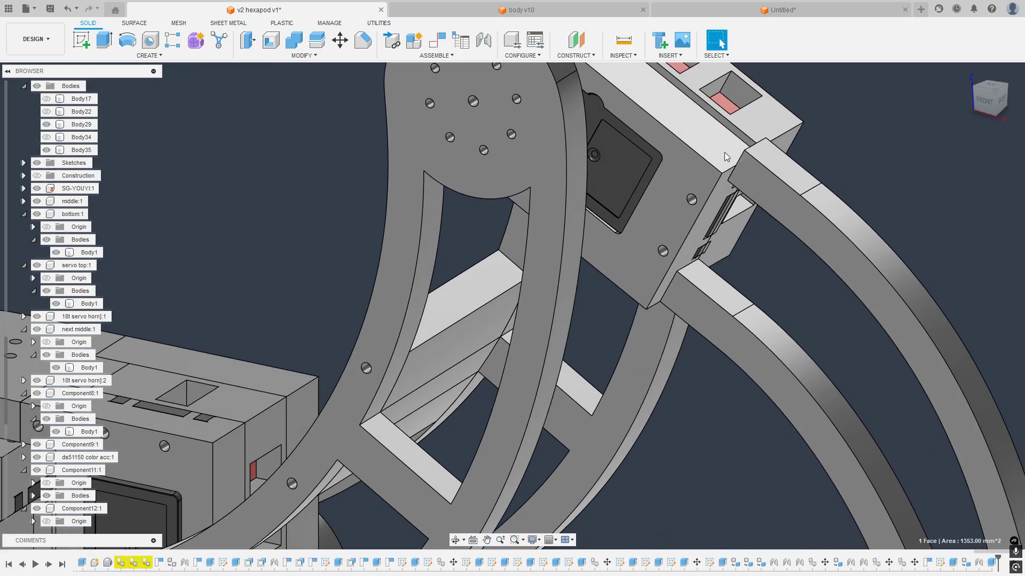
pyautogui.write('e')
pyautogui.write('5')
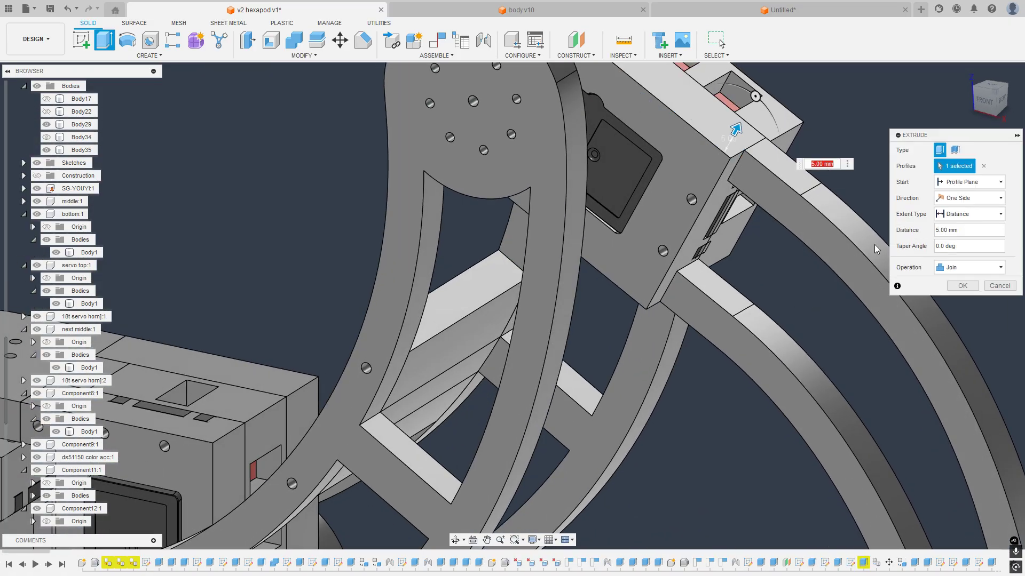
pyautogui.click(963, 287)
# Step: Examine the widened servo frame against the lower leg's upper ends from the side and in the front view
pyautogui.scroll(-2, 787, 226)
pyautogui.keyDown('shift'); pyautogui.moveTo(785, 227); pyautogui.dragTo(752, 207, button='middle'); pyautogui.keyUp('shift')
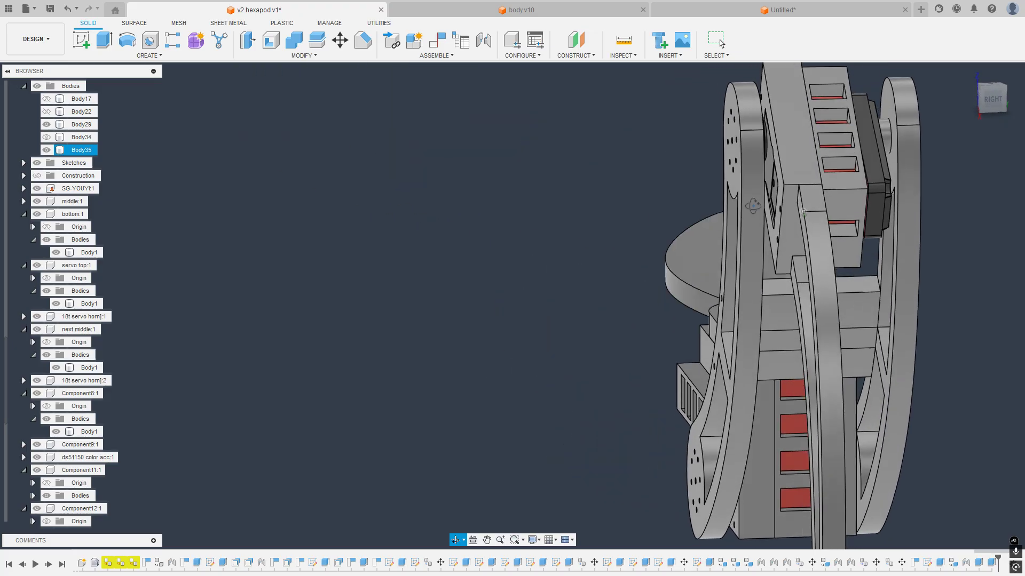
pyautogui.scroll(-2, 764, 226)
pyautogui.keyDown('shift'); pyautogui.moveTo(802, 237); pyautogui.dragTo(658, 264, button='middle'); pyautogui.keyUp('shift')
pyautogui.moveTo(750, 268); pyautogui.dragTo(749, 286, button='middle')
pyautogui.click(990, 96)
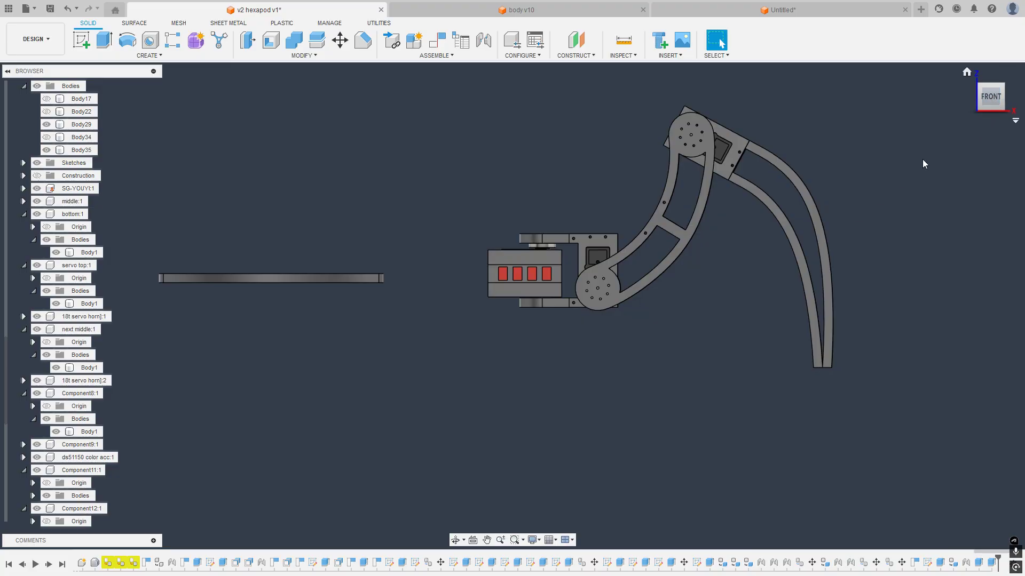
pyautogui.scroll(5, 767, 145)
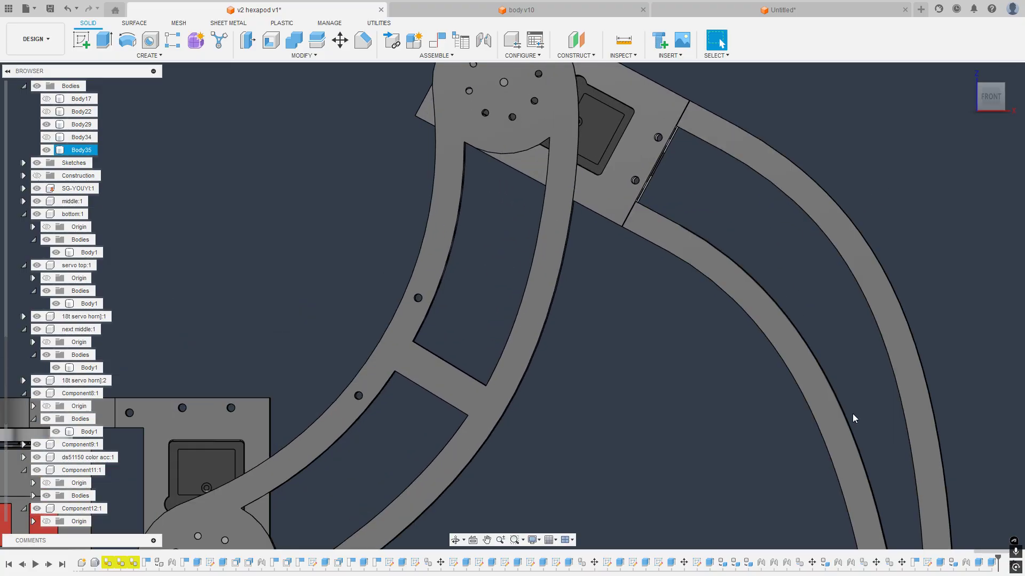
# Step: Open the lower leg's profile sketch, inspect its offset curves and end points at the servo, and close it
pyautogui.doubleClick(929, 563)
pyautogui.moveTo(873, 253); pyautogui.dragTo(762, 287, button='middle')
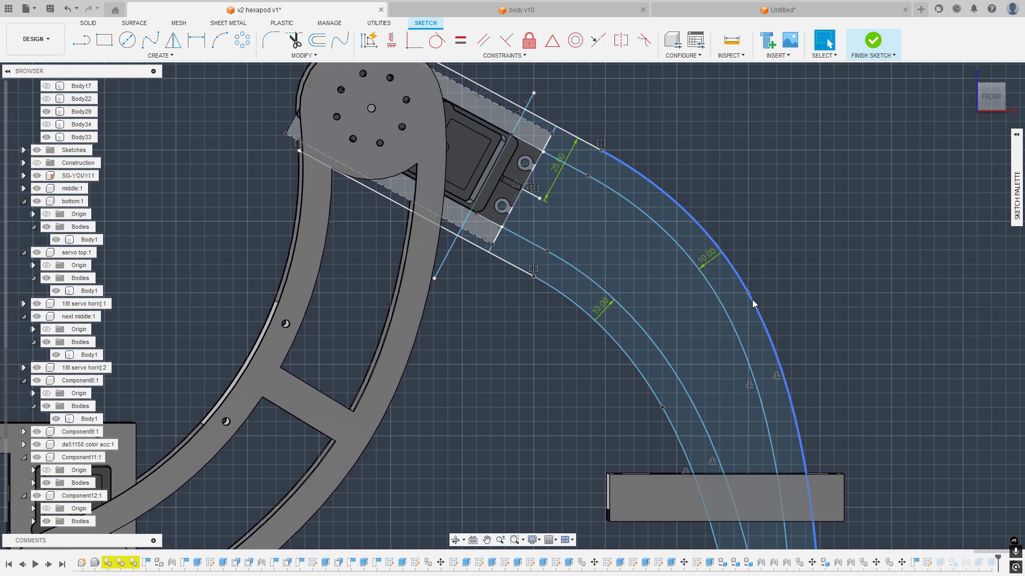
pyautogui.scroll(-5, 754, 299)
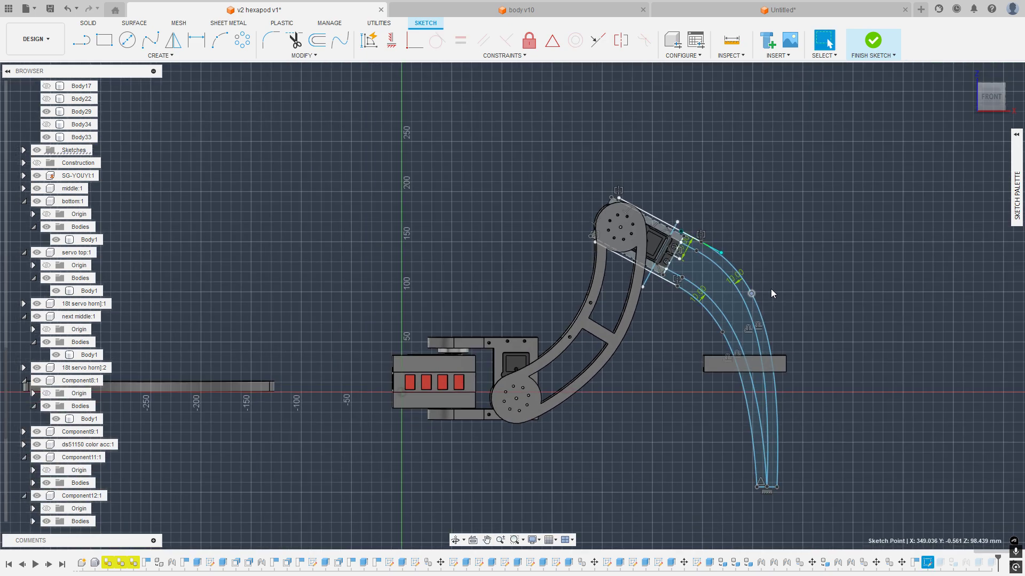
pyautogui.click(873, 43)
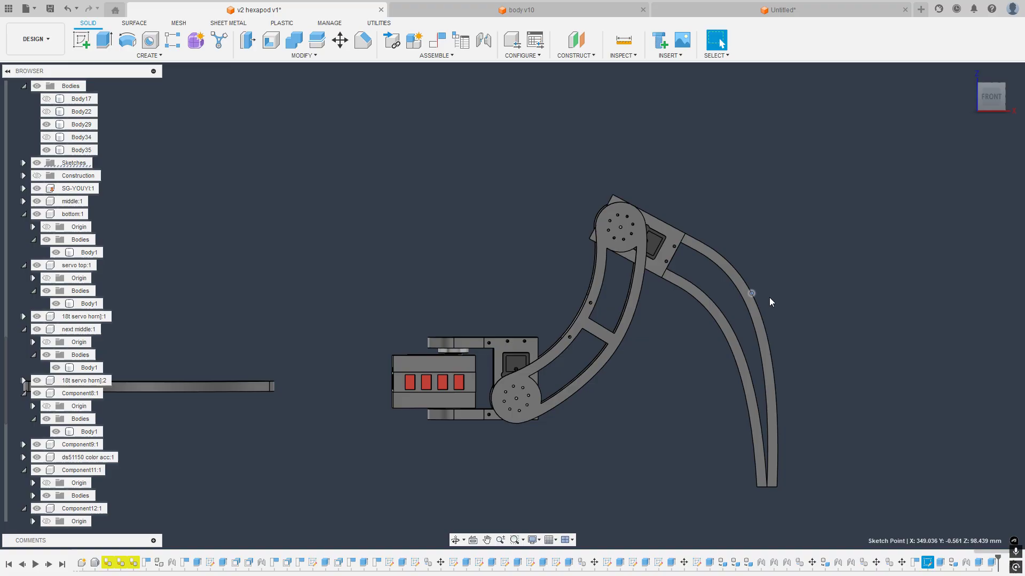
# Step: Examine the lower leg's fit against the servo frame from the front and from behind
pyautogui.scroll(4, 721, 259)
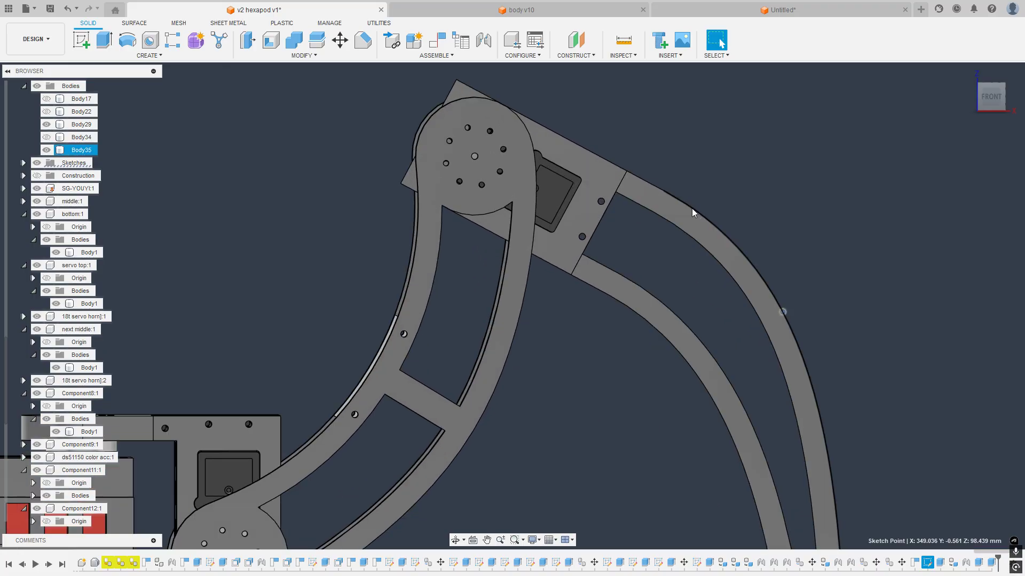
pyautogui.keyDown('shift'); pyautogui.moveTo(692, 209); pyautogui.dragTo(670, 191, button='middle'); pyautogui.keyUp('shift')
pyautogui.scroll(-2, 741, 256)
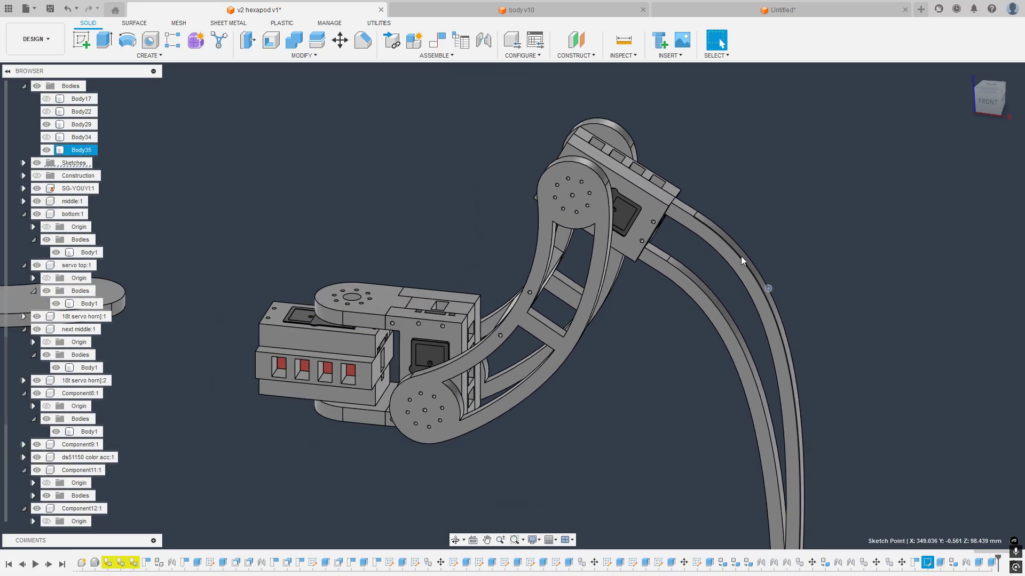
pyautogui.keyDown('shift'); pyautogui.moveTo(741, 256); pyautogui.dragTo(807, 216, button='middle'); pyautogui.keyUp('shift')
pyautogui.click(988, 101)
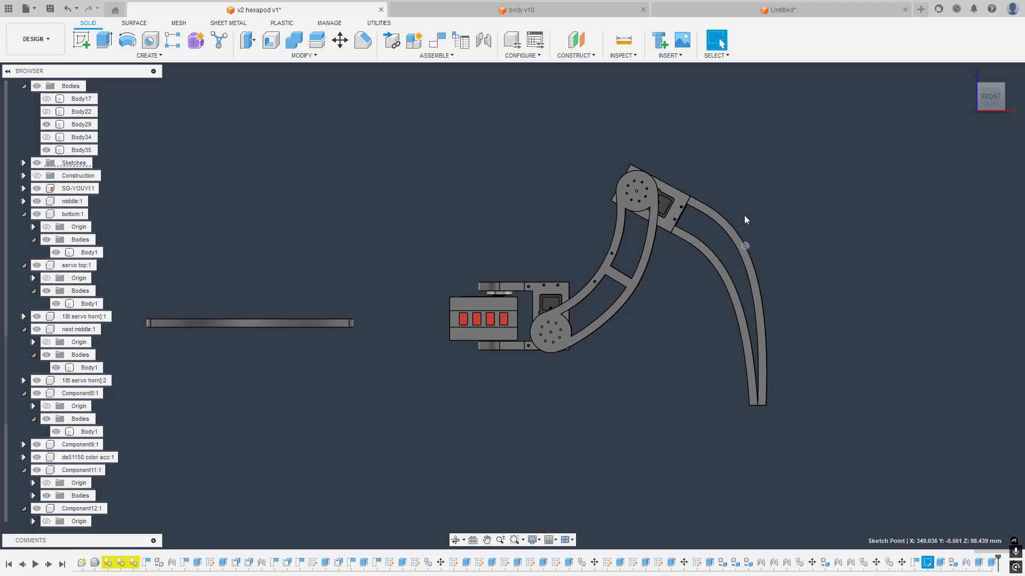
pyautogui.keyDown('shift'); pyautogui.moveTo(748, 201); pyautogui.dragTo(587, 299, button='middle'); pyautogui.keyUp('shift')
pyautogui.keyDown('shift'); pyautogui.moveTo(580, 378); pyautogui.dragTo(541, 346, button='middle'); pyautogui.keyUp('shift')
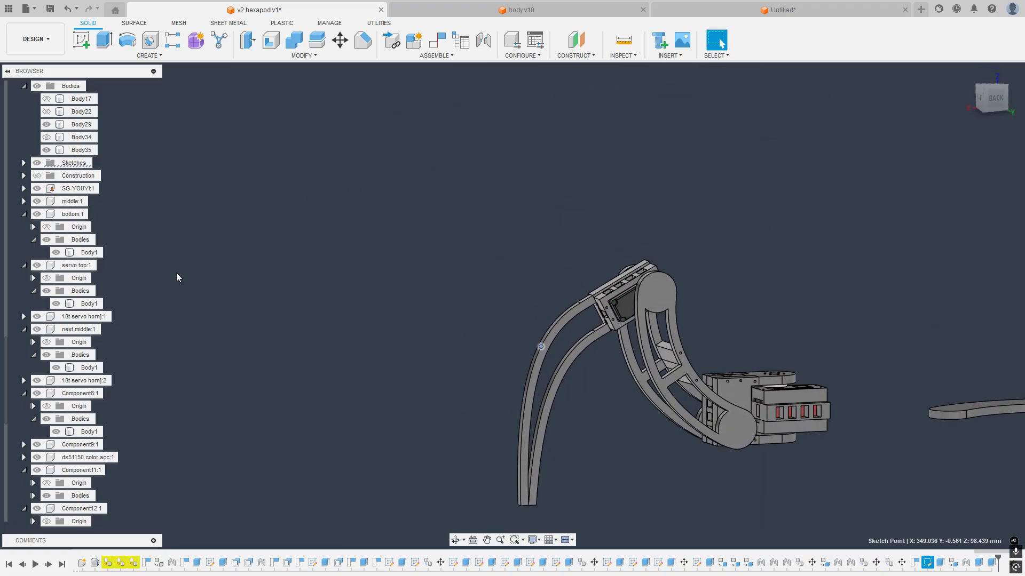
# Step: Rename the lower leg's profile sketch in the timeline as "leg"
pyautogui.rightClick(928, 563)
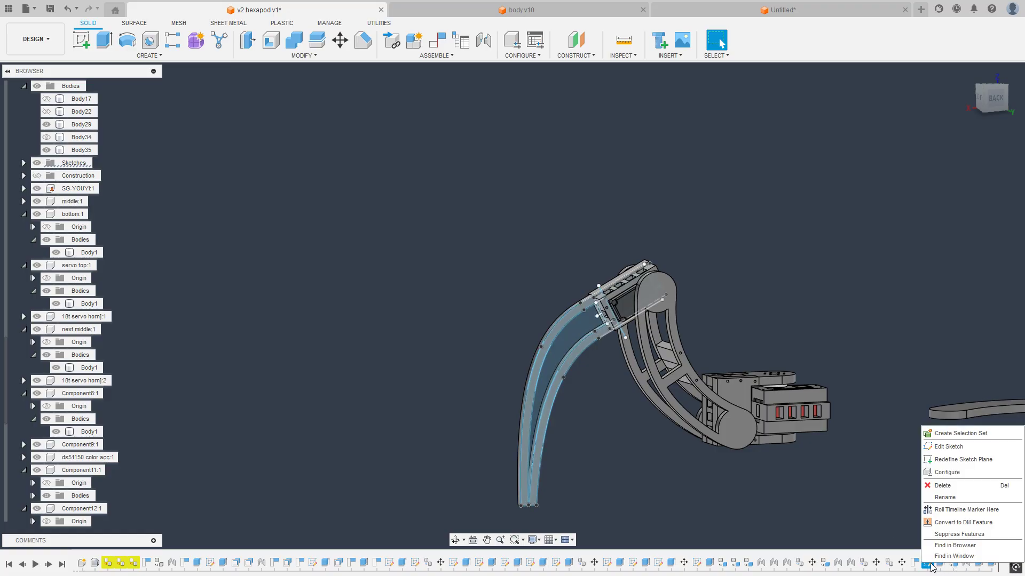
pyautogui.click(939, 497)
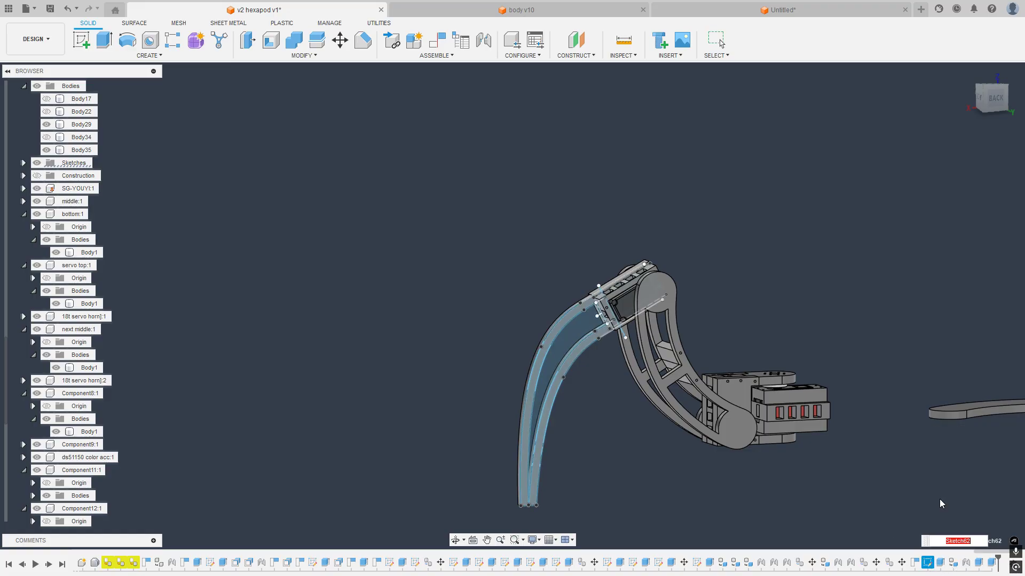
pyautogui.write('leg')
pyautogui.press('Return')
pyautogui.scroll(-3, 600, 289)
pyautogui.click(493, 251)
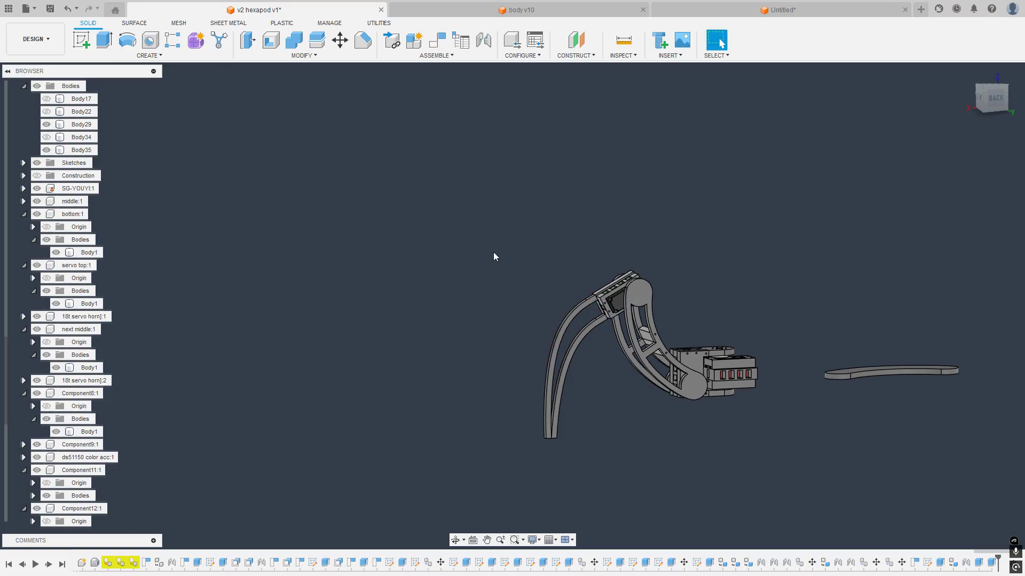
# Step: Examine the lower leg's two upper ends, the widened servo frame and the free side of the knee servo from several angles
pyautogui.moveTo(581, 268)
pyautogui.keyDown('shift'); pyautogui.mouseDown(button='middle')
pyautogui.moveTo(832, 353)
pyautogui.moveTo(678, 315)
pyautogui.mouseUp(button='middle'); pyautogui.keyUp('shift')
pyautogui.keyDown('shift'); pyautogui.moveTo(590, 312); pyautogui.dragTo(705, 306, button='middle'); pyautogui.keyUp('shift')
pyautogui.scroll(6, 703, 274)
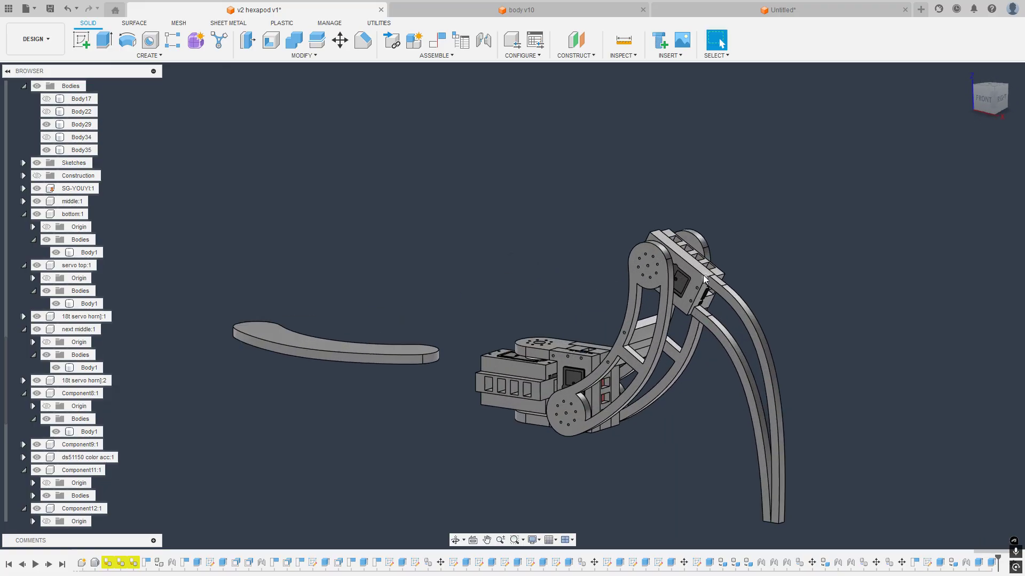
pyautogui.keyDown('shift'); pyautogui.moveTo(796, 318); pyautogui.dragTo(545, 222, button='middle'); pyautogui.keyUp('shift')
pyautogui.scroll(-4, 695, 289)
pyautogui.scroll(1, 460, 377)
pyautogui.scroll(5, 539, 192)
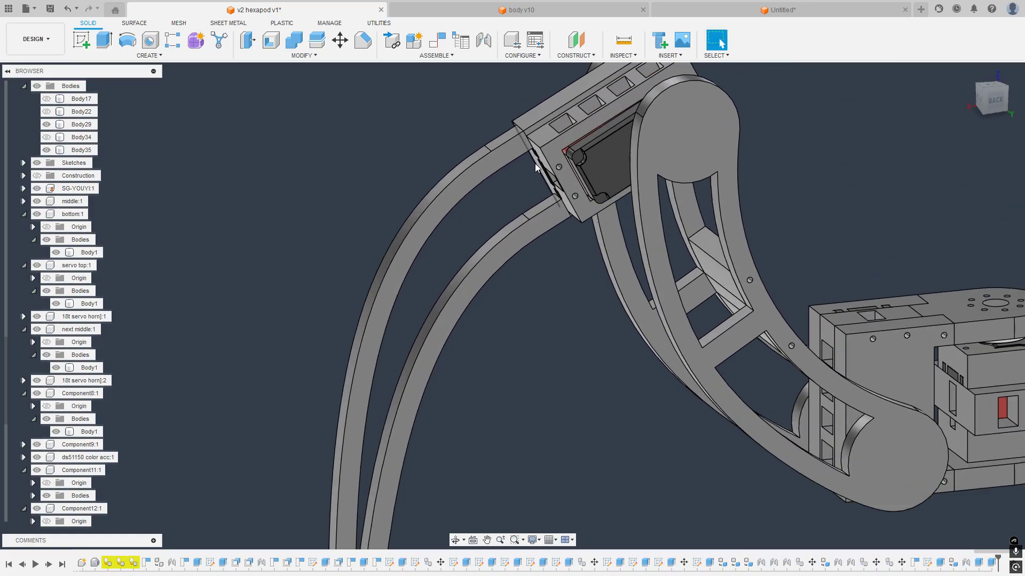
pyautogui.keyDown('shift'); pyautogui.moveTo(535, 164); pyautogui.dragTo(636, 146, button='middle'); pyautogui.keyUp('shift')
pyautogui.scroll(-3, 463, 312)
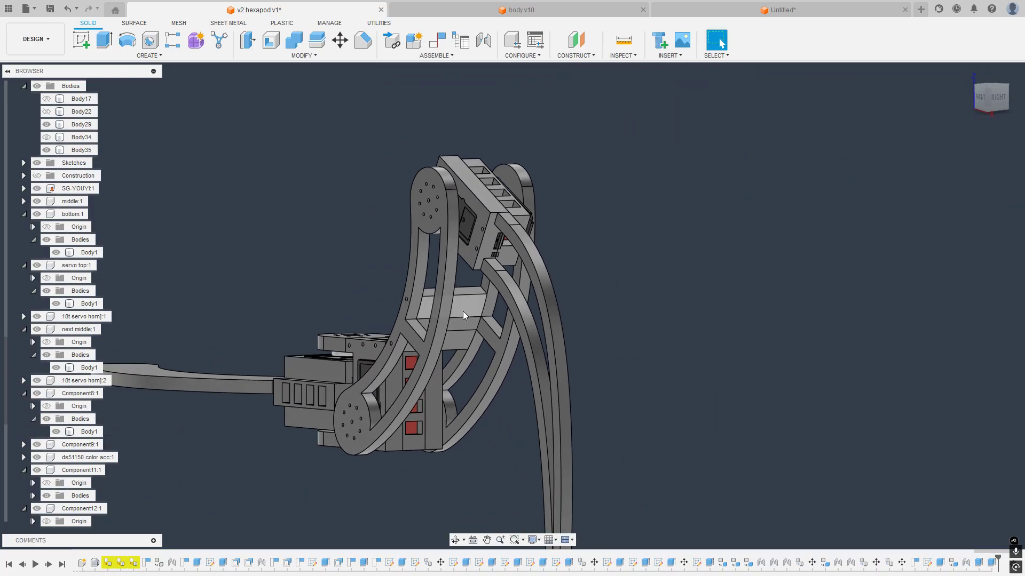
pyautogui.keyDown('shift'); pyautogui.moveTo(463, 311); pyautogui.dragTo(520, 282, button='middle'); pyautogui.keyUp('shift')
pyautogui.scroll(6, 569, 226)
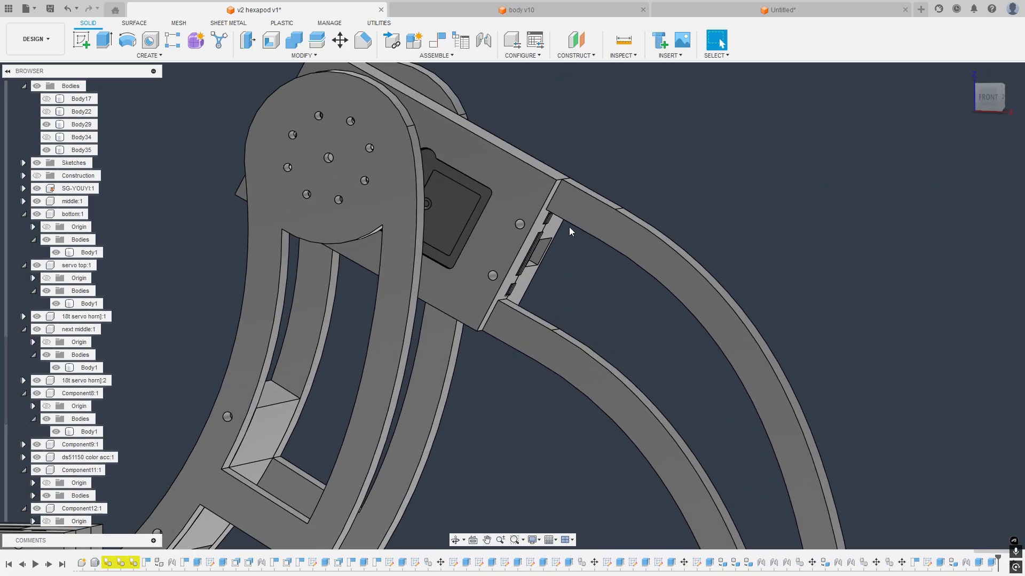
pyautogui.keyDown('shift'); pyautogui.moveTo(569, 226); pyautogui.dragTo(676, 297, button='middle'); pyautogui.keyUp('shift')
pyautogui.scroll(-6, 576, 212)
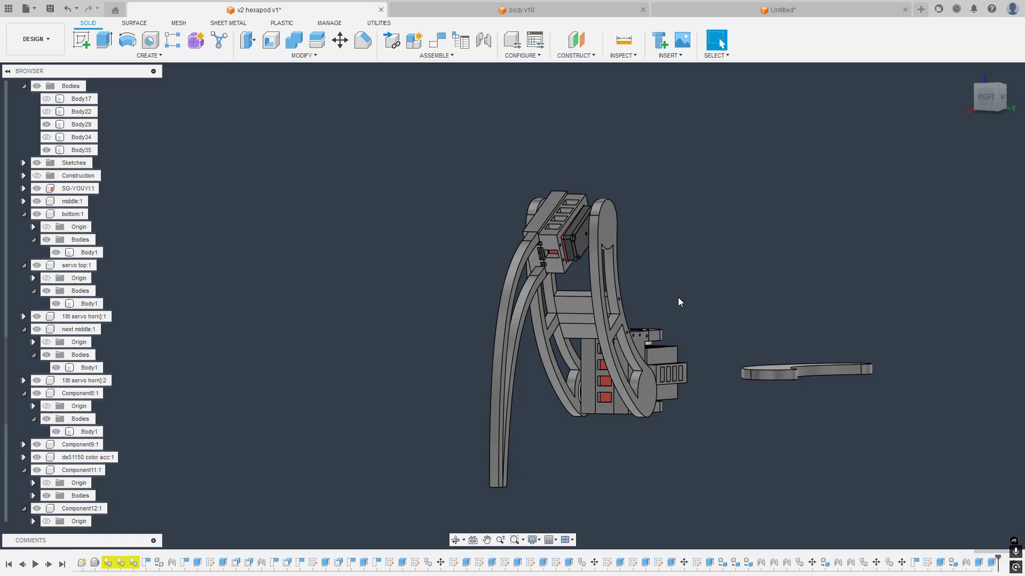
pyautogui.scroll(3, 562, 223)
pyautogui.scroll(-4, 588, 229)
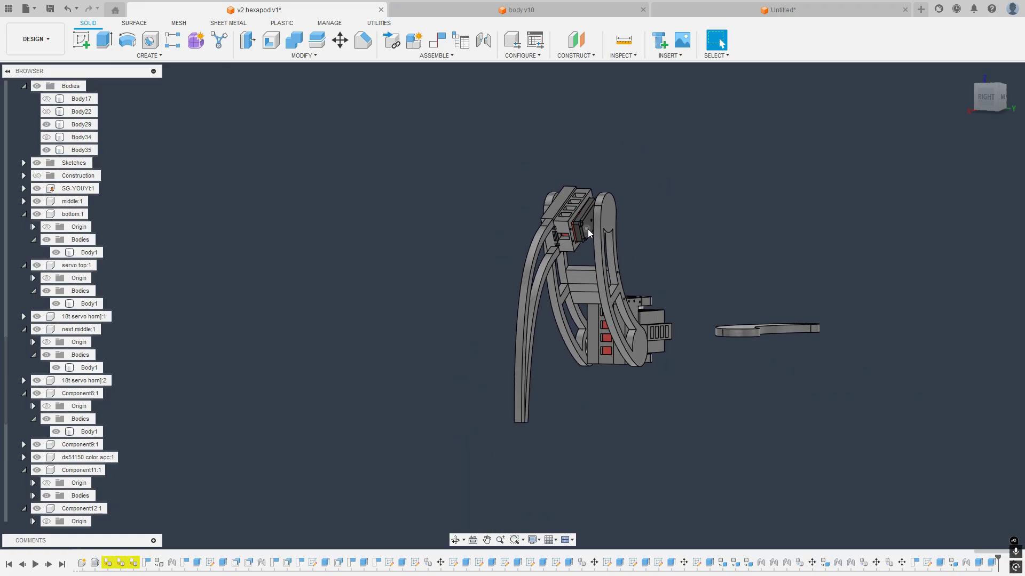
pyautogui.keyDown('shift'); pyautogui.moveTo(588, 229); pyautogui.dragTo(502, 220, button='middle'); pyautogui.keyUp('shift')
pyautogui.scroll(4, 542, 236)
pyautogui.click(990, 97)
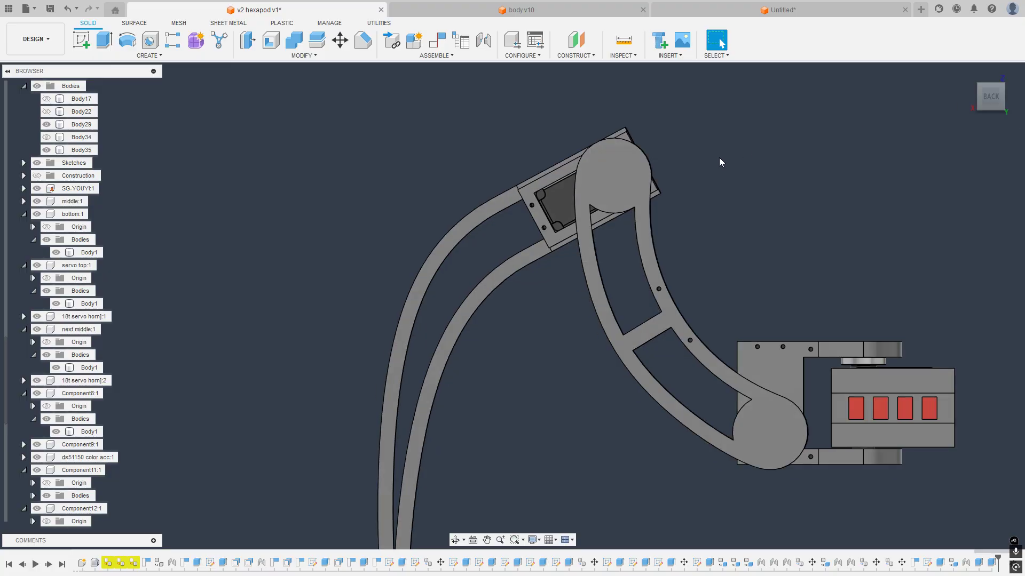
pyautogui.click(507, 193)
pyautogui.scroll(-6, 483, 216)
pyautogui.keyDown('shift'); pyautogui.moveTo(496, 223); pyautogui.dragTo(530, 235, button='middle'); pyautogui.keyUp('shift')
pyautogui.scroll(10, 536, 221)
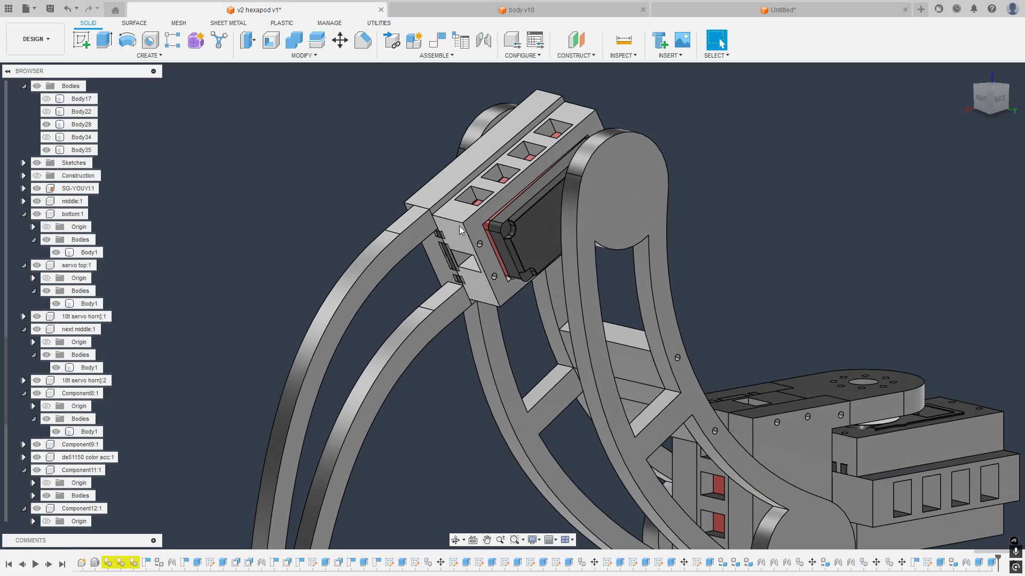
pyautogui.click(405, 245)
pyautogui.click(286, 240)
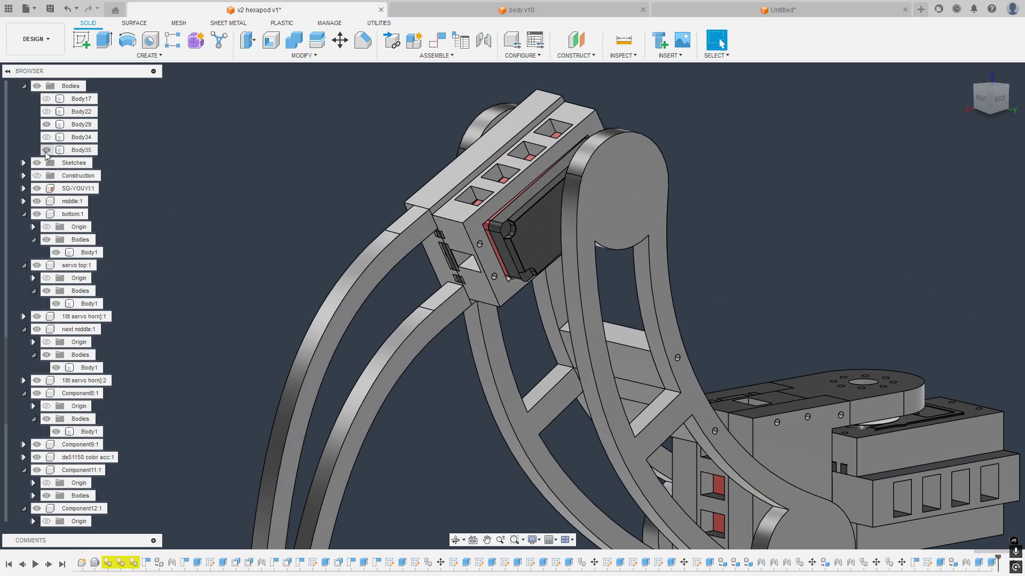
# Step: Duplicate the lower leg body Body35 and move the copy 30 mm in Y to the other side of the servo frame
pyautogui.click(69, 151)
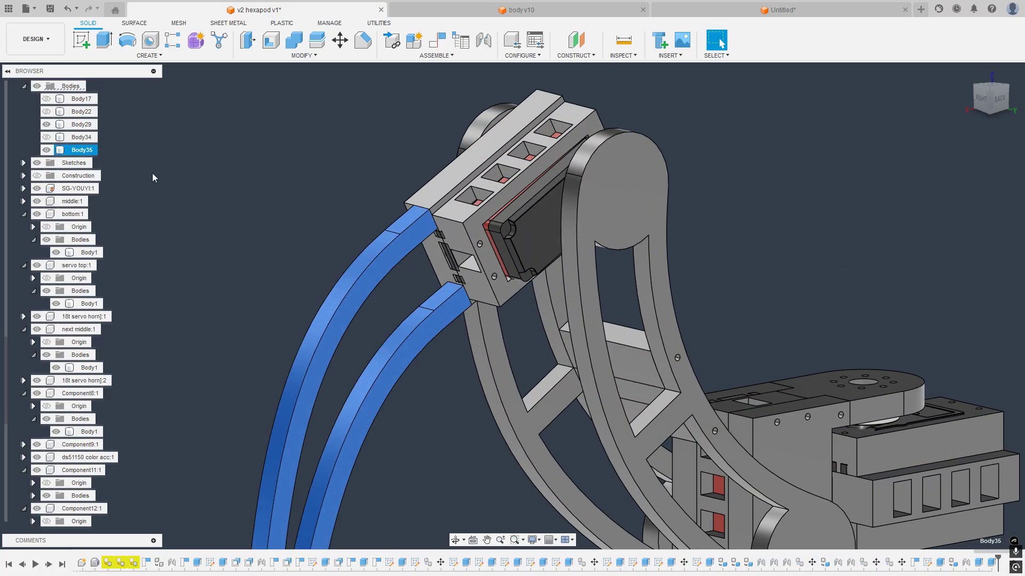
pyautogui.hotkey('ctrl', 'c')
pyautogui.hotkey('ctrl', 'v')
pyautogui.scroll(-10, 359, 234)
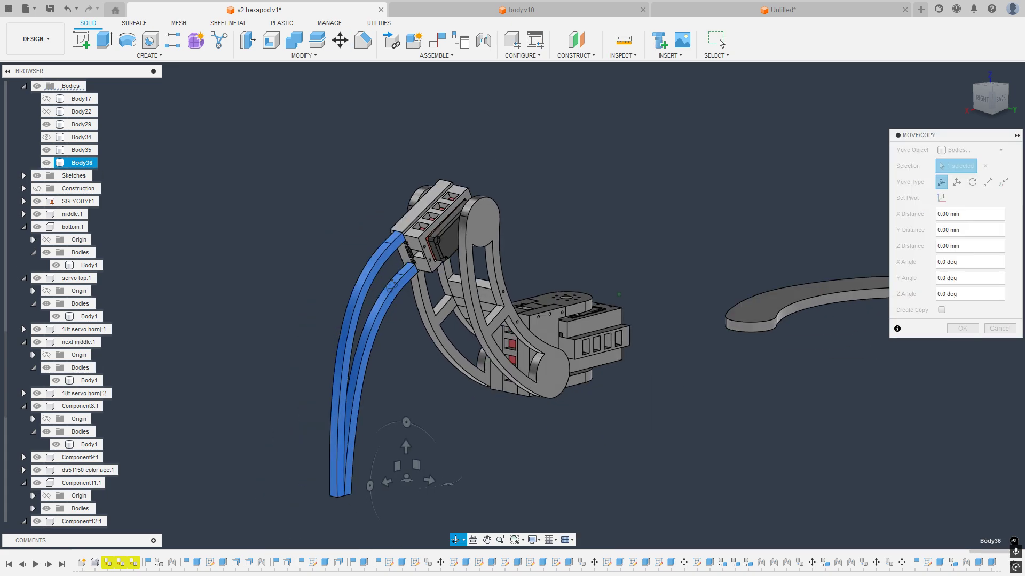
pyautogui.click(987, 95)
pyautogui.scroll(6, 542, 370)
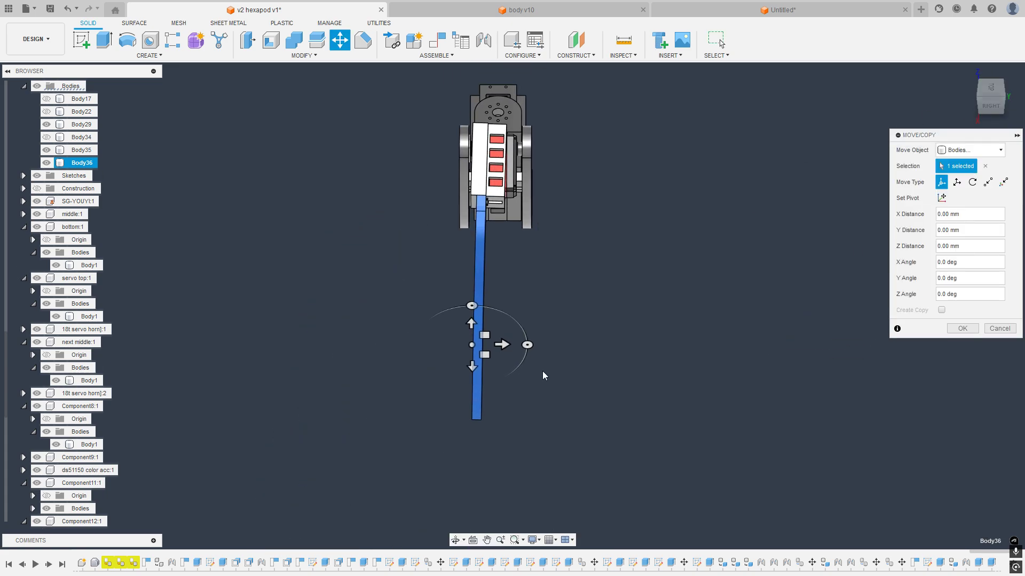
pyautogui.moveTo(467, 401); pyautogui.dragTo(524, 398)
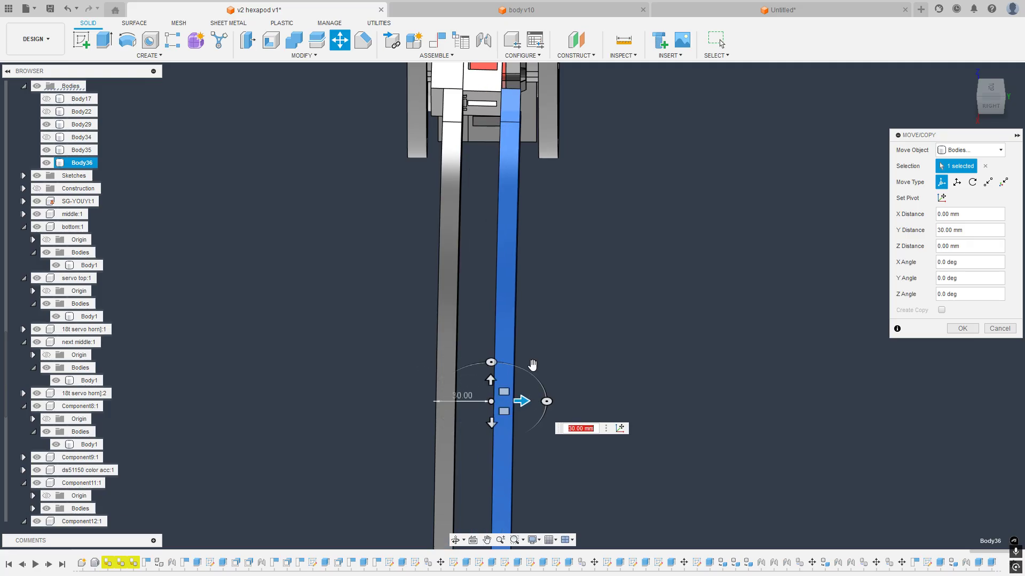
pyautogui.scroll(10, 518, 321)
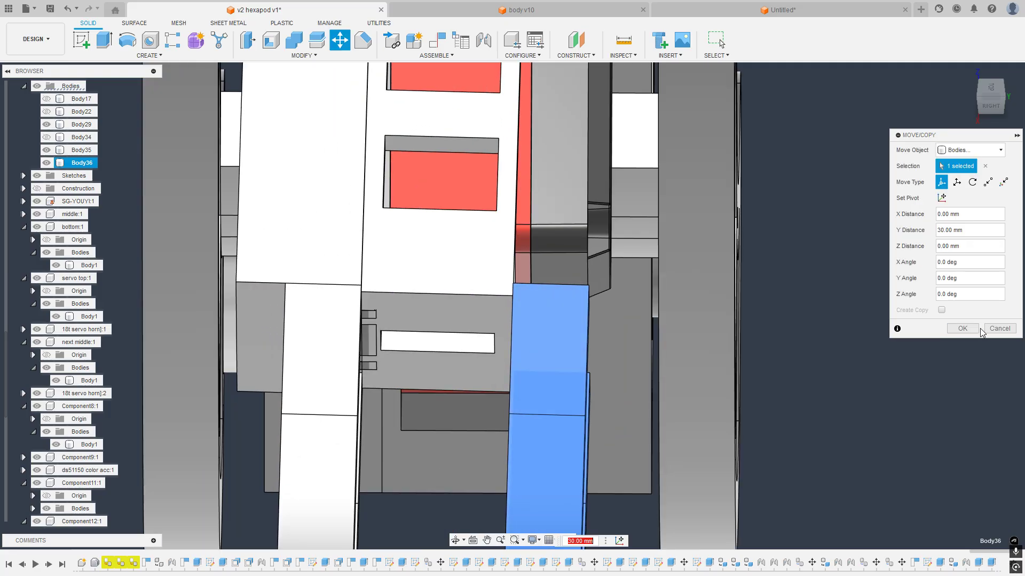
pyautogui.press('Return')
# Step: Show the hidden servo frame half Body34 and turn that body into its own component
pyautogui.scroll(-10, 582, 254)
pyautogui.keyDown('shift'); pyautogui.moveTo(667, 374); pyautogui.dragTo(583, 297, button='middle'); pyautogui.keyUp('shift')
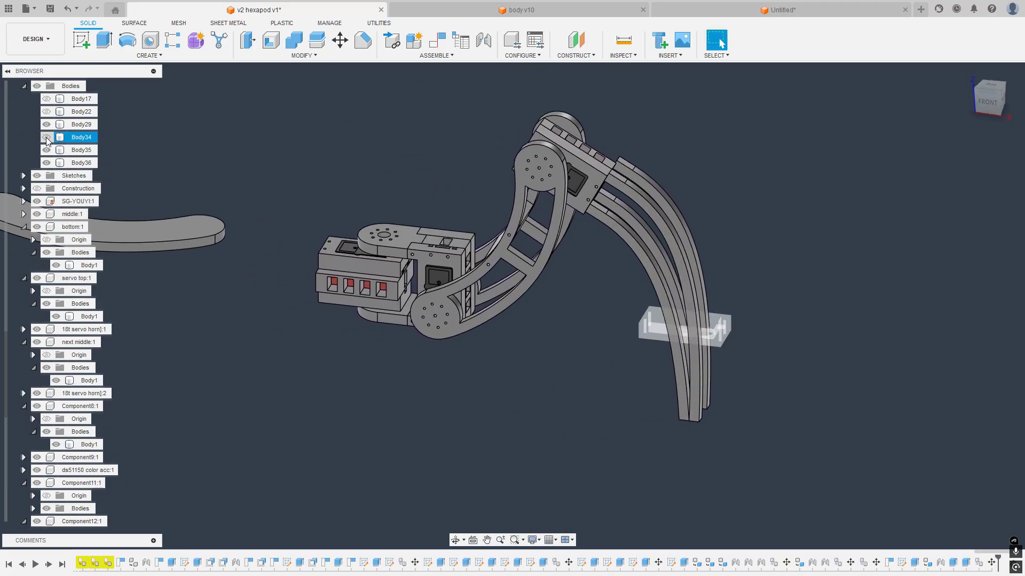
pyautogui.keyDown('shift'); pyautogui.moveTo(606, 353); pyautogui.dragTo(652, 382, button='middle'); pyautogui.keyUp('shift')
pyautogui.scroll(5, 585, 453)
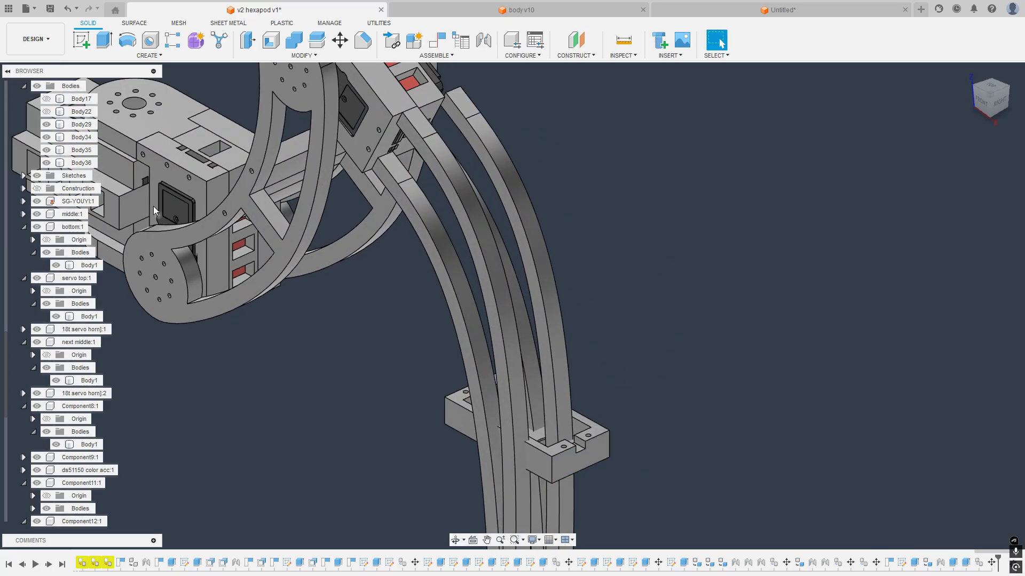
pyautogui.click(81, 137)
pyautogui.keyDown('ctrl'); pyautogui.click(81, 150); pyautogui.keyUp('ctrl')
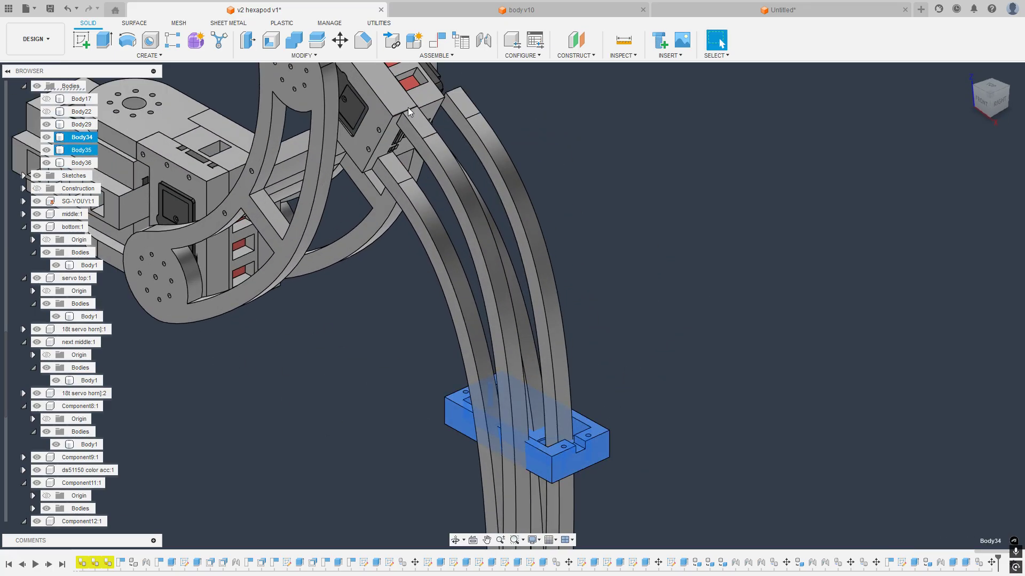
pyautogui.rightClick(76, 138)
pyautogui.click(137, 168)
pyautogui.scroll(-2, 198, 324)
pyautogui.scroll(-4, 95, 448)
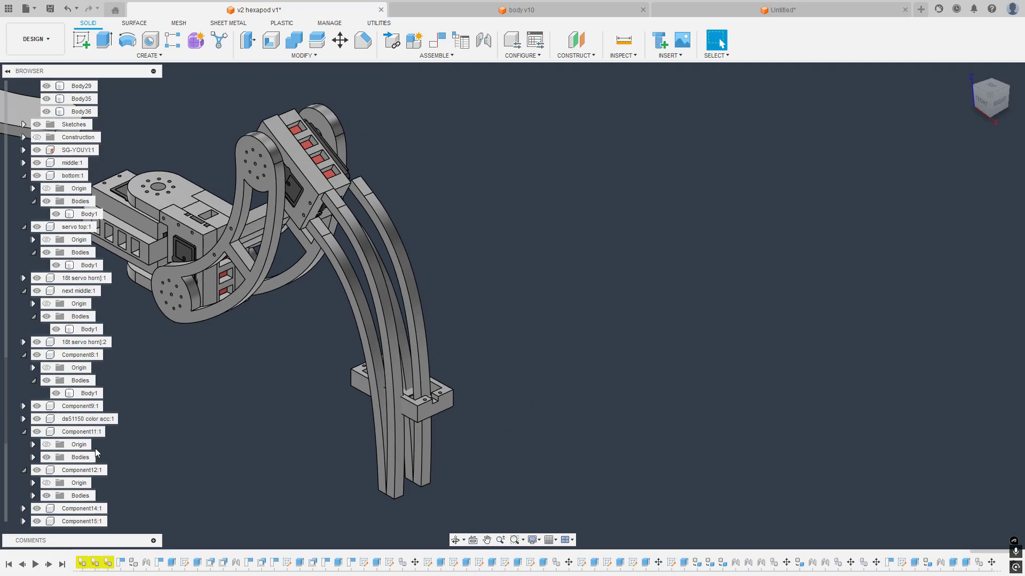
# Step: Start a joint that places the new frame half's corner screw hole on the matching screw hole of the servo frame
pyautogui.scroll(2, 424, 400)
pyautogui.keyDown('shift'); pyautogui.moveTo(427, 377); pyautogui.dragTo(580, 391, button='middle'); pyautogui.keyUp('shift')
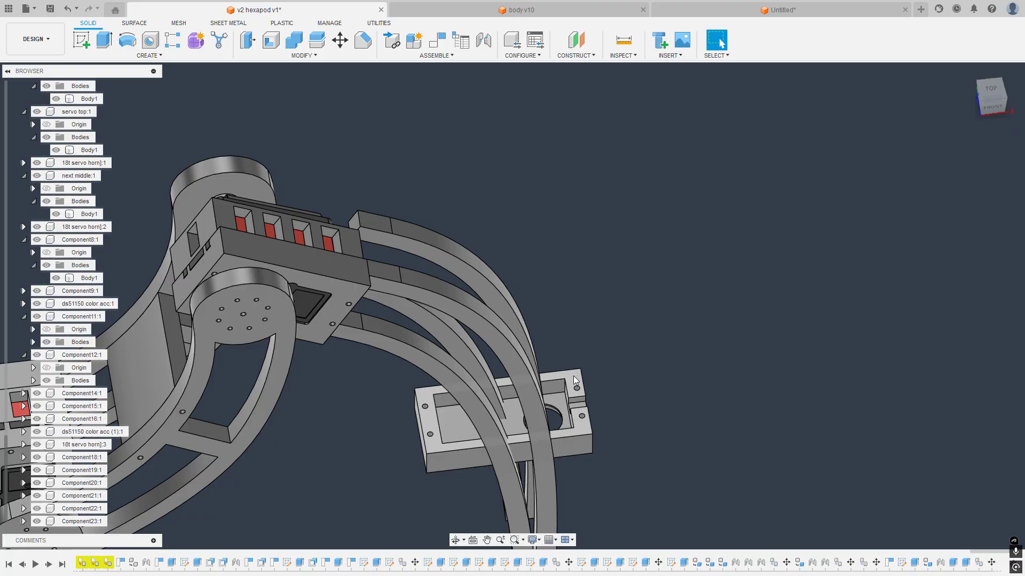
pyautogui.click(483, 41)
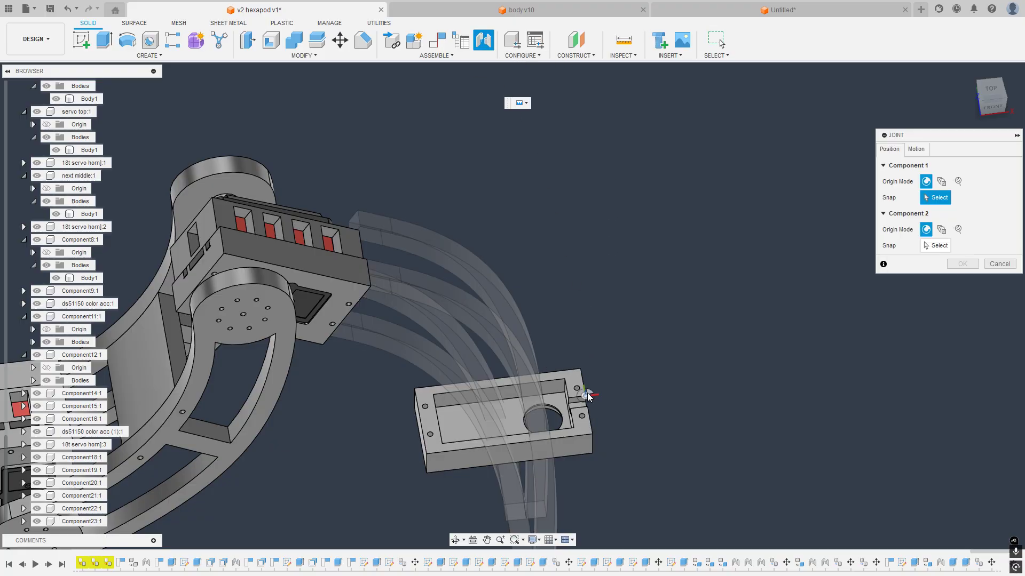
pyautogui.scroll(3, 583, 425)
pyautogui.click(581, 420)
pyautogui.scroll(-5, 570, 386)
pyautogui.moveTo(507, 238); pyautogui.dragTo(436, 258, button='middle')
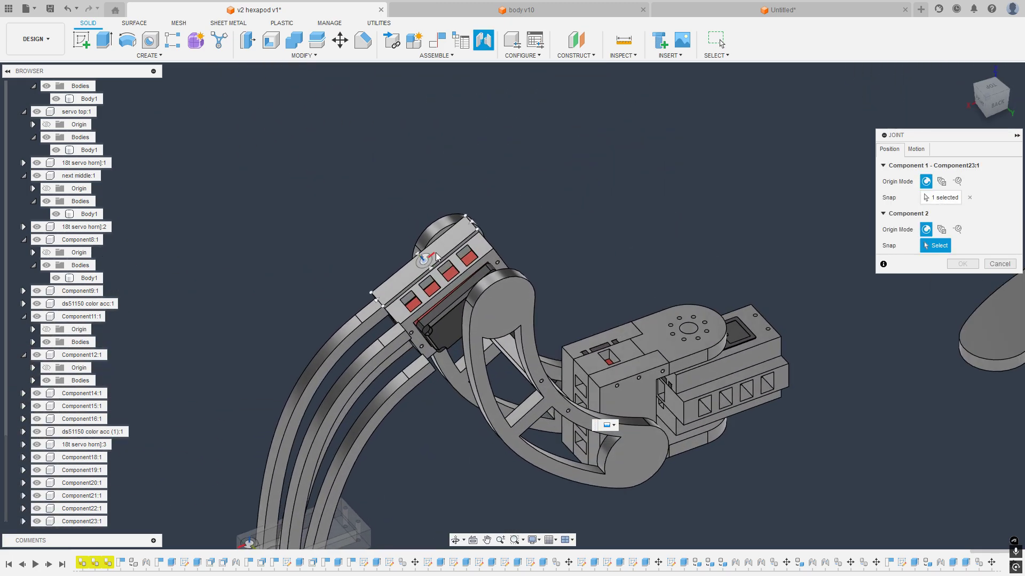
pyautogui.scroll(4, 436, 257)
pyautogui.click(508, 252)
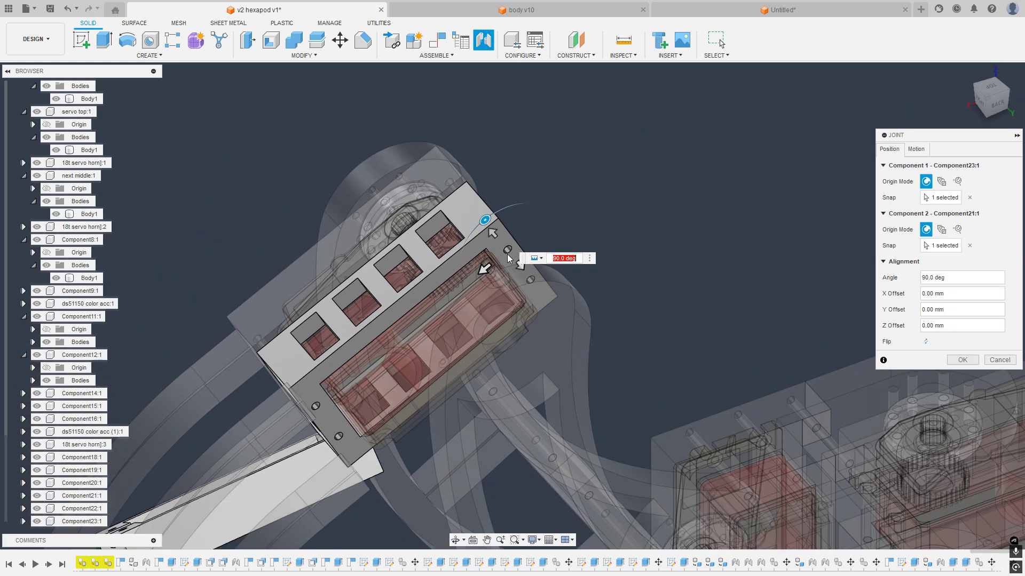
# Step: Rotate the joint alignment to -90 deg so the frame half covers the knee servo, and accept the joint
pyautogui.scroll(-3, 508, 255)
pyautogui.keyDown('shift'); pyautogui.moveTo(518, 252); pyautogui.dragTo(486, 150, button='middle'); pyautogui.keyUp('shift')
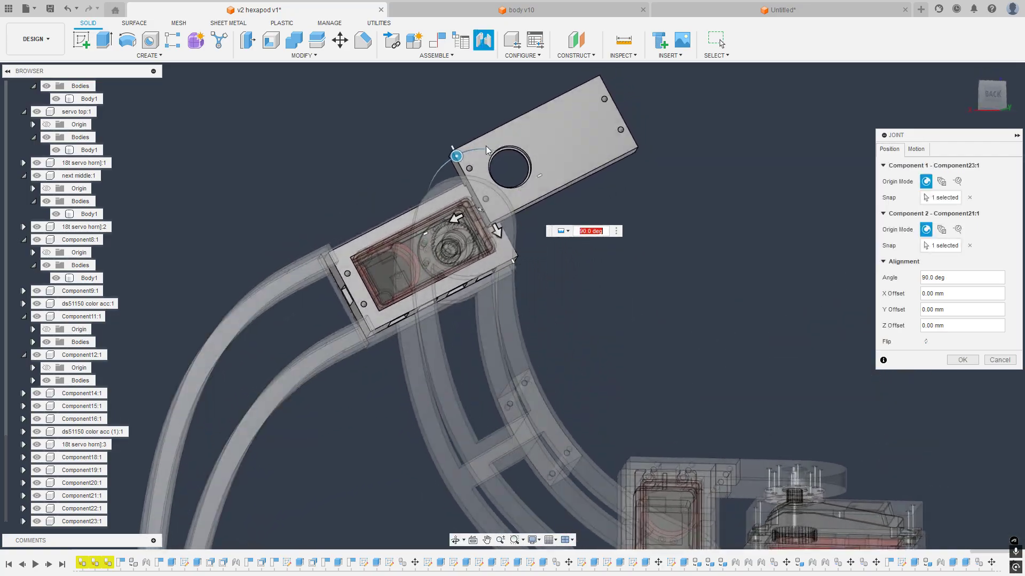
pyautogui.moveTo(455, 156); pyautogui.dragTo(509, 254)
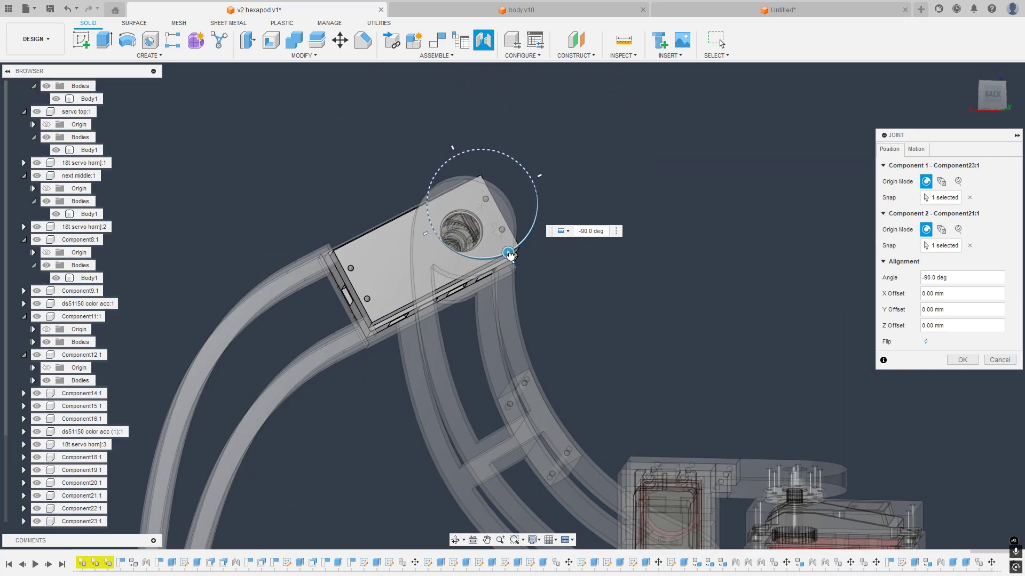
pyautogui.keyDown('shift'); pyautogui.moveTo(407, 201); pyautogui.dragTo(464, 171, button='middle'); pyautogui.keyUp('shift')
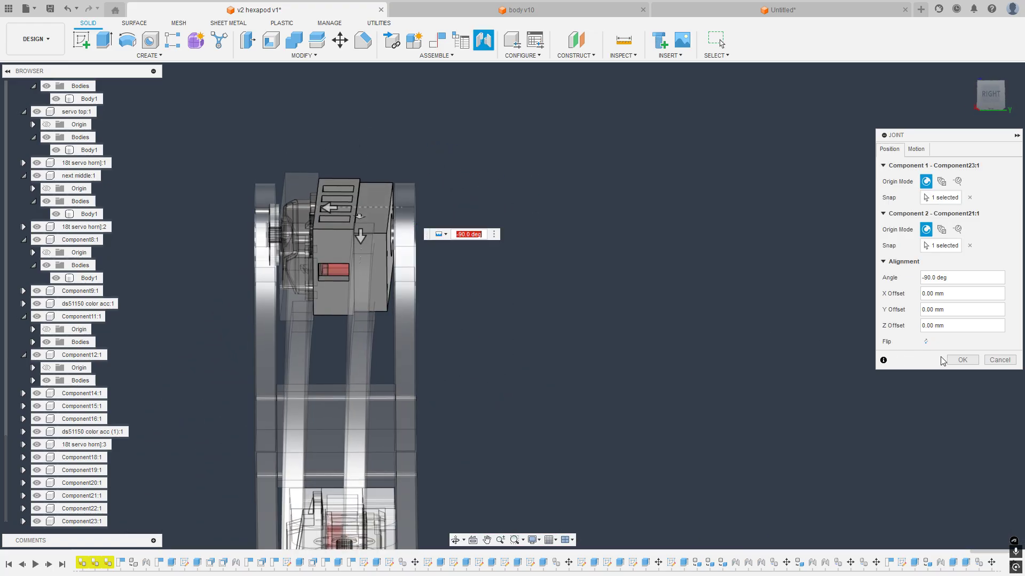
pyautogui.press('Return')
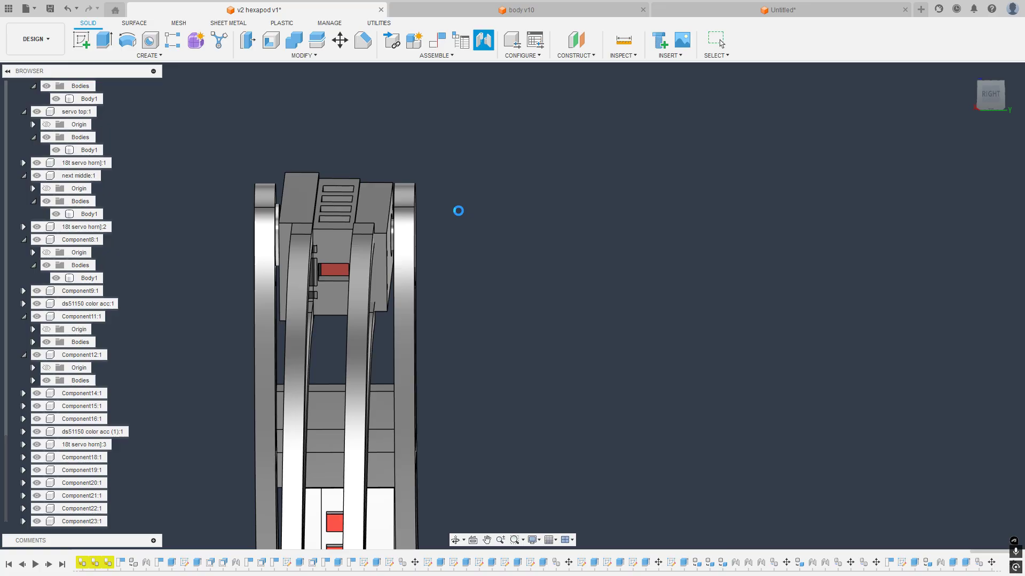
# Step: Extrude the upper edge face of the new servo frame half by 4.919 mm, joined to the existing body
pyautogui.moveTo(515, 210); pyautogui.dragTo(461, 249, button='middle')
pyautogui.scroll(3, 461, 249)
pyautogui.click(453, 247)
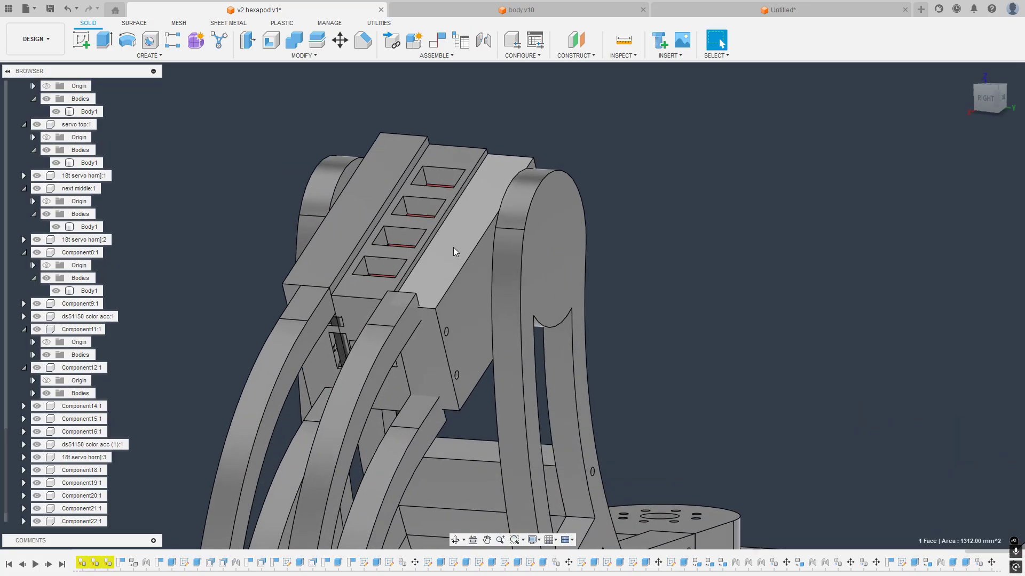
pyautogui.press('e')
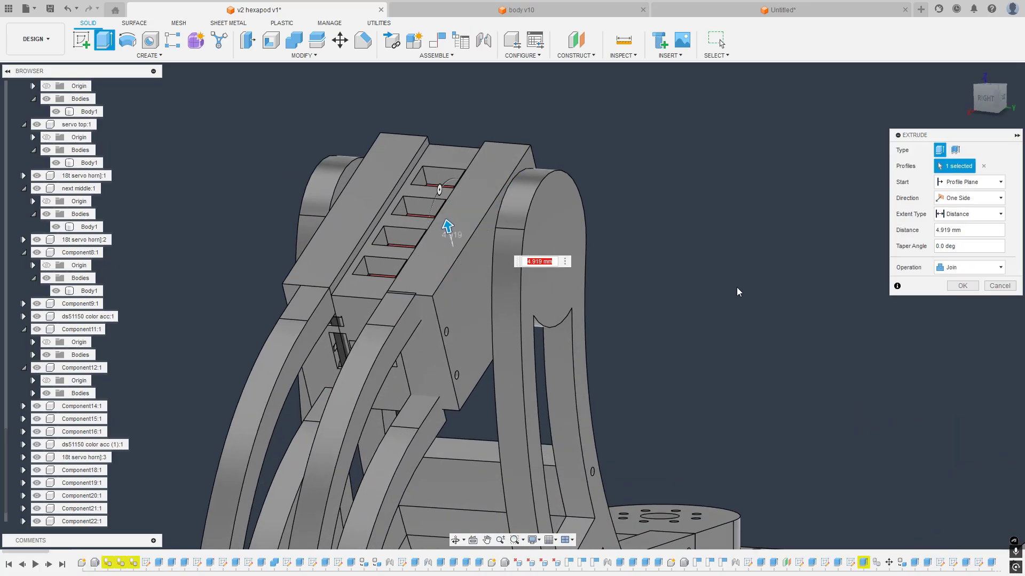
pyautogui.scroll(3, 429, 292)
pyautogui.keyDown('shift'); pyautogui.moveTo(436, 278); pyautogui.dragTo(385, 243, button='middle'); pyautogui.keyUp('shift')
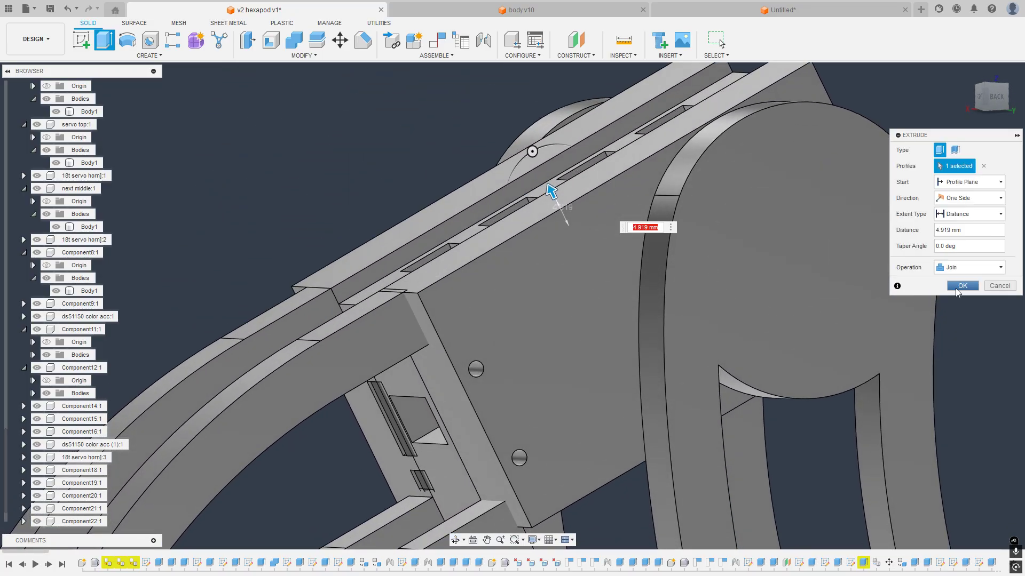
pyautogui.click(962, 286)
# Step: Extrude the opposite edge face of the new frame half by 5.081 mm as a join, and undo back to before its joint
pyautogui.keyDown('shift'); pyautogui.moveTo(580, 359); pyautogui.dragTo(581, 394, button='middle'); pyautogui.keyUp('shift')
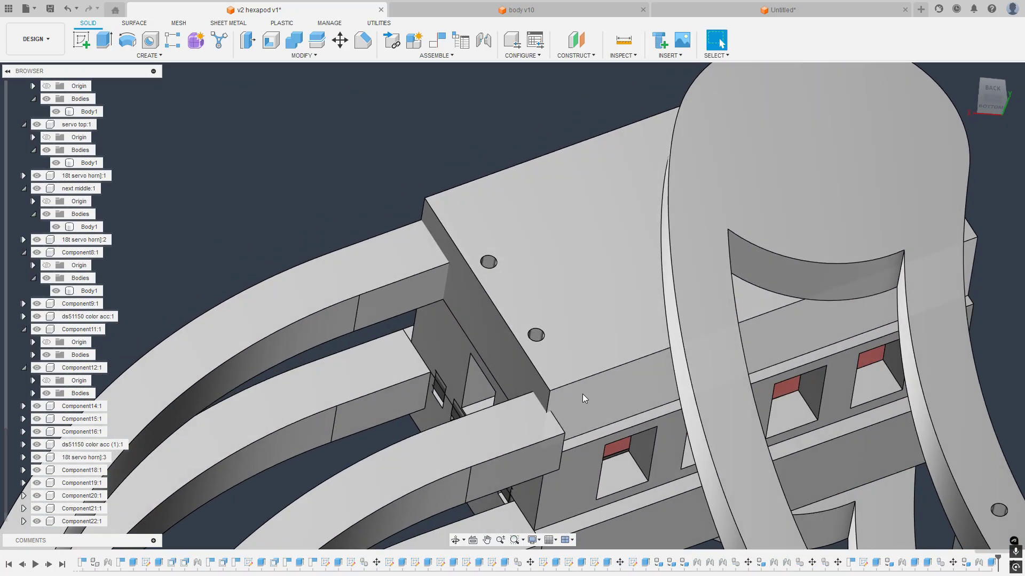
pyautogui.press('e')
pyautogui.click(583, 396)
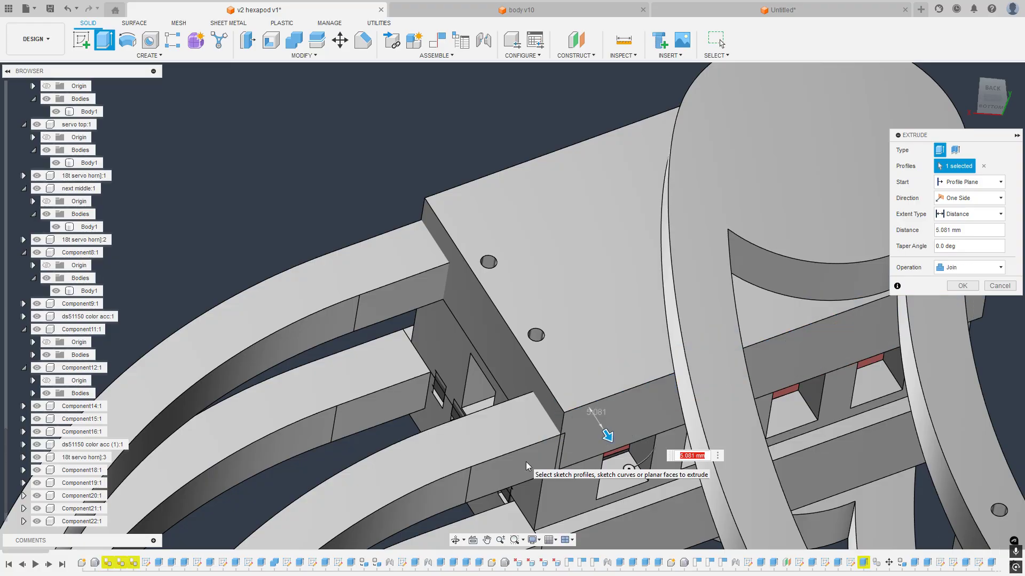
pyautogui.click(962, 286)
pyautogui.scroll(-3, 632, 277)
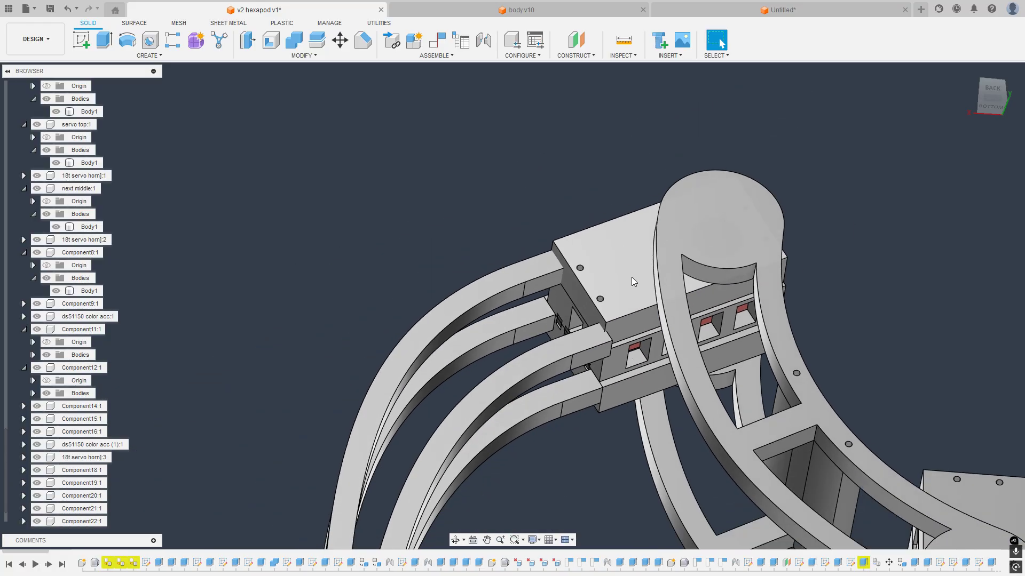
pyautogui.scroll(-5, 632, 277)
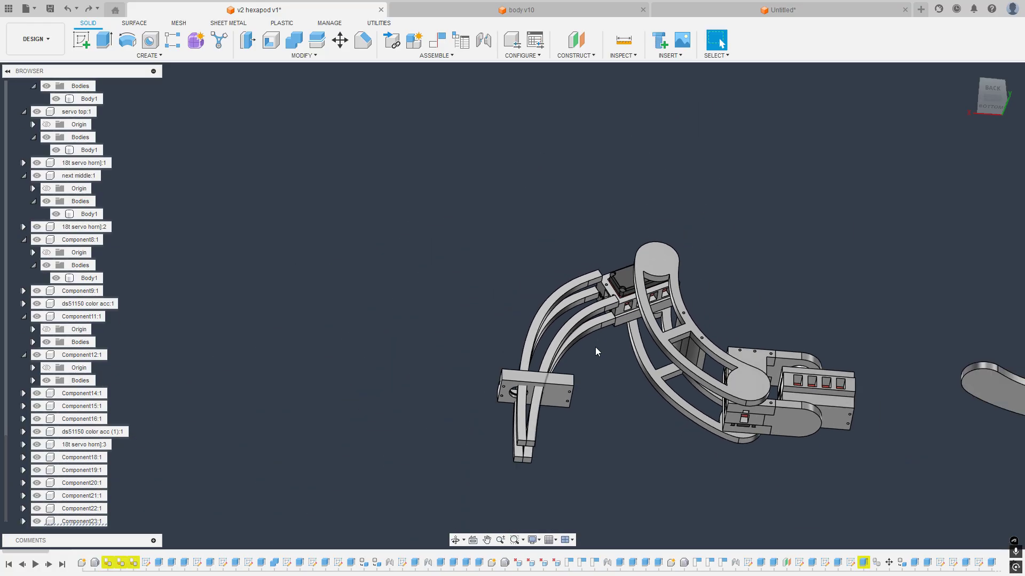
# Step: Start a joint that snaps a corner screw hole of the loose frame half Component23 onto the matching screw hole of the knee servo frame
pyautogui.keyDown('shift'); pyautogui.moveTo(596, 351); pyautogui.dragTo(590, 411, button='middle'); pyautogui.keyUp('shift')
pyautogui.scroll(5, 590, 412)
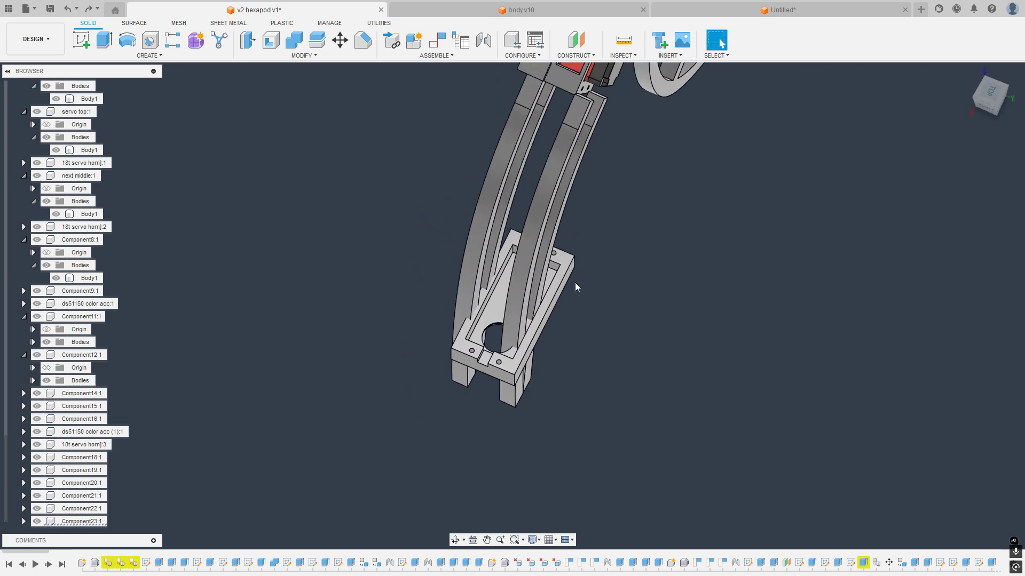
pyautogui.moveTo(608, 195); pyautogui.dragTo(654, 396, button='middle')
pyautogui.scroll(-3, 658, 393)
pyautogui.click(482, 41)
pyautogui.scroll(3, 619, 335)
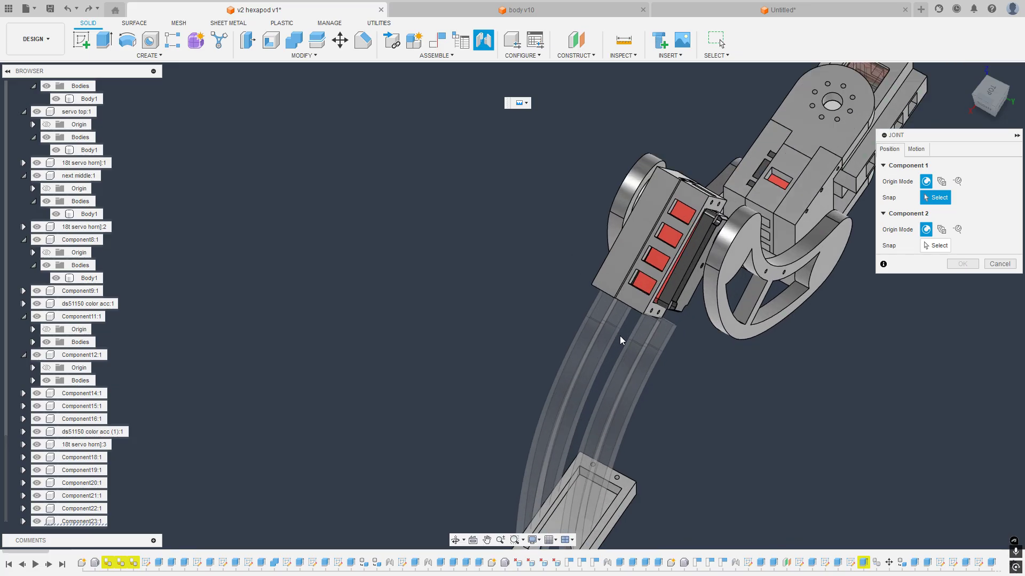
pyautogui.moveTo(619, 335); pyautogui.dragTo(566, 175, button='middle')
pyautogui.scroll(4, 485, 466)
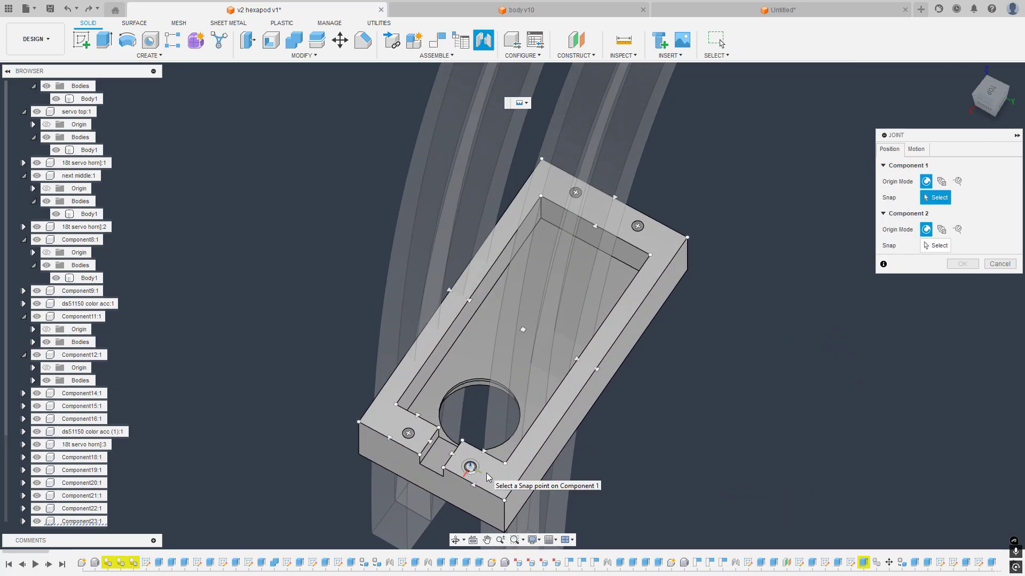
pyautogui.scroll(5, 478, 470)
pyautogui.click(443, 455)
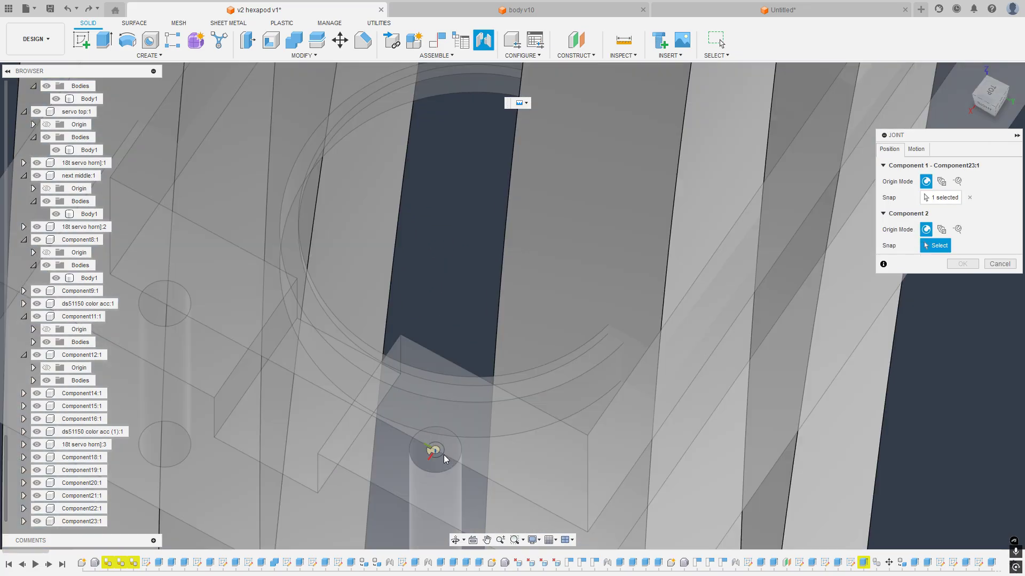
pyautogui.scroll(-6, 446, 433)
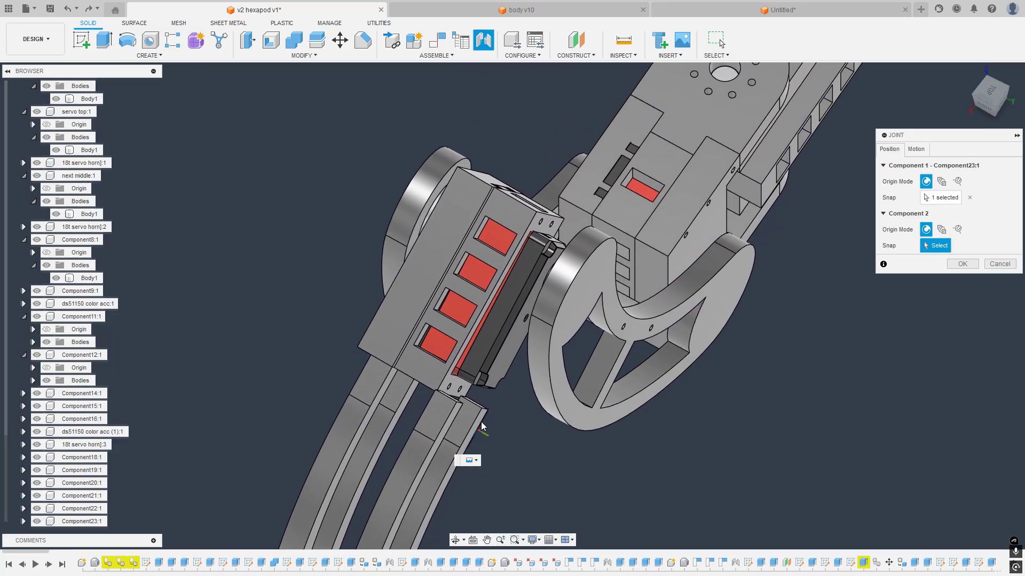
pyautogui.scroll(10, 495, 350)
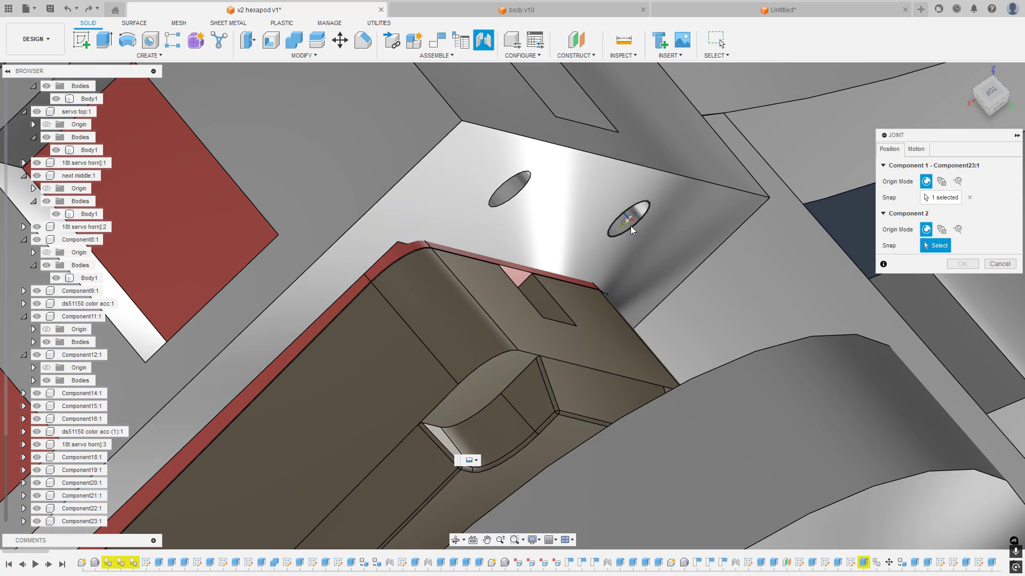
pyautogui.click(629, 226)
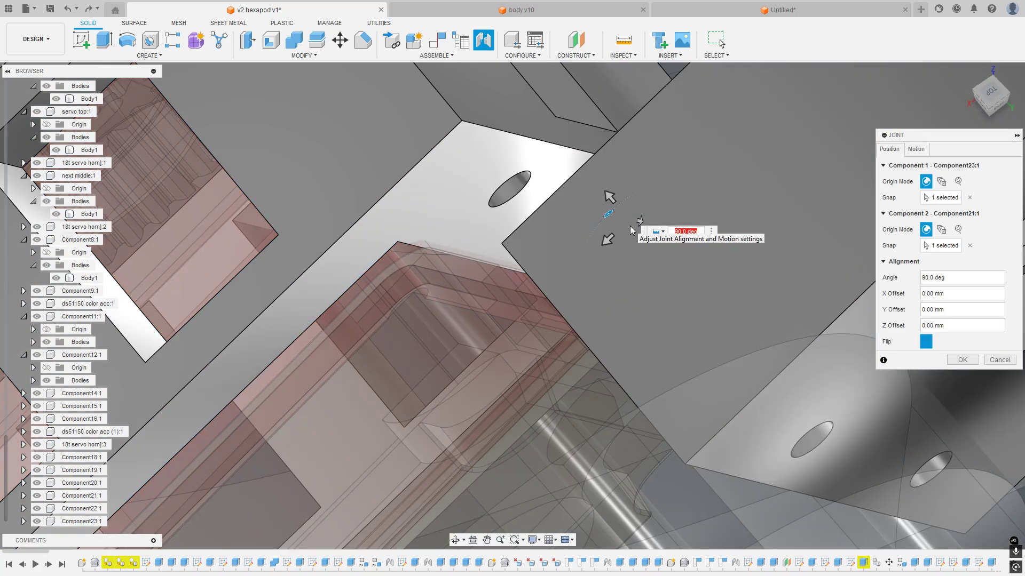
# Step: Rotate the joint alignment to -90 deg so the frame half covers the knee servo, and accept the joint
pyautogui.scroll(-8, 627, 234)
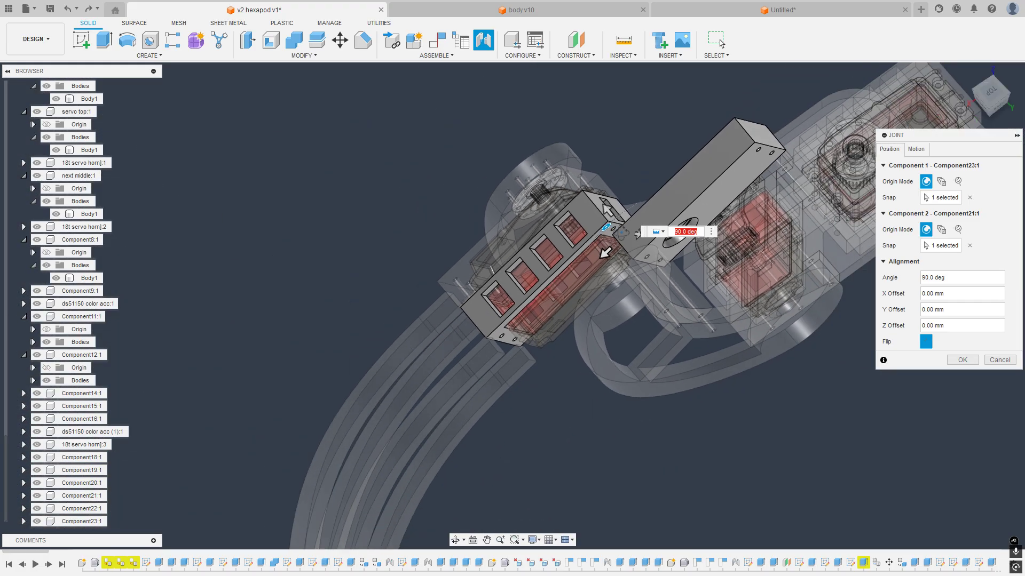
pyautogui.keyDown('shift'); pyautogui.moveTo(627, 235); pyautogui.dragTo(798, 138, button='middle'); pyautogui.keyUp('shift')
pyautogui.click(991, 101)
pyautogui.moveTo(594, 80); pyautogui.dragTo(664, 327, button='middle')
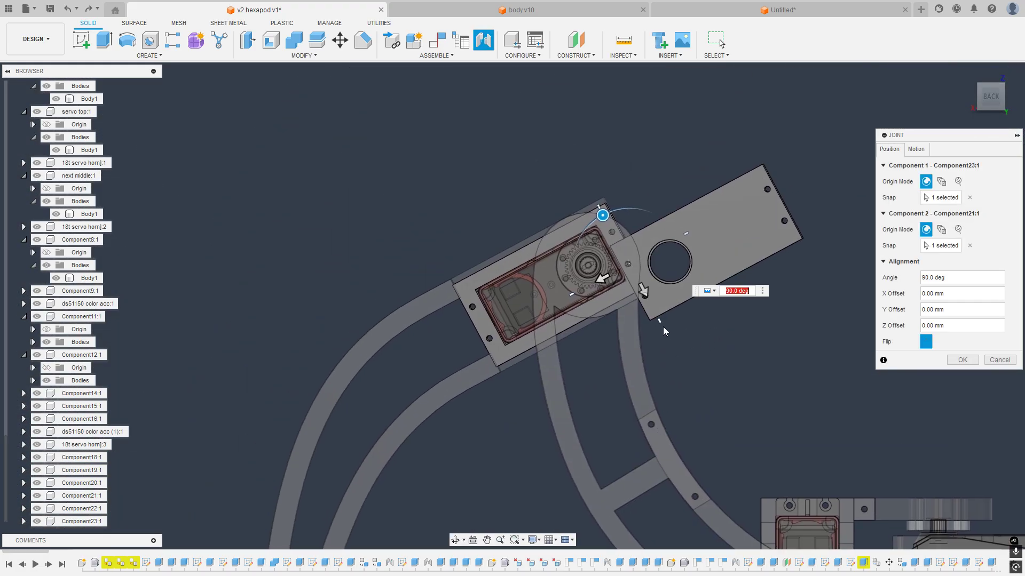
pyautogui.moveTo(602, 215); pyautogui.dragTo(653, 312)
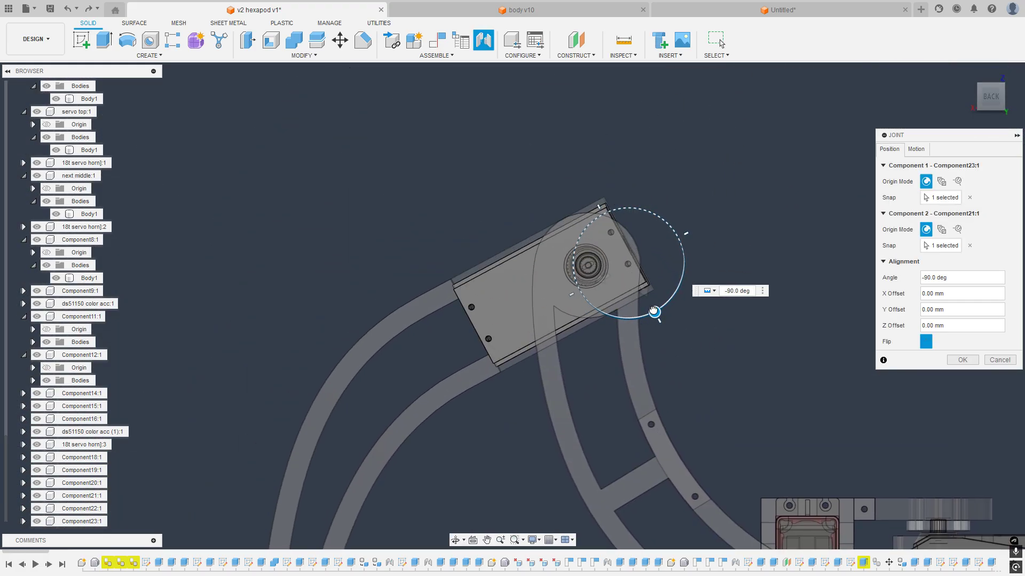
pyautogui.click(977, 366)
# Step: Widen the jointed frame half by extruding its upper edge face 4.919 mm with the Join operation
pyautogui.keyDown('shift'); pyautogui.moveTo(729, 304); pyautogui.dragTo(528, 269, button='middle'); pyautogui.keyUp('shift')
pyautogui.scroll(5, 520, 275)
pyautogui.scroll(3, 519, 275)
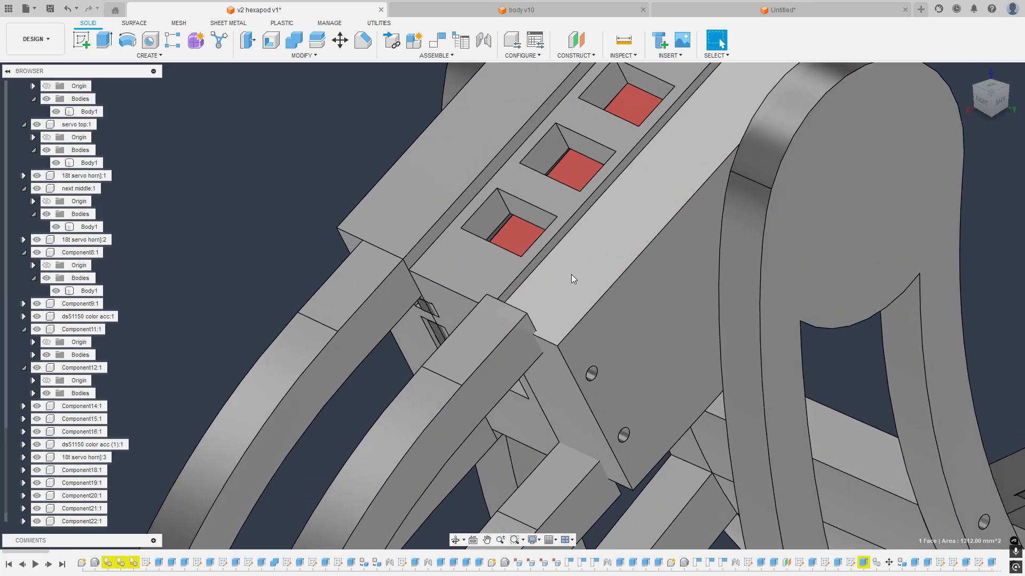
pyautogui.click(571, 274)
pyautogui.press('e')
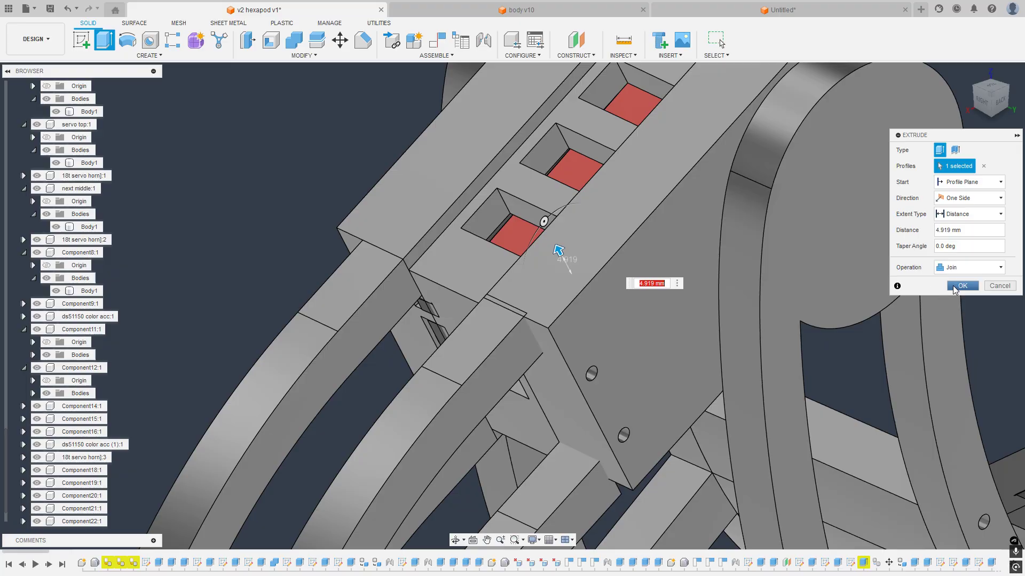
pyautogui.click(962, 286)
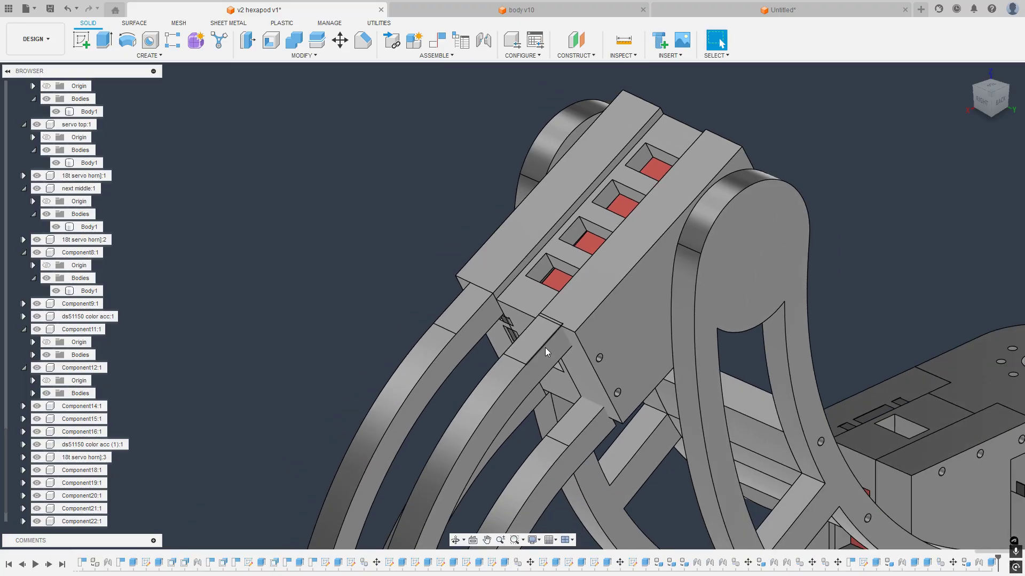
# Step: Extrude the opposite edge face of the frame half outward to the end of the lower leg frame
pyautogui.keyDown('shift'); pyautogui.moveTo(545, 348); pyautogui.dragTo(580, 293, button='middle'); pyautogui.keyUp('shift')
pyautogui.click(596, 314)
pyautogui.press('e')
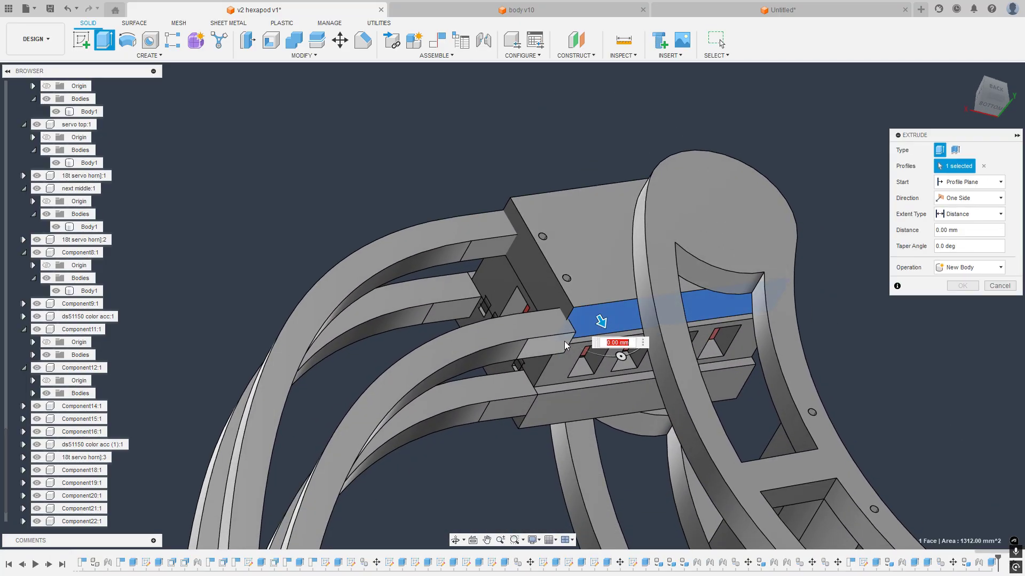
pyautogui.moveTo(564, 342); pyautogui.dragTo(554, 345)
pyautogui.click(967, 283)
pyautogui.scroll(-4, 640, 250)
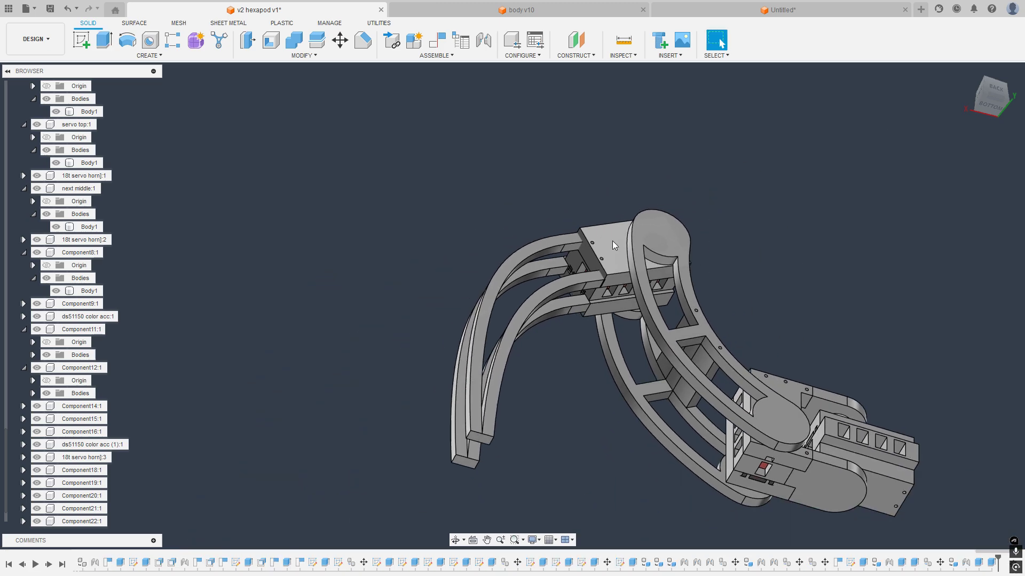
# Step: Examine how the ends of both lower leg frames meet the widened servo frame halves
pyautogui.keyDown('shift'); pyautogui.moveTo(545, 249); pyautogui.dragTo(484, 241, button='middle'); pyautogui.keyUp('shift')
pyautogui.scroll(6, 517, 184)
pyautogui.click(986, 104)
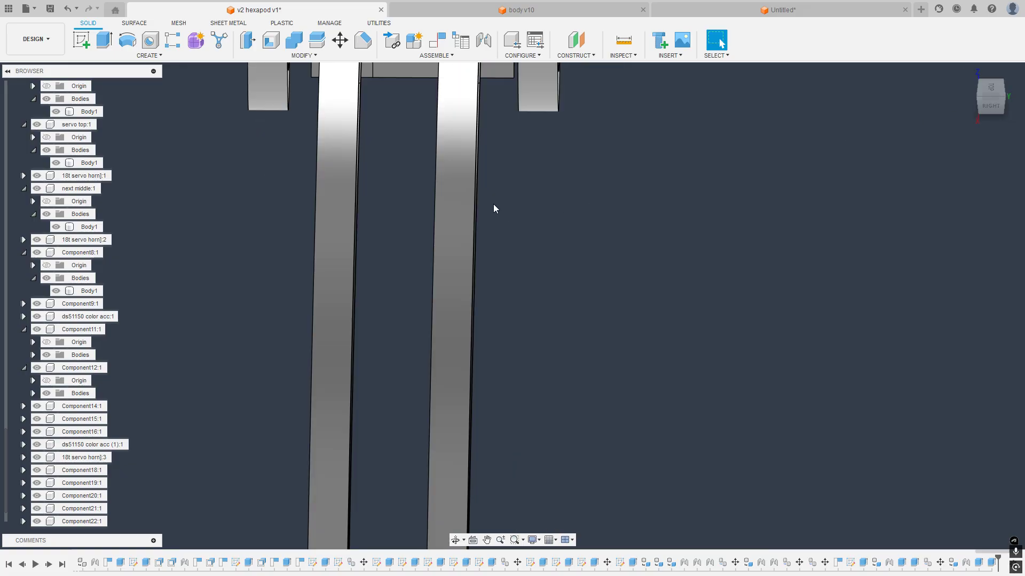
pyautogui.moveTo(494, 204); pyautogui.dragTo(635, 382, button='middle')
pyautogui.scroll(3, 528, 201)
pyautogui.moveTo(528, 200); pyautogui.dragTo(513, 310, button='middle')
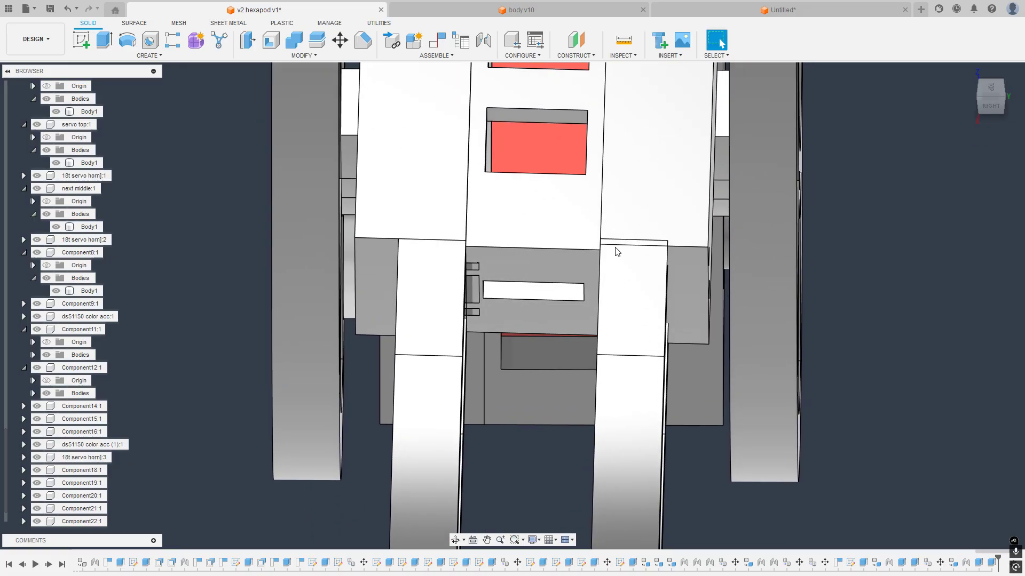
pyautogui.scroll(-3, 599, 244)
pyautogui.keyDown('shift'); pyautogui.moveTo(599, 245); pyautogui.dragTo(604, 294, button='middle'); pyautogui.keyUp('shift')
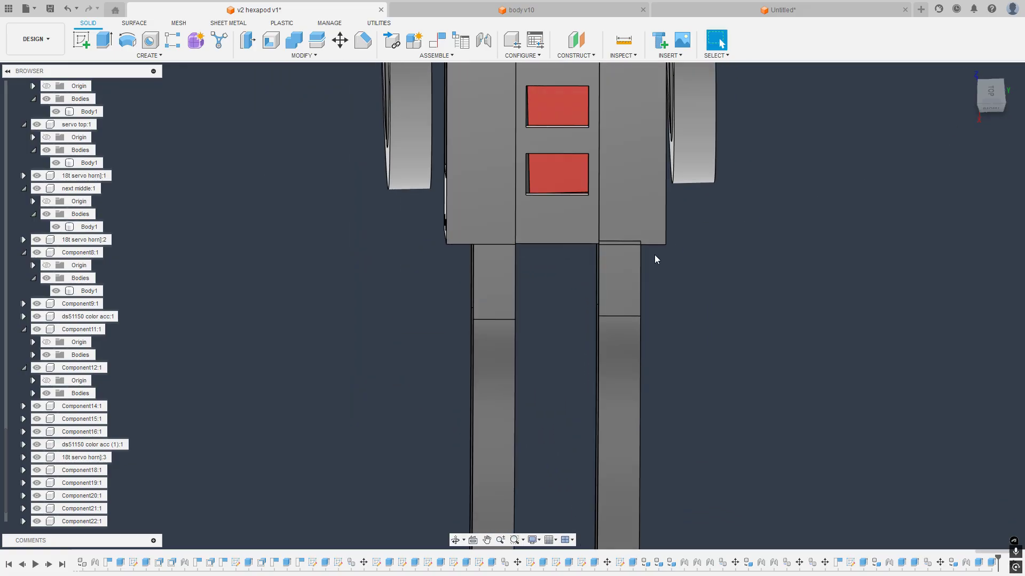
pyautogui.scroll(5, 565, 248)
pyautogui.keyDown('shift'); pyautogui.moveTo(564, 241); pyautogui.dragTo(645, 236, button='middle'); pyautogui.keyUp('shift')
pyautogui.scroll(-6, 593, 242)
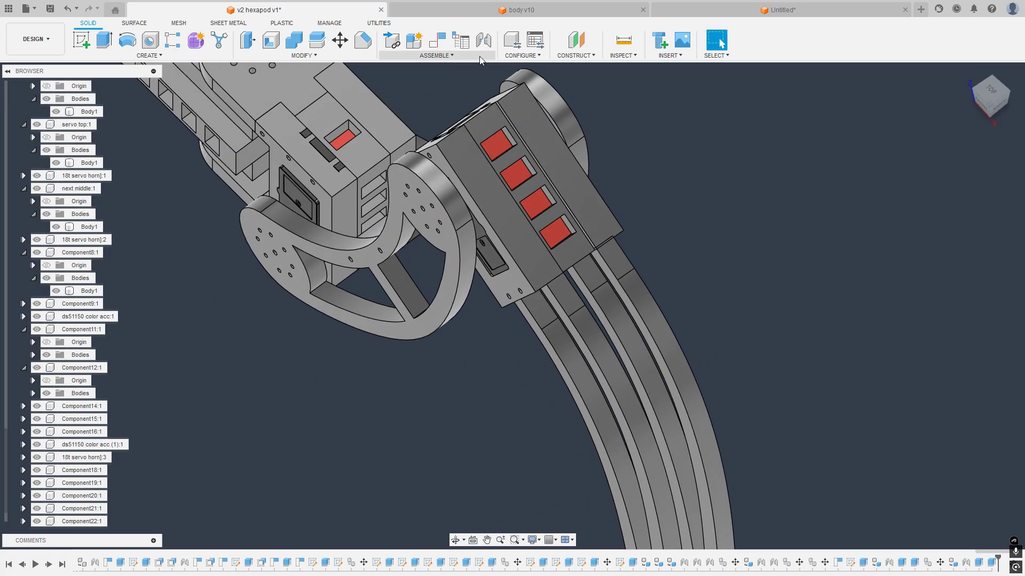
# Step: Combine the new servo frame half with the adjoining lower leg frame into one body using Join
pyautogui.click(299, 46)
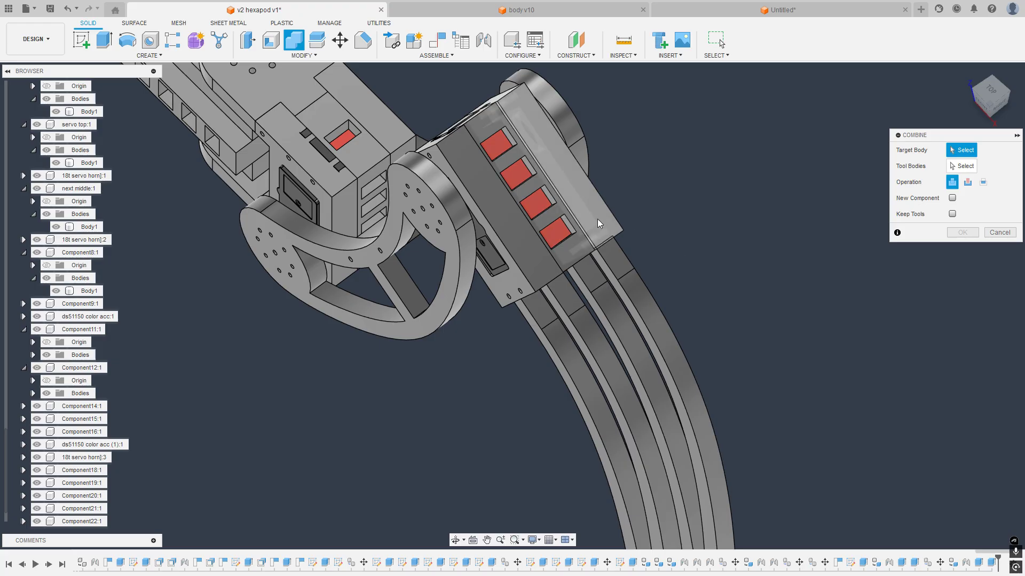
pyautogui.click(597, 219)
pyautogui.click(621, 267)
pyautogui.click(962, 233)
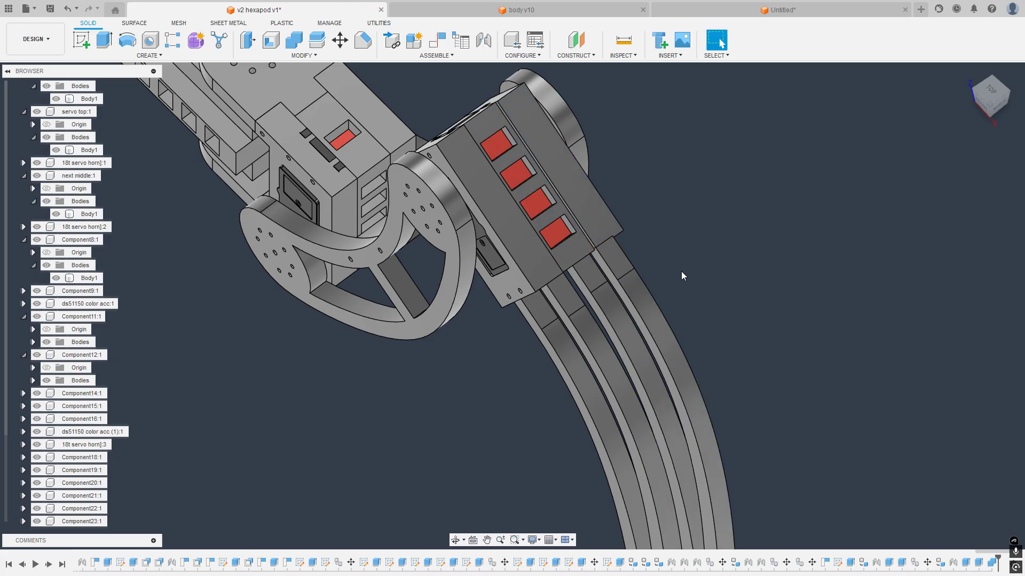
# Step: Join the other lower leg frame to the servo frame half that has the rectangular opening, using Combine
pyautogui.click(293, 40)
pyautogui.click(537, 267)
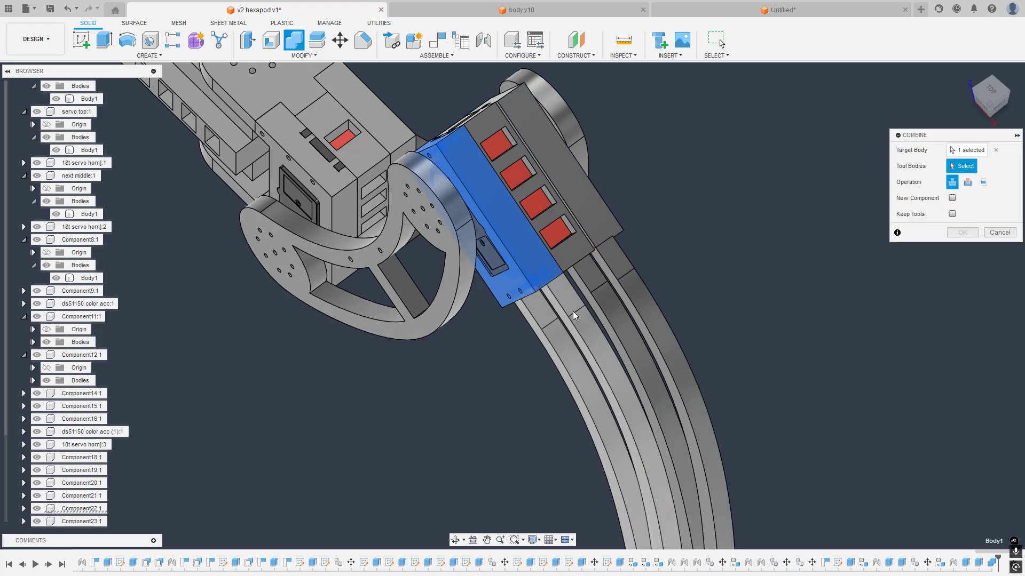
pyautogui.click(572, 312)
pyautogui.click(949, 234)
# Step: Open the profile sketch of the curved lower leg frame for editing from the frame's front face
pyautogui.scroll(-4, 682, 240)
pyautogui.moveTo(728, 288); pyautogui.dragTo(634, 170, button='middle')
pyautogui.scroll(5, 536, 238)
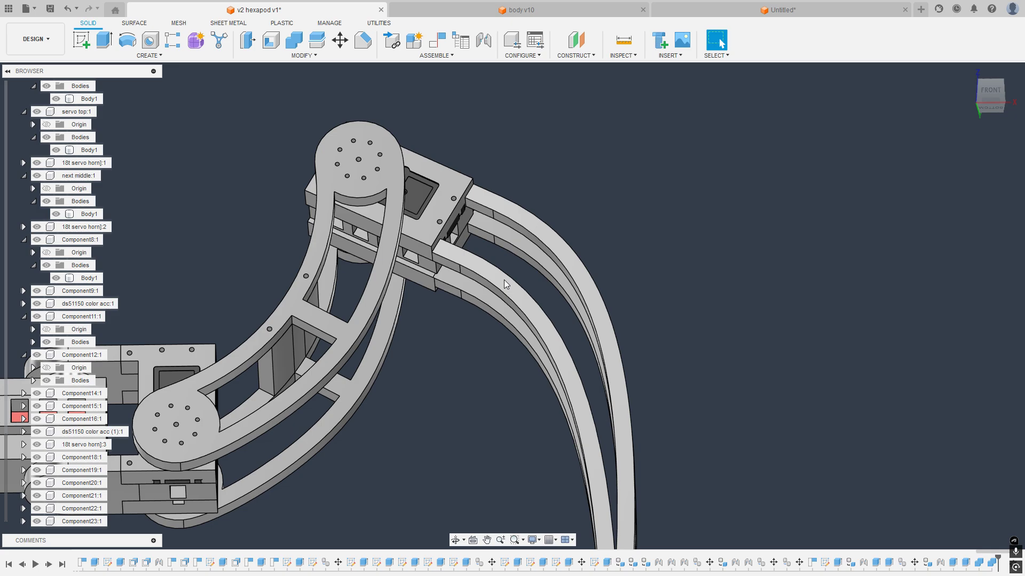
pyautogui.rightClick(504, 279)
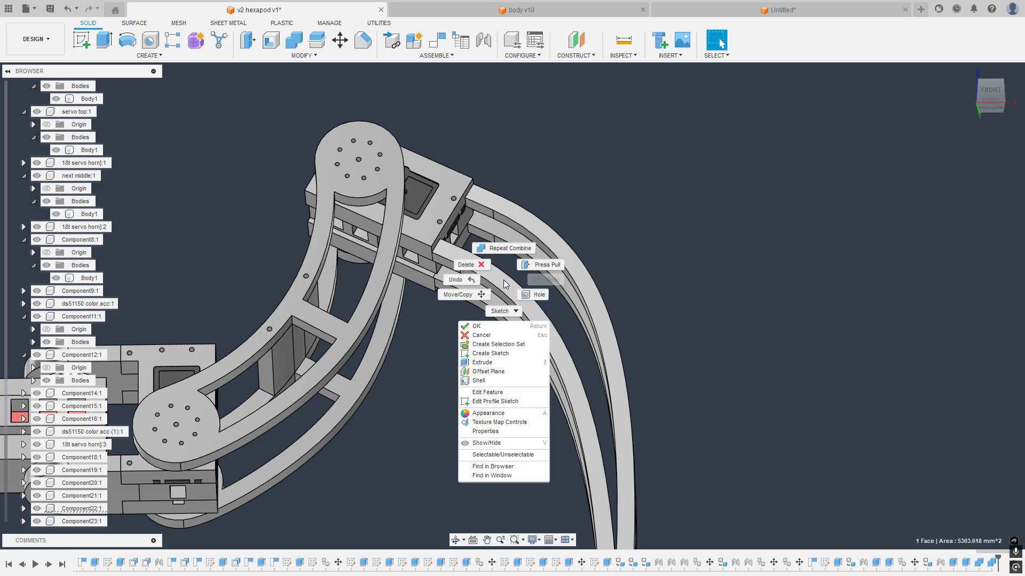
pyautogui.click(725, 319)
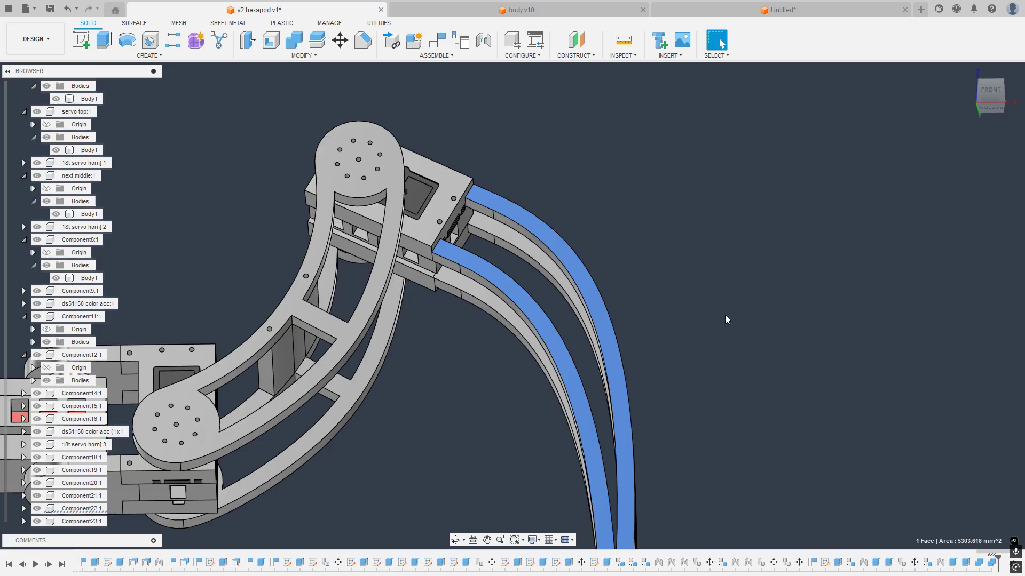
pyautogui.rightClick(501, 282)
pyautogui.click(490, 400)
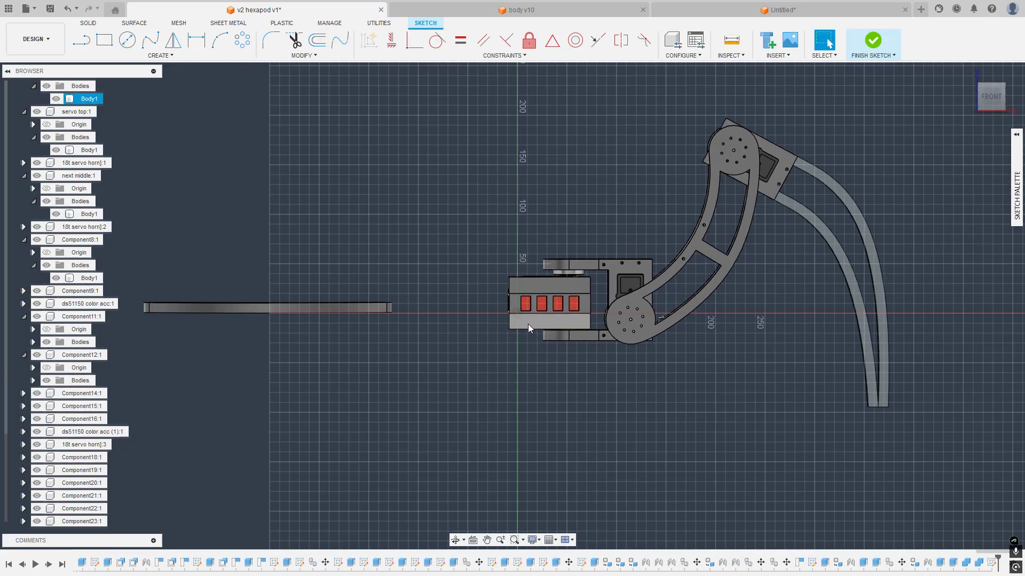
pyautogui.scroll(5, 550, 203)
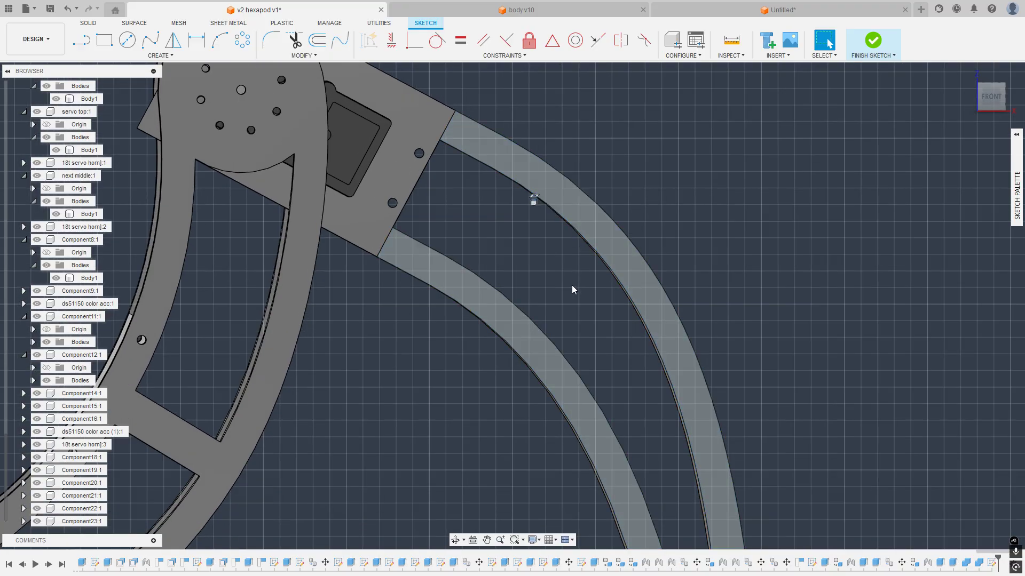
pyautogui.scroll(-5, 572, 285)
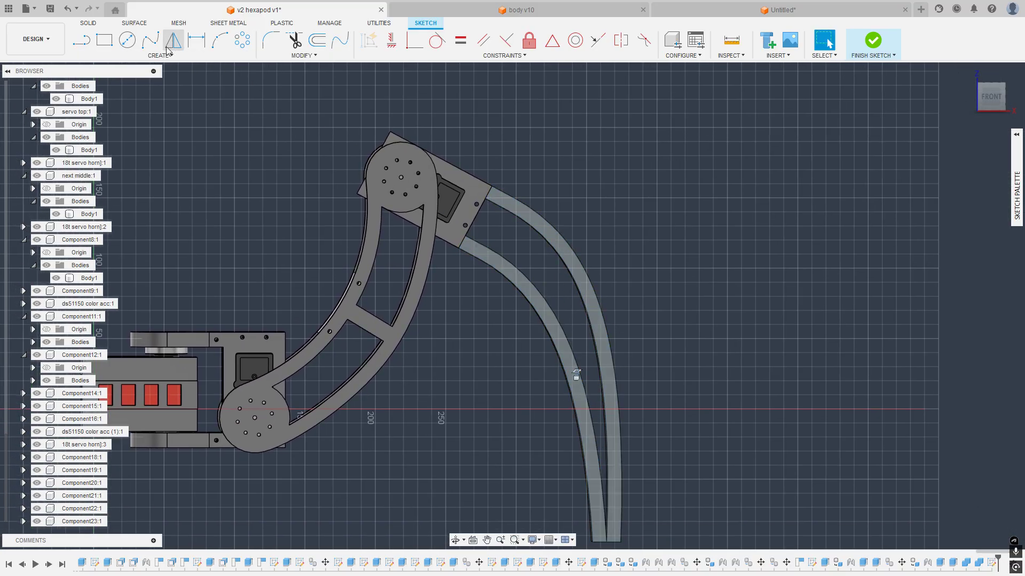
# Step: Sketch two roughly parallel lines across the gap between the curved rails near the servo frame, outlining the upper rib
pyautogui.click(104, 41)
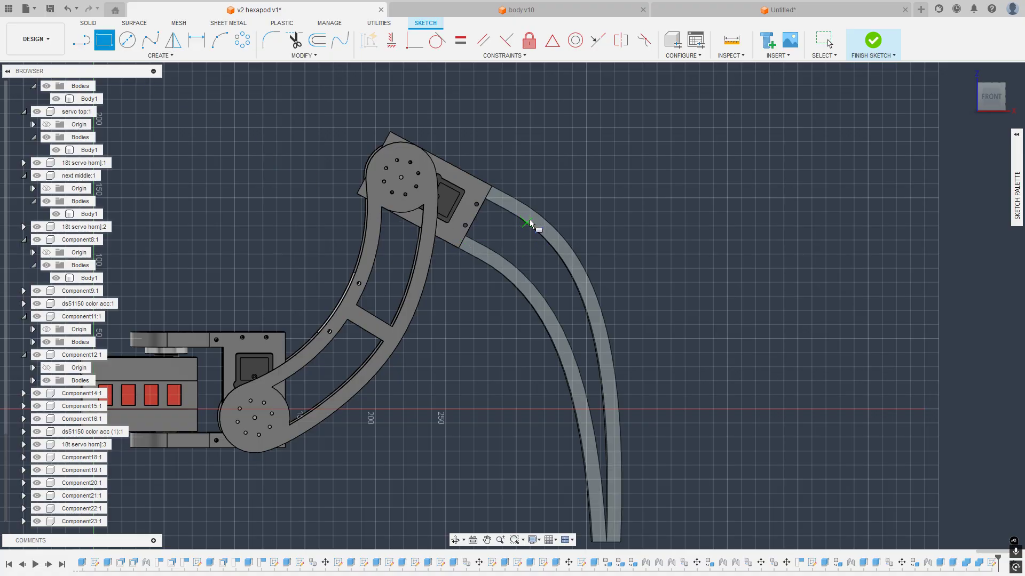
pyautogui.press('l')
pyautogui.scroll(4, 534, 230)
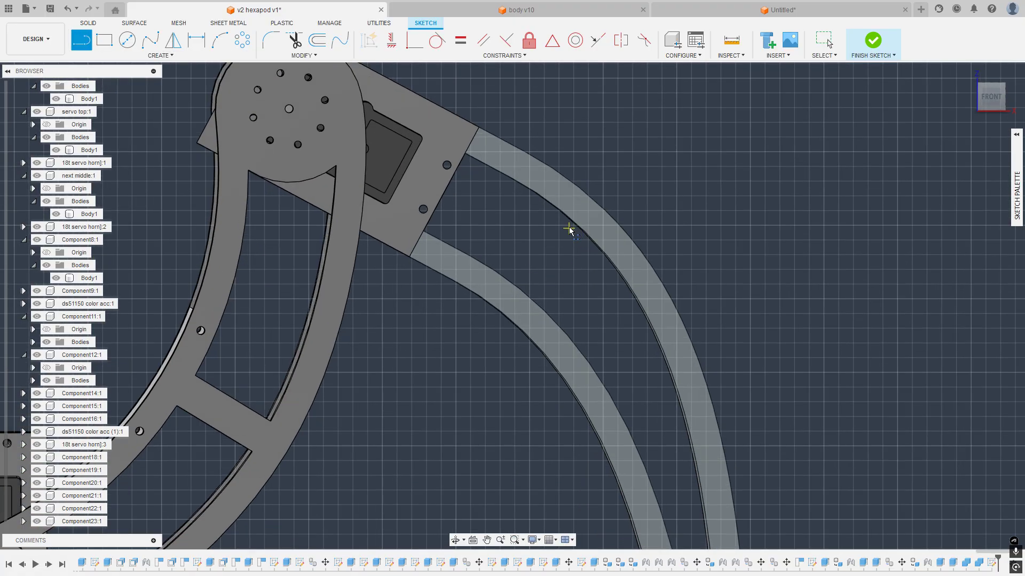
pyautogui.moveTo(573, 223)
pyautogui.mouseDown()
pyautogui.moveTo(529, 297)
pyautogui.moveTo(514, 299)
pyautogui.mouseUp()
pyautogui.press('Escape')
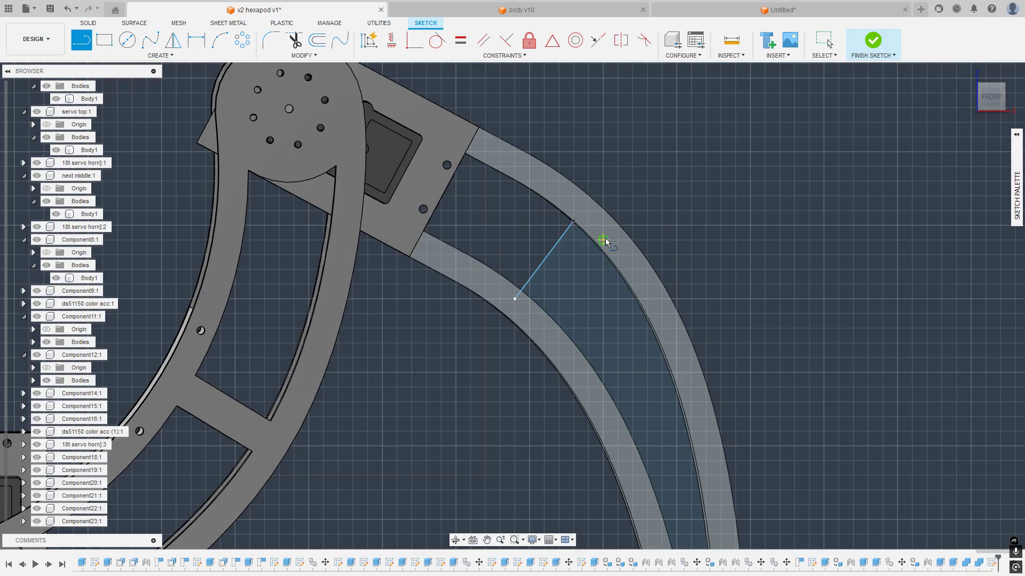
pyautogui.click(603, 240)
pyautogui.click(539, 325)
pyautogui.press('Escape')
# Step: Sketch two lines about 27 mm and 25 mm long across the middle of the curved frame's gap, outlining a second rib
pyautogui.moveTo(661, 315); pyautogui.dragTo(541, 168, button='middle')
pyautogui.click(582, 281)
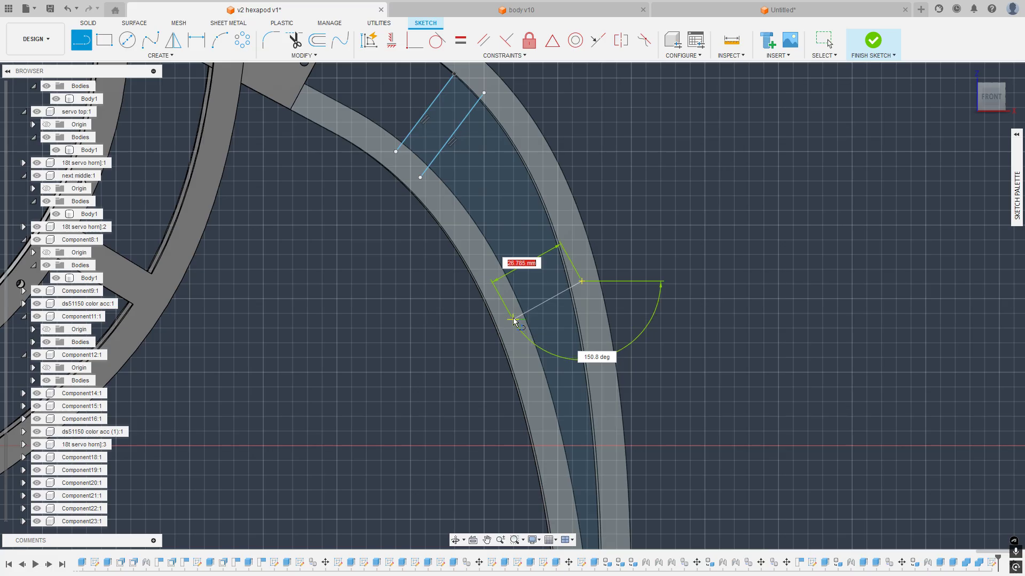
pyautogui.click(513, 320)
pyautogui.press('Escape')
pyautogui.click(591, 308)
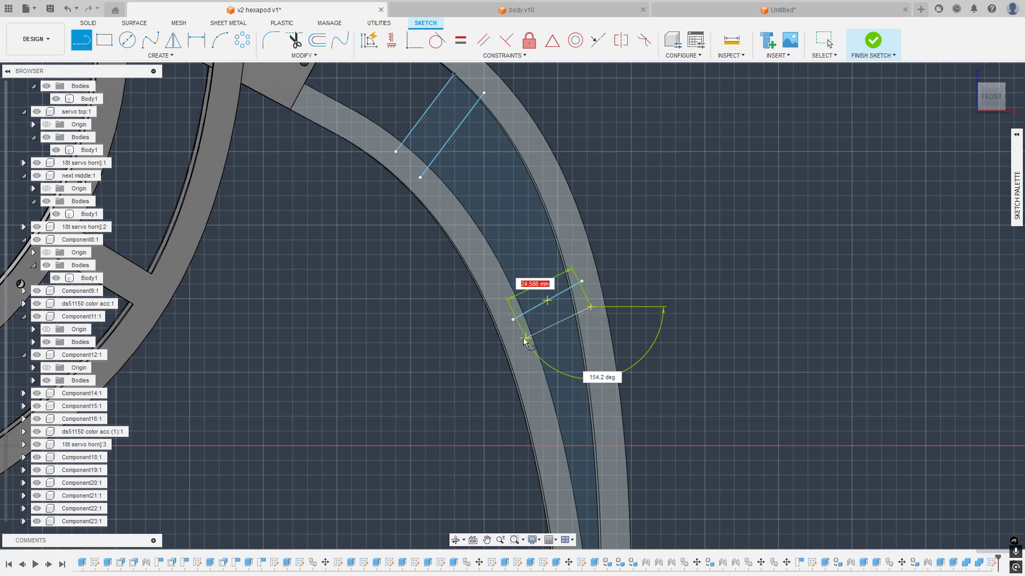
pyautogui.click(526, 343)
pyautogui.press('Escape')
# Step: Sketch a third pair of short crosswise lines in the narrow lower part of the gap for the lowest rib
pyautogui.moveTo(639, 327); pyautogui.dragTo(615, 169, button='middle')
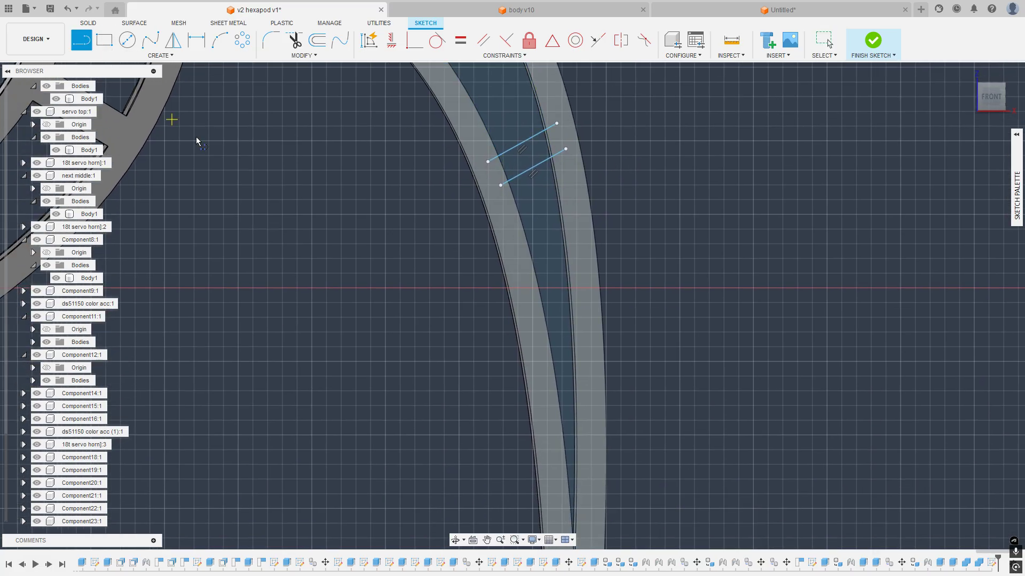
pyautogui.moveTo(561, 332); pyautogui.dragTo(540, 333)
pyautogui.press('Escape')
pyautogui.scroll(-5, 539, 341)
pyautogui.scroll(6, 543, 318)
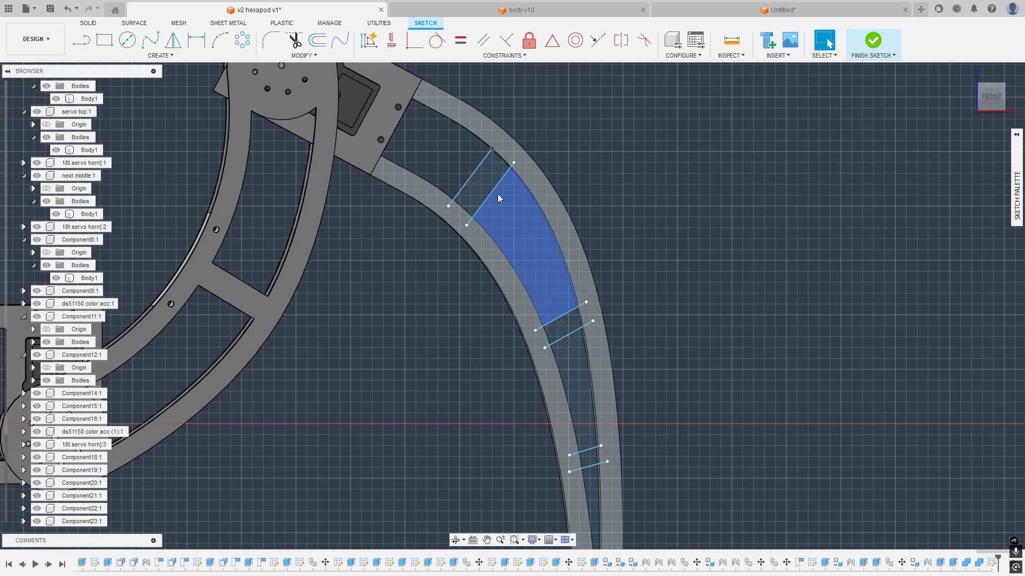
# Step: Extrude the three rib profiles between the crosswise line pairs by -10 mm into the frame's thickness
pyautogui.click(492, 185)
pyautogui.keyDown('shift'); pyautogui.click(573, 327); pyautogui.keyUp('shift')
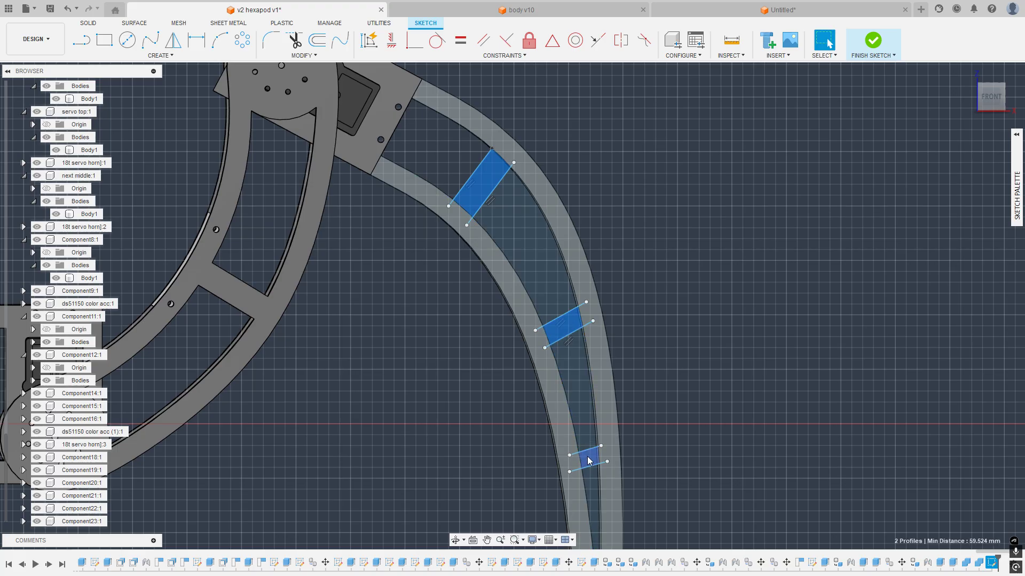
pyautogui.keyDown('shift'); pyautogui.click(590, 460); pyautogui.keyUp('shift')
pyautogui.scroll(-4, 604, 333)
pyautogui.press('e')
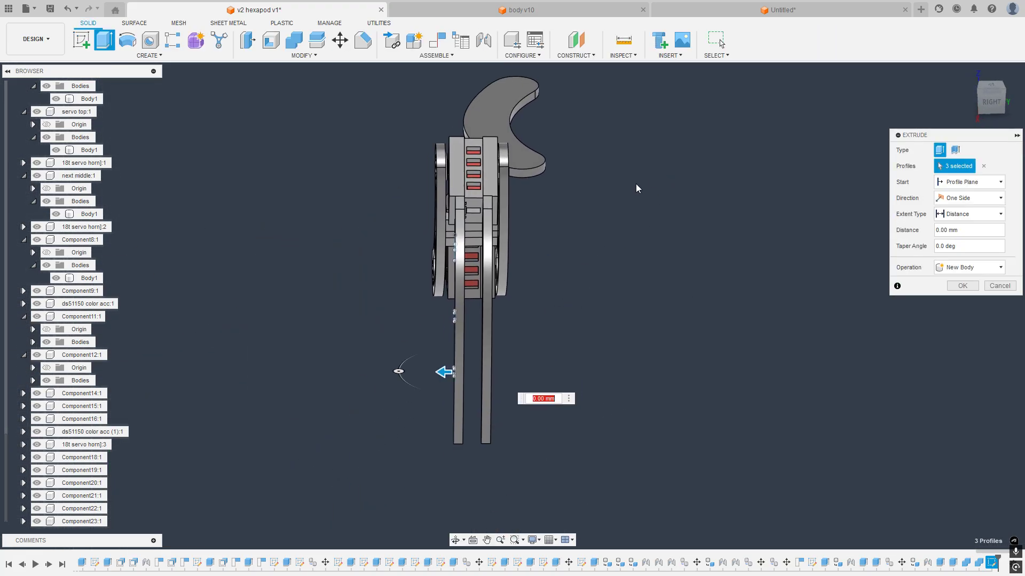
pyautogui.scroll(3, 484, 296)
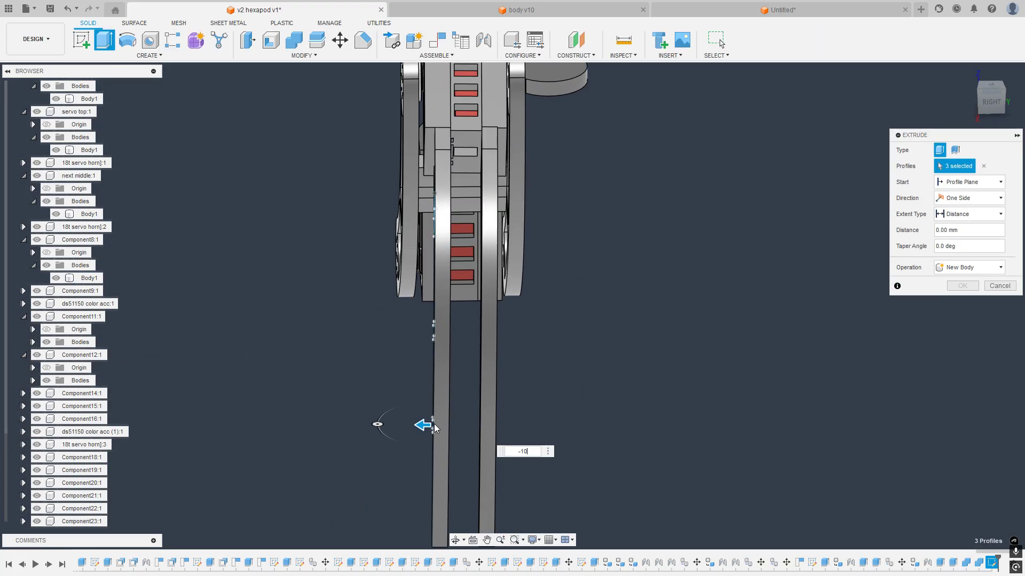
pyautogui.press('Return')
# Step: Examine the whole leg from several angles to check how the three ribs sit in the lower leg frame
pyautogui.scroll(-4, 403, 333)
pyautogui.keyDown('shift'); pyautogui.moveTo(403, 333); pyautogui.dragTo(529, 296, button='middle'); pyautogui.keyUp('shift')
pyautogui.moveTo(529, 296); pyautogui.dragTo(614, 250, button='middle')
pyautogui.scroll(6, 463, 227)
pyautogui.moveTo(462, 226)
pyautogui.keyDown('shift'); pyautogui.mouseDown(button='middle')
pyautogui.moveTo(368, 228)
pyautogui.moveTo(475, 230)
pyautogui.mouseUp(button='middle'); pyautogui.keyUp('shift')
pyautogui.scroll(-6, 542, 236)
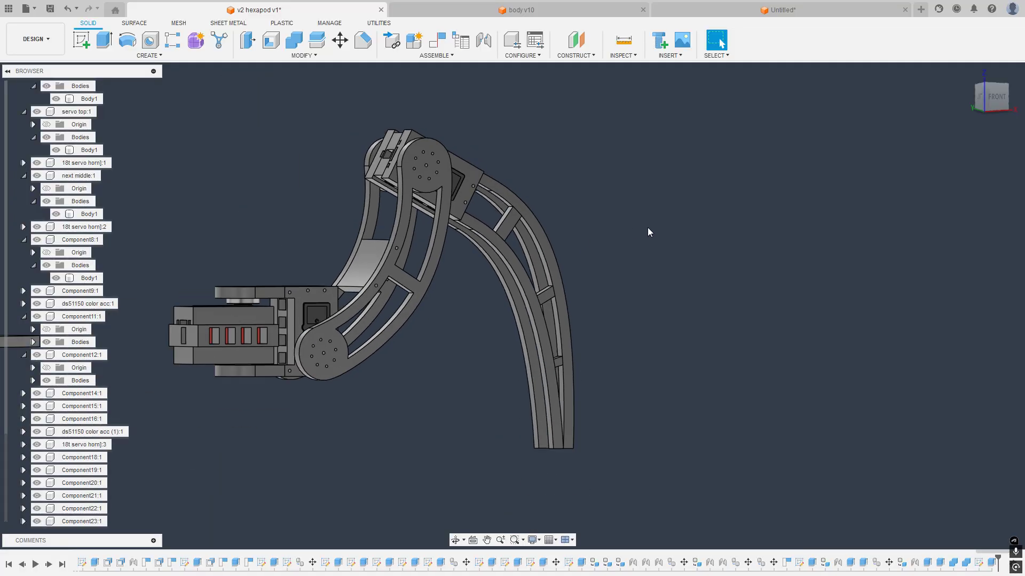
pyautogui.moveTo(648, 232)
pyautogui.keyDown('shift'); pyautogui.mouseDown(button='middle')
pyautogui.moveTo(661, 229)
pyautogui.moveTo(639, 244)
pyautogui.mouseUp(button='middle'); pyautogui.keyUp('shift')
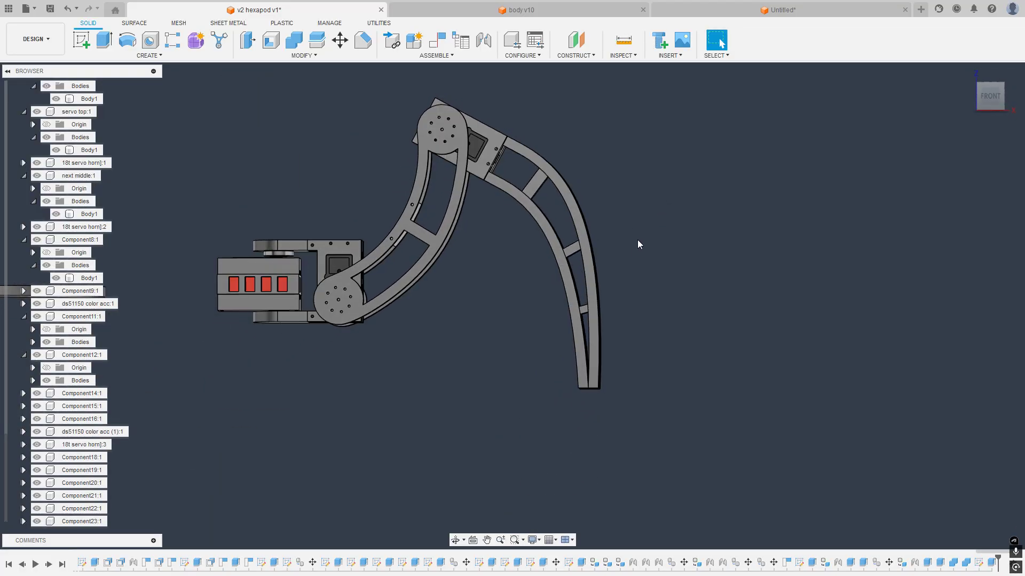
pyautogui.scroll(-3, 539, 193)
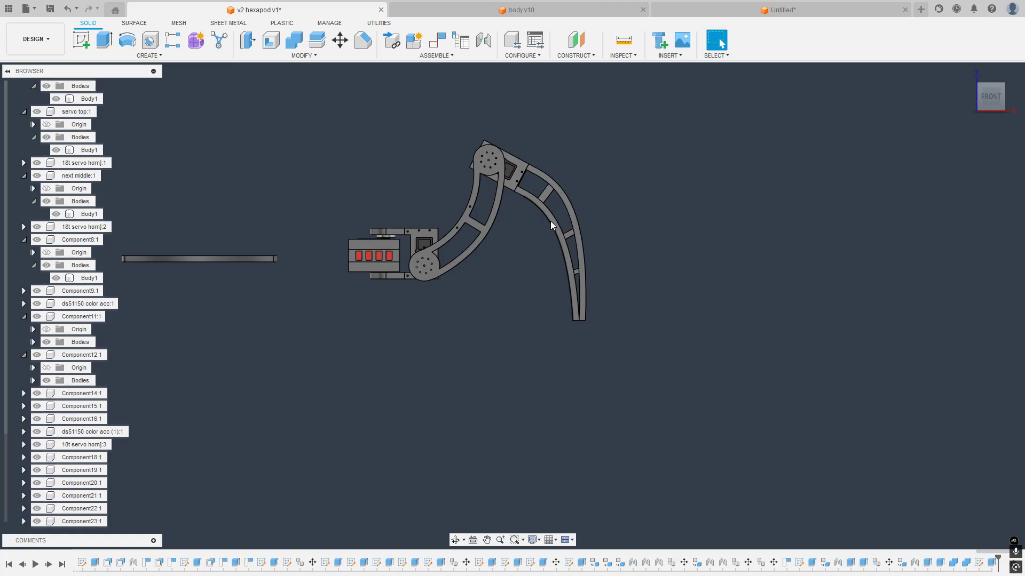
pyautogui.keyDown('shift'); pyautogui.moveTo(552, 218); pyautogui.dragTo(302, 205, button='middle'); pyautogui.keyUp('shift')
pyautogui.scroll(8, 487, 219)
pyautogui.scroll(-5, 472, 218)
# Step: Edit the rib extrusion so its operation creates new bodies instead of joining the frame
pyautogui.doubleClick(991, 568)
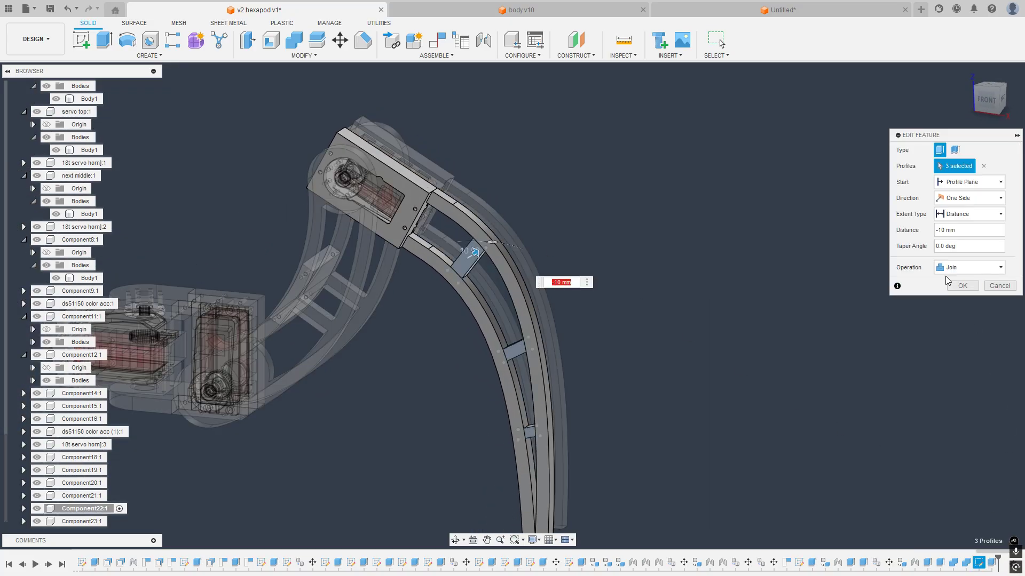
pyautogui.click(969, 271)
pyautogui.click(966, 313)
pyautogui.click(962, 286)
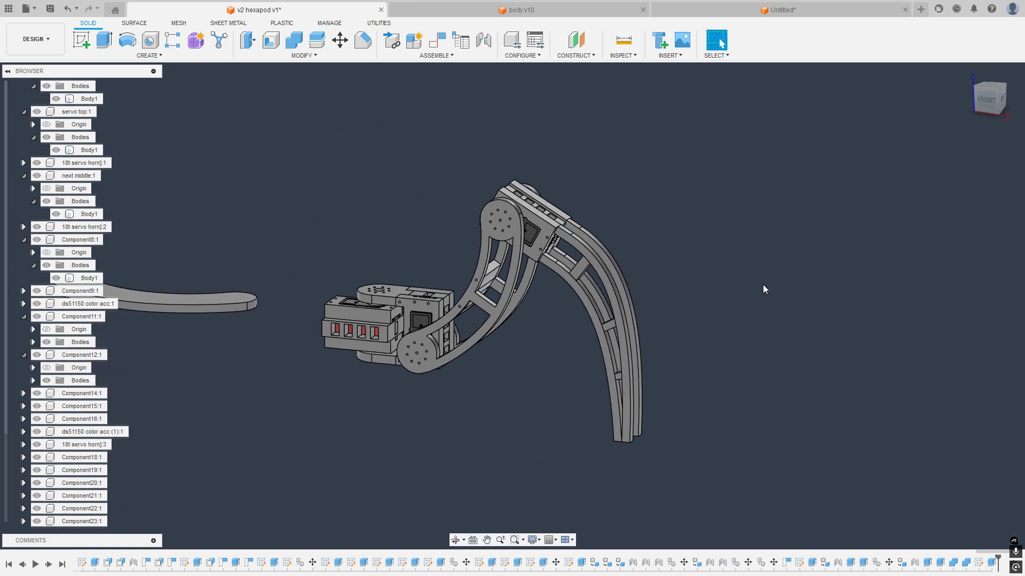
# Step: Collapse the joint relationships in the browser tree and locate the upper rib's body there
pyautogui.scroll(15, 76, 260)
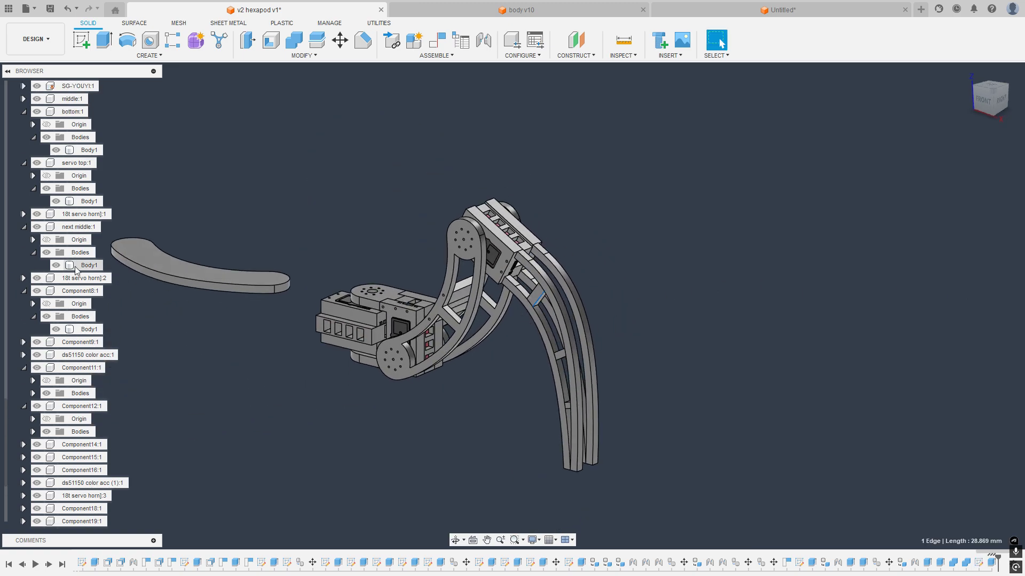
pyautogui.scroll(3, 77, 260)
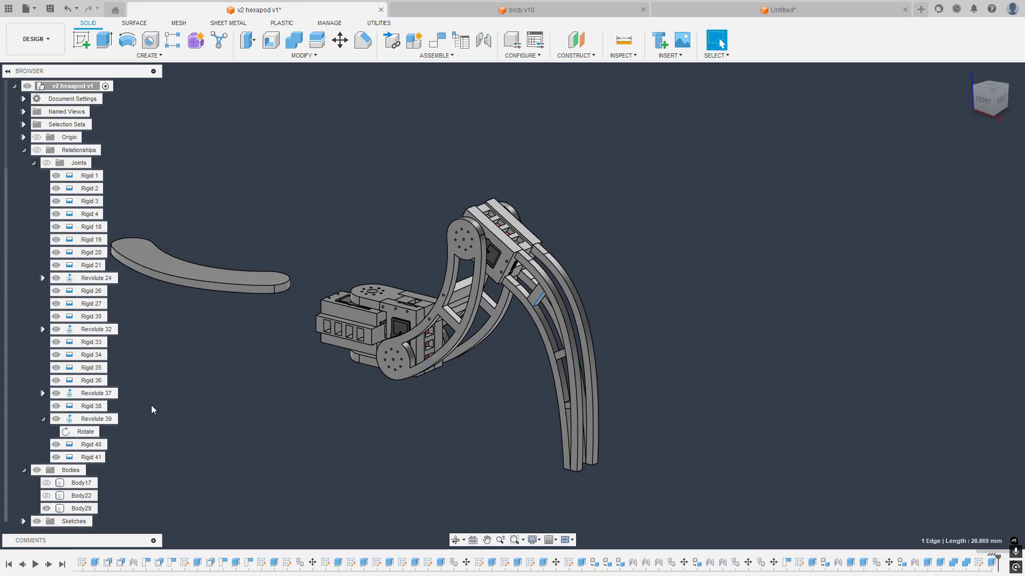
pyautogui.click(25, 150)
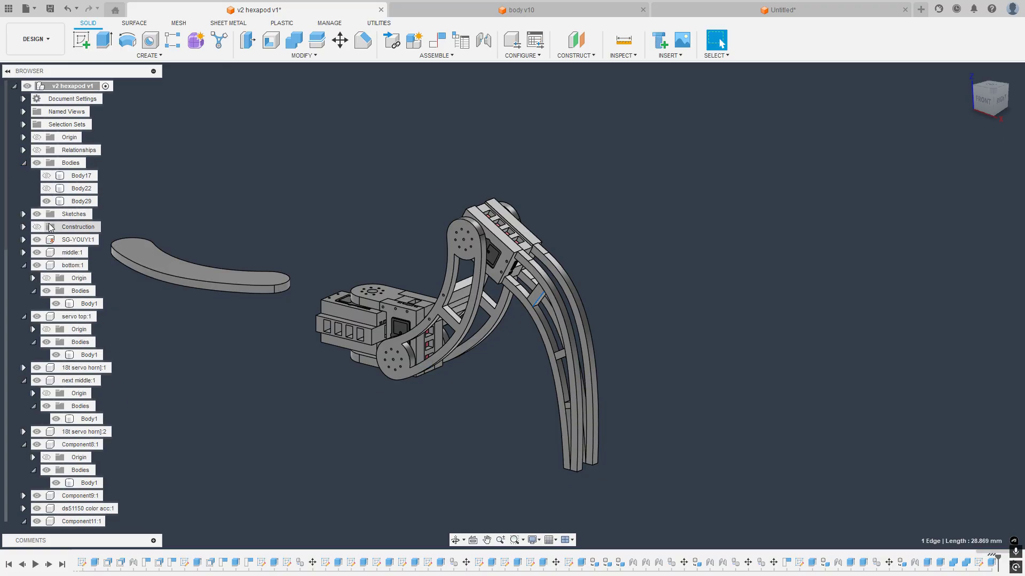
pyautogui.scroll(5, 526, 352)
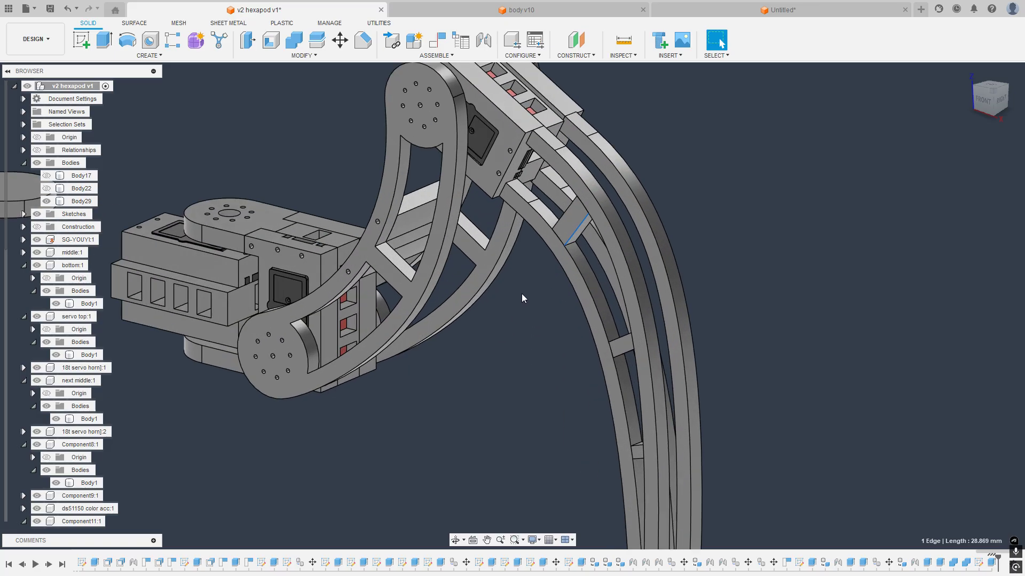
pyautogui.rightClick(570, 222)
pyautogui.click(562, 344)
pyautogui.rightClick(571, 228)
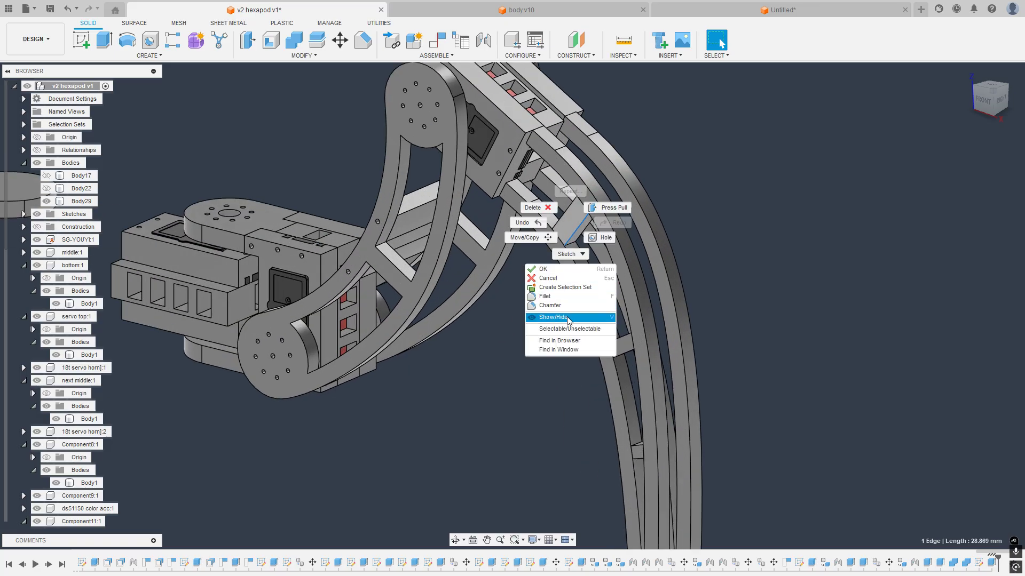
pyautogui.click(556, 341)
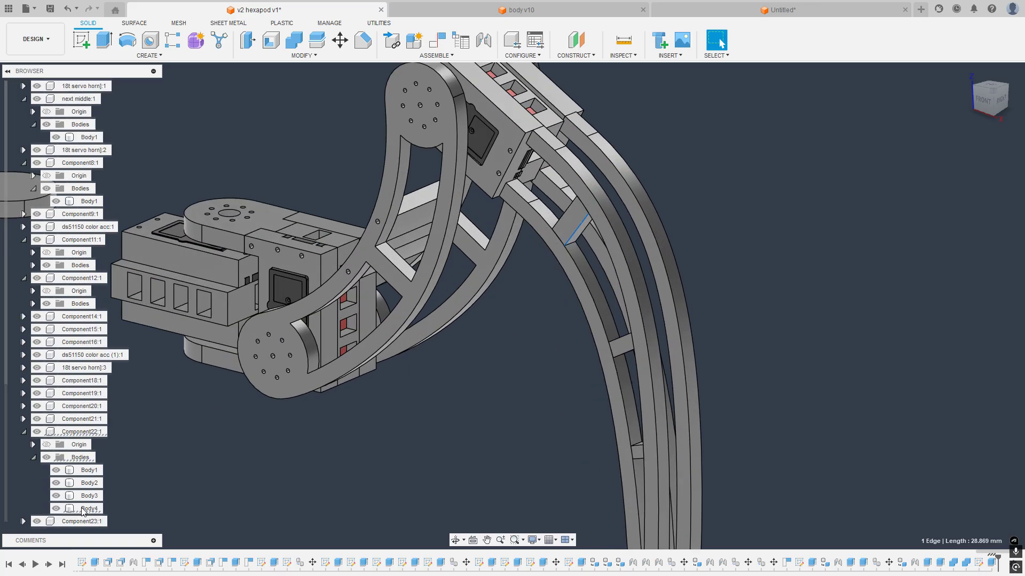
# Step: Copy the upper rib and move the copy 30 mm along Y into the opposite lower leg frame
pyautogui.press('m')
pyautogui.keyDown('shift'); pyautogui.moveTo(550, 352); pyautogui.dragTo(523, 344, button='middle'); pyautogui.keyUp('shift')
pyautogui.scroll(3, 524, 333)
pyautogui.moveTo(528, 315); pyautogui.dragTo(623, 313)
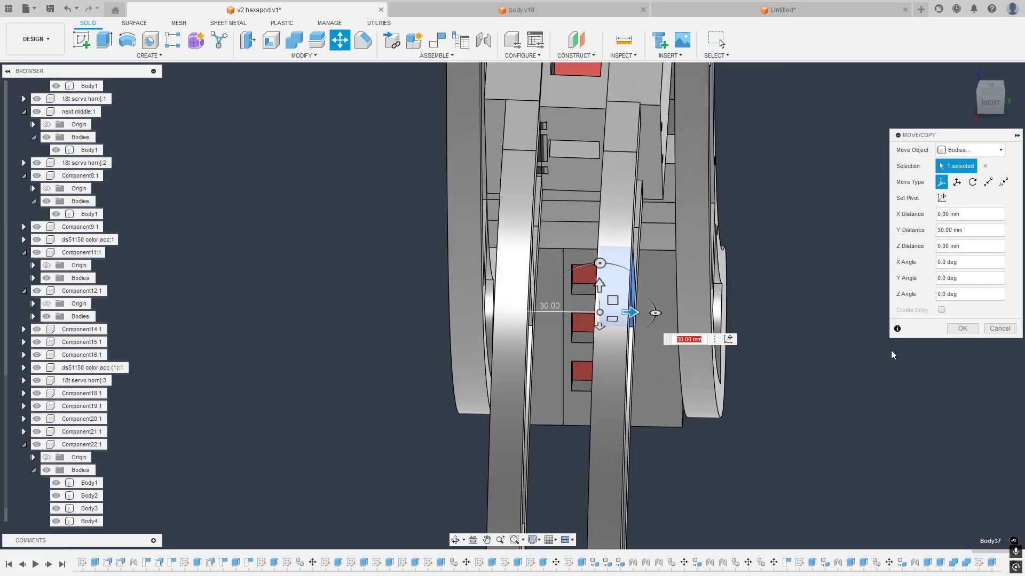
pyautogui.click(963, 328)
# Step: Copy the middle rib's body and move the copy along Y into the gap of the opposite frame
pyautogui.scroll(-2, 725, 437)
pyautogui.keyDown('shift'); pyautogui.moveTo(726, 437); pyautogui.dragTo(545, 333, button='middle'); pyautogui.keyUp('shift')
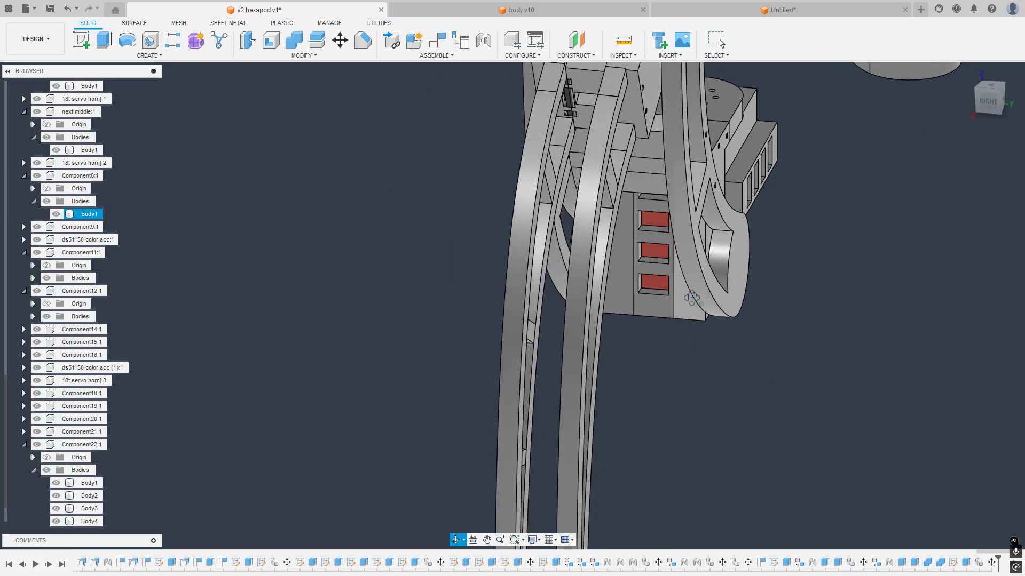
pyautogui.scroll(5, 305, 399)
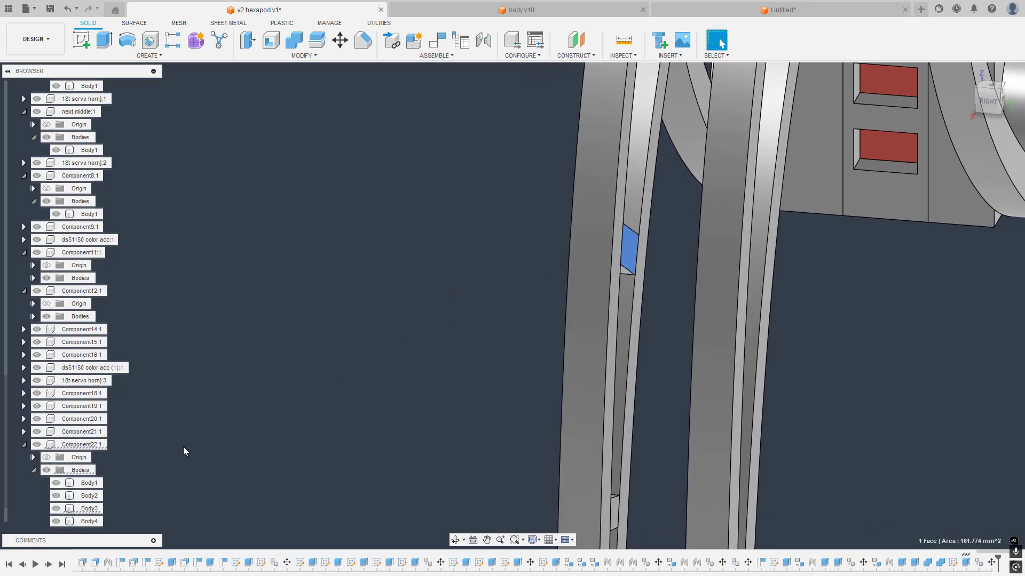
pyautogui.click(101, 509)
pyautogui.press('m')
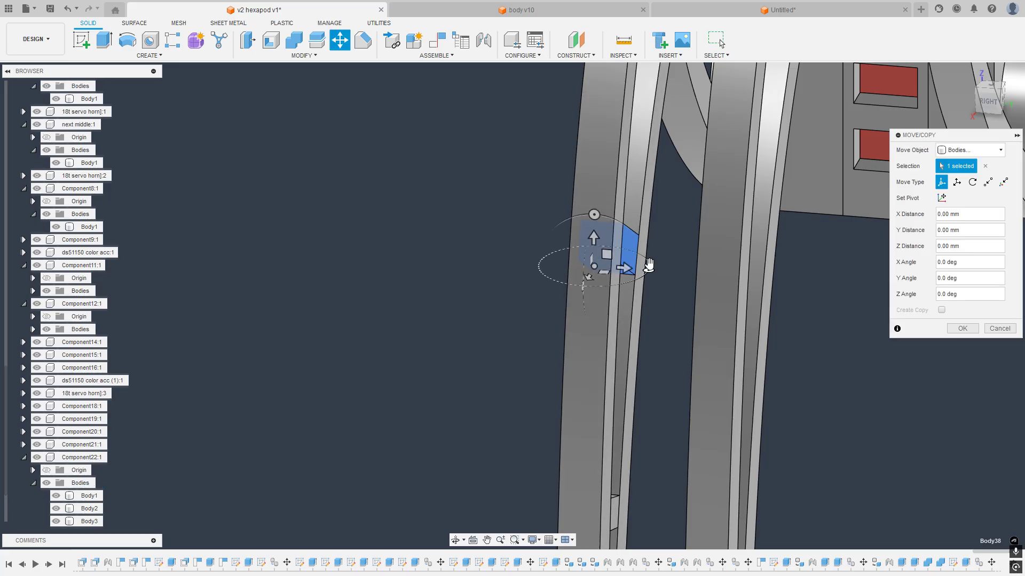
pyautogui.moveTo(647, 268); pyautogui.dragTo(746, 275)
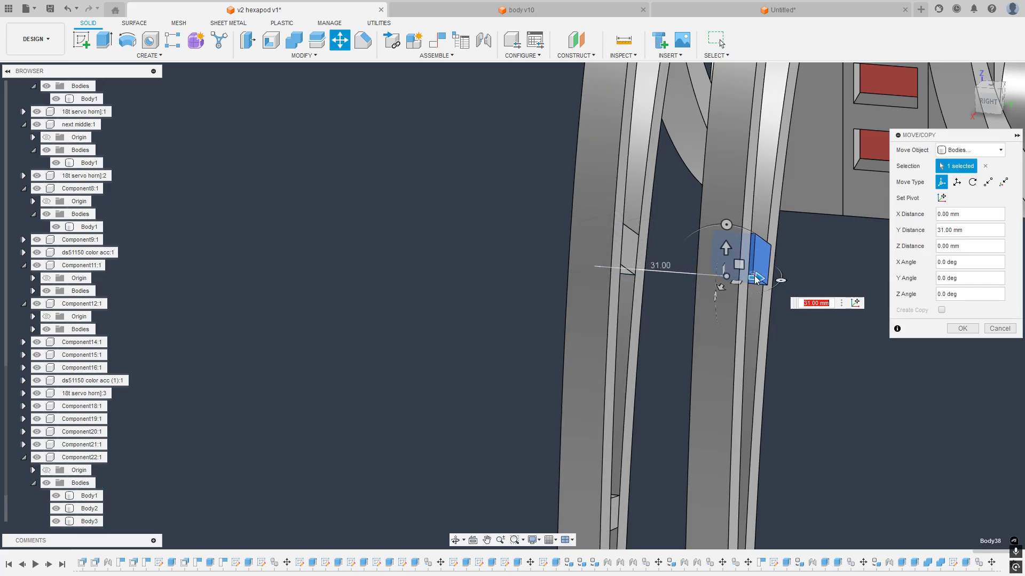
pyautogui.click(971, 332)
# Step: Copy the lowest rib's body and move the copy 30 mm along Y into the opposite frame
pyautogui.moveTo(831, 415); pyautogui.dragTo(798, 270, button='middle')
pyautogui.scroll(3, 535, 389)
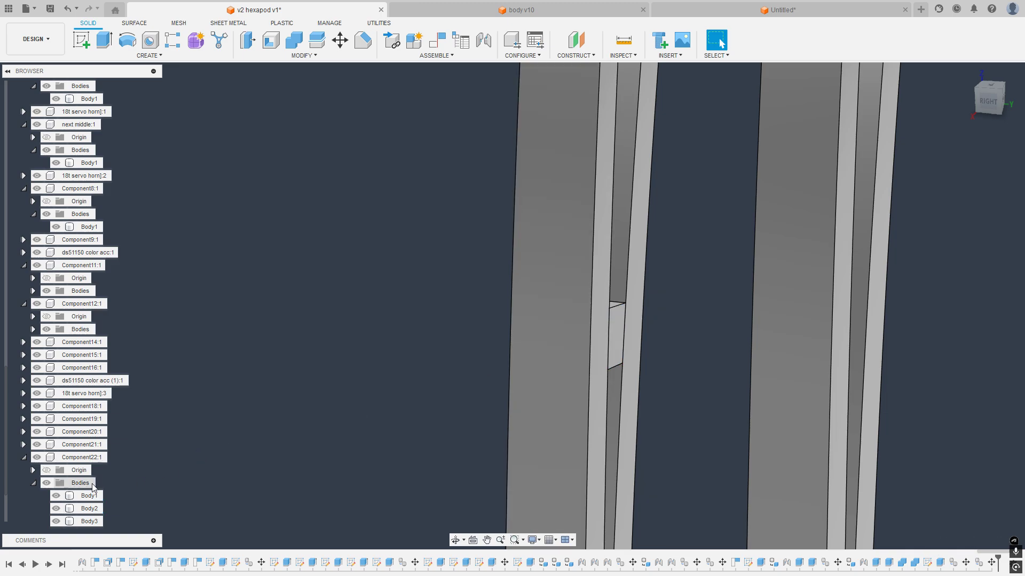
pyautogui.click(616, 359)
pyautogui.press('Escape')
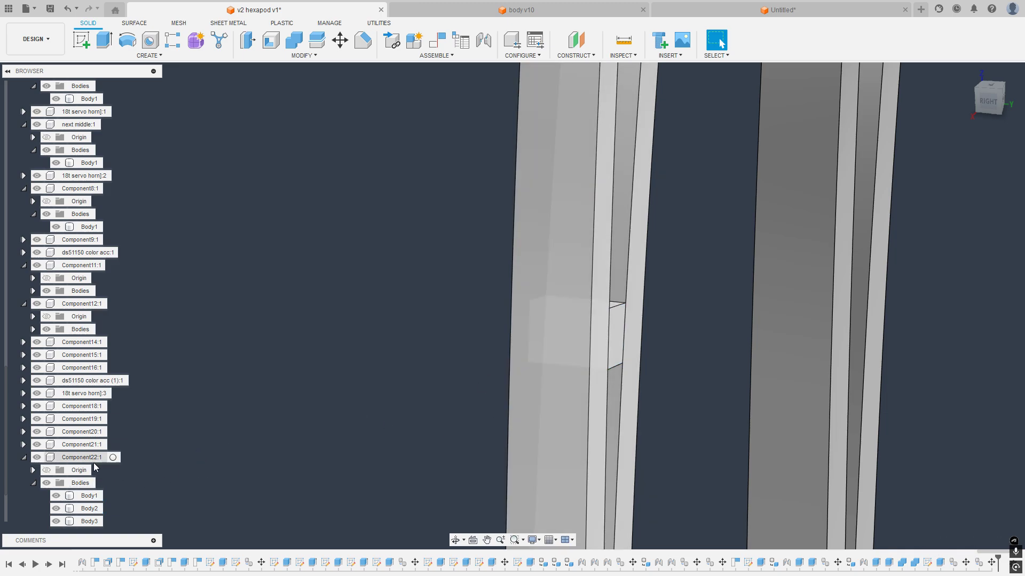
pyautogui.click(617, 347)
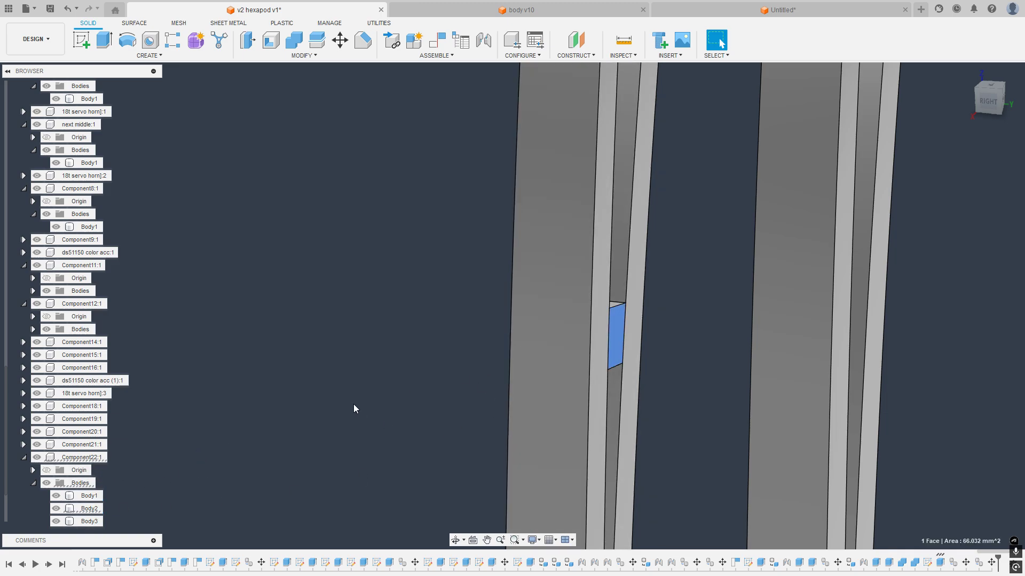
pyautogui.click(89, 509)
pyautogui.press('m')
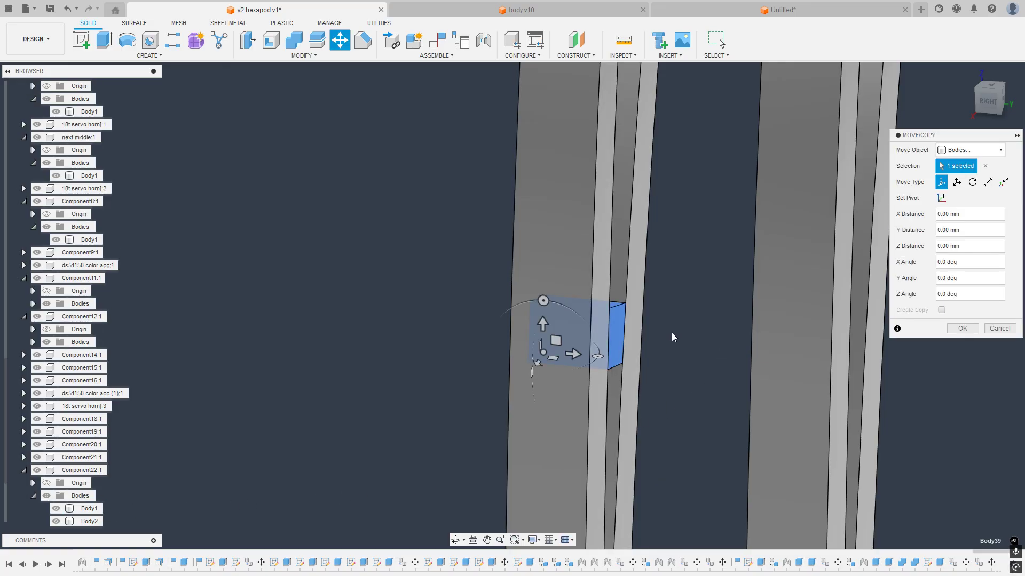
pyautogui.moveTo(580, 361); pyautogui.dragTo(824, 386)
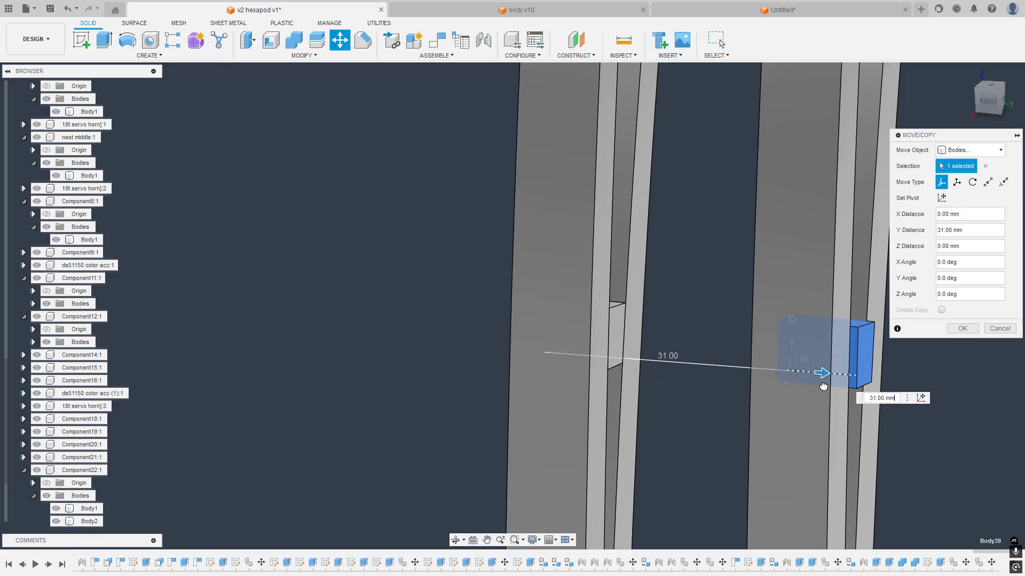
pyautogui.click(962, 328)
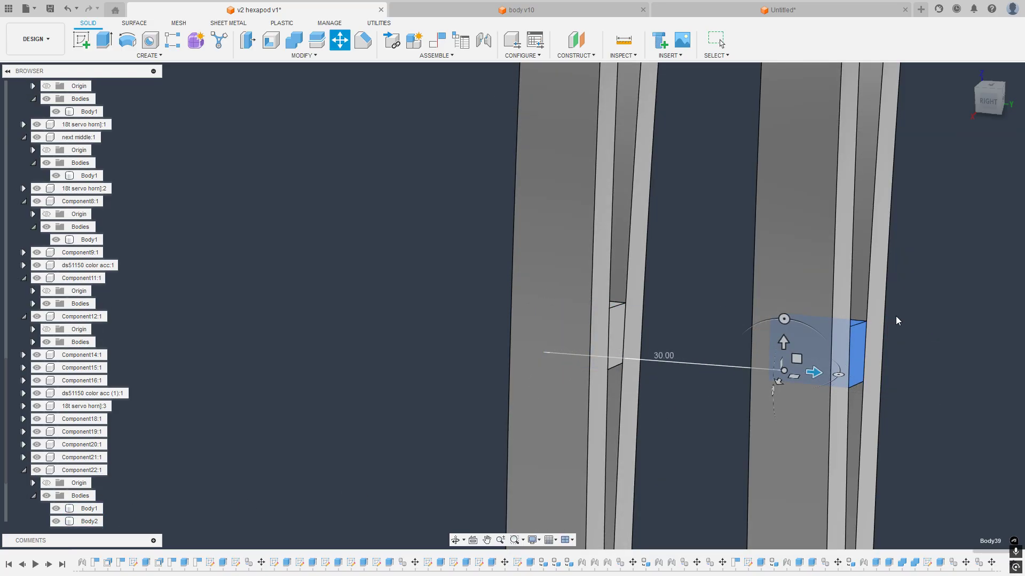
# Step: Join the three original ribs and the lower leg frame around them into one body using Combine
pyautogui.scroll(-5, 761, 287)
pyautogui.keyDown('shift'); pyautogui.moveTo(626, 308); pyautogui.dragTo(561, 220, button='middle'); pyautogui.keyUp('shift')
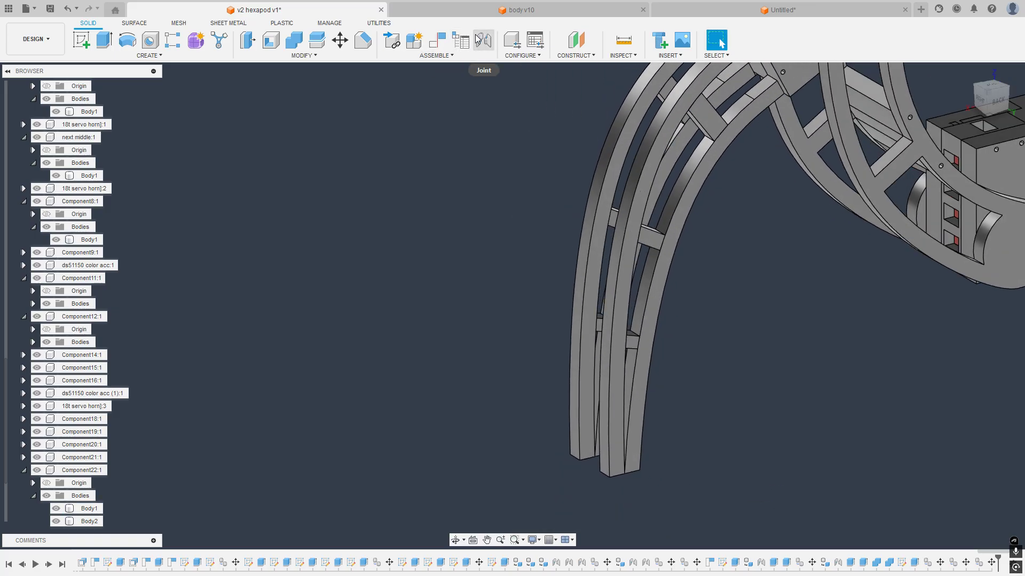
pyautogui.click(286, 41)
pyautogui.keyDown('shift'); pyautogui.moveTo(372, 91); pyautogui.dragTo(590, 169, button='middle'); pyautogui.keyUp('shift')
pyautogui.click(626, 105)
pyautogui.click(634, 219)
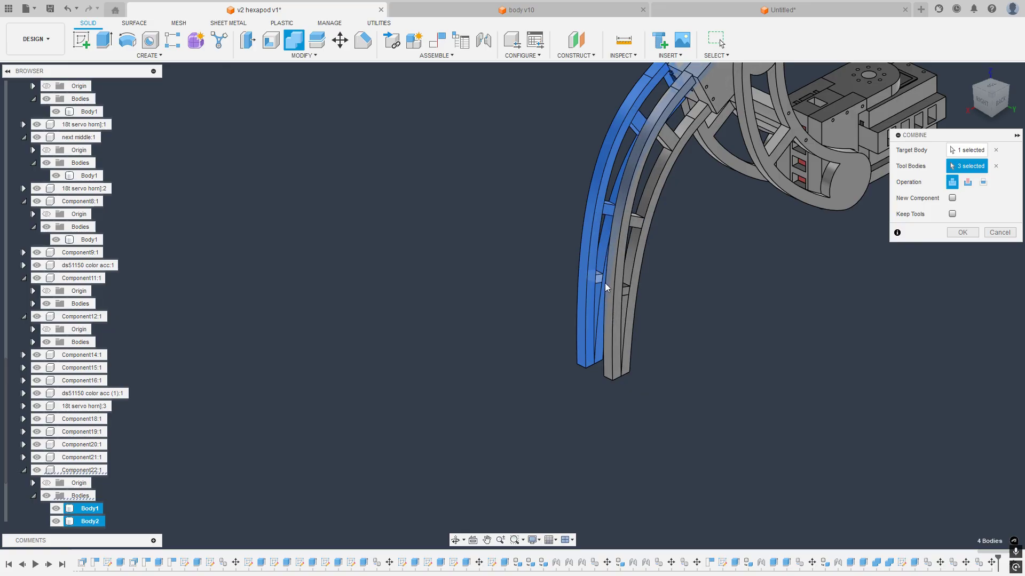
pyautogui.click(970, 234)
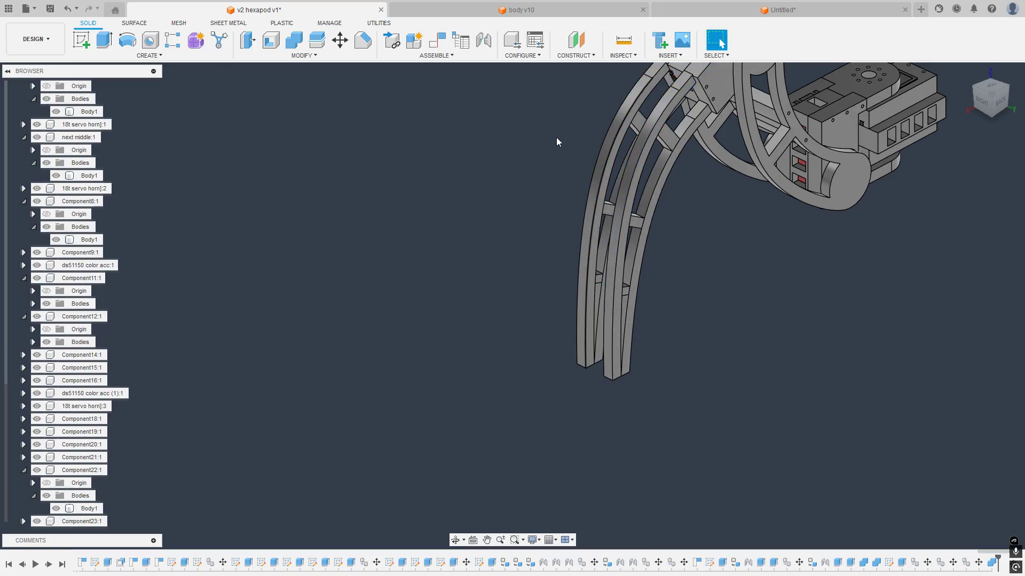
# Step: Join the second lower leg frame and its three copied ribs into one body using Combine
pyautogui.click(295, 41)
pyautogui.click(665, 132)
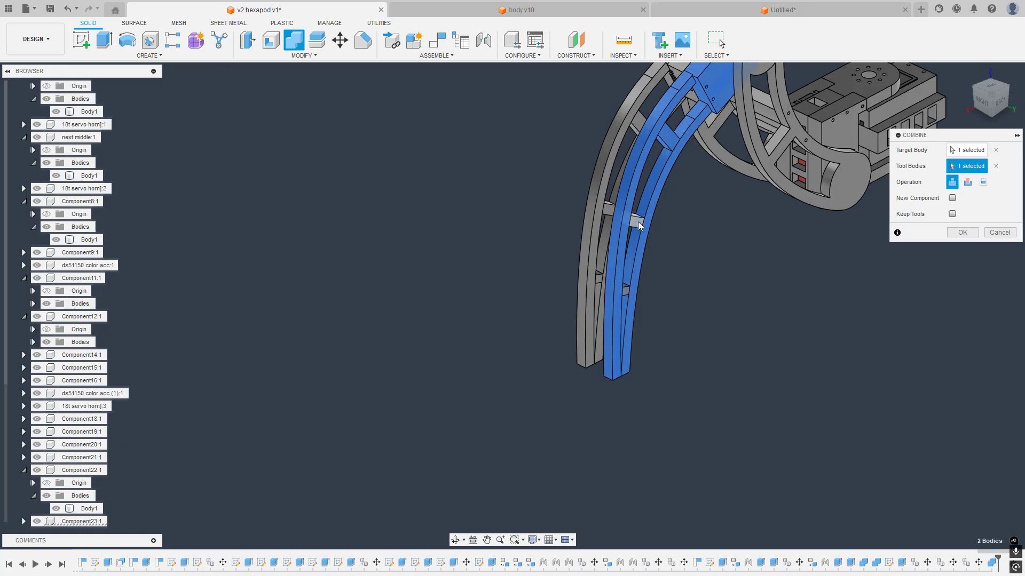
pyautogui.click(970, 234)
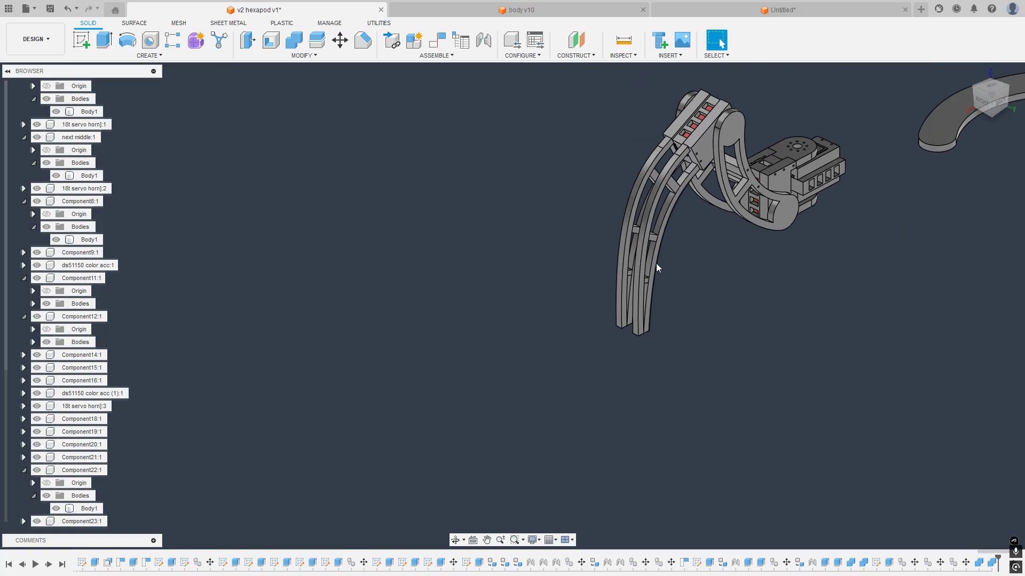
# Step: Examine the joined lower leg frames from several sides, especially where they meet the upper servo mount
pyautogui.keyDown('shift'); pyautogui.moveTo(645, 217); pyautogui.dragTo(438, 192, button='middle'); pyautogui.keyUp('shift')
pyautogui.scroll(3, 582, 190)
pyautogui.keyDown('shift'); pyautogui.moveTo(540, 191); pyautogui.dragTo(723, 241, button='middle'); pyautogui.keyUp('shift')
pyautogui.scroll(2, 563, 277)
pyautogui.keyDown('shift'); pyautogui.moveTo(562, 278); pyautogui.dragTo(582, 209, button='middle'); pyautogui.keyUp('shift')
pyautogui.scroll(3, 509, 243)
pyautogui.scroll(-4, 600, 249)
pyautogui.scroll(3, 598, 226)
pyautogui.press('Escape')
pyautogui.scroll(5, 579, 234)
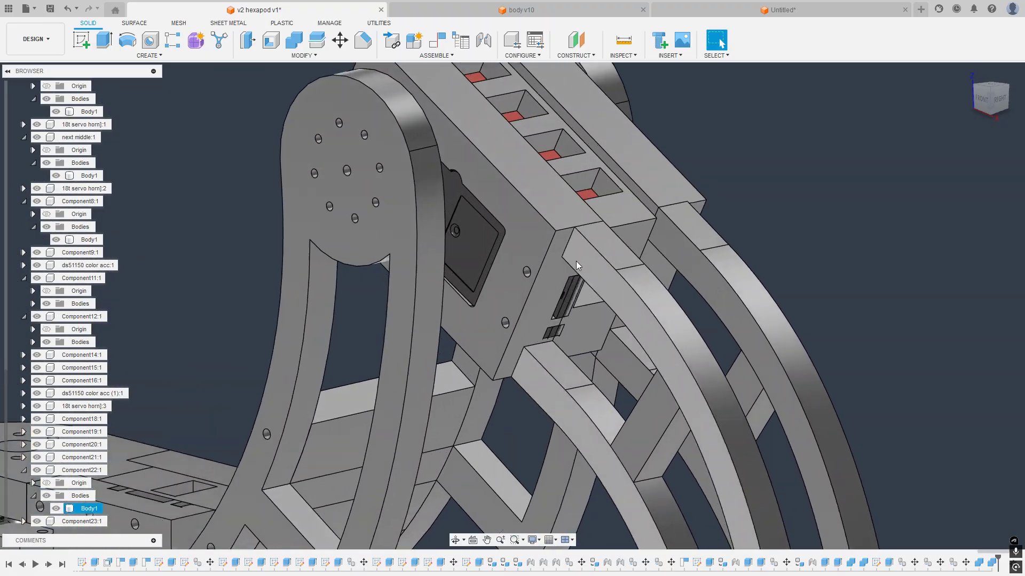
pyautogui.click(566, 239)
pyautogui.press('f')
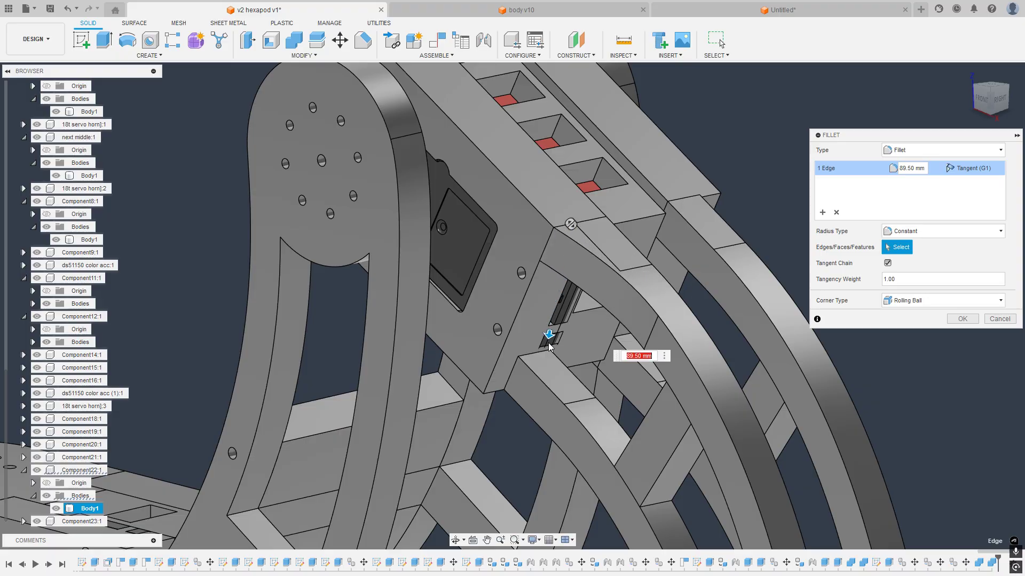
pyautogui.scroll(-5, 555, 342)
pyautogui.click(986, 322)
# Step: Try a 144.50 mm fillet on the short edge where the lower leg frame meets the servo mount
pyautogui.scroll(6, 549, 304)
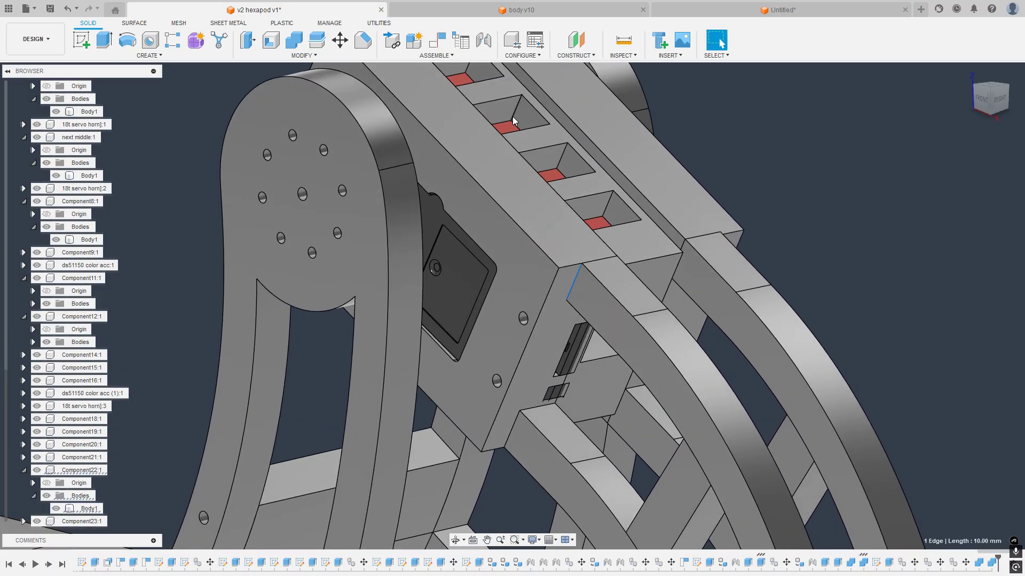
pyautogui.click(573, 276)
pyautogui.press('f')
pyautogui.moveTo(547, 437); pyautogui.dragTo(543, 461)
pyautogui.scroll(-5, 550, 379)
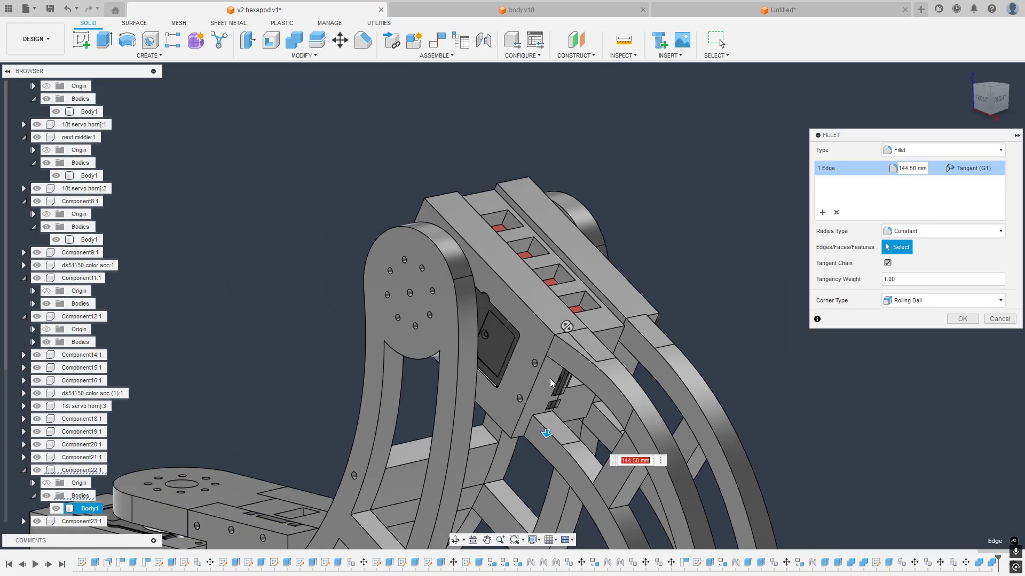
pyautogui.keyDown('shift'); pyautogui.moveTo(695, 343); pyautogui.dragTo(677, 273, button='middle'); pyautogui.keyUp('shift')
pyautogui.click(963, 319)
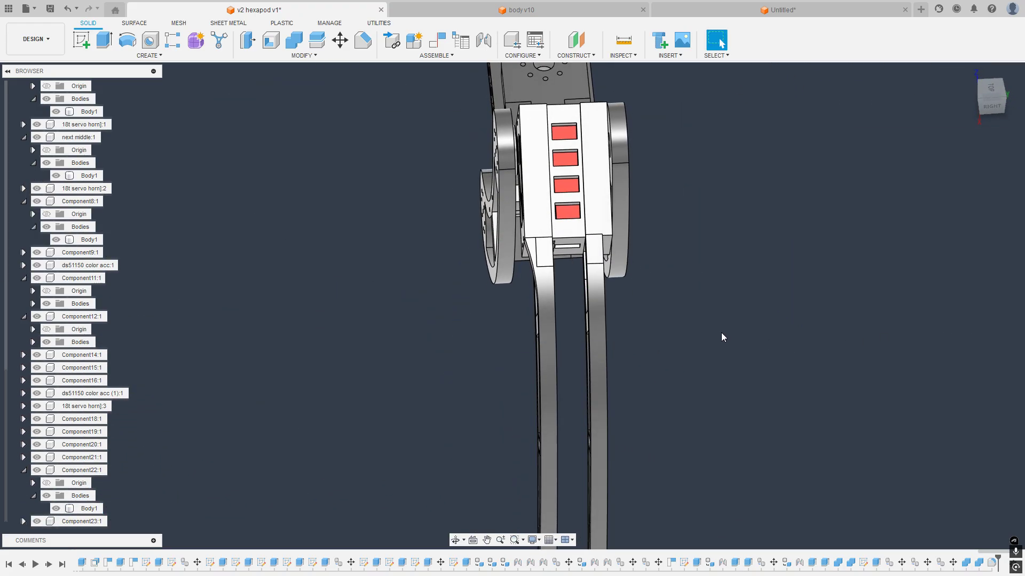
pyautogui.keyDown('shift'); pyautogui.moveTo(625, 313); pyautogui.dragTo(604, 262, button='middle'); pyautogui.keyUp('shift')
pyautogui.scroll(8, 538, 261)
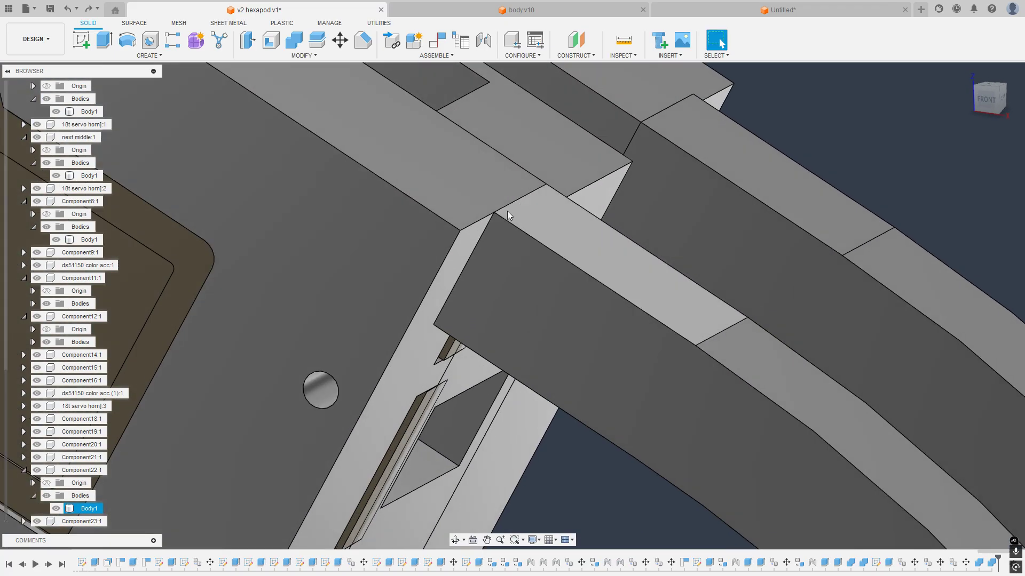
# Step: Examine the whole leg assembly from the front and side, following the two curved lower frames down to their tips
pyautogui.scroll(-10, 507, 210)
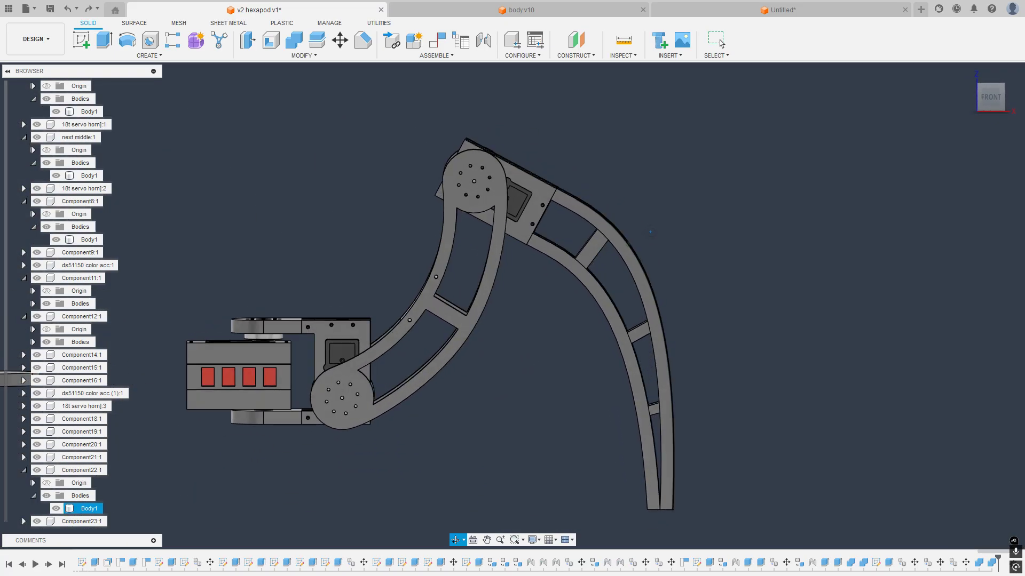
pyautogui.keyDown('shift'); pyautogui.moveTo(650, 231); pyautogui.dragTo(582, 249, button='middle'); pyautogui.keyUp('shift')
pyautogui.keyDown('shift'); pyautogui.moveTo(581, 249); pyautogui.dragTo(571, 367, button='middle'); pyautogui.keyUp('shift')
pyautogui.scroll(5, 577, 376)
pyautogui.scroll(-6, 589, 392)
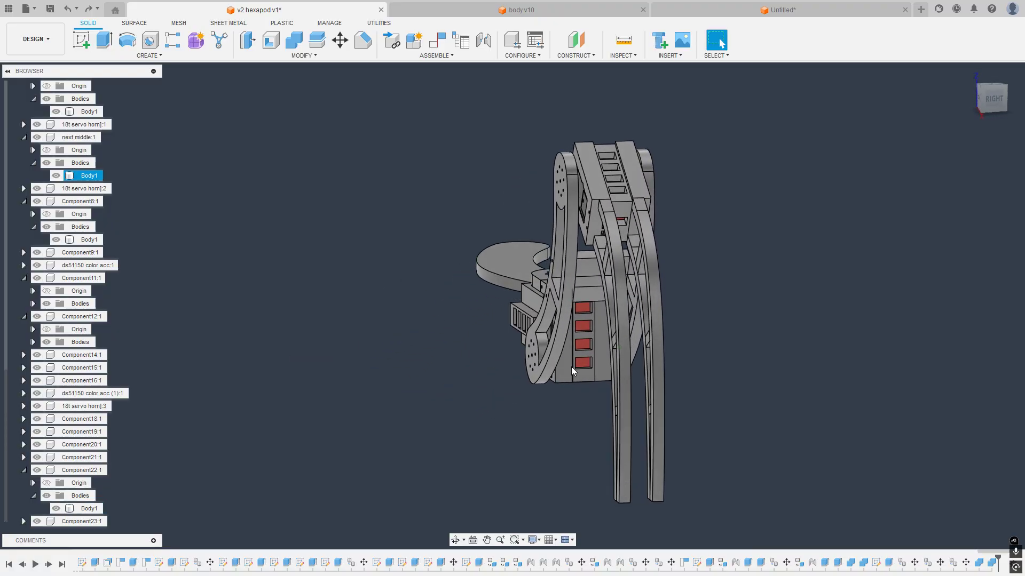
pyautogui.scroll(5, 659, 237)
pyautogui.keyDown('shift'); pyautogui.moveTo(659, 241); pyautogui.dragTo(619, 260, button='middle'); pyautogui.keyUp('shift')
pyautogui.moveTo(650, 400); pyautogui.dragTo(594, 314, button='middle')
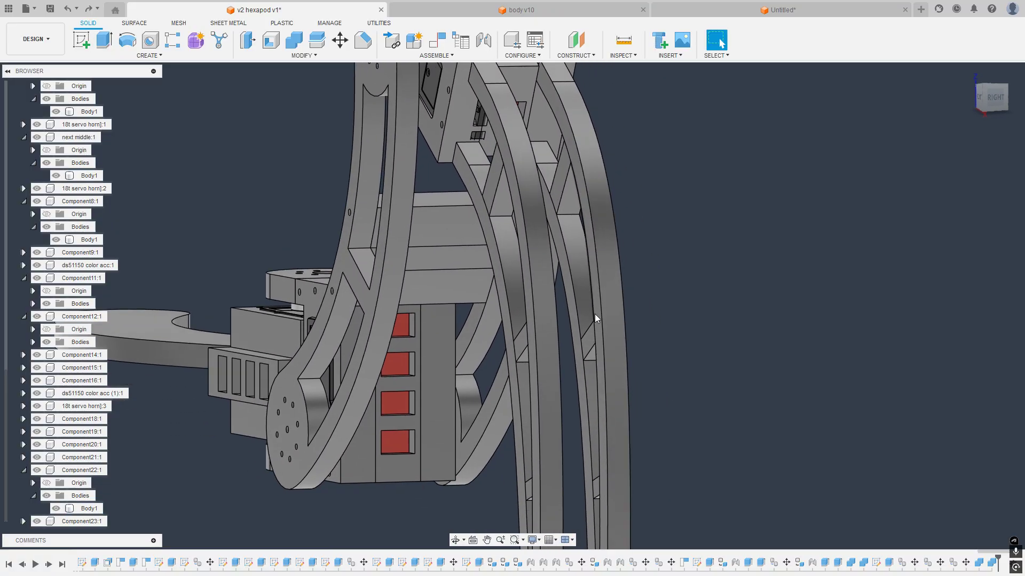
pyautogui.scroll(-4, 592, 315)
pyautogui.keyDown('shift'); pyautogui.moveTo(569, 176); pyautogui.dragTo(719, 280, button='middle'); pyautogui.keyUp('shift')
pyautogui.moveTo(652, 252); pyautogui.dragTo(626, 307, button='middle')
# Step: Fold the lower leg inward beneath the base servo bracket to check its clearance, and swing it back outward
pyautogui.moveTo(704, 412); pyautogui.dragTo(466, 381)
pyautogui.keyDown('shift'); pyautogui.moveTo(466, 382); pyautogui.dragTo(586, 385, button='middle'); pyautogui.keyUp('shift')
pyautogui.scroll(4, 507, 411)
pyautogui.moveTo(481, 449); pyautogui.dragTo(469, 354, button='middle')
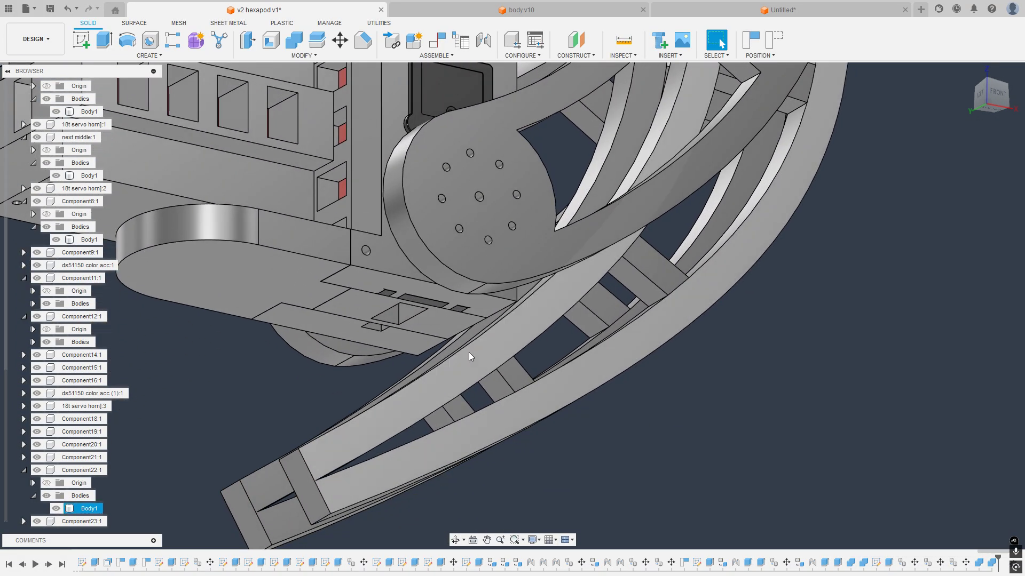
pyautogui.scroll(2, 568, 395)
pyautogui.moveTo(718, 405); pyautogui.dragTo(993, 253)
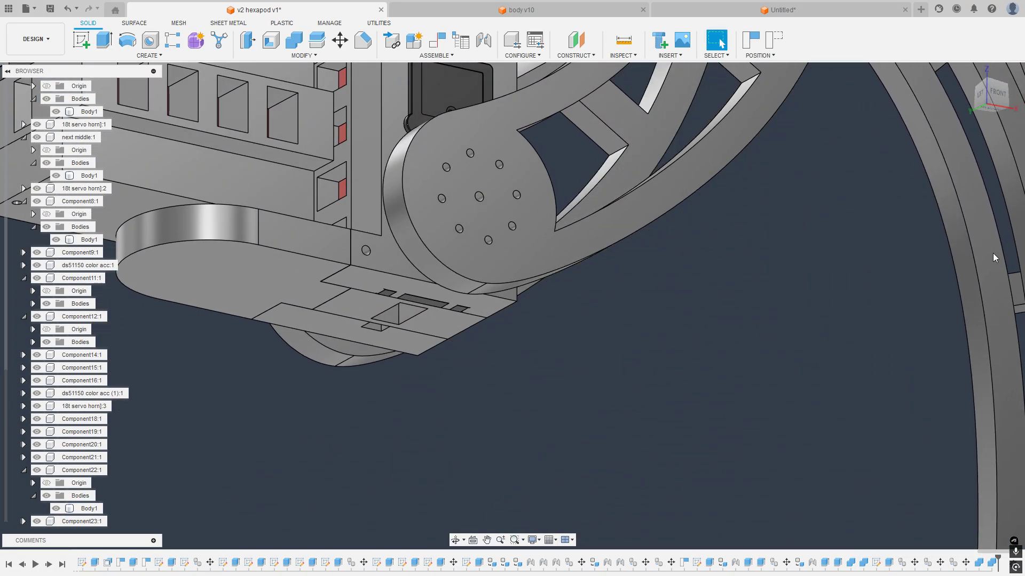
pyautogui.scroll(-5, 747, 310)
pyautogui.keyDown('shift'); pyautogui.moveTo(764, 317); pyautogui.dragTo(732, 345, button='middle'); pyautogui.keyUp('shift')
pyautogui.scroll(4, 731, 344)
pyautogui.scroll(2, 732, 346)
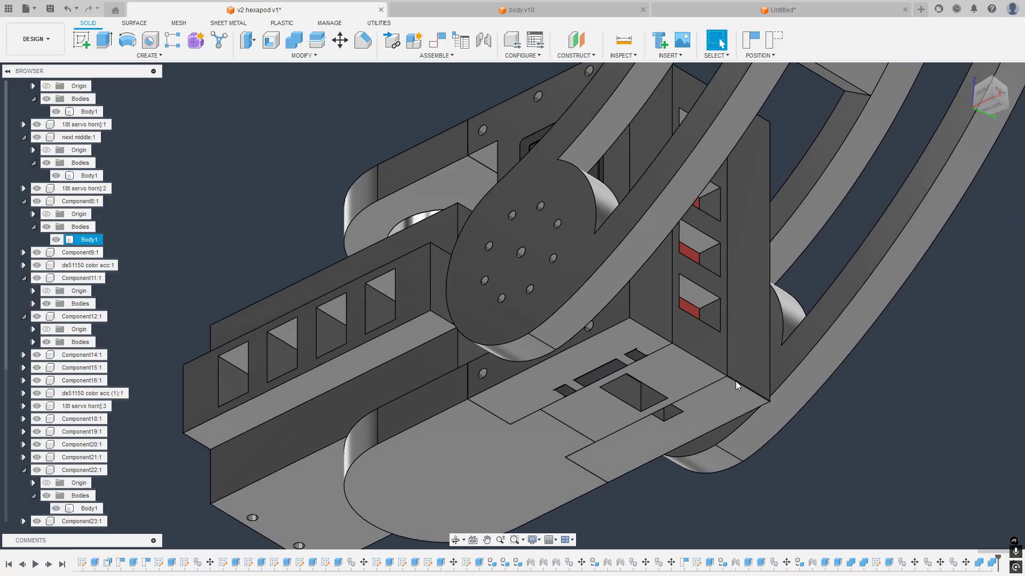
pyautogui.click(732, 381)
pyautogui.keyDown('shift'); pyautogui.click(701, 363); pyautogui.keyUp('shift')
pyautogui.press('Escape')
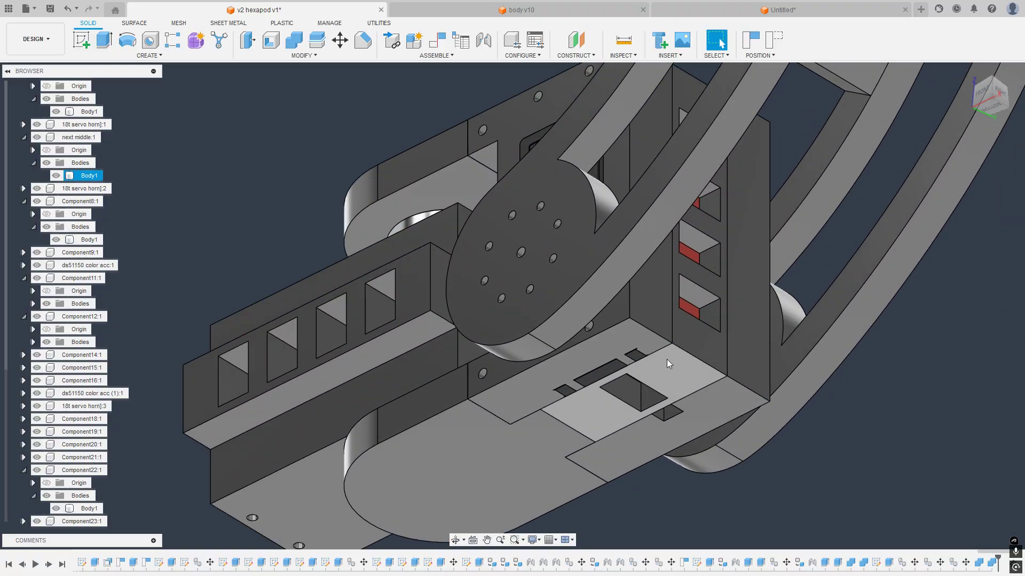
# Step: Chamfer the three collinear lower outer edges of the base servo bracket with an equal distance of 7 mm
pyautogui.moveTo(743, 372); pyautogui.dragTo(604, 289, button='middle')
pyautogui.click(605, 303)
pyautogui.keyDown('shift'); pyautogui.click(521, 261); pyautogui.keyUp('shift')
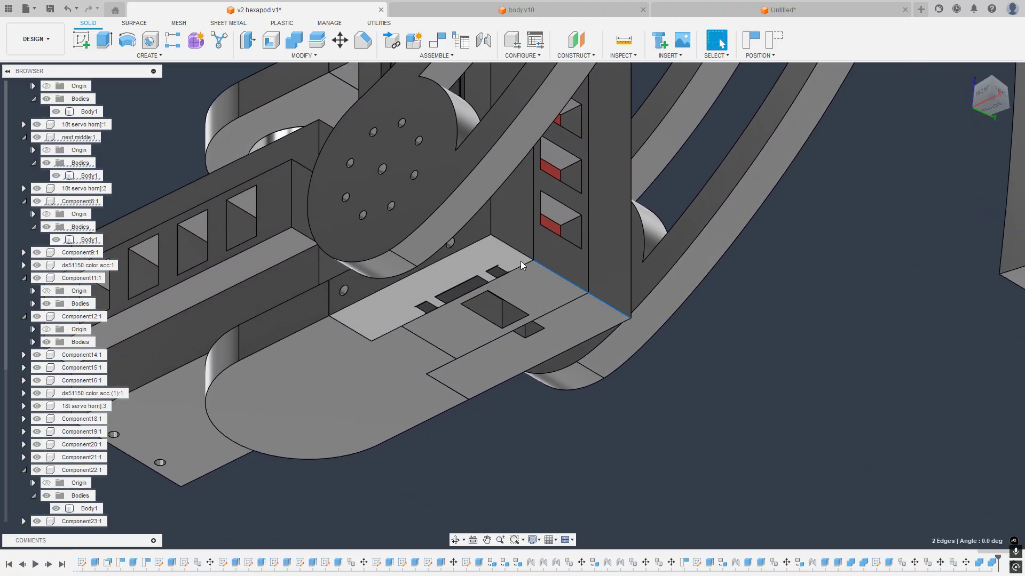
pyautogui.keyDown('shift'); pyautogui.click(517, 251); pyautogui.keyUp('shift')
pyautogui.click(363, 40)
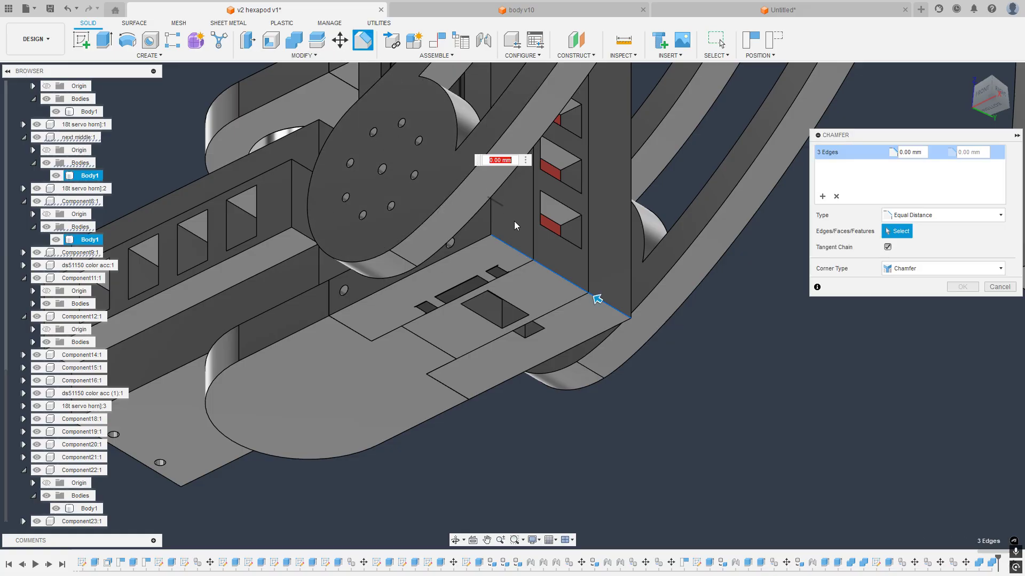
pyautogui.keyDown('shift'); pyautogui.moveTo(582, 280); pyautogui.dragTo(590, 296, button='middle'); pyautogui.keyUp('shift')
pyautogui.scroll(3, 594, 293)
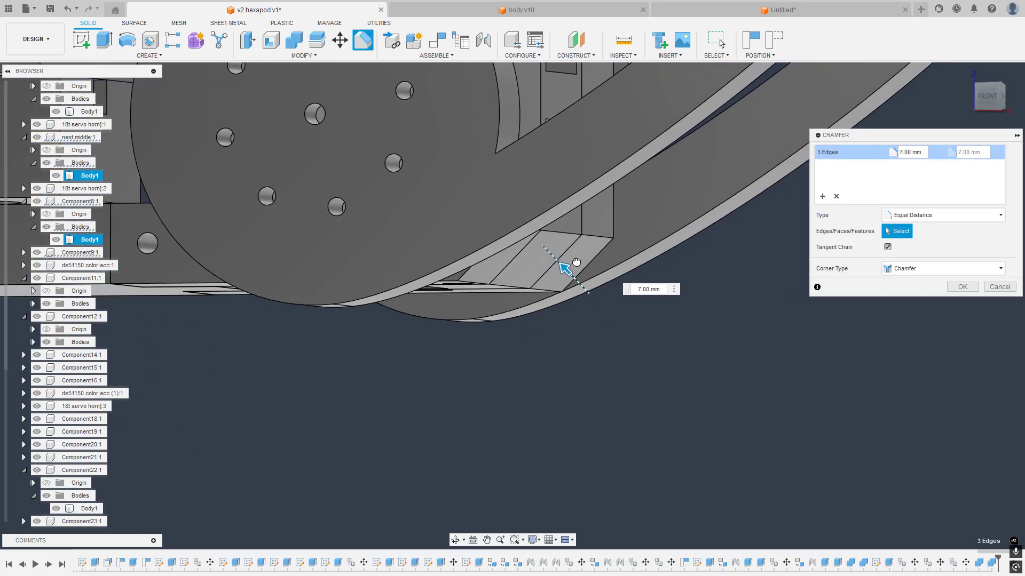
pyautogui.click(970, 289)
pyautogui.scroll(-5, 656, 242)
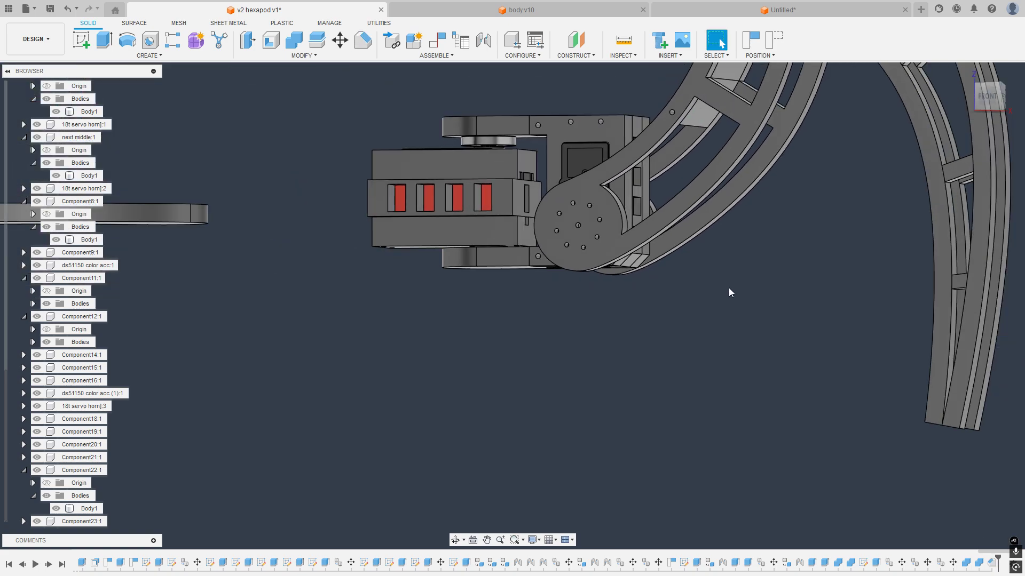
# Step: Fold the lower leg inward under the base servo bracket and examine its clearance to the chamfered corner
pyautogui.moveTo(728, 287); pyautogui.dragTo(560, 308, button='middle')
pyautogui.moveTo(774, 315); pyautogui.dragTo(445, 283)
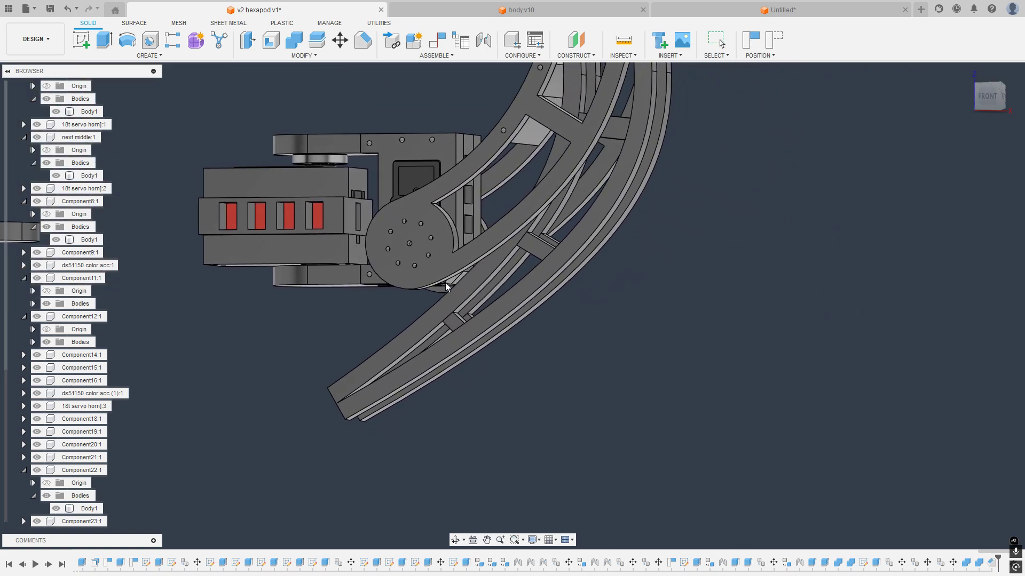
pyautogui.keyDown('shift'); pyautogui.moveTo(445, 283); pyautogui.dragTo(530, 261, button='middle'); pyautogui.keyUp('shift')
pyautogui.scroll(8, 434, 294)
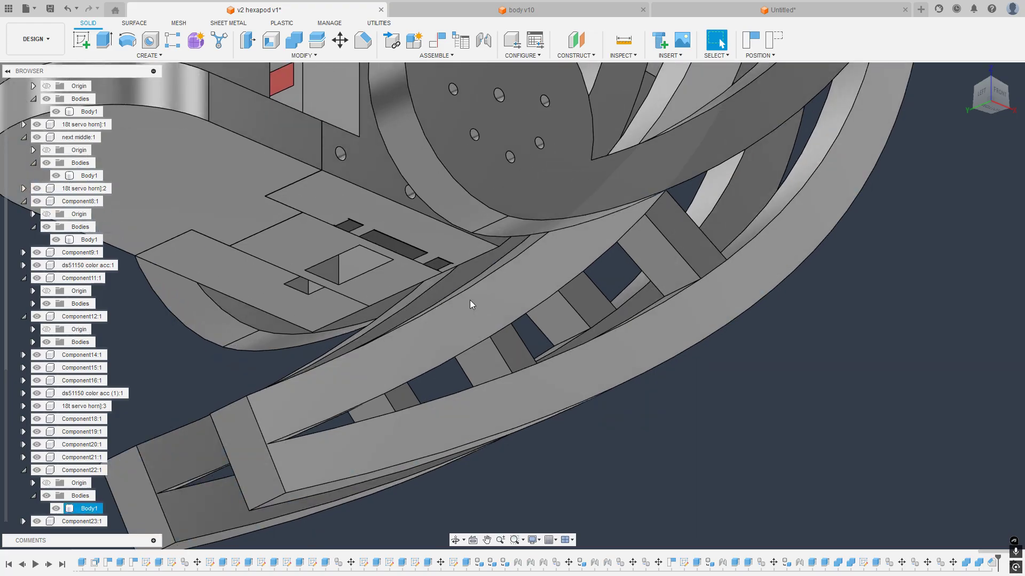
pyautogui.scroll(-7, 458, 290)
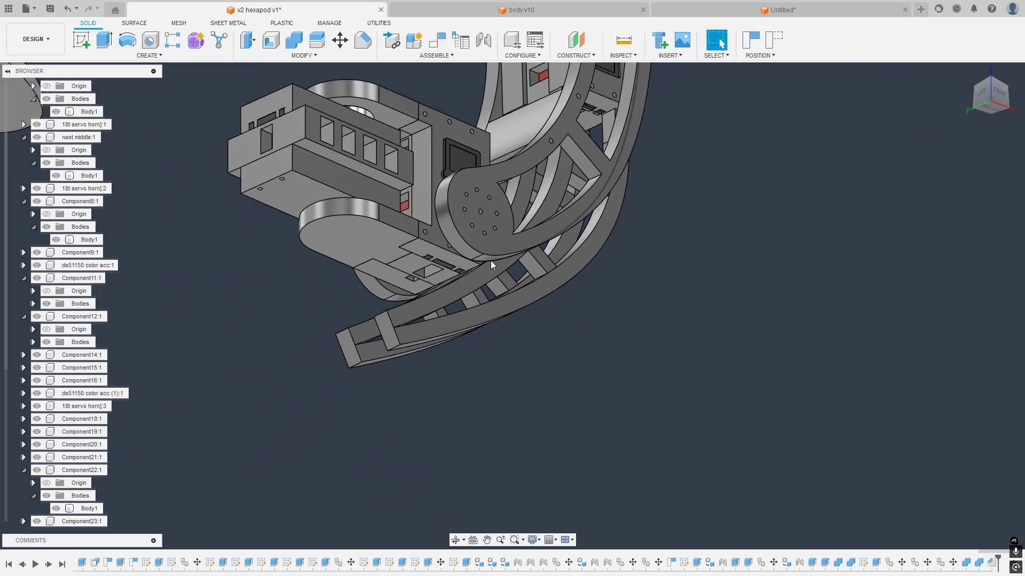
pyautogui.keyDown('shift'); pyautogui.moveTo(491, 260); pyautogui.dragTo(510, 219, button='middle'); pyautogui.keyUp('shift')
pyautogui.scroll(4, 482, 279)
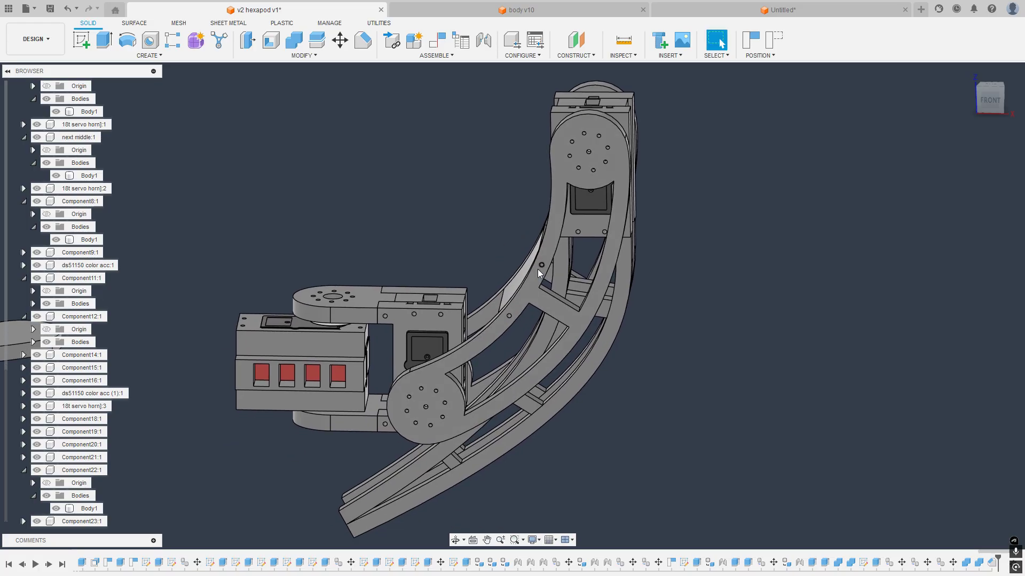
# Step: Unlock the rotation of the Revolute 37 joint and swing the folded leg up and back over the base servo
pyautogui.click(537, 273)
pyautogui.press('Escape')
pyautogui.scroll(7, 123, 260)
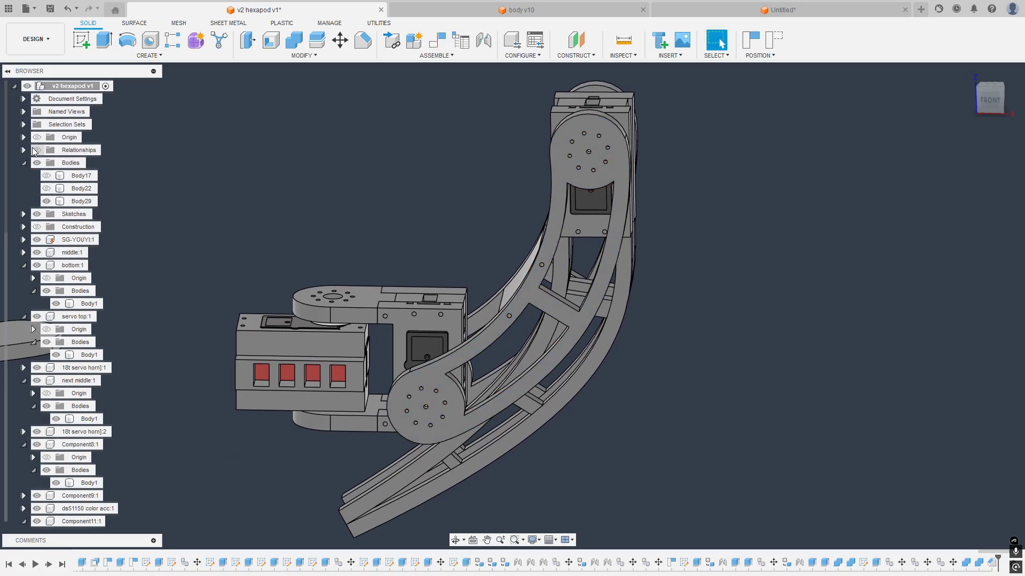
pyautogui.click(24, 150)
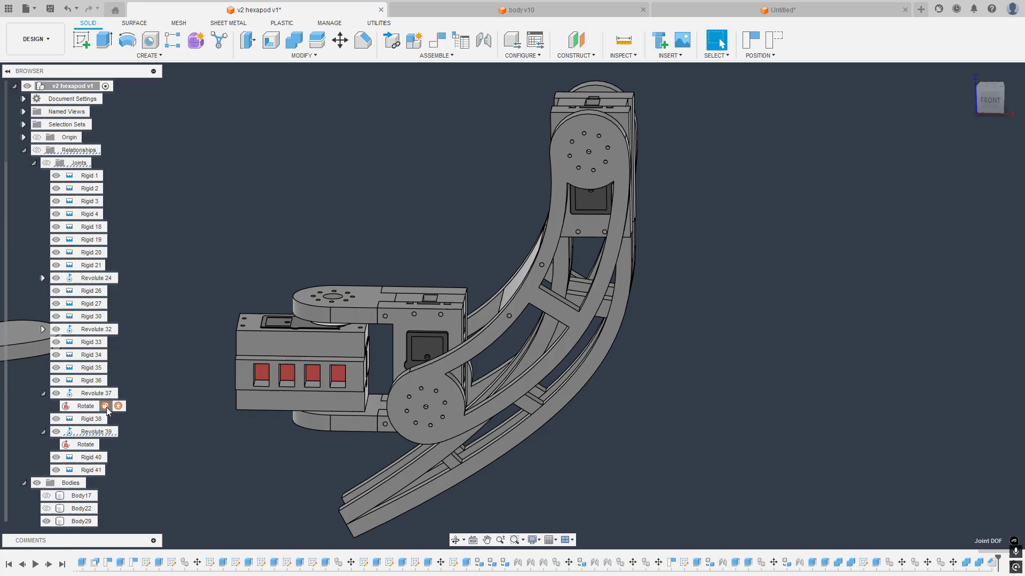
pyautogui.click(106, 407)
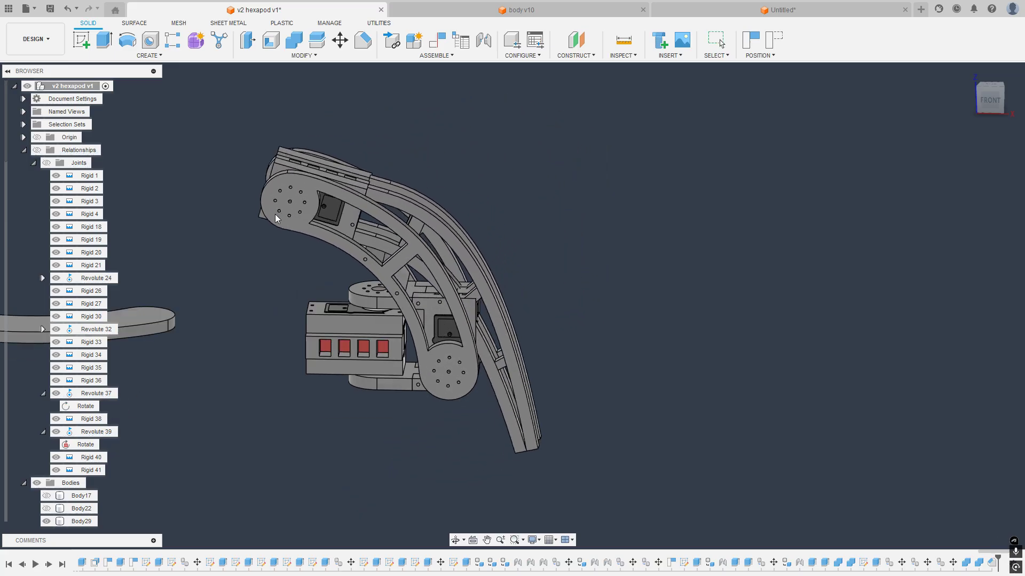
pyautogui.press('Escape')
# Step: Rotate the folded leg farther back over the base servo and examine the space between the crossbar and bracket
pyautogui.keyDown('shift'); pyautogui.moveTo(250, 231); pyautogui.dragTo(305, 251, button='middle'); pyautogui.keyUp('shift')
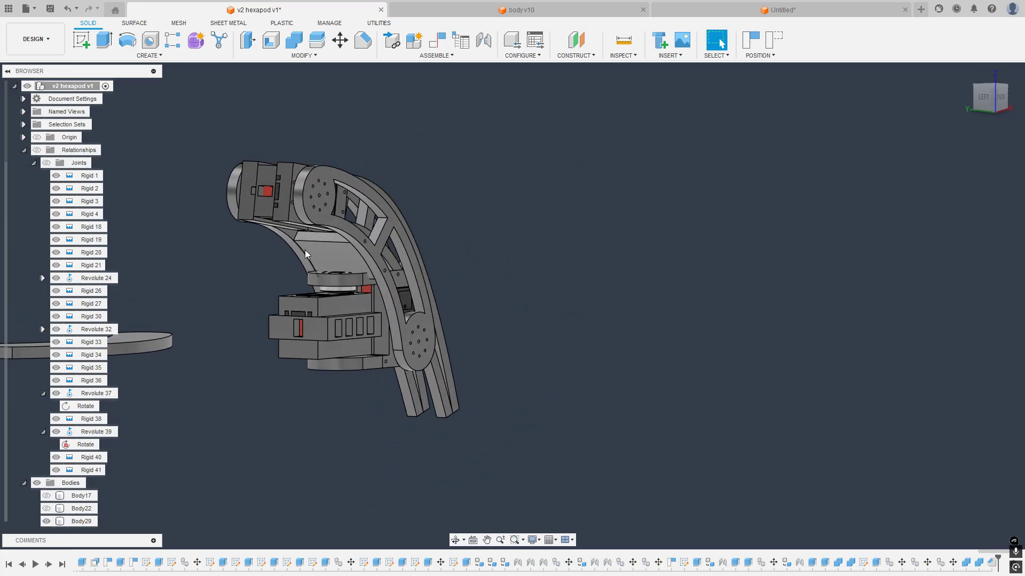
pyautogui.scroll(3, 305, 254)
pyautogui.moveTo(341, 179); pyautogui.dragTo(384, 233)
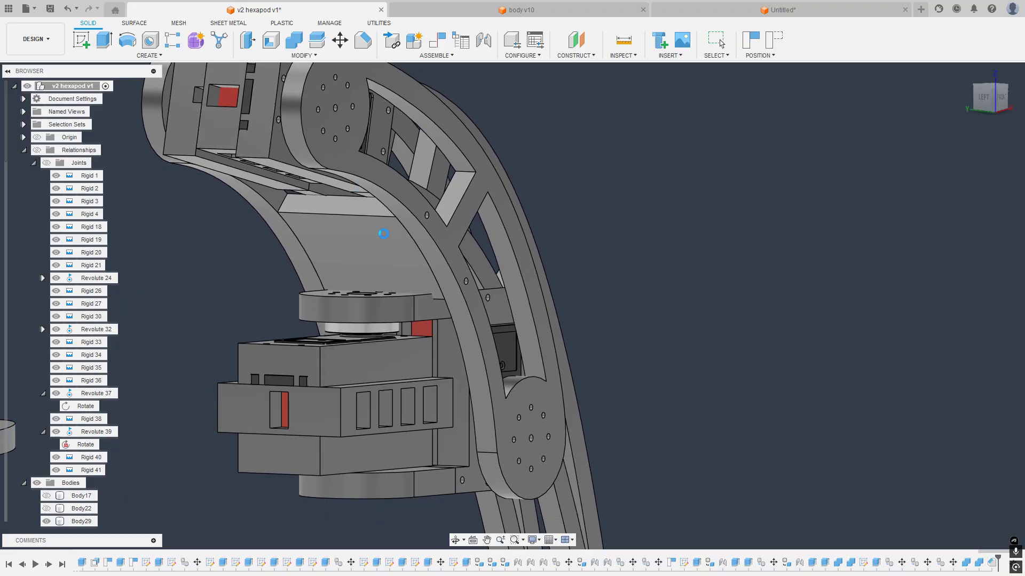
pyautogui.scroll(-5, 486, 281)
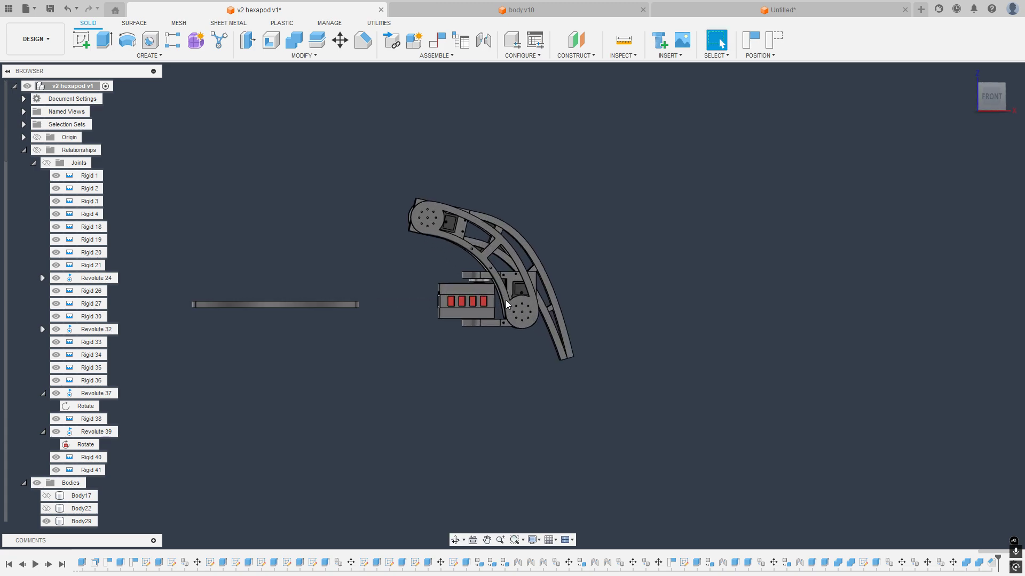
pyautogui.scroll(3, 506, 305)
pyautogui.scroll(-2, 552, 341)
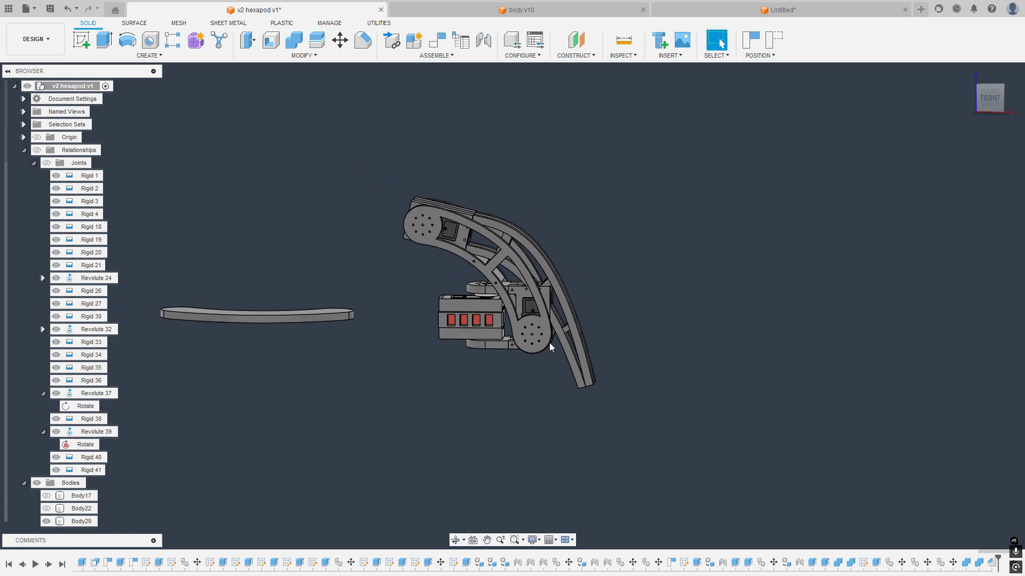
pyautogui.moveTo(686, 337); pyautogui.dragTo(711, 417)
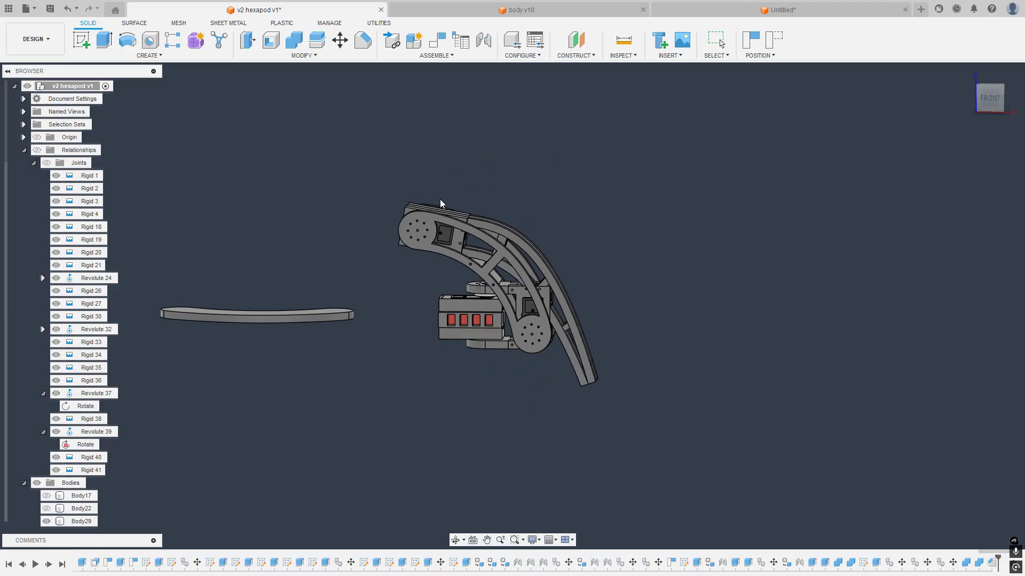
# Step: Swing the upper leg segment about its lower joint and inspect the clearance around the base servo bracket
pyautogui.scroll(8, 506, 275)
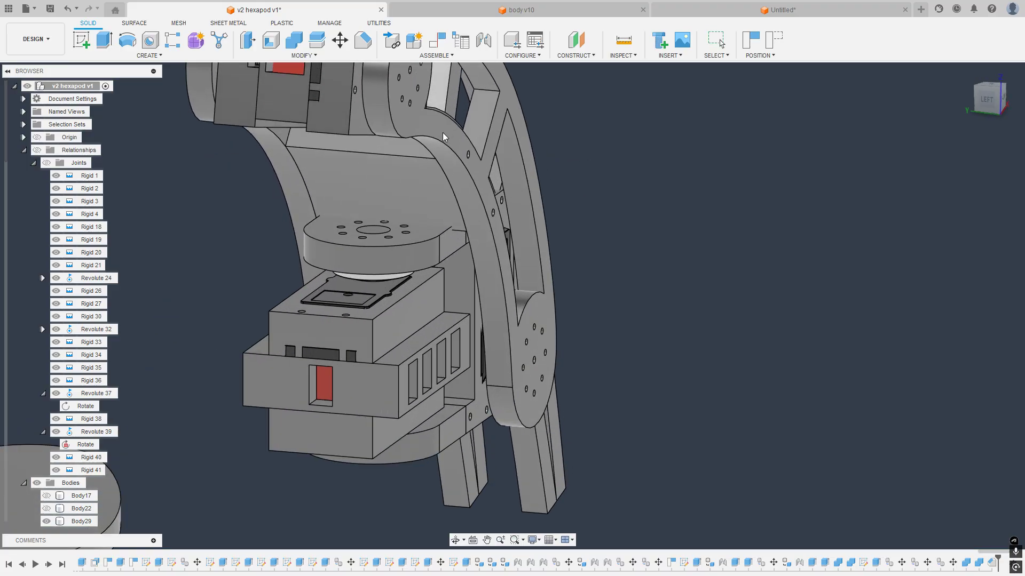
pyautogui.moveTo(456, 126); pyautogui.dragTo(446, 139)
pyautogui.scroll(-5, 452, 250)
pyautogui.keyDown('shift'); pyautogui.moveTo(458, 251); pyautogui.dragTo(413, 221, button='middle'); pyautogui.keyUp('shift')
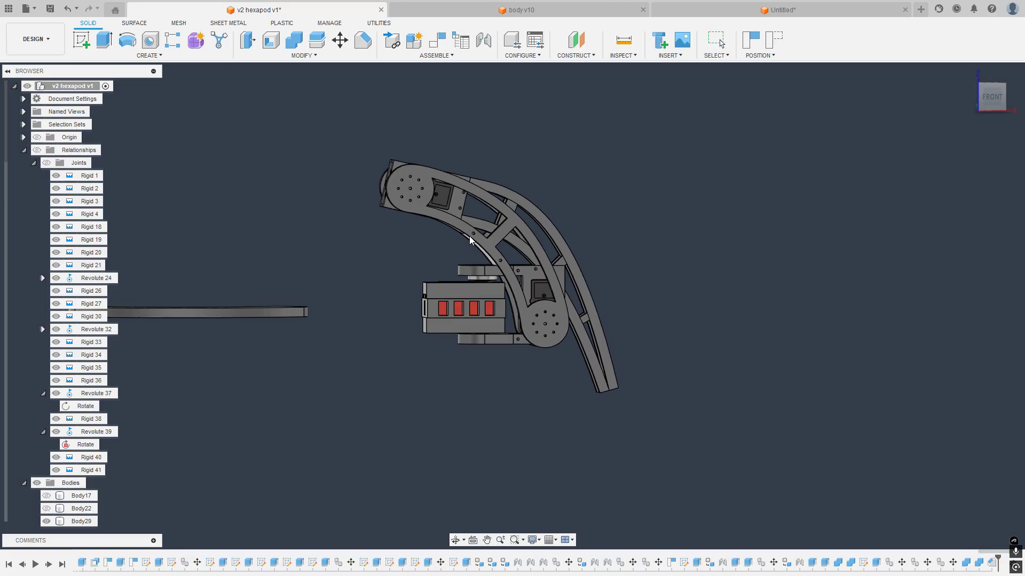
pyautogui.moveTo(519, 236); pyautogui.dragTo(467, 234)
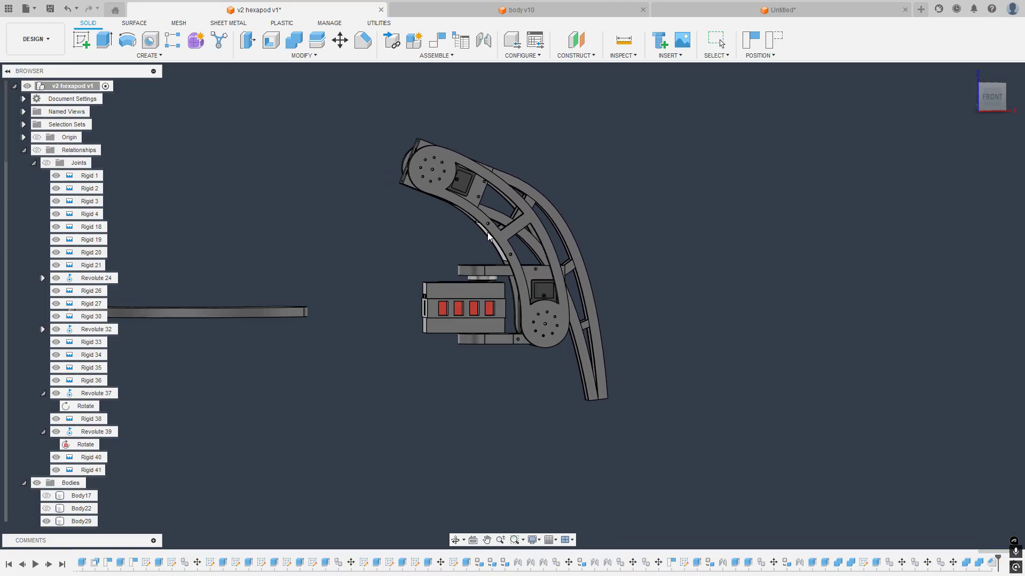
pyautogui.keyDown('shift'); pyautogui.moveTo(470, 240); pyautogui.dragTo(522, 283, button='middle'); pyautogui.keyUp('shift')
pyautogui.scroll(6, 521, 290)
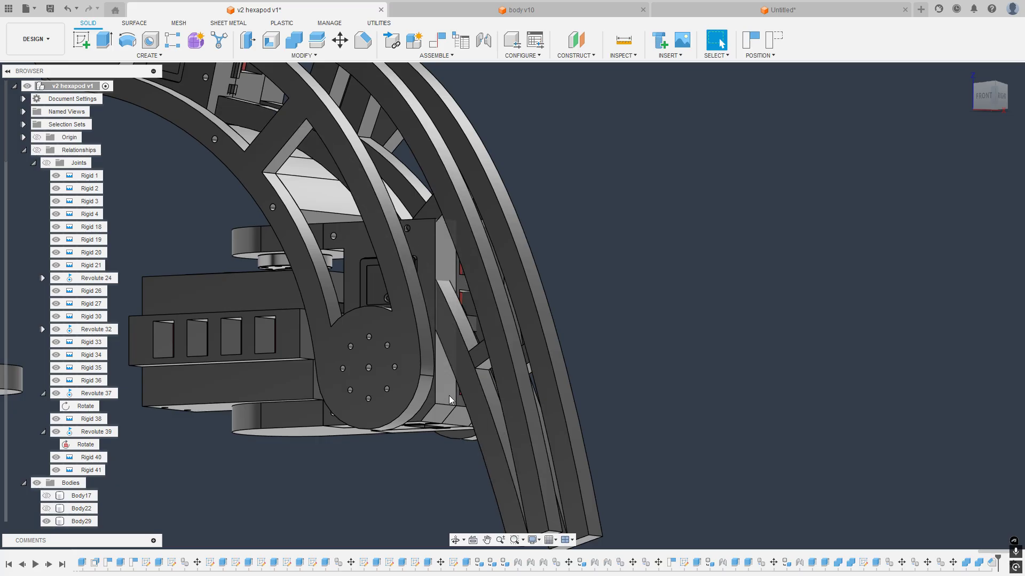
# Step: Undo the recent swings of the folded leg and the unlocking of the Revolute 37 joint's rotation
pyautogui.moveTo(440, 251); pyautogui.dragTo(551, 302, button='middle')
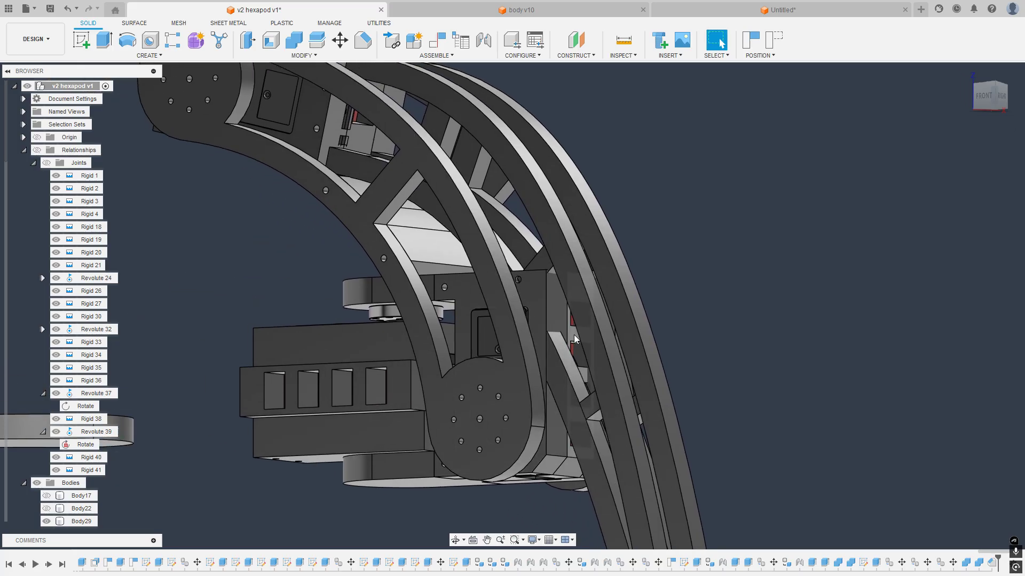
pyautogui.hotkey('ctrl', 'z')
pyautogui.hotkey('ctrl', 'z')
pyautogui.hotkey('ctrl', 'z')
pyautogui.hotkey('ctrl', 'z')
pyautogui.hotkey('ctrl', 'z')
pyautogui.hotkey('ctrl', 'z')
pyautogui.hotkey('ctrl', 'z')
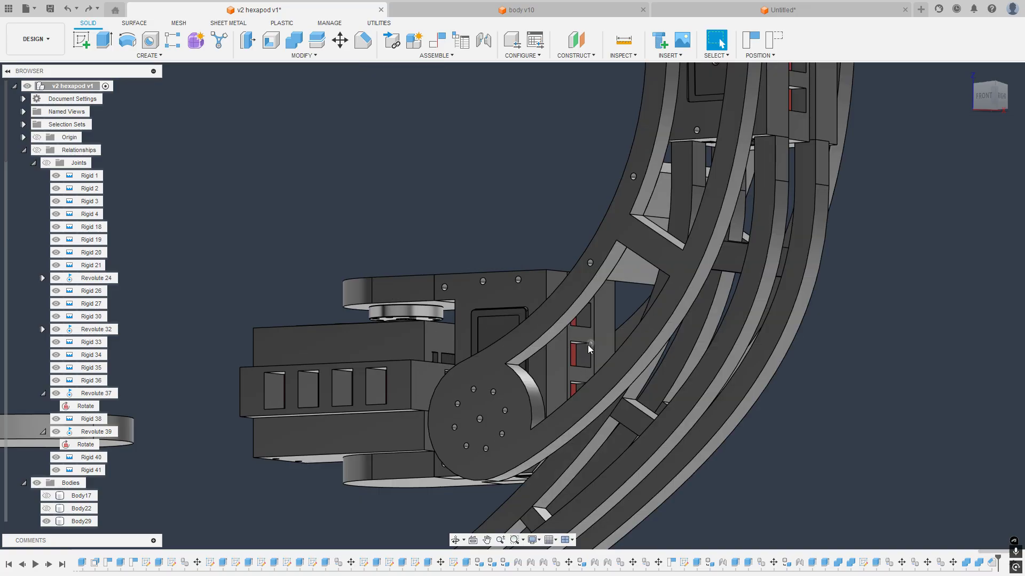
# Step: Undo the earlier fold movements until the lower leg points outward from the upper segment again
pyautogui.hotkey('ctrl', 'z')
pyautogui.hotkey('ctrl', 'z')
pyautogui.hotkey('ctrl', 'z')
pyautogui.hotkey('ctrl', 'z')
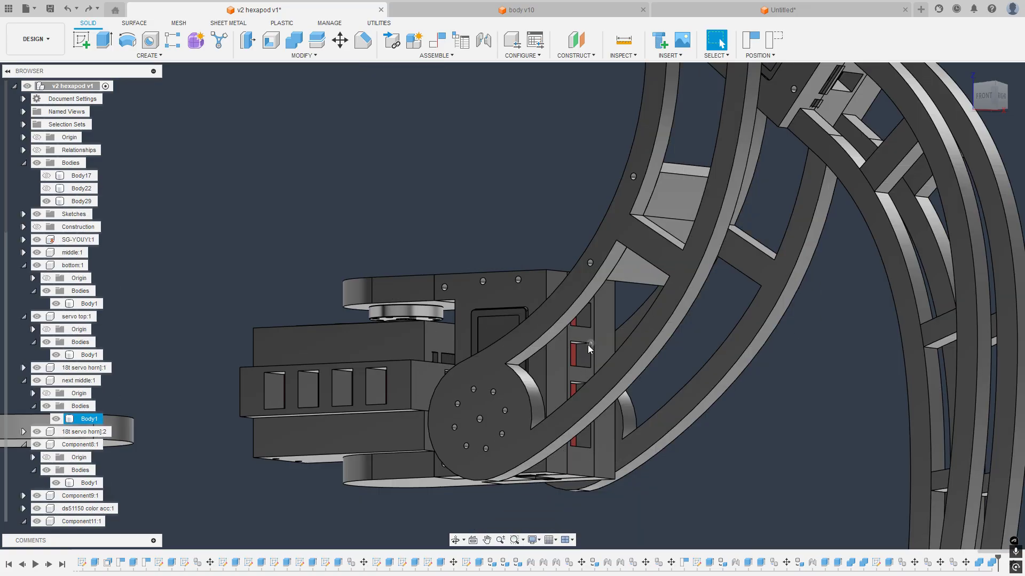
pyautogui.scroll(-3, 645, 331)
pyautogui.moveTo(677, 331); pyautogui.dragTo(698, 325, button='middle')
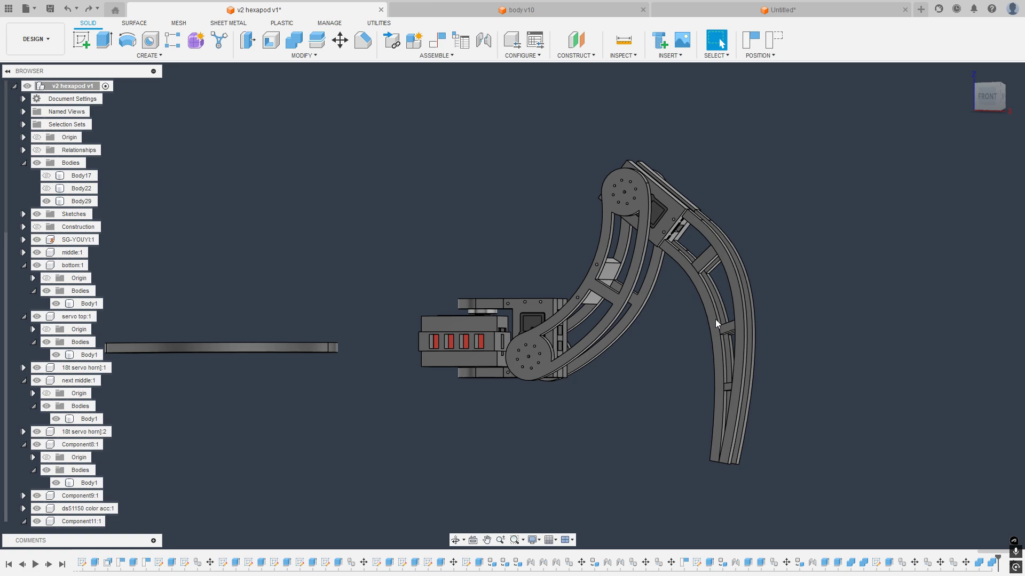
# Step: Try swinging the lower leg farther outward about its upper joint and view the leg from the front
pyautogui.moveTo(715, 320); pyautogui.dragTo(757, 291)
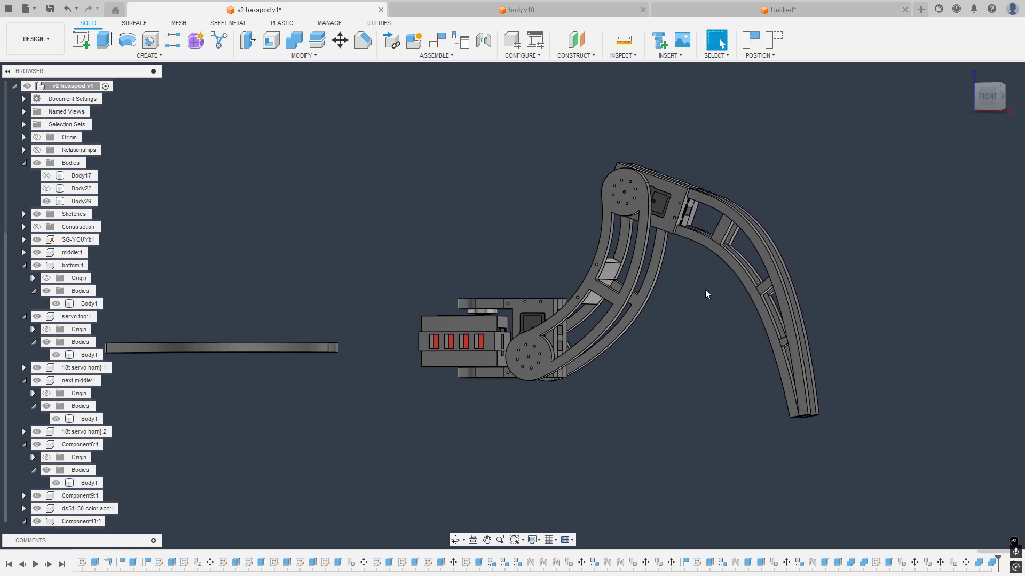
pyautogui.keyDown('shift'); pyautogui.moveTo(705, 294); pyautogui.dragTo(739, 305, button='middle'); pyautogui.keyUp('shift')
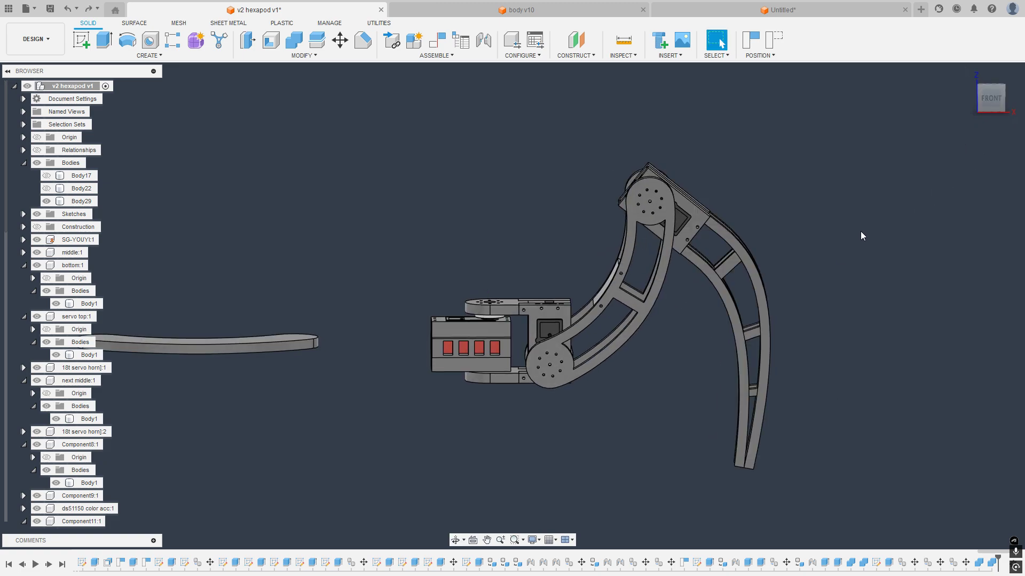
pyautogui.scroll(3, 703, 297)
pyautogui.click(991, 95)
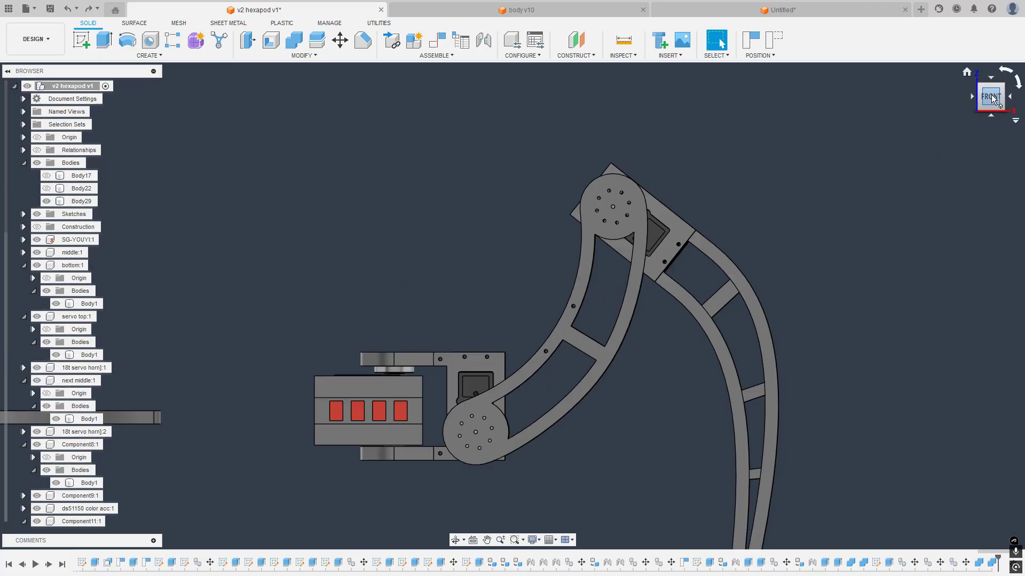
# Step: Undo the latest lower leg rotation and the recent joining of the lower frame bodies
pyautogui.hotkey('ctrl', 'z')
pyautogui.hotkey('ctrl', 'z')
pyautogui.hotkey('ctrl', 'z')
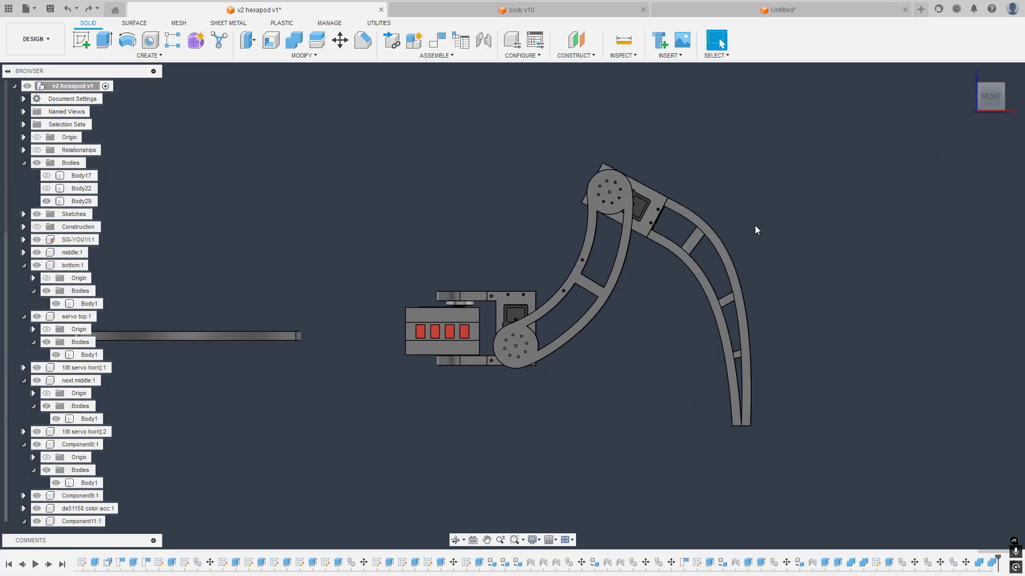
pyautogui.hotkey('ctrl', 'z')
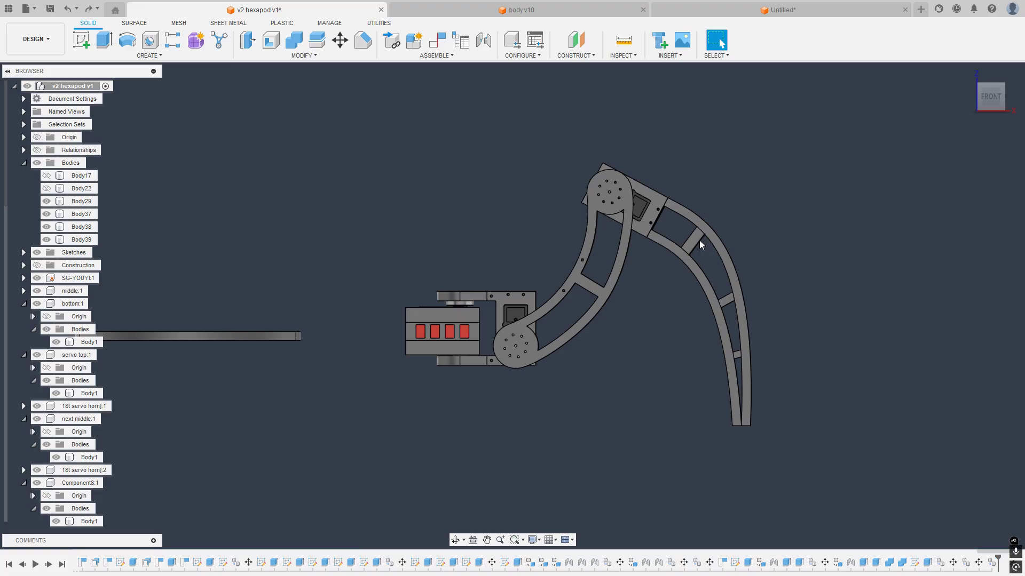
pyautogui.hotkey('ctrl', 'z')
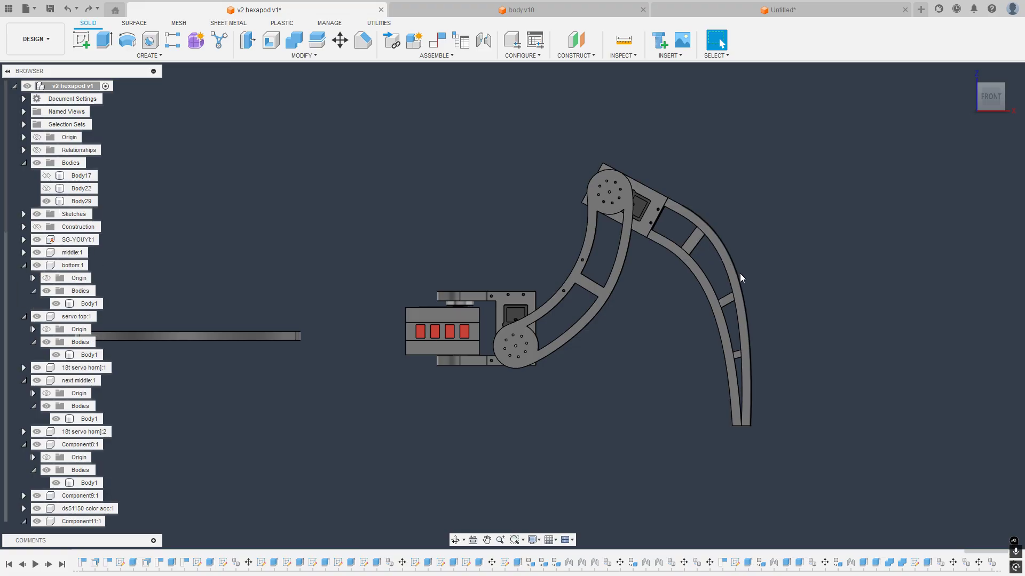
# Step: Examine the ribbed lower leg and its connection to the upper segment from the back and the front
pyautogui.keyDown('shift'); pyautogui.moveTo(739, 274); pyautogui.dragTo(446, 345, button='middle'); pyautogui.keyUp('shift')
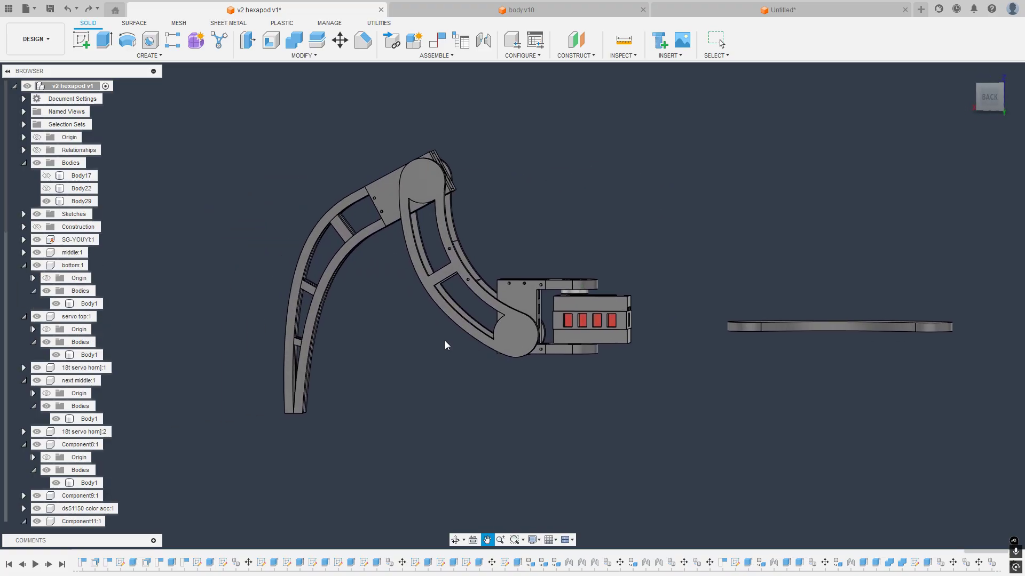
pyautogui.click(378, 291)
pyautogui.keyDown('shift'); pyautogui.moveTo(376, 290); pyautogui.dragTo(612, 290, button='middle'); pyautogui.keyUp('shift')
pyautogui.hotkey('ctrl', 'z')
pyautogui.click(984, 101)
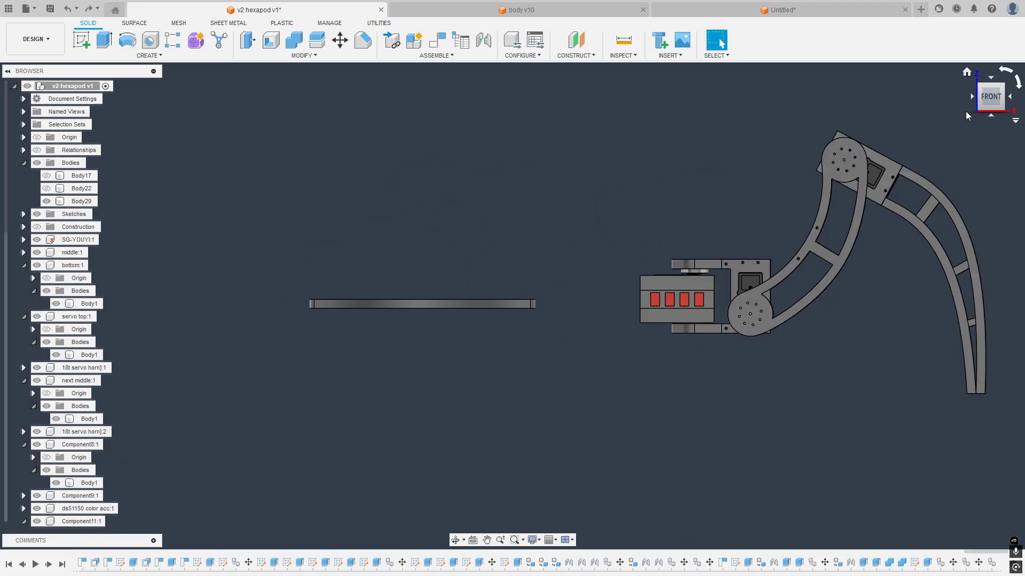
pyautogui.moveTo(919, 173); pyautogui.dragTo(757, 207, button='middle')
pyautogui.scroll(3, 722, 253)
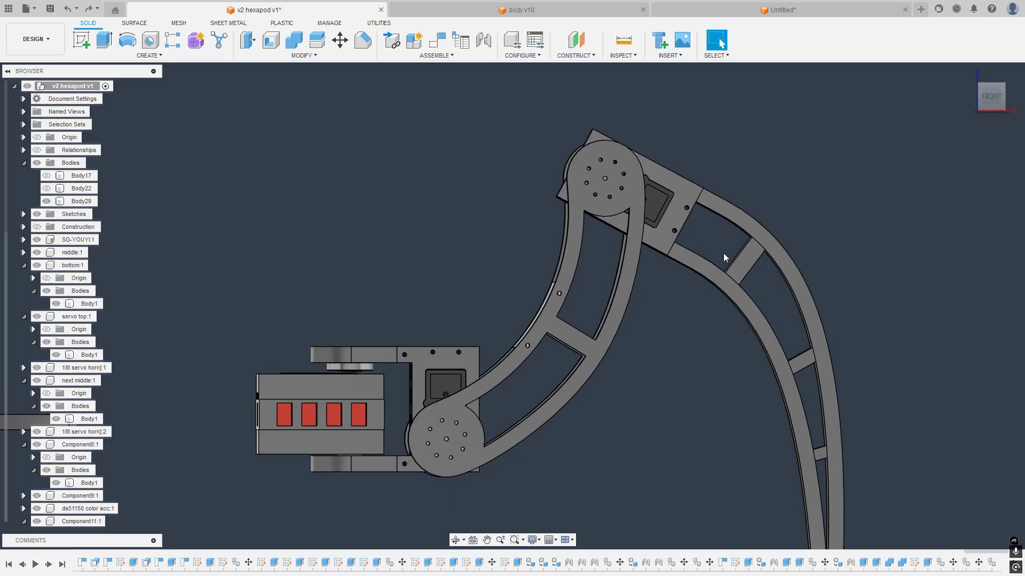
pyautogui.moveTo(723, 253); pyautogui.dragTo(650, 216, button='middle')
pyautogui.scroll(2, 629, 221)
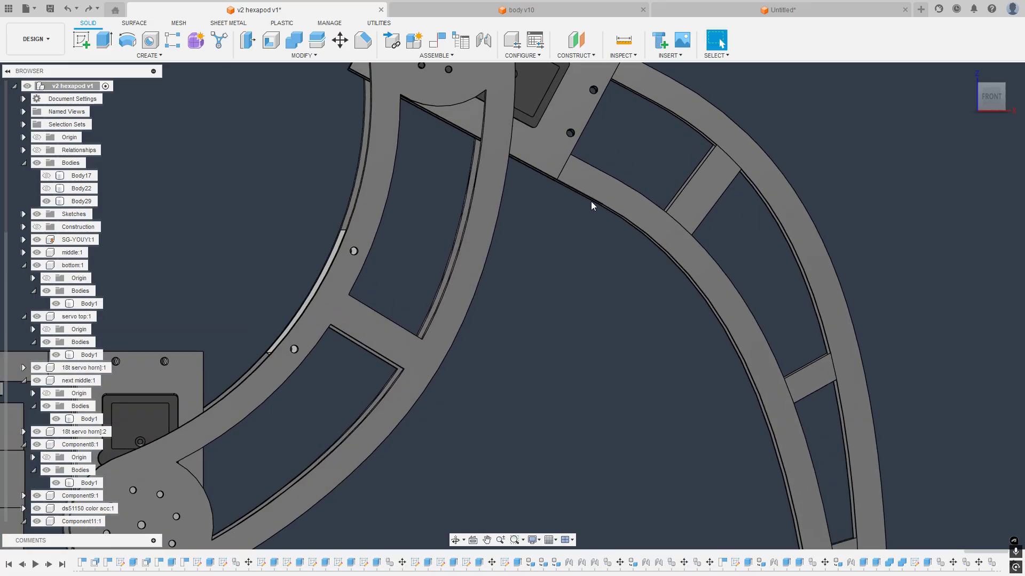
pyautogui.scroll(-6, 592, 208)
pyautogui.scroll(5, 592, 208)
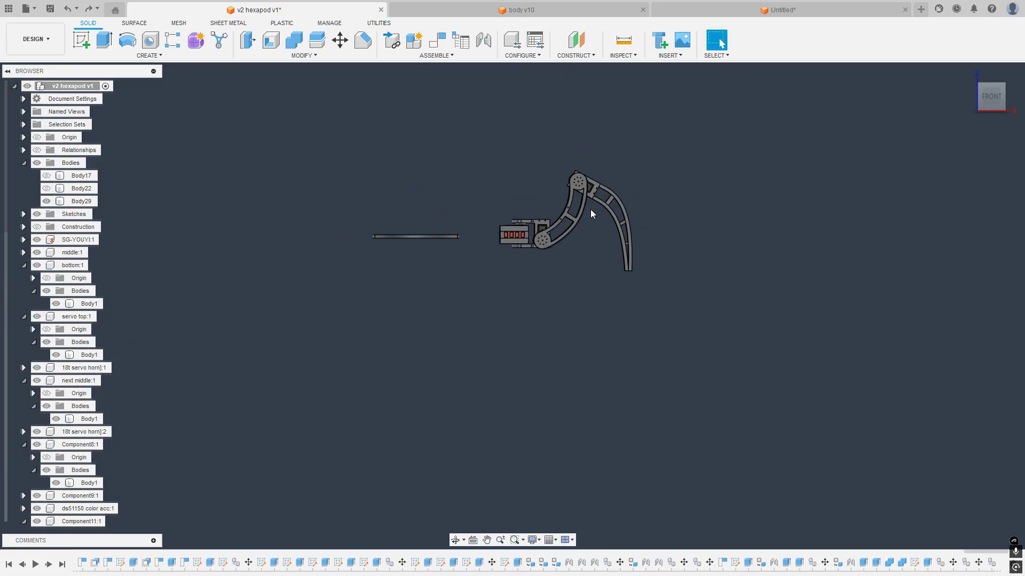
pyautogui.moveTo(650, 235); pyautogui.dragTo(602, 257, button='middle')
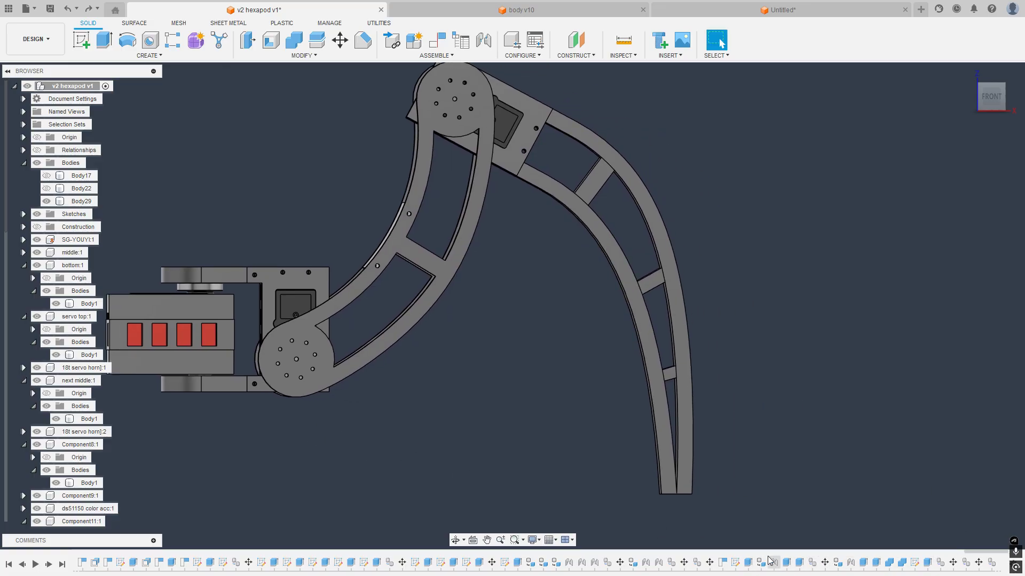
# Step: Open the lower leg's profile sketch, check the inner curve with its 10 mm offset, and finish the sketch
pyautogui.doubleClick(736, 562)
pyautogui.scroll(5, 529, 289)
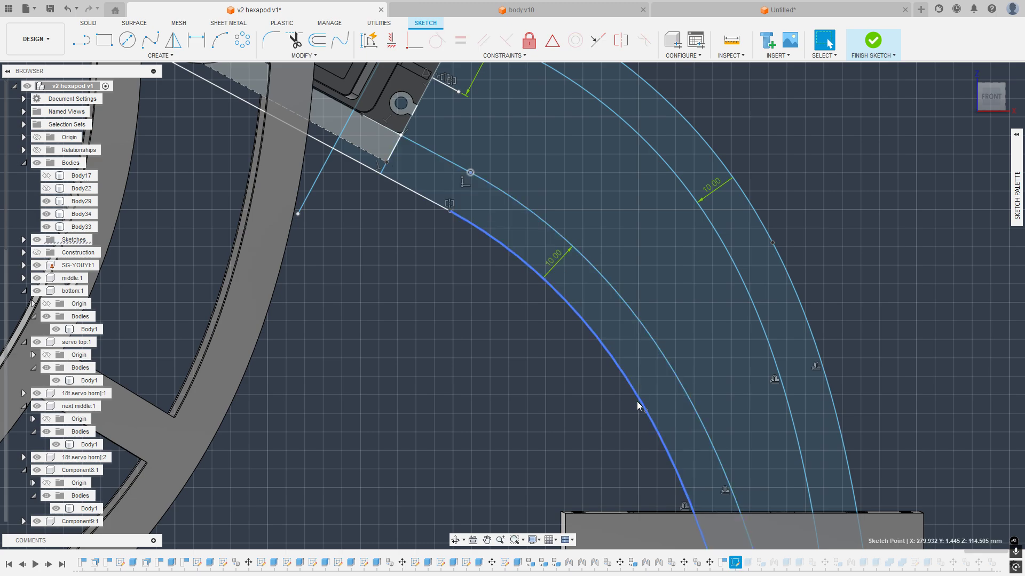
pyautogui.moveTo(636, 397); pyautogui.dragTo(635, 396)
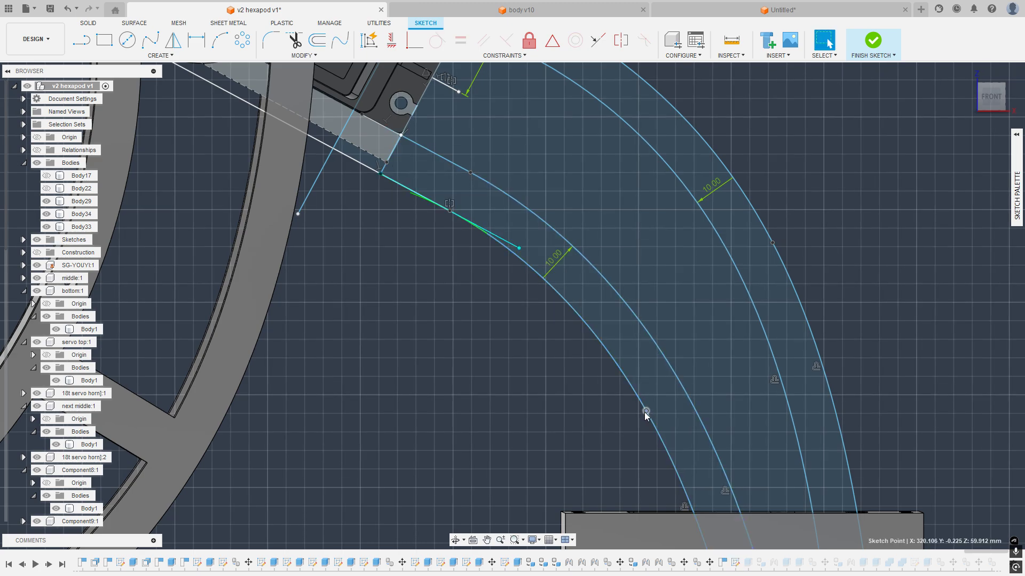
pyautogui.scroll(-3, 642, 420)
pyautogui.click(866, 50)
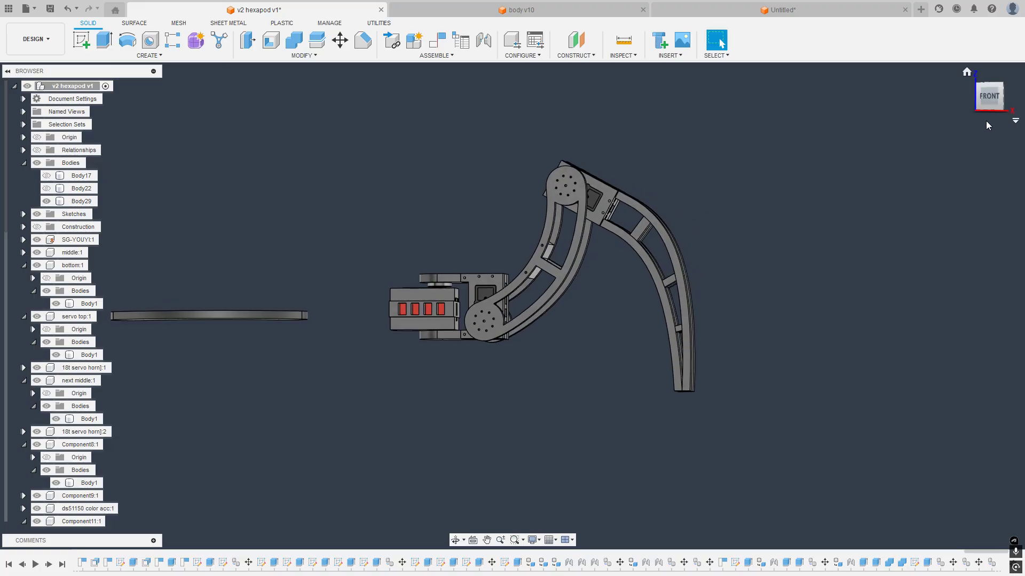
# Step: Examine the paired lower leg frames, their cross ribs and the spacing between them along the full length
pyautogui.click(981, 93)
pyautogui.keyDown('shift'); pyautogui.moveTo(681, 272); pyautogui.dragTo(663, 327, button='middle'); pyautogui.keyUp('shift')
pyautogui.moveTo(662, 326); pyautogui.dragTo(600, 255, button='middle')
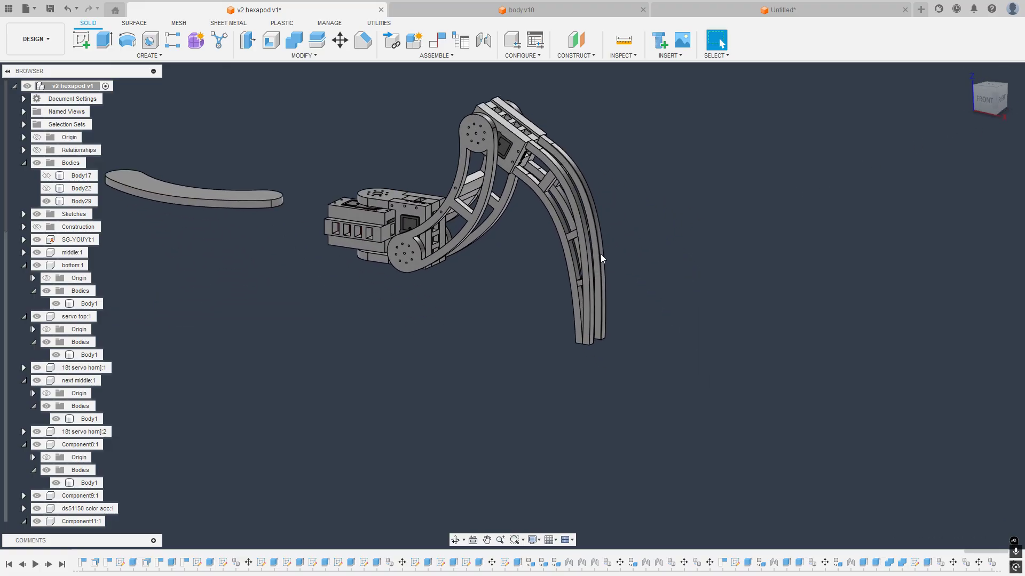
pyautogui.scroll(3, 600, 303)
pyautogui.keyDown('shift'); pyautogui.moveTo(600, 309); pyautogui.dragTo(569, 269, button='middle'); pyautogui.keyUp('shift')
pyautogui.scroll(8, 593, 254)
pyautogui.scroll(-3, 586, 264)
pyautogui.moveTo(648, 293); pyautogui.dragTo(543, 149, button='middle')
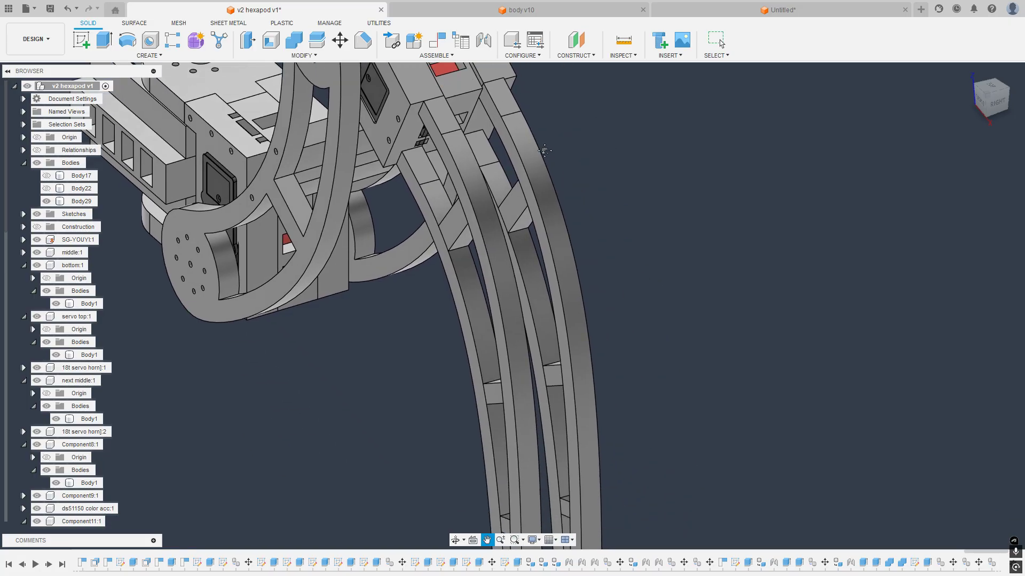
pyautogui.scroll(-4, 542, 152)
pyautogui.keyDown('shift'); pyautogui.moveTo(578, 261); pyautogui.dragTo(585, 355, button='middle'); pyautogui.keyUp('shift')
pyautogui.scroll(5, 595, 239)
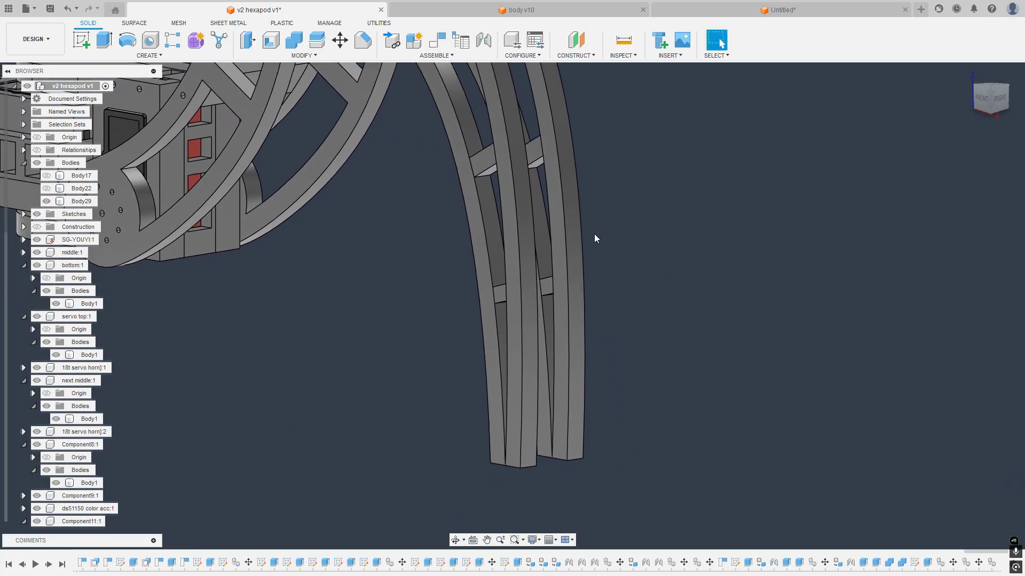
pyautogui.scroll(-3, 536, 277)
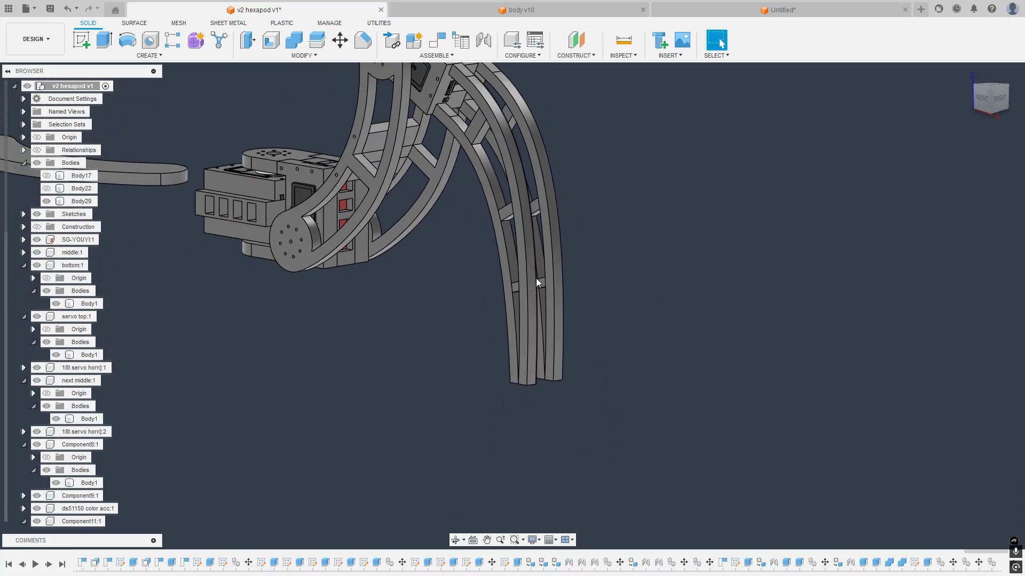
pyautogui.keyDown('shift'); pyautogui.moveTo(535, 277); pyautogui.dragTo(565, 286, button='middle'); pyautogui.keyUp('shift')
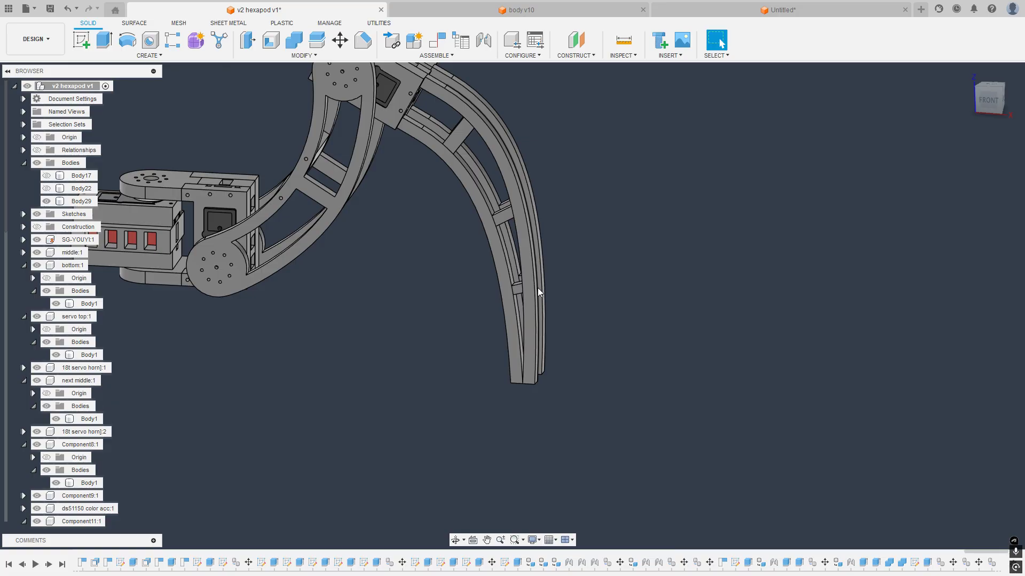
# Step: Inspect the end faces and the gap between the paired frames at the lower leg's tip
pyautogui.scroll(-3, 614, 260)
pyautogui.moveTo(615, 261); pyautogui.dragTo(658, 240, button='middle')
pyautogui.keyDown('shift'); pyautogui.moveTo(657, 240); pyautogui.dragTo(610, 288, button='middle'); pyautogui.keyUp('shift')
pyautogui.scroll(2, 610, 289)
pyautogui.scroll(3, 610, 289)
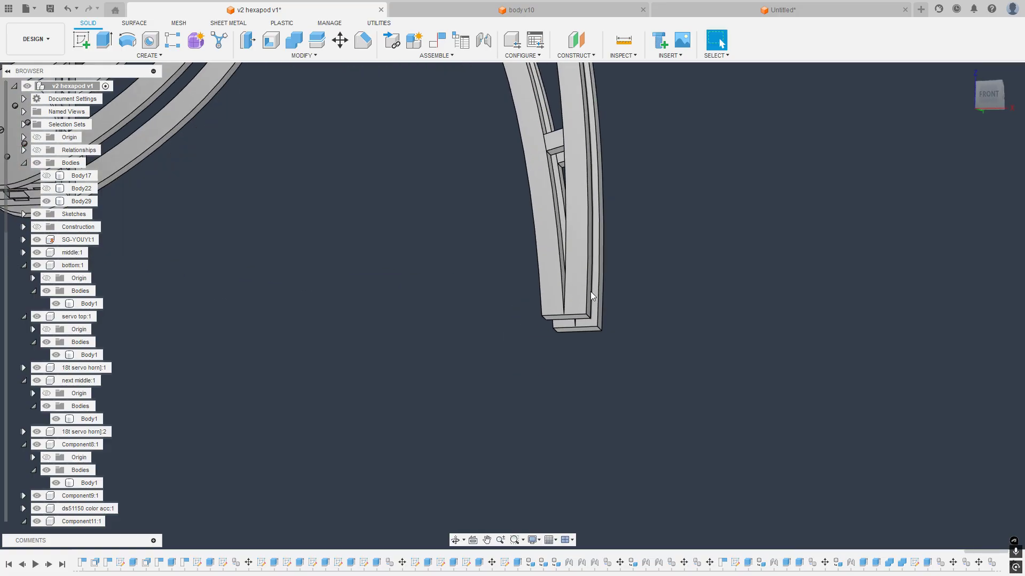
pyautogui.scroll(2, 572, 335)
pyautogui.scroll(-4, 586, 320)
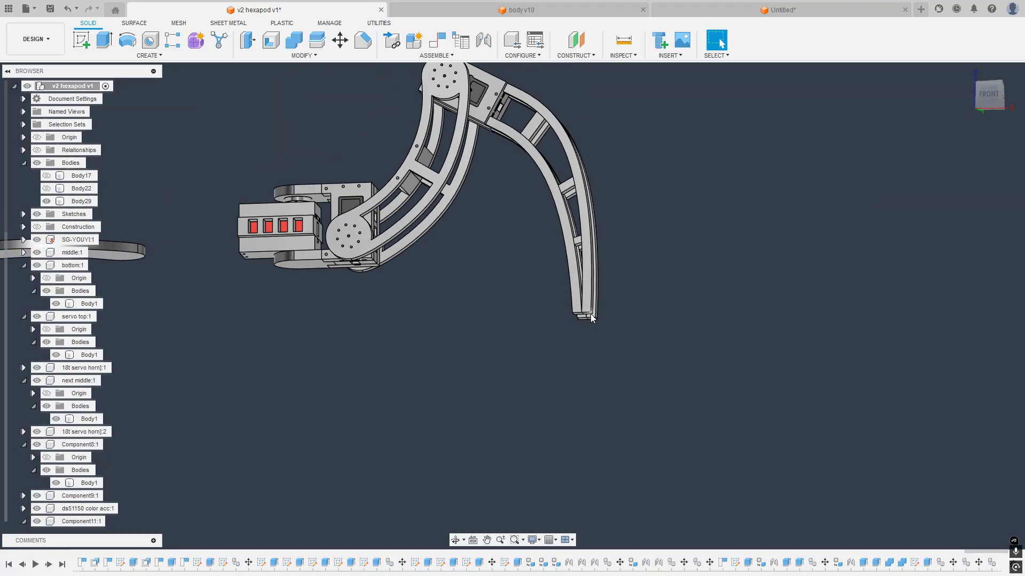
pyautogui.keyDown('shift'); pyautogui.moveTo(589, 312); pyautogui.dragTo(571, 292, button='middle'); pyautogui.keyUp('shift')
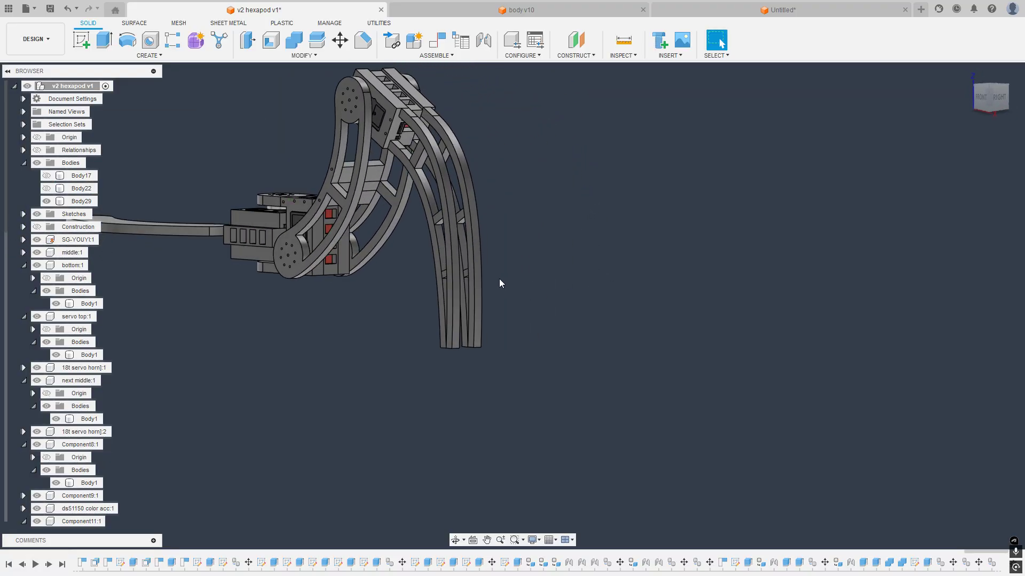
# Step: Examine in front view how the inner and outer curves of the lower leg meet at the foot end
pyautogui.click(986, 99)
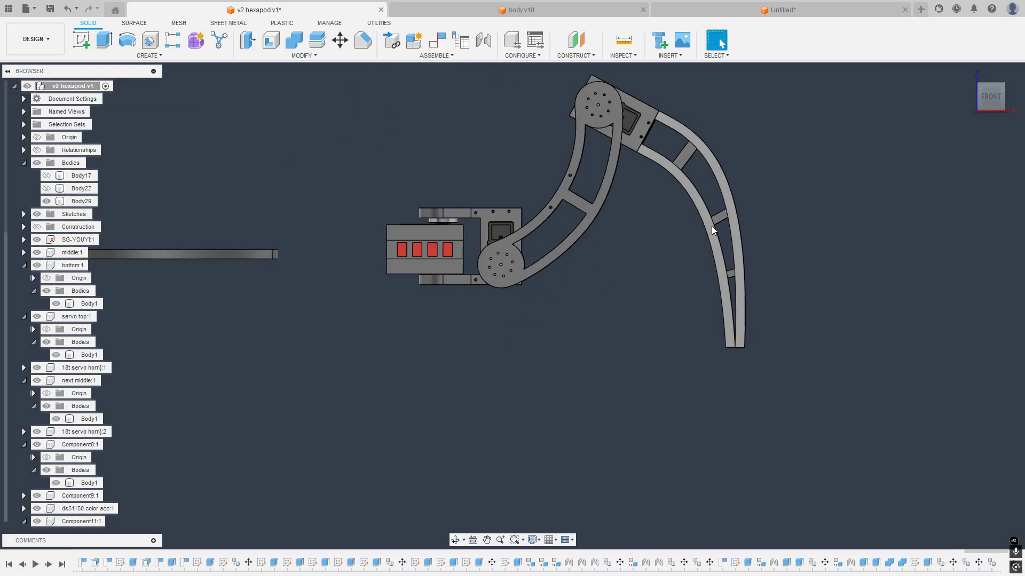
pyautogui.scroll(5, 663, 213)
pyautogui.moveTo(629, 242); pyautogui.dragTo(643, 254, button='middle')
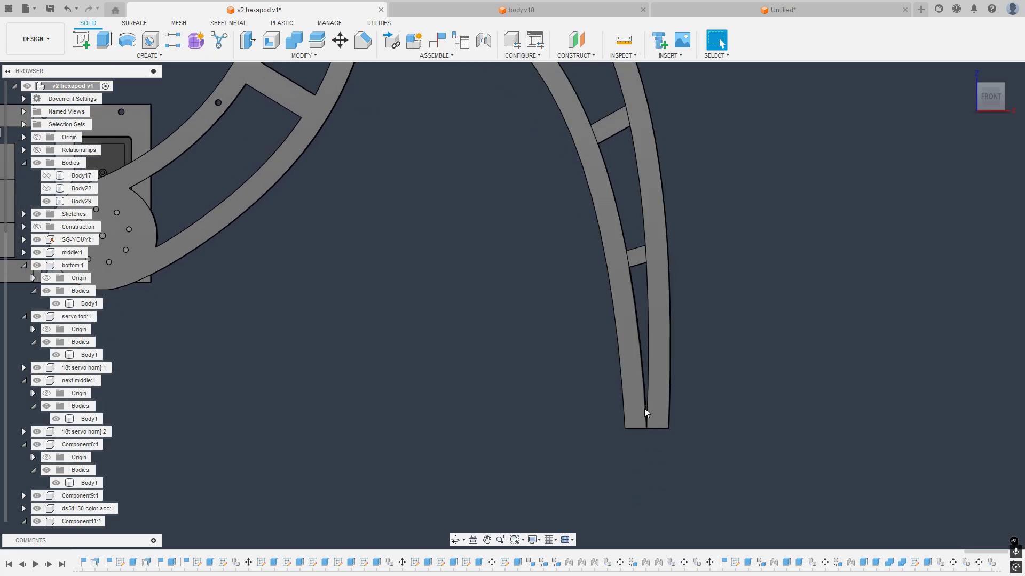
pyautogui.scroll(-2, 601, 159)
pyautogui.moveTo(601, 159); pyautogui.dragTo(556, 231, button='middle')
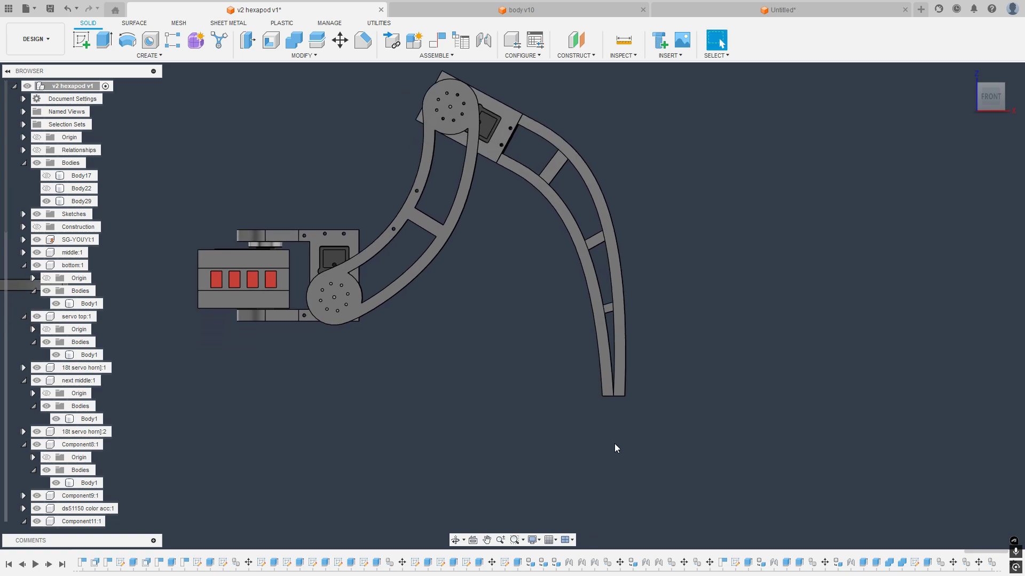
pyautogui.scroll(5, 610, 398)
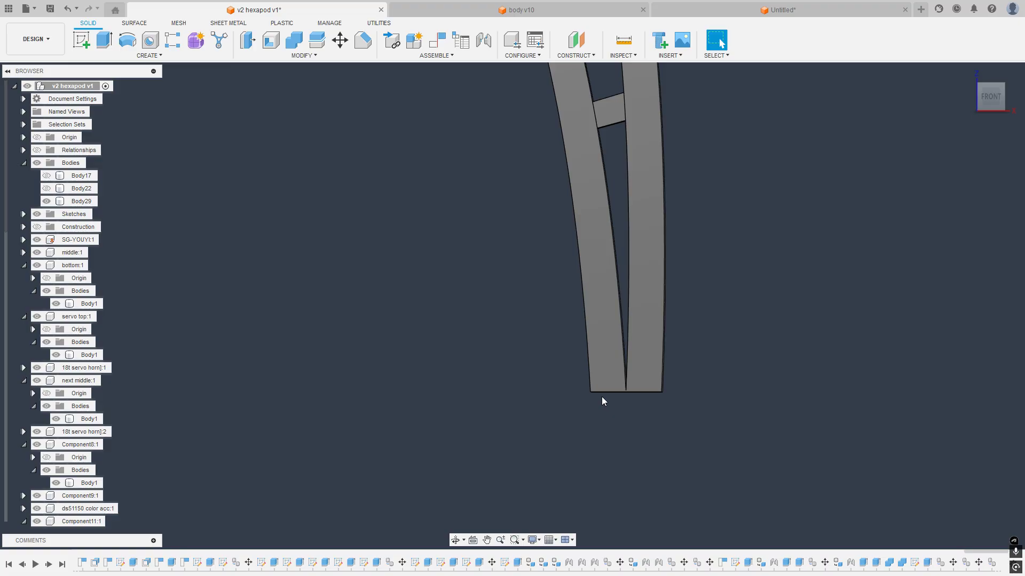
pyautogui.scroll(-6, 592, 392)
pyautogui.scroll(5, 619, 310)
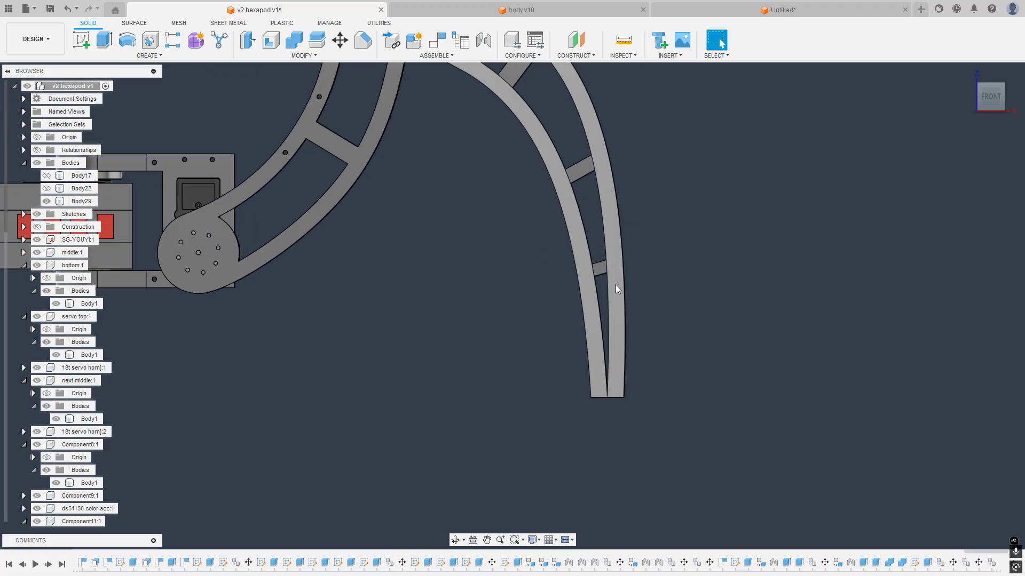
pyautogui.moveTo(607, 473); pyautogui.dragTo(609, 419, button='middle')
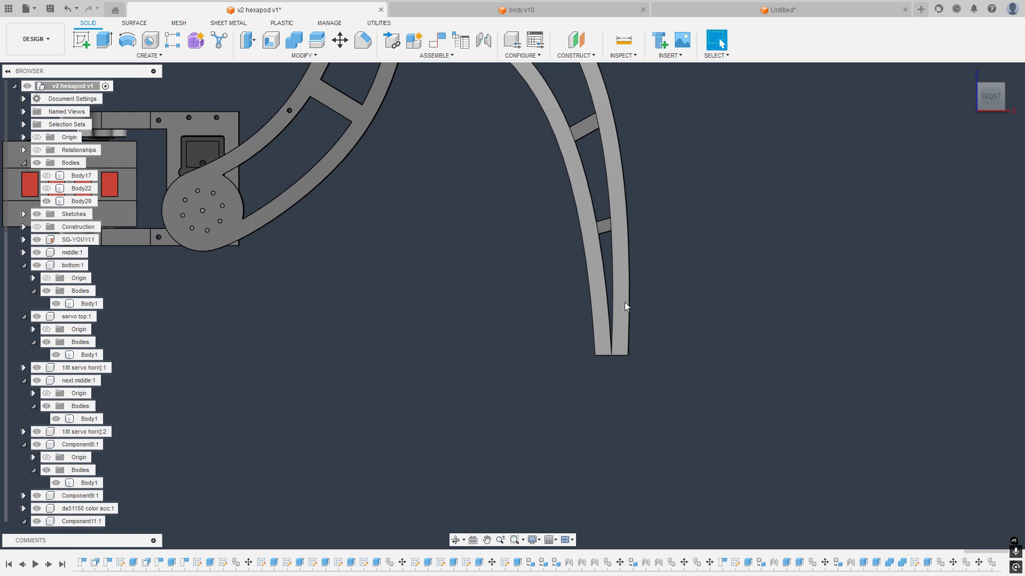
# Step: Start a sketch on the flat side face of the near lower leg frame
pyautogui.scroll(-4, 594, 263)
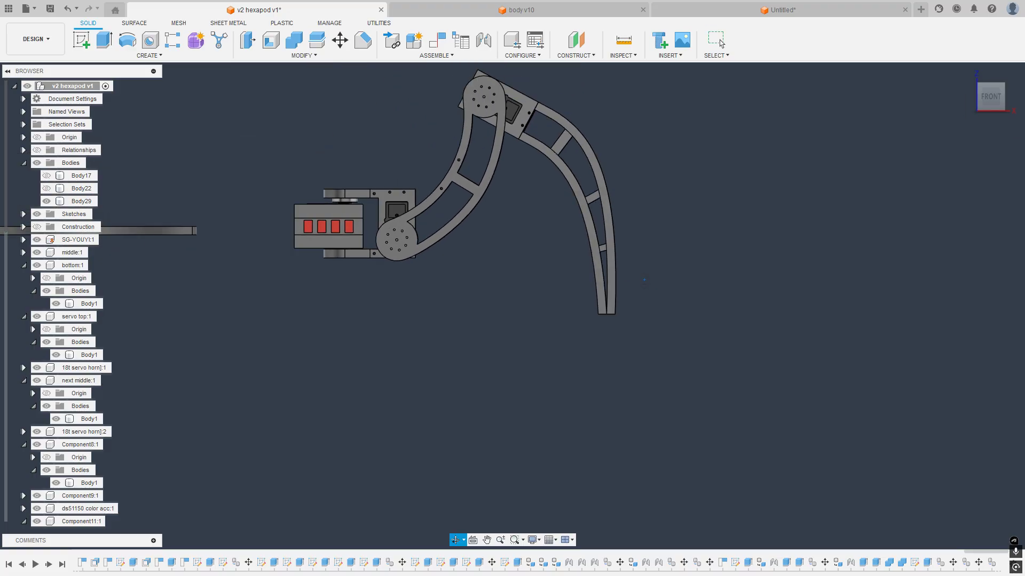
pyautogui.keyDown('shift'); pyautogui.moveTo(601, 267); pyautogui.dragTo(571, 275, button='middle'); pyautogui.keyUp('shift')
pyautogui.scroll(3, 534, 343)
pyautogui.moveTo(571, 276); pyautogui.dragTo(550, 272)
pyautogui.hotkey('ctrl', 'z')
pyautogui.keyDown('shift'); pyautogui.moveTo(642, 293); pyautogui.dragTo(618, 303, button='middle'); pyautogui.keyUp('shift')
pyautogui.scroll(4, 514, 299)
pyautogui.rightClick(532, 293)
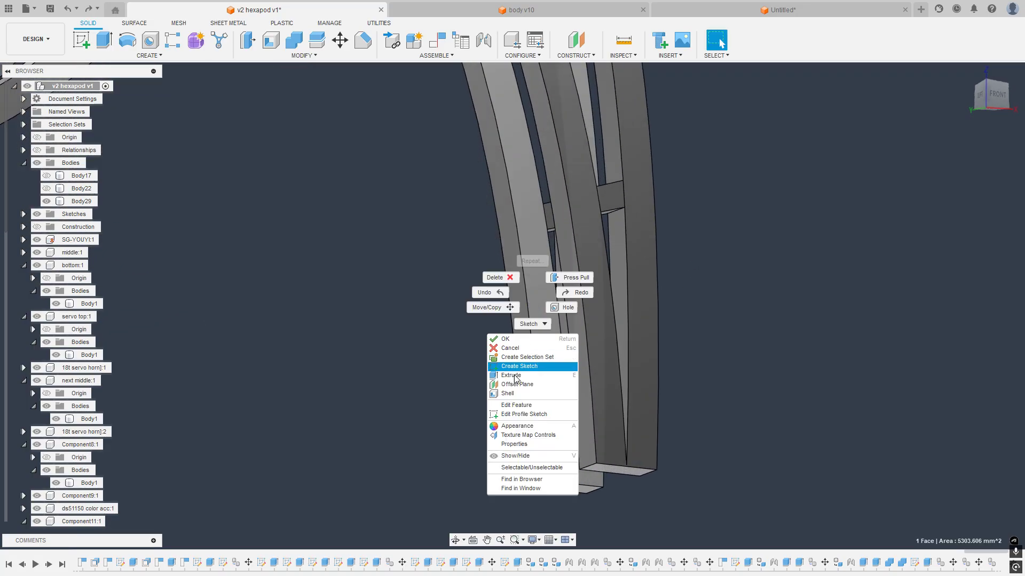
pyautogui.click(513, 365)
# Step: Check the paired lower frames against the sketch grid and finish the sketch without adding geometry
pyautogui.scroll(-6, 517, 365)
pyautogui.moveTo(690, 386)
pyautogui.mouseDown(button='middle')
pyautogui.moveTo(527, 335)
pyautogui.moveTo(640, 325)
pyautogui.moveTo(617, 338)
pyautogui.moveTo(534, 340)
pyautogui.moveTo(563, 304)
pyautogui.moveTo(568, 314)
pyautogui.mouseUp(button='middle')
pyautogui.scroll(4, 617, 338)
pyautogui.scroll(3, 617, 341)
pyautogui.scroll(-3, 539, 330)
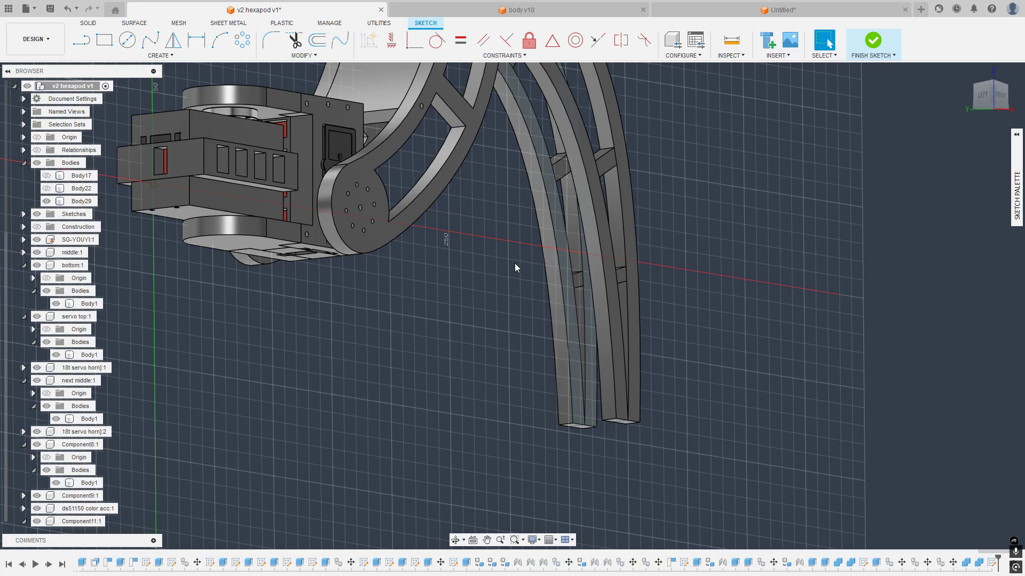
pyautogui.click(849, 38)
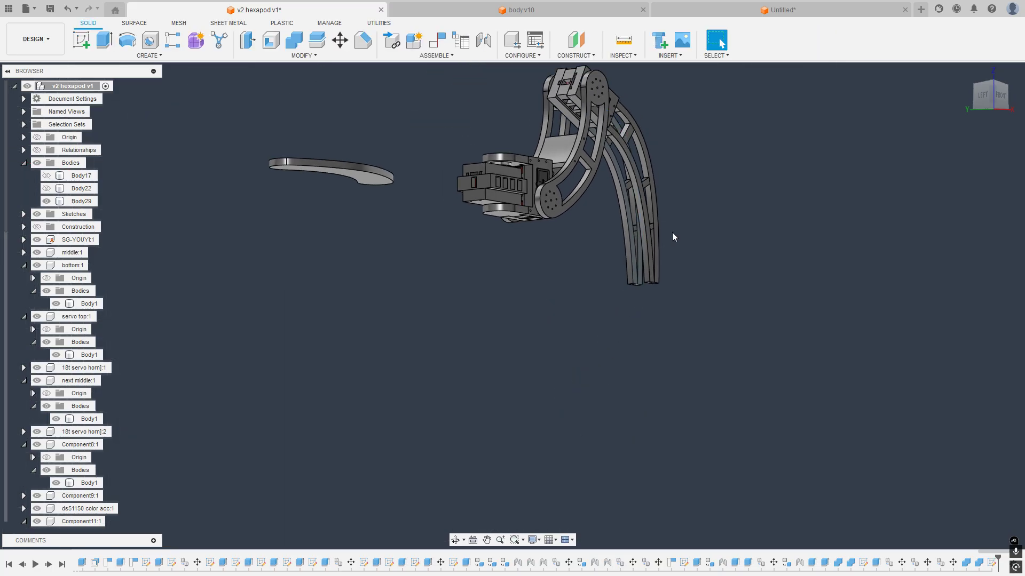
pyautogui.keyDown('shift'); pyautogui.moveTo(672, 237); pyautogui.dragTo(625, 213, button='middle'); pyautogui.keyUp('shift')
pyautogui.moveTo(625, 212); pyautogui.dragTo(586, 296, button='middle')
pyautogui.keyDown('shift'); pyautogui.moveTo(586, 296); pyautogui.dragTo(568, 268, button='middle'); pyautogui.keyUp('shift')
pyautogui.scroll(3, 504, 260)
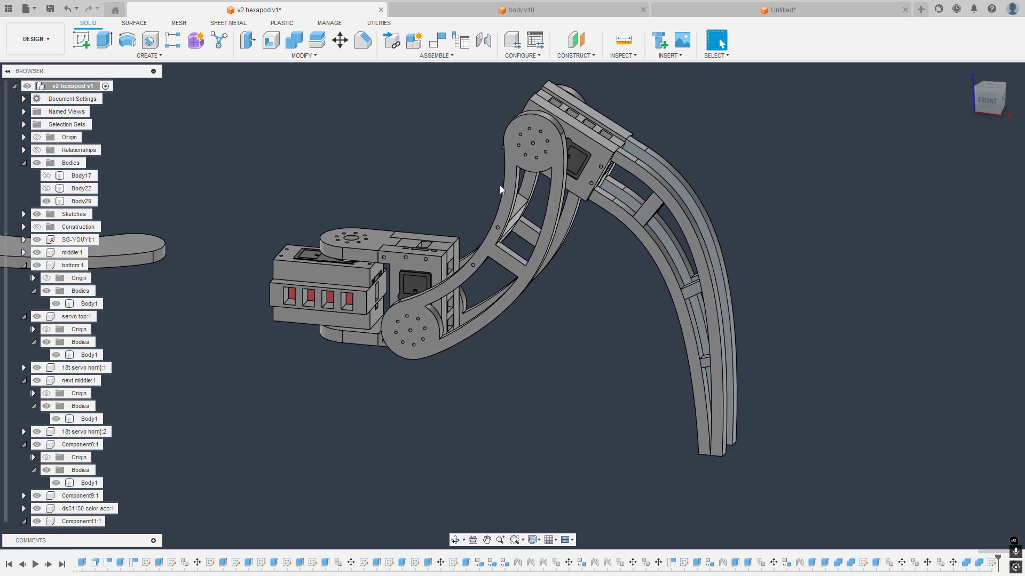
pyautogui.scroll(-3, 500, 189)
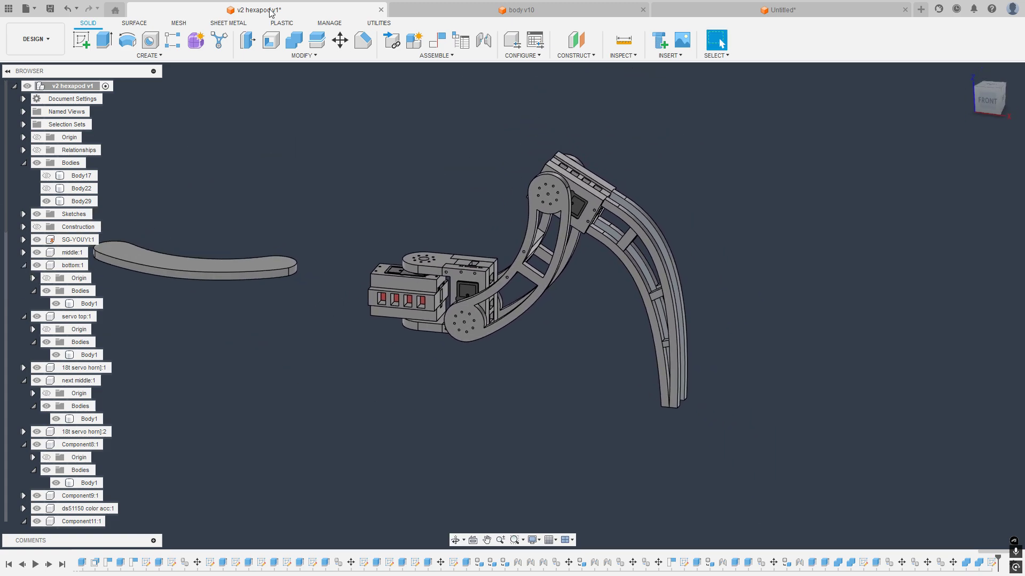
# Step: Save the design as a new file named "v2 hexapod leg chamfer" in the v2 hexapod 150kg folder
pyautogui.click(12, 14)
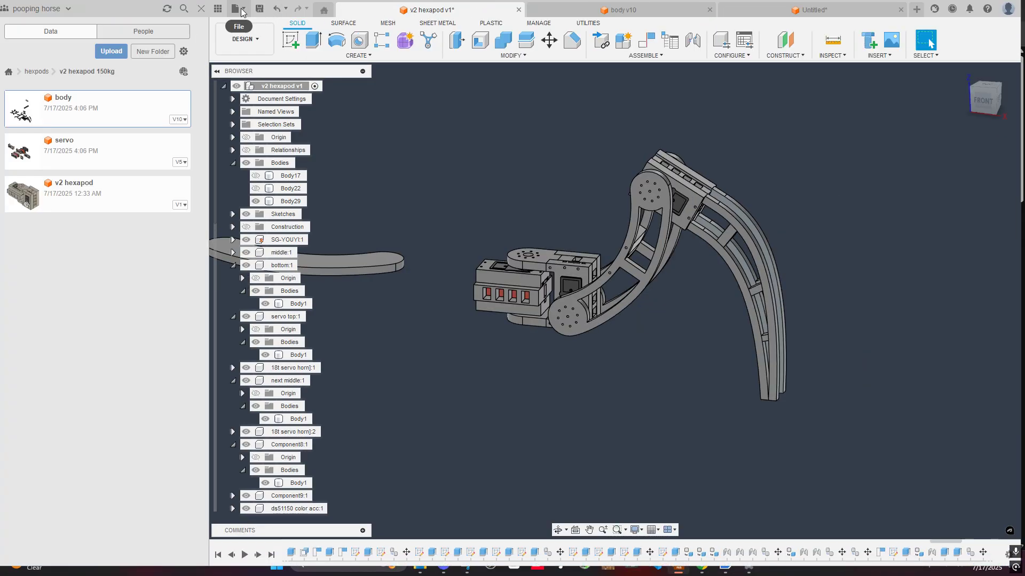
pyautogui.click(242, 12)
pyautogui.click(267, 123)
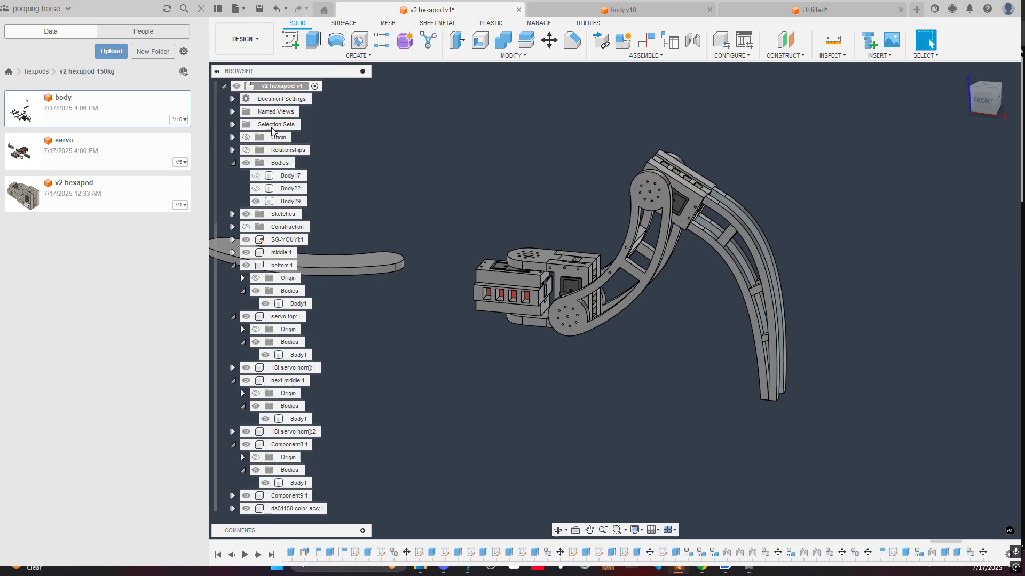
pyautogui.write('v')
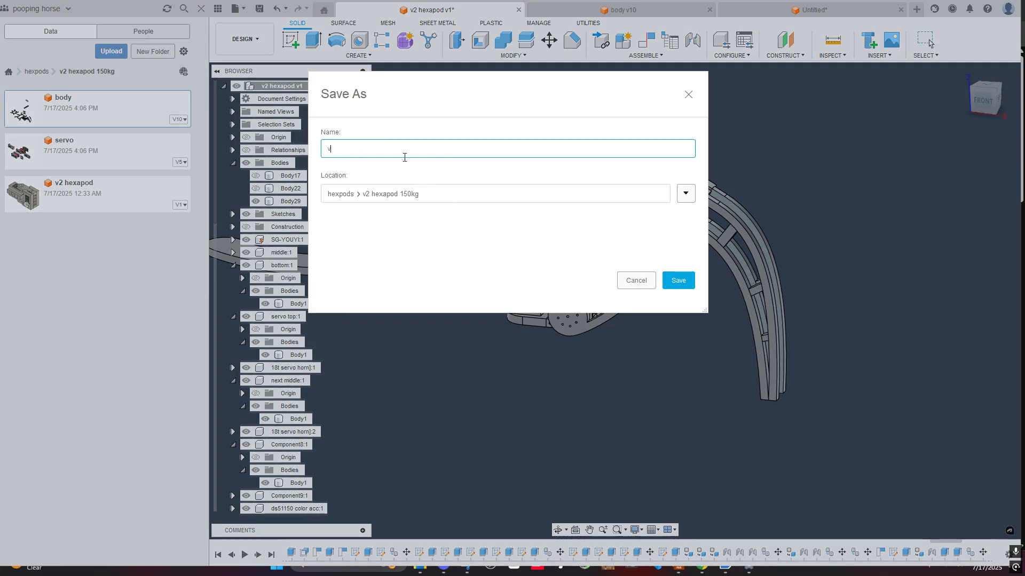
pyautogui.write('2 hexapod')
pyautogui.write('leg chamfer')
pyautogui.press('Return')
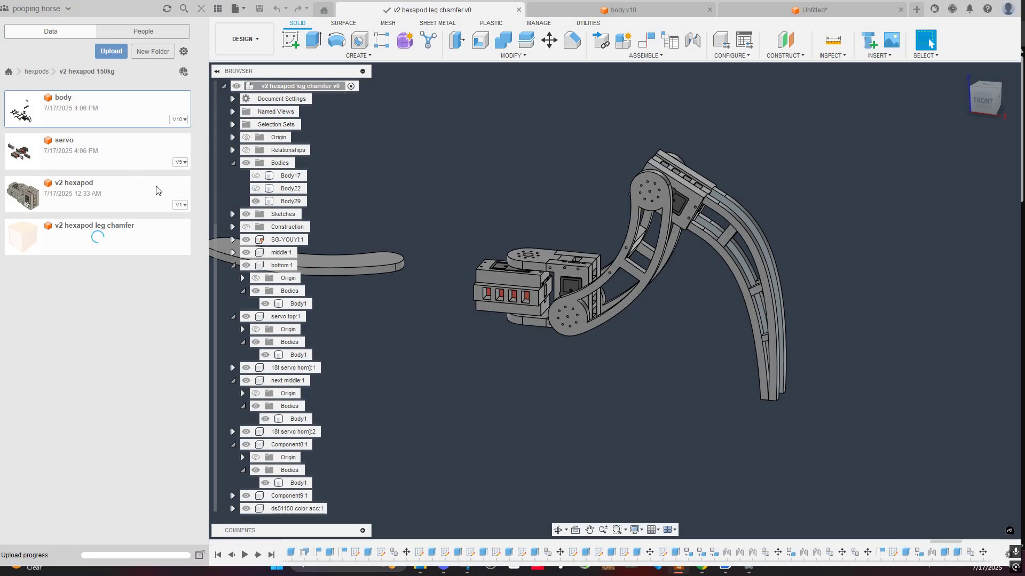
pyautogui.click(141, 237)
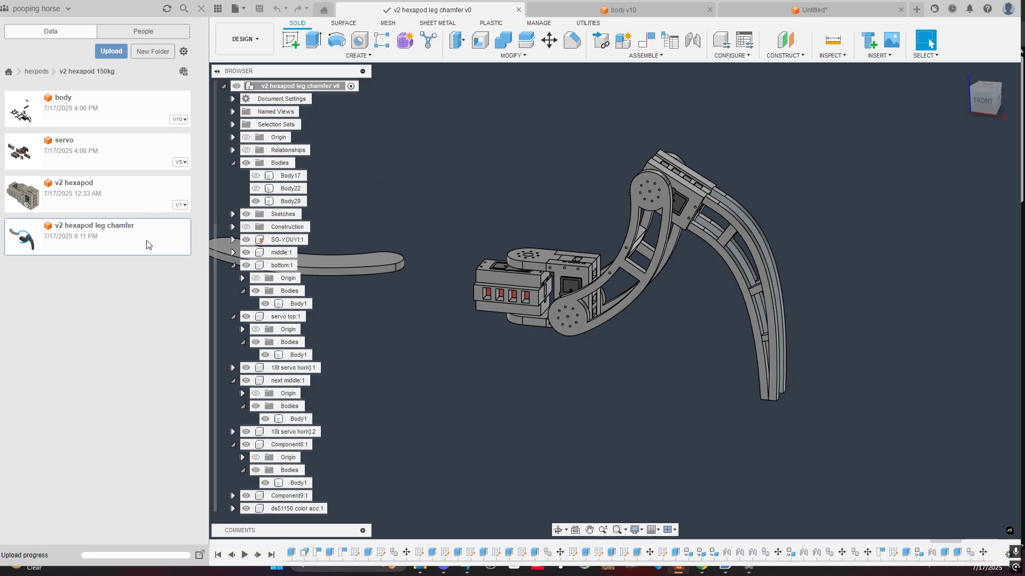
# Step: Examine the curved cross plate joining the two middle leg frames and select its outer face
pyautogui.scroll(3, 627, 295)
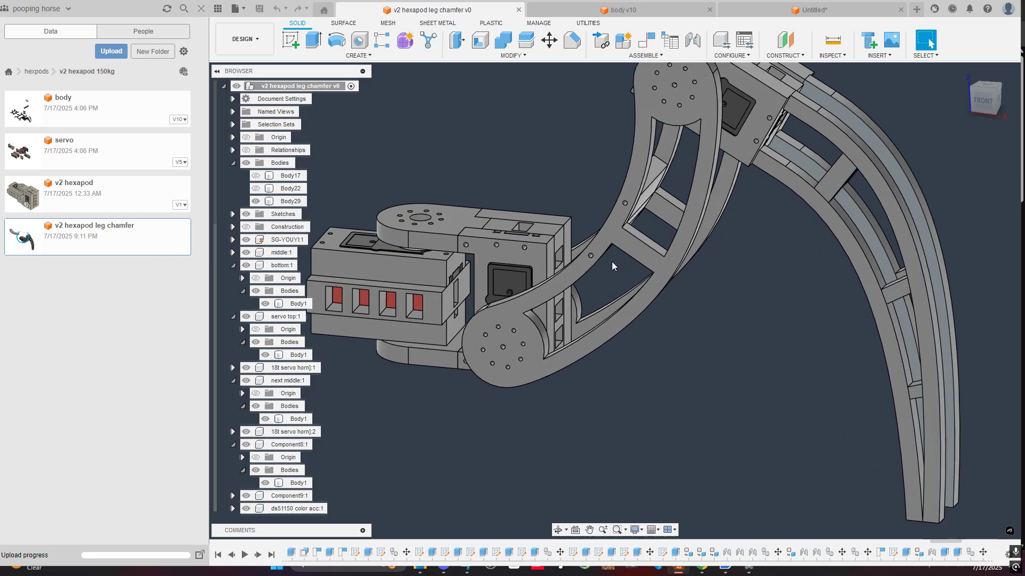
pyautogui.keyDown('shift'); pyautogui.moveTo(611, 261); pyautogui.dragTo(704, 257, button='middle'); pyautogui.keyUp('shift')
pyautogui.keyDown('shift'); pyautogui.moveTo(613, 217); pyautogui.dragTo(575, 245, button='middle'); pyautogui.keyUp('shift')
pyautogui.scroll(3, 572, 241)
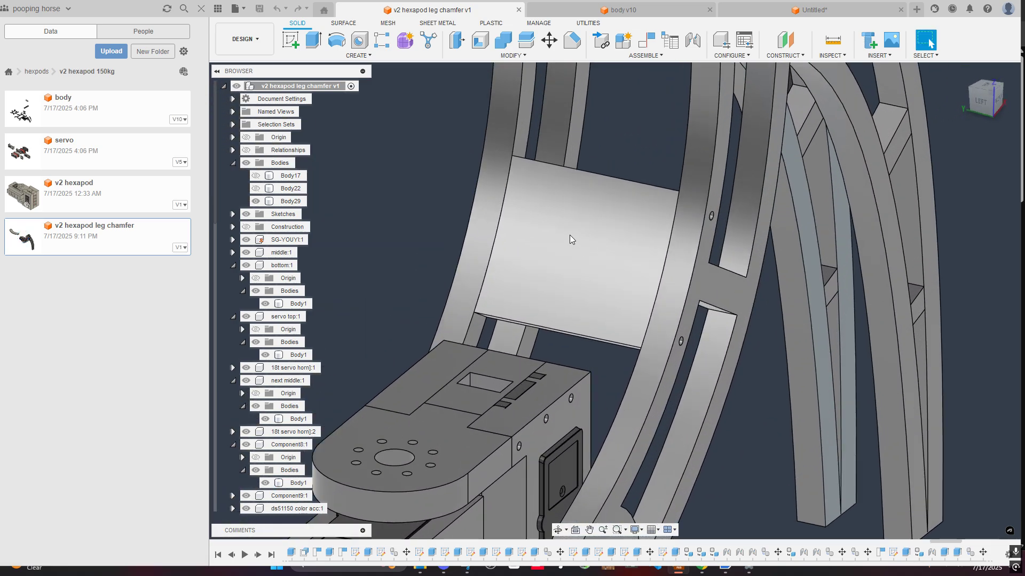
pyautogui.rightClick(600, 260)
pyautogui.press('Escape')
pyautogui.scroll(-5, 595, 321)
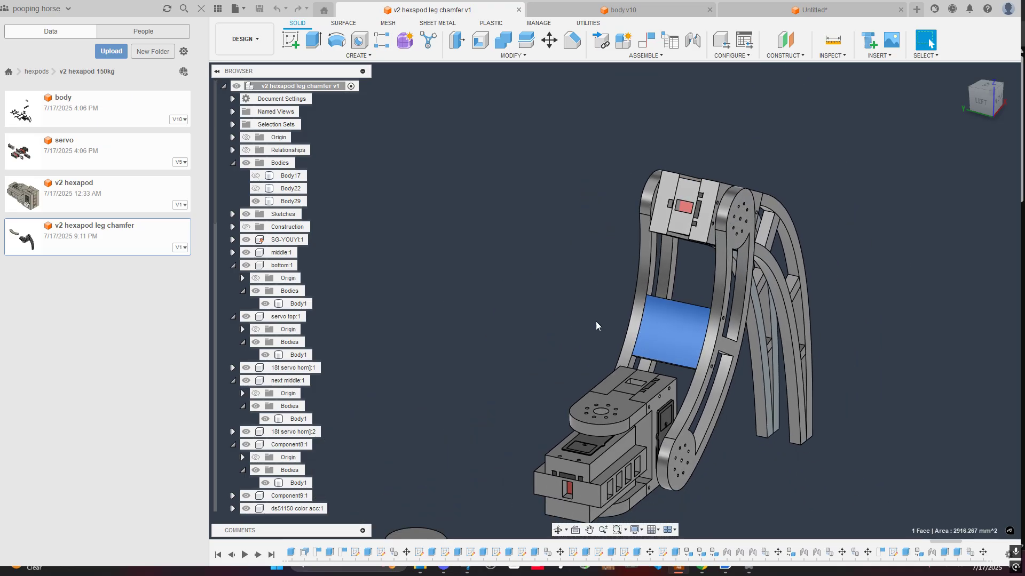
# Step: Inspect how the cross plate sits between the middle leg frames, viewed from the servo end
pyautogui.keyDown('shift'); pyautogui.moveTo(595, 321); pyautogui.dragTo(616, 288, button='middle'); pyautogui.keyUp('shift')
pyautogui.scroll(4, 639, 296)
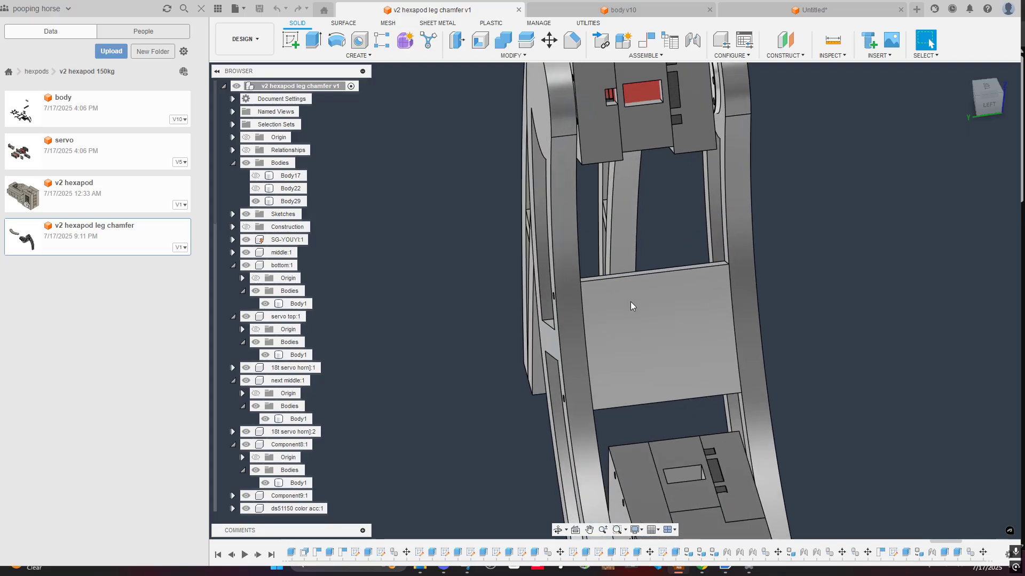
pyautogui.rightClick(623, 332)
pyautogui.press('Escape')
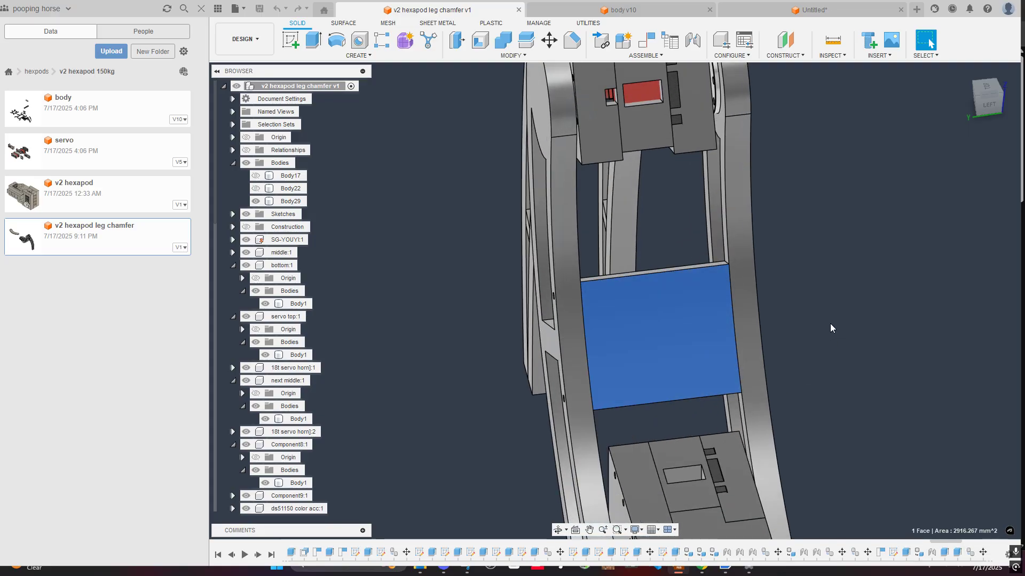
pyautogui.scroll(-2, 830, 325)
pyautogui.click(822, 323)
pyautogui.keyDown('shift'); pyautogui.moveTo(844, 327); pyautogui.dragTo(800, 316, button='middle'); pyautogui.keyUp('shift')
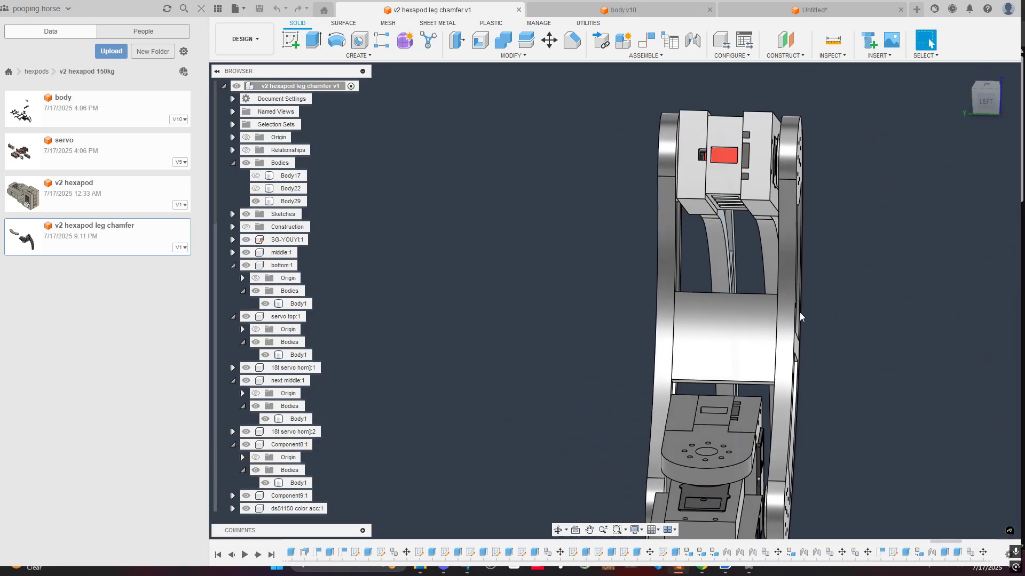
pyautogui.moveTo(859, 328); pyautogui.dragTo(751, 366, button='middle')
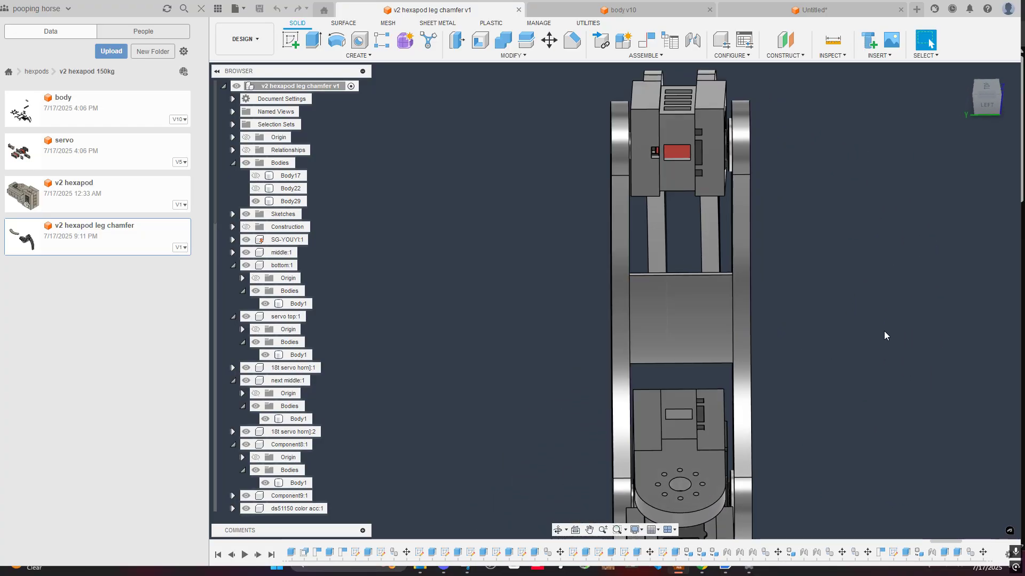
pyautogui.rightClick(697, 315)
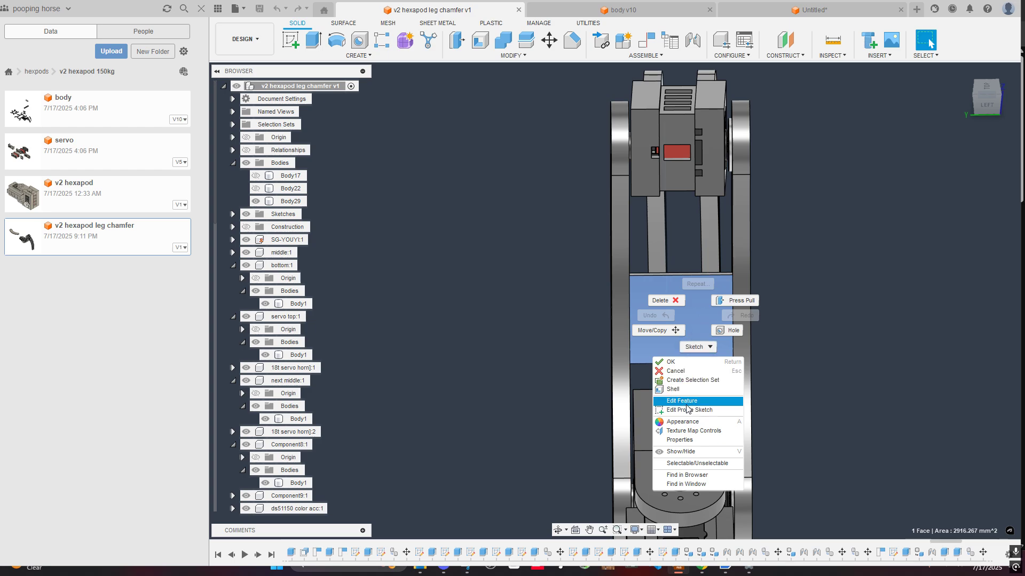
pyautogui.click(806, 385)
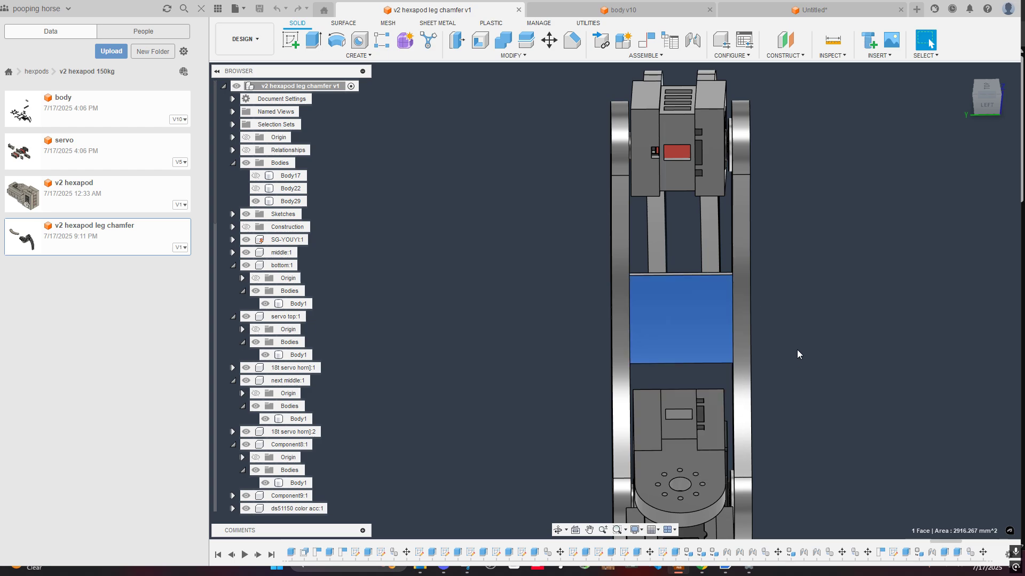
pyautogui.click(780, 44)
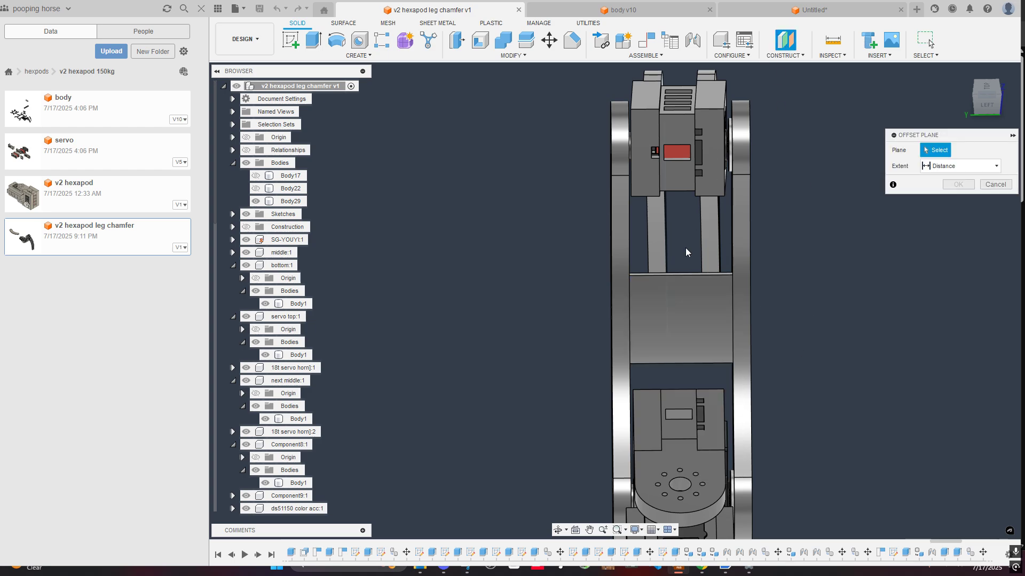
pyautogui.click(996, 184)
# Step: Inspect the underside of the middle leg's cross plate and select its curved rib face
pyautogui.scroll(-3, 866, 243)
pyautogui.keyDown('shift'); pyautogui.moveTo(793, 228); pyautogui.dragTo(705, 187, button='middle'); pyautogui.keyUp('shift')
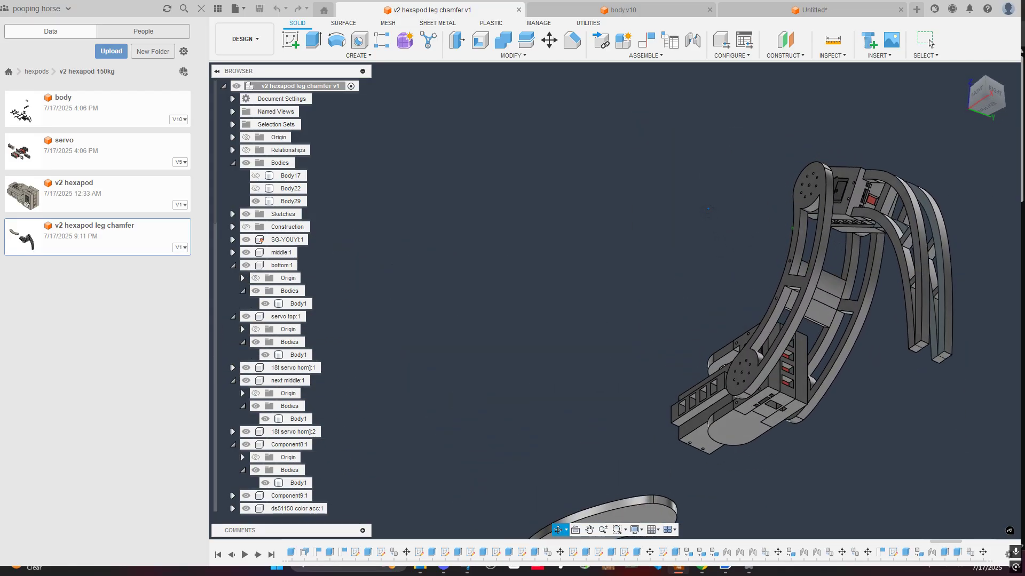
pyautogui.scroll(5, 831, 290)
pyautogui.click(725, 245)
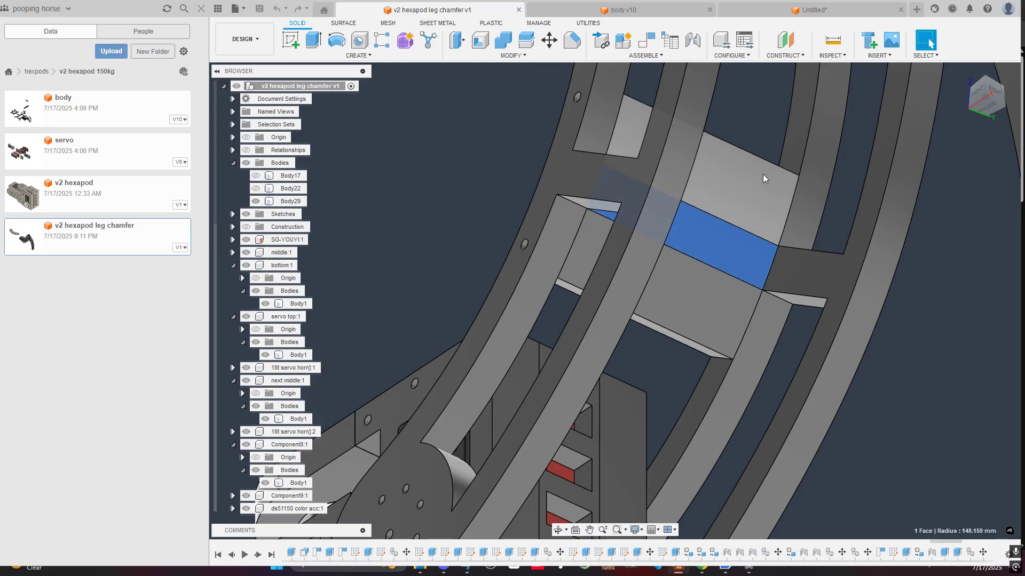
pyautogui.rightClick(705, 251)
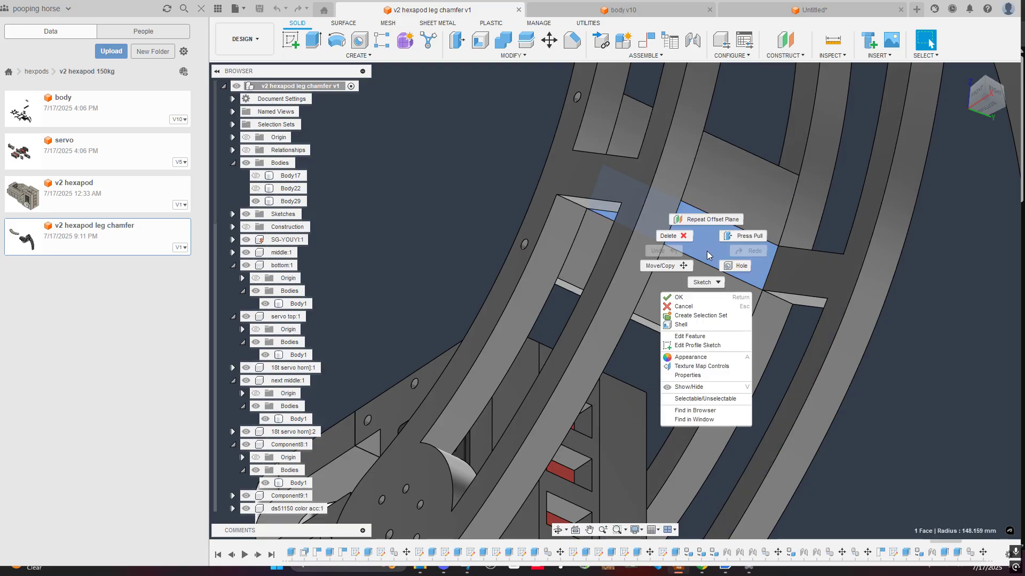
pyautogui.scroll(-10, 770, 314)
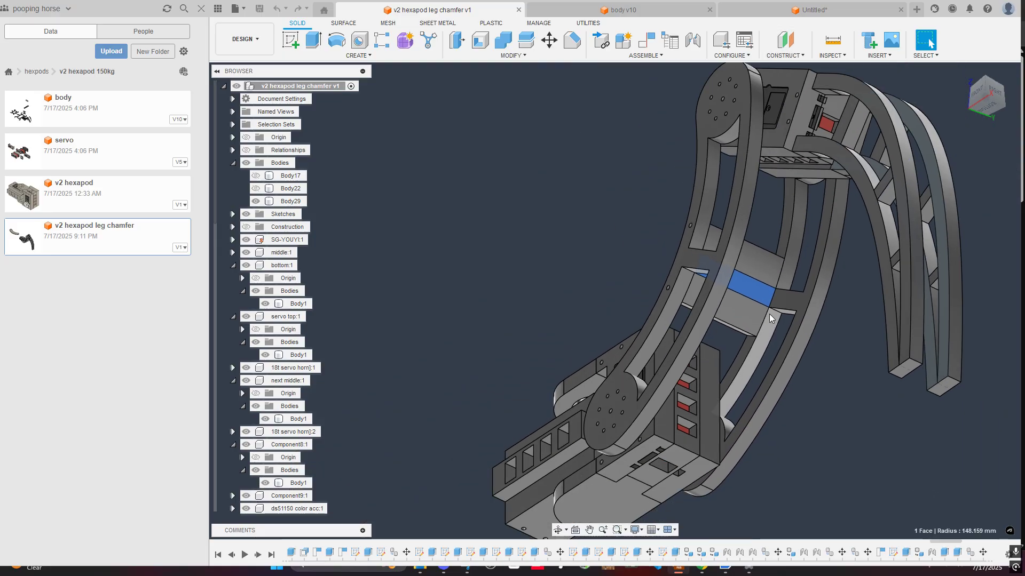
# Step: Measure the distance between the two long upper edges of the base servo's top housing
pyautogui.keyDown('shift'); pyautogui.moveTo(605, 250); pyautogui.dragTo(646, 304, button='middle'); pyautogui.keyUp('shift')
pyautogui.scroll(4, 540, 349)
pyautogui.keyDown('shift'); pyautogui.moveTo(520, 311); pyautogui.dragTo(646, 268, button='middle'); pyautogui.keyUp('shift')
pyautogui.click(644, 272)
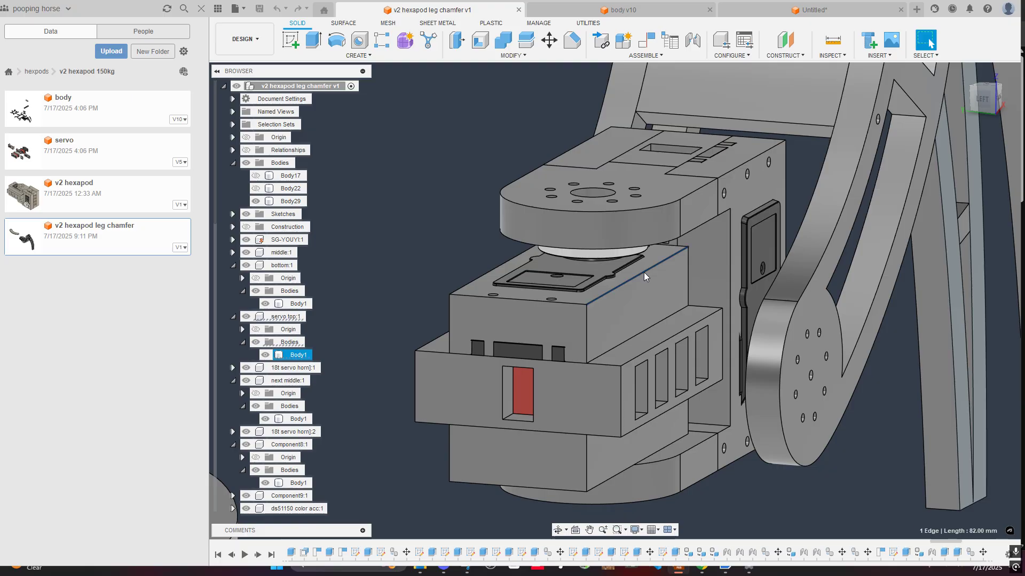
pyautogui.keyDown('ctrl'); pyautogui.click(472, 283); pyautogui.keyUp('ctrl')
pyautogui.scroll(-2, 645, 332)
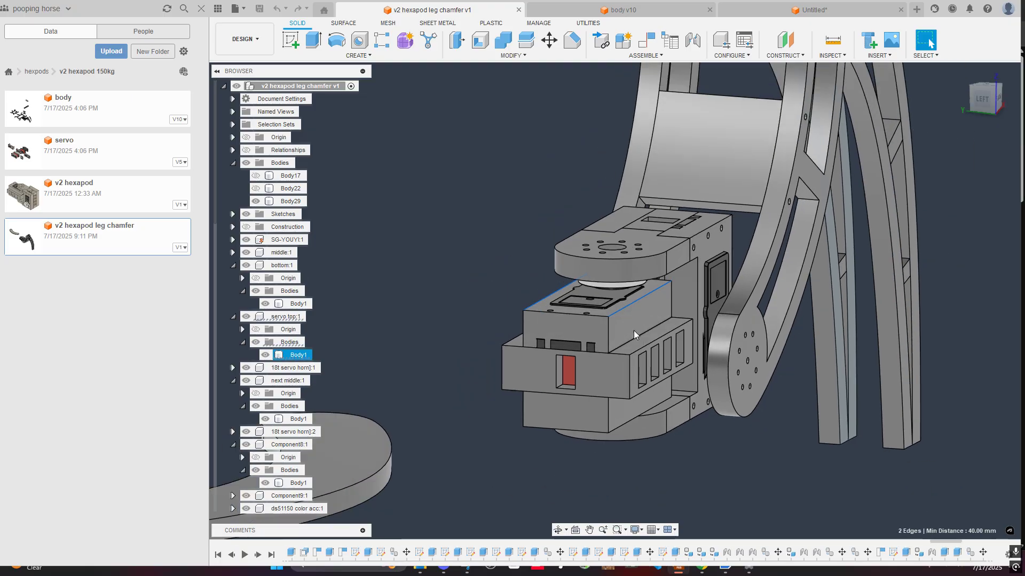
pyautogui.press('Escape')
# Step: Try a 5 mm equal-distance chamfer around the top outer edge of the rounded bracket arm above the base servo
pyautogui.scroll(-3, 585, 270)
pyautogui.keyDown('shift'); pyautogui.moveTo(585, 270); pyautogui.dragTo(559, 311, button='middle'); pyautogui.keyUp('shift')
pyautogui.scroll(5, 572, 288)
pyautogui.click(574, 302)
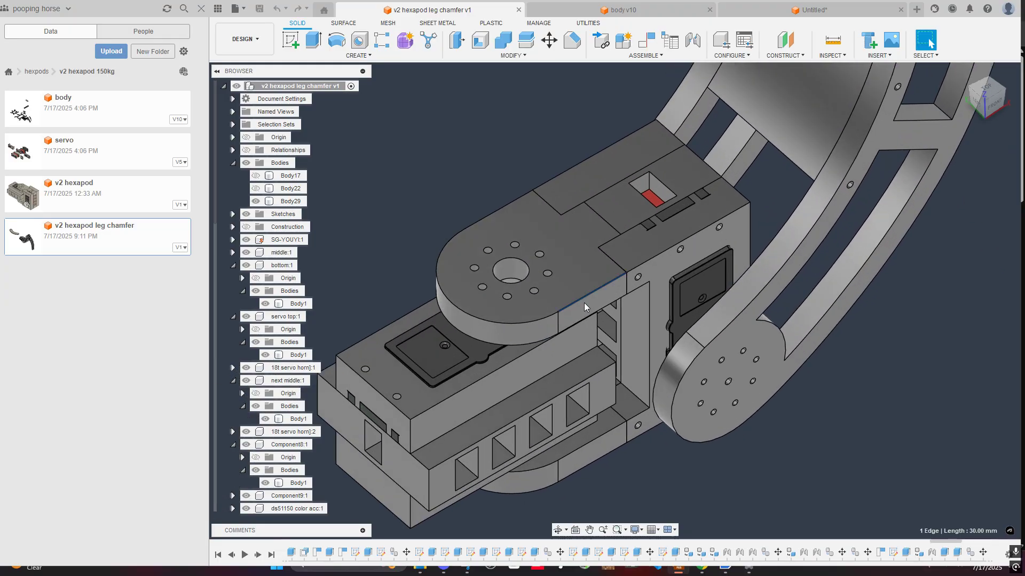
pyautogui.click(576, 39)
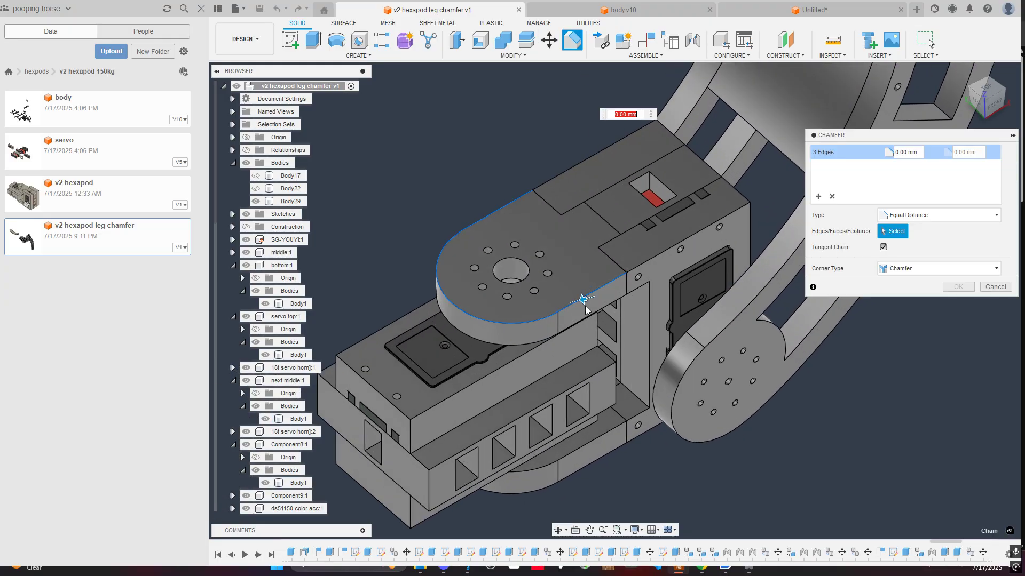
pyautogui.write('5')
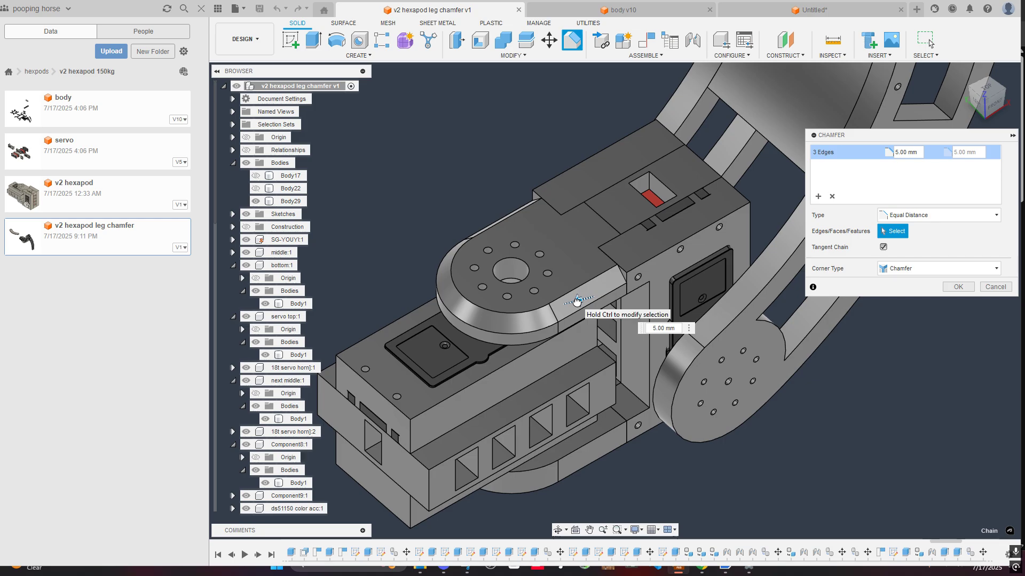
pyautogui.keyDown('shift'); pyautogui.moveTo(576, 301); pyautogui.dragTo(538, 254, button='middle'); pyautogui.keyUp('shift')
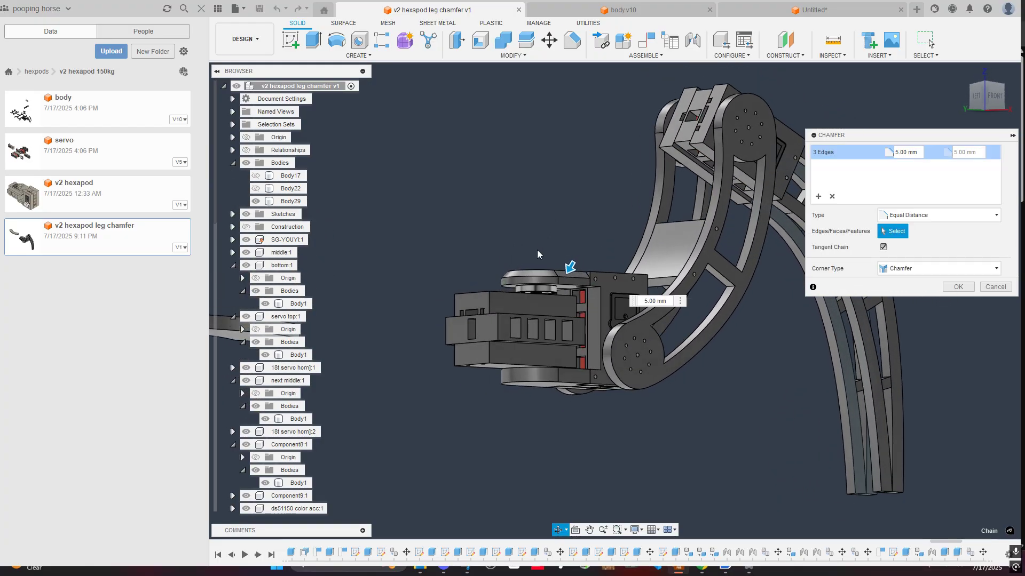
pyautogui.click(984, 288)
# Step: Look over the whole leg and select the original v2 hexapod design among the folder's files
pyautogui.keyDown('shift'); pyautogui.moveTo(638, 232); pyautogui.dragTo(578, 260, button='middle'); pyautogui.keyUp('shift')
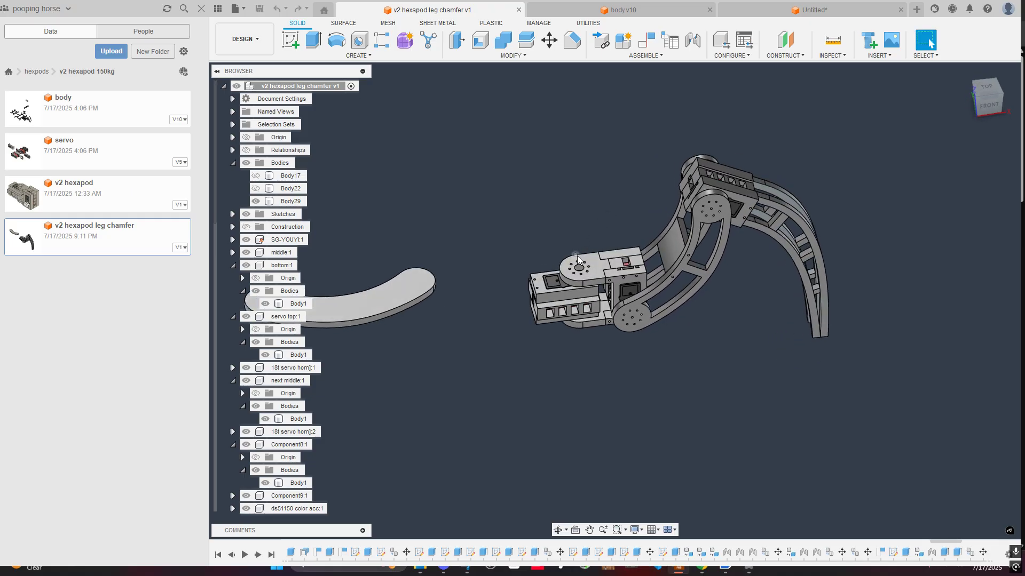
pyautogui.scroll(4, 578, 261)
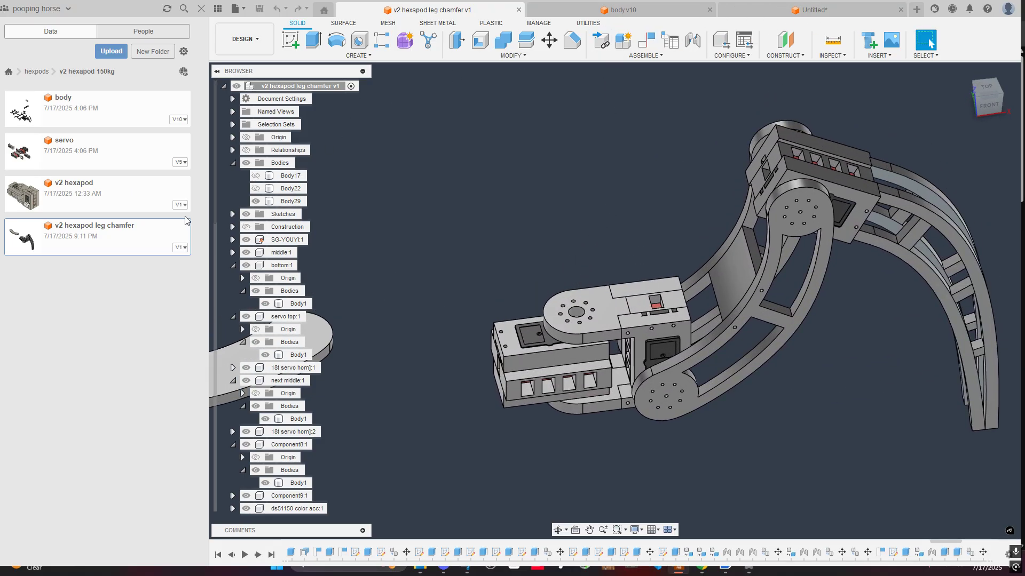
pyautogui.click(138, 115)
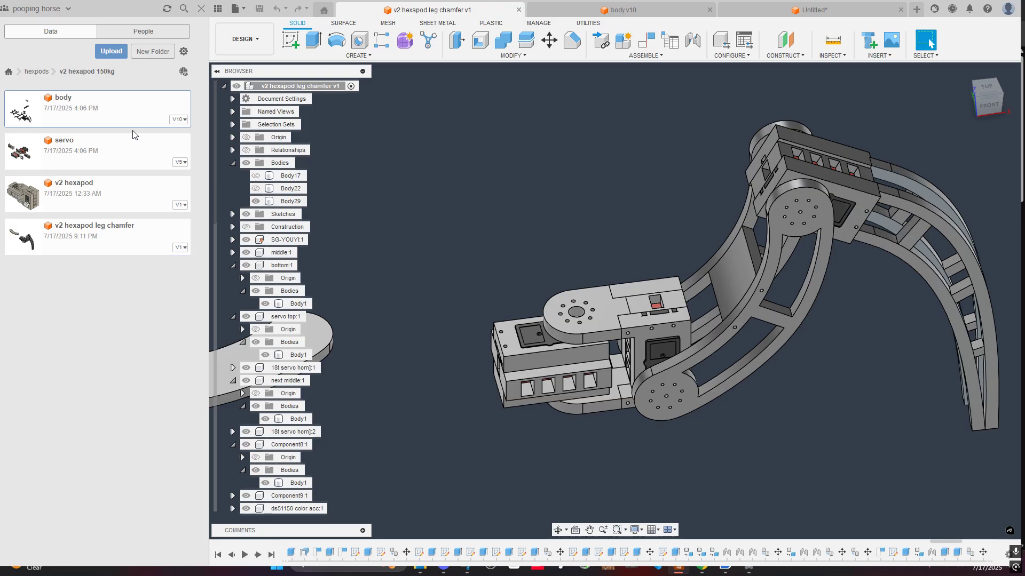
pyautogui.click(128, 196)
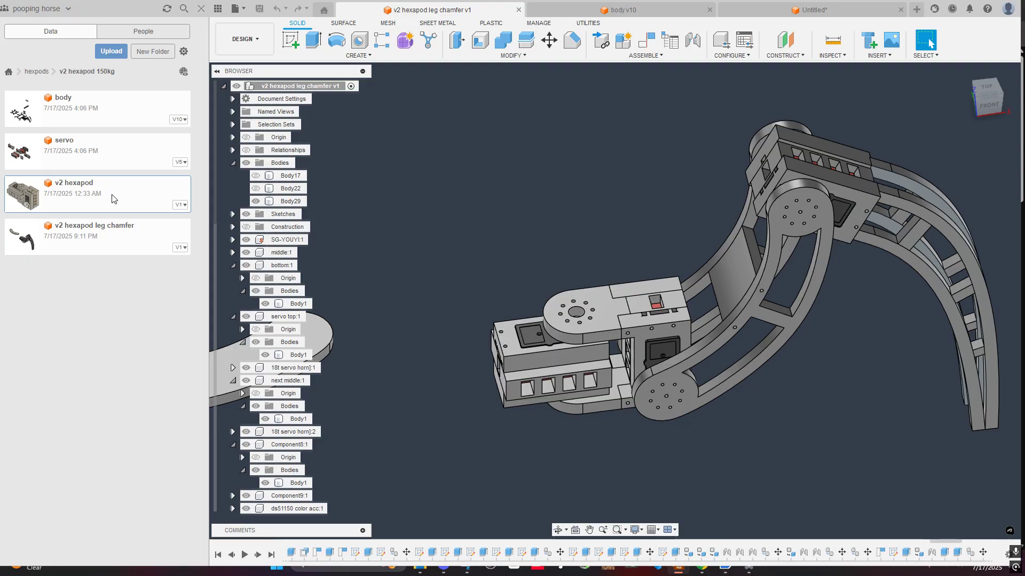
# Step: Clear the file selection and create a new empty design alongside the leg chamfer design
pyautogui.click(120, 285)
pyautogui.moveTo(572, 250); pyautogui.dragTo(586, 254, button='middle')
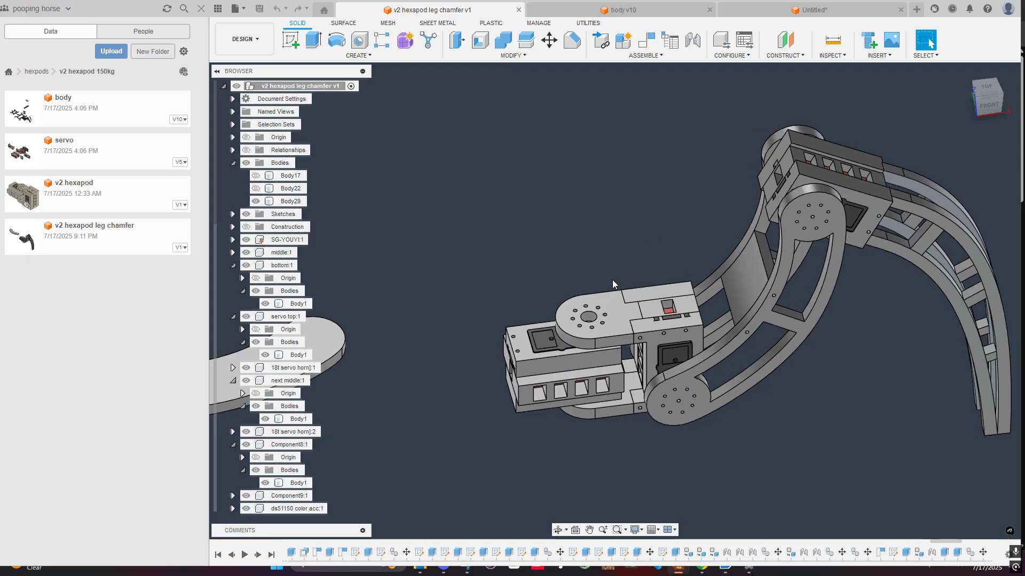
pyautogui.keyDown('shift'); pyautogui.moveTo(499, 239); pyautogui.dragTo(539, 241, button='middle'); pyautogui.keyUp('shift')
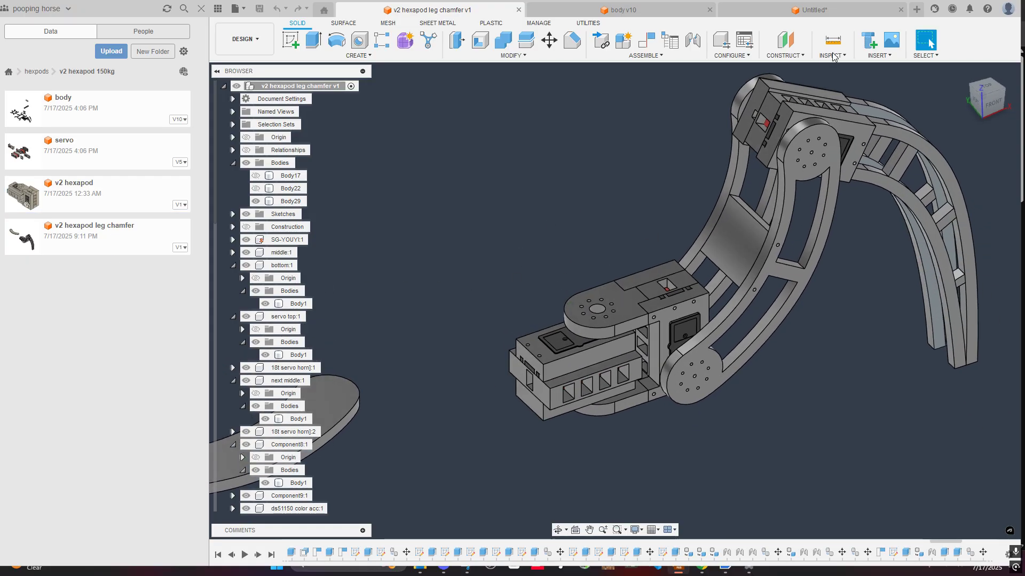
pyautogui.click(916, 10)
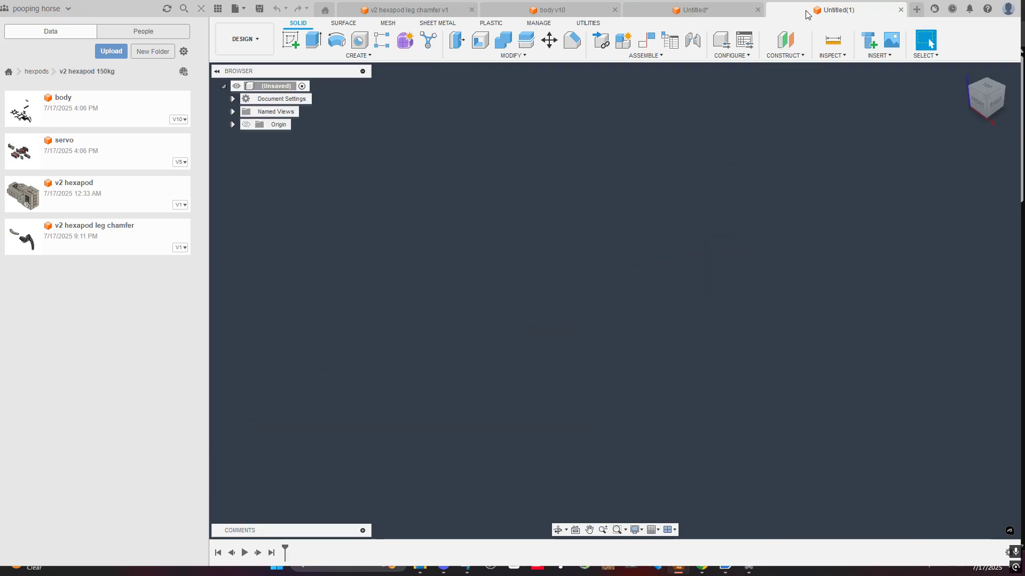
# Step: Look over the v2 hexapod leg chamfer design and the body design, then return to the new empty design
pyautogui.click(409, 10)
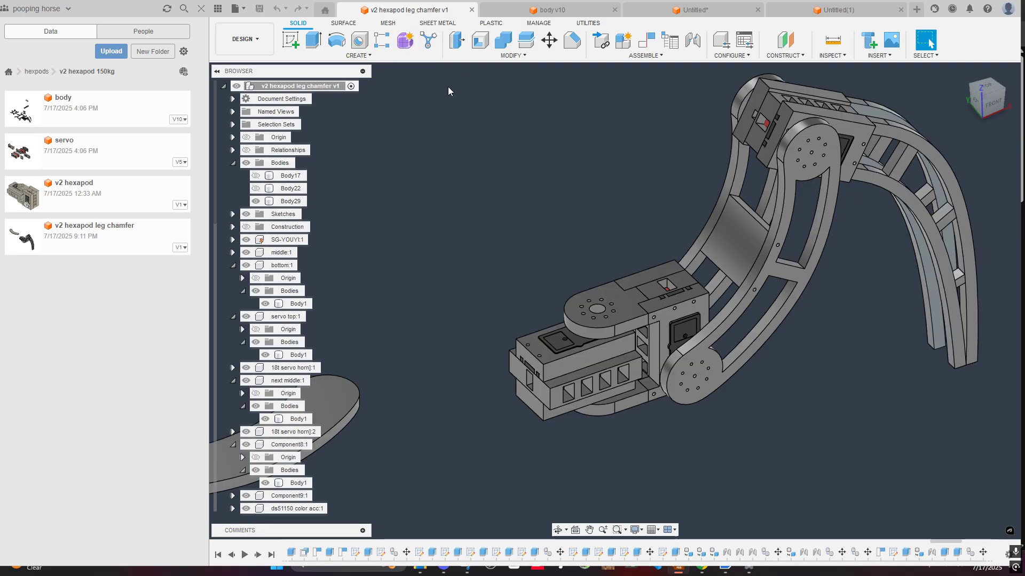
pyautogui.scroll(-5, 470, 197)
pyautogui.moveTo(470, 197); pyautogui.dragTo(641, 193, button='middle')
pyautogui.moveTo(640, 194)
pyautogui.keyDown('shift'); pyautogui.mouseDown(button='middle')
pyautogui.moveTo(642, 231)
pyautogui.moveTo(642, 196)
pyautogui.mouseUp(button='middle'); pyautogui.keyUp('shift')
pyautogui.click(838, 10)
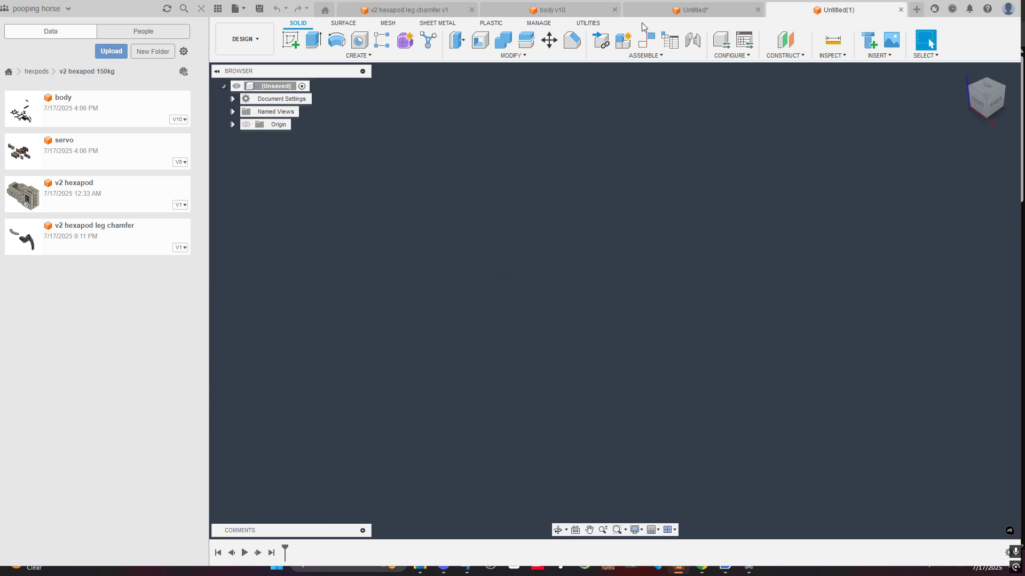
pyautogui.click(568, 11)
pyautogui.scroll(-5, 601, 241)
pyautogui.keyDown('shift'); pyautogui.moveTo(617, 277); pyautogui.dragTo(534, 187, button='middle'); pyautogui.keyUp('shift')
pyautogui.scroll(3, 617, 271)
pyautogui.click(807, 9)
pyautogui.hotkey('alt', 'z')
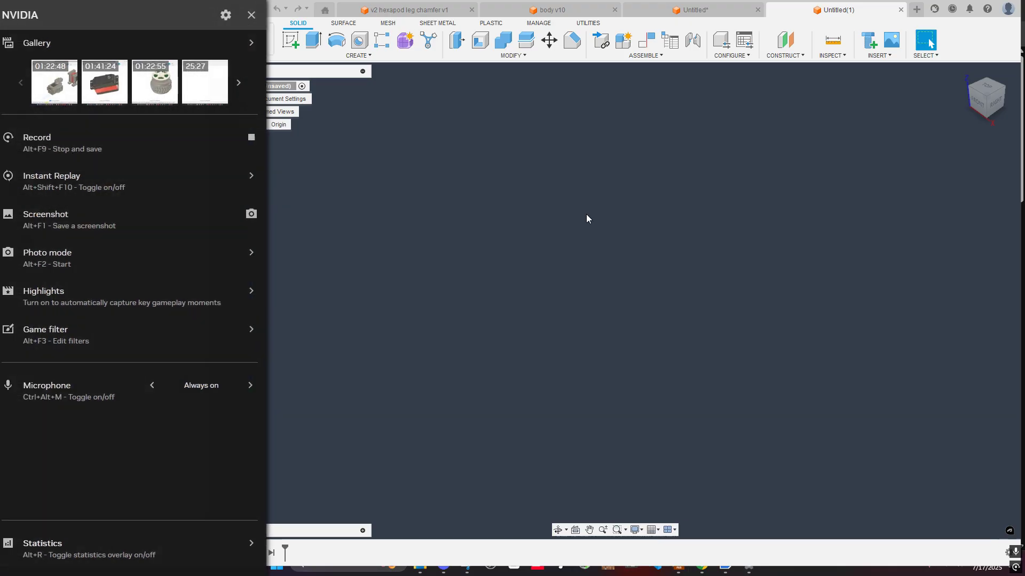